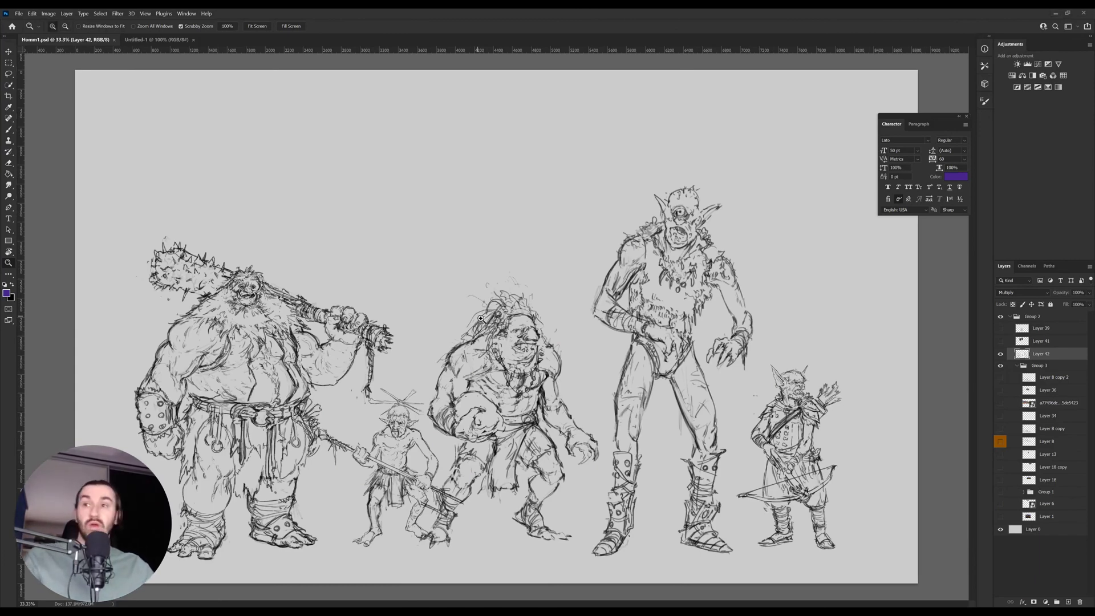
# Lasso the whole hunched troll carrying a boulder in the middle of the creature lineup, including its feet and clawed hand, and copy it.
pyautogui.moveTo(520, 344)
pyautogui.mouseDown()
pyautogui.moveTo(532, 361)
pyautogui.moveTo(517, 348)
pyautogui.mouseUp()
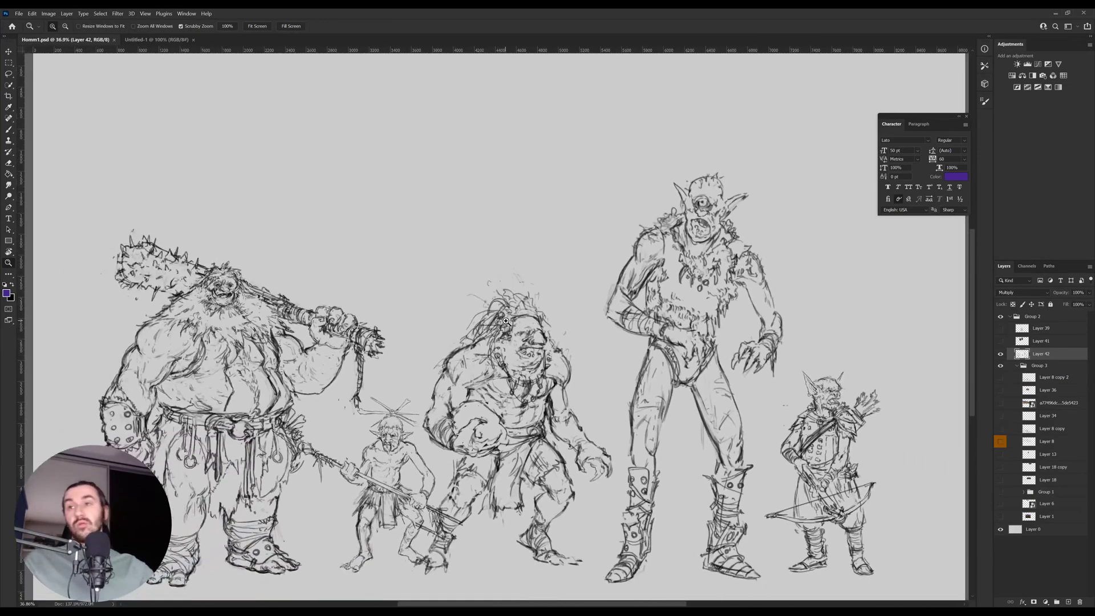
pyautogui.moveTo(512, 458); pyautogui.dragTo(453, 394)
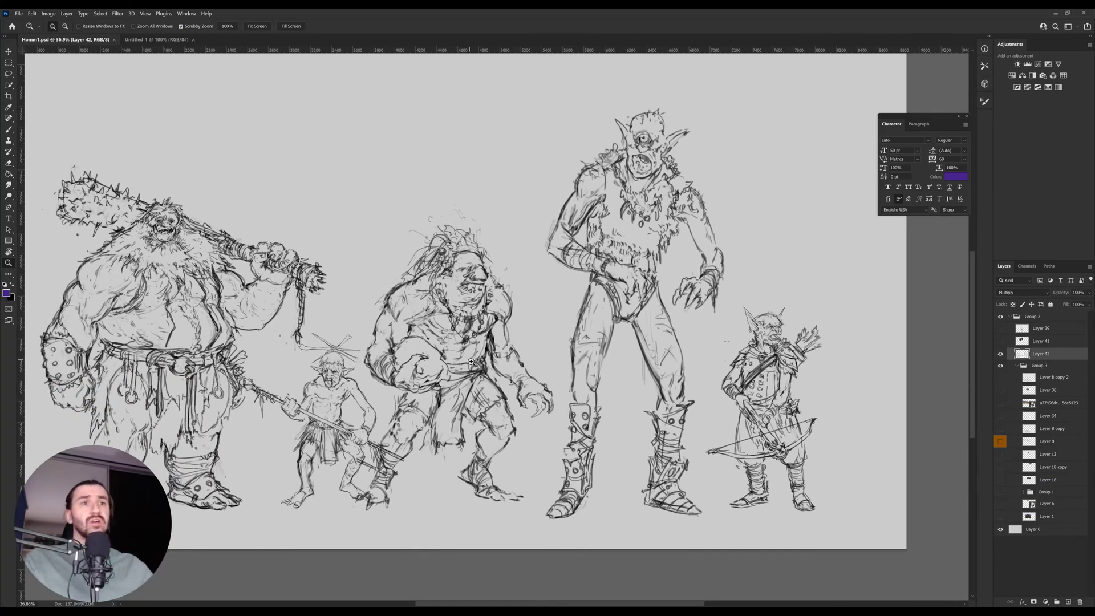
pyautogui.press('v')
pyautogui.moveTo(476, 378); pyautogui.dragTo(496, 376)
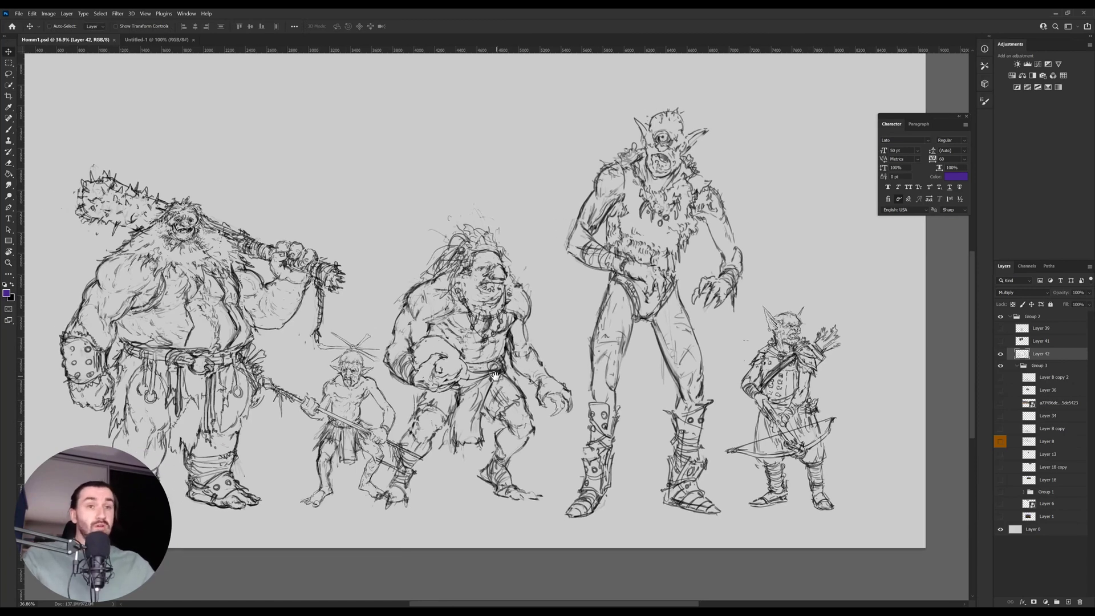
pyautogui.press('l')
pyautogui.moveTo(407, 483)
pyautogui.mouseDown()
pyautogui.moveTo(392, 515)
pyautogui.moveTo(374, 502)
pyautogui.moveTo(408, 404)
pyautogui.moveTo(379, 356)
pyautogui.moveTo(384, 240)
pyautogui.moveTo(456, 192)
pyautogui.moveTo(522, 210)
pyautogui.moveTo(565, 362)
pyautogui.mouseUp()
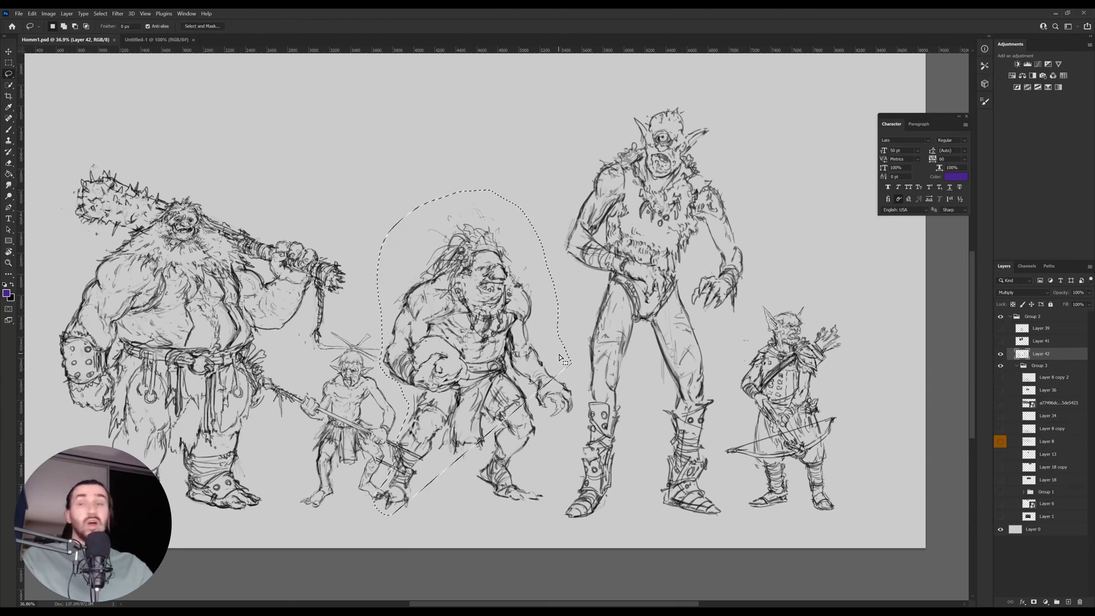
pyautogui.hotkey('ctrl', 'd')
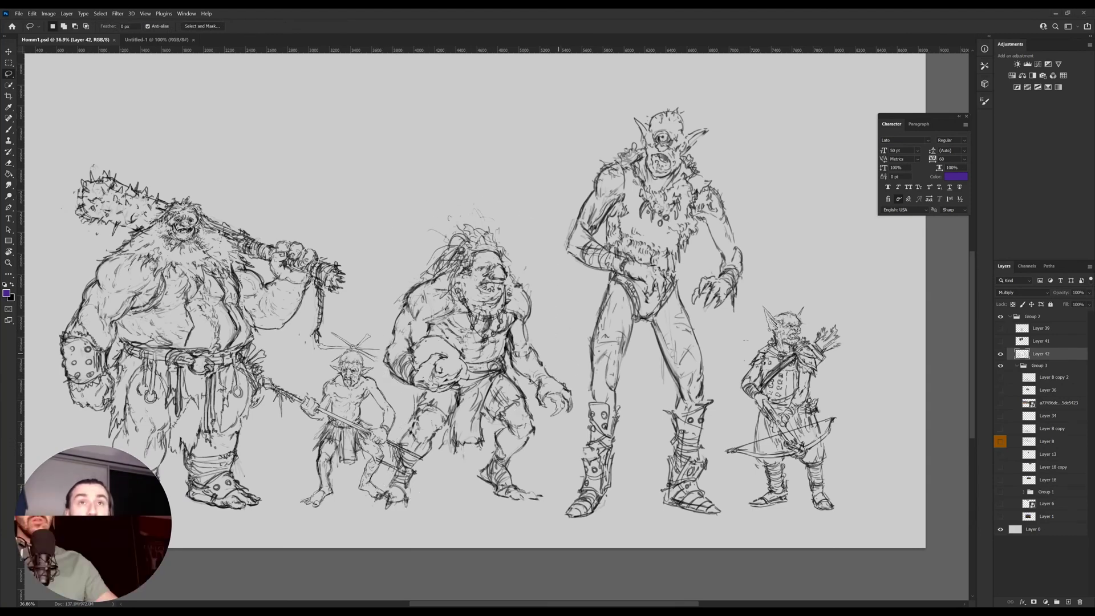
pyautogui.hotkey('ctrl', 'shift', 'd')
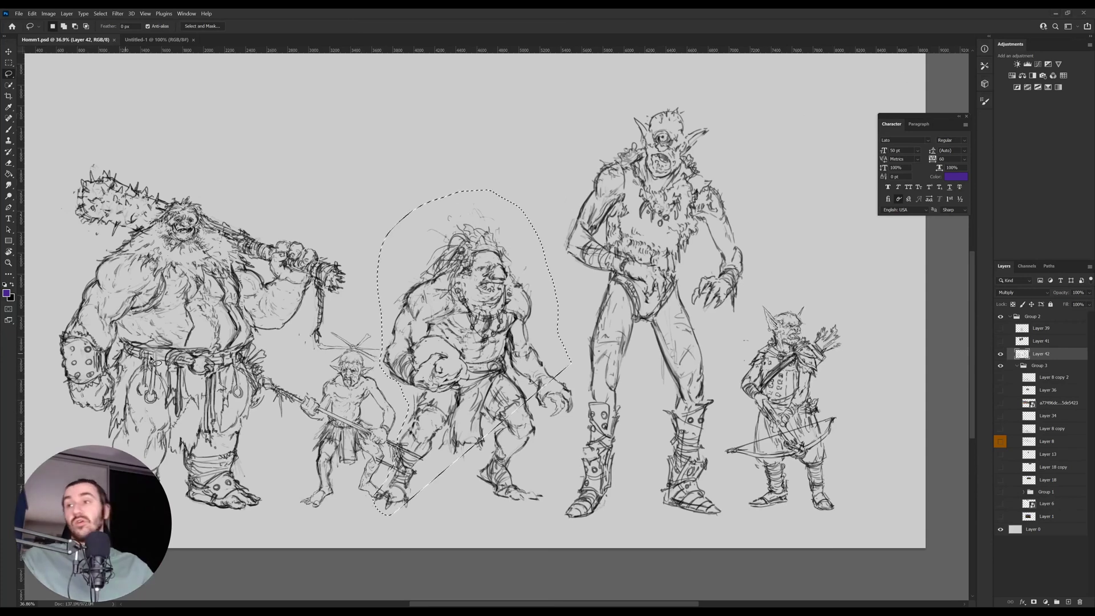
pyautogui.moveTo(473, 477)
pyautogui.mouseDown()
pyautogui.moveTo(481, 404)
pyautogui.moveTo(544, 404)
pyautogui.moveTo(560, 433)
pyautogui.moveTo(523, 514)
pyautogui.moveTo(468, 484)
pyautogui.moveTo(461, 442)
pyautogui.mouseUp()
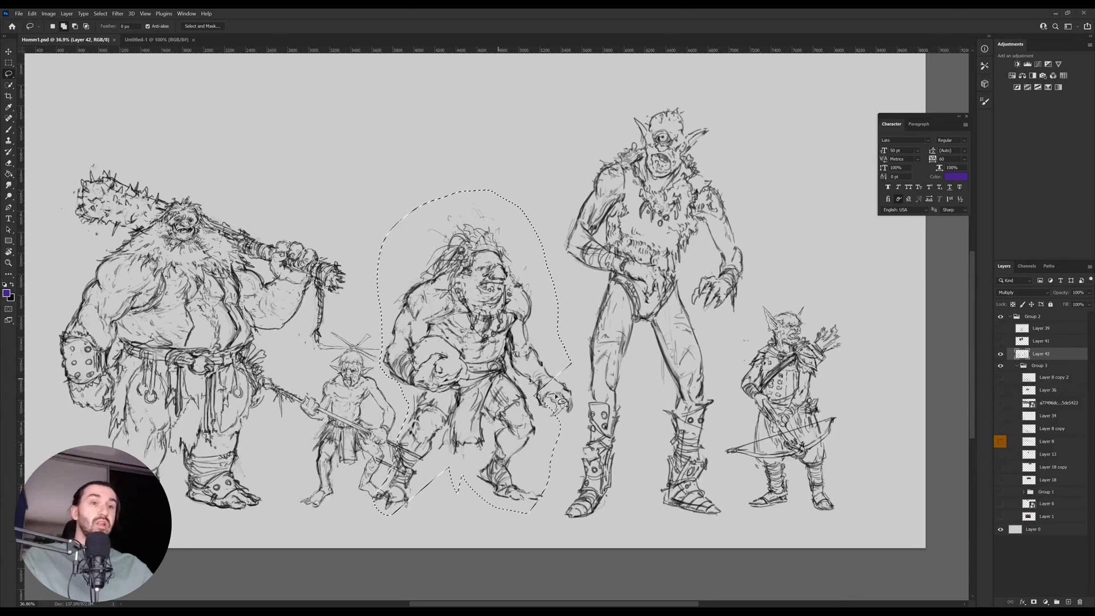
pyautogui.moveTo(557, 434)
pyautogui.mouseDown()
pyautogui.moveTo(570, 370)
pyautogui.moveTo(581, 386)
pyautogui.moveTo(574, 423)
pyautogui.moveTo(546, 438)
pyautogui.mouseUp()
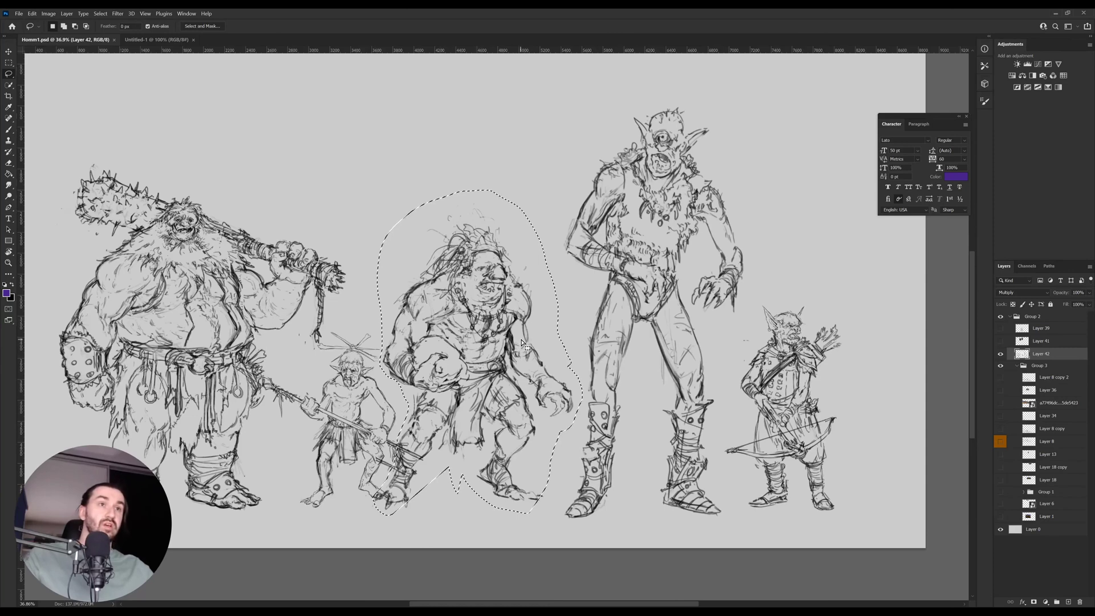
# Enlarge the blank Untitled-1 document and paste the copied troll sketch, placing it in the middle of the canvas.
pyautogui.click(157, 40)
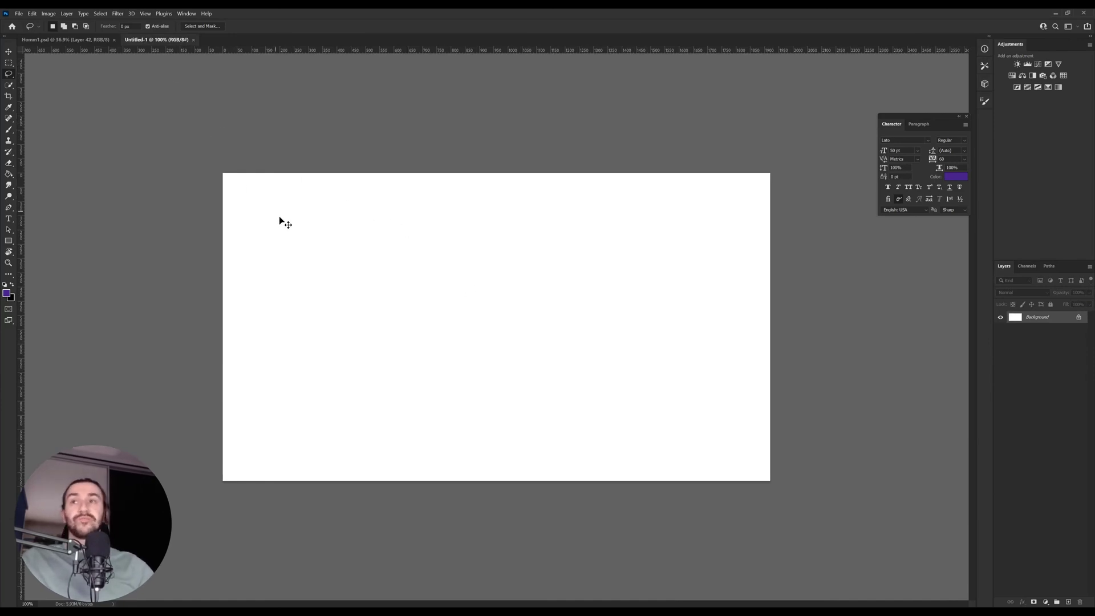
pyautogui.hotkey('ctrl', 'v')
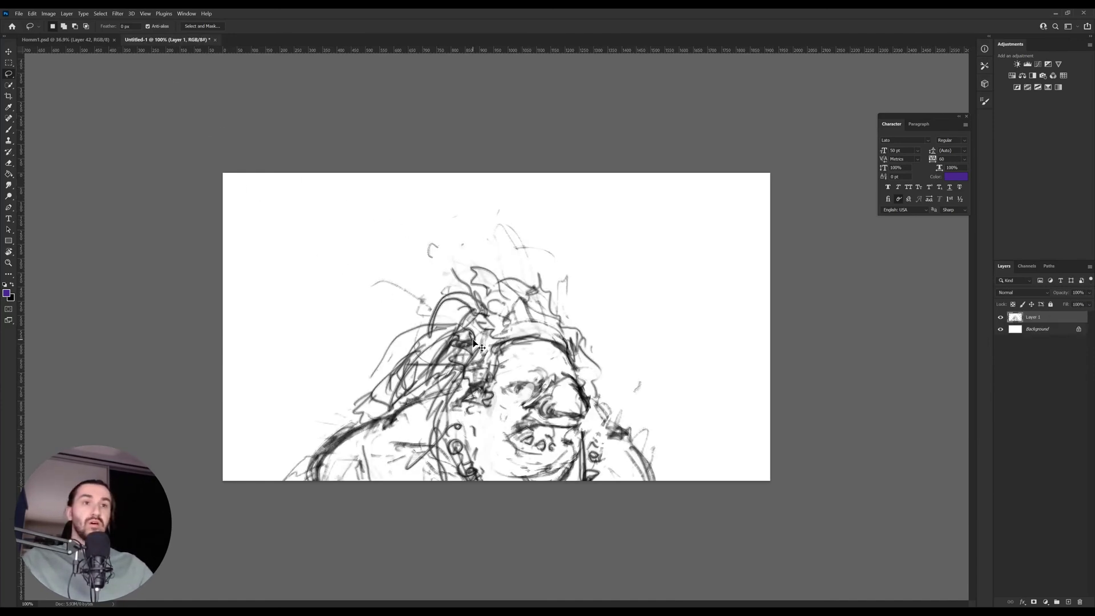
pyautogui.hotkey('ctrl', 'z')
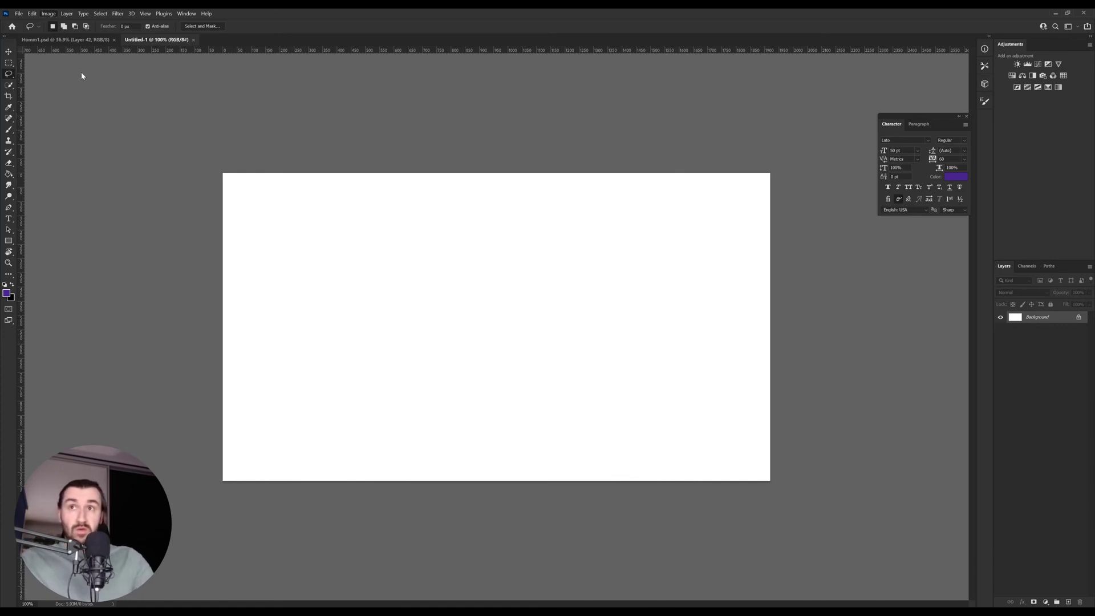
pyautogui.press('h')
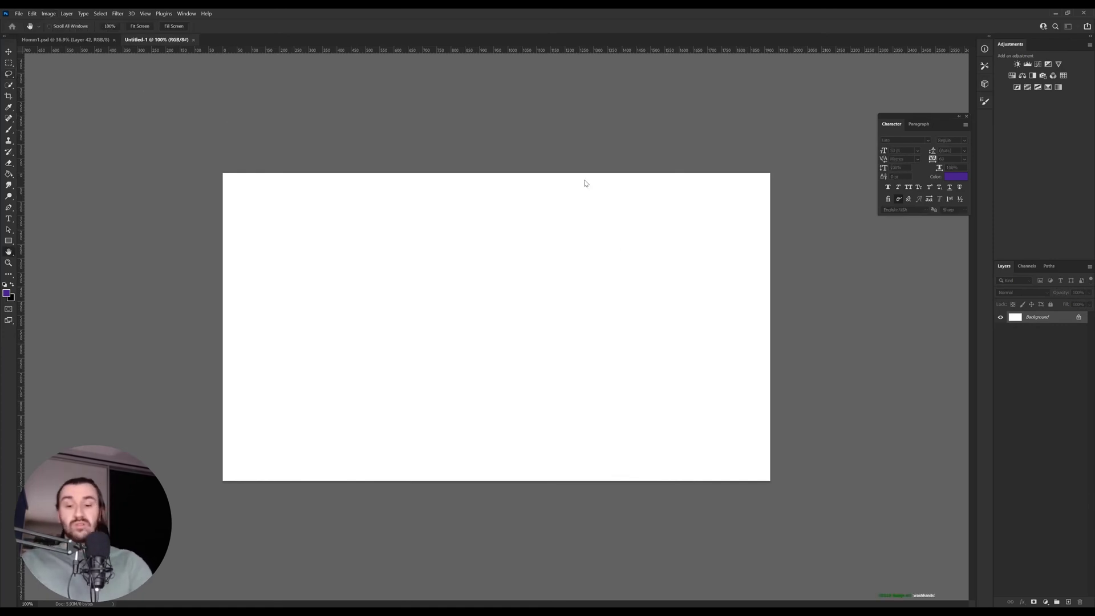
pyautogui.press('l')
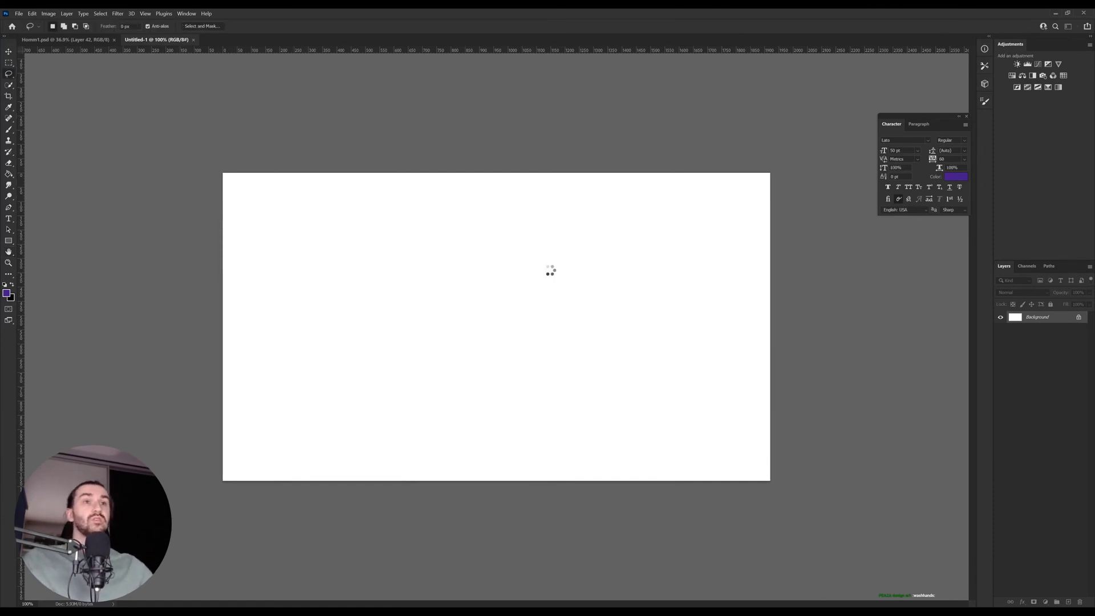
pyautogui.hotkey('ctrl', 'v')
pyautogui.moveTo(579, 272)
pyautogui.mouseDown()
pyautogui.moveTo(547, 290)
pyautogui.moveTo(527, 349)
pyautogui.mouseUp()
pyautogui.moveTo(527, 353); pyautogui.dragTo(530, 315)
# Crop both sides of the canvas equally to a portrait format around the troll and enlarge the image.
pyautogui.press('c')
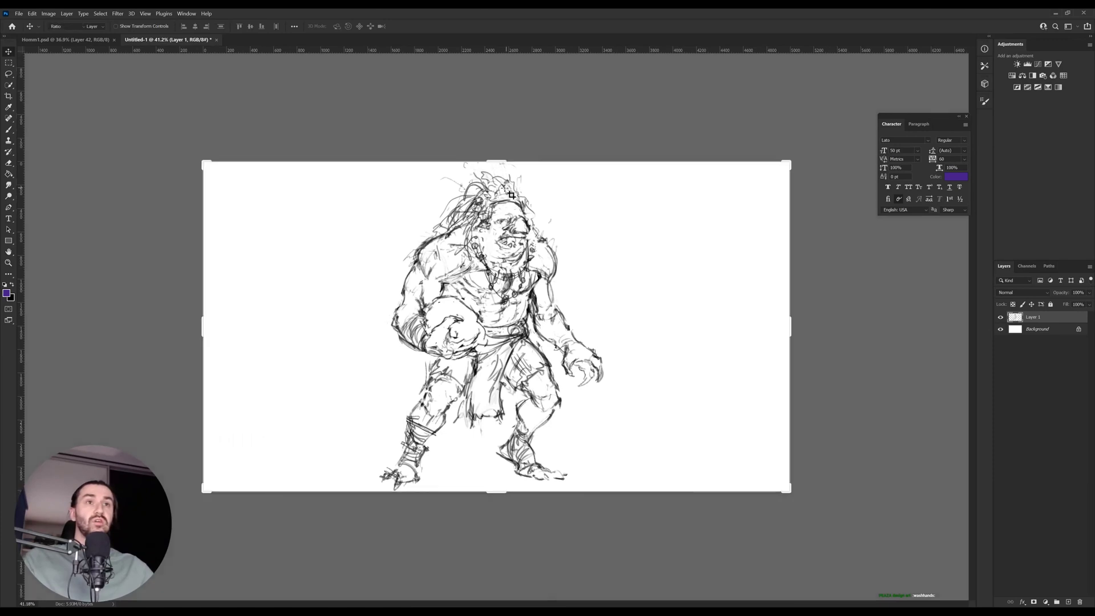
pyautogui.moveTo(205, 312); pyautogui.dragTo(356, 345)
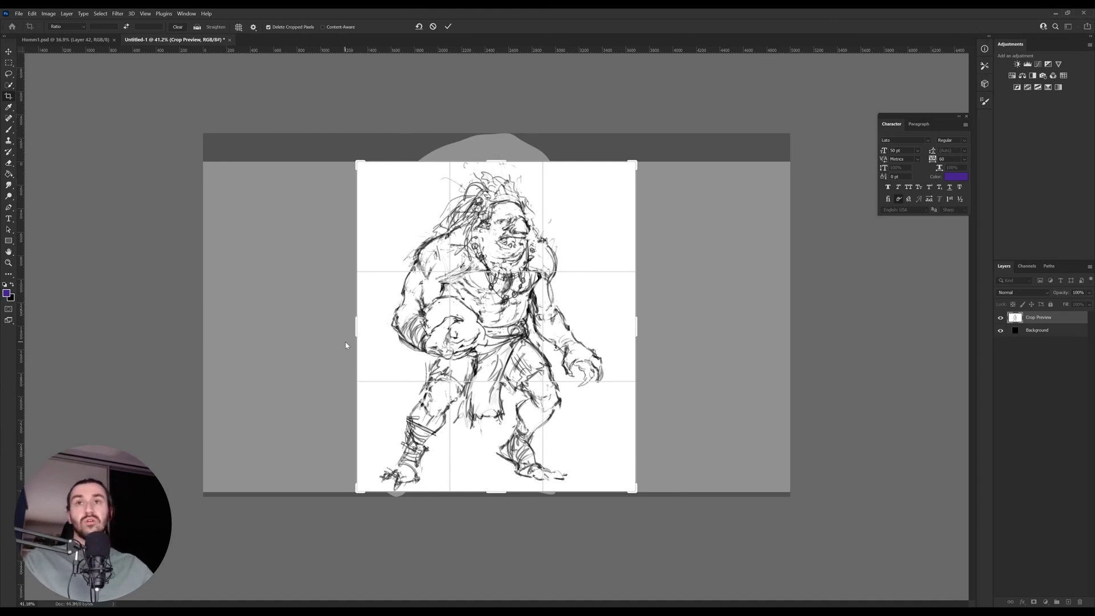
pyautogui.doubleClick(395, 315)
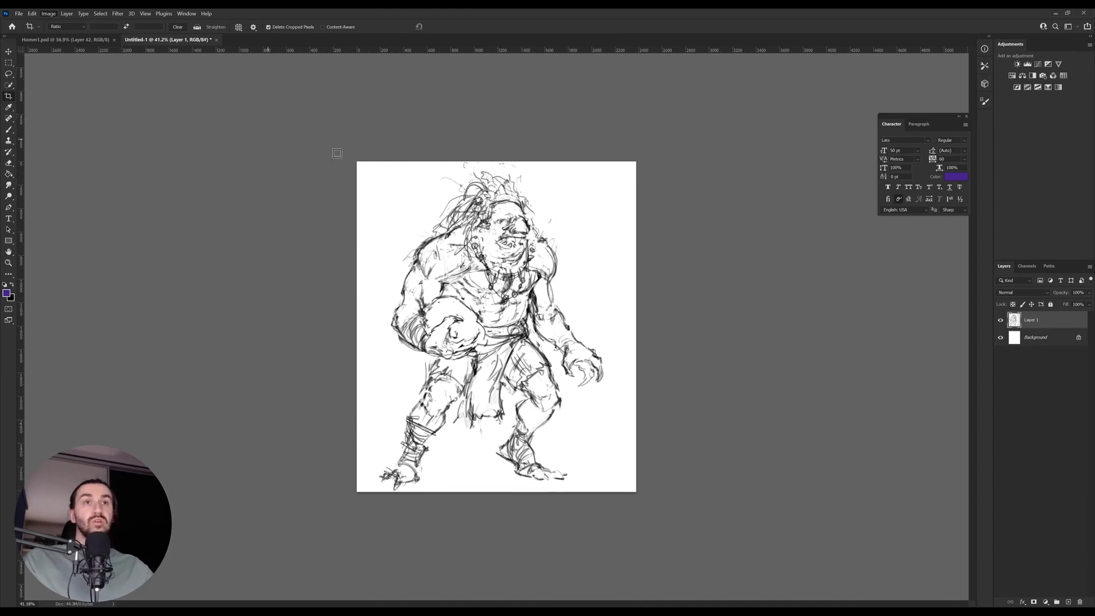
pyautogui.press('h')
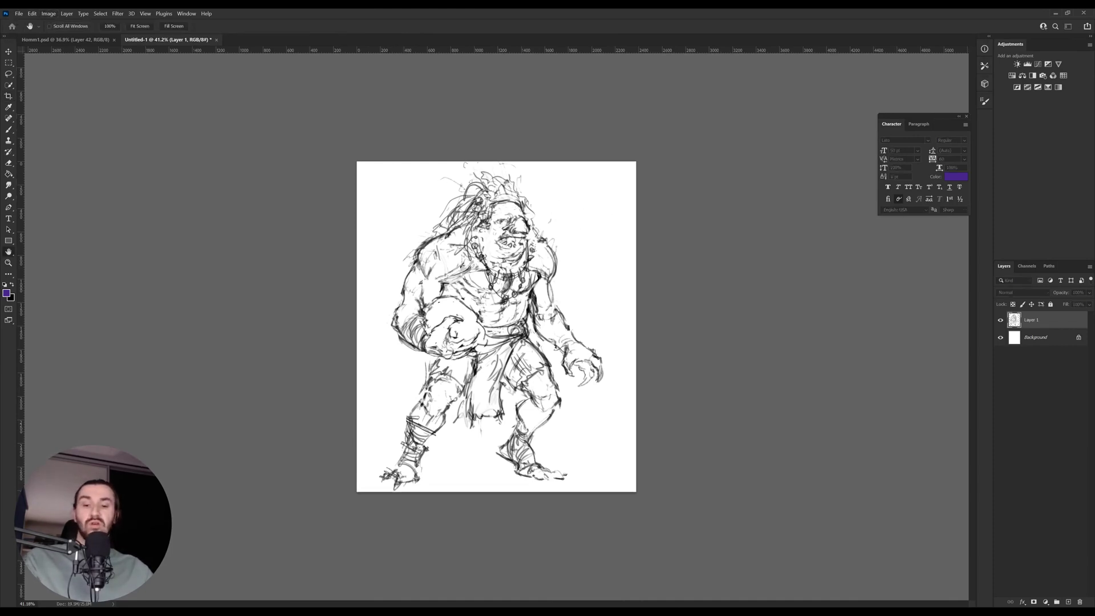
pyautogui.press('c')
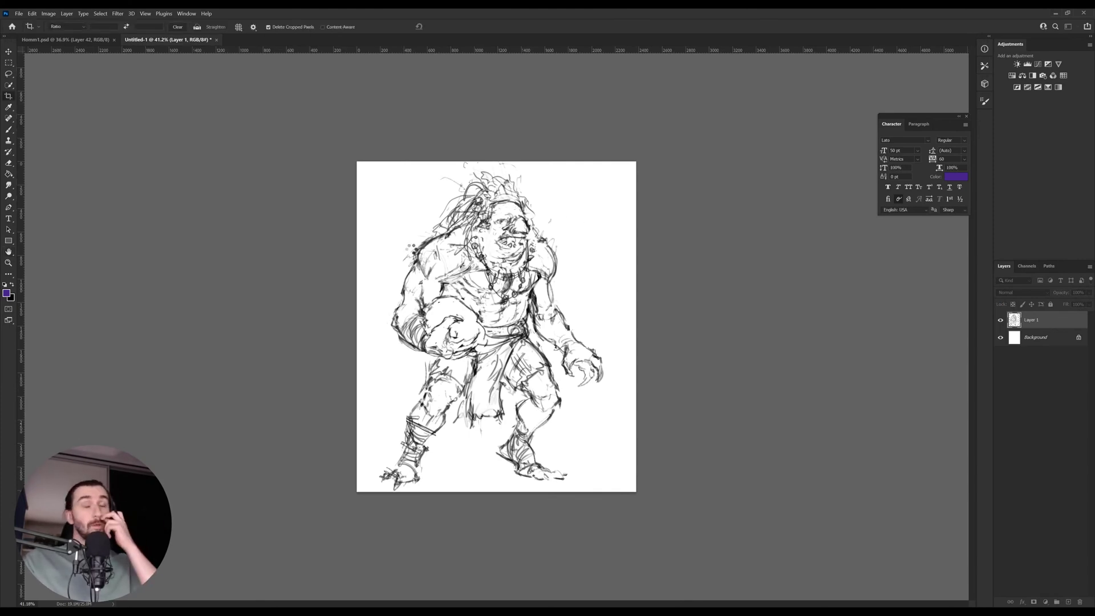
pyautogui.click(411, 249)
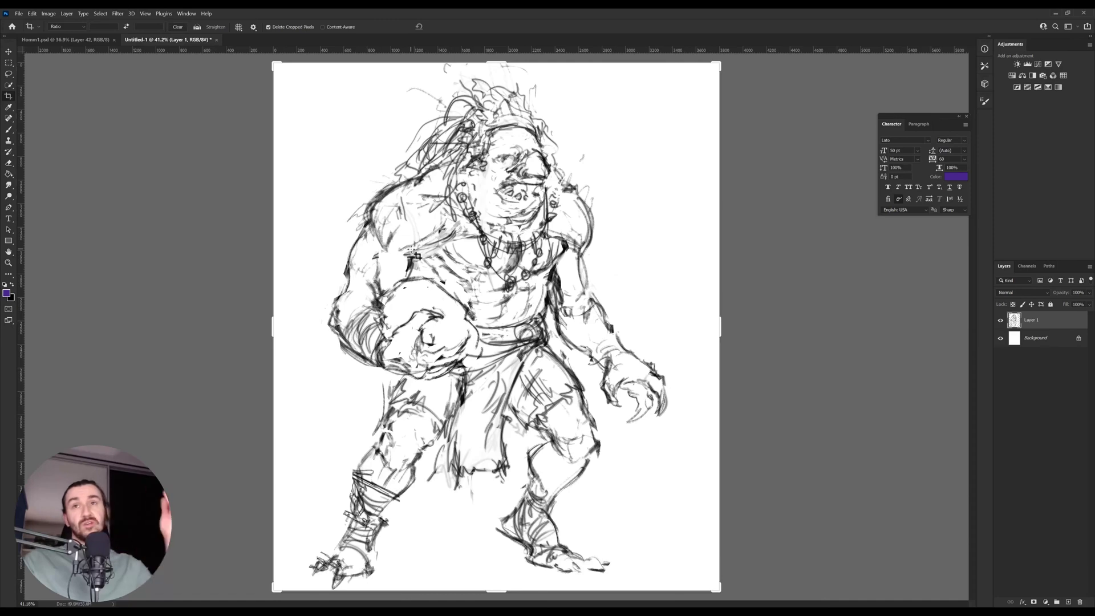
# Save the cropped troll document as Troll_Drawing.psd.
pyautogui.press('z')
pyautogui.moveTo(521, 277); pyautogui.dragTo(506, 274)
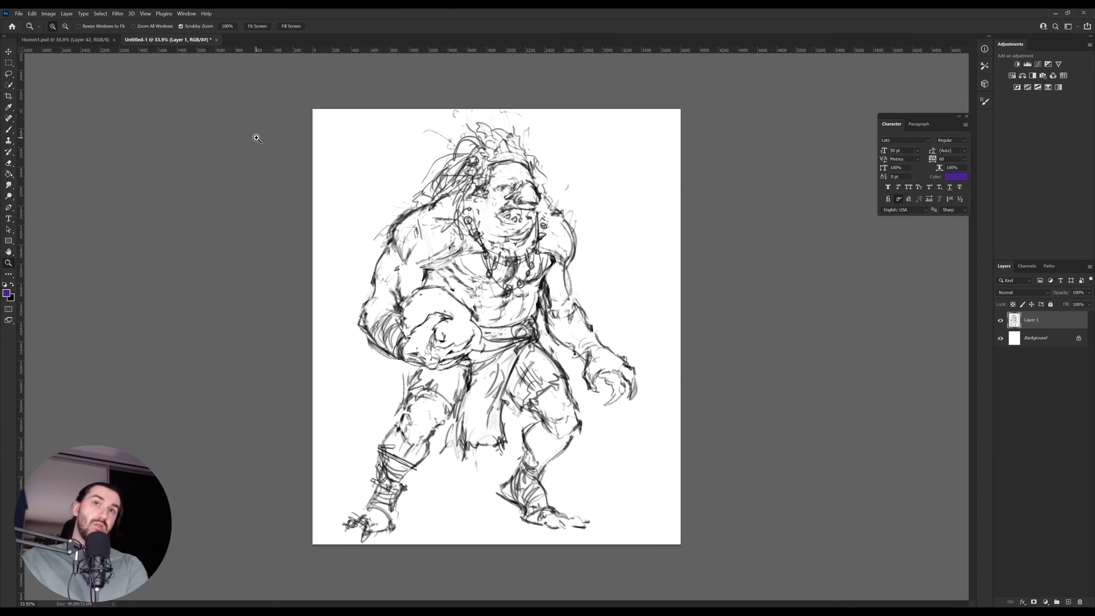
pyautogui.moveTo(551, 200); pyautogui.dragTo(566, 211)
pyautogui.press('f')
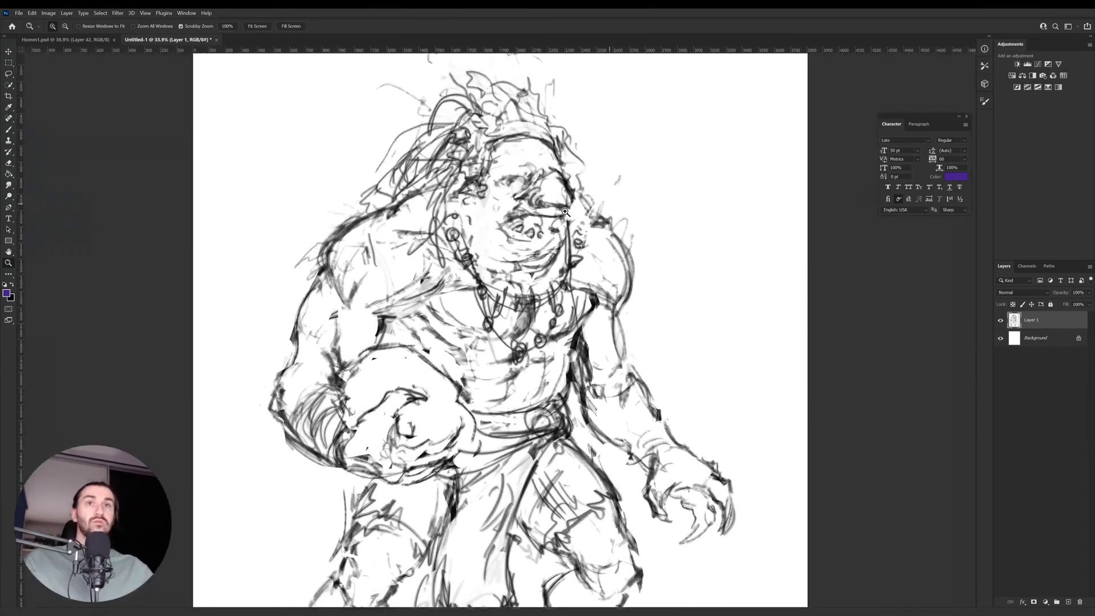
pyautogui.press('f')
pyautogui.press('f')
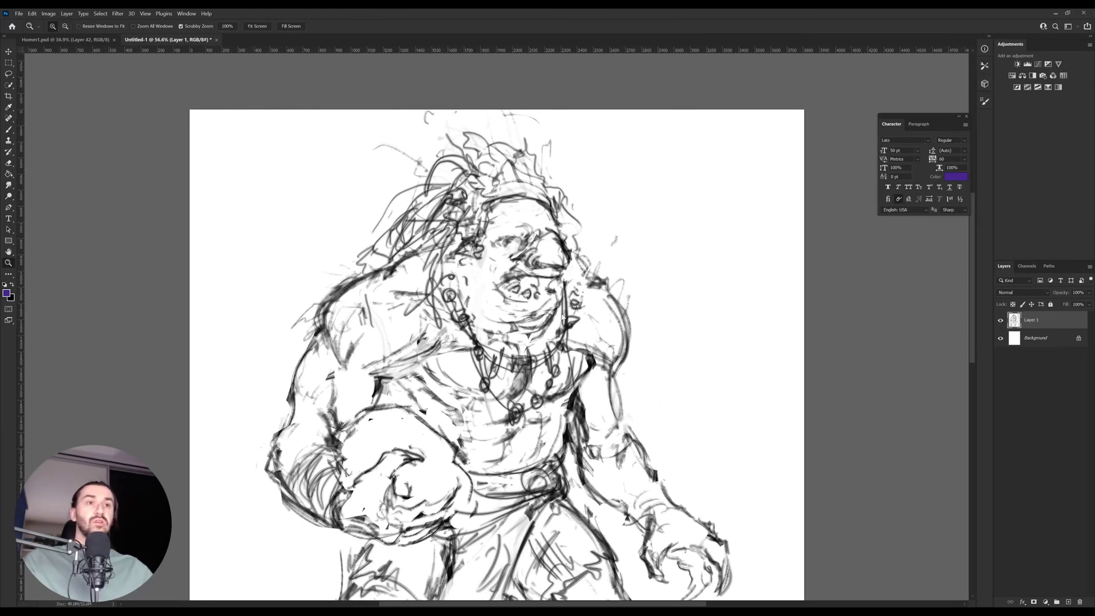
pyautogui.moveTo(636, 305); pyautogui.dragTo(575, 264)
pyautogui.moveTo(554, 304); pyautogui.dragTo(541, 302)
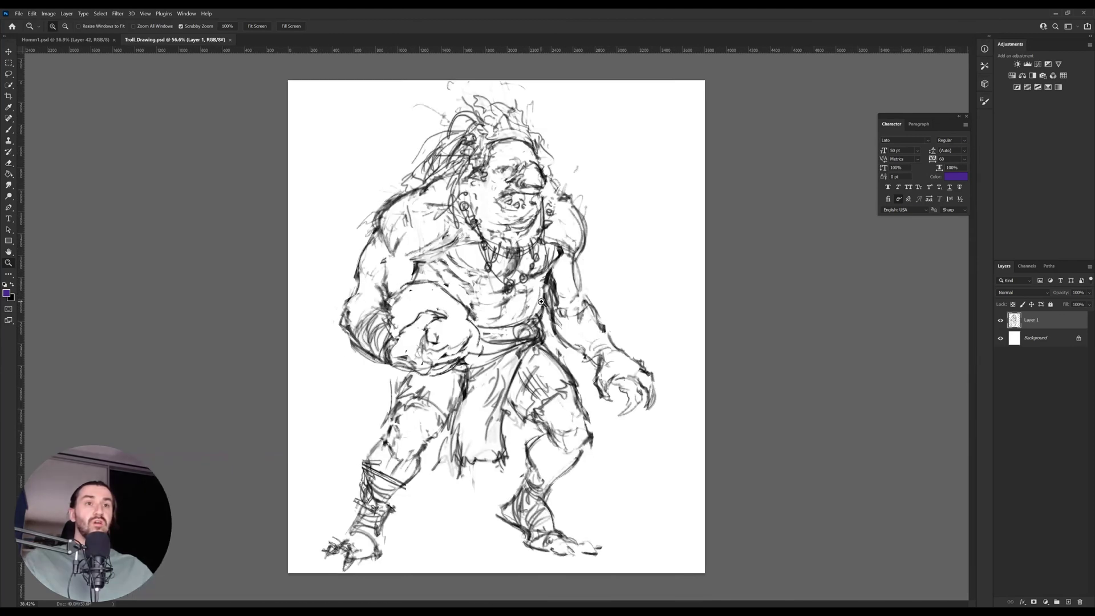
# In the creature lineup document, show Layer 1 with the game screenshot and copy a rectangular selection of the purple troll from it.
pyautogui.click(64, 40)
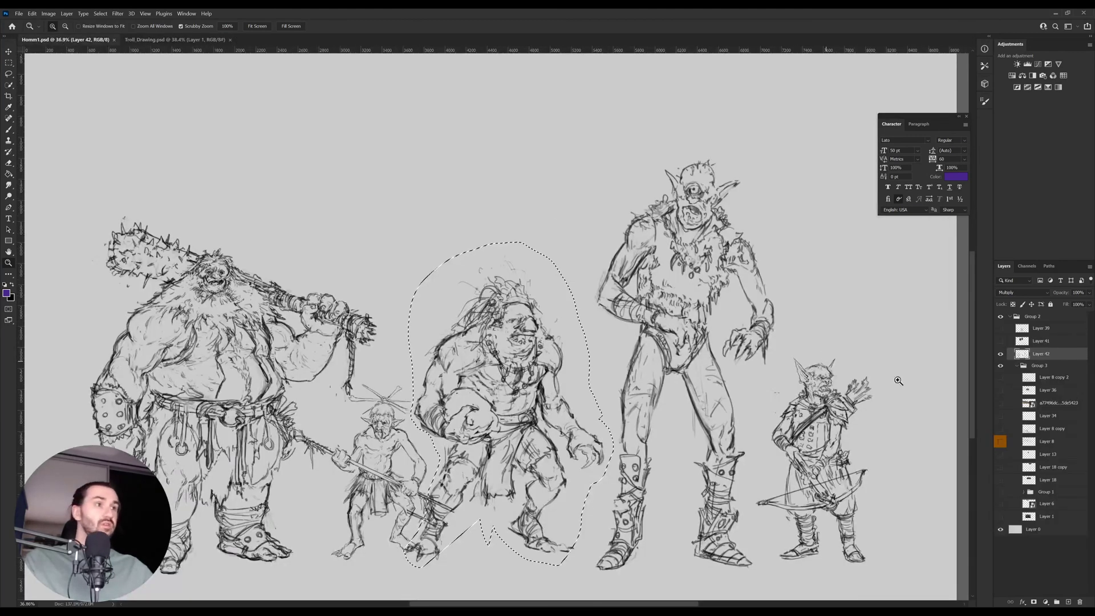
pyautogui.click(1001, 403)
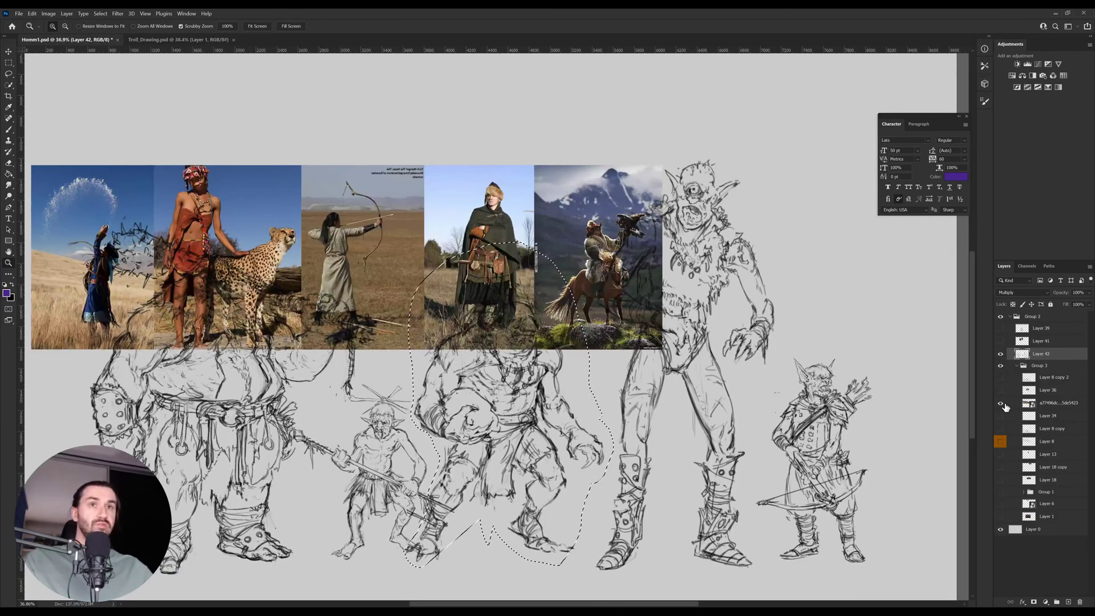
pyautogui.click(1002, 403)
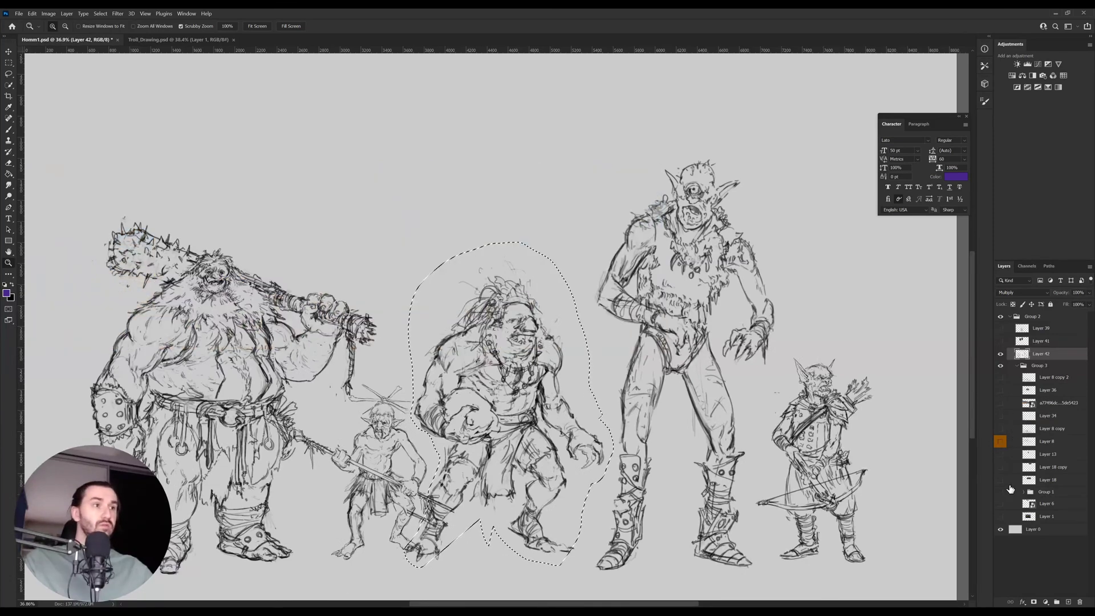
pyautogui.click(1001, 517)
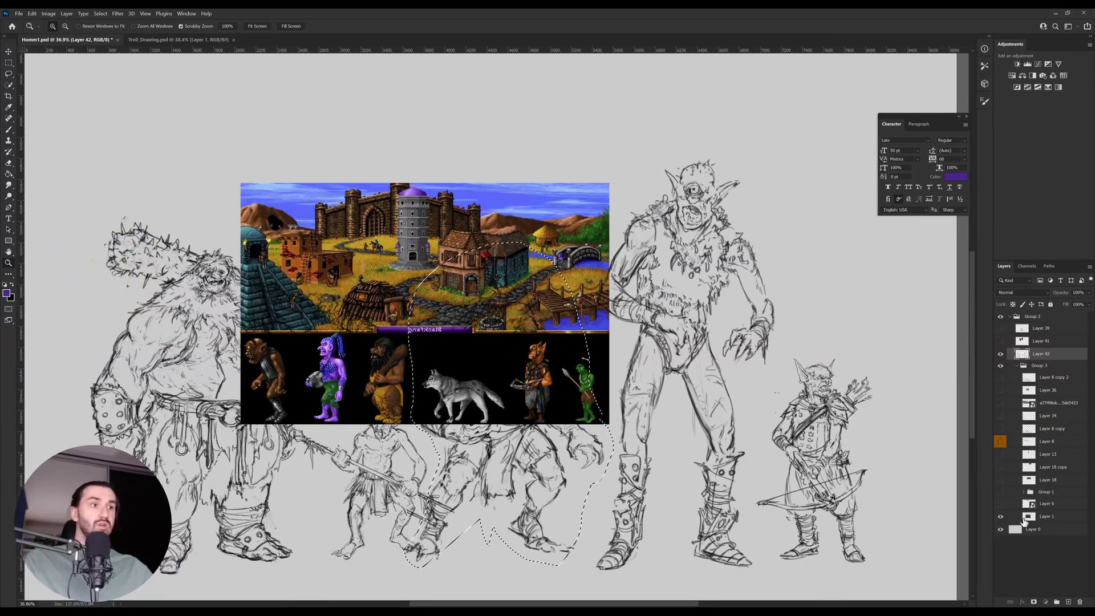
pyautogui.click(1043, 516)
pyautogui.hotkey('ctrl', 'd')
pyautogui.click(9, 62)
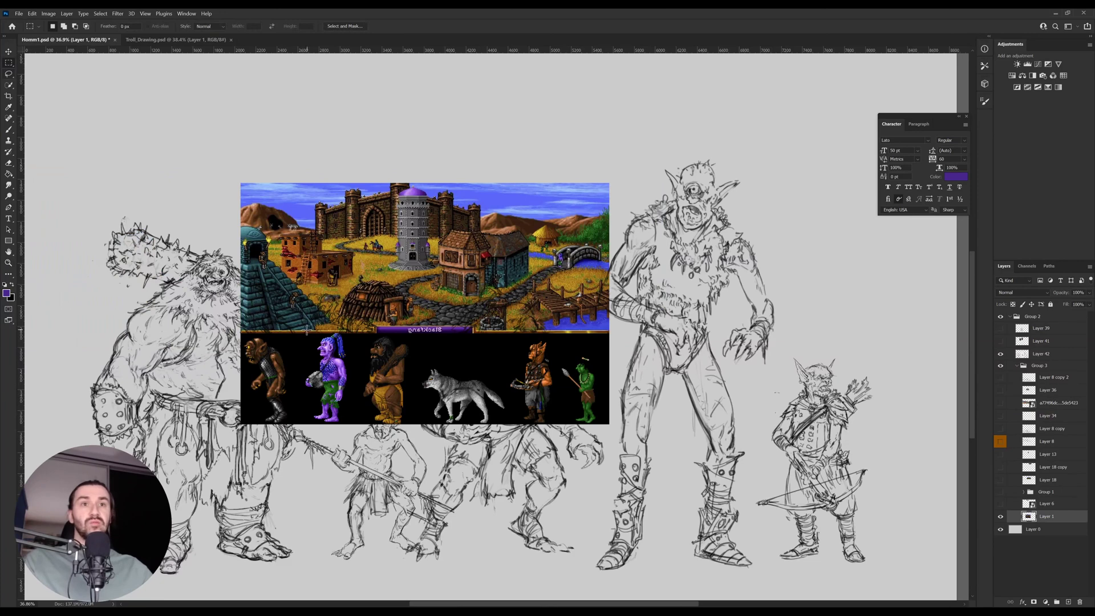
pyautogui.moveTo(296, 326); pyautogui.dragTo(351, 434)
pyautogui.hotkey('ctrl', 'c')
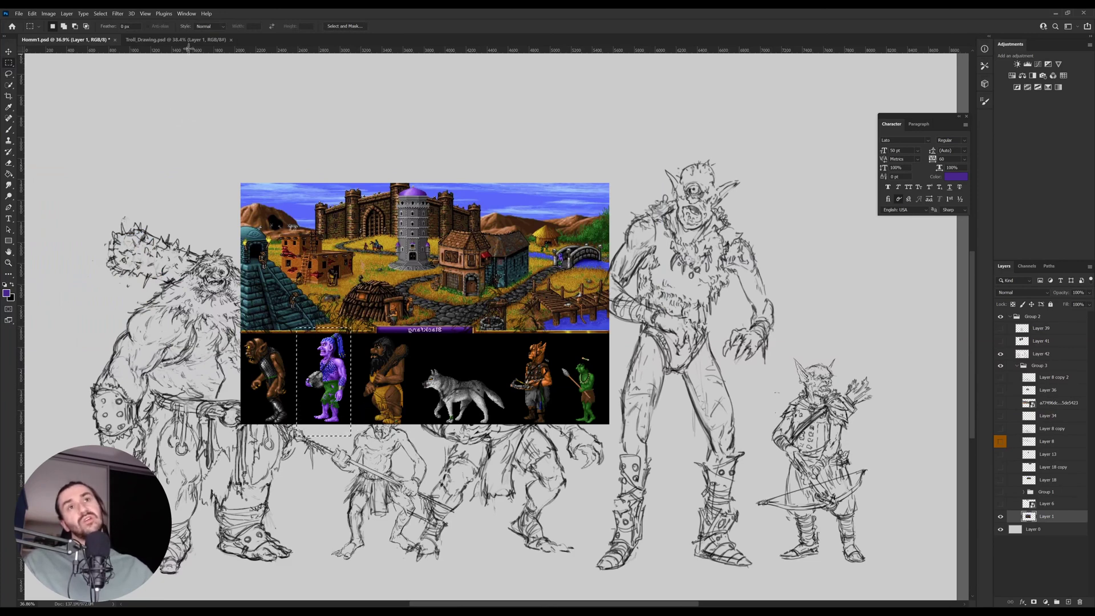
# Paste the purple troll reference into Troll_Drawing.psd, move it to the upper-right corner of the canvas and scale it up.
pyautogui.click(188, 39)
pyautogui.hotkey('ctrl', 'v')
pyautogui.press('v')
pyautogui.moveTo(526, 314); pyautogui.dragTo(690, 137)
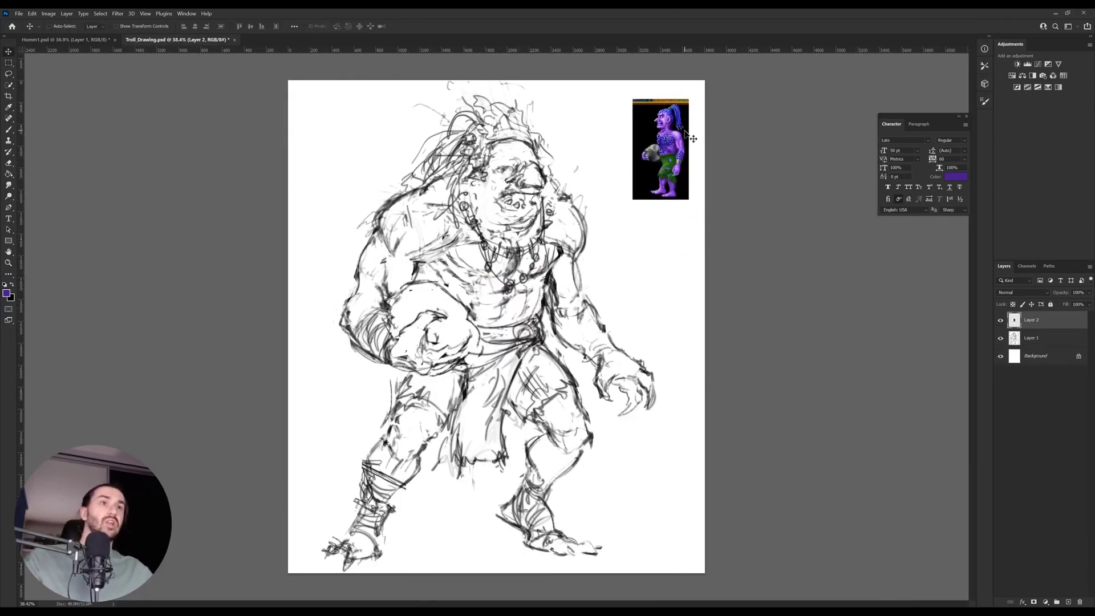
pyautogui.hotkey('ctrl', 't')
pyautogui.moveTo(663, 200); pyautogui.dragTo(686, 250)
pyautogui.press('Return')
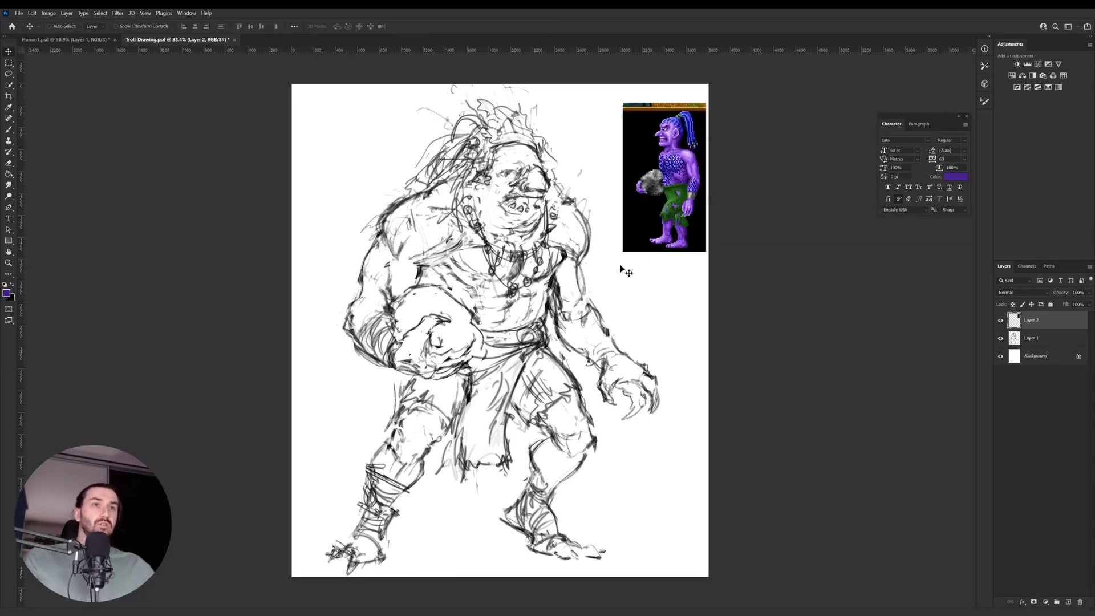
# Show the drawing in full-screen mode with the menu bar and lower the troll sketch layer's opacity to 30%.
pyautogui.press('f')
pyautogui.moveTo(643, 278); pyautogui.dragTo(602, 302)
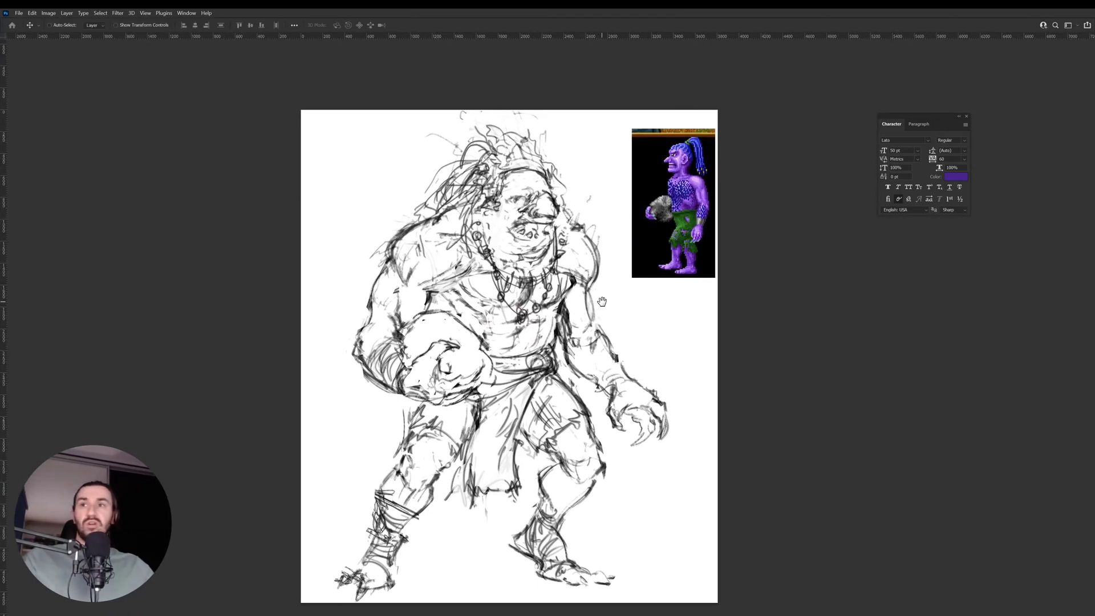
pyautogui.press('z')
pyautogui.moveTo(459, 230); pyautogui.dragTo(480, 233)
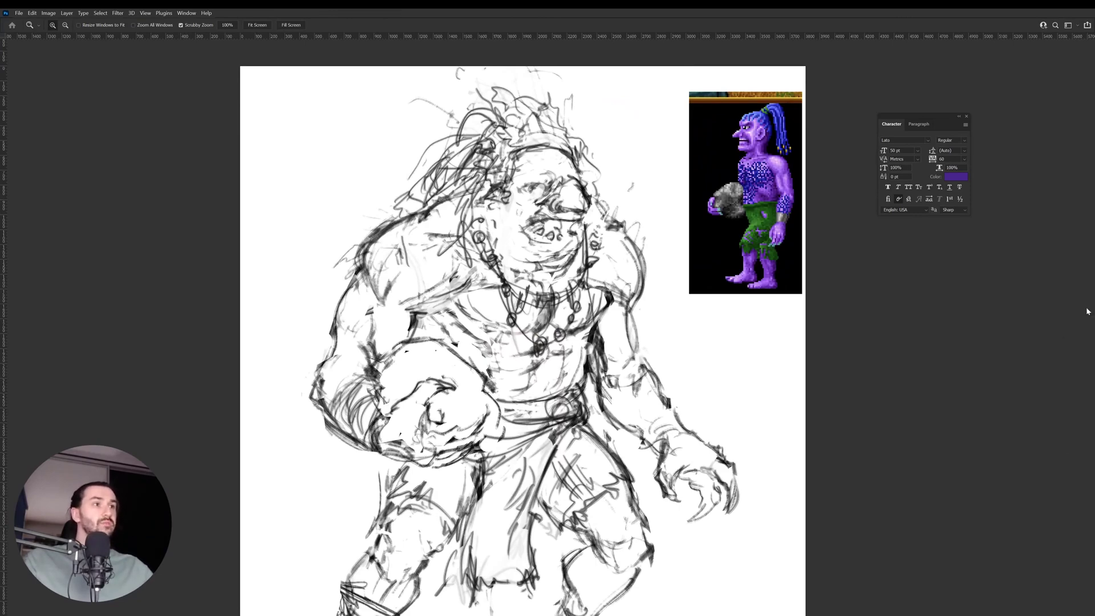
pyautogui.press('3')
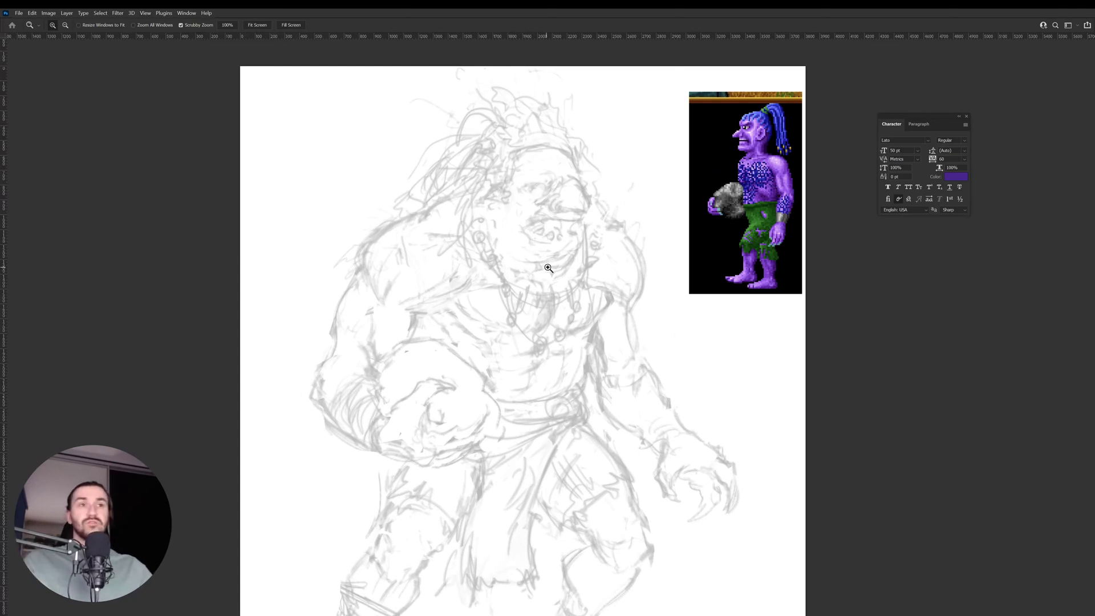
pyautogui.moveTo(588, 244); pyautogui.dragTo(529, 288)
pyautogui.moveTo(498, 231); pyautogui.dragTo(518, 245)
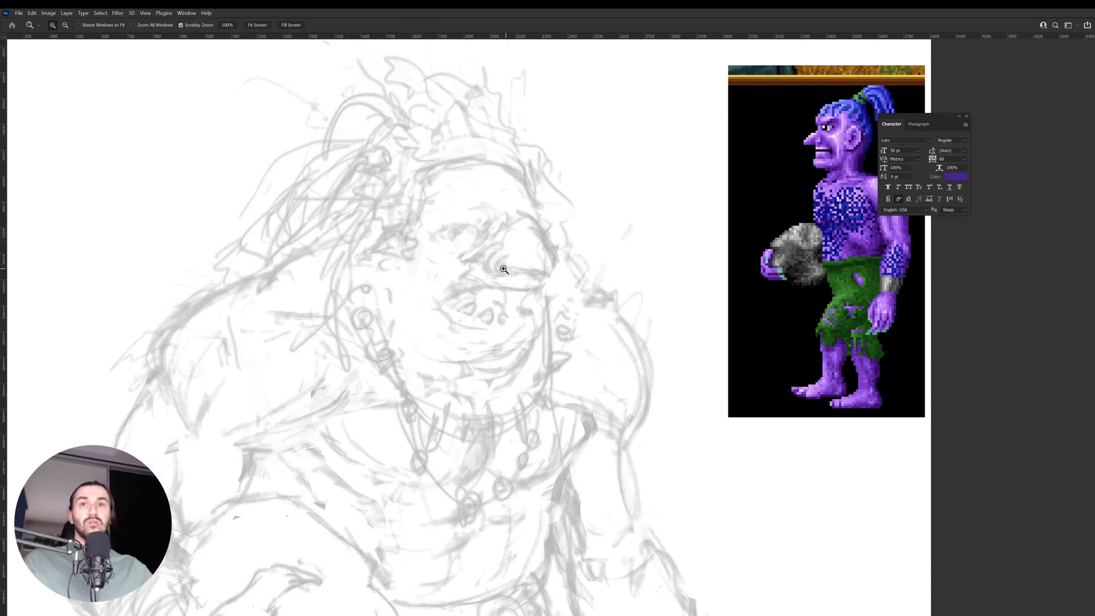
# Reset the colours to black and start the nostril line of the troll's nose with a small brush.
pyautogui.press('d')
pyautogui.press('b')
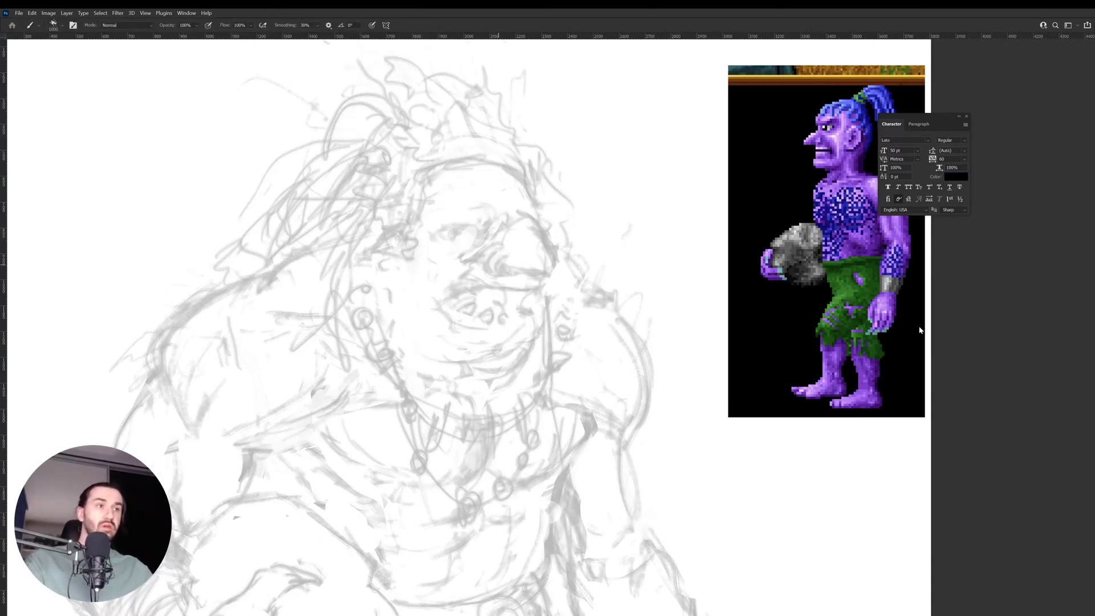
pyautogui.click(918, 363)
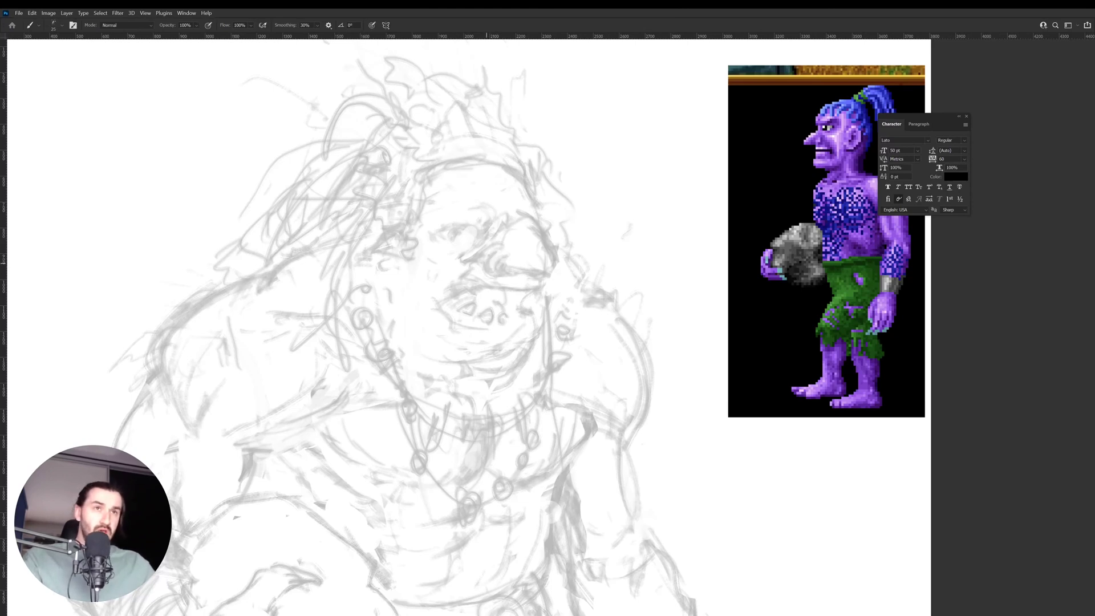
pyautogui.moveTo(475, 252); pyautogui.dragTo(455, 263)
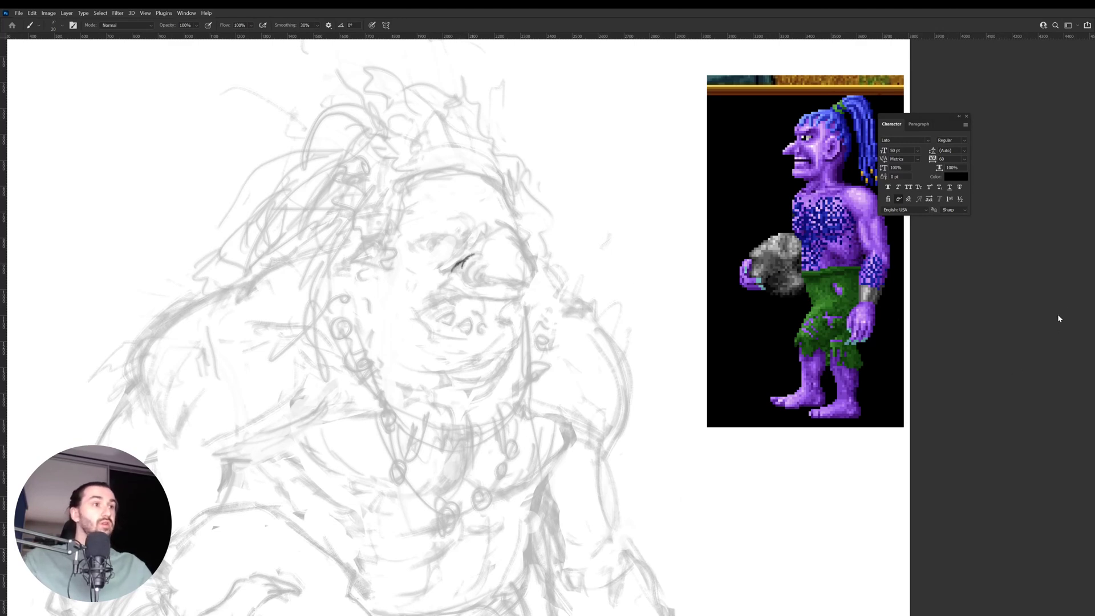
# Fade the troll sketch layer further and extend the dark line under the nostril.
pyautogui.moveTo(1063, 308); pyautogui.dragTo(1060, 308)
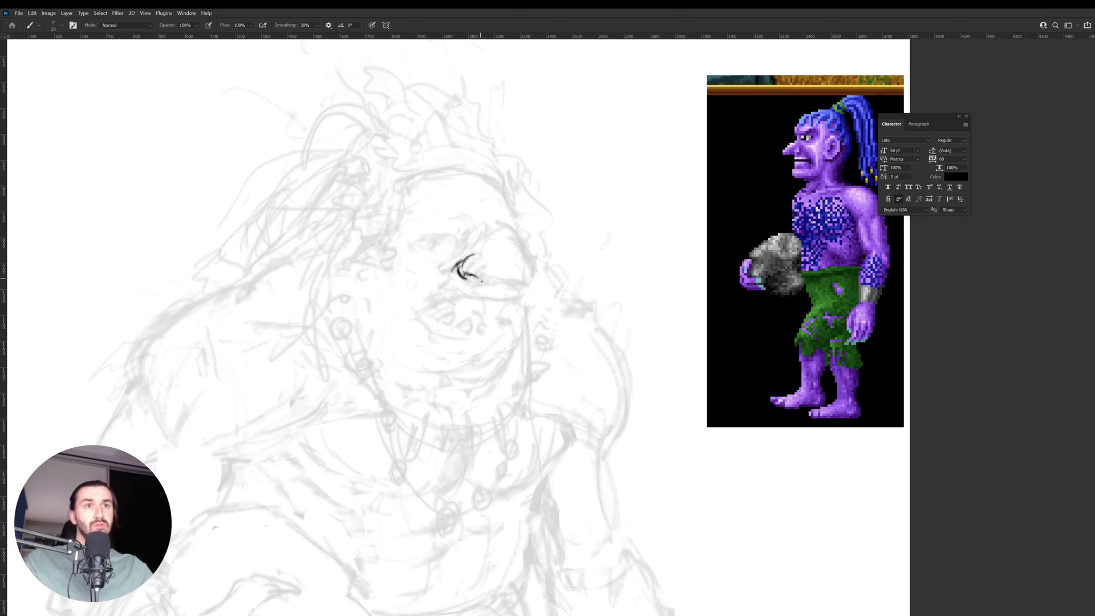
pyautogui.moveTo(474, 276); pyautogui.dragTo(482, 280)
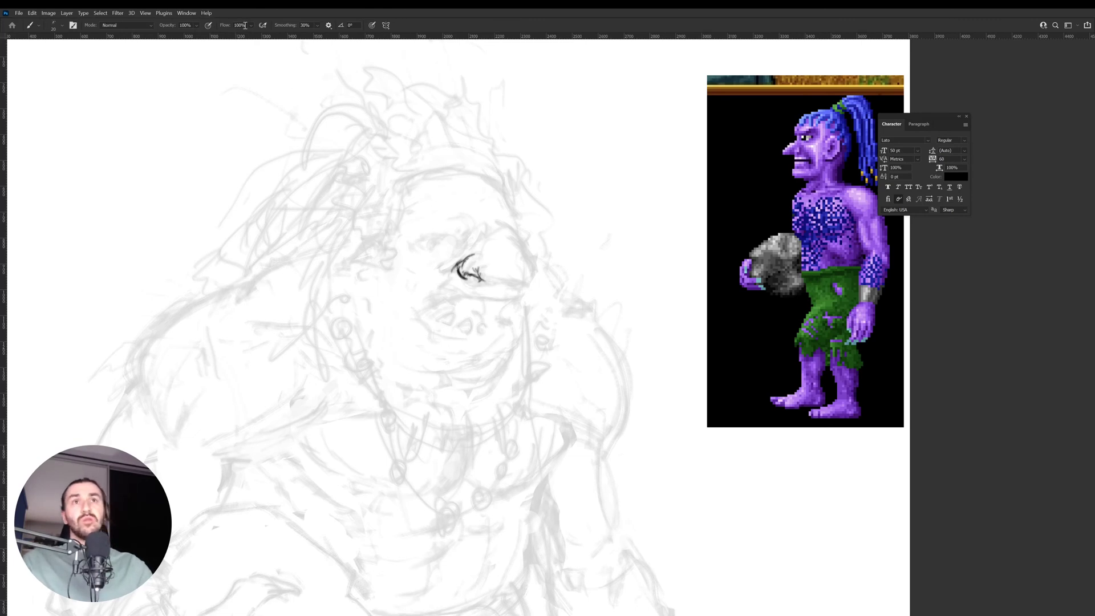
# Set the brush flow to 70% and draw the first brow and eye strokes above the nostril.
pyautogui.click(226, 26)
pyautogui.write('7')
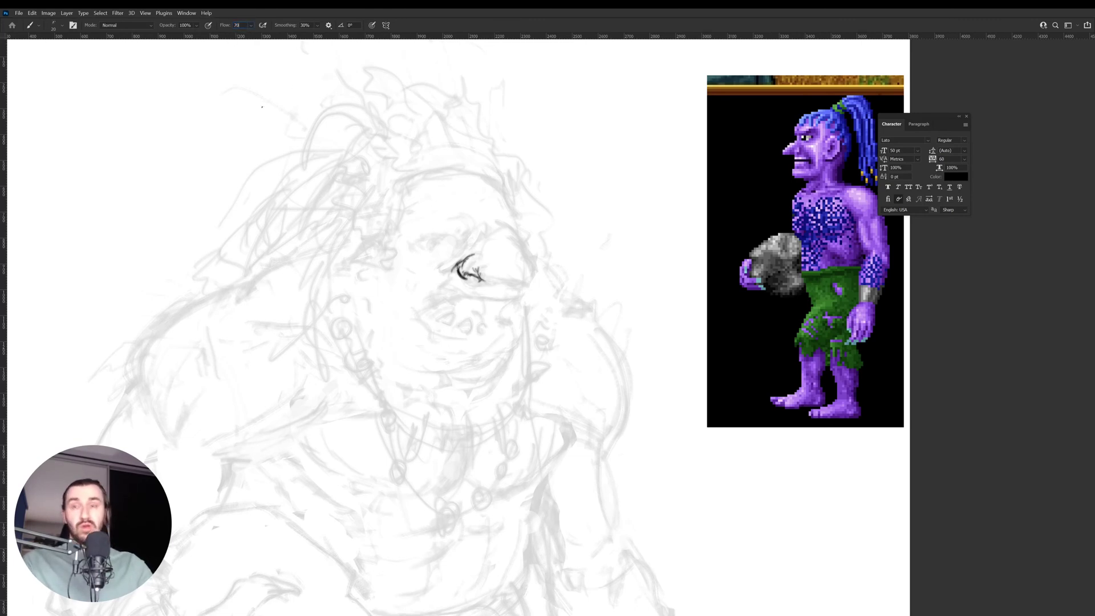
pyautogui.moveTo(453, 244); pyautogui.dragTo(450, 258)
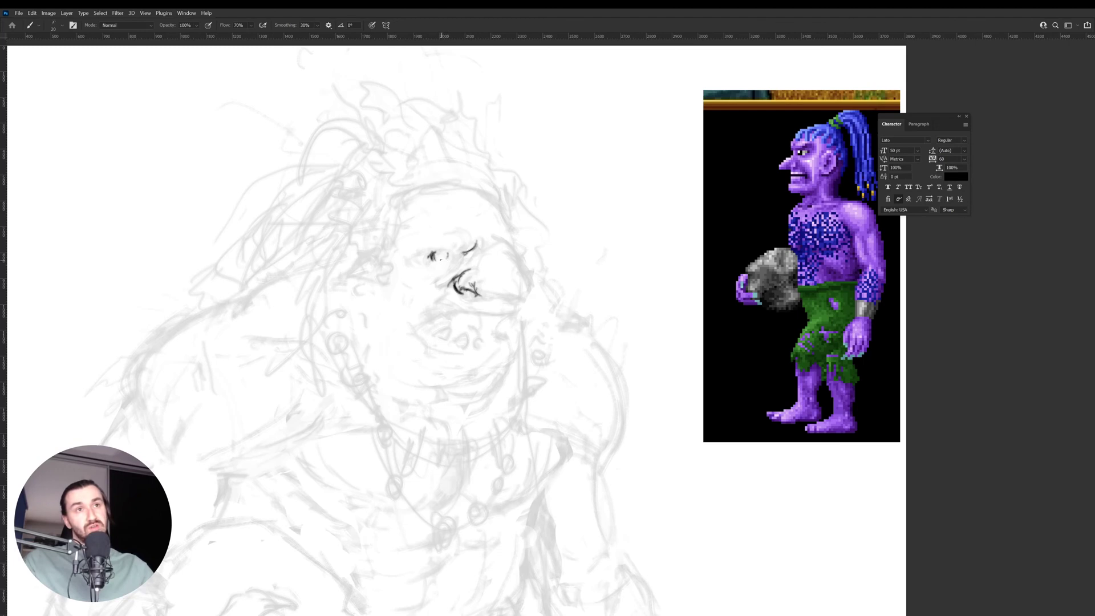
# Draw the troll's round eye with its lids, erasing and redrawing the lines to refine the shape.
pyautogui.press('e')
pyautogui.moveTo(429, 255); pyautogui.dragTo(441, 255)
pyautogui.press('b')
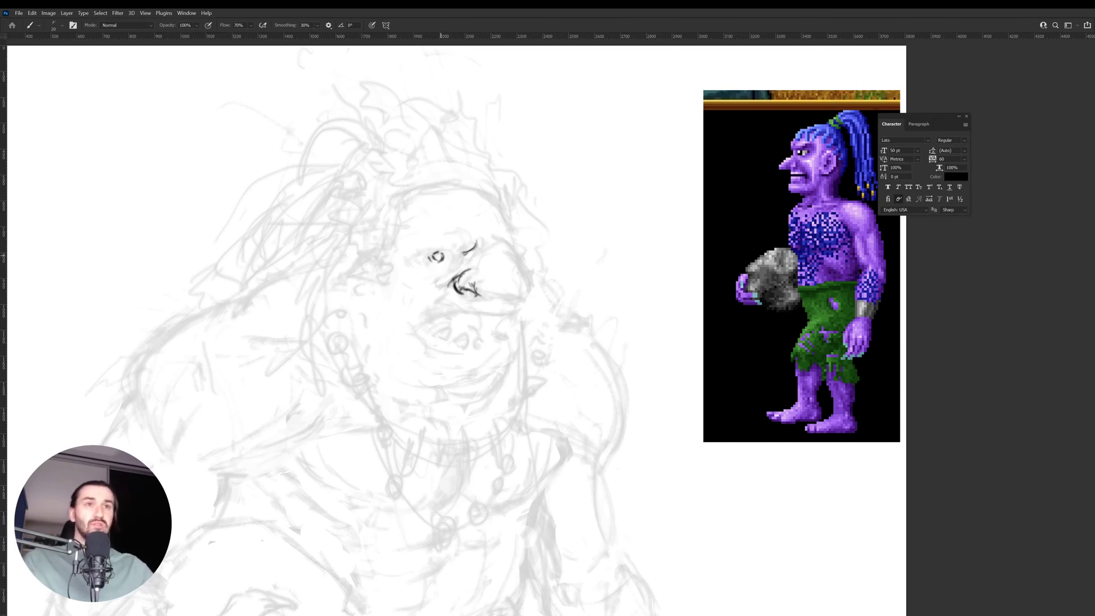
pyautogui.press('e')
pyautogui.moveTo(441, 255); pyautogui.dragTo(445, 251)
pyautogui.press('b')
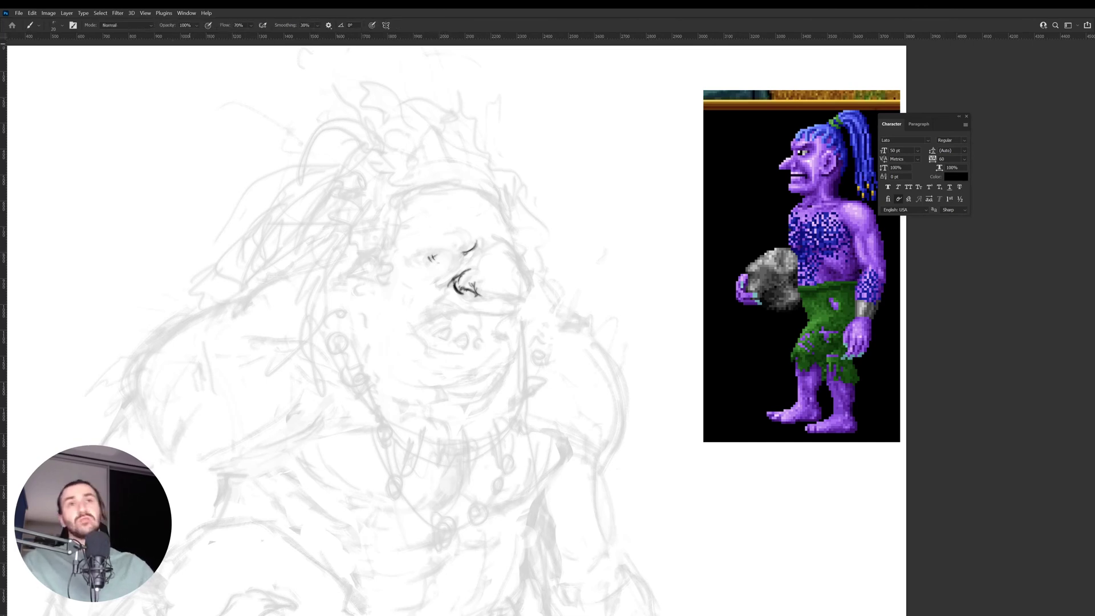
pyautogui.press('e')
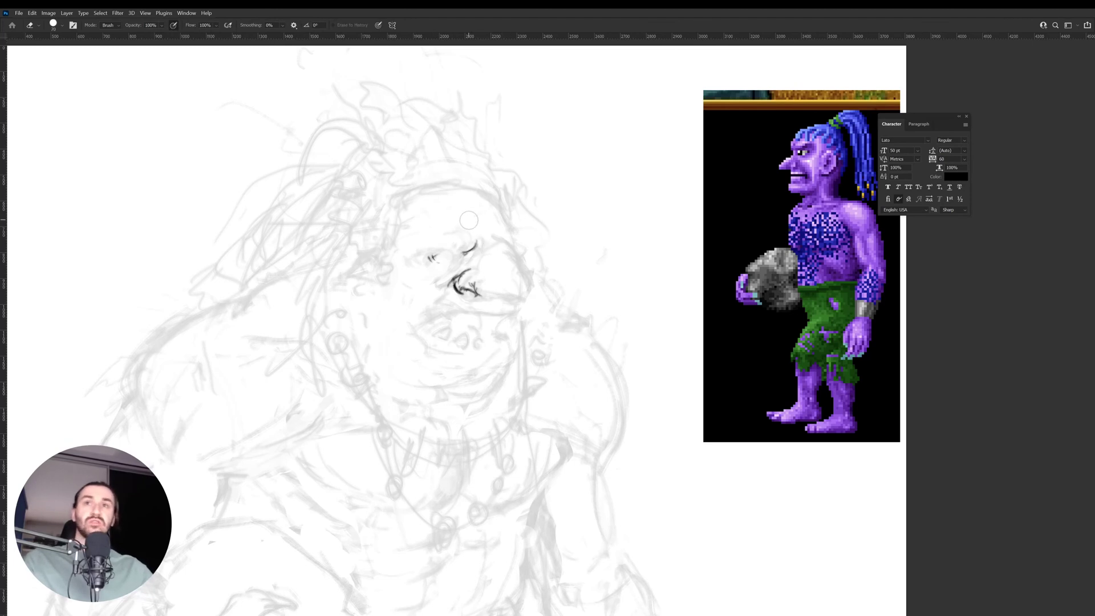
pyautogui.press('b')
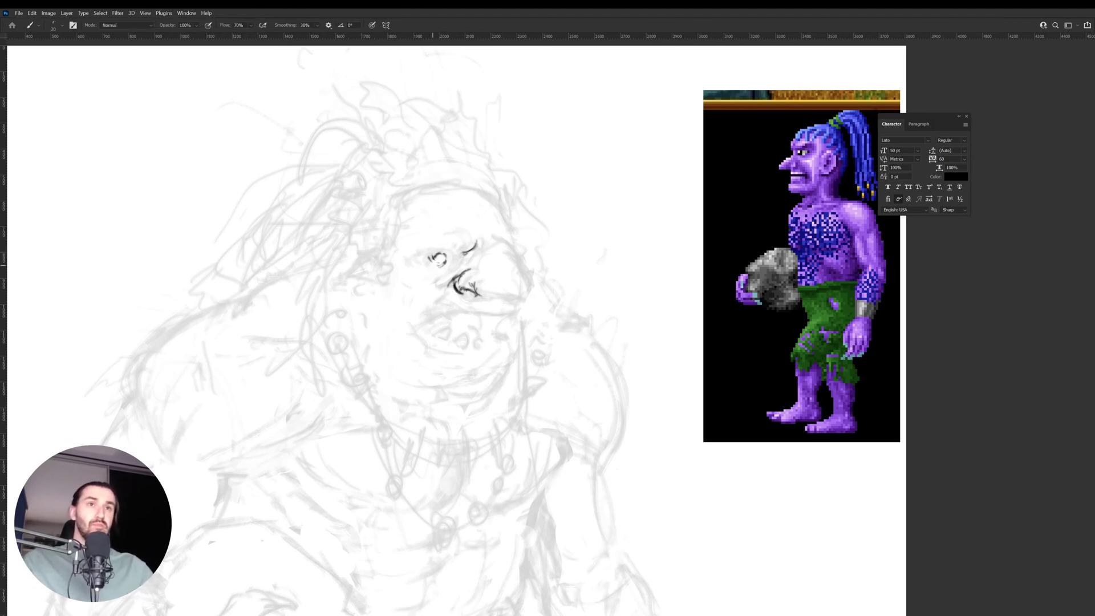
pyautogui.moveTo(452, 258); pyautogui.dragTo(446, 268)
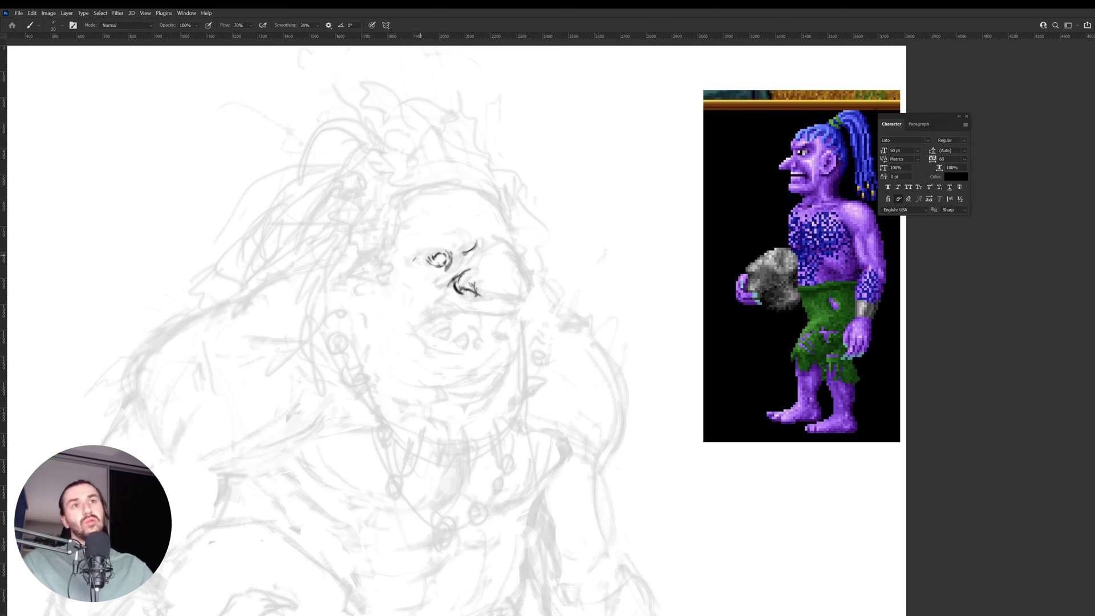
# Outline the large rounded nose and extend the brow line toward its bridge, cleaning the strokes with the Eraser.
pyautogui.moveTo(454, 264)
pyautogui.mouseDown()
pyautogui.moveTo(478, 244)
pyautogui.moveTo(507, 244)
pyautogui.moveTo(532, 285)
pyautogui.moveTo(527, 265)
pyautogui.moveTo(531, 287)
pyautogui.moveTo(467, 284)
pyautogui.moveTo(489, 303)
pyautogui.moveTo(473, 289)
pyautogui.moveTo(512, 304)
pyautogui.moveTo(530, 297)
pyautogui.moveTo(534, 280)
pyautogui.moveTo(518, 302)
pyautogui.moveTo(481, 295)
pyautogui.mouseUp()
pyautogui.press('e')
pyautogui.press('b')
pyautogui.press('e')
pyautogui.press('b')
pyautogui.press('e')
pyautogui.press('b')
pyautogui.press('e')
pyautogui.press('b')
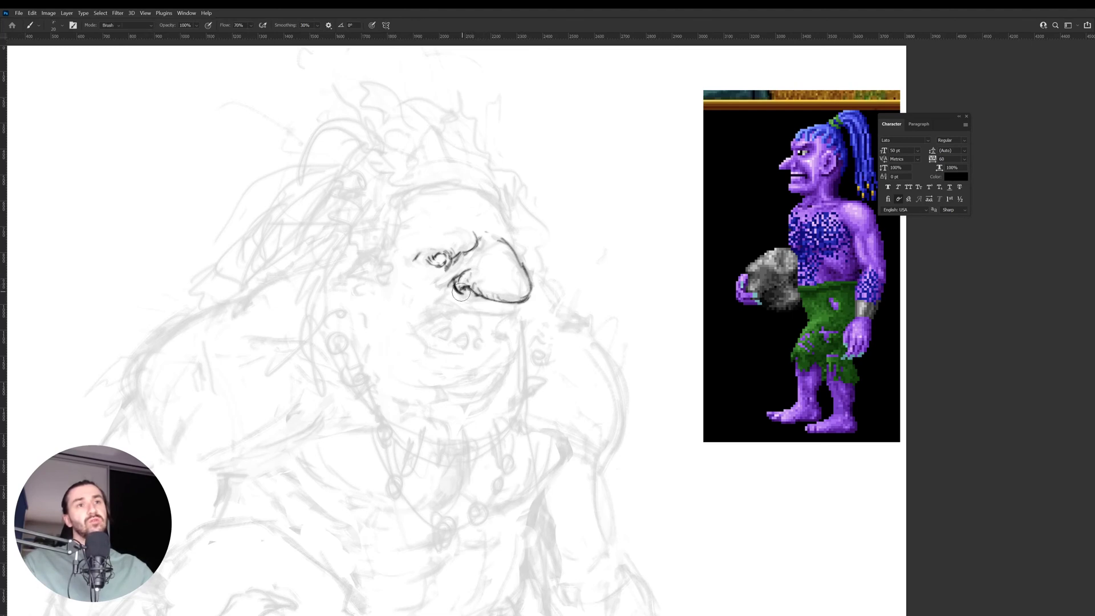
# Clean up the nostril line and add the crease running from the nostril down the cheek.
pyautogui.press('e')
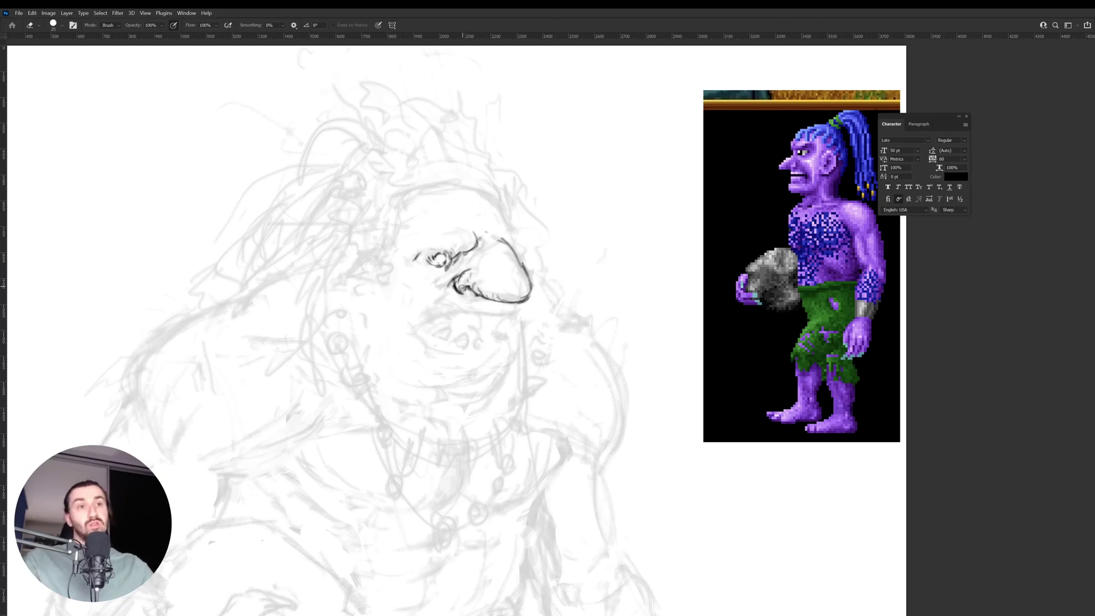
pyautogui.press('b')
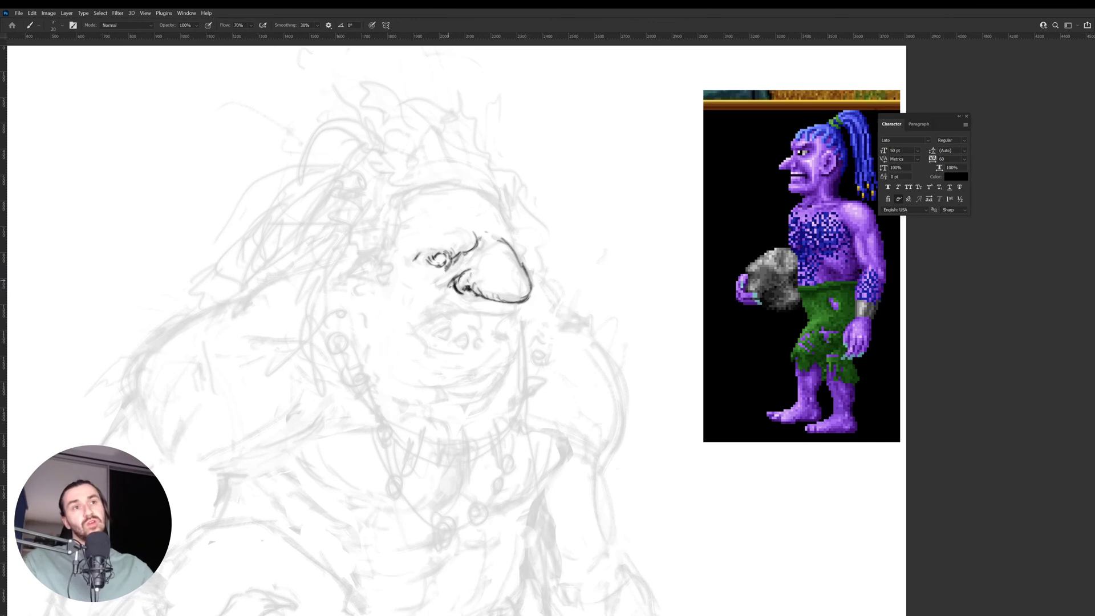
pyautogui.moveTo(451, 284); pyautogui.dragTo(444, 290)
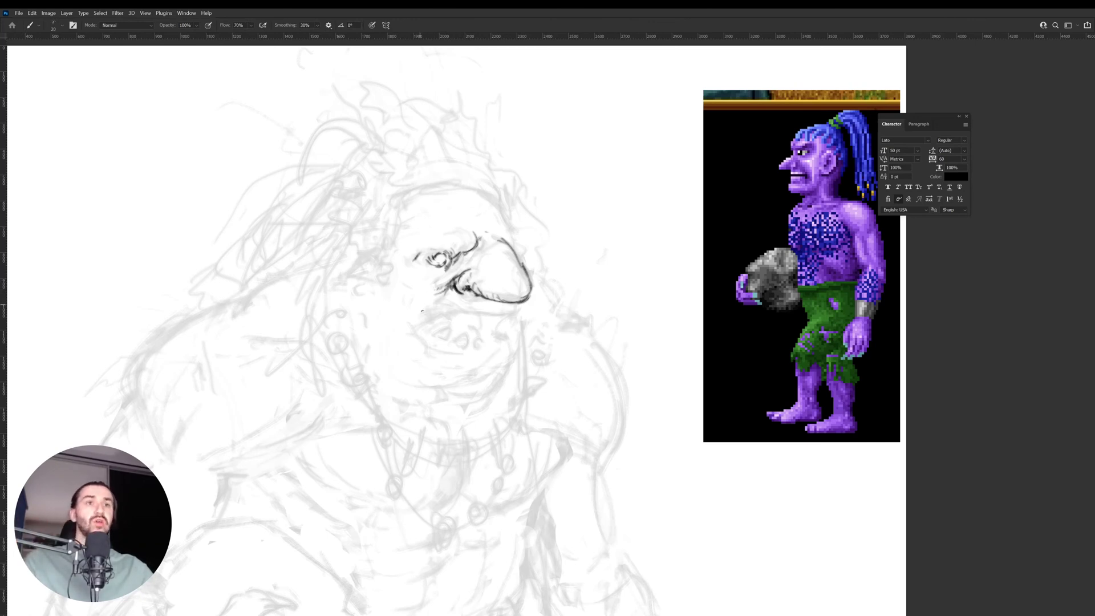
# Draw the upper lip beneath the nose and continue the mouth line down to the corner.
pyautogui.moveTo(462, 311); pyautogui.dragTo(518, 309)
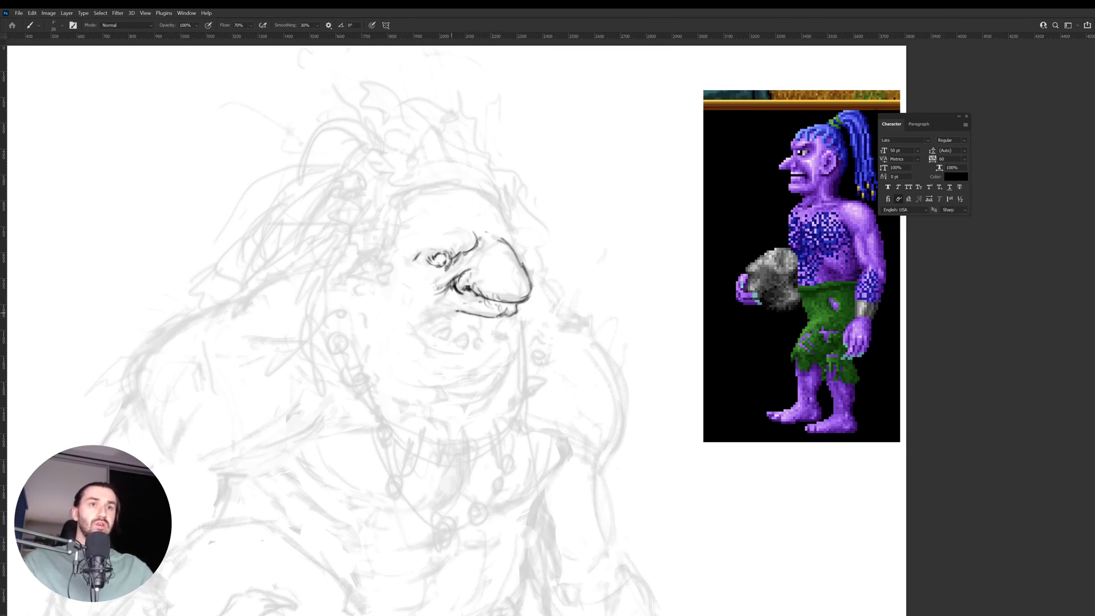
pyautogui.moveTo(445, 315); pyautogui.dragTo(419, 329)
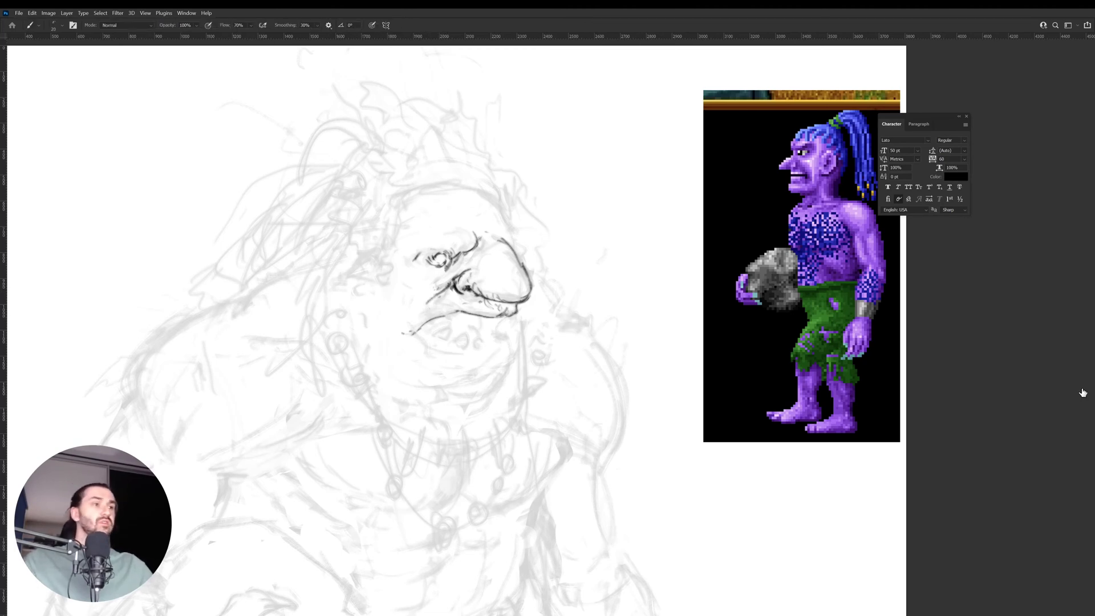
# Change the canvas background behind the troll drawing from white to a flat light grey.
pyautogui.press('i')
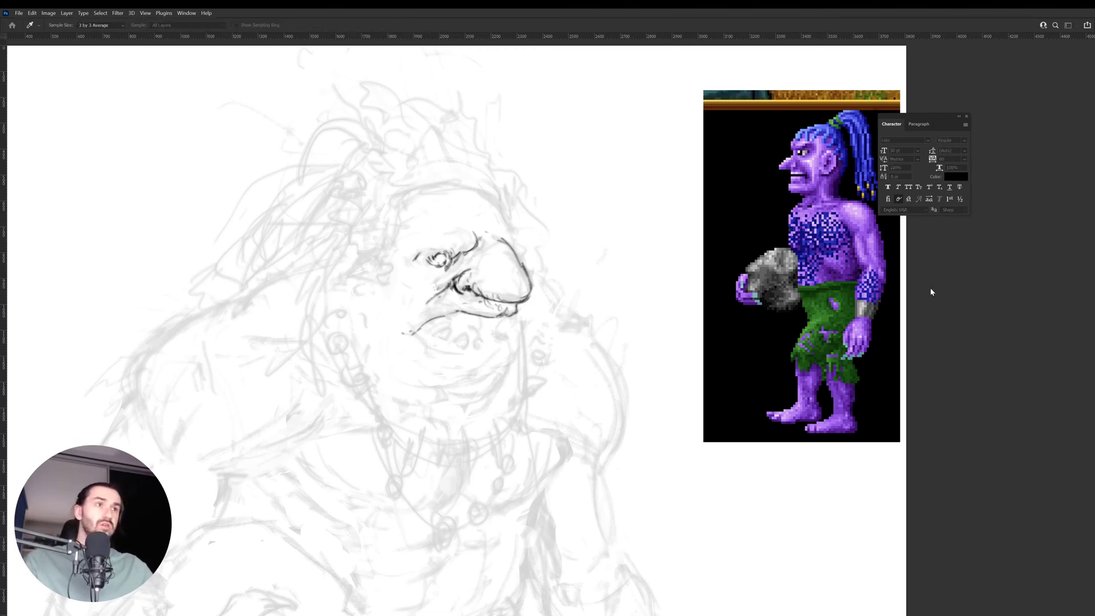
pyautogui.moveTo(923, 274); pyautogui.dragTo(924, 276)
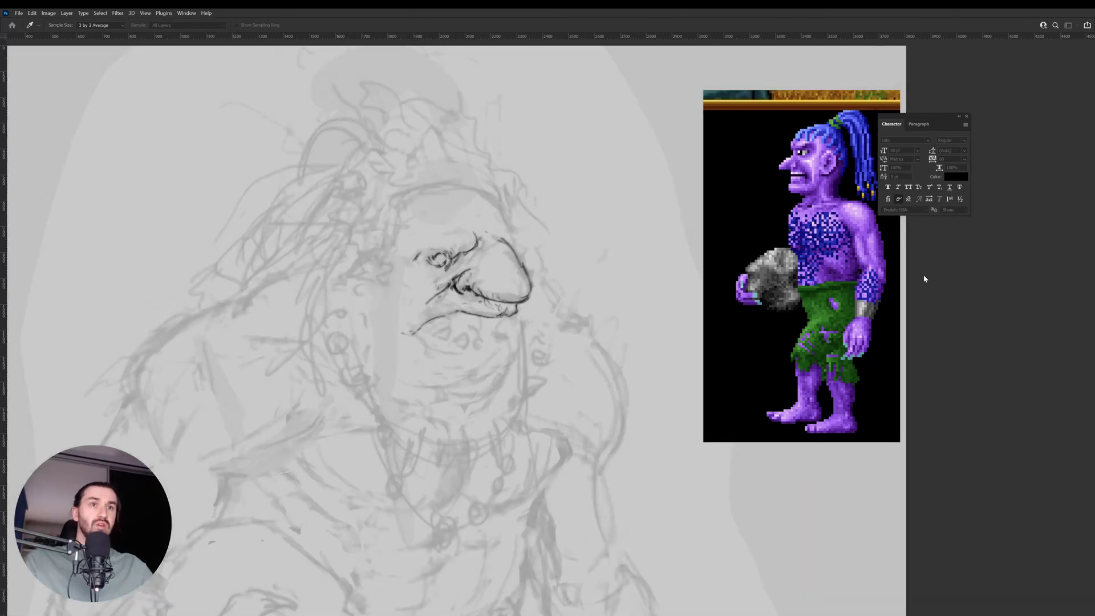
pyautogui.press('b')
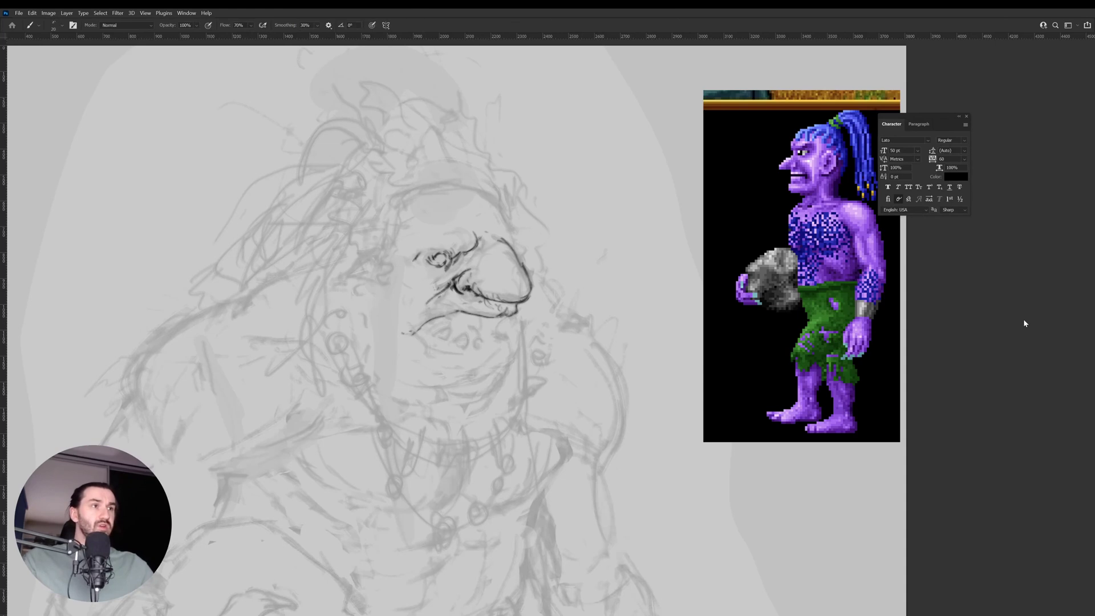
pyautogui.click(1014, 344)
pyautogui.click(1001, 354)
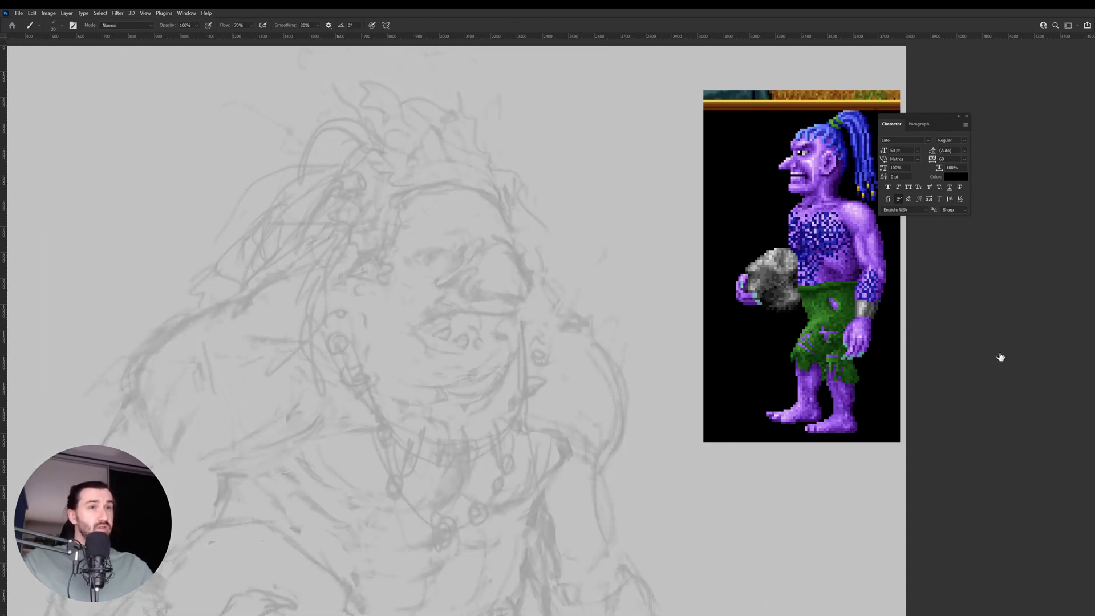
pyautogui.click(1000, 356)
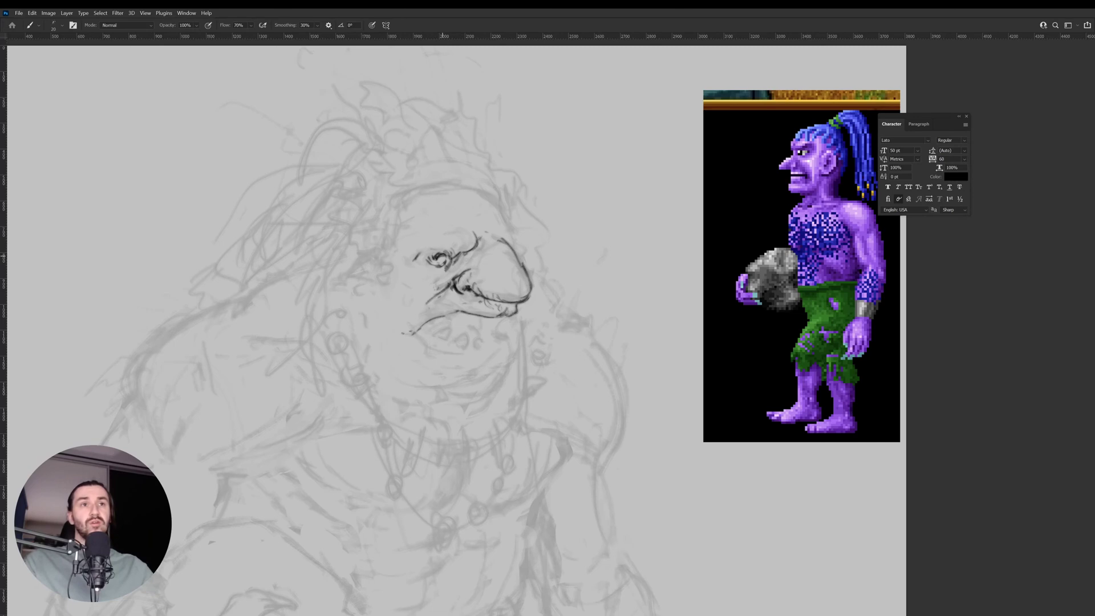
# Add the far brow bulge behind the nose, the frown lines and the short creases around the near eye.
pyautogui.moveTo(497, 249)
pyautogui.mouseDown()
pyautogui.moveTo(511, 271)
pyautogui.moveTo(522, 263)
pyautogui.mouseUp()
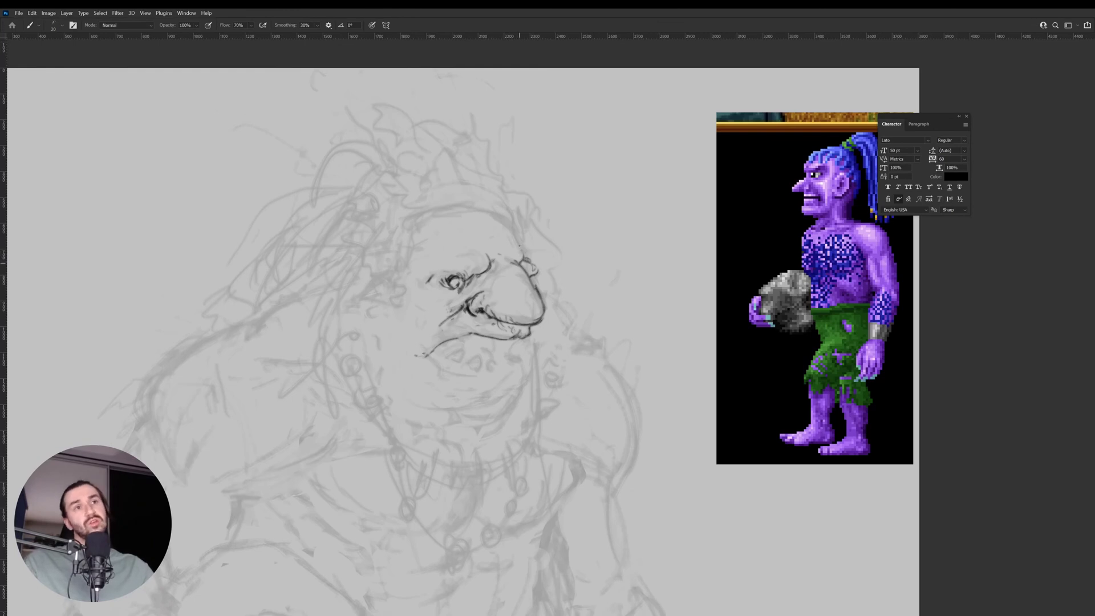
pyautogui.moveTo(498, 260)
pyautogui.mouseDown()
pyautogui.moveTo(490, 273)
pyautogui.moveTo(431, 278)
pyautogui.moveTo(425, 313)
pyautogui.mouseUp()
pyautogui.press('e')
pyautogui.press('b')
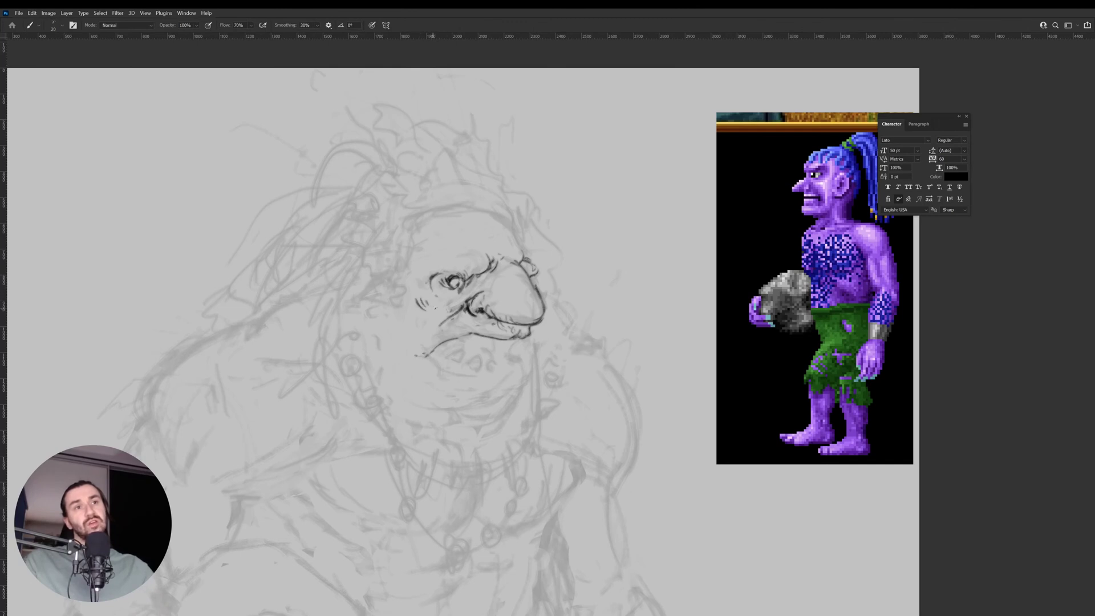
# Add wrinkle strokes on the nose bridge and darken the frowning brow above the near eye.
pyautogui.press('e')
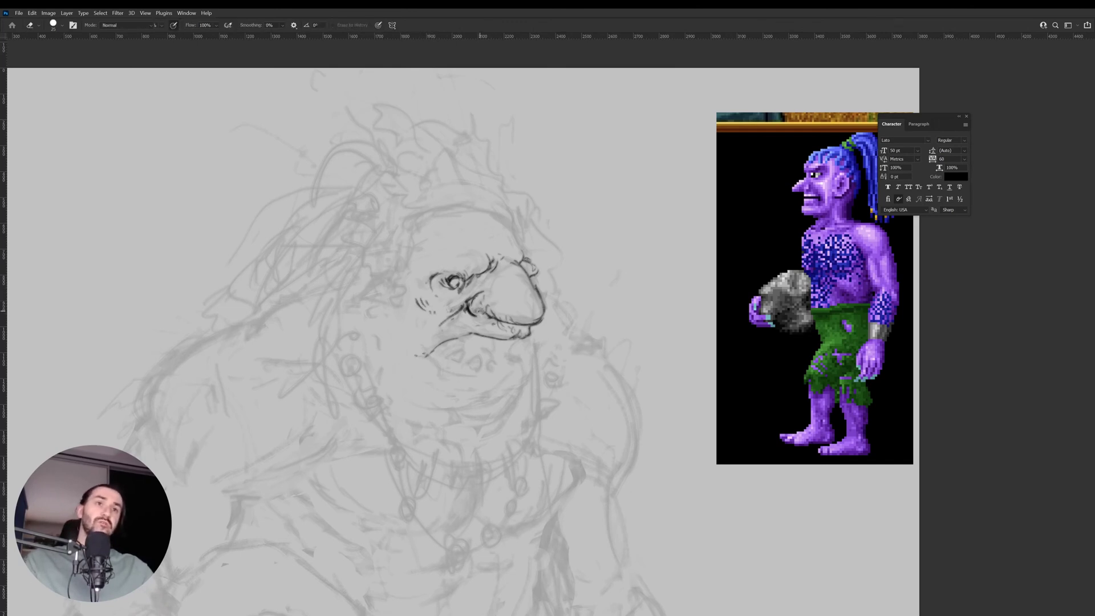
pyautogui.press('b')
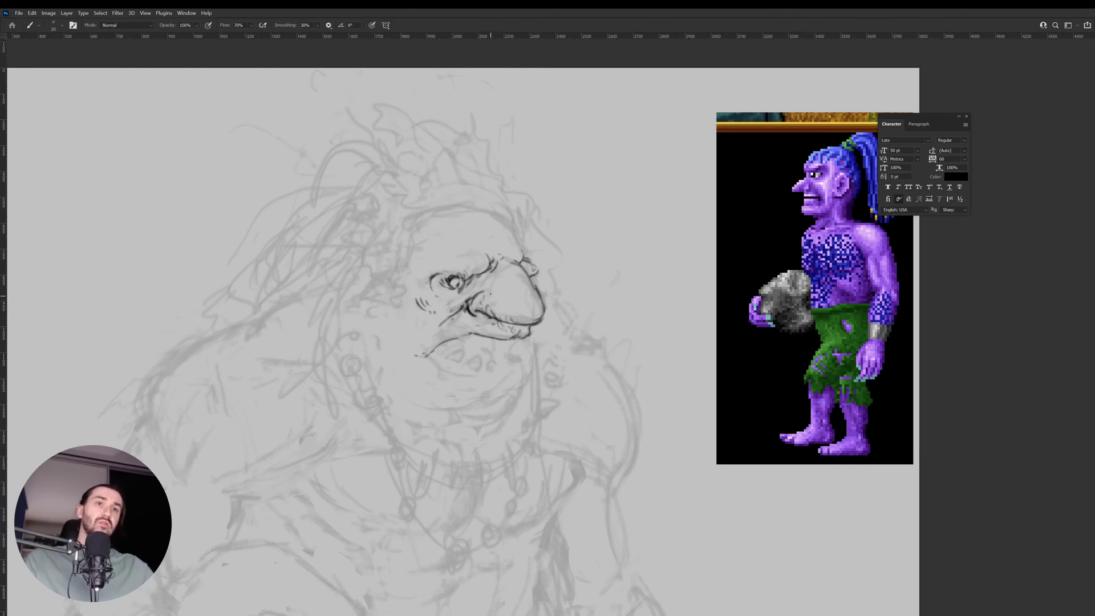
pyautogui.moveTo(486, 294); pyautogui.dragTo(494, 296)
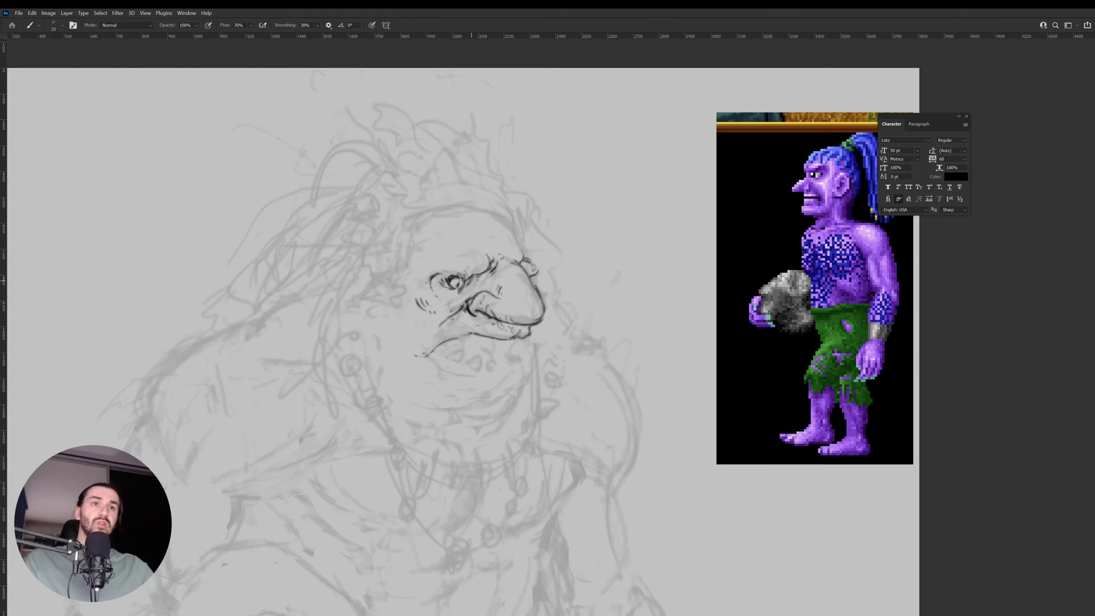
pyautogui.moveTo(467, 283); pyautogui.dragTo(497, 267)
pyautogui.moveTo(496, 272); pyautogui.dragTo(471, 284)
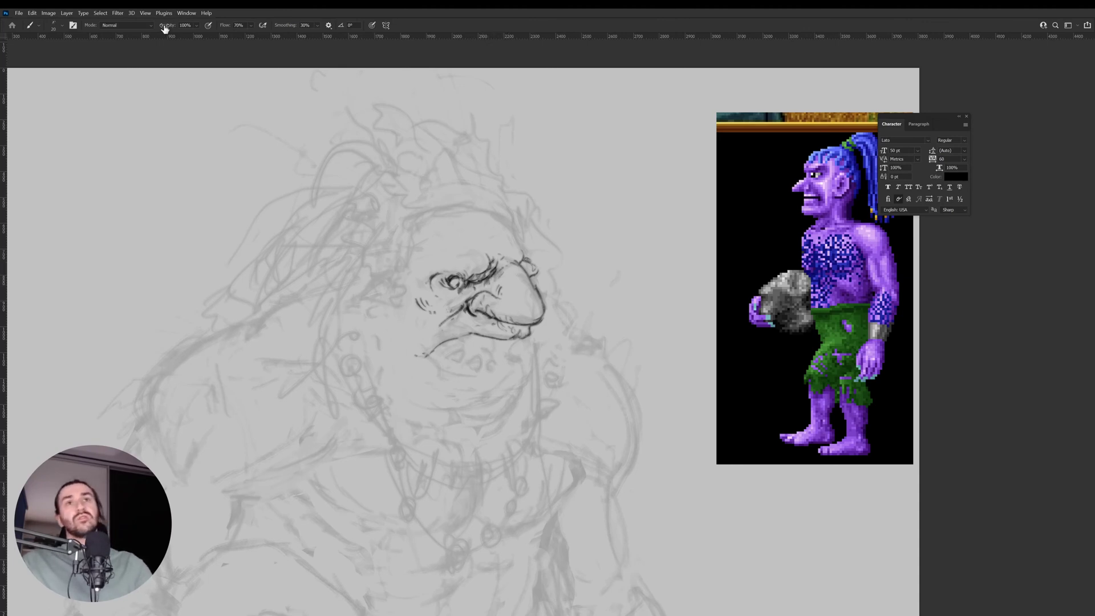
# Set the brush opacity to 73% and draw the cheek fold and the row of lower teeth.
pyautogui.moveTo(171, 28); pyautogui.dragTo(160, 29)
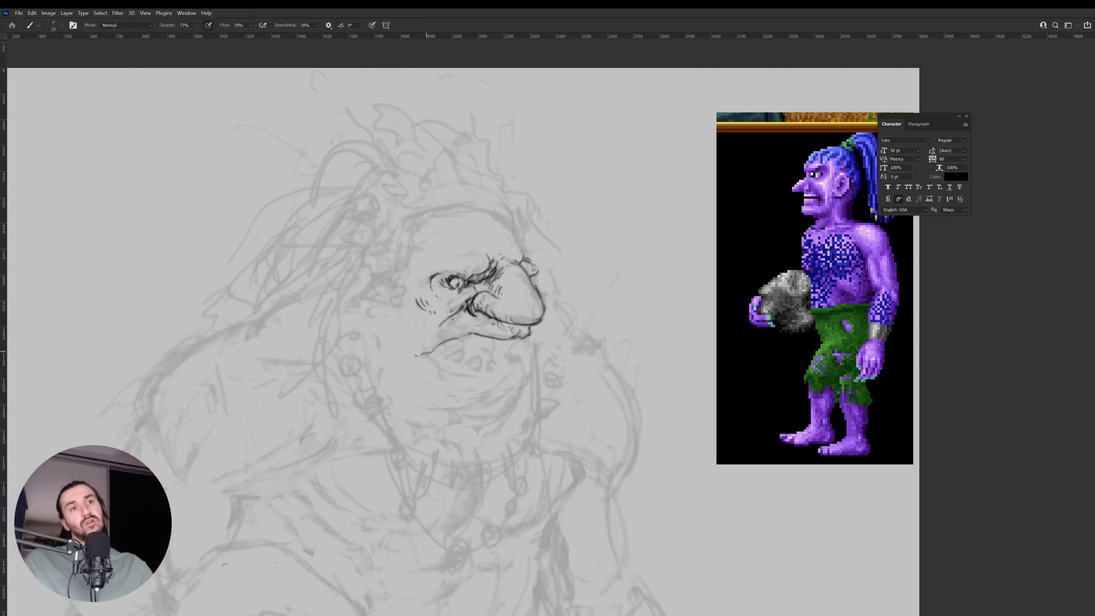
pyautogui.moveTo(425, 318); pyautogui.dragTo(419, 334)
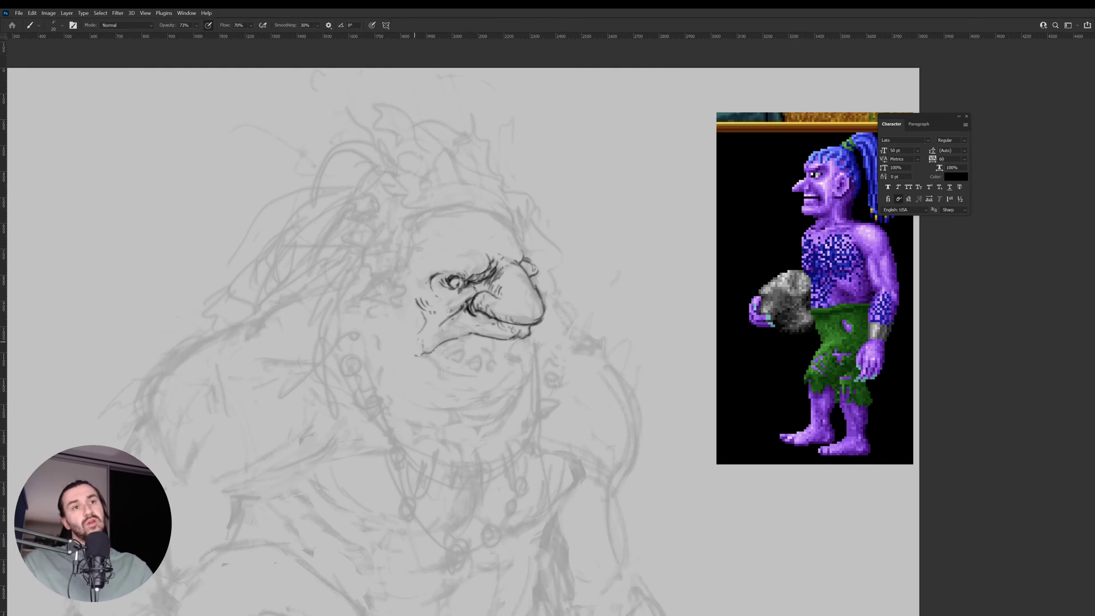
pyautogui.moveTo(496, 359)
pyautogui.mouseDown()
pyautogui.moveTo(476, 343)
pyautogui.moveTo(444, 353)
pyautogui.mouseUp()
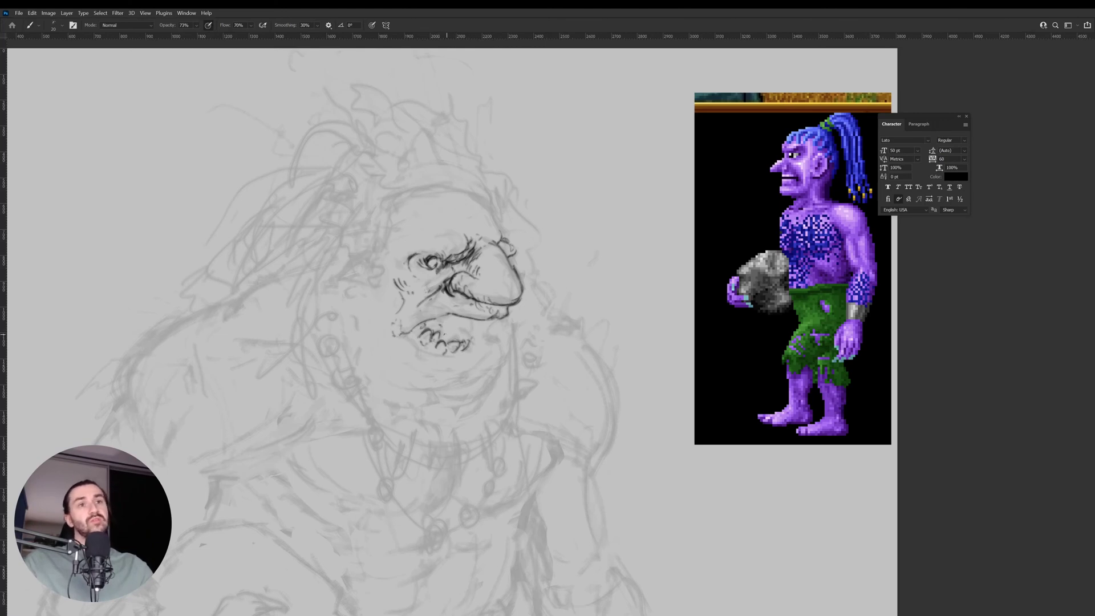
# Draw the rounded shape inside the mouth between the upper lip and lower teeth, refining it with the Eraser.
pyautogui.moveTo(438, 323)
pyautogui.mouseDown()
pyautogui.moveTo(463, 333)
pyautogui.moveTo(451, 340)
pyautogui.moveTo(465, 327)
pyautogui.mouseUp()
pyautogui.press('e')
pyautogui.press('r')
pyautogui.moveTo(552, 292)
pyautogui.mouseDown()
pyautogui.moveTo(533, 244)
pyautogui.moveTo(500, 259)
pyautogui.mouseUp()
pyautogui.press('b')
pyautogui.moveTo(461, 390)
pyautogui.mouseDown()
pyautogui.moveTo(450, 409)
pyautogui.moveTo(465, 374)
pyautogui.mouseUp()
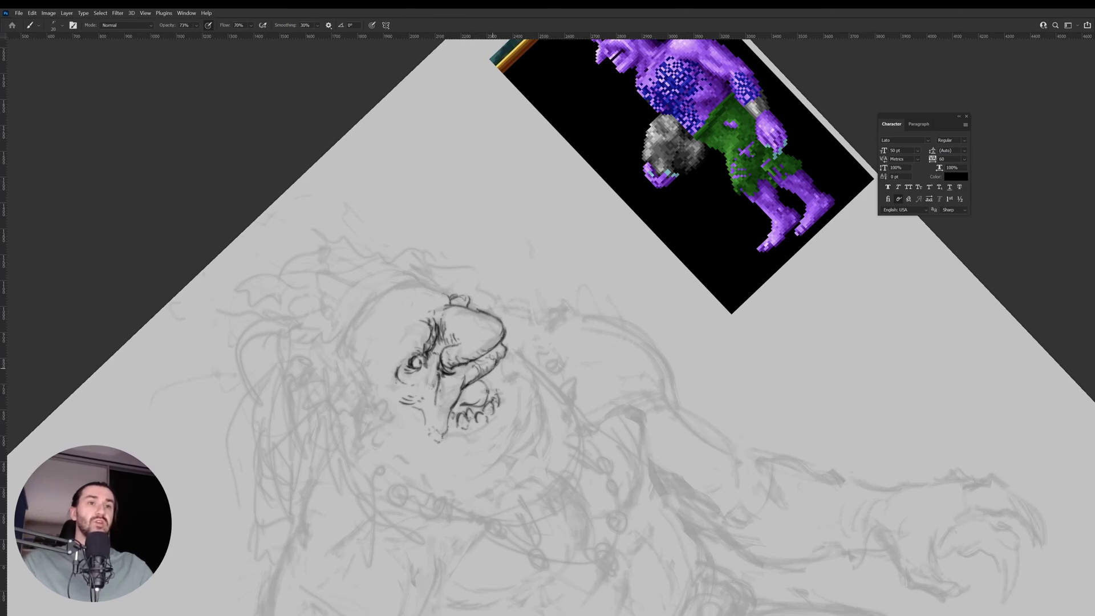
pyautogui.press('r')
pyautogui.moveTo(584, 321)
pyautogui.mouseDown()
pyautogui.moveTo(652, 266)
pyautogui.moveTo(652, 245)
pyautogui.mouseUp()
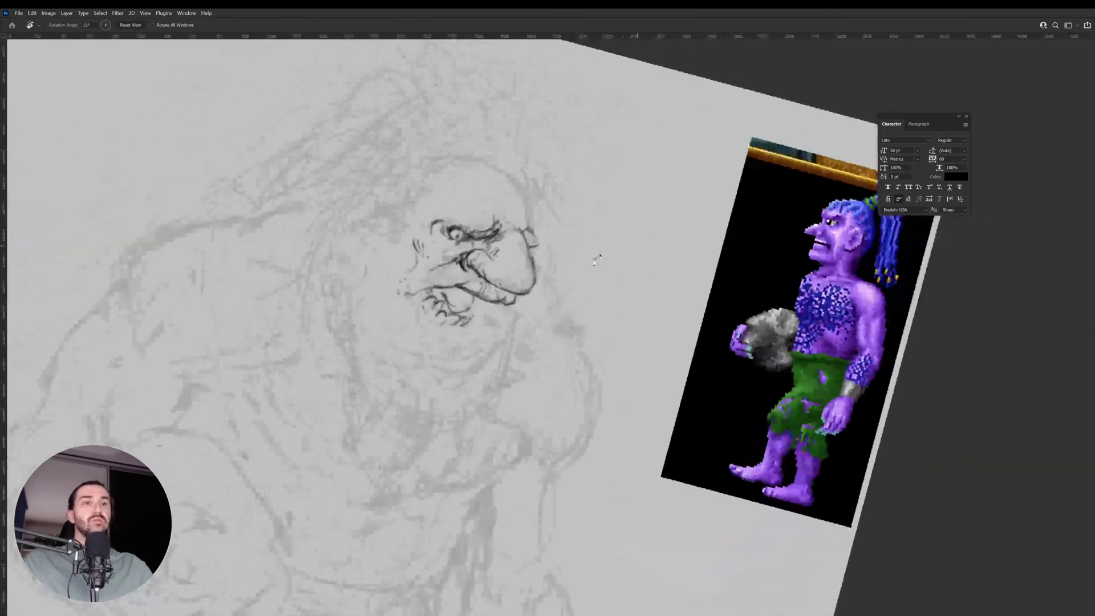
pyautogui.press('Escape')
pyautogui.press('e')
pyautogui.press('b')
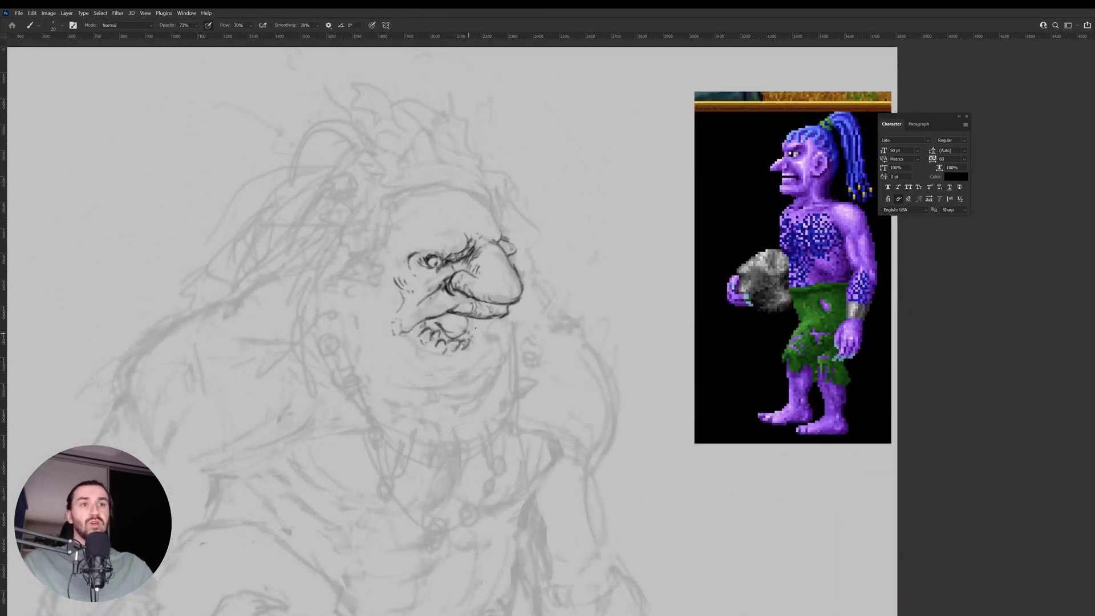
# Draw the lower lip and chin below the lower teeth, add jaw creases and darken the inside corner of the mouth.
pyautogui.moveTo(469, 332); pyautogui.dragTo(476, 339)
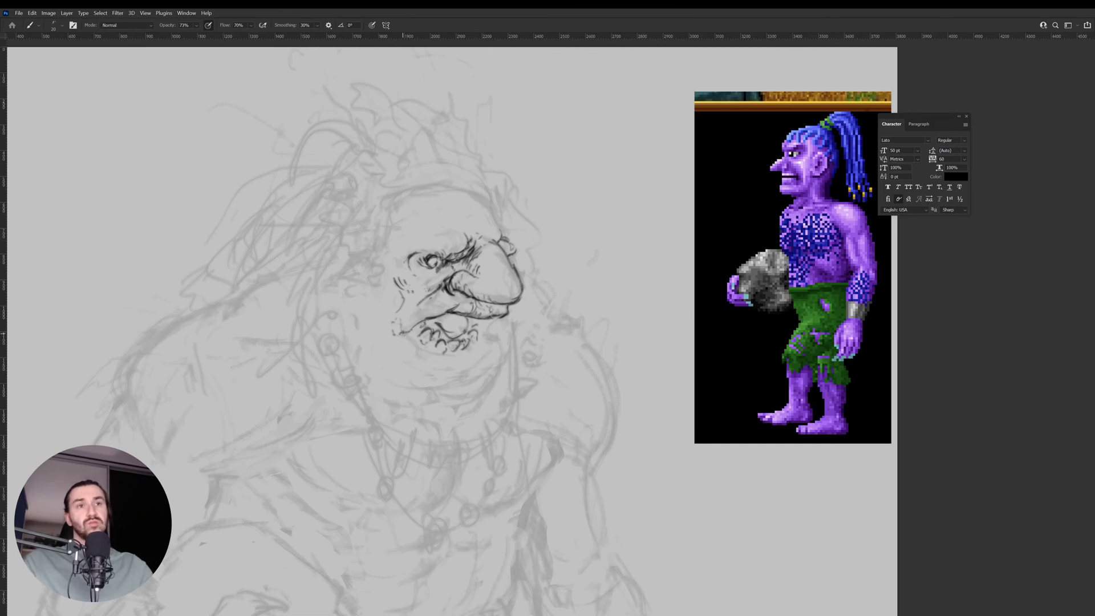
pyautogui.moveTo(406, 333); pyautogui.dragTo(414, 346)
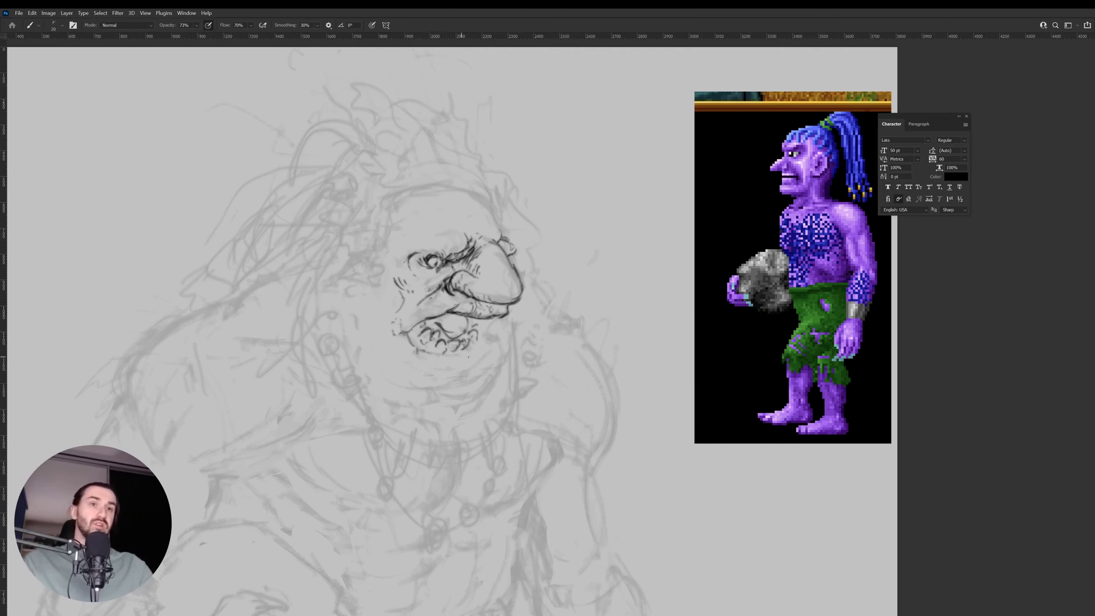
pyautogui.moveTo(463, 357); pyautogui.dragTo(494, 364)
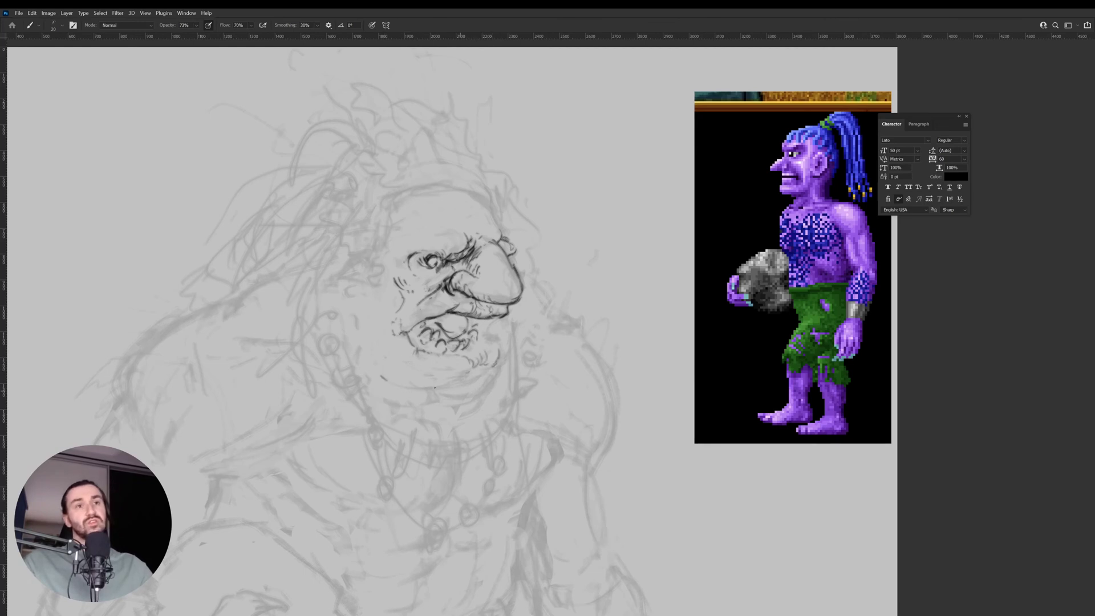
pyautogui.moveTo(415, 387)
pyautogui.mouseDown()
pyautogui.moveTo(487, 365)
pyautogui.moveTo(474, 373)
pyautogui.moveTo(502, 346)
pyautogui.moveTo(493, 316)
pyautogui.moveTo(495, 340)
pyautogui.moveTo(467, 329)
pyautogui.mouseUp()
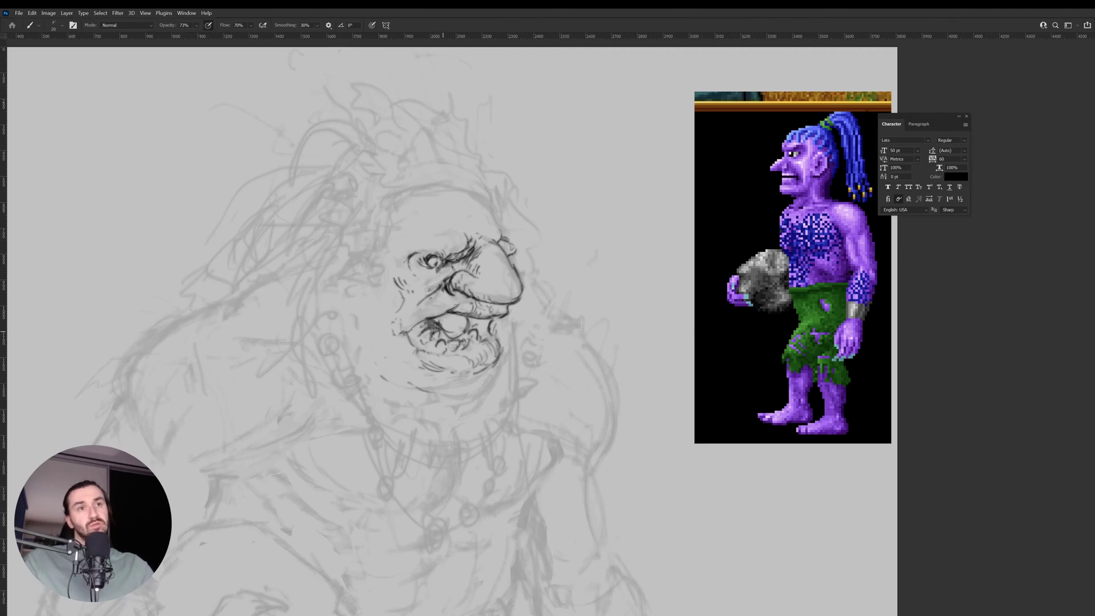
pyautogui.moveTo(439, 326); pyautogui.dragTo(451, 341)
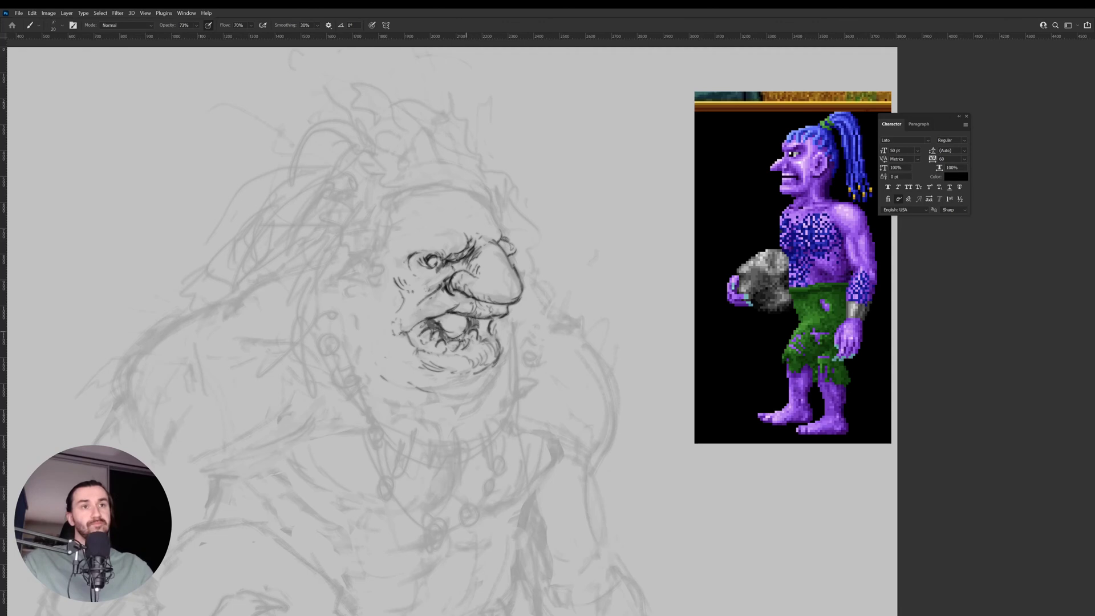
# Try hatching short shading strokes across the rounded shape inside the mouth.
pyautogui.press('r')
pyautogui.moveTo(587, 228); pyautogui.dragTo(495, 233)
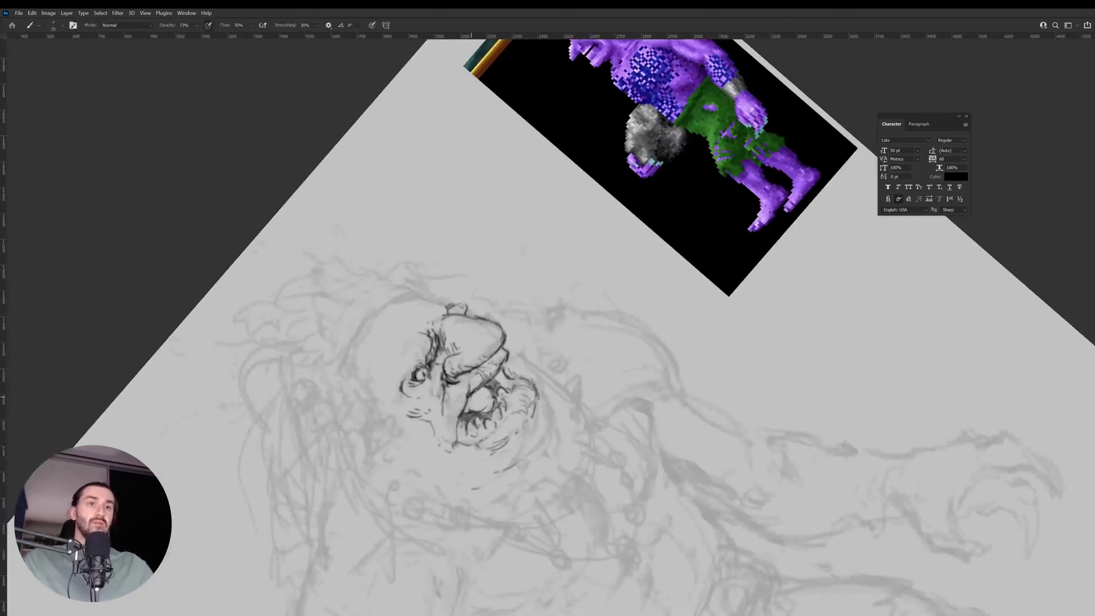
pyautogui.moveTo(472, 397); pyautogui.dragTo(472, 407)
pyautogui.moveTo(483, 386); pyautogui.dragTo(478, 406)
pyautogui.moveTo(488, 389); pyautogui.dragTo(483, 402)
pyautogui.moveTo(492, 389); pyautogui.dragTo(485, 404)
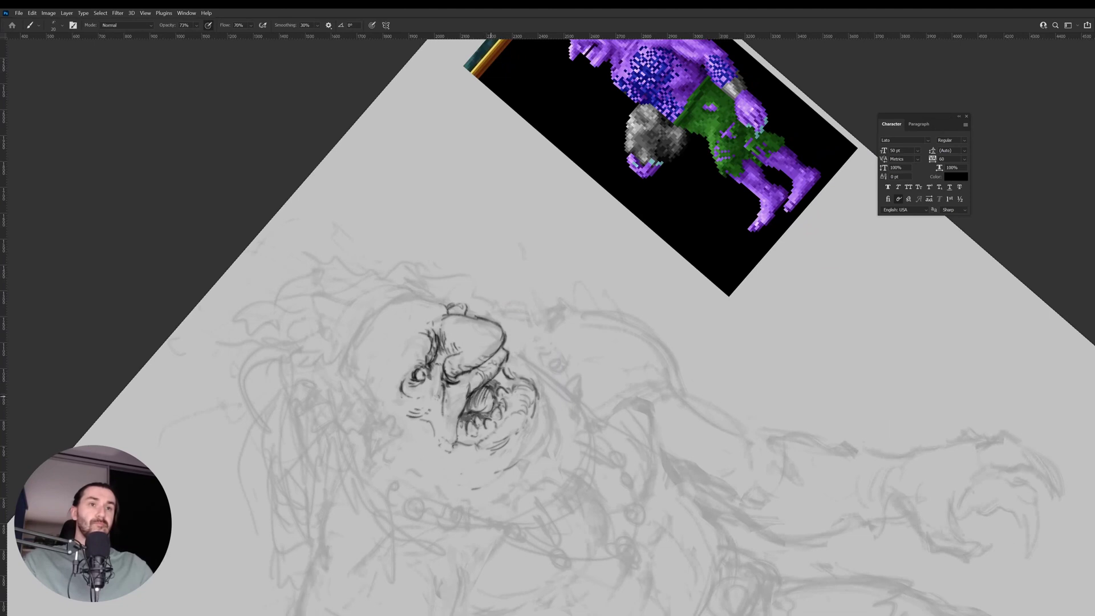
# Darken the upper edge of the rounded shape inside the mouth with short strokes.
pyautogui.press('r')
pyautogui.moveTo(637, 306); pyautogui.dragTo(650, 331)
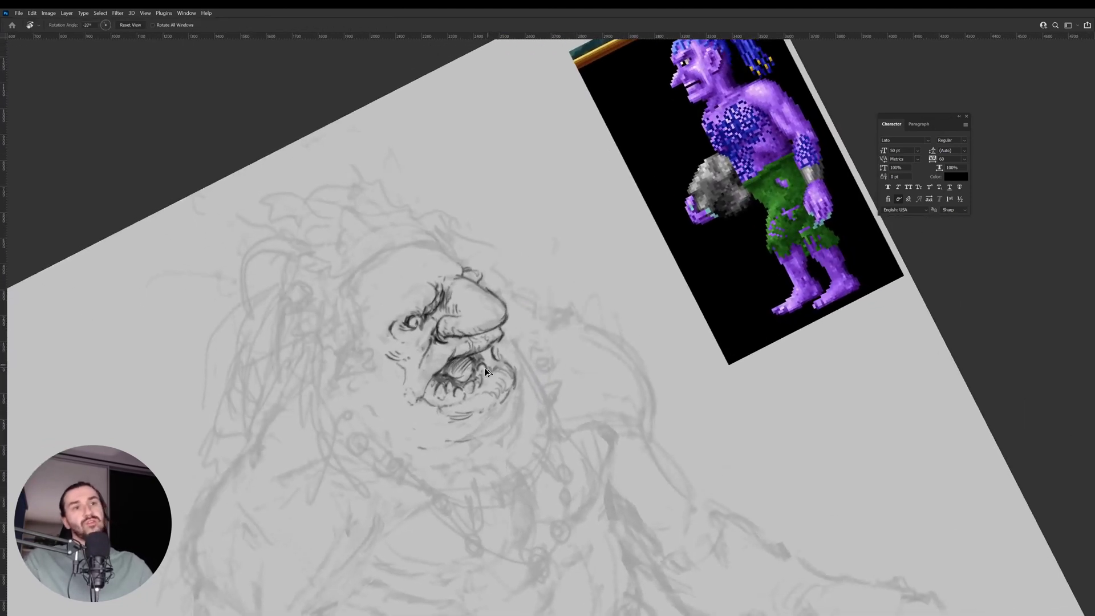
pyautogui.press('b')
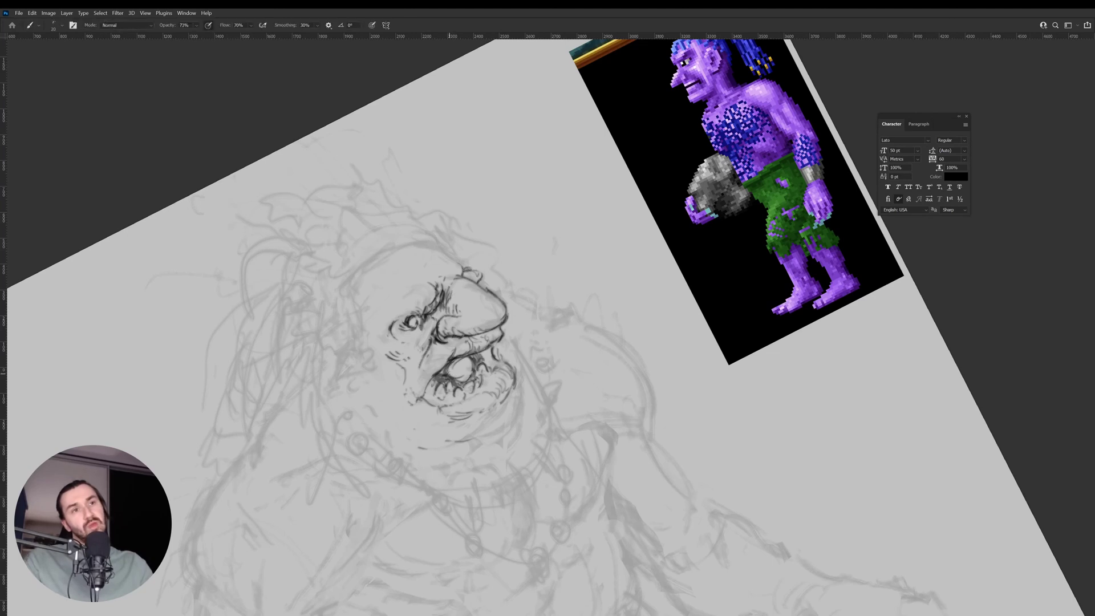
pyautogui.moveTo(450, 366); pyautogui.dragTo(464, 362)
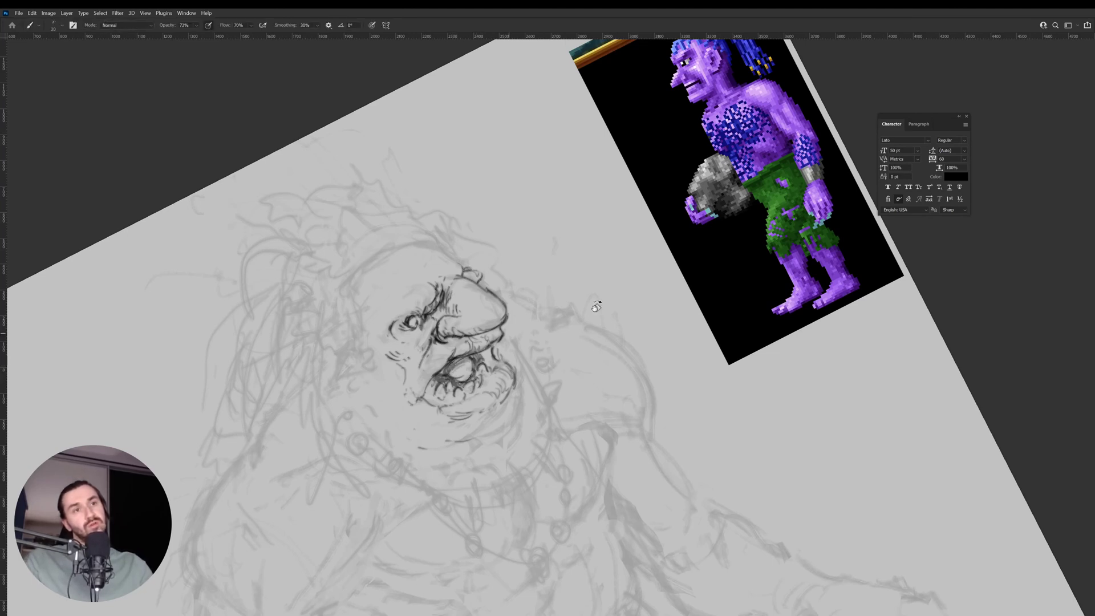
pyautogui.moveTo(593, 305); pyautogui.dragTo(642, 325)
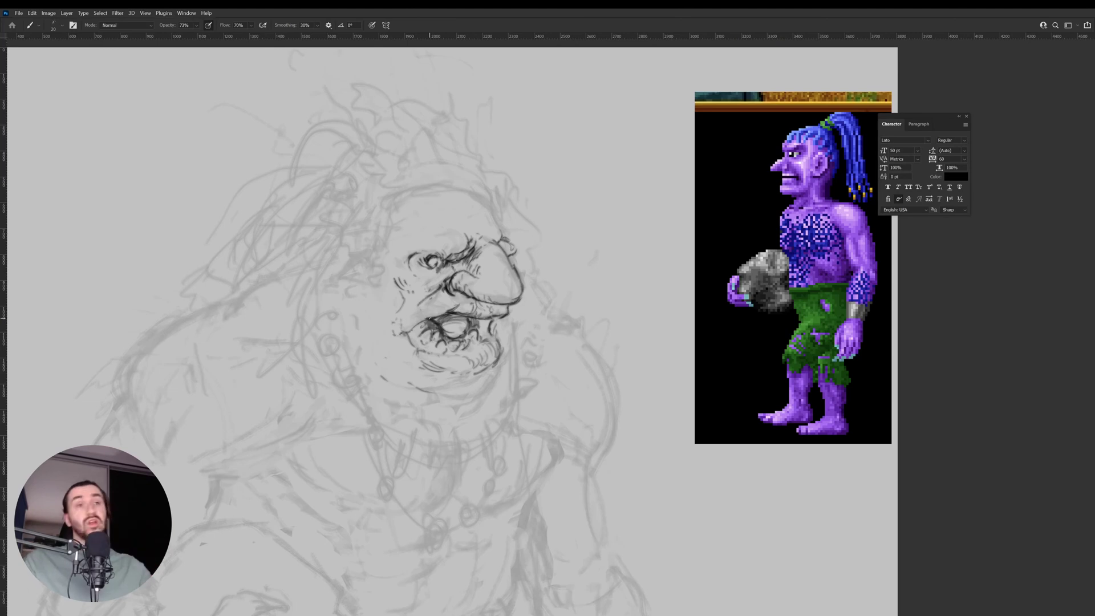
# Clean up the far brow bulge with the Eraser and draw the far edge of the forehead above it.
pyautogui.moveTo(497, 281); pyautogui.dragTo(516, 324)
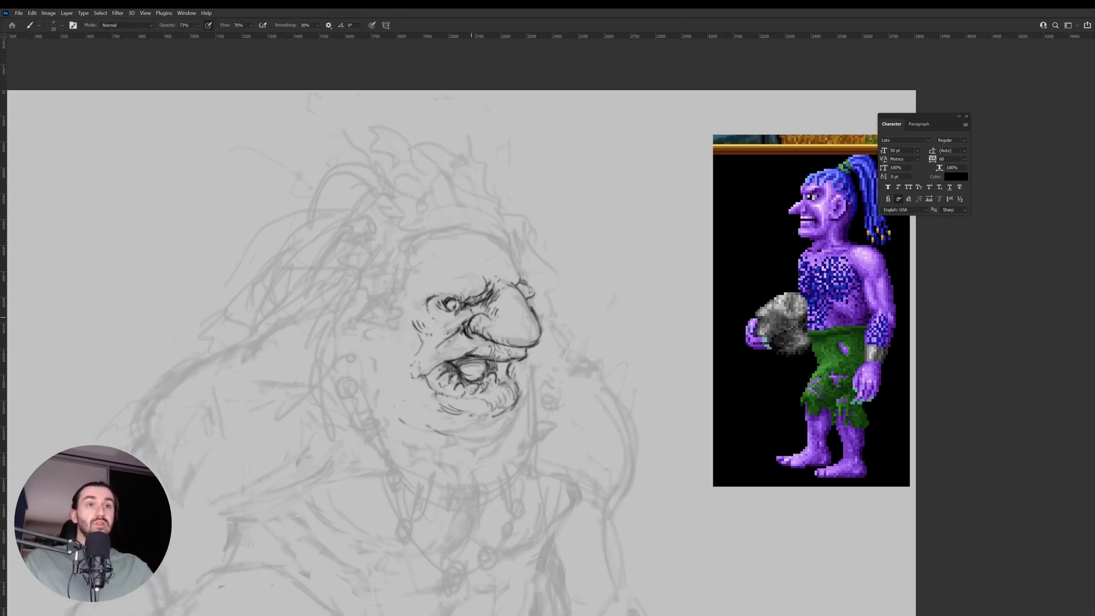
pyautogui.press('e')
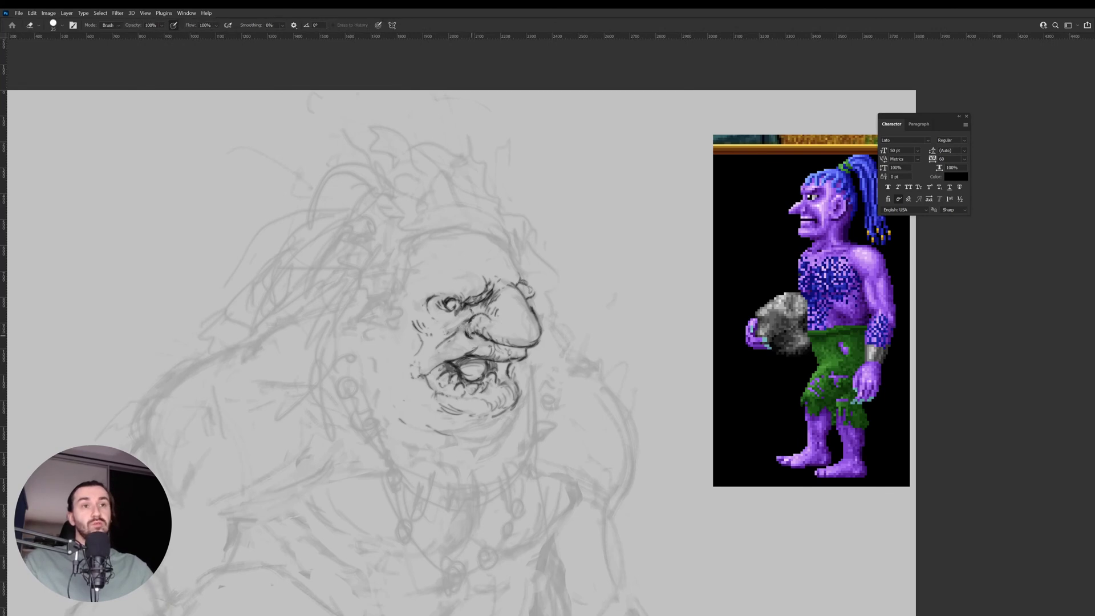
pyautogui.press('b')
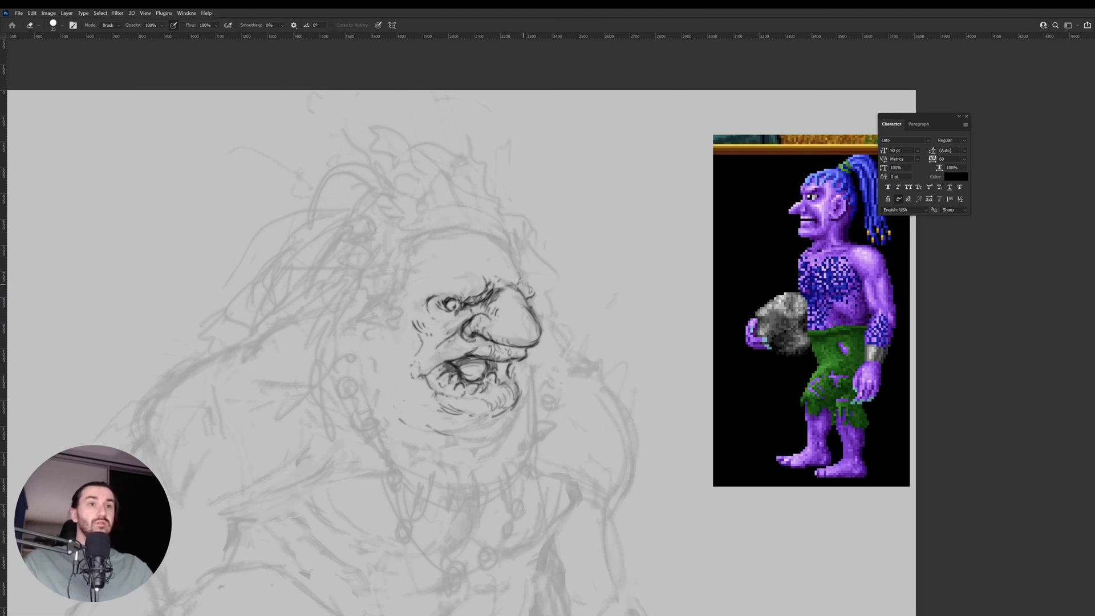
pyautogui.moveTo(525, 280); pyautogui.dragTo(513, 258)
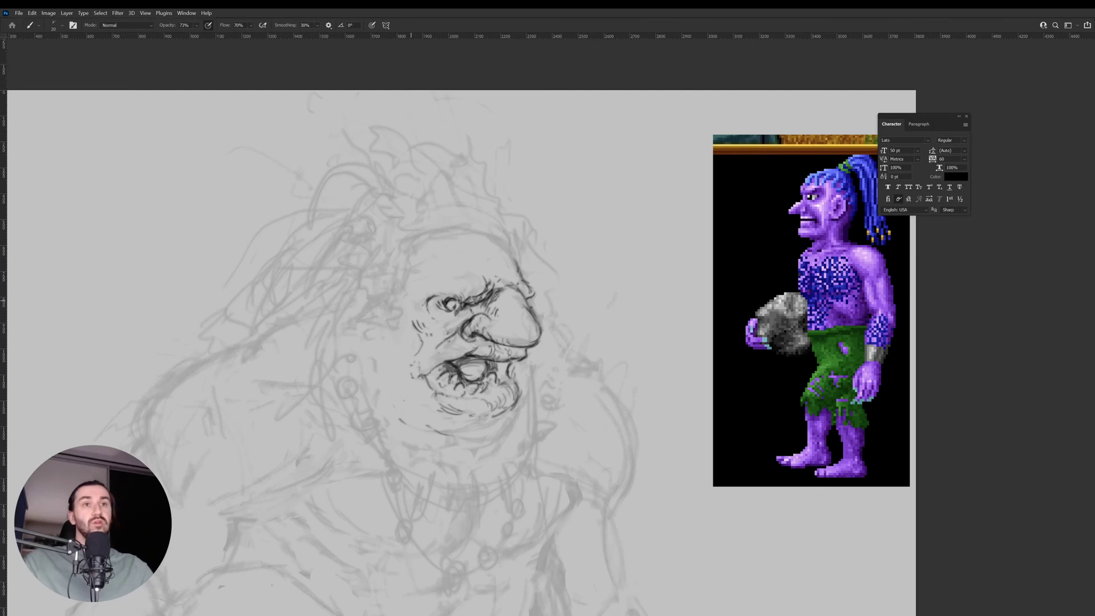
# Draw the pointed near ear with its inner creases and a jagged hairline around the forehead.
pyautogui.moveTo(415, 293)
pyautogui.mouseDown()
pyautogui.moveTo(396, 317)
pyautogui.moveTo(355, 320)
pyautogui.moveTo(400, 341)
pyautogui.moveTo(412, 321)
pyautogui.moveTo(402, 320)
pyautogui.moveTo(420, 320)
pyautogui.mouseUp()
pyautogui.press('b')
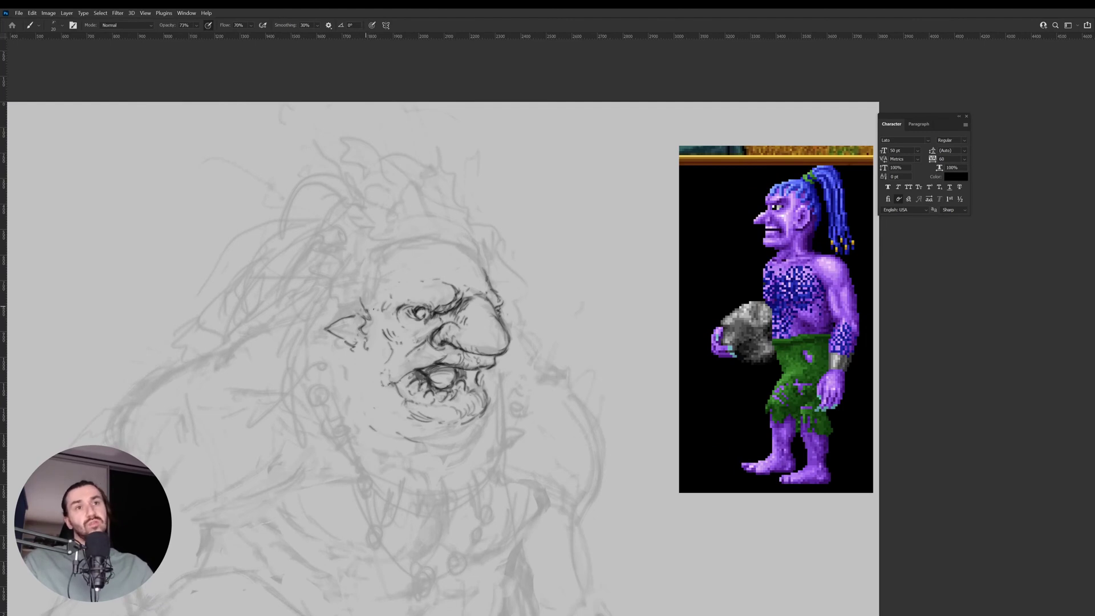
pyautogui.moveTo(376, 283)
pyautogui.mouseDown()
pyautogui.moveTo(367, 292)
pyautogui.moveTo(382, 275)
pyautogui.mouseUp()
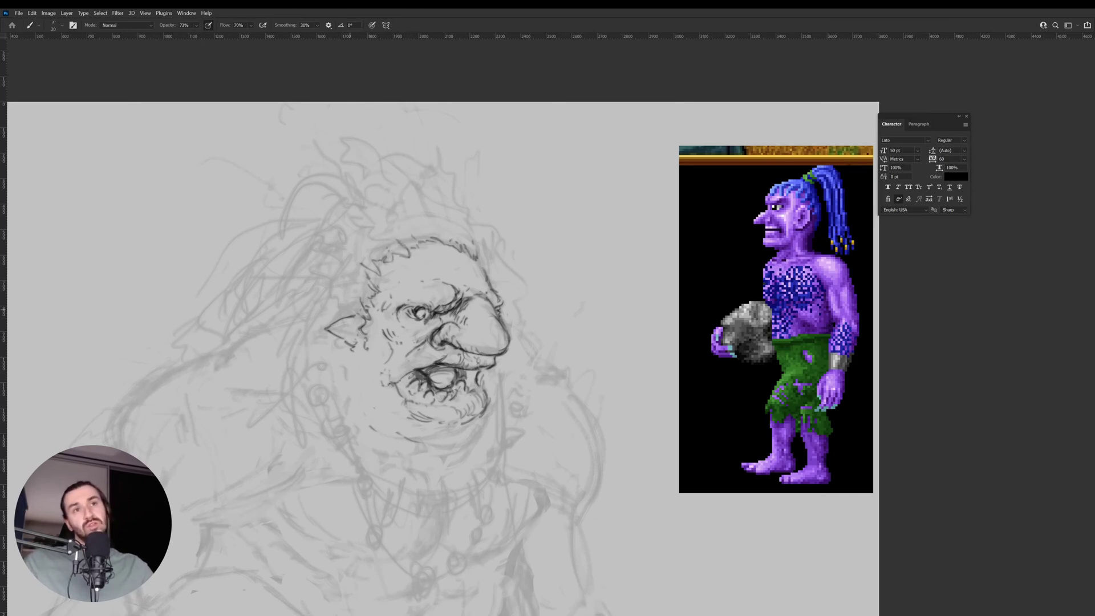
pyautogui.moveTo(325, 325); pyautogui.dragTo(362, 310)
pyautogui.moveTo(333, 332)
pyautogui.mouseDown()
pyautogui.moveTo(356, 358)
pyautogui.moveTo(348, 344)
pyautogui.moveTo(364, 327)
pyautogui.mouseUp()
pyautogui.press('e')
pyautogui.press('b')
# Define the underside of the chin with a dark curved line below the lower lip.
pyautogui.moveTo(507, 384)
pyautogui.mouseDown()
pyautogui.moveTo(520, 325)
pyautogui.moveTo(460, 342)
pyautogui.moveTo(483, 354)
pyautogui.moveTo(501, 287)
pyautogui.mouseUp()
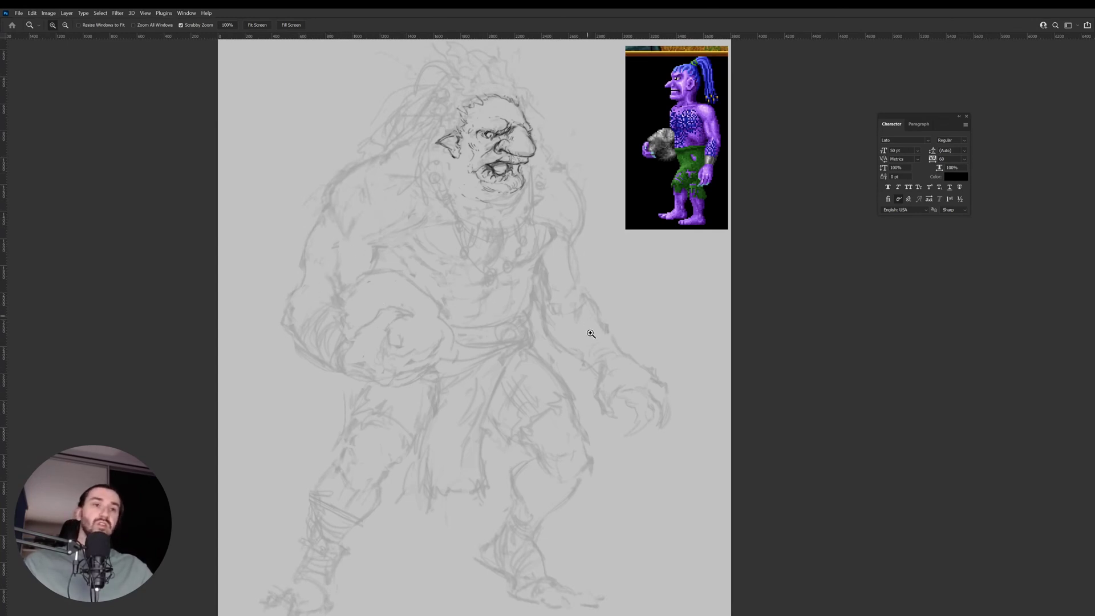
pyautogui.moveTo(502, 240)
pyautogui.mouseDown()
pyautogui.moveTo(493, 279)
pyautogui.moveTo(514, 260)
pyautogui.moveTo(353, 285)
pyautogui.moveTo(514, 288)
pyautogui.moveTo(398, 406)
pyautogui.mouseUp()
pyautogui.press('b')
pyautogui.press('z')
pyautogui.press('b')
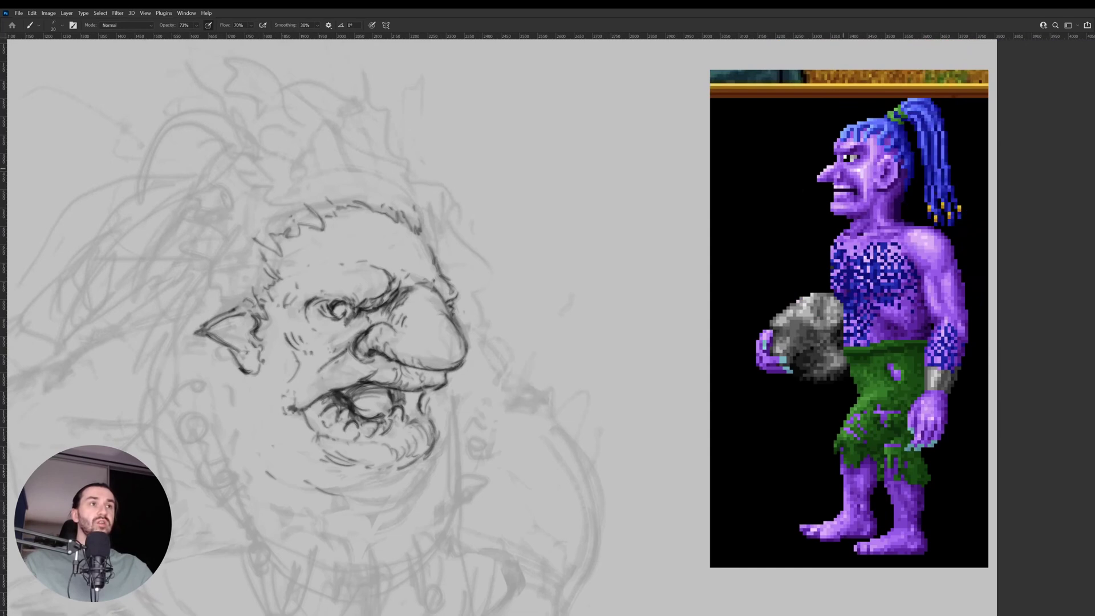
pyautogui.moveTo(427, 361); pyautogui.dragTo(446, 359)
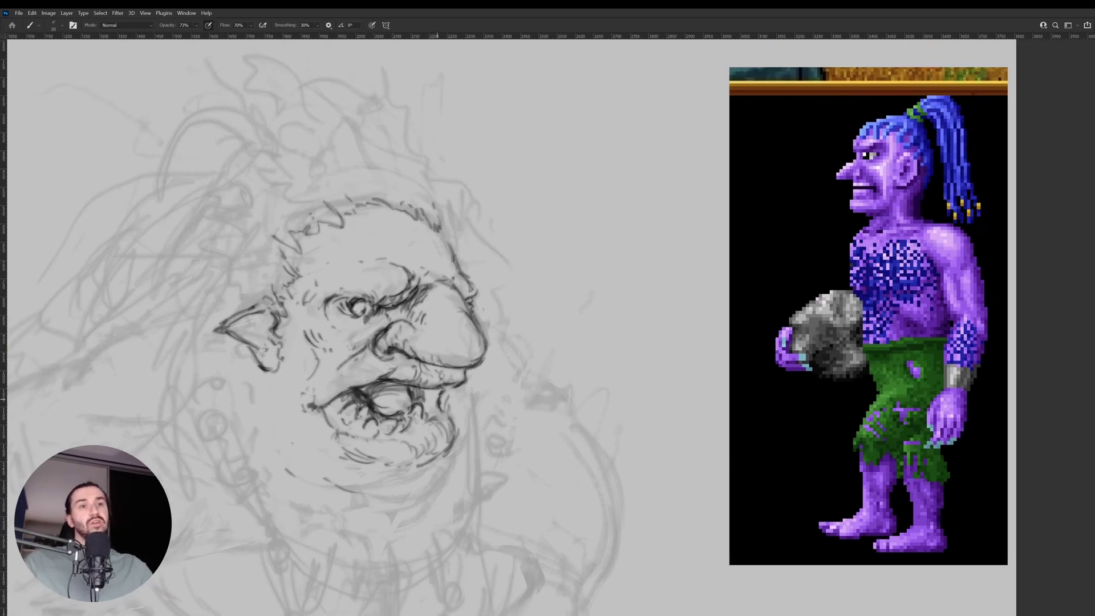
pyautogui.moveTo(446, 414)
pyautogui.mouseDown()
pyautogui.moveTo(467, 358)
pyautogui.moveTo(476, 385)
pyautogui.moveTo(466, 385)
pyautogui.mouseUp()
pyautogui.press('z')
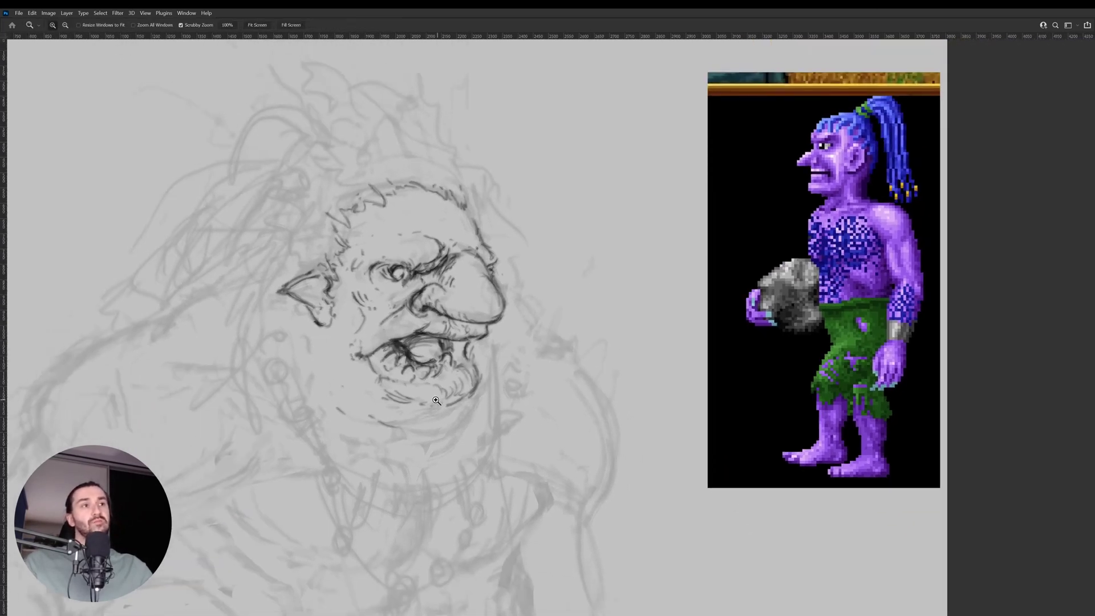
pyautogui.press('b')
pyautogui.moveTo(405, 427)
pyautogui.mouseDown()
pyautogui.moveTo(464, 415)
pyautogui.moveTo(475, 397)
pyautogui.moveTo(450, 424)
pyautogui.mouseUp()
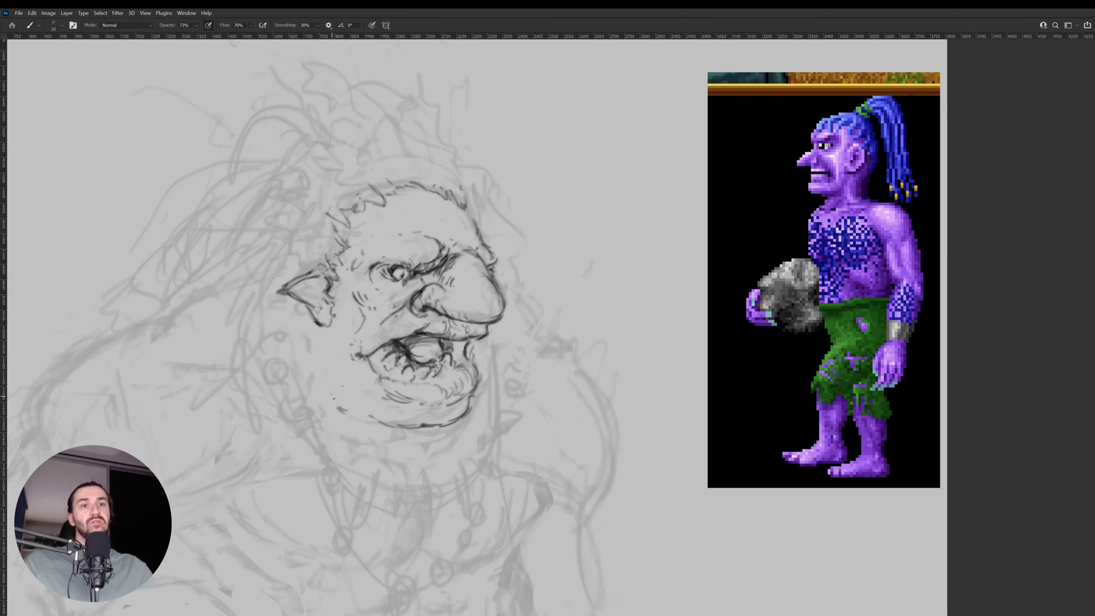
# Extend the jawline up towards the ear and add the double-chin fold beneath it.
pyautogui.moveTo(334, 398)
pyautogui.mouseDown()
pyautogui.moveTo(361, 414)
pyautogui.moveTo(327, 391)
pyautogui.moveTo(330, 367)
pyautogui.moveTo(334, 388)
pyautogui.moveTo(382, 427)
pyautogui.moveTo(328, 389)
pyautogui.moveTo(357, 416)
pyautogui.moveTo(381, 425)
pyautogui.mouseUp()
pyautogui.press('e')
pyautogui.press('b')
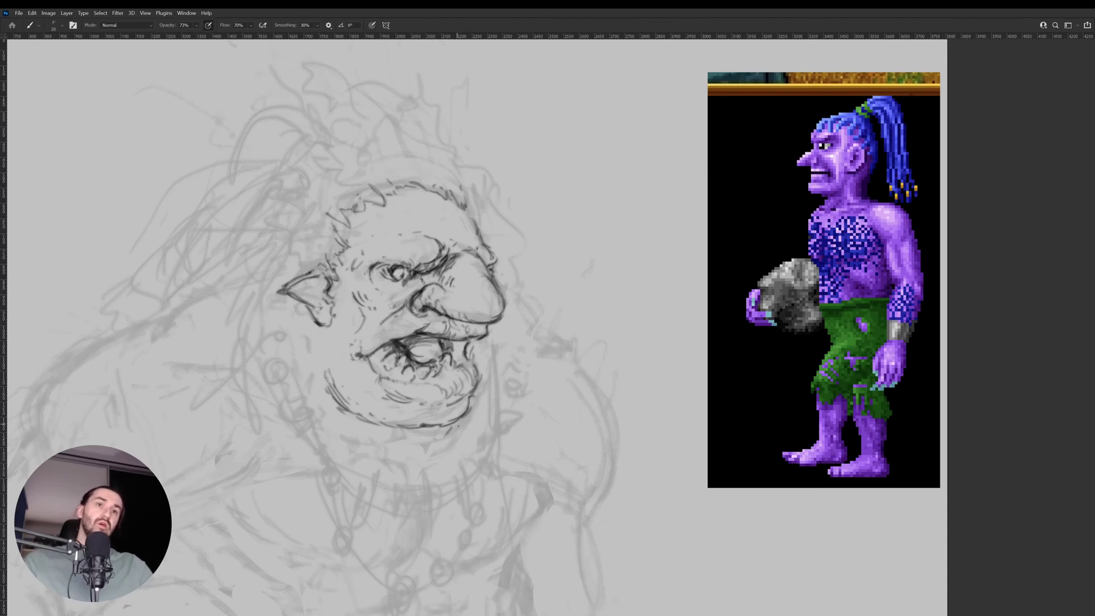
pyautogui.moveTo(459, 424); pyautogui.dragTo(415, 448)
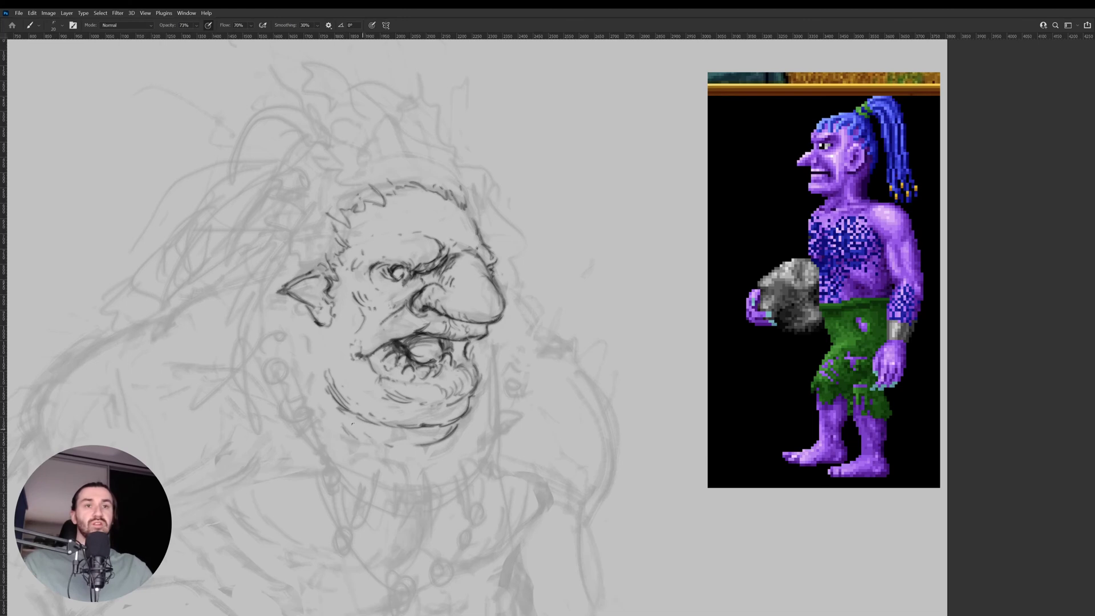
pyautogui.moveTo(352, 424)
pyautogui.mouseDown()
pyautogui.moveTo(390, 448)
pyautogui.moveTo(445, 443)
pyautogui.moveTo(465, 425)
pyautogui.moveTo(456, 433)
pyautogui.mouseUp()
pyautogui.moveTo(479, 397); pyautogui.dragTo(465, 423)
# Draw the first dark lines on the near shoulder, along its upper contour and the fold below.
pyautogui.moveTo(334, 336)
pyautogui.mouseDown()
pyautogui.moveTo(406, 368)
pyautogui.moveTo(365, 361)
pyautogui.mouseUp()
pyautogui.moveTo(241, 395); pyautogui.dragTo(257, 401)
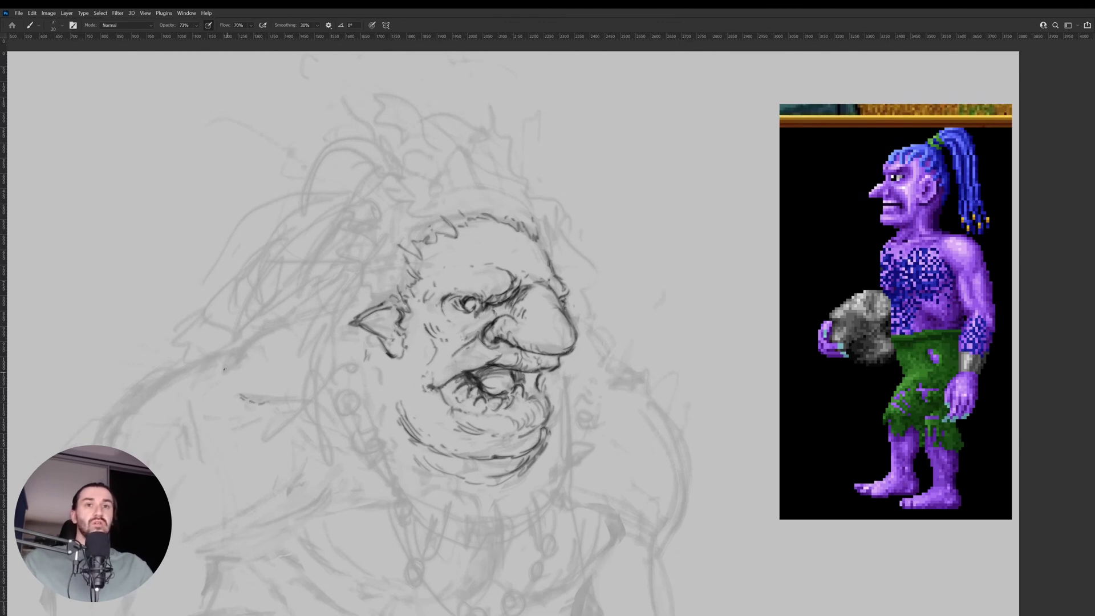
pyautogui.moveTo(235, 355); pyautogui.dragTo(252, 338)
# Enlarge the Eraser and erase the jagged hairline around the forehead.
pyautogui.press('e')
pyautogui.moveTo(327, 316); pyautogui.dragTo(331, 340)
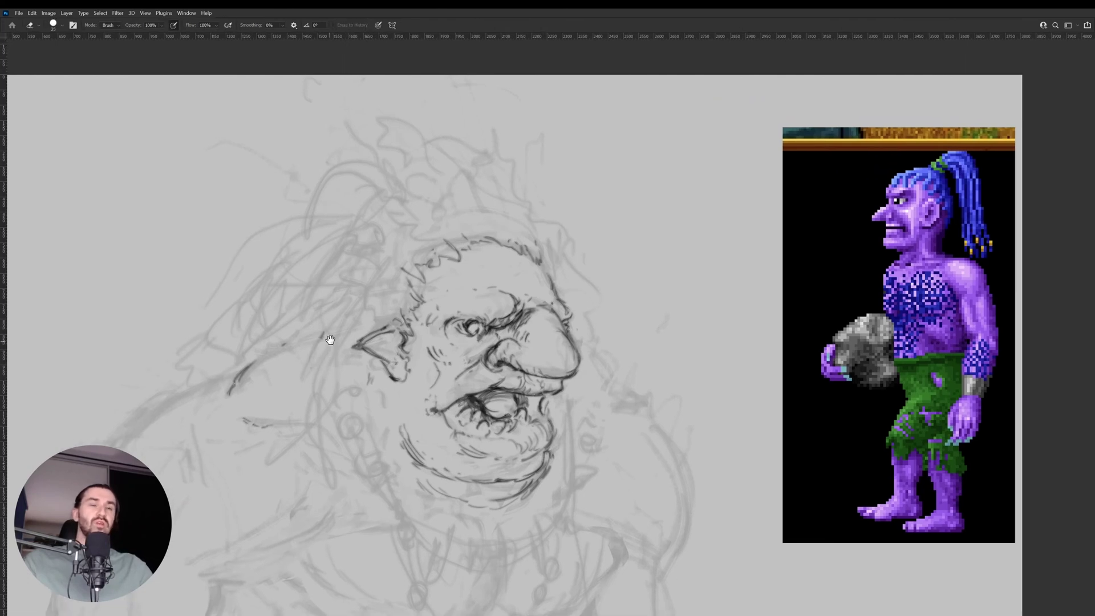
pyautogui.press(']')
pyautogui.press(']')
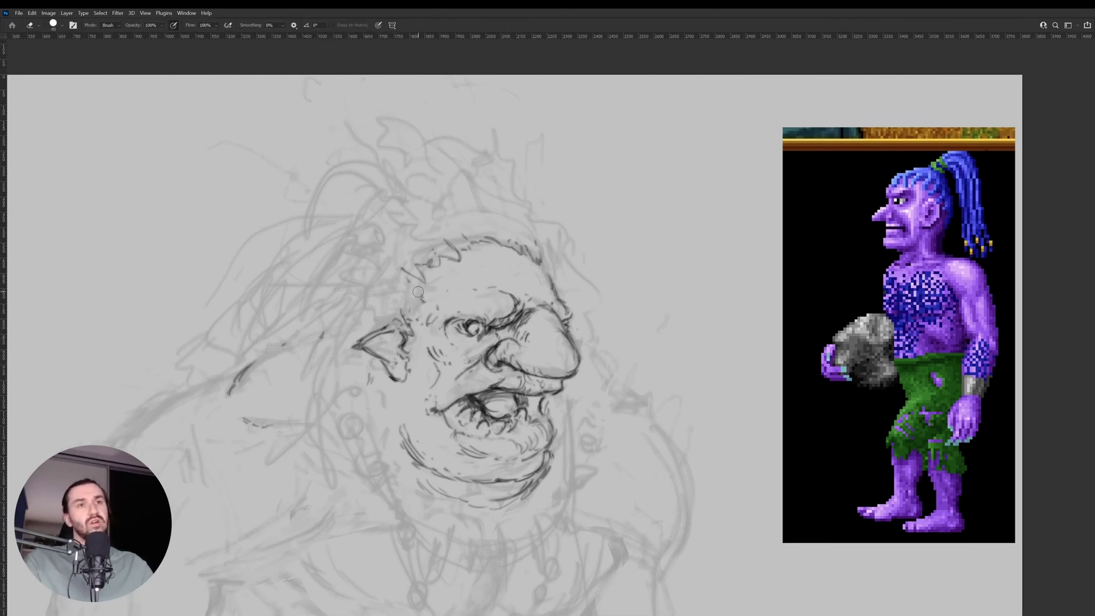
pyautogui.moveTo(407, 273)
pyautogui.mouseDown()
pyautogui.moveTo(506, 243)
pyautogui.moveTo(533, 256)
pyautogui.moveTo(543, 246)
pyautogui.mouseUp()
# Outline the bald skull with a smooth curve from the ear over to the far brow bulge.
pyautogui.press('b')
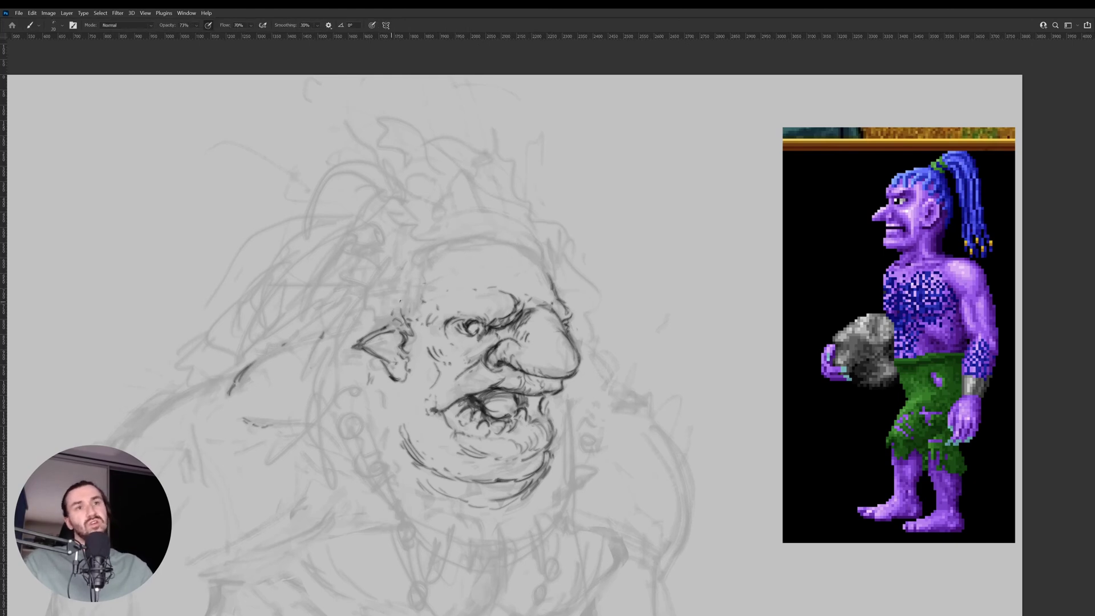
pyautogui.moveTo(398, 310)
pyautogui.mouseDown()
pyautogui.moveTo(411, 259)
pyautogui.moveTo(446, 242)
pyautogui.moveTo(505, 238)
pyautogui.moveTo(548, 274)
pyautogui.mouseUp()
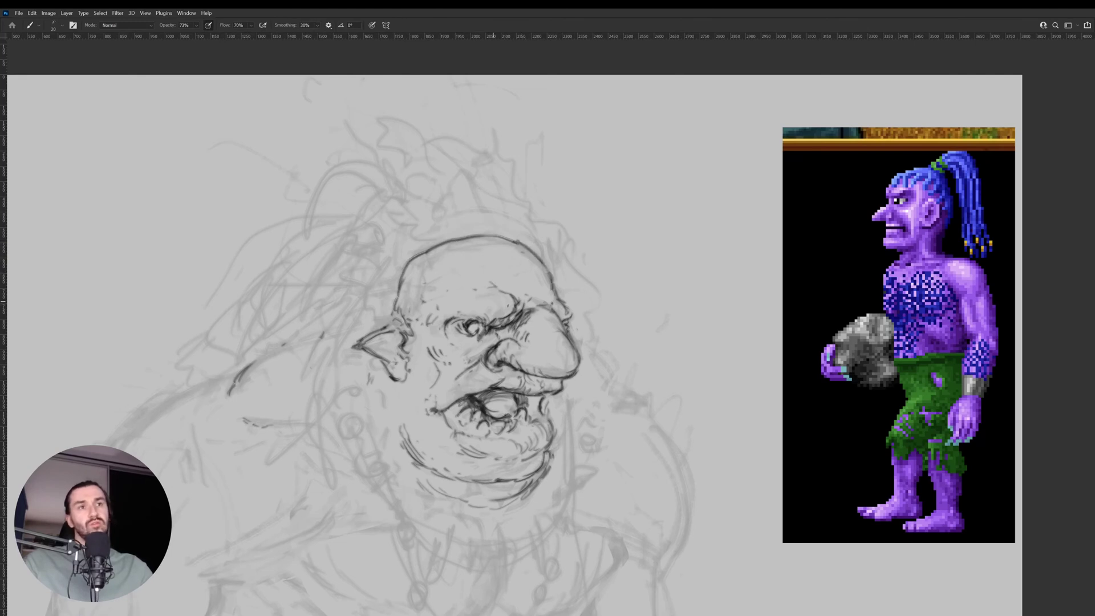
pyautogui.moveTo(556, 294); pyautogui.dragTo(571, 323)
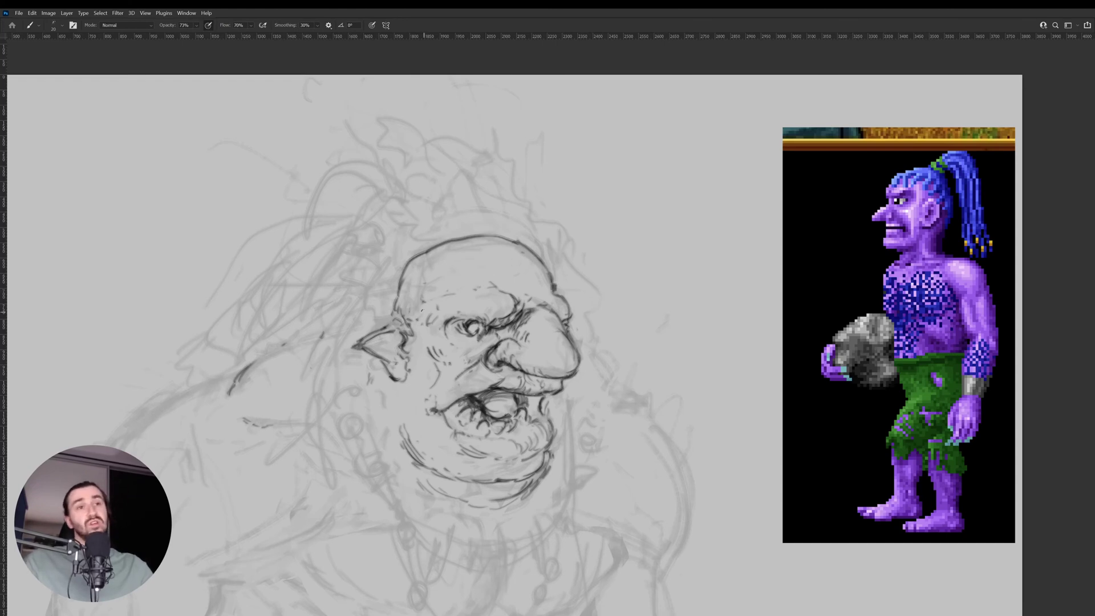
# Add wrinkle strokes above the near eyebrow and short creases at the temple.
pyautogui.moveTo(423, 307); pyautogui.dragTo(436, 300)
pyautogui.moveTo(457, 296)
pyautogui.mouseDown()
pyautogui.moveTo(517, 299)
pyautogui.moveTo(497, 295)
pyautogui.mouseUp()
pyautogui.press('e')
pyautogui.press('b')
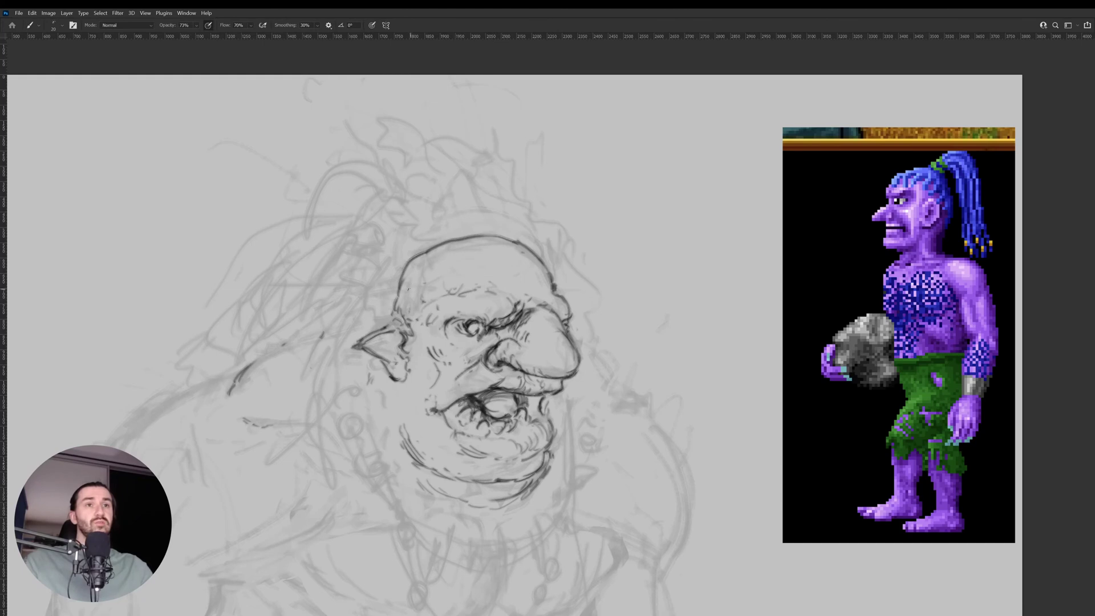
pyautogui.moveTo(426, 294); pyautogui.dragTo(417, 277)
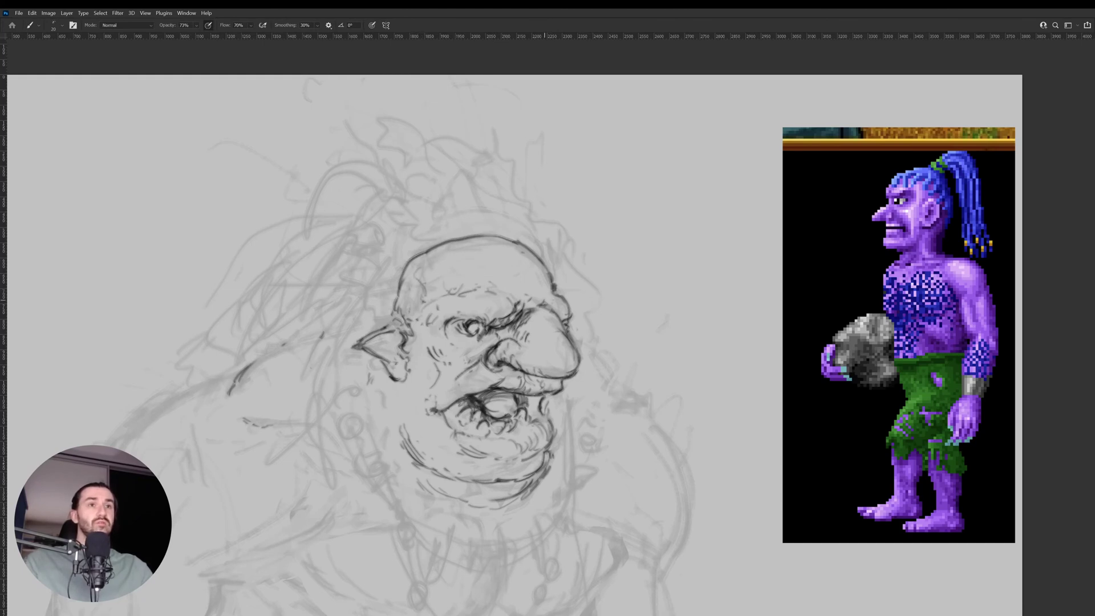
# Mirror the canvas horizontally and frame the troll's head beside the reference.
pyautogui.press('z')
pyautogui.moveTo(579, 301); pyautogui.dragTo(556, 316)
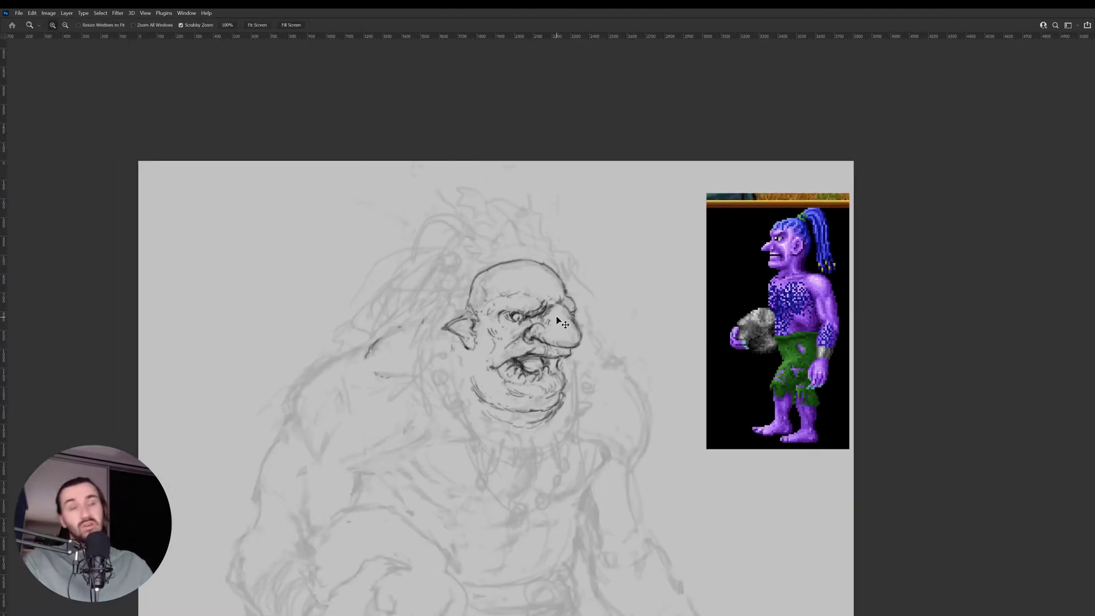
pyautogui.hotkey('ctrl', 'shift', 'h')
pyautogui.moveTo(437, 299)
pyautogui.mouseDown()
pyautogui.moveTo(473, 236)
pyautogui.moveTo(524, 233)
pyautogui.moveTo(573, 276)
pyautogui.mouseUp()
pyautogui.press('b')
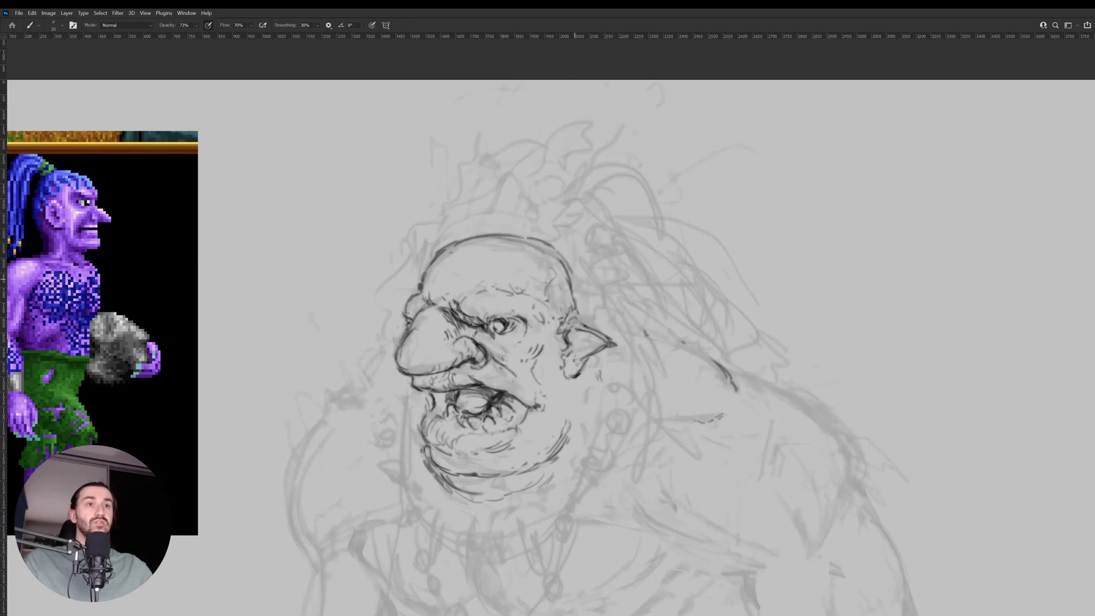
pyautogui.moveTo(557, 401); pyautogui.dragTo(594, 281)
pyautogui.moveTo(536, 263); pyautogui.dragTo(553, 358)
# Clean up the forehead's outer contour with the Eraser and redraw it from the far brow up over the skull.
pyautogui.press('e')
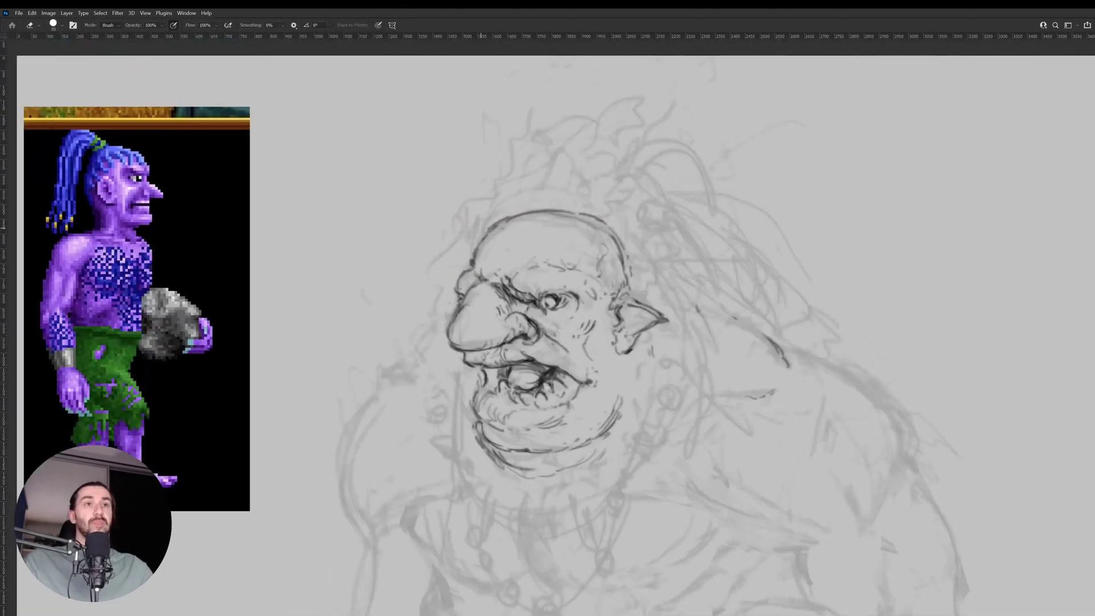
pyautogui.moveTo(515, 216)
pyautogui.mouseDown()
pyautogui.moveTo(477, 248)
pyautogui.moveTo(511, 229)
pyautogui.mouseUp()
pyautogui.press('b')
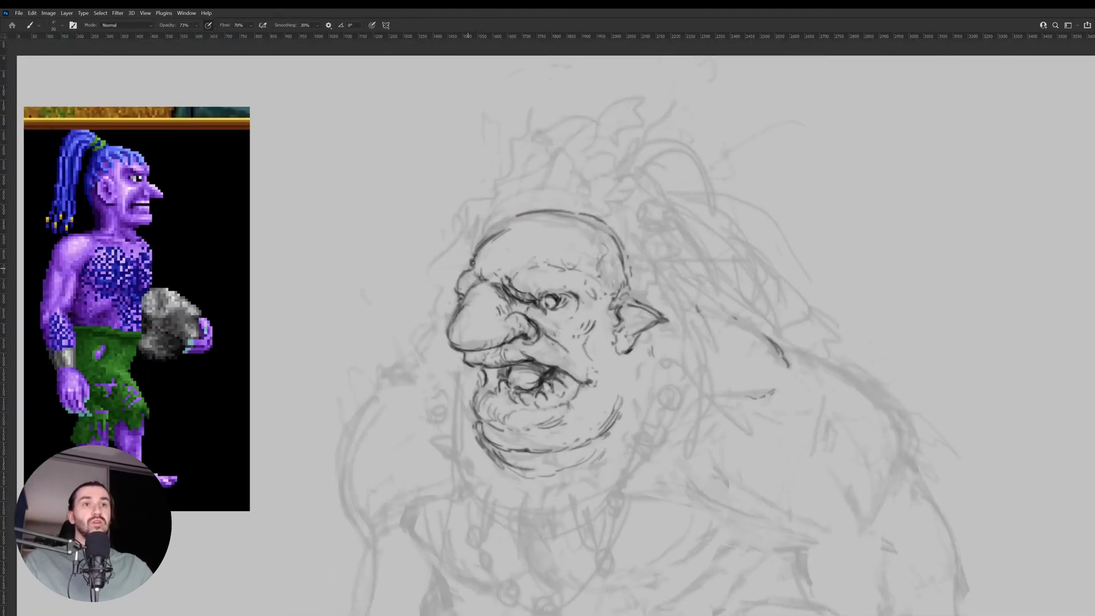
pyautogui.press('e')
pyautogui.press('b')
pyautogui.moveTo(459, 288)
pyautogui.mouseDown()
pyautogui.moveTo(477, 245)
pyautogui.moveTo(499, 241)
pyautogui.moveTo(490, 247)
pyautogui.moveTo(486, 236)
pyautogui.moveTo(475, 251)
pyautogui.moveTo(544, 210)
pyautogui.moveTo(574, 221)
pyautogui.mouseUp()
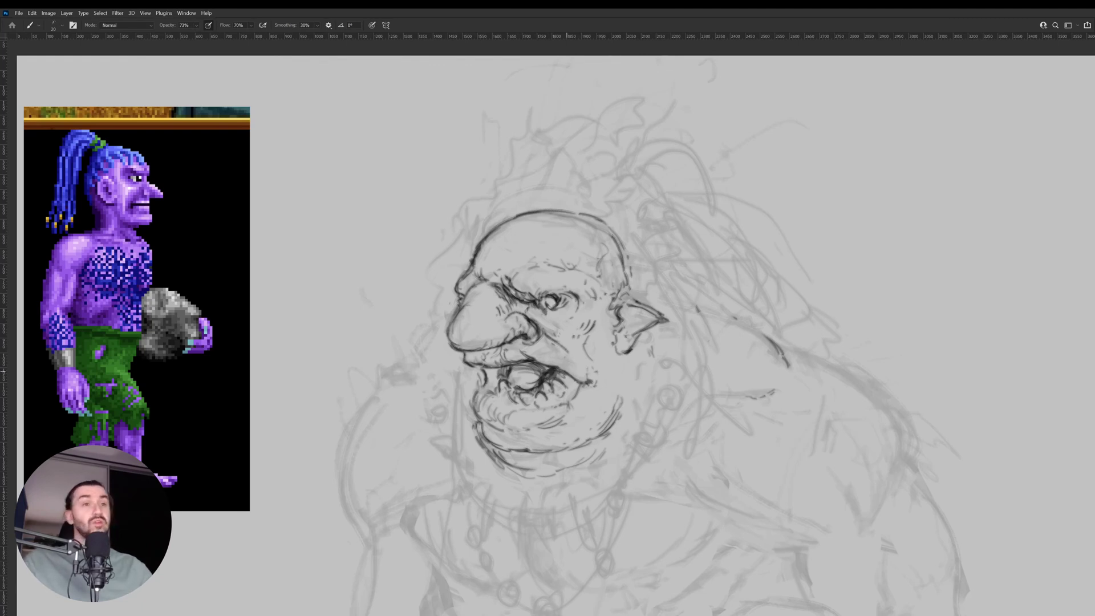
# Add curved crease strokes around the near corner of the mouth and the lower cheek.
pyautogui.moveTo(536, 425); pyautogui.dragTo(560, 358)
pyautogui.press('e')
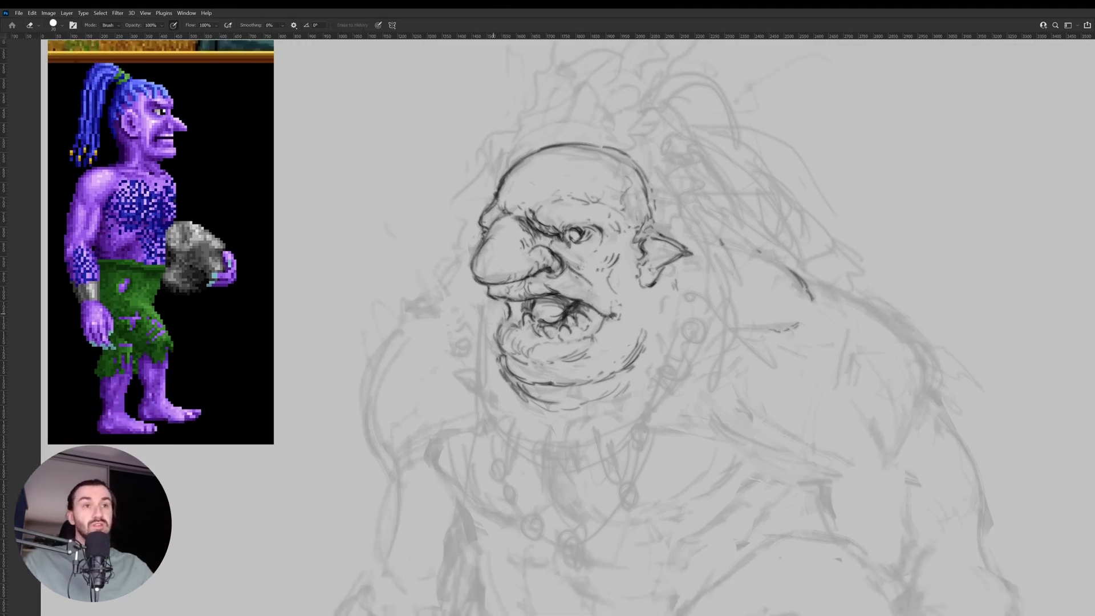
pyautogui.press('b')
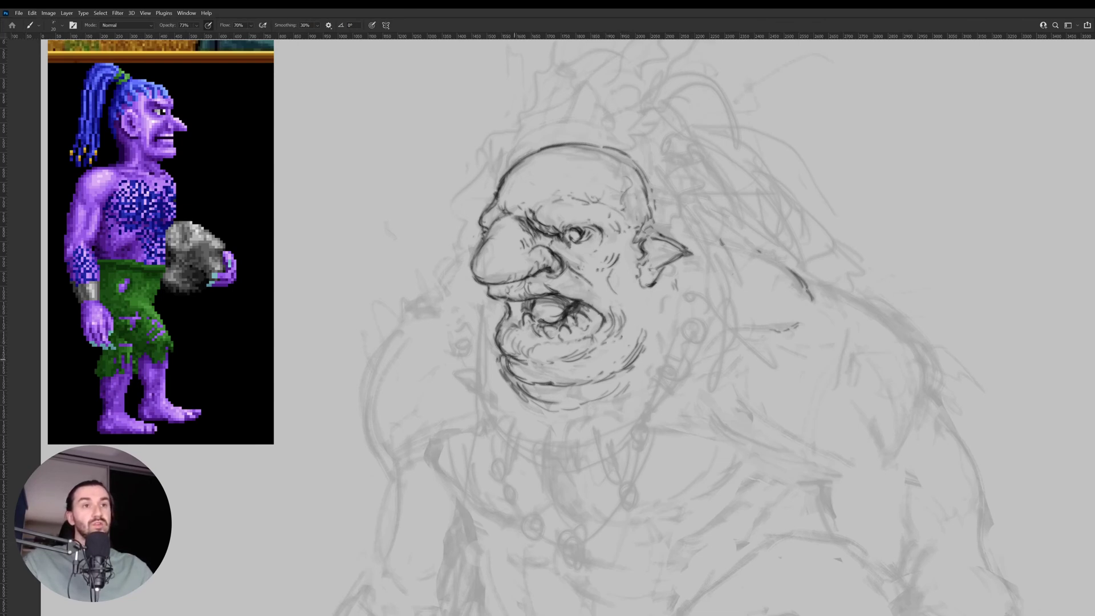
pyautogui.moveTo(474, 413)
pyautogui.mouseDown()
pyautogui.moveTo(489, 380)
pyautogui.moveTo(473, 411)
pyautogui.mouseUp()
# Enlarge the brush slightly and draw the outer lower edge of the far pectoral from the armpit downward.
pyautogui.scroll(4, 474, 411)
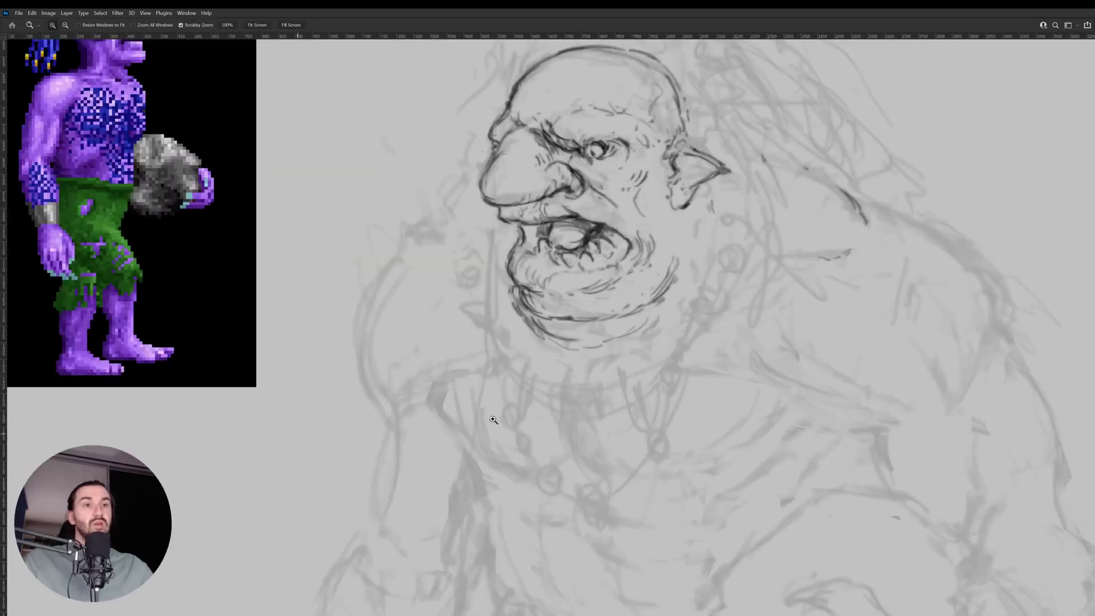
pyautogui.press('b')
pyautogui.moveTo(423, 400); pyautogui.dragTo(470, 450)
pyautogui.press(']')
pyautogui.moveTo(430, 396); pyautogui.dragTo(473, 465)
pyautogui.press('z')
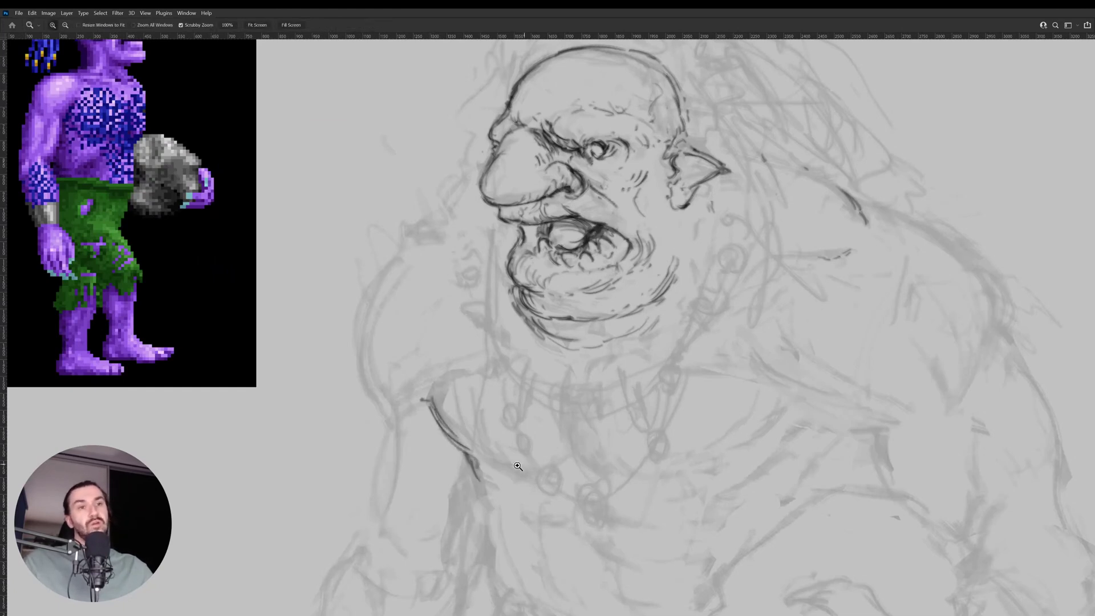
# Add short dark fold strokes on the neck beneath the double chin.
pyautogui.scroll(-3, 557, 436)
pyautogui.press('b')
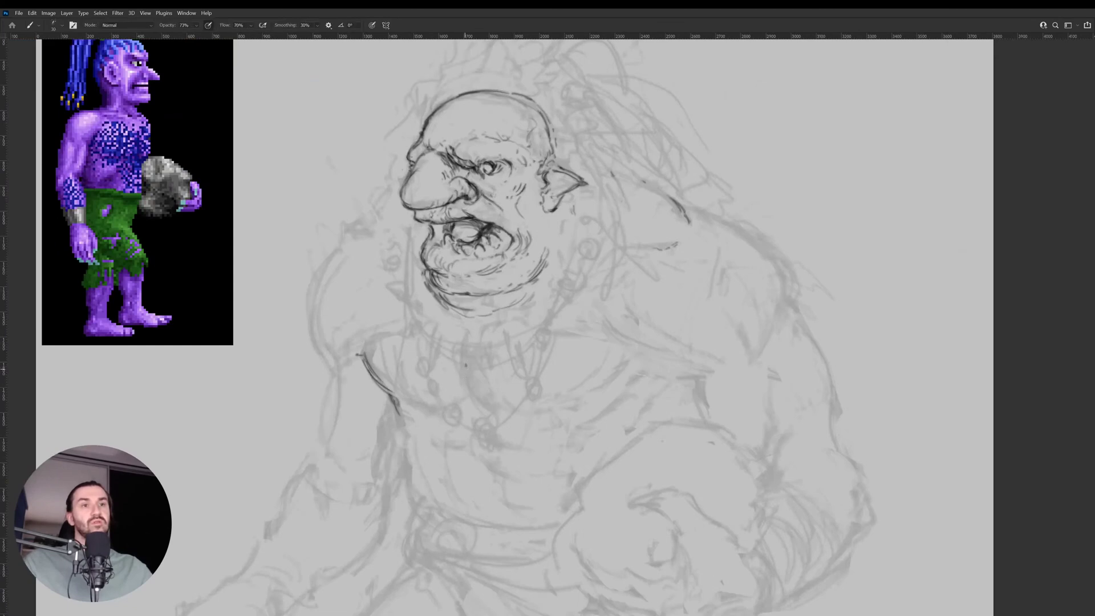
pyautogui.moveTo(477, 362); pyautogui.dragTo(472, 423)
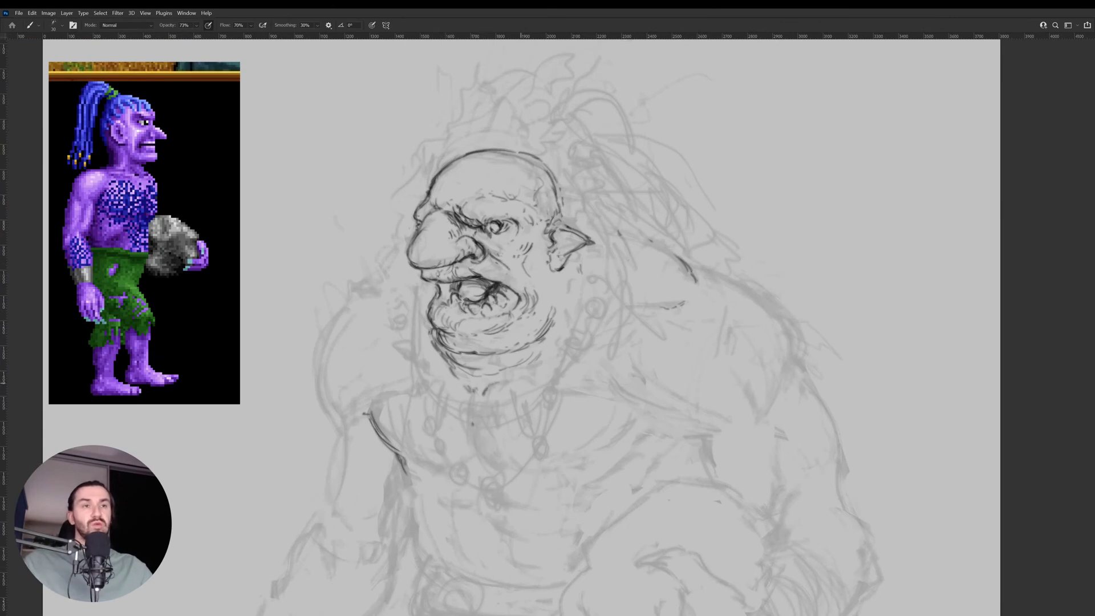
pyautogui.press('r')
pyautogui.moveTo(739, 320); pyautogui.dragTo(719, 261)
pyautogui.press('e')
pyautogui.press('b')
pyautogui.moveTo(539, 385); pyautogui.dragTo(558, 367)
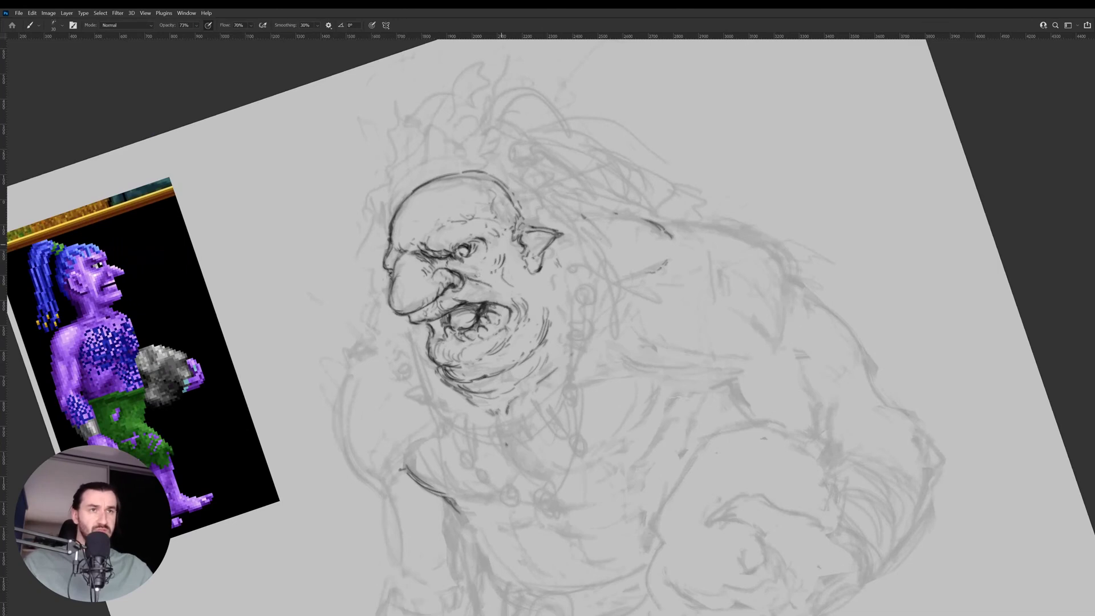
# Outline the near shoulder with a dark curve around the deltoid, from the upper arm up to the existing shoulder line.
pyautogui.press('r')
pyautogui.moveTo(737, 274); pyautogui.dragTo(730, 327)
pyautogui.moveTo(678, 380)
pyautogui.mouseDown()
pyautogui.moveTo(643, 357)
pyautogui.moveTo(594, 351)
pyautogui.moveTo(628, 377)
pyautogui.moveTo(690, 361)
pyautogui.mouseUp()
pyautogui.press('b')
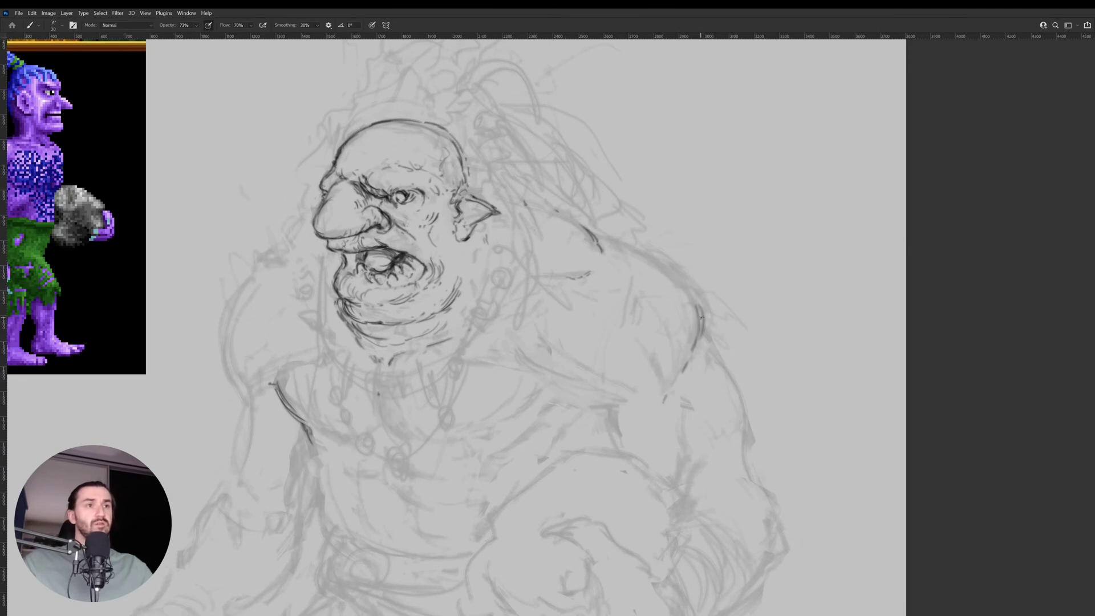
pyautogui.press('r')
pyautogui.moveTo(735, 298)
pyautogui.mouseDown()
pyautogui.moveTo(692, 379)
pyautogui.moveTo(721, 383)
pyautogui.moveTo(664, 368)
pyautogui.mouseUp()
pyautogui.press('b')
pyautogui.press('r')
pyautogui.press('b')
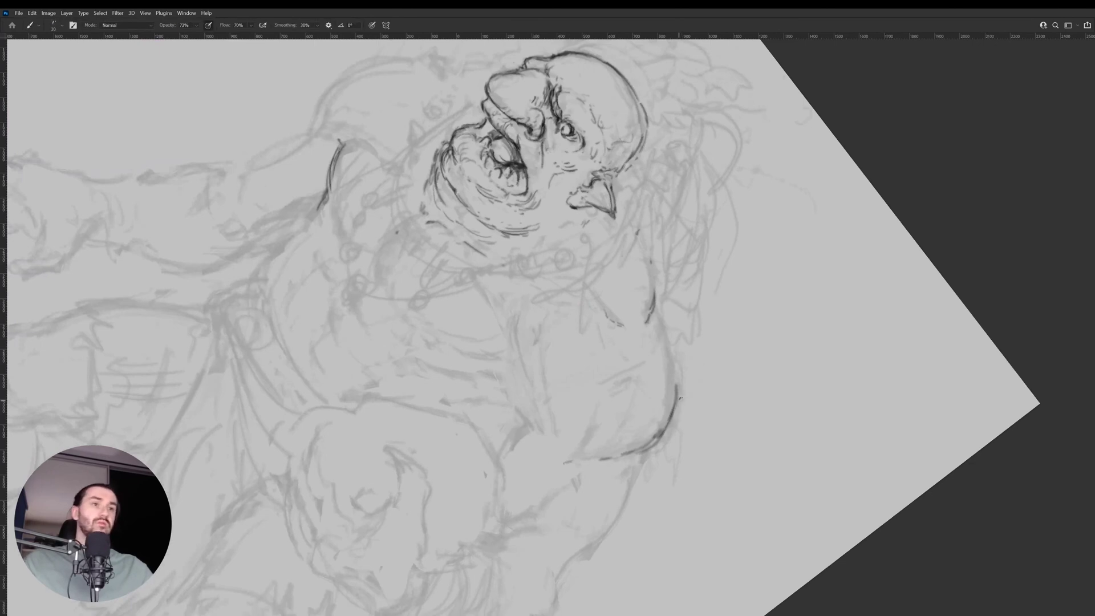
pyautogui.moveTo(651, 314)
pyautogui.mouseDown()
pyautogui.moveTo(676, 398)
pyautogui.moveTo(678, 387)
pyautogui.mouseUp()
# Mark the near armpit and upper chest edge with short dark strokes and touch up the shoulder crease.
pyautogui.press('r')
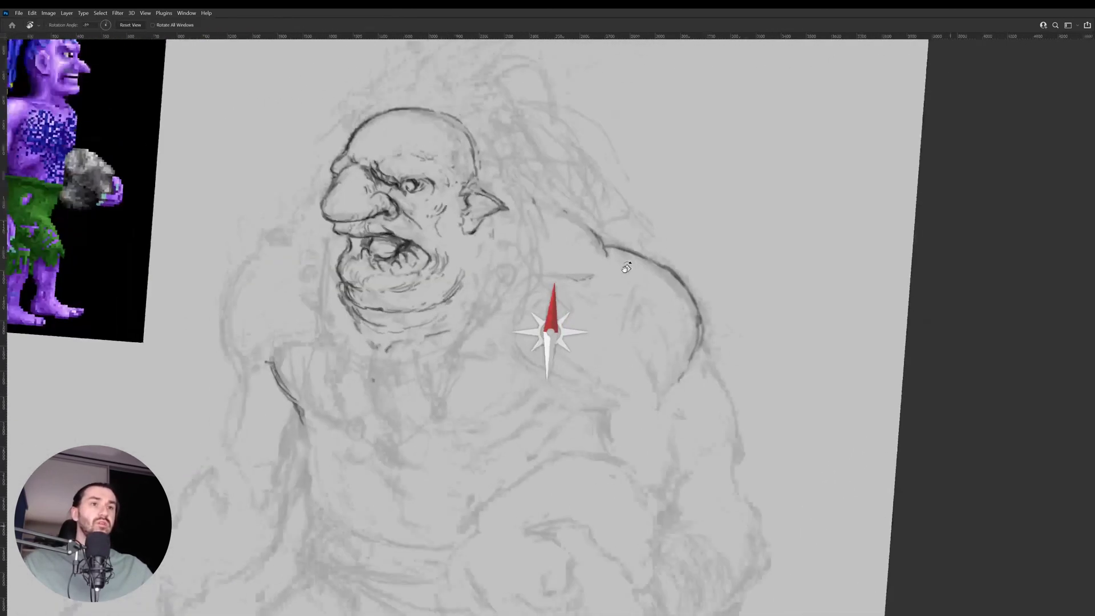
pyautogui.moveTo(550, 325)
pyautogui.mouseDown()
pyautogui.moveTo(592, 412)
pyautogui.moveTo(663, 401)
pyautogui.mouseUp()
pyautogui.press('b')
pyautogui.press('r')
pyautogui.press('e')
pyautogui.press('b')
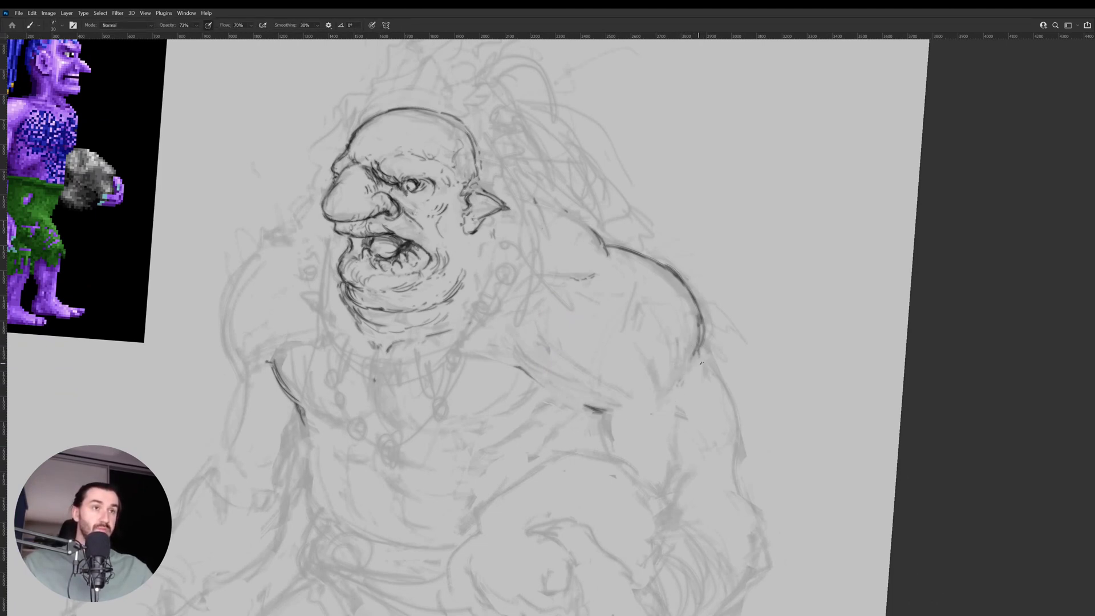
pyautogui.press('r')
pyautogui.moveTo(745, 318); pyautogui.dragTo(735, 262)
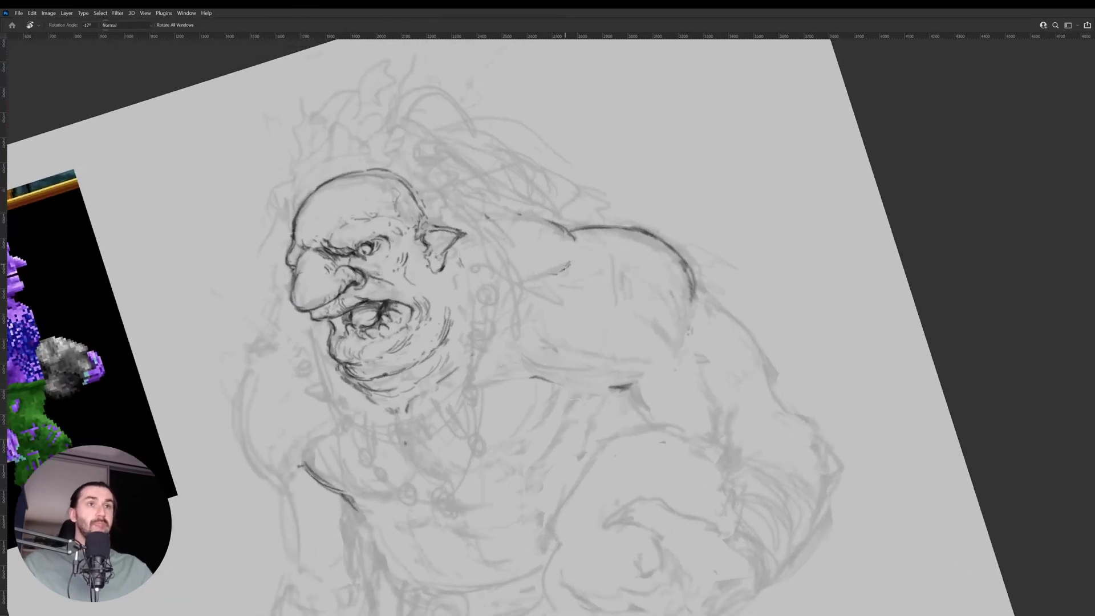
pyautogui.press('b')
pyautogui.moveTo(561, 270); pyautogui.dragTo(545, 277)
# Draw the trapezius contour as a smooth line from the back of the skull down to the near shoulder.
pyautogui.press('r')
pyautogui.moveTo(749, 217); pyautogui.dragTo(741, 266)
pyautogui.moveTo(481, 192); pyautogui.dragTo(514, 263)
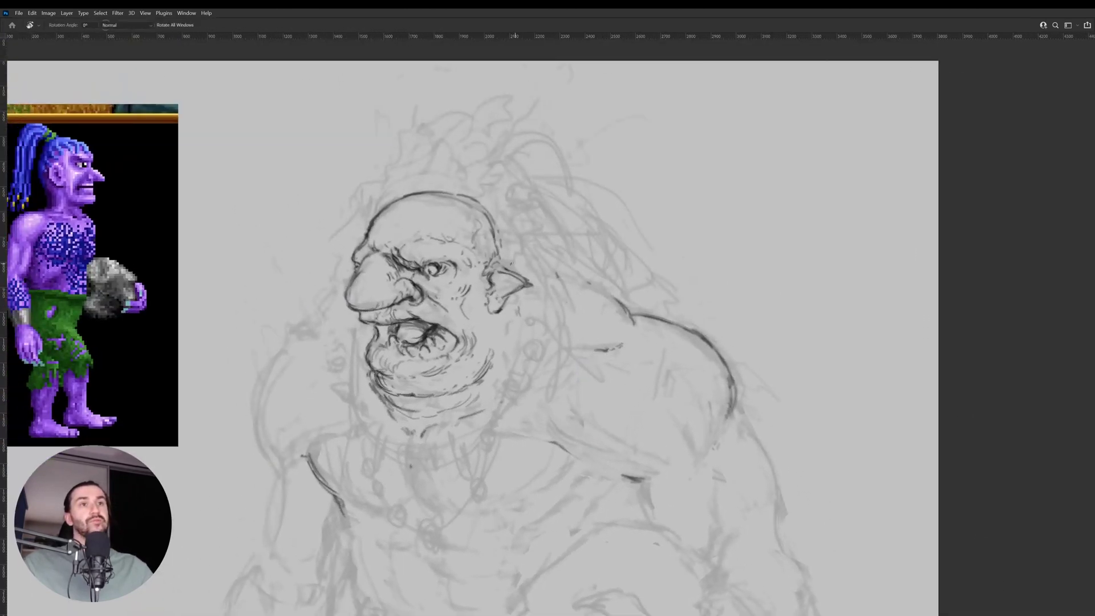
pyautogui.press('b')
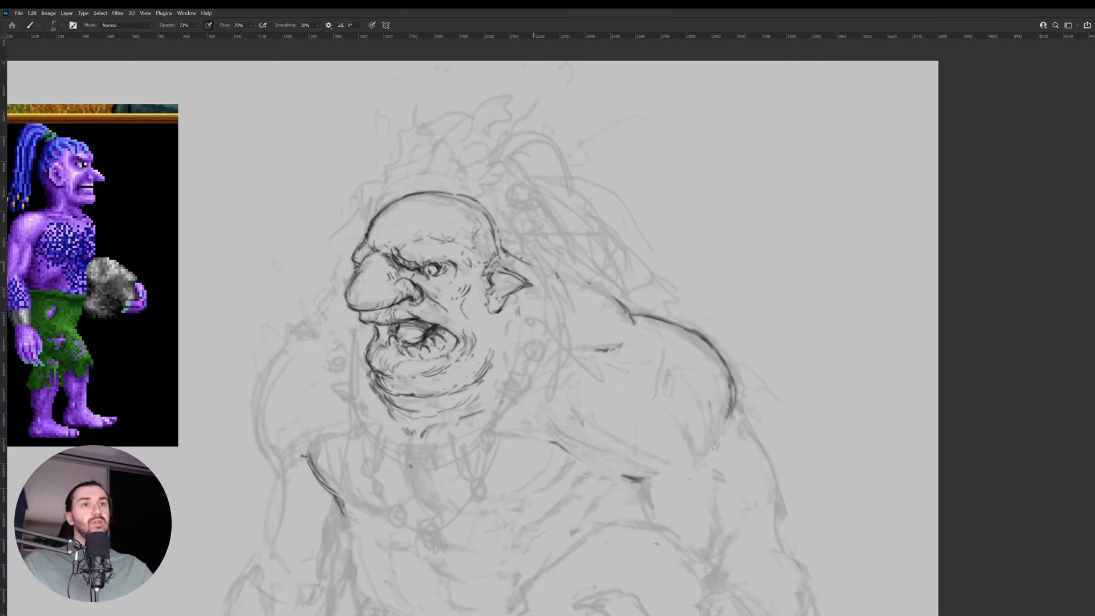
pyautogui.press('r')
pyautogui.moveTo(599, 285)
pyautogui.mouseDown()
pyautogui.moveTo(678, 393)
pyautogui.moveTo(652, 430)
pyautogui.mouseUp()
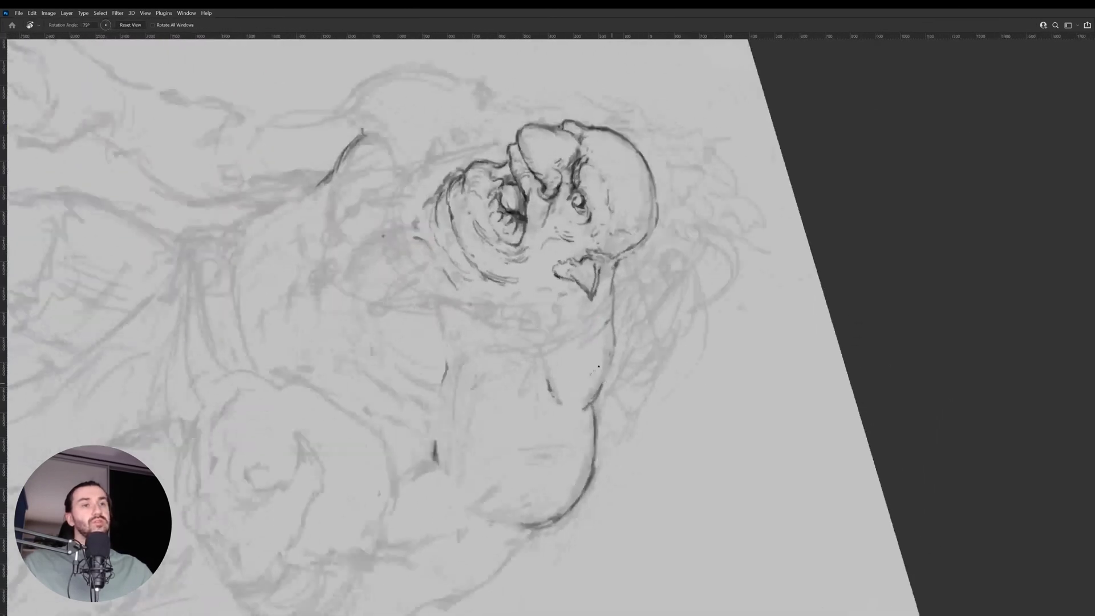
pyautogui.press('b')
pyautogui.moveTo(610, 352)
pyautogui.mouseDown()
pyautogui.moveTo(596, 398)
pyautogui.moveTo(623, 259)
pyautogui.mouseUp()
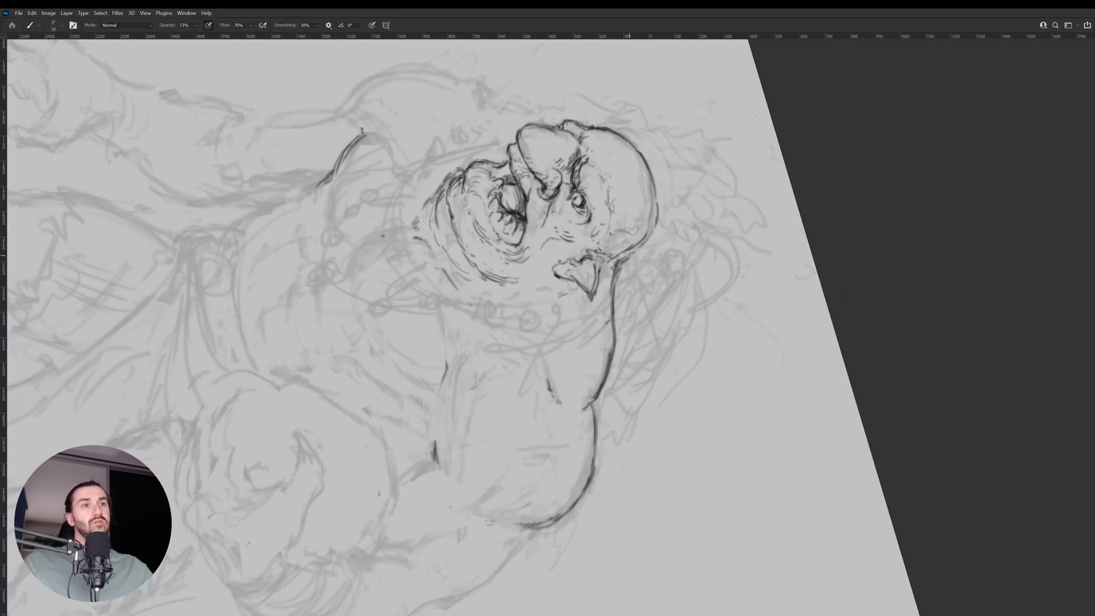
pyautogui.press('r')
pyautogui.moveTo(627, 317)
pyautogui.mouseDown()
pyautogui.moveTo(549, 318)
pyautogui.moveTo(625, 315)
pyautogui.moveTo(594, 300)
pyautogui.mouseUp()
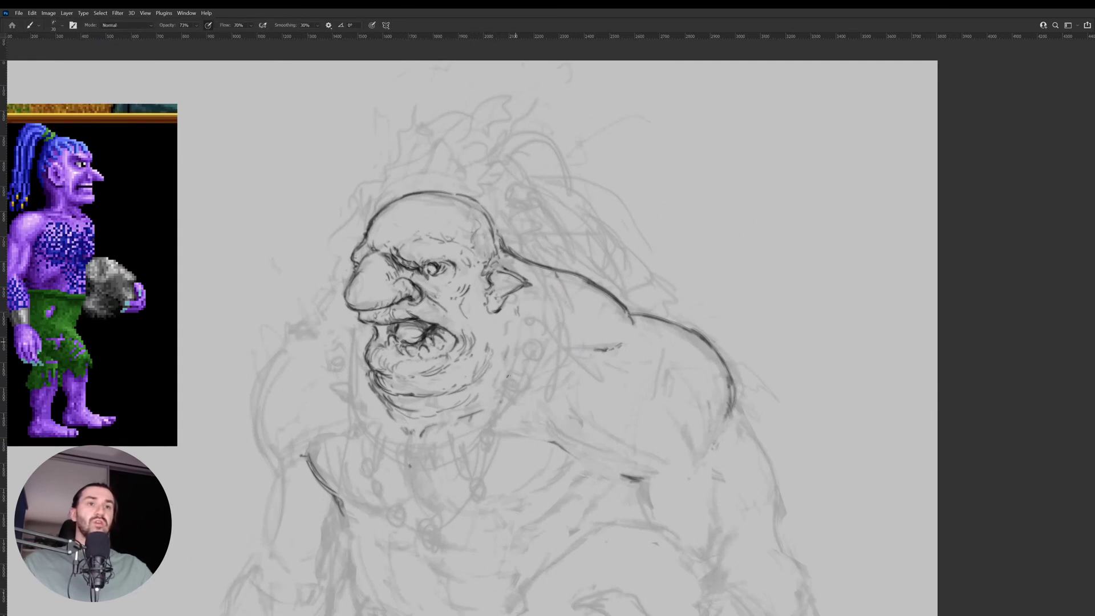
# Add light jaw strokes below the near ear, and extend and darken the lower edge of the far pectoral.
pyautogui.moveTo(507, 376)
pyautogui.mouseDown()
pyautogui.moveTo(521, 323)
pyautogui.moveTo(521, 351)
pyautogui.moveTo(616, 370)
pyautogui.mouseUp()
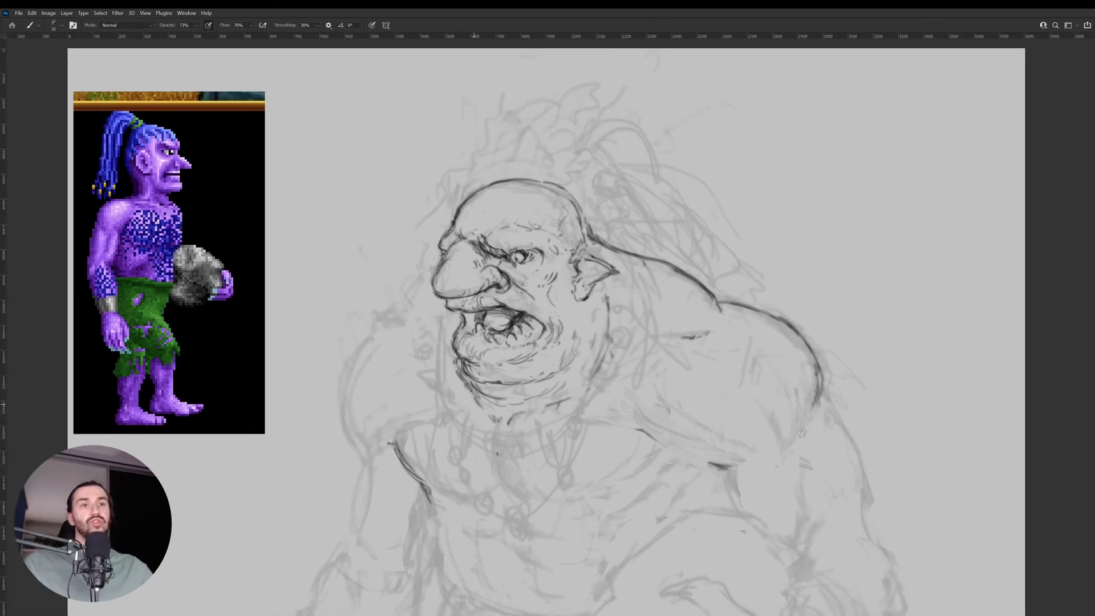
pyautogui.scroll(-3, 489, 427)
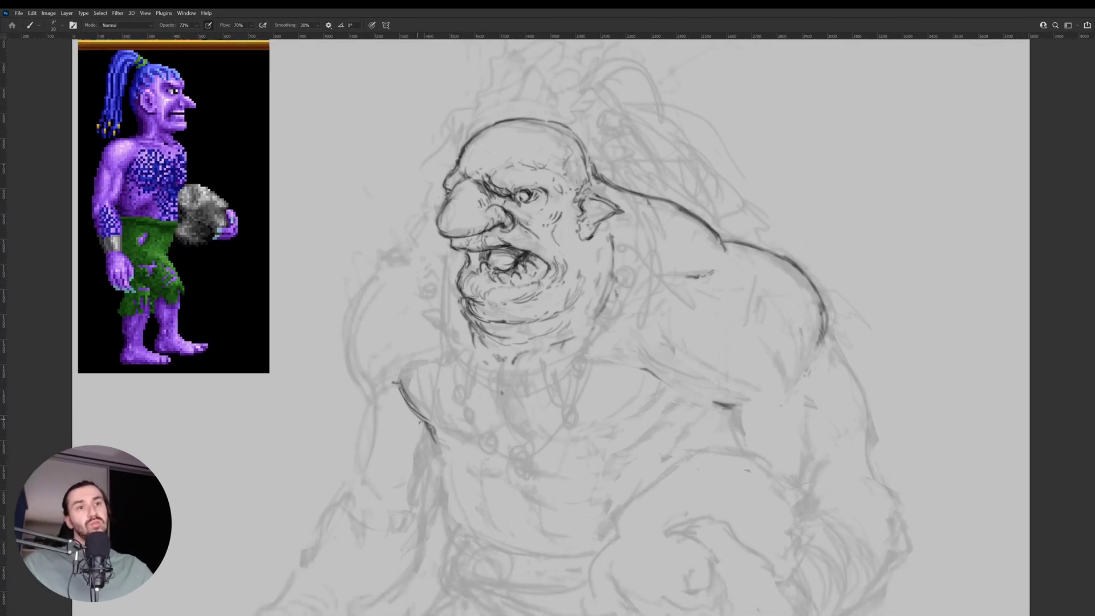
pyautogui.moveTo(423, 419); pyautogui.dragTo(453, 440)
pyautogui.moveTo(419, 421)
pyautogui.mouseDown()
pyautogui.moveTo(428, 430)
pyautogui.moveTo(419, 424)
pyautogui.mouseUp()
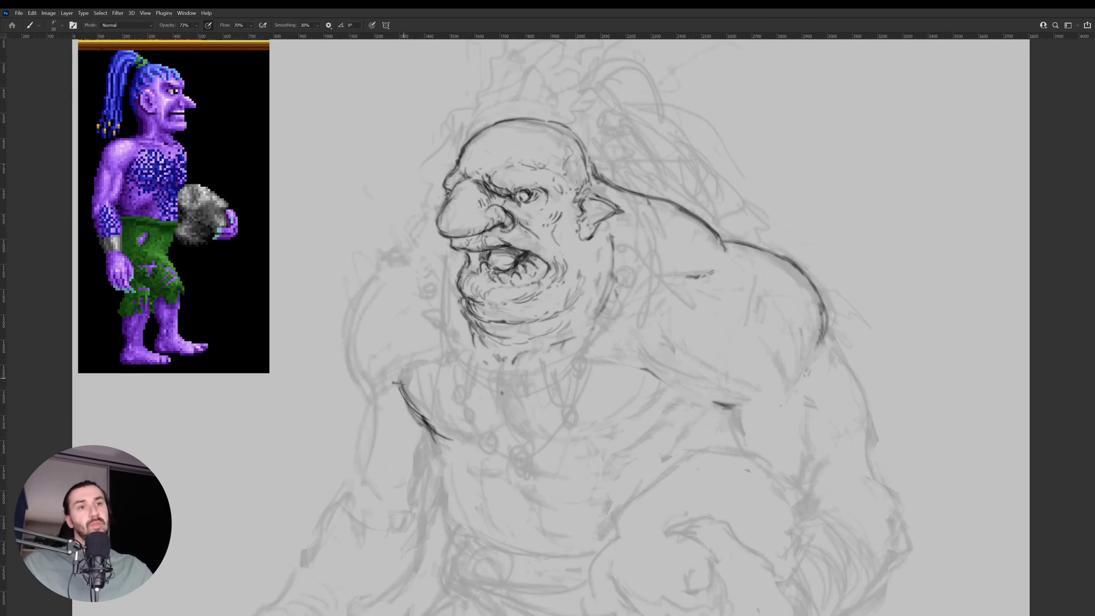
pyautogui.press('e')
pyautogui.moveTo(402, 386)
pyautogui.mouseDown()
pyautogui.moveTo(442, 432)
pyautogui.moveTo(419, 384)
pyautogui.moveTo(408, 382)
pyautogui.moveTo(458, 443)
pyautogui.mouseUp()
pyautogui.press('b')
# Draw the near pectoral's outer and lower edge as a curve from the armpit toward the chest's centre.
pyautogui.moveTo(599, 429); pyautogui.dragTo(619, 411)
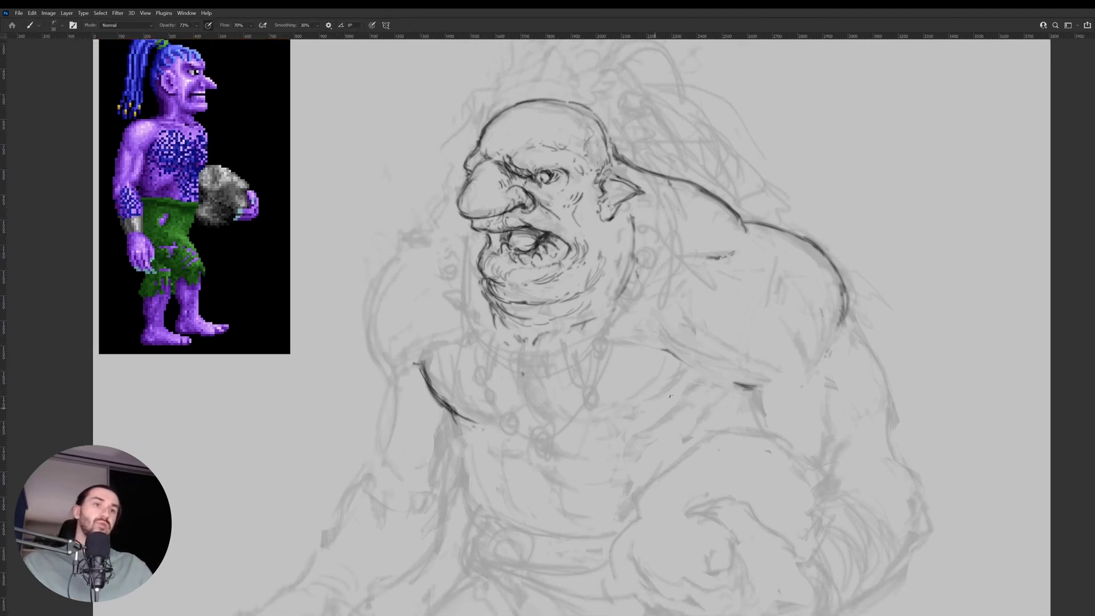
pyautogui.moveTo(684, 372)
pyautogui.mouseDown()
pyautogui.moveTo(626, 425)
pyautogui.moveTo(684, 378)
pyautogui.moveTo(667, 404)
pyautogui.moveTo(657, 413)
pyautogui.moveTo(685, 372)
pyautogui.mouseUp()
pyautogui.press('e')
pyautogui.press('b')
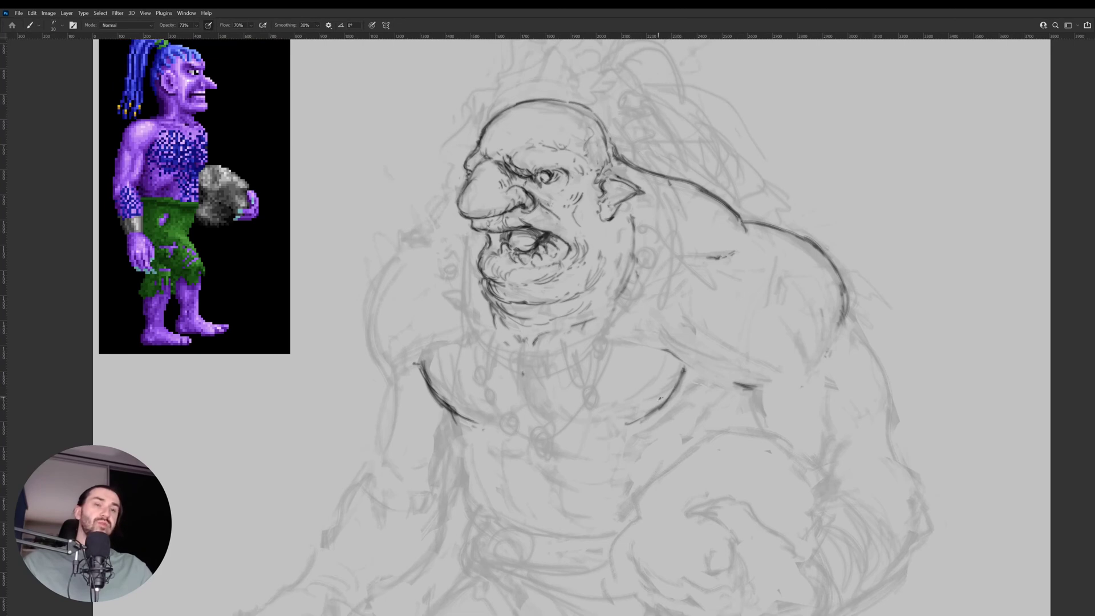
pyautogui.moveTo(638, 415); pyautogui.dragTo(620, 421)
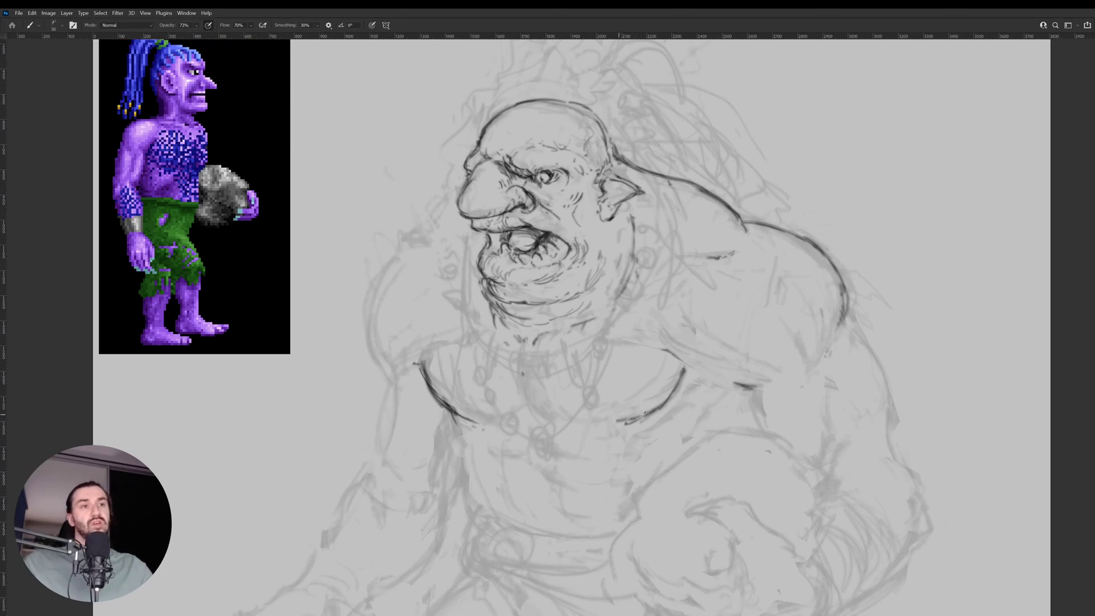
# Mark the centre of the chest with short strokes at the sternum and the inner edges of both pectorals.
pyautogui.moveTo(526, 400); pyautogui.dragTo(538, 413)
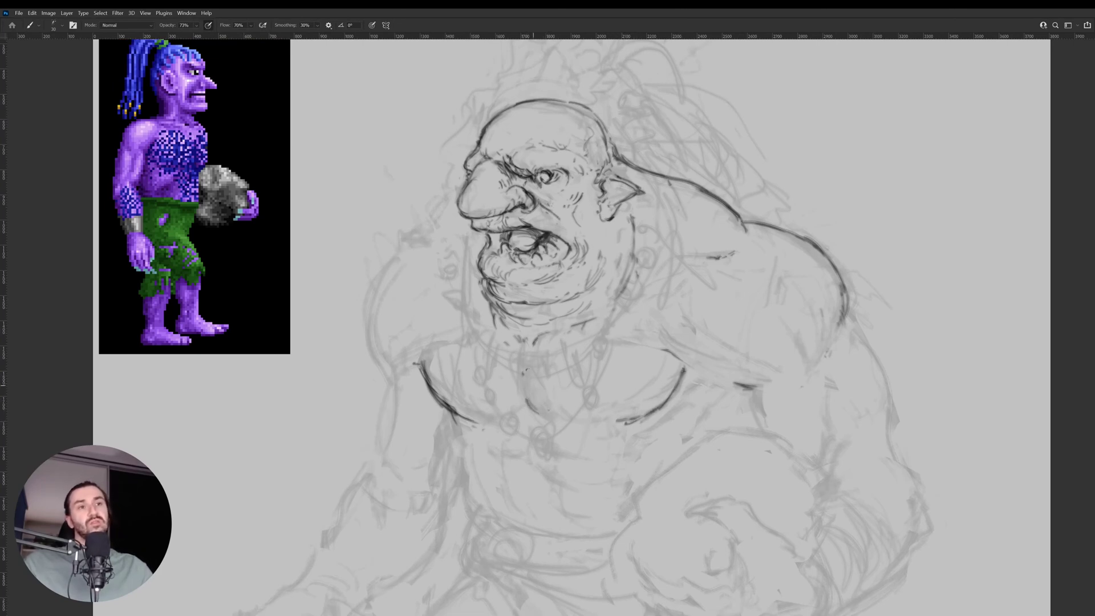
pyautogui.moveTo(526, 360)
pyautogui.mouseDown()
pyautogui.moveTo(526, 400)
pyautogui.moveTo(559, 420)
pyautogui.moveTo(520, 406)
pyautogui.mouseUp()
pyautogui.press('e')
pyautogui.press('b')
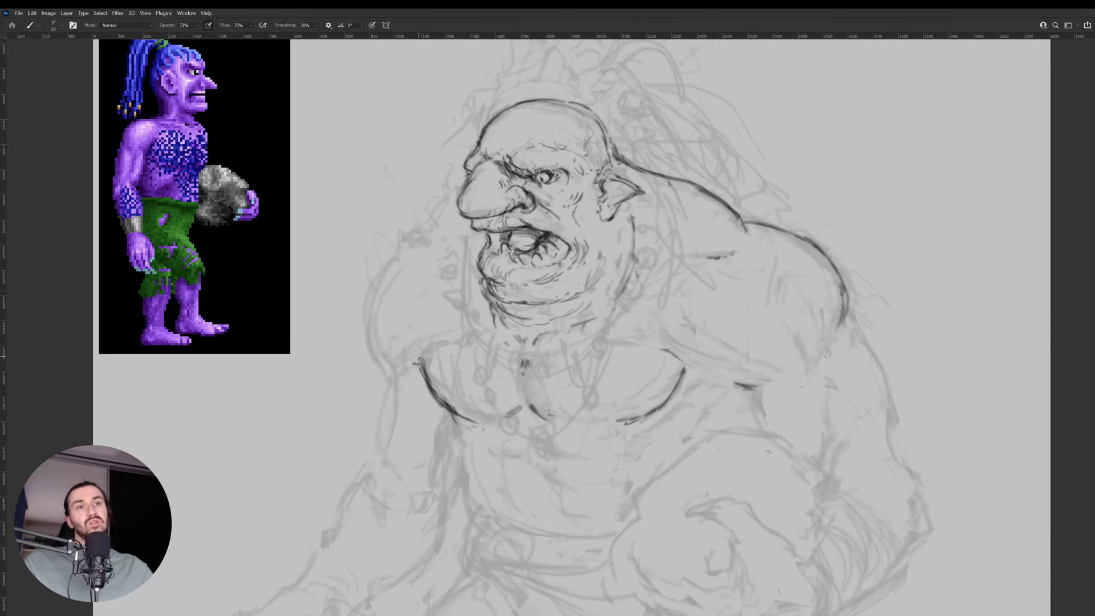
# Outline the far shoulder with a rounded curve from the upper arm over the deltoid toward the neck.
pyautogui.moveTo(375, 344)
pyautogui.mouseDown()
pyautogui.moveTo(449, 383)
pyautogui.moveTo(444, 397)
pyautogui.moveTo(439, 371)
pyautogui.moveTo(462, 305)
pyautogui.moveTo(481, 294)
pyautogui.mouseUp()
pyautogui.press('e')
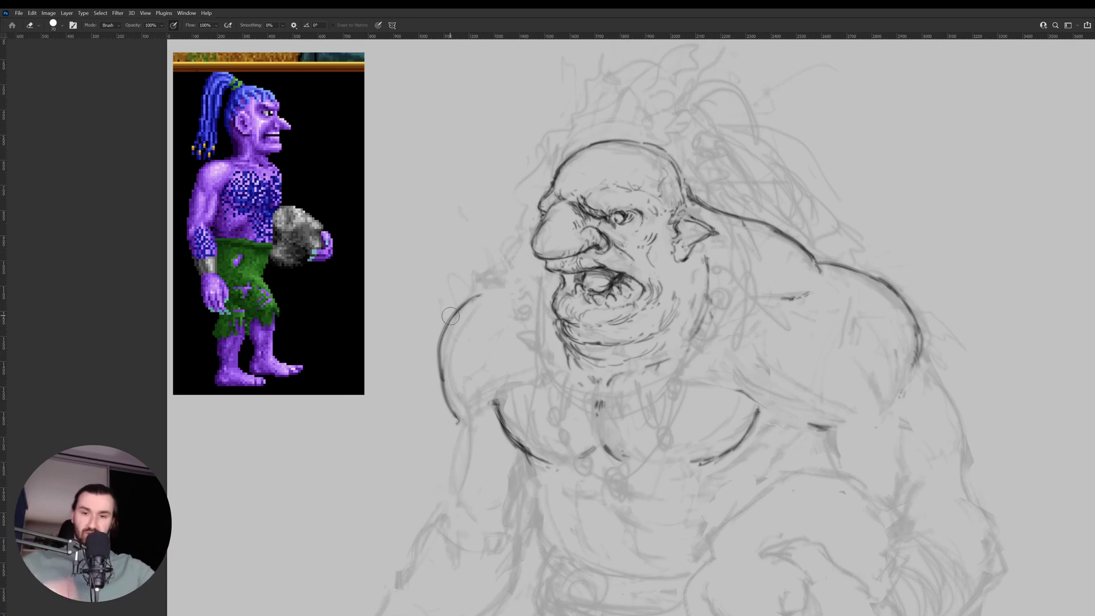
pyautogui.press('b')
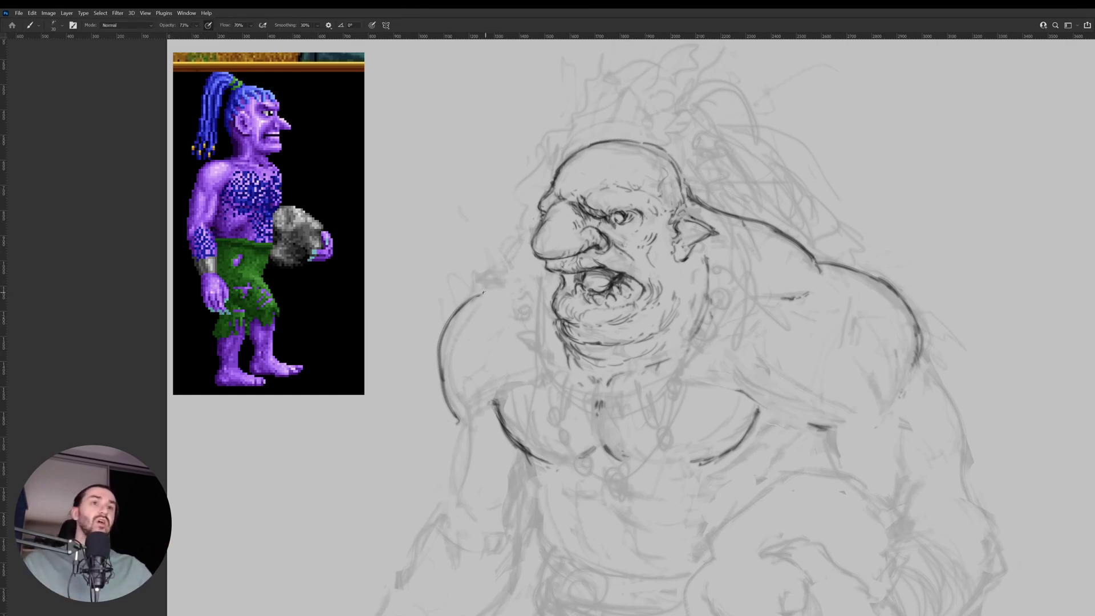
pyautogui.moveTo(474, 295); pyautogui.dragTo(507, 283)
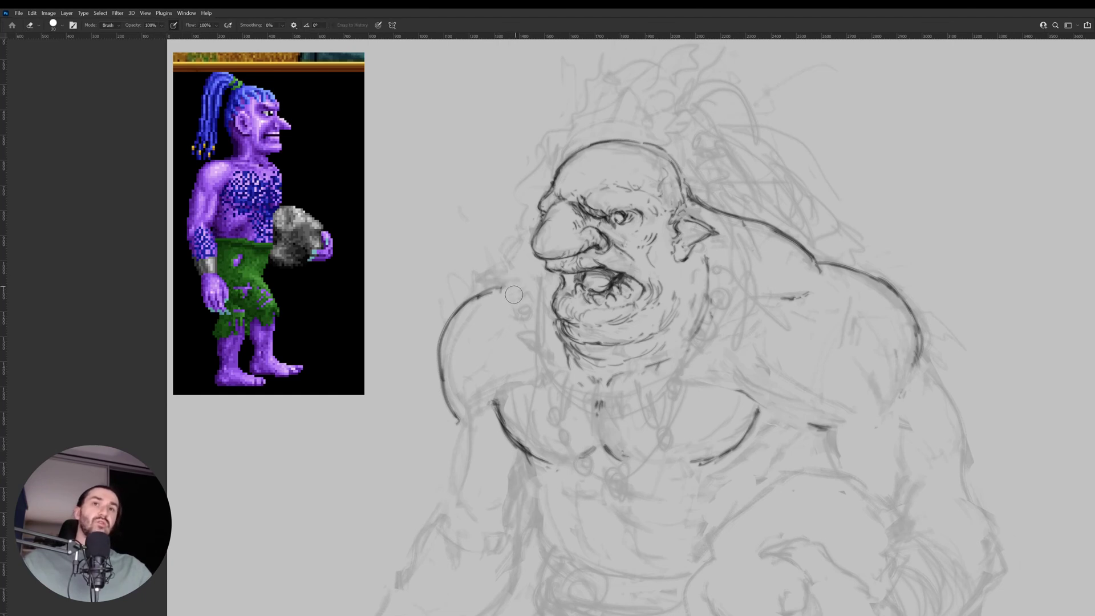
# Extend the far shoulder's upper contour with a trapezius line reaching up to the face beside the nose.
pyautogui.press('r')
pyautogui.moveTo(804, 228)
pyautogui.mouseDown()
pyautogui.moveTo(825, 332)
pyautogui.moveTo(786, 427)
pyautogui.mouseUp()
pyautogui.press('e')
pyautogui.moveTo(747, 343); pyautogui.dragTo(767, 385)
pyautogui.press('b')
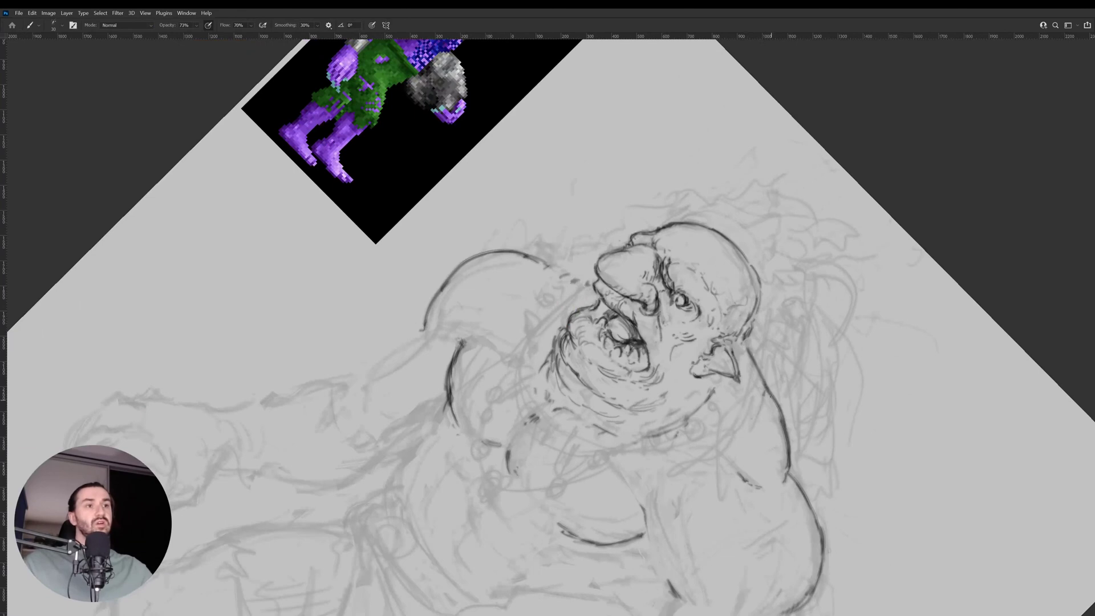
pyautogui.press('r')
pyautogui.moveTo(758, 311)
pyautogui.mouseDown()
pyautogui.moveTo(752, 254)
pyautogui.moveTo(672, 132)
pyautogui.mouseUp()
pyautogui.press('b')
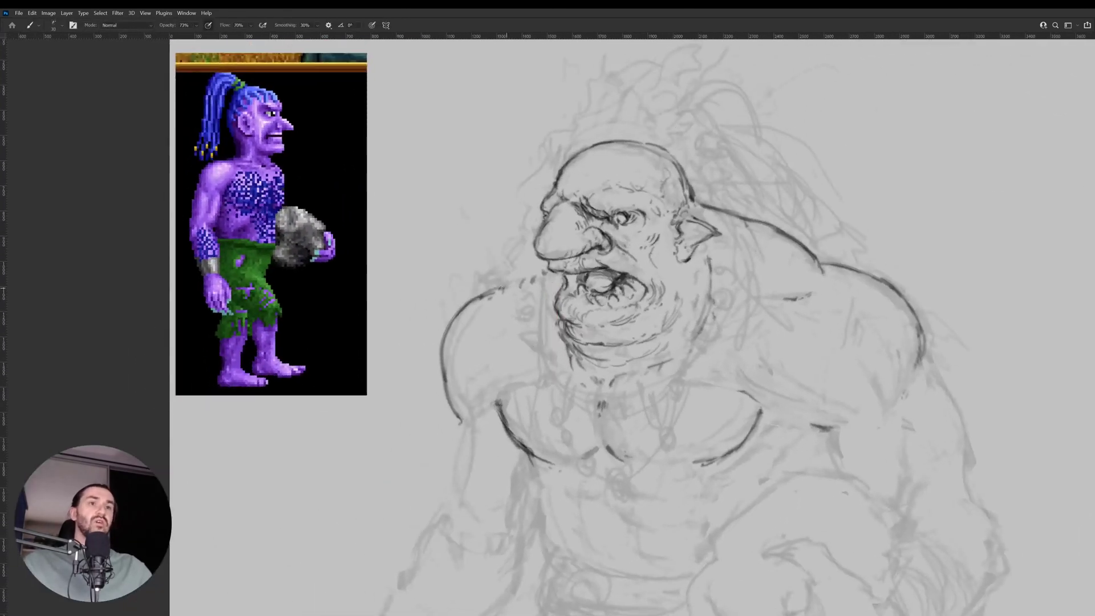
pyautogui.moveTo(539, 259); pyautogui.dragTo(508, 286)
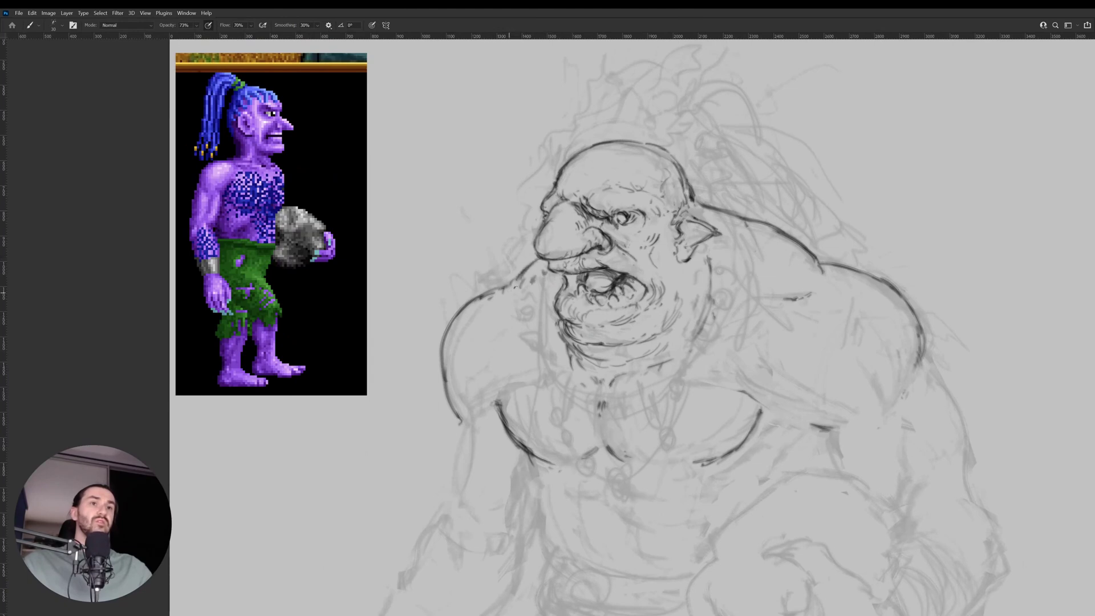
pyautogui.moveTo(453, 317)
pyautogui.mouseDown()
pyautogui.moveTo(446, 362)
pyautogui.moveTo(456, 351)
pyautogui.mouseUp()
pyautogui.press('e')
pyautogui.press('b')
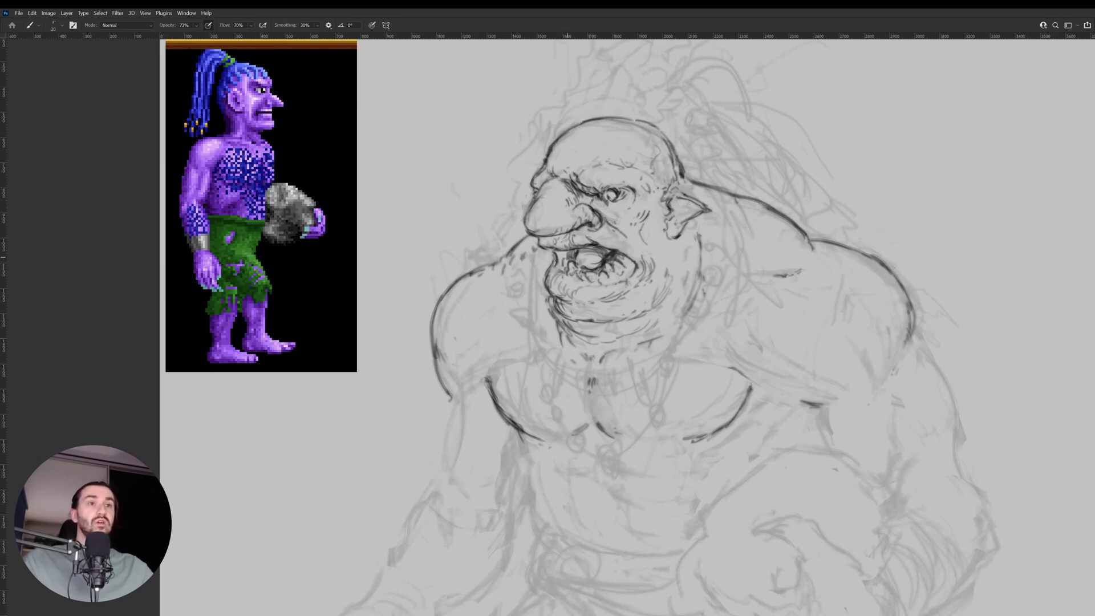
pyautogui.press('e')
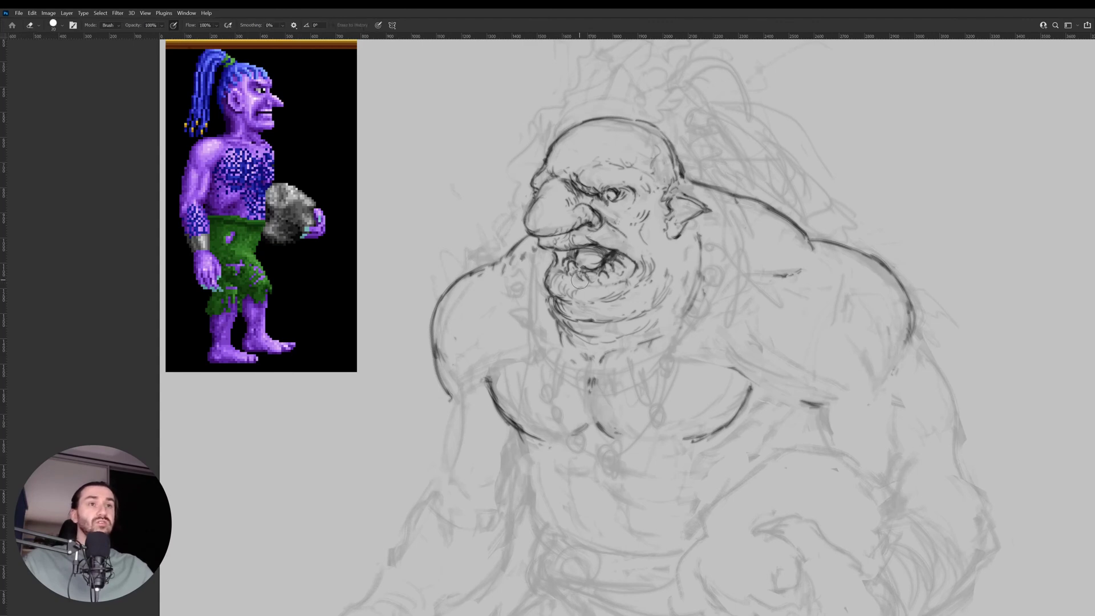
pyautogui.press('b')
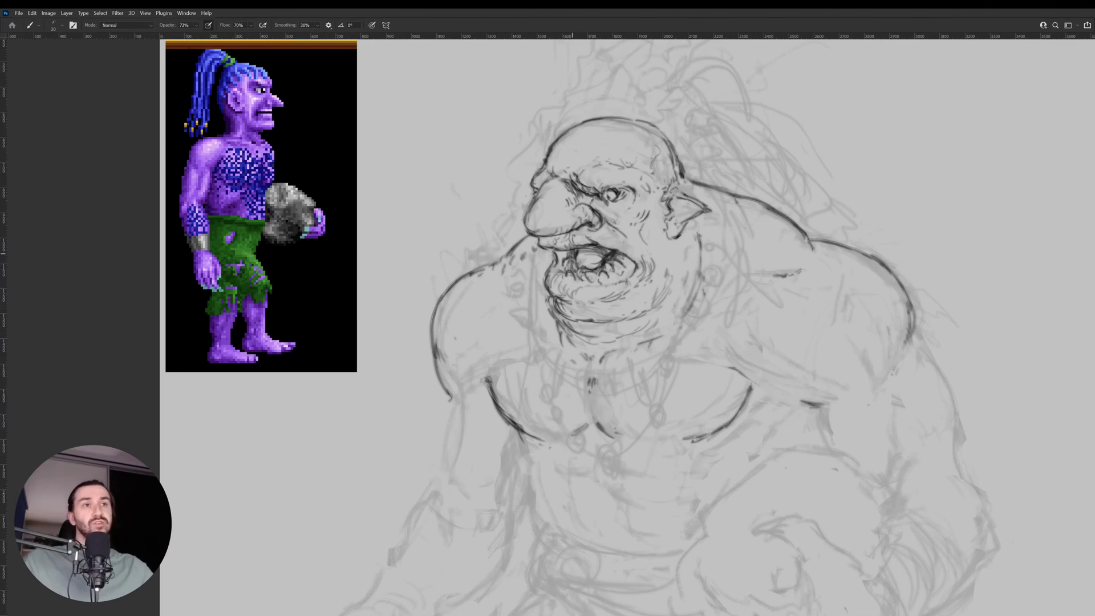
pyautogui.press('r')
pyautogui.moveTo(568, 256); pyautogui.dragTo(515, 267)
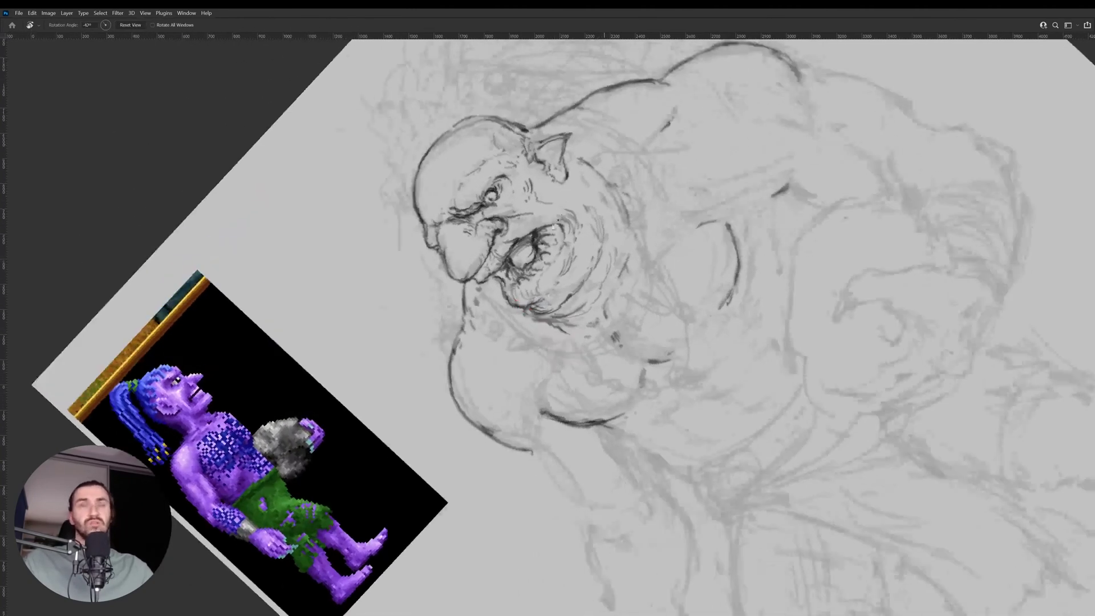
pyautogui.press('b')
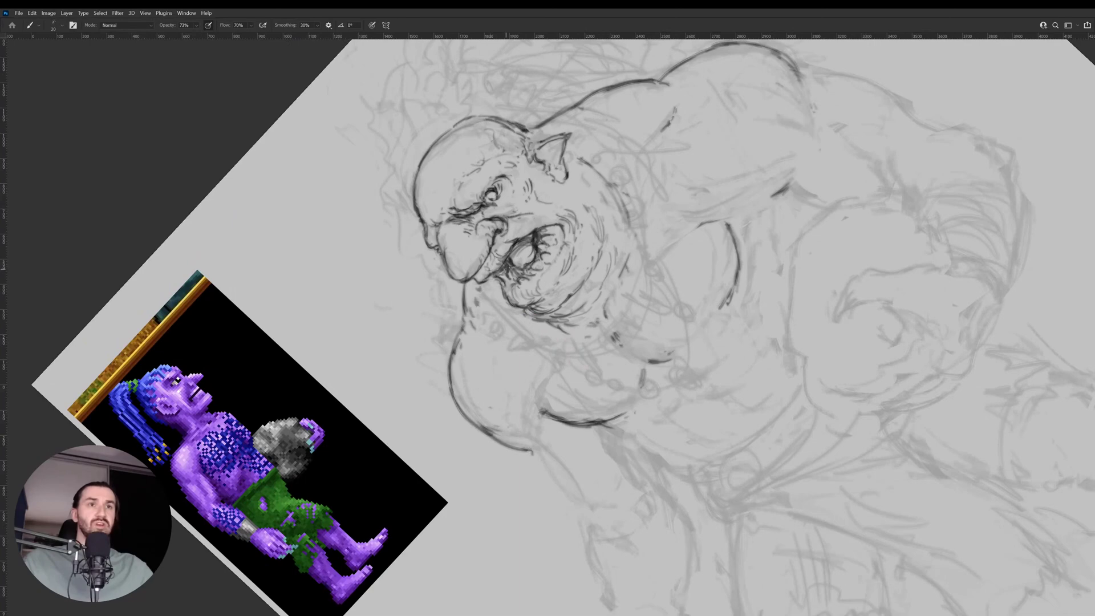
pyautogui.moveTo(678, 222)
pyautogui.mouseDown()
pyautogui.moveTo(726, 281)
pyautogui.moveTo(673, 323)
pyautogui.mouseUp()
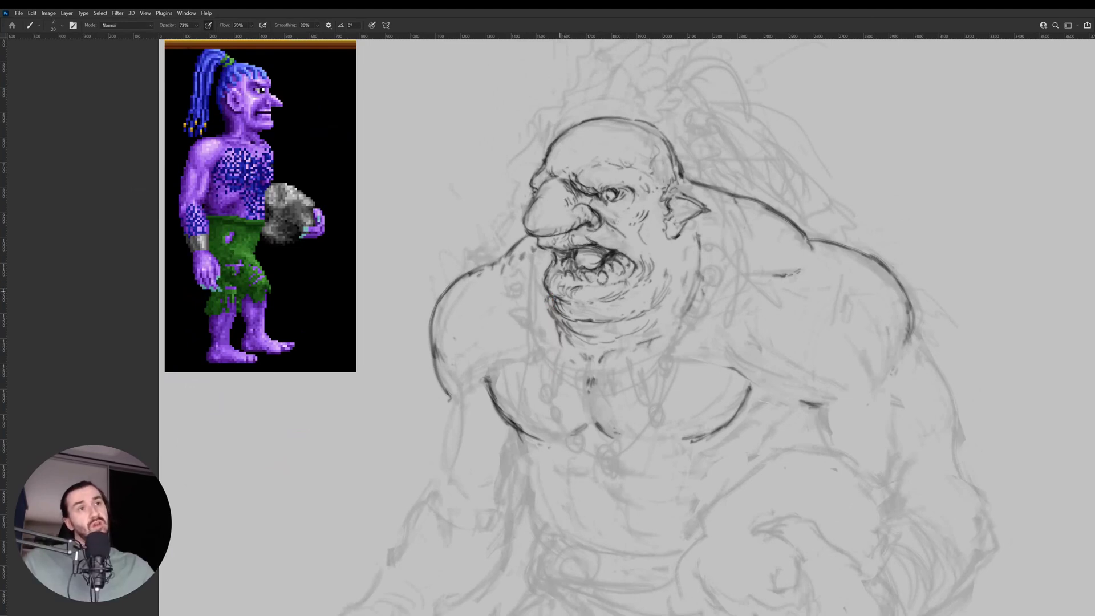
# Extend the near pectoral's lower inner edge and draw the torso's far side from beneath the far pectoral down to the waist.
pyautogui.moveTo(627, 383); pyautogui.dragTo(593, 300)
pyautogui.moveTo(569, 349); pyautogui.dragTo(601, 362)
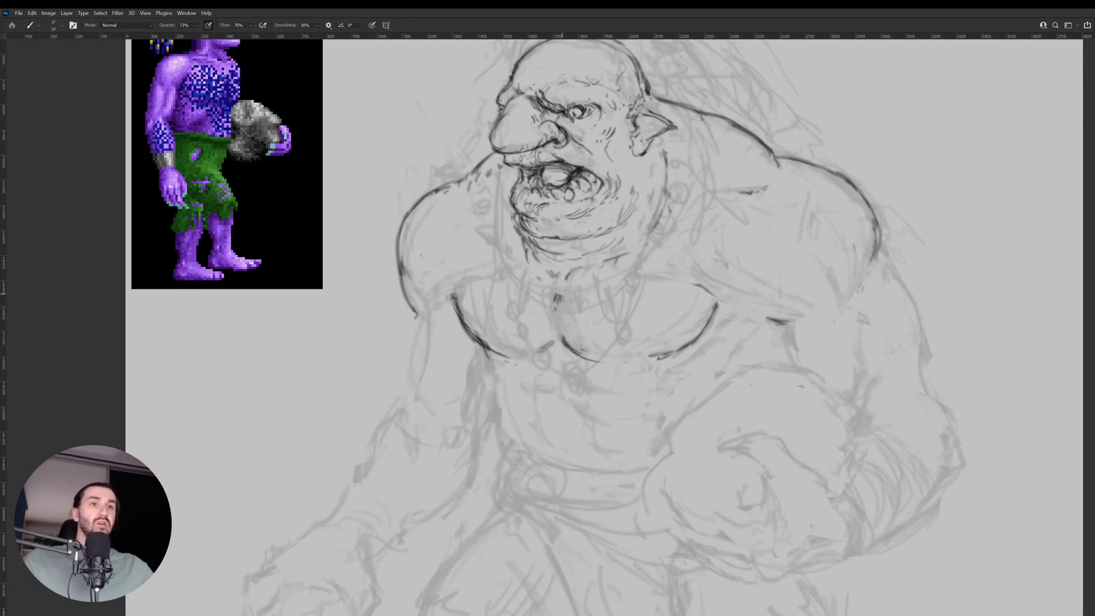
pyautogui.moveTo(459, 323); pyautogui.dragTo(466, 302)
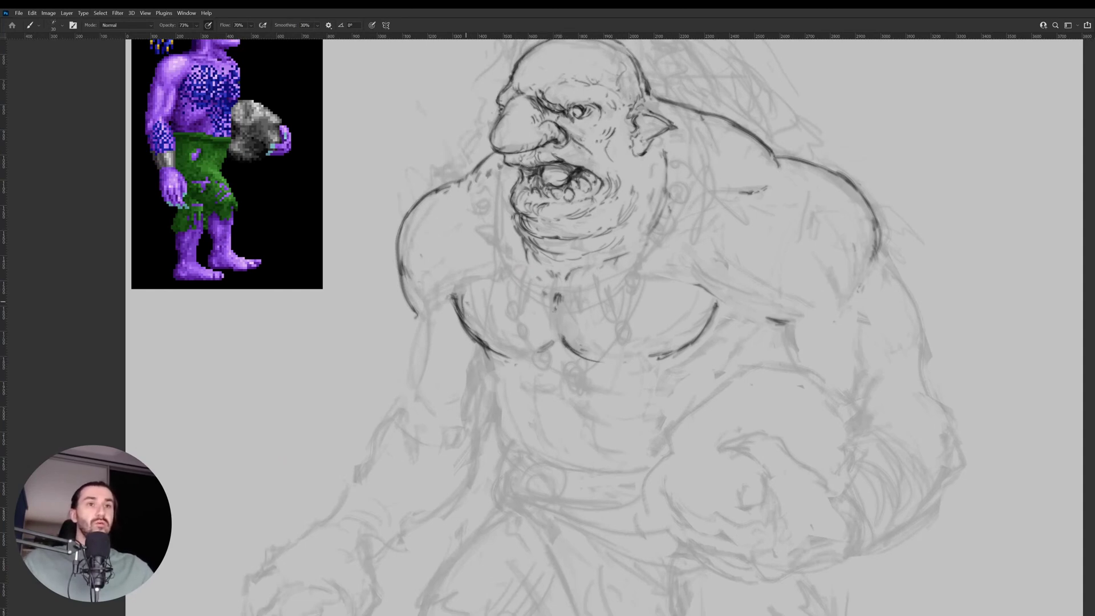
pyautogui.moveTo(488, 360); pyautogui.dragTo(510, 448)
pyautogui.moveTo(495, 405); pyautogui.dragTo(500, 426)
pyautogui.moveTo(490, 373); pyautogui.dragTo(499, 409)
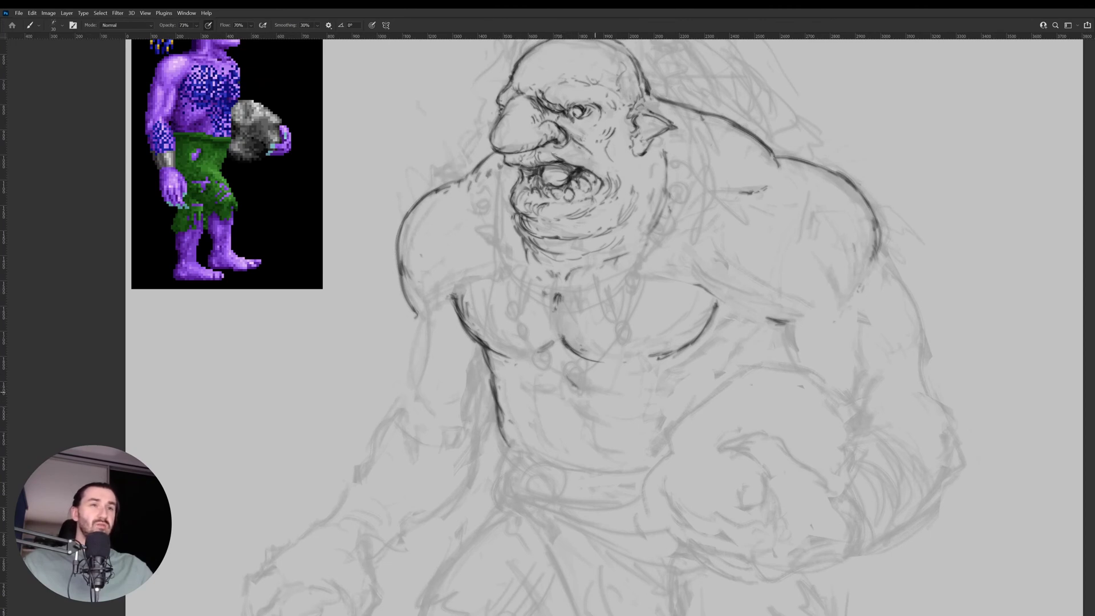
# Add short strokes at the top of the abdomen and along the ribs beneath the near pectoral.
pyautogui.moveTo(574, 382); pyautogui.dragTo(591, 392)
pyautogui.moveTo(679, 351); pyautogui.dragTo(695, 344)
pyautogui.press('r')
pyautogui.moveTo(833, 311); pyautogui.dragTo(722, 423)
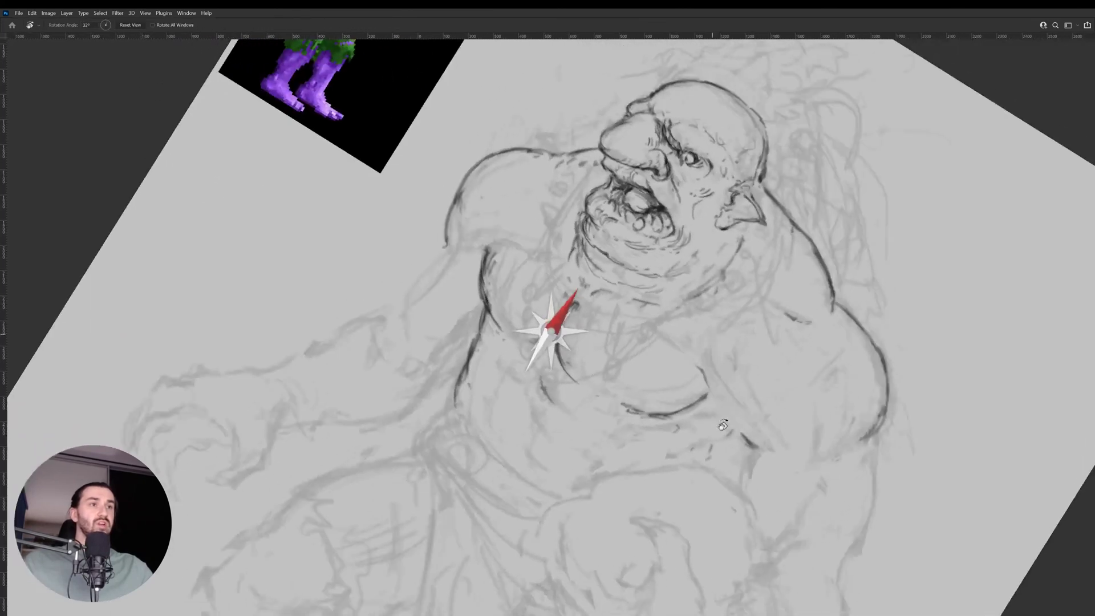
pyautogui.moveTo(824, 357); pyautogui.dragTo(730, 325)
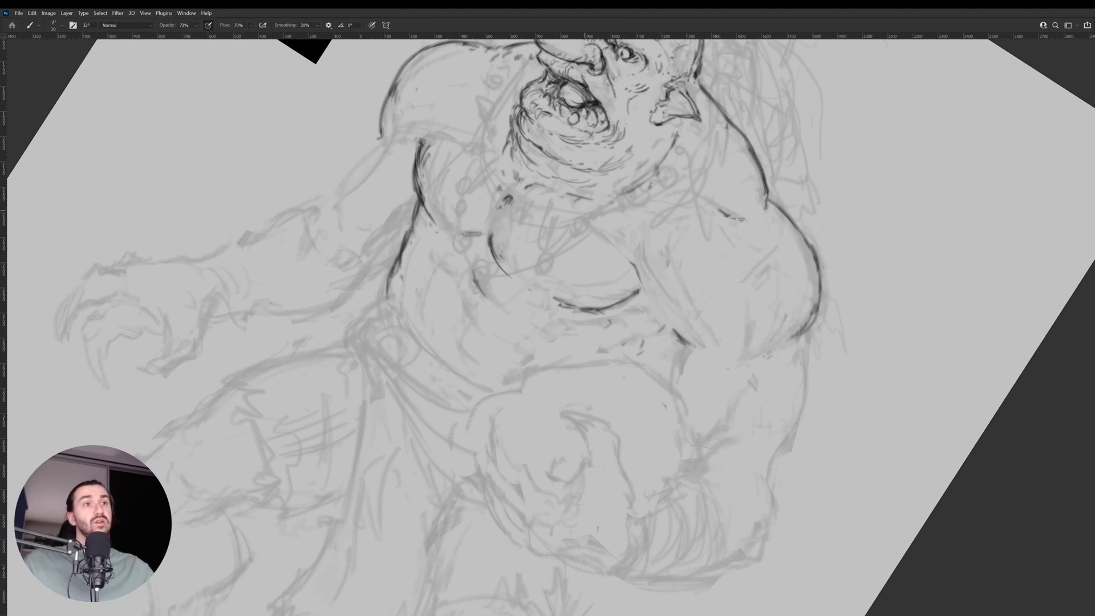
# Draw the near pectoral's upper edge as a line running from the upper chest out to its outer corner.
pyautogui.press('r')
pyautogui.moveTo(751, 231); pyautogui.dragTo(476, 132)
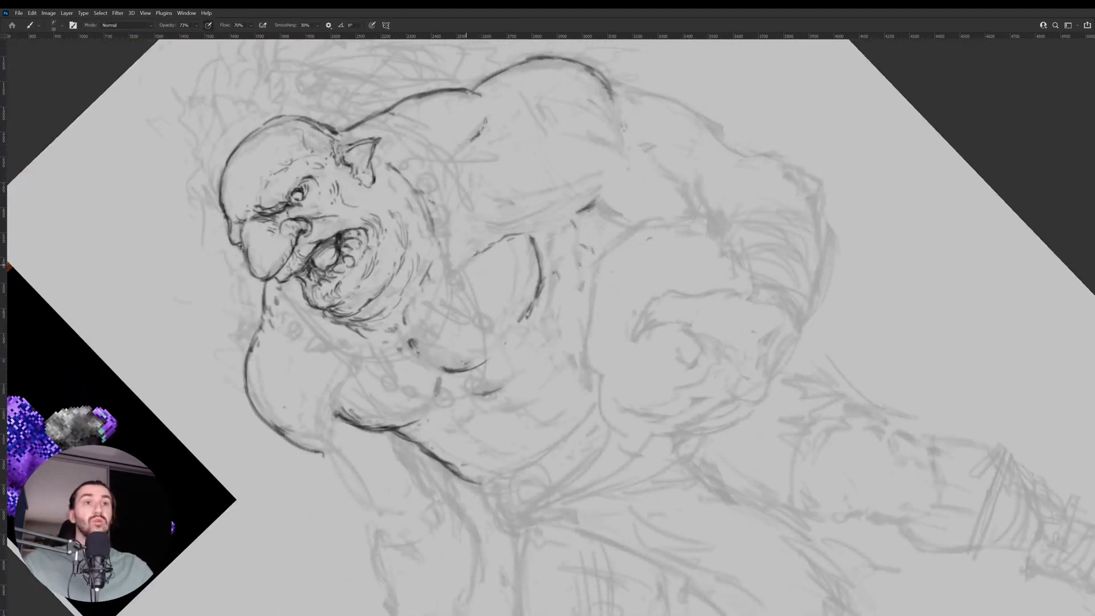
pyautogui.moveTo(467, 262); pyautogui.dragTo(522, 232)
pyautogui.press('r')
pyautogui.moveTo(753, 174); pyautogui.dragTo(754, 302)
pyautogui.moveTo(687, 222); pyautogui.dragTo(675, 279)
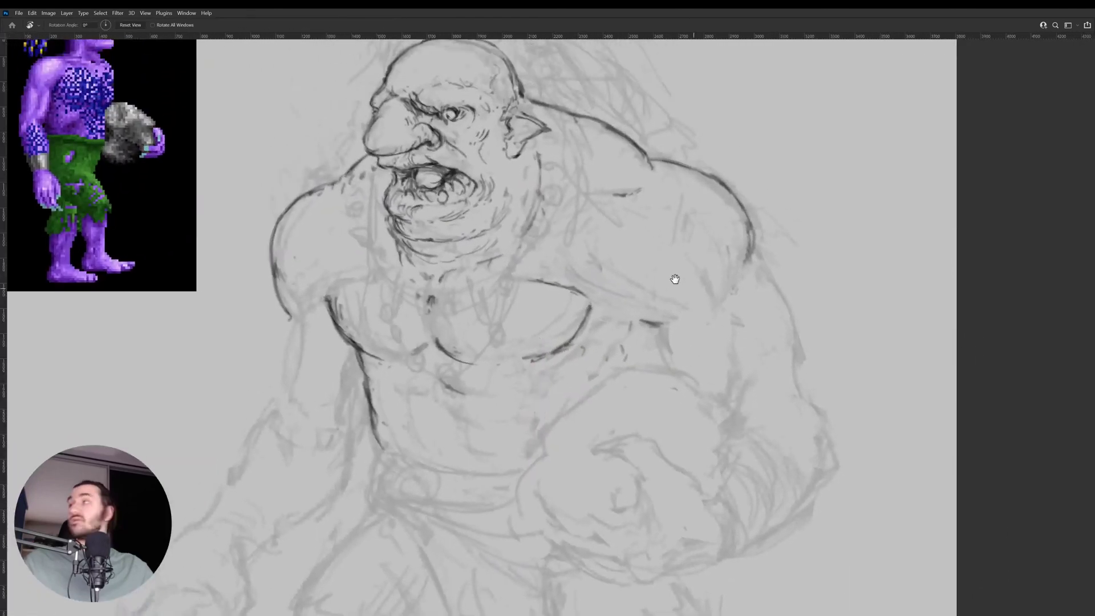
# Draw the fold where the near pectoral meets the shoulder, running from the upper chest toward the armpit.
pyautogui.press('b')
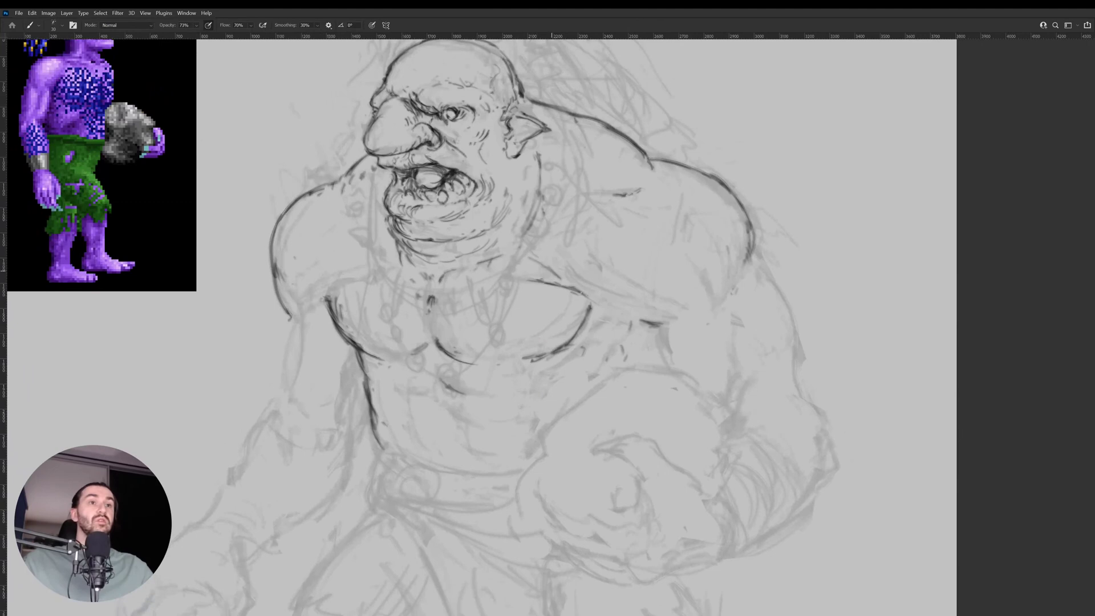
pyautogui.press('r')
pyautogui.moveTo(544, 268); pyautogui.dragTo(582, 295)
pyautogui.press('e')
pyautogui.press('b')
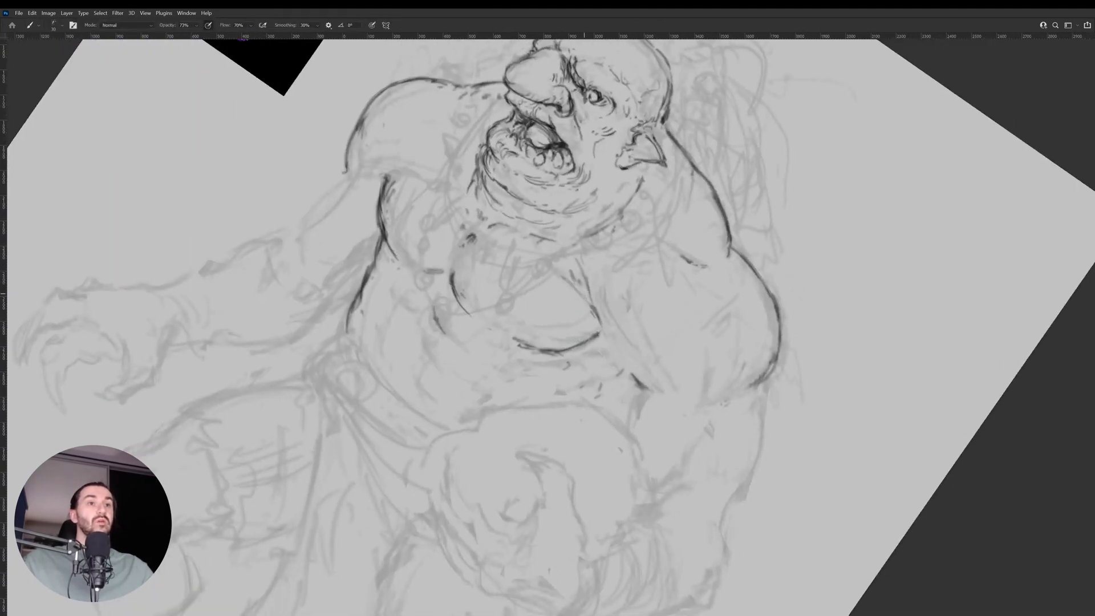
# Draw dark strokes below the near armpit to define the gap between the torso and the upper arm.
pyautogui.press('r')
pyautogui.moveTo(765, 346); pyautogui.dragTo(726, 256)
pyautogui.press('b')
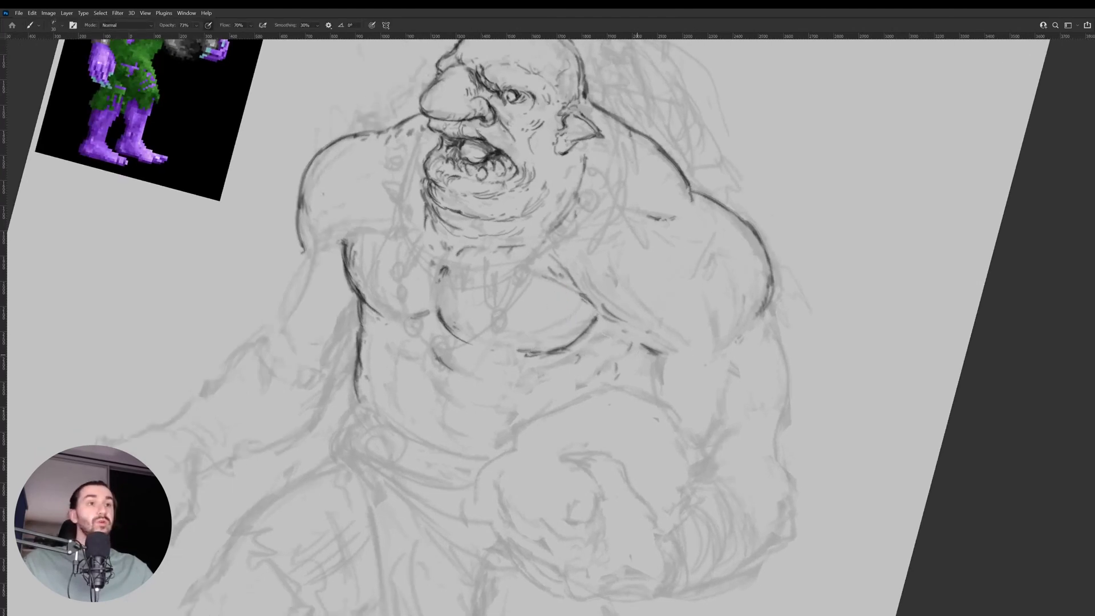
pyautogui.moveTo(637, 346); pyautogui.dragTo(646, 394)
pyautogui.moveTo(633, 362); pyautogui.dragTo(646, 392)
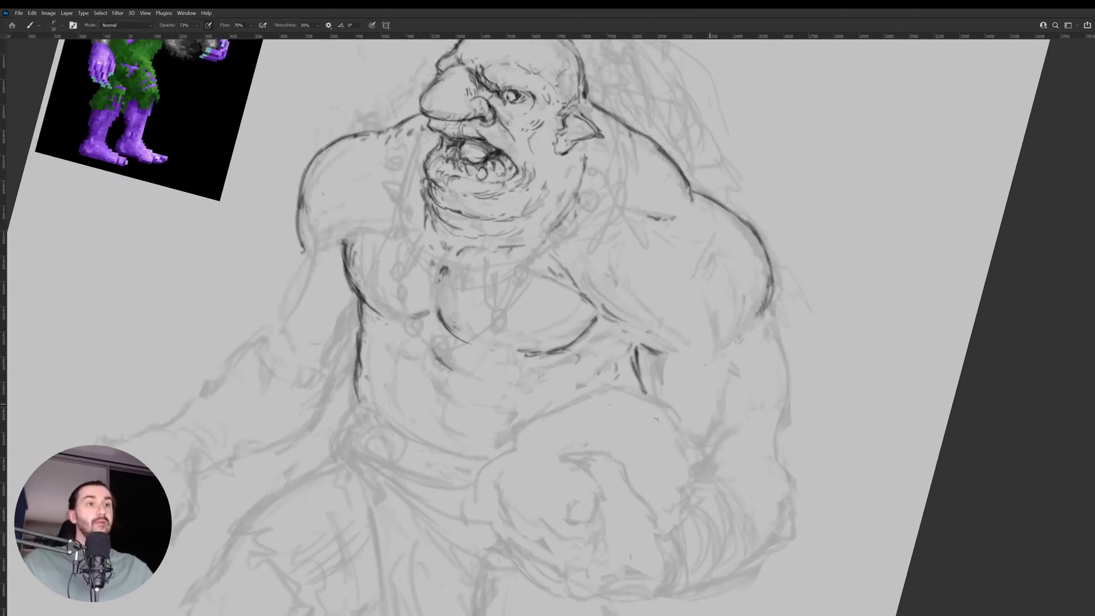
# Darken the crook of the near elbow with short strokes between the upper arm and the forearm.
pyautogui.moveTo(692, 432)
pyautogui.mouseDown()
pyautogui.moveTo(699, 448)
pyautogui.moveTo(710, 439)
pyautogui.moveTo(728, 394)
pyautogui.mouseUp()
pyautogui.press('r')
pyautogui.press('e')
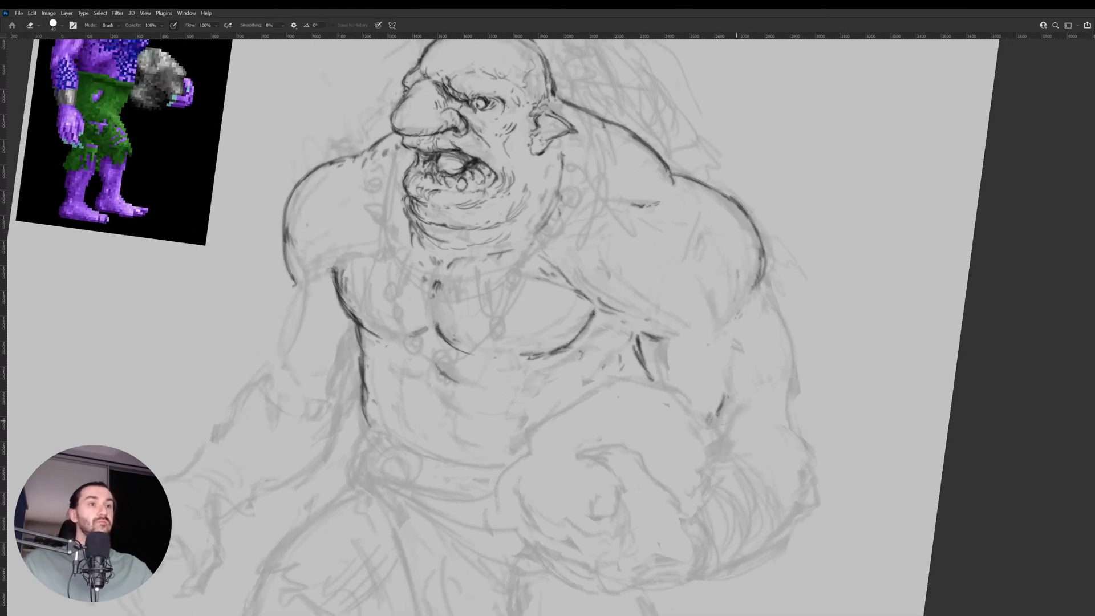
pyautogui.press('b')
pyautogui.moveTo(729, 422); pyautogui.dragTo(739, 404)
pyautogui.press('r')
pyautogui.moveTo(811, 344); pyautogui.dragTo(804, 292)
pyautogui.press('b')
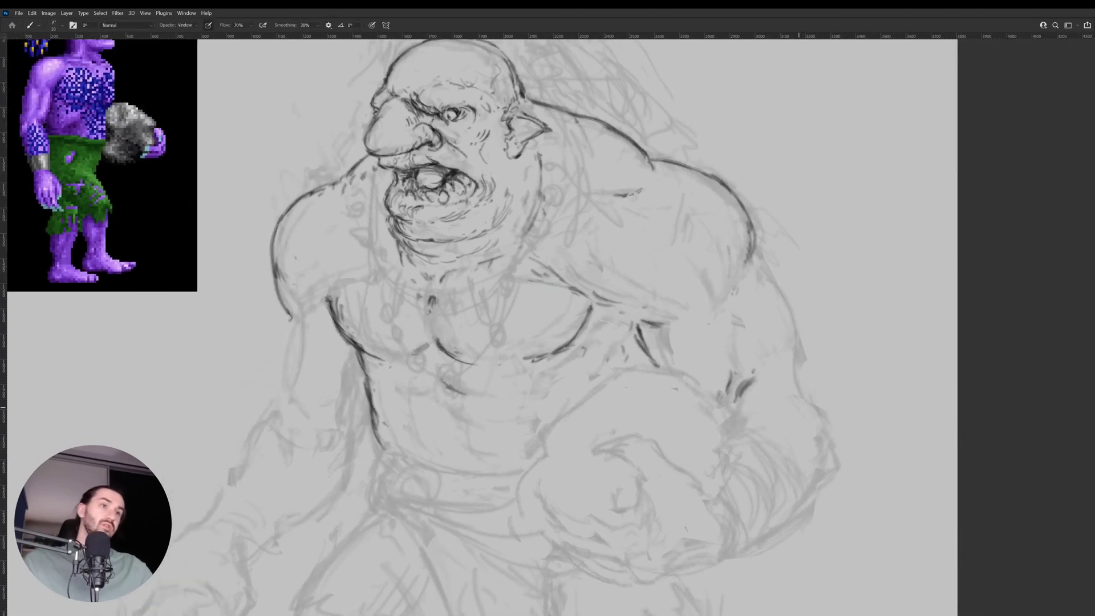
# Mark the outer contour above the near elbow and the biceps' inner edge with short strokes.
pyautogui.press('r')
pyautogui.moveTo(831, 350); pyautogui.dragTo(719, 398)
pyautogui.press('b')
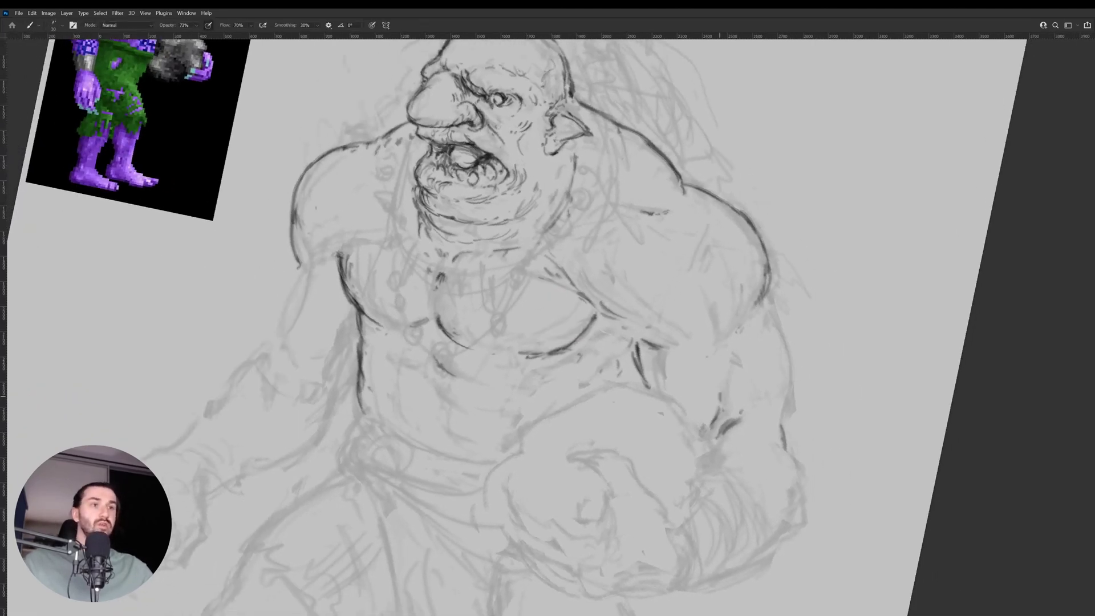
pyautogui.press('r')
pyautogui.moveTo(808, 304); pyautogui.dragTo(787, 365)
pyautogui.press('b')
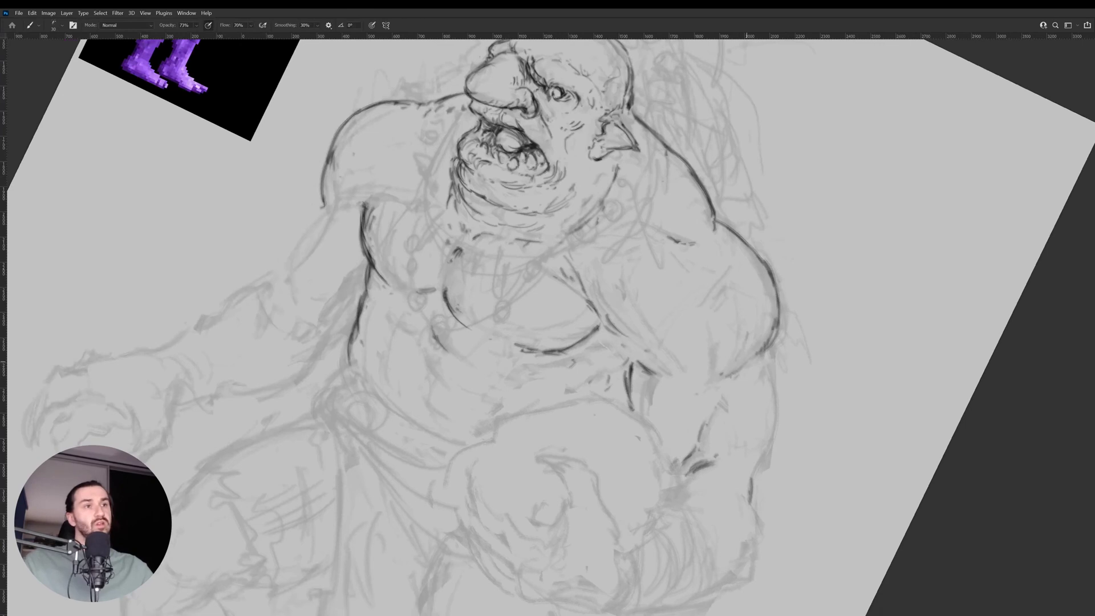
# Add muscle lines on the near shoulder, with a curve inside the deltoid and short strokes around the collarbone.
pyautogui.press('r')
pyautogui.moveTo(796, 276)
pyautogui.mouseDown()
pyautogui.moveTo(752, 190)
pyautogui.moveTo(663, 202)
pyautogui.moveTo(669, 313)
pyautogui.mouseUp()
pyautogui.press('e')
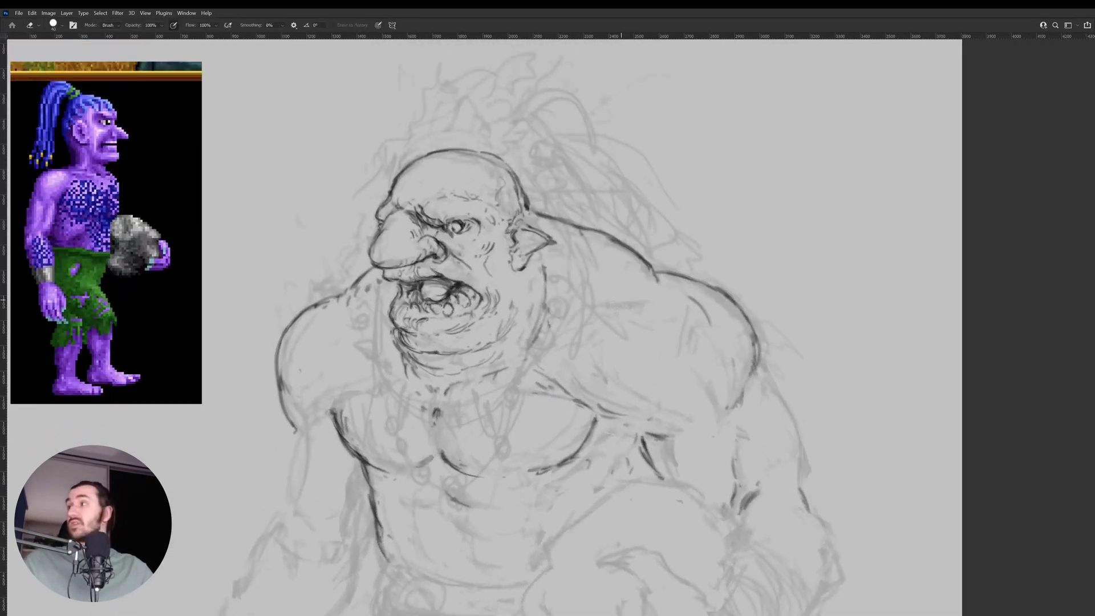
pyautogui.press('b')
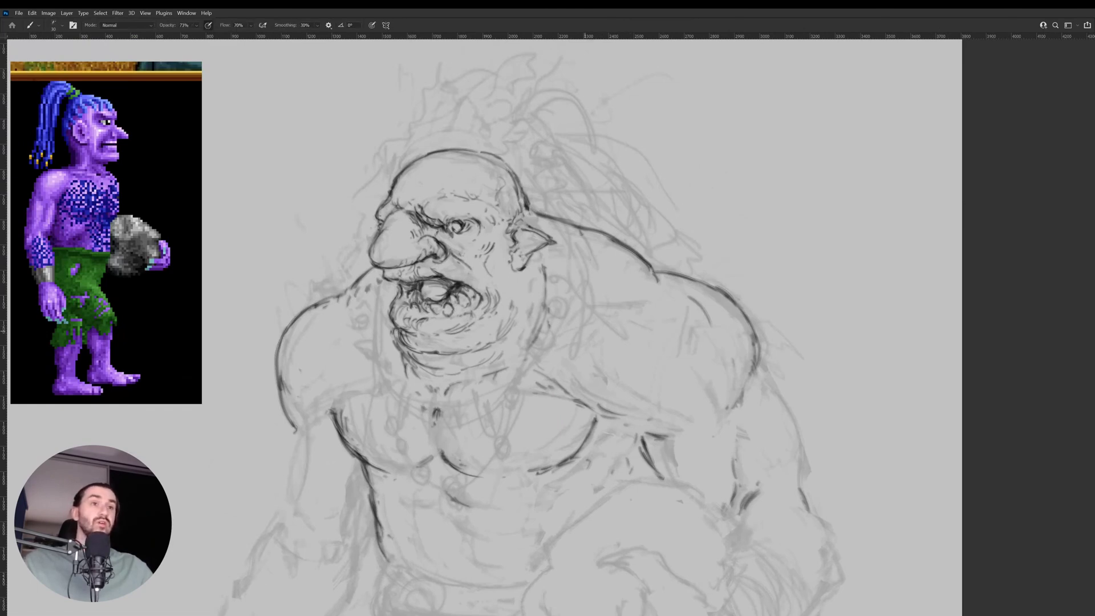
pyautogui.moveTo(567, 341); pyautogui.dragTo(646, 306)
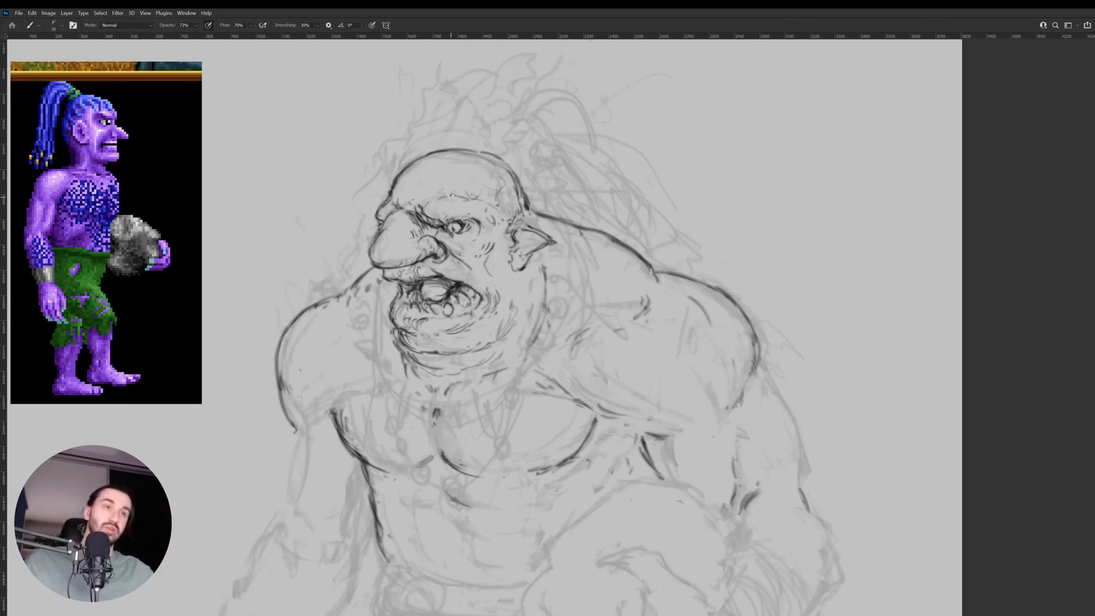
pyautogui.moveTo(650, 349); pyautogui.dragTo(633, 323)
# Flip the view horizontally and draw the abdominal muscle creases down the middle and across the stomach.
pyautogui.moveTo(699, 355)
pyautogui.mouseDown()
pyautogui.moveTo(681, 324)
pyautogui.moveTo(687, 267)
pyautogui.moveTo(689, 294)
pyautogui.mouseUp()
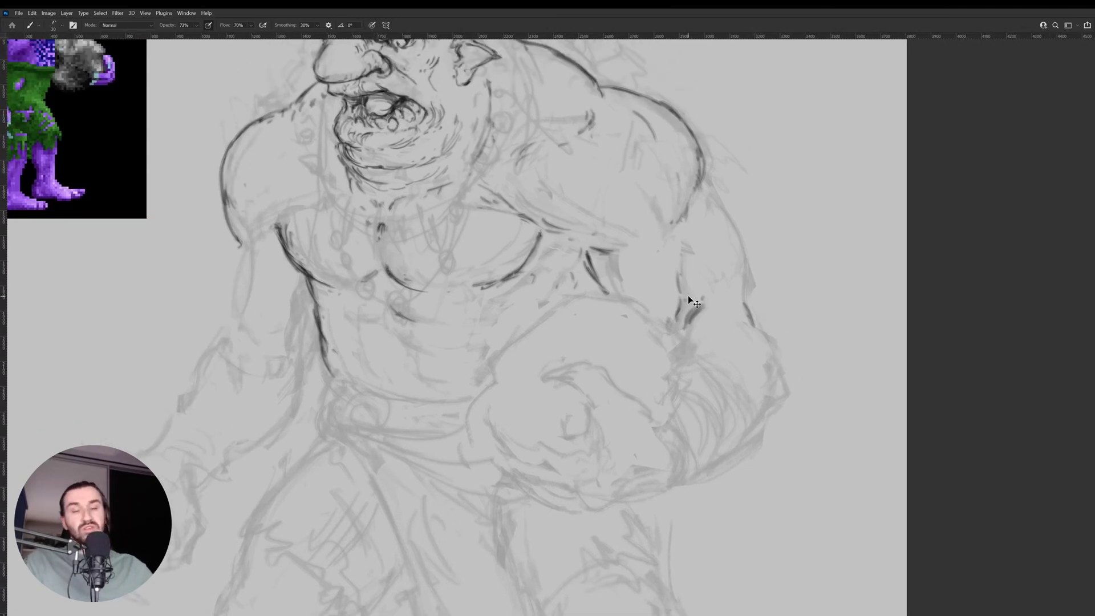
pyautogui.hotkey('ctrl', 'f')
pyautogui.moveTo(330, 323); pyautogui.dragTo(413, 340)
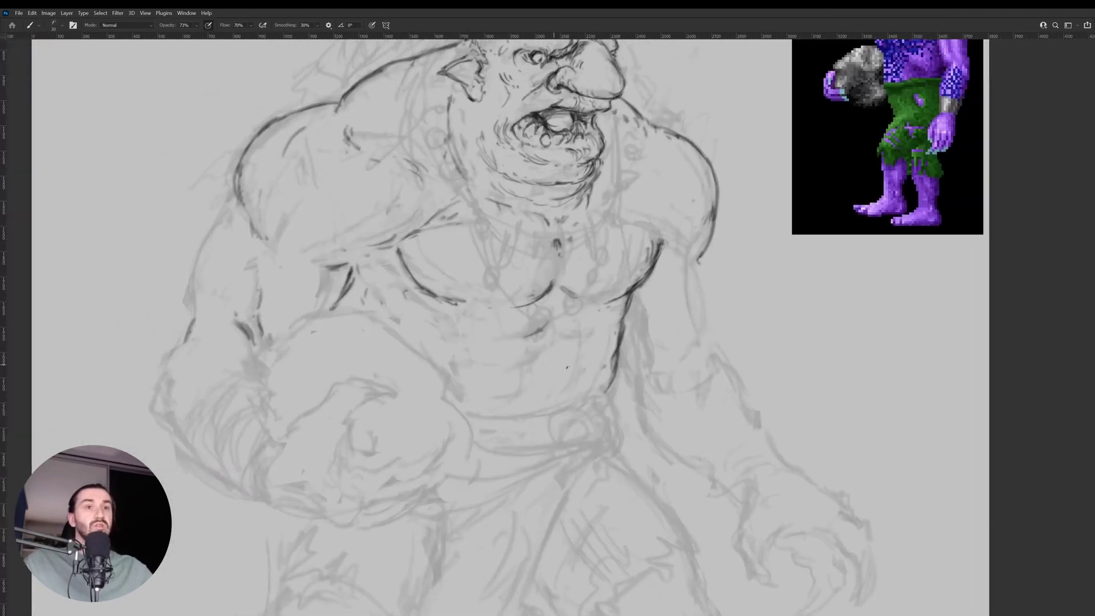
pyautogui.moveTo(542, 329); pyautogui.dragTo(521, 343)
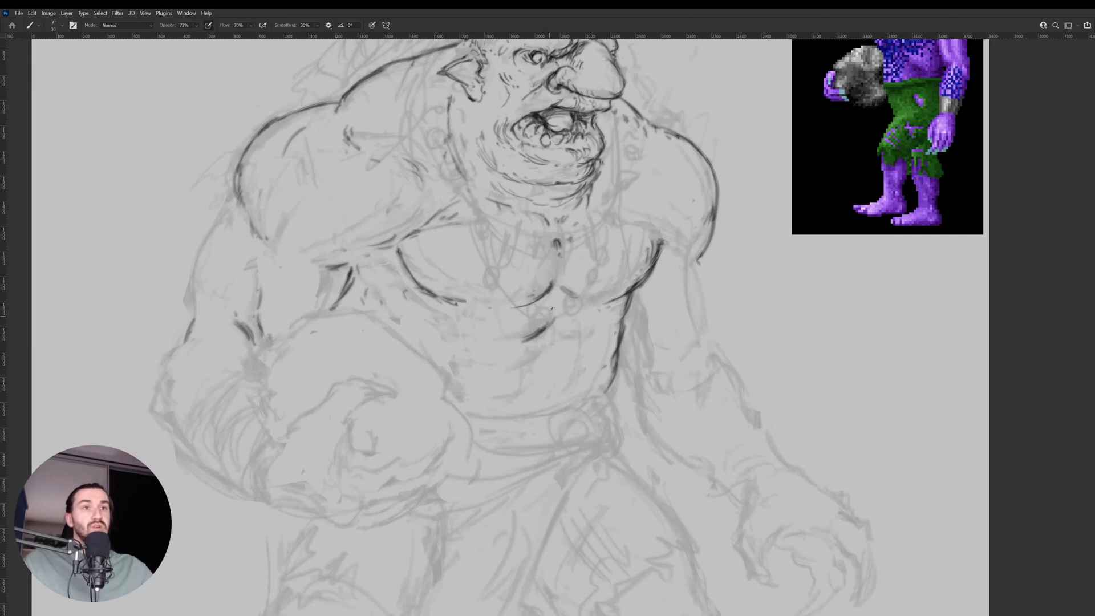
pyautogui.moveTo(551, 308); pyautogui.dragTo(534, 328)
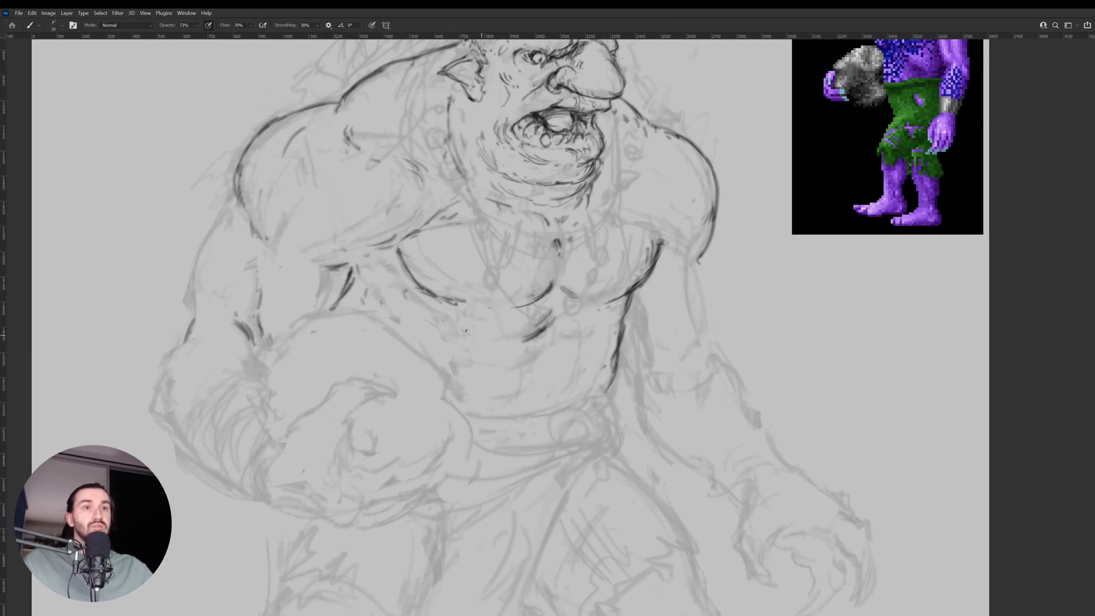
pyautogui.moveTo(467, 332); pyautogui.dragTo(479, 340)
pyautogui.moveTo(460, 363); pyautogui.dragTo(528, 368)
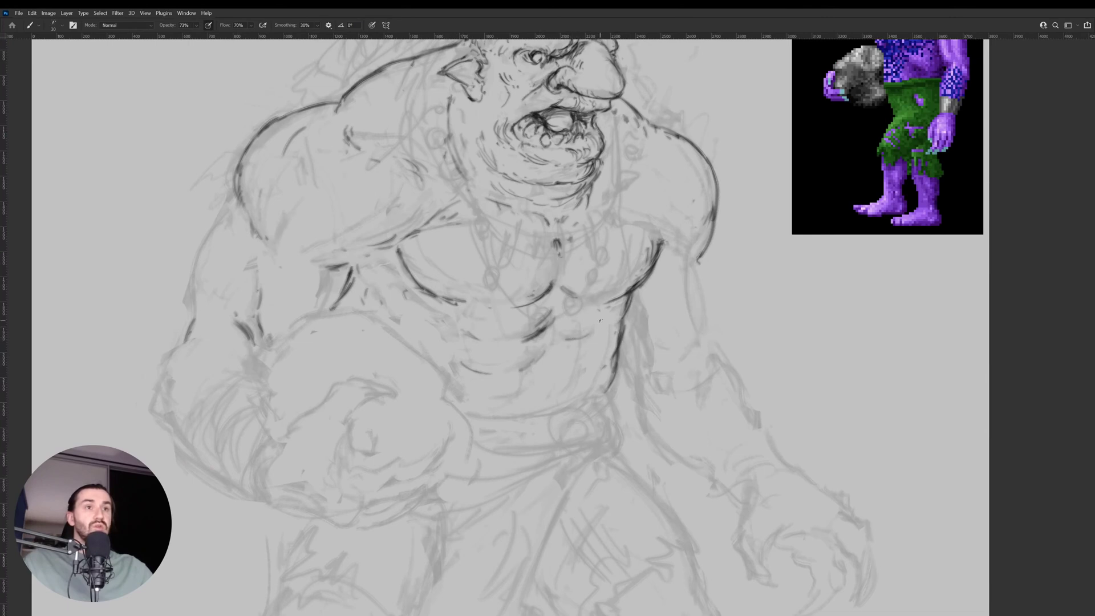
# Draw the belt's upper edge as a curve across the waist, from beside the near fist to the far hip.
pyautogui.moveTo(590, 390)
pyautogui.mouseDown()
pyautogui.moveTo(580, 395)
pyautogui.moveTo(611, 320)
pyautogui.mouseUp()
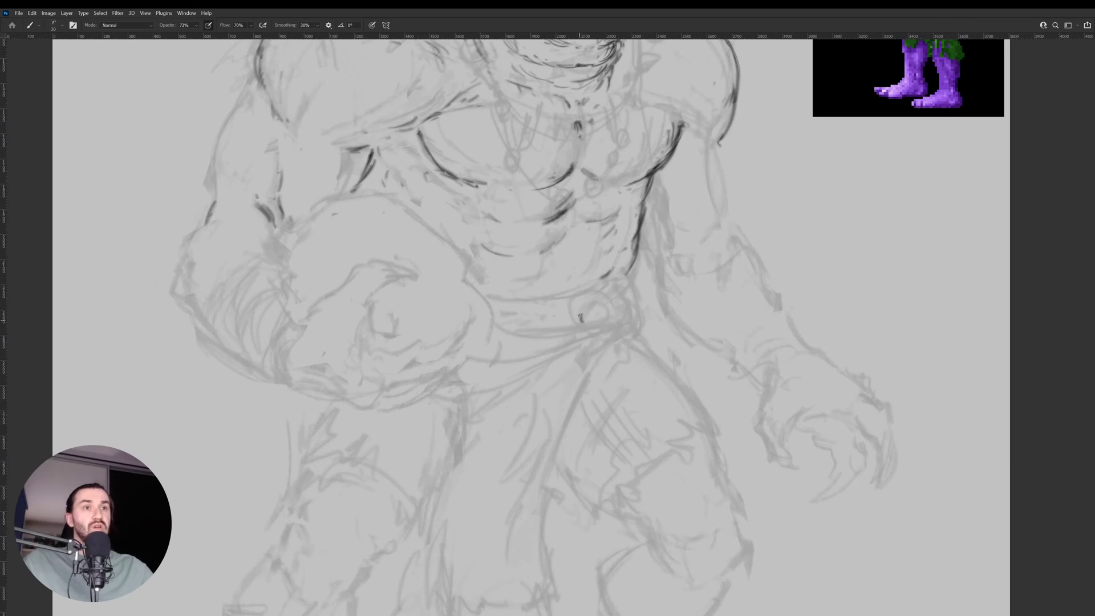
pyautogui.press('e')
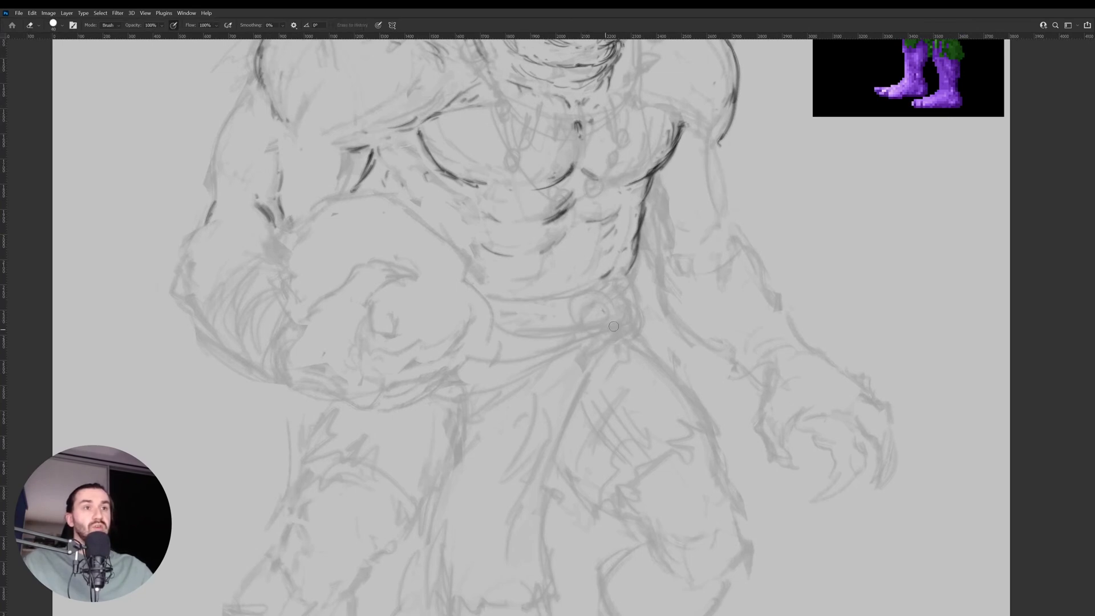
pyautogui.press('b')
pyautogui.scroll(2, 616, 337)
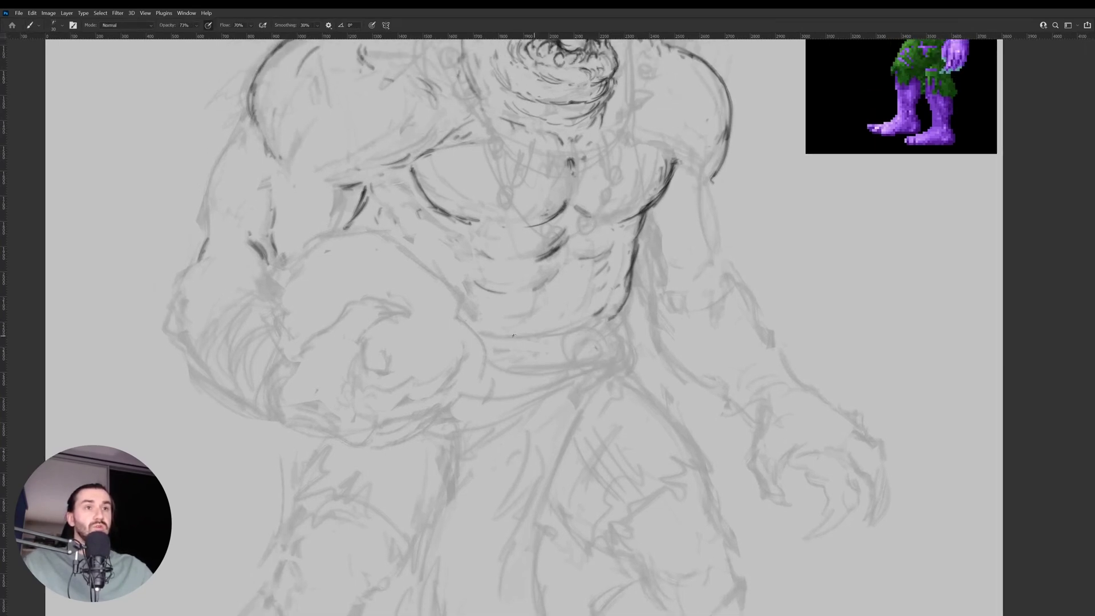
pyautogui.moveTo(481, 335)
pyautogui.mouseDown()
pyautogui.moveTo(544, 340)
pyautogui.moveTo(604, 324)
pyautogui.mouseUp()
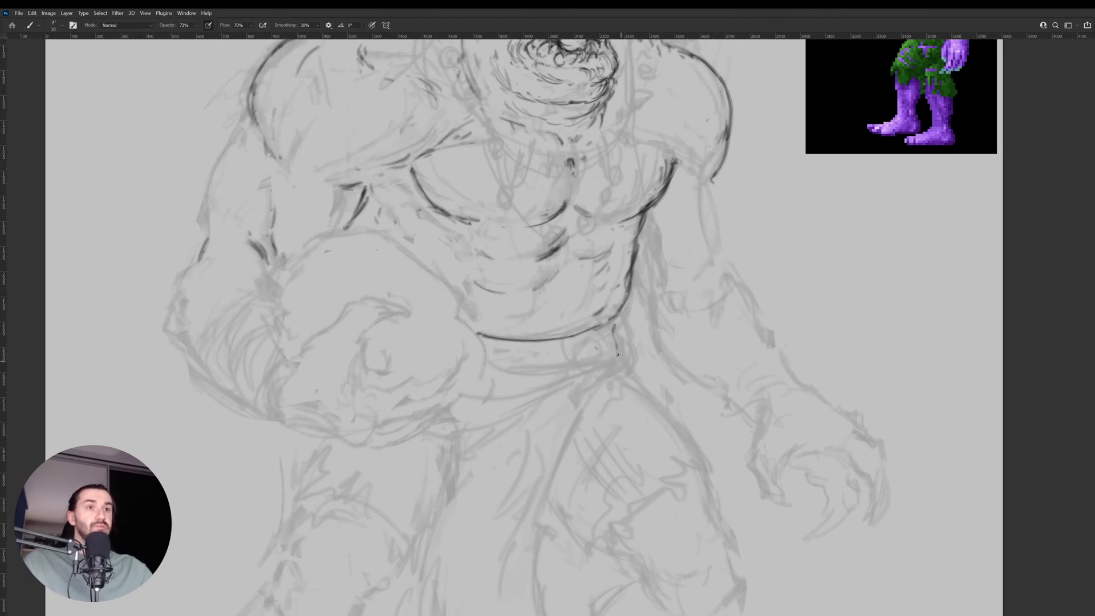
# Draw the belt's lower edge dipping from the far hip to a round buckle, with a short matching line on the buckle's other side.
pyautogui.scroll(-3, 528, 392)
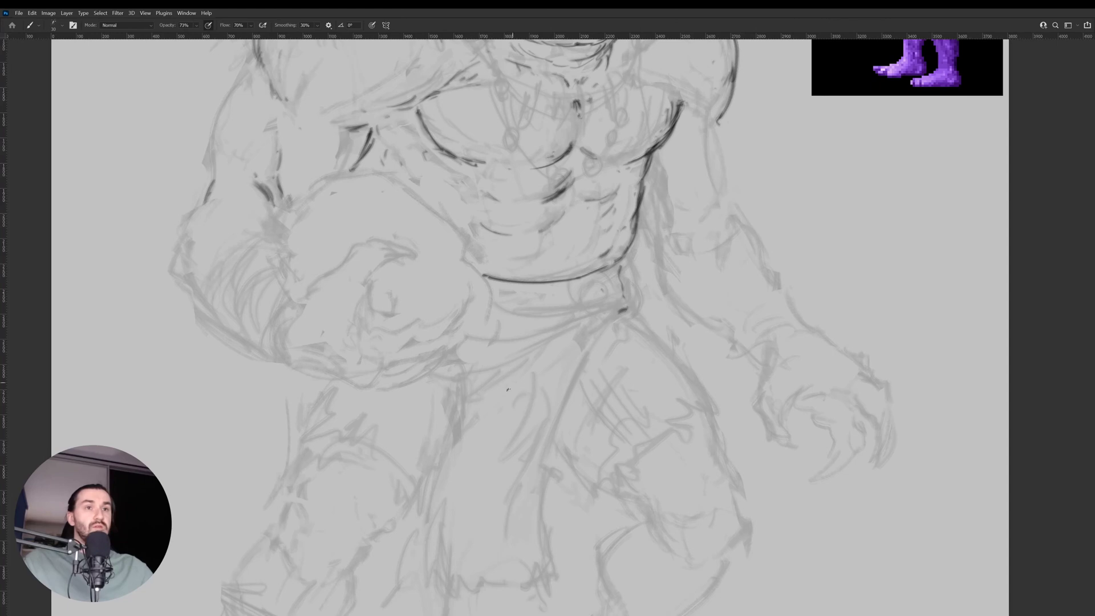
pyautogui.moveTo(494, 382)
pyautogui.mouseDown()
pyautogui.moveTo(523, 332)
pyautogui.moveTo(514, 405)
pyautogui.moveTo(521, 330)
pyautogui.moveTo(523, 385)
pyautogui.moveTo(552, 379)
pyautogui.moveTo(624, 312)
pyautogui.mouseUp()
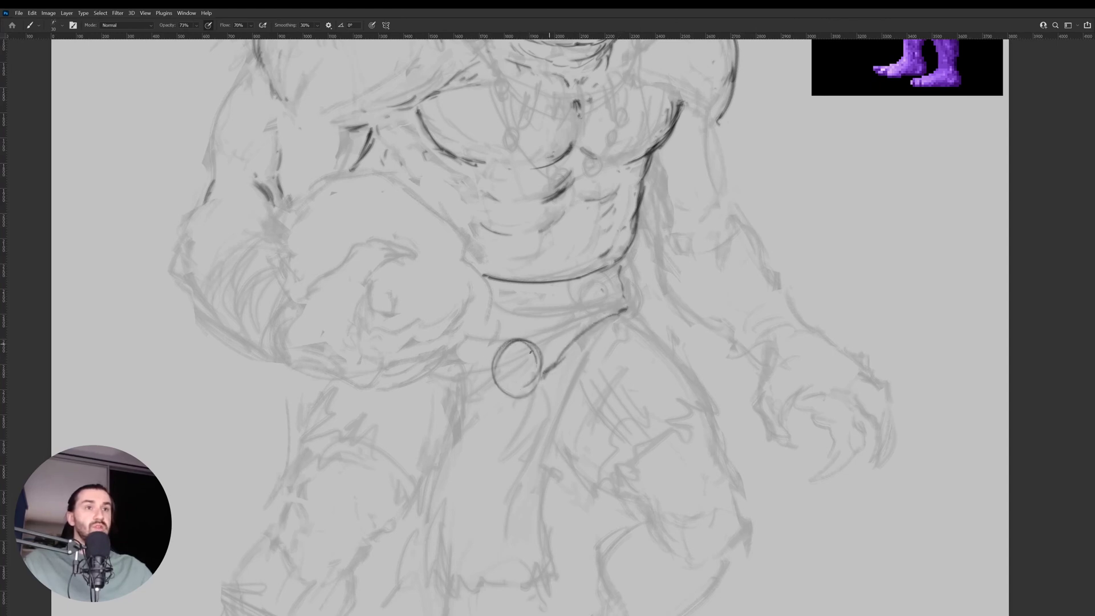
pyautogui.moveTo(457, 349)
pyautogui.mouseDown()
pyautogui.moveTo(479, 363)
pyautogui.moveTo(466, 352)
pyautogui.mouseUp()
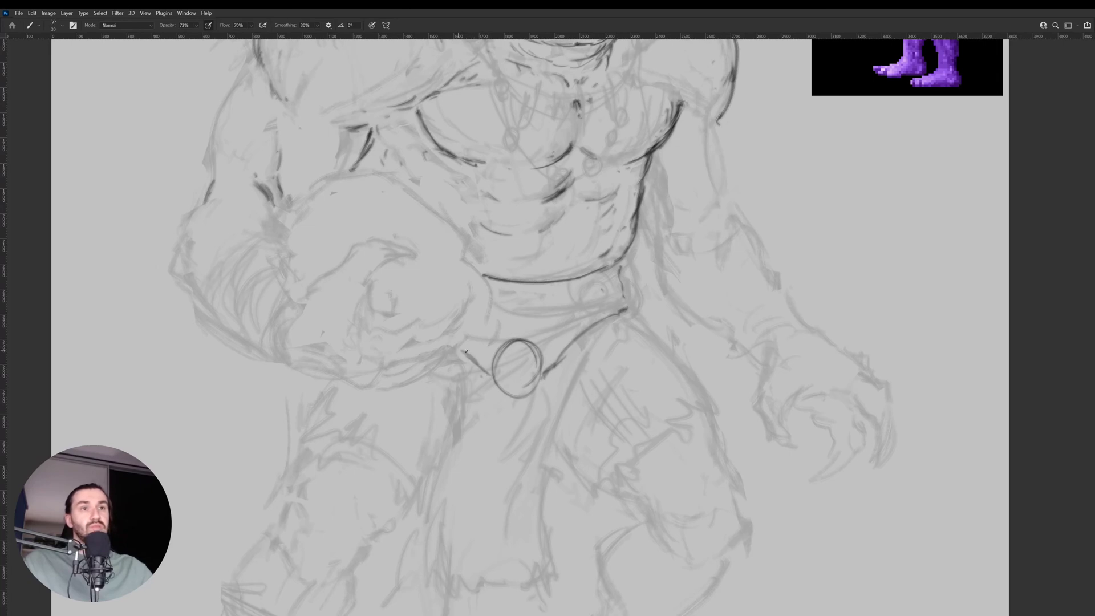
pyautogui.moveTo(650, 407); pyautogui.dragTo(576, 336)
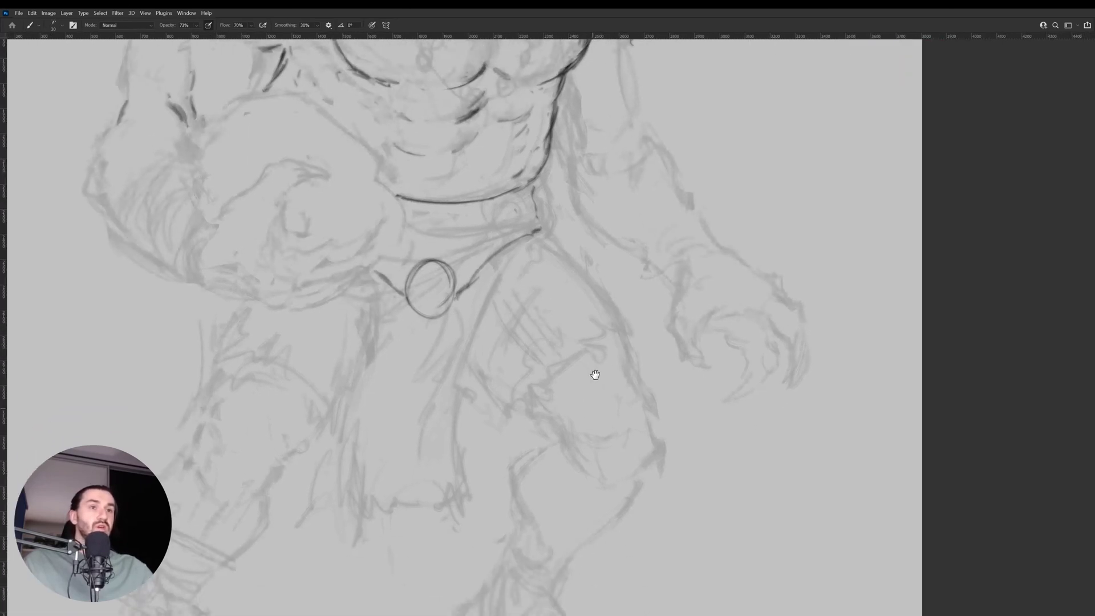
# Draw the far thigh's inner contour from below the buckle to the knee, and the loincloth's opposite edge running down from the buckle.
pyautogui.moveTo(594, 374); pyautogui.dragTo(601, 289)
pyautogui.moveTo(568, 347)
pyautogui.mouseDown()
pyautogui.moveTo(601, 422)
pyautogui.moveTo(508, 363)
pyautogui.mouseUp()
pyautogui.moveTo(484, 323)
pyautogui.mouseDown()
pyautogui.moveTo(516, 367)
pyautogui.moveTo(539, 382)
pyautogui.mouseUp()
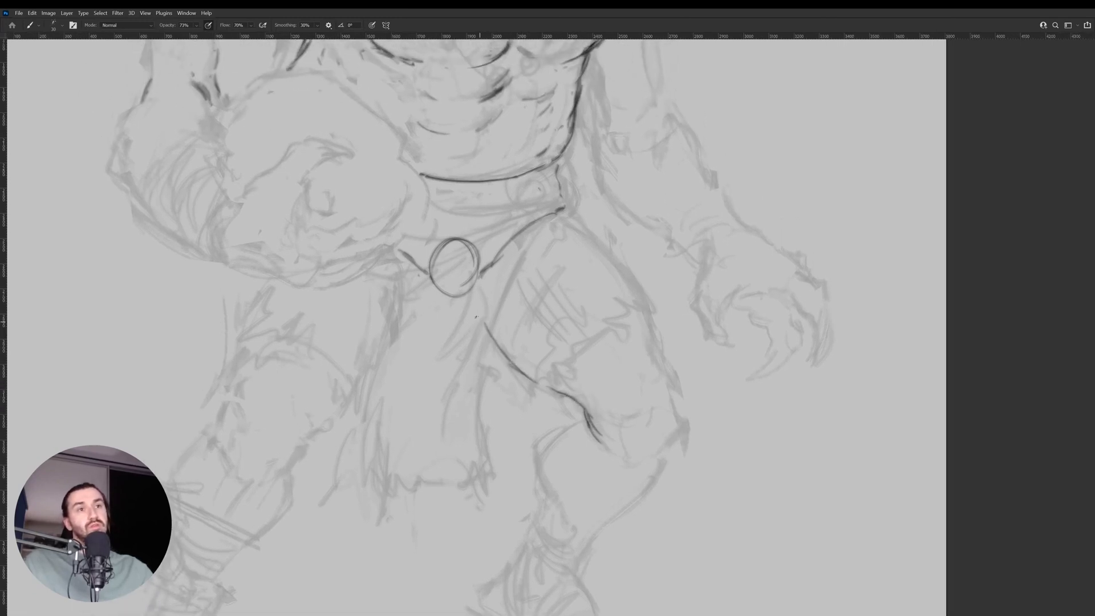
pyautogui.moveTo(467, 294); pyautogui.dragTo(474, 307)
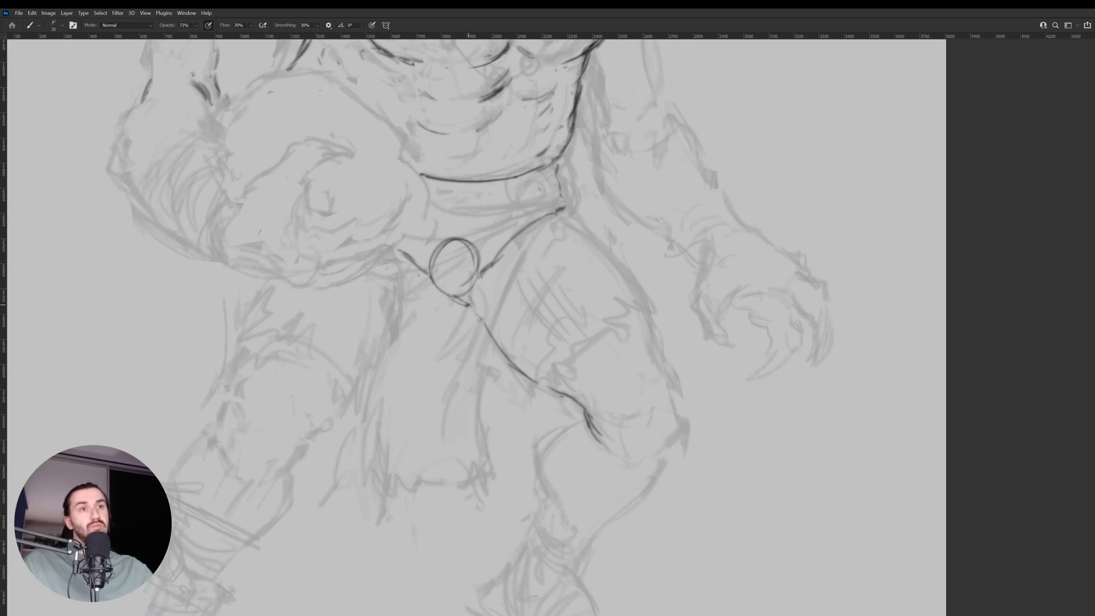
pyautogui.moveTo(381, 357); pyautogui.dragTo(419, 293)
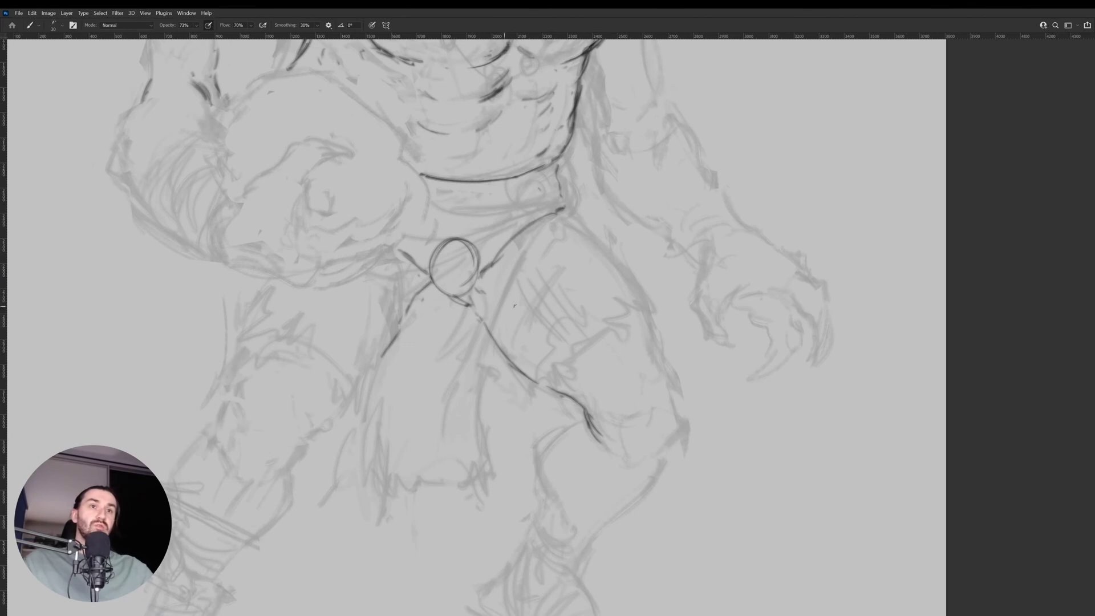
# Draw the far thigh's outer contour as a long curve from the hip to the knee.
pyautogui.press('space')
pyautogui.moveTo(636, 279); pyautogui.dragTo(589, 307)
pyautogui.press('r')
pyautogui.moveTo(648, 274); pyautogui.dragTo(666, 321)
pyautogui.moveTo(559, 231); pyautogui.dragTo(566, 204)
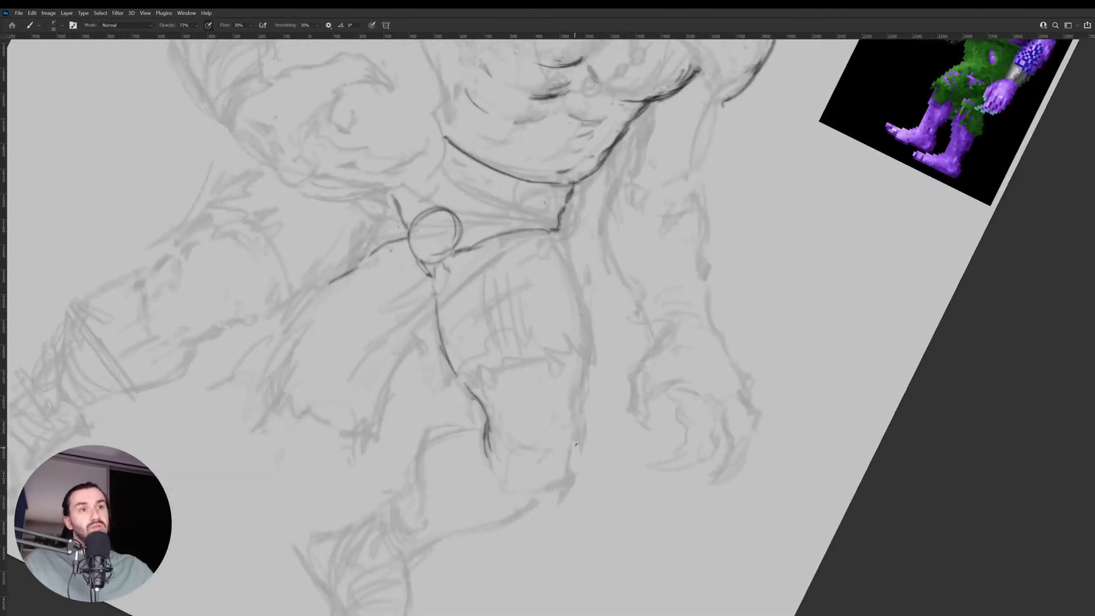
pyautogui.moveTo(582, 459)
pyautogui.mouseDown()
pyautogui.moveTo(579, 285)
pyautogui.moveTo(561, 239)
pyautogui.mouseUp()
pyautogui.moveTo(577, 291); pyautogui.dragTo(562, 244)
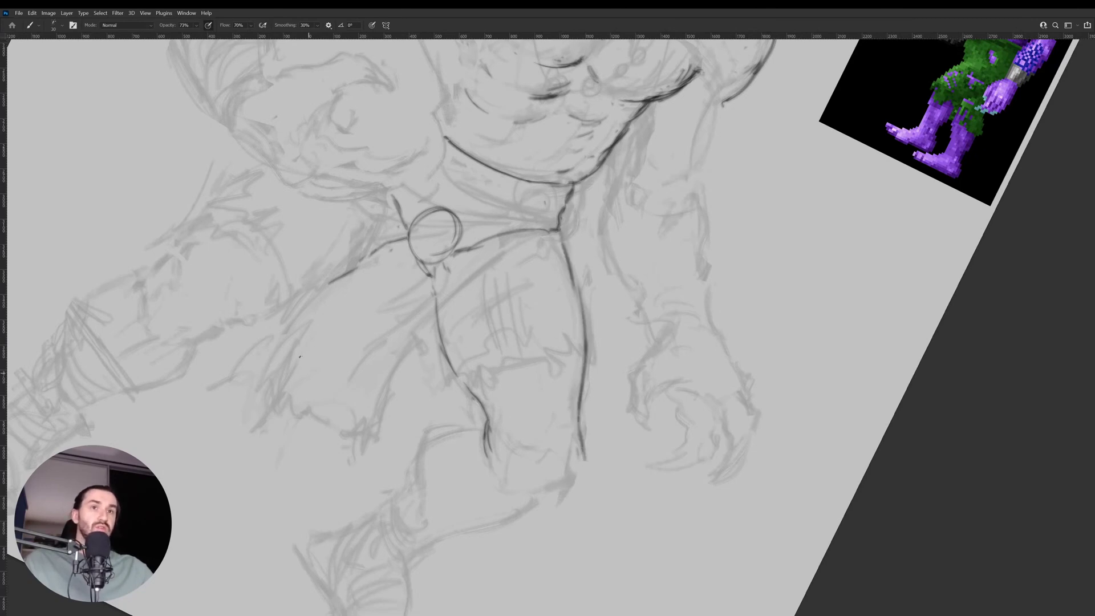
pyautogui.moveTo(302, 335)
pyautogui.mouseDown()
pyautogui.moveTo(268, 399)
pyautogui.moveTo(315, 466)
pyautogui.moveTo(425, 320)
pyautogui.mouseUp()
pyautogui.hotkey('ctrl', 'z')
# Outline the far upper arm below the deltoid on its outer and inner sides, and start the forearm's inner edge beside the waist.
pyautogui.press('r')
pyautogui.moveTo(684, 299); pyautogui.dragTo(661, 234)
pyautogui.press('space')
pyautogui.moveTo(607, 195); pyautogui.dragTo(611, 308)
pyautogui.scroll(5, 610, 309)
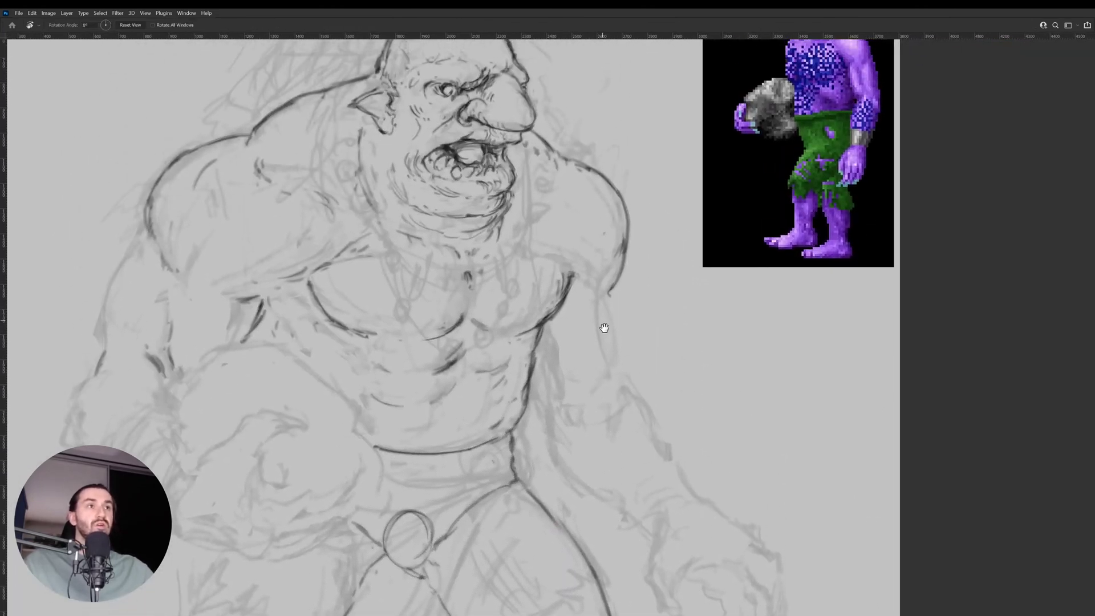
pyautogui.press('b')
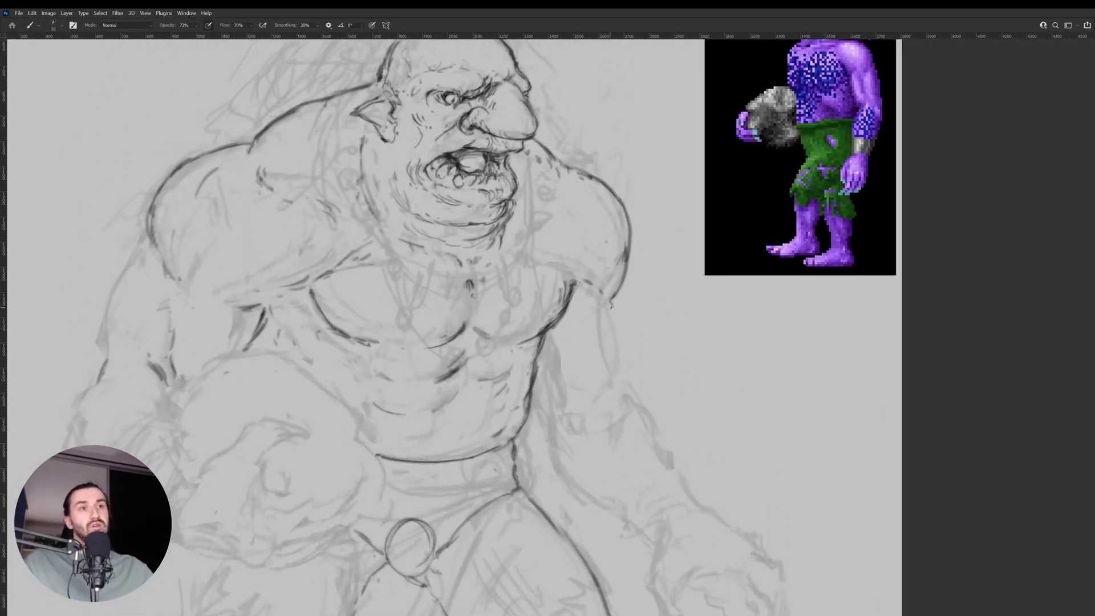
pyautogui.moveTo(611, 298); pyautogui.dragTo(616, 349)
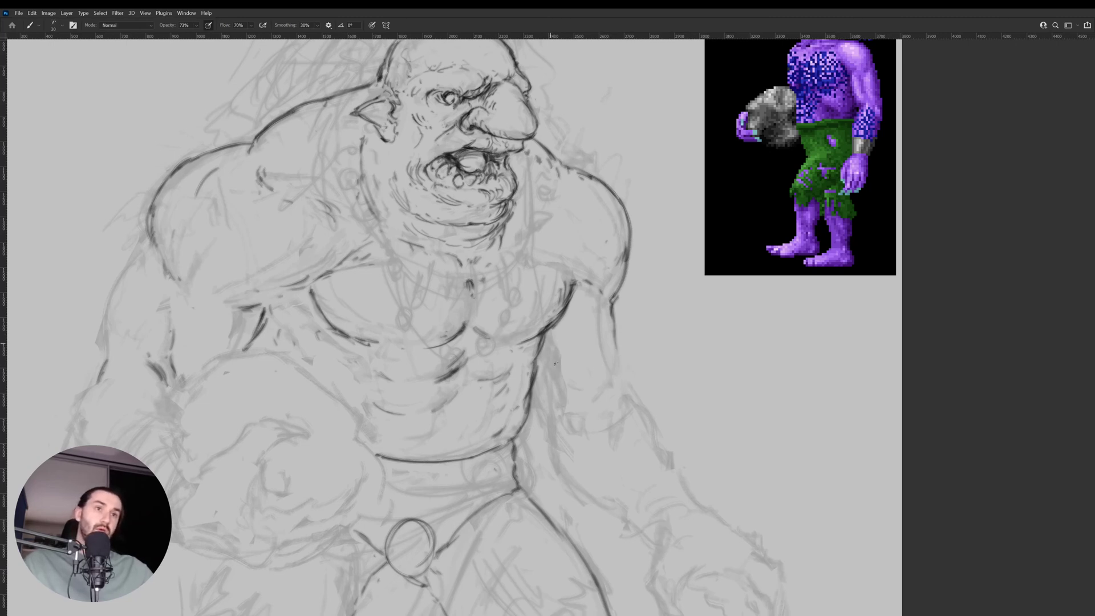
pyautogui.moveTo(551, 341); pyautogui.dragTo(567, 389)
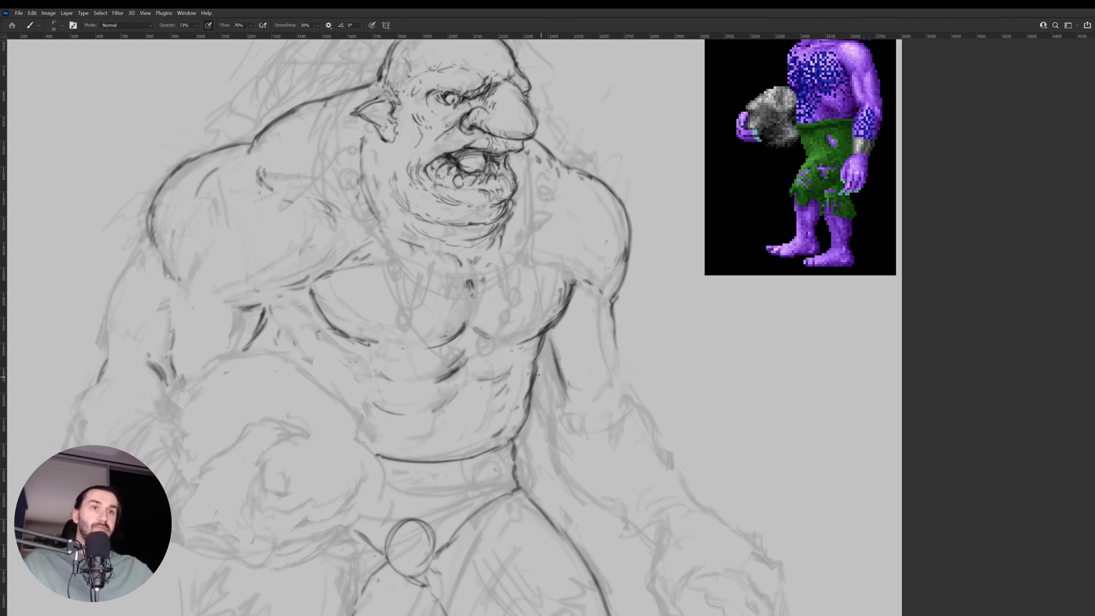
pyautogui.moveTo(549, 428)
pyautogui.mouseDown()
pyautogui.moveTo(556, 456)
pyautogui.moveTo(580, 468)
pyautogui.mouseUp()
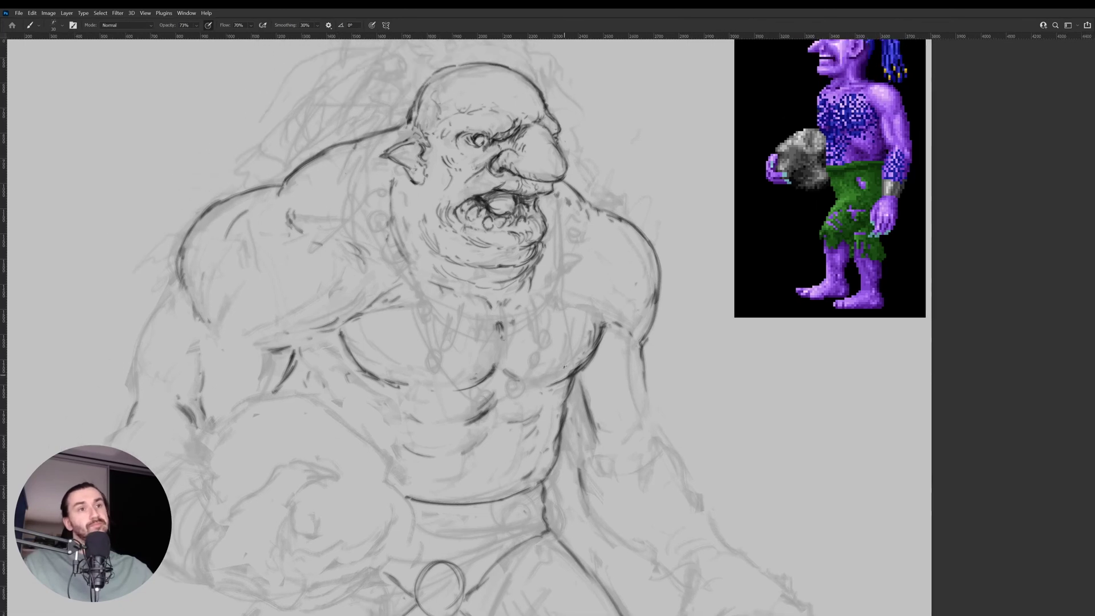
# Reinforce the far pectoral's outer edge and add short shading strokes to the neck beneath the chin.
pyautogui.moveTo(565, 375); pyautogui.dragTo(597, 327)
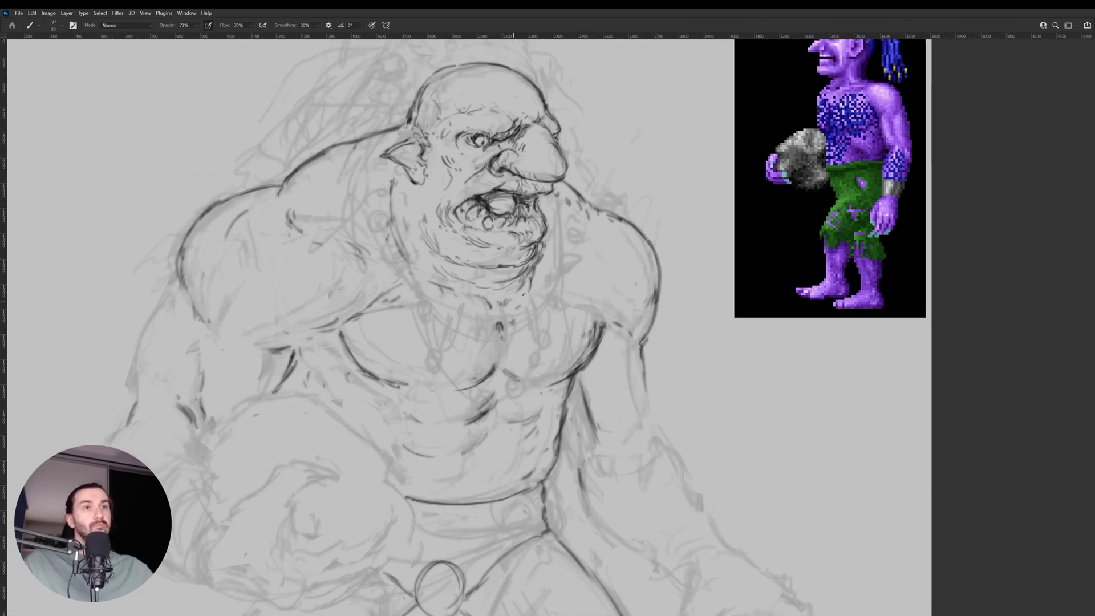
pyautogui.moveTo(534, 266); pyautogui.dragTo(520, 293)
pyautogui.moveTo(486, 303); pyautogui.dragTo(491, 310)
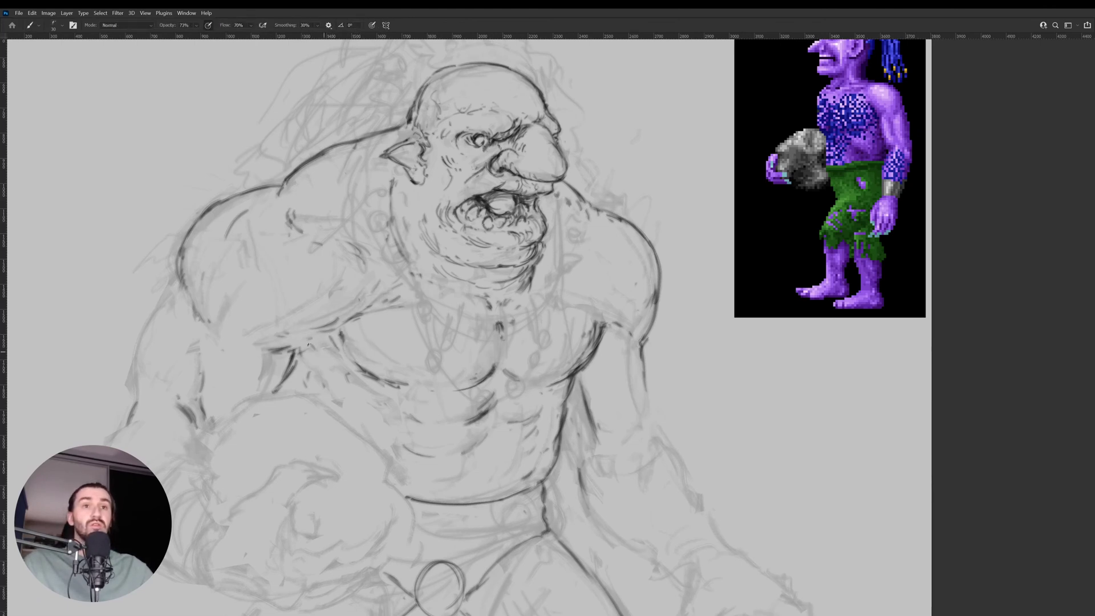
# Rework the near armpit and the near pectoral's outer edge, alternating short brush strokes with erasing.
pyautogui.press('e')
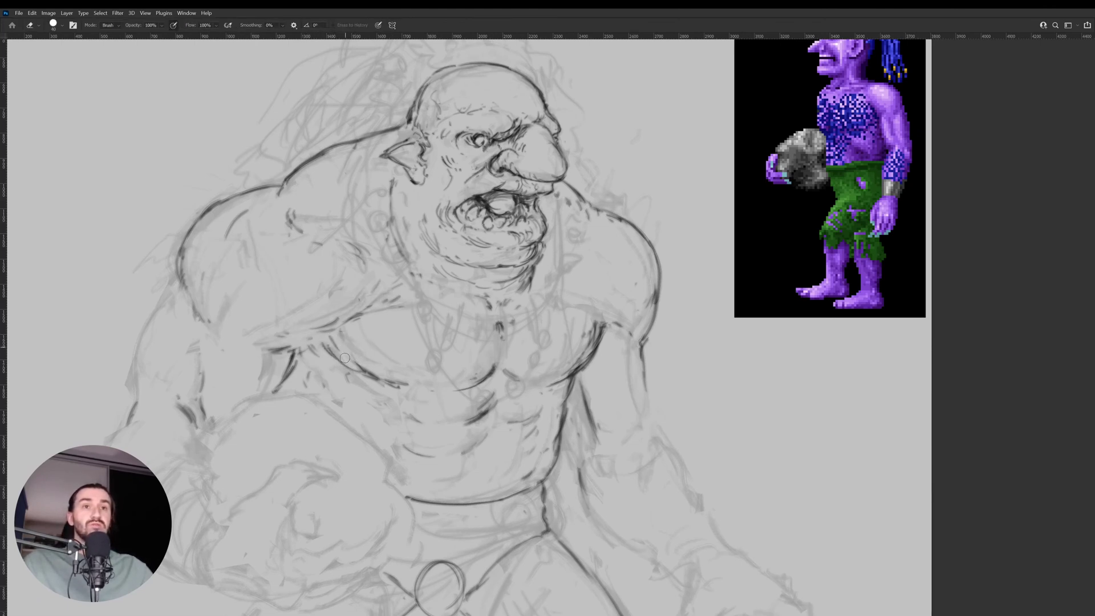
pyautogui.press('b')
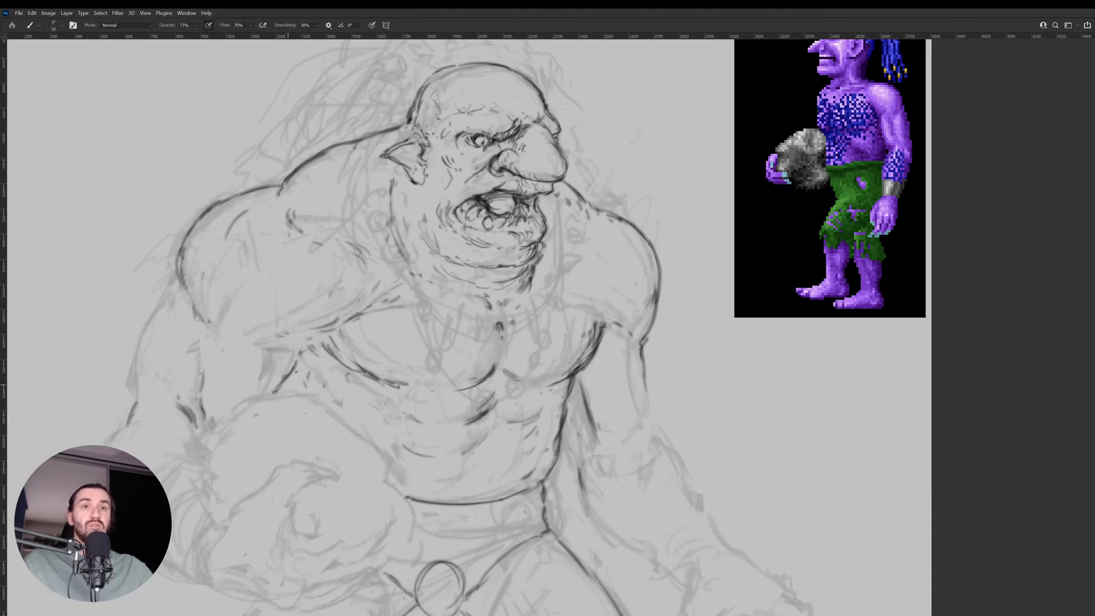
pyautogui.moveTo(304, 350); pyautogui.dragTo(287, 388)
pyautogui.moveTo(321, 333)
pyautogui.mouseDown()
pyautogui.moveTo(354, 341)
pyautogui.moveTo(309, 342)
pyautogui.moveTo(344, 340)
pyautogui.moveTo(329, 350)
pyautogui.moveTo(353, 362)
pyautogui.moveTo(328, 350)
pyautogui.moveTo(353, 378)
pyautogui.mouseUp()
pyautogui.press('e')
pyautogui.press('b')
pyautogui.press('e')
pyautogui.press('b')
pyautogui.moveTo(339, 351)
pyautogui.mouseDown()
pyautogui.moveTo(363, 380)
pyautogui.moveTo(387, 381)
pyautogui.moveTo(372, 381)
pyautogui.mouseUp()
pyautogui.press('e')
pyautogui.press('b')
pyautogui.press('e')
pyautogui.press('b')
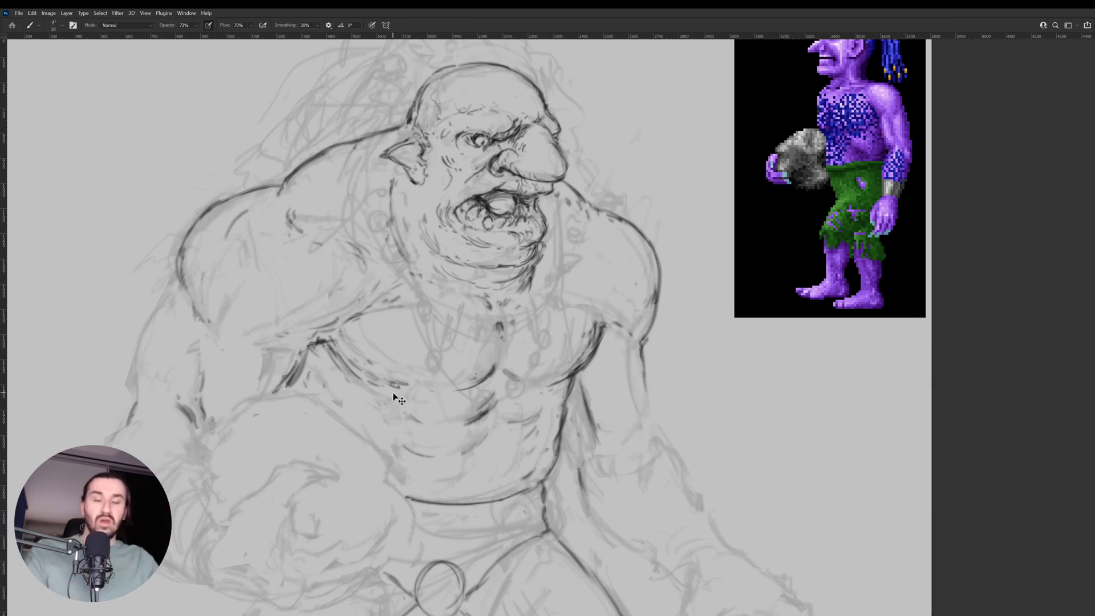
# Flip the view horizontally and darken the near armpit with strokes fanning along the pectoral and down toward the arm.
pyautogui.hotkey('ctrl', 'shift', 'h')
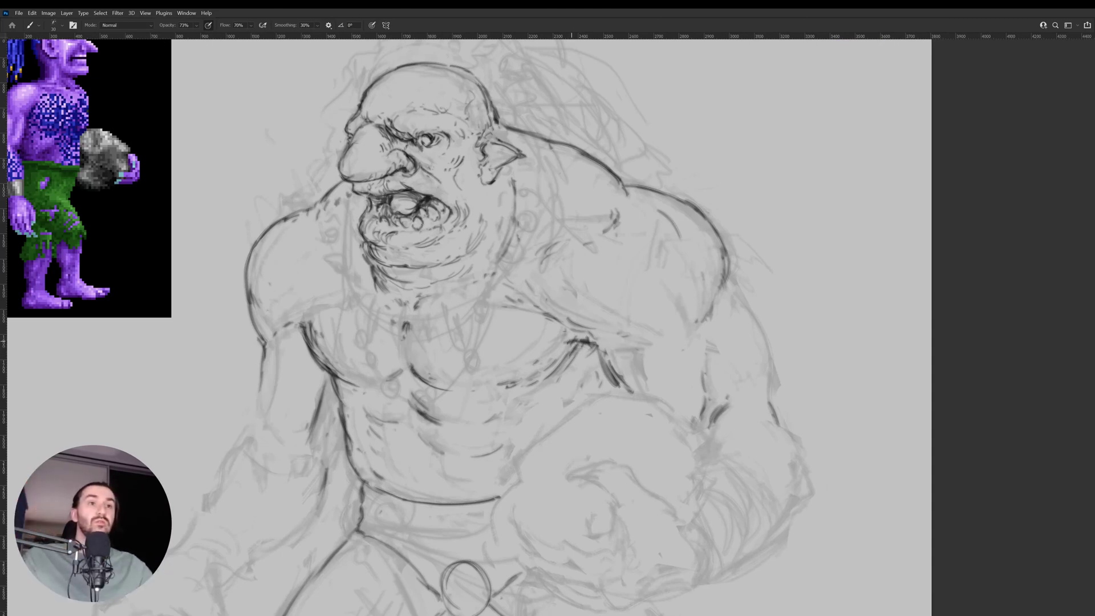
pyautogui.moveTo(571, 341)
pyautogui.mouseDown()
pyautogui.moveTo(548, 345)
pyautogui.moveTo(572, 364)
pyautogui.mouseUp()
pyautogui.moveTo(589, 345)
pyautogui.mouseDown()
pyautogui.moveTo(577, 368)
pyautogui.moveTo(594, 364)
pyautogui.moveTo(523, 377)
pyautogui.mouseUp()
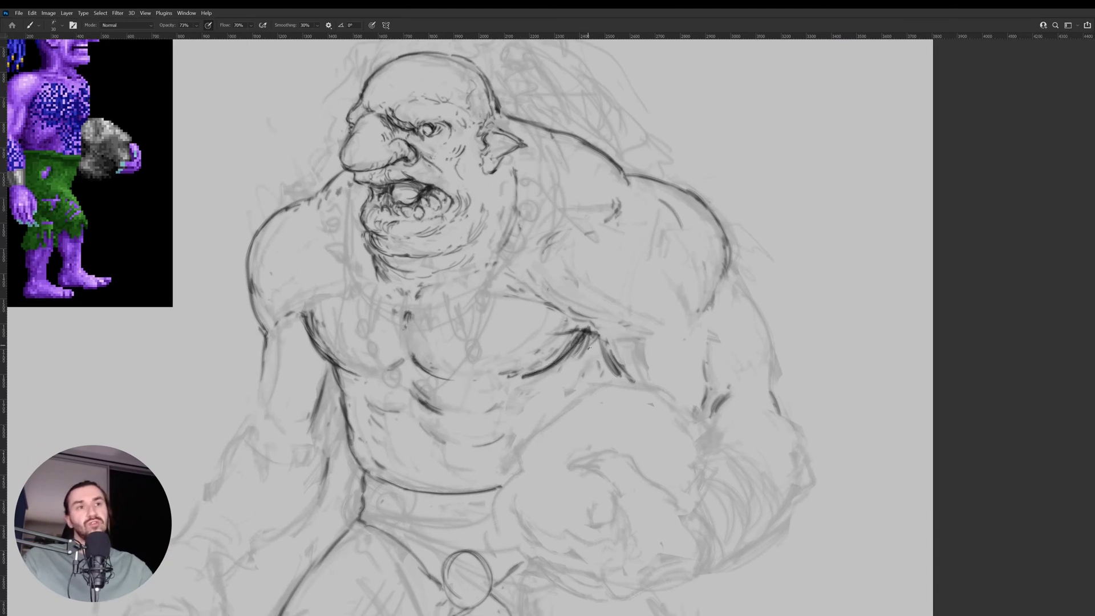
pyautogui.moveTo(591, 348)
pyautogui.mouseDown()
pyautogui.moveTo(579, 369)
pyautogui.moveTo(621, 371)
pyautogui.mouseUp()
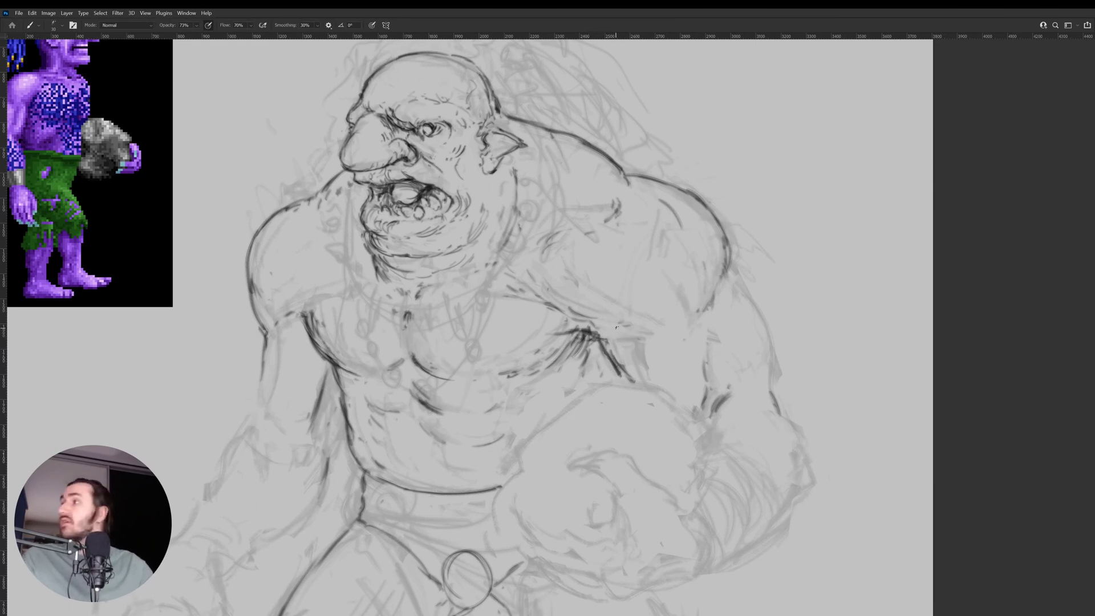
# Darken the lower tip of the near deltoid and touch up the far side of the chest with the brush and eraser.
pyautogui.scroll(2, 617, 327)
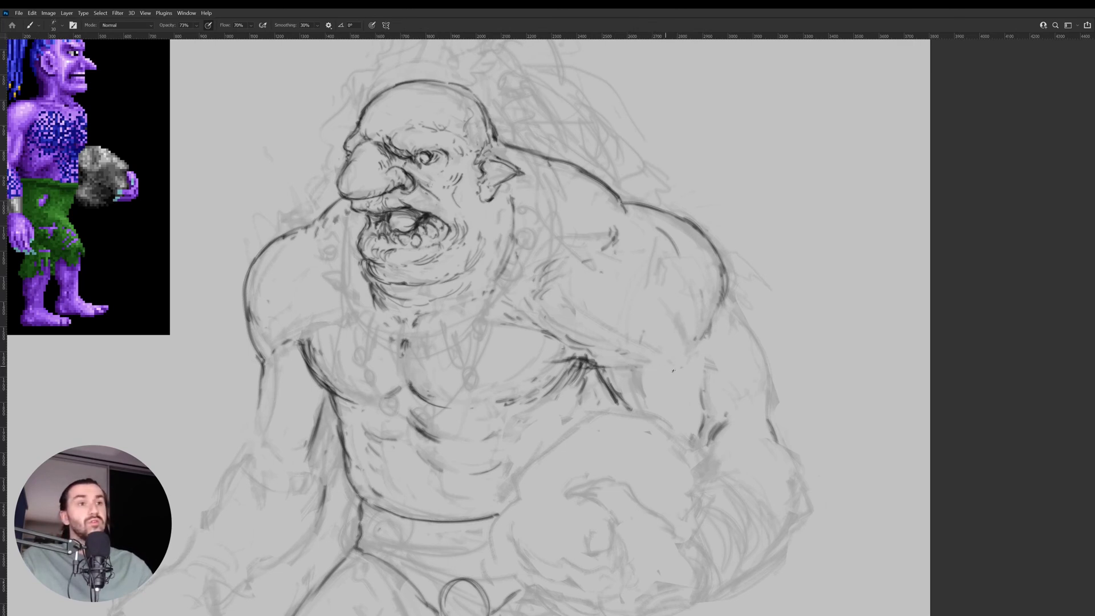
pyautogui.moveTo(683, 361)
pyautogui.mouseDown()
pyautogui.moveTo(682, 322)
pyautogui.moveTo(684, 352)
pyautogui.mouseUp()
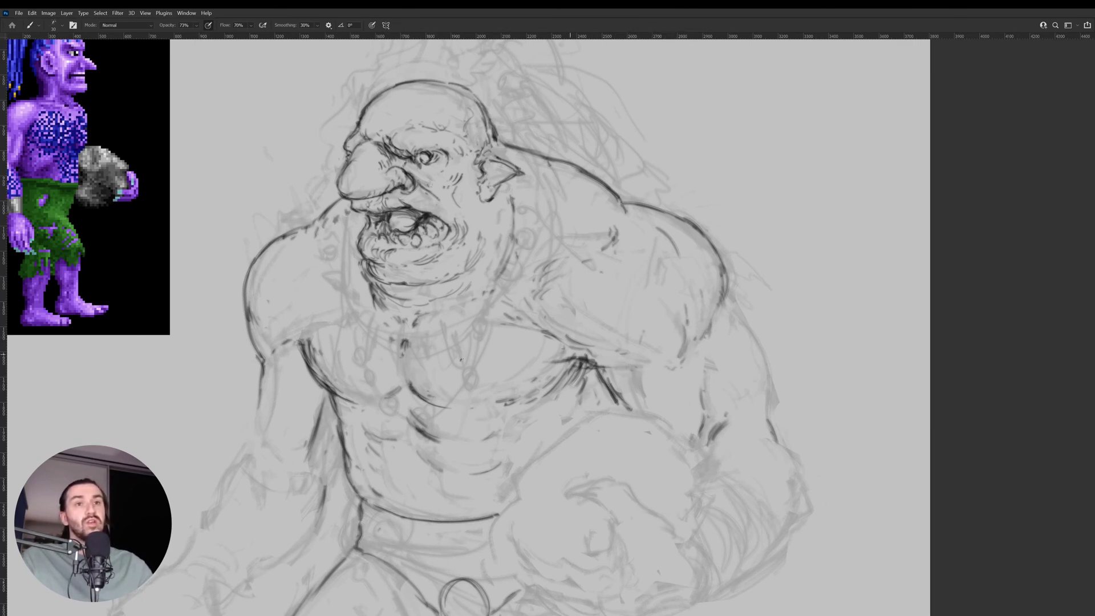
pyautogui.moveTo(332, 357)
pyautogui.mouseDown()
pyautogui.moveTo(453, 300)
pyautogui.moveTo(396, 295)
pyautogui.moveTo(382, 317)
pyautogui.moveTo(379, 369)
pyautogui.mouseUp()
pyautogui.press('e')
pyautogui.press('b')
# Draw the far hand's thumb from the wrist to its curved claw, with small knobby marks along the knuckle.
pyautogui.moveTo(384, 455); pyautogui.dragTo(435, 306)
pyautogui.moveTo(366, 383)
pyautogui.mouseDown()
pyautogui.moveTo(387, 371)
pyautogui.moveTo(407, 378)
pyautogui.moveTo(426, 425)
pyautogui.mouseUp()
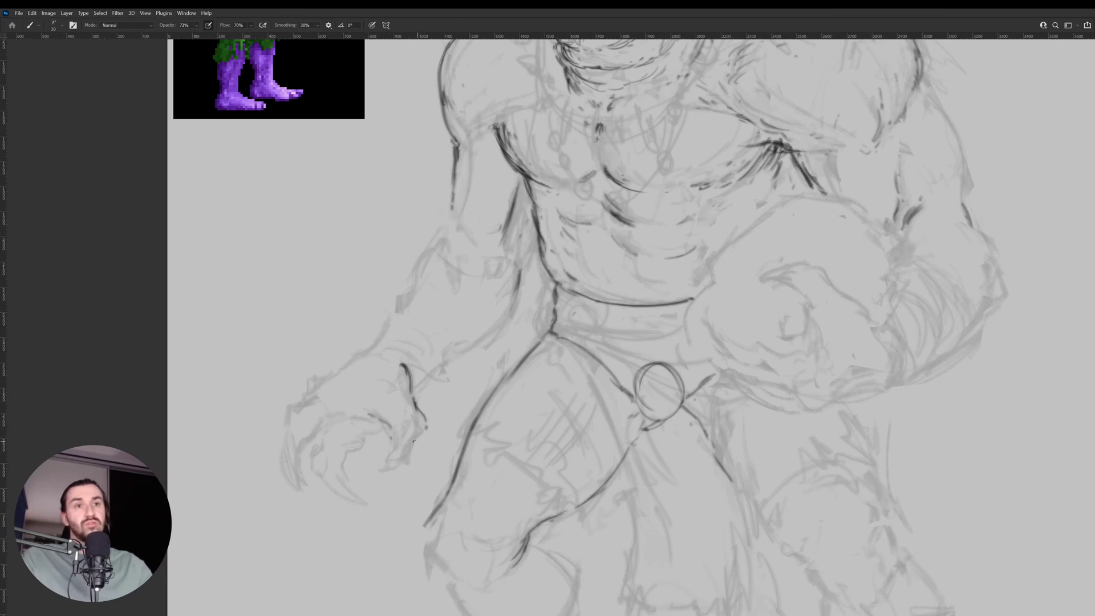
pyautogui.moveTo(420, 435)
pyautogui.mouseDown()
pyautogui.moveTo(407, 464)
pyautogui.moveTo(390, 443)
pyautogui.moveTo(378, 475)
pyautogui.moveTo(363, 474)
pyautogui.moveTo(392, 476)
pyautogui.moveTo(425, 432)
pyautogui.mouseUp()
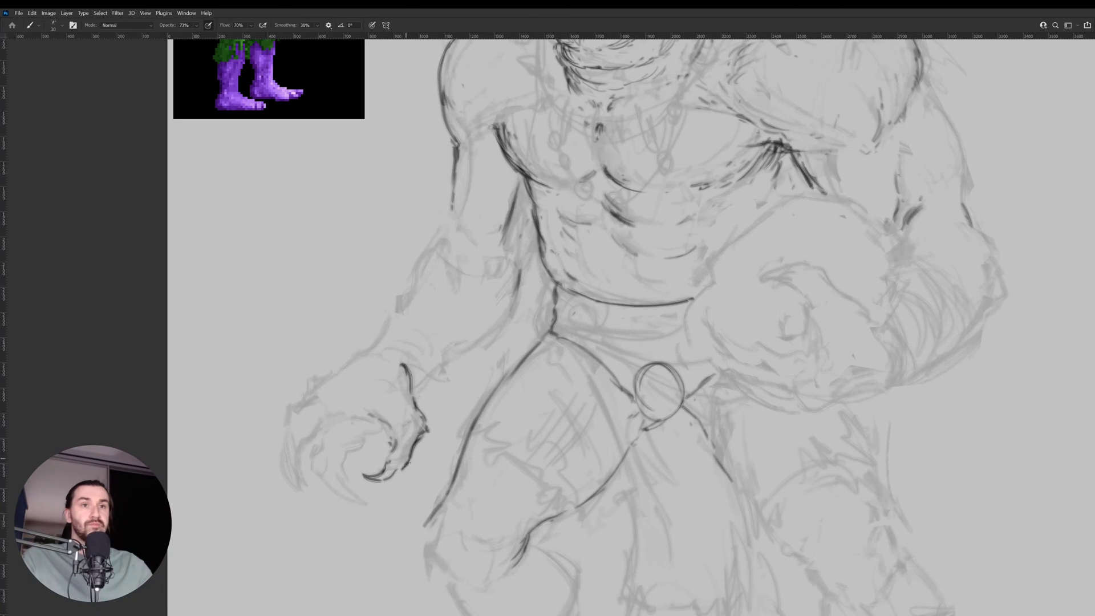
pyautogui.moveTo(401, 468)
pyautogui.mouseDown()
pyautogui.moveTo(420, 451)
pyautogui.moveTo(409, 445)
pyautogui.moveTo(418, 425)
pyautogui.mouseUp()
pyautogui.moveTo(417, 423); pyautogui.dragTo(426, 429)
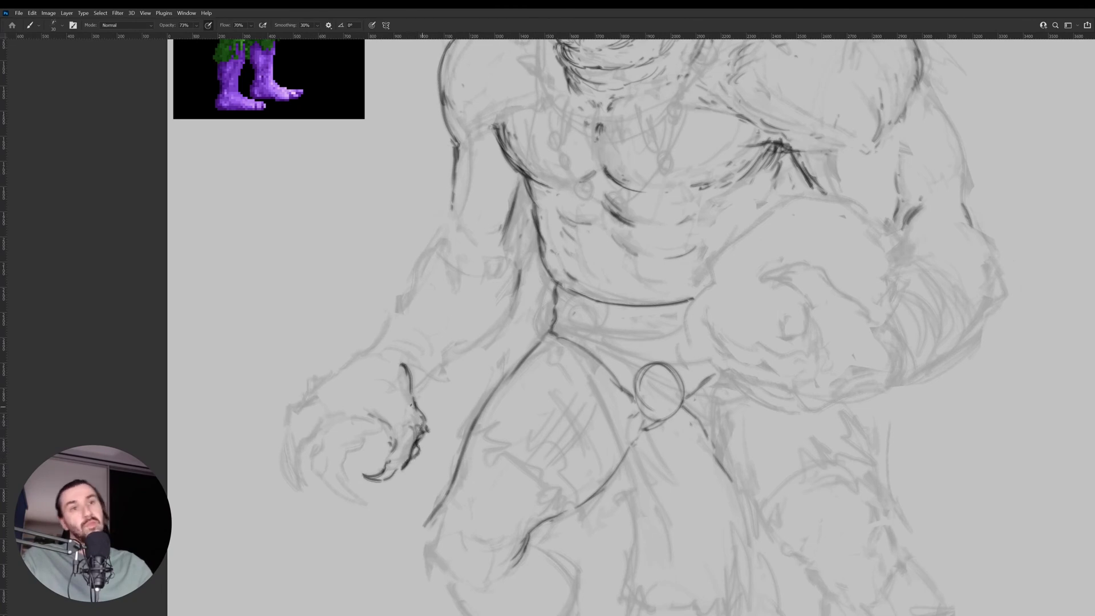
# Mark the far elbow's creases and draw the far forearm's outer and inner contours down from the elbow.
pyautogui.moveTo(416, 385); pyautogui.dragTo(415, 352)
pyautogui.scroll(3, 415, 352)
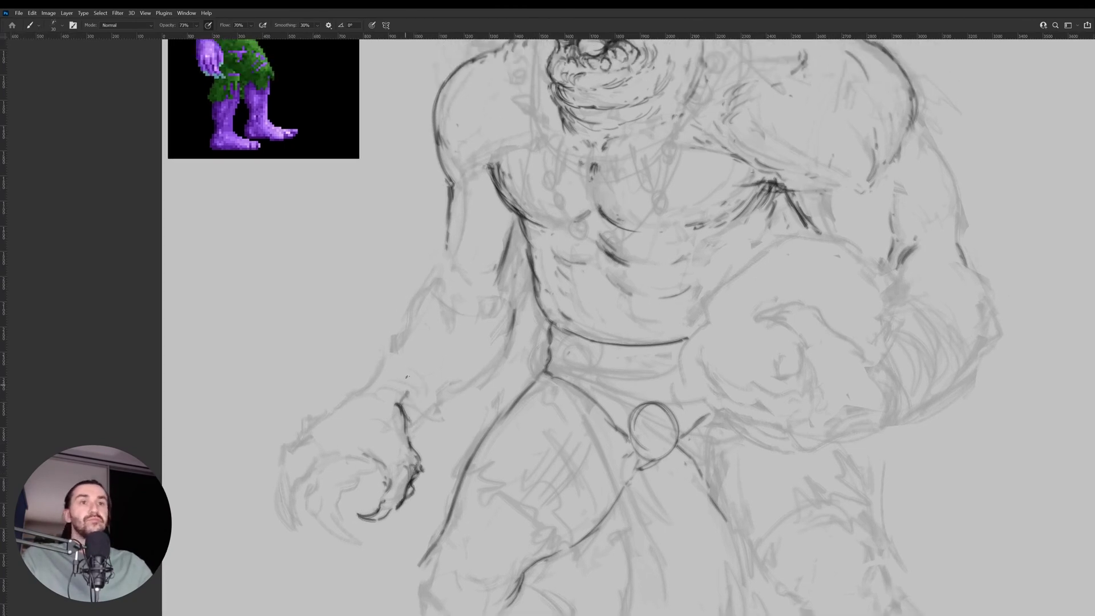
pyautogui.scroll(3, 442, 335)
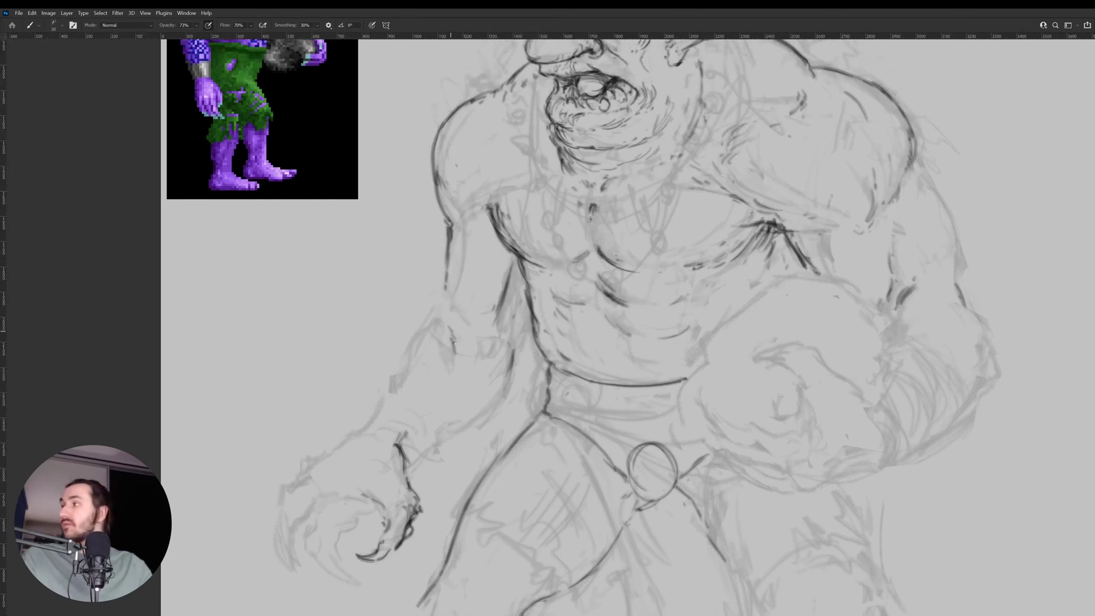
pyautogui.scroll(3, 451, 336)
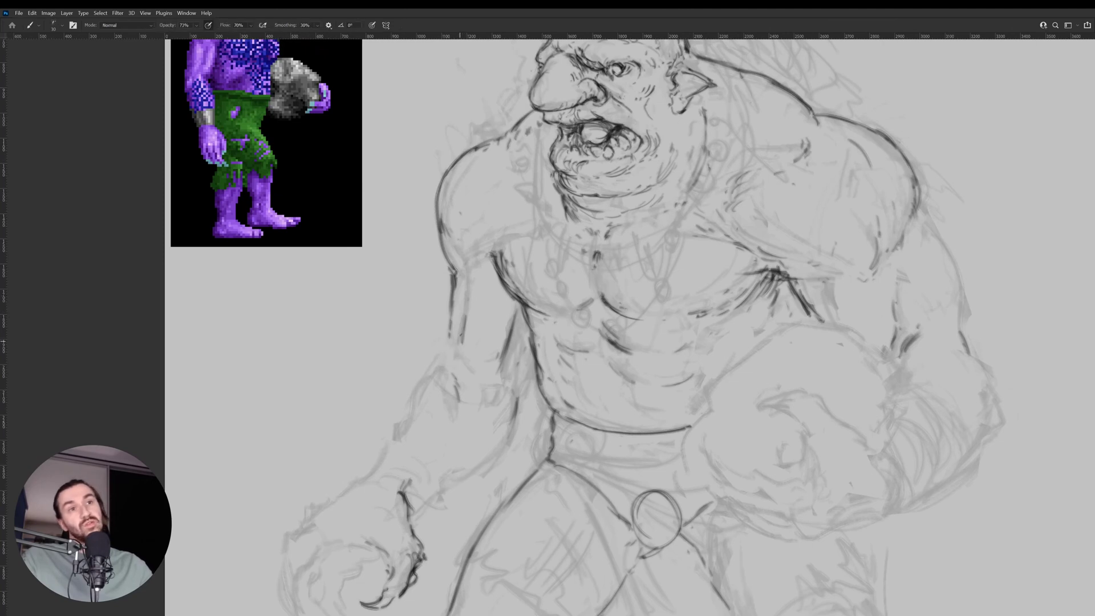
pyautogui.moveTo(456, 357); pyautogui.dragTo(477, 389)
pyautogui.moveTo(411, 392); pyautogui.dragTo(451, 330)
pyautogui.moveTo(517, 400); pyautogui.dragTo(542, 293)
pyautogui.press('r')
pyautogui.press('b')
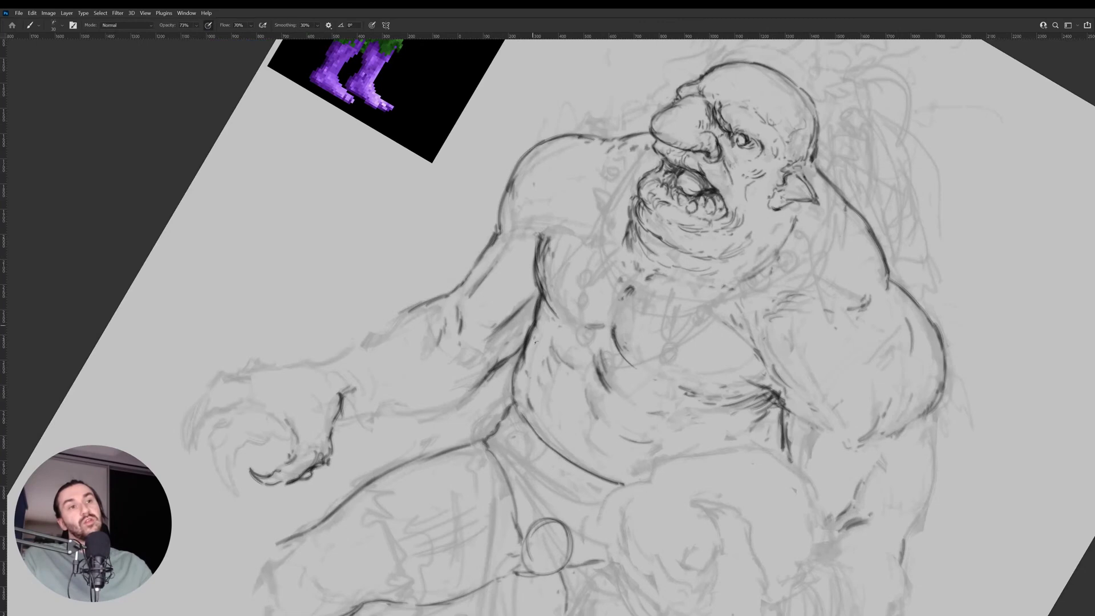
# Outline the near forearm where it overlaps the torso, from beside the waist up and along its upper edge.
pyautogui.press('r')
pyautogui.moveTo(734, 318); pyautogui.dragTo(709, 236)
pyautogui.press('b')
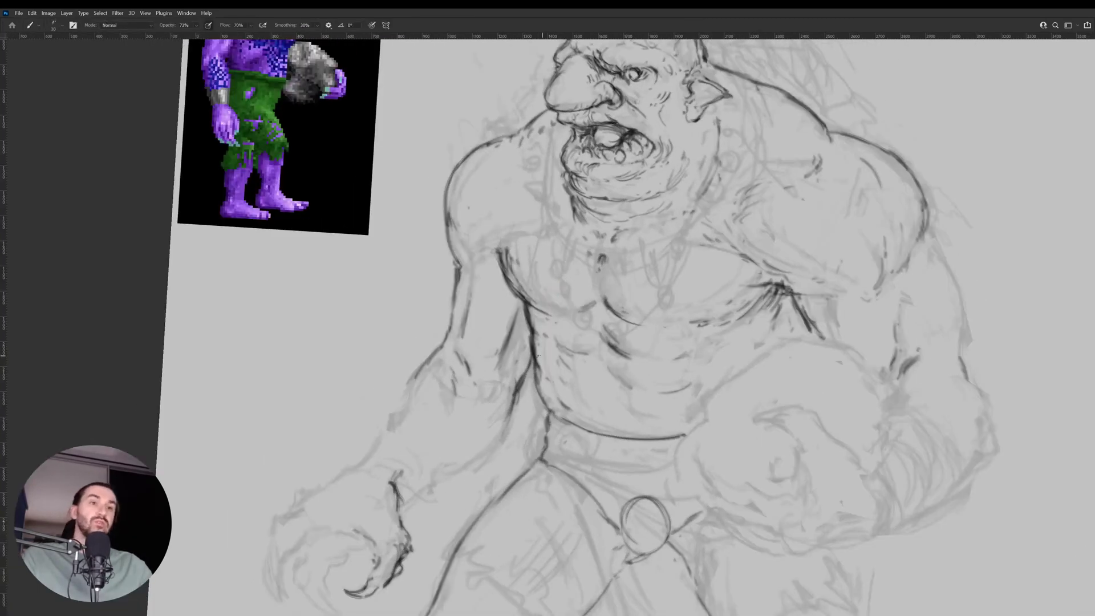
pyautogui.moveTo(538, 354)
pyautogui.mouseDown()
pyautogui.moveTo(547, 378)
pyautogui.moveTo(537, 382)
pyautogui.mouseUp()
pyautogui.moveTo(547, 404); pyautogui.dragTo(540, 377)
pyautogui.press('space')
pyautogui.moveTo(723, 402)
pyautogui.mouseDown()
pyautogui.moveTo(613, 388)
pyautogui.moveTo(531, 352)
pyautogui.moveTo(626, 293)
pyautogui.mouseUp()
pyautogui.press('r')
pyautogui.moveTo(721, 297); pyautogui.dragTo(701, 242)
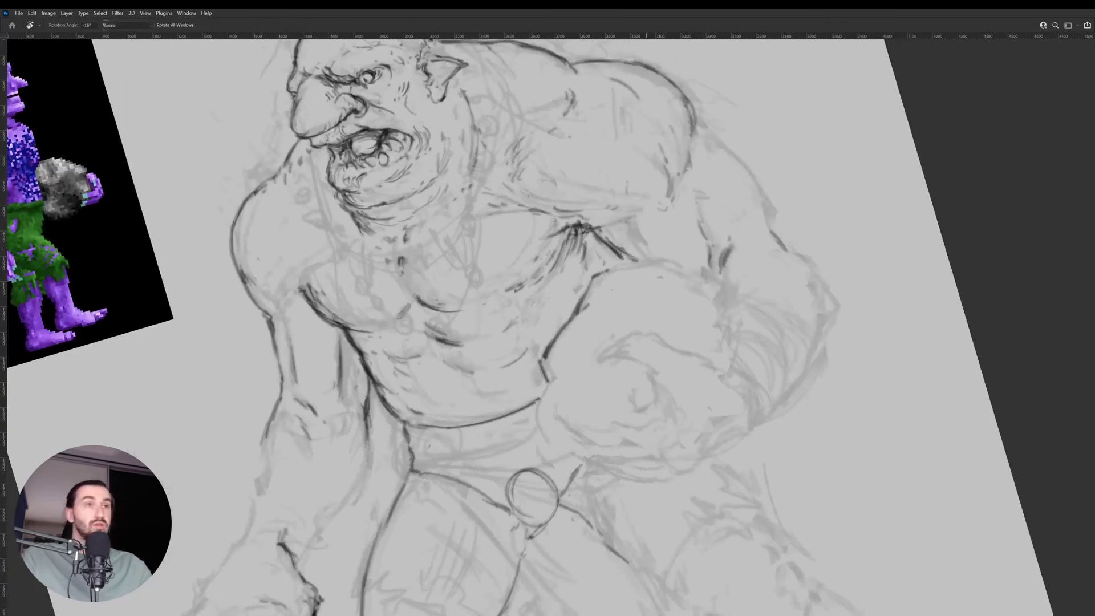
pyautogui.moveTo(594, 277)
pyautogui.mouseDown()
pyautogui.moveTo(625, 267)
pyautogui.moveTo(670, 272)
pyautogui.mouseUp()
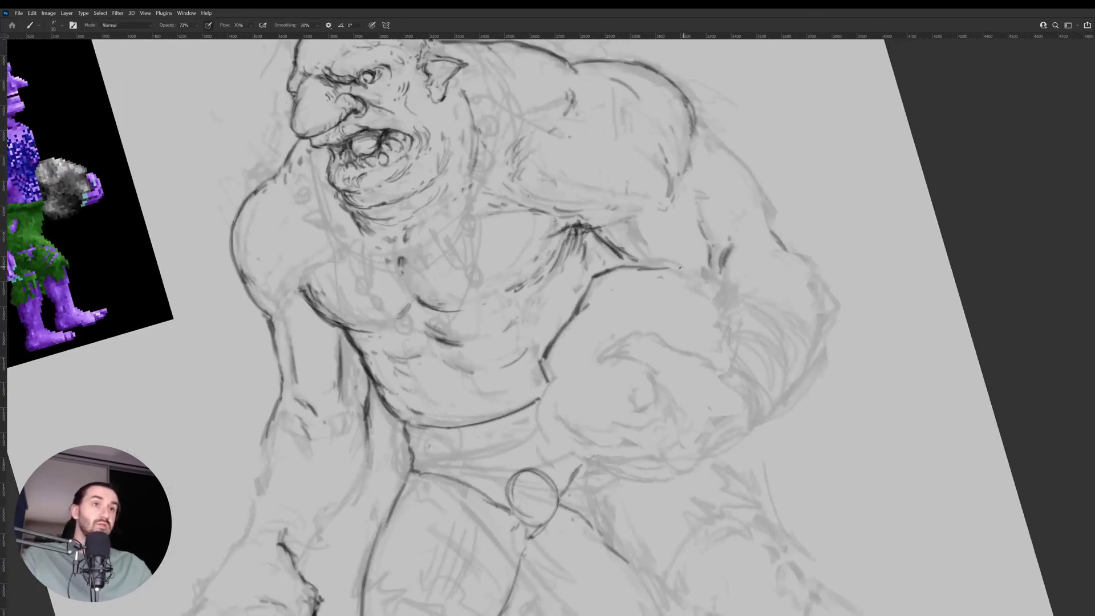
# Extend the near forearm's outline around its curve and down toward the elbow crease.
pyautogui.press('r')
pyautogui.moveTo(757, 268); pyautogui.dragTo(713, 412)
pyautogui.moveTo(678, 357); pyautogui.dragTo(693, 402)
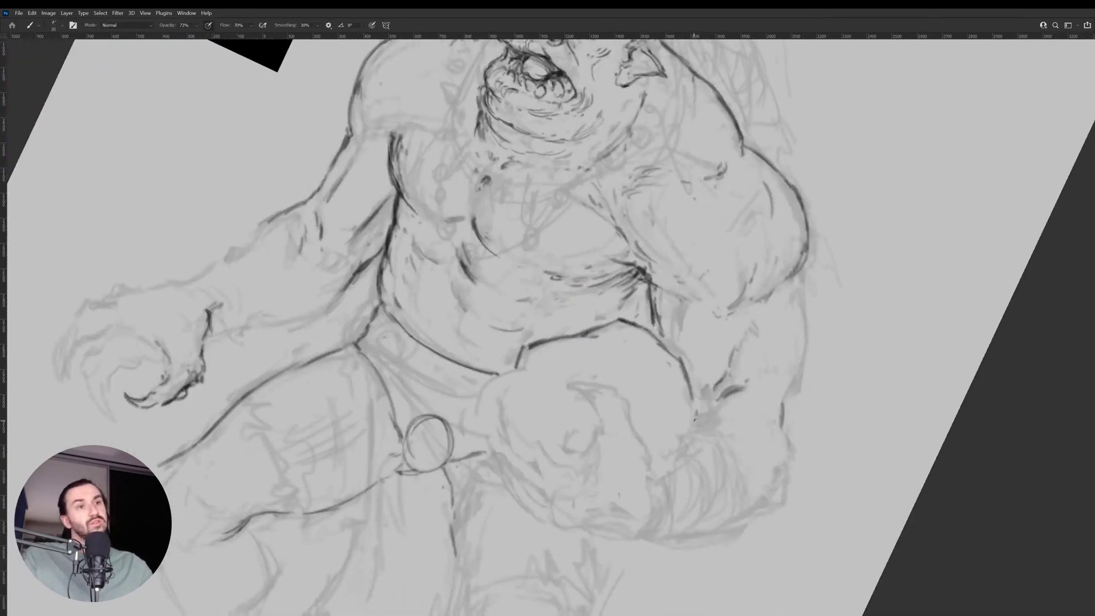
# Extend the dark outline of the rounded form beneath the near arm down its inner edge and clean up the near elbow crease.
pyautogui.moveTo(649, 478); pyautogui.dragTo(691, 420)
pyautogui.press('r')
pyautogui.moveTo(694, 418); pyautogui.dragTo(719, 321)
pyautogui.press('e')
pyautogui.moveTo(723, 397)
pyautogui.mouseDown()
pyautogui.moveTo(726, 374)
pyautogui.moveTo(713, 390)
pyautogui.moveTo(719, 340)
pyautogui.mouseUp()
pyautogui.press('b')
pyautogui.press('r')
pyautogui.moveTo(777, 281)
pyautogui.mouseDown()
pyautogui.moveTo(782, 321)
pyautogui.moveTo(722, 393)
pyautogui.mouseUp()
pyautogui.moveTo(511, 329); pyautogui.dragTo(557, 356)
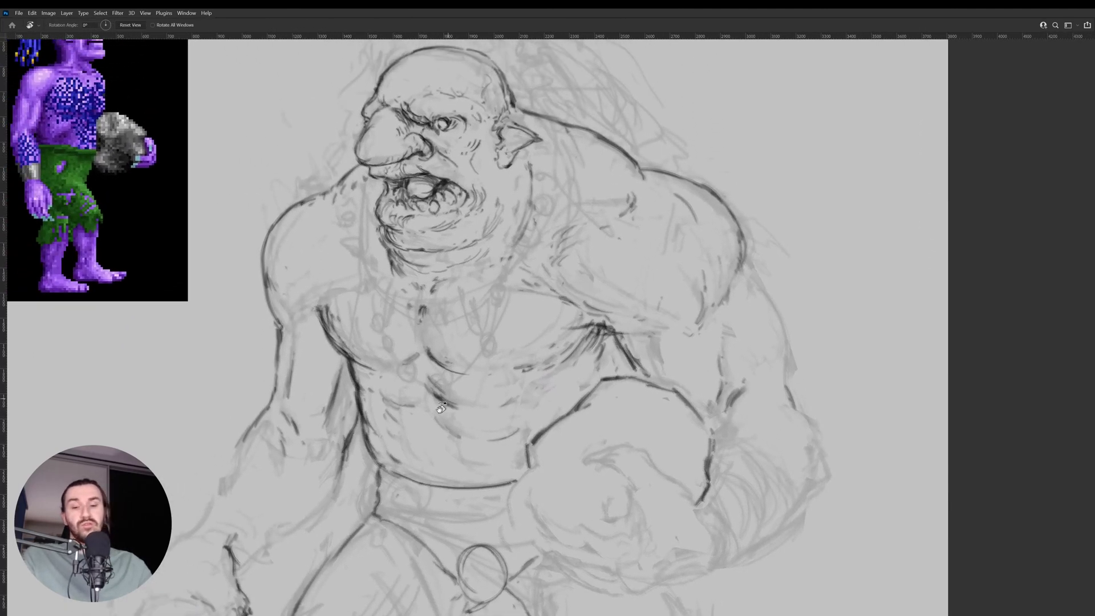
# Select the torso's far-side contour between chest and waist and warp it slightly to refine its curve.
pyautogui.press('l')
pyautogui.moveTo(393, 457)
pyautogui.mouseDown()
pyautogui.moveTo(361, 444)
pyautogui.moveTo(345, 368)
pyautogui.moveTo(391, 435)
pyautogui.moveTo(393, 460)
pyautogui.mouseUp()
pyautogui.hotkey('ctrl', 't')
pyautogui.moveTo(350, 421)
pyautogui.mouseDown()
pyautogui.moveTo(339, 419)
pyautogui.moveTo(348, 419)
pyautogui.mouseUp()
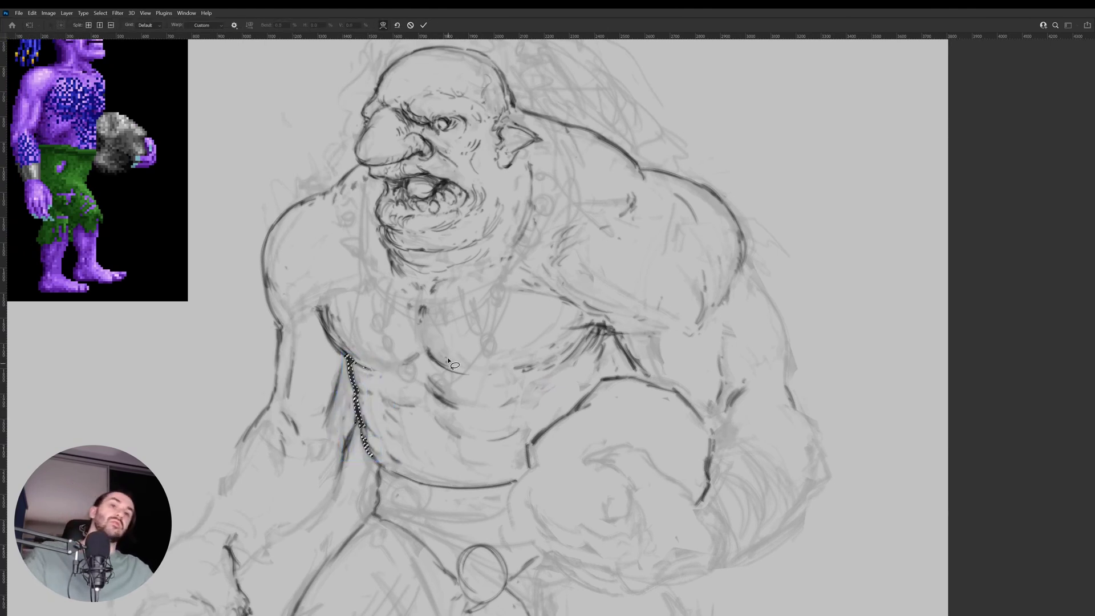
pyautogui.press('Return')
# Darken the chest and rib marks, and draw the near hand's outer edge curving down beside the belt.
pyautogui.press('b')
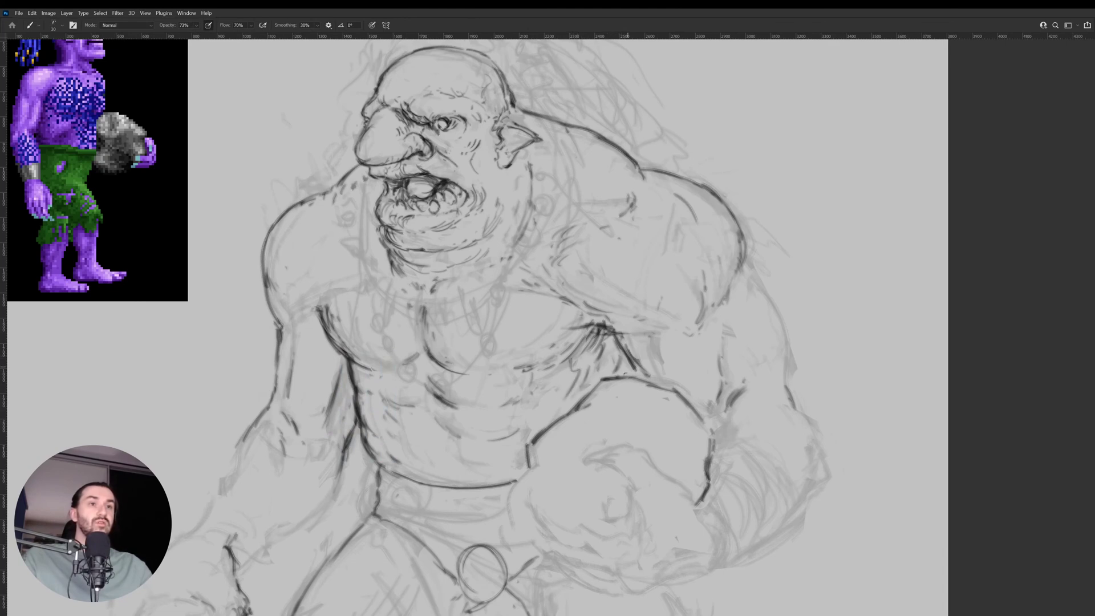
pyautogui.moveTo(514, 502); pyautogui.dragTo(539, 538)
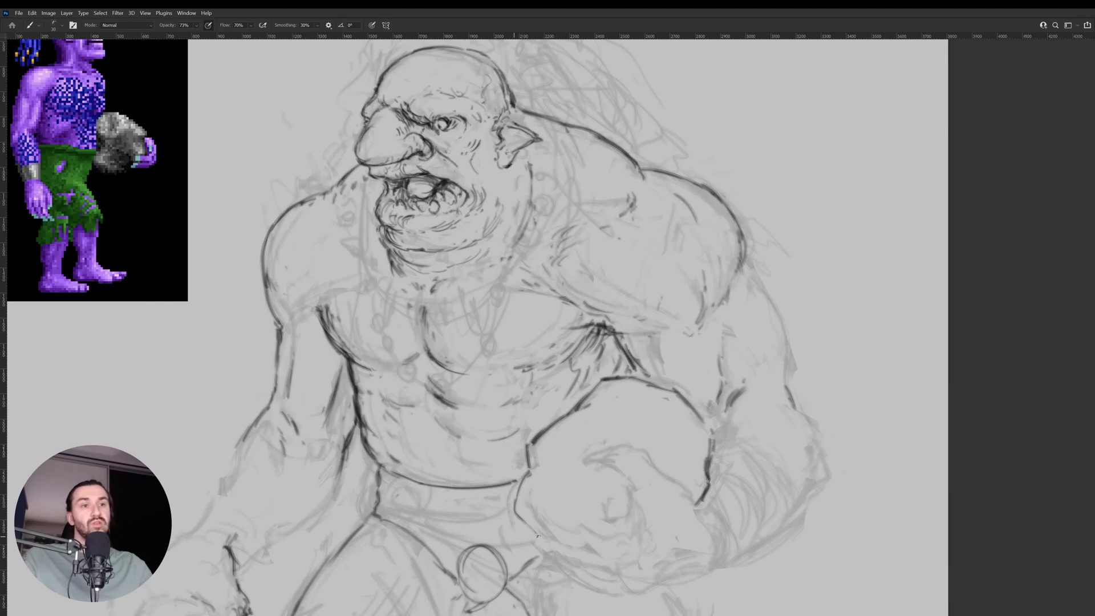
# Clean up the far shoulder's edge and add short muscle marks across the shoulder and armpit.
pyautogui.moveTo(408, 416); pyautogui.dragTo(486, 522)
pyautogui.press('e')
pyautogui.moveTo(345, 373); pyautogui.dragTo(351, 416)
pyautogui.press('b')
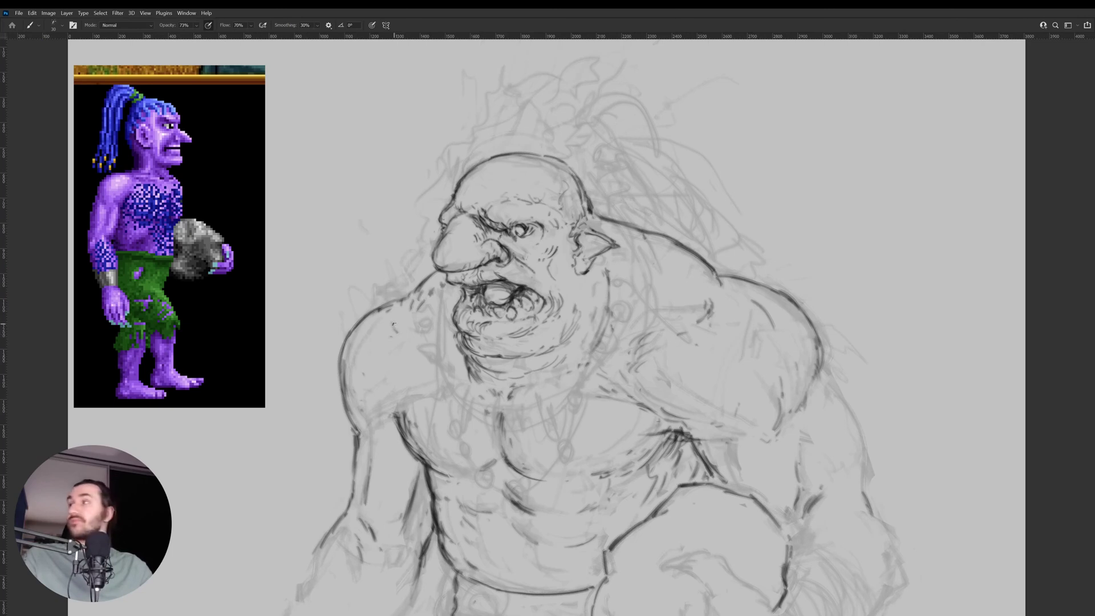
pyautogui.moveTo(398, 342)
pyautogui.mouseDown()
pyautogui.moveTo(412, 358)
pyautogui.moveTo(438, 354)
pyautogui.mouseUp()
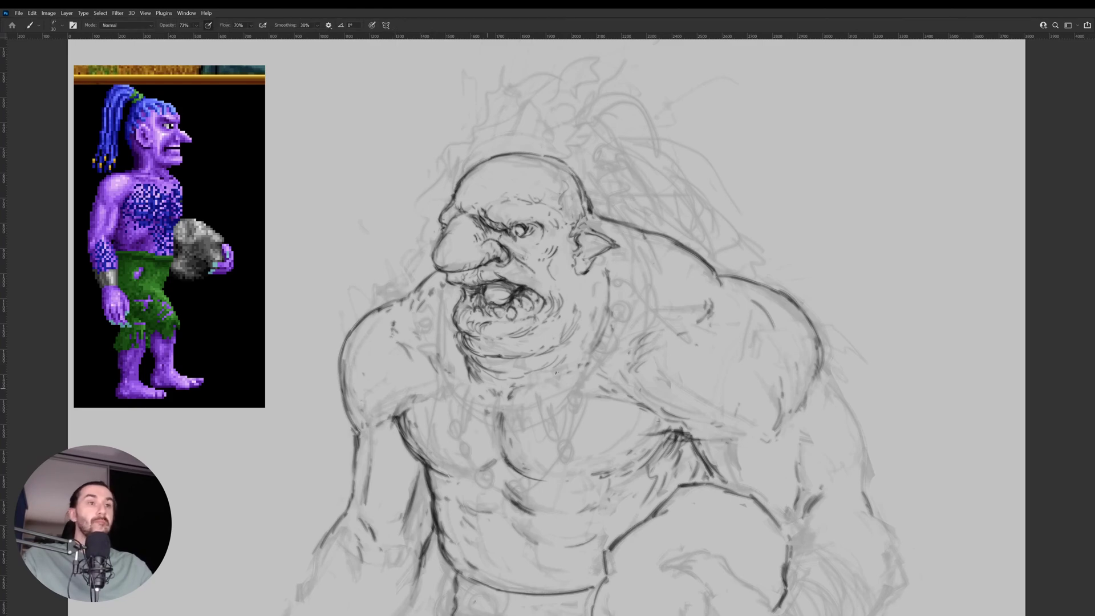
# Draw the far calf's rear contour from the crease behind the knee down toward the ankle, thickening its curve.
pyautogui.press('z')
pyautogui.moveTo(573, 361); pyautogui.dragTo(564, 384)
pyautogui.moveTo(626, 435); pyautogui.dragTo(549, 359)
pyautogui.moveTo(640, 326); pyautogui.dragTo(625, 378)
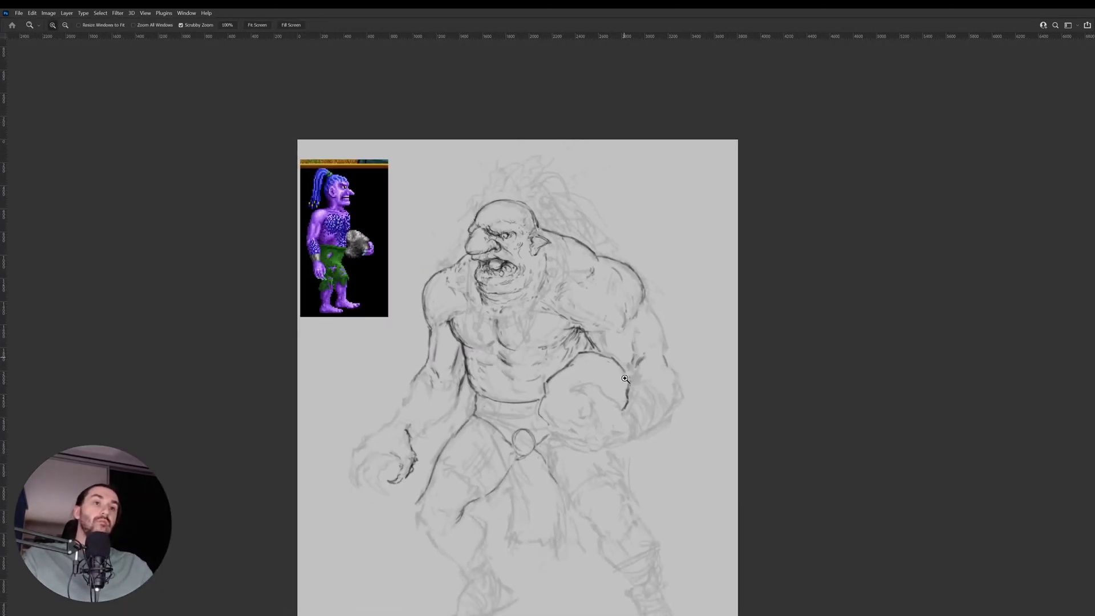
pyautogui.moveTo(629, 445); pyautogui.dragTo(614, 385)
pyautogui.moveTo(403, 398); pyautogui.dragTo(454, 370)
pyautogui.press('b')
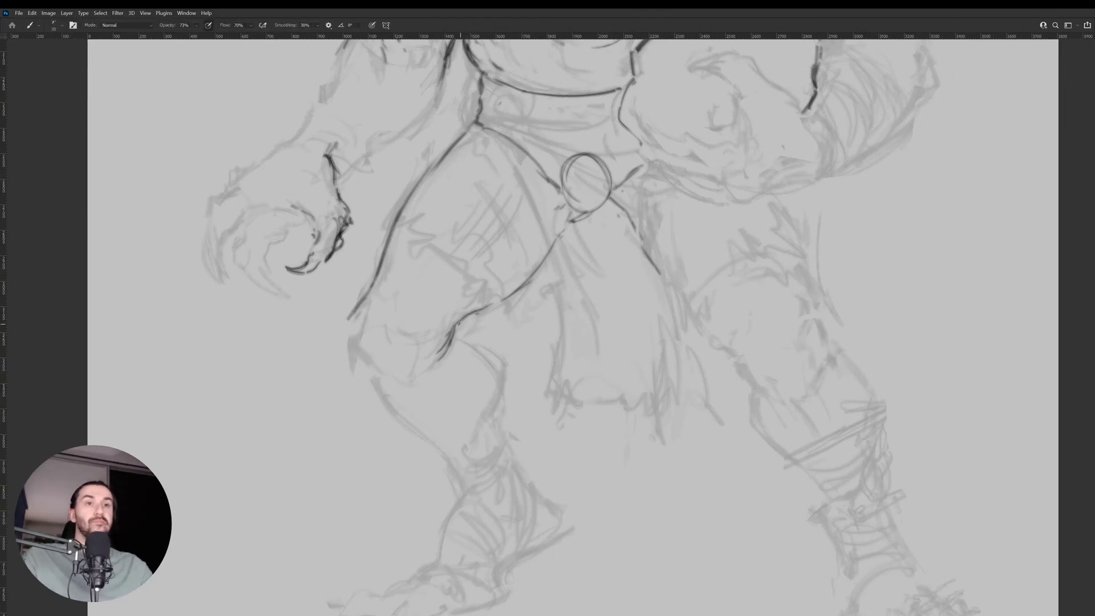
pyautogui.moveTo(456, 328)
pyautogui.mouseDown()
pyautogui.moveTo(505, 374)
pyautogui.moveTo(503, 429)
pyautogui.mouseUp()
pyautogui.moveTo(497, 378); pyautogui.dragTo(497, 406)
pyautogui.moveTo(493, 380); pyautogui.dragTo(494, 398)
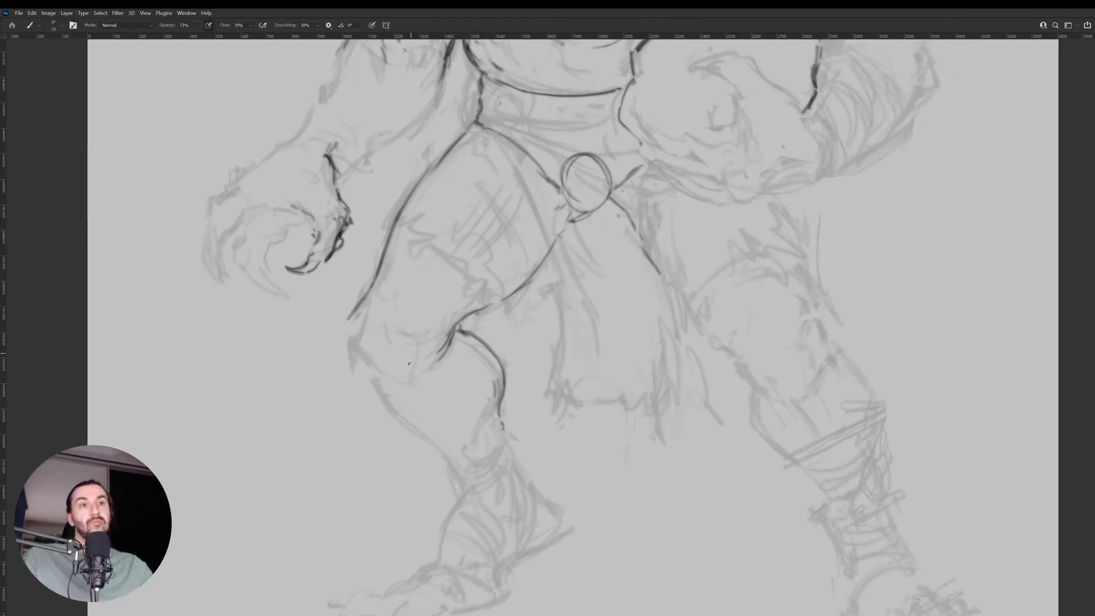
# Draw the far knee's lower front edge with small creases and dotted marks around the kneecap.
pyautogui.moveTo(406, 364); pyautogui.dragTo(414, 400)
pyautogui.moveTo(367, 371); pyautogui.dragTo(399, 401)
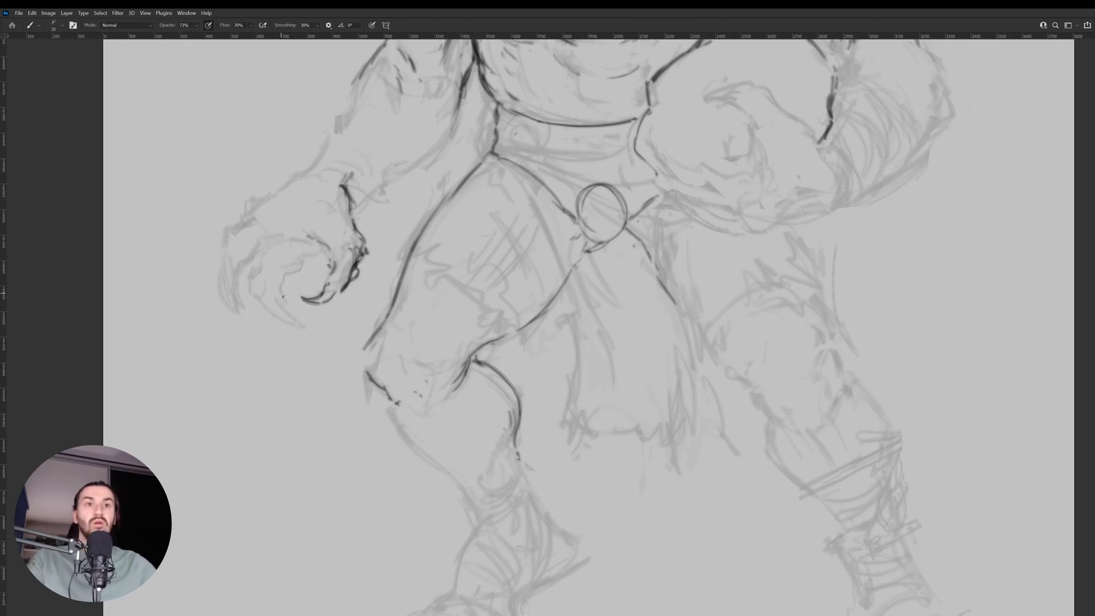
pyautogui.press('r')
pyautogui.moveTo(498, 239); pyautogui.dragTo(469, 272)
pyautogui.moveTo(586, 185); pyautogui.dragTo(652, 200)
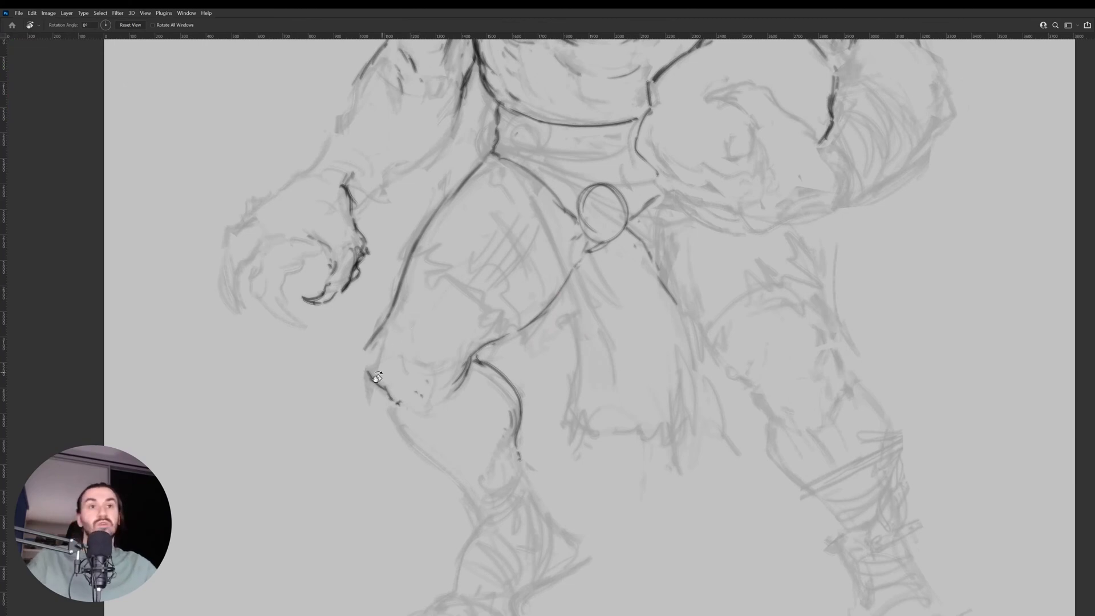
pyautogui.press('b')
pyautogui.moveTo(390, 389)
pyautogui.mouseDown()
pyautogui.moveTo(403, 370)
pyautogui.moveTo(426, 370)
pyautogui.moveTo(424, 407)
pyautogui.mouseUp()
pyautogui.hotkey('ctrl', 'z')
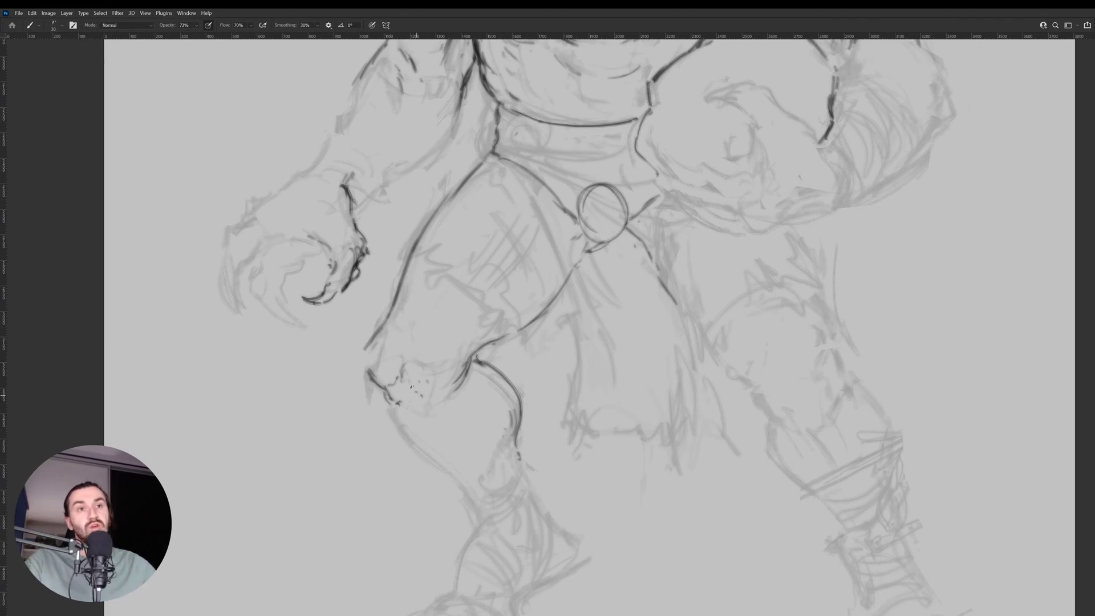
# Add curved fold marks across and above the far kneecap.
pyautogui.moveTo(418, 379)
pyautogui.mouseDown()
pyautogui.moveTo(422, 361)
pyautogui.moveTo(426, 385)
pyautogui.moveTo(446, 377)
pyautogui.moveTo(422, 387)
pyautogui.moveTo(477, 384)
pyautogui.moveTo(470, 402)
pyautogui.moveTo(469, 318)
pyautogui.mouseUp()
pyautogui.press('e')
pyautogui.press('b')
# Draw the far shin's front contour from below the knee down to the ankle, with short muscle marks inside.
pyautogui.press('space')
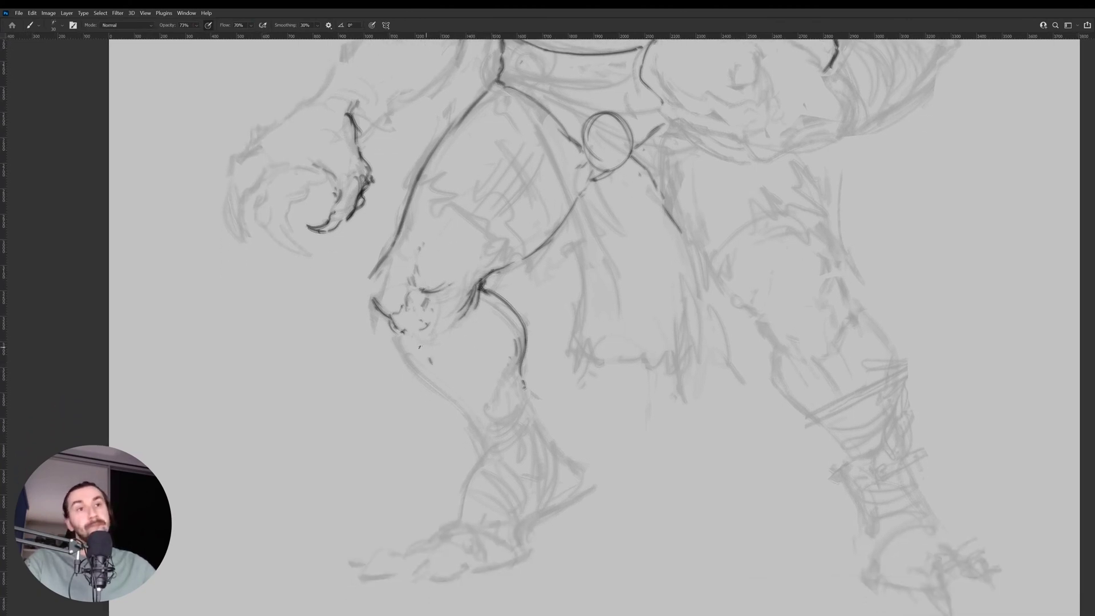
pyautogui.moveTo(394, 336)
pyautogui.mouseDown()
pyautogui.moveTo(404, 361)
pyautogui.moveTo(392, 331)
pyautogui.moveTo(484, 443)
pyautogui.mouseUp()
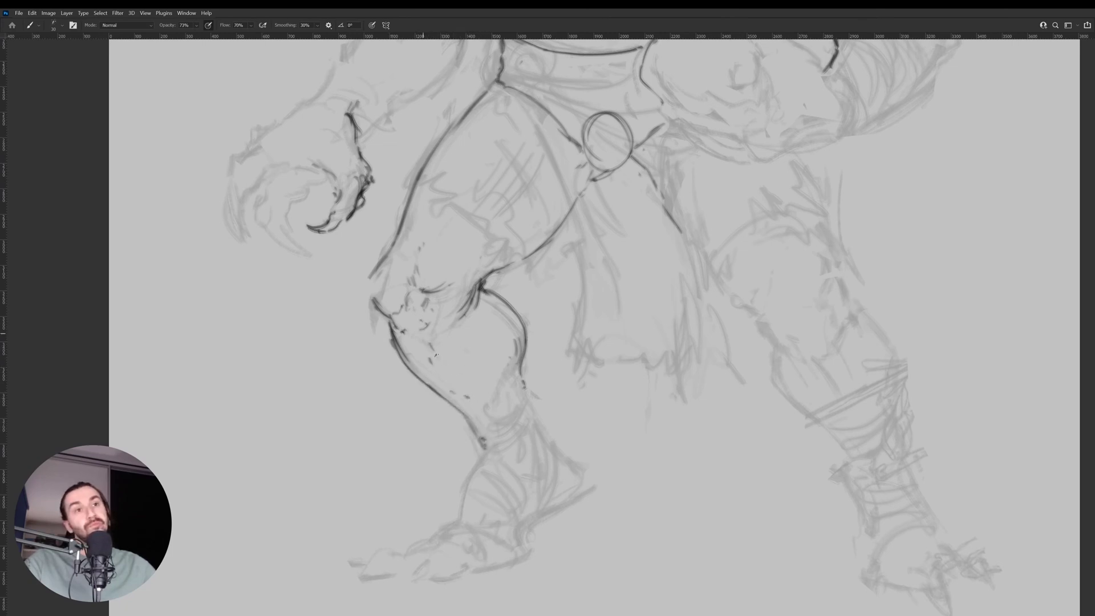
pyautogui.moveTo(425, 336)
pyautogui.mouseDown()
pyautogui.moveTo(488, 394)
pyautogui.moveTo(500, 426)
pyautogui.moveTo(529, 402)
pyautogui.moveTo(470, 435)
pyautogui.moveTo(488, 445)
pyautogui.moveTo(530, 402)
pyautogui.moveTo(543, 424)
pyautogui.moveTo(491, 443)
pyautogui.moveTo(514, 450)
pyautogui.moveTo(486, 458)
pyautogui.mouseUp()
# Outline the wrapped bands around the far ankle and reinforce the calf's rear contour up to the hollow of the knee.
pyautogui.moveTo(537, 414); pyautogui.dragTo(549, 435)
pyautogui.moveTo(527, 399)
pyautogui.mouseDown()
pyautogui.moveTo(538, 414)
pyautogui.moveTo(527, 390)
pyautogui.moveTo(488, 425)
pyautogui.moveTo(461, 426)
pyautogui.moveTo(523, 408)
pyautogui.moveTo(532, 424)
pyautogui.mouseUp()
pyautogui.moveTo(518, 349); pyautogui.dragTo(533, 395)
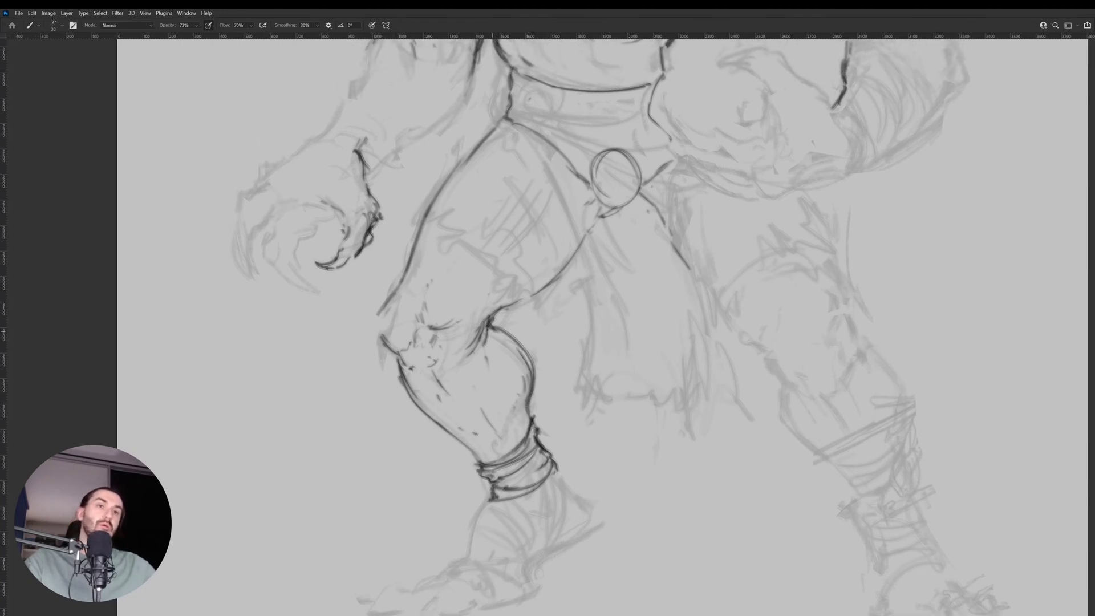
pyautogui.moveTo(489, 329); pyautogui.dragTo(533, 385)
pyautogui.moveTo(483, 321); pyautogui.dragTo(494, 340)
pyautogui.moveTo(533, 291)
pyautogui.mouseDown()
pyautogui.moveTo(508, 350)
pyautogui.moveTo(489, 362)
pyautogui.mouseUp()
# Draw the far hand's outer finger from its knuckle down to a curved, pointed claw.
pyautogui.moveTo(309, 345); pyautogui.dragTo(373, 378)
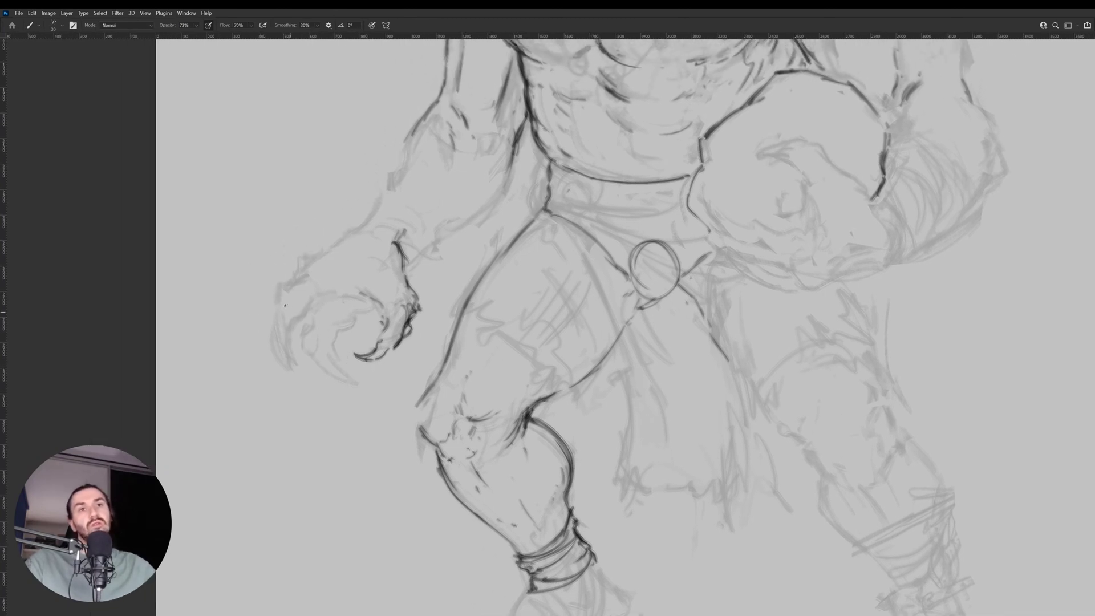
pyautogui.moveTo(275, 283)
pyautogui.mouseDown()
pyautogui.moveTo(274, 356)
pyautogui.moveTo(306, 374)
pyautogui.moveTo(291, 364)
pyautogui.mouseUp()
pyautogui.press('e')
pyautogui.press('b')
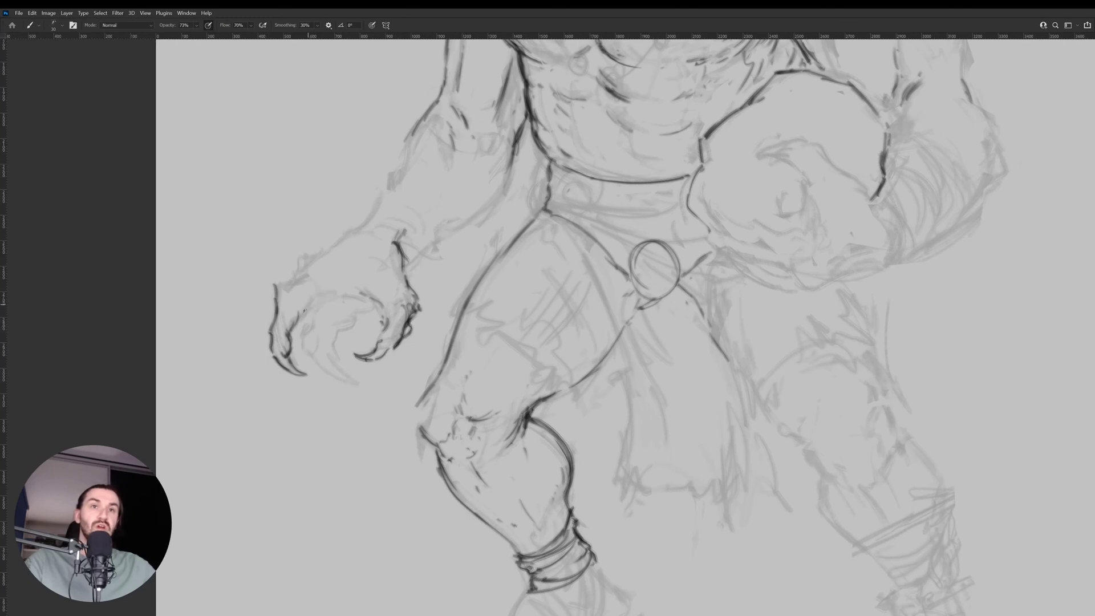
# Outline the far hand's knuckle and the back of the hand from the outer finger up to the wrist.
pyautogui.moveTo(303, 290); pyautogui.dragTo(329, 315)
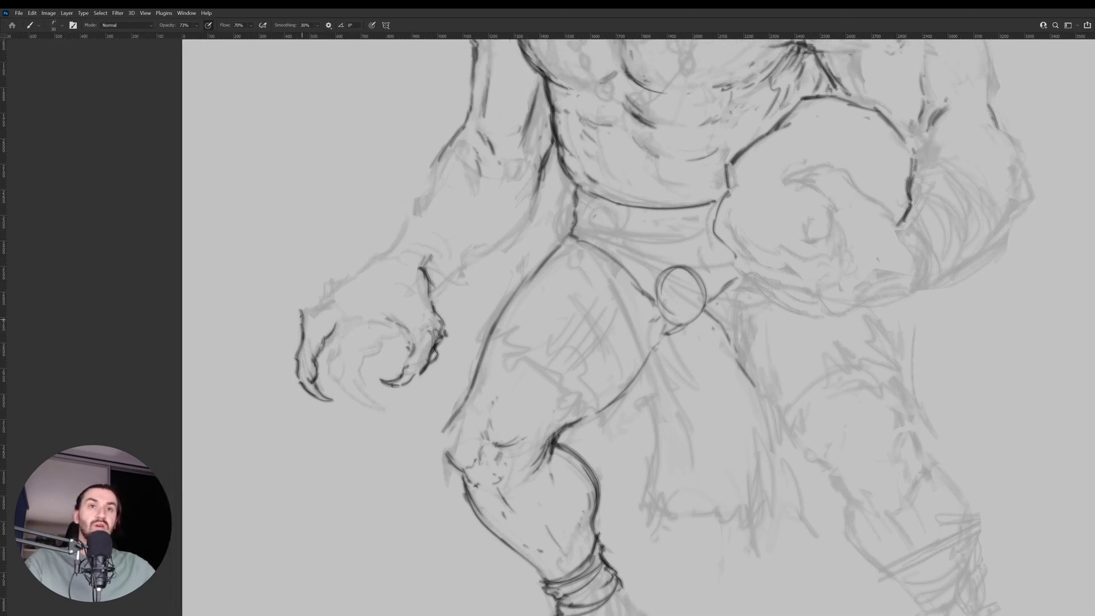
pyautogui.press('e')
pyautogui.press('b')
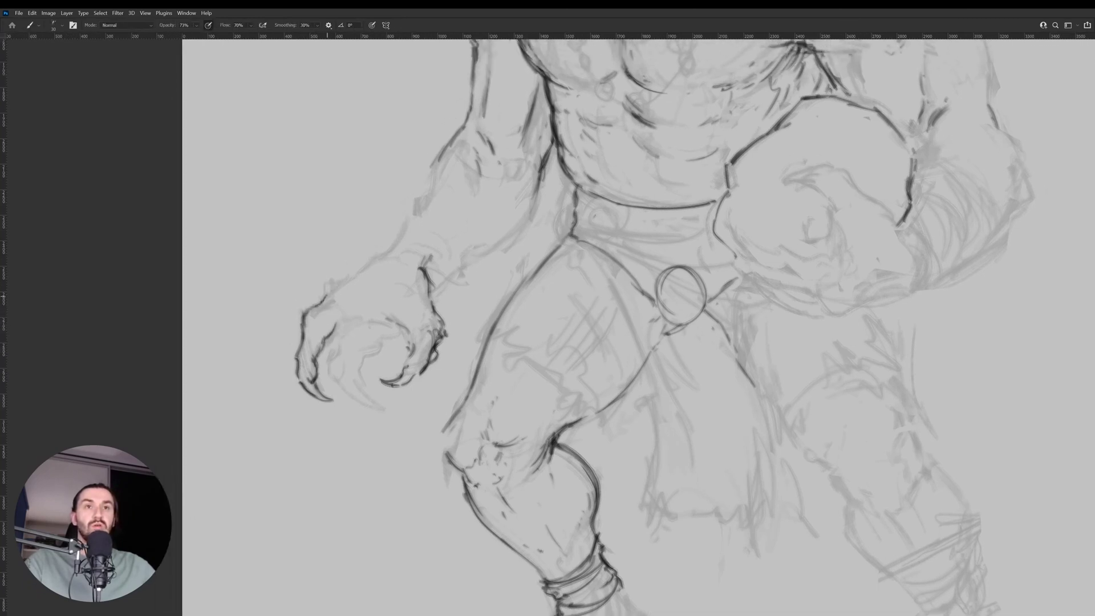
pyautogui.press('e')
pyautogui.moveTo(333, 286)
pyautogui.mouseDown()
pyautogui.moveTo(310, 310)
pyautogui.moveTo(390, 242)
pyautogui.mouseUp()
pyautogui.press('b')
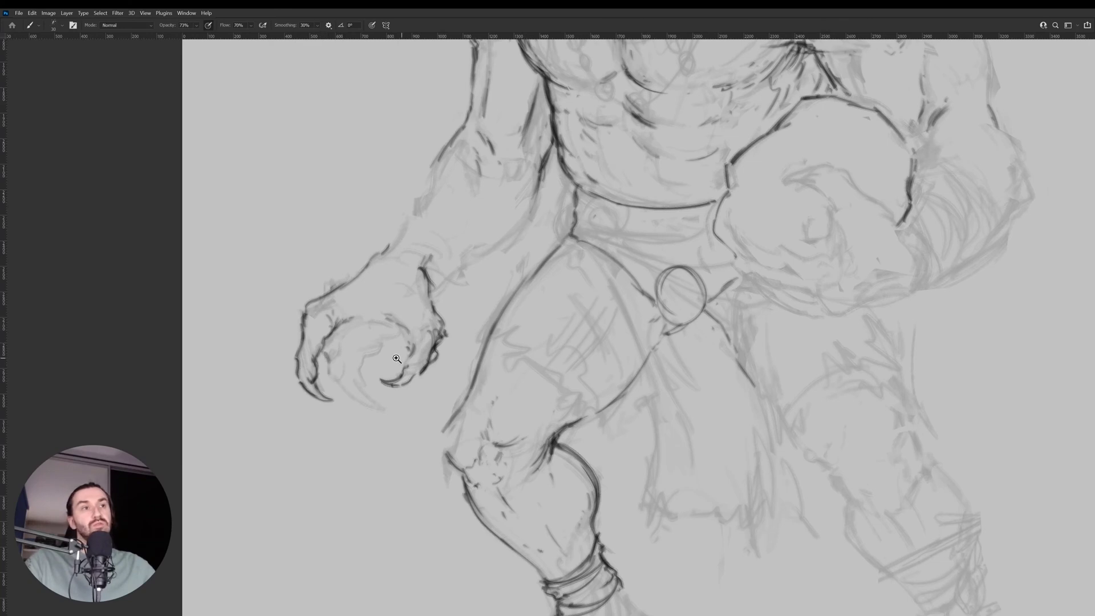
# Try a second finger with a claw beside the far hand's outer finger, and erase its strokes.
pyautogui.hotkey('ctrl', 'space')
pyautogui.moveTo(401, 363)
pyautogui.mouseDown()
pyautogui.moveTo(381, 362)
pyautogui.moveTo(397, 360)
pyautogui.mouseUp()
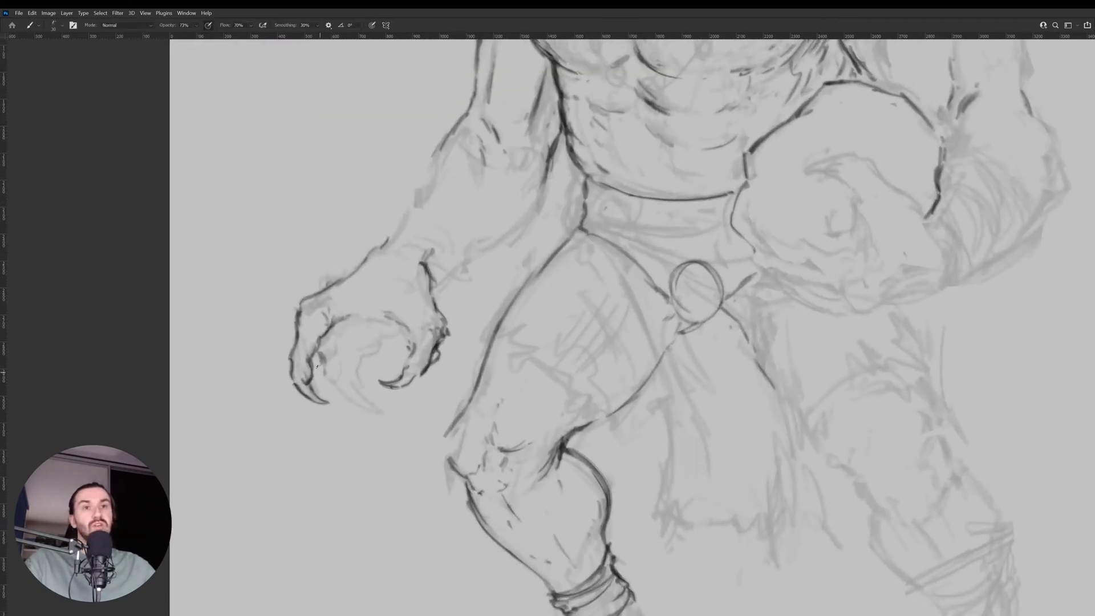
pyautogui.moveTo(313, 405); pyautogui.dragTo(328, 421)
pyautogui.moveTo(327, 375); pyautogui.dragTo(327, 396)
pyautogui.moveTo(334, 354); pyautogui.dragTo(323, 378)
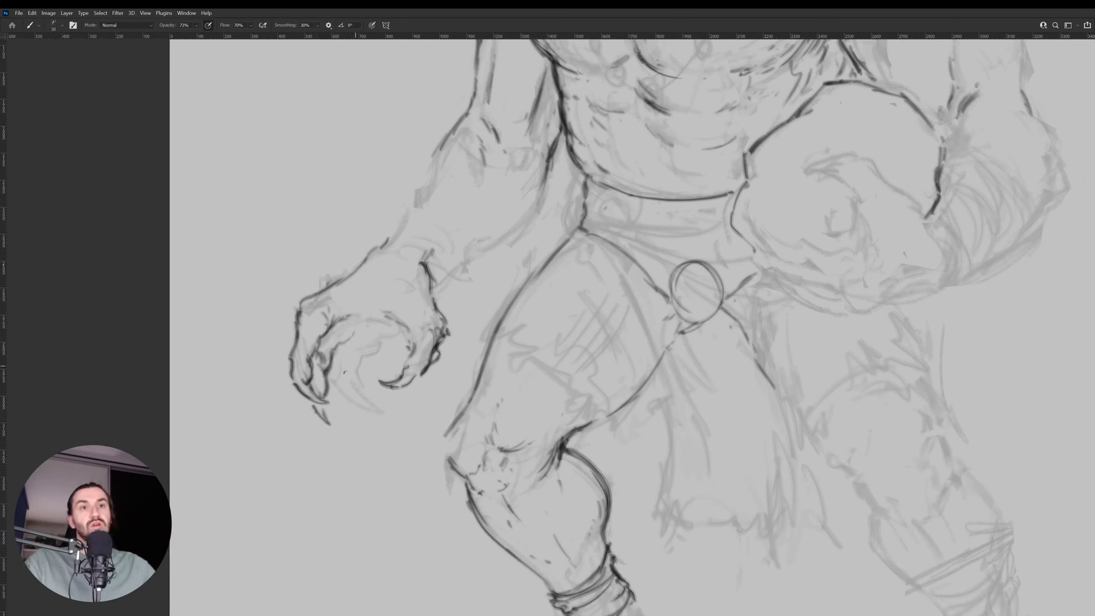
pyautogui.press('e')
pyautogui.moveTo(328, 425)
pyautogui.mouseDown()
pyautogui.moveTo(319, 417)
pyautogui.moveTo(340, 353)
pyautogui.mouseUp()
pyautogui.press('b')
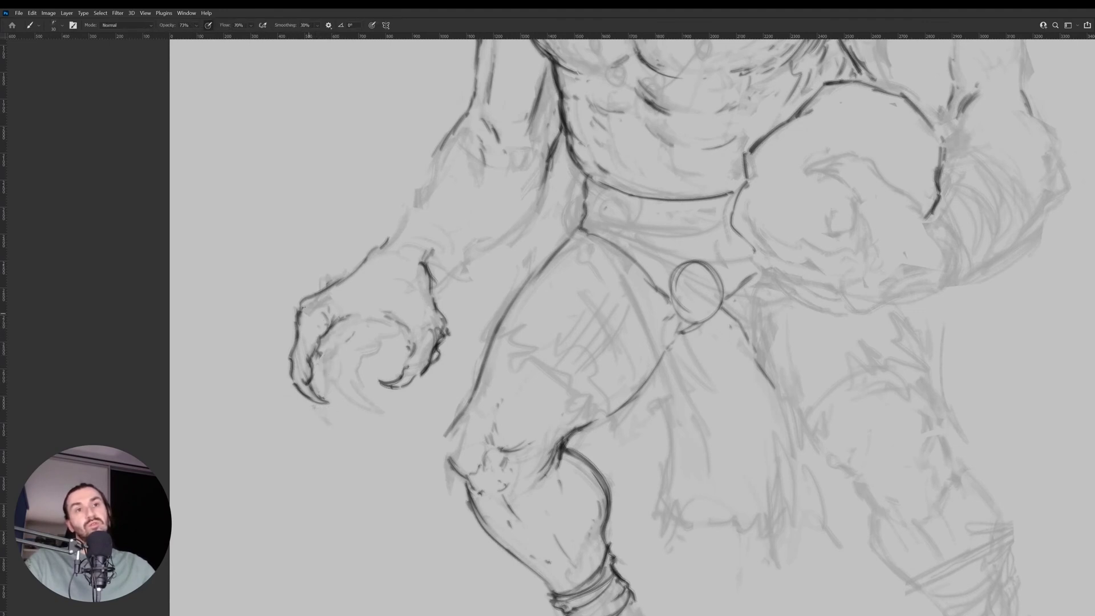
# Draw a clawed finger behind the far hand's outer finger, and outline the inner finger's tip and long curved claw.
pyautogui.moveTo(303, 307)
pyautogui.mouseDown()
pyautogui.moveTo(327, 327)
pyautogui.moveTo(323, 296)
pyautogui.mouseUp()
pyautogui.moveTo(293, 336)
pyautogui.mouseDown()
pyautogui.moveTo(275, 402)
pyautogui.moveTo(296, 426)
pyautogui.moveTo(302, 388)
pyautogui.moveTo(288, 413)
pyautogui.mouseUp()
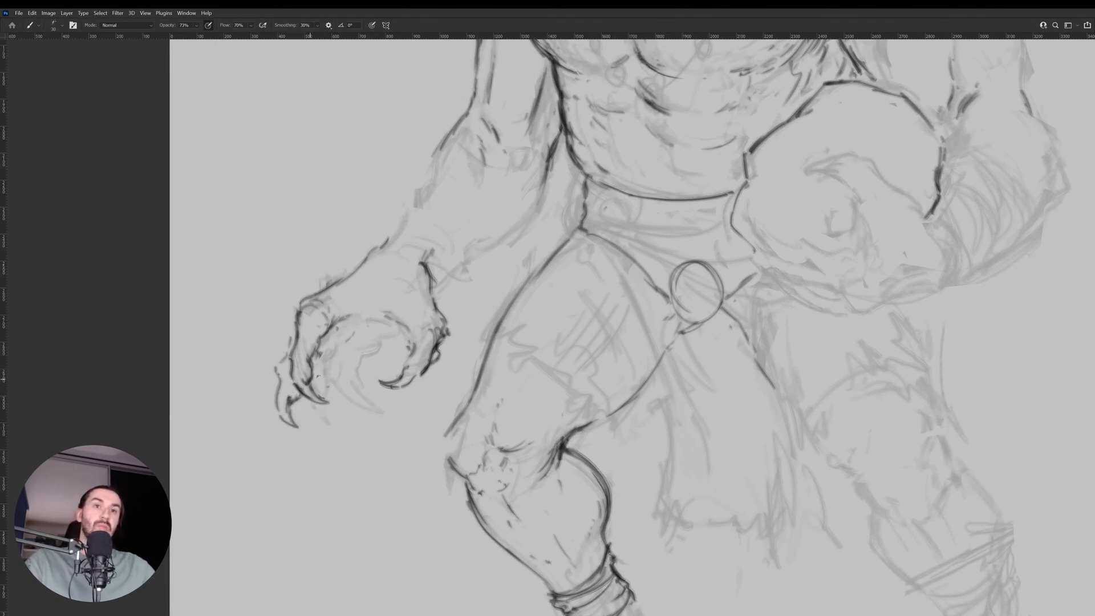
pyautogui.moveTo(321, 367); pyautogui.dragTo(369, 414)
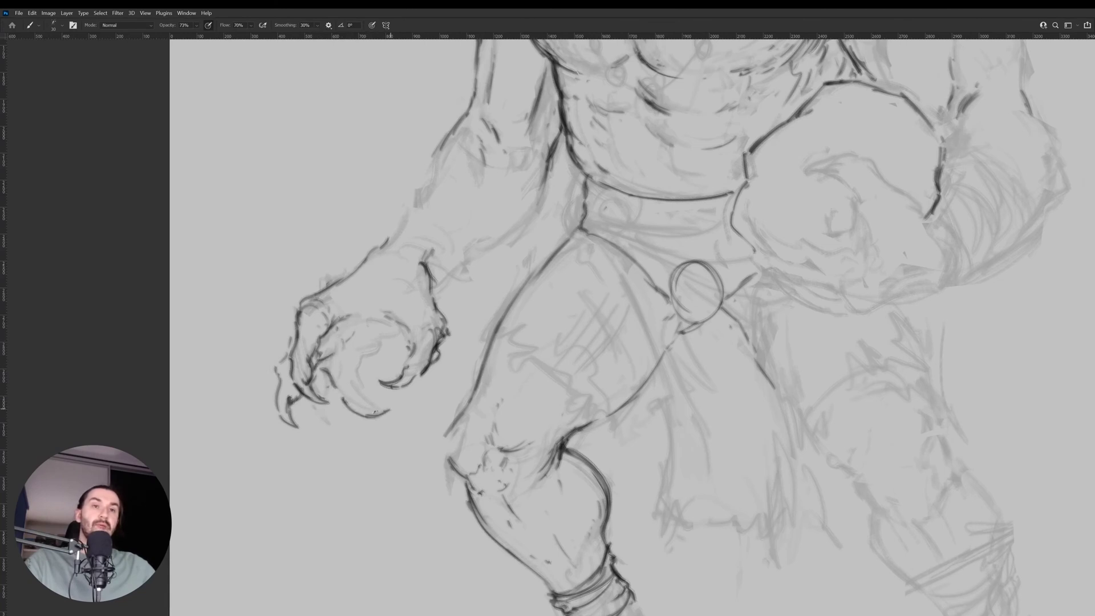
pyautogui.press('e')
pyautogui.press('b')
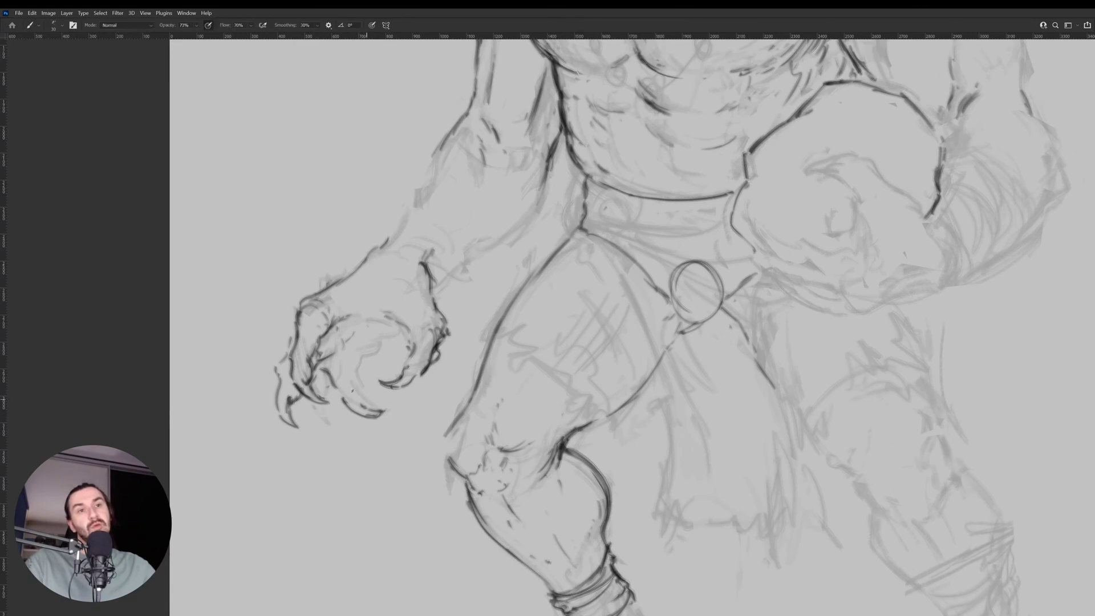
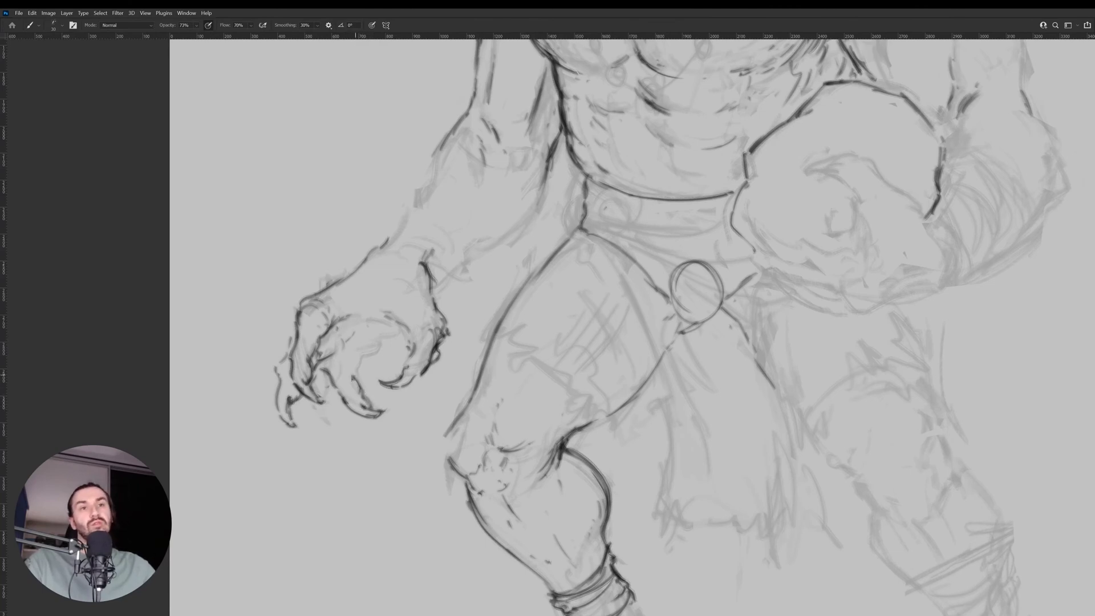
# Mirror the canvas horizontally and erase the far hand's inner finger with its long curved claw.
pyautogui.moveTo(320, 363); pyautogui.dragTo(341, 395)
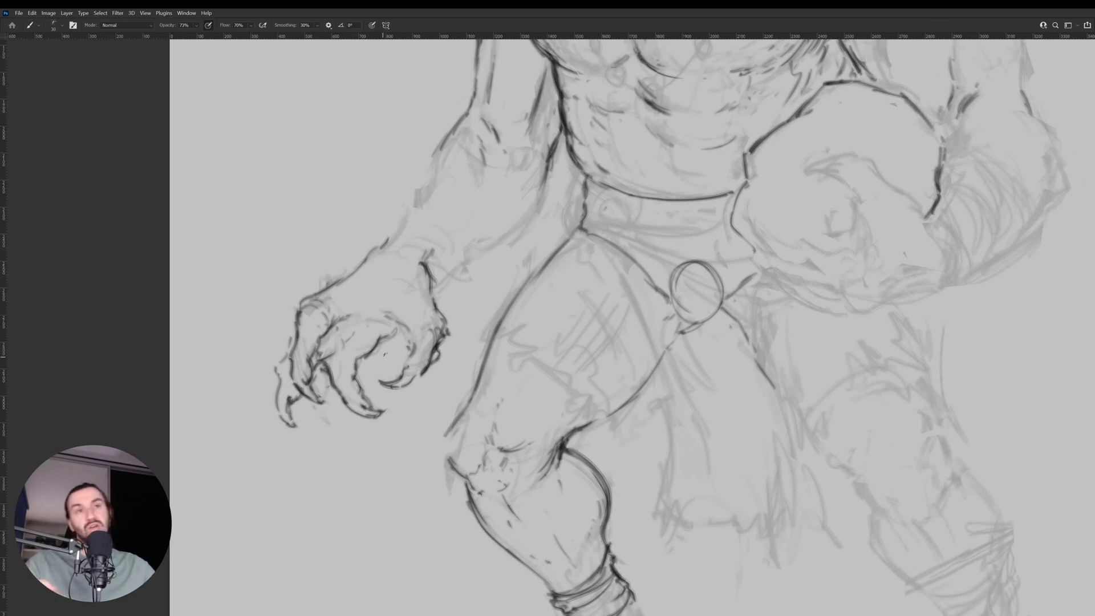
pyautogui.press('h')
pyautogui.moveTo(723, 339); pyautogui.dragTo(443, 374)
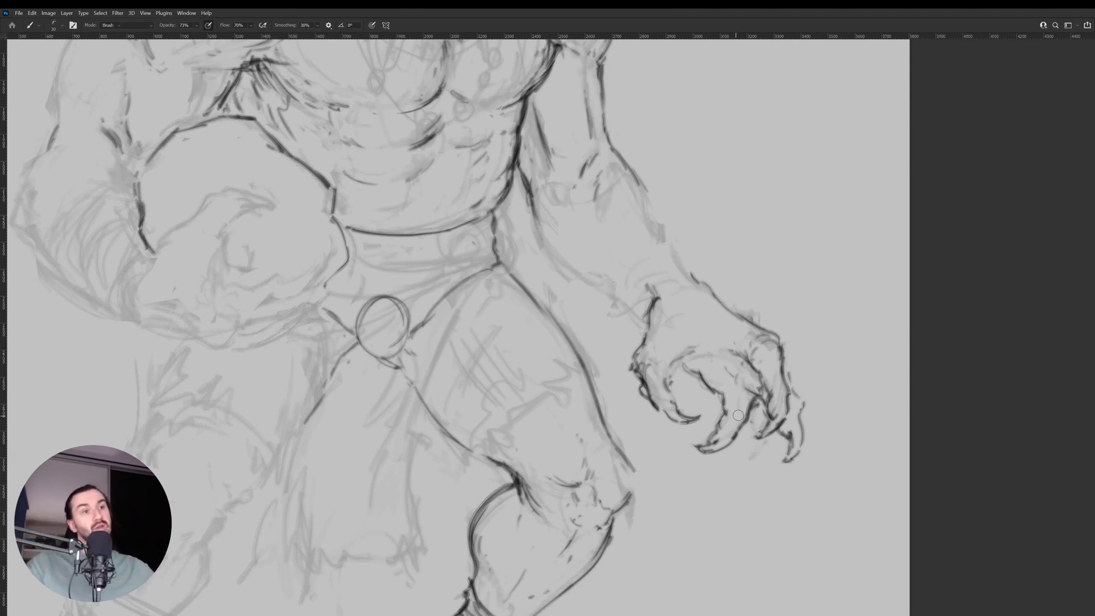
pyautogui.press('e')
pyautogui.moveTo(754, 396)
pyautogui.mouseDown()
pyautogui.moveTo(747, 416)
pyautogui.moveTo(696, 451)
pyautogui.moveTo(729, 448)
pyautogui.moveTo(728, 398)
pyautogui.mouseUp()
pyautogui.press('b')
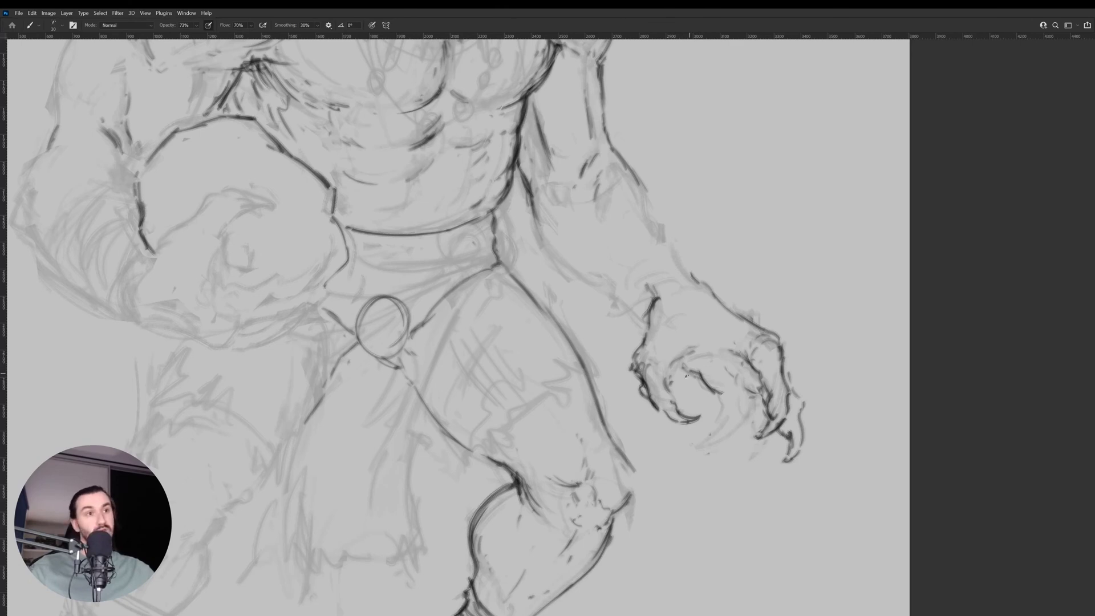
# Redraw the far hand's two inner fingers with bent knuckles and long claws pointing downward.
pyautogui.moveTo(686, 375); pyautogui.dragTo(701, 381)
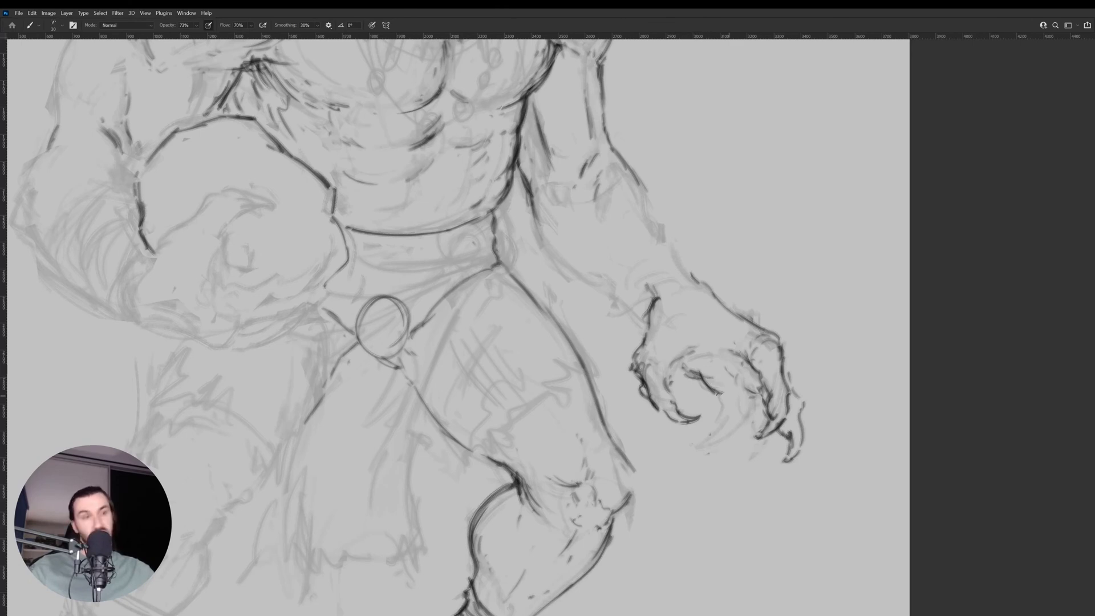
pyautogui.moveTo(697, 384); pyautogui.dragTo(747, 395)
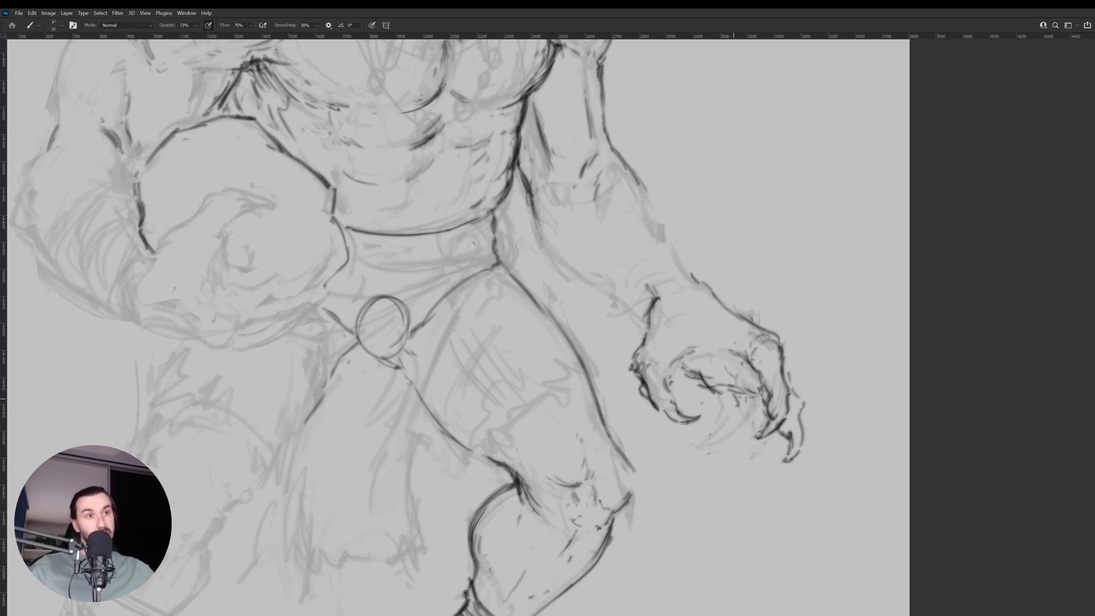
pyautogui.moveTo(736, 398)
pyautogui.mouseDown()
pyautogui.moveTo(742, 450)
pyautogui.moveTo(724, 469)
pyautogui.moveTo(764, 432)
pyautogui.mouseUp()
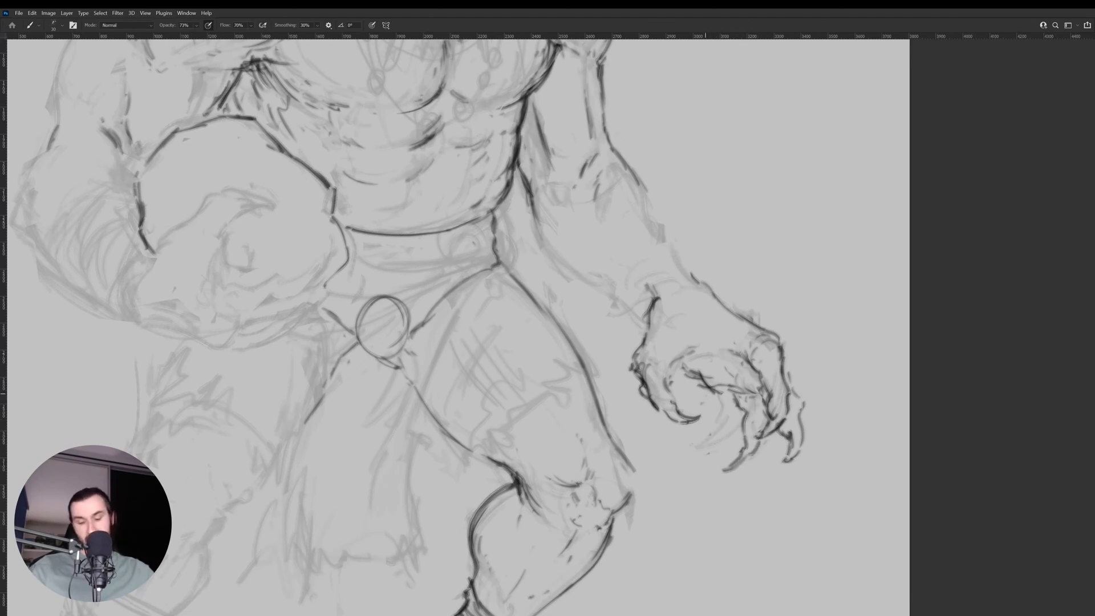
pyautogui.moveTo(696, 384)
pyautogui.mouseDown()
pyautogui.moveTo(709, 440)
pyautogui.moveTo(697, 471)
pyautogui.moveTo(724, 429)
pyautogui.moveTo(722, 386)
pyautogui.mouseUp()
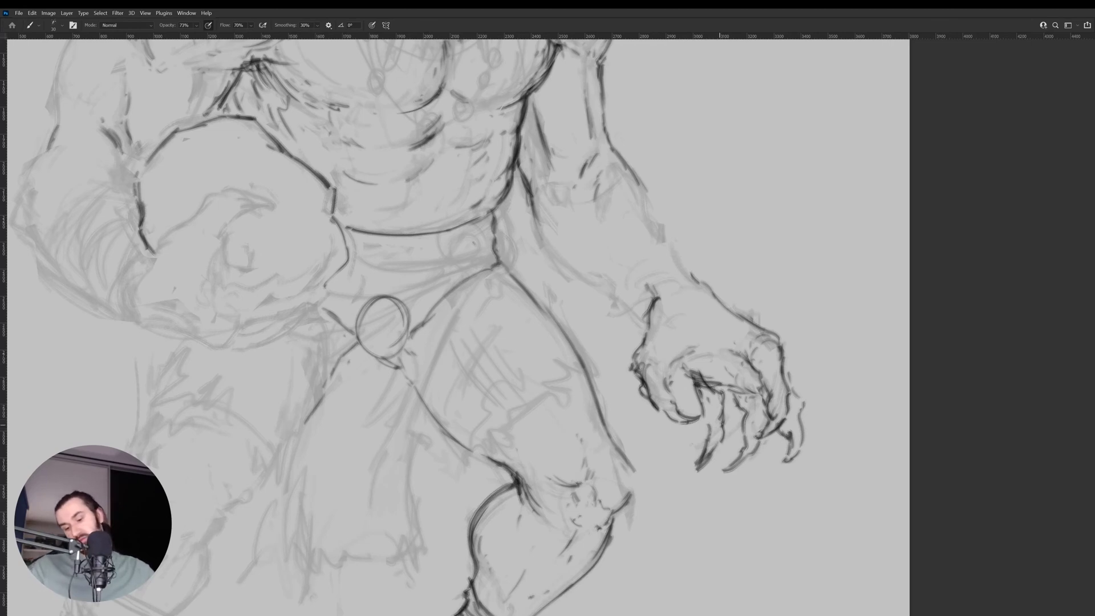
pyautogui.moveTo(676, 363)
pyautogui.mouseDown()
pyautogui.moveTo(713, 371)
pyautogui.moveTo(693, 349)
pyautogui.moveTo(675, 364)
pyautogui.mouseUp()
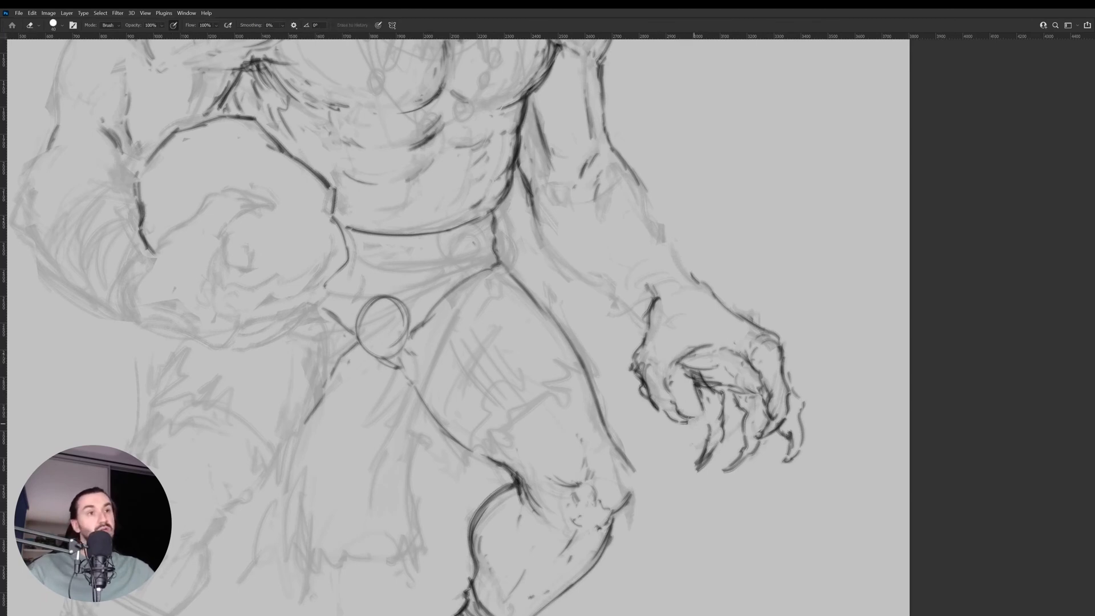
# Replace the far hand's curved thumb claw with a straighter, pointed one.
pyautogui.moveTo(661, 412); pyautogui.dragTo(684, 432)
pyautogui.moveTo(682, 429)
pyautogui.mouseDown()
pyautogui.moveTo(670, 420)
pyautogui.moveTo(689, 435)
pyautogui.mouseUp()
pyautogui.press('e')
pyautogui.press('b')
pyautogui.moveTo(687, 429); pyautogui.dragTo(680, 421)
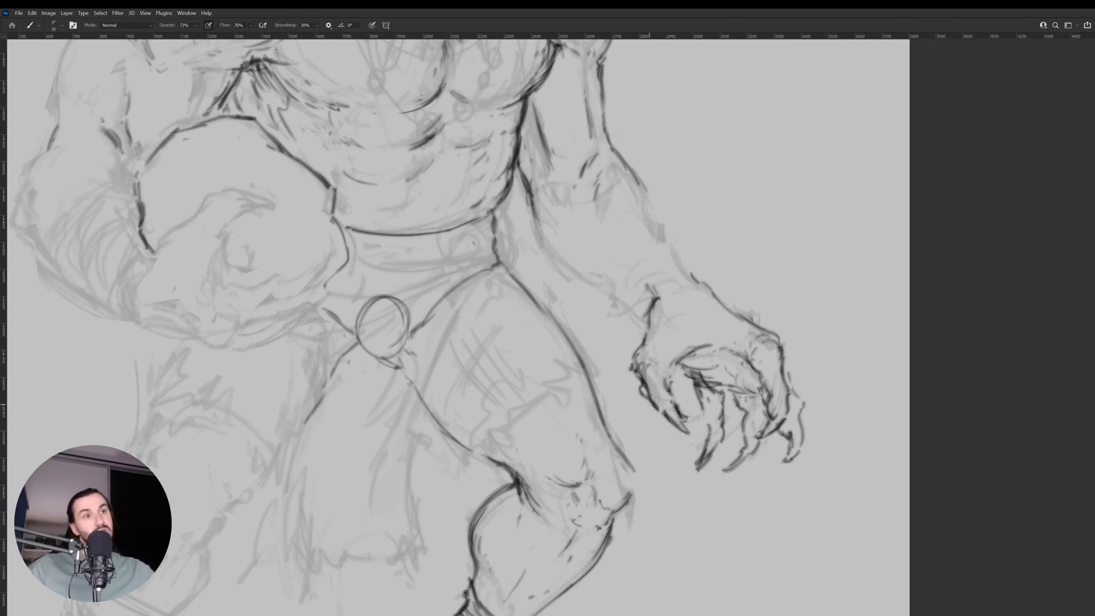
# Outline the base of the far hand's thumb and build up dark strokes along the inner wrist.
pyautogui.moveTo(668, 393)
pyautogui.mouseDown()
pyautogui.moveTo(677, 360)
pyautogui.moveTo(632, 336)
pyautogui.moveTo(633, 307)
pyautogui.moveTo(633, 337)
pyautogui.mouseUp()
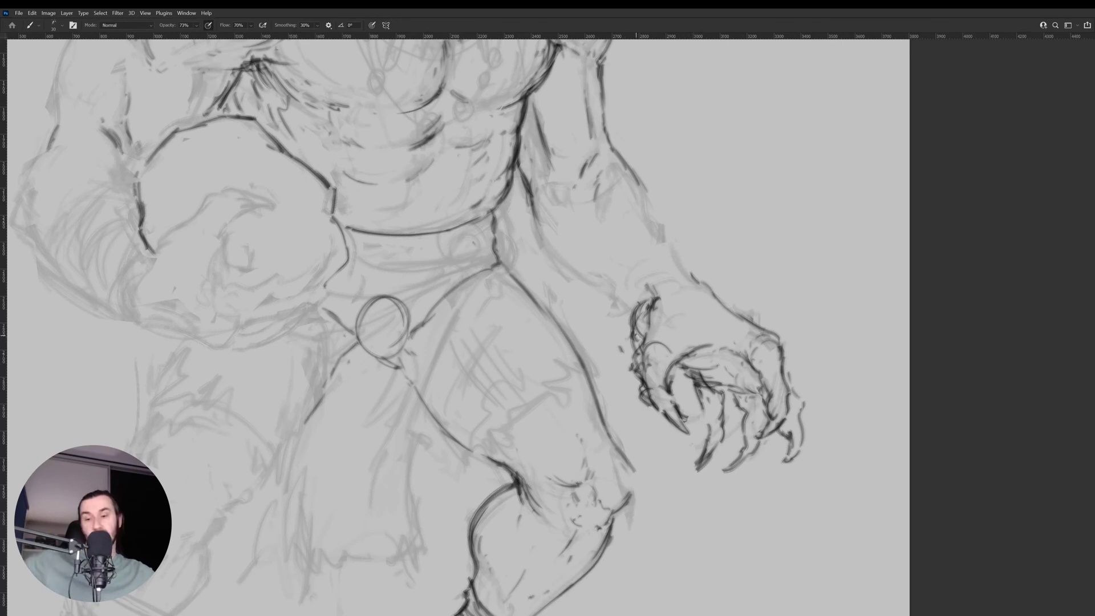
pyautogui.press('e')
pyautogui.moveTo(645, 306)
pyautogui.mouseDown()
pyautogui.moveTo(642, 347)
pyautogui.moveTo(638, 329)
pyautogui.mouseUp()
pyautogui.press('b')
pyautogui.moveTo(638, 317)
pyautogui.mouseDown()
pyautogui.moveTo(639, 373)
pyautogui.moveTo(647, 353)
pyautogui.moveTo(621, 338)
pyautogui.moveTo(650, 362)
pyautogui.moveTo(630, 344)
pyautogui.moveTo(628, 319)
pyautogui.moveTo(629, 334)
pyautogui.moveTo(647, 321)
pyautogui.moveTo(627, 307)
pyautogui.moveTo(625, 330)
pyautogui.moveTo(626, 343)
pyautogui.moveTo(643, 269)
pyautogui.mouseUp()
pyautogui.press('e')
pyautogui.press('b')
pyautogui.press('e')
pyautogui.press('b')
# Rotate the canvas and draw the far forearm's outer contour from the elbow down to the wrist.
pyautogui.press('r')
pyautogui.moveTo(723, 235)
pyautogui.mouseDown()
pyautogui.moveTo(743, 296)
pyautogui.moveTo(721, 349)
pyautogui.mouseUp()
pyautogui.press('b')
pyautogui.moveTo(683, 437)
pyautogui.mouseDown()
pyautogui.moveTo(673, 369)
pyautogui.moveTo(691, 297)
pyautogui.mouseUp()
pyautogui.moveTo(679, 362)
pyautogui.mouseDown()
pyautogui.moveTo(676, 417)
pyautogui.moveTo(673, 379)
pyautogui.moveTo(674, 406)
pyautogui.moveTo(685, 414)
pyautogui.moveTo(671, 402)
pyautogui.mouseUp()
pyautogui.press('e')
pyautogui.press('b')
pyautogui.moveTo(692, 304); pyautogui.dragTo(672, 369)
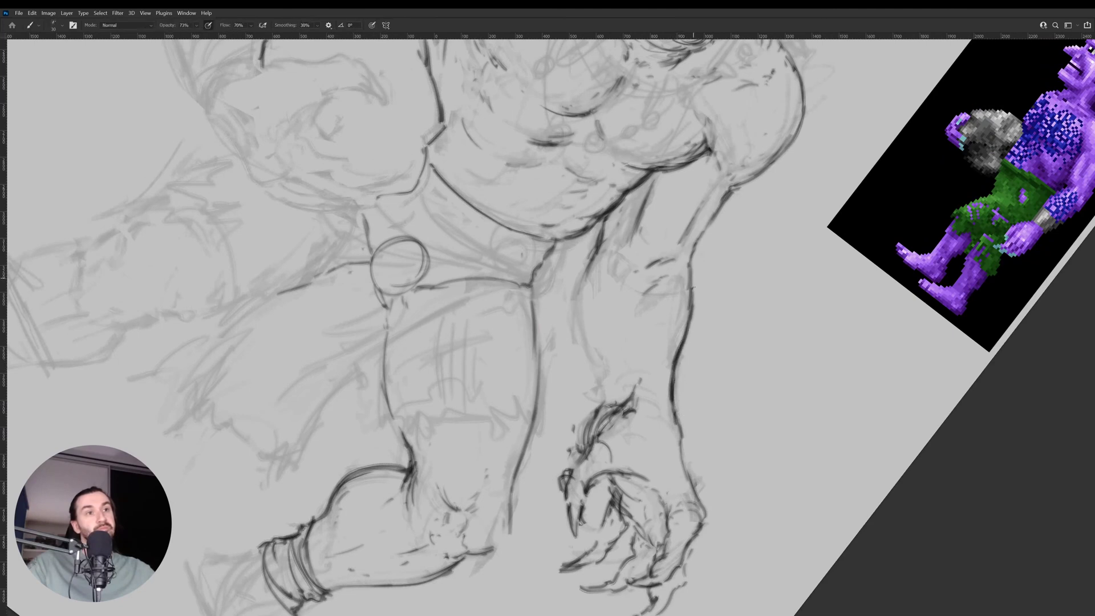
pyautogui.moveTo(698, 254)
pyautogui.mouseDown()
pyautogui.moveTo(688, 308)
pyautogui.moveTo(692, 272)
pyautogui.mouseUp()
# Clean up the inner wrist and draw the far forearm's inner contour down to the thumb's base.
pyautogui.press('e')
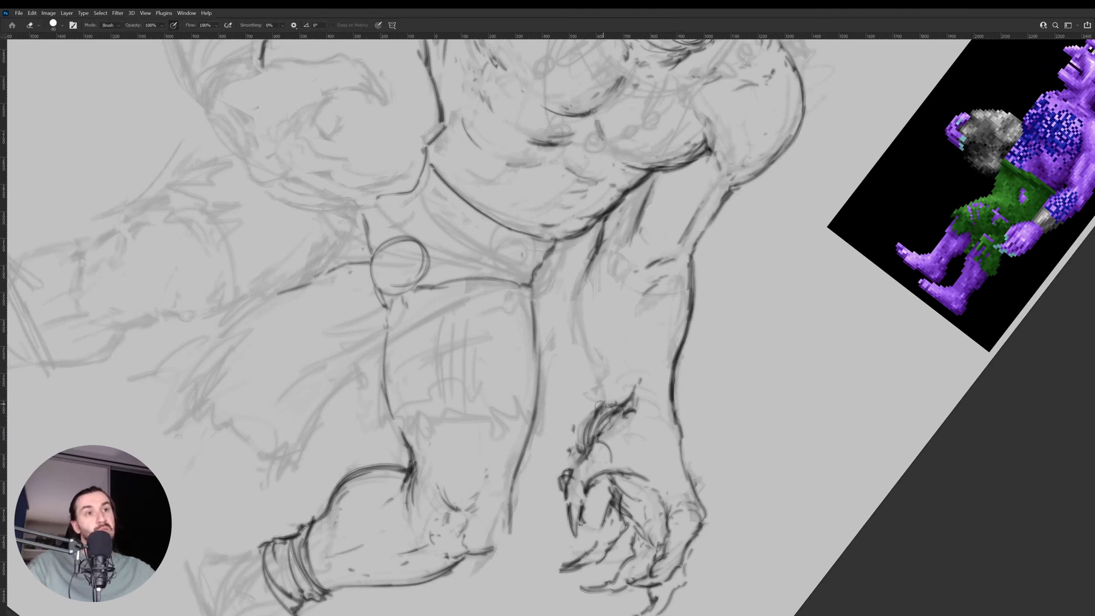
pyautogui.moveTo(600, 403)
pyautogui.mouseDown()
pyautogui.moveTo(578, 459)
pyautogui.moveTo(599, 410)
pyautogui.moveTo(597, 353)
pyautogui.mouseUp()
pyautogui.press('b')
pyautogui.moveTo(576, 296); pyautogui.dragTo(584, 348)
pyautogui.moveTo(585, 264)
pyautogui.mouseDown()
pyautogui.moveTo(584, 351)
pyautogui.moveTo(588, 317)
pyautogui.mouseUp()
pyautogui.press('r')
pyautogui.moveTo(659, 292); pyautogui.dragTo(653, 276)
pyautogui.press('e')
pyautogui.press('b')
pyautogui.moveTo(601, 362)
pyautogui.mouseDown()
pyautogui.moveTo(579, 345)
pyautogui.moveTo(585, 328)
pyautogui.moveTo(607, 403)
pyautogui.mouseUp()
pyautogui.hotkey('ctrl', 'z')
pyautogui.moveTo(586, 342); pyautogui.dragTo(607, 399)
pyautogui.moveTo(570, 299); pyautogui.dragTo(590, 353)
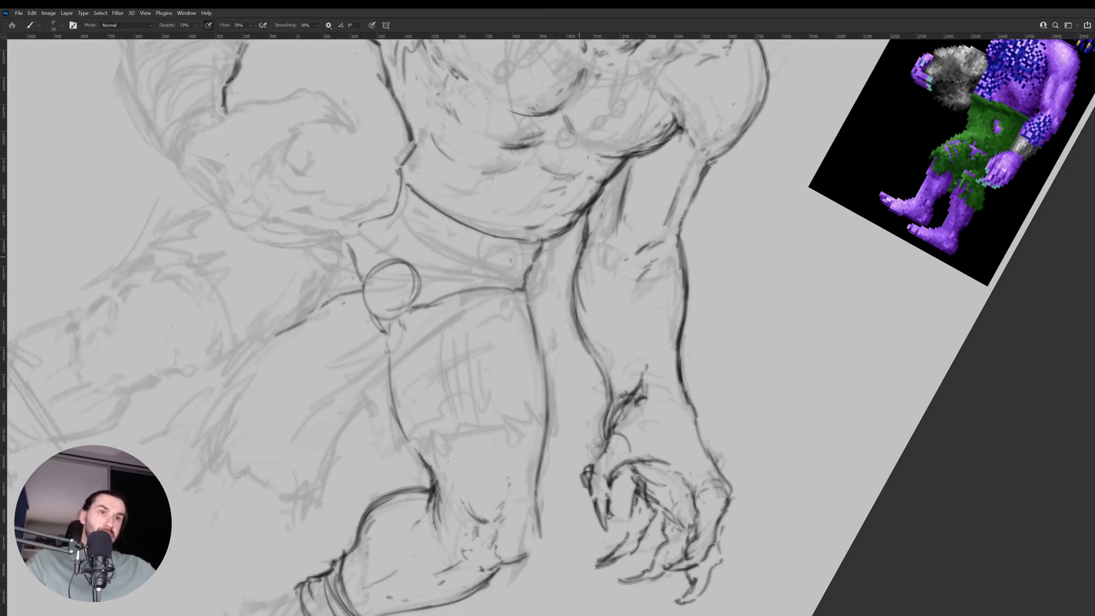
# Thicken the upper part of the far forearm's inner contour and erase stray marks near the elbow.
pyautogui.moveTo(567, 273); pyautogui.dragTo(569, 293)
pyautogui.moveTo(590, 232); pyautogui.dragTo(573, 276)
pyautogui.moveTo(578, 253); pyautogui.dragTo(570, 312)
pyautogui.press('e')
pyautogui.moveTo(594, 228)
pyautogui.mouseDown()
pyautogui.moveTo(588, 251)
pyautogui.moveTo(578, 242)
pyautogui.mouseUp()
pyautogui.press('b')
pyautogui.press('space')
pyautogui.moveTo(646, 266); pyautogui.dragTo(609, 307)
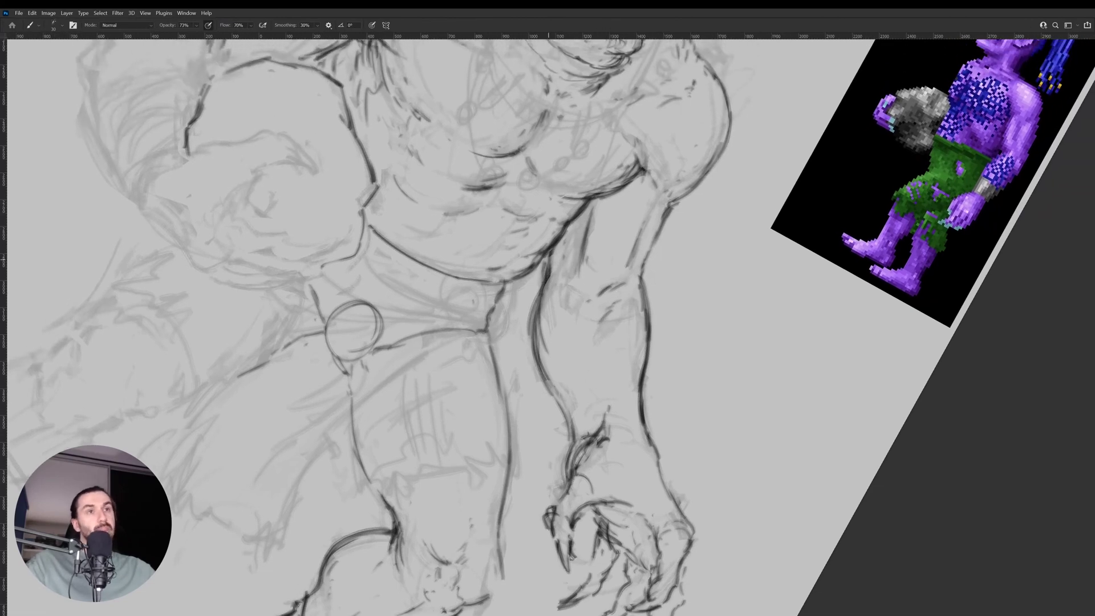
# Turn the canvas back upright and draw the navel with short dark strokes on the lower abdomen.
pyautogui.press('r')
pyautogui.moveTo(695, 261); pyautogui.dragTo(694, 285)
pyautogui.press('space')
pyautogui.moveTo(727, 248); pyautogui.dragTo(735, 285)
pyautogui.press('b')
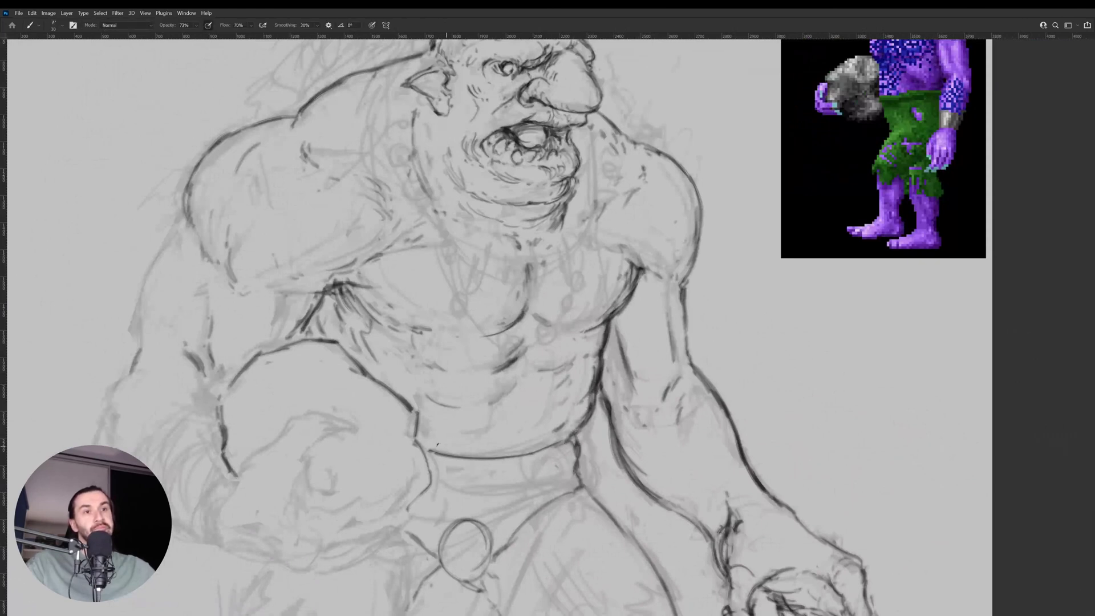
pyautogui.moveTo(490, 432)
pyautogui.mouseDown()
pyautogui.moveTo(519, 417)
pyautogui.moveTo(520, 428)
pyautogui.mouseUp()
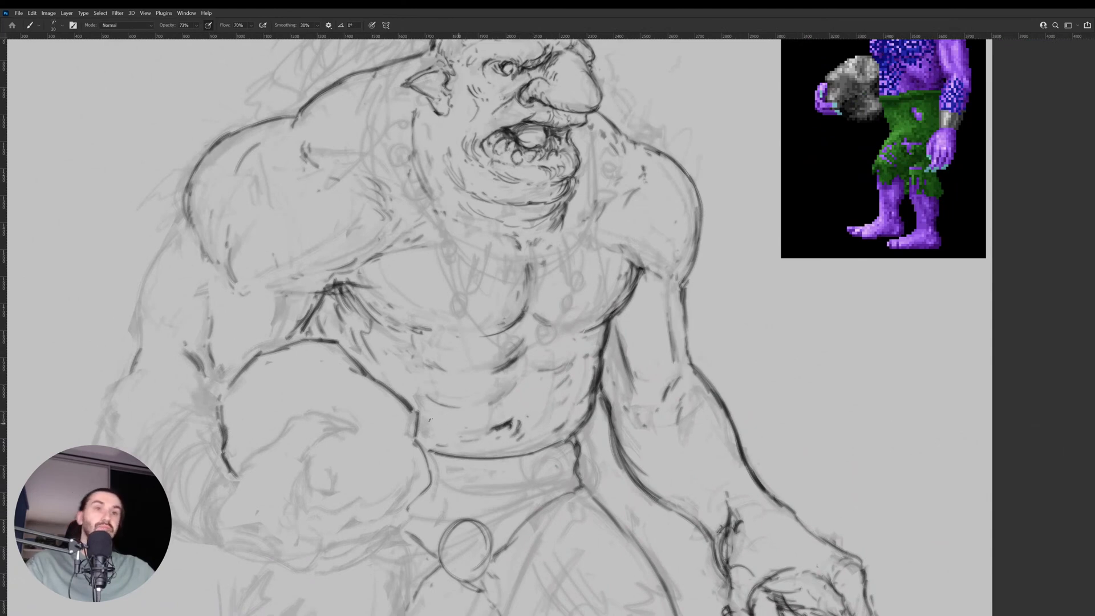
# Touch up the boulder's edge against the torso and the shading strokes under the near armpit.
pyautogui.moveTo(400, 393); pyautogui.dragTo(410, 400)
pyautogui.moveTo(416, 407); pyautogui.dragTo(428, 413)
pyautogui.moveTo(382, 361); pyautogui.dragTo(431, 411)
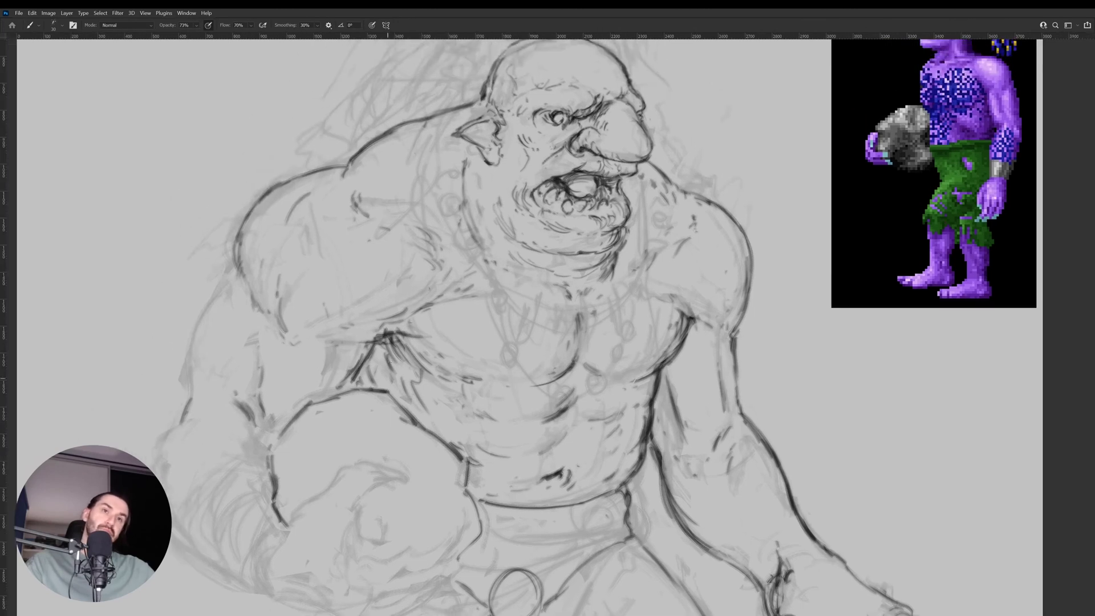
pyautogui.moveTo(376, 337); pyautogui.dragTo(379, 365)
pyautogui.moveTo(385, 363); pyautogui.dragTo(392, 381)
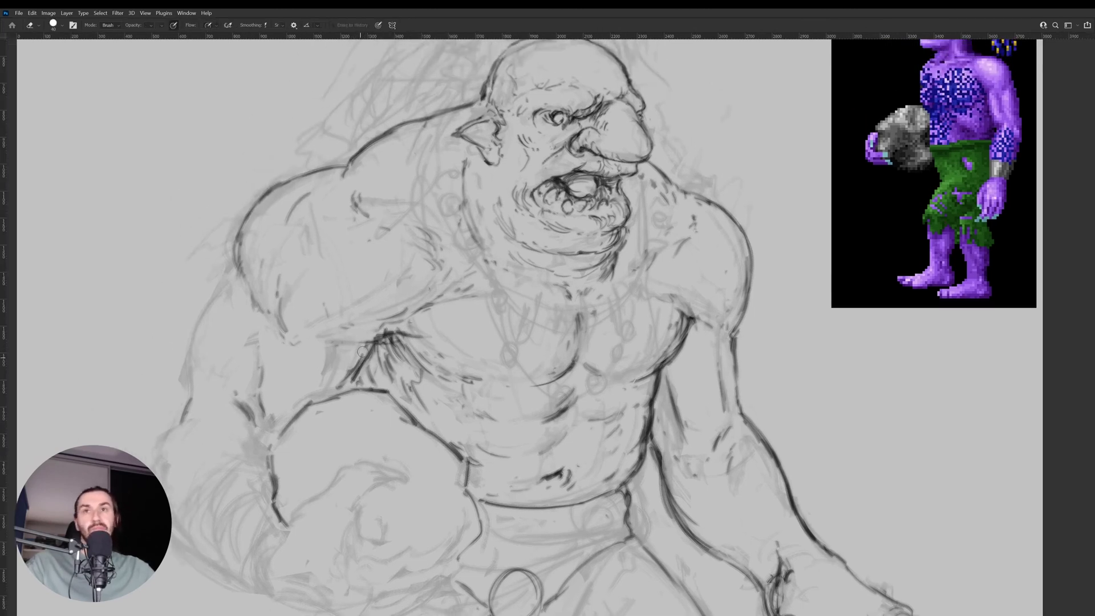
# Draw the near arm's outer contour from the elbow up to the shoulder.
pyautogui.moveTo(251, 381); pyautogui.dragTo(315, 384)
pyautogui.moveTo(247, 407); pyautogui.dragTo(233, 434)
pyautogui.moveTo(254, 373)
pyautogui.mouseDown()
pyautogui.moveTo(252, 398)
pyautogui.moveTo(254, 352)
pyautogui.moveTo(285, 297)
pyautogui.mouseUp()
pyautogui.moveTo(249, 371)
pyautogui.mouseDown()
pyautogui.moveTo(268, 326)
pyautogui.moveTo(313, 344)
pyautogui.mouseUp()
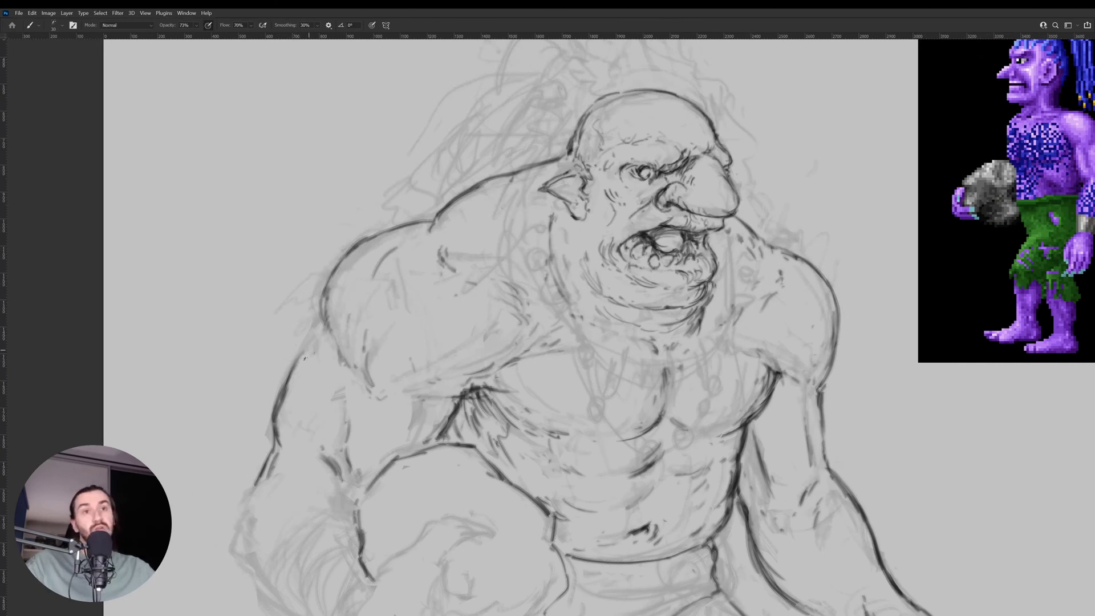
pyautogui.moveTo(293, 365); pyautogui.dragTo(328, 321)
pyautogui.moveTo(321, 329)
pyautogui.mouseDown()
pyautogui.moveTo(284, 396)
pyautogui.moveTo(303, 353)
pyautogui.moveTo(287, 374)
pyautogui.moveTo(300, 321)
pyautogui.mouseUp()
pyautogui.press('e')
pyautogui.press('b')
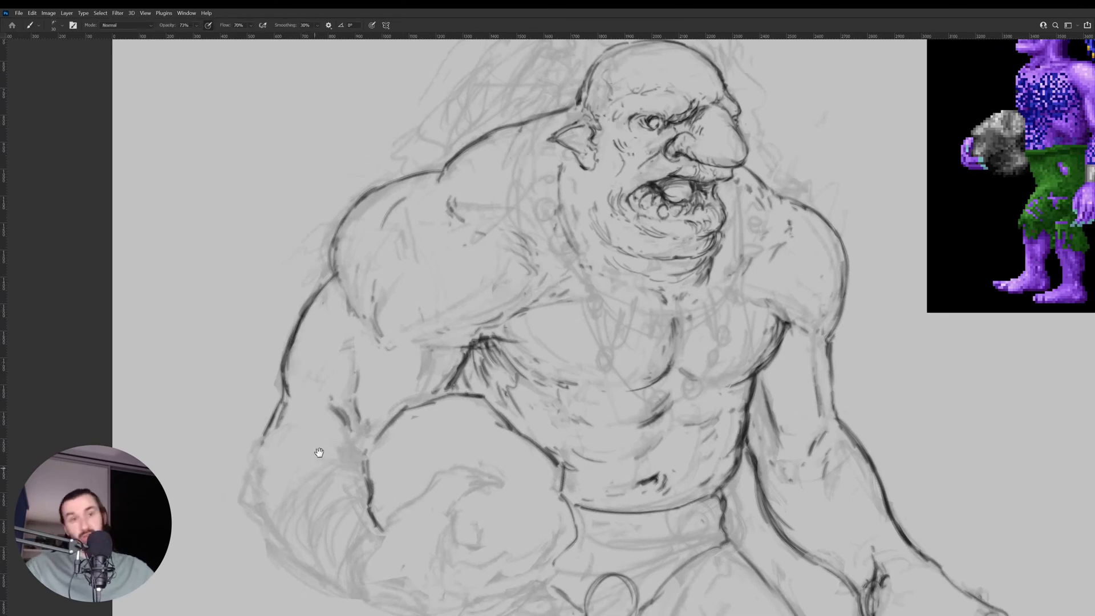
# Select the sketched near forearm and hand around the boulder and shift them slightly upward.
pyautogui.scroll(-3, 318, 452)
pyautogui.press('v')
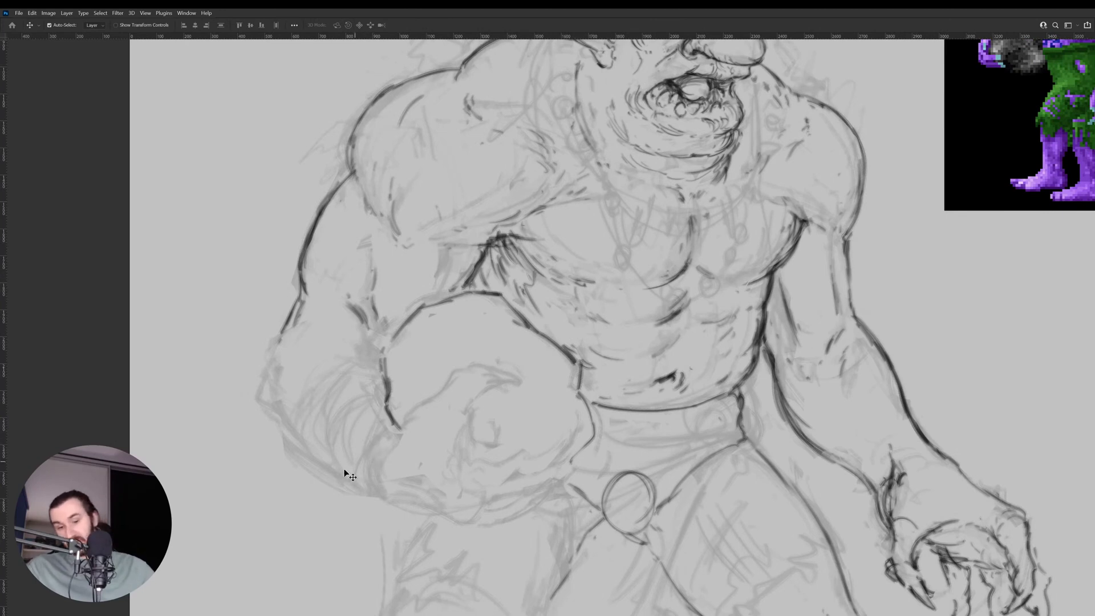
pyautogui.press('l')
pyautogui.moveTo(305, 478)
pyautogui.mouseDown()
pyautogui.moveTo(313, 335)
pyautogui.moveTo(524, 364)
pyautogui.moveTo(579, 412)
pyautogui.moveTo(582, 457)
pyautogui.moveTo(541, 522)
pyautogui.moveTo(436, 525)
pyautogui.moveTo(305, 478)
pyautogui.mouseUp()
pyautogui.press('v')
pyautogui.moveTo(420, 454); pyautogui.dragTo(425, 440)
pyautogui.hotkey('ctrl', 'd')
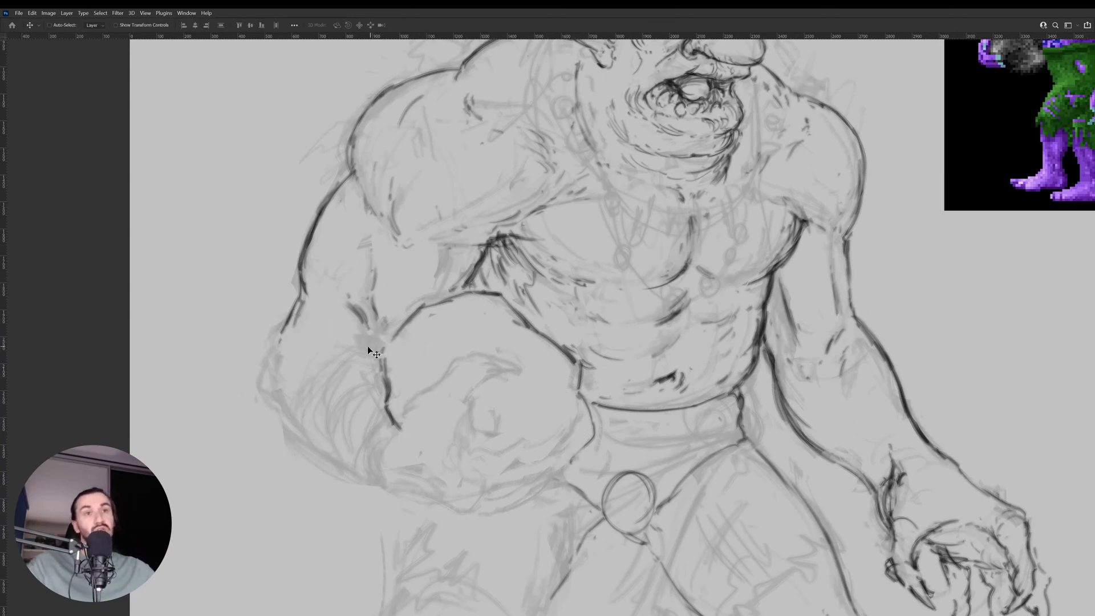
# Outline the near forearm, draw a banded cuff around its wrist, and add a stroke at the elbow.
pyautogui.press('b')
pyautogui.moveTo(308, 374)
pyautogui.mouseDown()
pyautogui.moveTo(300, 392)
pyautogui.moveTo(342, 350)
pyautogui.moveTo(382, 356)
pyautogui.moveTo(304, 391)
pyautogui.moveTo(289, 436)
pyautogui.moveTo(301, 444)
pyautogui.moveTo(320, 375)
pyautogui.moveTo(306, 403)
pyautogui.mouseUp()
pyautogui.moveTo(333, 362)
pyautogui.mouseDown()
pyautogui.moveTo(314, 432)
pyautogui.moveTo(322, 458)
pyautogui.moveTo(363, 481)
pyautogui.moveTo(403, 433)
pyautogui.mouseUp()
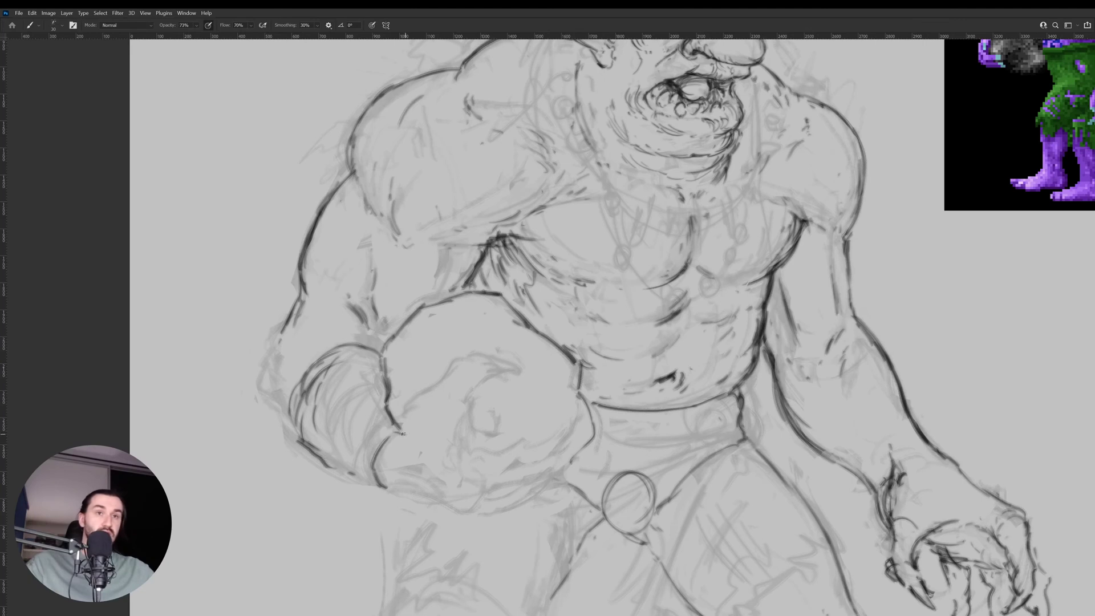
pyautogui.moveTo(368, 484)
pyautogui.mouseDown()
pyautogui.moveTo(351, 445)
pyautogui.moveTo(392, 422)
pyautogui.moveTo(347, 437)
pyautogui.moveTo(333, 478)
pyautogui.mouseUp()
pyautogui.moveTo(362, 429)
pyautogui.mouseDown()
pyautogui.moveTo(334, 476)
pyautogui.moveTo(384, 418)
pyautogui.moveTo(364, 421)
pyautogui.mouseUp()
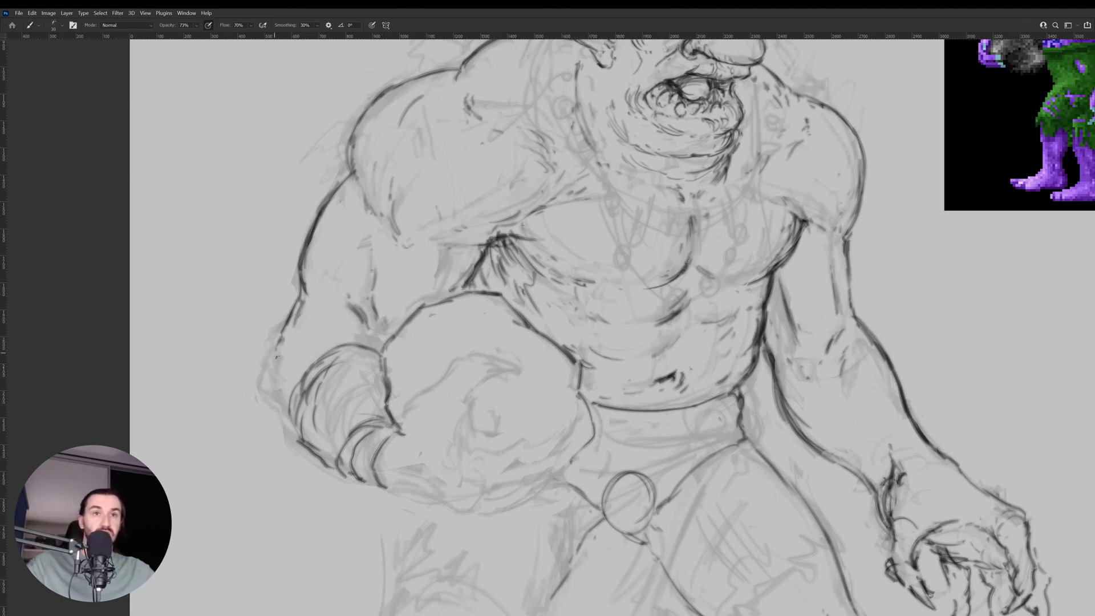
pyautogui.moveTo(277, 346); pyautogui.dragTo(270, 361)
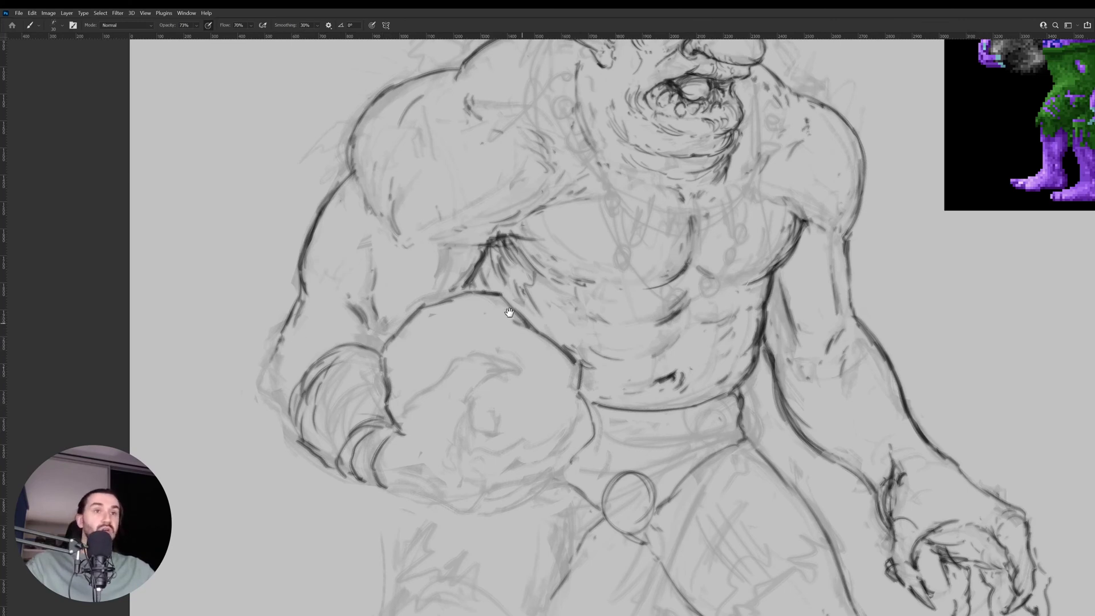
# Outline the near hand gripping the boulder, with its thumb, dark claw and the start of the lower fingers.
pyautogui.moveTo(467, 388); pyautogui.dragTo(405, 324)
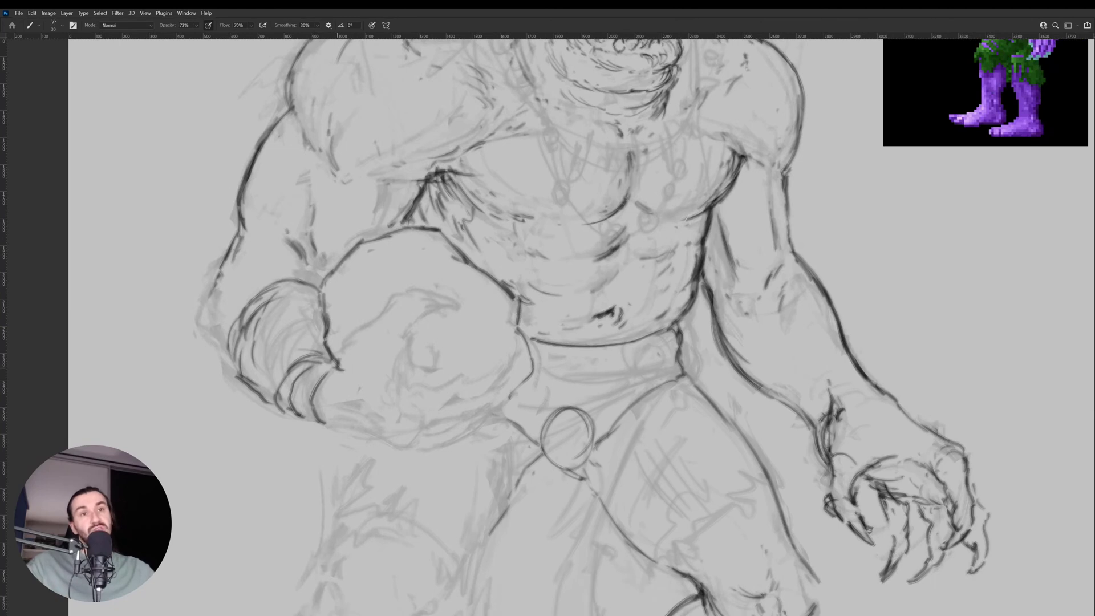
pyautogui.moveTo(338, 366)
pyautogui.mouseDown()
pyautogui.moveTo(392, 307)
pyautogui.moveTo(407, 331)
pyautogui.moveTo(394, 372)
pyautogui.moveTo(394, 349)
pyautogui.mouseUp()
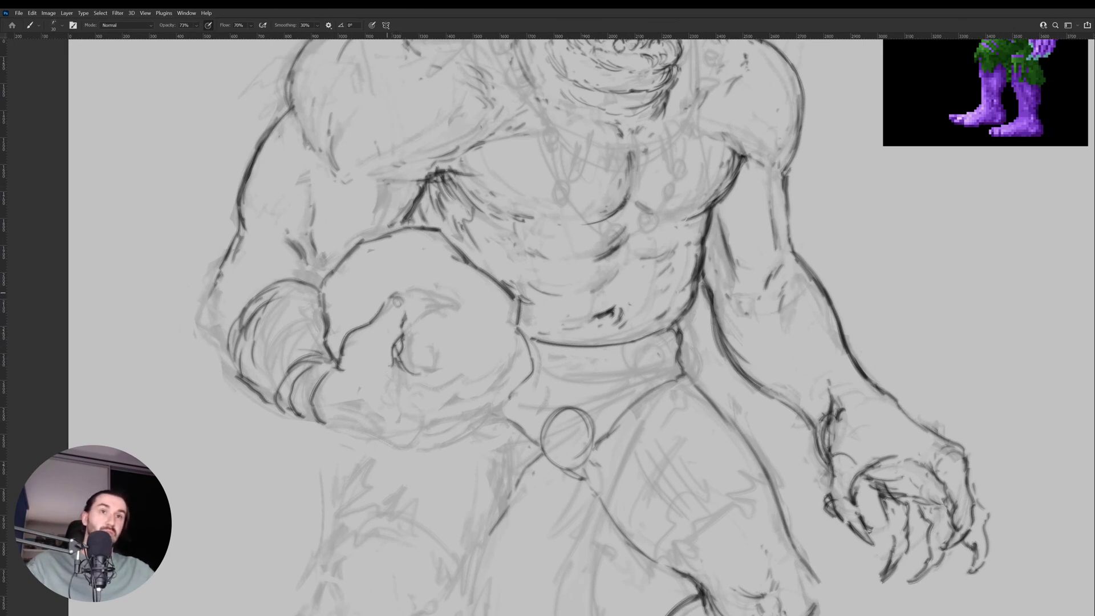
pyautogui.moveTo(388, 293)
pyautogui.mouseDown()
pyautogui.moveTo(404, 312)
pyautogui.moveTo(399, 293)
pyautogui.moveTo(432, 307)
pyautogui.moveTo(451, 295)
pyautogui.moveTo(461, 312)
pyautogui.moveTo(419, 305)
pyautogui.mouseUp()
pyautogui.press('z')
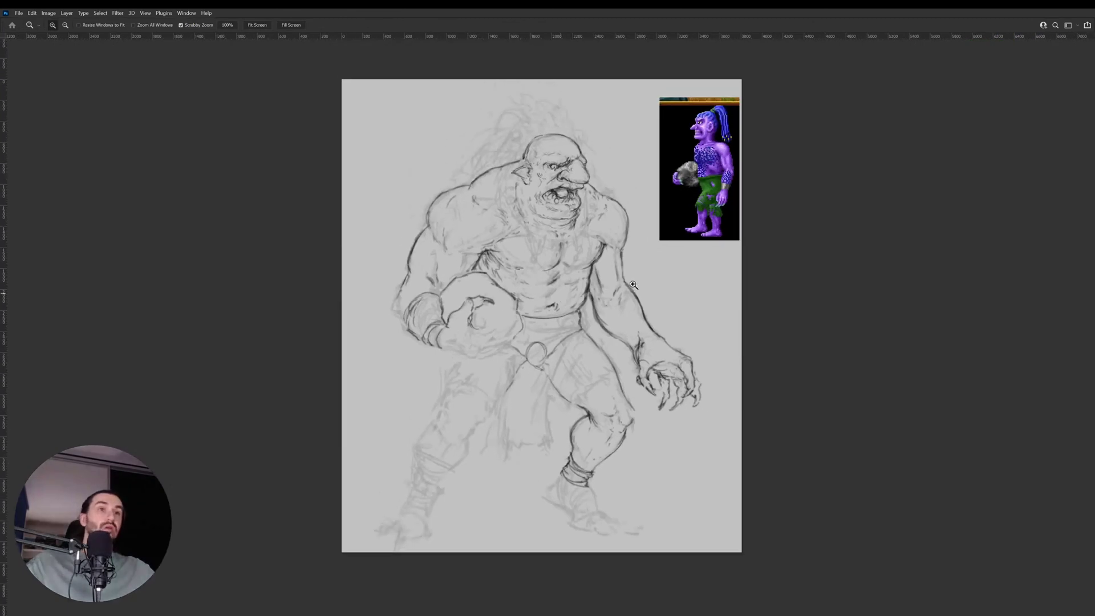
pyautogui.click(1003, 359)
pyautogui.click(1002, 361)
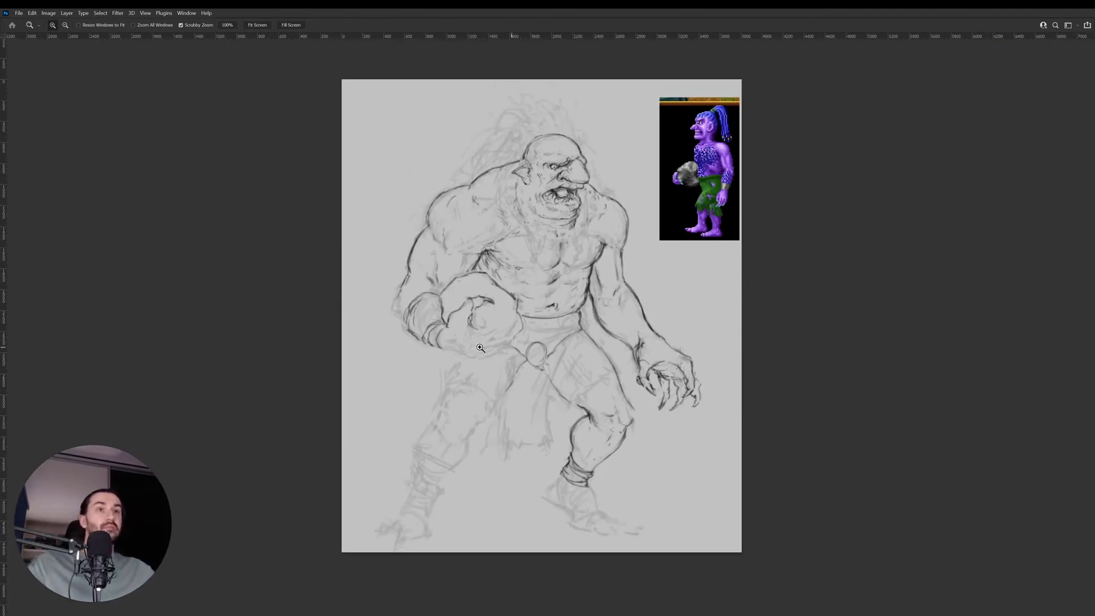
pyautogui.moveTo(481, 347); pyautogui.dragTo(518, 342)
pyautogui.press('b')
pyautogui.moveTo(466, 306); pyautogui.dragTo(488, 317)
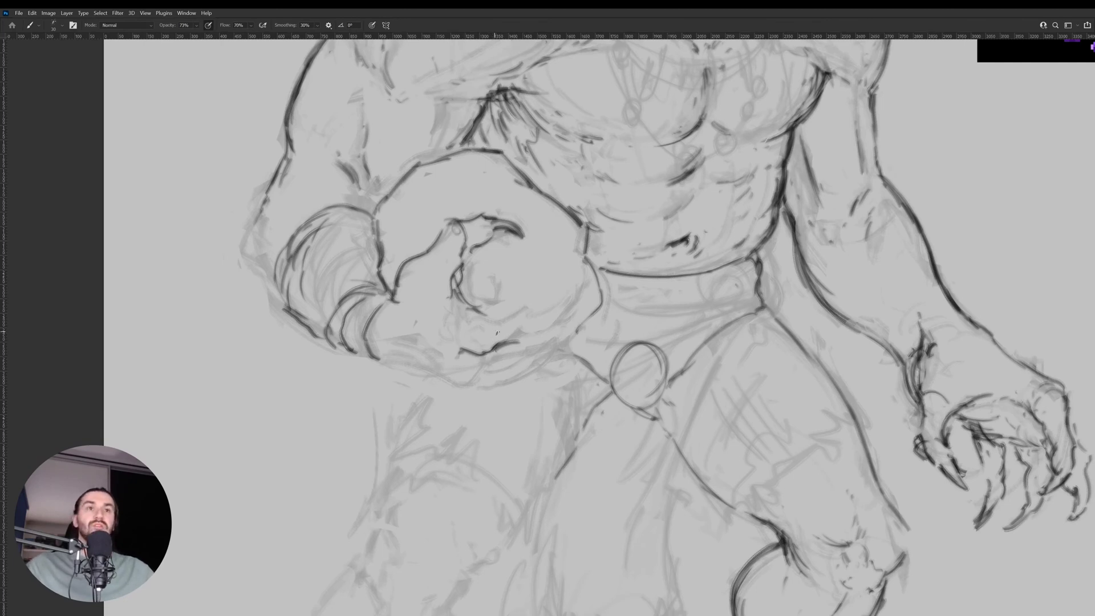
# Switch to the Homm1.psd document and look through its hidden layers for usable anatomy references.
pyautogui.press('f')
pyautogui.press('f')
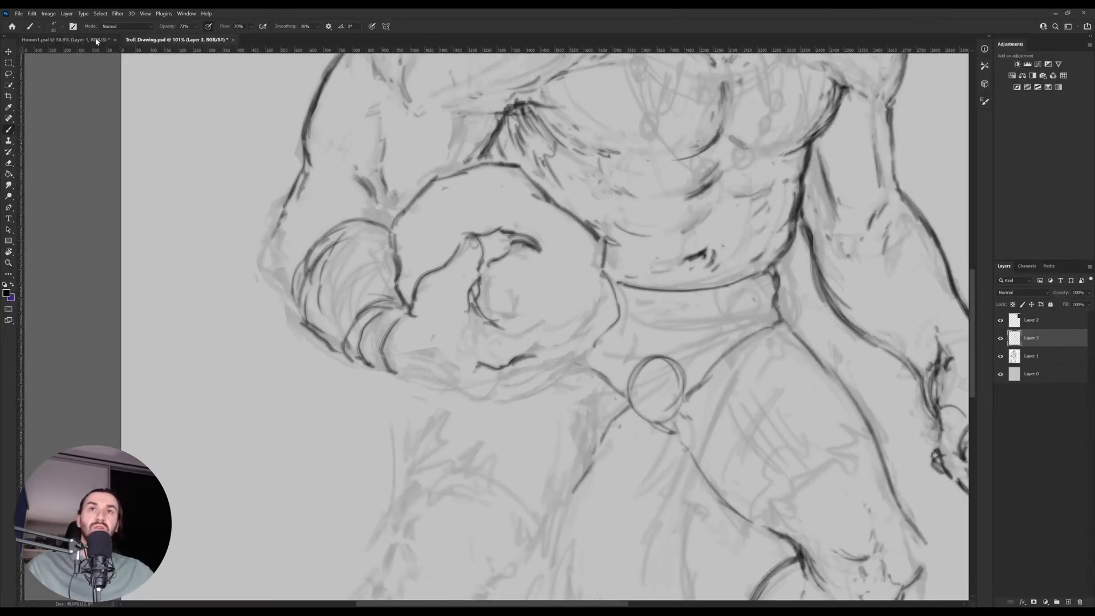
pyautogui.click(91, 40)
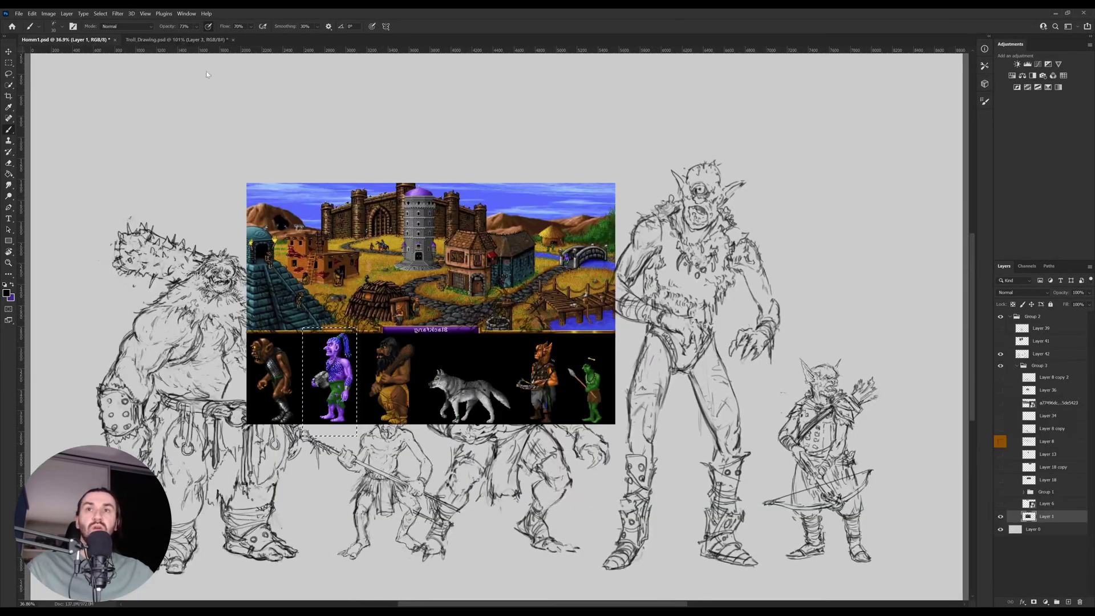
pyautogui.click(1001, 504)
pyautogui.click(1001, 504)
pyautogui.click(1002, 481)
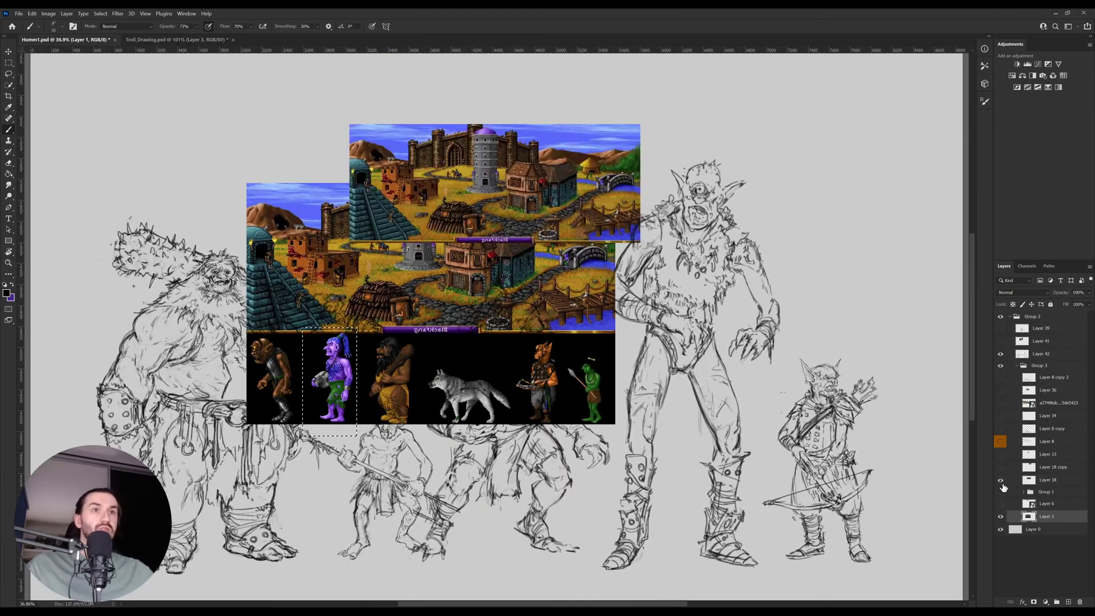
pyautogui.click(1001, 480)
pyautogui.click(1001, 454)
pyautogui.click(1001, 454)
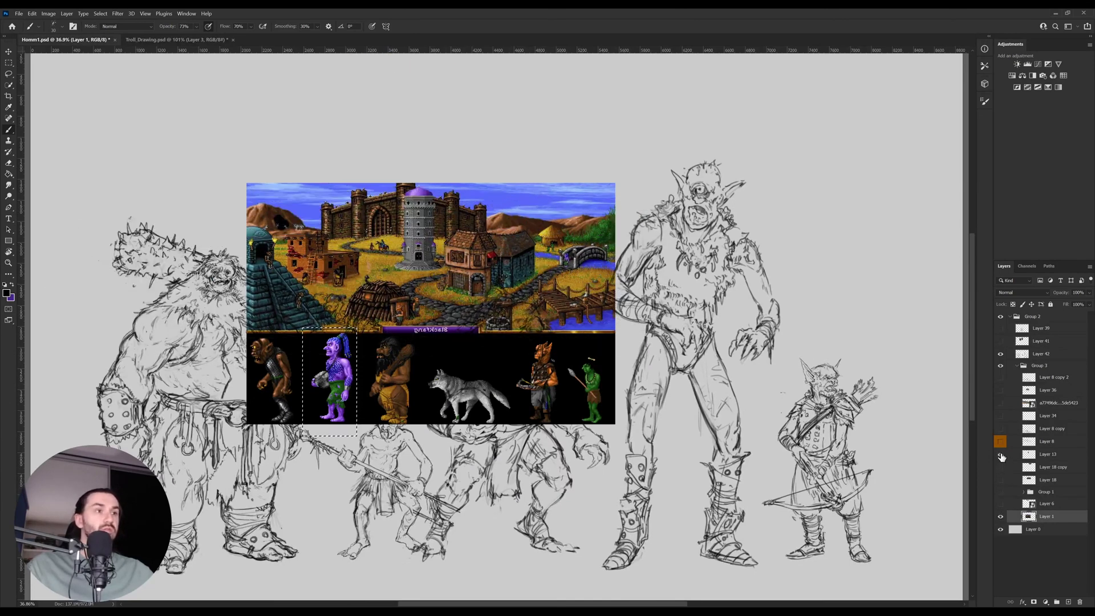
pyautogui.click(1001, 454)
pyautogui.click(1001, 454)
pyautogui.click(1000, 428)
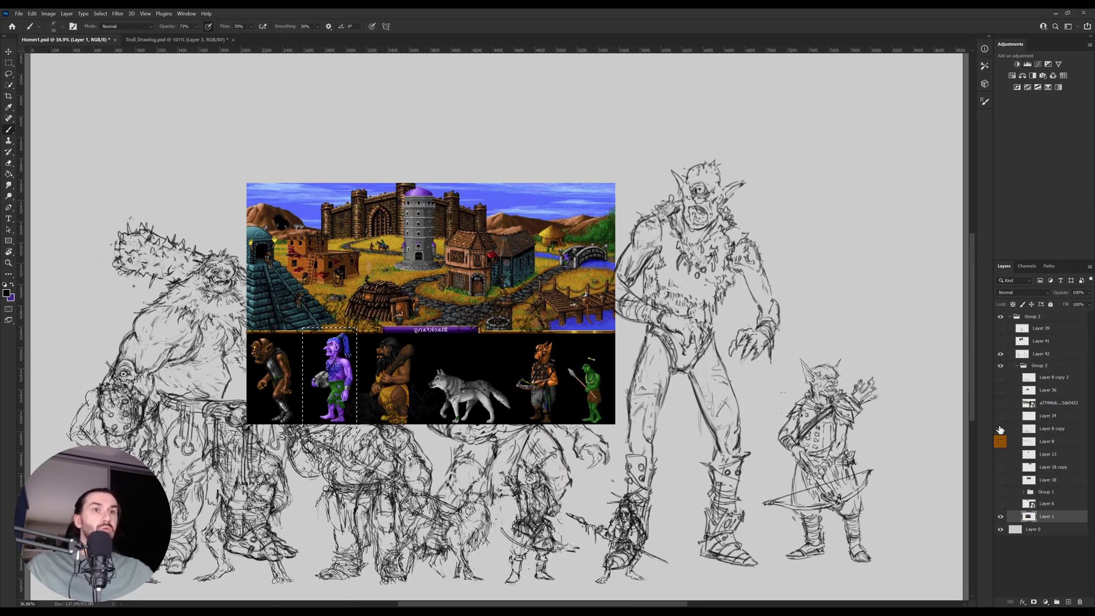
pyautogui.click(1000, 429)
pyautogui.click(1001, 416)
pyautogui.click(1001, 415)
pyautogui.click(1001, 402)
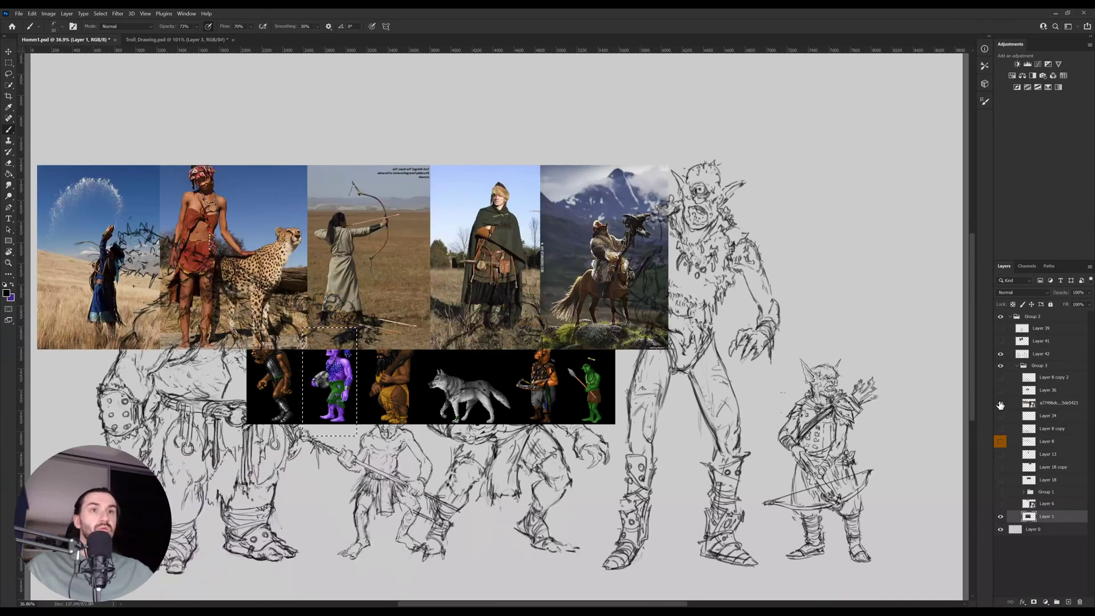
pyautogui.click(1001, 403)
# Show the layer with the two bodybuilder photos, then copy both photos into Troll_Drawing.psd.
pyautogui.click(1001, 390)
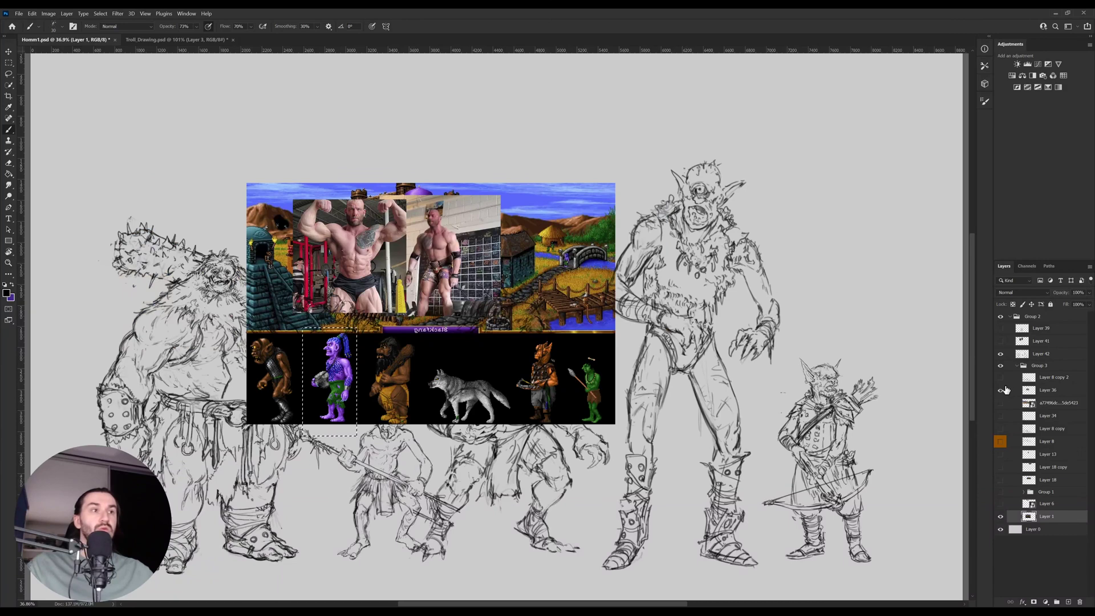
pyautogui.click(1000, 390)
pyautogui.click(1048, 390)
pyautogui.click(8, 62)
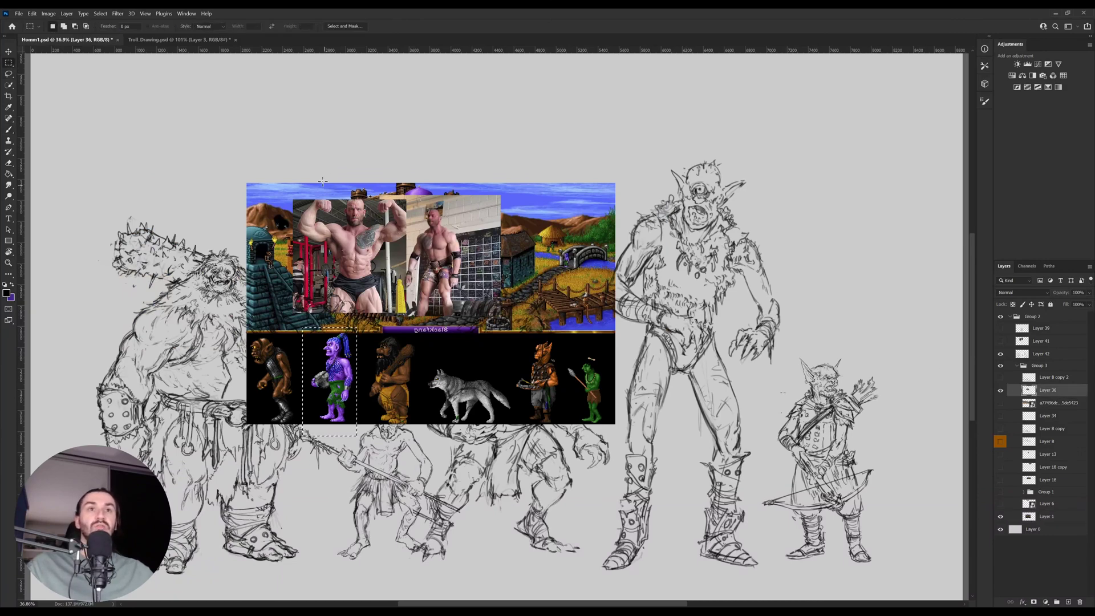
pyautogui.moveTo(268, 166); pyautogui.dragTo(503, 323)
pyautogui.hotkey('ctrl', 'c')
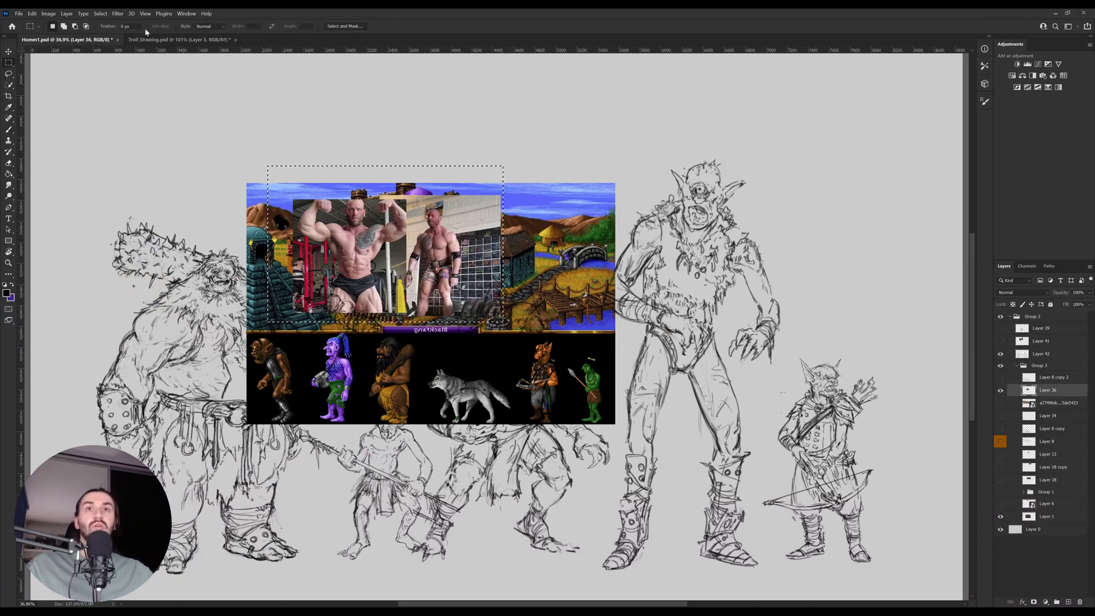
pyautogui.click(155, 39)
pyautogui.hotkey('ctrl', 'v')
# Duplicate the standing bodybuilder photo onto its own layer, scale it to 125%, and place it below the purple troll sprite.
pyautogui.press('z')
pyautogui.moveTo(570, 304); pyautogui.dragTo(530, 303)
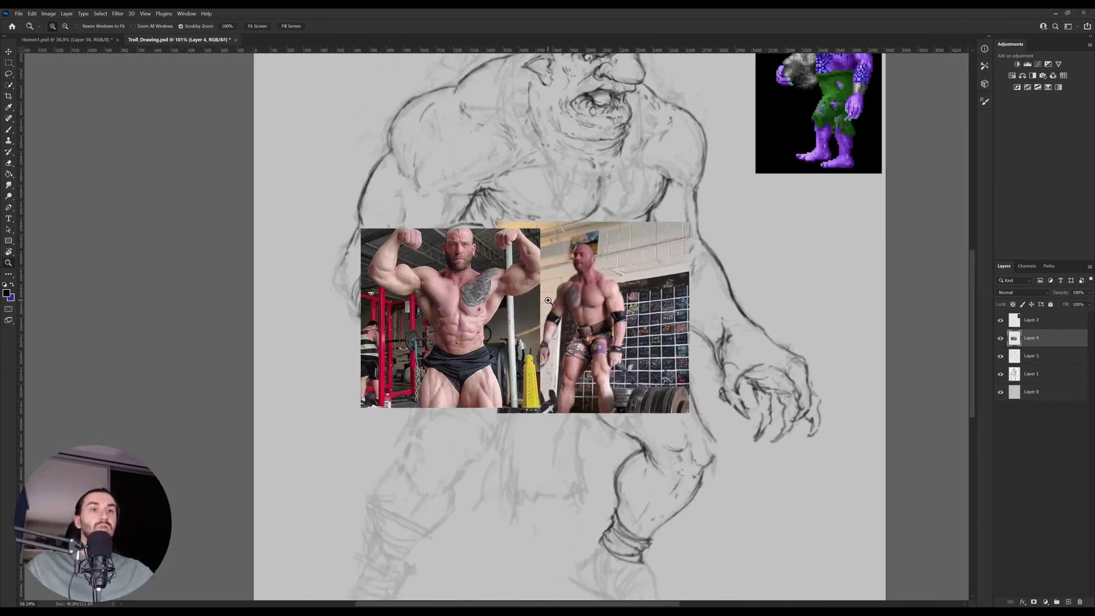
pyautogui.press('m')
pyautogui.moveTo(535, 231); pyautogui.dragTo(653, 412)
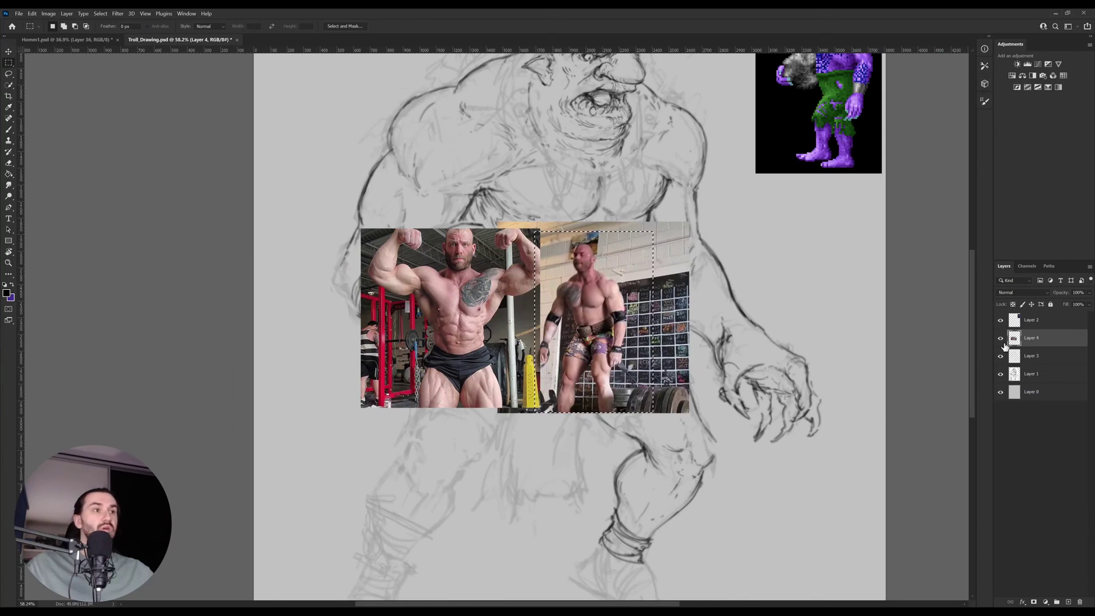
pyautogui.hotkey('ctrl', 'j')
pyautogui.hotkey('ctrl', 't')
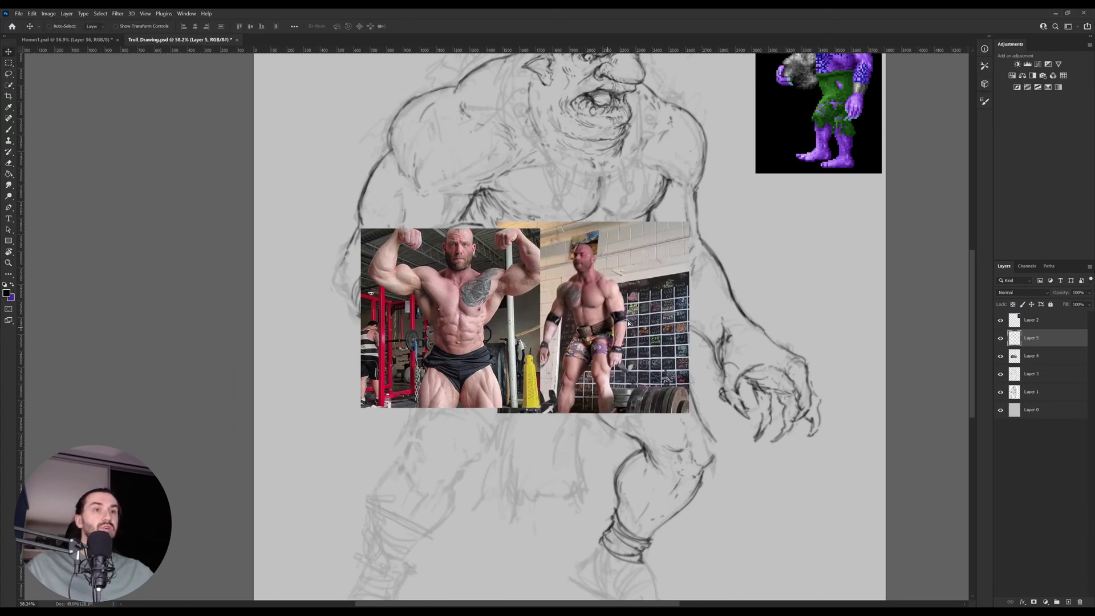
pyautogui.moveTo(628, 320); pyautogui.dragTo(850, 263)
pyautogui.moveTo(820, 353); pyautogui.dragTo(838, 376)
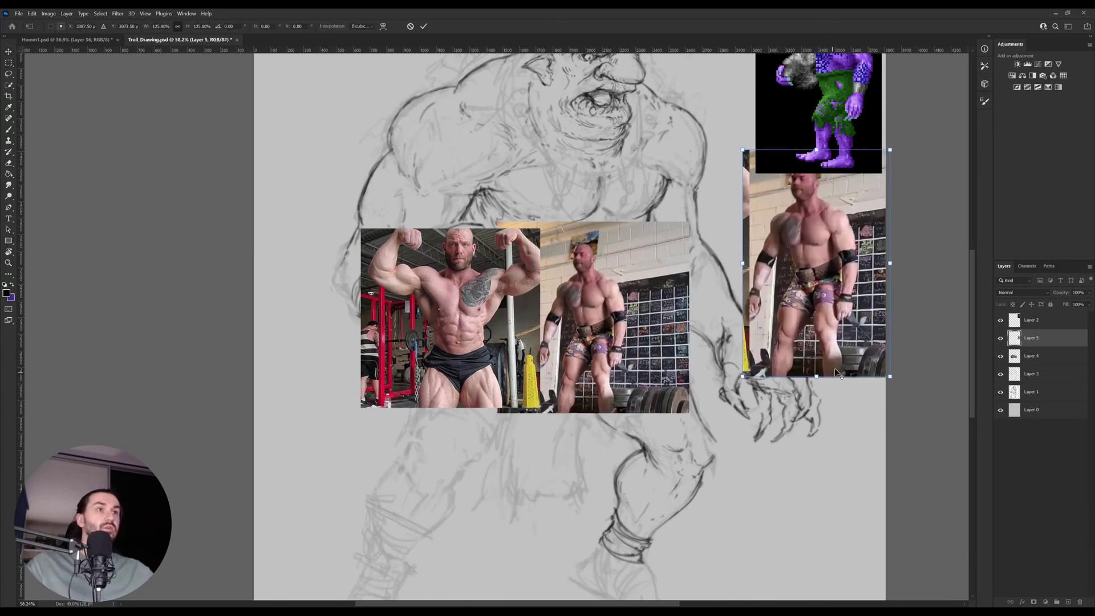
pyautogui.press('Return')
pyautogui.moveTo(847, 254); pyautogui.dragTo(809, 374)
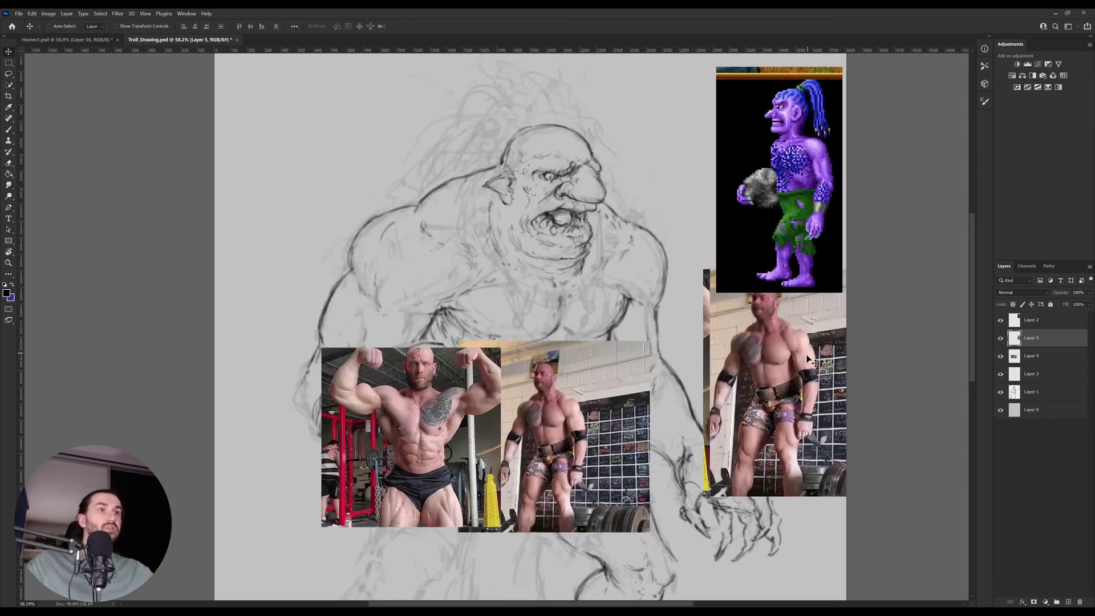
# Shift the purple troll sprite upward and tuck the standing bodybuilder photo directly beneath it at the canvas edge.
pyautogui.keyDown('ctrl'); pyautogui.click(799, 218); pyautogui.keyUp('ctrl')
pyautogui.moveTo(799, 217); pyautogui.dragTo(798, 178)
pyautogui.keyDown('ctrl'); pyautogui.click(795, 334); pyautogui.keyUp('ctrl')
pyautogui.moveTo(796, 333); pyautogui.dragTo(808, 309)
pyautogui.keyDown('ctrl'); pyautogui.click(472, 429); pyautogui.keyUp('ctrl')
pyautogui.moveTo(472, 429); pyautogui.dragTo(482, 382)
# Put the flexing bodybuilder photo on its own layer, hide the original photo pair, and place the copy beside the troll's near shoulder.
pyautogui.press('m')
pyautogui.moveTo(313, 256); pyautogui.dragTo(515, 493)
pyautogui.press('Delete')
pyautogui.click(999, 358)
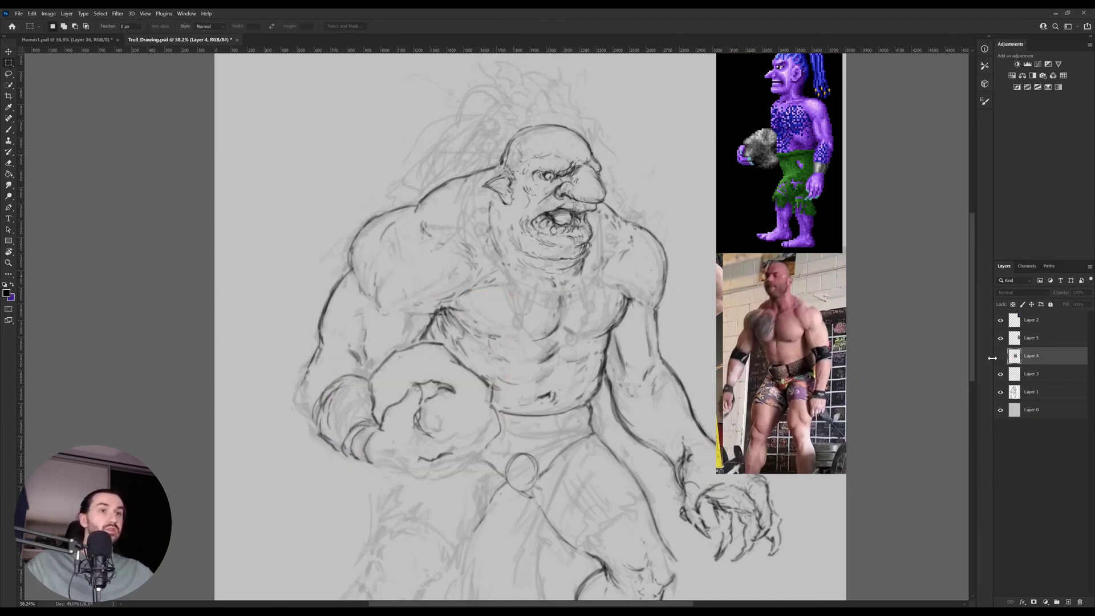
pyautogui.hotkey('ctrl', 'v')
pyautogui.press('v')
pyautogui.moveTo(572, 400); pyautogui.dragTo(340, 294)
# Check the remaining hidden layers in Homm1.psd for further references and return to Troll_Drawing.psd.
pyautogui.click(64, 39)
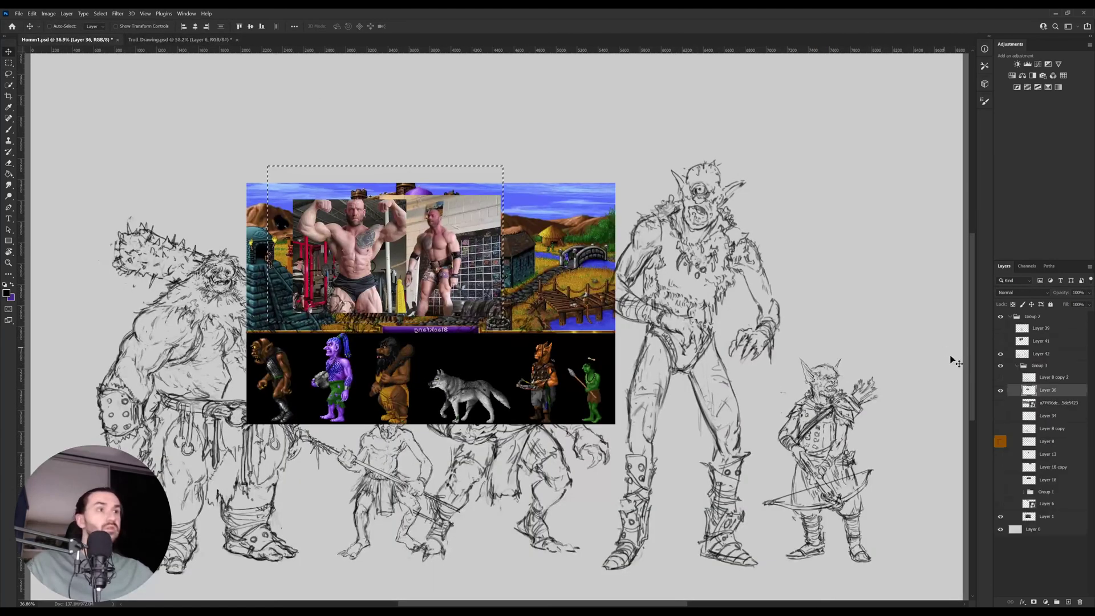
pyautogui.click(1000, 377)
pyautogui.click(1000, 377)
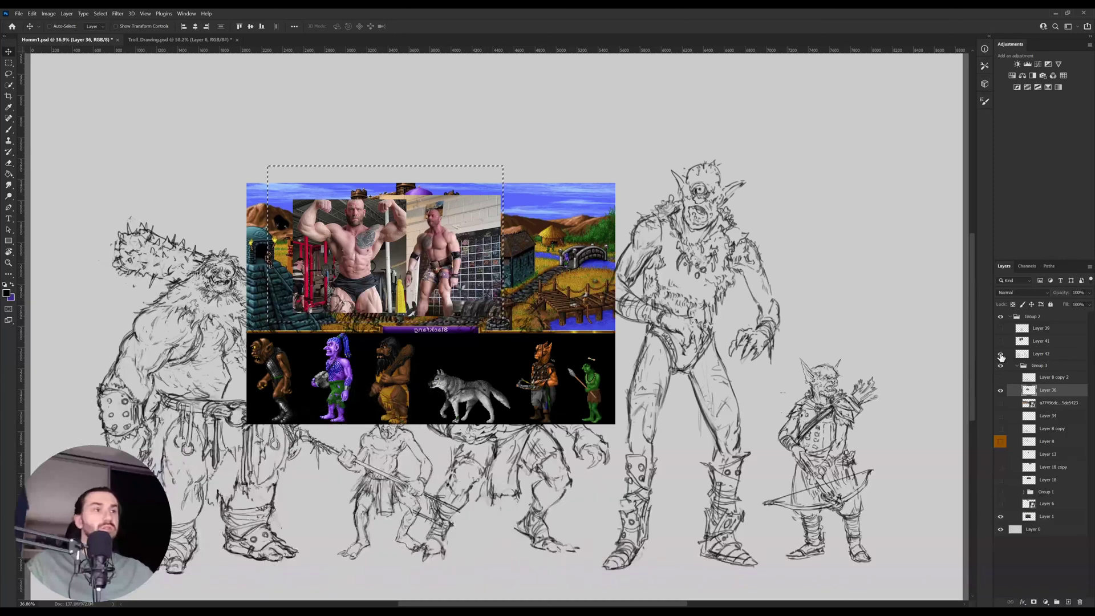
pyautogui.click(1000, 341)
pyautogui.click(1000, 340)
pyautogui.click(1000, 329)
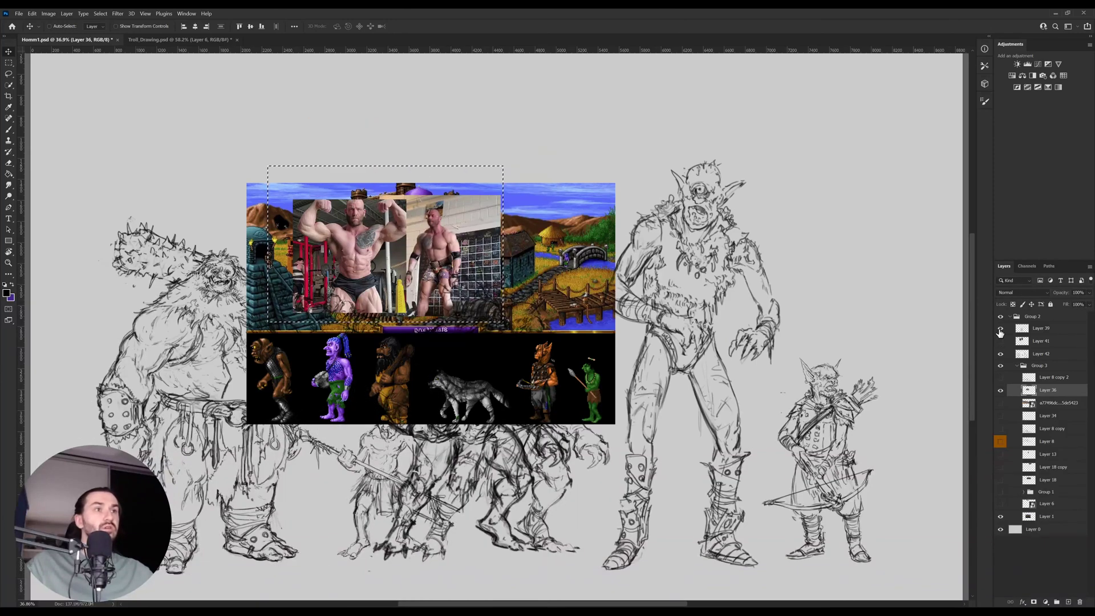
pyautogui.click(1000, 329)
pyautogui.click(183, 40)
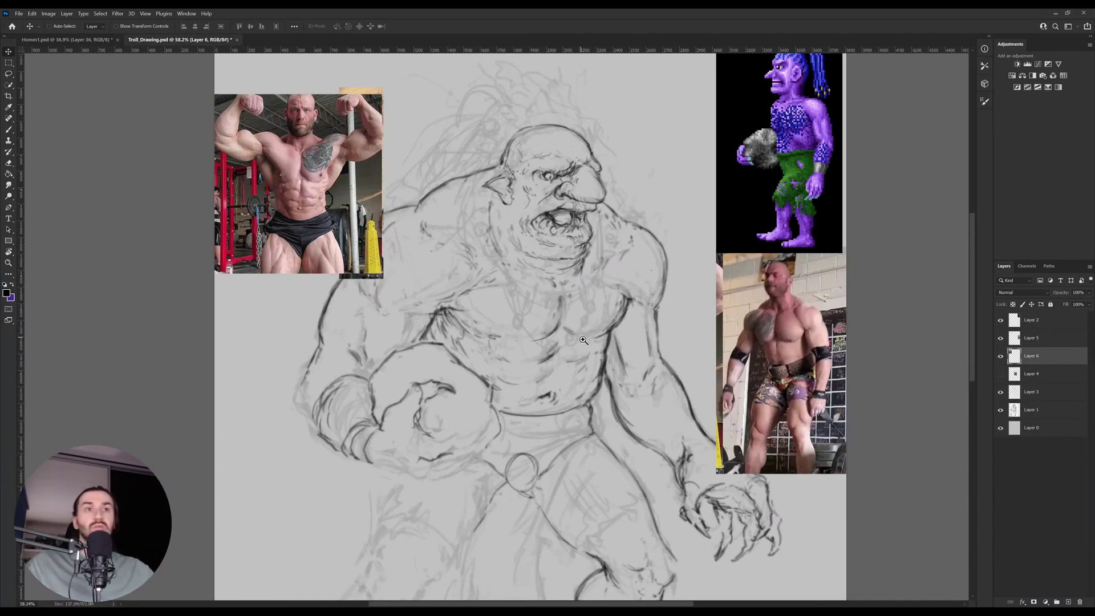
# Flip the standing bodybuilder photo horizontally and move it slightly toward the troll's far arm.
pyautogui.scroll(2, 583, 340)
pyautogui.keyDown('ctrl'); pyautogui.click(858, 343); pyautogui.keyUp('ctrl')
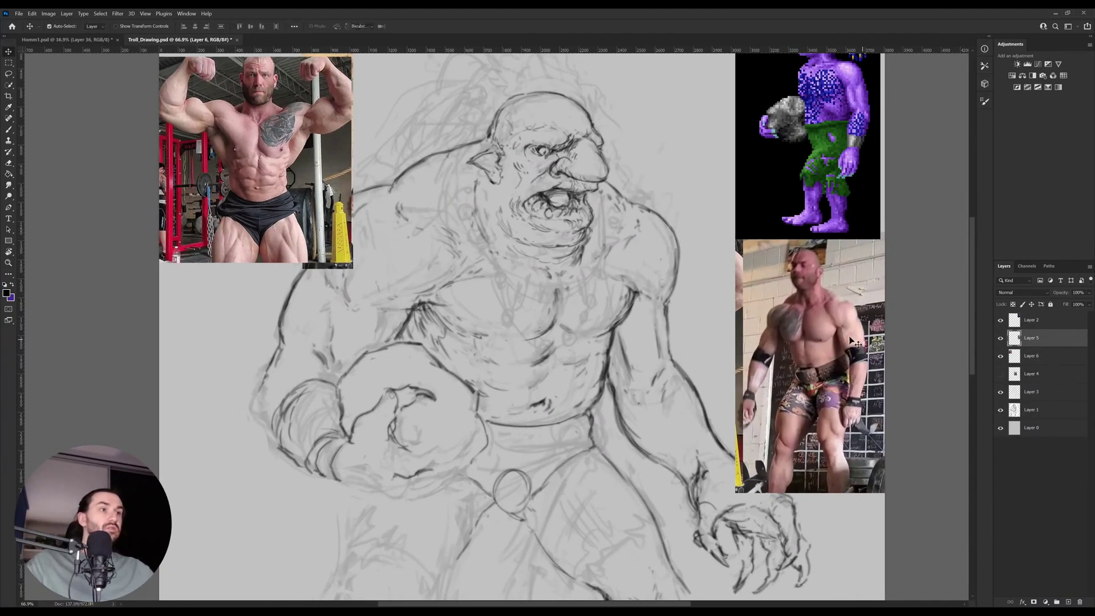
pyautogui.hotkey('ctrl', 't')
pyautogui.click(876, 505)
pyautogui.press('Return')
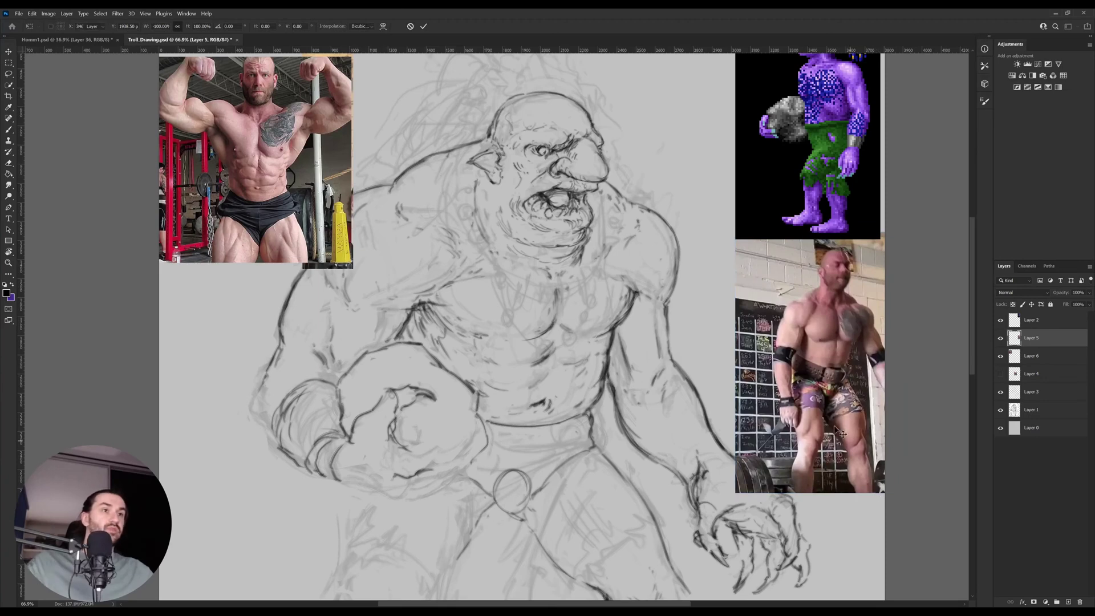
pyautogui.moveTo(829, 383); pyautogui.dragTo(796, 355)
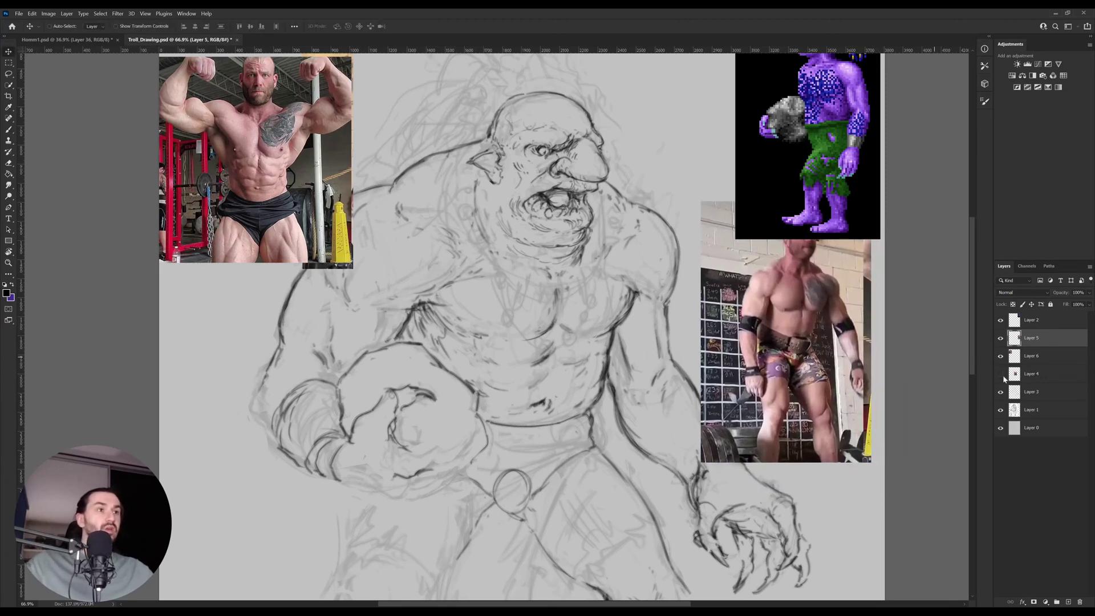
# On the line-art Layer 3, erase along the middle of the chest and draw a short midline stroke beside the navel.
pyautogui.click(1000, 410)
pyautogui.click(1000, 409)
pyautogui.click(1020, 398)
pyautogui.press('space')
pyautogui.moveTo(657, 447); pyautogui.dragTo(542, 346)
pyautogui.press('b')
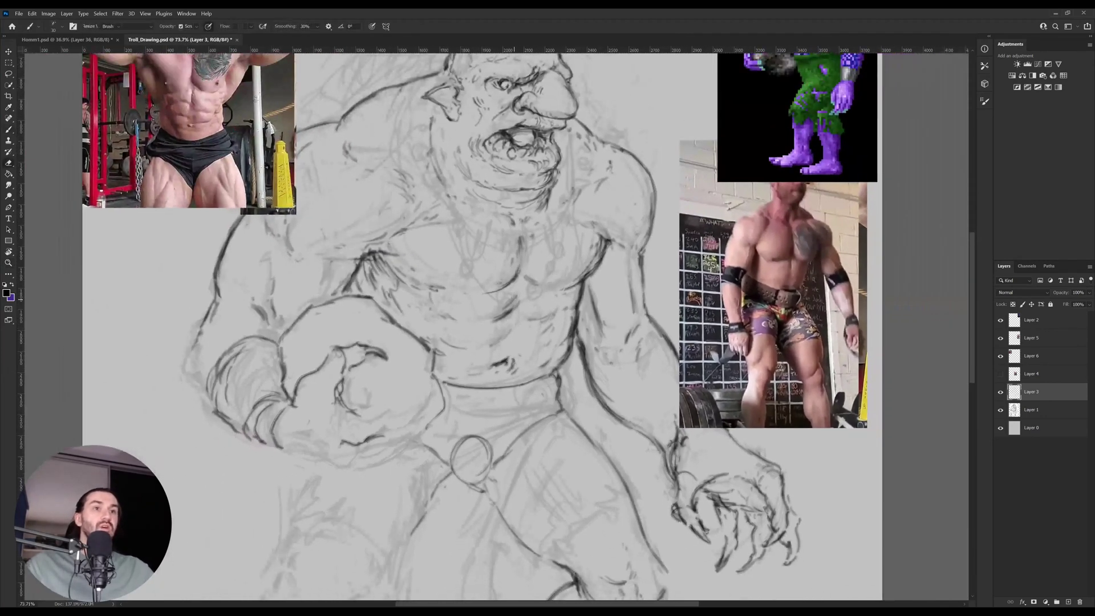
pyautogui.scroll(2, 526, 255)
pyautogui.press('e')
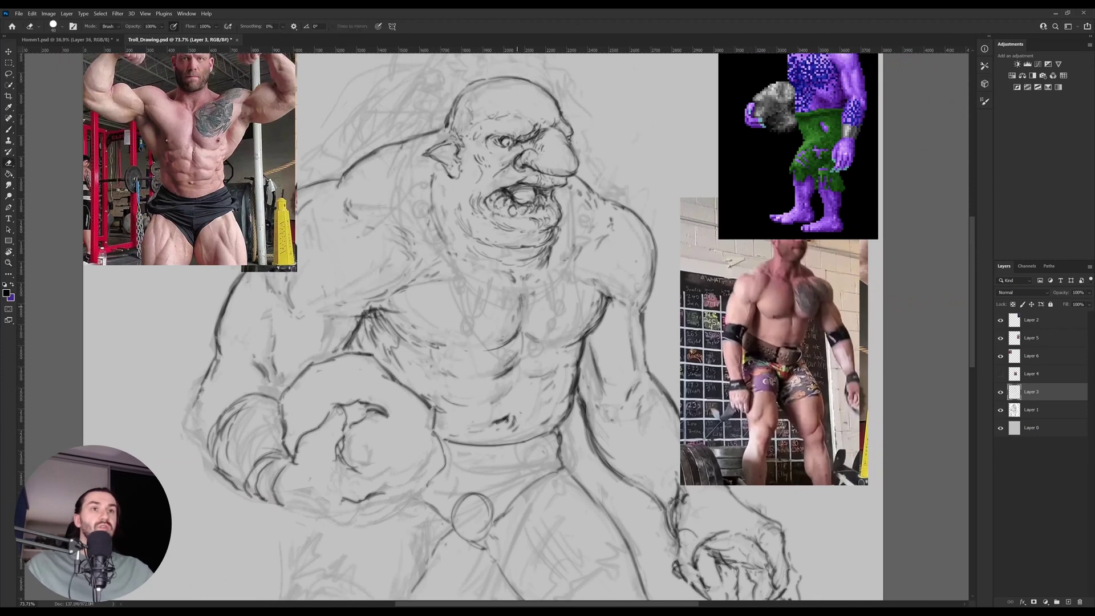
pyautogui.moveTo(521, 319); pyautogui.dragTo(517, 353)
pyautogui.press('b')
pyautogui.moveTo(510, 414); pyautogui.dragTo(502, 436)
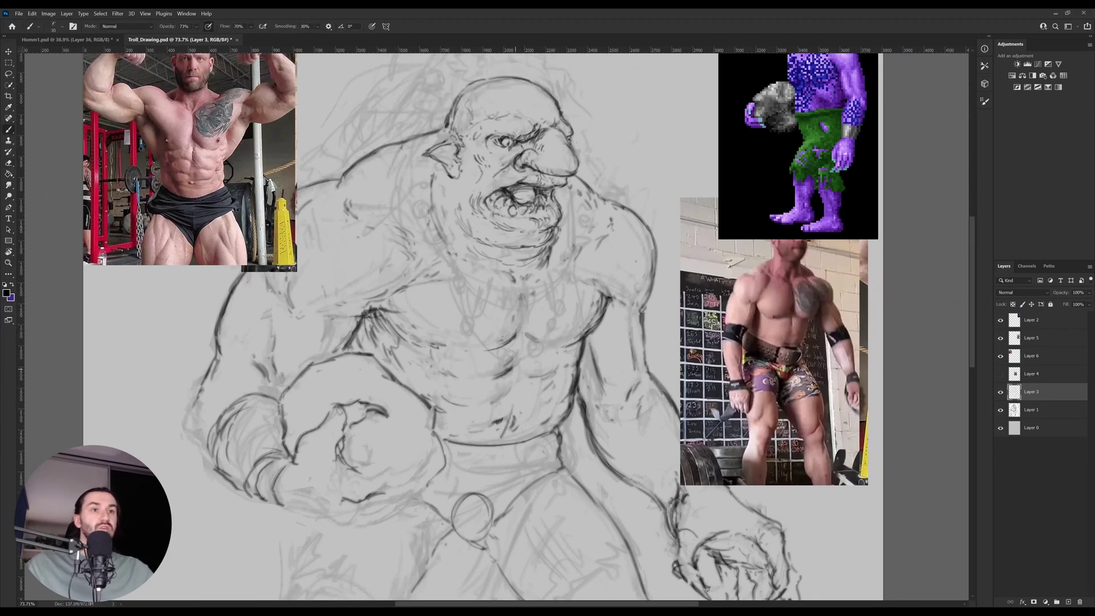
# Draw the torso's centre line from below the chin to the waistband and lighten it across the chest with the eraser.
pyautogui.moveTo(514, 382); pyautogui.dragTo(501, 440)
pyautogui.moveTo(527, 285); pyautogui.dragTo(506, 416)
pyautogui.moveTo(526, 258); pyautogui.dragTo(512, 402)
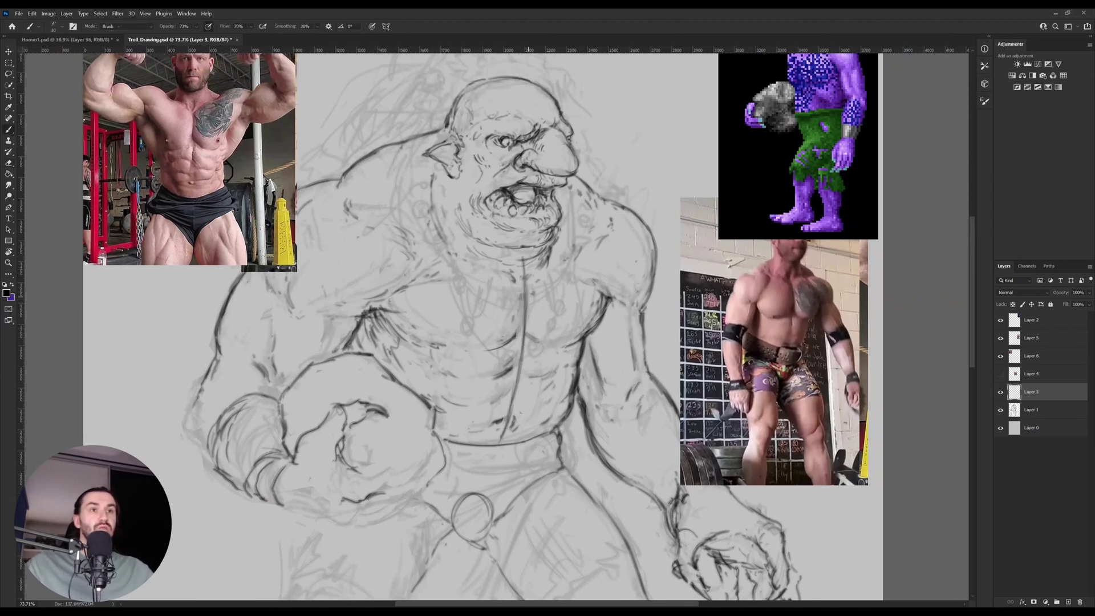
pyautogui.press('e')
pyautogui.moveTo(526, 288); pyautogui.dragTo(523, 337)
pyautogui.press('b')
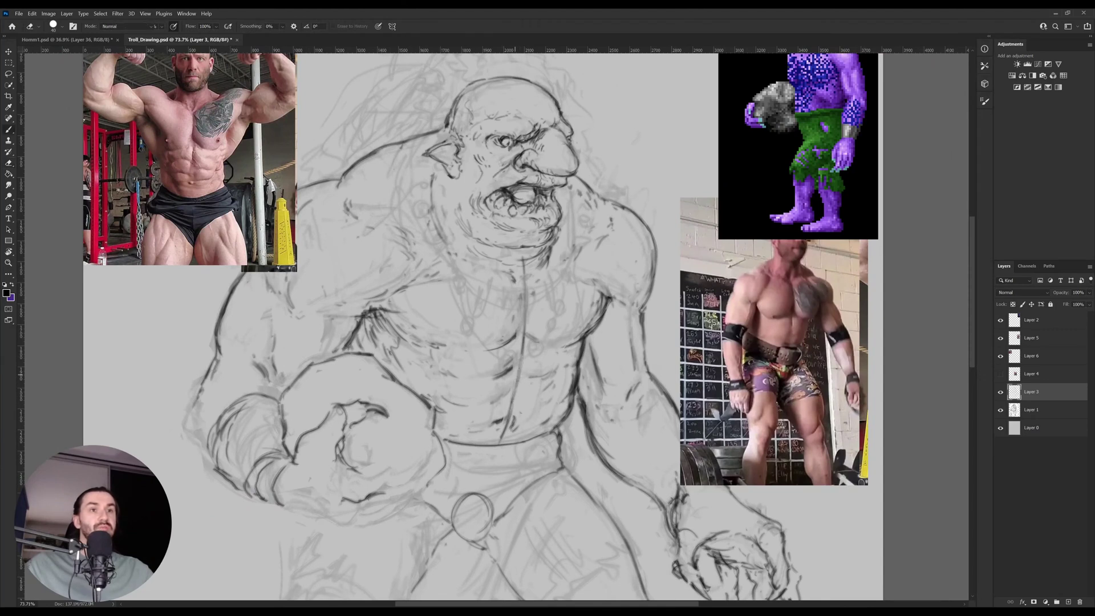
pyautogui.press('e')
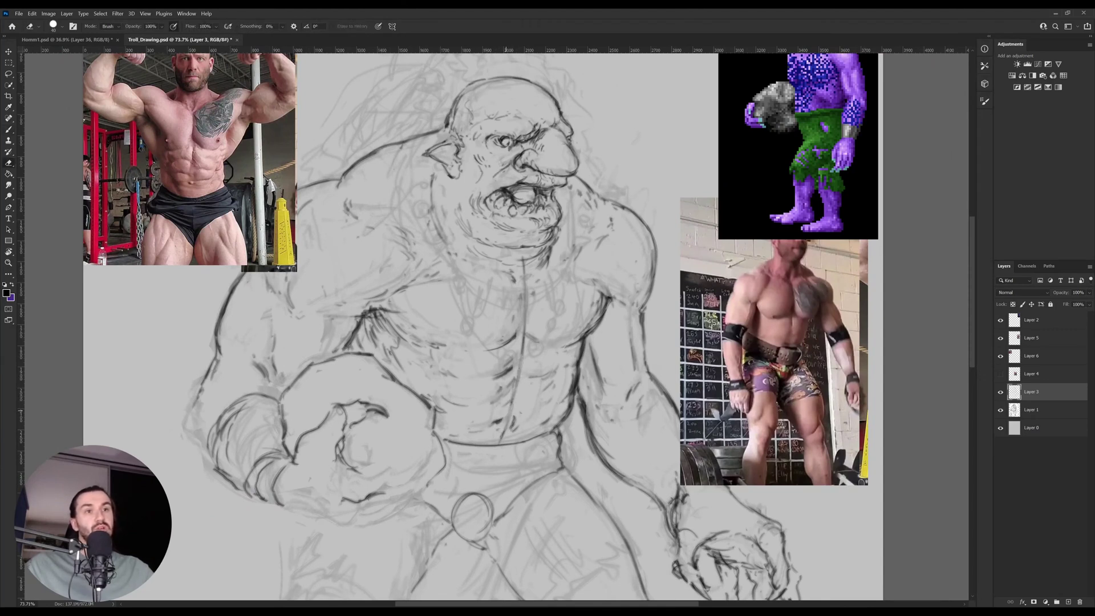
pyautogui.press('b')
# Refine the abdominal muscle lines between the centre line and the far flank with brush and eraser.
pyautogui.moveTo(516, 378)
pyautogui.mouseDown()
pyautogui.moveTo(502, 440)
pyautogui.moveTo(578, 366)
pyautogui.mouseUp()
pyautogui.press('e')
pyautogui.press('b')
pyautogui.press('e')
pyautogui.press('b')
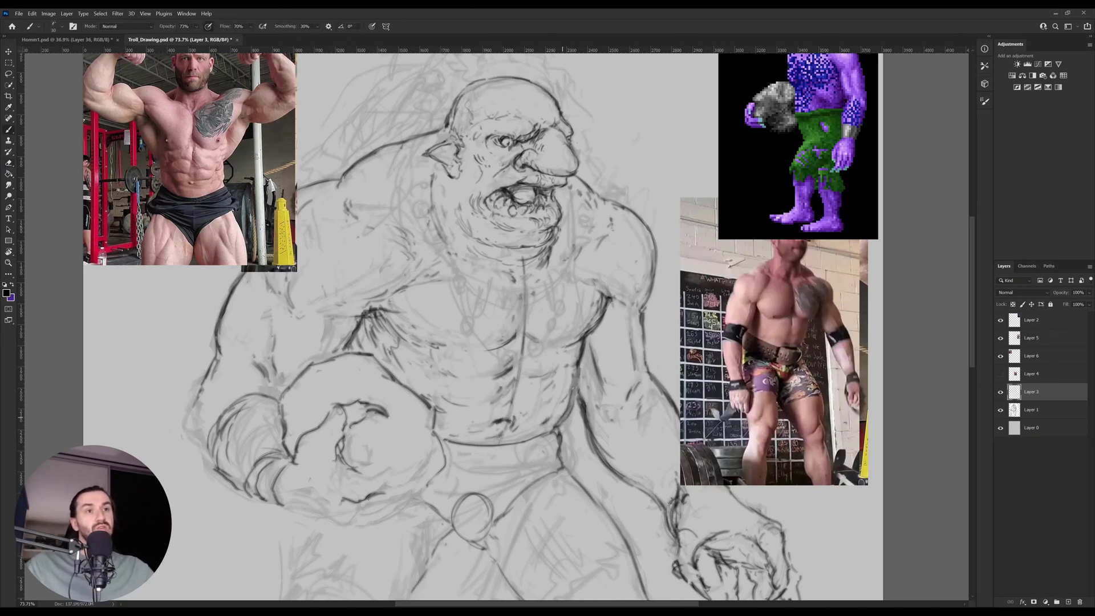
# Strengthen the far flank's contour from the waist up to the ribs and clean its inner edge with the eraser.
pyautogui.moveTo(558, 425); pyautogui.dragTo(585, 347)
pyautogui.moveTo(563, 413); pyautogui.dragTo(582, 353)
pyautogui.press('e')
pyautogui.moveTo(563, 406); pyautogui.dragTo(581, 352)
pyautogui.press('b')
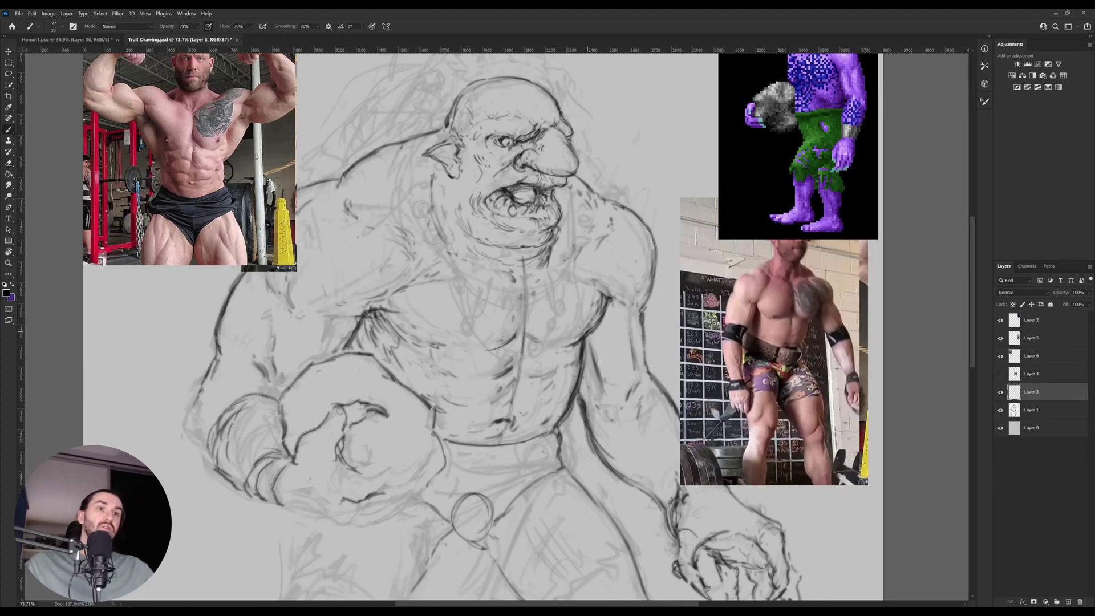
# Draw the far pectoral's lower edge and its curved outer contour up toward the shoulder.
pyautogui.moveTo(576, 341); pyautogui.dragTo(596, 331)
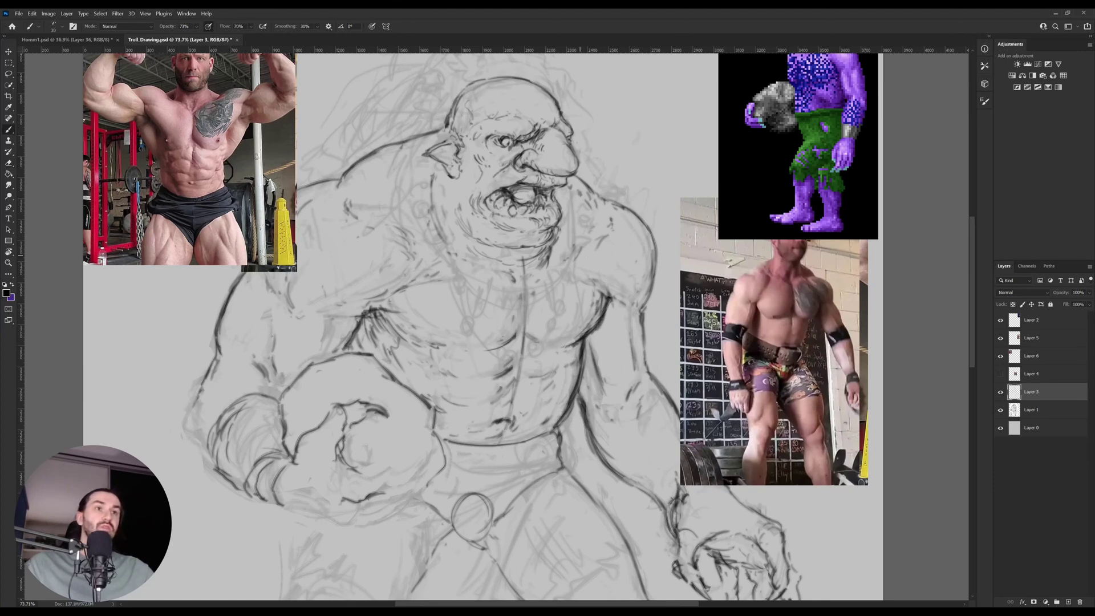
pyautogui.moveTo(601, 256)
pyautogui.mouseDown()
pyautogui.moveTo(579, 286)
pyautogui.moveTo(601, 299)
pyautogui.moveTo(605, 278)
pyautogui.moveTo(607, 288)
pyautogui.mouseUp()
pyautogui.press('e')
pyautogui.press('b')
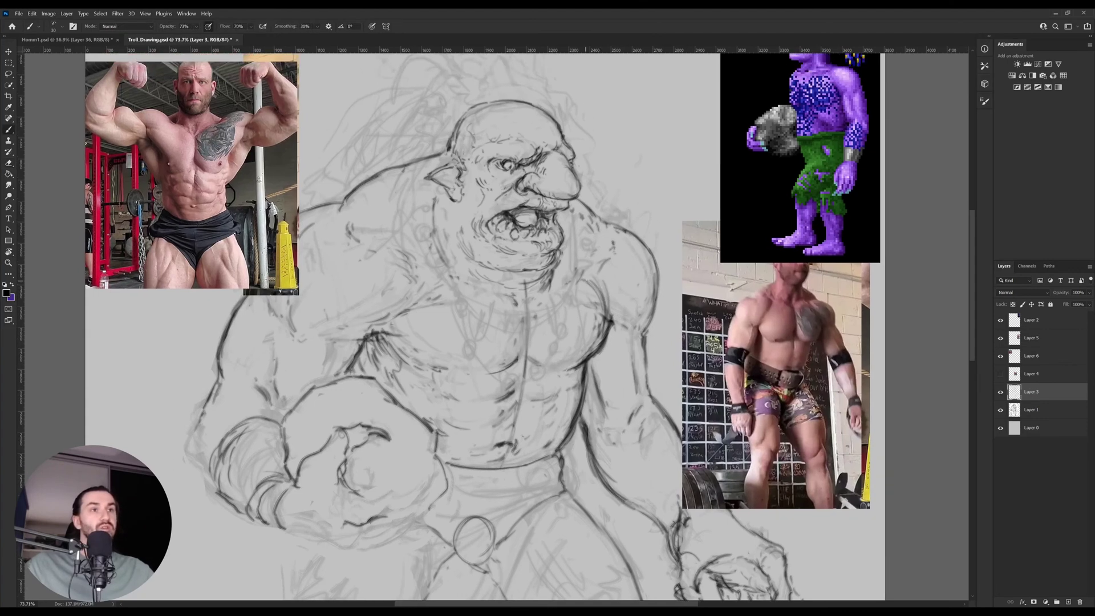
# Strengthen the near pectoral's lower edge from the armpit toward the centre line and draw the curved front deltoid line above it.
pyautogui.moveTo(391, 326); pyautogui.dragTo(411, 348)
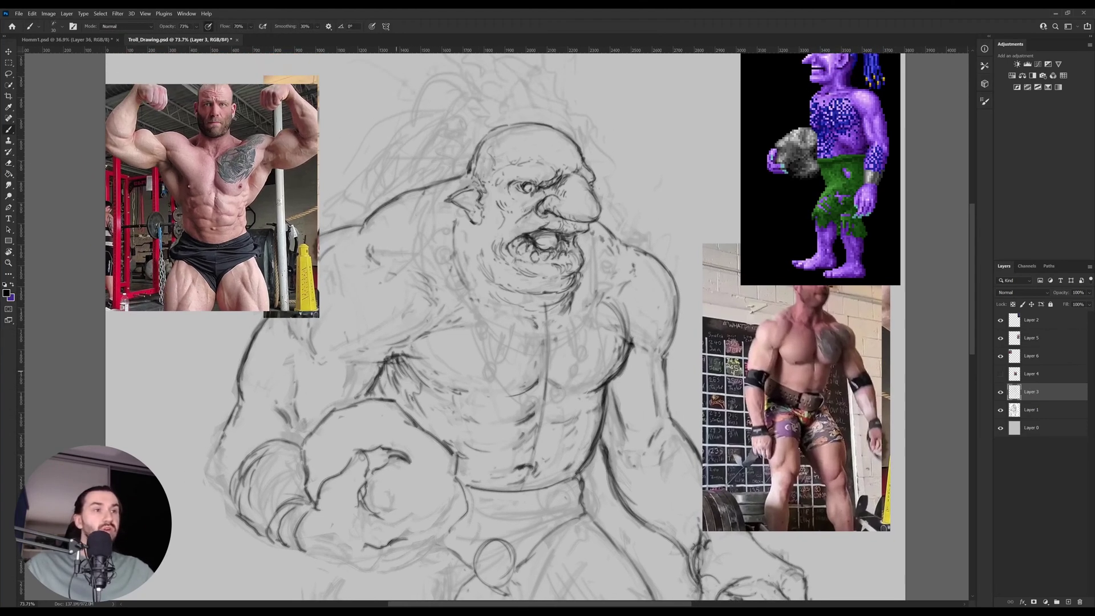
pyautogui.press('e')
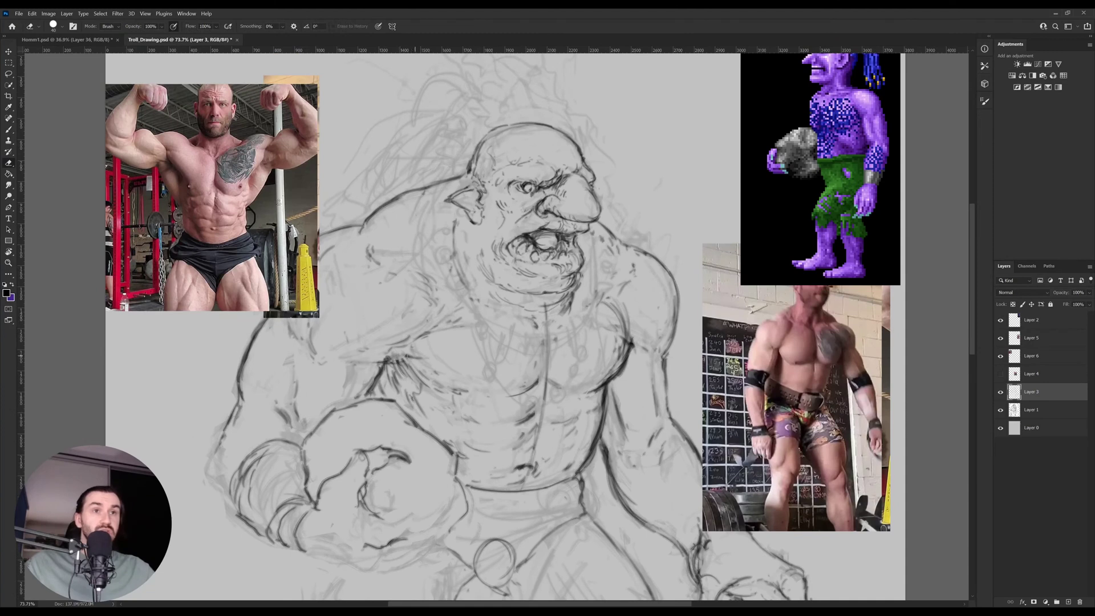
pyautogui.press('b')
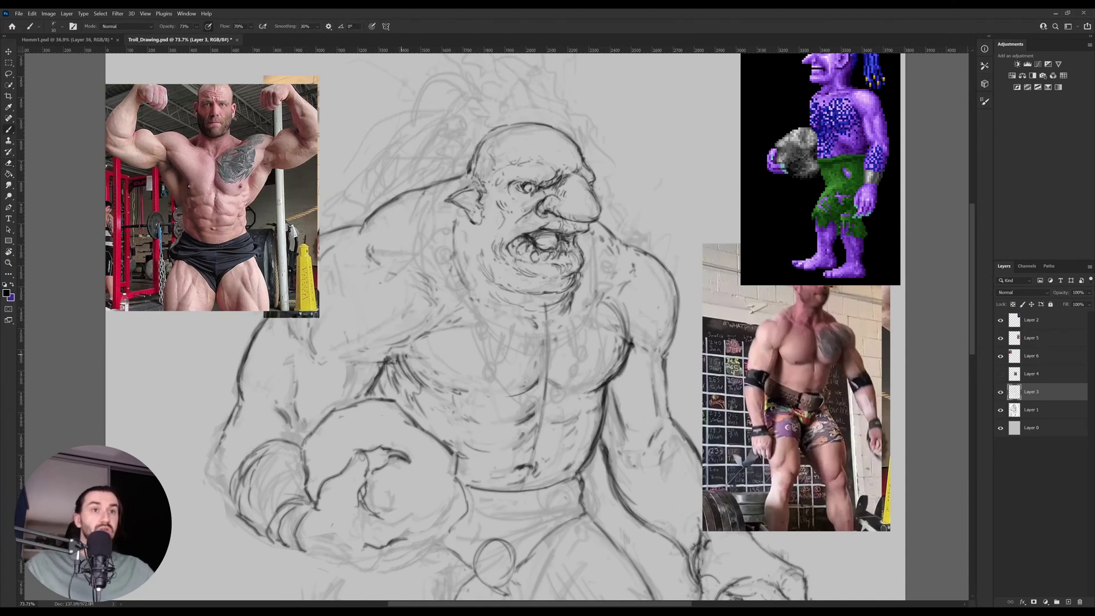
pyautogui.moveTo(400, 354); pyautogui.dragTo(433, 394)
pyautogui.moveTo(509, 394); pyautogui.dragTo(528, 383)
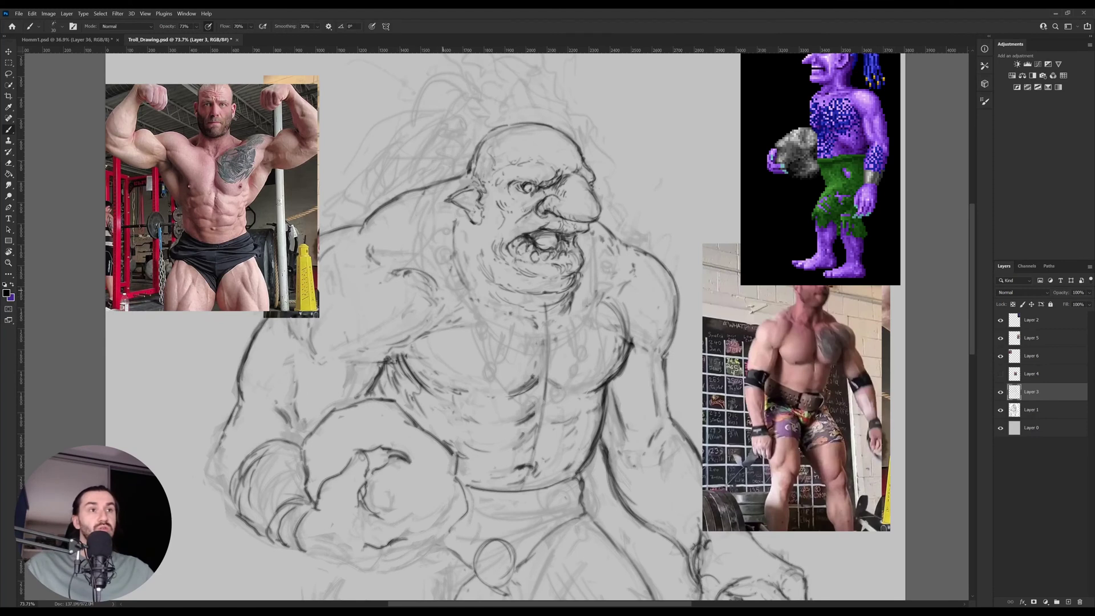
# Draw the pointed elbow contour of the rock-holding arm in dark line over the faded sketch.
pyautogui.moveTo(398, 309); pyautogui.dragTo(426, 315)
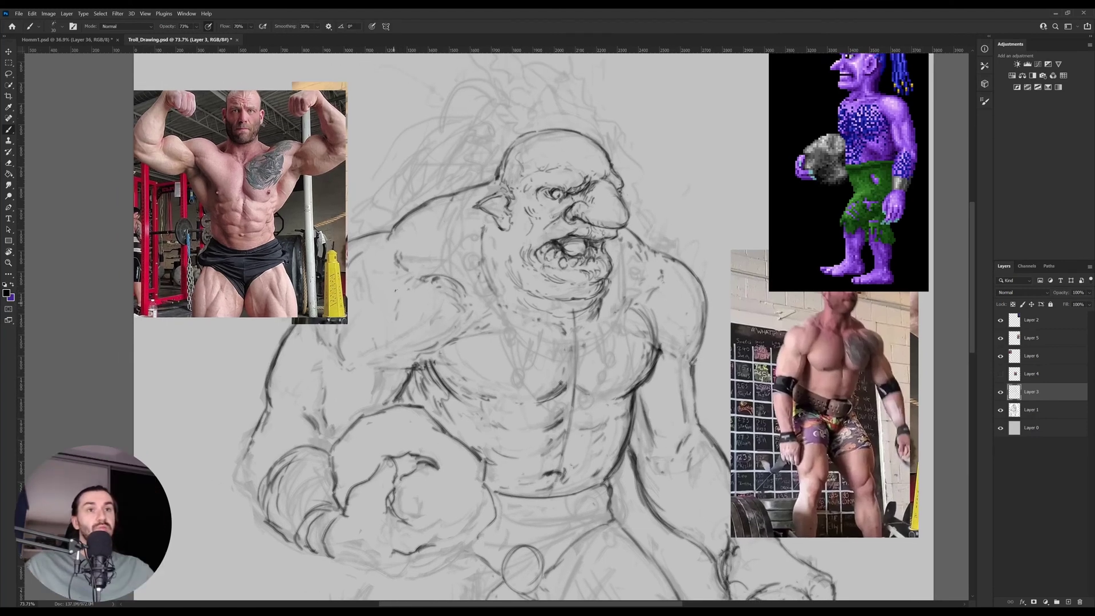
pyautogui.moveTo(379, 361); pyautogui.dragTo(382, 300)
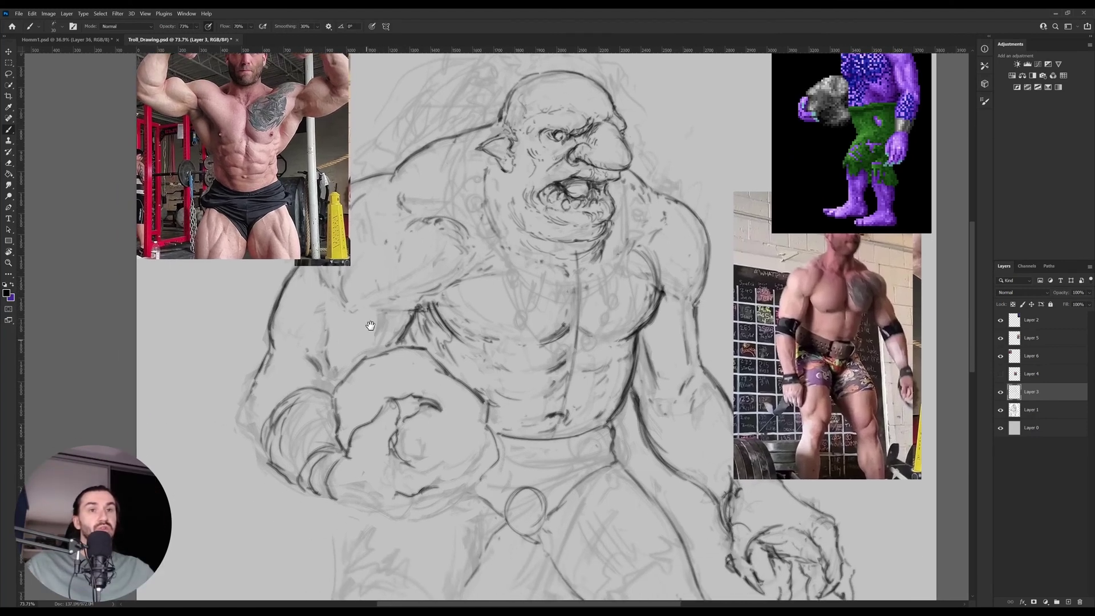
pyautogui.moveTo(361, 366); pyautogui.dragTo(372, 318)
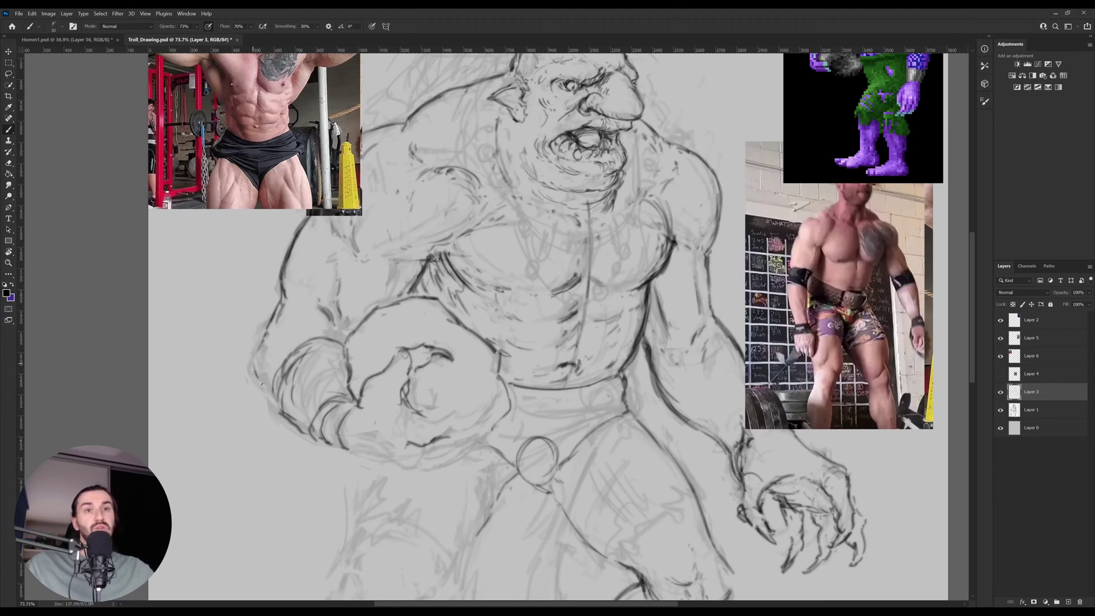
pyautogui.moveTo(256, 362)
pyautogui.mouseDown()
pyautogui.moveTo(271, 392)
pyautogui.moveTo(260, 344)
pyautogui.moveTo(271, 324)
pyautogui.mouseUp()
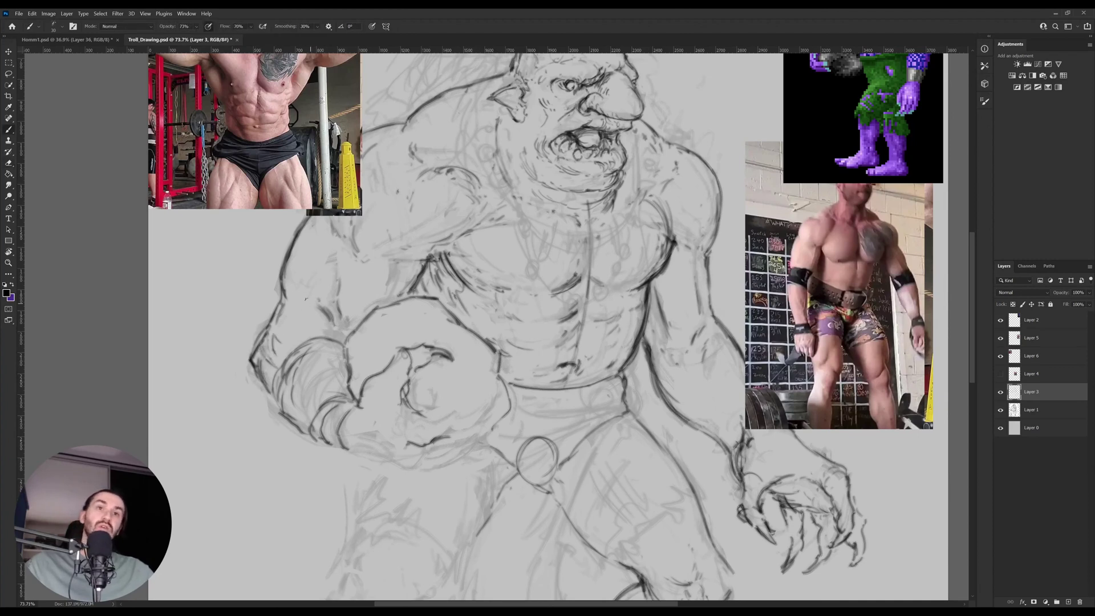
pyautogui.moveTo(313, 289); pyautogui.dragTo(323, 331)
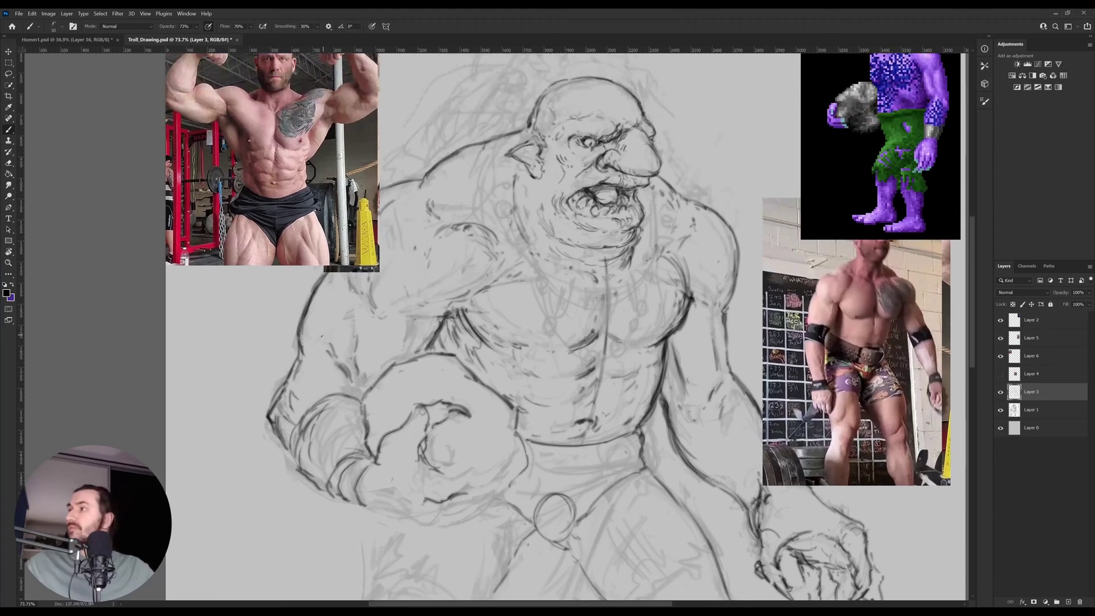
# Draw the forearm muscle lines between the rock-holding arm's elbow crease and its wristband.
pyautogui.press('e')
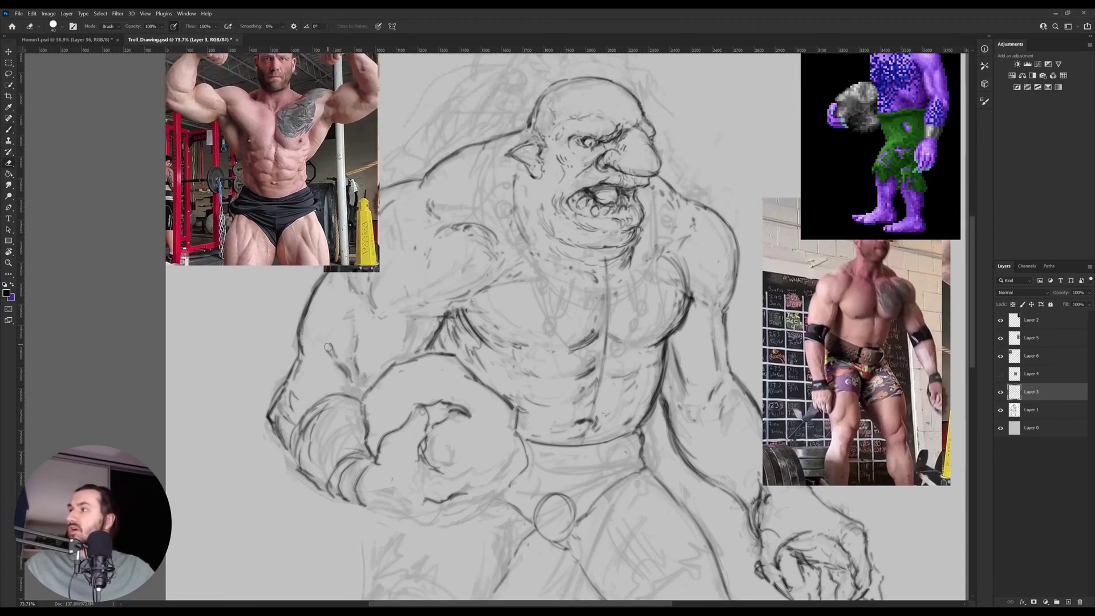
pyautogui.press('b')
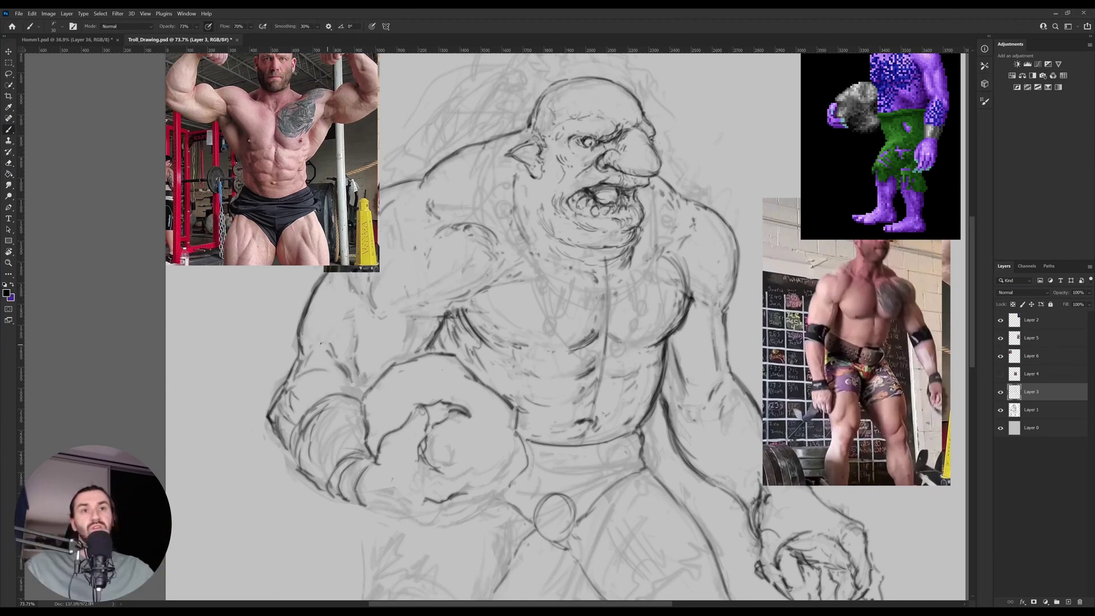
pyautogui.moveTo(318, 340); pyautogui.dragTo(364, 380)
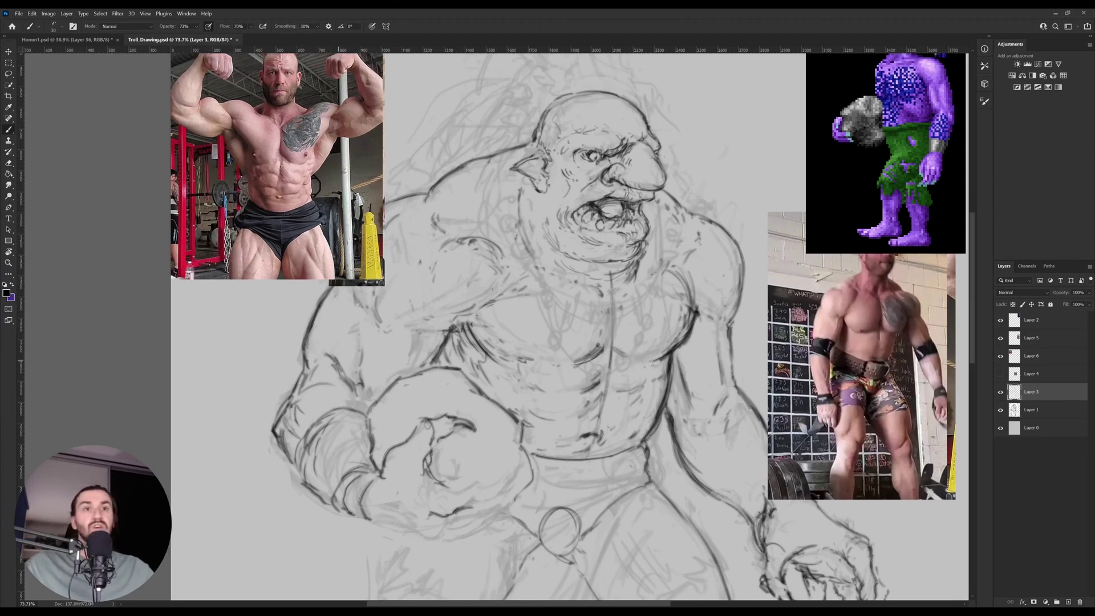
# Rework the rock-holding arm's outer contour from the upper arm down to the elbow with eraser and brush.
pyautogui.press('e')
pyautogui.moveTo(347, 324); pyautogui.dragTo(306, 368)
pyautogui.press('b')
pyautogui.moveTo(310, 320)
pyautogui.mouseDown()
pyautogui.moveTo(277, 421)
pyautogui.moveTo(303, 361)
pyautogui.mouseUp()
pyautogui.press('e')
pyautogui.press('b')
pyautogui.hotkey('ctrl', 'z')
pyautogui.moveTo(283, 411); pyautogui.dragTo(305, 361)
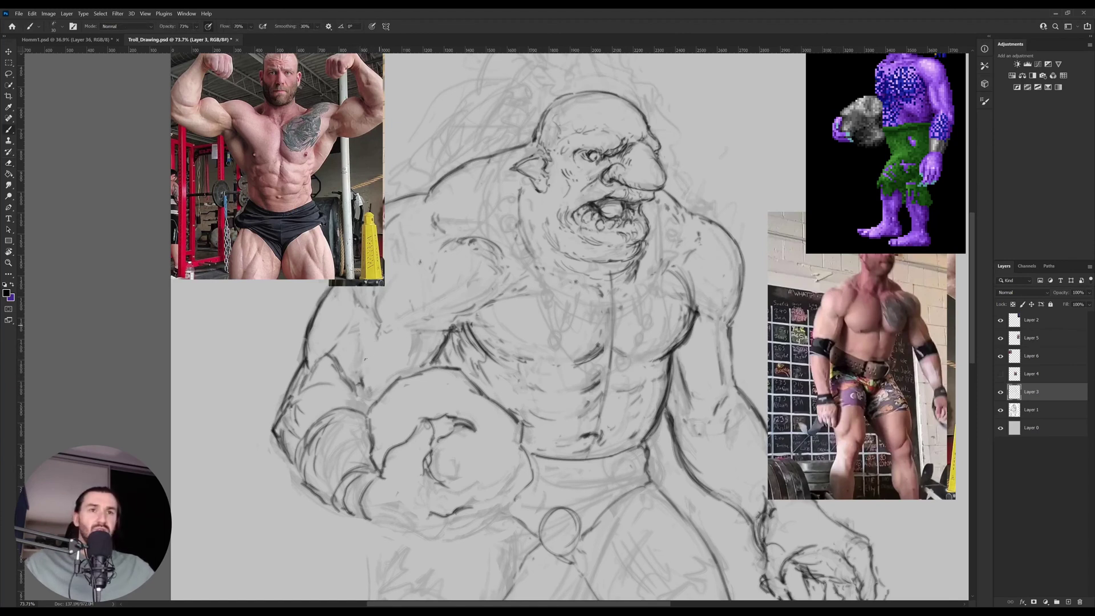
# Darken the near armpit crease where the pectoral meets the lat, correcting strokes with undo and eraser.
pyautogui.moveTo(373, 317); pyautogui.dragTo(368, 345)
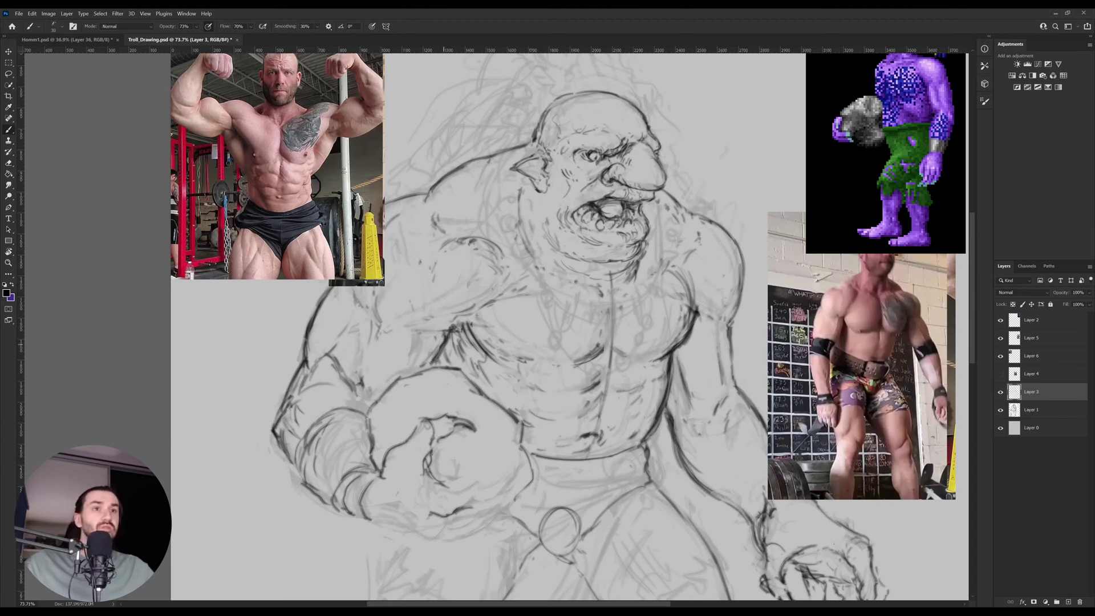
pyautogui.hotkey('ctrl', 'z')
pyautogui.moveTo(447, 327)
pyautogui.mouseDown()
pyautogui.moveTo(439, 354)
pyautogui.moveTo(466, 327)
pyautogui.moveTo(486, 352)
pyautogui.moveTo(459, 351)
pyautogui.moveTo(480, 360)
pyautogui.moveTo(478, 350)
pyautogui.mouseUp()
pyautogui.press('e')
pyautogui.press('b')
# Set up a vertical symmetry axis in the blank area beside the head and draw a mirrored oval shape across it.
pyautogui.moveTo(598, 343); pyautogui.dragTo(503, 405)
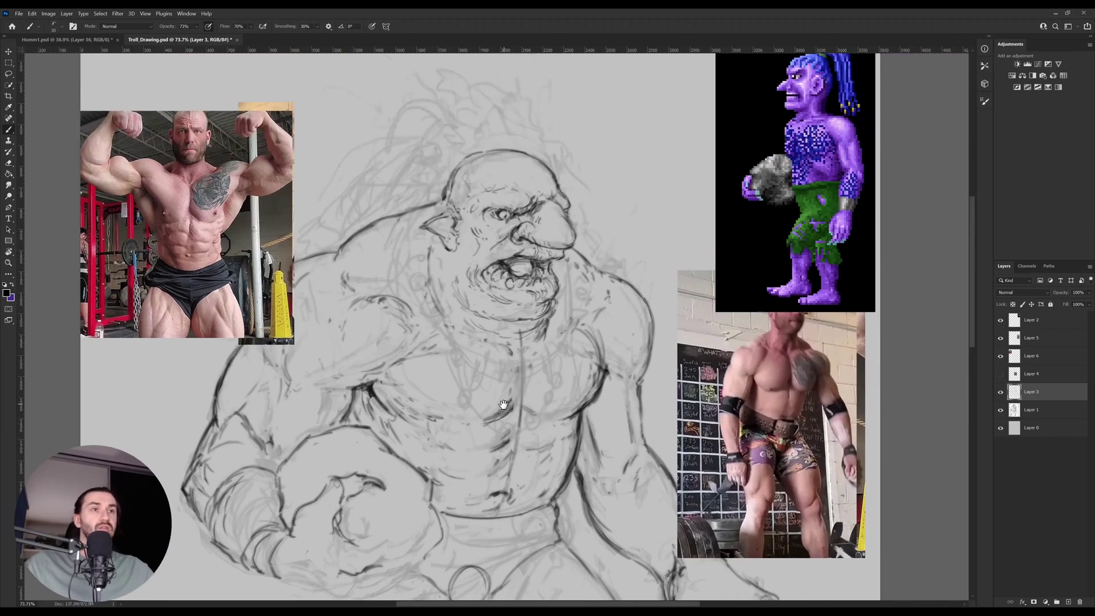
pyautogui.moveTo(519, 332)
pyautogui.mouseDown()
pyautogui.moveTo(485, 395)
pyautogui.moveTo(472, 458)
pyautogui.mouseUp()
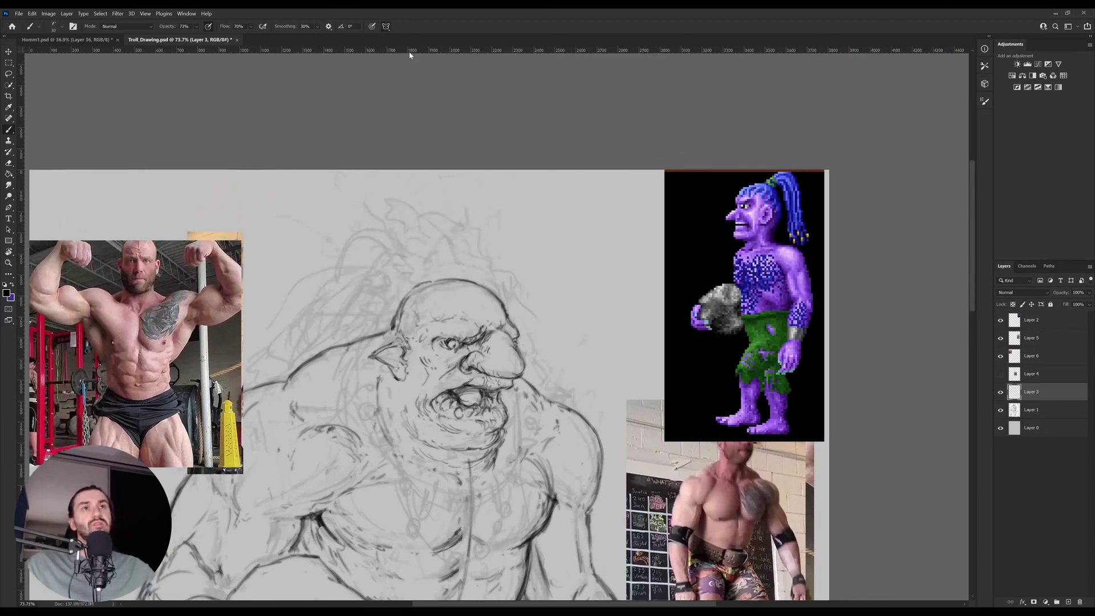
pyautogui.moveTo(427, 377)
pyautogui.mouseDown()
pyautogui.moveTo(567, 261)
pyautogui.moveTo(589, 261)
pyautogui.mouseUp()
pyautogui.press('Return')
pyautogui.moveTo(541, 231)
pyautogui.mouseDown()
pyautogui.moveTo(550, 259)
pyautogui.moveTo(575, 266)
pyautogui.moveTo(594, 255)
pyautogui.mouseUp()
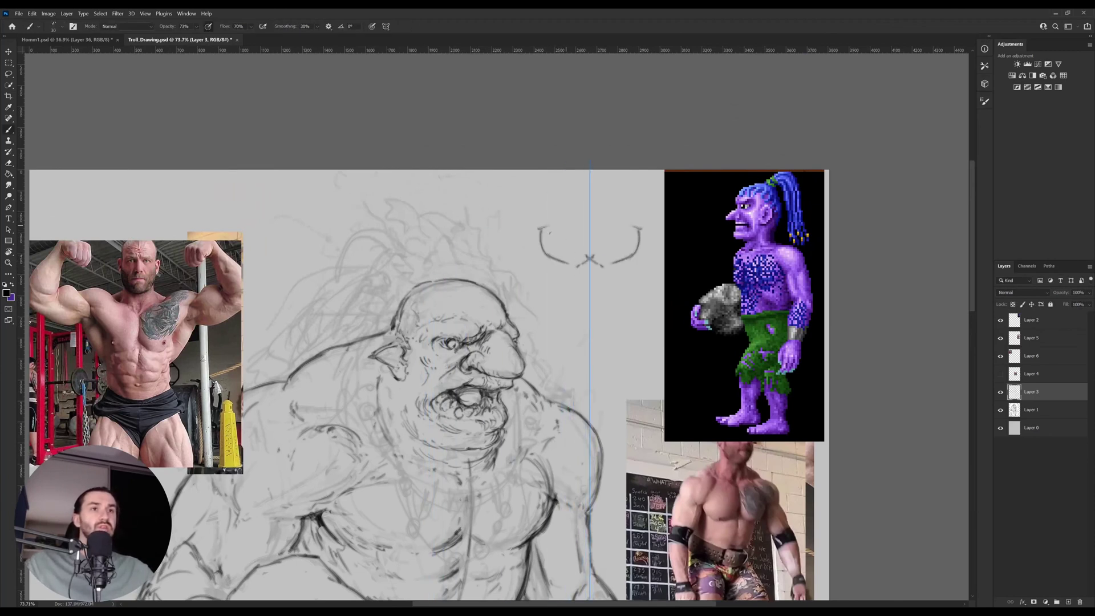
pyautogui.moveTo(541, 228); pyautogui.dragTo(590, 216)
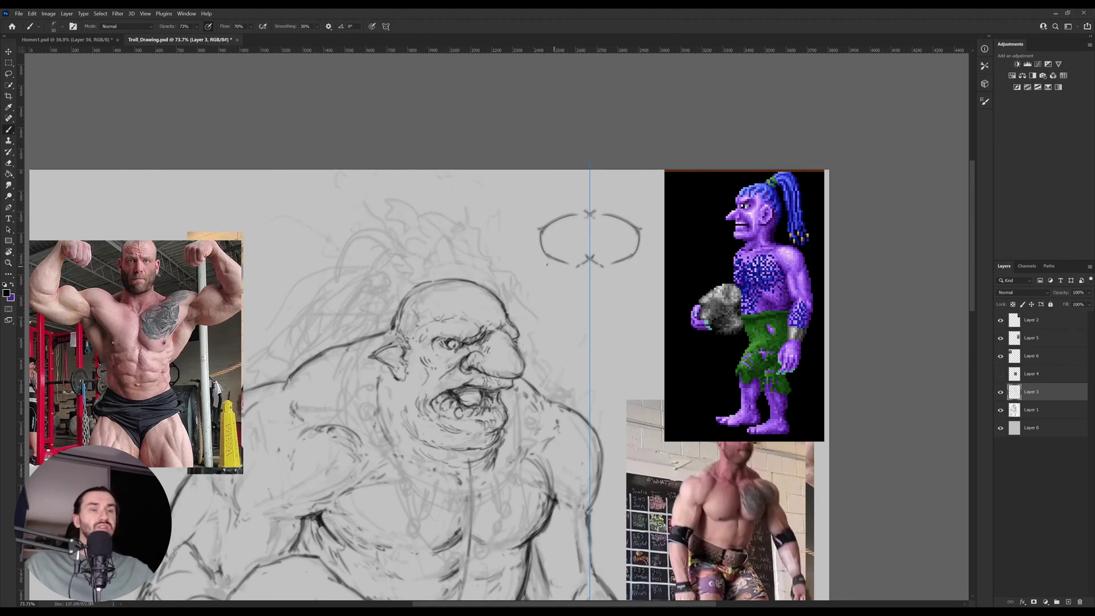
# Draw a mirrored diagram of the two pectorals with curved lower edges below the oval.
pyautogui.moveTo(560, 268); pyautogui.dragTo(587, 281)
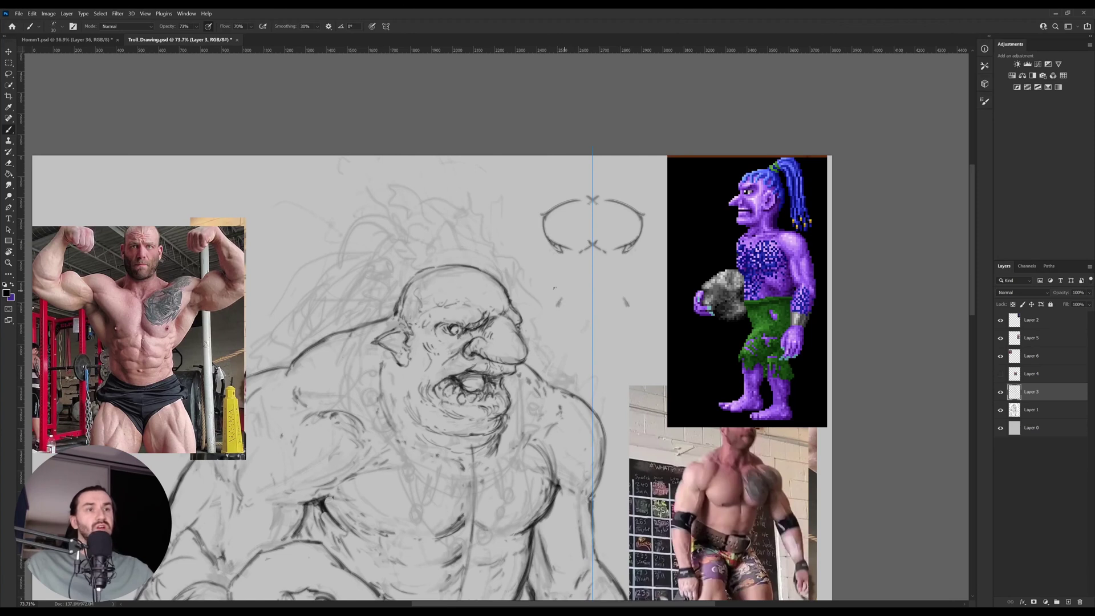
pyautogui.moveTo(555, 274)
pyautogui.mouseDown()
pyautogui.moveTo(592, 282)
pyautogui.moveTo(566, 317)
pyautogui.mouseUp()
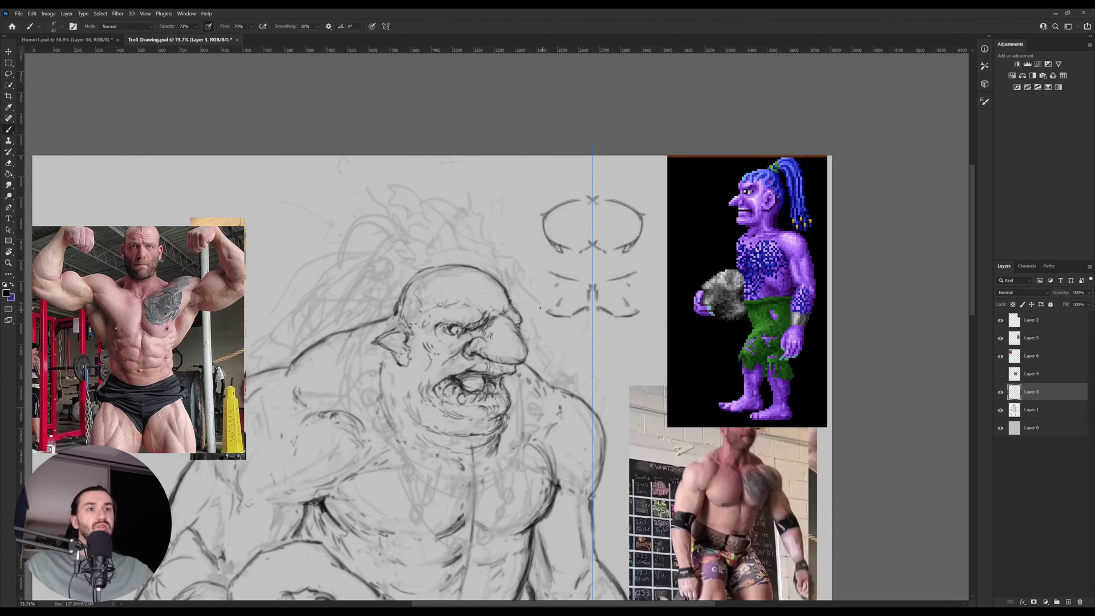
pyautogui.moveTo(552, 279)
pyautogui.mouseDown()
pyautogui.moveTo(541, 304)
pyautogui.moveTo(579, 313)
pyautogui.moveTo(569, 313)
pyautogui.moveTo(587, 329)
pyautogui.moveTo(594, 319)
pyautogui.mouseUp()
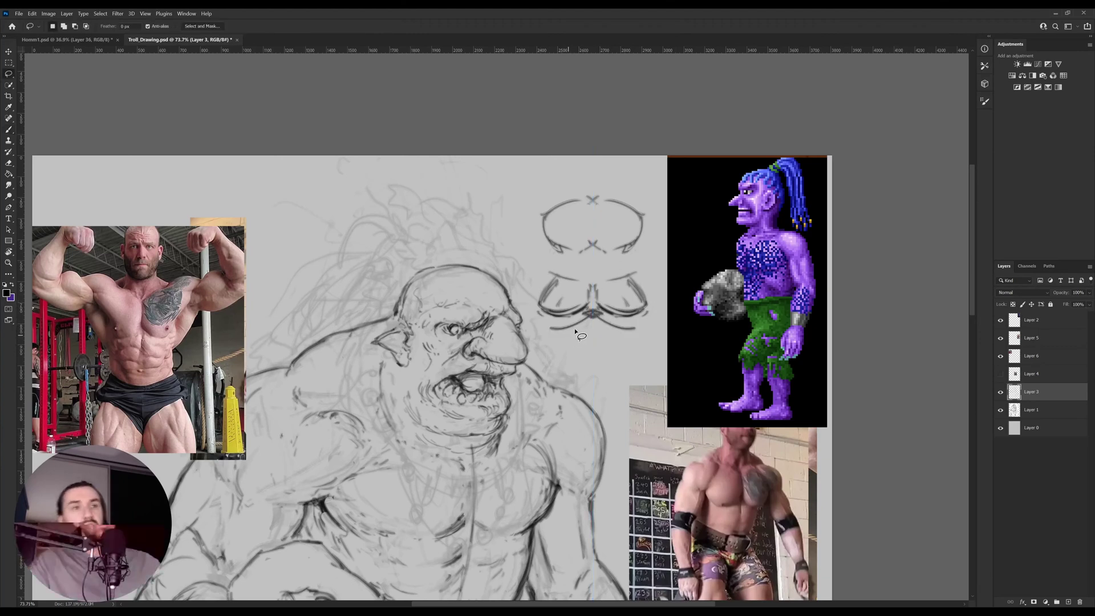
# Lasso the mirrored practice shapes beside the head, delete them and clear the selection.
pyautogui.press('l')
pyautogui.moveTo(541, 265)
pyautogui.mouseDown()
pyautogui.moveTo(665, 285)
pyautogui.moveTo(528, 324)
pyautogui.moveTo(678, 323)
pyautogui.moveTo(641, 332)
pyautogui.mouseUp()
pyautogui.press('Delete')
pyautogui.hotkey('ctrl', 'd')
# Lower the opacity of the rough sketch on Layer 1 and make Layer 3 active again for drawing.
pyautogui.moveTo(499, 395); pyautogui.dragTo(522, 316)
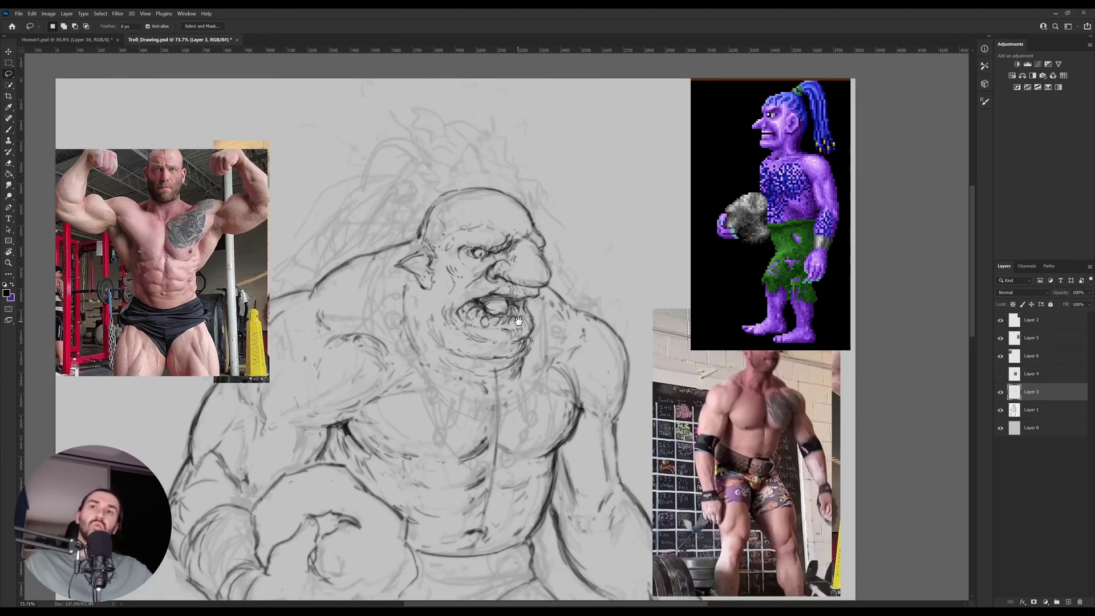
pyautogui.moveTo(470, 417); pyautogui.dragTo(538, 270)
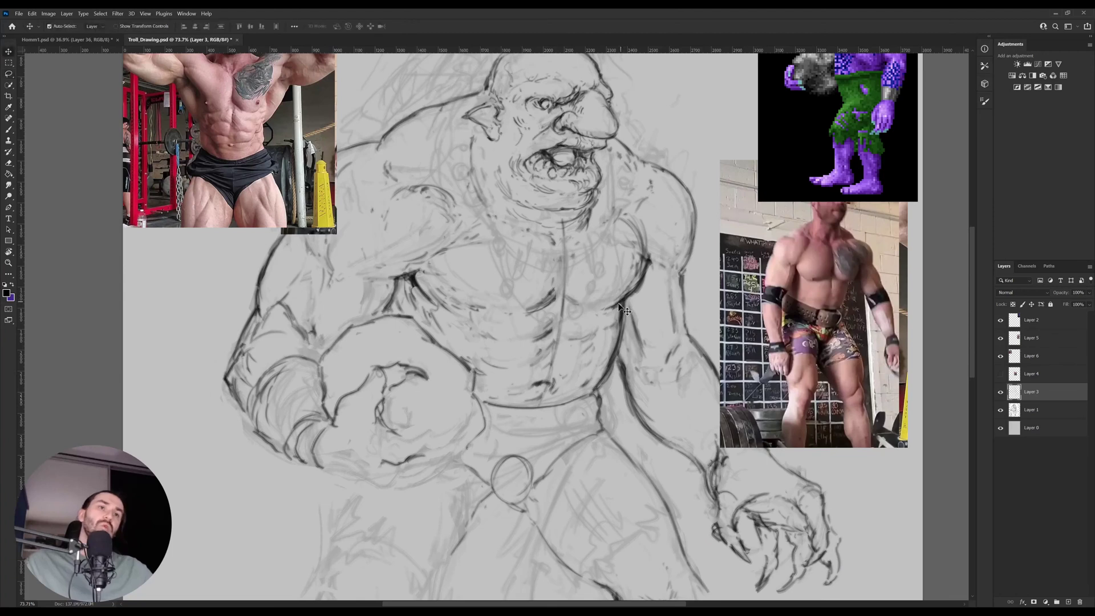
pyautogui.moveTo(613, 293); pyautogui.dragTo(605, 334)
pyautogui.press('e')
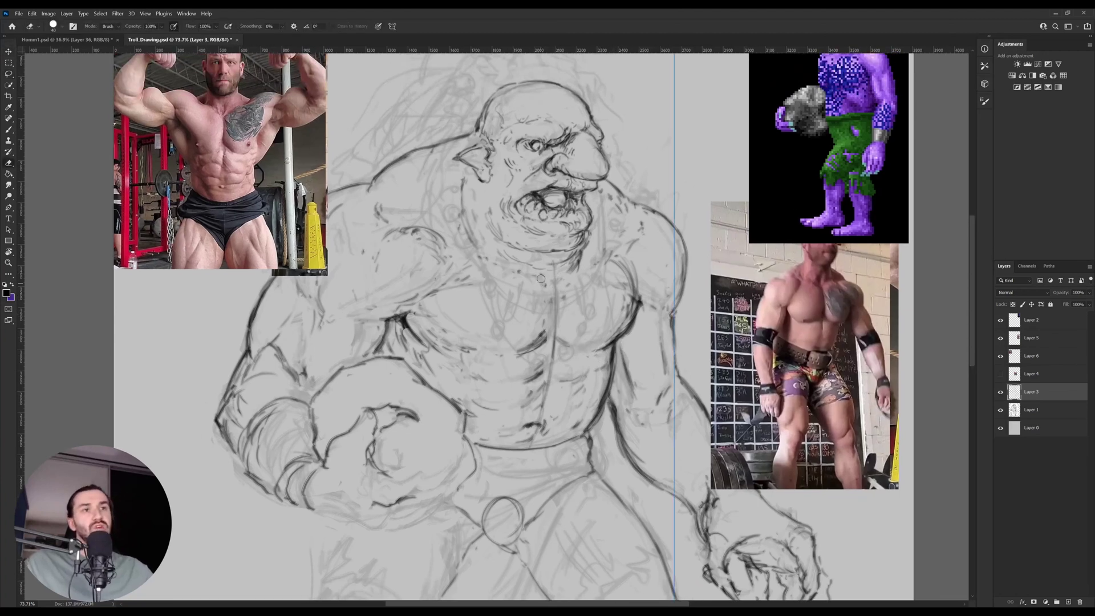
pyautogui.press('b')
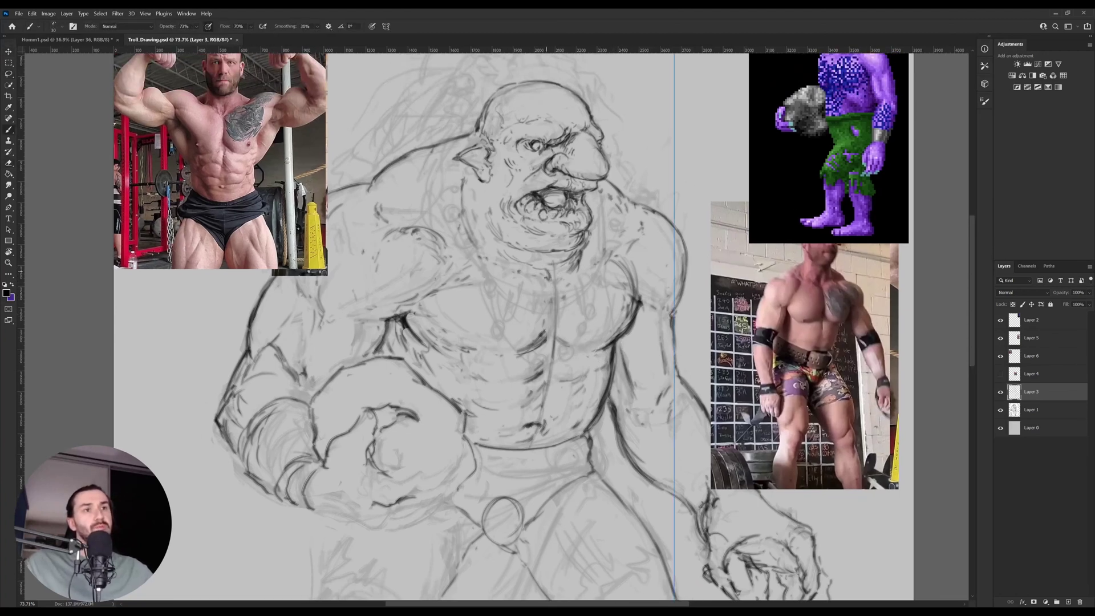
pyautogui.scroll(1, 527, 283)
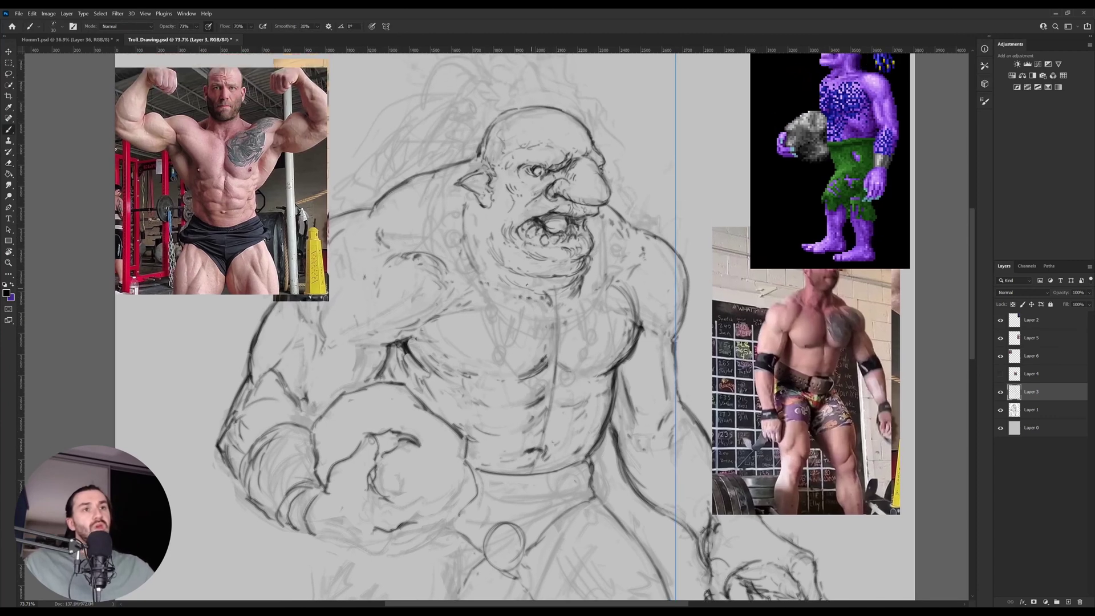
pyautogui.click(1033, 410)
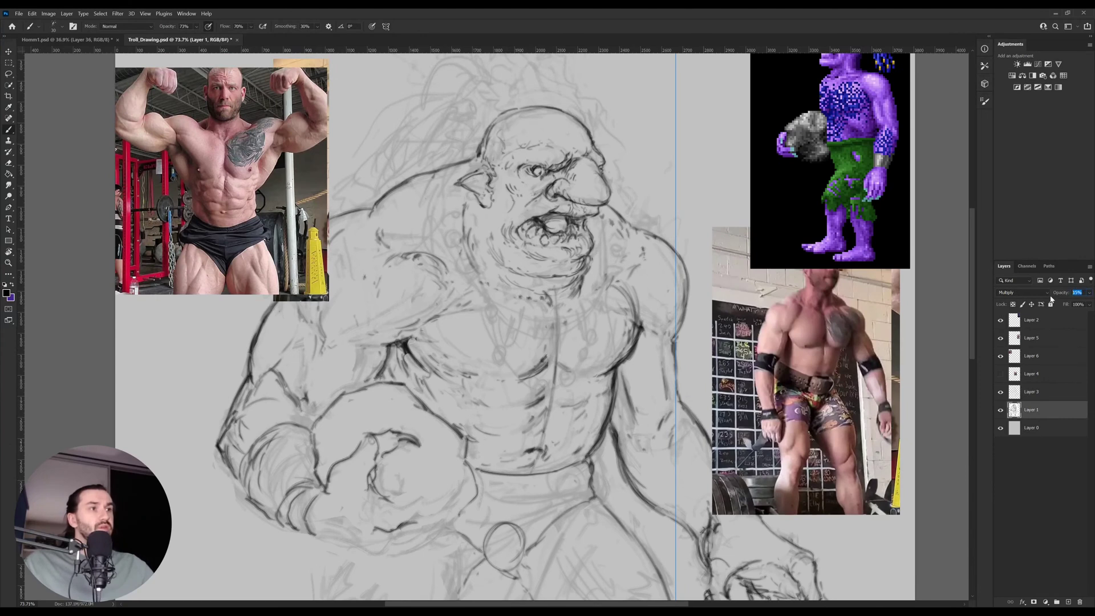
pyautogui.press('Return')
pyautogui.click(1032, 391)
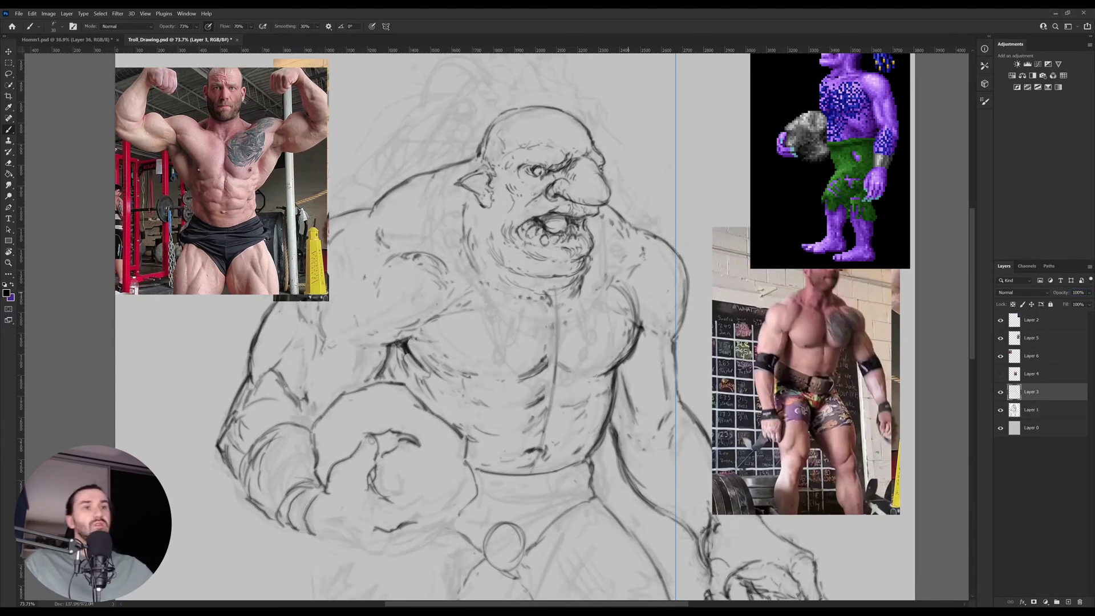
pyautogui.press('p')
pyautogui.moveTo(578, 371); pyautogui.dragTo(594, 357)
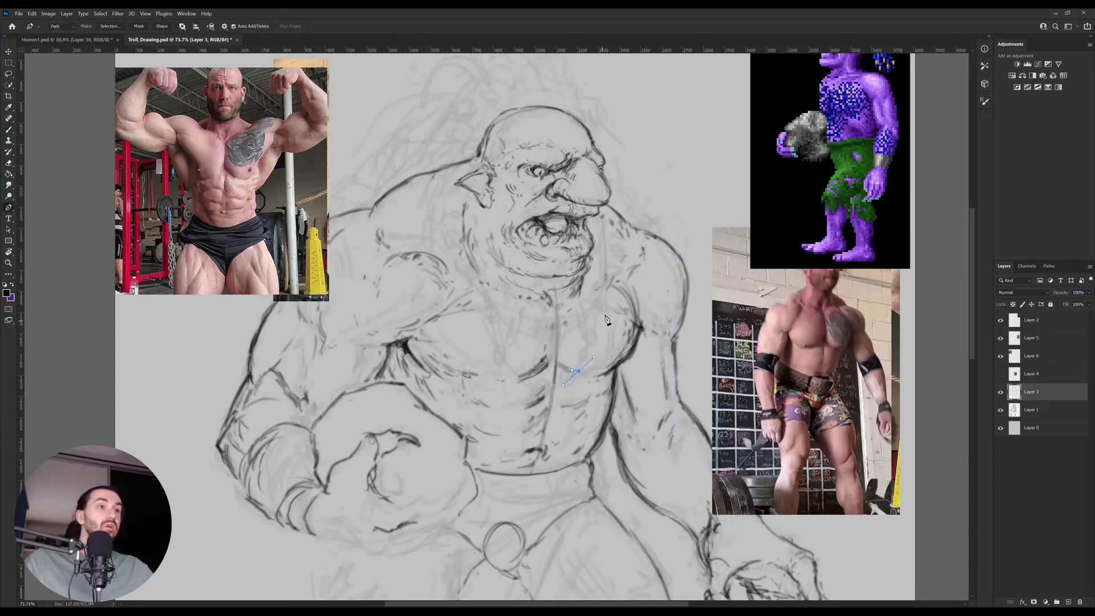
pyautogui.hotkey('ctrl', 'z')
pyautogui.hotkey('ctrl', 'z')
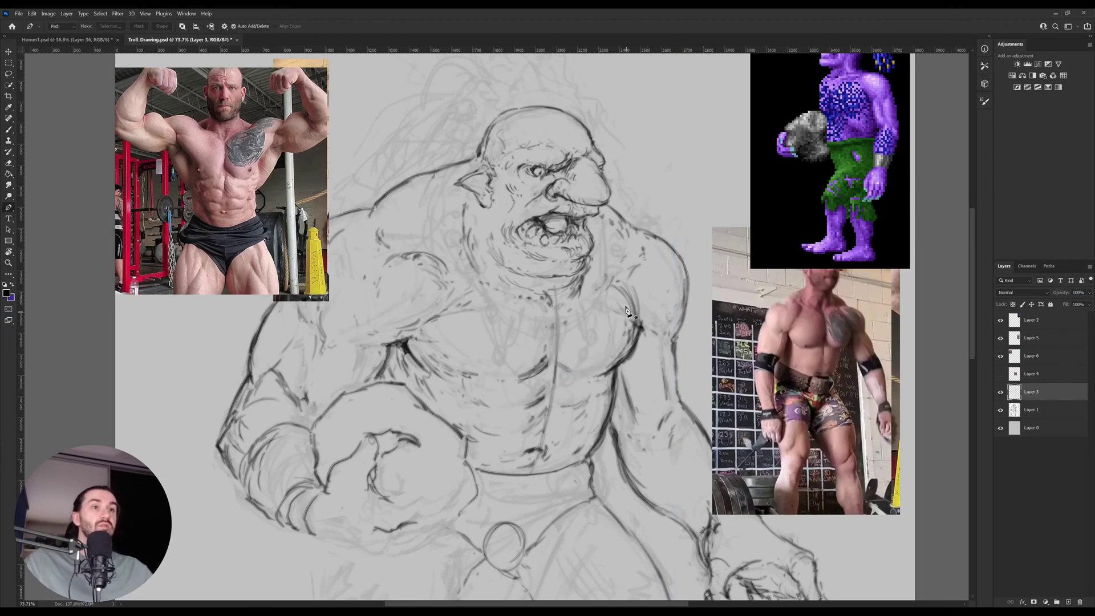
pyautogui.hotkey('ctrl', 'z')
# Touch up the far trapezius line and redraw the back and crown of the skull slightly fuller with brush and eraser.
pyautogui.press('b')
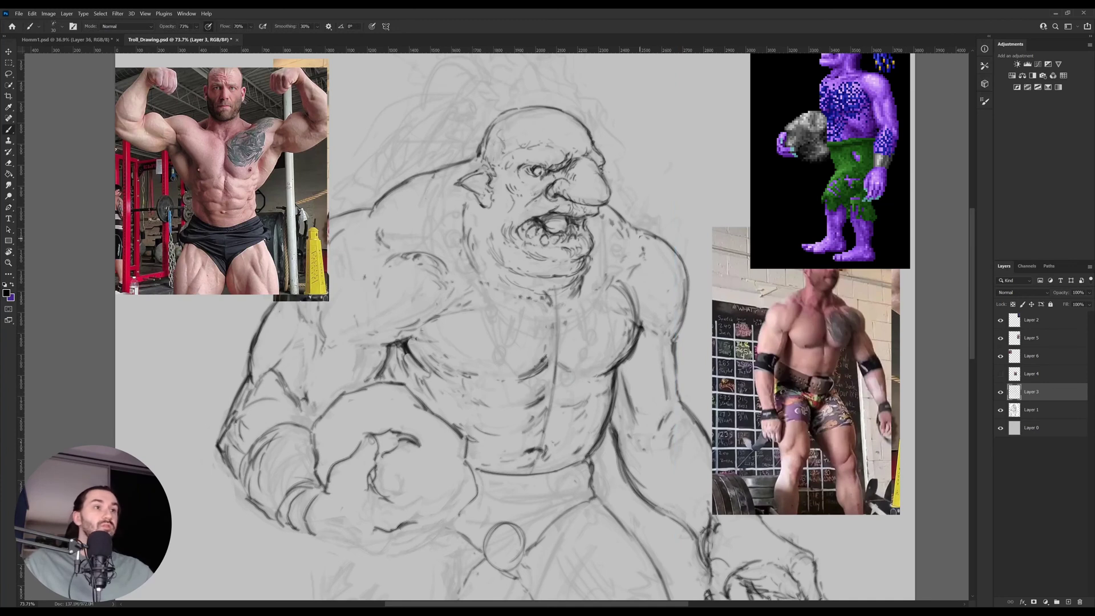
pyautogui.moveTo(625, 231); pyautogui.dragTo(603, 227)
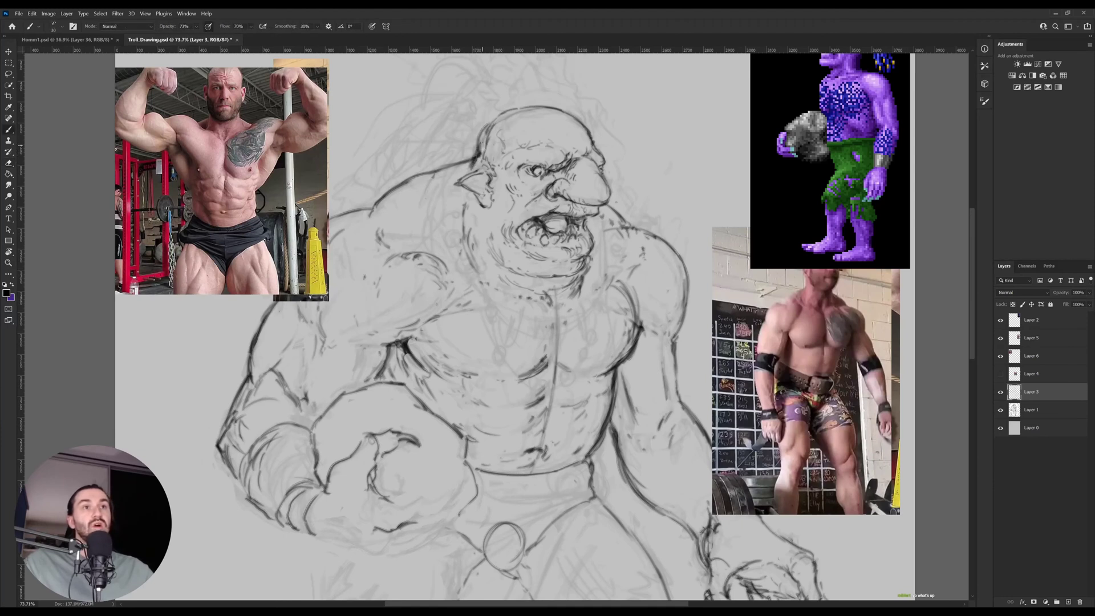
pyautogui.moveTo(482, 124)
pyautogui.mouseDown()
pyautogui.moveTo(522, 116)
pyautogui.moveTo(509, 107)
pyautogui.moveTo(518, 117)
pyautogui.moveTo(522, 102)
pyautogui.moveTo(547, 105)
pyautogui.moveTo(507, 102)
pyautogui.moveTo(490, 126)
pyautogui.moveTo(529, 103)
pyautogui.mouseUp()
pyautogui.press('e')
pyautogui.press('b')
pyautogui.press('e')
pyautogui.press('b')
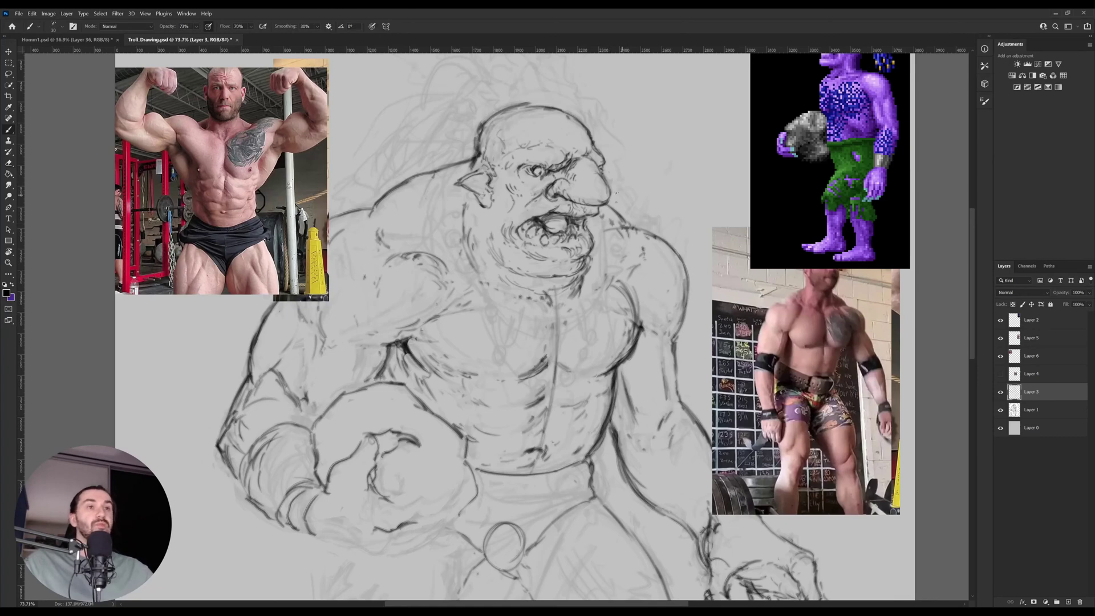
# Refine the short neck-to-shoulder line on the far side just below the nose tip.
pyautogui.press('e')
pyautogui.press('b')
pyautogui.moveTo(610, 201); pyautogui.dragTo(622, 217)
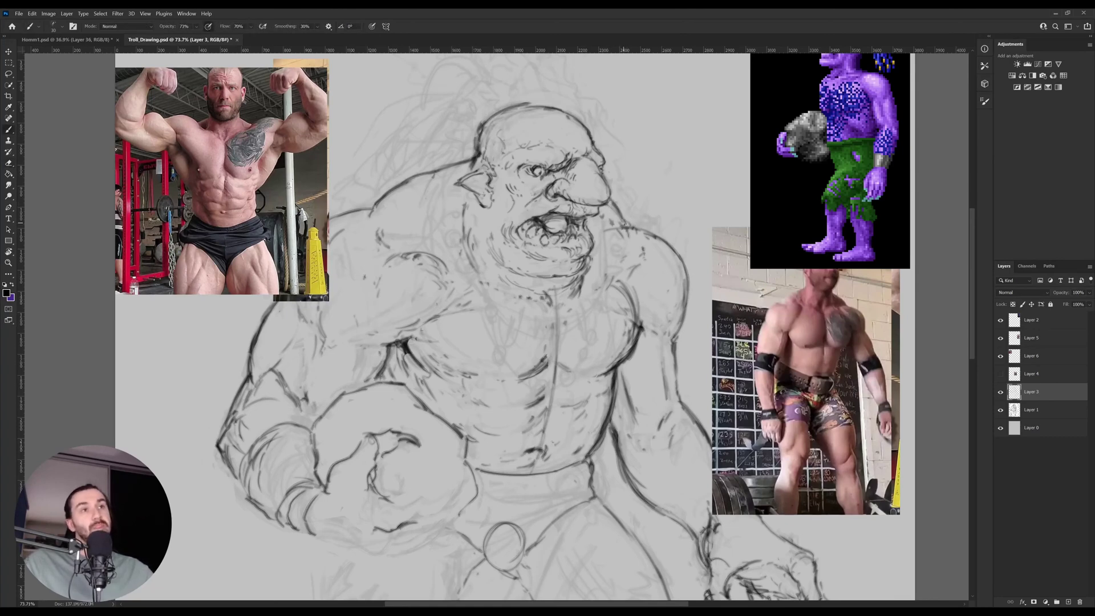
pyautogui.moveTo(602, 309); pyautogui.dragTo(611, 146)
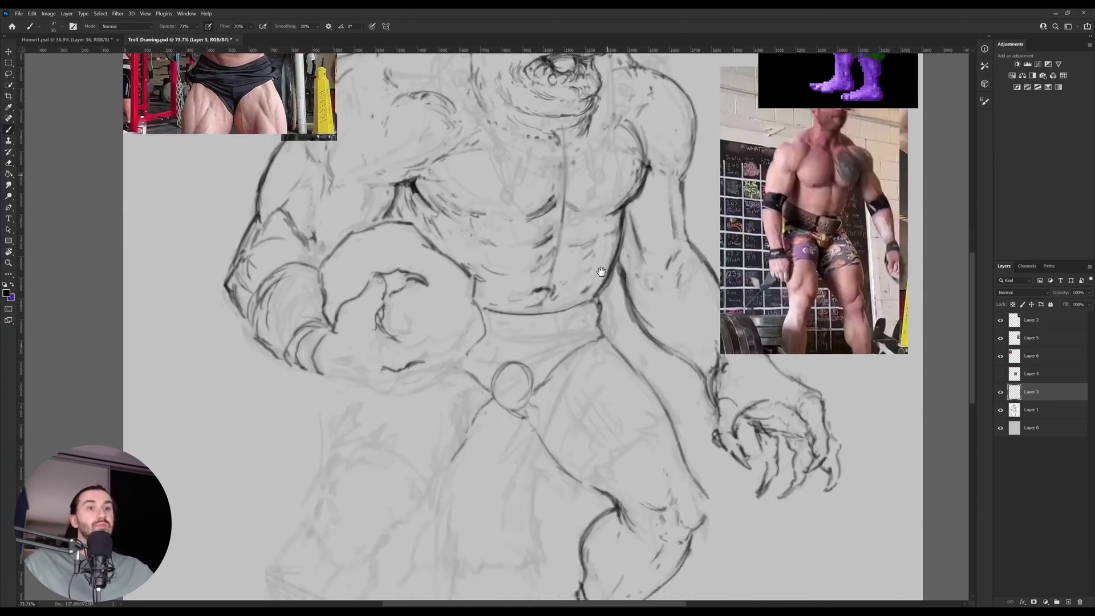
# Mark the knee of the leg below the raised hand with short contour strokes on both sides and inside the joint.
pyautogui.moveTo(545, 406); pyautogui.dragTo(551, 334)
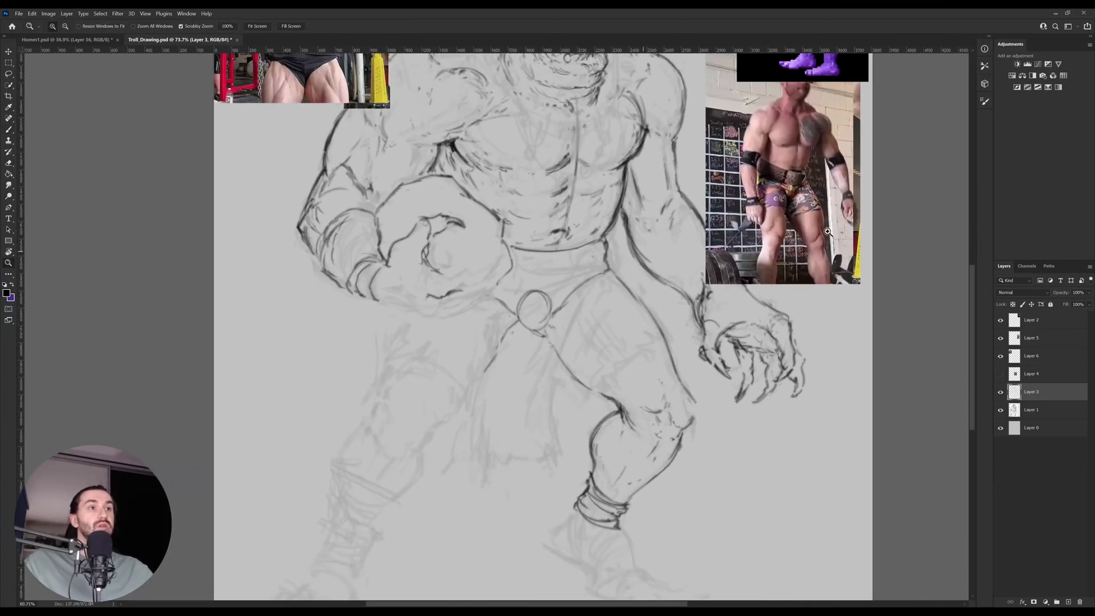
pyautogui.moveTo(822, 256); pyautogui.dragTo(841, 257)
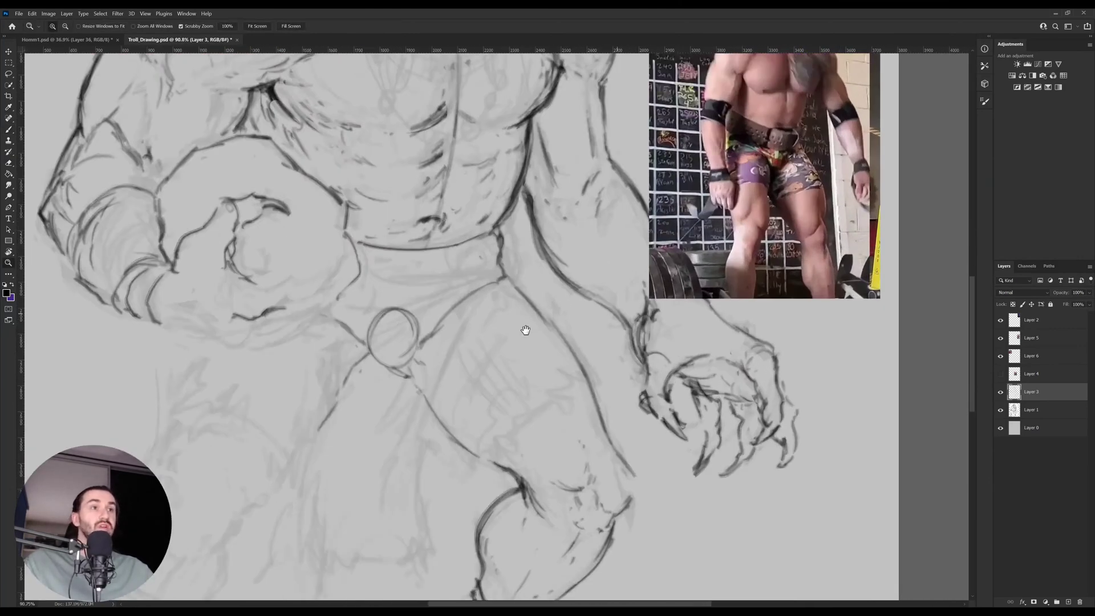
pyautogui.moveTo(423, 383); pyautogui.dragTo(484, 323)
pyautogui.moveTo(390, 377); pyautogui.dragTo(382, 377)
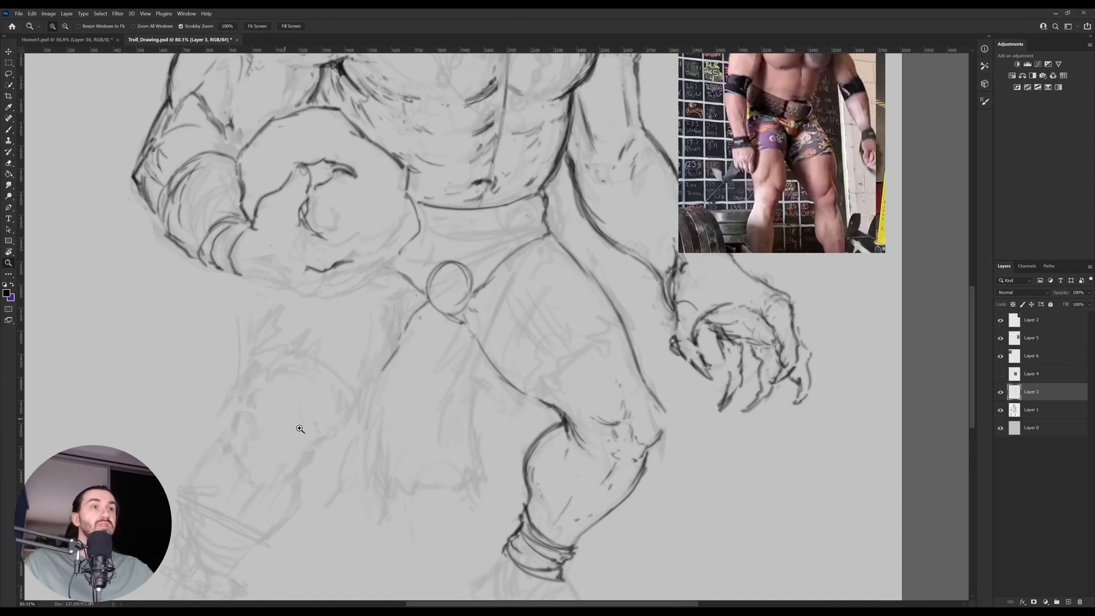
pyautogui.moveTo(292, 428); pyautogui.dragTo(308, 428)
pyautogui.press('b')
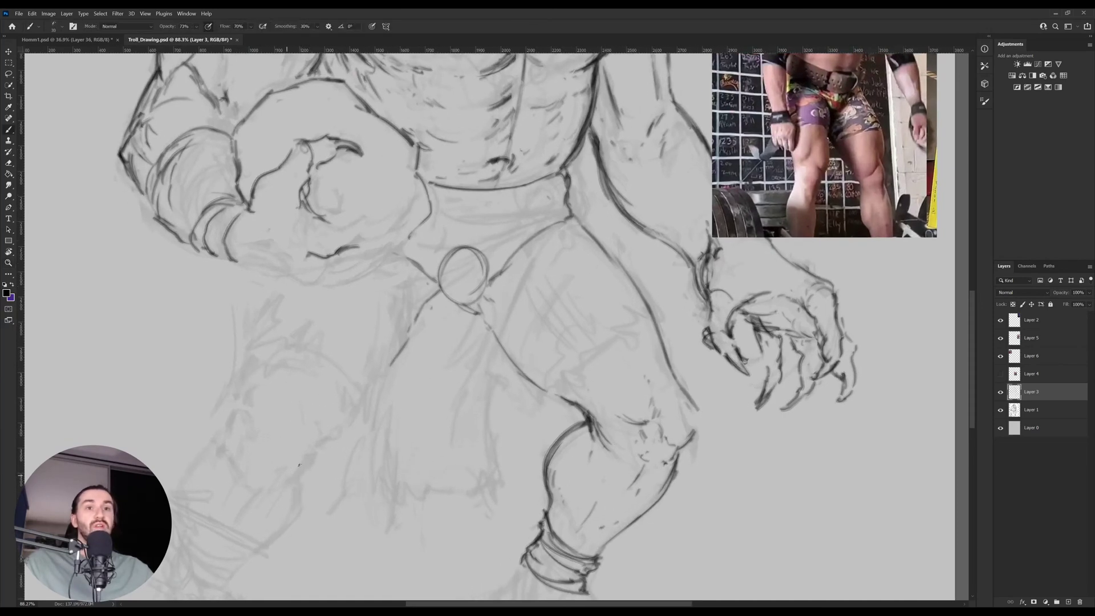
pyautogui.moveTo(287, 477)
pyautogui.mouseDown()
pyautogui.moveTo(329, 439)
pyautogui.moveTo(325, 418)
pyautogui.moveTo(313, 453)
pyautogui.moveTo(330, 432)
pyautogui.mouseUp()
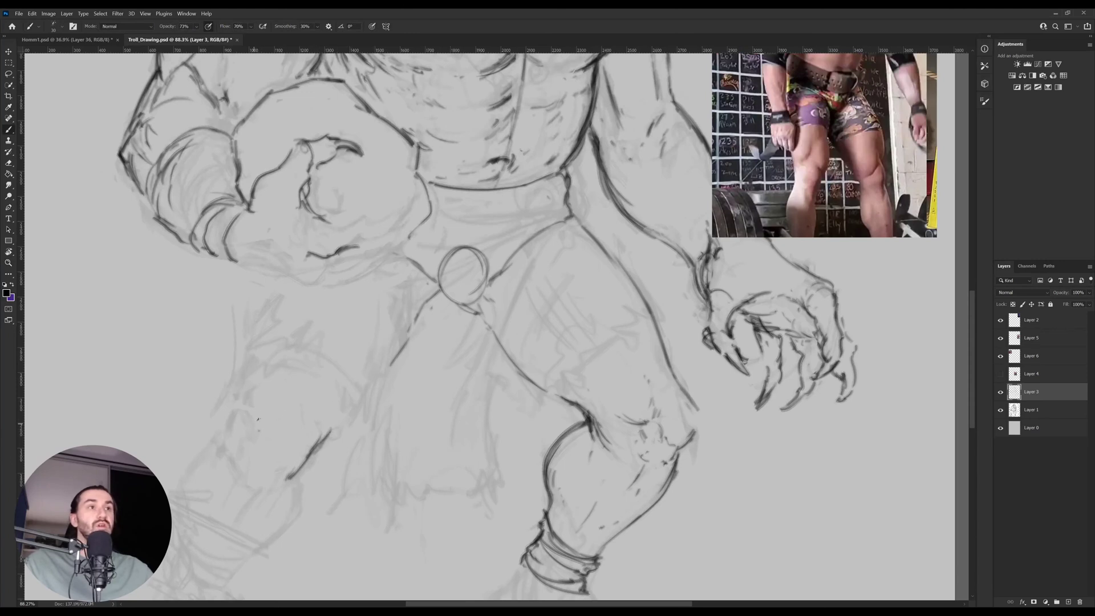
pyautogui.moveTo(232, 430); pyautogui.dragTo(245, 390)
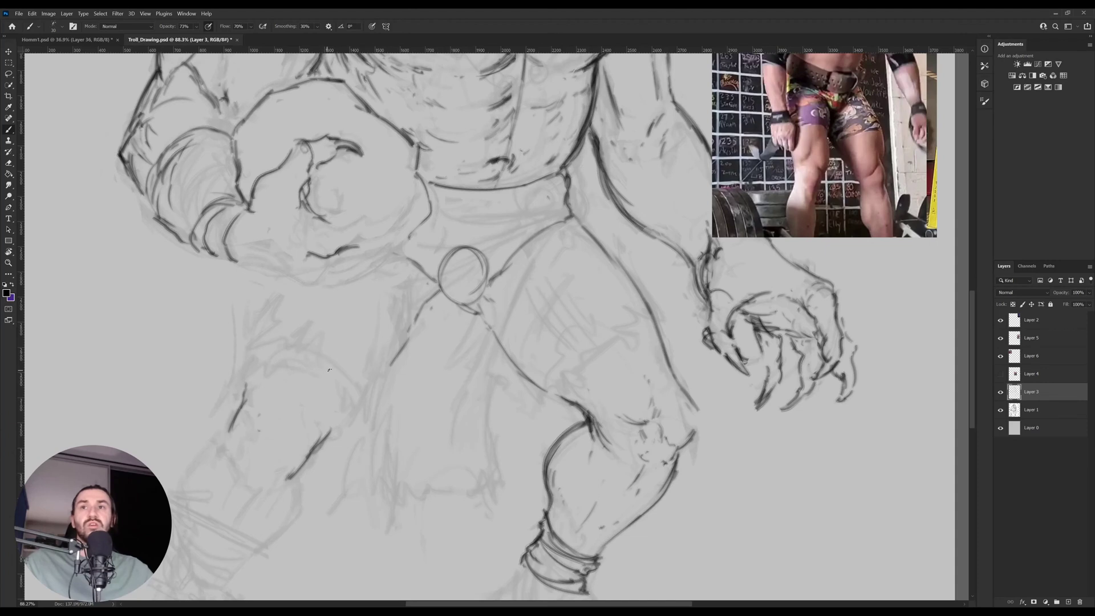
pyautogui.moveTo(331, 365); pyautogui.dragTo(333, 378)
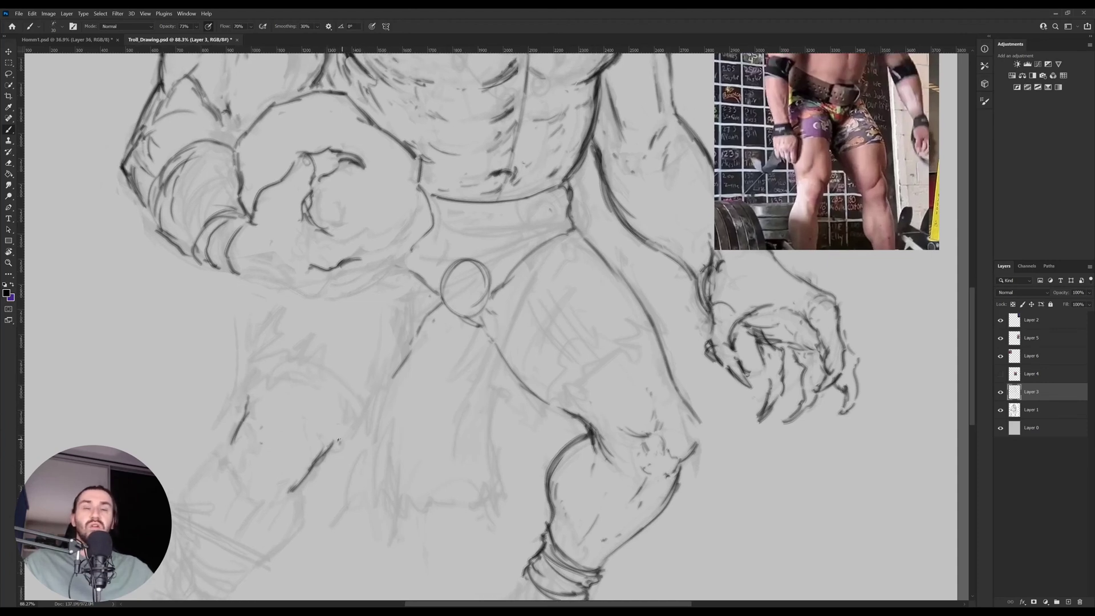
# Outline the same leg's thigh, running the inner contour from knee to groin and the outer contour up toward the raised hand.
pyautogui.moveTo(337, 444)
pyautogui.mouseDown()
pyautogui.moveTo(379, 406)
pyautogui.moveTo(391, 365)
pyautogui.moveTo(417, 339)
pyautogui.mouseUp()
pyautogui.moveTo(388, 382); pyautogui.dragTo(415, 344)
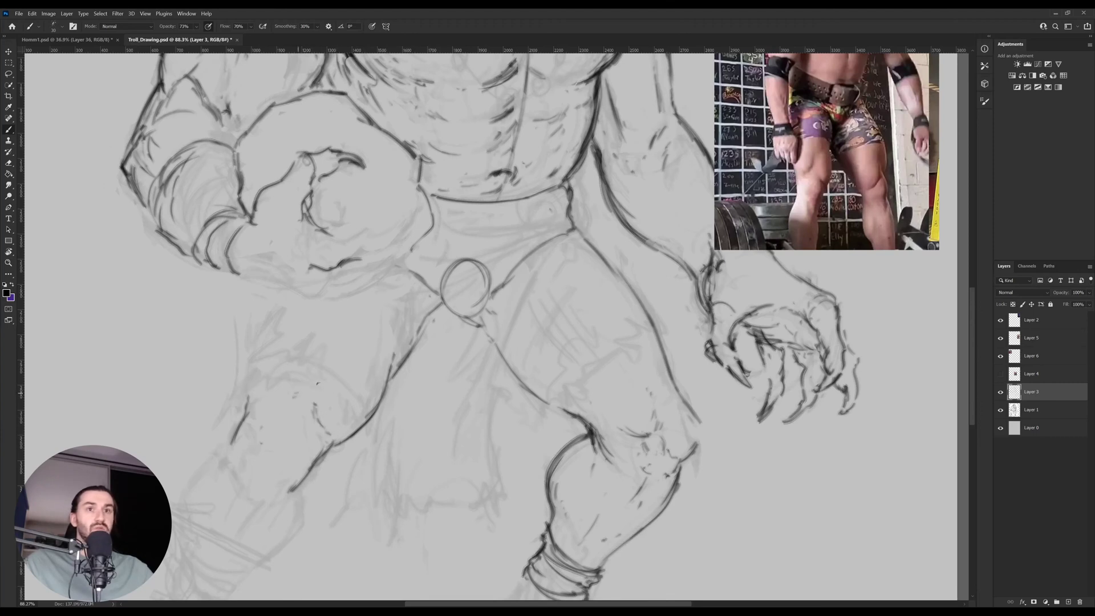
pyautogui.moveTo(310, 385)
pyautogui.mouseDown()
pyautogui.moveTo(283, 391)
pyautogui.moveTo(271, 322)
pyautogui.mouseUp()
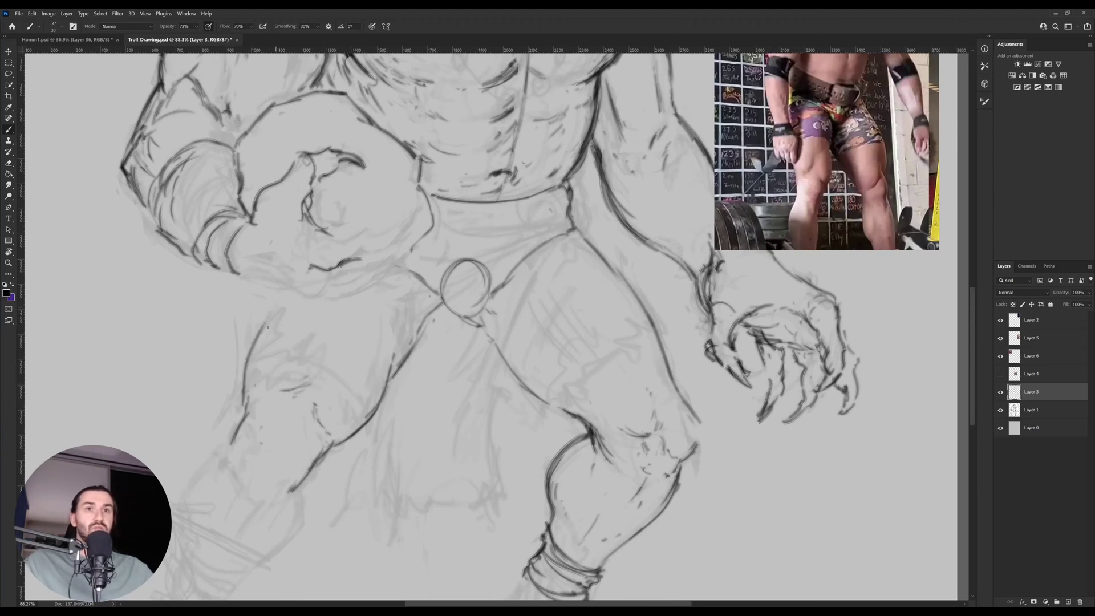
pyautogui.moveTo(249, 359)
pyautogui.mouseDown()
pyautogui.moveTo(281, 285)
pyautogui.moveTo(261, 410)
pyautogui.moveTo(270, 451)
pyautogui.mouseUp()
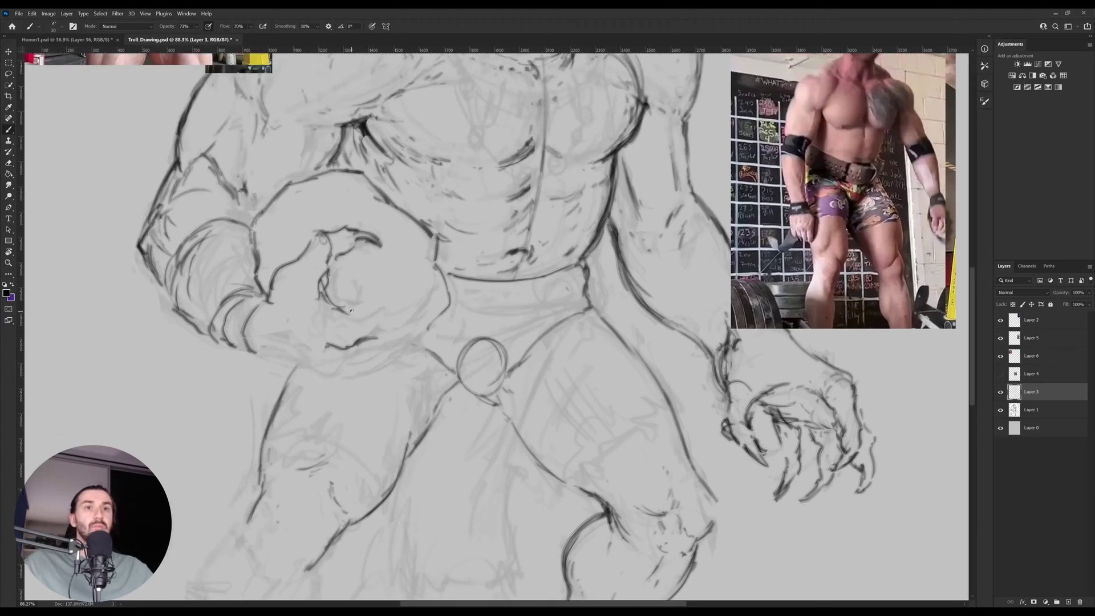
# Draw the lower fingers of the raised hand curling beneath the palm, with a pointed claw rising at the end.
pyautogui.press('e')
pyautogui.press('b')
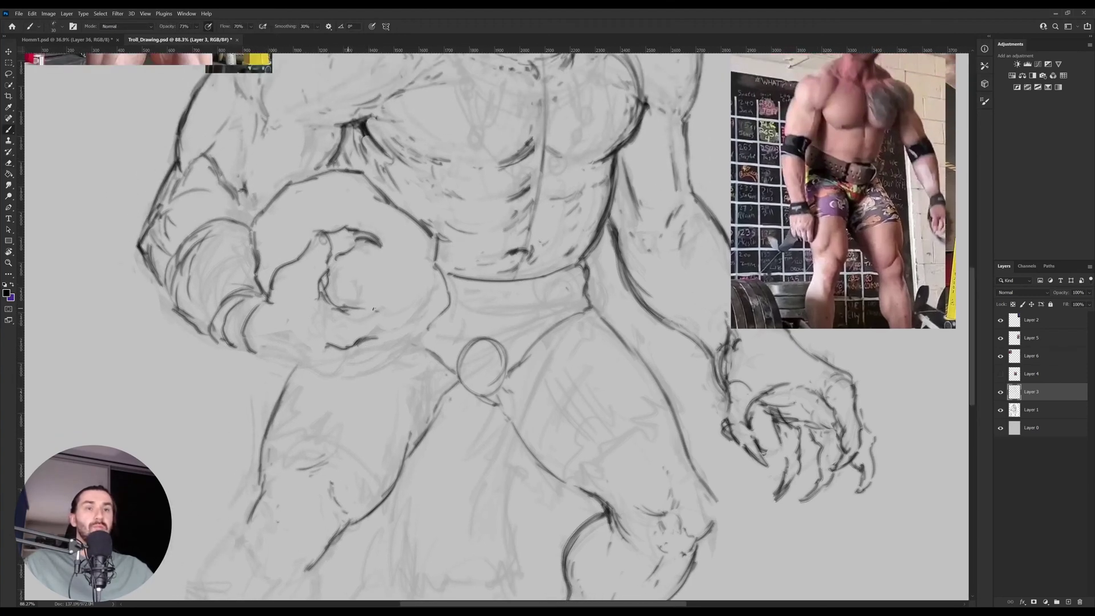
pyautogui.moveTo(372, 339)
pyautogui.mouseDown()
pyautogui.moveTo(383, 316)
pyautogui.moveTo(424, 283)
pyautogui.moveTo(415, 321)
pyautogui.moveTo(397, 336)
pyautogui.mouseUp()
pyautogui.moveTo(325, 360)
pyautogui.mouseDown()
pyautogui.moveTo(390, 360)
pyautogui.moveTo(423, 317)
pyautogui.mouseUp()
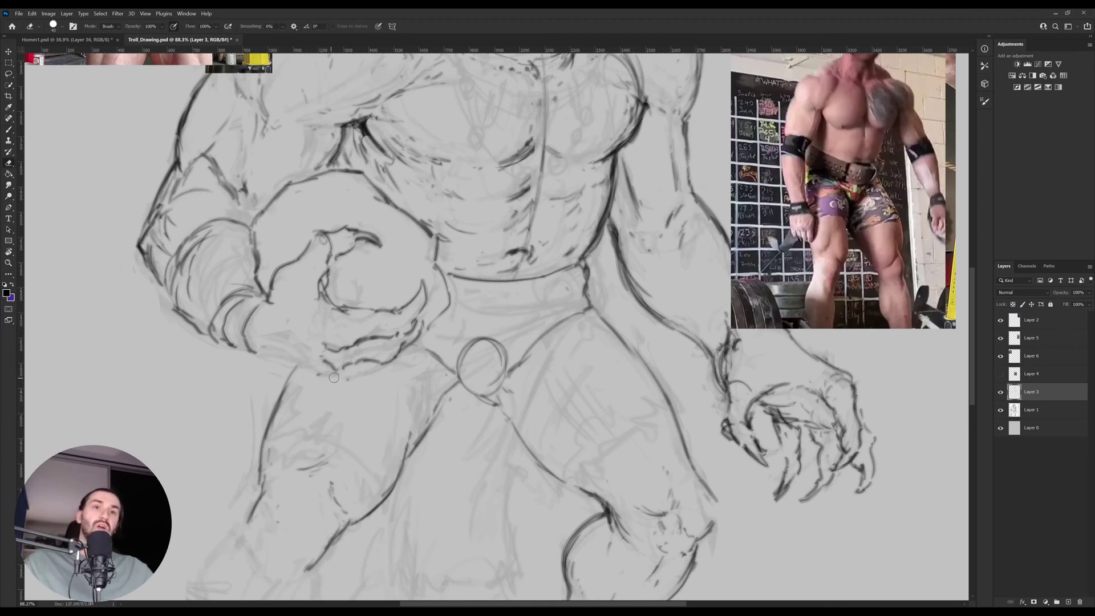
# Clean up the raised hand's wrist edge and redraw the outer hand contour between wrist and knuckles.
pyautogui.moveTo(253, 351)
pyautogui.mouseDown()
pyautogui.moveTo(530, 502)
pyautogui.moveTo(557, 358)
pyautogui.mouseUp()
pyautogui.press('r')
pyautogui.press('e')
pyautogui.press('b')
pyautogui.press('e')
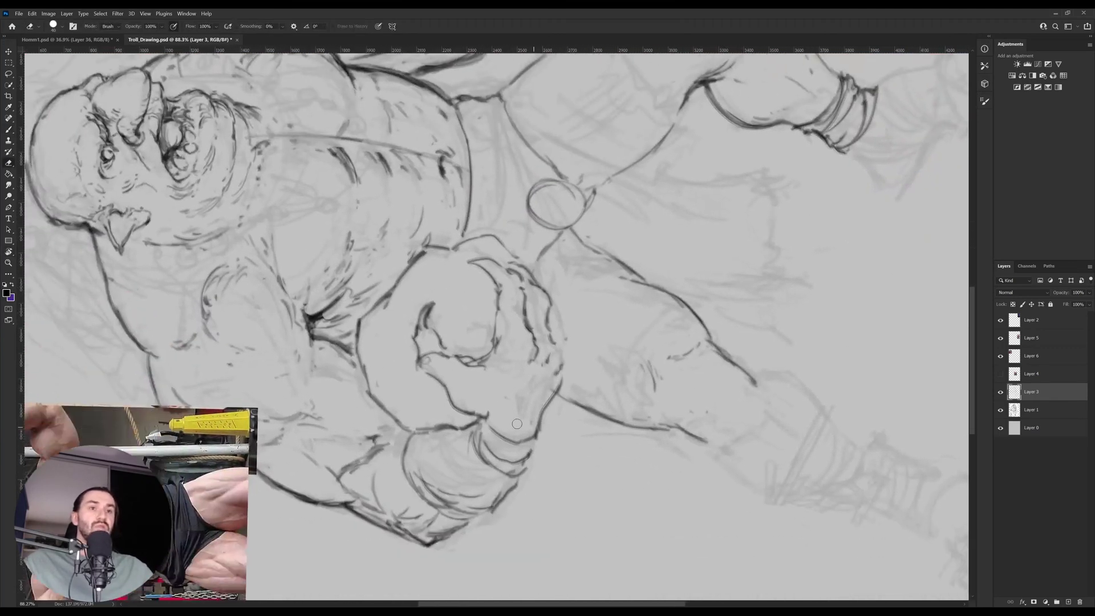
pyautogui.moveTo(487, 409); pyautogui.dragTo(482, 416)
pyautogui.press('b')
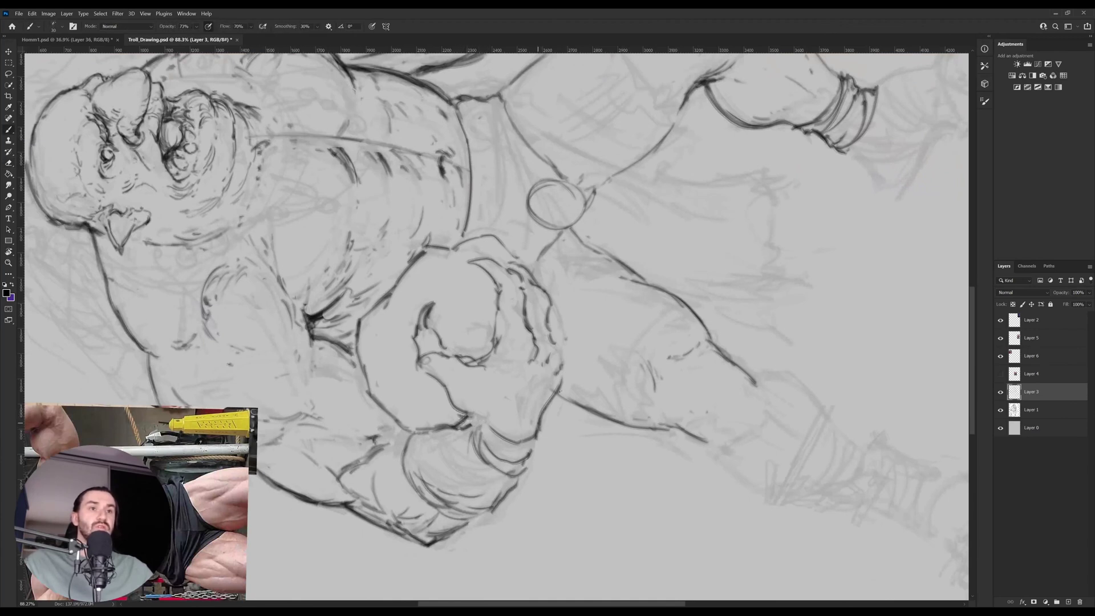
pyautogui.press('r')
pyautogui.moveTo(571, 373); pyautogui.dragTo(491, 343)
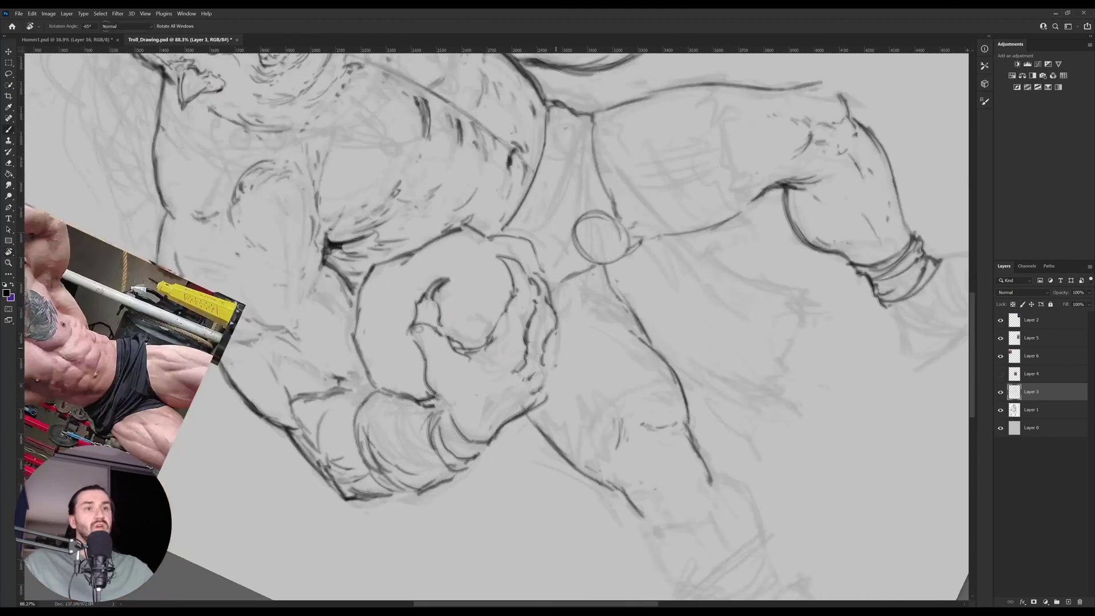
pyautogui.moveTo(558, 348)
pyautogui.mouseDown()
pyautogui.moveTo(524, 394)
pyautogui.moveTo(465, 411)
pyautogui.mouseUp()
# Rework the contour where the raised hand's thumb base meets the wrist, using brush and eraser.
pyautogui.press('e')
pyautogui.press('r')
pyautogui.moveTo(563, 373); pyautogui.dragTo(463, 398)
pyautogui.press('b')
pyautogui.moveTo(430, 343)
pyautogui.mouseDown()
pyautogui.moveTo(464, 379)
pyautogui.moveTo(421, 336)
pyautogui.moveTo(415, 277)
pyautogui.moveTo(427, 345)
pyautogui.moveTo(407, 256)
pyautogui.mouseUp()
pyautogui.press('e')
pyautogui.press('b')
pyautogui.moveTo(418, 313); pyautogui.dragTo(407, 248)
# Refine the raised hand's finger and wrist wrap lines with alternating brush and eraser strokes.
pyautogui.press('r')
pyautogui.moveTo(614, 170)
pyautogui.mouseDown()
pyautogui.moveTo(630, 184)
pyautogui.moveTo(639, 295)
pyautogui.mouseUp()
pyautogui.moveTo(577, 282); pyautogui.dragTo(575, 325)
pyautogui.press('b')
pyautogui.moveTo(437, 313)
pyautogui.mouseDown()
pyautogui.moveTo(470, 259)
pyautogui.moveTo(514, 268)
pyautogui.moveTo(480, 240)
pyautogui.moveTo(491, 221)
pyautogui.moveTo(512, 216)
pyautogui.moveTo(538, 272)
pyautogui.mouseUp()
pyautogui.press('e')
pyautogui.press('b')
pyautogui.press('e')
pyautogui.press('b')
pyautogui.moveTo(507, 223)
pyautogui.mouseDown()
pyautogui.moveTo(551, 280)
pyautogui.moveTo(533, 221)
pyautogui.moveTo(500, 221)
pyautogui.moveTo(567, 171)
pyautogui.moveTo(506, 213)
pyautogui.mouseUp()
# Finish the raised hand's fuller heel and the wrapped forearm outline, then return the canvas upright.
pyautogui.moveTo(581, 168)
pyautogui.mouseDown()
pyautogui.moveTo(590, 166)
pyautogui.moveTo(493, 215)
pyautogui.moveTo(590, 170)
pyautogui.moveTo(468, 208)
pyautogui.moveTo(292, 328)
pyautogui.mouseUp()
pyautogui.press('e')
pyautogui.press('b')
pyautogui.press('r')
pyautogui.moveTo(656, 267); pyautogui.dragTo(639, 234)
pyautogui.press('e')
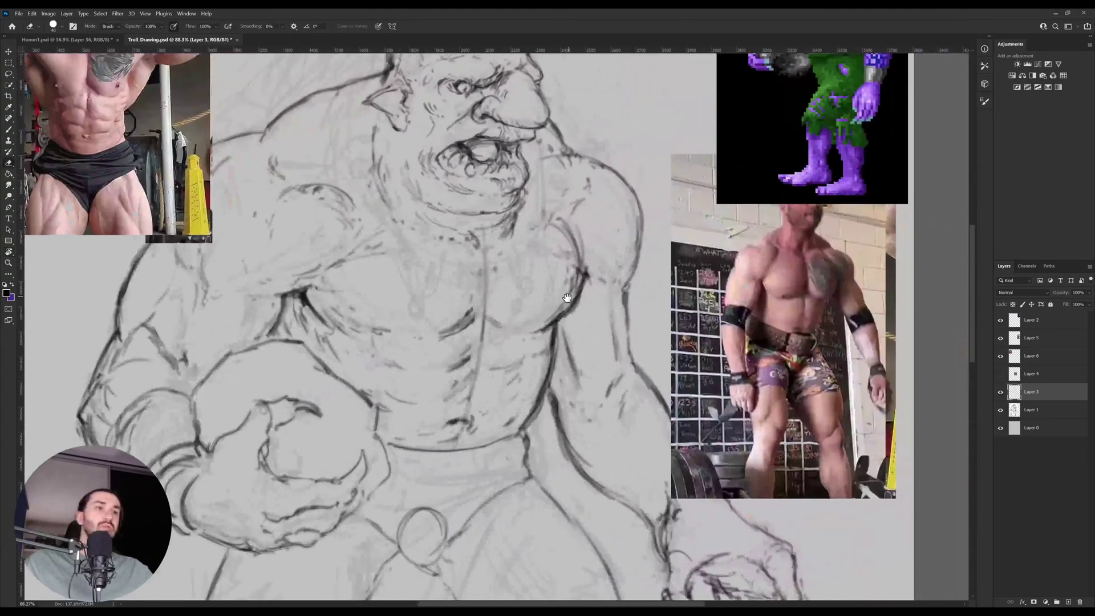
# Extend the near pectoral's inner curve up along the sternum and clean it with the eraser.
pyautogui.press('e')
pyautogui.press('b')
pyautogui.moveTo(485, 274); pyautogui.dragTo(476, 315)
pyautogui.moveTo(487, 277); pyautogui.dragTo(484, 308)
pyautogui.press('e')
pyautogui.press('b')
pyautogui.press('e')
pyautogui.press('b')
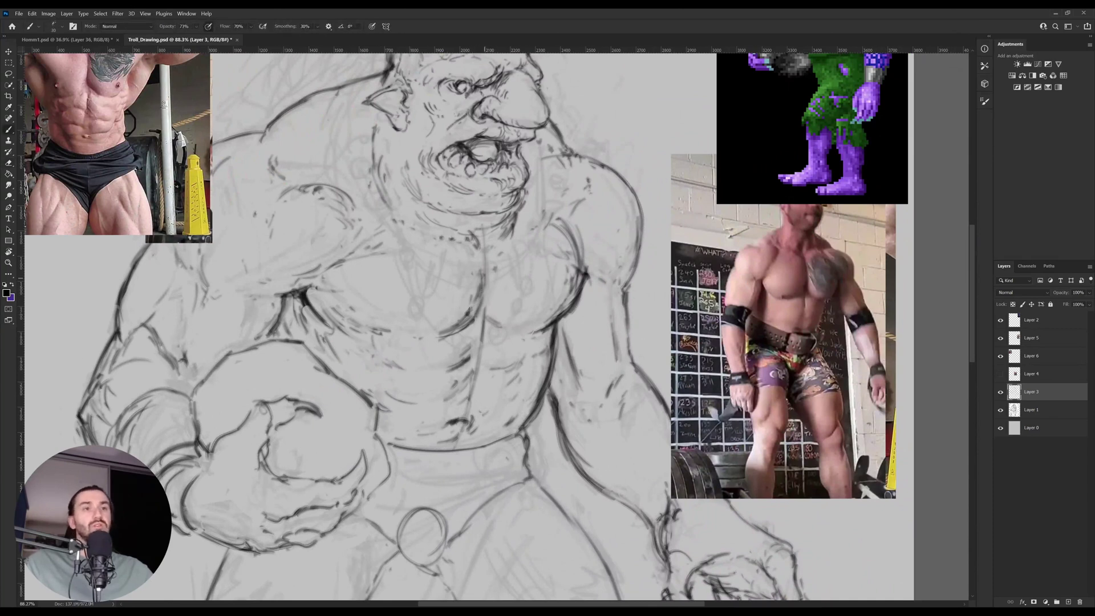
# Rework the dark armpit crease beside the near pectoral into finer strokes and add a small inner-arm accent.
pyautogui.moveTo(308, 289); pyautogui.dragTo(313, 304)
pyautogui.moveTo(308, 288); pyautogui.dragTo(313, 297)
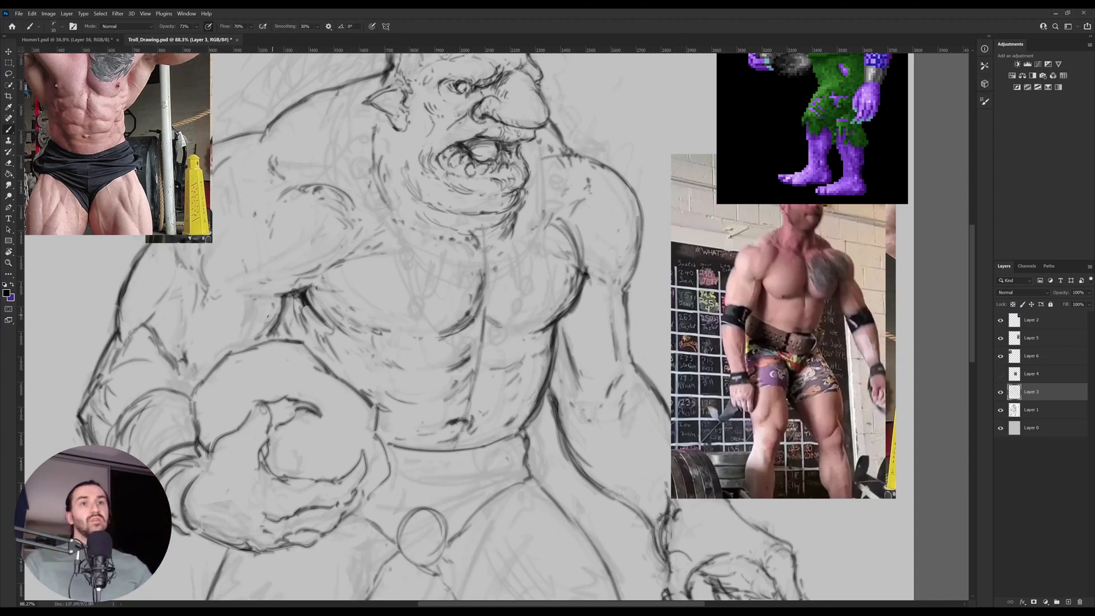
pyautogui.press('e')
pyautogui.moveTo(307, 318)
pyautogui.mouseDown()
pyautogui.moveTo(319, 294)
pyautogui.moveTo(295, 311)
pyautogui.mouseUp()
pyautogui.press('b')
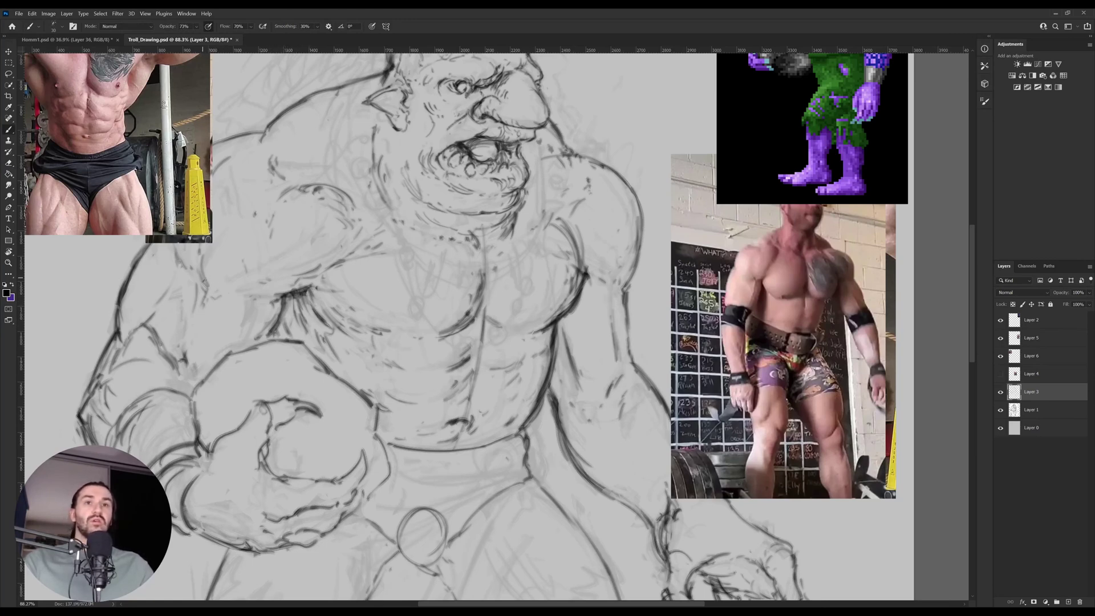
pyautogui.moveTo(203, 281); pyautogui.dragTo(211, 285)
# Try a short muscle stroke inside the calf of the leg with the inked ankle wraps, and undo it.
pyautogui.moveTo(404, 389); pyautogui.dragTo(367, 200)
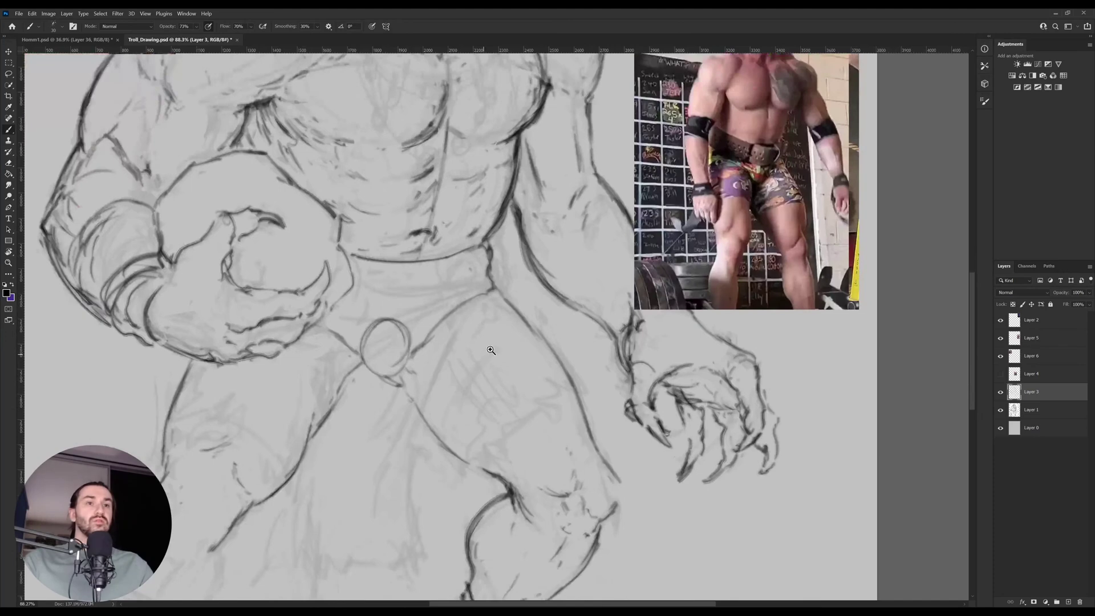
pyautogui.moveTo(490, 351); pyautogui.dragTo(482, 397)
pyautogui.moveTo(480, 485); pyautogui.dragTo(488, 349)
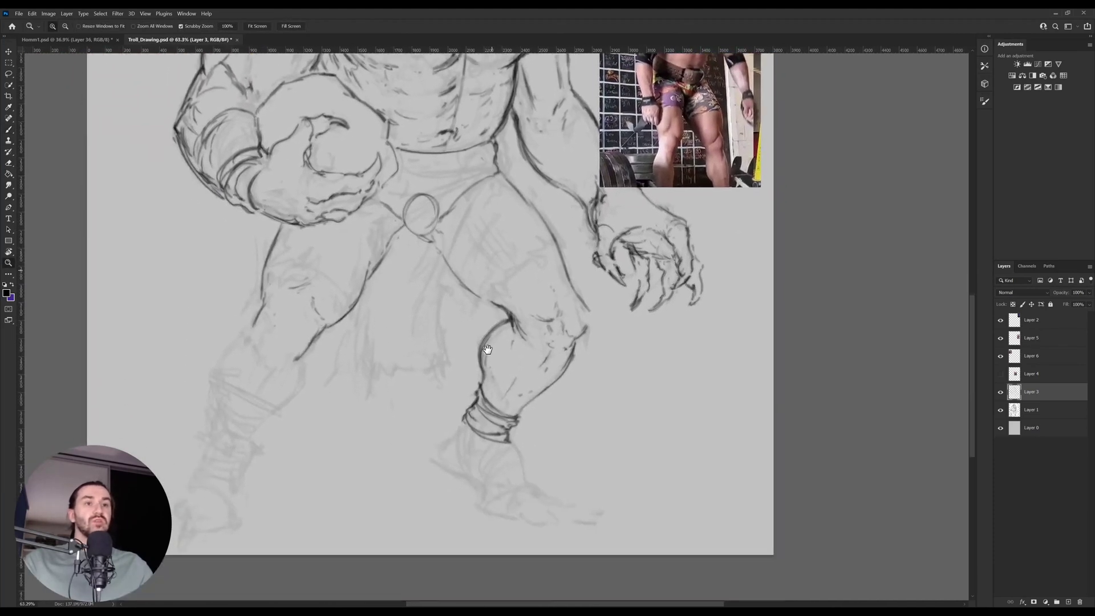
pyautogui.scroll(2, 491, 353)
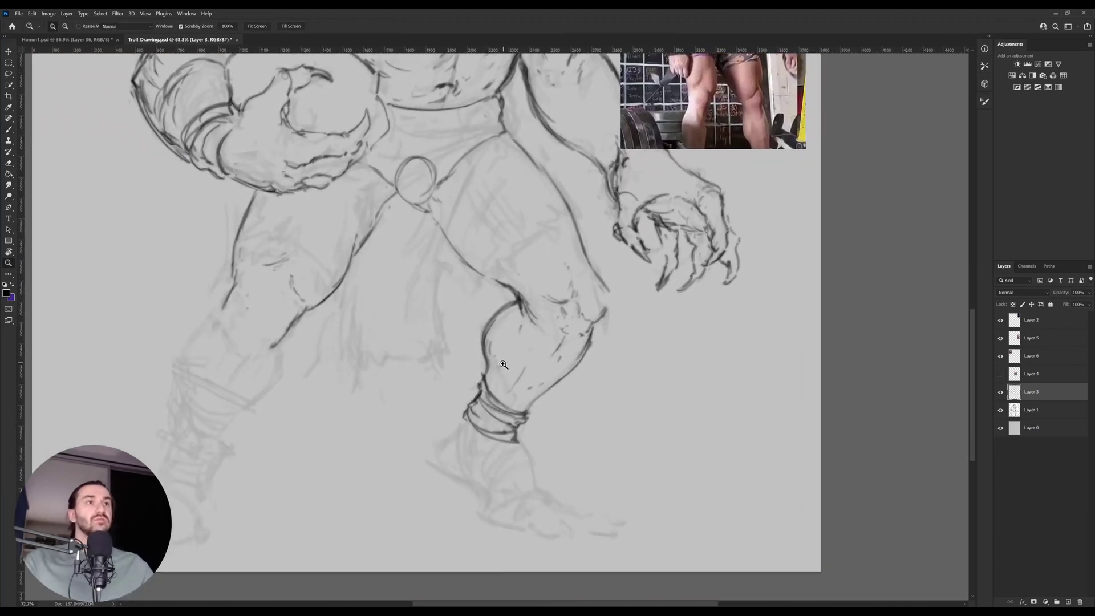
pyautogui.press('b')
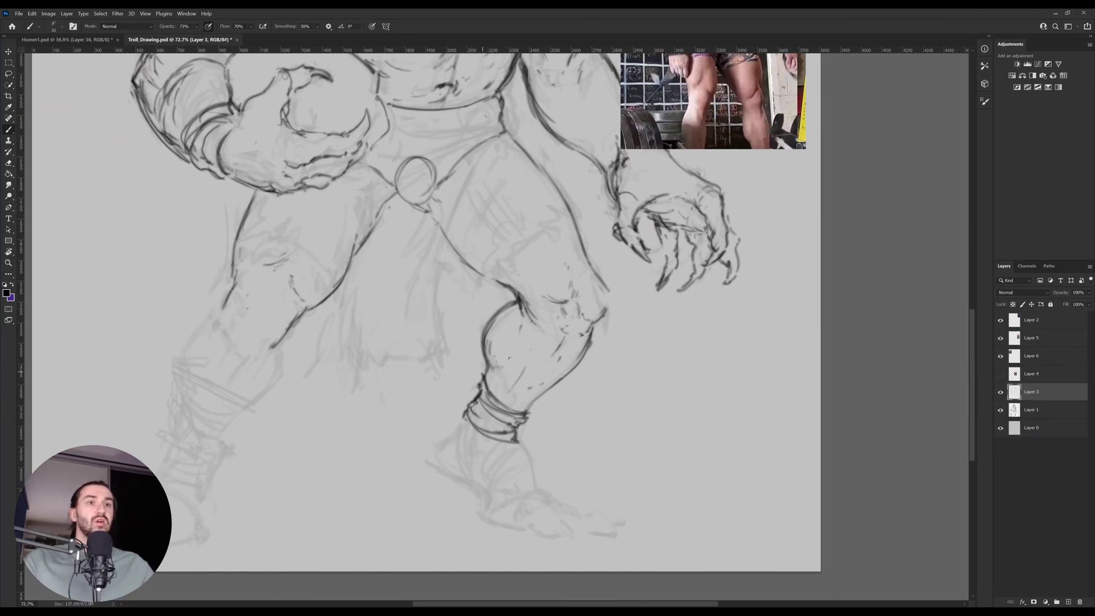
pyautogui.moveTo(510, 351)
pyautogui.mouseDown()
pyautogui.moveTo(490, 365)
pyautogui.moveTo(528, 333)
pyautogui.moveTo(505, 365)
pyautogui.mouseUp()
pyautogui.hotkey('ctrl', 'z')
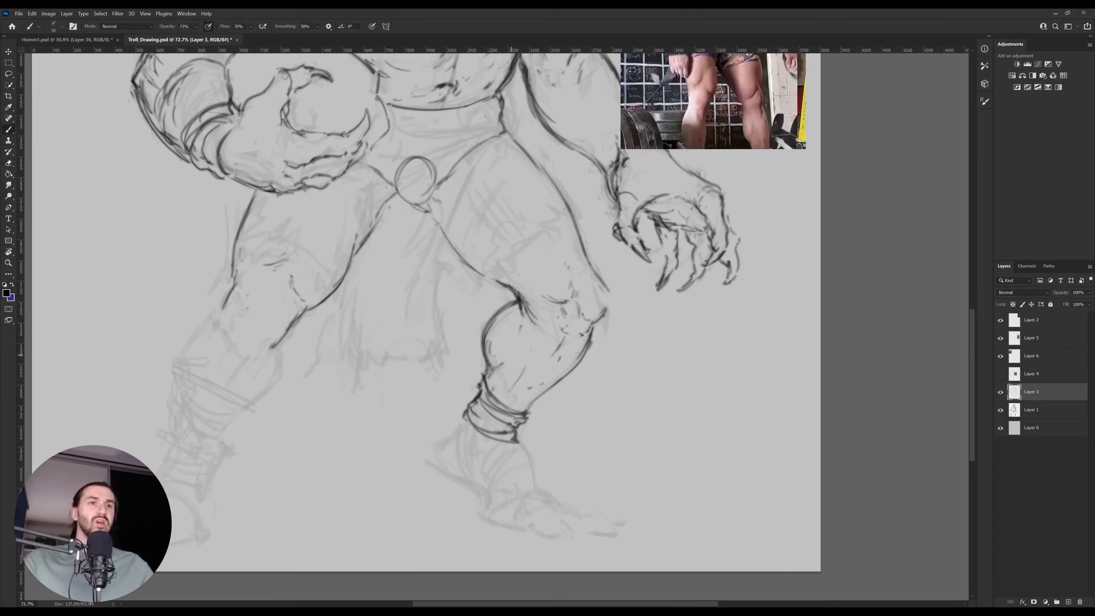
# Reshape the outer thigh of the leg with the inked ankle wraps and carry its contour around the knee.
pyautogui.moveTo(527, 276); pyautogui.dragTo(519, 394)
pyautogui.press('r')
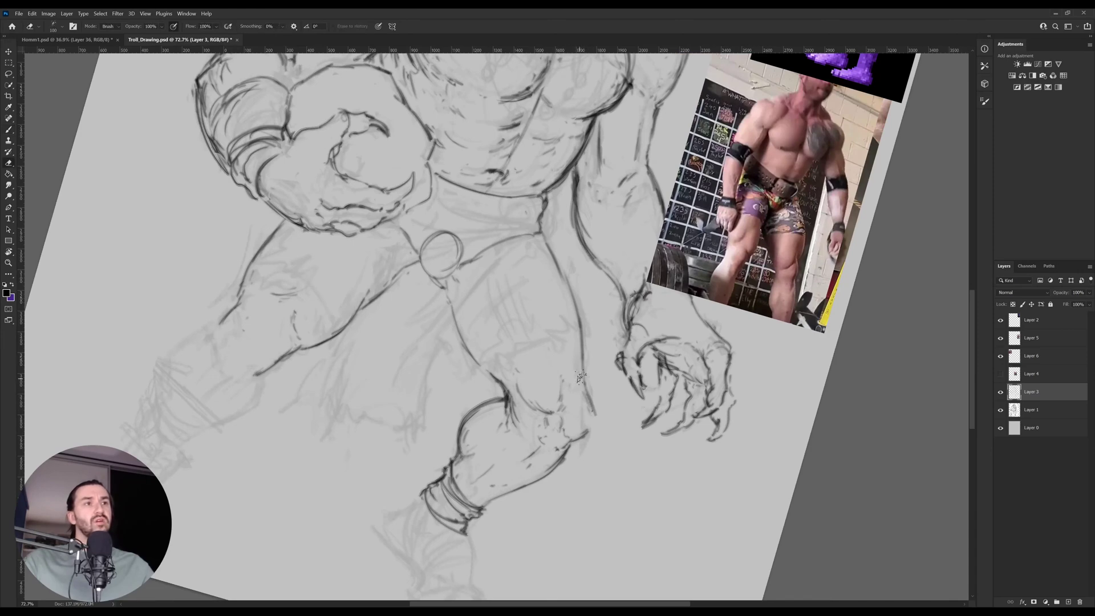
pyautogui.press('r')
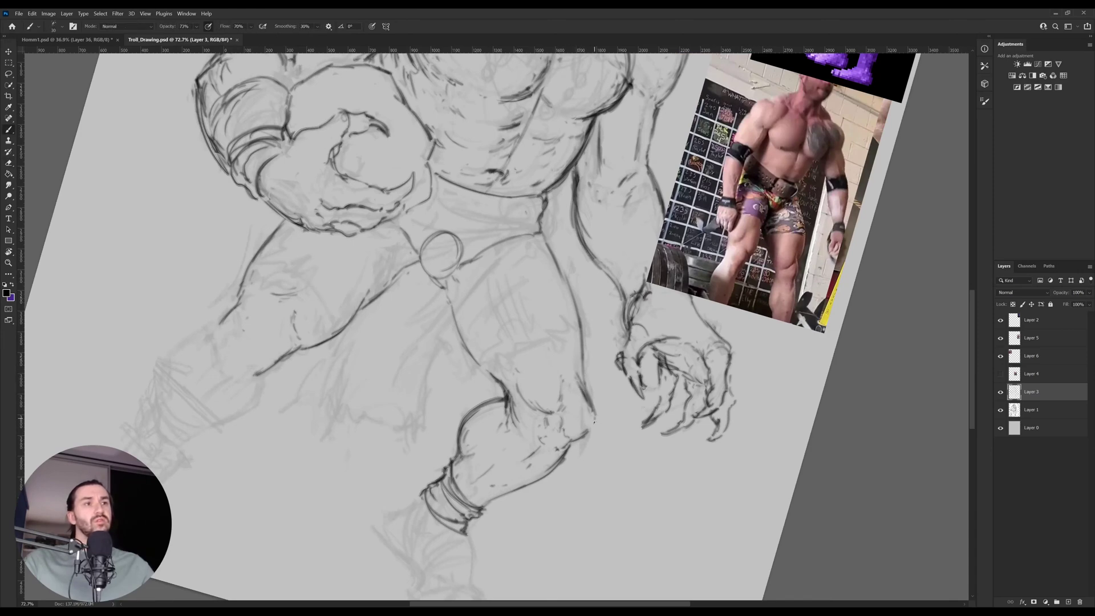
pyautogui.moveTo(654, 386)
pyautogui.mouseDown()
pyautogui.moveTo(659, 320)
pyautogui.moveTo(659, 394)
pyautogui.moveTo(611, 398)
pyautogui.mouseUp()
pyautogui.press('e')
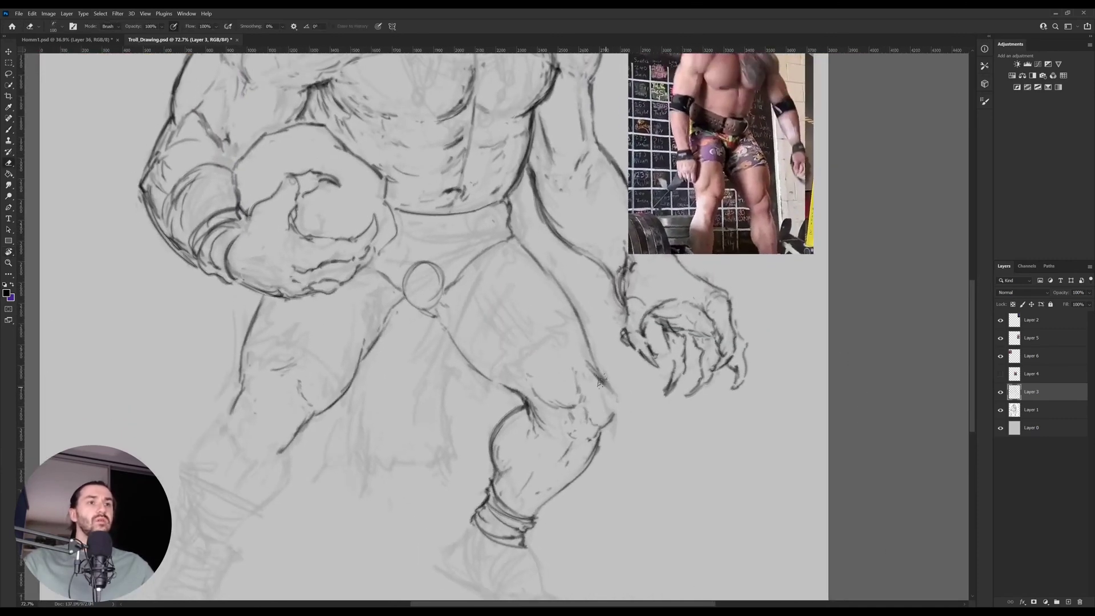
pyautogui.press('b')
pyautogui.moveTo(612, 400)
pyautogui.mouseDown()
pyautogui.moveTo(603, 410)
pyautogui.moveTo(607, 385)
pyautogui.moveTo(599, 431)
pyautogui.mouseUp()
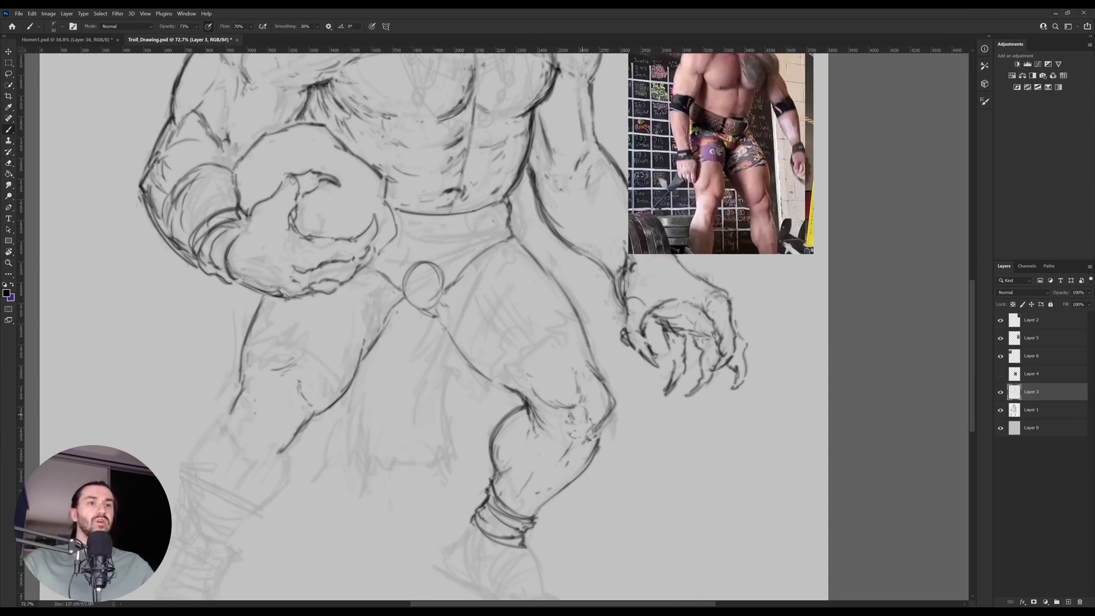
# Define the kneecap of that leg with short curved strokes along its lower edge.
pyautogui.moveTo(557, 410); pyautogui.dragTo(583, 438)
pyautogui.moveTo(605, 423); pyautogui.dragTo(576, 447)
pyautogui.press('b')
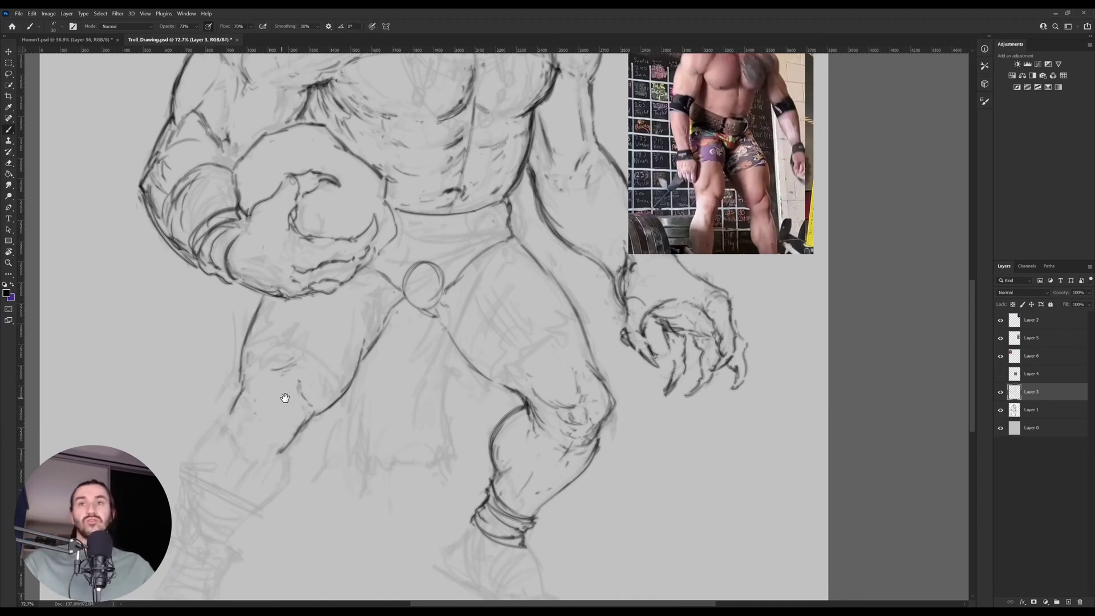
# Add kneecap contours and hatching to the leg below the raised hand, tapering to a point under the knee.
pyautogui.moveTo(281, 391); pyautogui.dragTo(303, 388)
pyautogui.moveTo(257, 420)
pyautogui.mouseDown()
pyautogui.moveTo(267, 461)
pyautogui.moveTo(301, 446)
pyautogui.moveTo(271, 425)
pyautogui.moveTo(260, 446)
pyautogui.mouseUp()
pyautogui.press('e')
pyautogui.press('b')
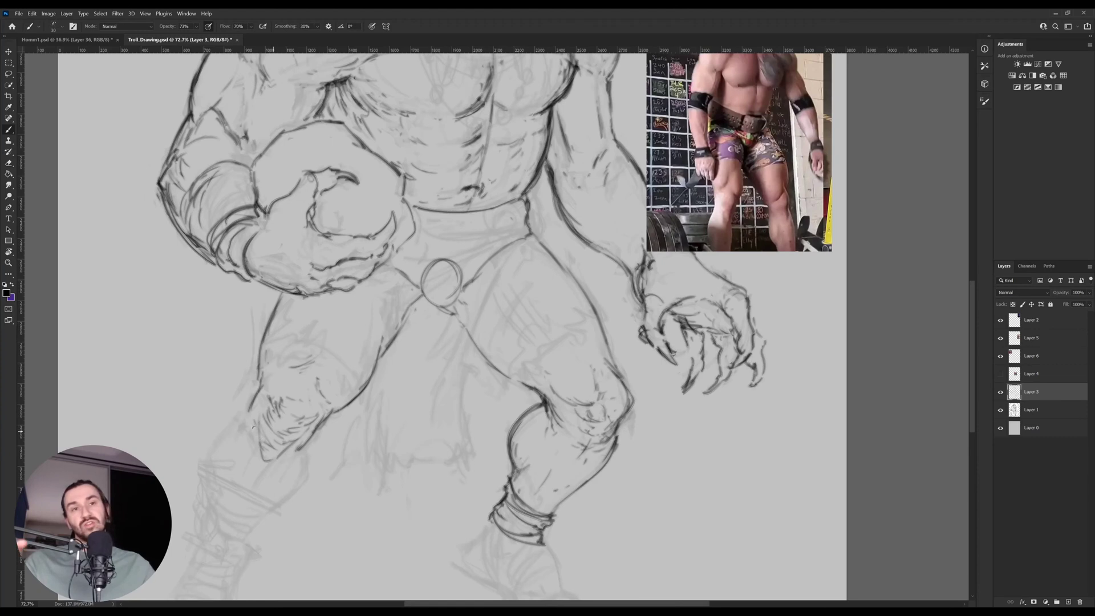
# Redraw the inner thigh curve from the groin to the knee on the leg with the inked ankle wraps.
pyautogui.moveTo(211, 500); pyautogui.dragTo(308, 368)
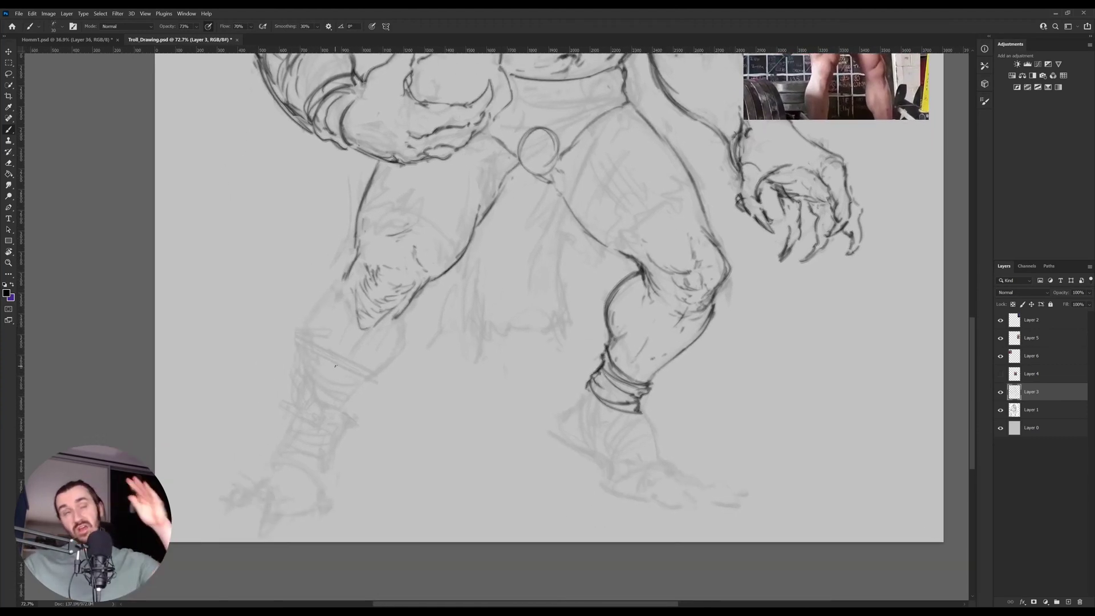
pyautogui.moveTo(492, 244); pyautogui.dragTo(467, 363)
pyautogui.press('r')
pyautogui.moveTo(744, 214); pyautogui.dragTo(678, 392)
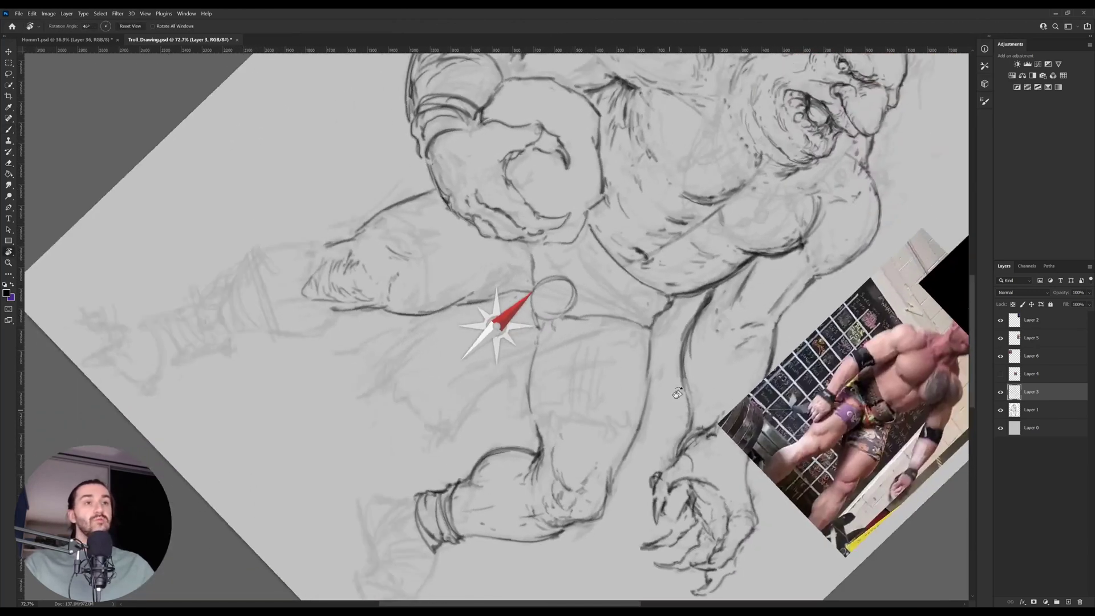
pyautogui.moveTo(541, 440)
pyautogui.mouseDown()
pyautogui.moveTo(530, 401)
pyautogui.moveTo(537, 344)
pyautogui.moveTo(529, 405)
pyautogui.moveTo(562, 285)
pyautogui.moveTo(594, 225)
pyautogui.moveTo(655, 289)
pyautogui.moveTo(614, 366)
pyautogui.moveTo(557, 403)
pyautogui.mouseUp()
pyautogui.press('r')
pyautogui.press('b')
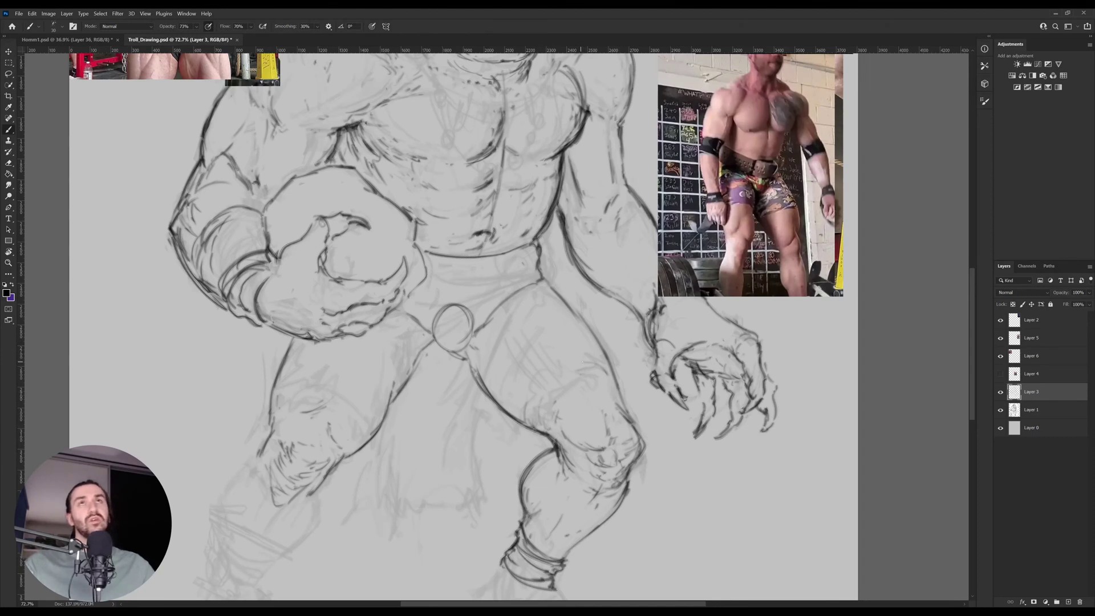
pyautogui.moveTo(546, 249)
pyautogui.mouseDown()
pyautogui.moveTo(548, 288)
pyautogui.moveTo(558, 302)
pyautogui.moveTo(560, 294)
pyautogui.mouseUp()
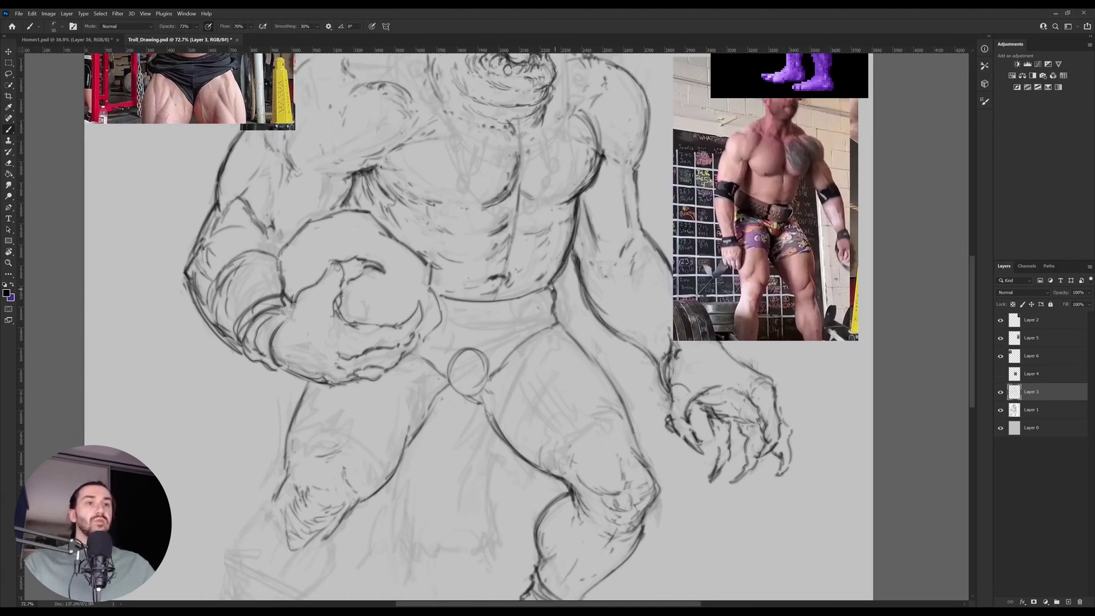
pyautogui.moveTo(392, 450); pyautogui.dragTo(392, 418)
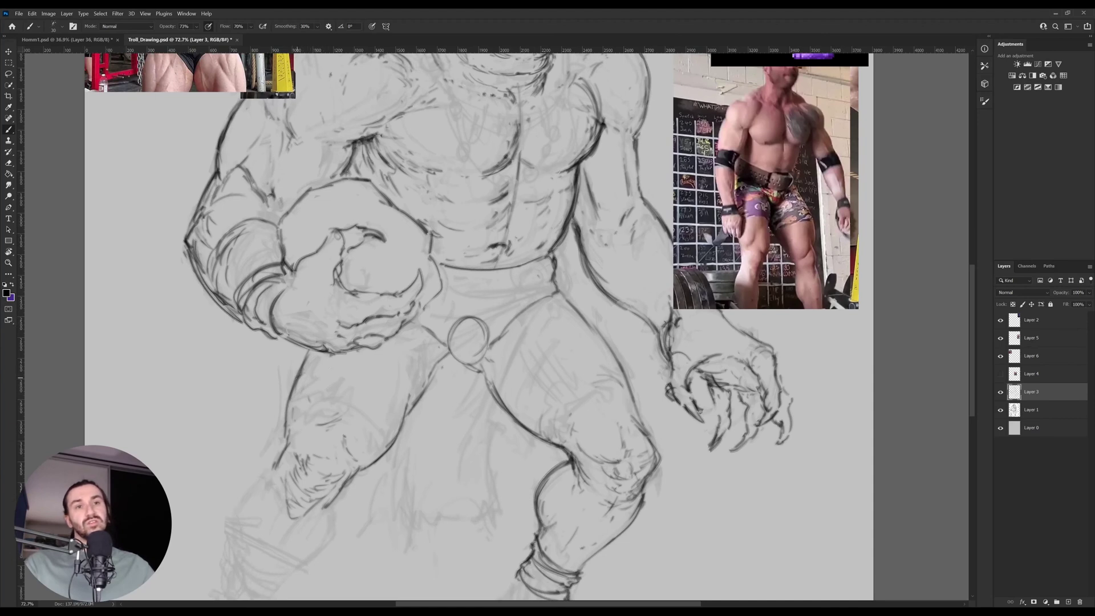
# Outline both sides of the calf on the leg below the raised hand, from under the knee toward the ankle wraps.
pyautogui.press('e')
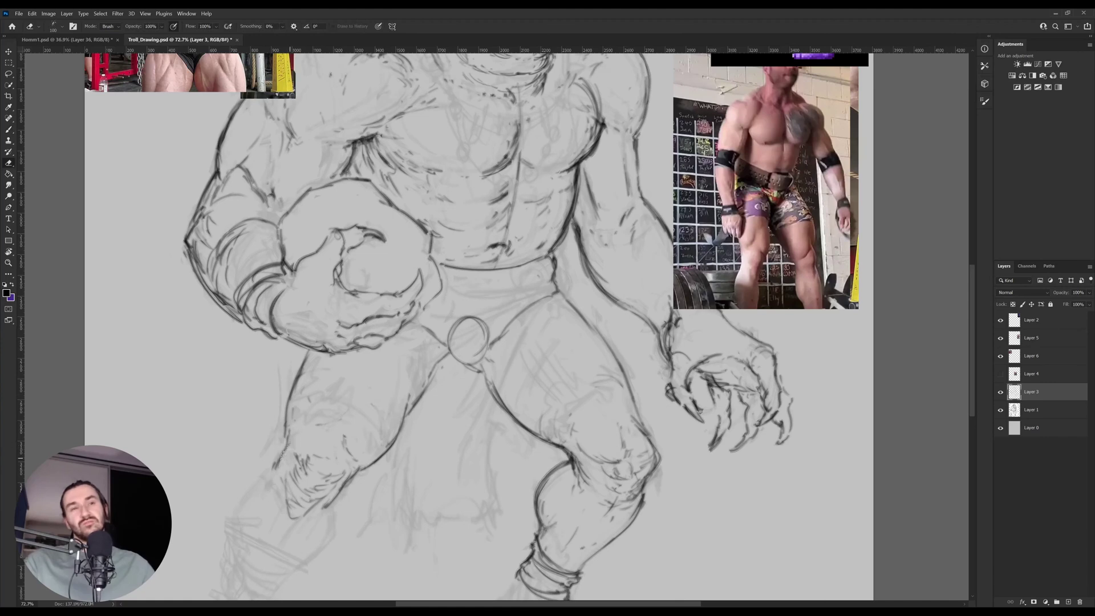
pyautogui.press('b')
pyautogui.moveTo(290, 456)
pyautogui.mouseDown()
pyautogui.moveTo(323, 315)
pyautogui.moveTo(321, 331)
pyautogui.mouseUp()
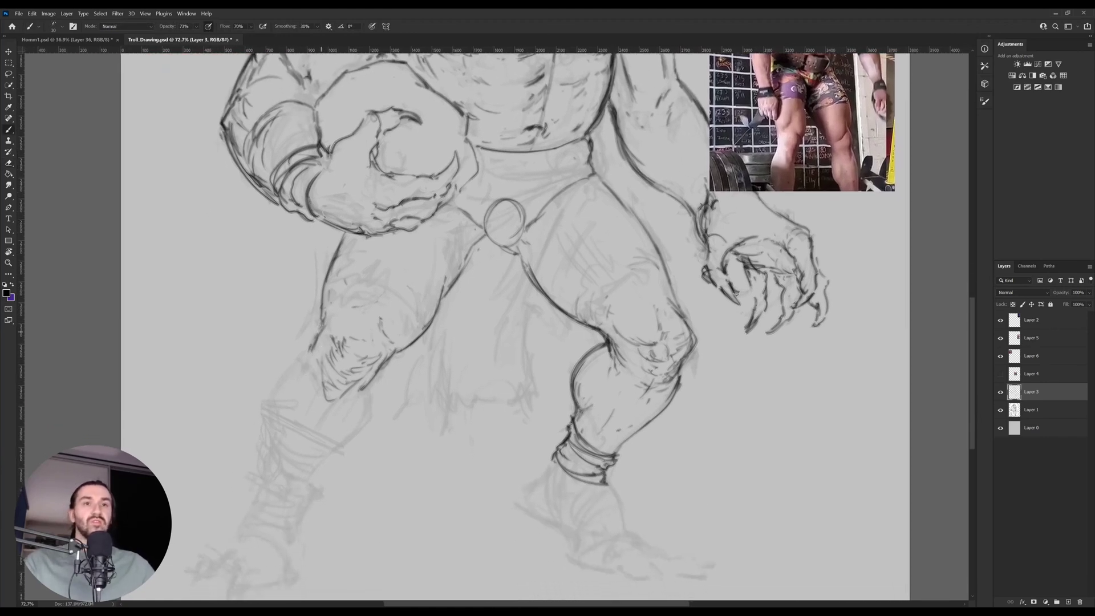
pyautogui.moveTo(357, 395)
pyautogui.mouseDown()
pyautogui.moveTo(365, 385)
pyautogui.moveTo(349, 436)
pyautogui.mouseUp()
pyautogui.moveTo(312, 346)
pyautogui.mouseDown()
pyautogui.moveTo(273, 392)
pyautogui.moveTo(267, 431)
pyautogui.mouseUp()
pyautogui.moveTo(269, 410)
pyautogui.mouseDown()
pyautogui.moveTo(294, 361)
pyautogui.moveTo(267, 406)
pyautogui.mouseUp()
pyautogui.press('e')
pyautogui.press('b')
pyautogui.moveTo(297, 365)
pyautogui.mouseDown()
pyautogui.moveTo(270, 405)
pyautogui.moveTo(270, 437)
pyautogui.moveTo(298, 430)
pyautogui.moveTo(270, 406)
pyautogui.mouseUp()
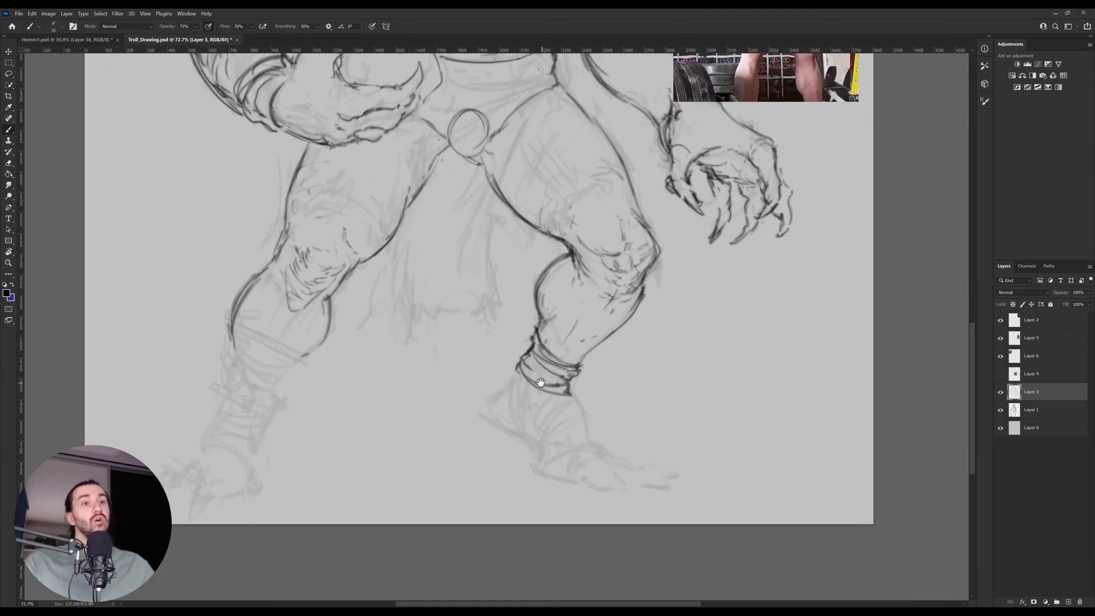
# Ink the heel and crossing cloth wraps over the instep, continuing the ankle wraps on the forward leg.
pyautogui.moveTo(541, 382); pyautogui.dragTo(498, 446)
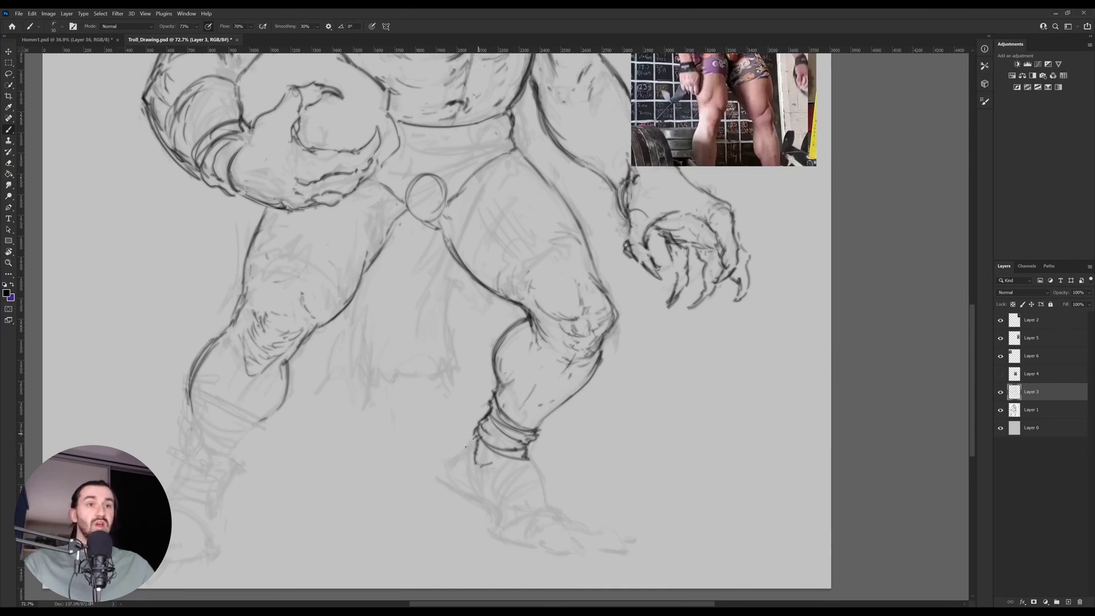
pyautogui.moveTo(469, 448)
pyautogui.mouseDown()
pyautogui.moveTo(474, 499)
pyautogui.moveTo(489, 505)
pyautogui.moveTo(445, 466)
pyautogui.moveTo(452, 485)
pyautogui.moveTo(456, 457)
pyautogui.moveTo(448, 461)
pyautogui.moveTo(468, 449)
pyautogui.moveTo(454, 478)
pyautogui.moveTo(447, 471)
pyautogui.moveTo(463, 491)
pyautogui.moveTo(494, 491)
pyautogui.moveTo(491, 514)
pyautogui.moveTo(511, 475)
pyautogui.moveTo(498, 473)
pyautogui.moveTo(494, 488)
pyautogui.moveTo(529, 459)
pyautogui.moveTo(483, 481)
pyautogui.moveTo(529, 457)
pyautogui.moveTo(505, 468)
pyautogui.mouseUp()
pyautogui.moveTo(525, 461)
pyautogui.mouseDown()
pyautogui.moveTo(540, 487)
pyautogui.moveTo(534, 477)
pyautogui.mouseUp()
pyautogui.moveTo(539, 483)
pyautogui.mouseDown()
pyautogui.moveTo(491, 500)
pyautogui.moveTo(498, 515)
pyautogui.mouseUp()
pyautogui.moveTo(498, 513)
pyautogui.mouseDown()
pyautogui.moveTo(526, 485)
pyautogui.moveTo(549, 498)
pyautogui.moveTo(521, 474)
pyautogui.mouseUp()
pyautogui.moveTo(457, 483)
pyautogui.mouseDown()
pyautogui.moveTo(471, 486)
pyautogui.moveTo(471, 504)
pyautogui.moveTo(468, 493)
pyautogui.mouseUp()
pyautogui.moveTo(459, 484); pyautogui.dragTo(467, 507)
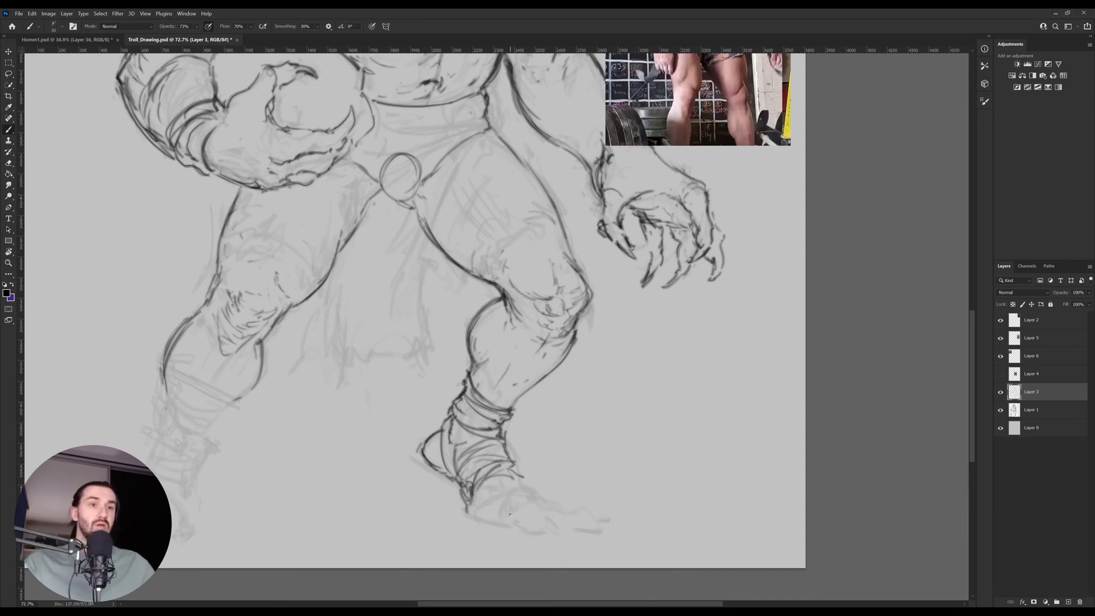
# Draw the bare front of the wrapped foot with its sole, big toe, smaller toes and upper contour.
pyautogui.moveTo(512, 511)
pyautogui.mouseDown()
pyautogui.moveTo(531, 507)
pyautogui.moveTo(554, 536)
pyautogui.mouseUp()
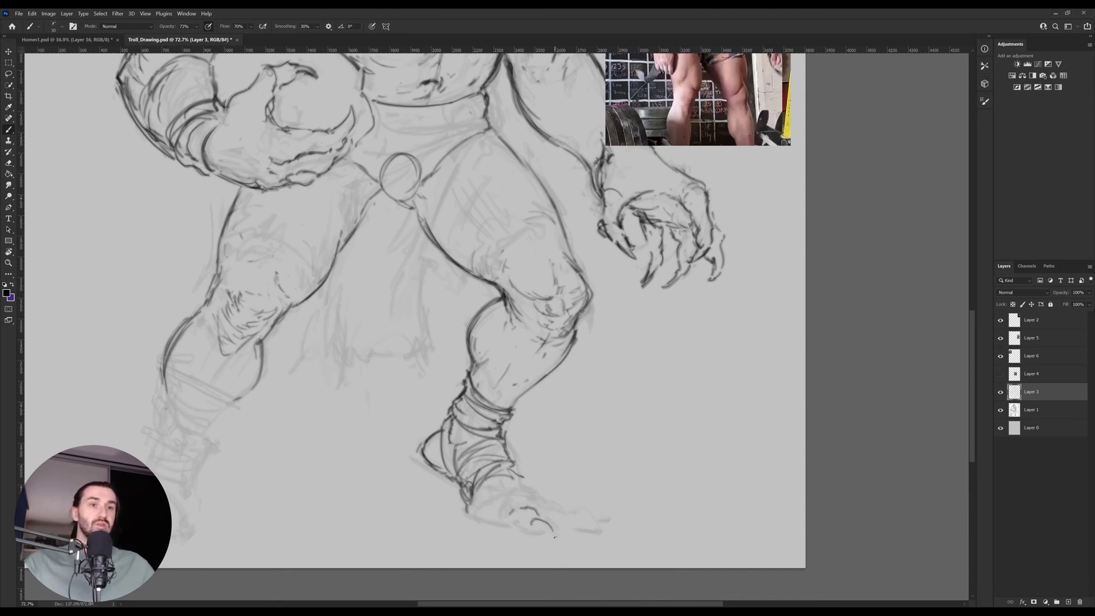
pyautogui.hotkey('ctrl', 'z')
pyautogui.moveTo(515, 531)
pyautogui.mouseDown()
pyautogui.moveTo(551, 524)
pyautogui.moveTo(533, 536)
pyautogui.moveTo(461, 511)
pyautogui.moveTo(480, 524)
pyautogui.moveTo(466, 522)
pyautogui.moveTo(488, 512)
pyautogui.moveTo(465, 516)
pyautogui.mouseUp()
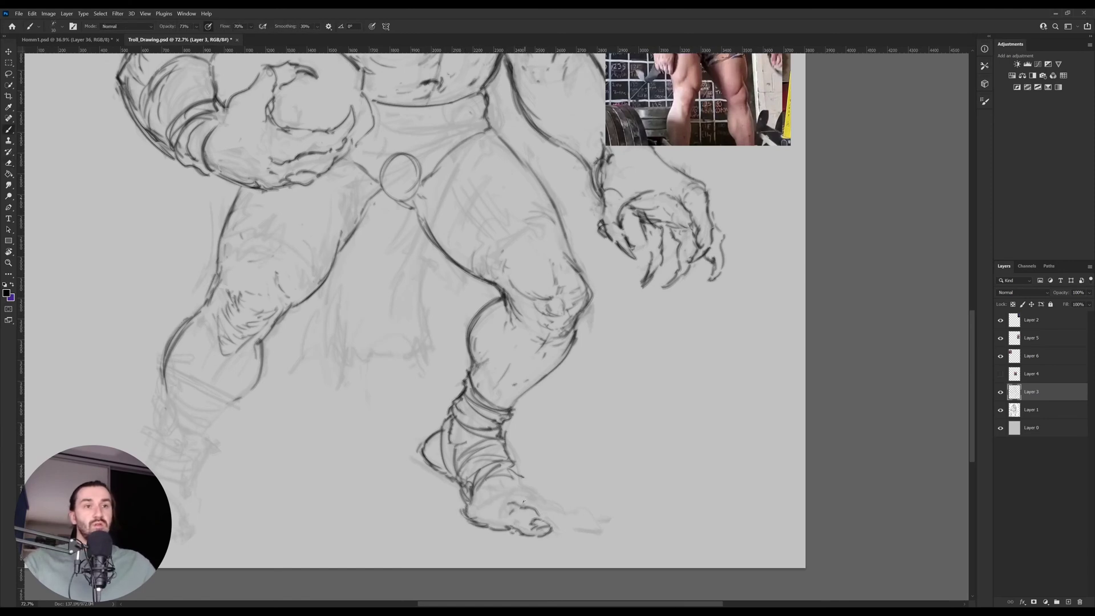
pyautogui.moveTo(545, 508)
pyautogui.mouseDown()
pyautogui.moveTo(568, 507)
pyautogui.moveTo(580, 524)
pyautogui.moveTo(542, 518)
pyautogui.moveTo(581, 529)
pyautogui.mouseUp()
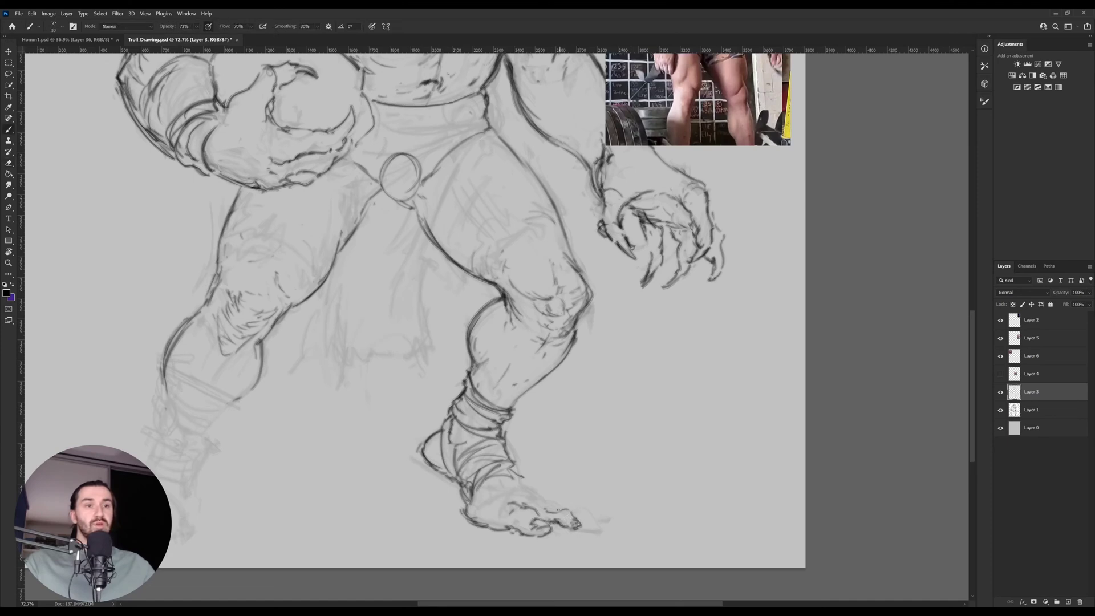
pyautogui.moveTo(568, 513)
pyautogui.mouseDown()
pyautogui.moveTo(549, 508)
pyautogui.moveTo(592, 519)
pyautogui.mouseUp()
pyautogui.moveTo(517, 480); pyautogui.dragTo(581, 517)
pyautogui.press('e')
pyautogui.press('b')
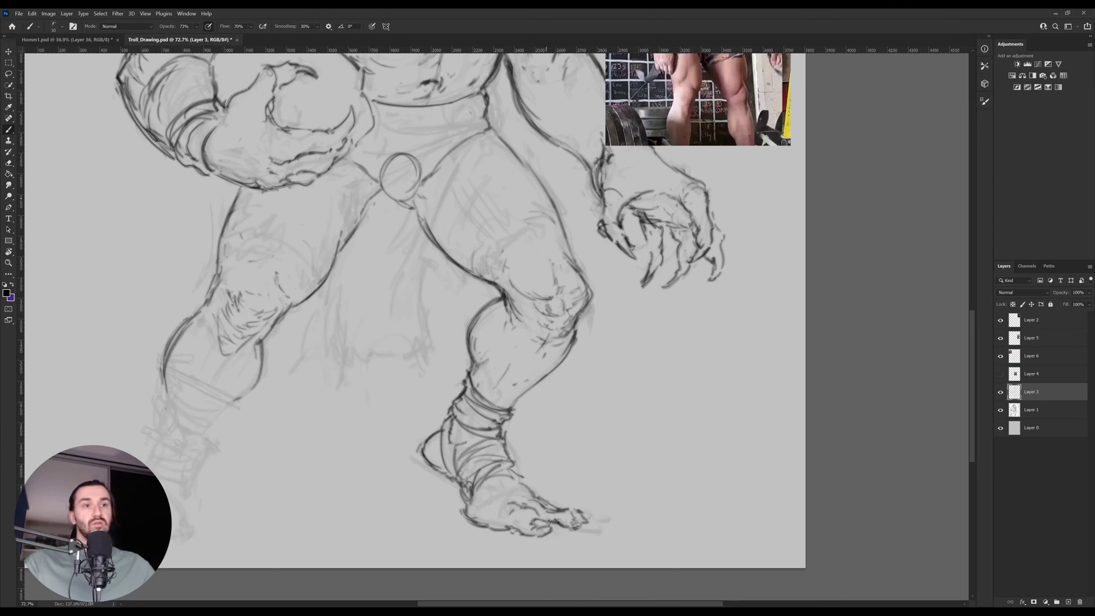
pyautogui.moveTo(548, 520); pyautogui.dragTo(548, 530)
# Refine the sole contour of the wrapped foot from the toes back toward the heel, working on a rotated canvas.
pyautogui.press('r')
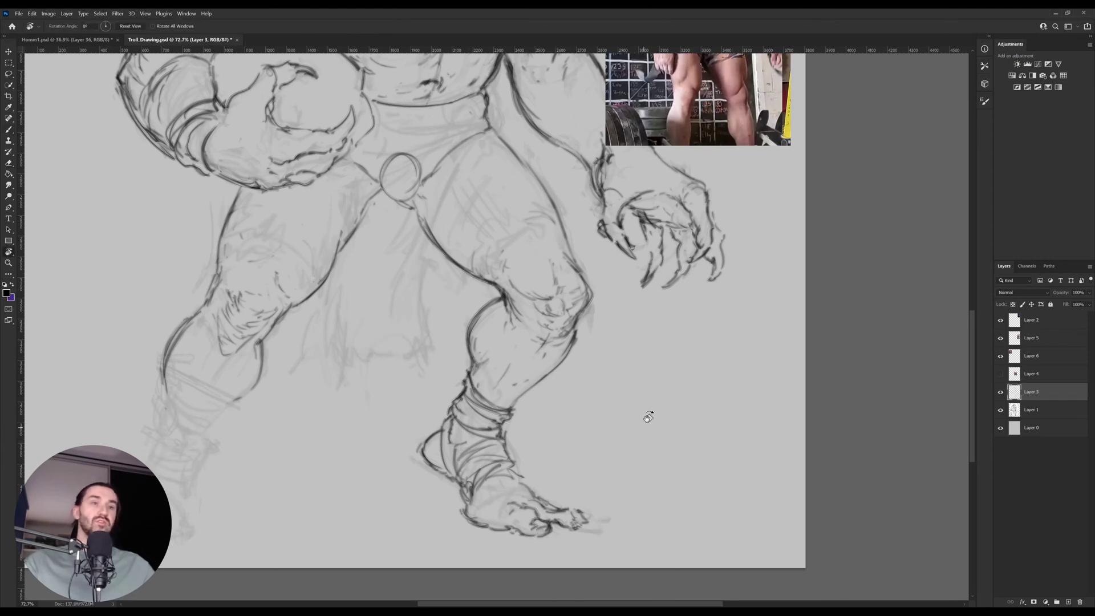
pyautogui.moveTo(648, 416); pyautogui.dragTo(647, 418)
pyautogui.press('Escape')
pyautogui.press('b')
pyautogui.moveTo(471, 512); pyautogui.dragTo(491, 525)
pyautogui.press('r')
pyautogui.moveTo(629, 483); pyautogui.dragTo(678, 228)
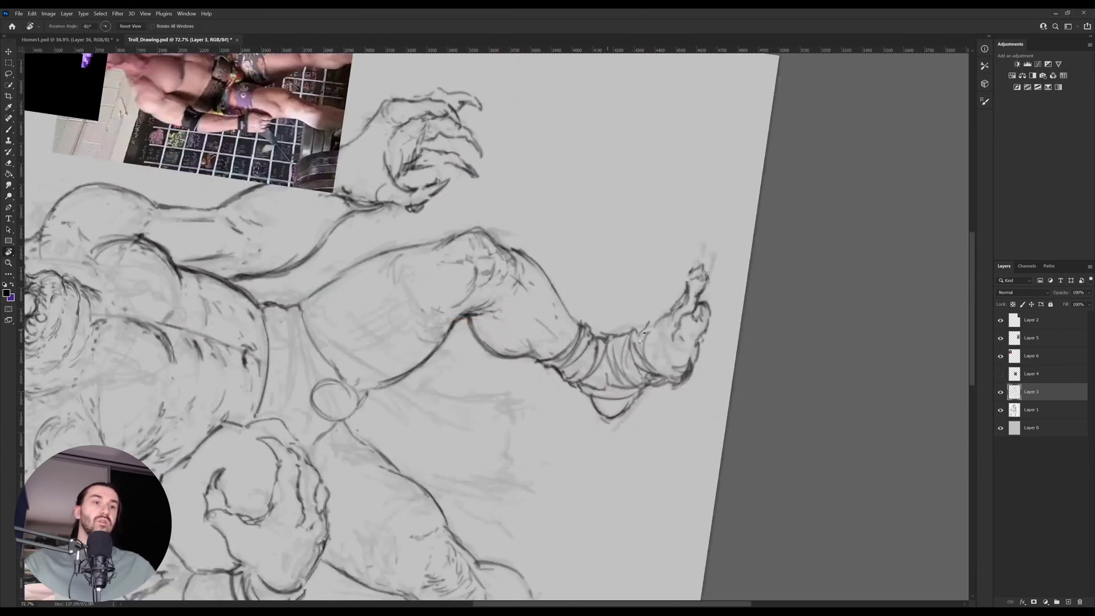
pyautogui.moveTo(697, 349)
pyautogui.mouseDown()
pyautogui.moveTo(708, 333)
pyautogui.moveTo(701, 285)
pyautogui.moveTo(586, 441)
pyautogui.mouseUp()
pyautogui.press('r')
pyautogui.press('space')
pyautogui.moveTo(555, 399); pyautogui.dragTo(553, 455)
pyautogui.press('Escape')
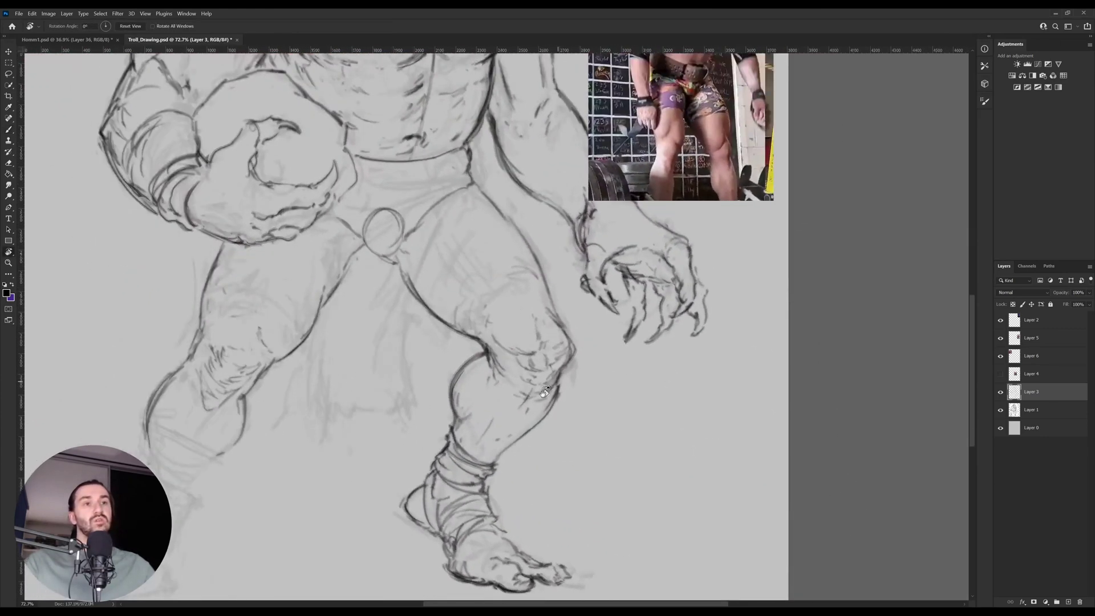
# Retouch the outer calf contour just below the knee and the inner knee crease on the leg with the wrapped foot.
pyautogui.press('b')
pyautogui.moveTo(558, 387)
pyautogui.mouseDown()
pyautogui.moveTo(569, 344)
pyautogui.moveTo(542, 408)
pyautogui.moveTo(507, 418)
pyautogui.mouseUp()
pyautogui.press('e')
pyautogui.press('b')
pyautogui.press('space')
pyautogui.press('r')
pyautogui.moveTo(638, 322); pyautogui.dragTo(625, 382)
pyautogui.moveTo(494, 325); pyautogui.dragTo(517, 445)
pyautogui.press('b')
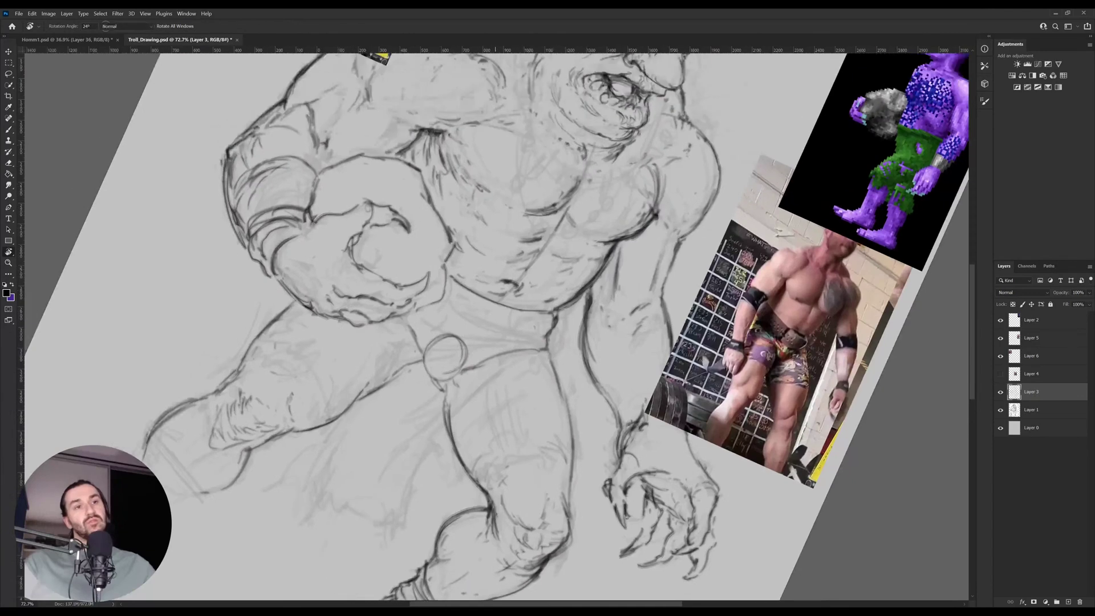
pyautogui.moveTo(488, 479)
pyautogui.mouseDown()
pyautogui.moveTo(492, 510)
pyautogui.moveTo(485, 489)
pyautogui.mouseUp()
pyautogui.press('e')
pyautogui.press('b')
pyautogui.press('e')
pyautogui.press('b')
# Try a long muscle line across the thigh from the inner knee up to the hip.
pyautogui.moveTo(480, 443)
pyautogui.mouseDown()
pyautogui.moveTo(481, 479)
pyautogui.moveTo(536, 312)
pyautogui.mouseUp()
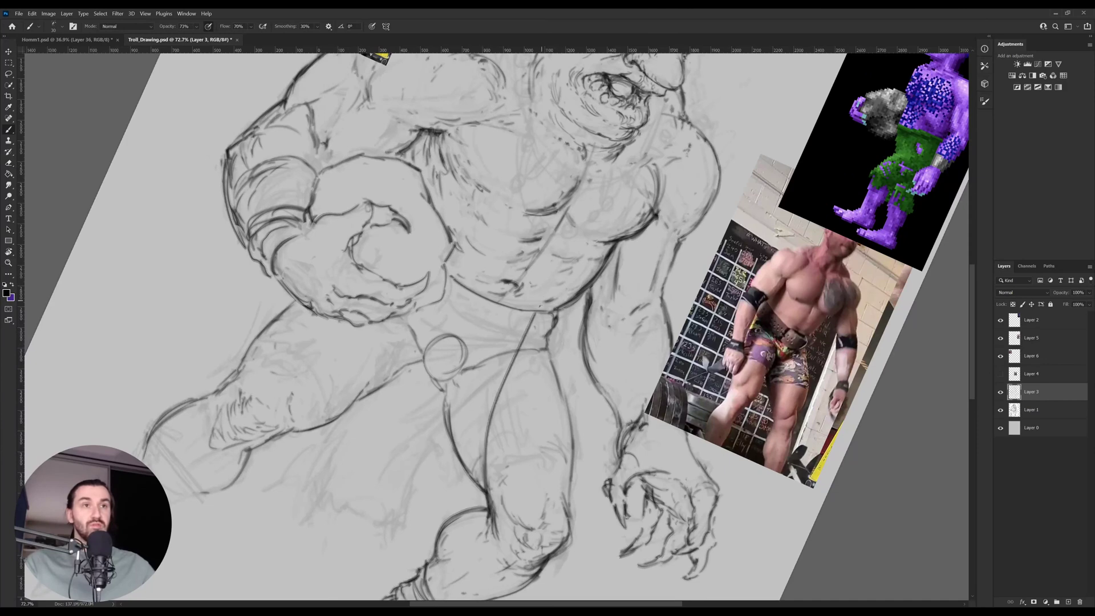
pyautogui.hotkey('ctrl', 'z')
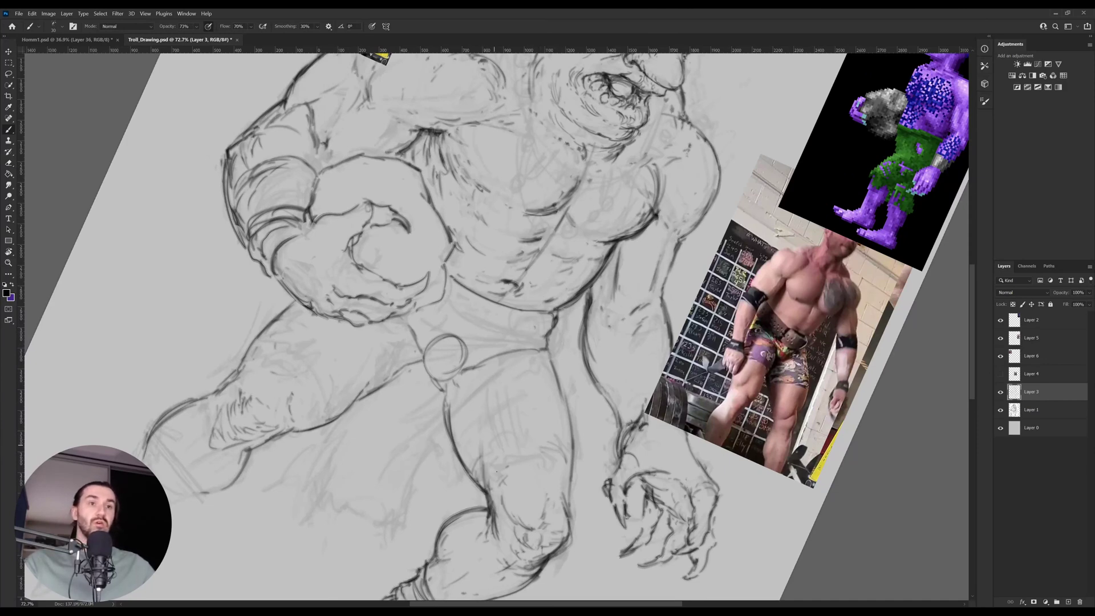
pyautogui.press('r')
pyautogui.moveTo(621, 410); pyautogui.dragTo(628, 317)
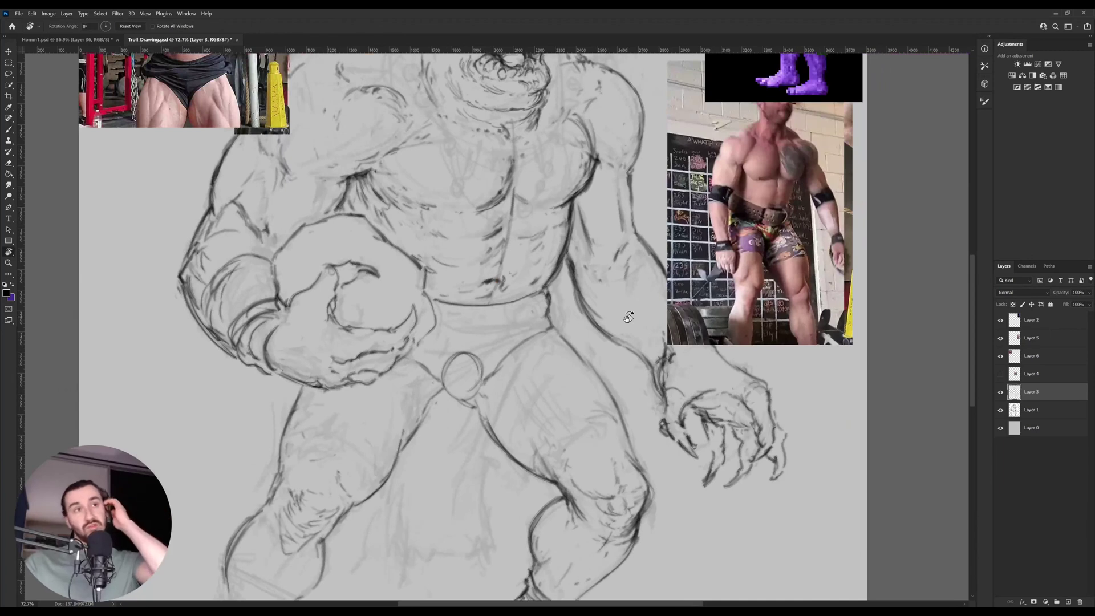
# Erase the thumb of the lowered hand and redraw it pointing straight down with a claw at its tip.
pyautogui.moveTo(596, 423); pyautogui.dragTo(517, 373)
pyautogui.press('e')
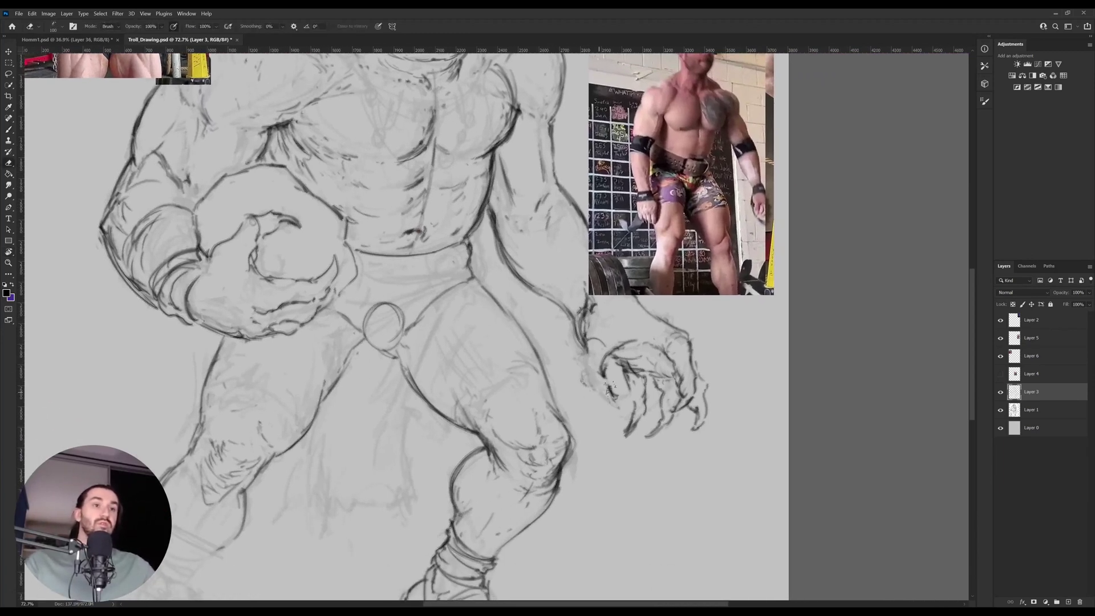
pyautogui.moveTo(598, 399); pyautogui.dragTo(558, 425)
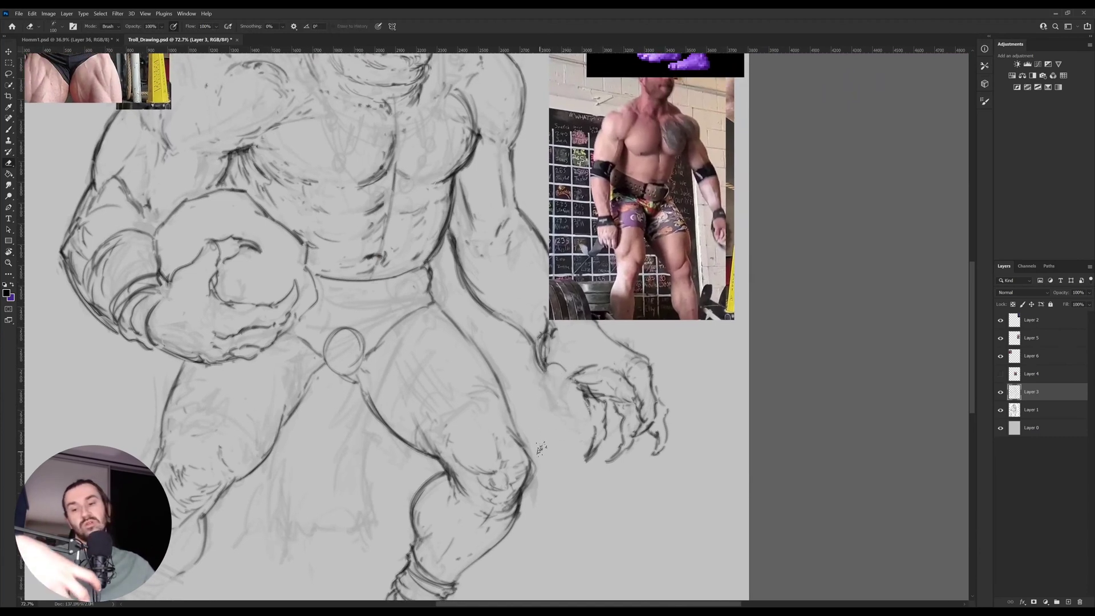
pyautogui.press('b')
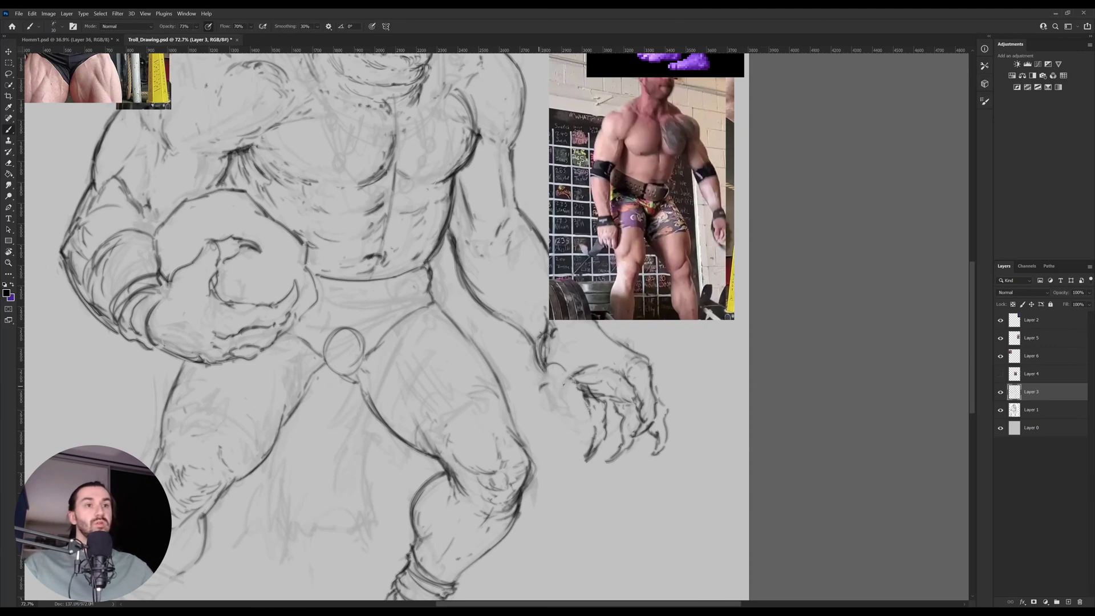
pyautogui.moveTo(548, 385)
pyautogui.mouseDown()
pyautogui.moveTo(567, 390)
pyautogui.moveTo(548, 353)
pyautogui.moveTo(554, 363)
pyautogui.mouseUp()
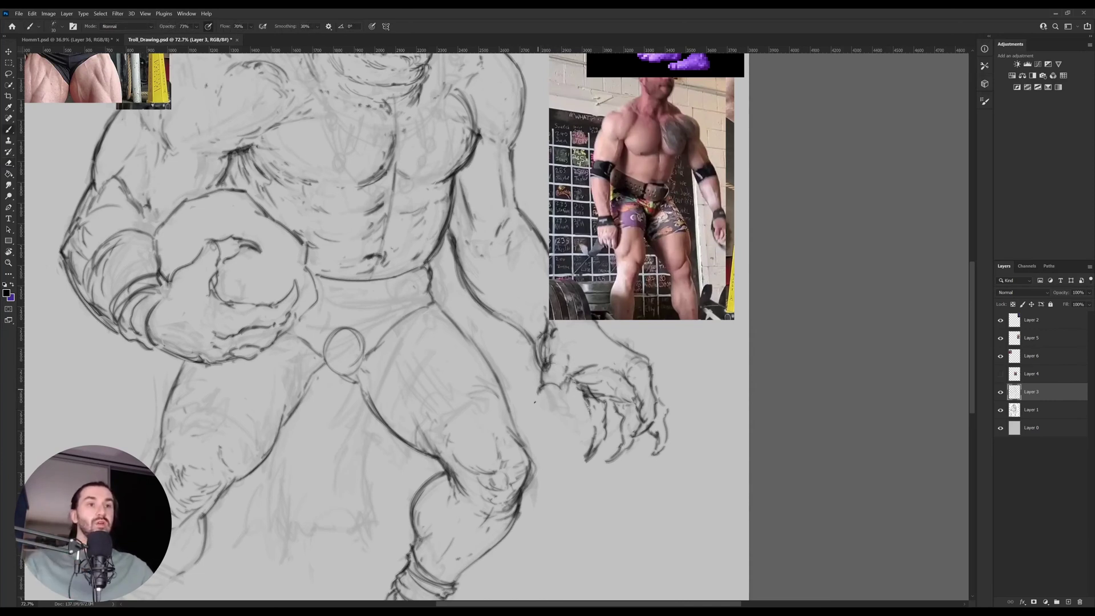
pyautogui.moveTo(543, 389)
pyautogui.mouseDown()
pyautogui.moveTo(538, 410)
pyautogui.moveTo(565, 408)
pyautogui.mouseUp()
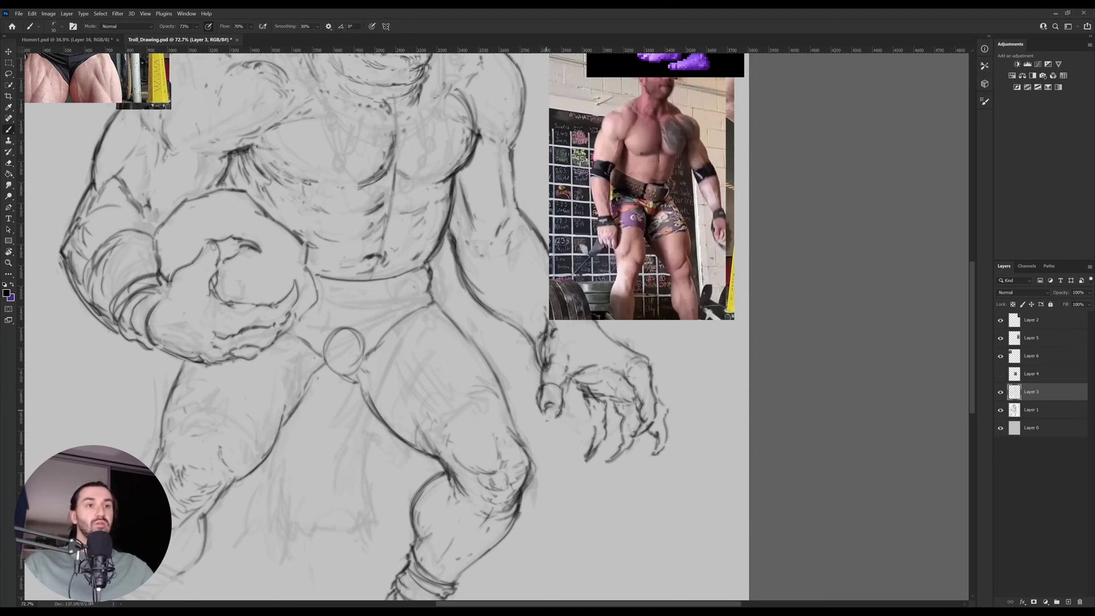
pyautogui.moveTo(551, 423)
pyautogui.mouseDown()
pyautogui.moveTo(557, 407)
pyautogui.moveTo(543, 393)
pyautogui.mouseUp()
pyautogui.press('e')
pyautogui.moveTo(539, 395); pyautogui.dragTo(540, 413)
pyautogui.press('b')
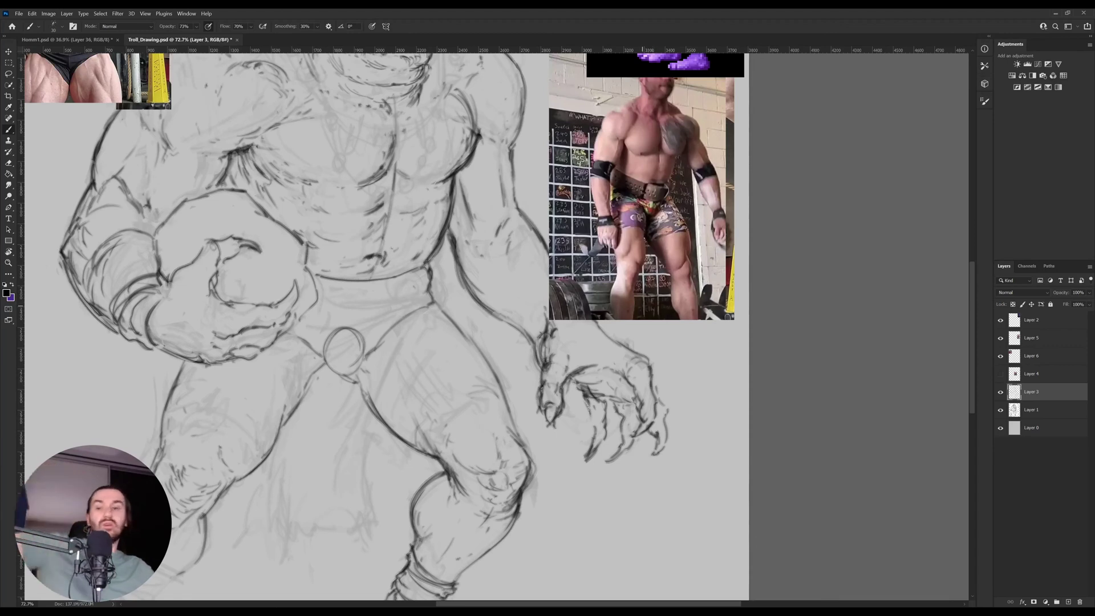
# Move the standing bodybuilder photo up, clear of the lowered forearm, and reselect Layer 3 for inking.
pyautogui.press('v')
pyautogui.moveTo(649, 296); pyautogui.dragTo(683, 209)
pyautogui.moveTo(643, 329); pyautogui.dragTo(630, 375)
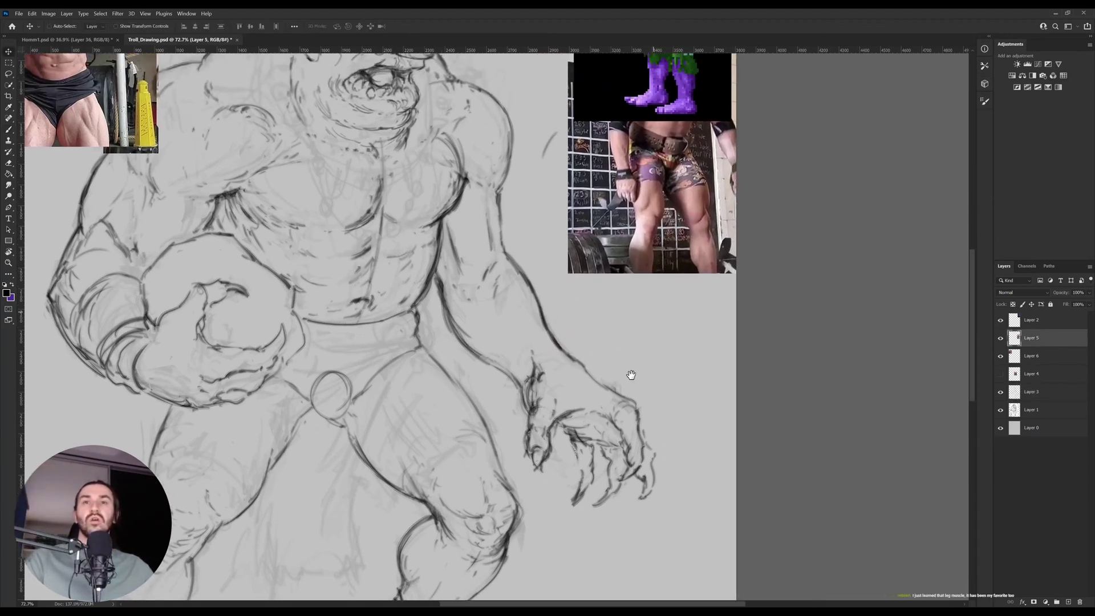
pyautogui.click(580, 448)
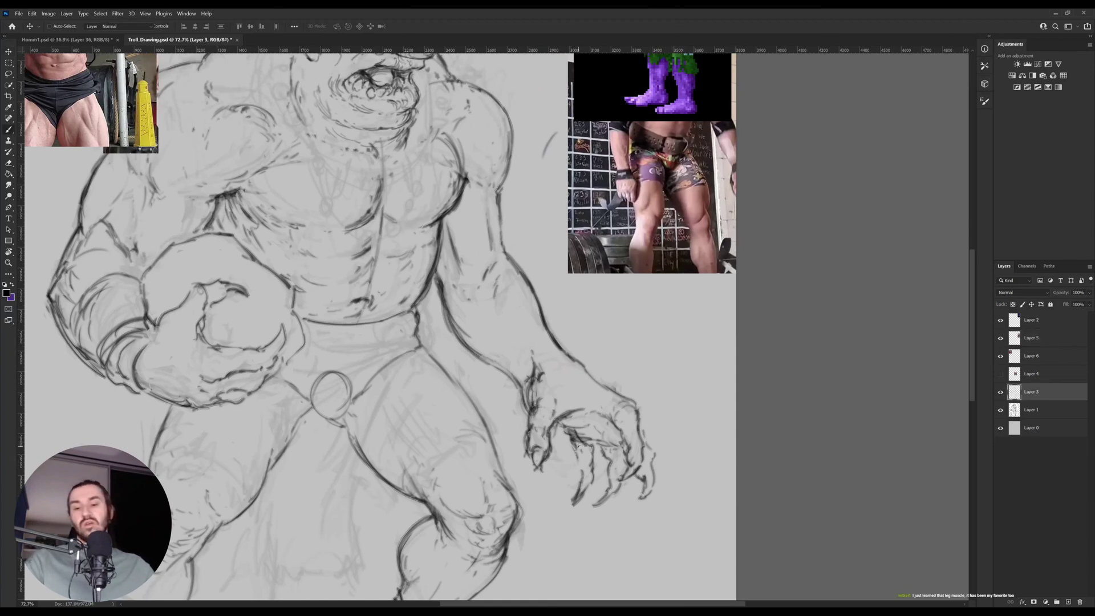
pyautogui.press('b')
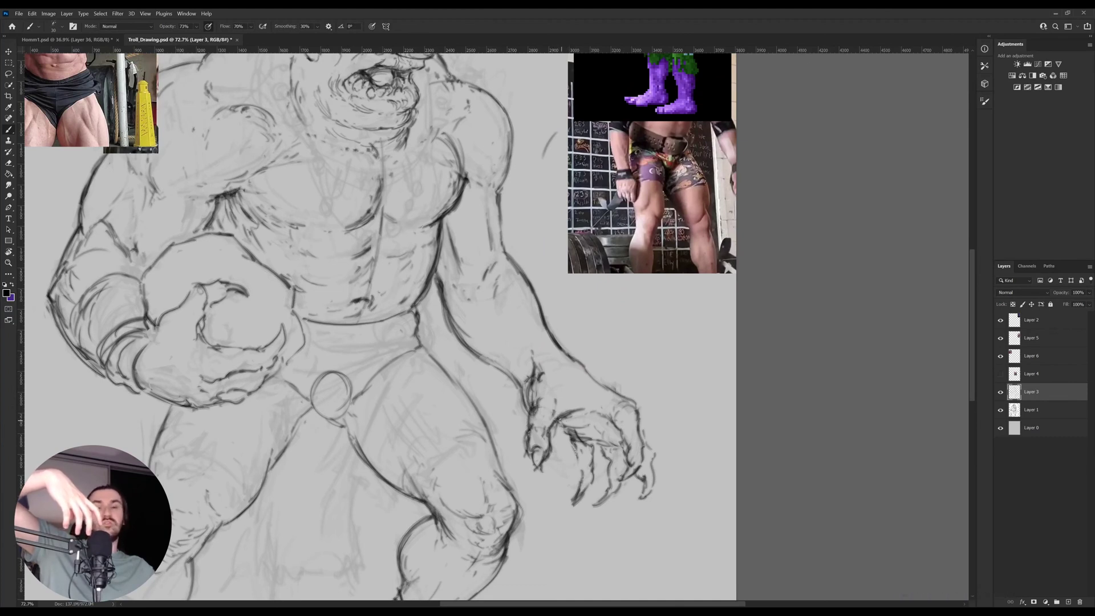
# Add palm edge lines to the lowered hand, and lasso and delete its clawed fingers.
pyautogui.moveTo(574, 416)
pyautogui.mouseDown()
pyautogui.moveTo(619, 411)
pyautogui.moveTo(617, 435)
pyautogui.mouseUp()
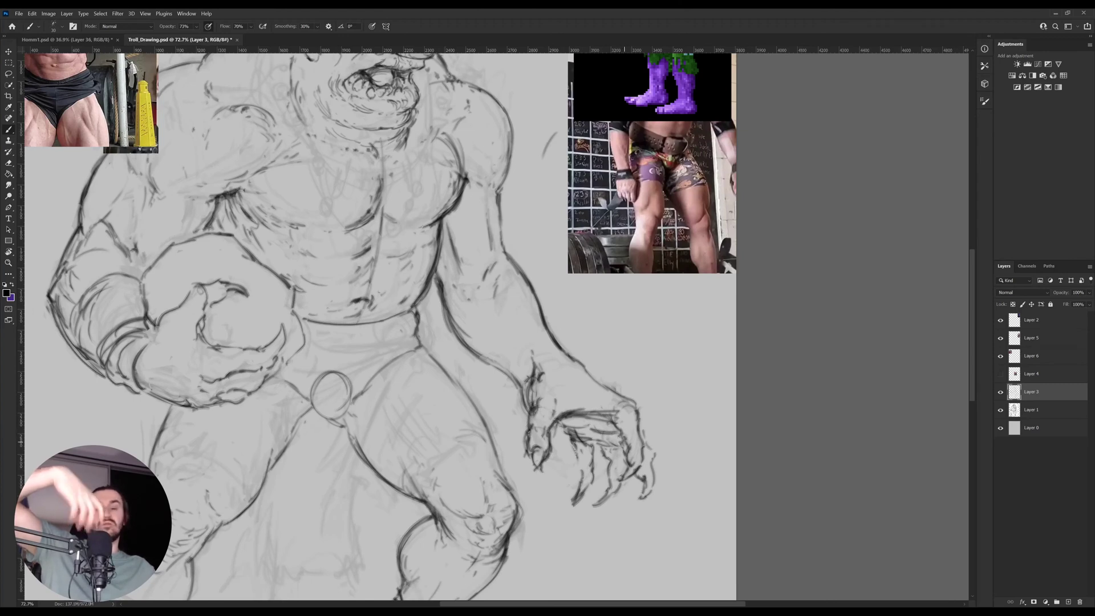
pyautogui.press('l')
pyautogui.moveTo(604, 526)
pyautogui.mouseDown()
pyautogui.moveTo(556, 470)
pyautogui.moveTo(607, 413)
pyautogui.moveTo(589, 540)
pyautogui.moveTo(605, 501)
pyautogui.mouseUp()
pyautogui.press('Delete')
pyautogui.hotkey('ctrl', 'd')
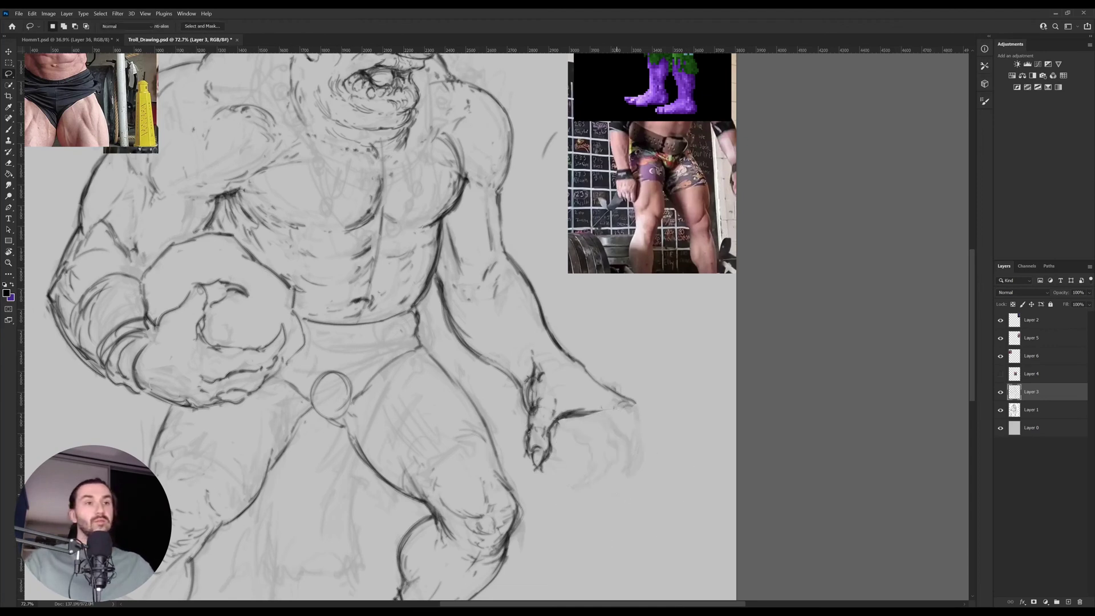
# Sketch a palm guide arc and a new bent outer finger with knuckles and a claw on the lowered hand.
pyautogui.press('b')
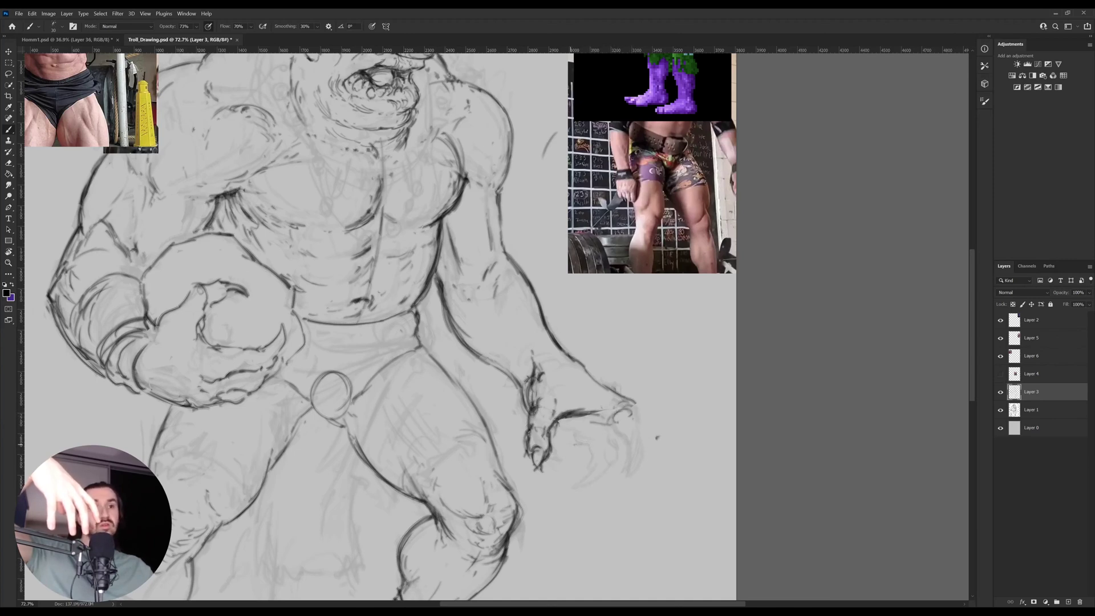
pyautogui.moveTo(570, 442)
pyautogui.mouseDown()
pyautogui.moveTo(614, 449)
pyautogui.moveTo(645, 422)
pyautogui.mouseUp()
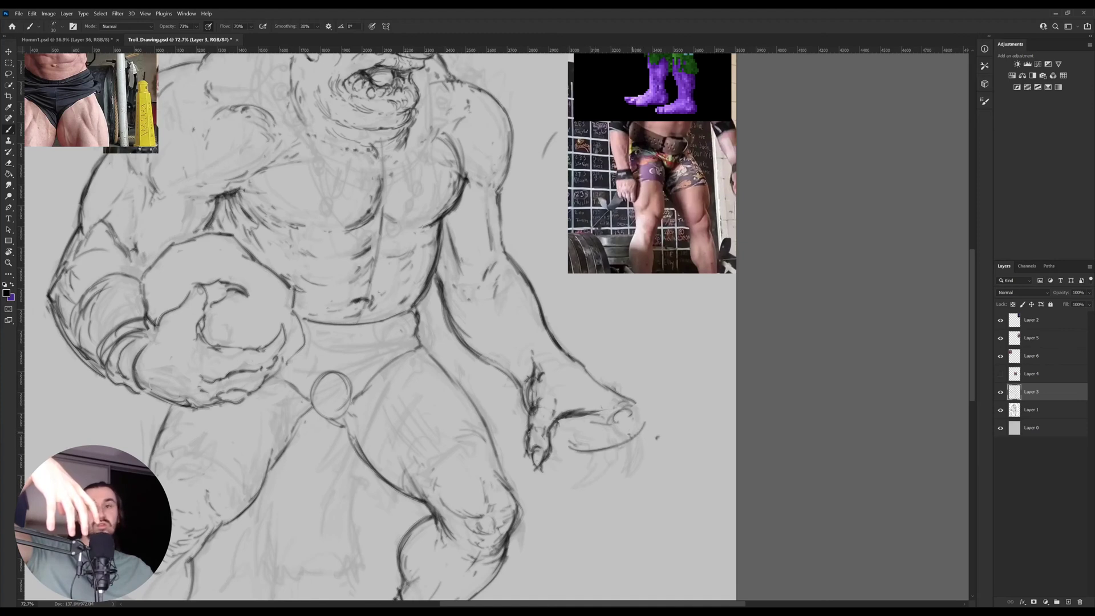
pyautogui.moveTo(625, 427)
pyautogui.mouseDown()
pyautogui.moveTo(607, 429)
pyautogui.moveTo(647, 422)
pyautogui.moveTo(667, 436)
pyautogui.moveTo(638, 446)
pyautogui.moveTo(654, 430)
pyautogui.moveTo(650, 450)
pyautogui.moveTo(665, 469)
pyautogui.moveTo(645, 473)
pyautogui.mouseUp()
pyautogui.moveTo(646, 473)
pyautogui.mouseDown()
pyautogui.moveTo(662, 475)
pyautogui.moveTo(644, 487)
pyautogui.moveTo(659, 505)
pyautogui.moveTo(640, 520)
pyautogui.mouseUp()
pyautogui.moveTo(641, 520); pyautogui.dragTo(666, 496)
pyautogui.moveTo(667, 465)
pyautogui.mouseDown()
pyautogui.moveTo(668, 474)
pyautogui.moveTo(664, 465)
pyautogui.mouseUp()
pyautogui.moveTo(645, 426)
pyautogui.mouseDown()
pyautogui.moveTo(653, 436)
pyautogui.moveTo(647, 425)
pyautogui.mouseUp()
pyautogui.moveTo(648, 421)
pyautogui.mouseDown()
pyautogui.moveTo(669, 460)
pyautogui.moveTo(663, 471)
pyautogui.moveTo(633, 401)
pyautogui.mouseUp()
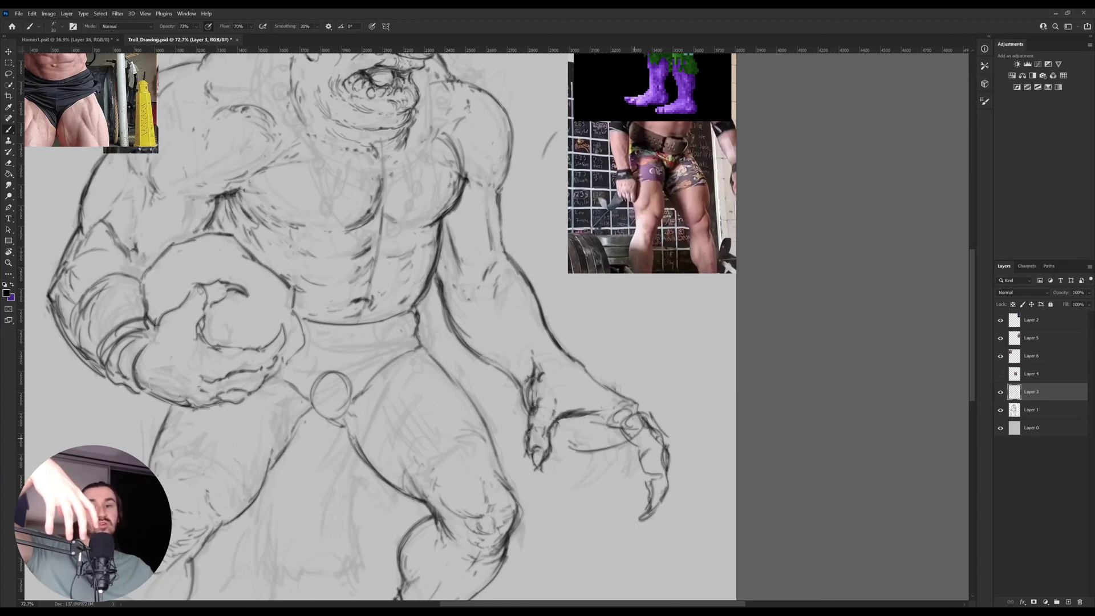
# Lasso the whole lowered hand from the wrist down and delete its line art.
pyautogui.moveTo(624, 458)
pyautogui.mouseDown()
pyautogui.moveTo(617, 468)
pyautogui.moveTo(517, 459)
pyautogui.moveTo(568, 351)
pyautogui.moveTo(627, 556)
pyautogui.moveTo(559, 486)
pyautogui.mouseUp()
pyautogui.press('l')
pyautogui.press('Delete')
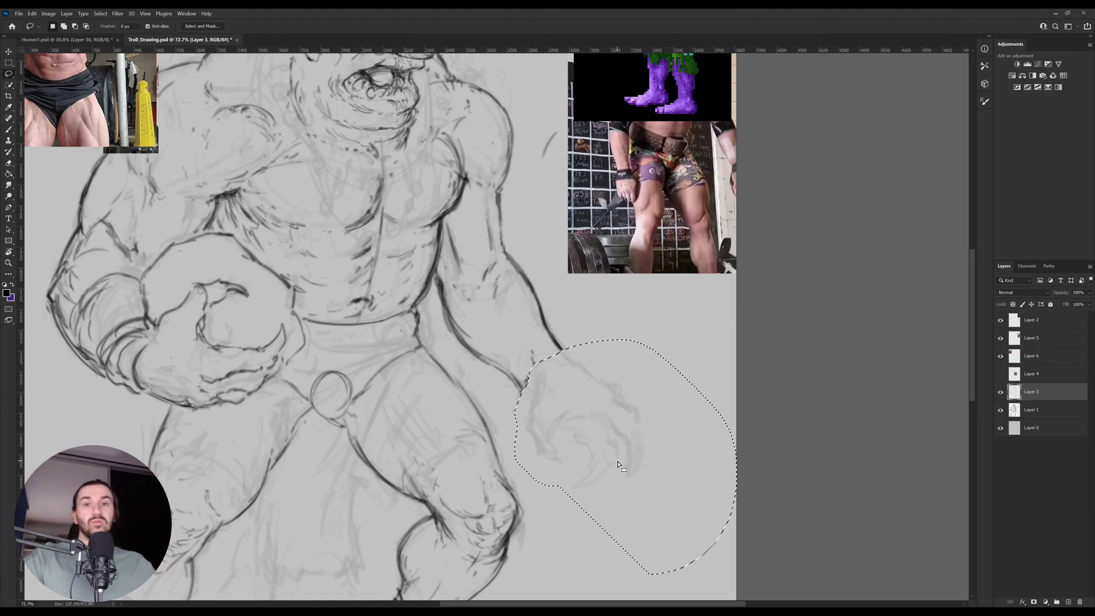
pyautogui.hotkey('ctrl', 'd')
pyautogui.press('b')
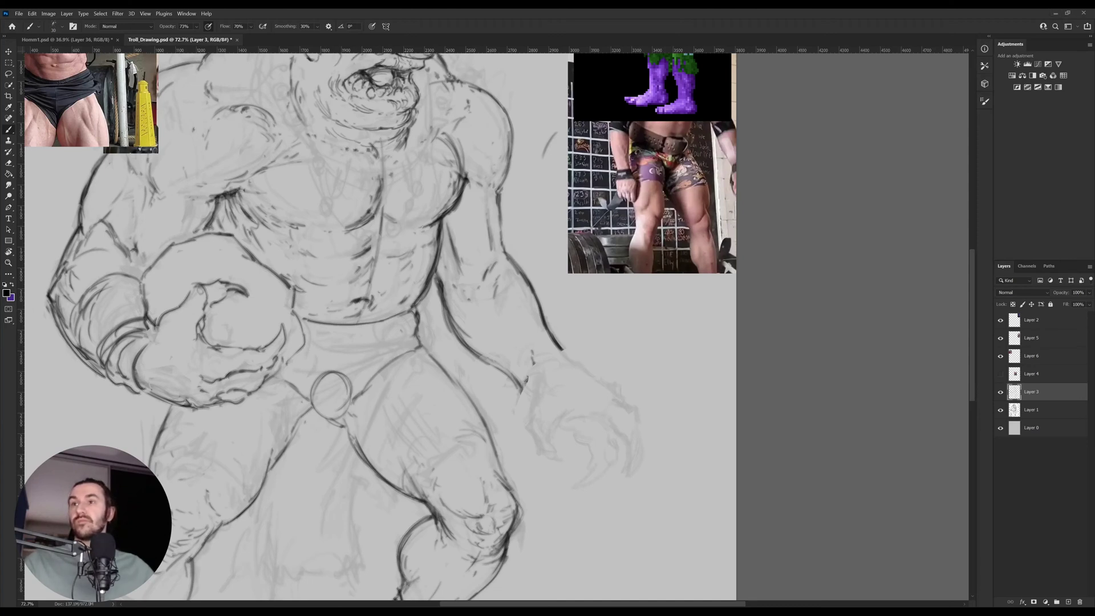
# Paste the hand reference photo, rotate it so the fingers point down, enlarge it and place it beside the lowered hand.
pyautogui.hotkey('ctrl', 'v')
pyautogui.hotkey('ctrl', 't')
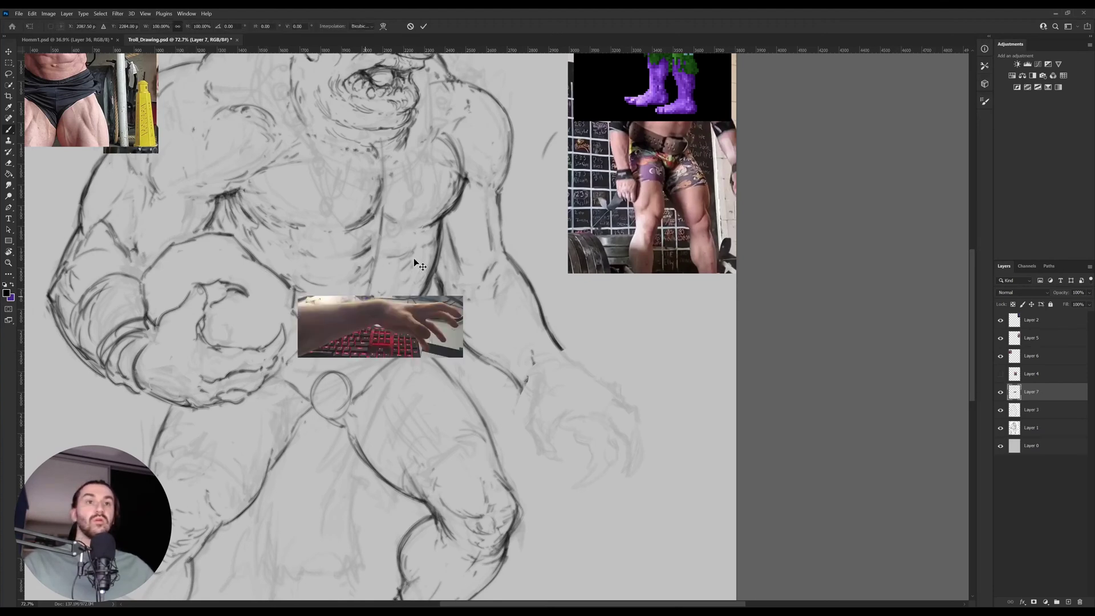
pyautogui.moveTo(461, 280); pyautogui.dragTo(485, 406)
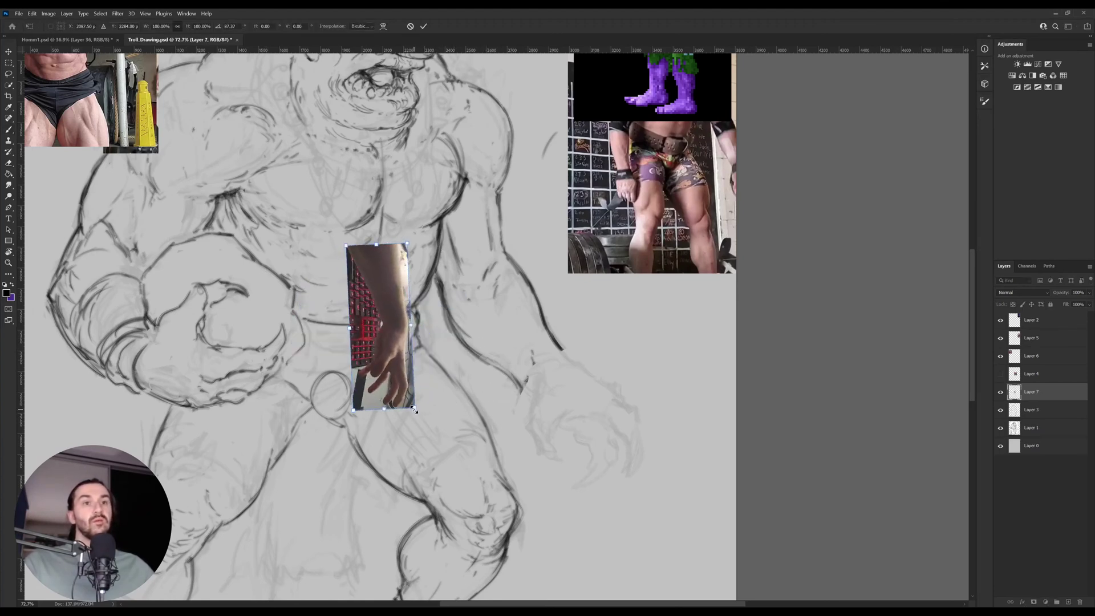
pyautogui.moveTo(414, 408); pyautogui.dragTo(465, 439)
pyautogui.moveTo(498, 386)
pyautogui.mouseDown()
pyautogui.moveTo(528, 335)
pyautogui.moveTo(596, 317)
pyautogui.moveTo(468, 356)
pyautogui.moveTo(665, 358)
pyautogui.moveTo(717, 398)
pyautogui.mouseUp()
pyautogui.press('Return')
pyautogui.press('b')
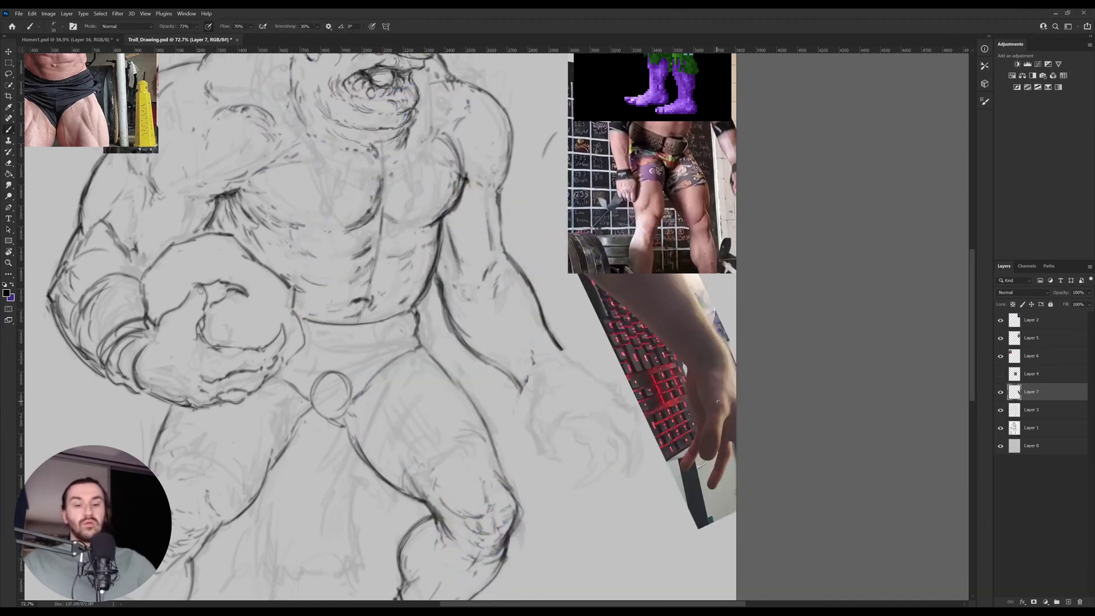
# Bring the hand reference photo to the top of the layer stack and move it over the torso, beside the lowered hand.
pyautogui.hotkey('ctrl', 'shift', ']')
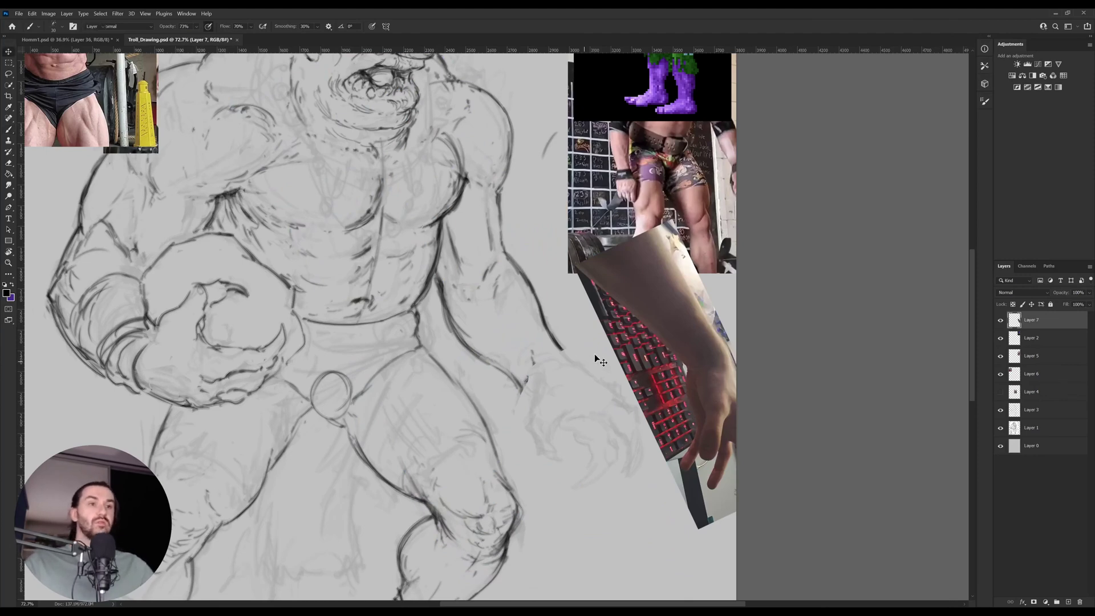
pyautogui.press('v')
pyautogui.moveTo(594, 354); pyautogui.dragTo(297, 362)
pyautogui.scroll(2, 504, 385)
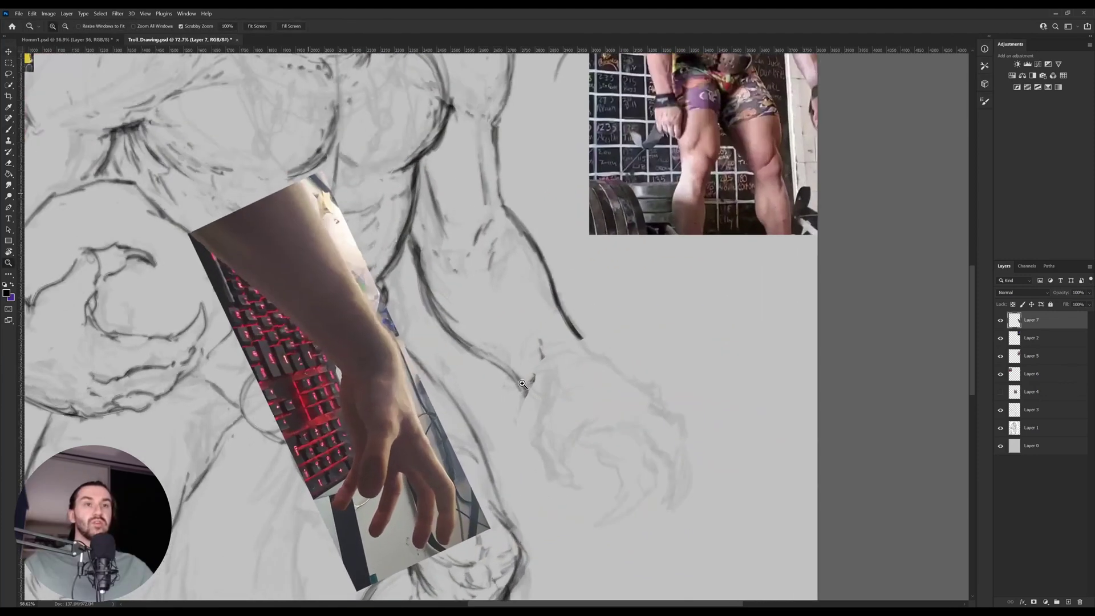
# Add short line-art strokes at the lowered arm's wrist on Layer 3.
pyautogui.keyDown('ctrl'); pyautogui.click(576, 339); pyautogui.keyUp('ctrl')
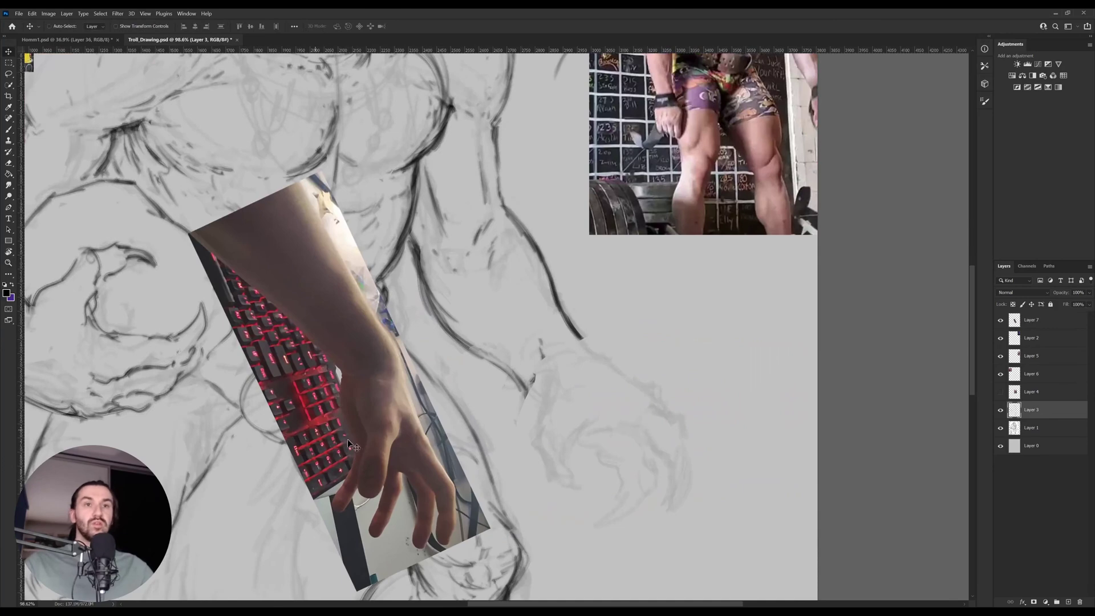
pyautogui.moveTo(469, 414); pyautogui.dragTo(460, 407)
pyautogui.press('z')
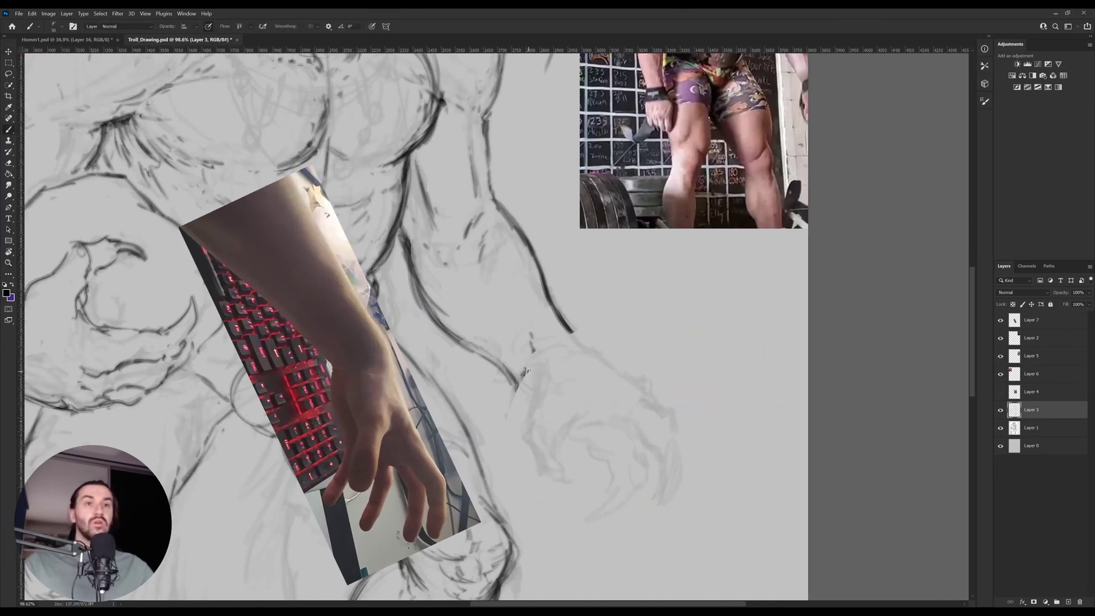
pyautogui.moveTo(526, 367); pyautogui.dragTo(502, 365)
pyautogui.press('b')
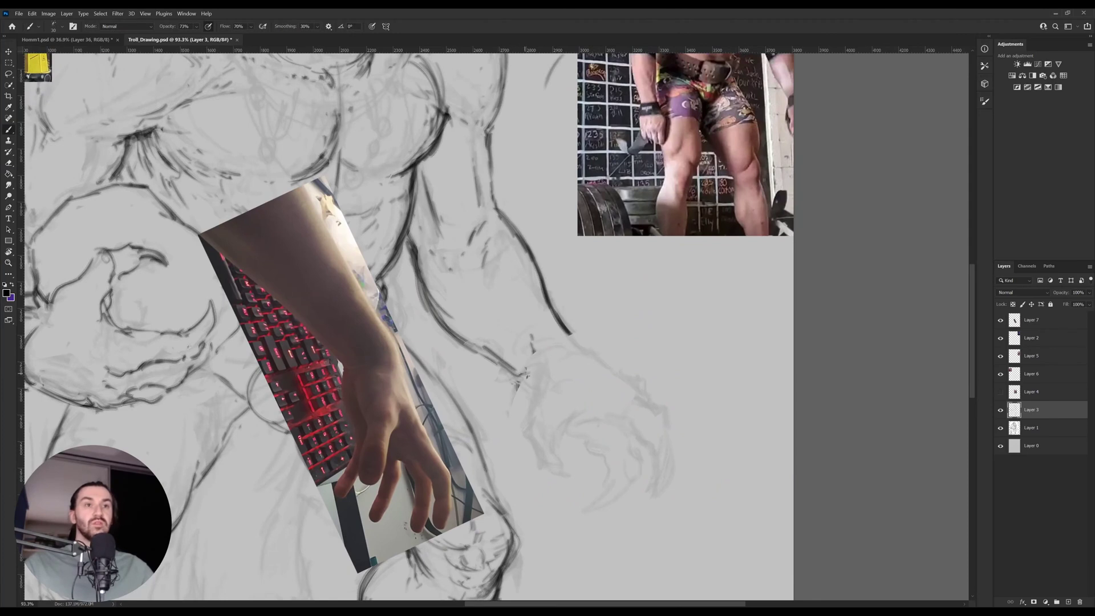
pyautogui.moveTo(522, 378)
pyautogui.mouseDown()
pyautogui.moveTo(606, 363)
pyautogui.moveTo(589, 362)
pyautogui.mouseUp()
# Erase the old faded lowered hand from the rough sketch on Layer 1.
pyautogui.press('e')
pyautogui.hotkey('alt', '[')
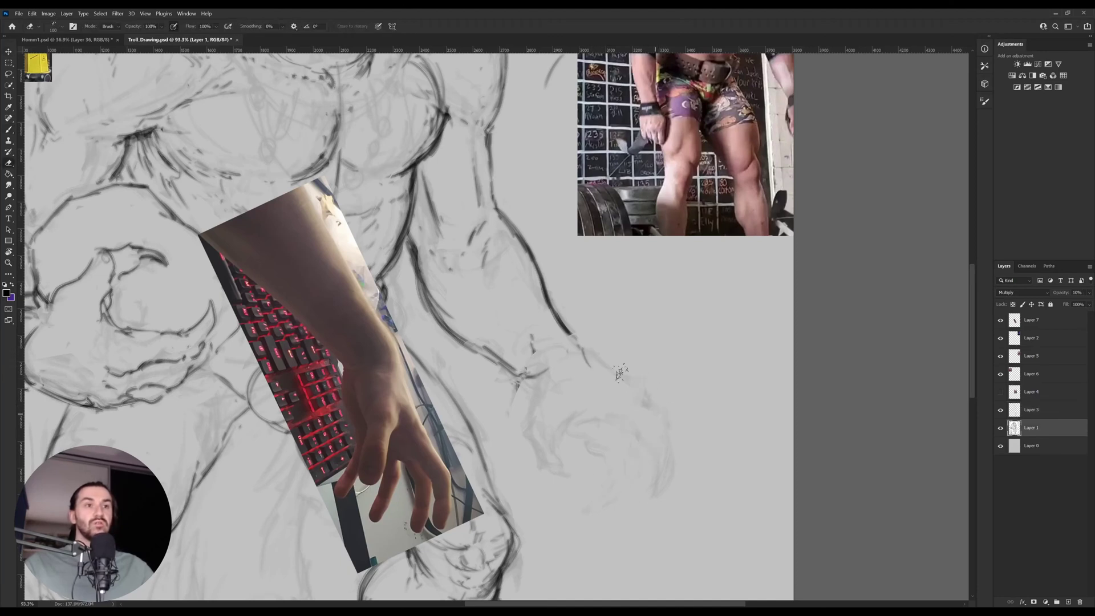
pyautogui.press('b')
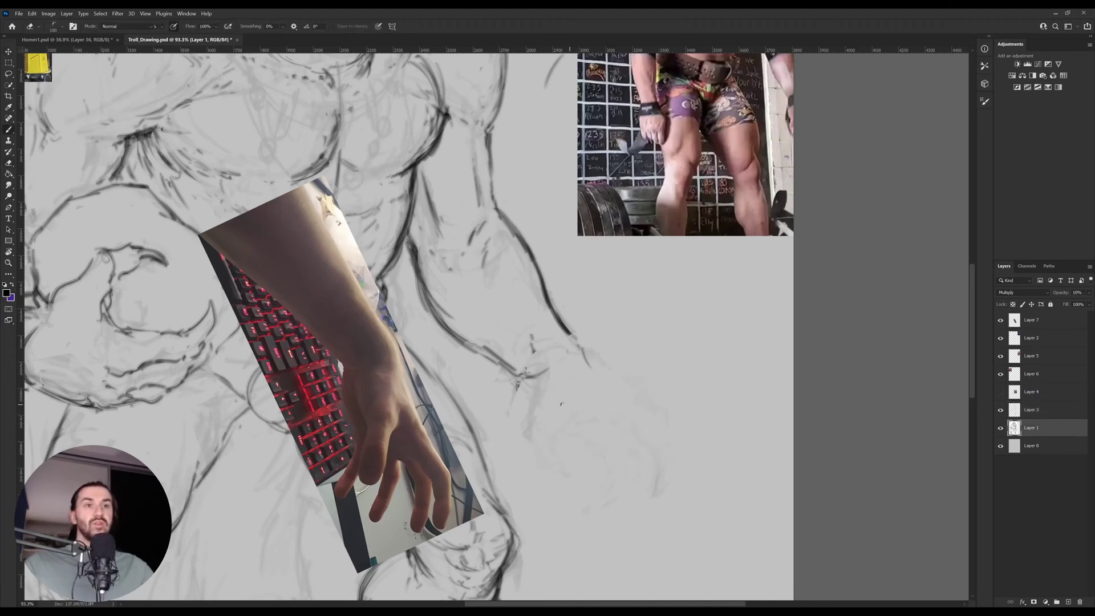
# Rough in faint guides for the new lowered hand: circular palm mass, back of the hand, knuckle arc and hanging fingers.
pyautogui.press('b')
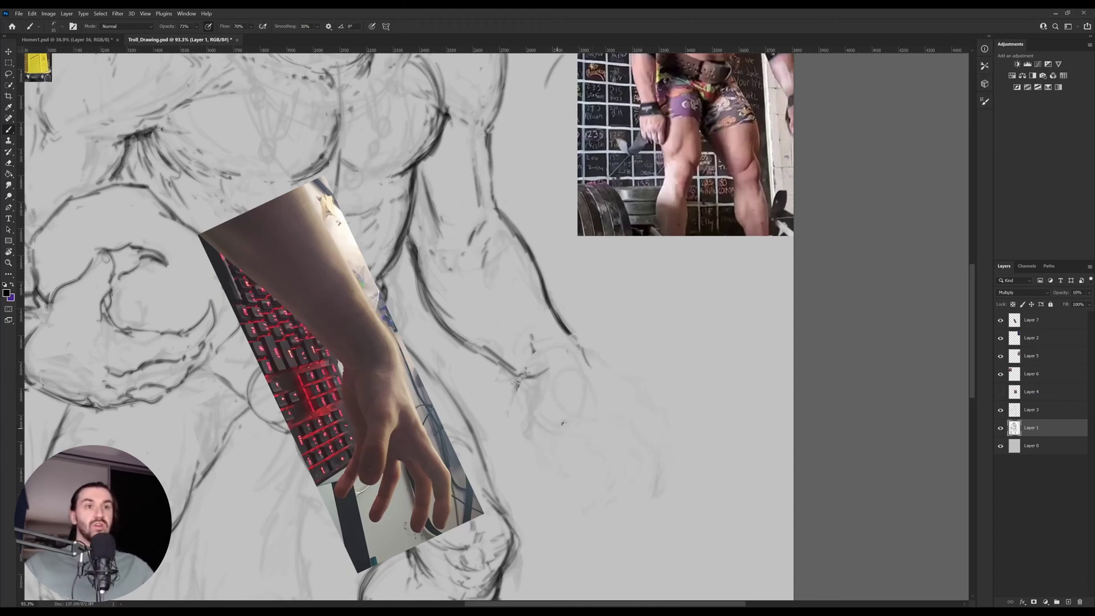
pyautogui.moveTo(596, 391)
pyautogui.mouseDown()
pyautogui.moveTo(562, 402)
pyautogui.moveTo(556, 444)
pyautogui.mouseUp()
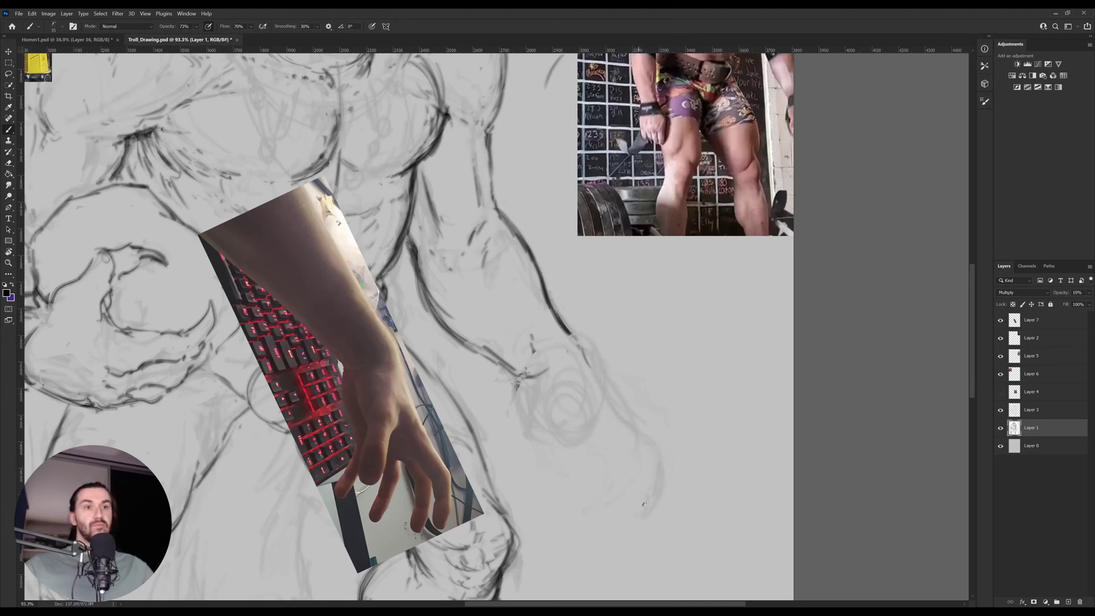
pyautogui.moveTo(641, 492); pyautogui.dragTo(634, 470)
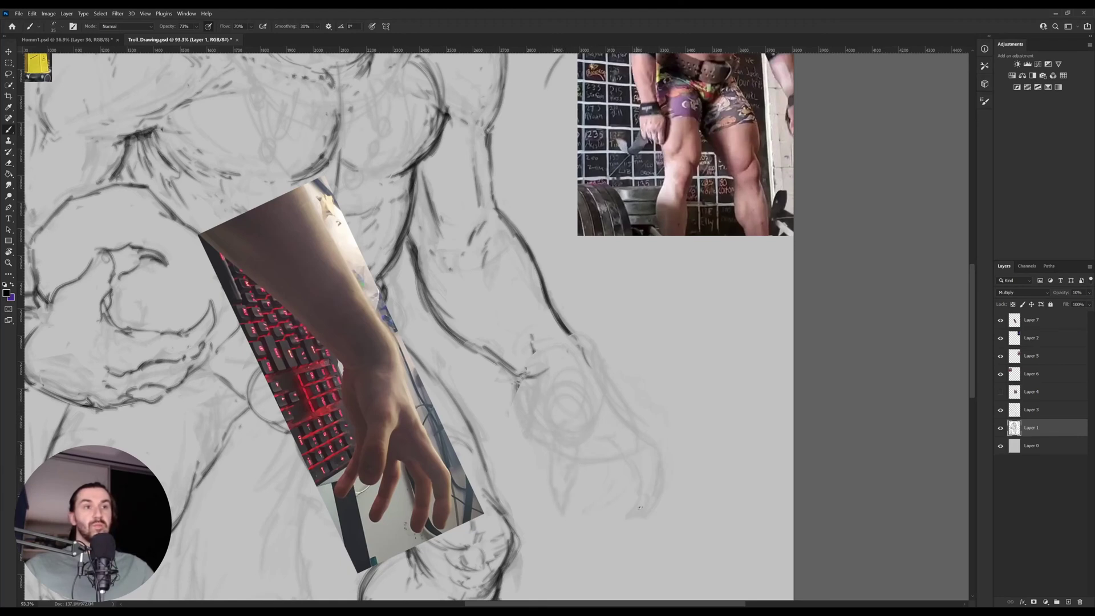
pyautogui.moveTo(645, 532); pyautogui.dragTo(655, 513)
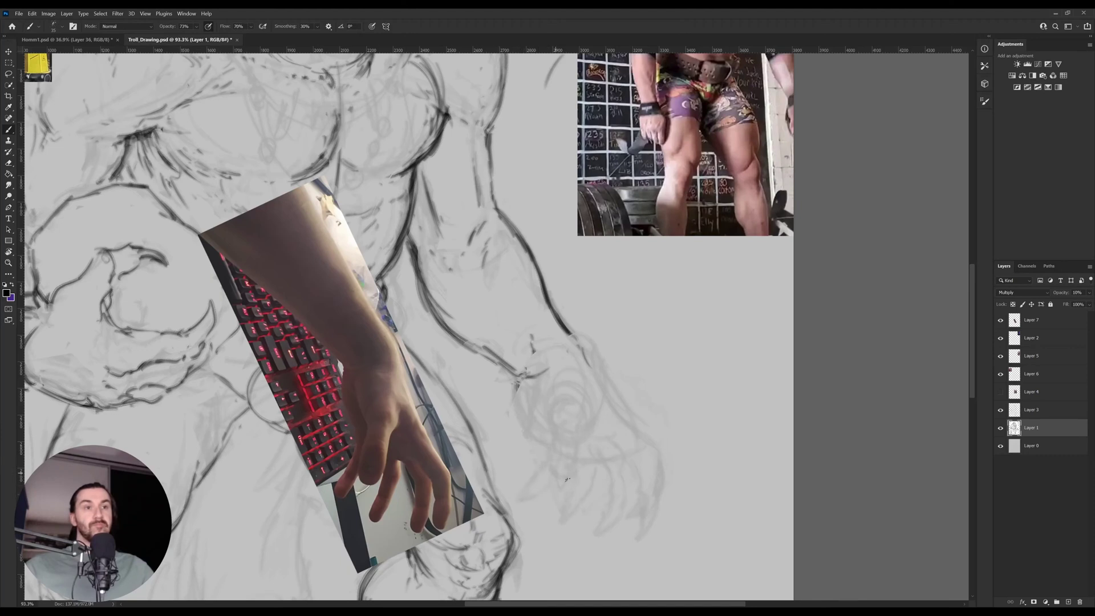
# Refine the faint finger guides with longer claw tips and clean up stray sketch marks around the hand.
pyautogui.press('e')
pyautogui.press('b')
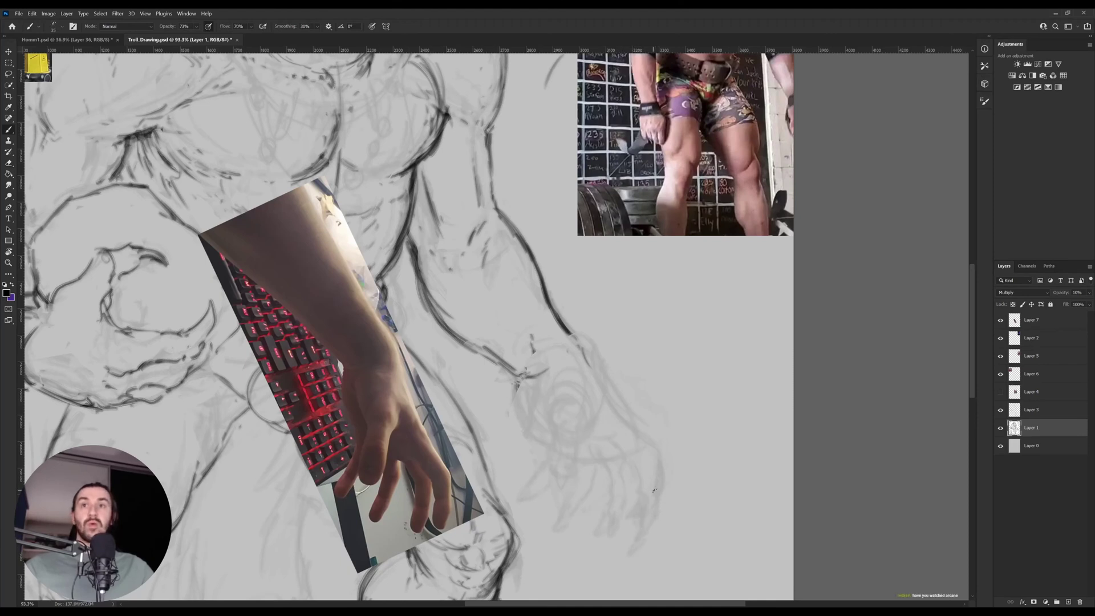
pyautogui.moveTo(653, 491); pyautogui.dragTo(655, 496)
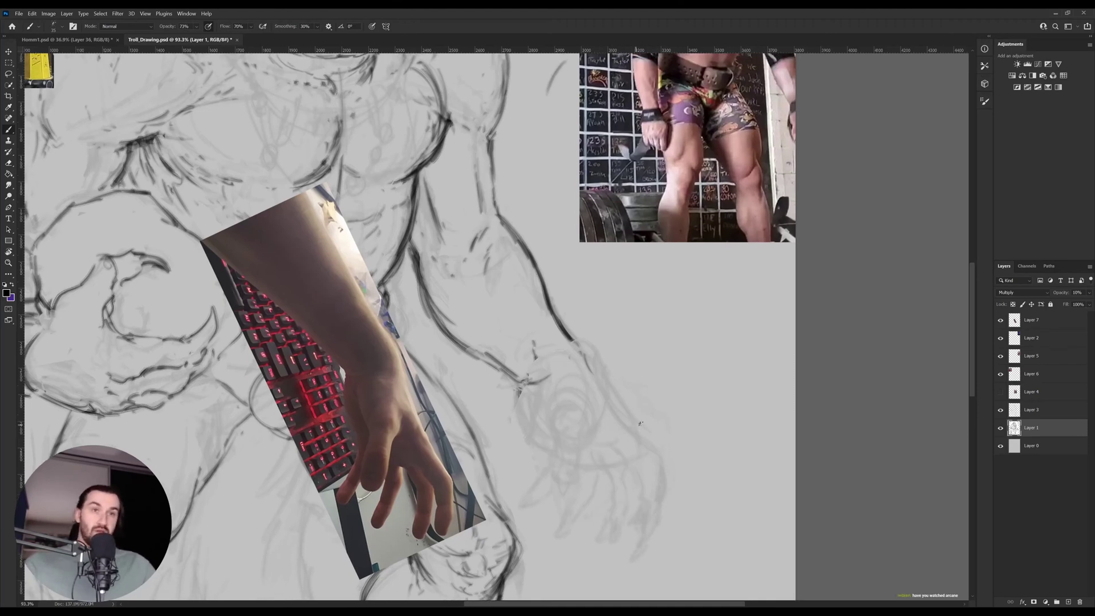
pyautogui.press('e')
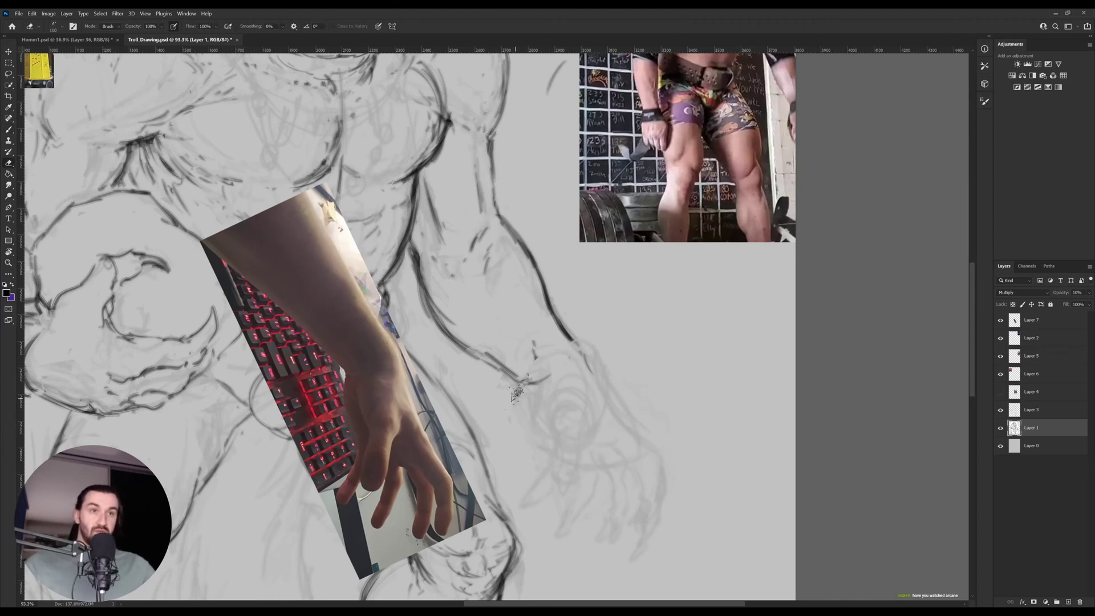
pyautogui.press('b')
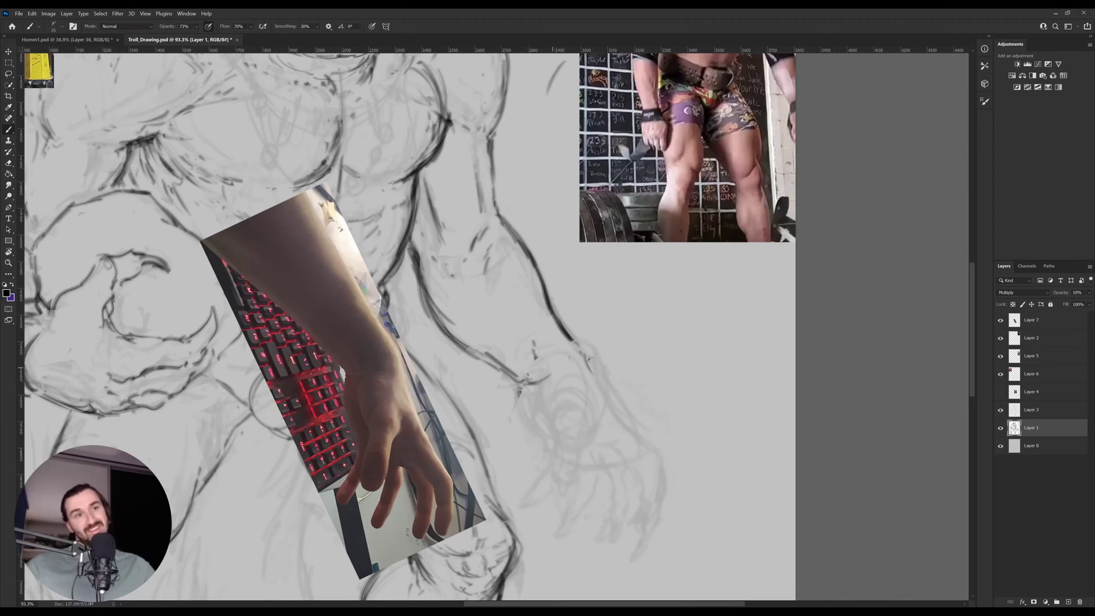
# Flip the canvas horizontally and touch up the faint finger and claw guides of the lowered hand.
pyautogui.press('z')
pyautogui.moveTo(609, 351); pyautogui.dragTo(593, 352)
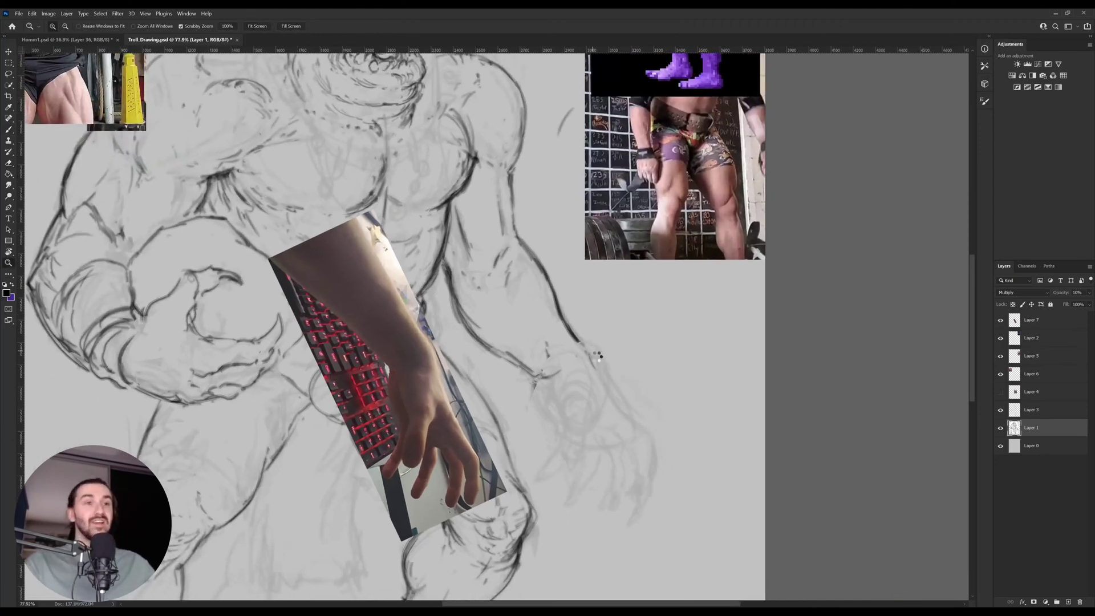
pyautogui.hotkey('ctrl', 'shift', 'h')
pyautogui.hscroll(-5, 576, 365)
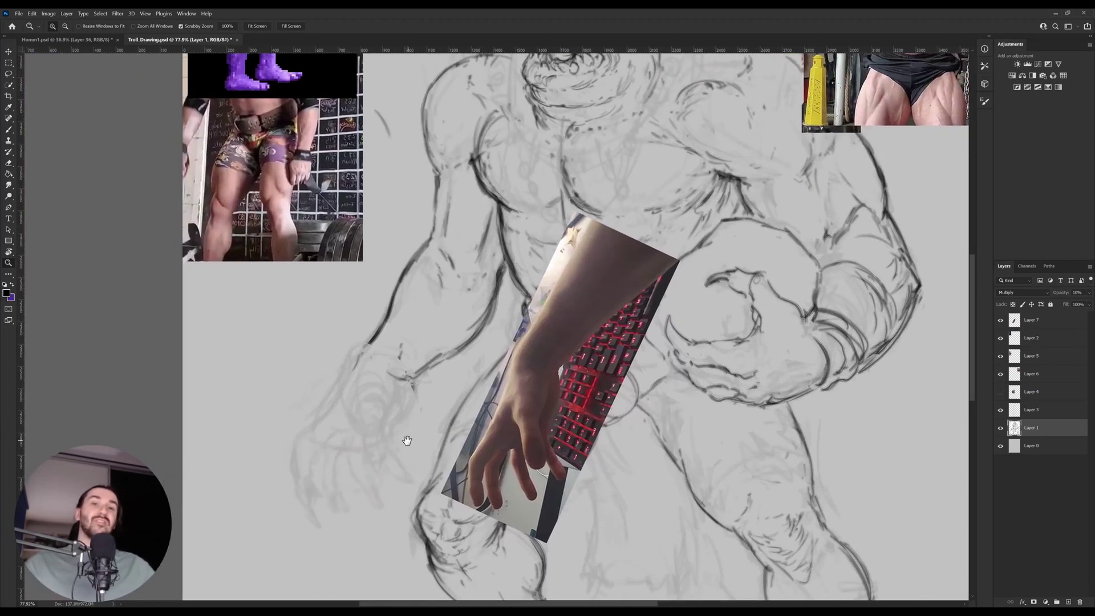
pyautogui.moveTo(318, 513); pyautogui.dragTo(324, 515)
pyautogui.press('e')
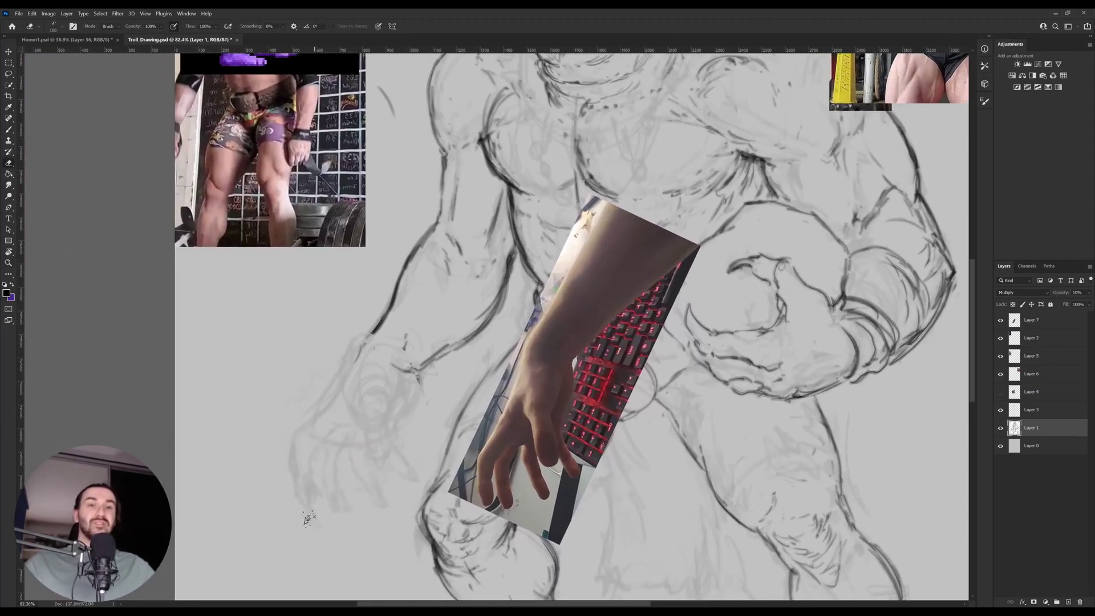
pyautogui.press('b')
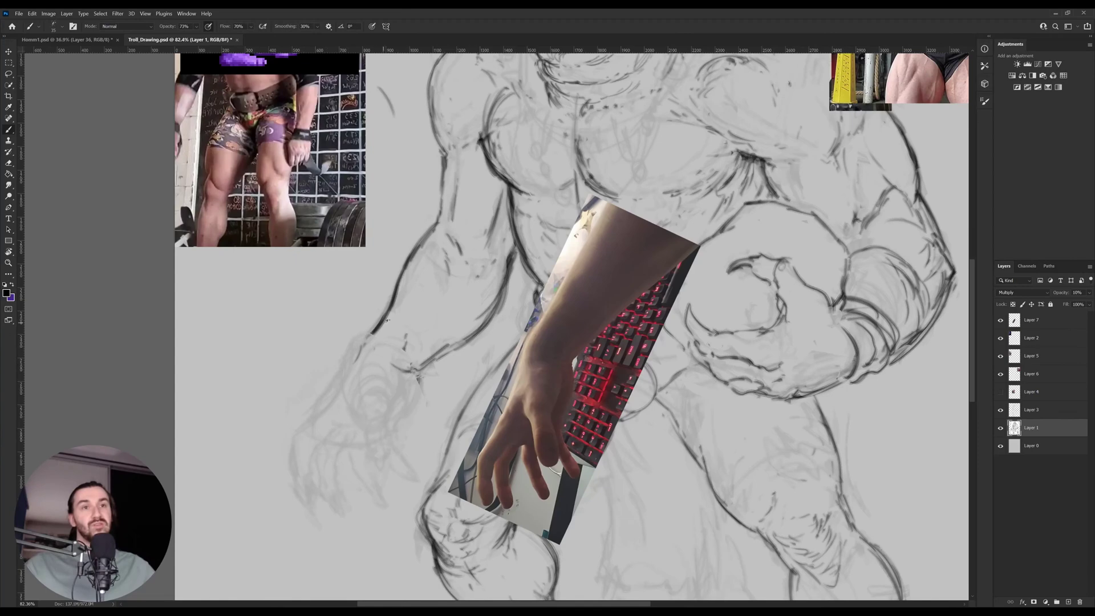
# On Layer 3, draw the thumb's inner edge and first knuckle line on the lowered hand.
pyautogui.click(1026, 413)
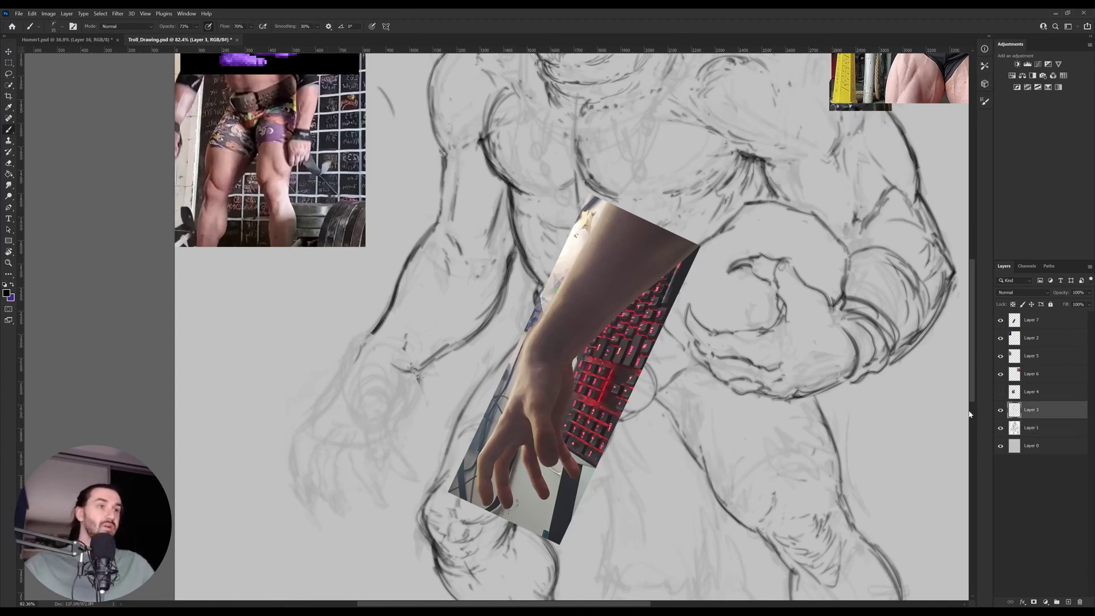
pyautogui.press('z')
pyautogui.moveTo(370, 419); pyautogui.dragTo(386, 417)
pyautogui.press('b')
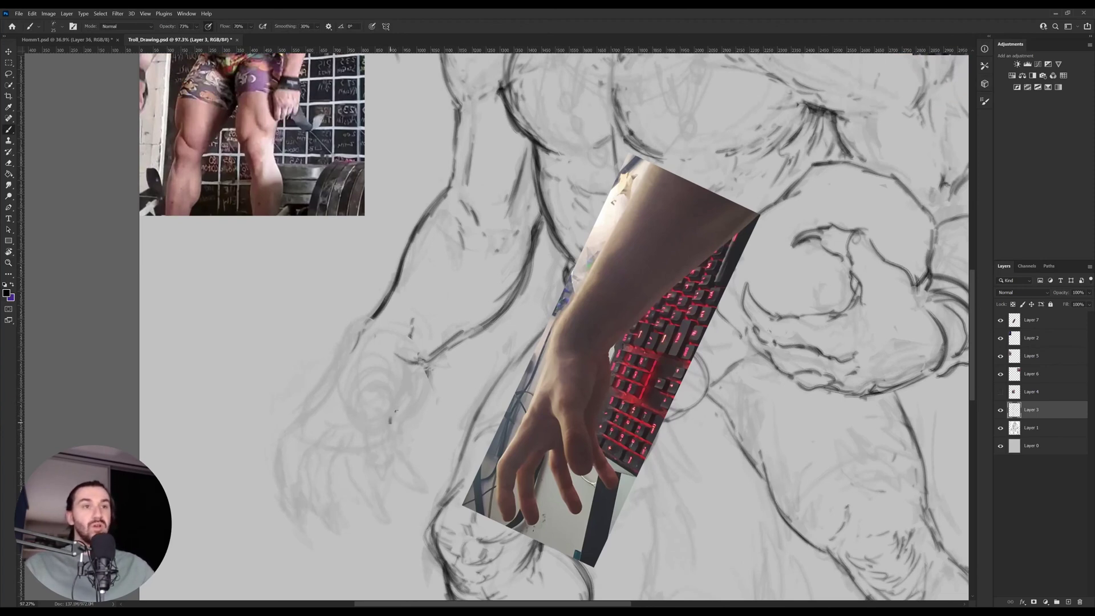
pyautogui.moveTo(393, 414); pyautogui.dragTo(408, 365)
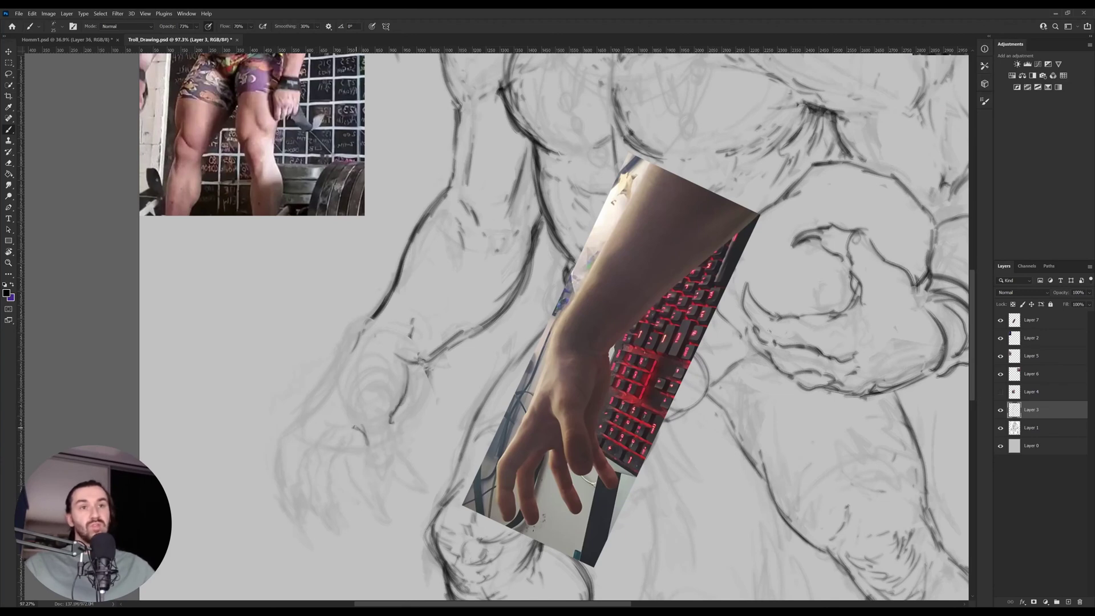
pyautogui.moveTo(354, 422)
pyautogui.mouseDown()
pyautogui.moveTo(353, 405)
pyautogui.moveTo(372, 404)
pyautogui.moveTo(375, 391)
pyautogui.moveTo(381, 427)
pyautogui.moveTo(395, 426)
pyautogui.moveTo(394, 451)
pyautogui.moveTo(401, 429)
pyautogui.moveTo(376, 434)
pyautogui.moveTo(372, 419)
pyautogui.moveTo(381, 443)
pyautogui.moveTo(381, 404)
pyautogui.moveTo(368, 414)
pyautogui.moveTo(362, 388)
pyautogui.moveTo(368, 408)
pyautogui.moveTo(389, 400)
pyautogui.mouseUp()
# Draw the thumb's lower segment with knuckle wrinkles and a pointed claw, correcting lines with the eraser.
pyautogui.press('e')
pyautogui.press('b')
pyautogui.press('e')
pyautogui.press('b')
pyautogui.press('e')
pyautogui.press('b')
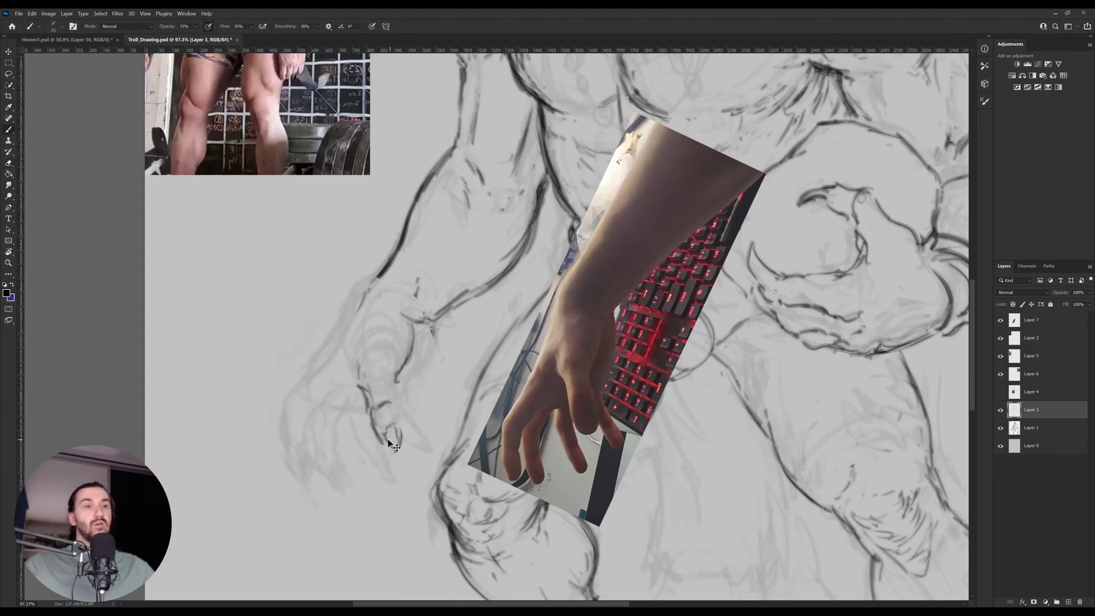
pyautogui.moveTo(399, 441); pyautogui.dragTo(395, 406)
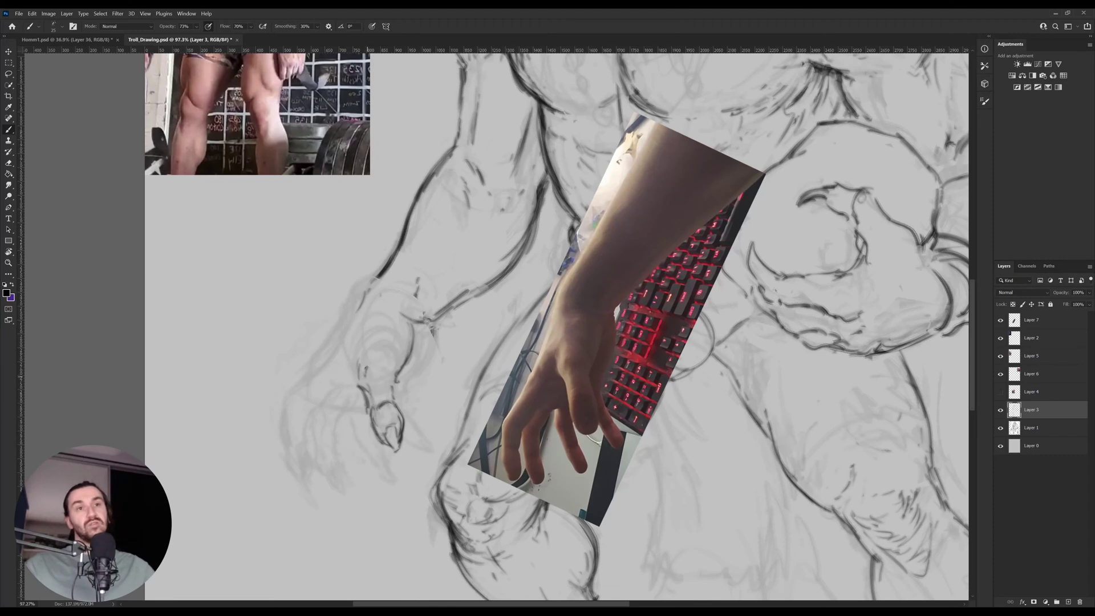
pyautogui.moveTo(370, 379); pyautogui.dragTo(367, 366)
# Clean up the thumb's claw and edges, and define the rounded contour at the thumb's base.
pyautogui.press('e')
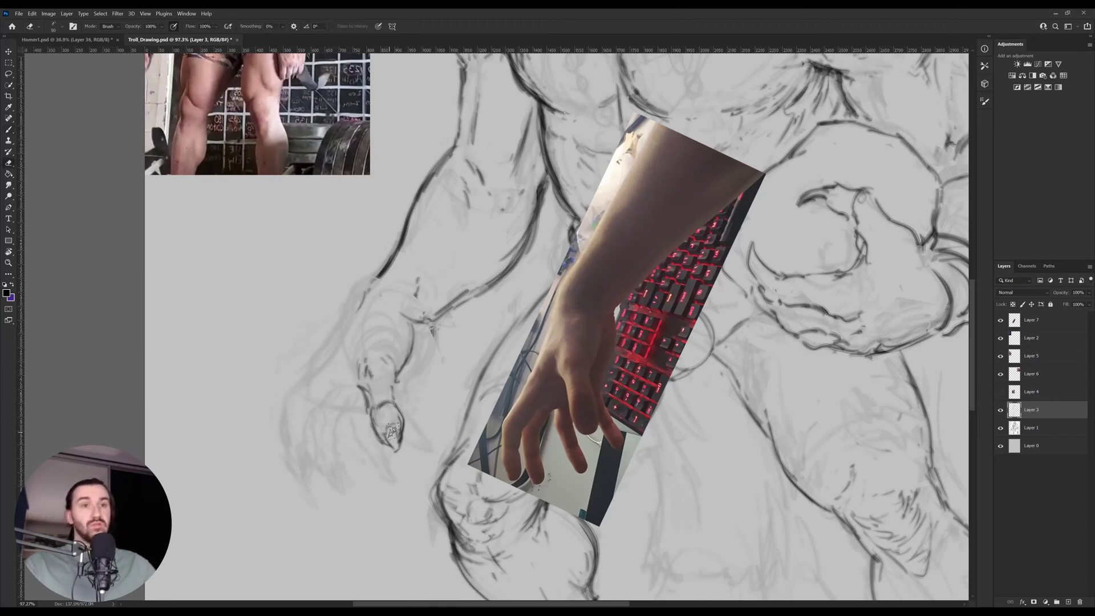
pyautogui.moveTo(392, 446)
pyautogui.mouseDown()
pyautogui.moveTo(397, 425)
pyautogui.moveTo(398, 435)
pyautogui.moveTo(376, 404)
pyautogui.moveTo(403, 418)
pyautogui.mouseUp()
pyautogui.press('b')
pyautogui.press('e')
pyautogui.press('b')
pyautogui.press('e')
pyautogui.moveTo(402, 413)
pyautogui.mouseDown()
pyautogui.moveTo(403, 440)
pyautogui.moveTo(416, 335)
pyautogui.mouseUp()
pyautogui.press('b')
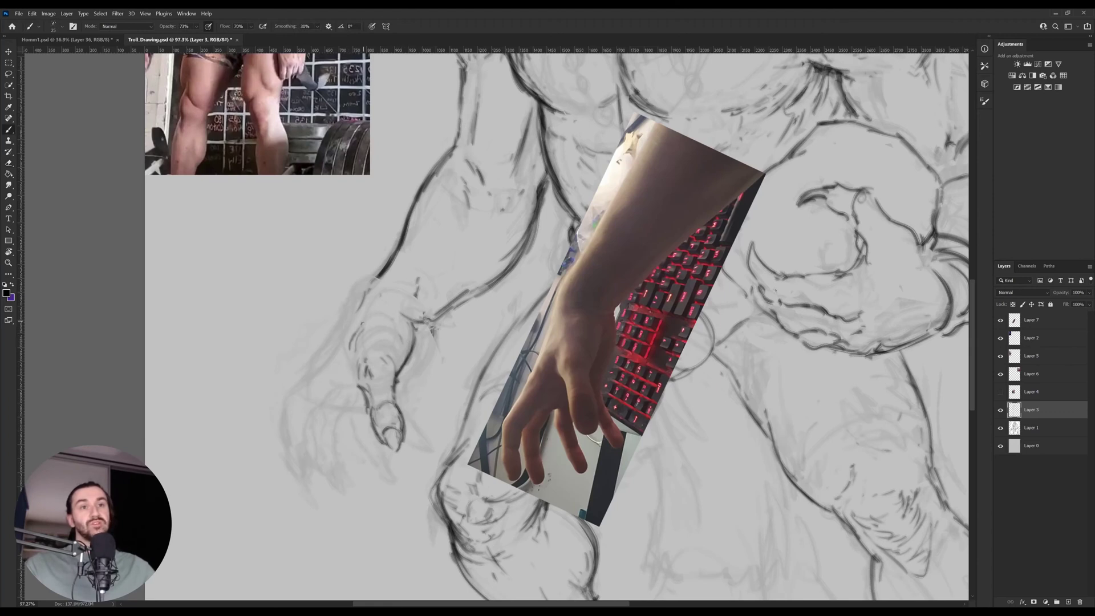
# Draw the curved palm edge running down from the wrist behind the thumb.
pyautogui.moveTo(404, 351)
pyautogui.mouseDown()
pyautogui.moveTo(420, 318)
pyautogui.moveTo(426, 357)
pyautogui.moveTo(406, 377)
pyautogui.mouseUp()
pyautogui.moveTo(432, 336)
pyautogui.mouseDown()
pyautogui.moveTo(416, 371)
pyautogui.moveTo(434, 380)
pyautogui.mouseUp()
pyautogui.click(410, 380)
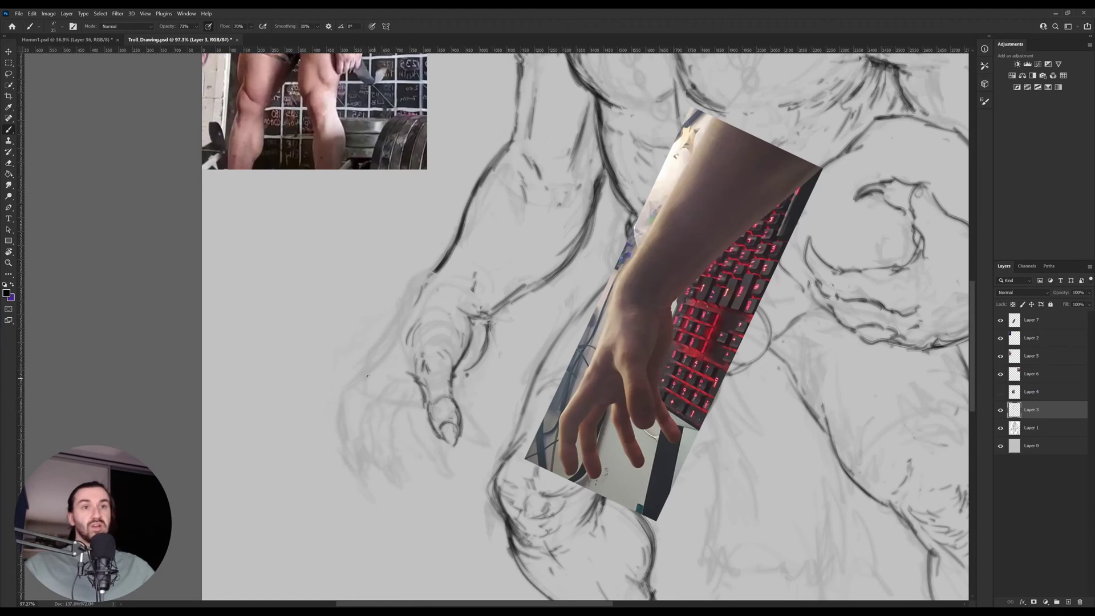
# Draw the outer contour of the back of the hand from the forearm down to the outer finger's knuckle.
pyautogui.moveTo(368, 368); pyautogui.dragTo(339, 405)
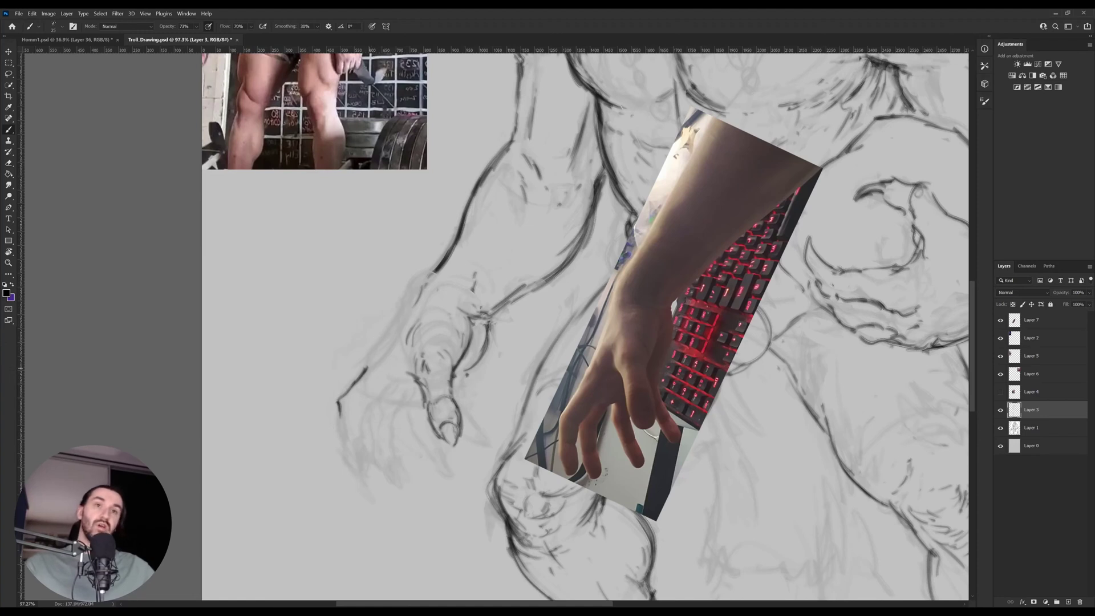
pyautogui.moveTo(365, 362)
pyautogui.mouseDown()
pyautogui.moveTo(374, 349)
pyautogui.moveTo(365, 369)
pyautogui.mouseUp()
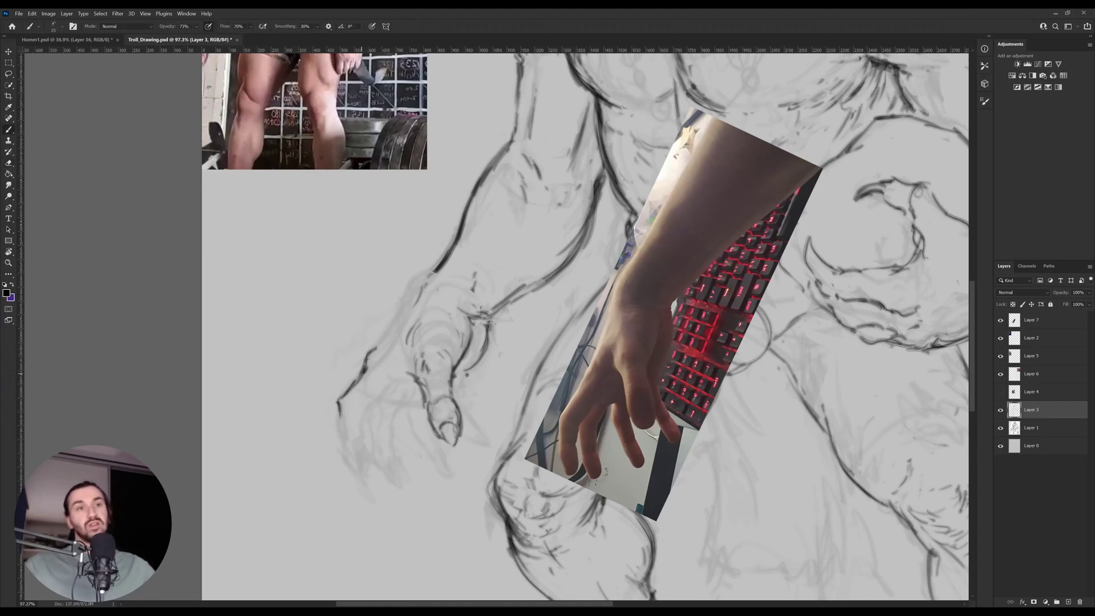
pyautogui.moveTo(378, 344)
pyautogui.mouseDown()
pyautogui.moveTo(418, 285)
pyautogui.moveTo(367, 353)
pyautogui.mouseUp()
pyautogui.press('e')
pyautogui.press('b')
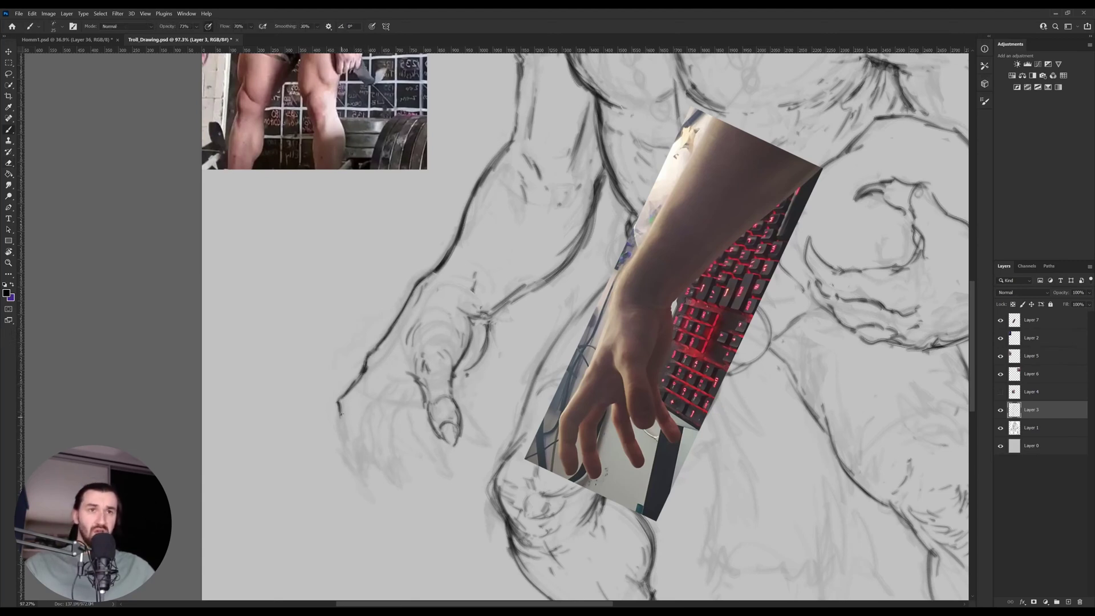
# Draw the bent outer finger with its inner edge, knuckle creases and pointed claw.
pyautogui.moveTo(335, 402)
pyautogui.mouseDown()
pyautogui.moveTo(341, 455)
pyautogui.moveTo(353, 477)
pyautogui.mouseUp()
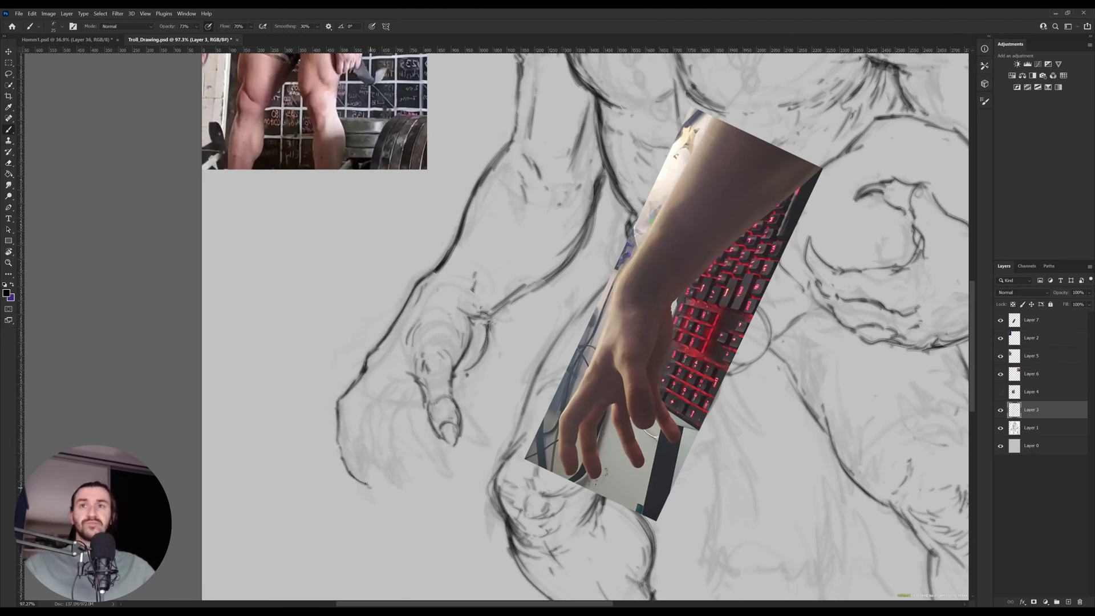
pyautogui.press('e')
pyautogui.press('b')
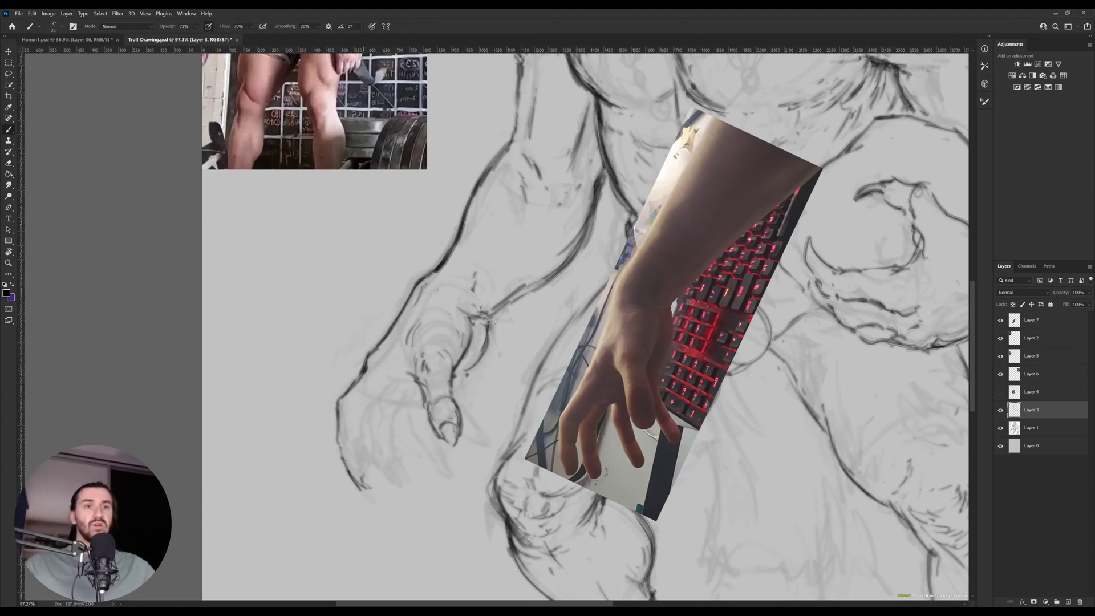
pyautogui.moveTo(365, 464)
pyautogui.mouseDown()
pyautogui.moveTo(366, 414)
pyautogui.moveTo(384, 400)
pyautogui.mouseUp()
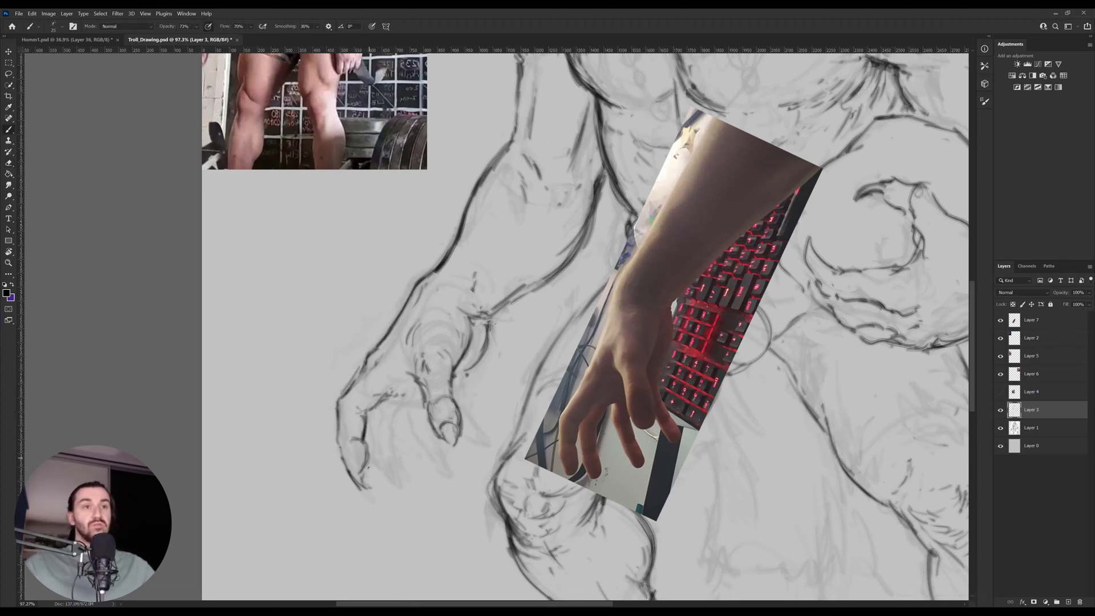
pyautogui.moveTo(351, 480); pyautogui.dragTo(365, 493)
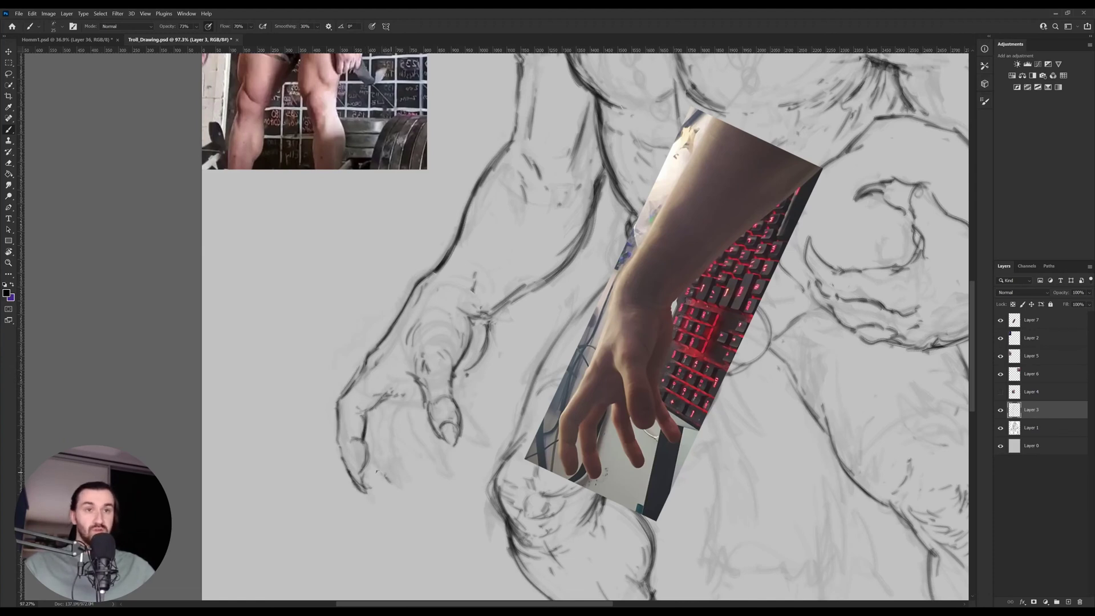
# Draw the second clawed finger beside the outer one, with its knuckle line reaching toward the thumb.
pyautogui.moveTo(382, 477)
pyautogui.mouseDown()
pyautogui.moveTo(403, 482)
pyautogui.moveTo(388, 483)
pyautogui.moveTo(376, 463)
pyautogui.mouseUp()
pyautogui.moveTo(369, 440)
pyautogui.mouseDown()
pyautogui.moveTo(396, 455)
pyautogui.moveTo(395, 411)
pyautogui.moveTo(384, 427)
pyautogui.moveTo(398, 410)
pyautogui.mouseUp()
pyautogui.moveTo(398, 411); pyautogui.dragTo(415, 398)
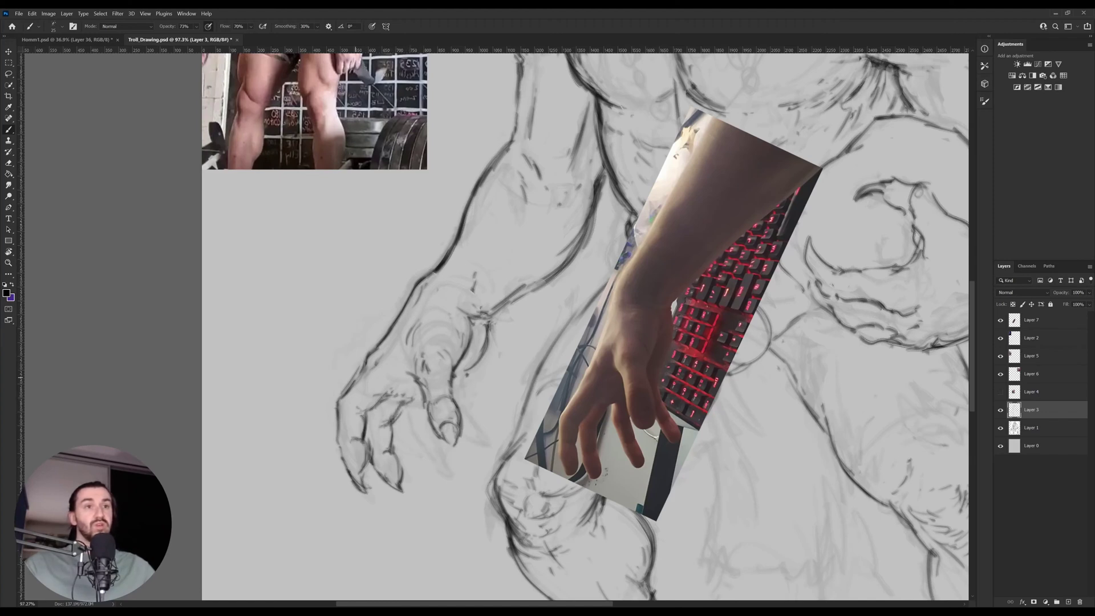
# Shift the outer clawed finger slightly away from the hand and redraw the knuckle contour joining it to the back of the hand.
pyautogui.press('e')
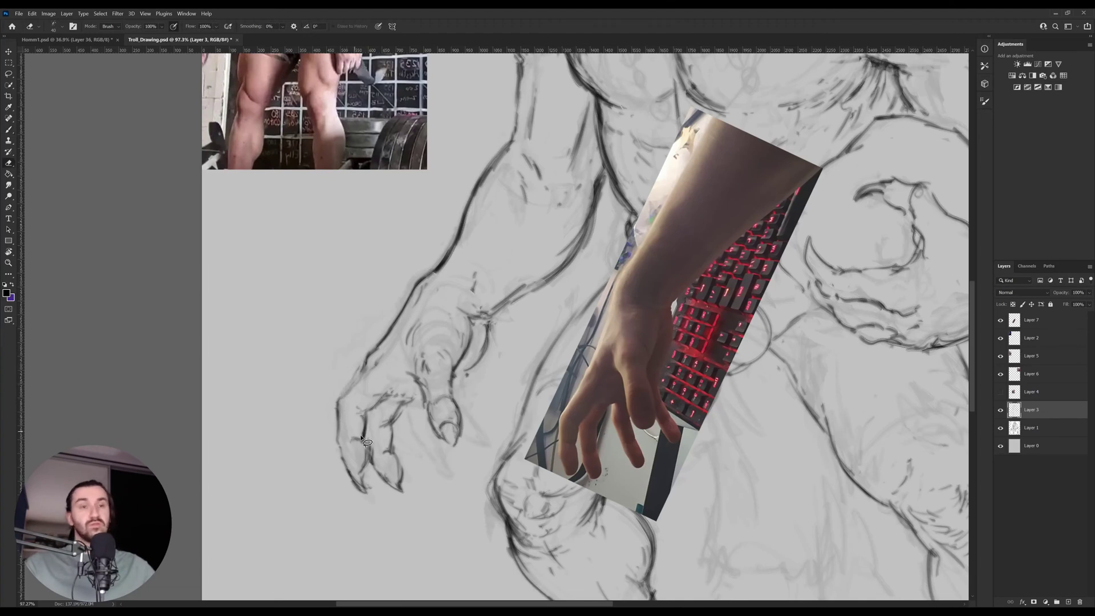
pyautogui.press('l')
pyautogui.moveTo(373, 484)
pyautogui.mouseDown()
pyautogui.moveTo(339, 479)
pyautogui.moveTo(348, 379)
pyautogui.moveTo(379, 413)
pyautogui.mouseUp()
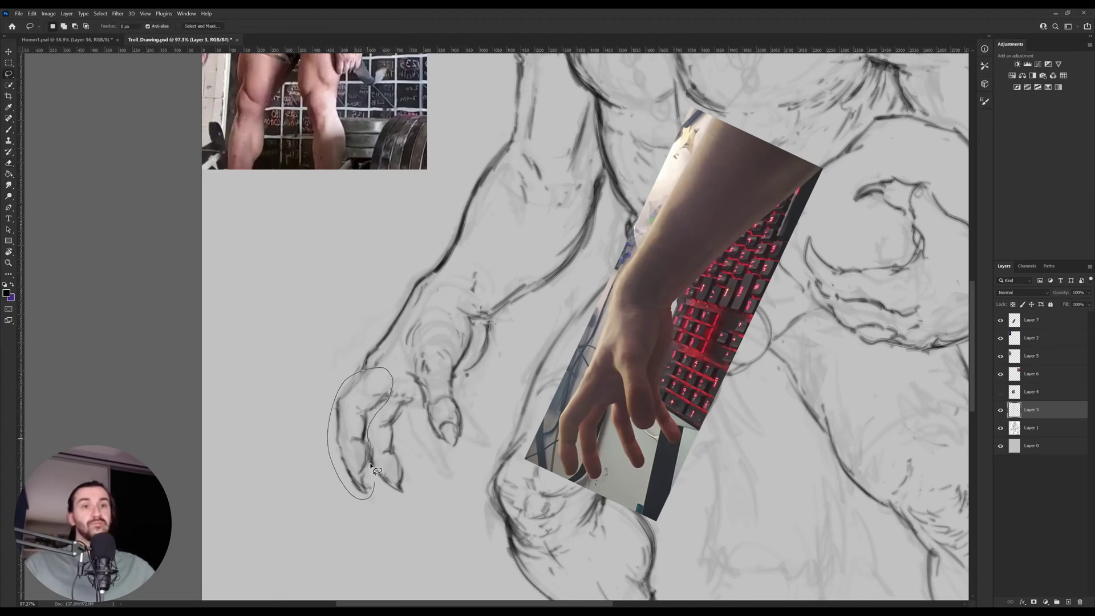
pyautogui.moveTo(371, 465); pyautogui.dragTo(373, 482)
pyautogui.moveTo(358, 455); pyautogui.dragTo(350, 463)
pyautogui.hotkey('ctrl', 'd')
pyautogui.press('b')
pyautogui.moveTo(334, 398); pyautogui.dragTo(369, 354)
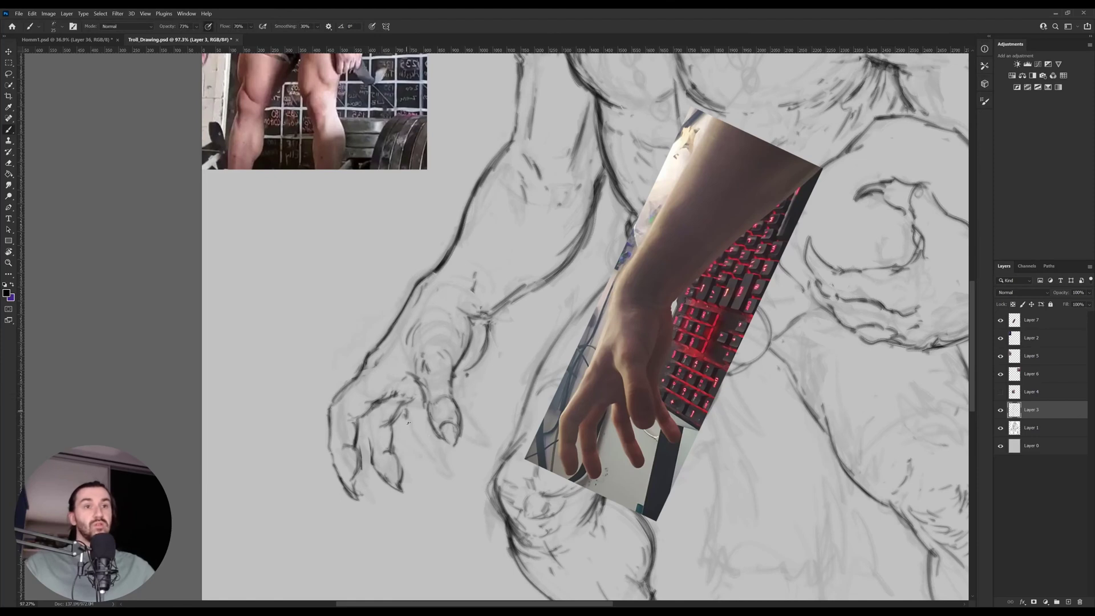
# Draw the remaining clawed fingers beside and behind the thumb, and darken the palm edge below the wrist.
pyautogui.moveTo(409, 438)
pyautogui.mouseDown()
pyautogui.moveTo(456, 480)
pyautogui.moveTo(446, 447)
pyautogui.mouseUp()
pyautogui.press('e')
pyautogui.press('b')
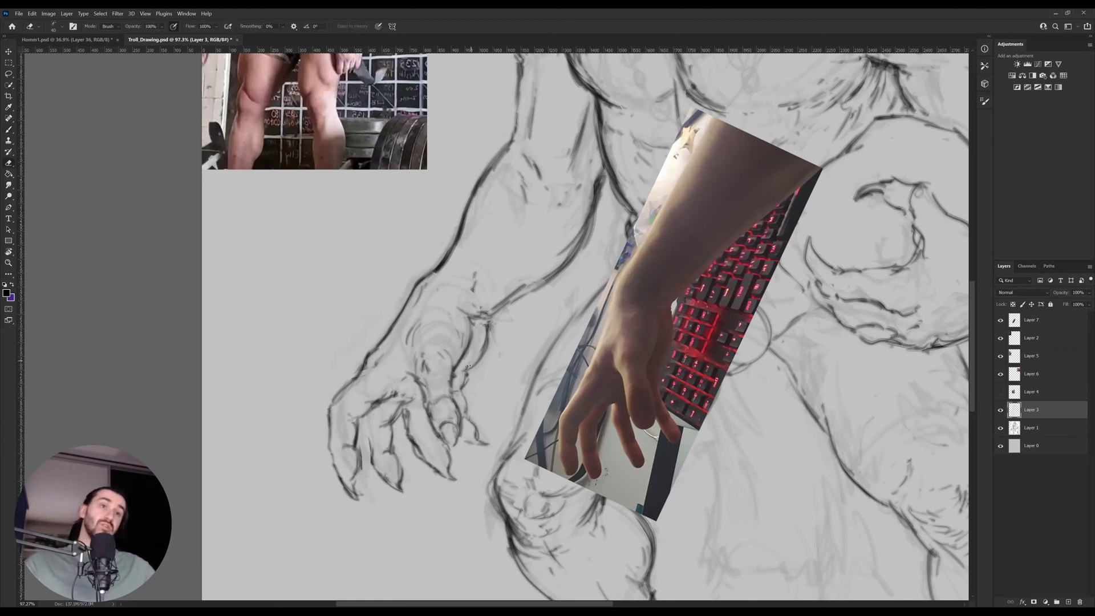
pyautogui.moveTo(467, 378); pyautogui.dragTo(486, 341)
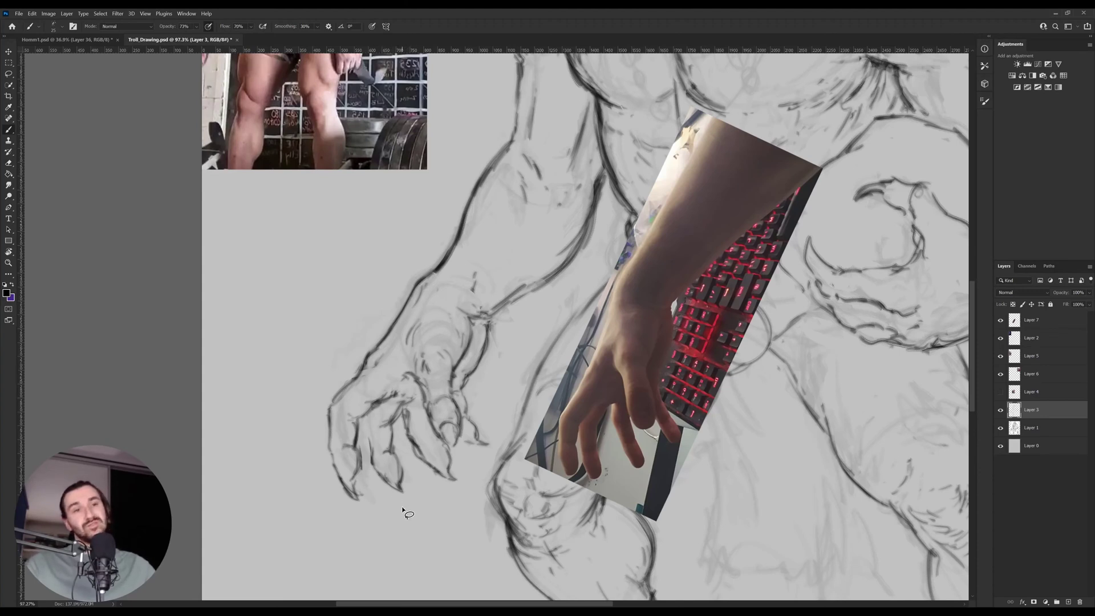
# Warp the lower half of the second finger to reshape its tip and claw.
pyautogui.press('l')
pyautogui.moveTo(404, 507)
pyautogui.mouseDown()
pyautogui.moveTo(392, 427)
pyautogui.moveTo(403, 506)
pyautogui.mouseUp()
pyautogui.hotkey('ctrl', 't')
pyautogui.rightClick(398, 463)
pyautogui.click(418, 336)
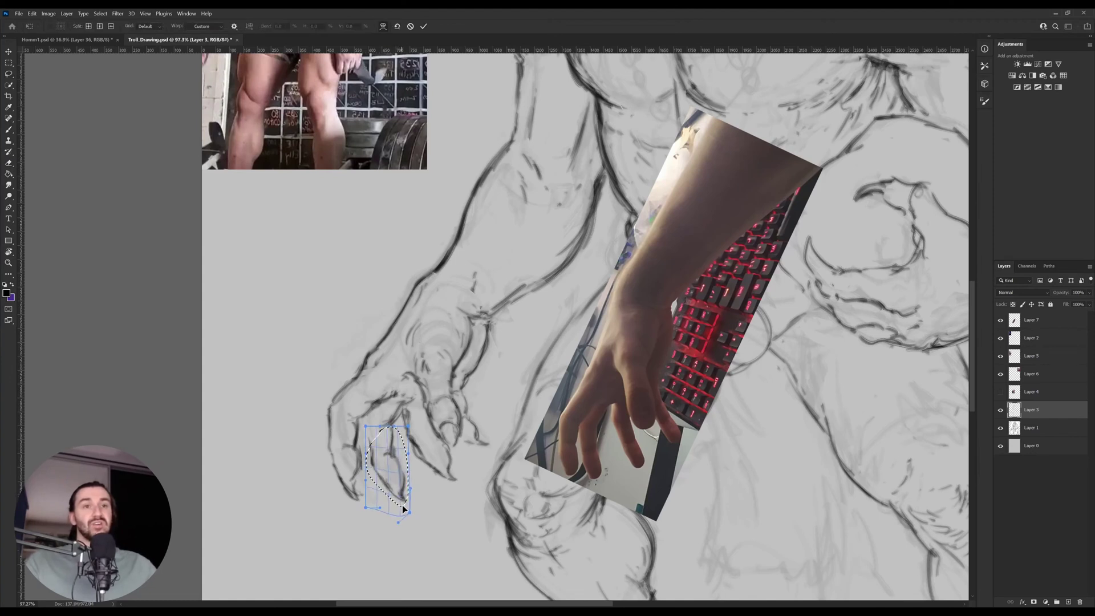
pyautogui.press('Return')
# Warp the whole outer finger to adjust its curve and claw direction.
pyautogui.moveTo(330, 509)
pyautogui.mouseDown()
pyautogui.moveTo(374, 370)
pyautogui.moveTo(394, 406)
pyautogui.moveTo(357, 480)
pyautogui.moveTo(314, 500)
pyautogui.mouseUp()
pyautogui.hotkey('ctrl', 't')
pyautogui.press('Escape')
pyautogui.hotkey('ctrl', 't')
pyautogui.click(371, 355)
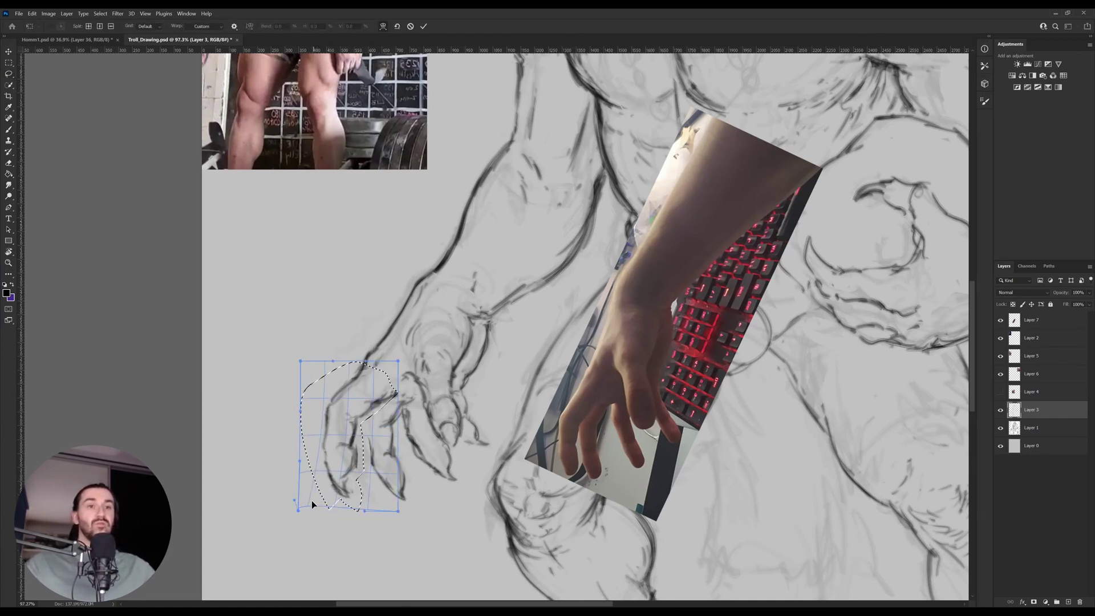
pyautogui.press('Return')
pyautogui.hotkey('ctrl', 'd')
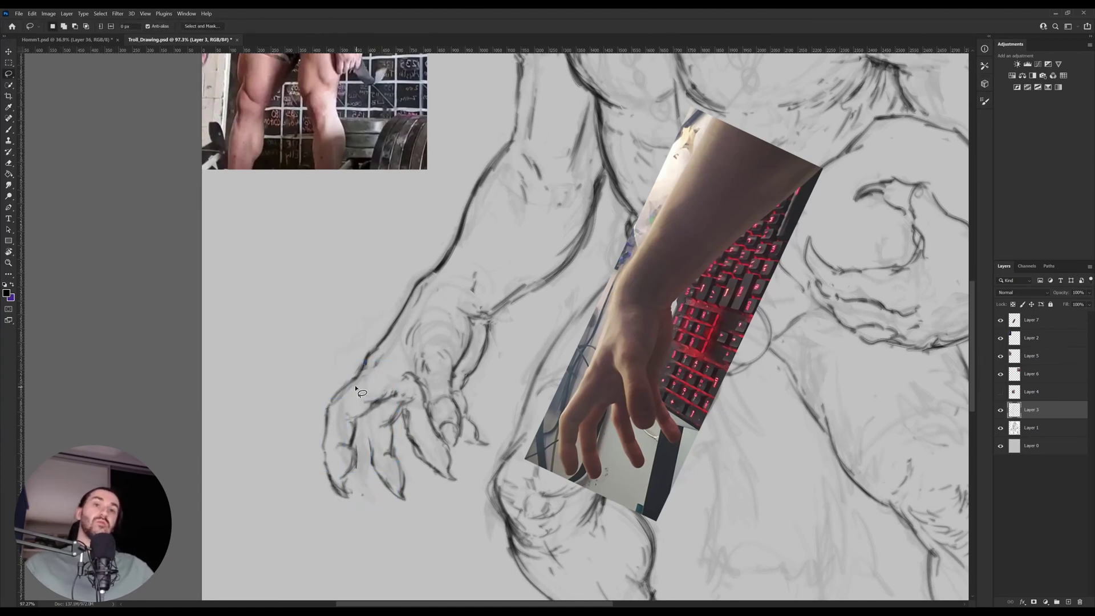
# Redraw the outer finger's inner edge, lower segment and claw with darker lines.
pyautogui.press('b')
pyautogui.moveTo(373, 414)
pyautogui.mouseDown()
pyautogui.moveTo(395, 399)
pyautogui.moveTo(358, 432)
pyautogui.moveTo(349, 474)
pyautogui.mouseUp()
pyautogui.hotkey('ctrl', 'z')
pyautogui.press('e')
pyautogui.press('b')
pyautogui.moveTo(354, 455); pyautogui.dragTo(345, 486)
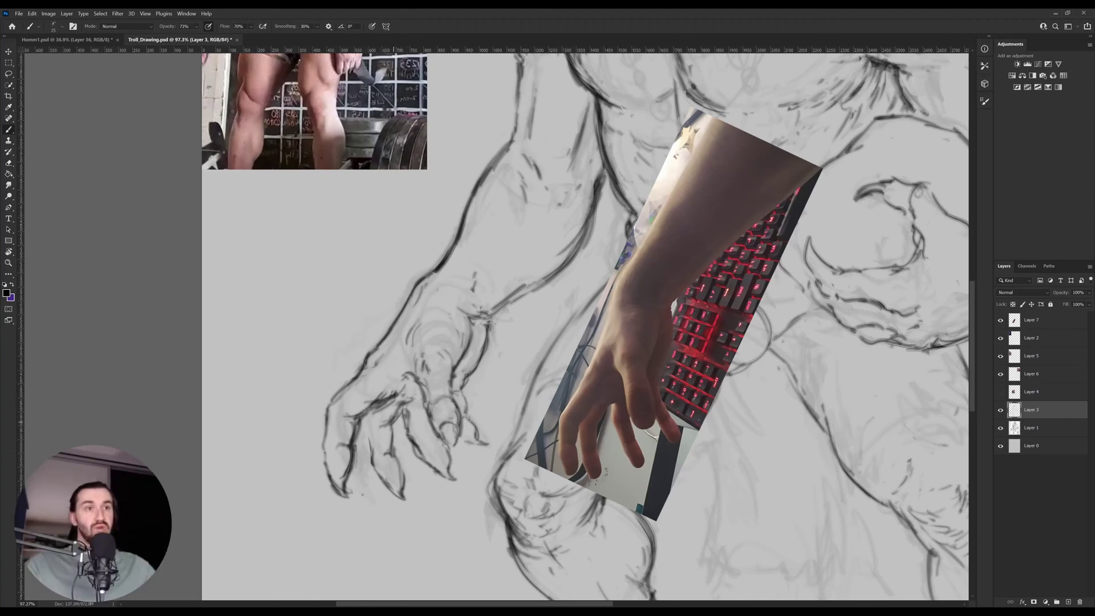
# Clean up and darken the second finger's outer edge and claw.
pyautogui.press('e')
pyautogui.press('b')
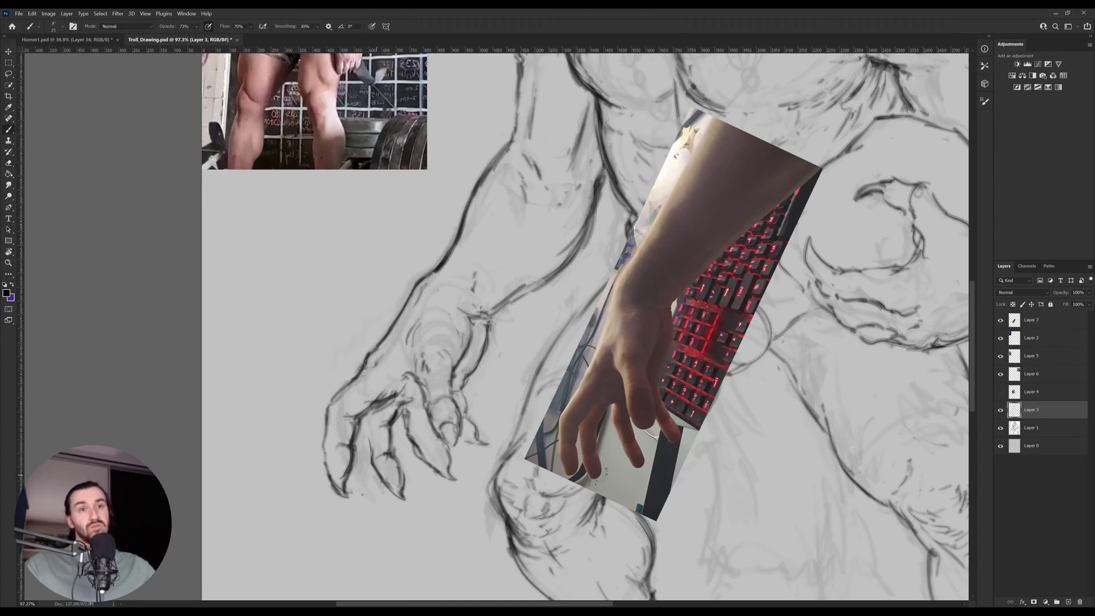
pyautogui.press('e')
pyautogui.press('b')
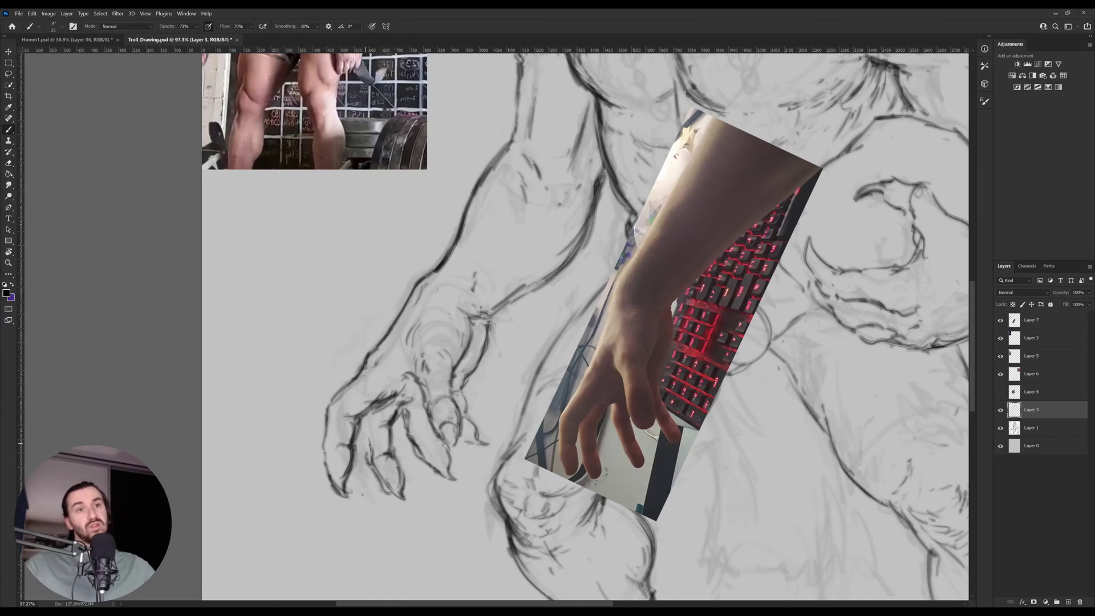
pyautogui.moveTo(365, 447)
pyautogui.mouseDown()
pyautogui.moveTo(368, 464)
pyautogui.moveTo(367, 422)
pyautogui.moveTo(371, 470)
pyautogui.mouseUp()
# Examine the redrawn hand's size and pose against the whole troll figure.
pyautogui.press('z')
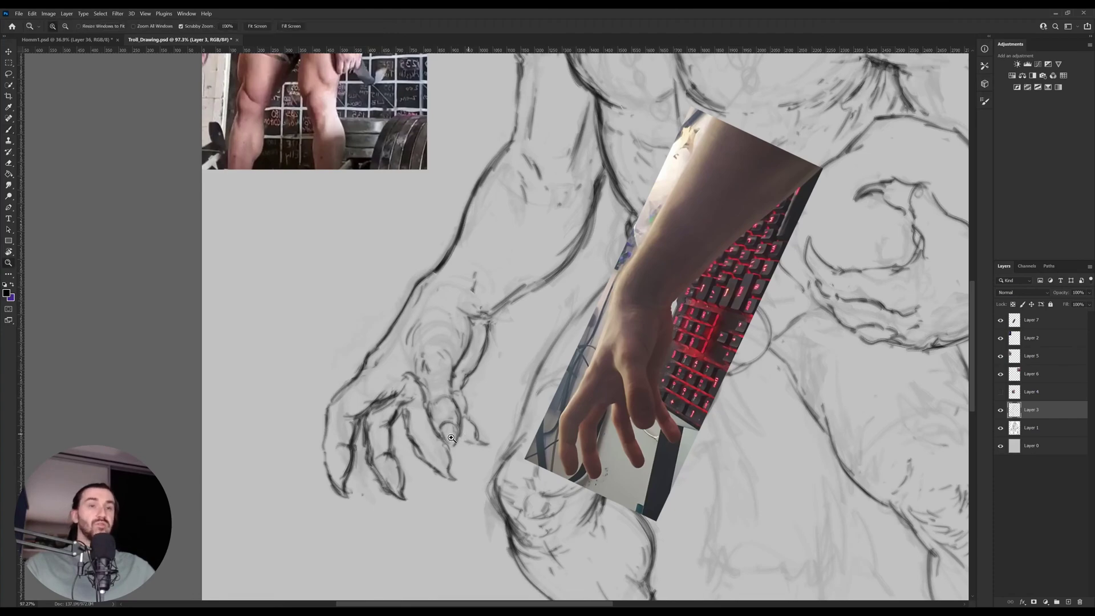
pyautogui.moveTo(346, 386); pyautogui.dragTo(285, 388)
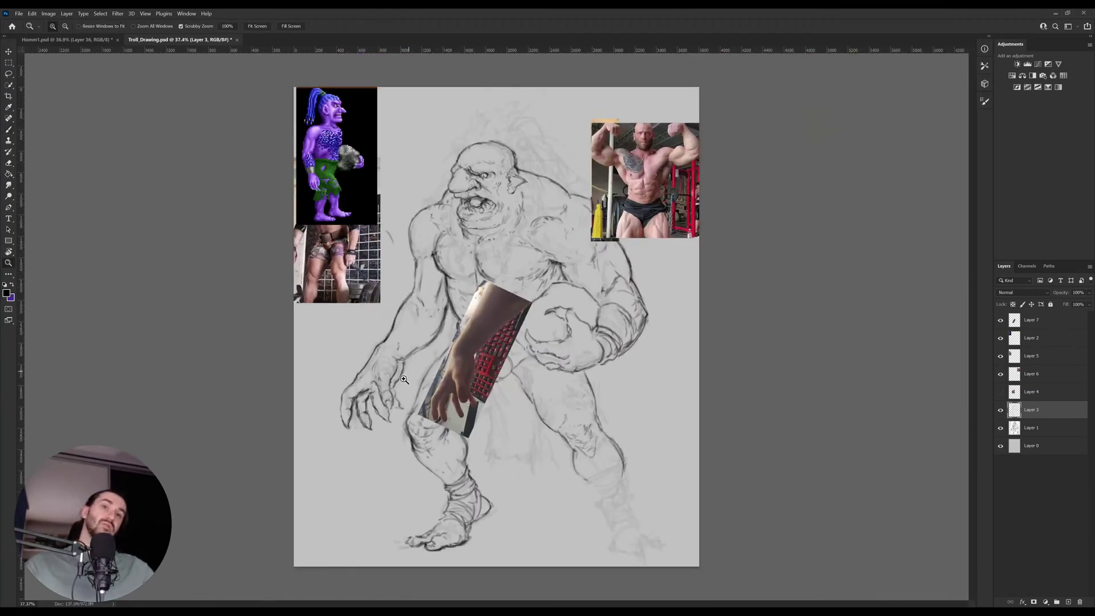
pyautogui.moveTo(361, 441); pyautogui.dragTo(406, 440)
pyautogui.press('b')
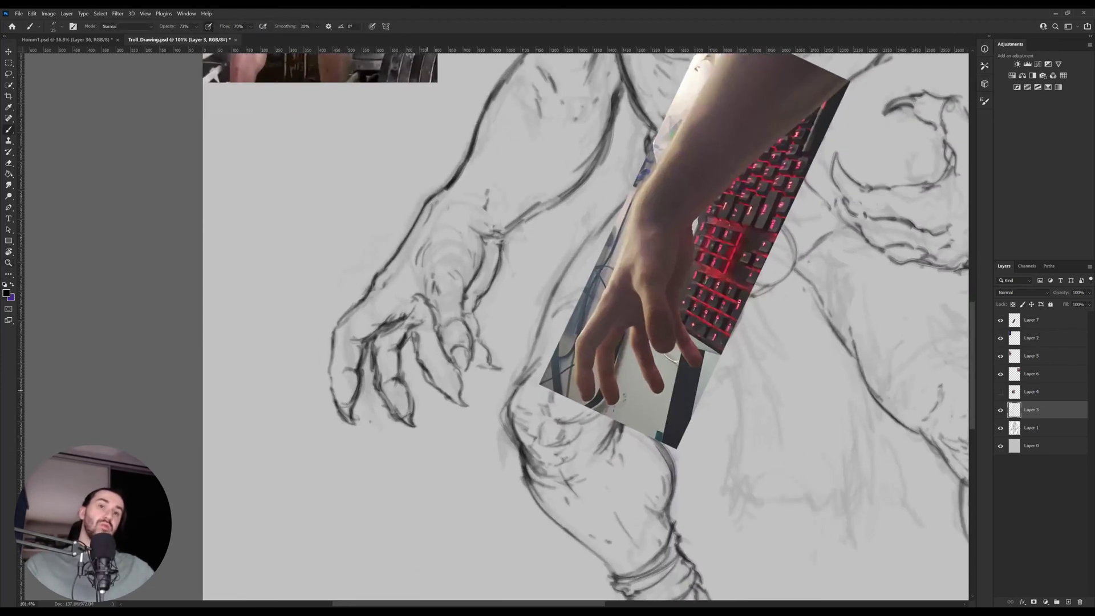
pyautogui.moveTo(482, 359); pyautogui.dragTo(457, 407)
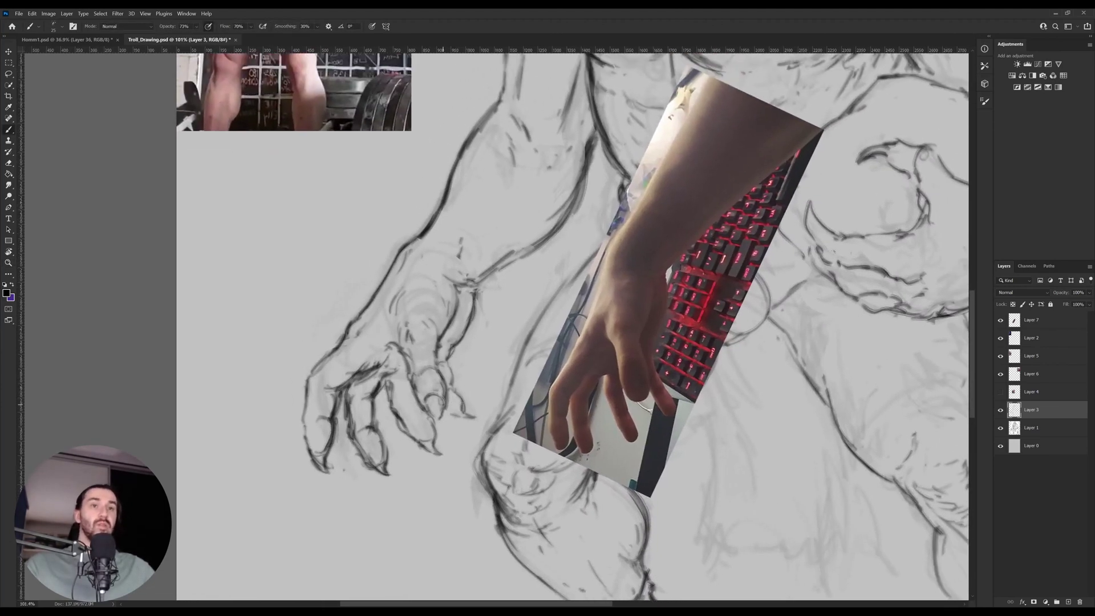
pyautogui.press('z')
pyautogui.moveTo(515, 390); pyautogui.dragTo(494, 390)
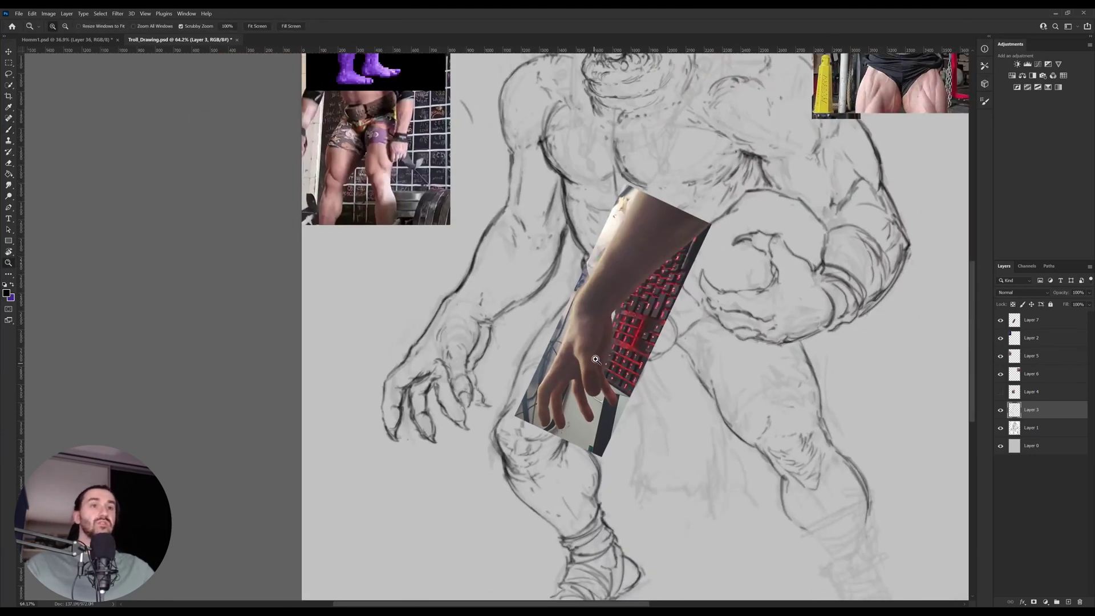
pyautogui.moveTo(516, 345); pyautogui.dragTo(509, 403)
# Clean up and darken the outer contour from the lower forearm over the wrist to the back of the hand.
pyautogui.press('e')
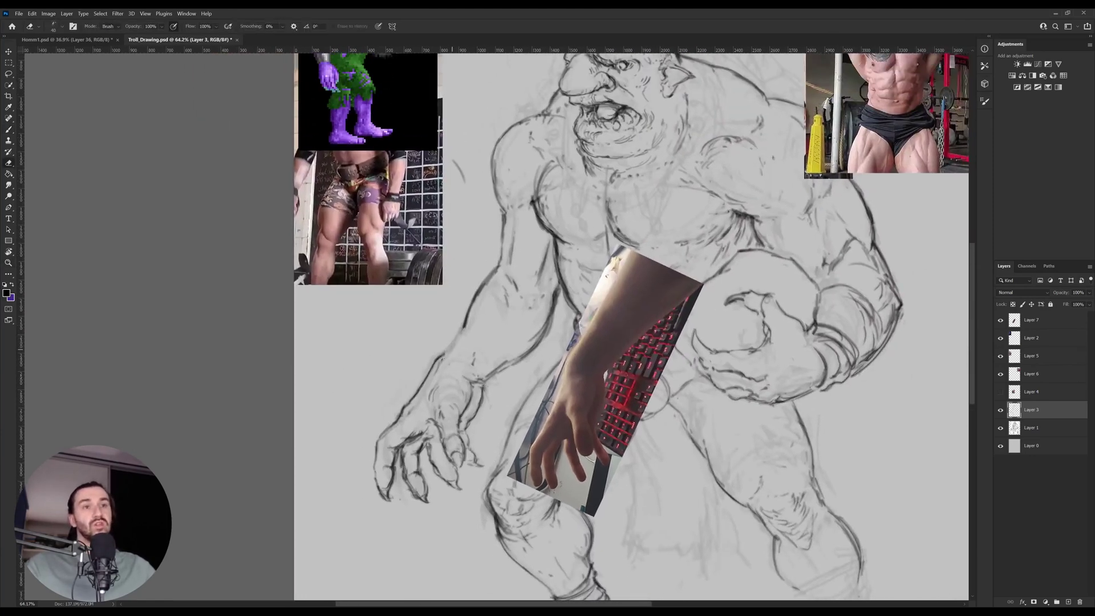
pyautogui.press('b')
pyautogui.moveTo(421, 389); pyautogui.dragTo(438, 359)
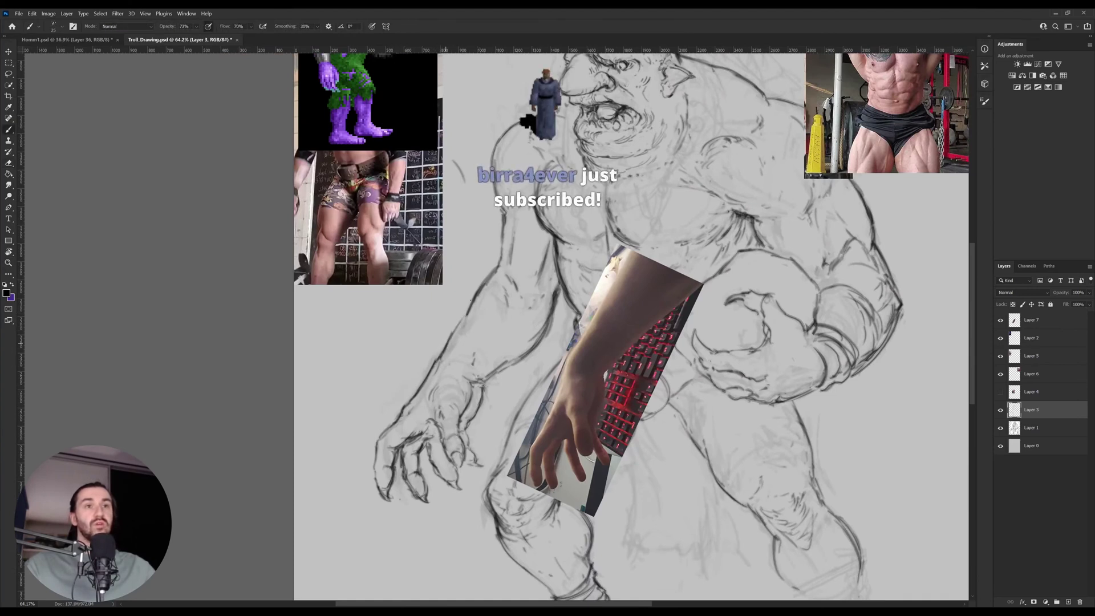
pyautogui.press('e')
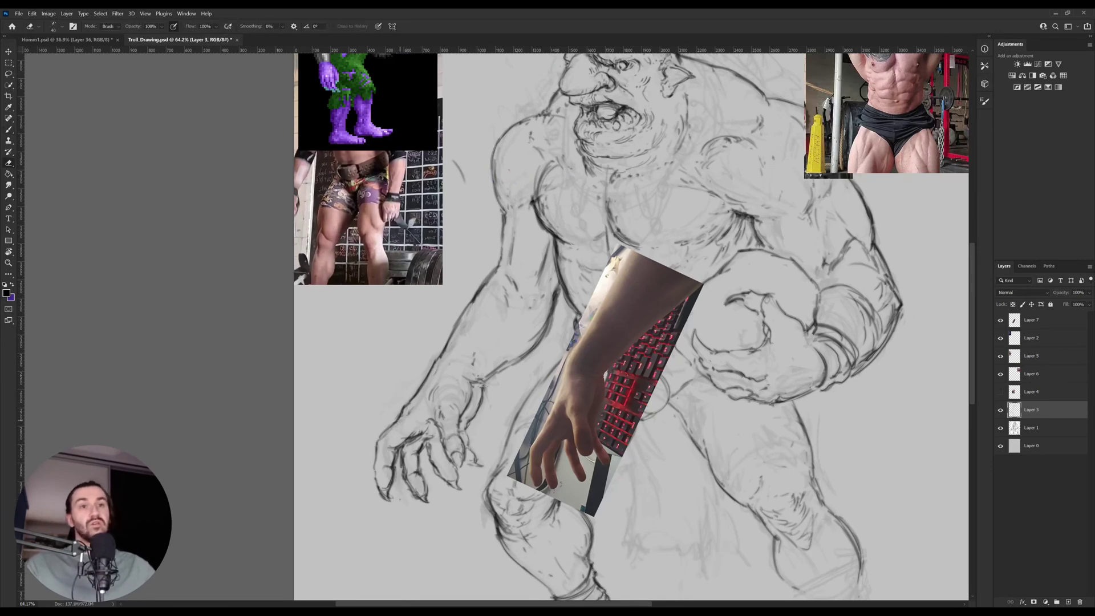
pyautogui.scroll(3, 374, 441)
pyautogui.press('b')
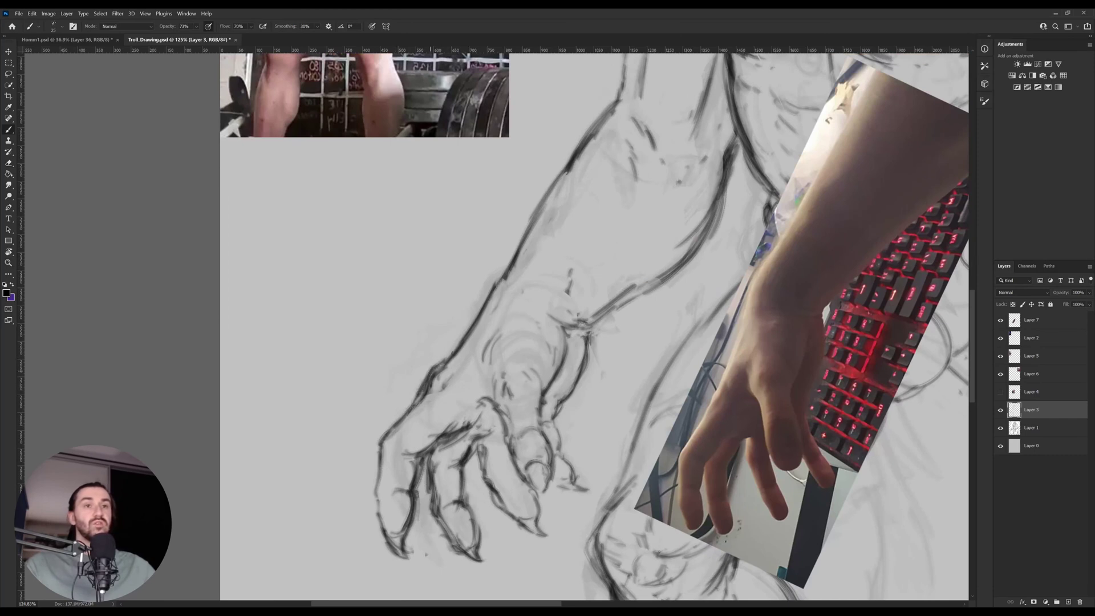
pyautogui.press('e')
pyautogui.press('b')
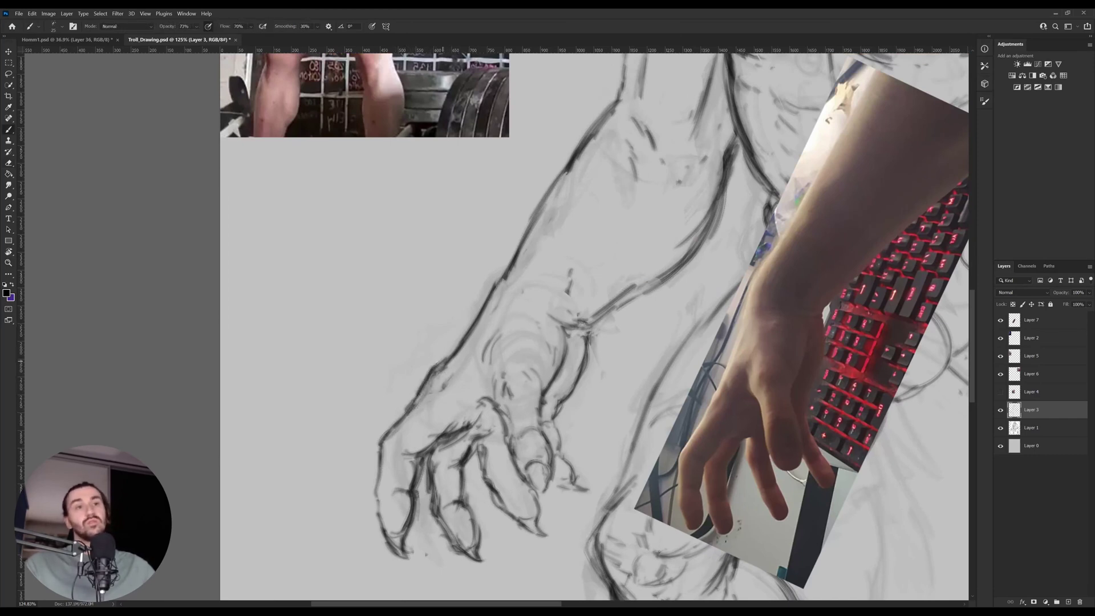
pyautogui.moveTo(458, 354); pyautogui.dragTo(402, 433)
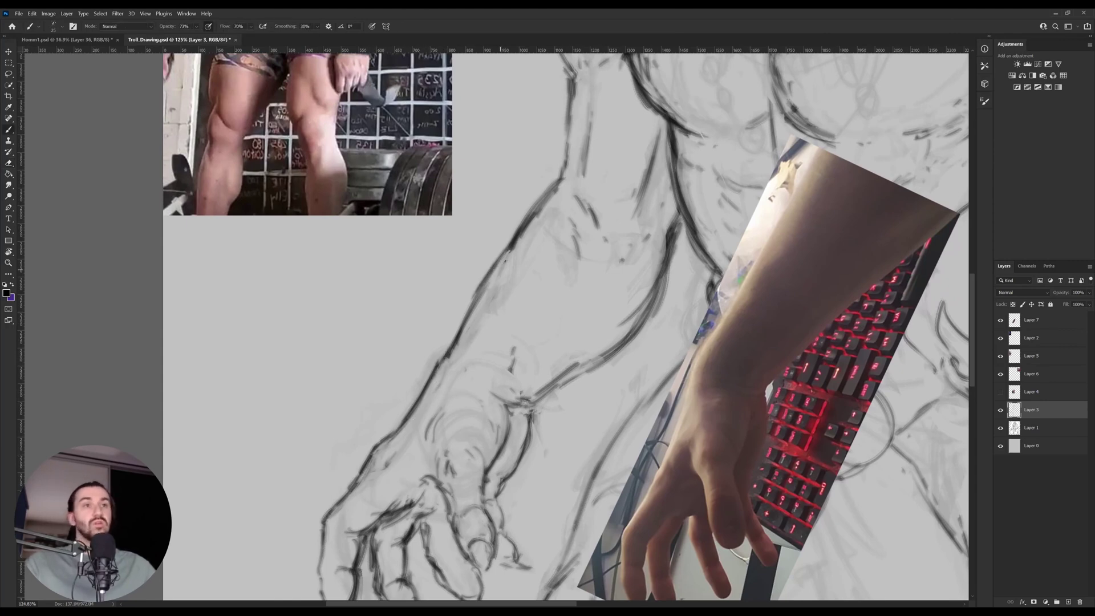
# Redraw the outer forearm contour just below the elbow of the lowered arm.
pyautogui.moveTo(553, 179); pyautogui.dragTo(507, 293)
pyautogui.moveTo(511, 332); pyautogui.dragTo(502, 331)
pyautogui.press('b')
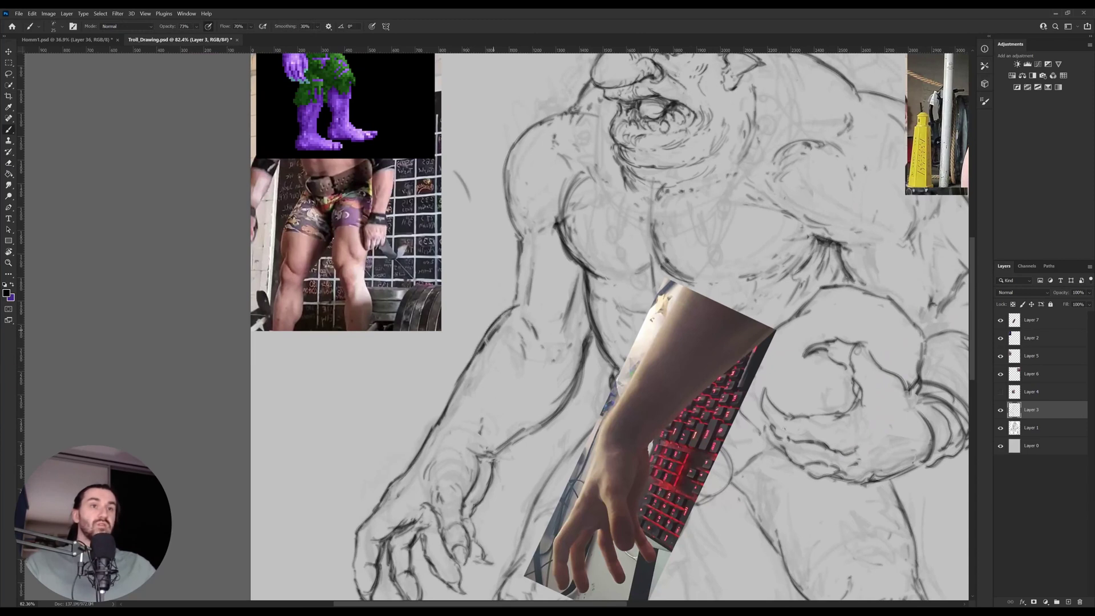
pyautogui.moveTo(479, 342); pyautogui.dragTo(512, 303)
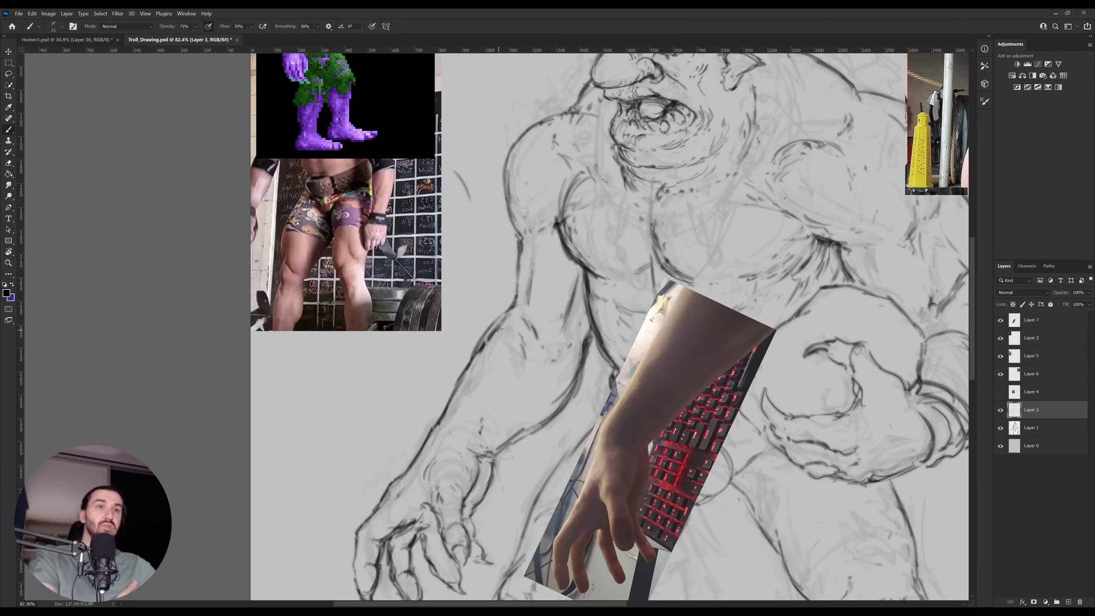
# Scale the entire lowered hand down to about 92% and reposition it at the wrist.
pyautogui.press('l')
pyautogui.scroll(-3, 500, 479)
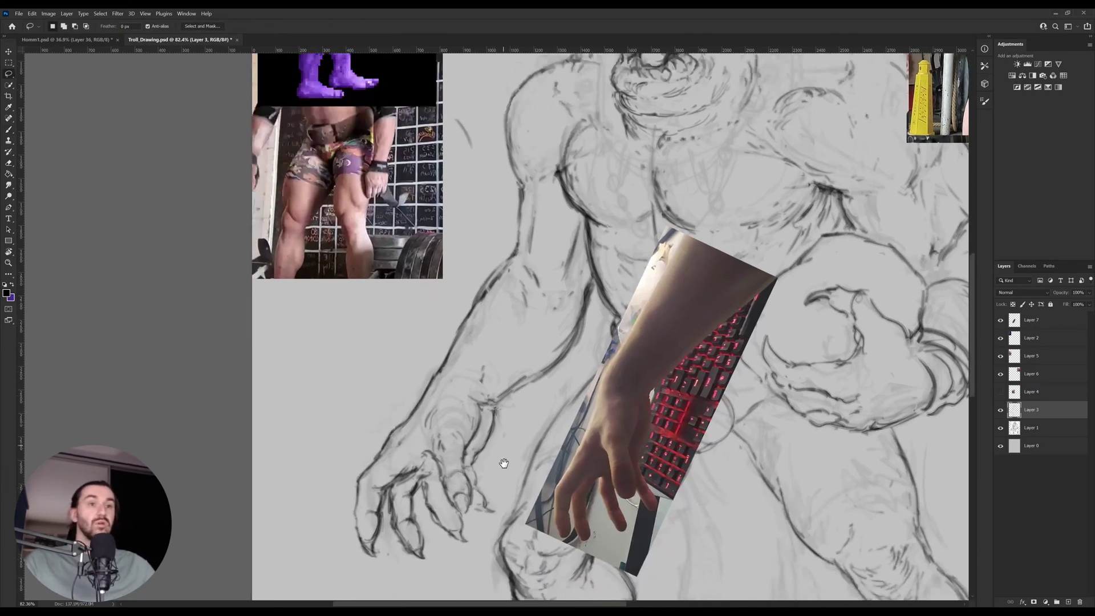
pyautogui.moveTo(388, 569)
pyautogui.mouseDown()
pyautogui.moveTo(357, 370)
pyautogui.moveTo(450, 341)
pyautogui.moveTo(497, 369)
pyautogui.moveTo(510, 406)
pyautogui.moveTo(504, 458)
pyautogui.moveTo(463, 544)
pyautogui.moveTo(422, 549)
pyautogui.mouseUp()
pyautogui.hotkey('ctrl', 't')
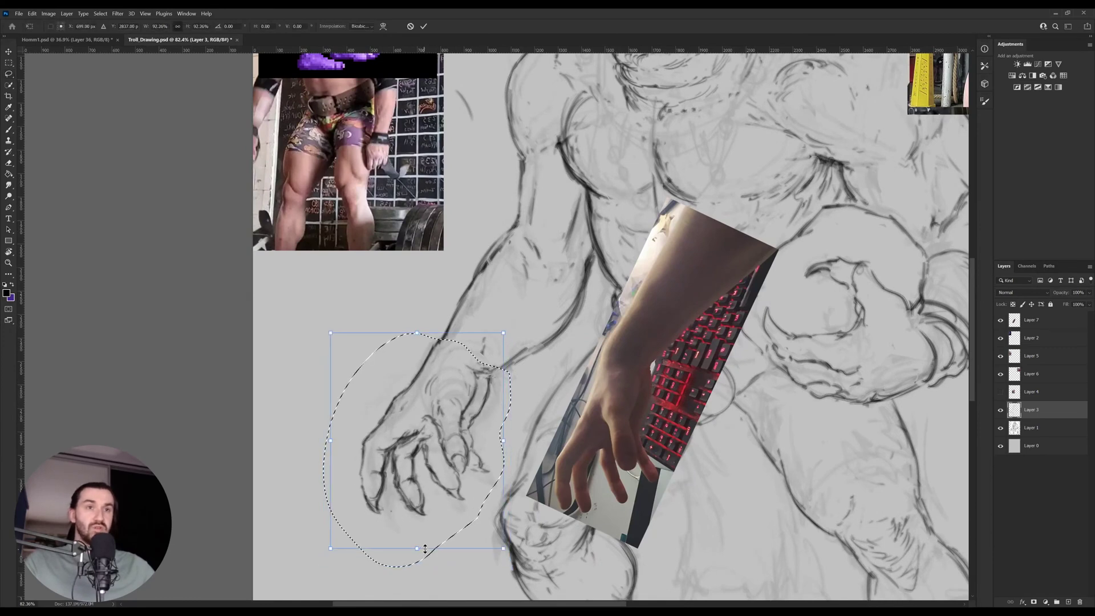
pyautogui.moveTo(453, 494)
pyautogui.mouseDown()
pyautogui.moveTo(462, 474)
pyautogui.moveTo(456, 493)
pyautogui.mouseUp()
pyautogui.press('Return')
pyautogui.hotkey('ctrl', 'd')
# Redraw the wrist and lower forearm lines to connect the resized hand to the arm.
pyautogui.moveTo(511, 292); pyautogui.dragTo(488, 370)
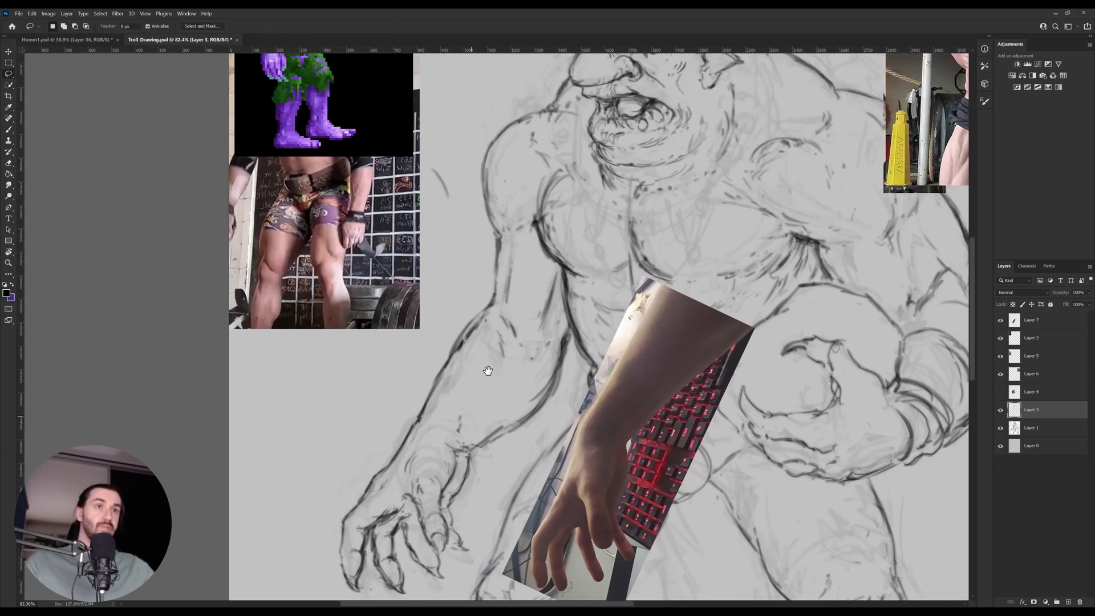
pyautogui.press('b')
pyautogui.moveTo(472, 447)
pyautogui.mouseDown()
pyautogui.moveTo(508, 426)
pyautogui.moveTo(485, 445)
pyautogui.mouseUp()
pyautogui.press('e')
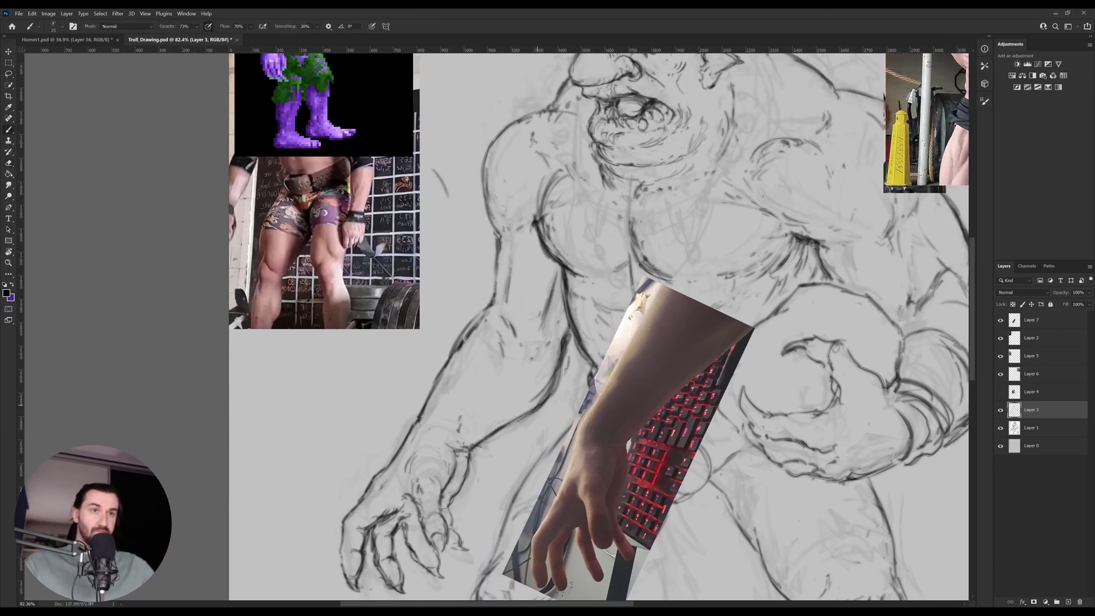
pyautogui.press('b')
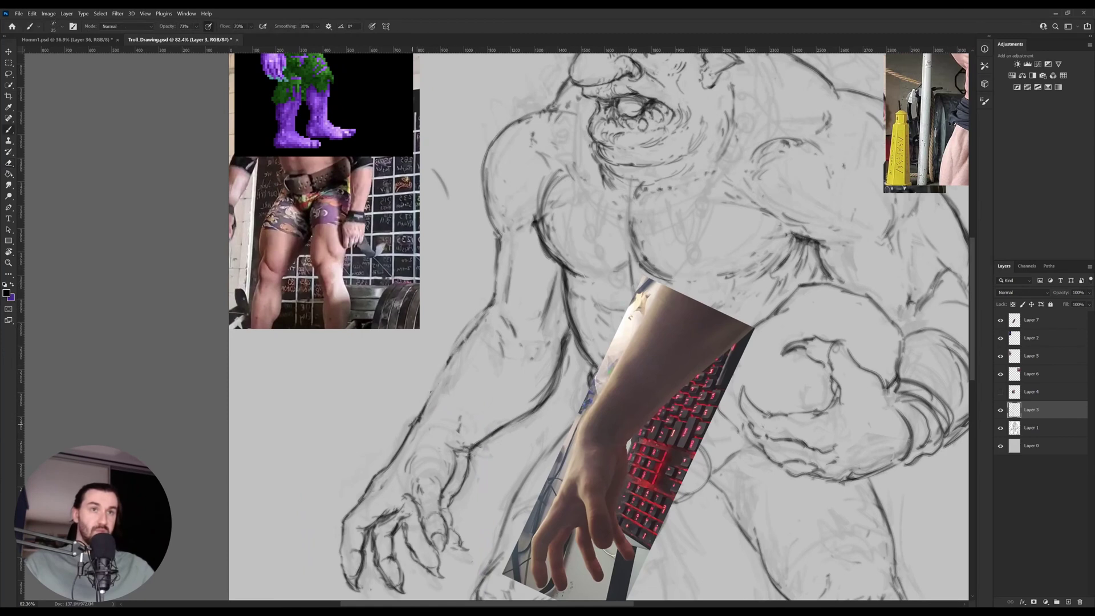
# Flip the canvas horizontally to check the whole figure in mirror view.
pyautogui.press('l')
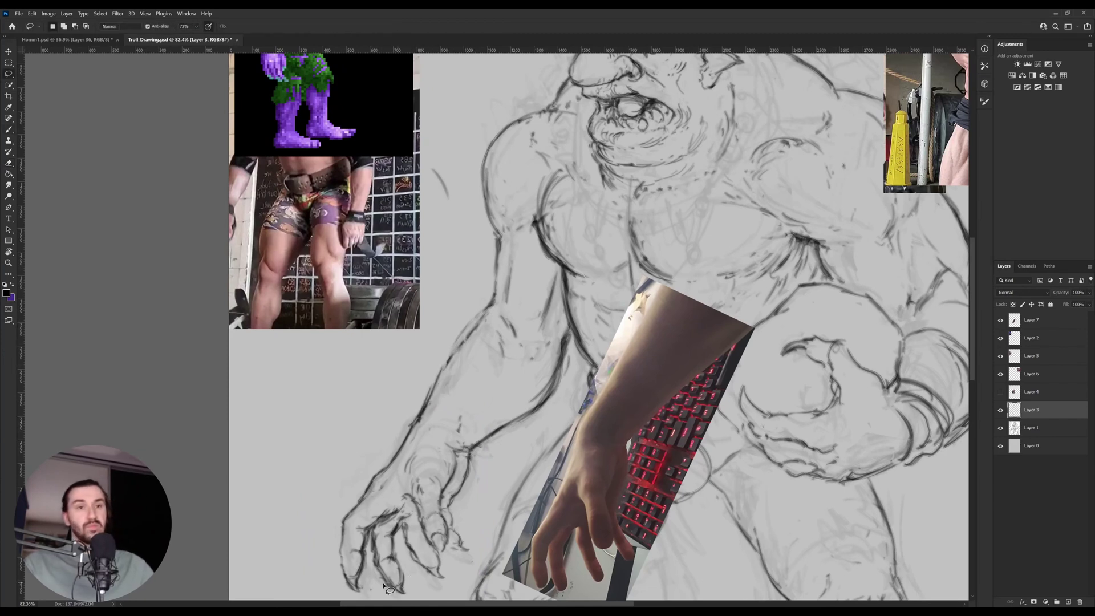
pyautogui.hotkey('ctrl', 'space')
pyautogui.moveTo(552, 422); pyautogui.dragTo(540, 422)
pyautogui.hotkey('ctrl', '0')
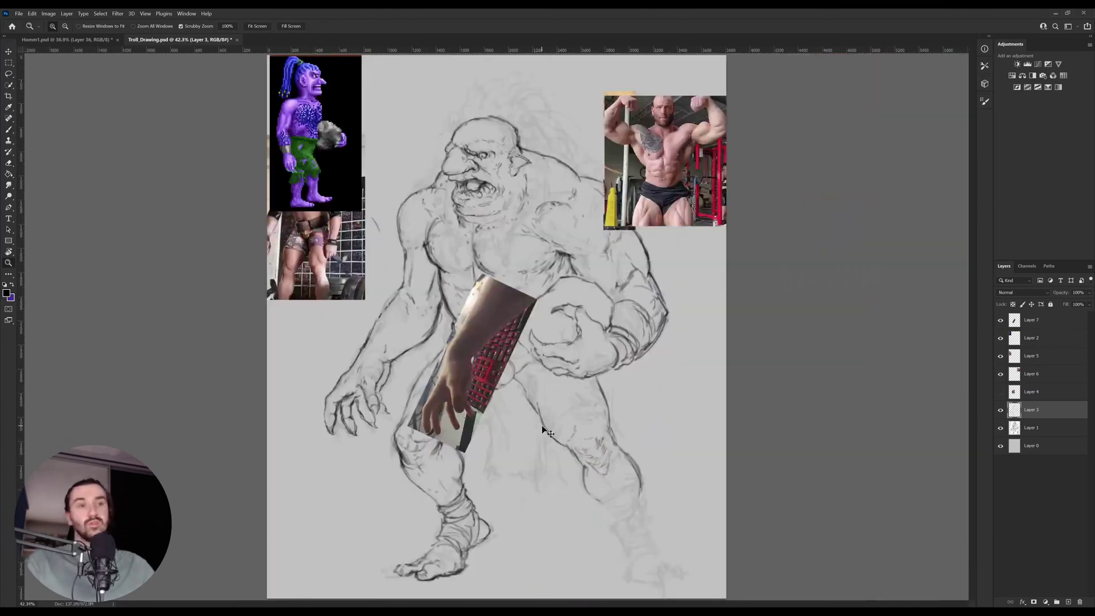
pyautogui.hotkey('ctrl', 'shift', 'h')
pyautogui.hotkey('ctrl', 'space')
pyautogui.moveTo(635, 329); pyautogui.dragTo(642, 328)
# Erase the lowered arm's outer forearm contour and redraw it from the elbow to the wrist, reinforcing the inner forearm edge.
pyautogui.press('e')
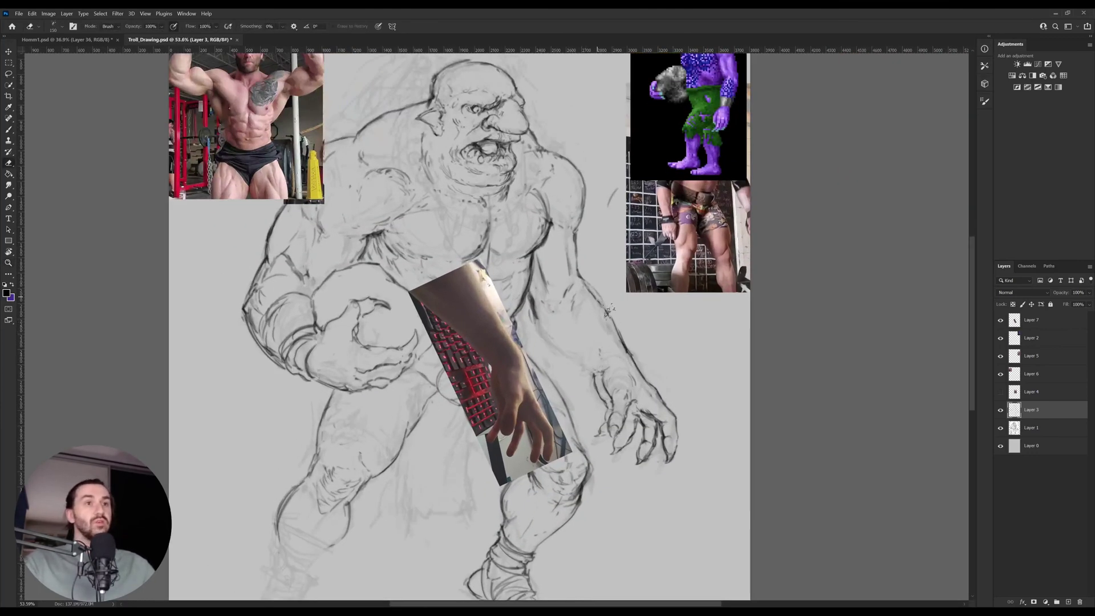
pyautogui.press('b')
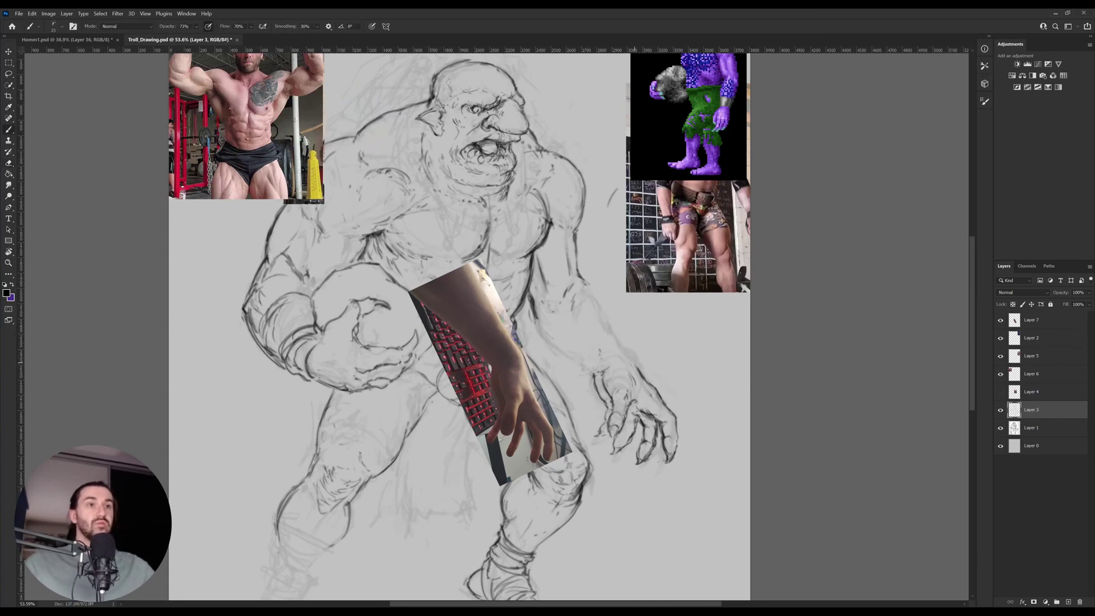
pyautogui.moveTo(580, 277); pyautogui.dragTo(605, 336)
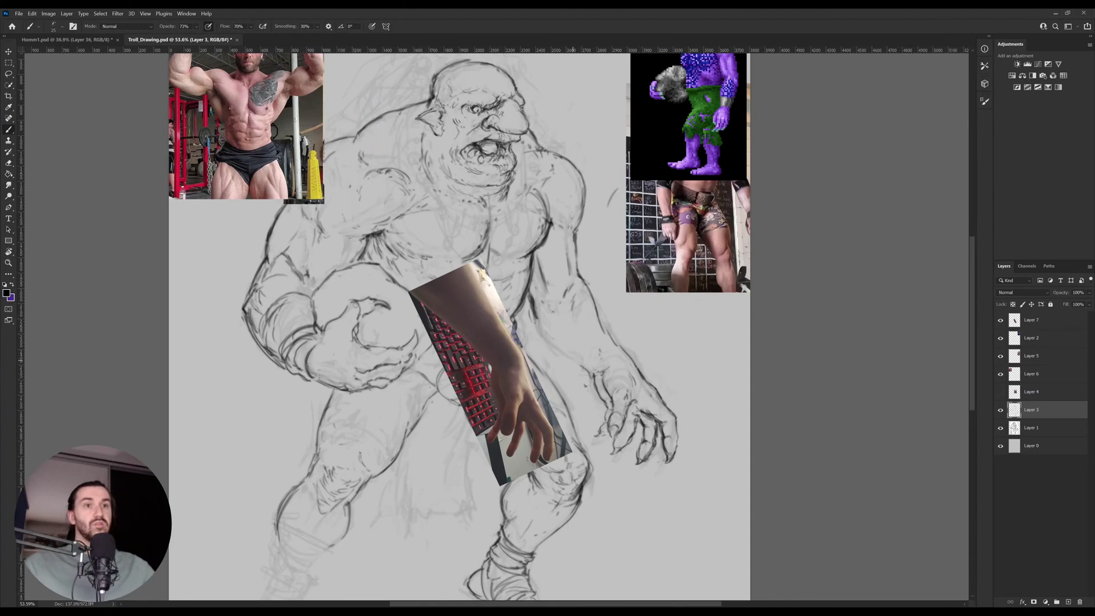
pyautogui.moveTo(540, 326); pyautogui.dragTo(559, 349)
pyautogui.moveTo(601, 307); pyautogui.dragTo(617, 341)
pyautogui.press('e')
pyautogui.press('b')
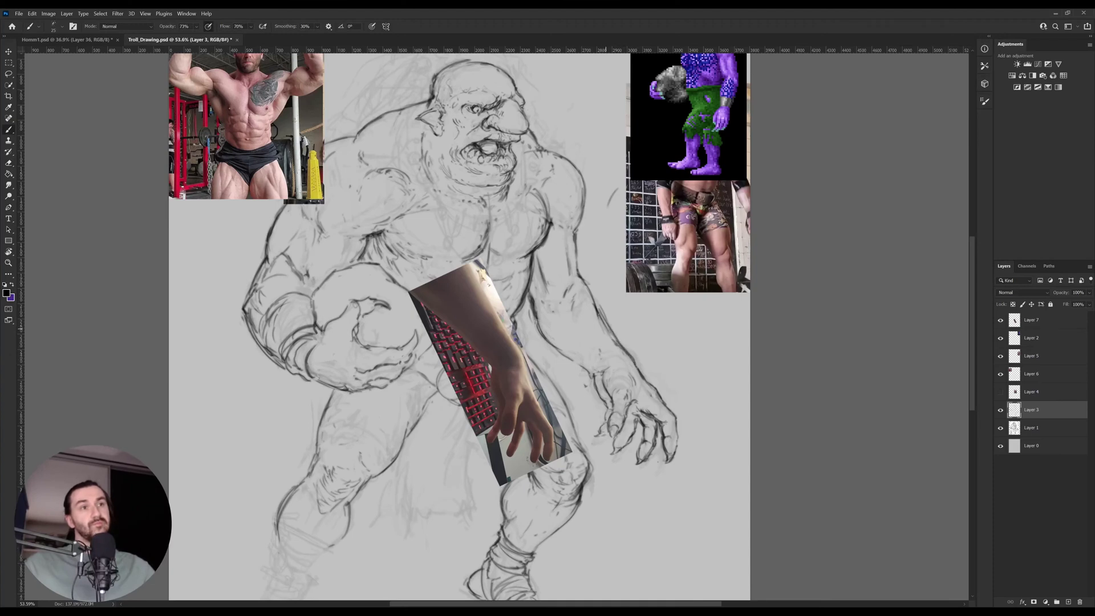
# Trim the contour at the lowered arm's elbow and redraw the upper outer forearm line more cleanly.
pyautogui.press('e')
pyautogui.moveTo(584, 283)
pyautogui.mouseDown()
pyautogui.moveTo(578, 271)
pyautogui.moveTo(580, 283)
pyautogui.mouseUp()
pyautogui.press('b')
pyautogui.press('e')
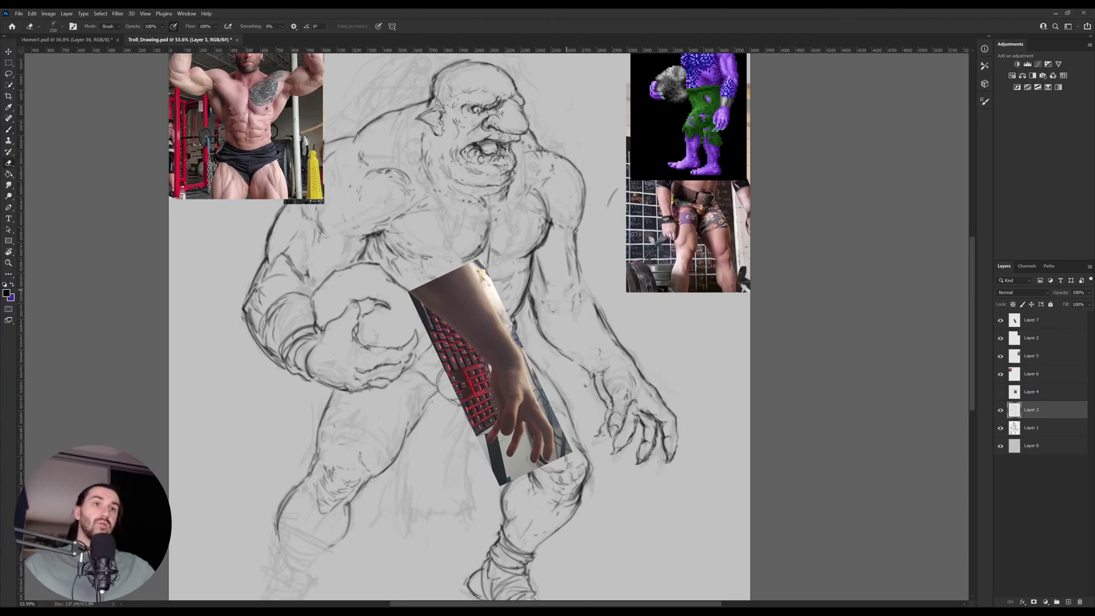
pyautogui.press('b')
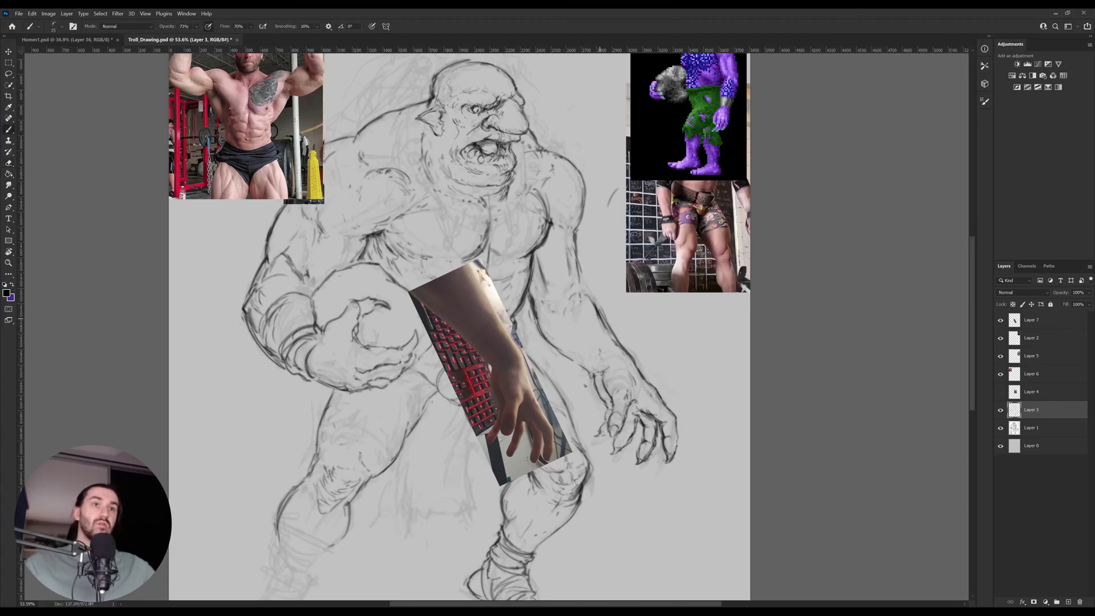
pyautogui.moveTo(587, 293); pyautogui.dragTo(589, 330)
# Move the weightlifter leg reference photo to expose more of the figure, and return to painting on Layer 3.
pyautogui.press('v')
pyautogui.moveTo(690, 318)
pyautogui.keyDown('ctrl'); pyautogui.mouseDown()
pyautogui.moveTo(702, 315)
pyautogui.moveTo(706, 331)
pyautogui.mouseUp(); pyautogui.keyUp('ctrl')
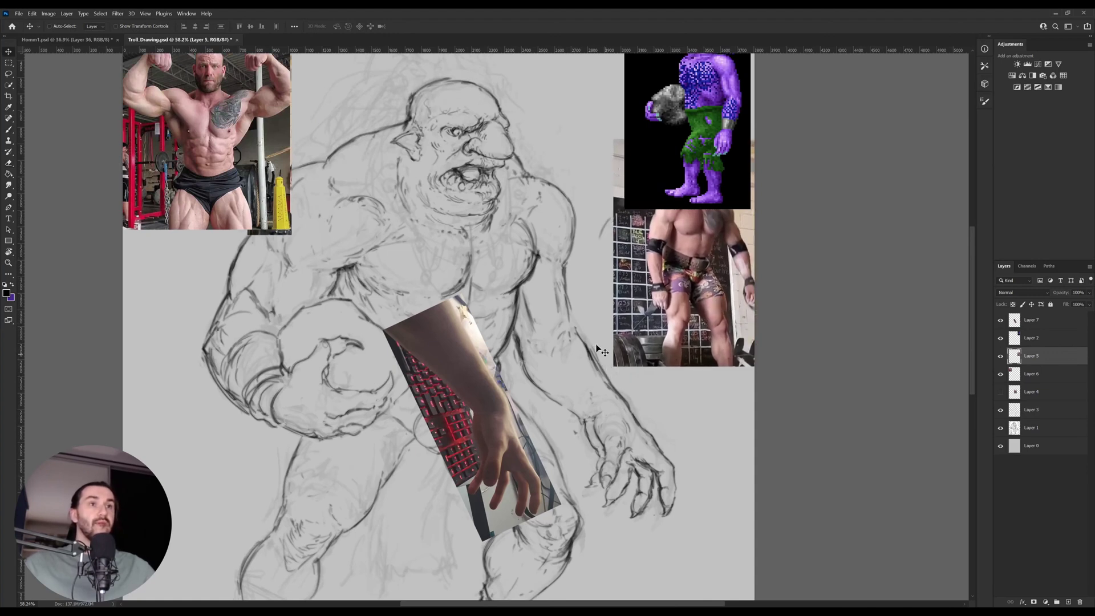
pyautogui.keyDown('ctrl'); pyautogui.click(595, 360); pyautogui.keyUp('ctrl')
pyautogui.press('b')
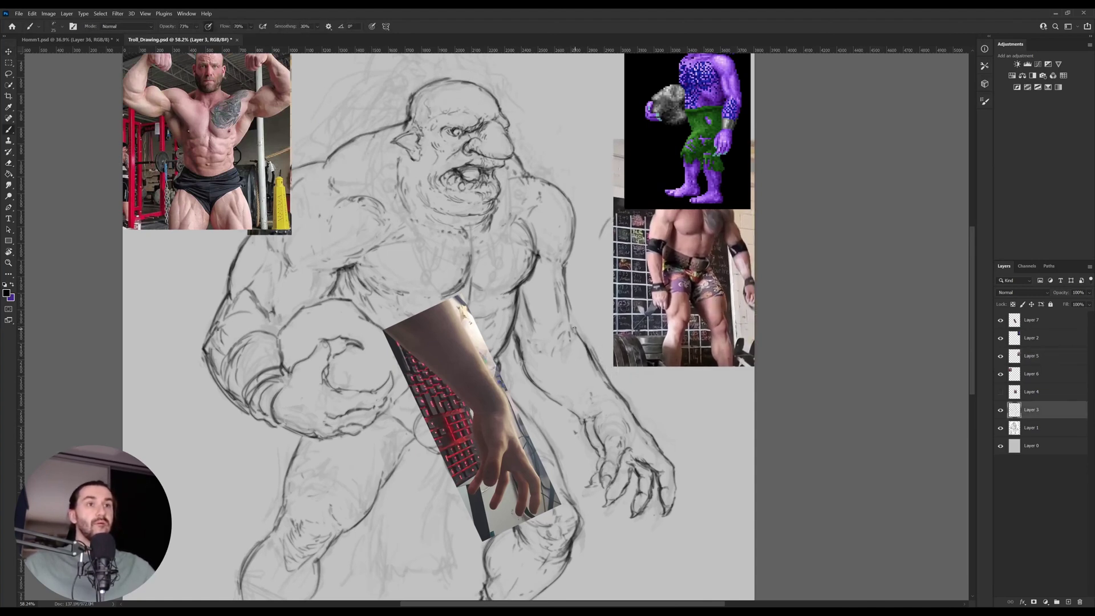
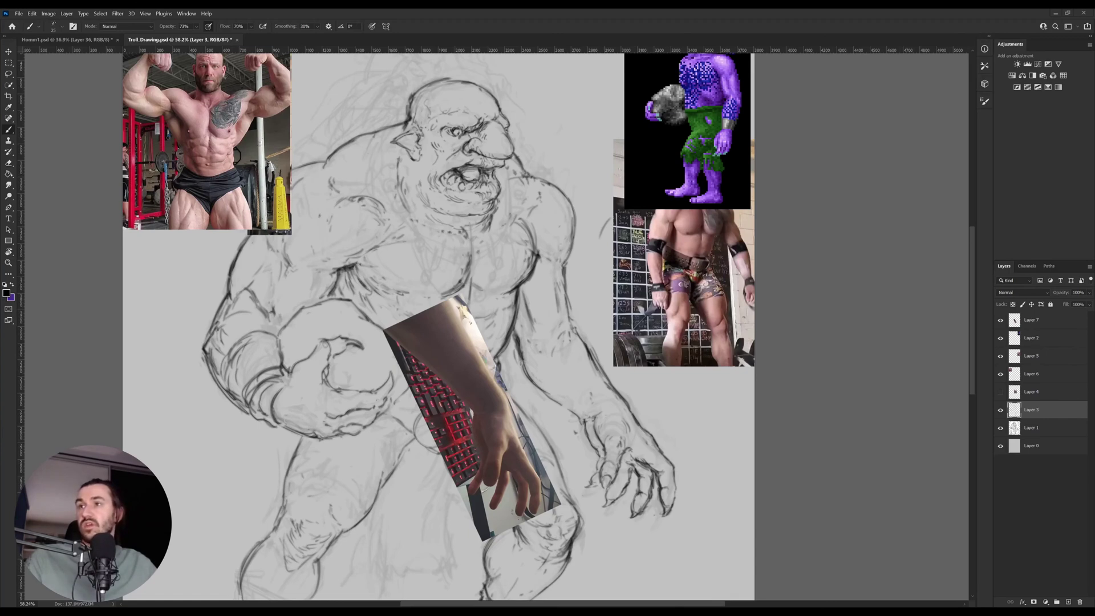
# Paste the muscular arm reference, place it beneath the weightlifter photo beside the troll's lowered hand, and return to Layer 3.
pyautogui.press('v')
pyautogui.hotkey('ctrl', 'v')
pyautogui.moveTo(496, 347); pyautogui.dragTo(773, 480)
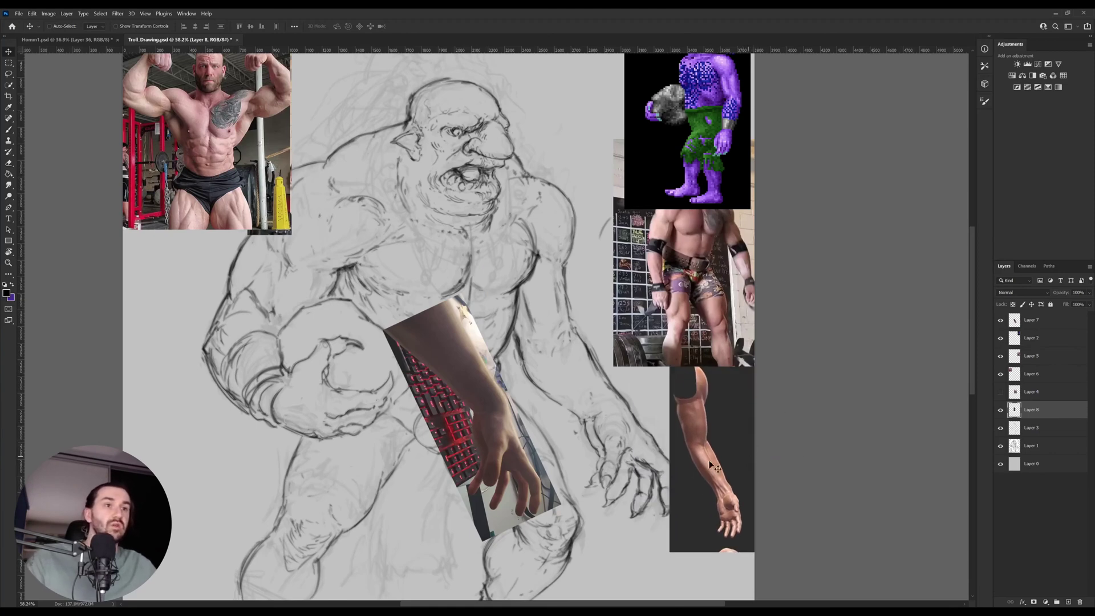
pyautogui.keyDown('ctrl'); pyautogui.click(456, 447); pyautogui.keyUp('ctrl')
pyautogui.moveTo(460, 448); pyautogui.dragTo(279, 425)
pyautogui.press('z')
pyautogui.moveTo(721, 482); pyautogui.dragTo(730, 483)
pyautogui.keyDown('ctrl'); pyautogui.click(597, 456); pyautogui.keyUp('ctrl')
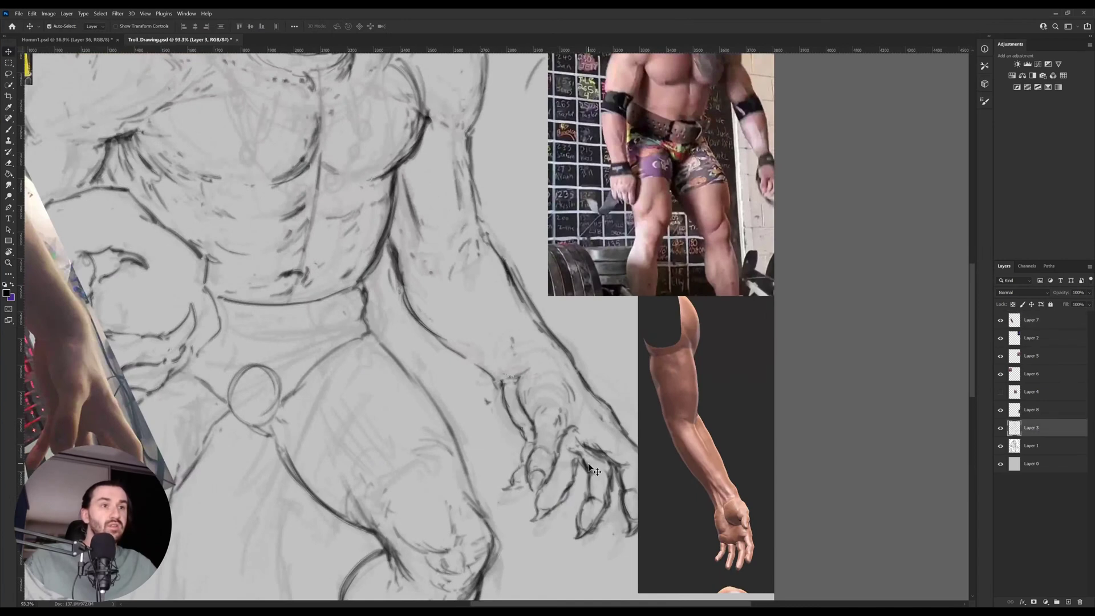
pyautogui.moveTo(619, 364); pyautogui.dragTo(599, 381)
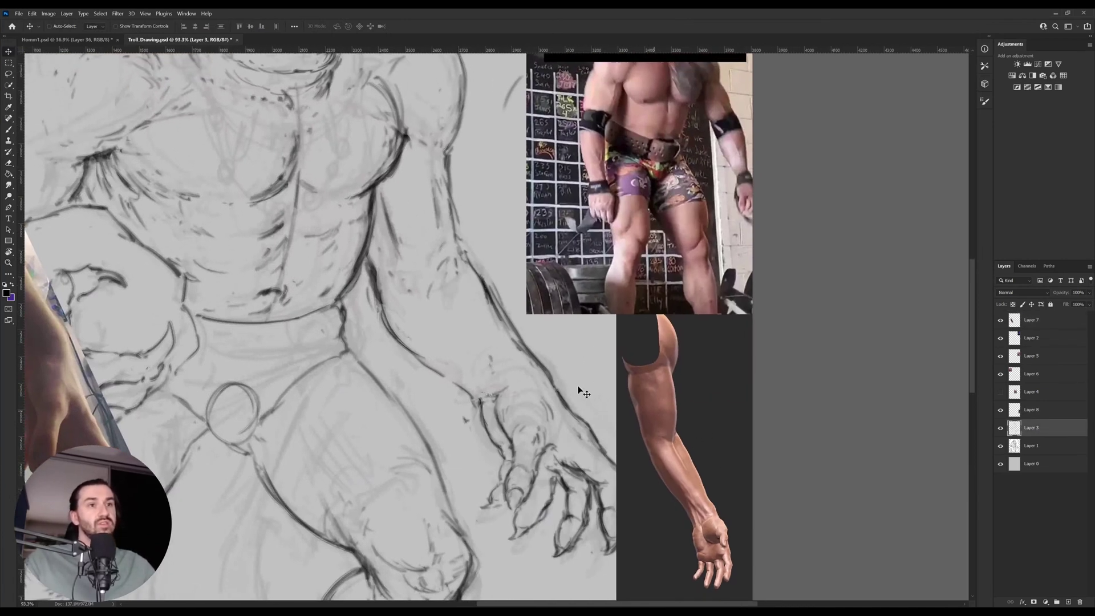
pyautogui.moveTo(459, 307); pyautogui.dragTo(464, 335)
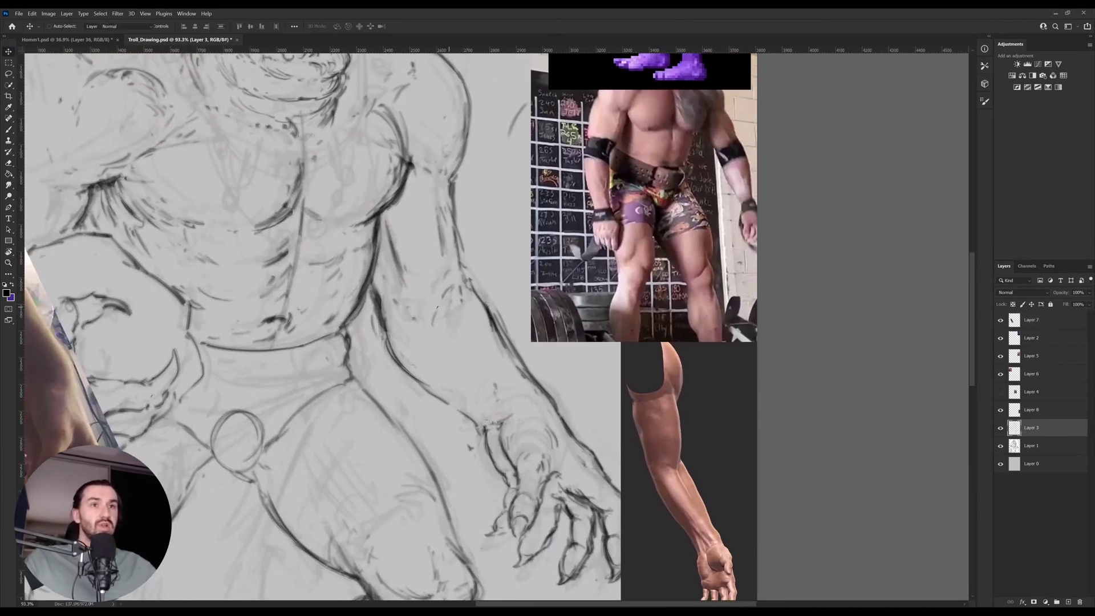
# Strengthen the lowered arm's inner forearm contour and the short strokes around the inner elbow.
pyautogui.press('e')
pyautogui.scroll(-2, 472, 308)
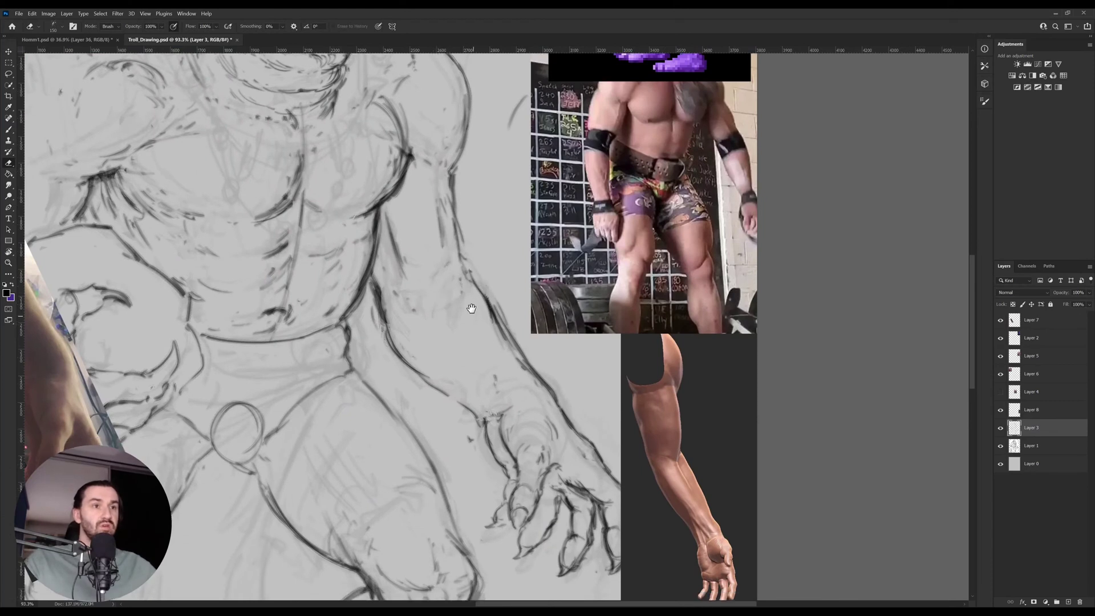
pyautogui.press('b')
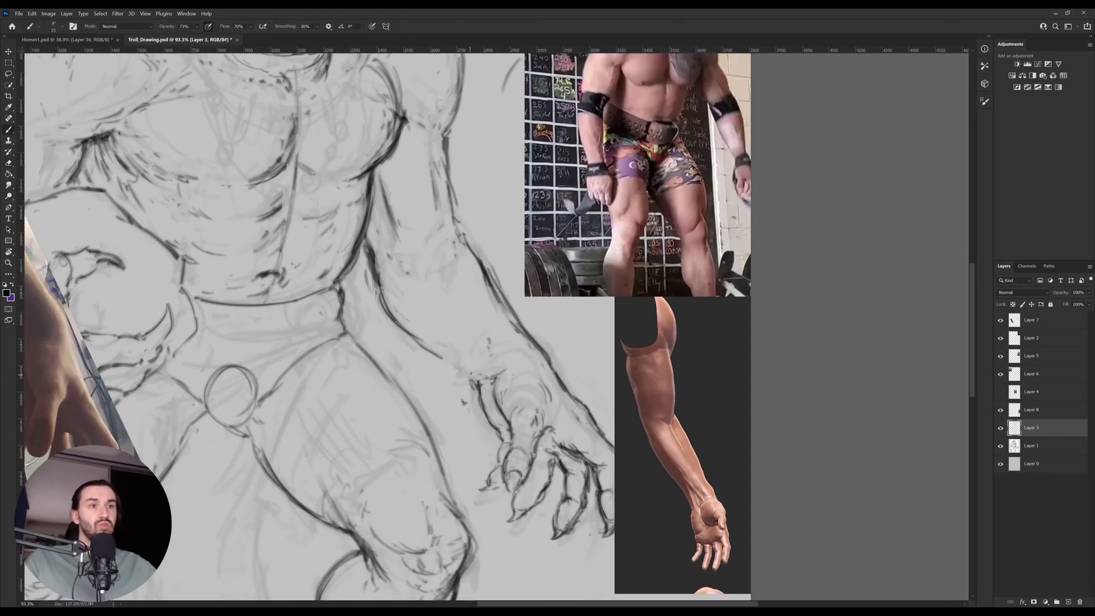
pyautogui.moveTo(471, 373)
pyautogui.mouseDown()
pyautogui.moveTo(408, 332)
pyautogui.moveTo(425, 352)
pyautogui.moveTo(385, 288)
pyautogui.moveTo(396, 327)
pyautogui.moveTo(409, 331)
pyautogui.moveTo(392, 319)
pyautogui.moveTo(369, 255)
pyautogui.mouseUp()
pyautogui.moveTo(391, 252)
pyautogui.mouseDown()
pyautogui.moveTo(396, 281)
pyautogui.moveTo(431, 295)
pyautogui.moveTo(443, 327)
pyautogui.moveTo(403, 292)
pyautogui.mouseUp()
pyautogui.press('e')
pyautogui.press('b')
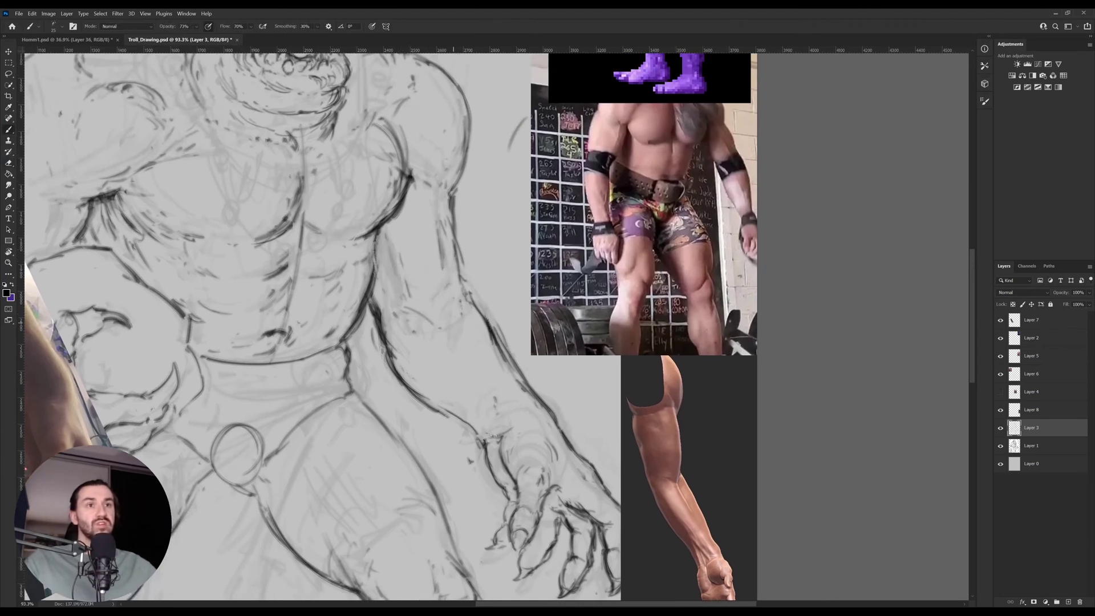
# Darken the lowered arm's outer contour from the upper arm past the elbow and down the forearm.
pyautogui.moveTo(457, 316); pyautogui.dragTo(456, 235)
pyautogui.moveTo(449, 194); pyautogui.dragTo(460, 309)
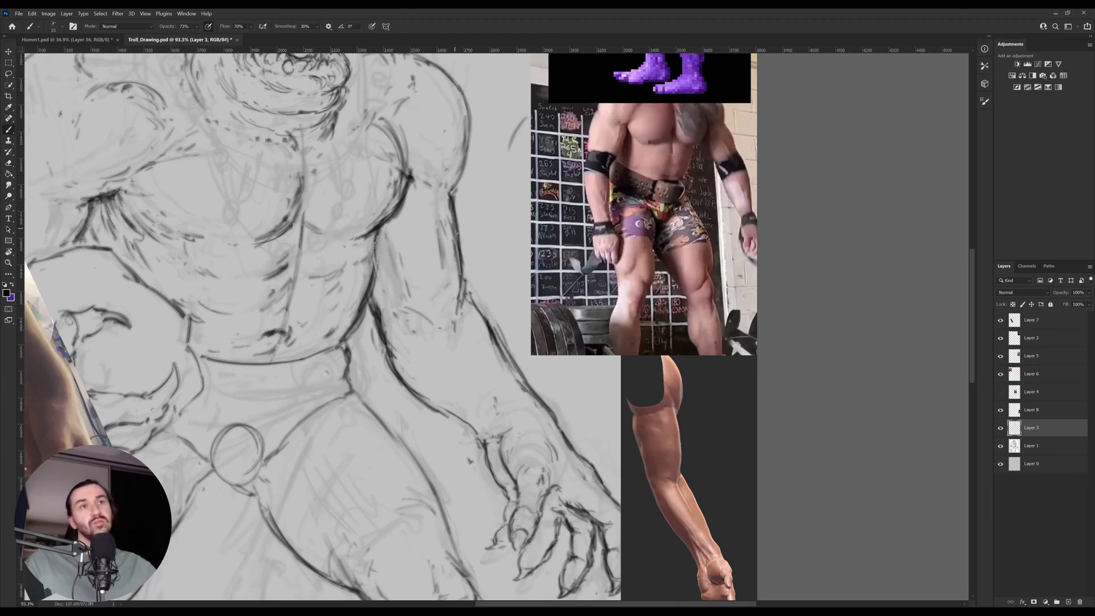
pyautogui.moveTo(457, 202)
pyautogui.mouseDown()
pyautogui.moveTo(453, 320)
pyautogui.moveTo(477, 308)
pyautogui.moveTo(500, 354)
pyautogui.mouseUp()
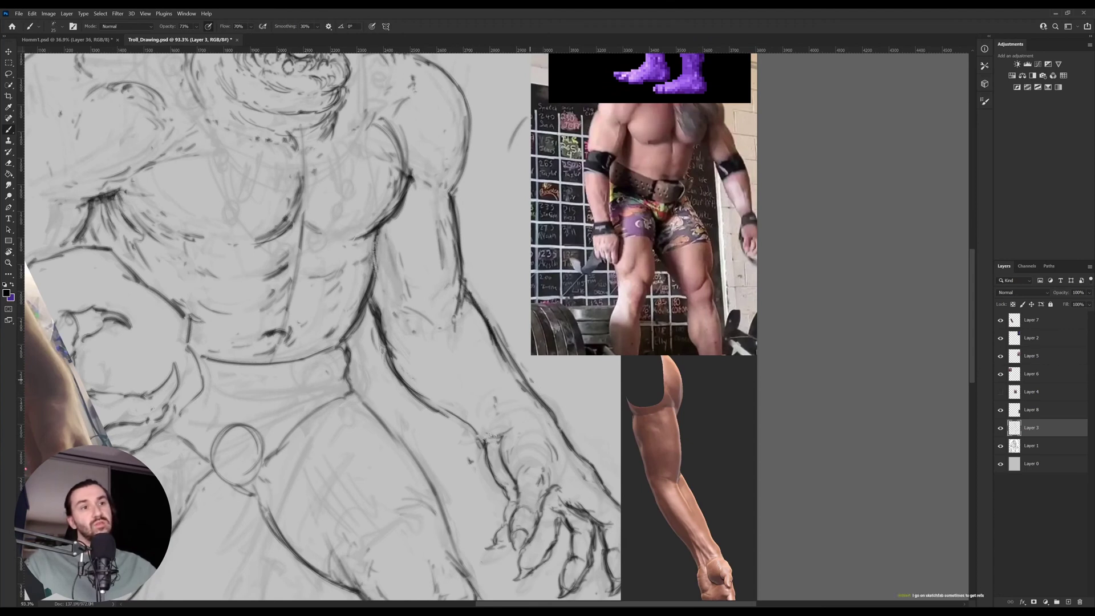
pyautogui.moveTo(544, 406); pyautogui.dragTo(561, 429)
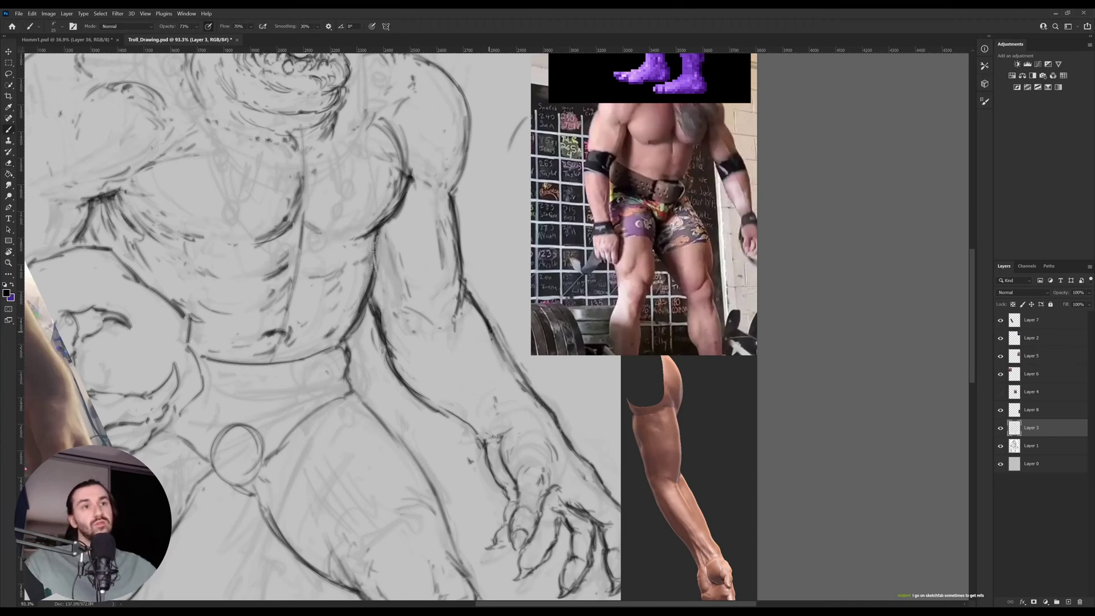
# Rework the forearm's inner edge down to the wrist and add short form strokes just inside it.
pyautogui.press('r')
pyautogui.moveTo(469, 397)
pyautogui.mouseDown()
pyautogui.moveTo(430, 364)
pyautogui.moveTo(414, 414)
pyautogui.mouseUp()
pyautogui.press('r')
pyautogui.moveTo(589, 238); pyautogui.dragTo(474, 266)
pyautogui.press('b')
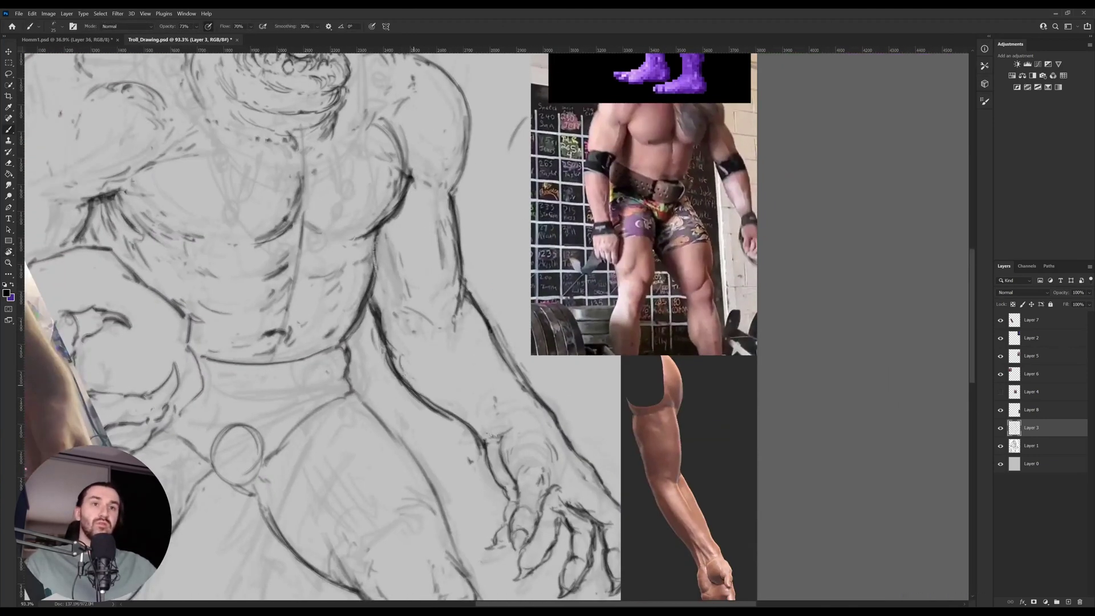
pyautogui.moveTo(413, 332); pyautogui.dragTo(422, 391)
pyautogui.moveTo(428, 388)
pyautogui.mouseDown()
pyautogui.moveTo(447, 416)
pyautogui.moveTo(496, 426)
pyautogui.moveTo(471, 426)
pyautogui.mouseUp()
pyautogui.press('space')
pyautogui.hotkey('ctrl', 'space')
pyautogui.moveTo(546, 572); pyautogui.dragTo(533, 454)
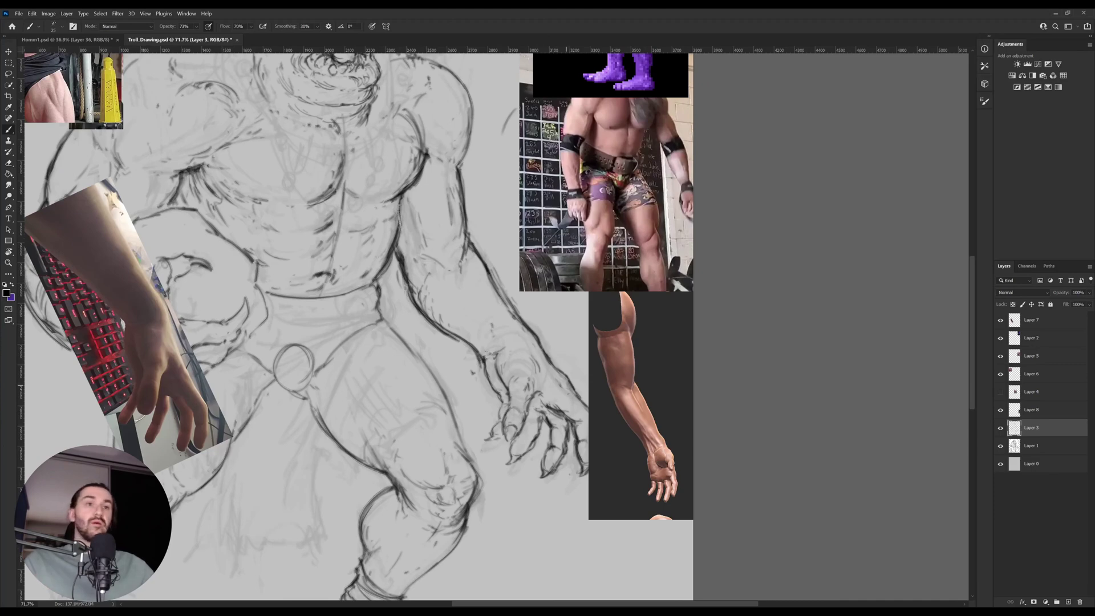
pyautogui.press('z')
pyautogui.moveTo(583, 442); pyautogui.dragTo(630, 442)
pyautogui.press('b')
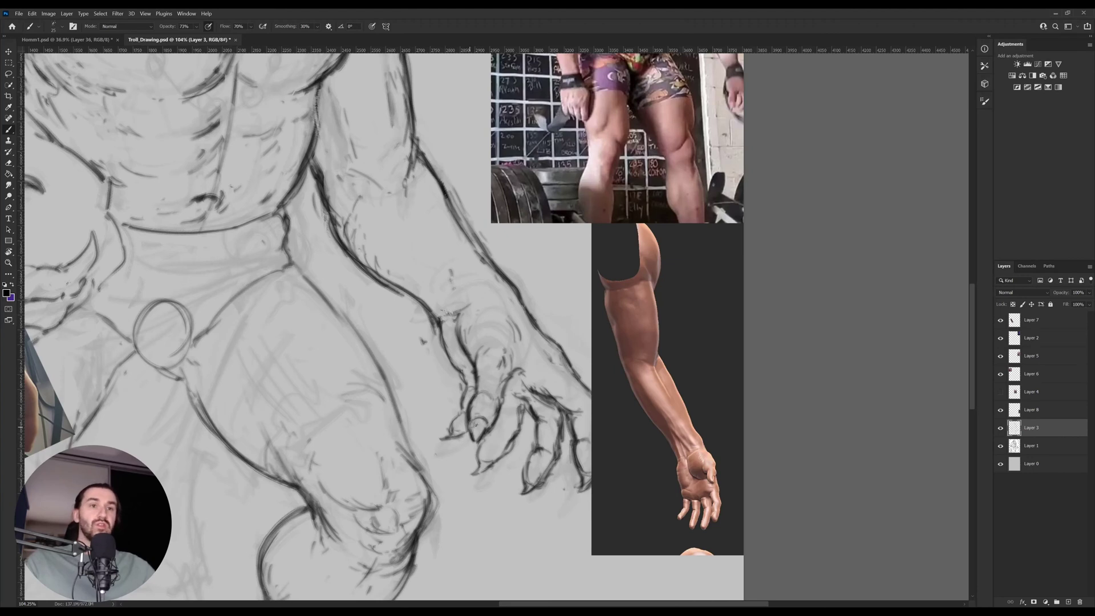
pyautogui.click(1076, 293)
pyautogui.write('30')
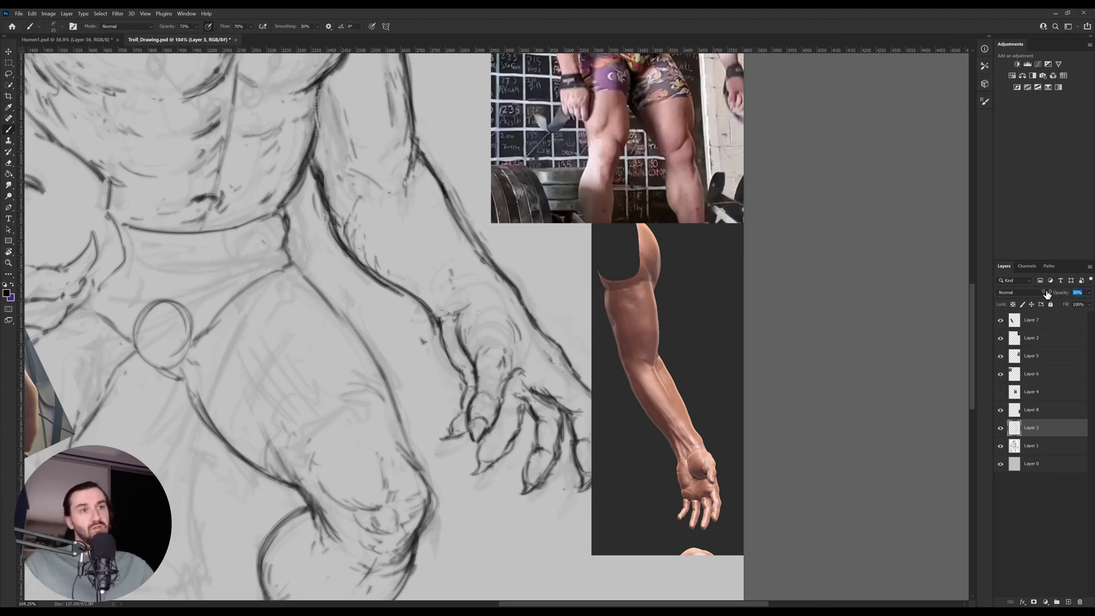
pyautogui.press('Return')
pyautogui.moveTo(1047, 293); pyautogui.dragTo(1072, 297)
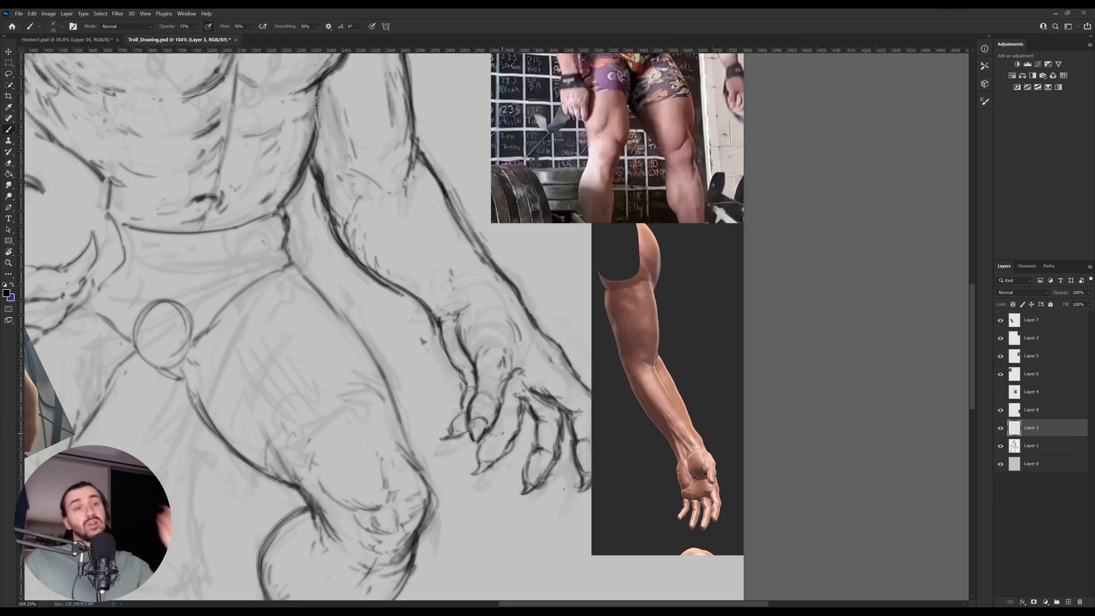
# Paste the low-poly human figure as a temporary reference, study its simplified planes up close, and delete it.
pyautogui.press('z')
pyautogui.moveTo(411, 344); pyautogui.dragTo(383, 359)
pyautogui.moveTo(401, 361)
pyautogui.mouseDown()
pyautogui.moveTo(425, 359)
pyautogui.moveTo(477, 397)
pyautogui.mouseUp()
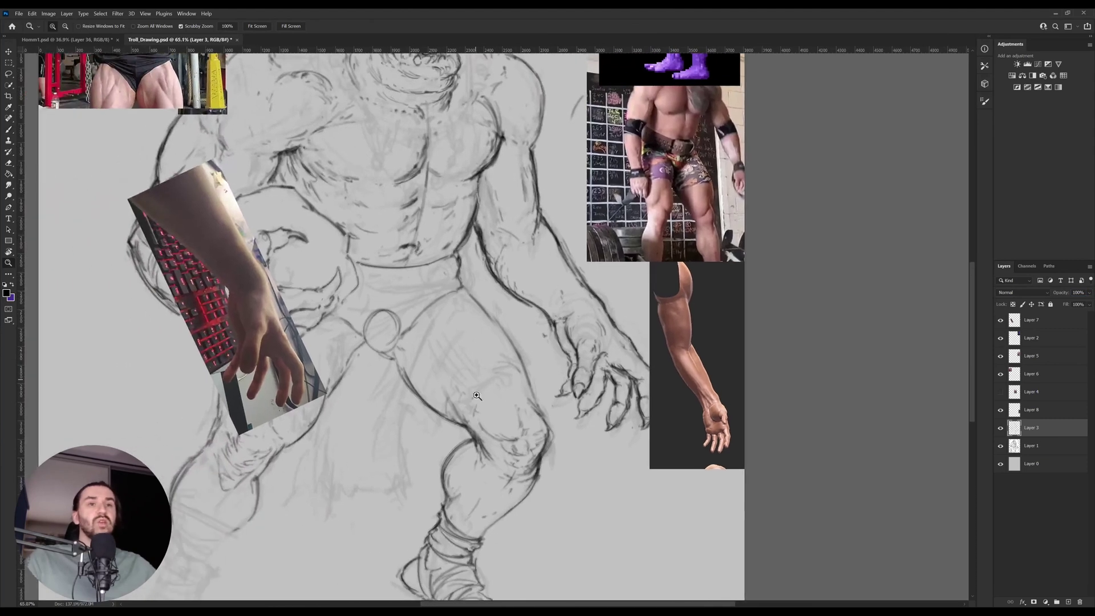
pyautogui.press('b')
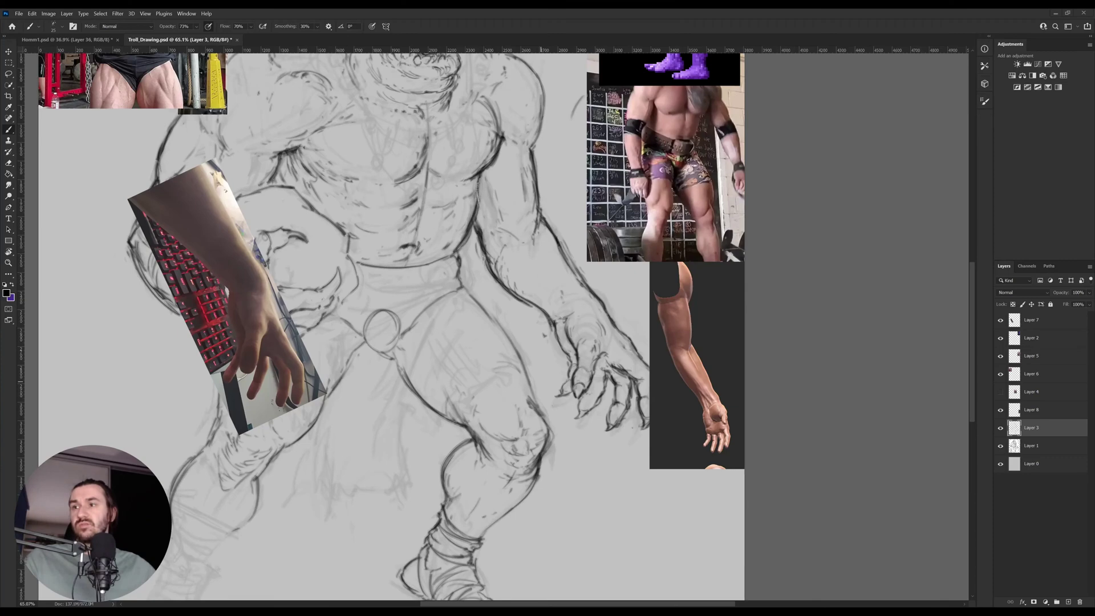
pyautogui.hotkey('ctrl', 'v')
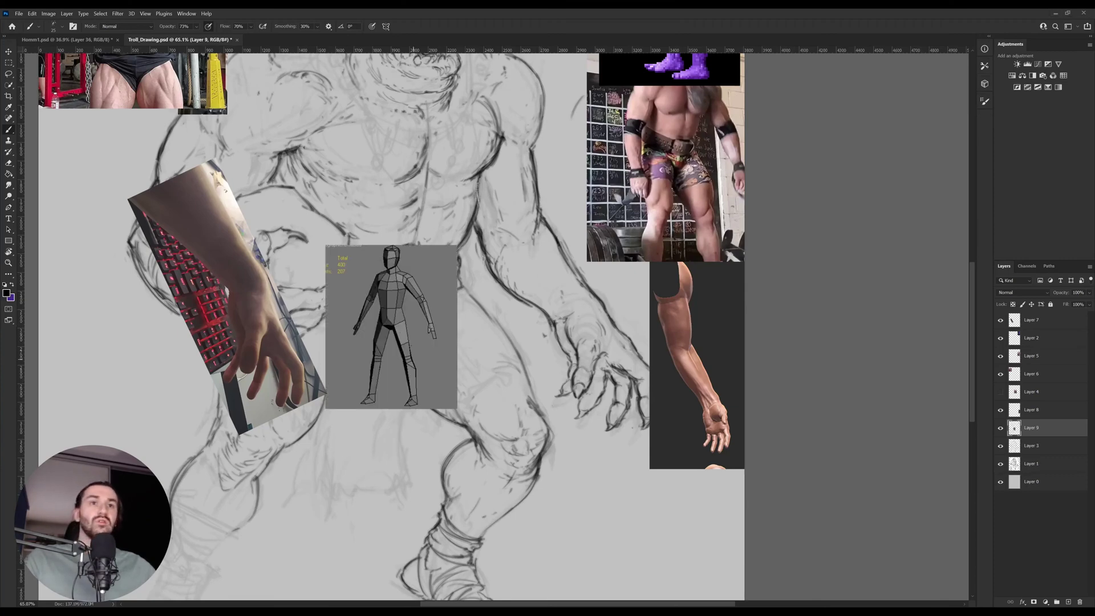
pyautogui.press('z')
pyautogui.moveTo(388, 320); pyautogui.dragTo(457, 320)
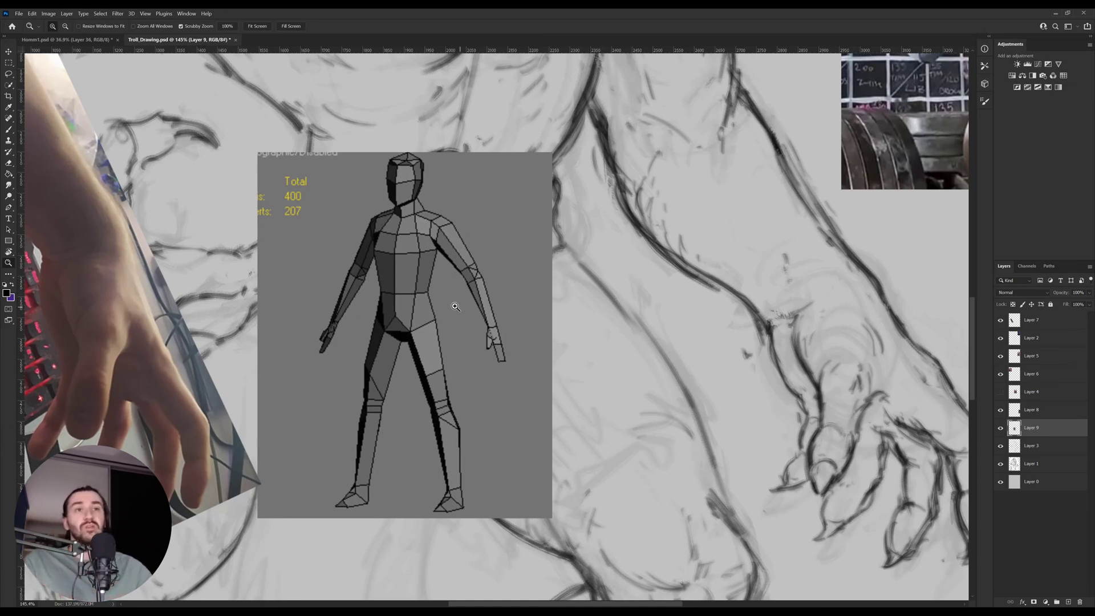
pyautogui.moveTo(450, 303); pyautogui.dragTo(479, 328)
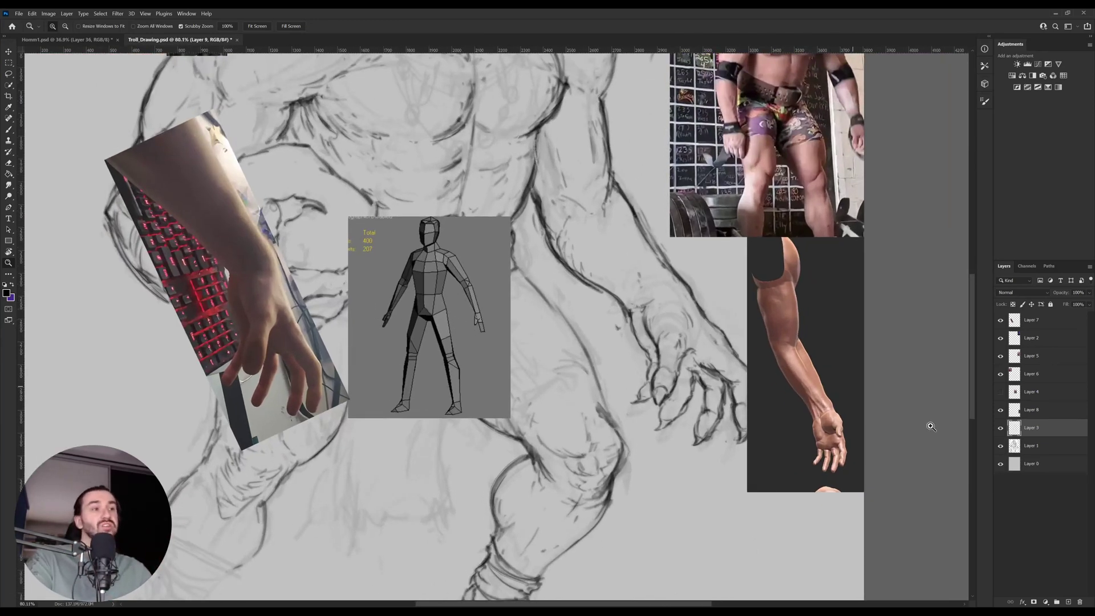
pyautogui.press('Delete')
# Create a new layer and sketch an angled cylinder below the lowered hand, using an ellipse and parallel side lines.
pyautogui.moveTo(702, 442); pyautogui.dragTo(668, 346)
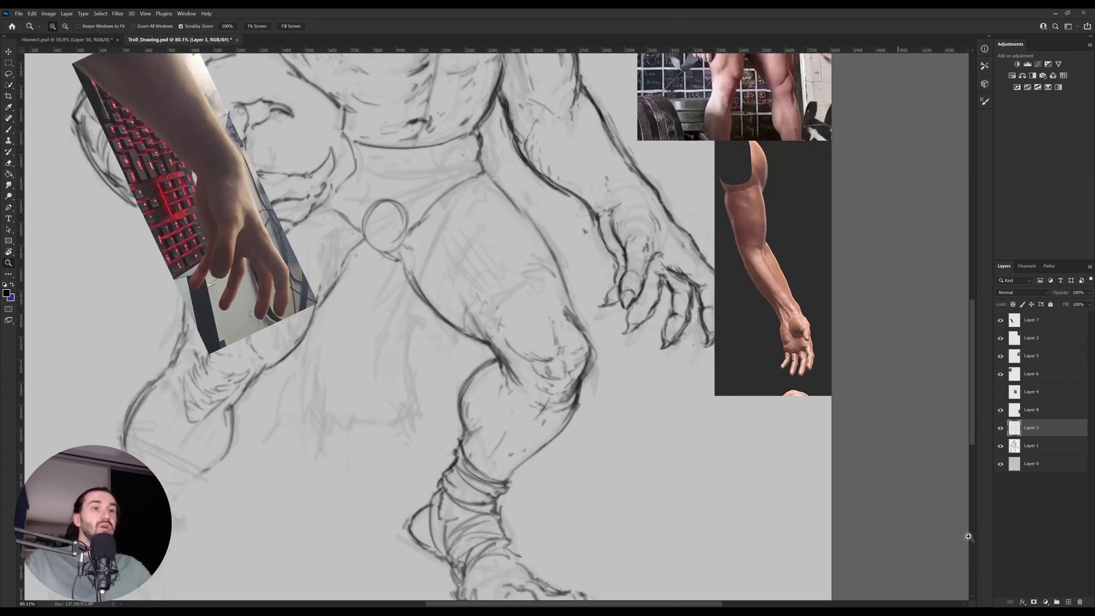
pyautogui.click(1067, 602)
pyautogui.press('b')
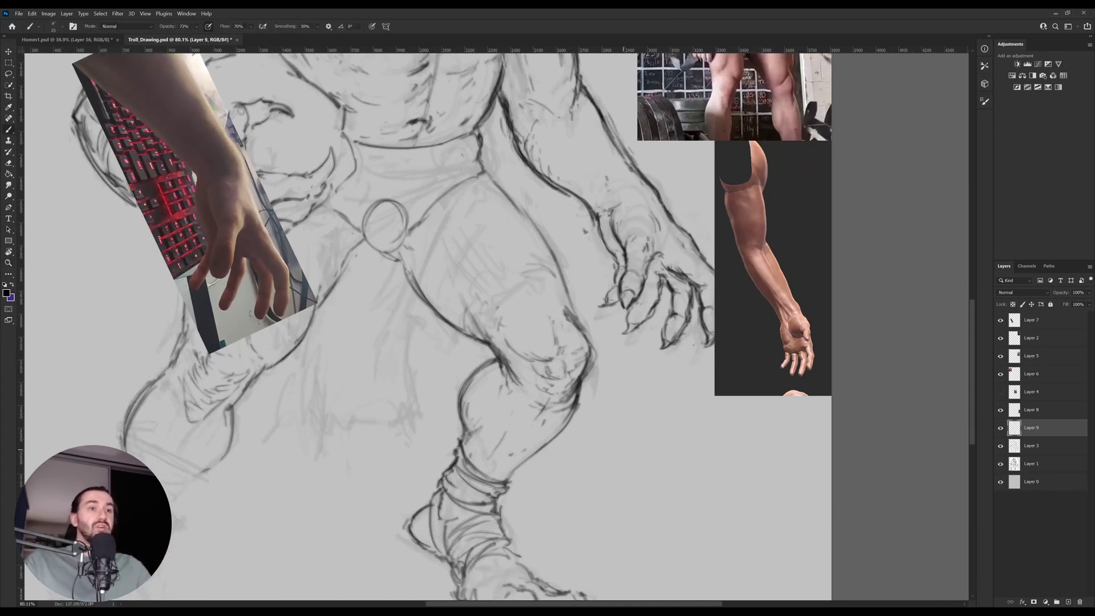
pyautogui.moveTo(631, 438); pyautogui.dragTo(684, 450)
pyautogui.hotkey('ctrl', 'z')
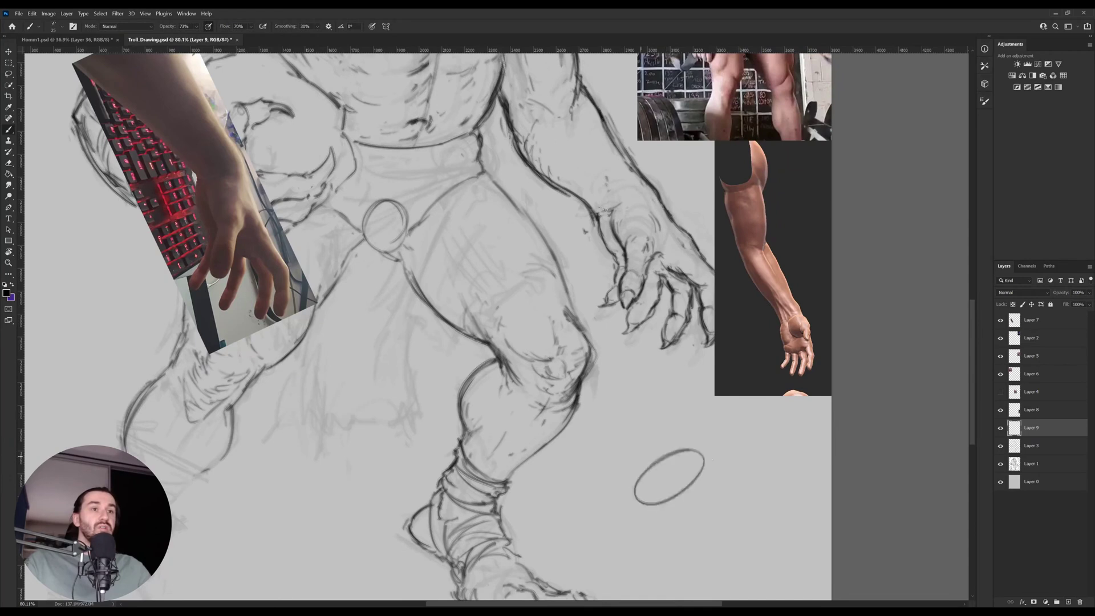
pyautogui.moveTo(593, 435); pyautogui.dragTo(622, 486)
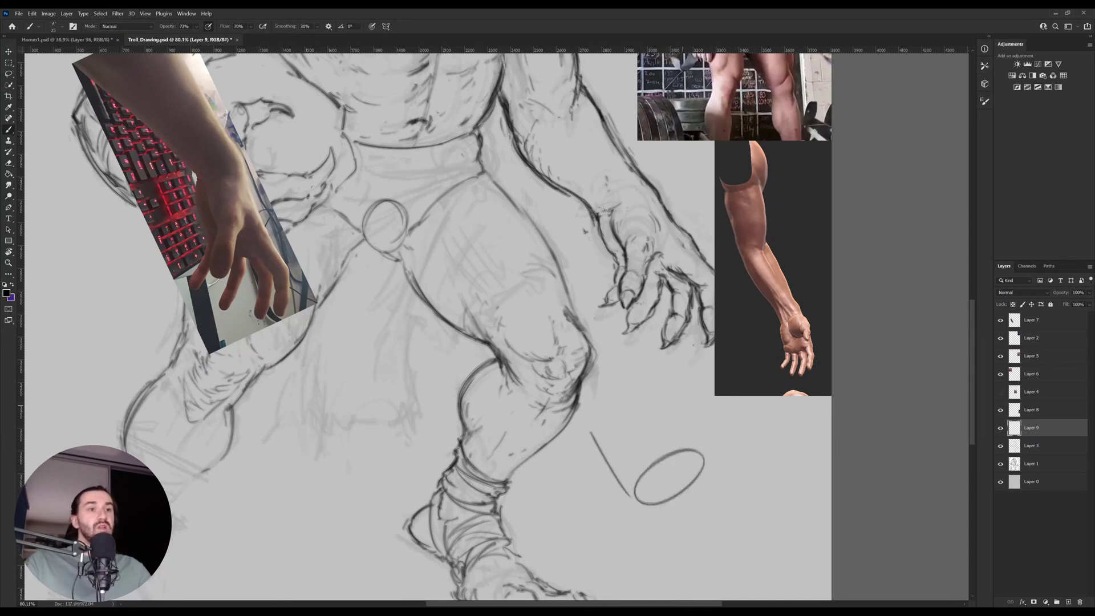
pyautogui.moveTo(677, 390); pyautogui.dragTo(708, 453)
pyautogui.moveTo(607, 415)
pyautogui.mouseDown()
pyautogui.moveTo(640, 472)
pyautogui.moveTo(664, 429)
pyautogui.moveTo(645, 385)
pyautogui.mouseUp()
pyautogui.moveTo(644, 480)
pyautogui.mouseDown()
pyautogui.moveTo(670, 450)
pyautogui.moveTo(706, 454)
pyautogui.moveTo(711, 472)
pyautogui.moveTo(681, 500)
pyautogui.moveTo(629, 498)
pyautogui.moveTo(666, 503)
pyautogui.mouseUp()
pyautogui.hotkey('ctrl', 'z')
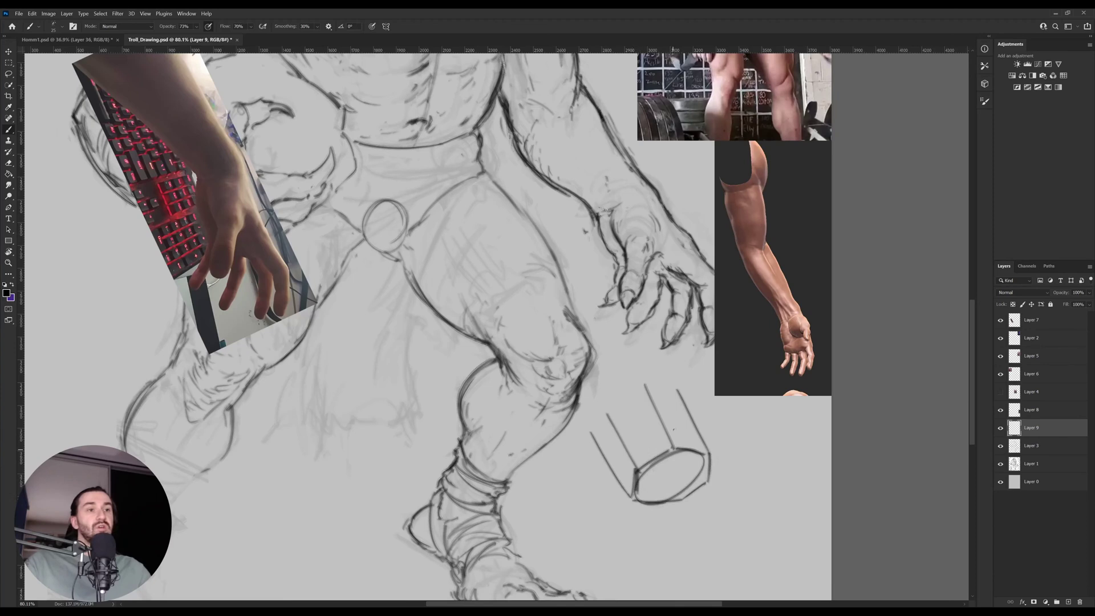
# Add cross-contours that turn the cylinder into a faceted block, and draw a smaller wrist box at its lower end.
pyautogui.moveTo(612, 429)
pyautogui.mouseDown()
pyautogui.moveTo(657, 407)
pyautogui.moveTo(689, 415)
pyautogui.mouseUp()
pyautogui.moveTo(614, 429); pyautogui.dragTo(609, 464)
pyautogui.moveTo(672, 479)
pyautogui.mouseDown()
pyautogui.moveTo(675, 426)
pyautogui.moveTo(711, 427)
pyautogui.moveTo(660, 436)
pyautogui.moveTo(674, 421)
pyautogui.moveTo(687, 447)
pyautogui.moveTo(722, 459)
pyautogui.moveTo(657, 478)
pyautogui.moveTo(689, 462)
pyautogui.moveTo(699, 485)
pyautogui.moveTo(724, 462)
pyautogui.mouseUp()
pyautogui.moveTo(681, 416)
pyautogui.mouseDown()
pyautogui.moveTo(692, 456)
pyautogui.moveTo(724, 461)
pyautogui.moveTo(678, 426)
pyautogui.mouseUp()
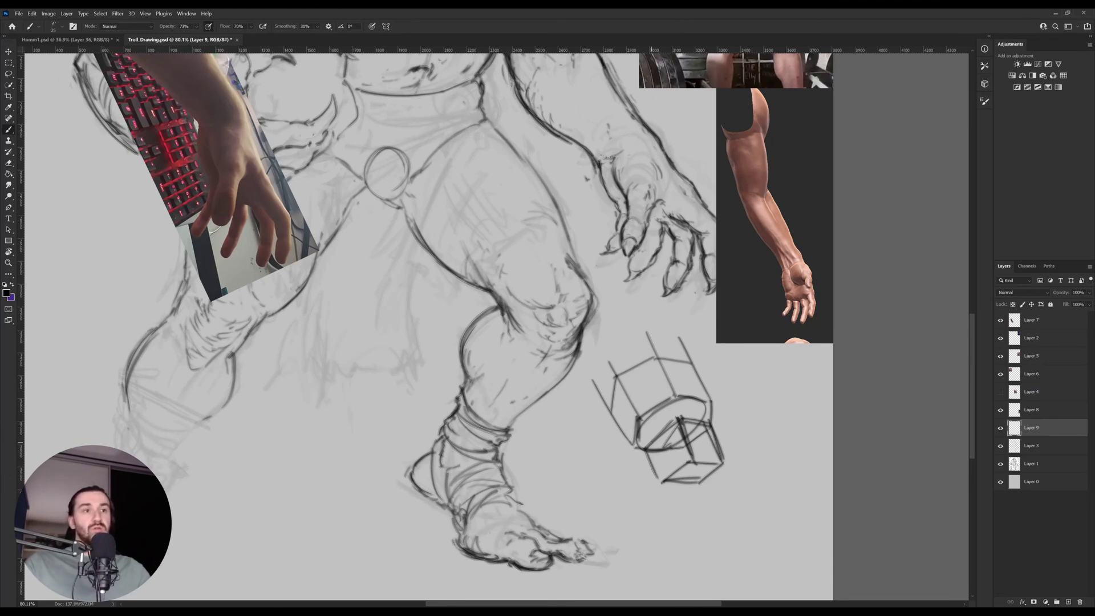
# Hatch the shadow-side planes of the small wrist box and the larger forearm block with dark parallel strokes.
pyautogui.moveTo(650, 438); pyautogui.dragTo(666, 476)
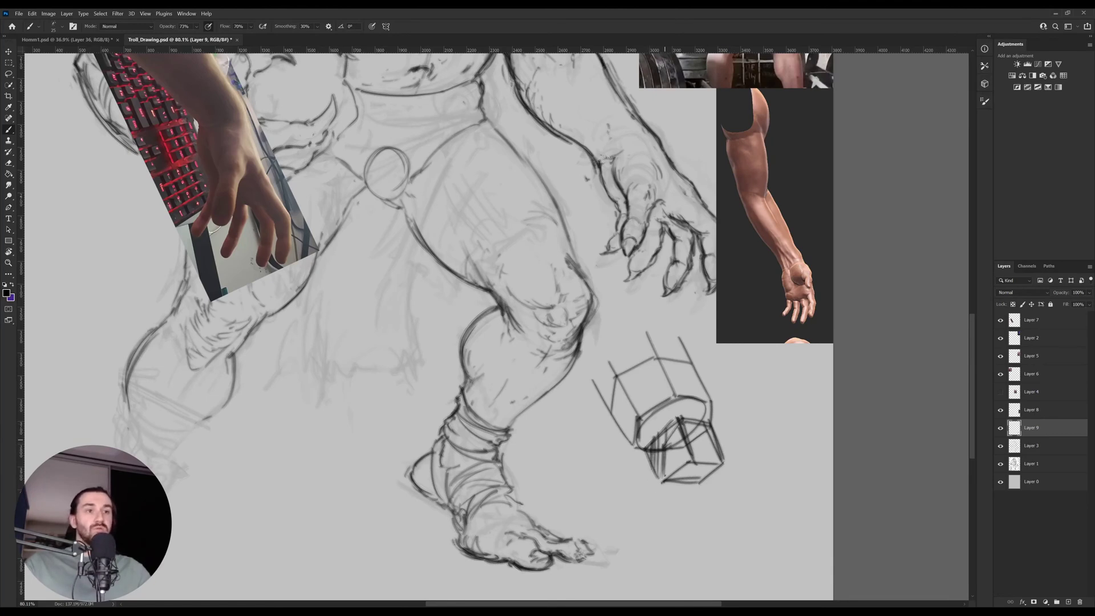
pyautogui.moveTo(667, 418)
pyautogui.mouseDown()
pyautogui.moveTo(670, 476)
pyautogui.moveTo(717, 462)
pyautogui.mouseUp()
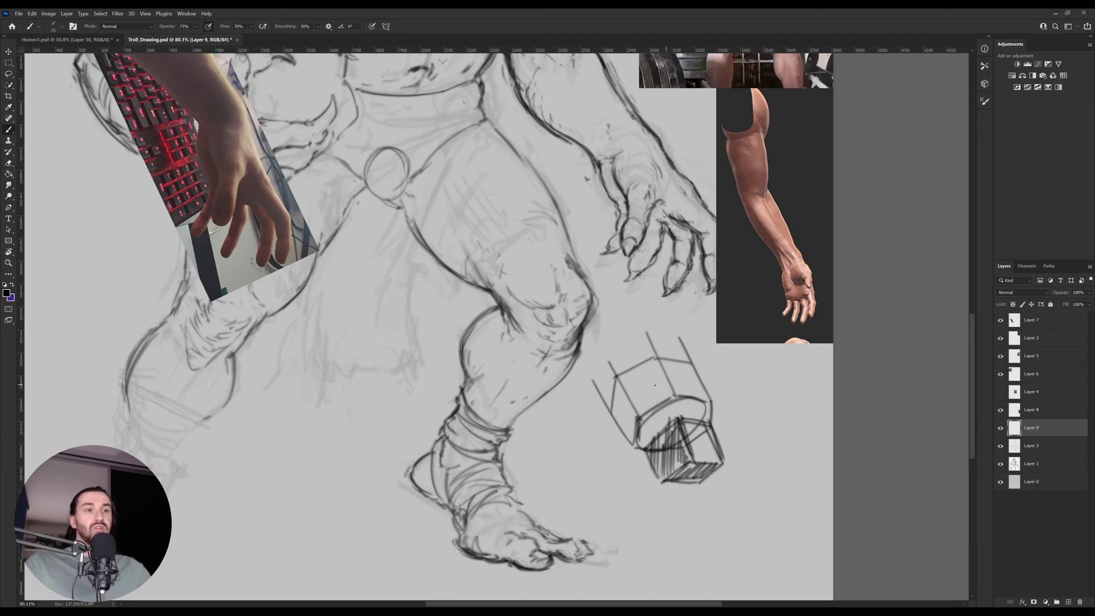
pyautogui.moveTo(637, 414)
pyautogui.mouseDown()
pyautogui.moveTo(673, 391)
pyautogui.moveTo(656, 350)
pyautogui.mouseUp()
pyautogui.moveTo(614, 360)
pyautogui.mouseDown()
pyautogui.moveTo(656, 342)
pyautogui.moveTo(608, 398)
pyautogui.moveTo(627, 425)
pyautogui.mouseUp()
pyautogui.moveTo(624, 399); pyautogui.dragTo(636, 444)
pyautogui.moveTo(633, 416); pyautogui.dragTo(640, 448)
# Switch the foreground colour to white and hatch the light-facing planes of the wrist box and forearm block.
pyautogui.press('e')
pyautogui.moveTo(705, 430)
pyautogui.mouseDown()
pyautogui.moveTo(688, 415)
pyautogui.moveTo(711, 459)
pyautogui.mouseUp()
pyautogui.press('x')
pyautogui.press('d')
pyautogui.press('x')
pyautogui.press('b')
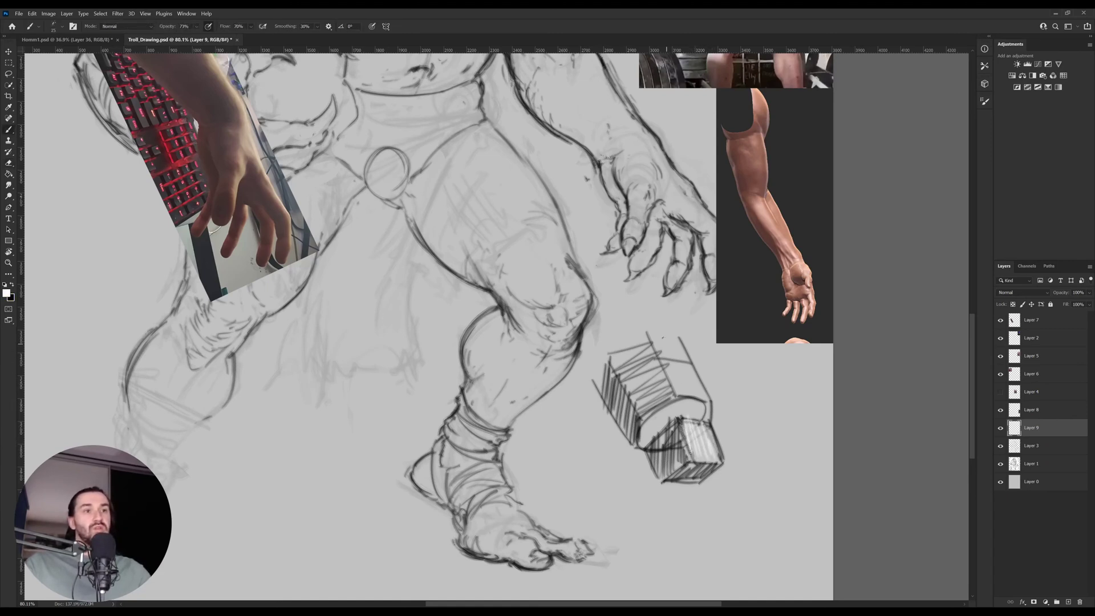
pyautogui.moveTo(660, 335)
pyautogui.mouseDown()
pyautogui.moveTo(674, 392)
pyautogui.moveTo(694, 399)
pyautogui.mouseUp()
pyautogui.moveTo(680, 359)
pyautogui.mouseDown()
pyautogui.moveTo(707, 404)
pyautogui.moveTo(689, 420)
pyautogui.mouseUp()
pyautogui.moveTo(687, 404)
pyautogui.mouseDown()
pyautogui.moveTo(698, 382)
pyautogui.moveTo(704, 422)
pyautogui.mouseUp()
pyautogui.moveTo(700, 401)
pyautogui.mouseDown()
pyautogui.moveTo(711, 422)
pyautogui.moveTo(672, 418)
pyautogui.moveTo(652, 431)
pyautogui.mouseUp()
# Switch back to black and deepen the shadow hatching where the forearm block meets the wrist box.
pyautogui.press('x')
pyautogui.moveTo(644, 406); pyautogui.dragTo(659, 428)
pyautogui.moveTo(658, 413)
pyautogui.mouseDown()
pyautogui.moveTo(677, 429)
pyautogui.moveTo(656, 456)
pyautogui.moveTo(643, 447)
pyautogui.mouseUp()
pyautogui.moveTo(642, 426); pyautogui.dragTo(657, 449)
# Smudge the hatching on the block study's shadow planes into soft grey tones, enlarging the brush as needed.
pyautogui.press('r')
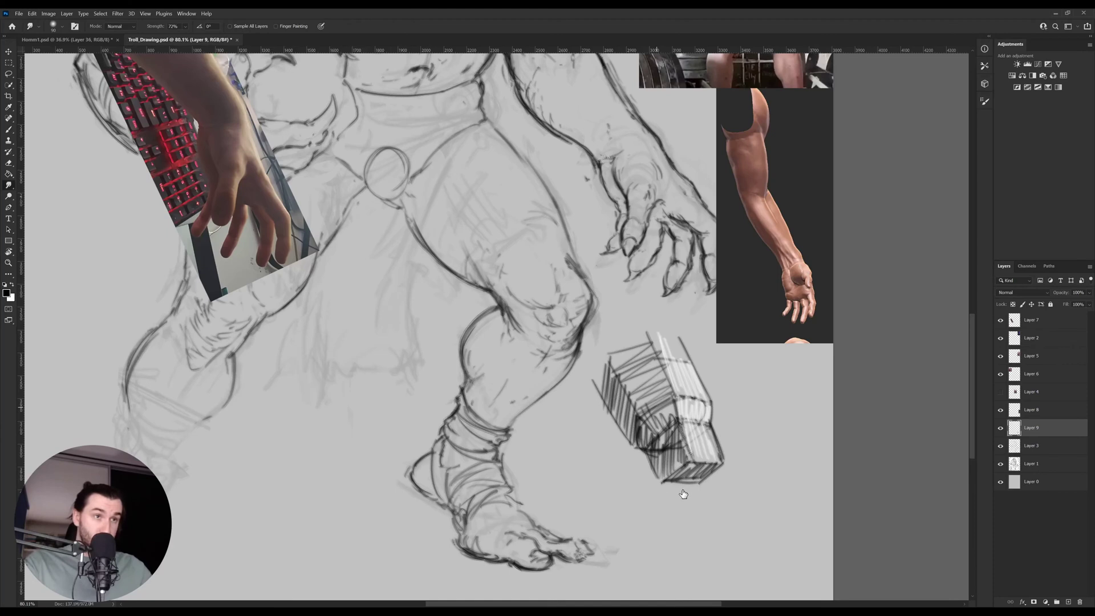
pyautogui.press('.')
pyautogui.press('[')
pyautogui.moveTo(652, 346); pyautogui.dragTo(672, 396)
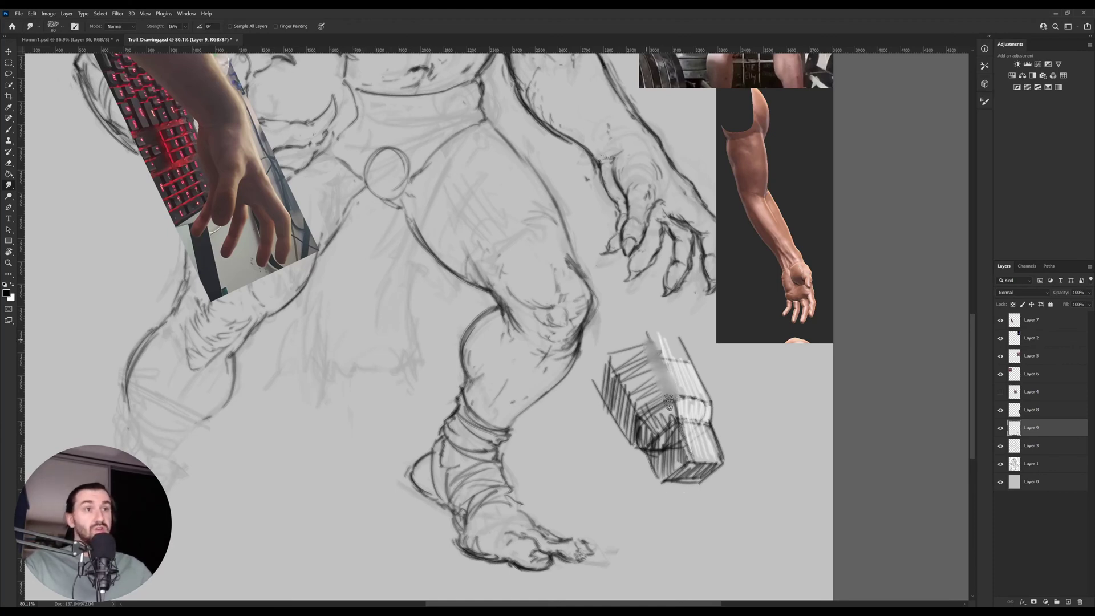
pyautogui.moveTo(608, 363)
pyautogui.mouseDown()
pyautogui.moveTo(637, 419)
pyautogui.moveTo(652, 405)
pyautogui.mouseUp()
pyautogui.press(']')
pyautogui.press(']')
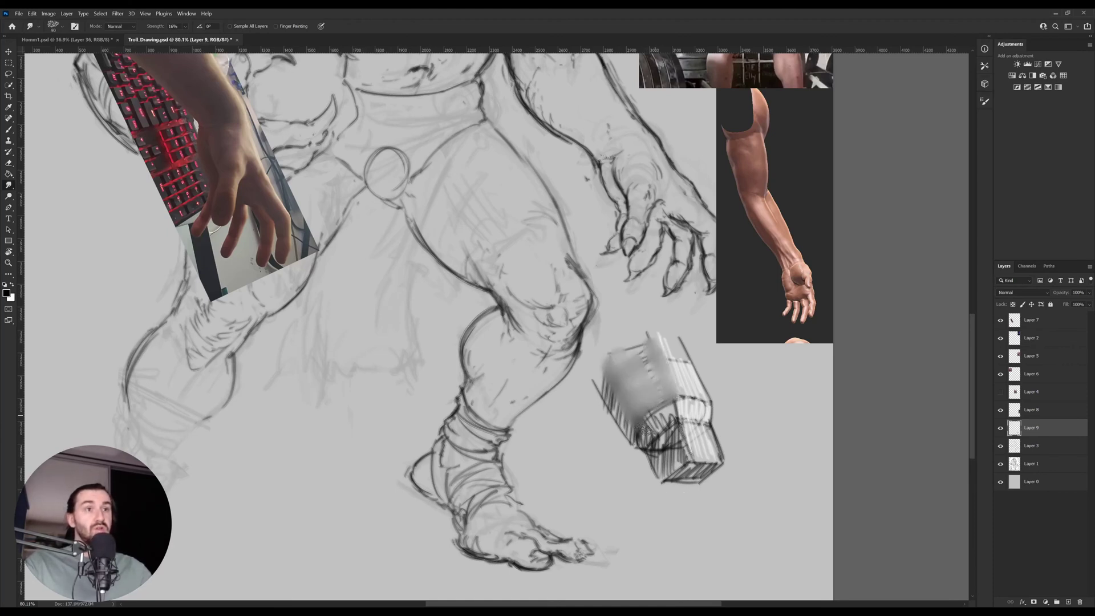
pyautogui.moveTo(645, 358)
pyautogui.mouseDown()
pyautogui.moveTo(634, 442)
pyautogui.moveTo(684, 456)
pyautogui.mouseUp()
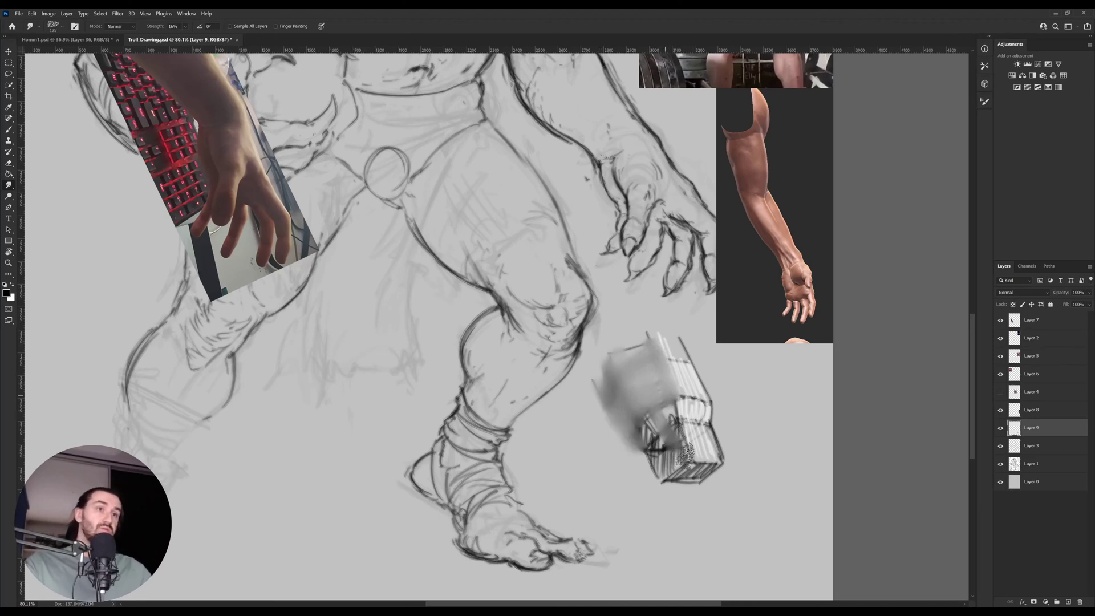
pyautogui.moveTo(677, 412)
pyautogui.mouseDown()
pyautogui.moveTo(696, 467)
pyautogui.moveTo(658, 449)
pyautogui.moveTo(679, 475)
pyautogui.mouseUp()
pyautogui.press(']')
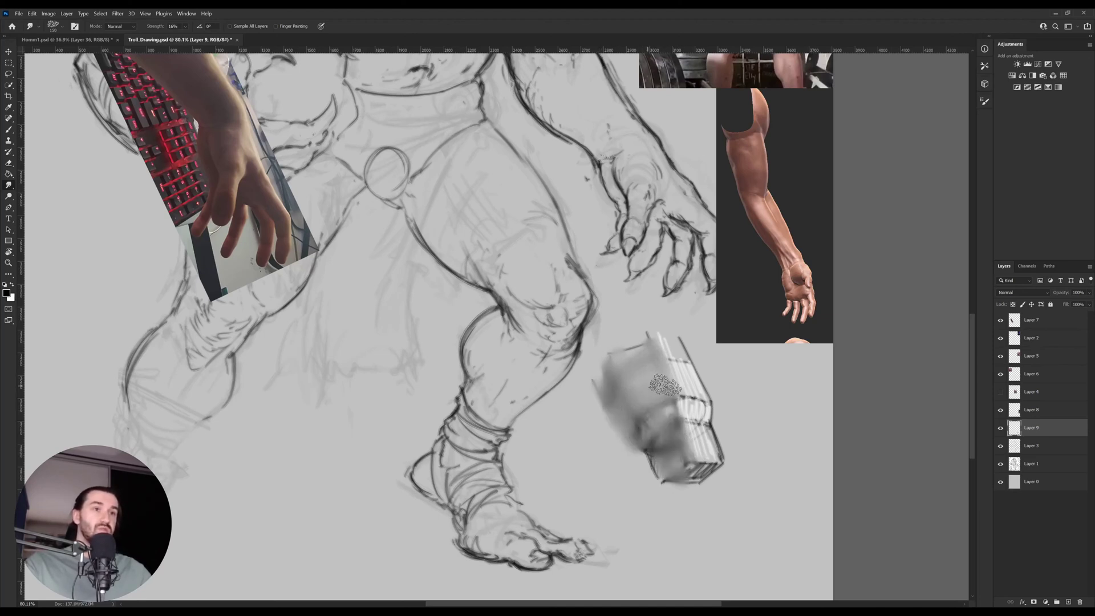
# Smudge the block study's white highlight planes and outer edges into the grey to form a rounded arm shape.
pyautogui.moveTo(666, 384); pyautogui.dragTo(689, 419)
pyautogui.moveTo(705, 367); pyautogui.dragTo(709, 398)
pyautogui.moveTo(685, 340); pyautogui.dragTo(719, 450)
pyautogui.moveTo(675, 359); pyautogui.dragTo(713, 470)
pyautogui.press(']')
pyautogui.press(']')
pyautogui.press(']')
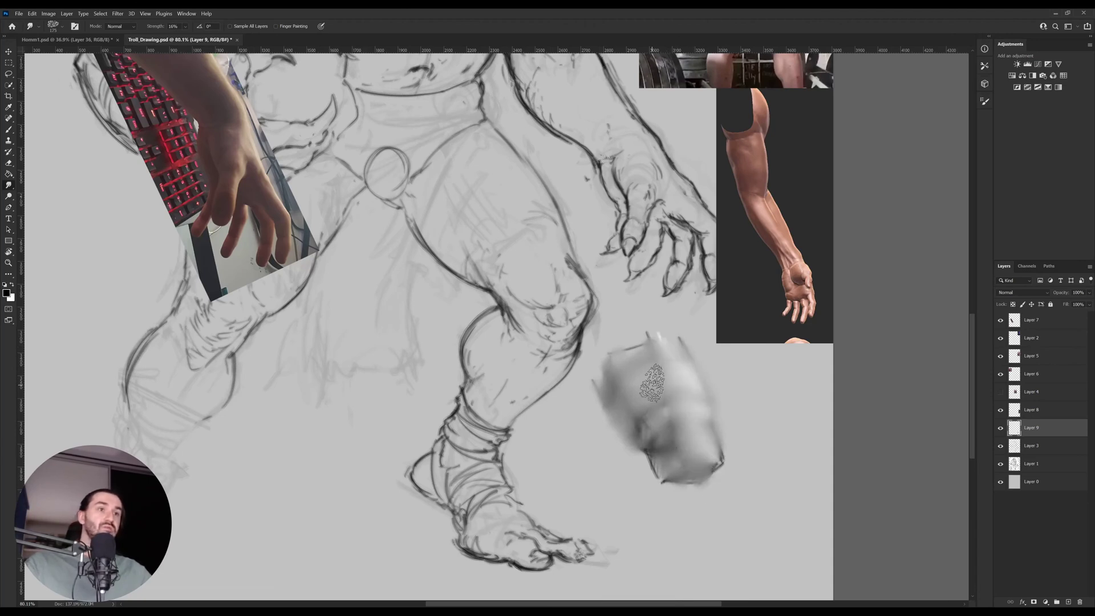
# Dodge the highlights along the light-facing side of the block study.
pyautogui.press('o')
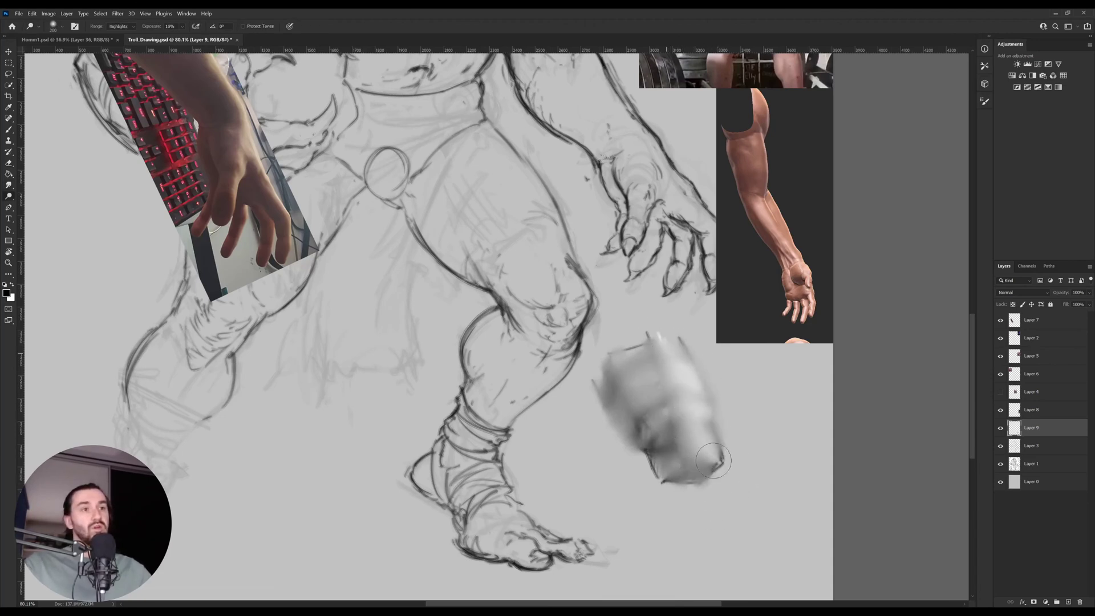
pyautogui.press('[')
pyautogui.press('[')
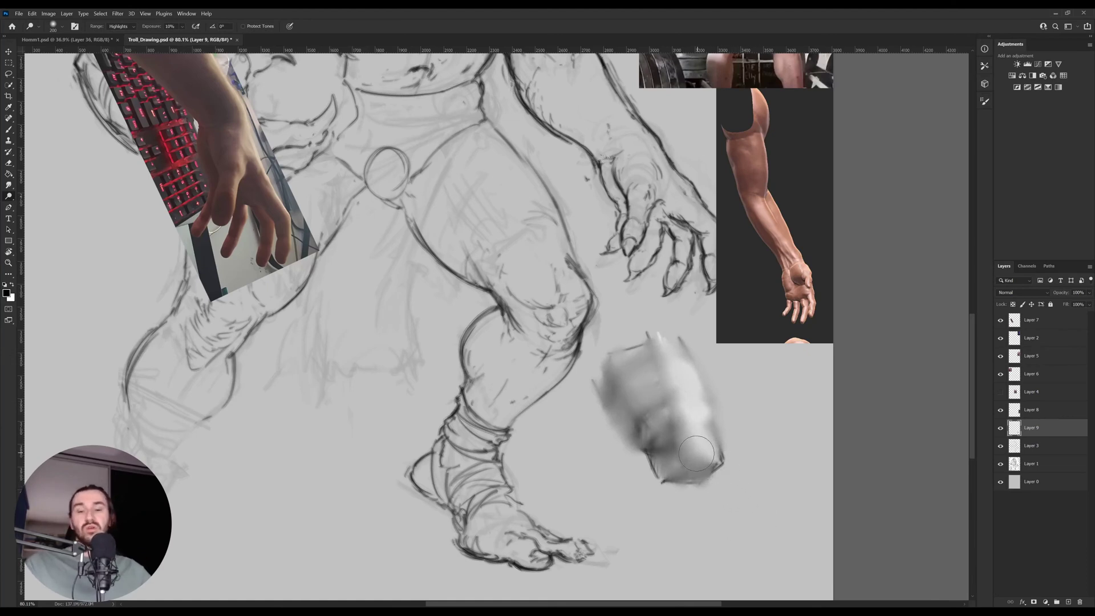
# Select the whole shaded block study with a freehand outline, delete it and deselect.
pyautogui.press('l')
pyautogui.moveTo(633, 490)
pyautogui.mouseDown()
pyautogui.moveTo(574, 406)
pyautogui.moveTo(755, 391)
pyautogui.moveTo(653, 533)
pyautogui.mouseUp()
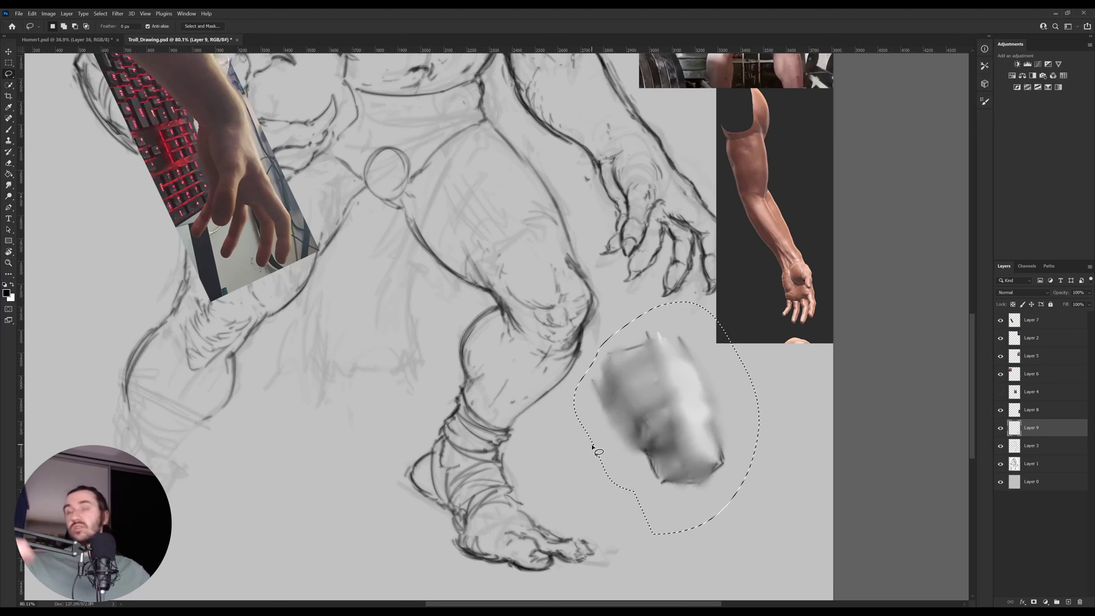
pyautogui.press('Delete')
pyautogui.hotkey('ctrl', 'd')
# Return to the line art on Layer 3 with a black brush, darken the front leg's calf contour and add muscle marks on the calf and thigh.
pyautogui.press('v')
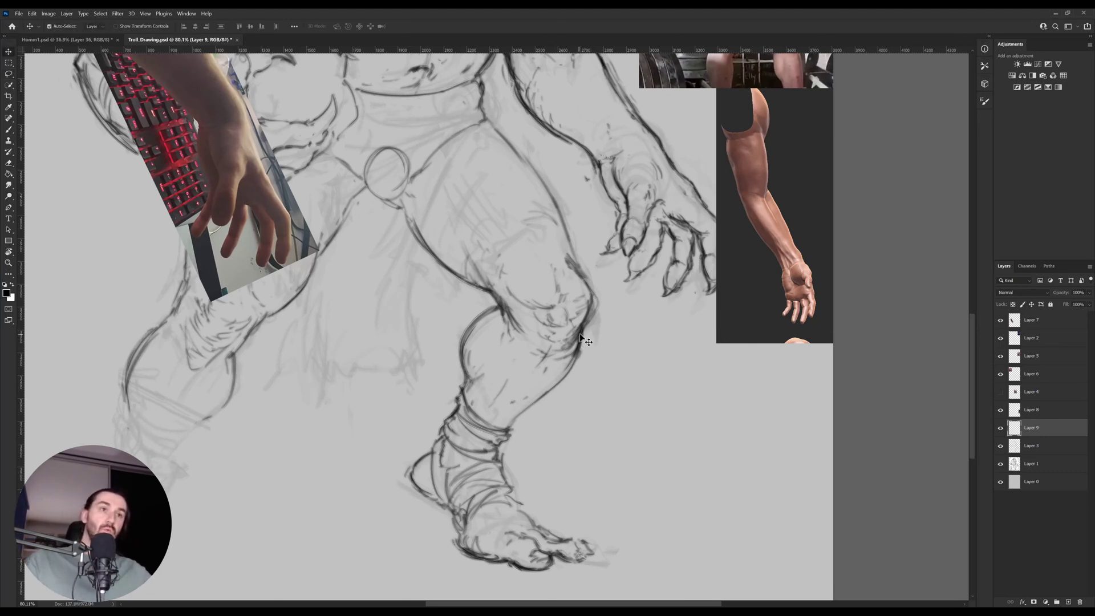
pyautogui.click(582, 336)
pyautogui.moveTo(544, 368); pyautogui.dragTo(571, 382)
pyautogui.press('x')
pyautogui.press('b')
pyautogui.press('b')
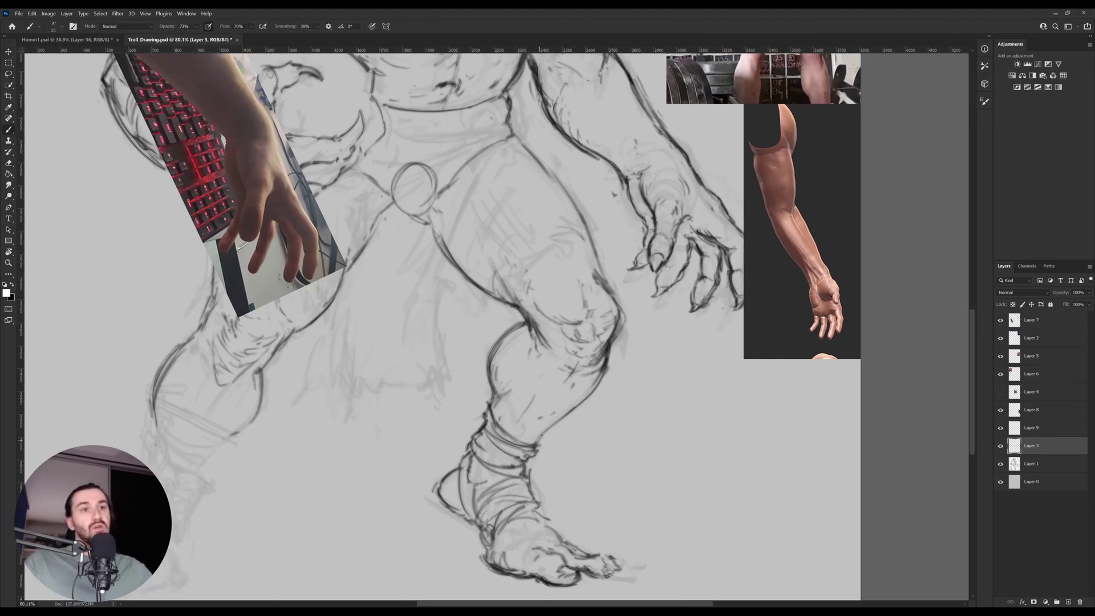
pyautogui.press('x')
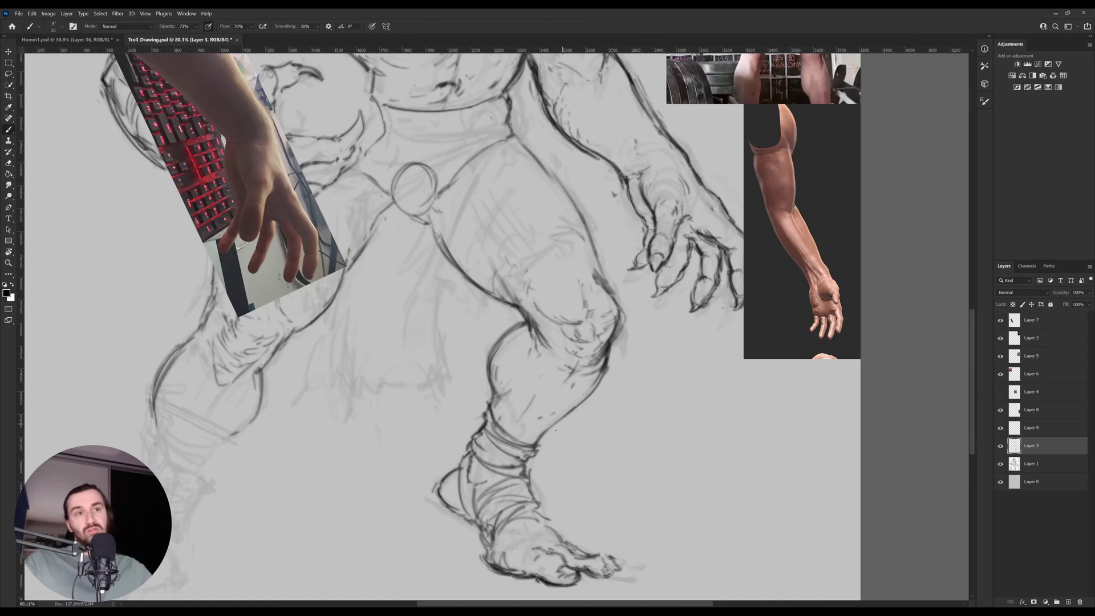
pyautogui.moveTo(557, 425); pyautogui.dragTo(605, 356)
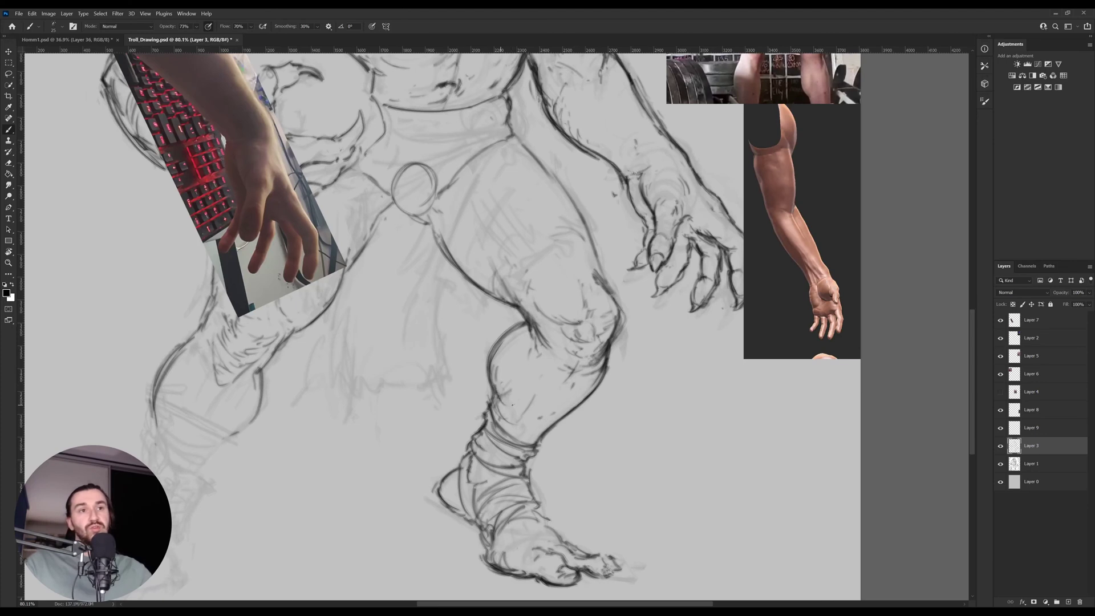
pyautogui.moveTo(504, 384); pyautogui.dragTo(517, 431)
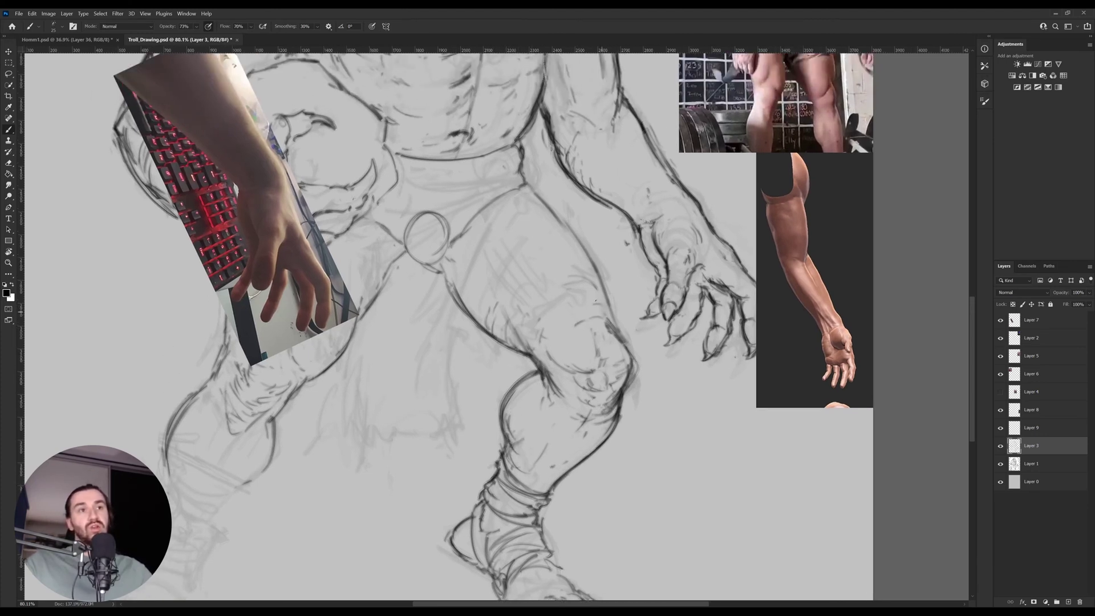
pyautogui.moveTo(578, 290); pyautogui.dragTo(584, 325)
pyautogui.moveTo(509, 284); pyautogui.dragTo(567, 277)
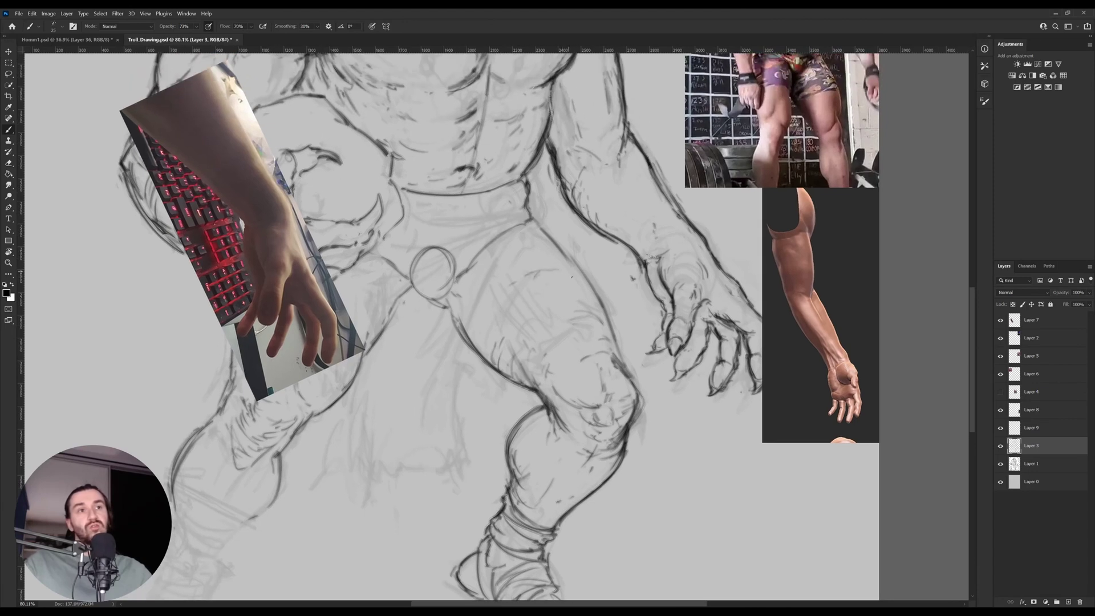
# Add short anatomy strokes around the lowered arm's elbow, forearm and upper arm.
pyautogui.moveTo(668, 226); pyautogui.dragTo(587, 334)
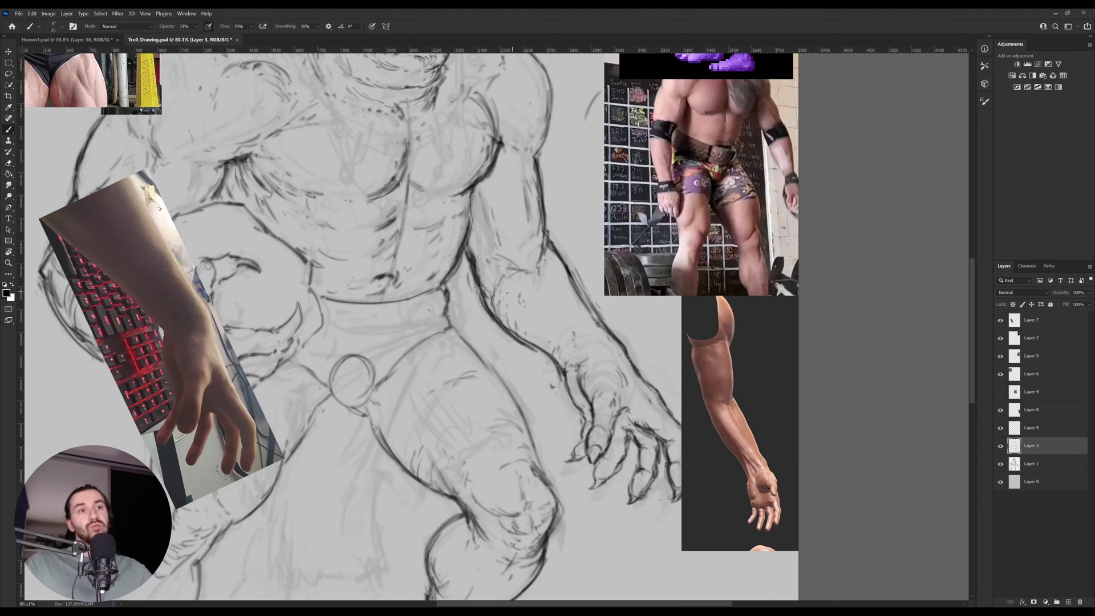
pyautogui.moveTo(504, 331)
pyautogui.mouseDown()
pyautogui.moveTo(504, 310)
pyautogui.moveTo(540, 285)
pyautogui.mouseUp()
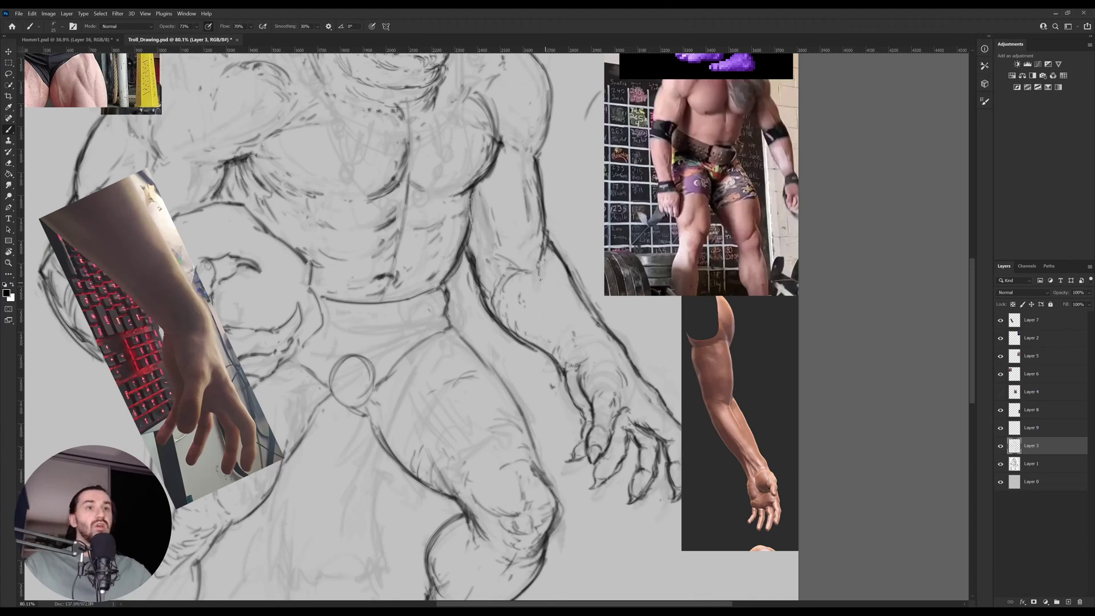
pyautogui.moveTo(543, 259)
pyautogui.mouseDown()
pyautogui.moveTo(545, 294)
pyautogui.moveTo(508, 324)
pyautogui.mouseUp()
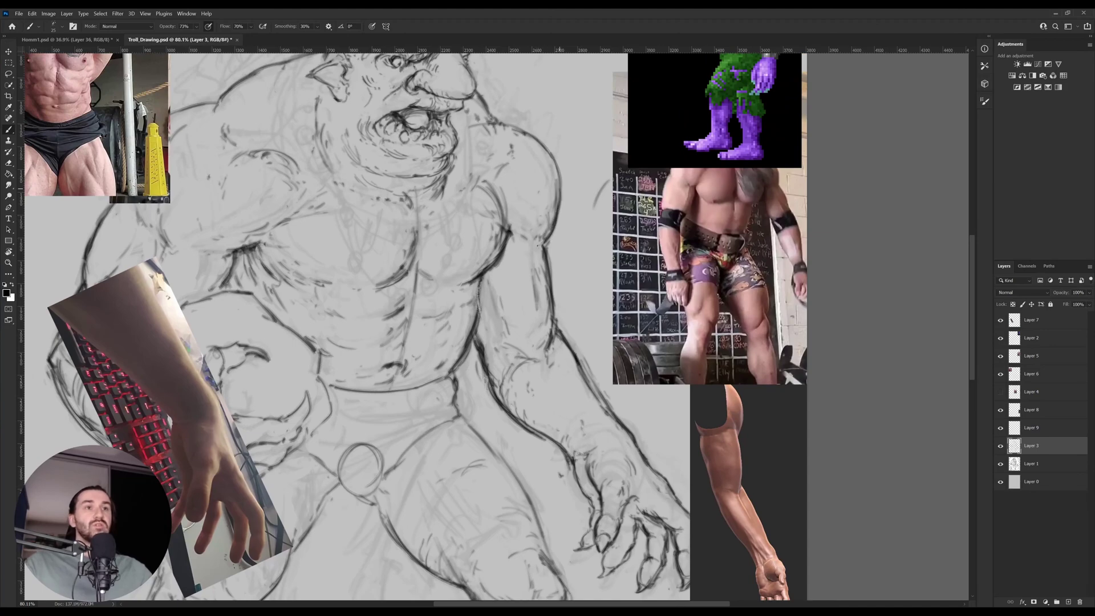
pyautogui.moveTo(542, 211); pyautogui.dragTo(535, 281)
# Darken the outer edge of the lowered arm's shoulder where the deltoid tucks into the upper arm.
pyautogui.press('e')
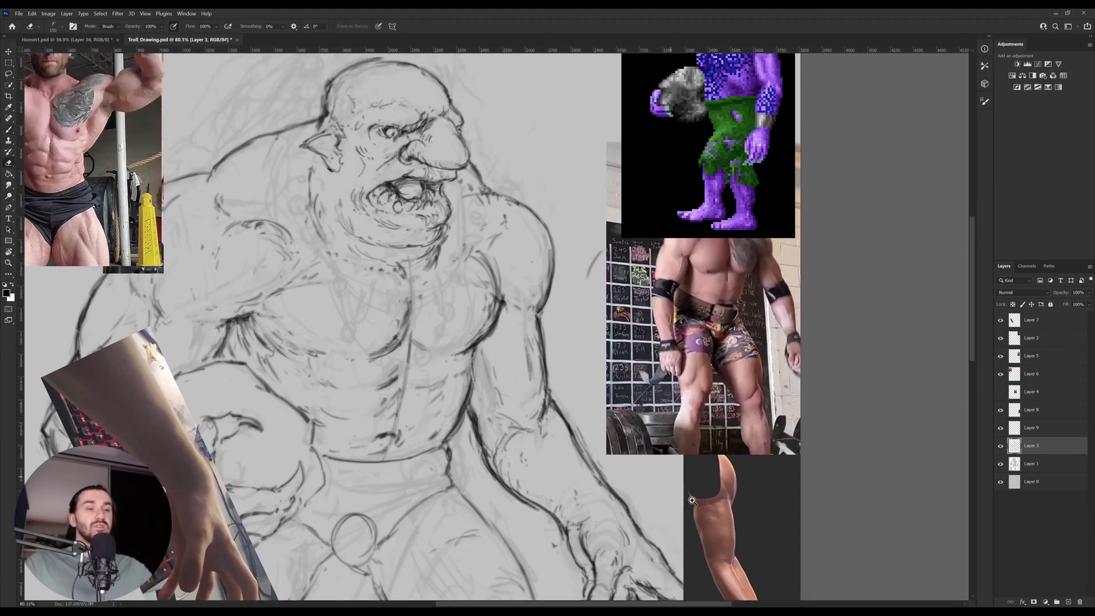
pyautogui.moveTo(706, 508); pyautogui.dragTo(744, 506)
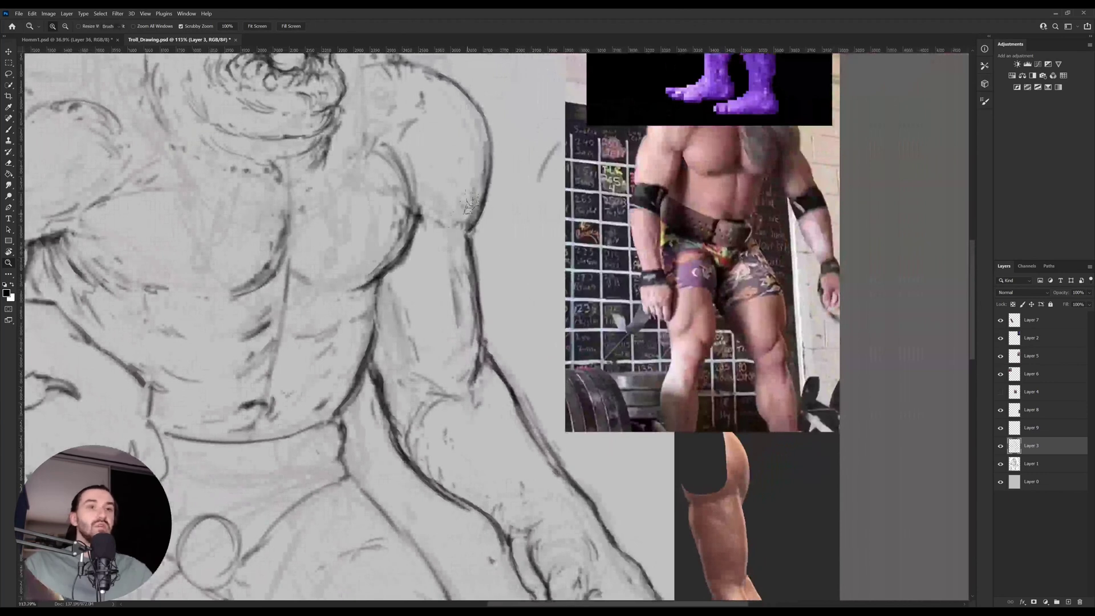
pyautogui.moveTo(488, 193)
pyautogui.mouseDown()
pyautogui.moveTo(470, 221)
pyautogui.moveTo(476, 255)
pyautogui.mouseUp()
pyautogui.press('b')
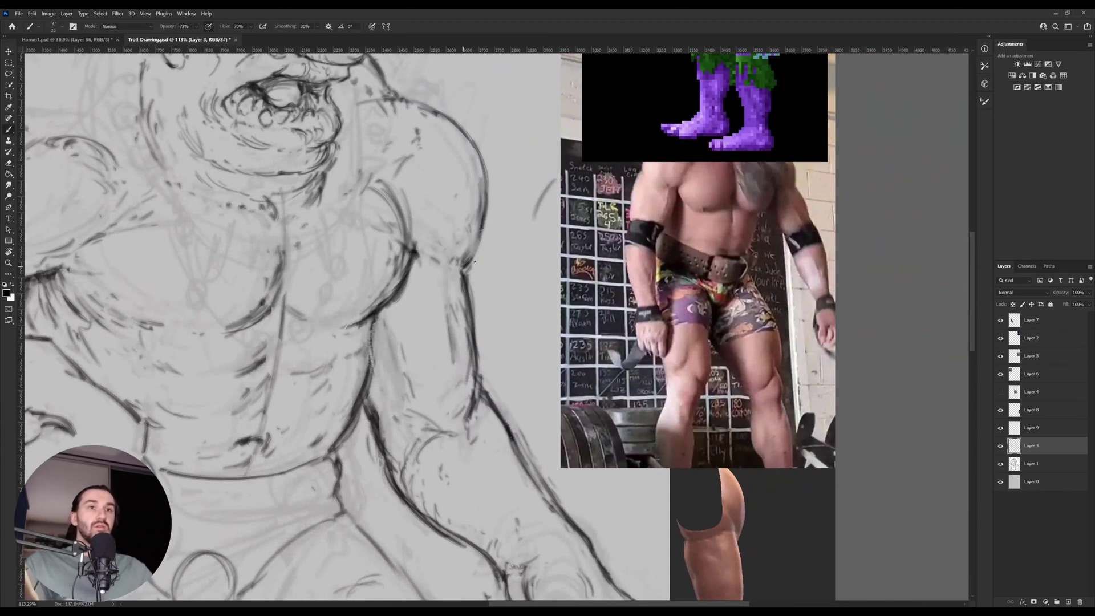
pyautogui.press('b')
pyautogui.moveTo(468, 277); pyautogui.dragTo(488, 188)
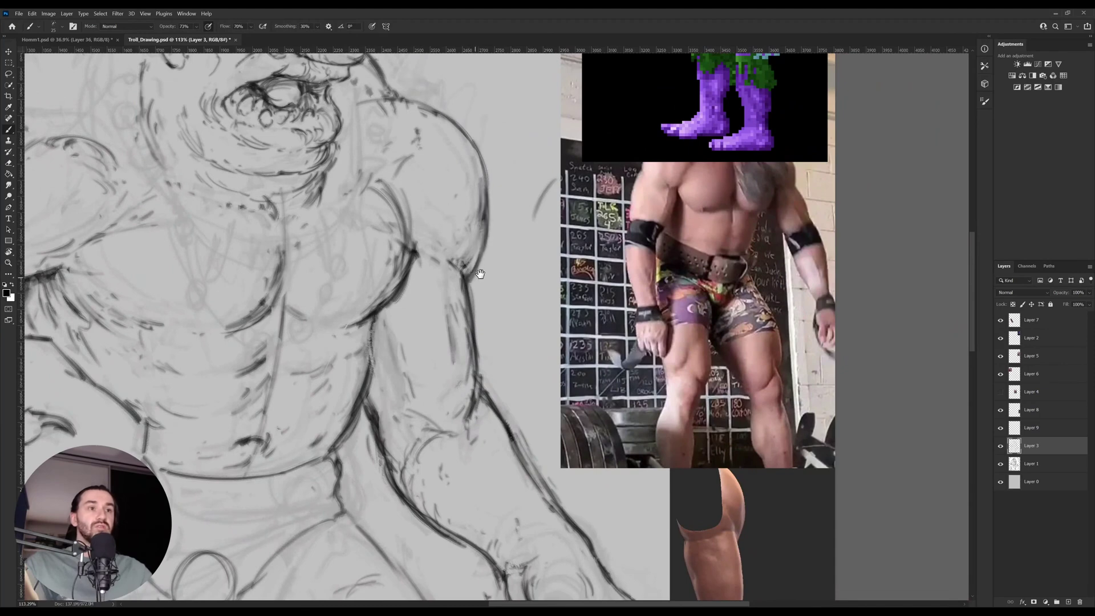
pyautogui.moveTo(479, 274); pyautogui.dragTo(484, 346)
pyautogui.moveTo(470, 217)
pyautogui.mouseDown()
pyautogui.moveTo(514, 344)
pyautogui.moveTo(509, 388)
pyautogui.mouseUp()
pyautogui.moveTo(483, 242); pyautogui.dragTo(494, 265)
# Clean up the deltoid's outer edge and redraw the contour running from the shoulder down the upper arm.
pyautogui.press('r')
pyautogui.moveTo(517, 226); pyautogui.dragTo(561, 247)
pyautogui.press('e')
pyautogui.moveTo(511, 270); pyautogui.dragTo(508, 309)
pyautogui.press('b')
pyautogui.moveTo(515, 232)
pyautogui.mouseDown()
pyautogui.moveTo(514, 340)
pyautogui.moveTo(450, 402)
pyautogui.mouseUp()
pyautogui.moveTo(513, 330); pyautogui.dragTo(433, 449)
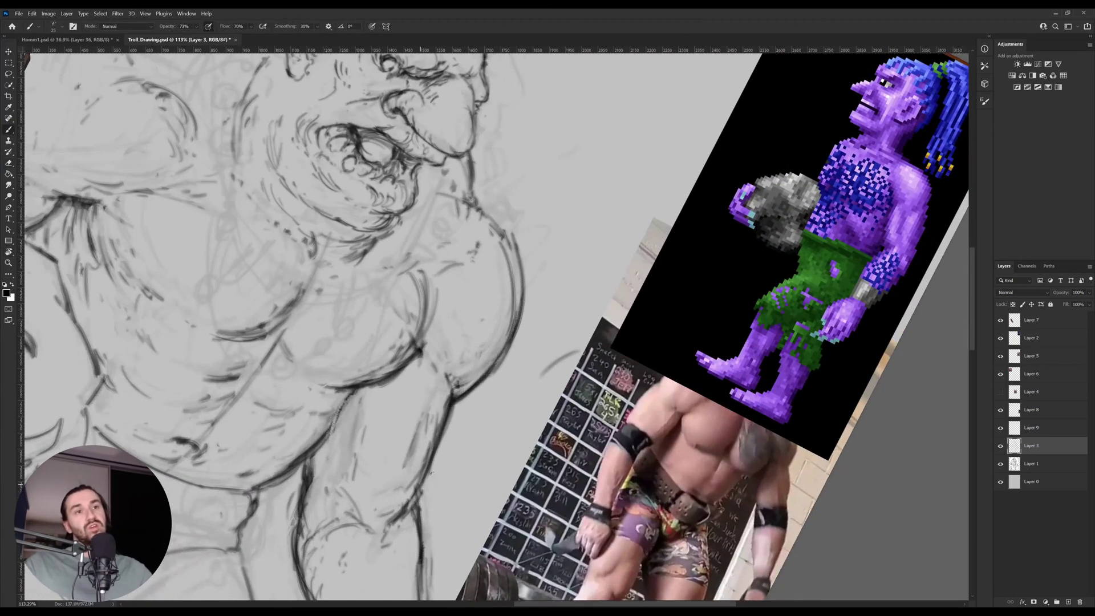
# Draw curved wrapping bands around the lower shin of the leg with the unfinished foot.
pyautogui.press('z')
pyautogui.moveTo(496, 397); pyautogui.dragTo(479, 402)
pyautogui.press('r')
pyautogui.moveTo(641, 406)
pyautogui.mouseDown()
pyautogui.moveTo(681, 225)
pyautogui.moveTo(681, 240)
pyautogui.mouseUp()
pyautogui.moveTo(401, 428); pyautogui.dragTo(436, 366)
pyautogui.scroll(2, 377, 439)
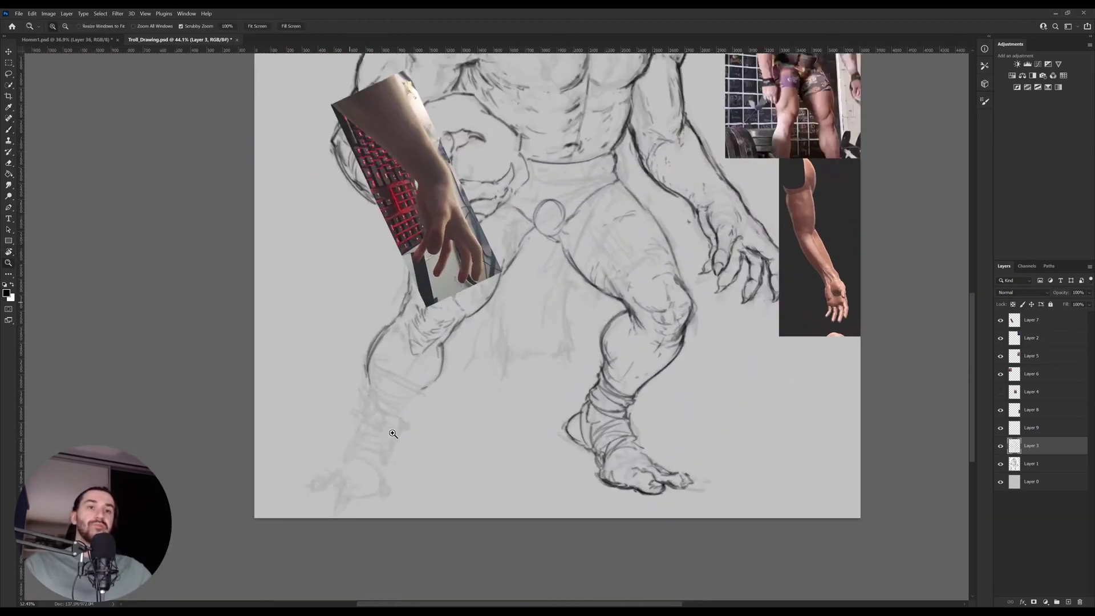
pyautogui.press('b')
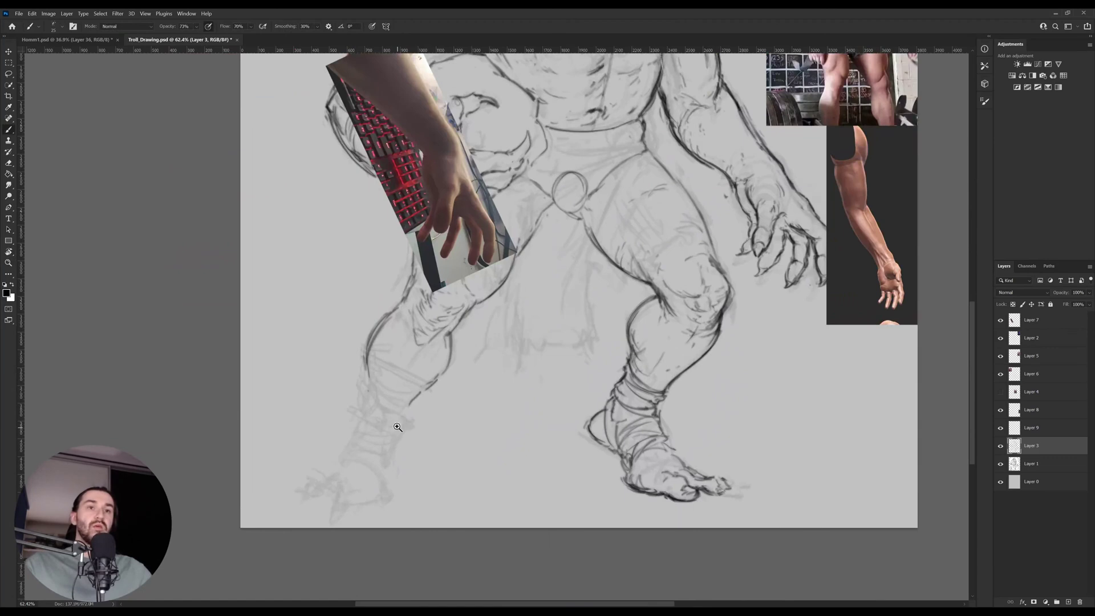
pyautogui.scroll(2, 397, 427)
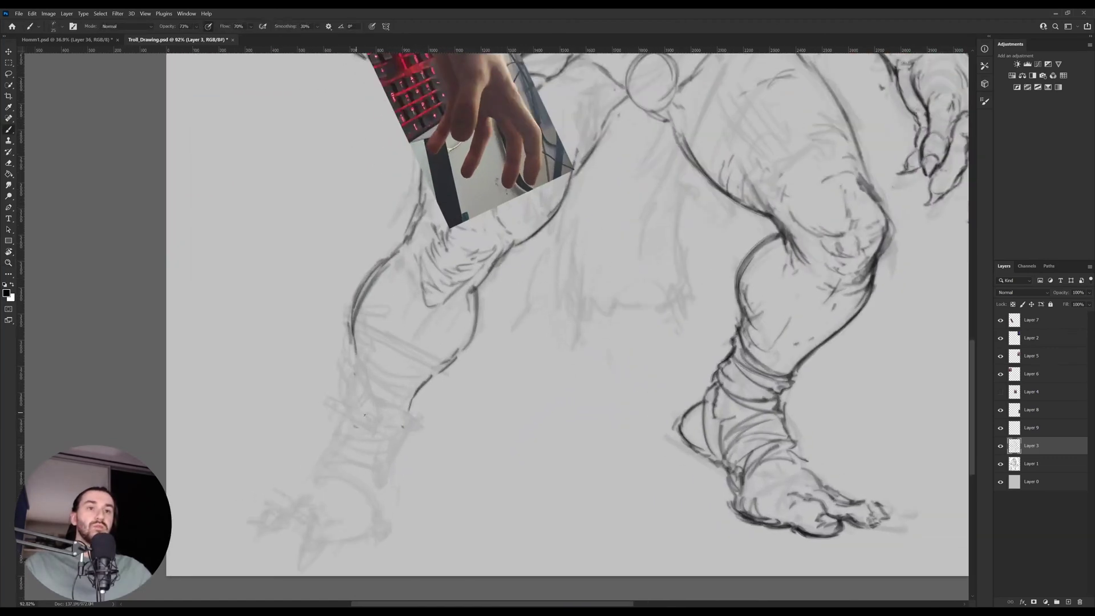
pyautogui.moveTo(360, 413); pyautogui.dragTo(378, 419)
pyautogui.moveTo(359, 401)
pyautogui.mouseDown()
pyautogui.moveTo(370, 421)
pyautogui.moveTo(401, 423)
pyautogui.mouseUp()
pyautogui.moveTo(357, 388)
pyautogui.mouseDown()
pyautogui.moveTo(384, 415)
pyautogui.moveTo(407, 409)
pyautogui.mouseUp()
pyautogui.moveTo(357, 388)
pyautogui.mouseDown()
pyautogui.moveTo(374, 406)
pyautogui.moveTo(410, 398)
pyautogui.moveTo(357, 392)
pyautogui.moveTo(408, 391)
pyautogui.moveTo(436, 374)
pyautogui.mouseUp()
pyautogui.press('e')
pyautogui.press('b')
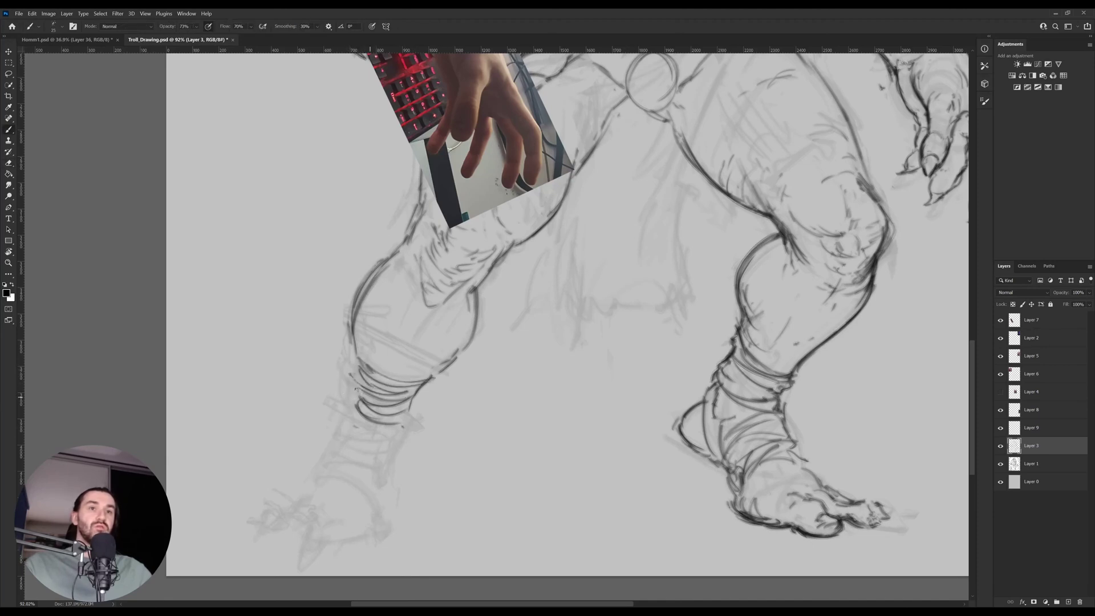
# Outline the unfinished foot's ankle and instep below the wrappings, and undo the trial ground line between the feet.
pyautogui.moveTo(353, 381)
pyautogui.mouseDown()
pyautogui.moveTo(359, 414)
pyautogui.moveTo(408, 422)
pyautogui.moveTo(412, 449)
pyautogui.mouseUp()
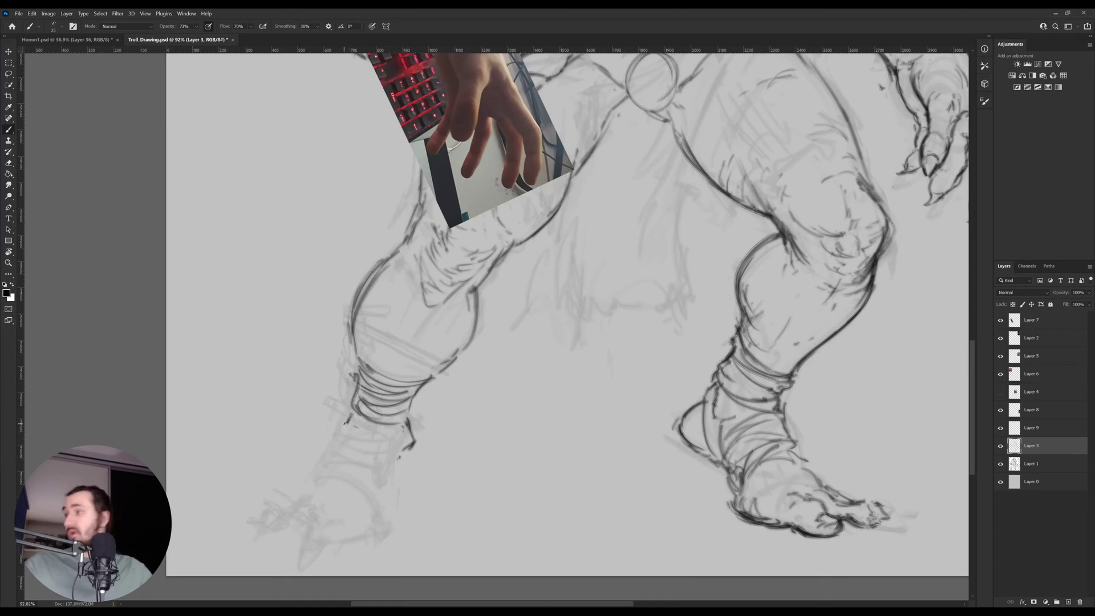
pyautogui.moveTo(345, 419)
pyautogui.mouseDown()
pyautogui.moveTo(340, 450)
pyautogui.moveTo(367, 436)
pyautogui.moveTo(395, 458)
pyautogui.moveTo(306, 503)
pyautogui.moveTo(387, 531)
pyautogui.moveTo(388, 521)
pyautogui.moveTo(744, 538)
pyautogui.moveTo(735, 518)
pyautogui.moveTo(318, 507)
pyautogui.moveTo(348, 511)
pyautogui.mouseUp()
pyautogui.hotkey('ctrl', 'z')
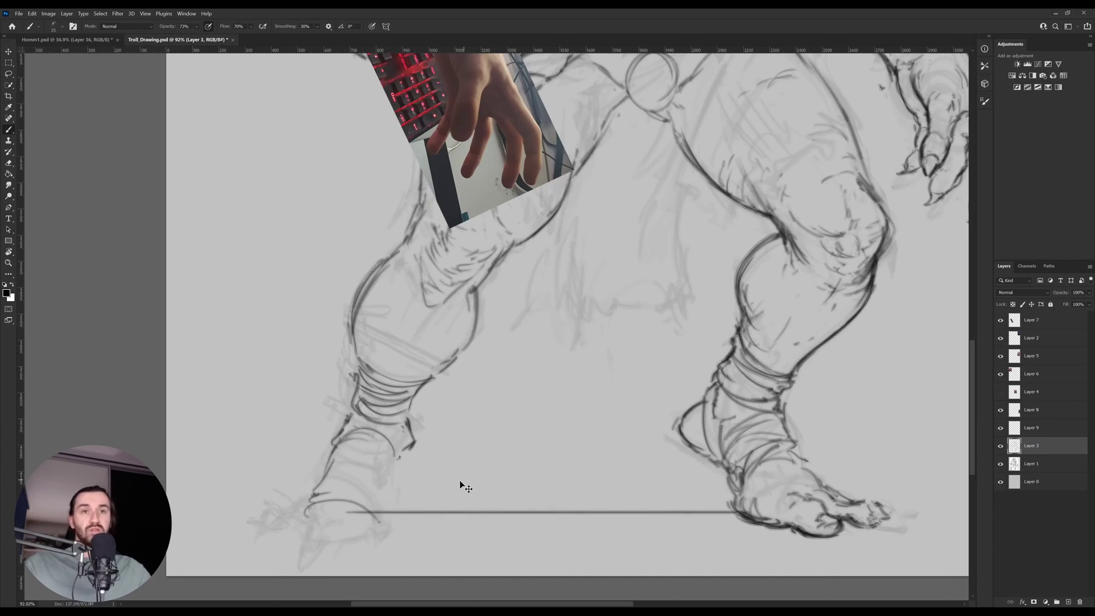
pyautogui.hotkey('ctrl', 'z')
# Sketch a small diagram between the feet with two rounded shapes joined by a straight line.
pyautogui.moveTo(510, 461)
pyautogui.mouseDown()
pyautogui.moveTo(515, 434)
pyautogui.moveTo(485, 465)
pyautogui.mouseUp()
pyautogui.press('b')
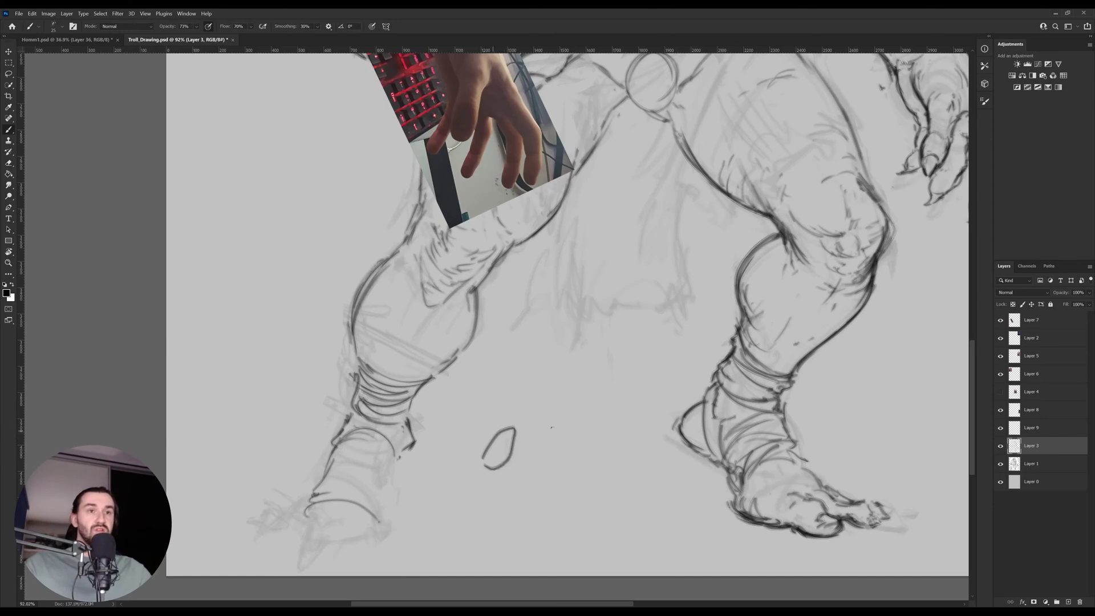
pyautogui.moveTo(592, 461)
pyautogui.mouseDown()
pyautogui.moveTo(575, 436)
pyautogui.moveTo(615, 471)
pyautogui.mouseUp()
pyautogui.moveTo(498, 440)
pyautogui.mouseDown()
pyautogui.moveTo(514, 432)
pyautogui.moveTo(561, 462)
pyautogui.moveTo(597, 462)
pyautogui.mouseUp()
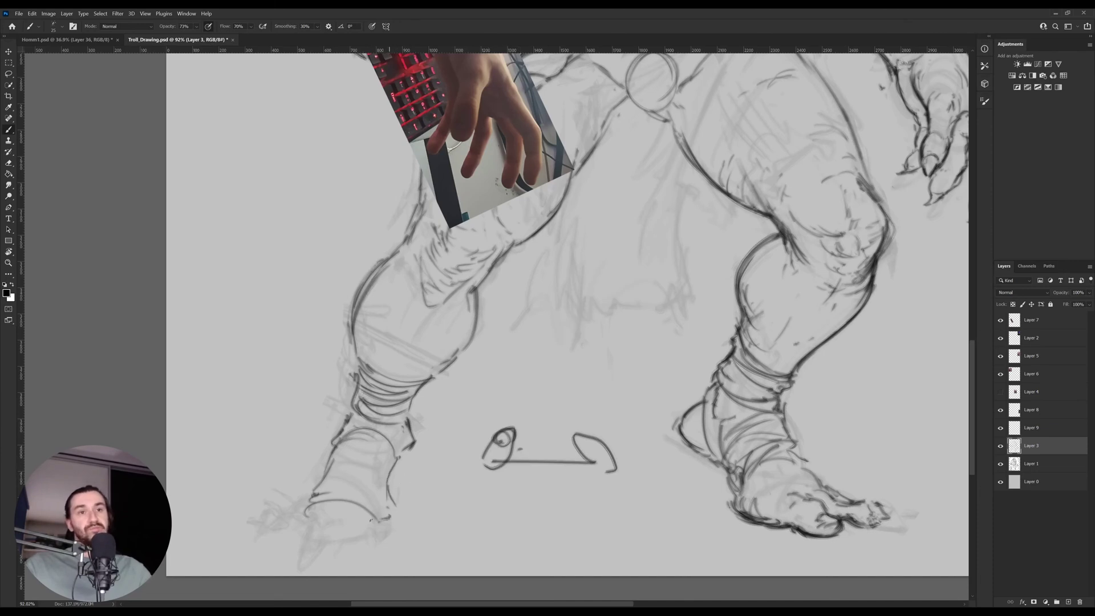
# Draw the front edge of the unfinished foot and mark the toes with rounded knuckle shapes.
pyautogui.moveTo(316, 514)
pyautogui.mouseDown()
pyautogui.moveTo(328, 502)
pyautogui.moveTo(374, 507)
pyautogui.moveTo(389, 520)
pyautogui.mouseUp()
pyautogui.moveTo(287, 514)
pyautogui.mouseDown()
pyautogui.moveTo(341, 507)
pyautogui.moveTo(349, 521)
pyautogui.moveTo(365, 500)
pyautogui.moveTo(385, 510)
pyautogui.moveTo(368, 509)
pyautogui.moveTo(380, 534)
pyautogui.moveTo(389, 505)
pyautogui.mouseUp()
pyautogui.press('e')
pyautogui.press('b')
# Build up the big toe with a rounded tip and nail, erasing stray overlapping lines.
pyautogui.moveTo(374, 509)
pyautogui.mouseDown()
pyautogui.moveTo(380, 532)
pyautogui.moveTo(403, 517)
pyautogui.moveTo(325, 512)
pyautogui.moveTo(342, 529)
pyautogui.moveTo(395, 526)
pyautogui.moveTo(391, 543)
pyautogui.moveTo(378, 536)
pyautogui.moveTo(402, 527)
pyautogui.mouseUp()
pyautogui.press('e')
pyautogui.press('b')
pyautogui.press('e')
pyautogui.moveTo(381, 525)
pyautogui.mouseDown()
pyautogui.moveTo(374, 515)
pyautogui.moveTo(386, 525)
pyautogui.mouseUp()
pyautogui.press('b')
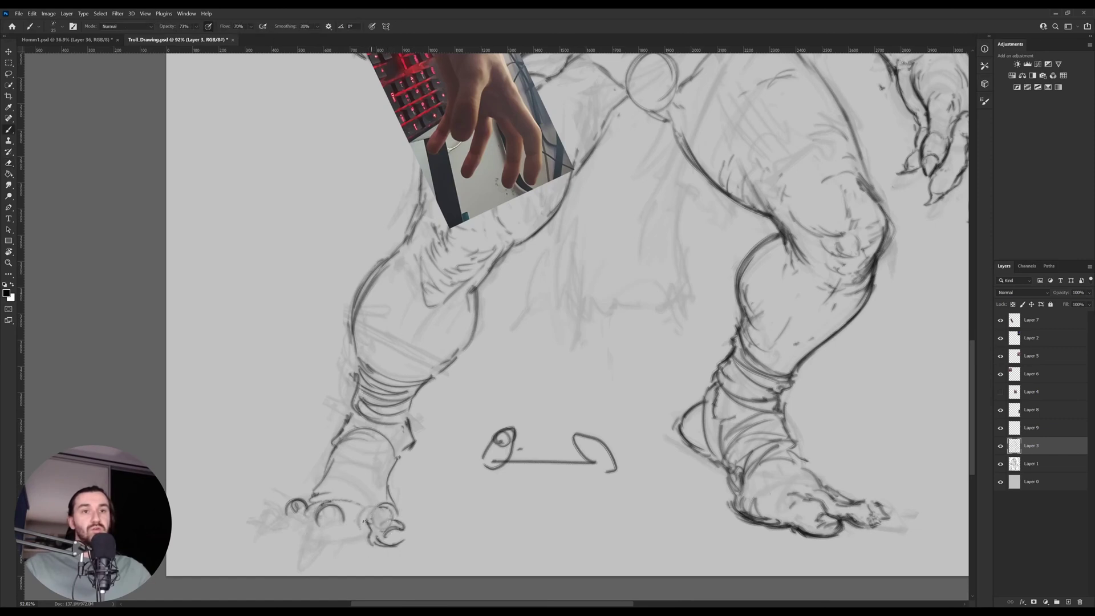
pyautogui.moveTo(410, 538); pyautogui.dragTo(391, 545)
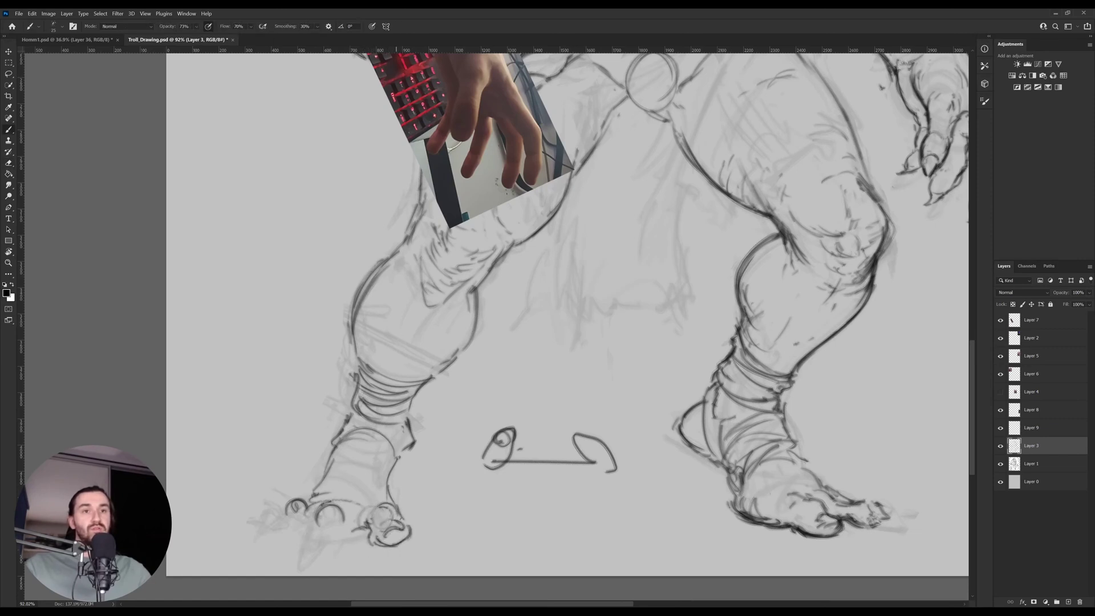
# Draw the middle toe with its nail and the pointed outer toe, erasing excess lines around the knuckles.
pyautogui.moveTo(394, 496)
pyautogui.mouseDown()
pyautogui.moveTo(404, 516)
pyautogui.moveTo(427, 468)
pyautogui.mouseUp()
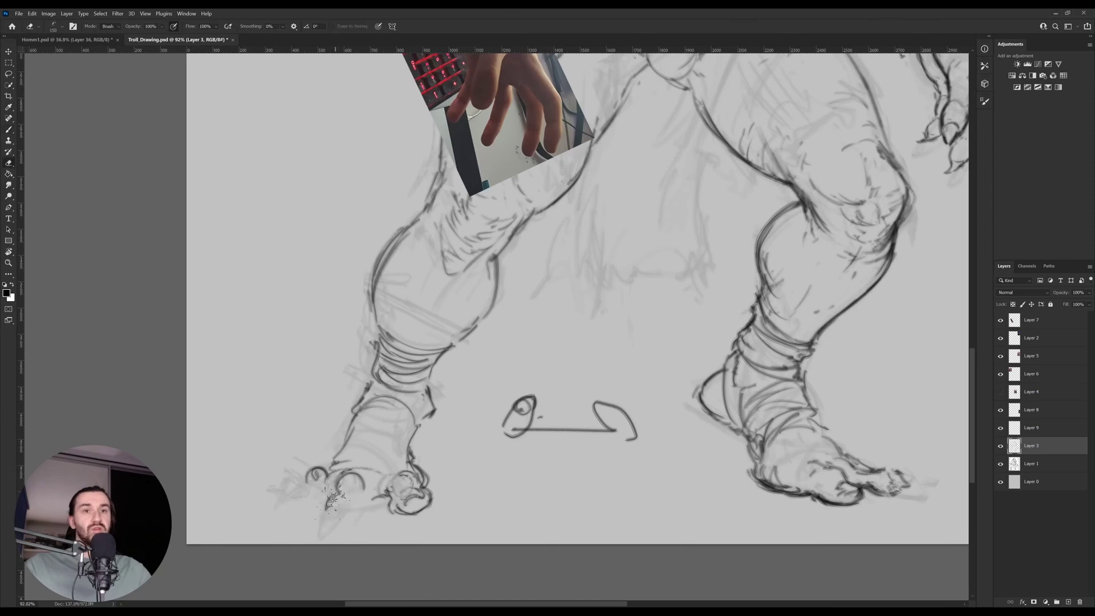
pyautogui.moveTo(325, 503)
pyautogui.mouseDown()
pyautogui.moveTo(356, 509)
pyautogui.moveTo(357, 493)
pyautogui.moveTo(340, 487)
pyautogui.moveTo(379, 490)
pyautogui.moveTo(347, 508)
pyautogui.mouseUp()
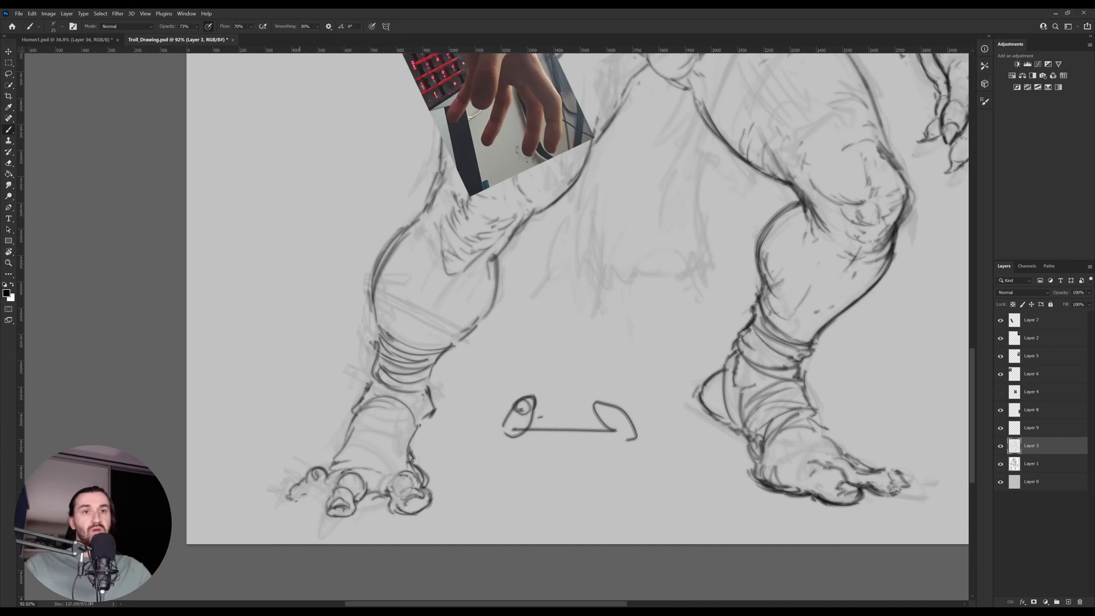
pyautogui.press('e')
pyautogui.moveTo(319, 470)
pyautogui.mouseDown()
pyautogui.moveTo(292, 489)
pyautogui.moveTo(305, 499)
pyautogui.moveTo(319, 488)
pyautogui.mouseUp()
pyautogui.press('b')
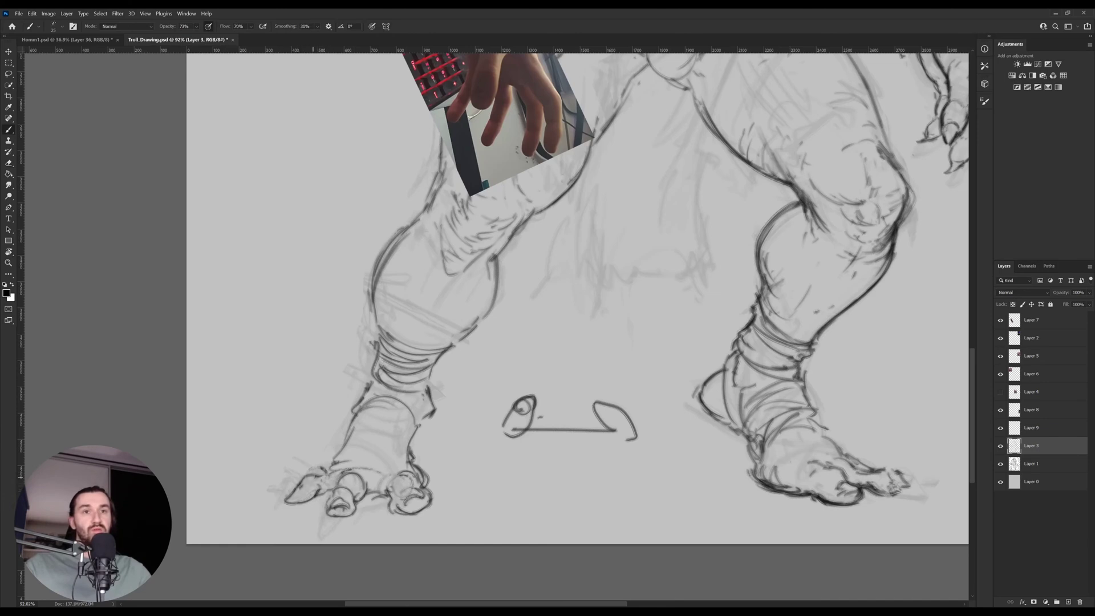
# Add knuckle folds across the top of the toes and refine the big toe's nail.
pyautogui.moveTo(326, 460); pyautogui.dragTo(318, 474)
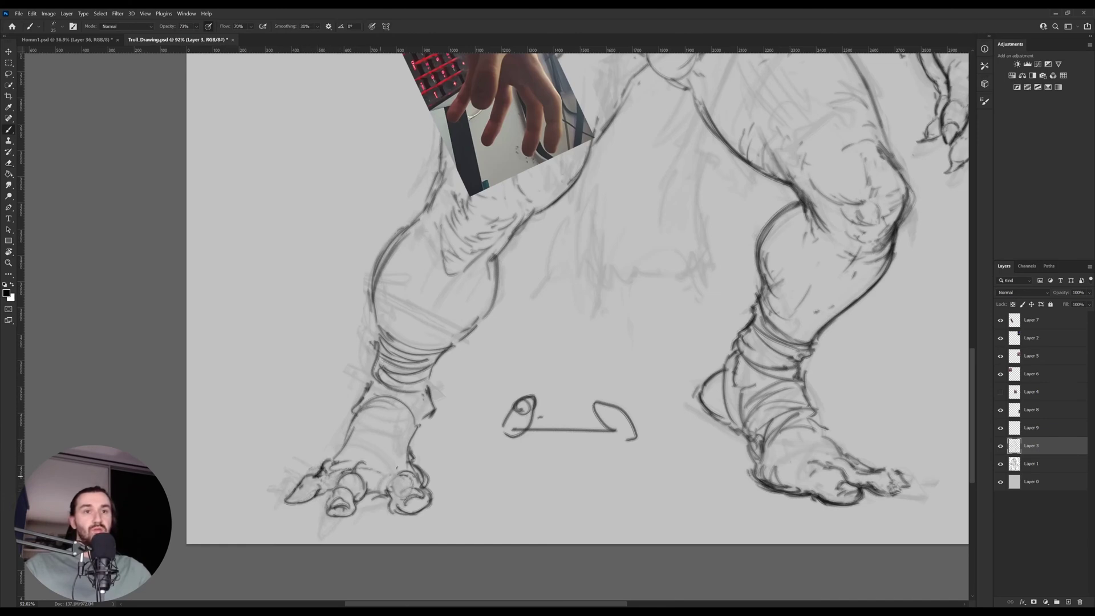
pyautogui.moveTo(406, 460)
pyautogui.mouseDown()
pyautogui.moveTo(400, 472)
pyautogui.moveTo(407, 467)
pyautogui.moveTo(422, 512)
pyautogui.mouseUp()
pyautogui.press('e')
pyautogui.moveTo(406, 506)
pyautogui.mouseDown()
pyautogui.moveTo(419, 495)
pyautogui.moveTo(435, 503)
pyautogui.mouseUp()
pyautogui.press('b')
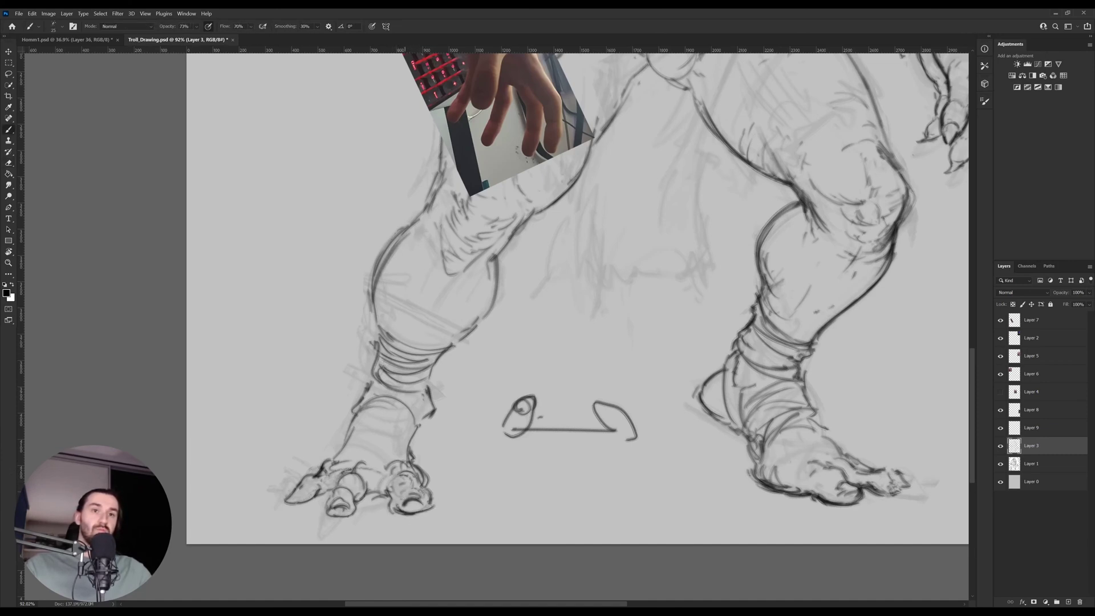
# Darken the undersides and tips of the toes with heavier contour lines.
pyautogui.moveTo(330, 514); pyautogui.dragTo(351, 517)
pyautogui.moveTo(283, 502); pyautogui.dragTo(311, 504)
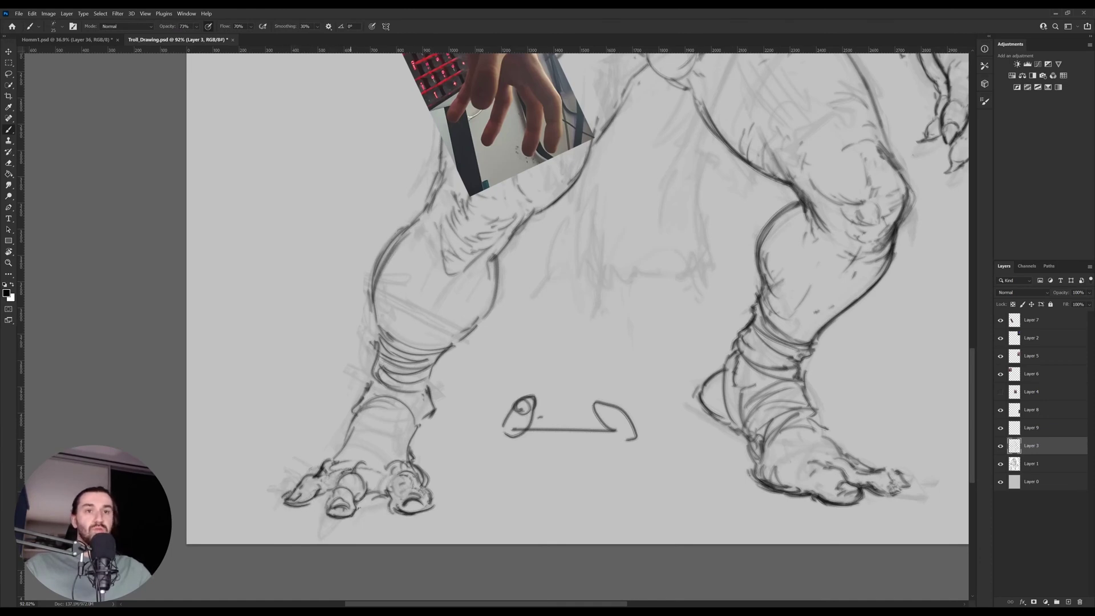
pyautogui.press('r')
pyautogui.moveTo(535, 467); pyautogui.dragTo(566, 339)
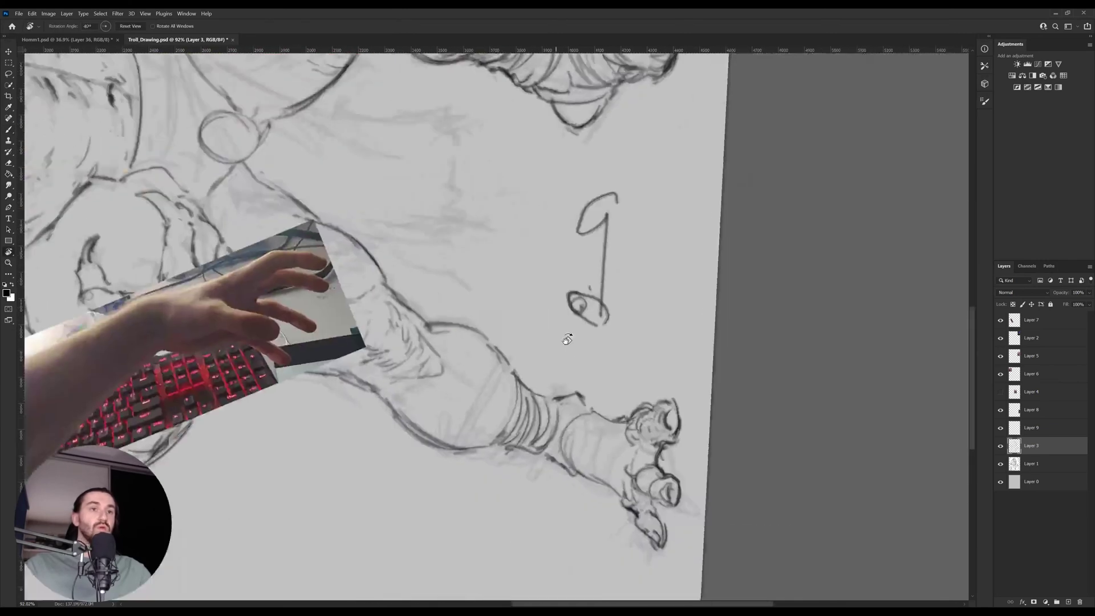
pyautogui.press('b')
pyautogui.moveTo(676, 435); pyautogui.dragTo(667, 444)
pyautogui.moveTo(673, 406)
pyautogui.mouseDown()
pyautogui.moveTo(682, 445)
pyautogui.moveTo(681, 424)
pyautogui.mouseUp()
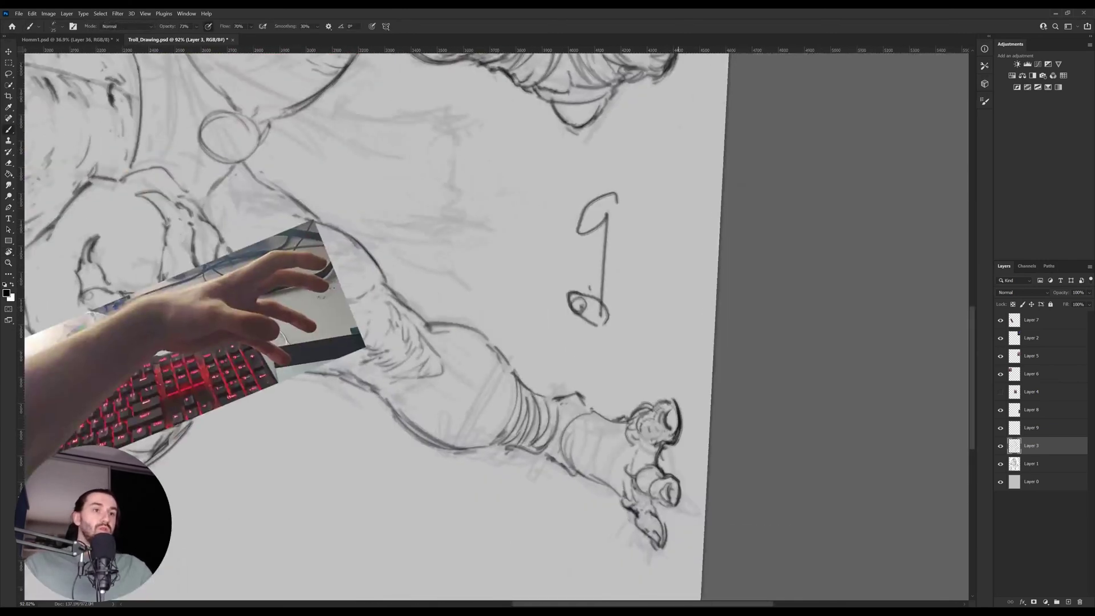
# Reinforce the tip of the outer toe and redraw the bony bump at the side of the wrapped ankle.
pyautogui.moveTo(661, 515); pyautogui.dragTo(668, 543)
pyautogui.press('r')
pyautogui.moveTo(713, 386)
pyautogui.mouseDown()
pyautogui.moveTo(546, 552)
pyautogui.moveTo(503, 532)
pyautogui.mouseUp()
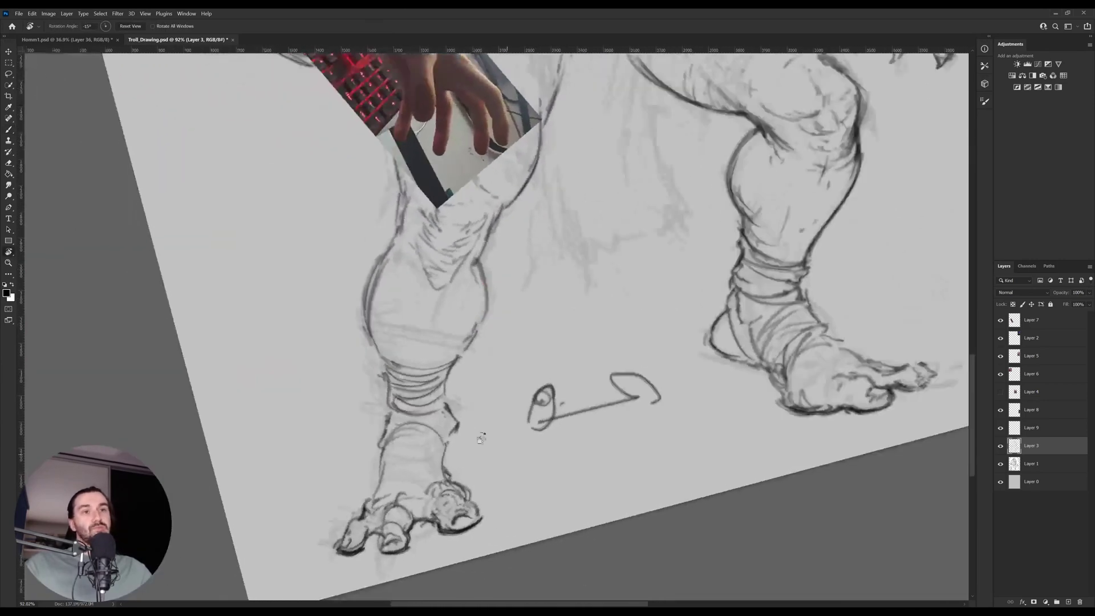
pyautogui.press('b')
pyautogui.moveTo(447, 441); pyautogui.dragTo(453, 416)
# Select the practice doodle between the two feet, delete it and clear the selection.
pyautogui.press('r')
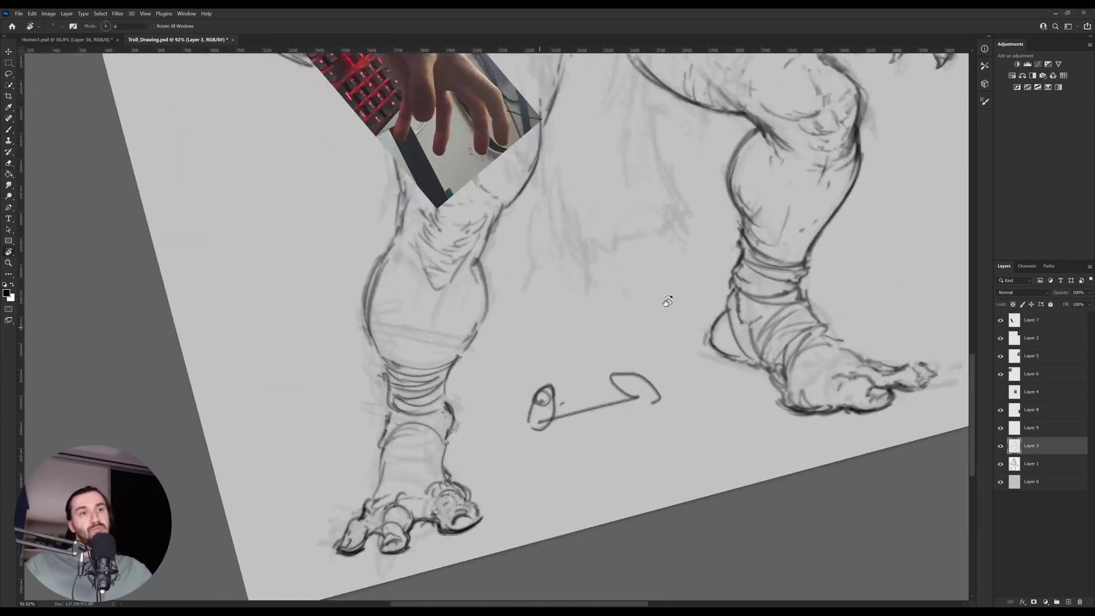
pyautogui.keyDown('shift'); pyautogui.moveTo(667, 300); pyautogui.dragTo(662, 389); pyautogui.keyUp('shift')
pyautogui.press('z')
pyautogui.press('l')
pyautogui.moveTo(490, 434); pyautogui.dragTo(492, 437)
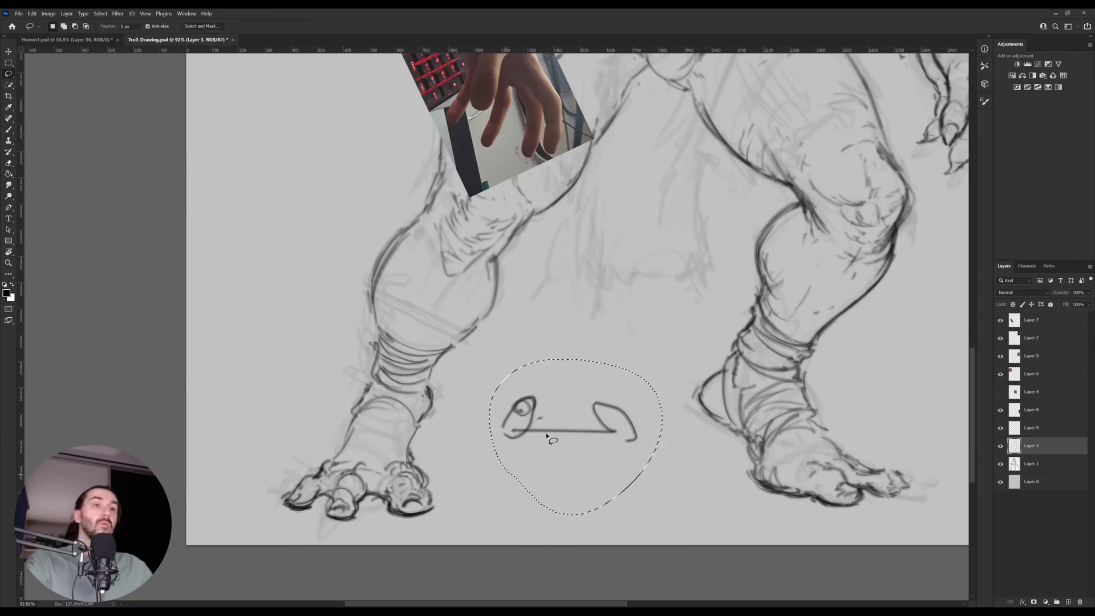
pyautogui.press('Delete')
pyautogui.hotkey('ctrl', 'd')
# Hide the hand reference photo on Layer 7, check the drawing without its line art, and make Layer 3 active.
pyautogui.moveTo(562, 374)
pyautogui.mouseDown()
pyautogui.moveTo(571, 414)
pyautogui.moveTo(430, 406)
pyautogui.mouseUp()
pyautogui.press('v')
pyautogui.keyDown('ctrl'); pyautogui.click(489, 398); pyautogui.keyUp('ctrl')
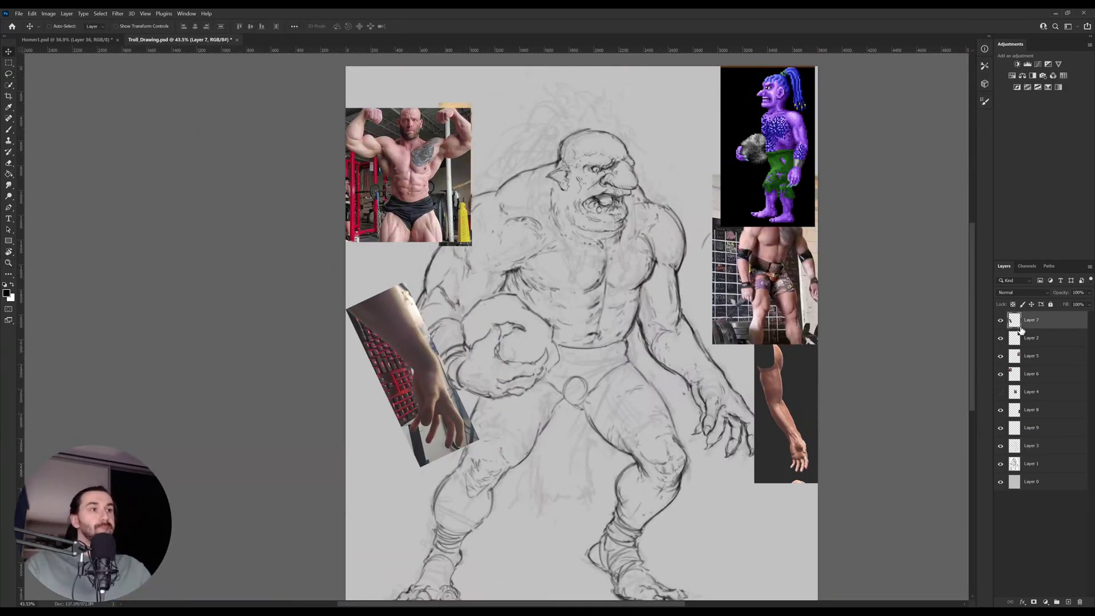
pyautogui.click(1000, 320)
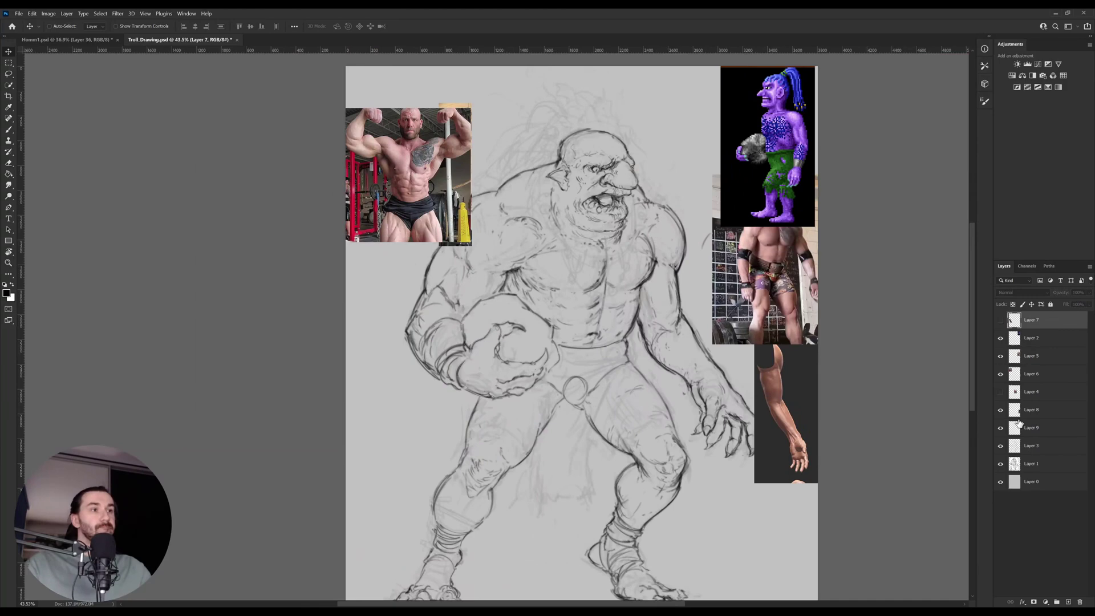
pyautogui.click(1000, 446)
pyautogui.click(1001, 445)
pyautogui.click(1041, 445)
# Refine the outer elbow contour of the arm holding the rock.
pyautogui.moveTo(626, 493); pyautogui.dragTo(551, 422)
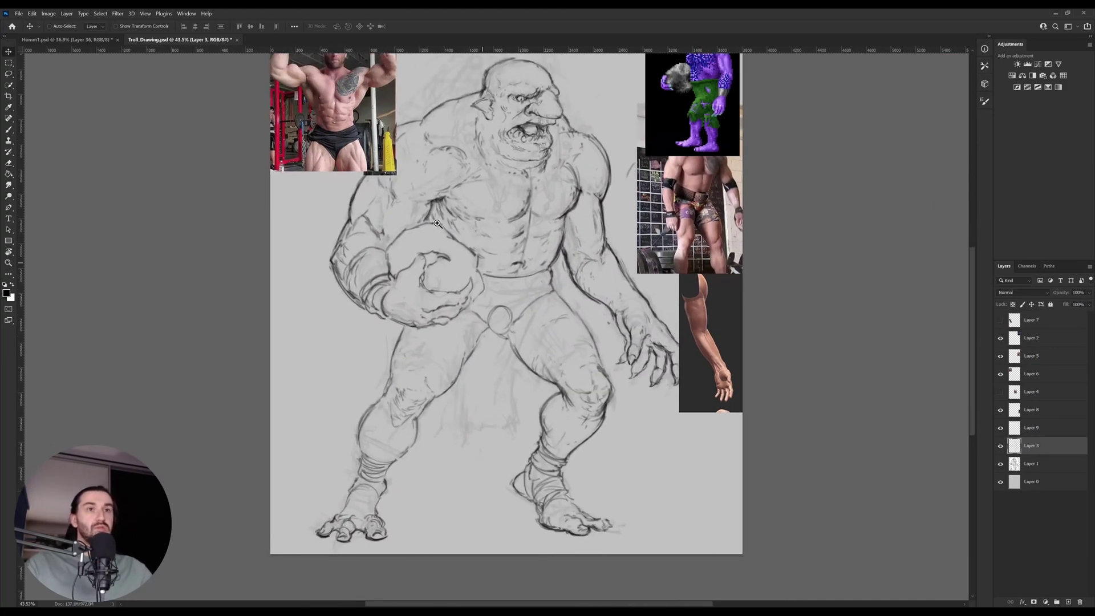
pyautogui.scroll(3, 436, 218)
pyautogui.press('b')
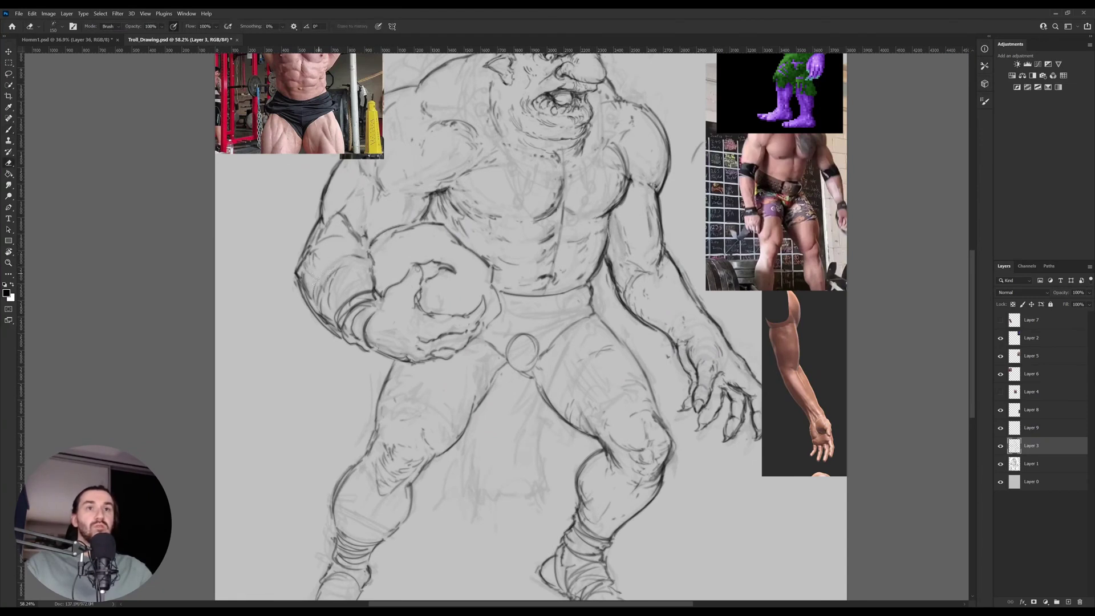
pyautogui.moveTo(312, 277)
pyautogui.mouseDown()
pyautogui.moveTo(327, 256)
pyautogui.moveTo(362, 254)
pyautogui.moveTo(349, 311)
pyautogui.mouseUp()
pyautogui.press('e')
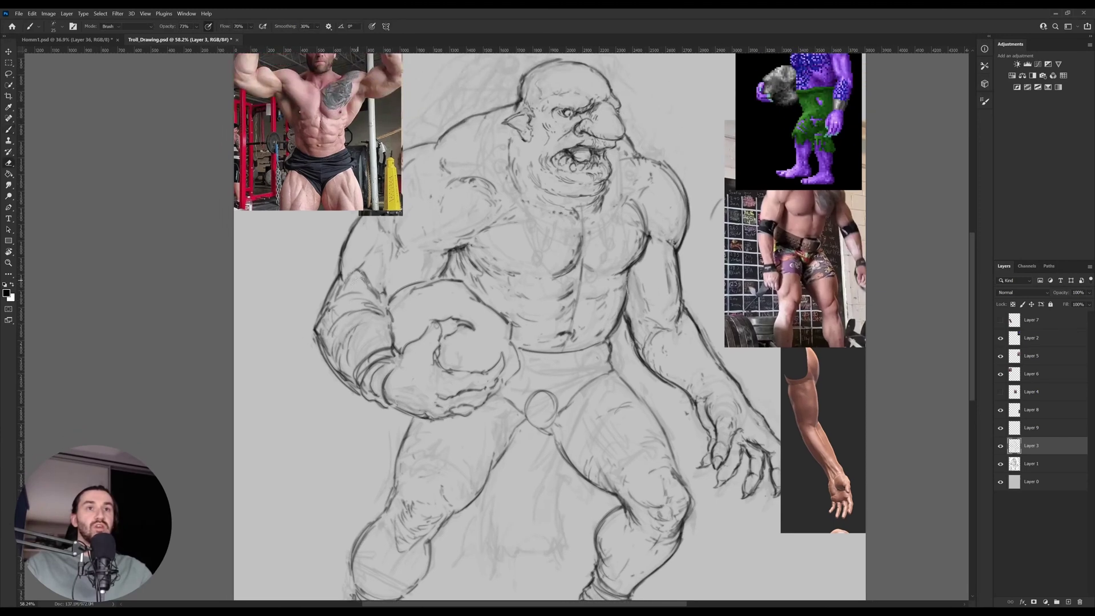
pyautogui.press('b')
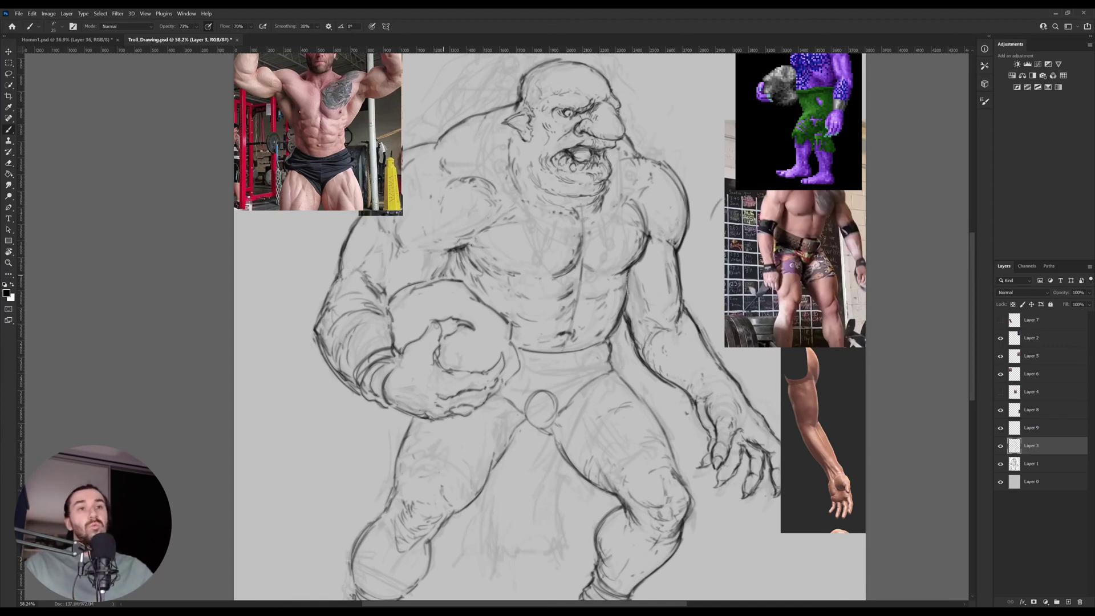
# Erase stray marks between the chest muscle and the lowered arm.
pyautogui.scroll(1, 470, 248)
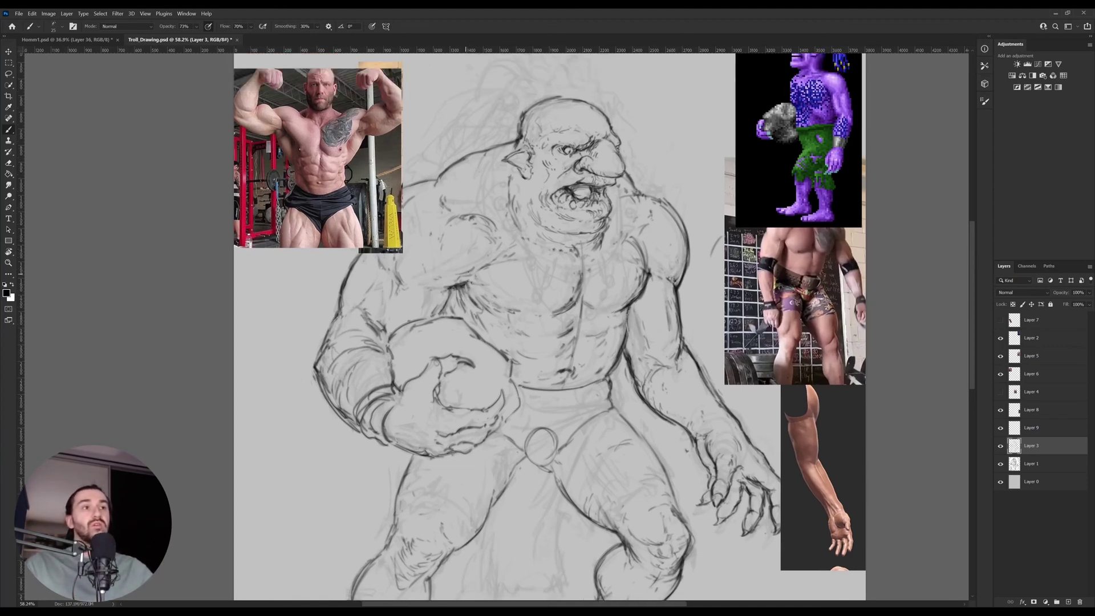
pyautogui.press('e')
pyautogui.press('b')
pyautogui.press('e')
pyautogui.moveTo(643, 280)
pyautogui.mouseDown()
pyautogui.moveTo(617, 309)
pyautogui.moveTo(639, 303)
pyautogui.mouseUp()
pyautogui.press('b')
# Move the flexing bodybuilder reference photo into the canvas corner, clear of the troll's shoulder.
pyautogui.moveTo(470, 274); pyautogui.dragTo(488, 346)
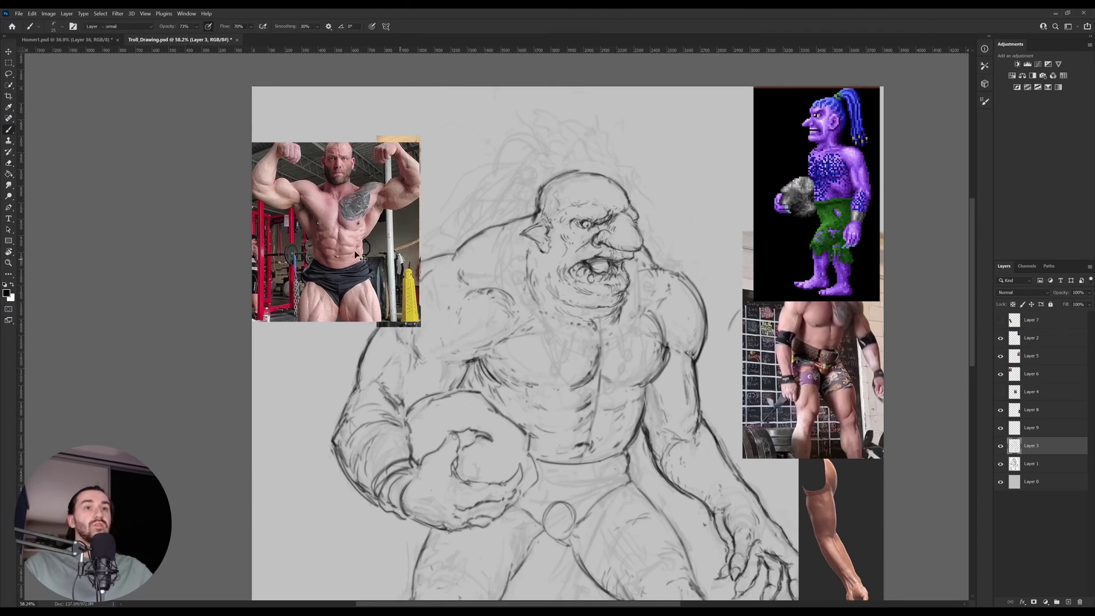
pyautogui.press('v')
pyautogui.keyDown('ctrl'); pyautogui.click(346, 230); pyautogui.keyUp('ctrl')
pyautogui.moveTo(345, 230); pyautogui.dragTo(322, 176)
pyautogui.keyDown('ctrl'); pyautogui.click(475, 362); pyautogui.keyUp('ctrl')
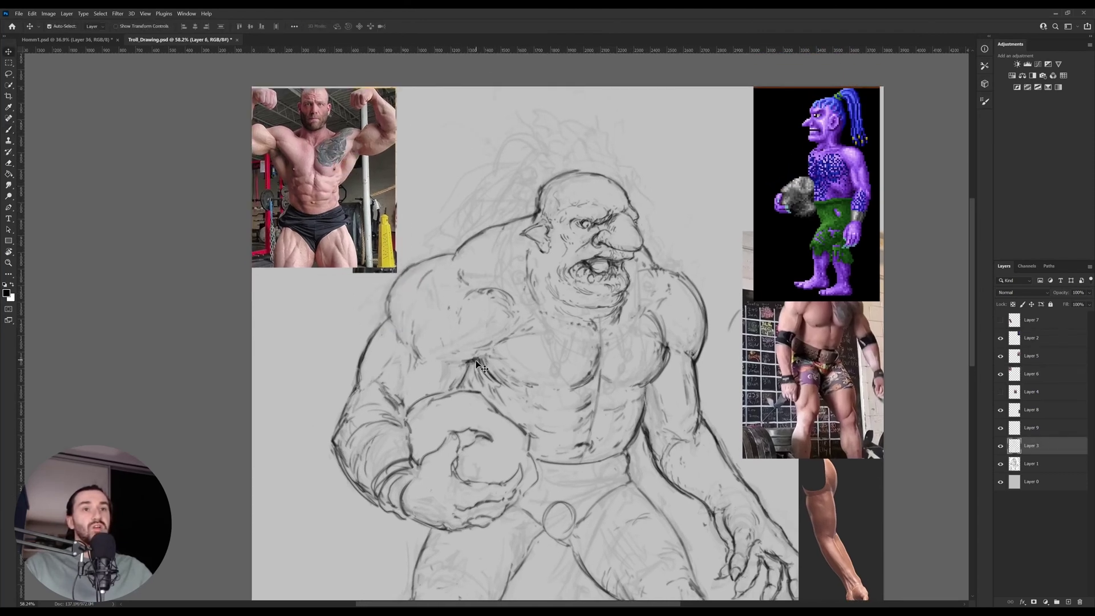
# Strengthen the outer contour of the shoulder above the arm that holds the rock.
pyautogui.press('b')
pyautogui.moveTo(388, 319); pyautogui.dragTo(390, 298)
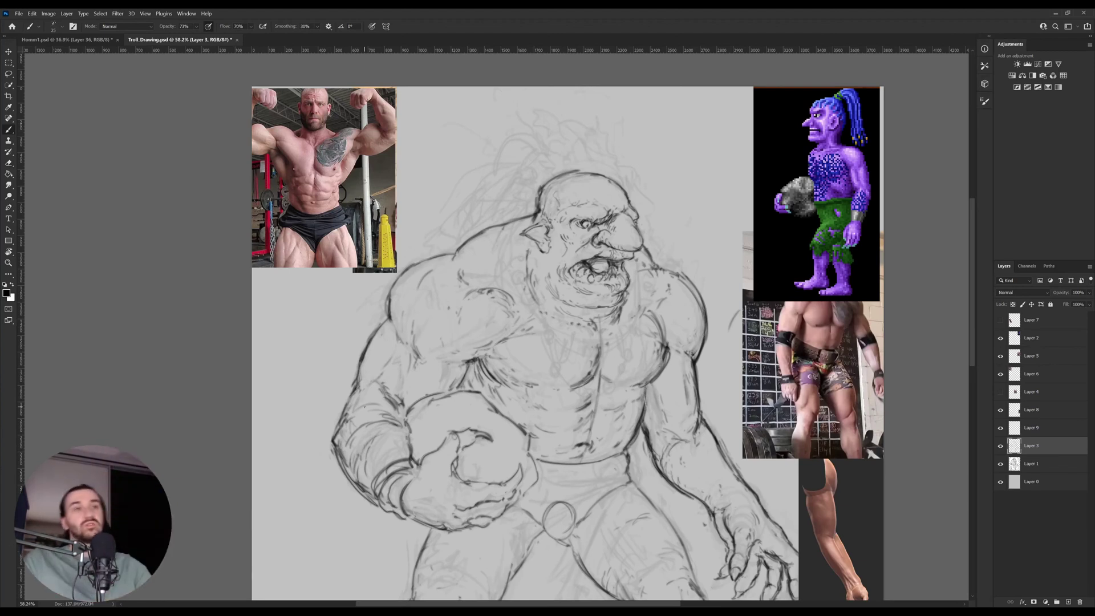
pyautogui.scroll(-3, 457, 457)
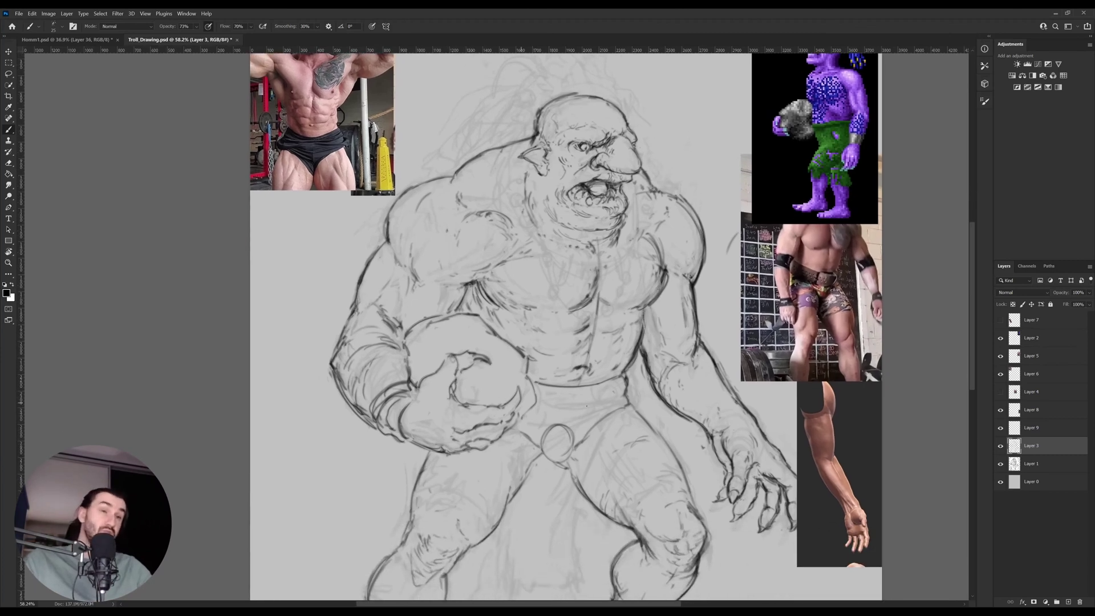
pyautogui.keyDown('space'); pyautogui.moveTo(630, 453); pyautogui.dragTo(564, 387); pyautogui.keyUp('space')
pyautogui.press('e')
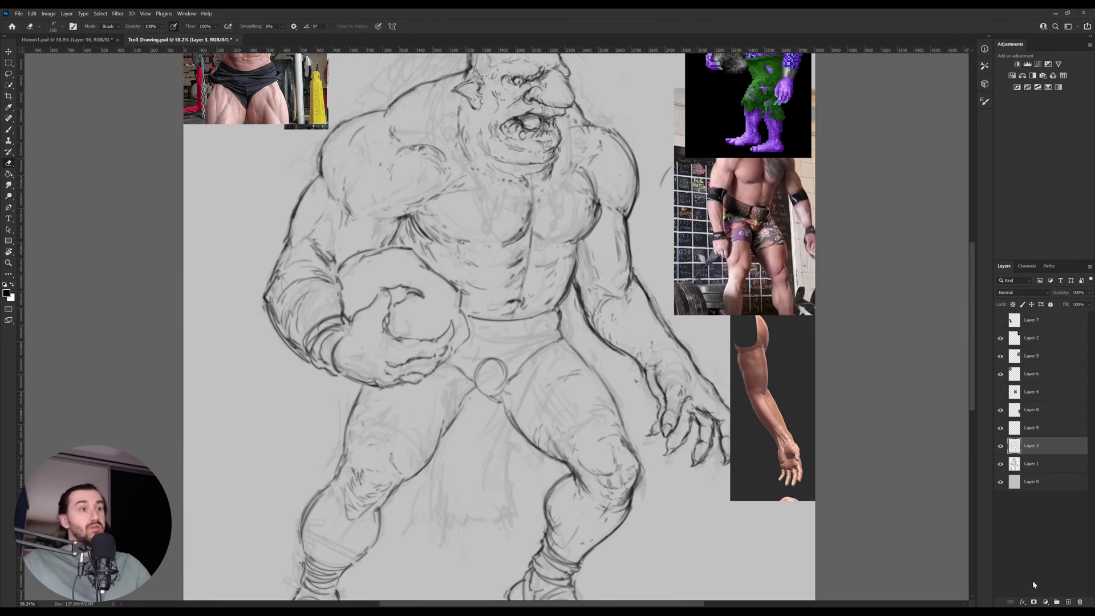
# Create a new layer above Layer 3, rename Layer 3 as LINEART, and make the new empty layer active.
pyautogui.click(1068, 602)
pyautogui.doubleClick(1032, 464)
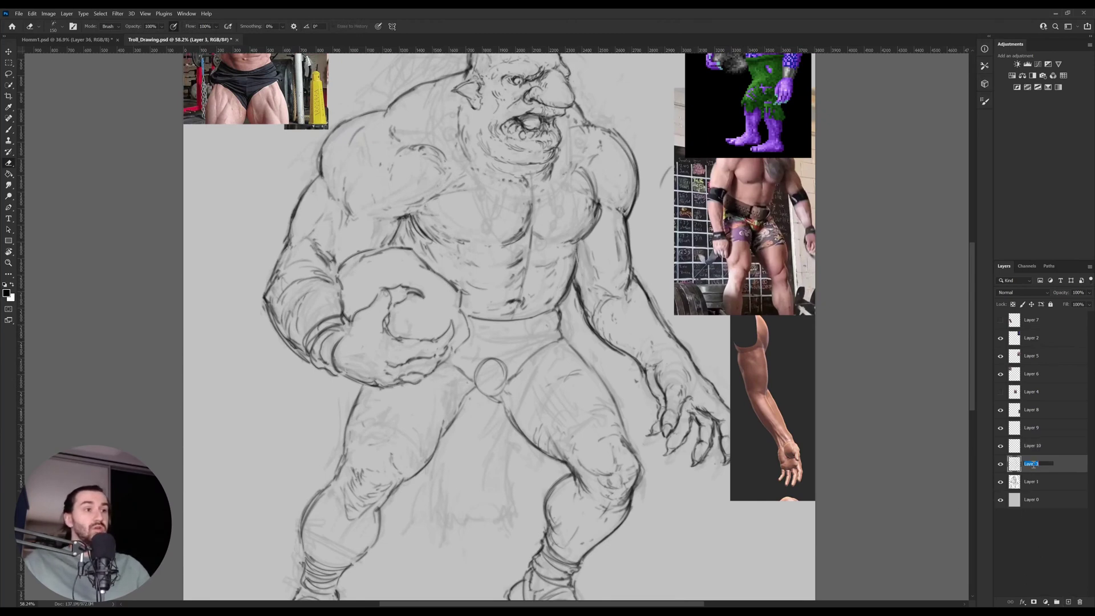
pyautogui.write('LiNEART')
pyautogui.press('Return')
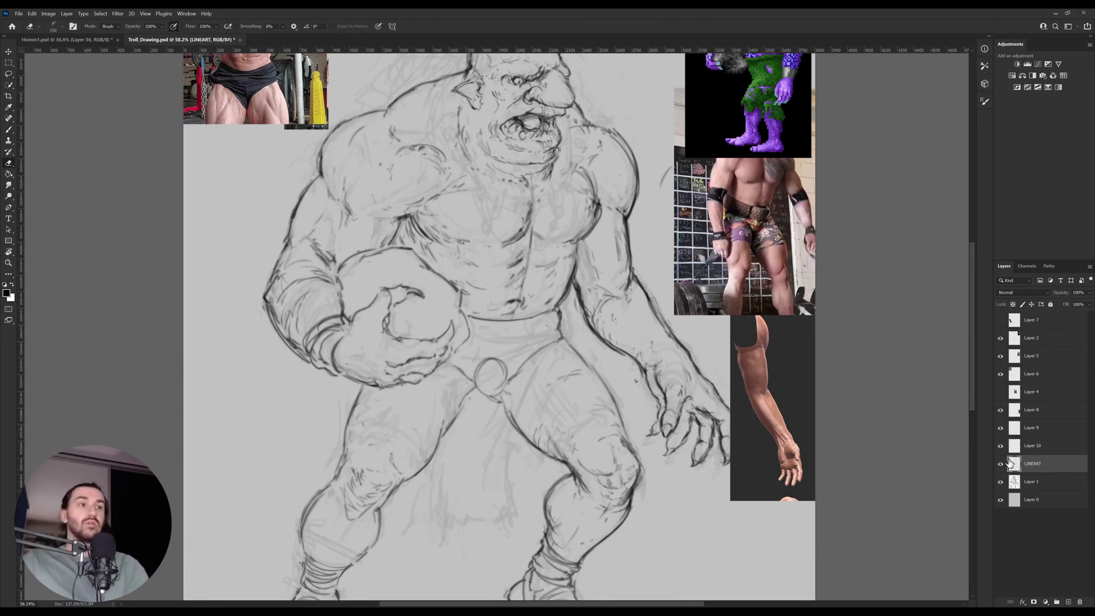
pyautogui.click(1031, 448)
pyautogui.click(1001, 448)
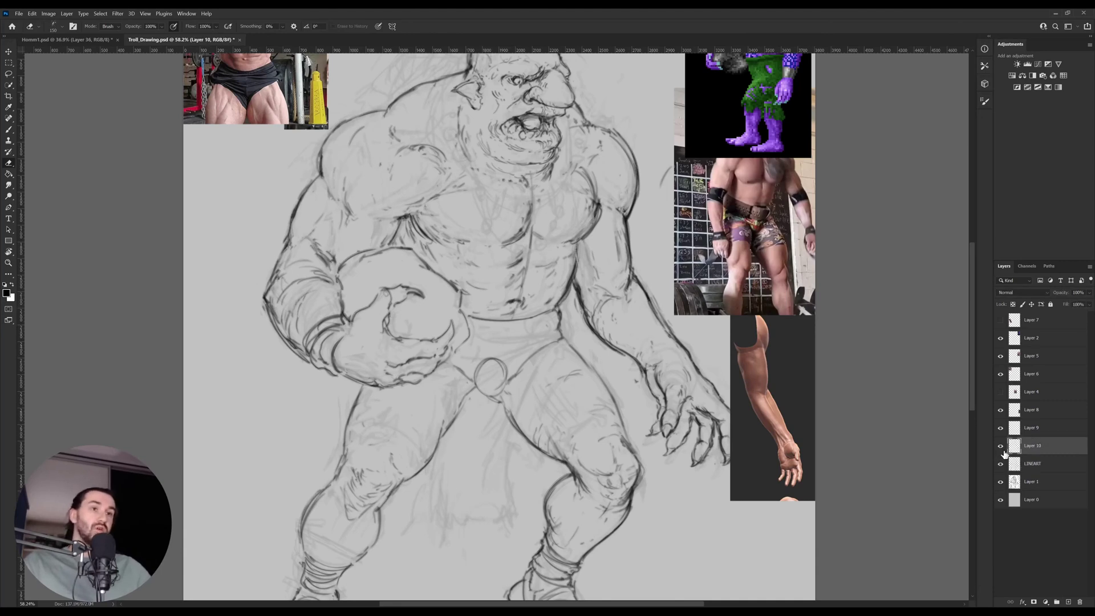
# Add a layer mask to LINEART, paint out the waist and groin lines with a larger brush, and compare with the mask disabled.
pyautogui.click(1041, 466)
pyautogui.click(1034, 602)
pyautogui.press('b')
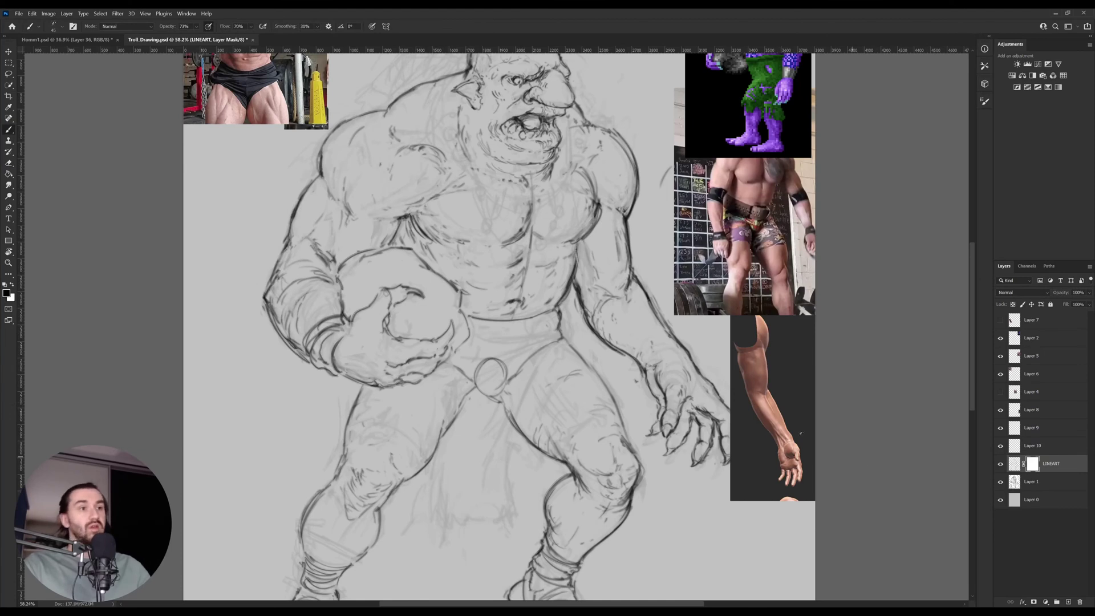
pyautogui.press(']')
pyautogui.press(']')
pyautogui.press(']')
pyautogui.moveTo(479, 378); pyautogui.dragTo(505, 412)
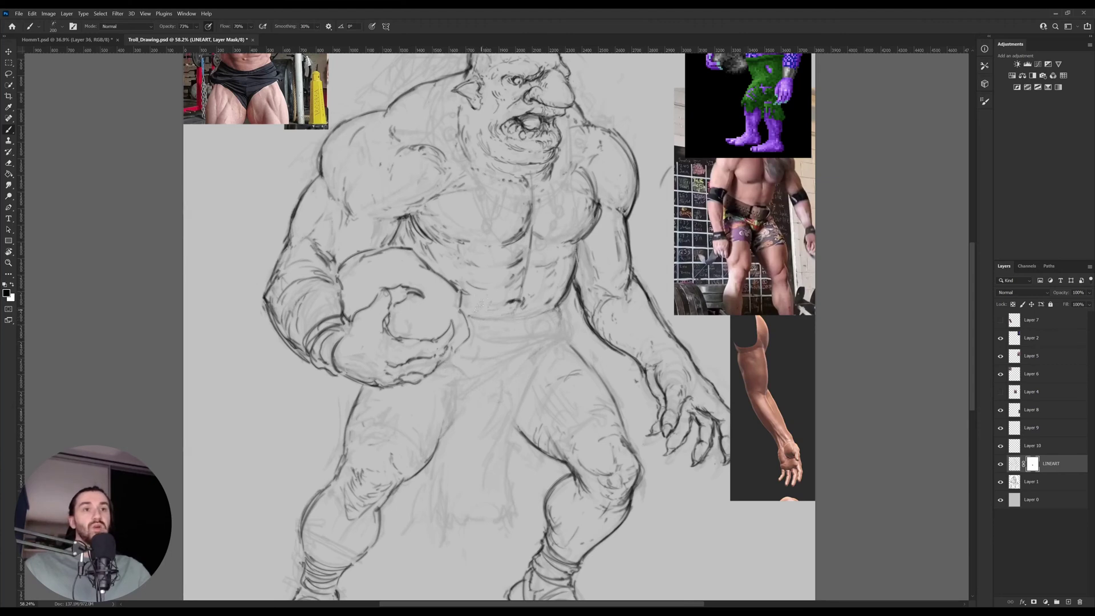
pyautogui.keyDown('shift'); pyautogui.click(1034, 465); pyautogui.keyUp('shift')
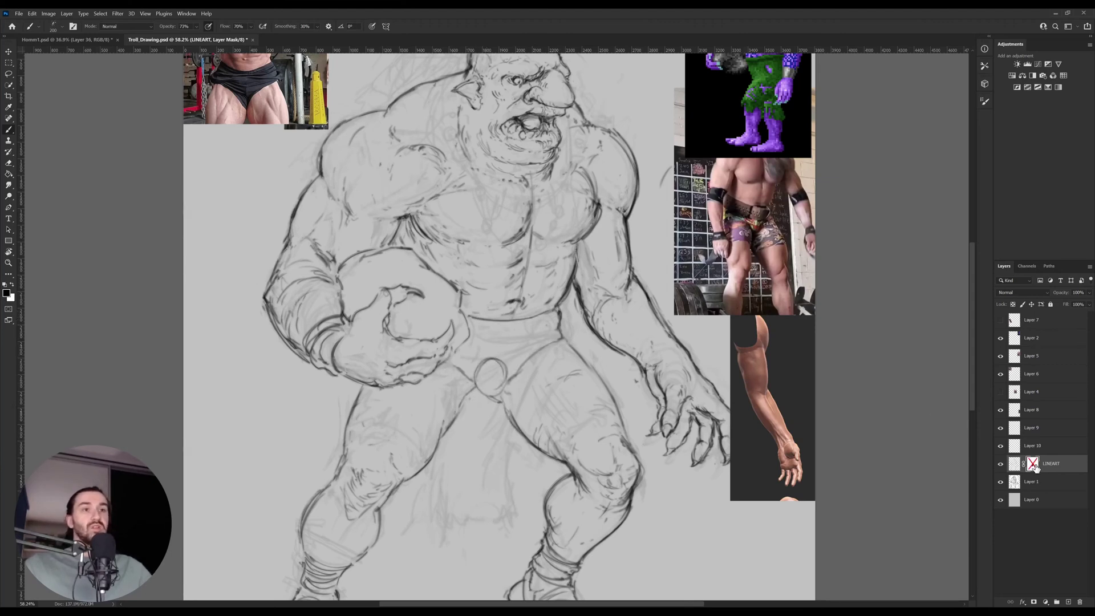
pyautogui.keyDown('shift'); pyautogui.click(1034, 465); pyautogui.keyUp('shift')
pyautogui.keyDown('shift'); pyautogui.click(1035, 465); pyautogui.keyUp('shift')
pyautogui.keyDown('shift'); pyautogui.click(1034, 465); pyautogui.keyUp('shift')
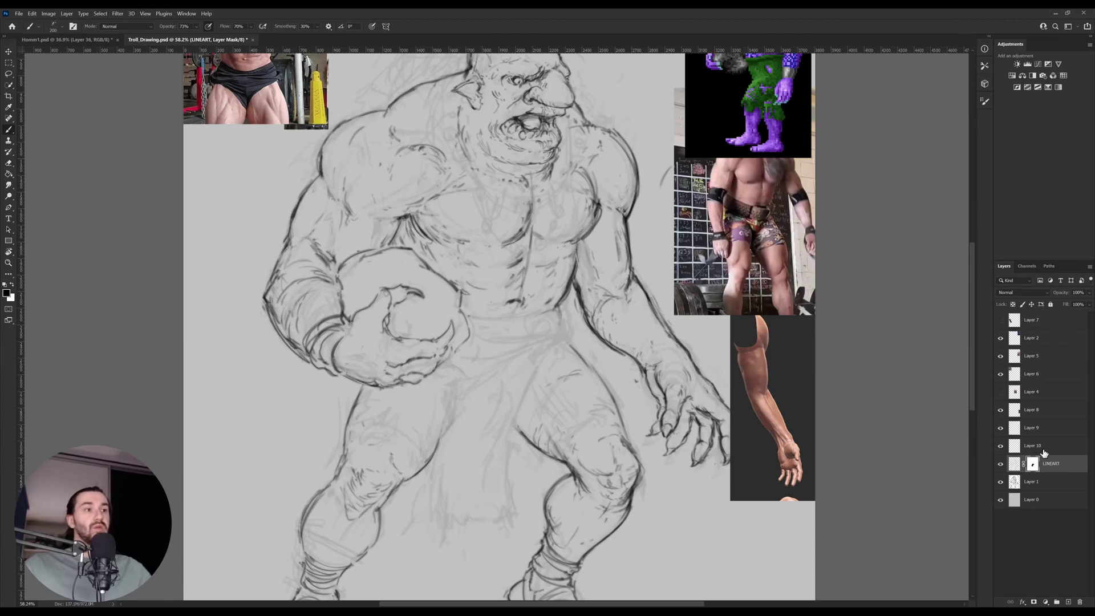
# Rename the empty layer above the line art as CLOTH.
pyautogui.doubleClick(1033, 446)
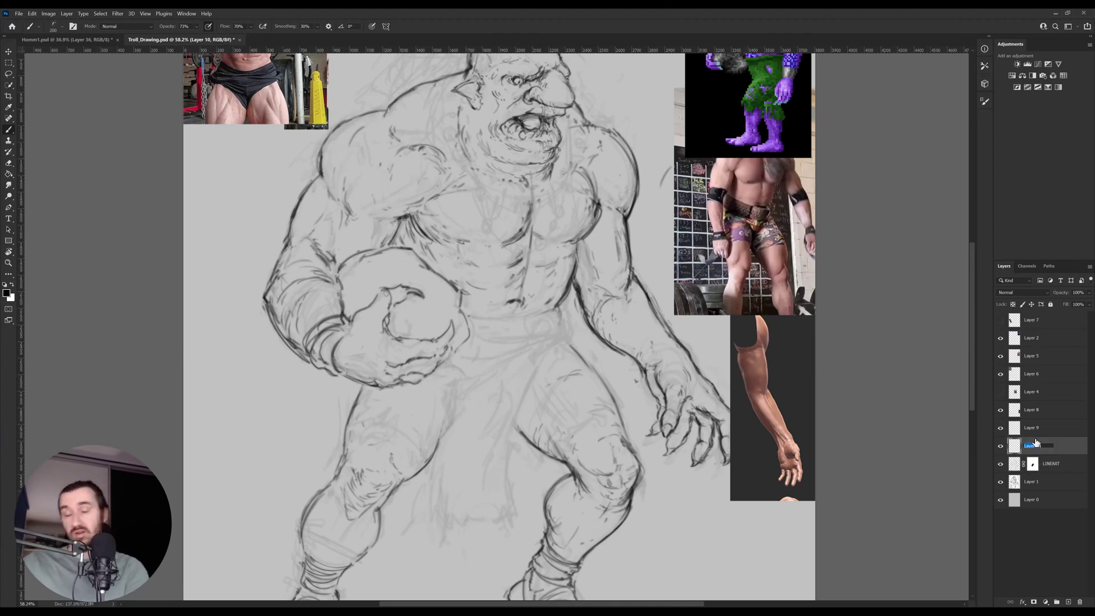
pyautogui.write('CLOTH')
pyautogui.press('Return')
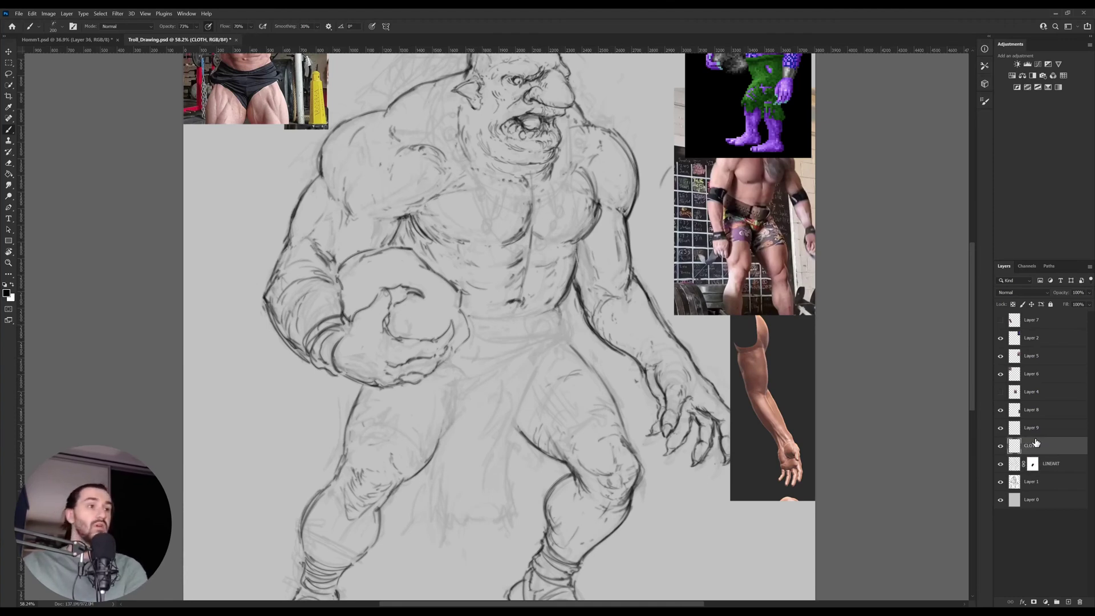
# Examine the bodybuilder photo's shorts and the troll's waist as reference for the loincloth.
pyautogui.moveTo(492, 323); pyautogui.dragTo(493, 369)
pyautogui.press('r')
pyautogui.moveTo(662, 351); pyautogui.dragTo(663, 313)
pyautogui.press('z')
pyautogui.moveTo(222, 143); pyautogui.dragTo(240, 147)
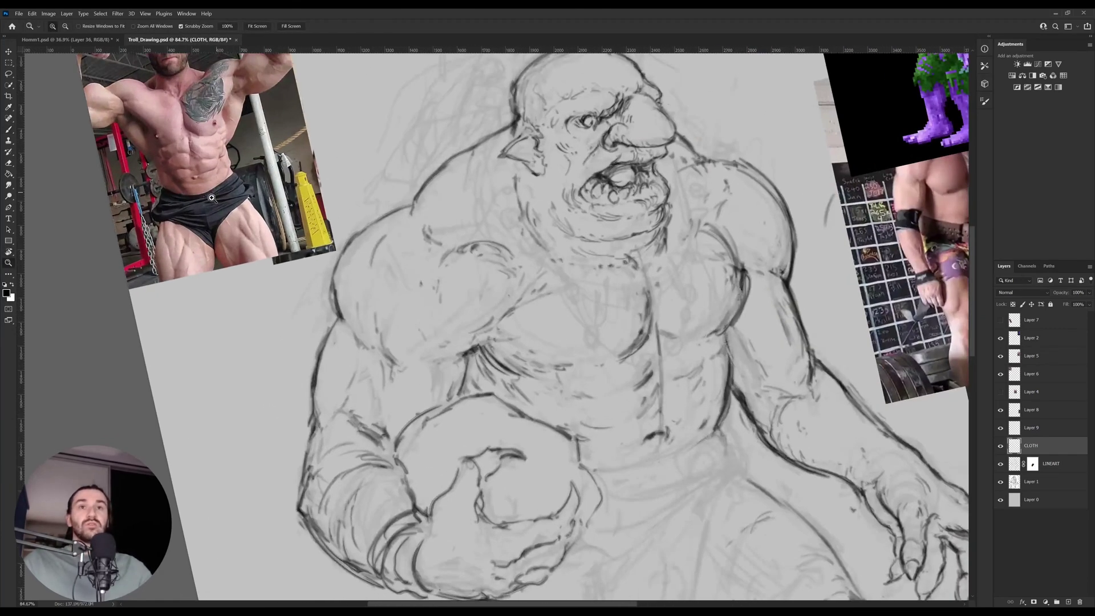
pyautogui.moveTo(246, 209); pyautogui.dragTo(214, 211)
pyautogui.press('r')
pyautogui.moveTo(628, 276); pyautogui.dragTo(632, 292)
pyautogui.press('z')
pyautogui.moveTo(468, 413); pyautogui.dragTo(477, 413)
pyautogui.moveTo(440, 359); pyautogui.dragTo(462, 374)
# Draw the curved waistband on the CLOTH layer, with upper and lower edges wrapping around the troll's waist.
pyautogui.press('p')
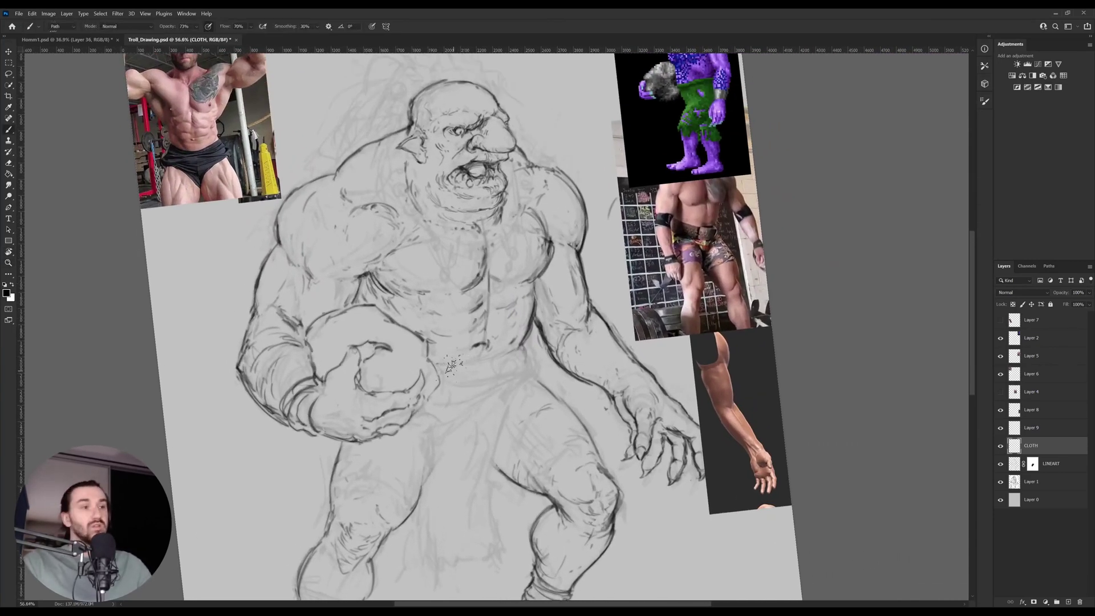
pyautogui.press('b')
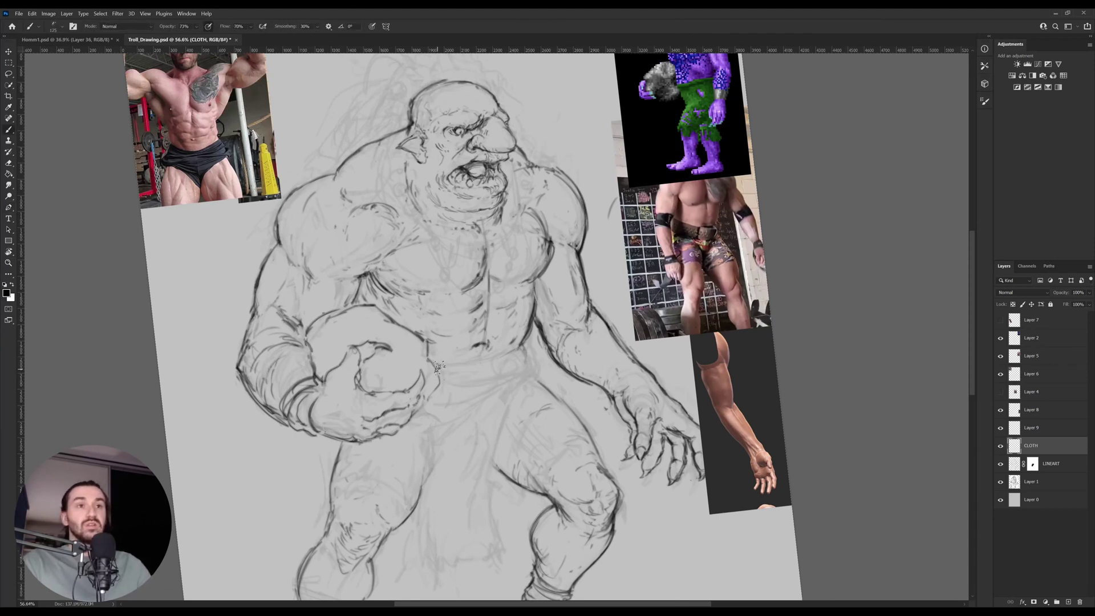
pyautogui.moveTo(432, 366)
pyautogui.mouseDown()
pyautogui.moveTo(475, 364)
pyautogui.moveTo(526, 342)
pyautogui.moveTo(468, 370)
pyautogui.mouseUp()
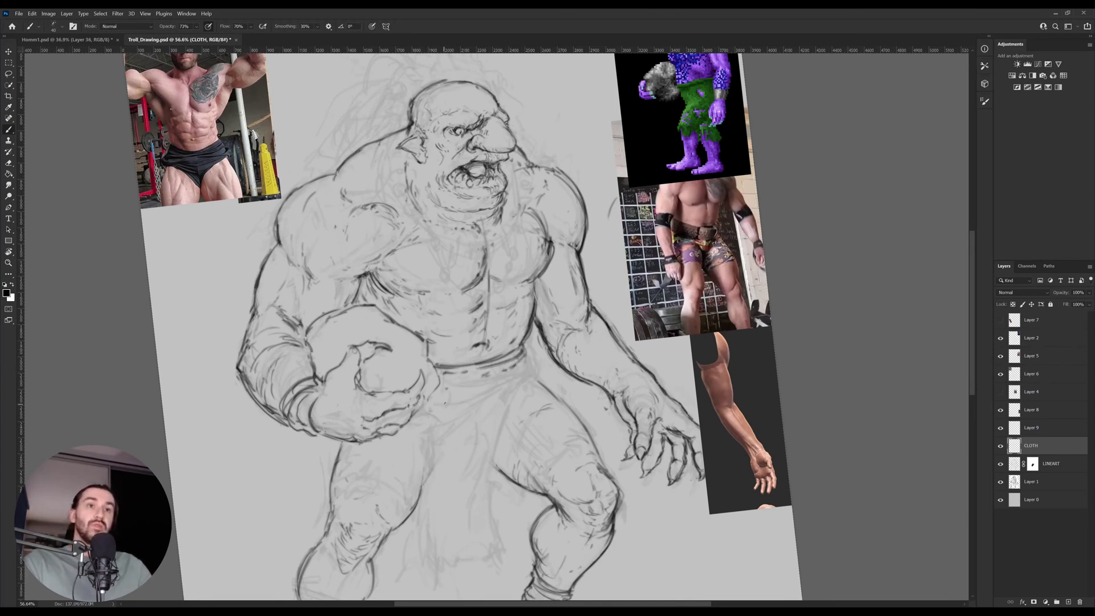
pyautogui.moveTo(517, 376)
pyautogui.mouseDown()
pyautogui.moveTo(497, 394)
pyautogui.moveTo(432, 405)
pyautogui.moveTo(454, 374)
pyautogui.moveTo(513, 363)
pyautogui.mouseUp()
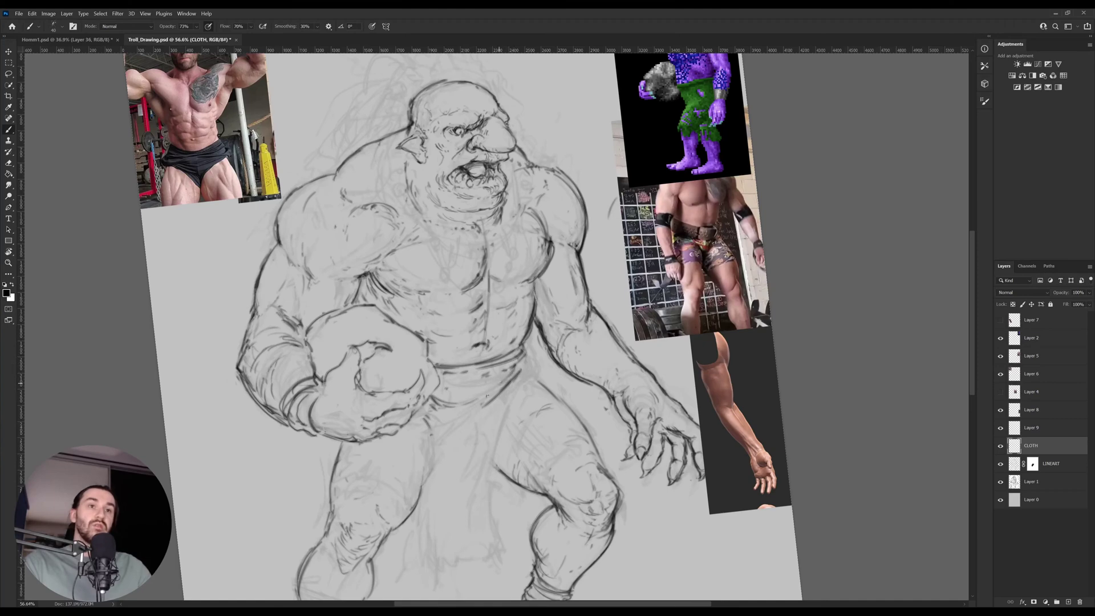
pyautogui.moveTo(444, 382); pyautogui.dragTo(519, 366)
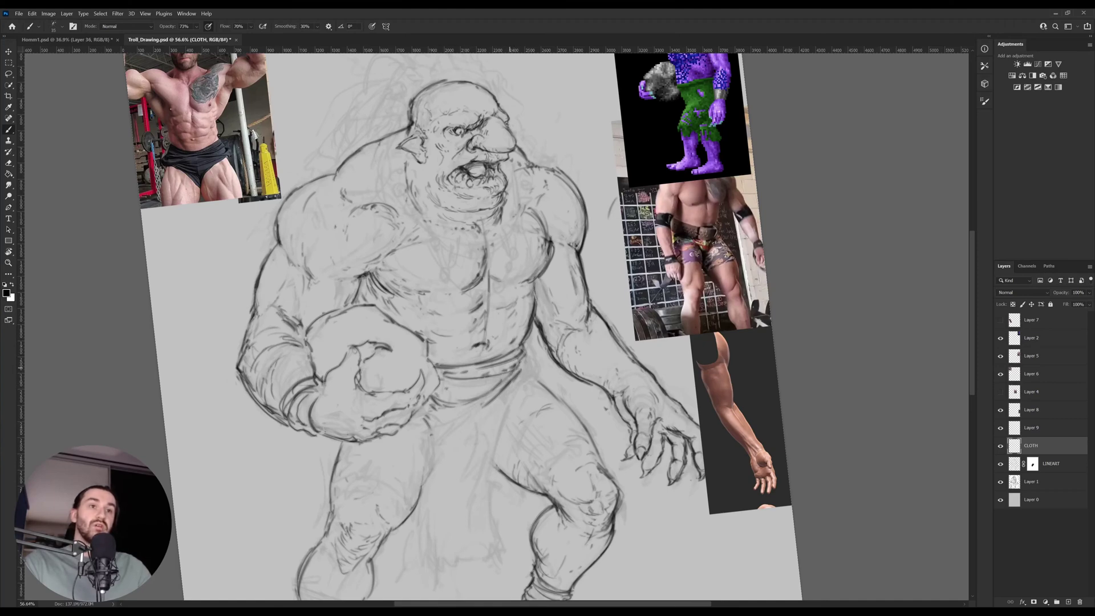
# Draw the overlapping fold of the waist wrap at the hip and the start of the cloth hanging below it.
pyautogui.press('r')
pyautogui.moveTo(652, 345); pyautogui.dragTo(649, 364)
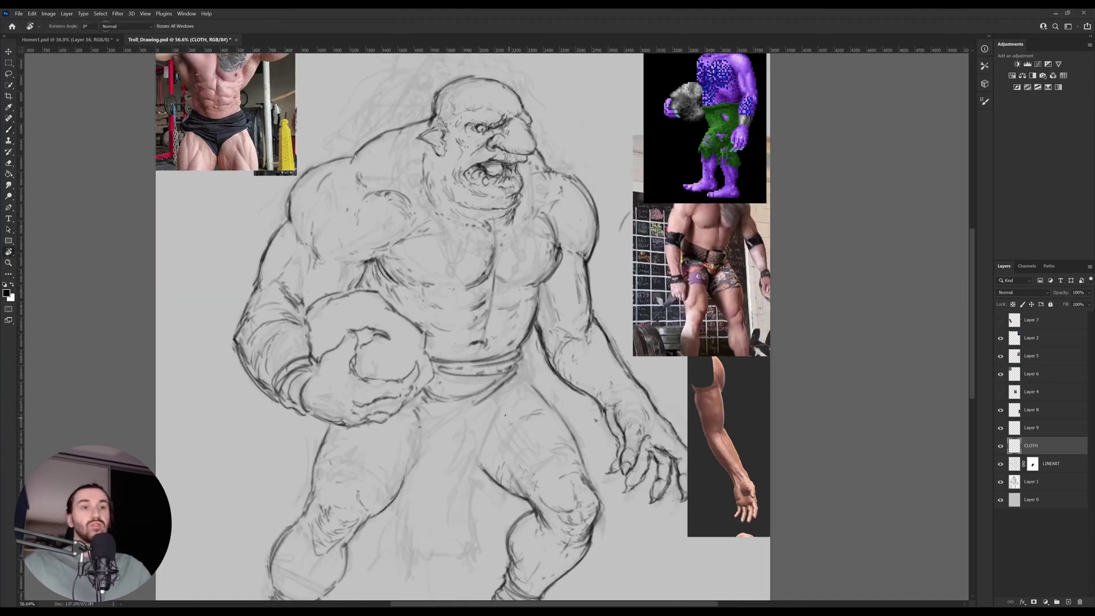
pyautogui.press('b')
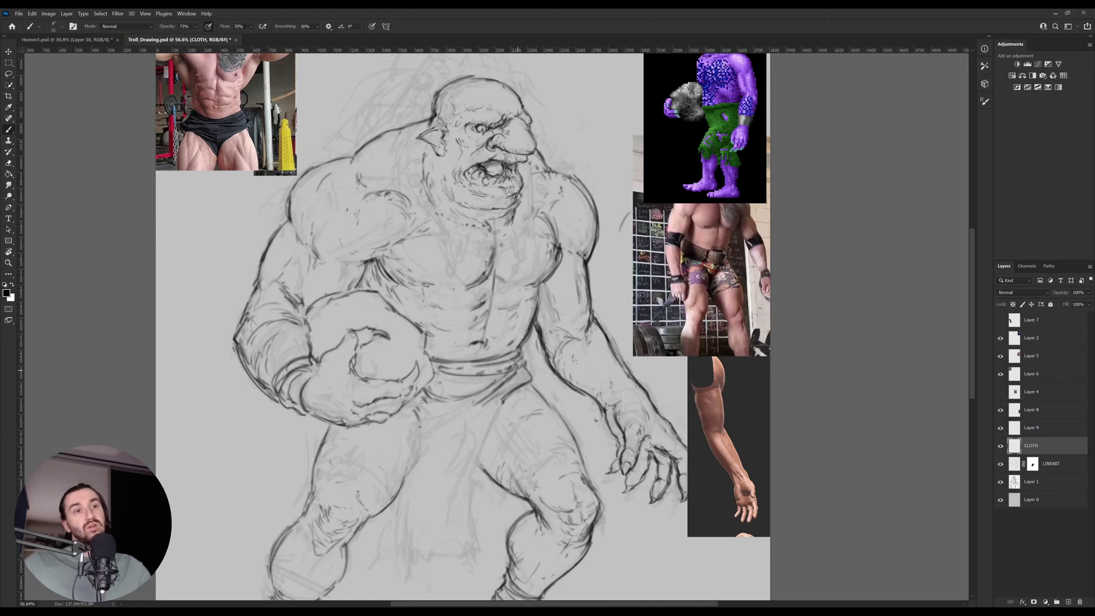
pyautogui.moveTo(526, 366)
pyautogui.mouseDown()
pyautogui.moveTo(525, 356)
pyautogui.moveTo(520, 365)
pyautogui.mouseUp()
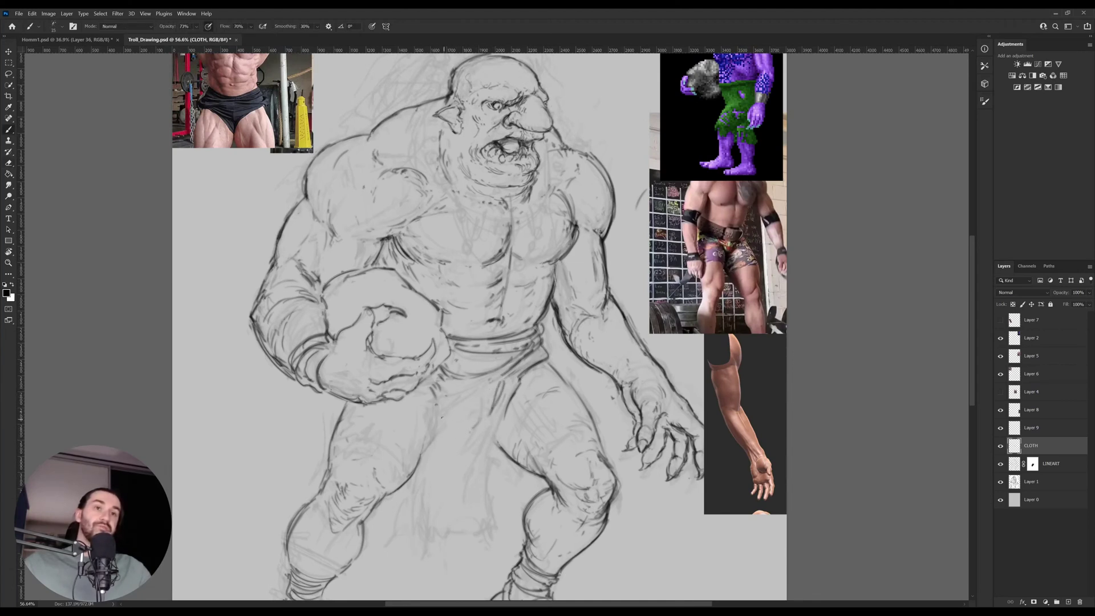
pyautogui.moveTo(431, 403)
pyautogui.mouseDown()
pyautogui.moveTo(417, 477)
pyautogui.moveTo(472, 422)
pyautogui.mouseUp()
# Sketch a rectangular cloth panel hanging from two upper corner points in the empty area beside the troll's leg.
pyautogui.click(276, 358)
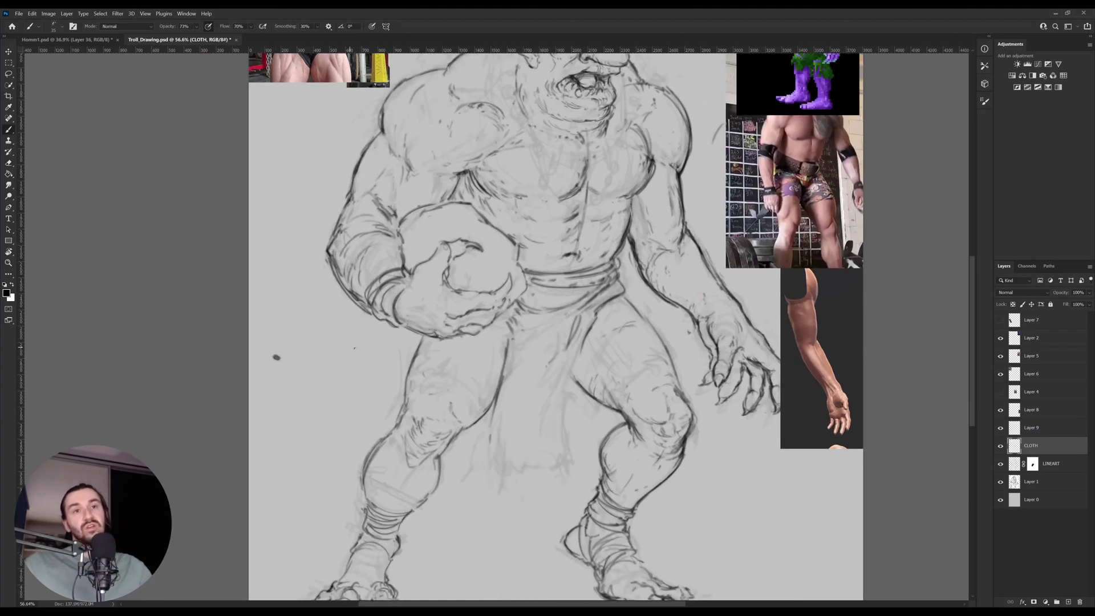
pyautogui.click(354, 349)
pyautogui.moveTo(281, 358); pyautogui.dragTo(283, 453)
pyautogui.moveTo(283, 473)
pyautogui.mouseDown()
pyautogui.moveTo(285, 493)
pyautogui.moveTo(337, 490)
pyautogui.moveTo(356, 438)
pyautogui.moveTo(355, 345)
pyautogui.moveTo(288, 337)
pyautogui.moveTo(282, 370)
pyautogui.moveTo(360, 339)
pyautogui.mouseUp()
pyautogui.press('e')
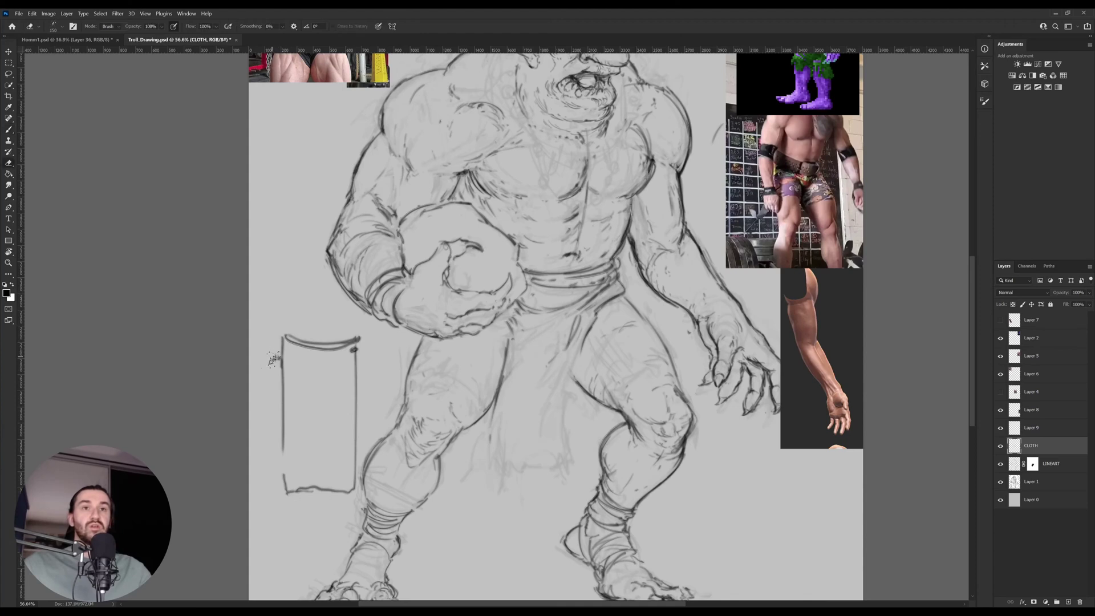
# Draw drooping U-shaped drape folds strung between the two corner points of the demonstration cloth panel.
pyautogui.press('b')
pyautogui.moveTo(277, 356)
pyautogui.mouseDown()
pyautogui.moveTo(325, 362)
pyautogui.moveTo(305, 375)
pyautogui.moveTo(353, 337)
pyautogui.moveTo(308, 375)
pyautogui.mouseUp()
pyautogui.click(282, 335)
pyautogui.moveTo(289, 337)
pyautogui.mouseDown()
pyautogui.moveTo(320, 397)
pyautogui.moveTo(347, 359)
pyautogui.mouseUp()
pyautogui.moveTo(348, 349)
pyautogui.mouseDown()
pyautogui.moveTo(333, 395)
pyautogui.moveTo(296, 380)
pyautogui.mouseUp()
pyautogui.moveTo(289, 340)
pyautogui.mouseDown()
pyautogui.moveTo(292, 363)
pyautogui.moveTo(352, 359)
pyautogui.mouseUp()
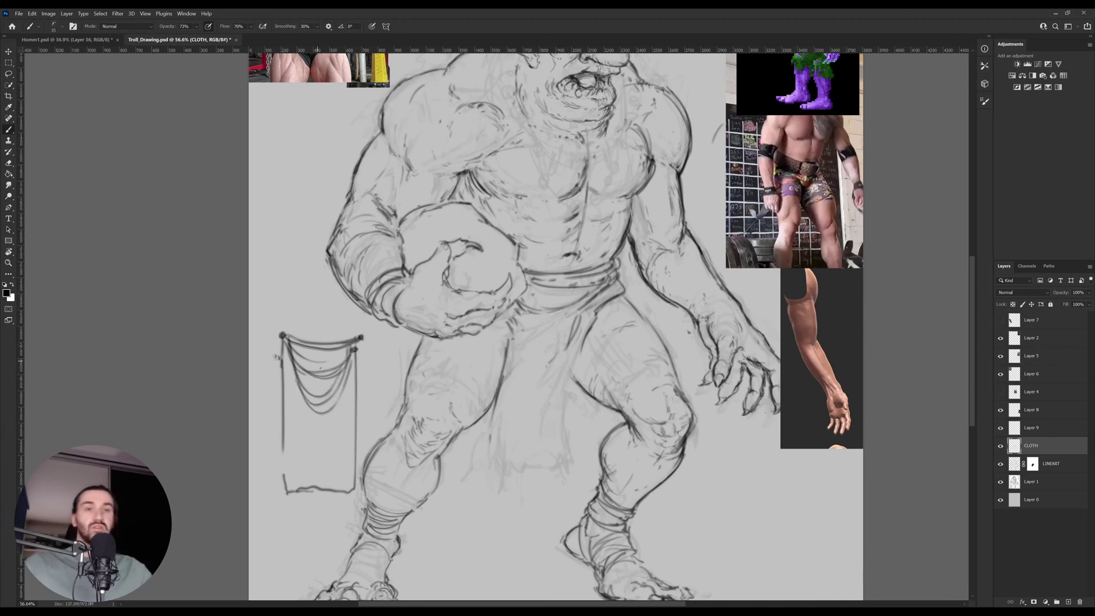
# Sketch a compression diagram above the panel: a plain upright cloth with a downward arrow, and zigzag stacked folds over it.
pyautogui.moveTo(272, 235)
pyautogui.mouseDown()
pyautogui.moveTo(270, 294)
pyautogui.moveTo(300, 311)
pyautogui.moveTo(305, 247)
pyautogui.moveTo(273, 238)
pyautogui.mouseUp()
pyautogui.moveTo(287, 187); pyautogui.dragTo(294, 247)
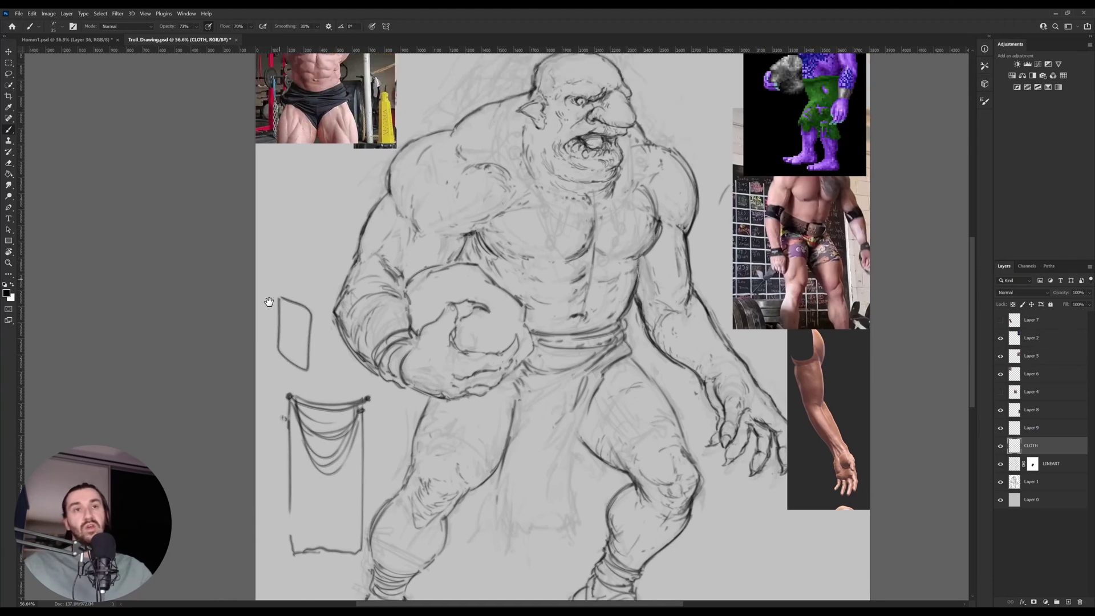
pyautogui.moveTo(266, 283); pyautogui.dragTo(267, 322)
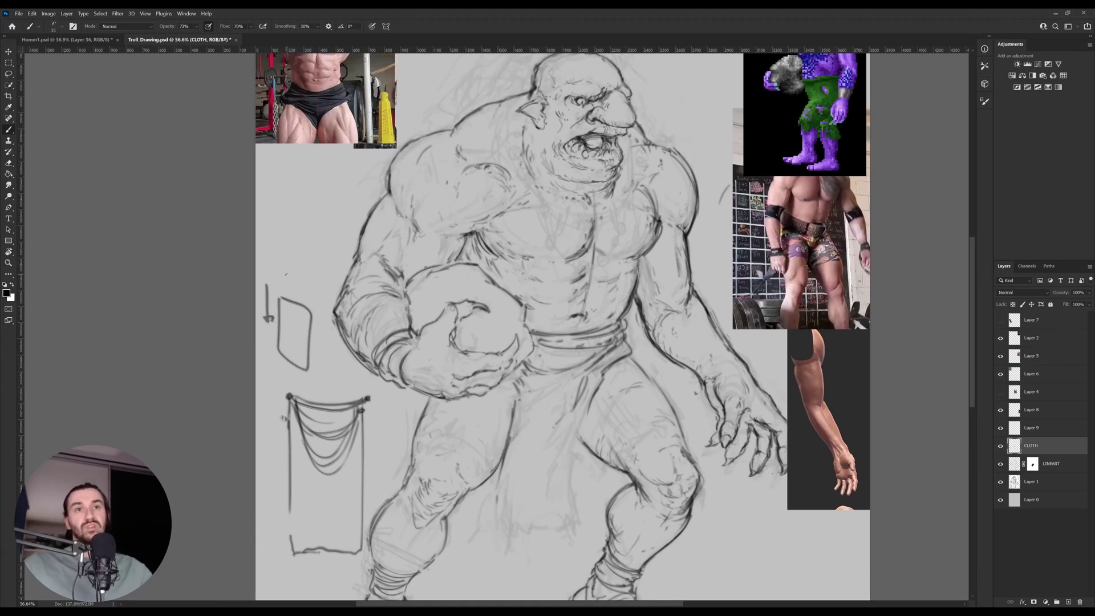
pyautogui.moveTo(287, 276)
pyautogui.mouseDown()
pyautogui.moveTo(288, 254)
pyautogui.moveTo(309, 281)
pyautogui.moveTo(308, 258)
pyautogui.moveTo(327, 290)
pyautogui.moveTo(309, 255)
pyautogui.mouseUp()
pyautogui.hotkey('ctrl', 'z')
pyautogui.hotkey('ctrl', 'z')
pyautogui.moveTo(288, 237); pyautogui.dragTo(322, 245)
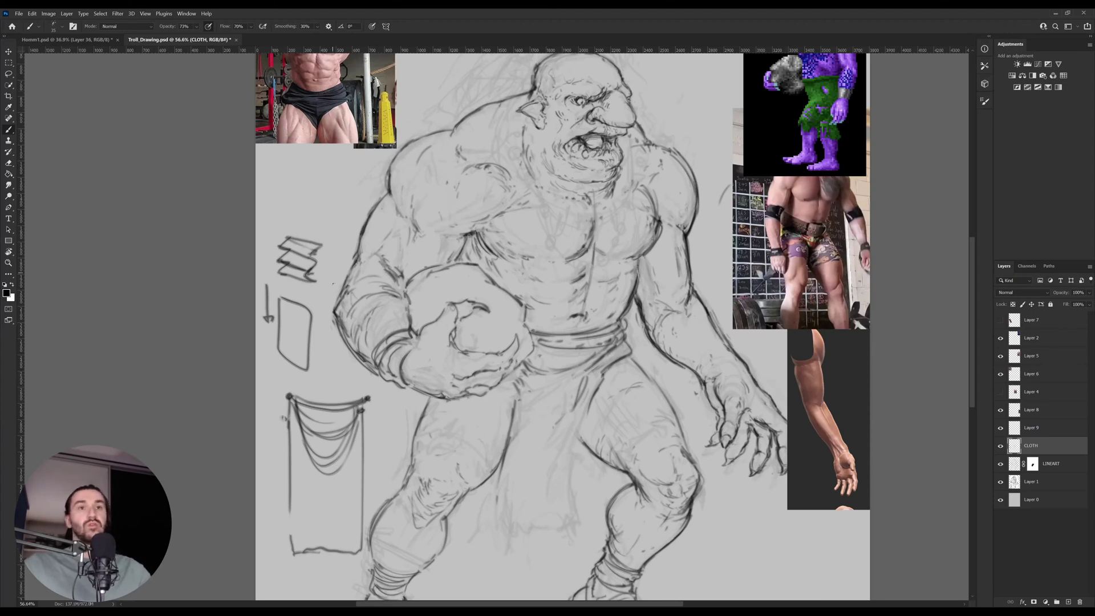
# Draw the hanging loincloth between the troll's thighs, with two long side edges and a ragged lower hem.
pyautogui.moveTo(545, 391)
pyautogui.mouseDown()
pyautogui.moveTo(506, 329)
pyautogui.moveTo(473, 337)
pyautogui.moveTo(464, 404)
pyautogui.mouseUp()
pyautogui.moveTo(460, 446); pyautogui.dragTo(459, 460)
pyautogui.moveTo(471, 422)
pyautogui.mouseDown()
pyautogui.moveTo(461, 459)
pyautogui.moveTo(487, 456)
pyautogui.mouseUp()
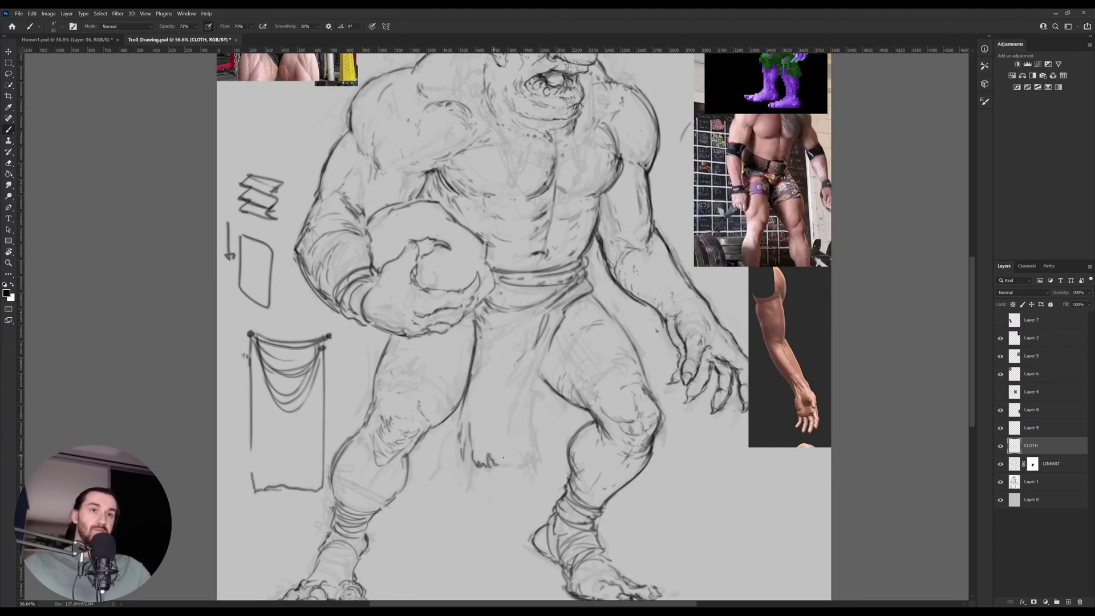
pyautogui.moveTo(519, 399)
pyautogui.mouseDown()
pyautogui.moveTo(532, 471)
pyautogui.moveTo(539, 379)
pyautogui.moveTo(531, 412)
pyautogui.mouseUp()
pyautogui.moveTo(552, 342)
pyautogui.mouseDown()
pyautogui.moveTo(531, 397)
pyautogui.moveTo(544, 379)
pyautogui.mouseUp()
pyautogui.press('e')
pyautogui.press('b')
pyautogui.moveTo(552, 352); pyautogui.dragTo(535, 424)
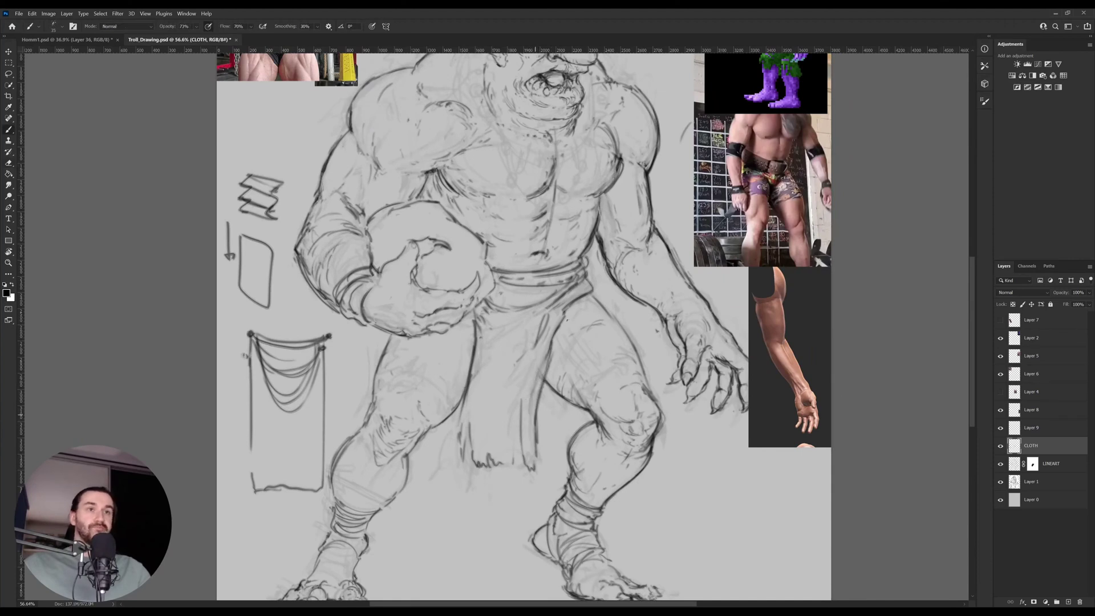
# Refine the loincloth's edge where it runs from the hip fold over the inner thigh, erasing stray lines at the hip.
pyautogui.moveTo(565, 321); pyautogui.dragTo(538, 389)
pyautogui.press('e')
pyautogui.press('b')
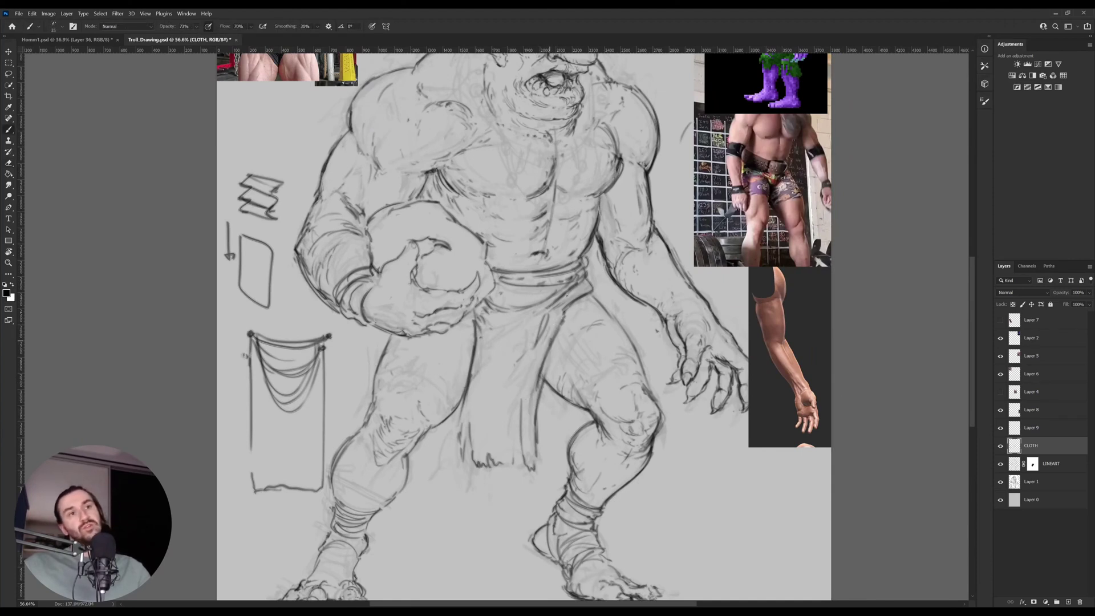
pyautogui.moveTo(578, 294); pyautogui.dragTo(551, 338)
pyautogui.moveTo(572, 294); pyautogui.dragTo(554, 333)
pyautogui.press('e')
pyautogui.press('b')
pyautogui.moveTo(577, 299)
pyautogui.mouseDown()
pyautogui.moveTo(558, 324)
pyautogui.moveTo(577, 299)
pyautogui.mouseUp()
pyautogui.moveTo(599, 287); pyautogui.dragTo(597, 292)
pyautogui.press('e')
pyautogui.moveTo(588, 282)
pyautogui.mouseDown()
pyautogui.moveTo(595, 296)
pyautogui.moveTo(579, 299)
pyautogui.moveTo(600, 295)
pyautogui.mouseUp()
pyautogui.press('b')
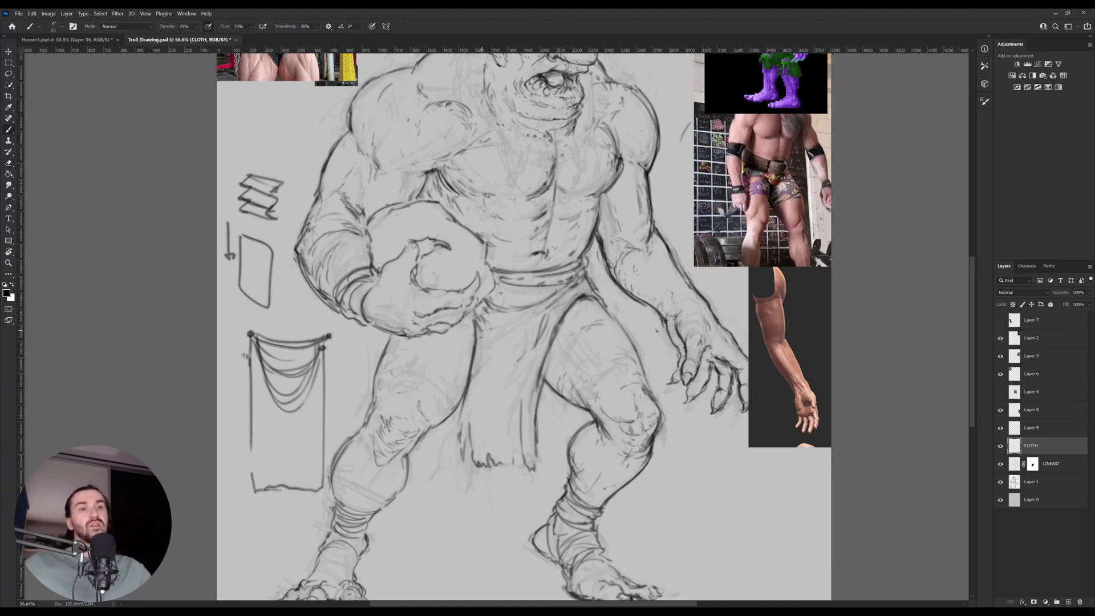
# Clean up the loincloth's edge below the hand holding the rock and add vertical fold lines down the cloth.
pyautogui.press('e')
pyautogui.moveTo(476, 320); pyautogui.dragTo(474, 358)
pyautogui.press('b')
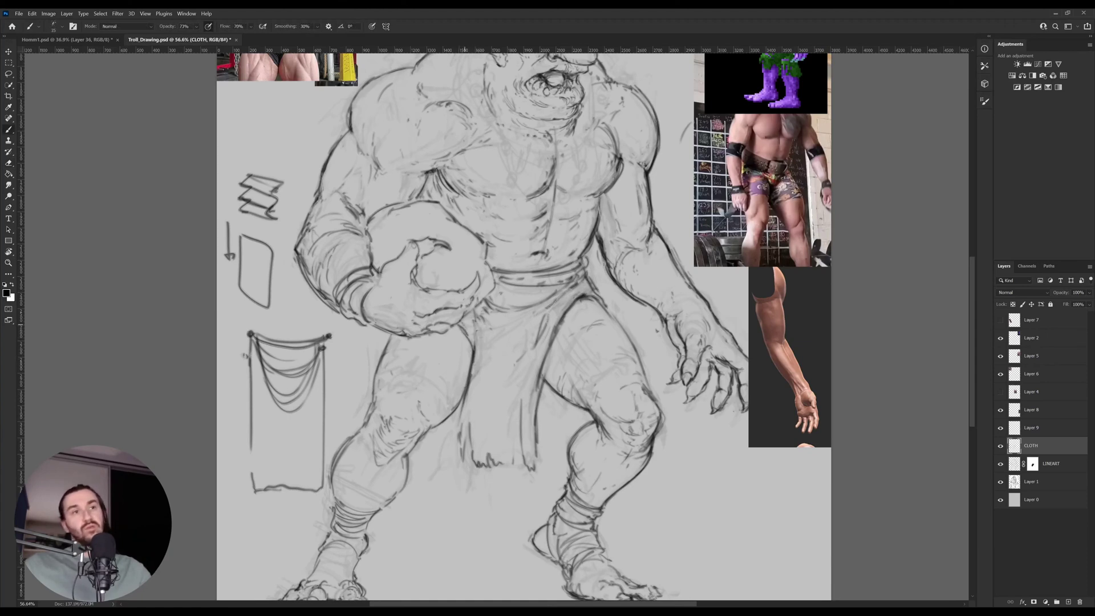
pyautogui.press('e')
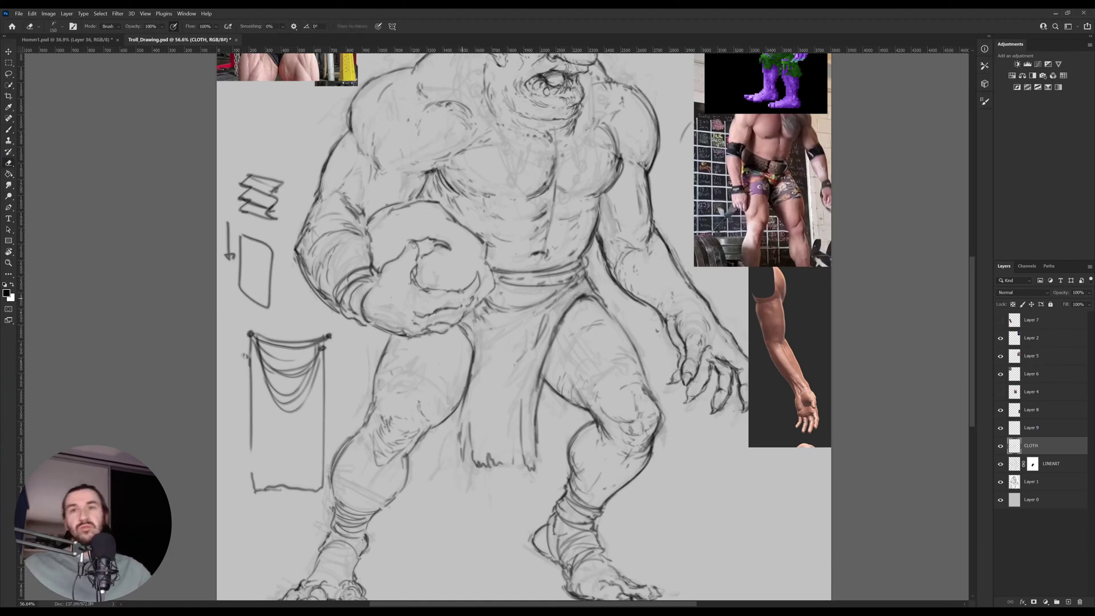
pyautogui.press('b')
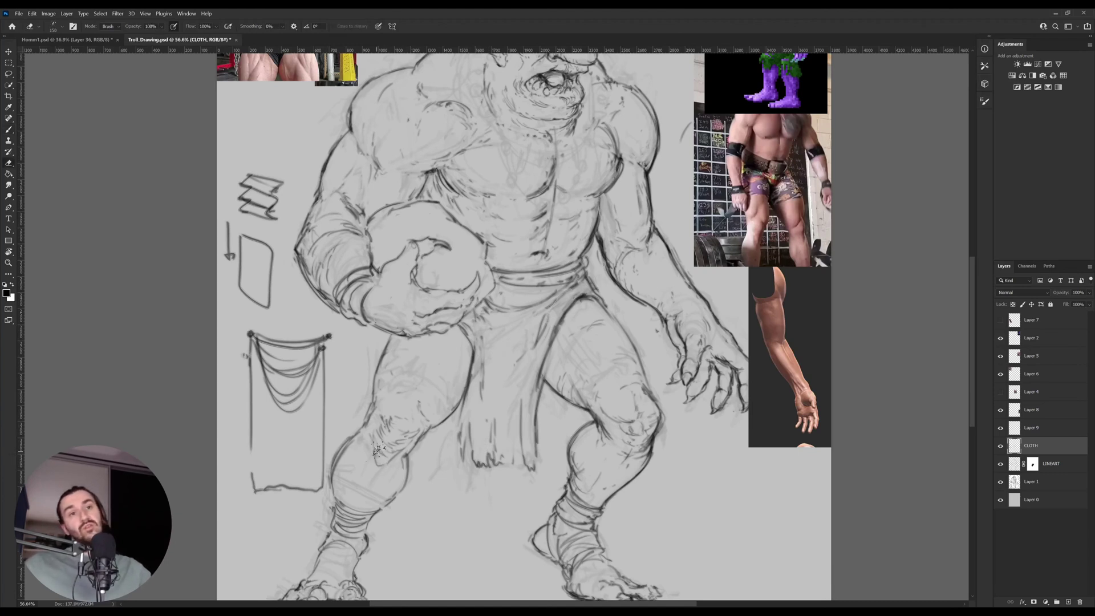
# Tear up the loincloth's hem on the CLOTH layer with pointed tatters and a frayed strip along the rock-side edge.
pyautogui.click(1015, 465)
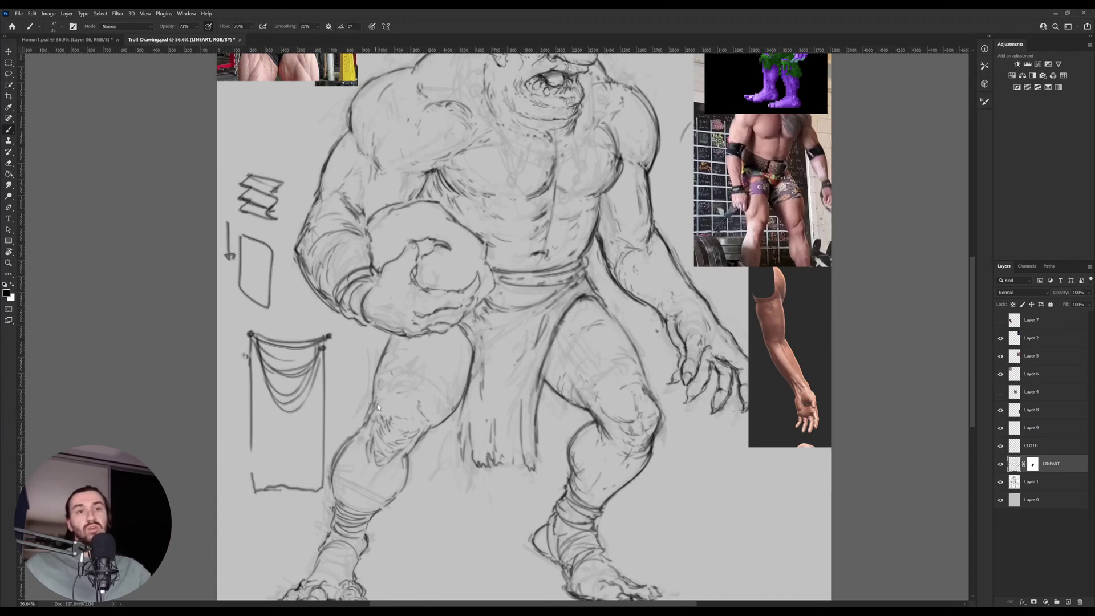
pyautogui.click(1026, 445)
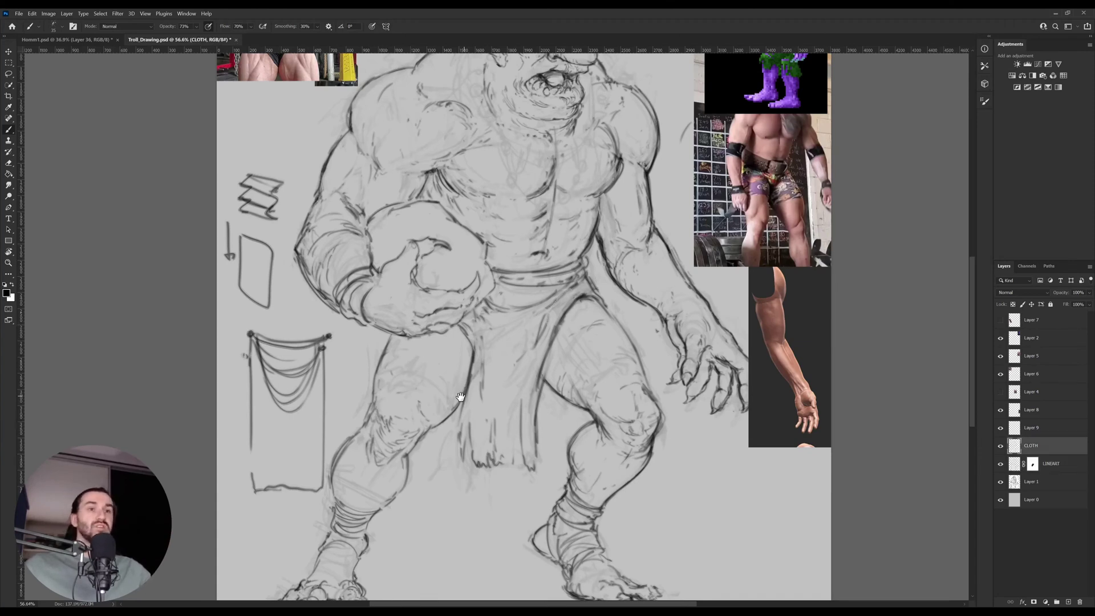
pyautogui.moveTo(460, 397); pyautogui.dragTo(469, 438)
pyautogui.press('e')
pyautogui.press('b')
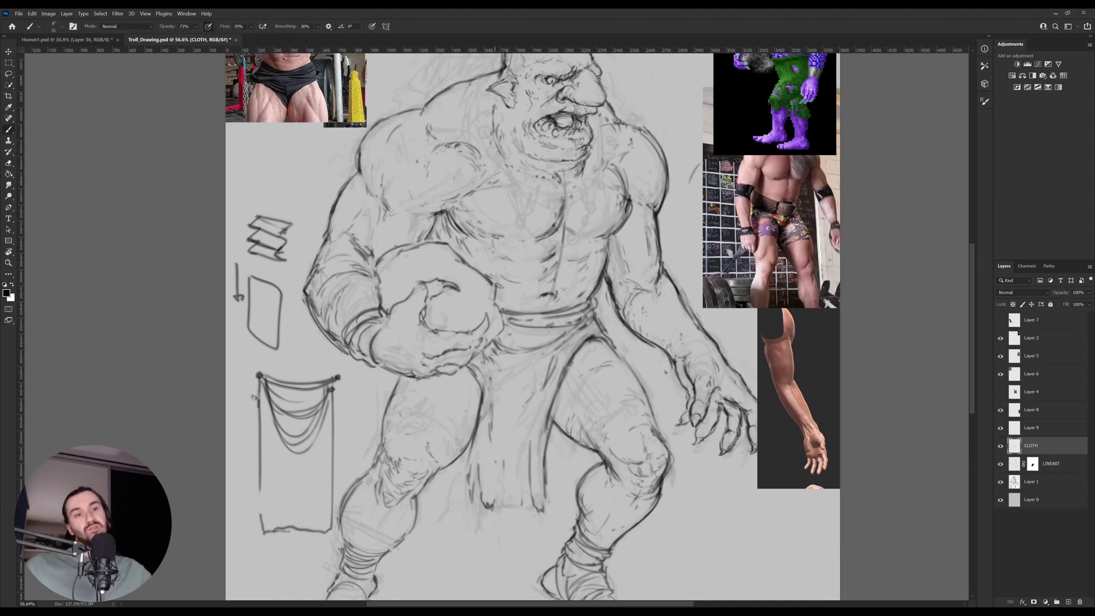
pyautogui.moveTo(503, 474); pyautogui.dragTo(508, 520)
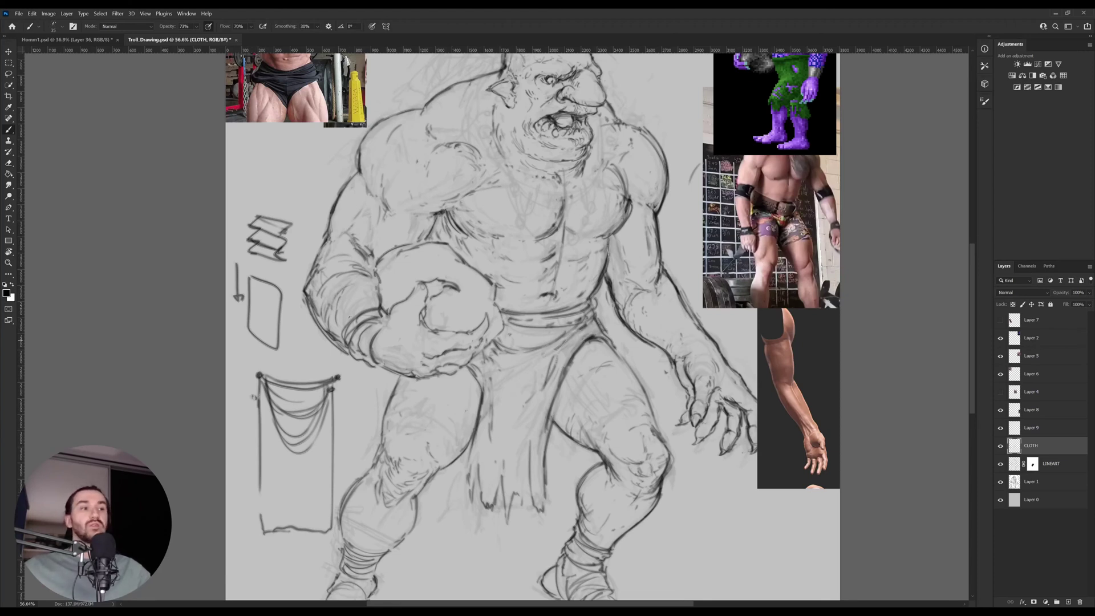
pyautogui.press('e')
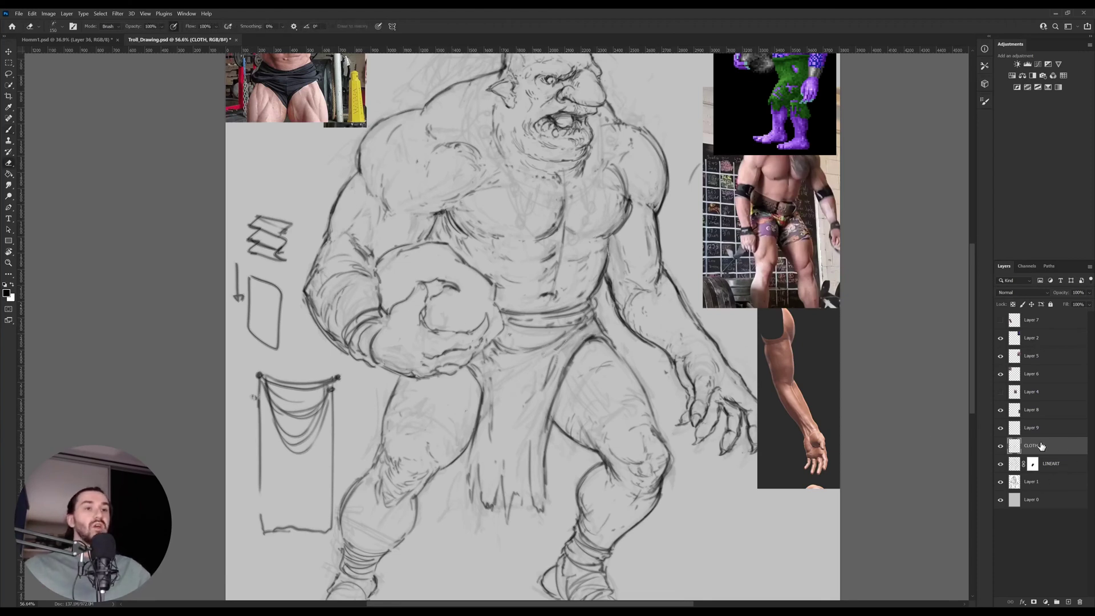
pyautogui.press('b')
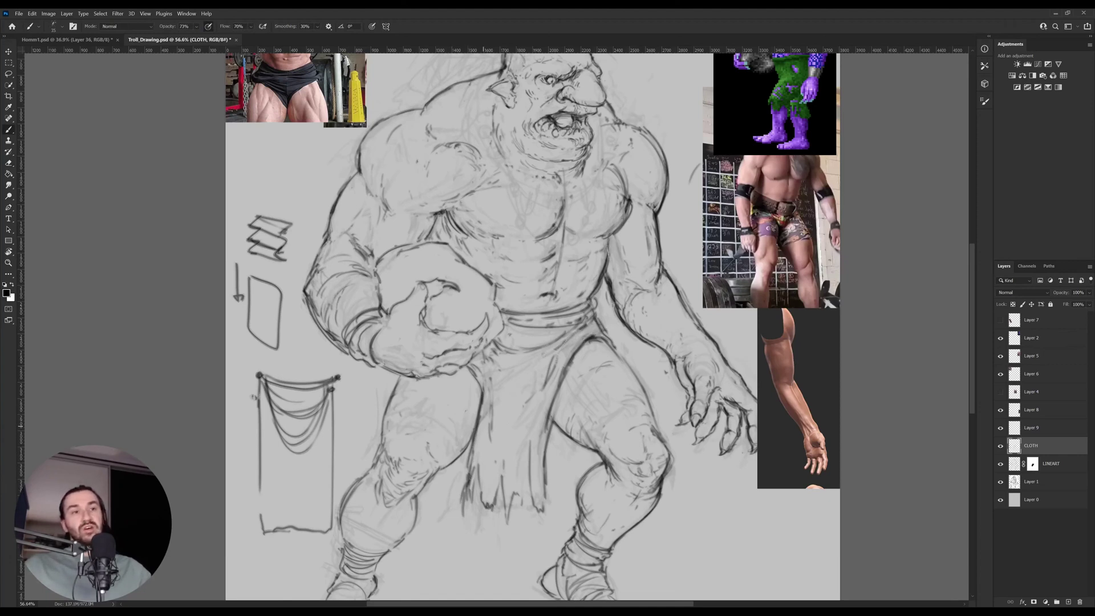
# Extend the loincloth's far hem corner into long ragged points and add a fold line below the waist wrap.
pyautogui.moveTo(547, 447); pyautogui.dragTo(543, 485)
pyautogui.moveTo(543, 506)
pyautogui.mouseDown()
pyautogui.moveTo(539, 527)
pyautogui.moveTo(526, 461)
pyautogui.mouseUp()
pyautogui.moveTo(522, 489); pyautogui.dragTo(529, 453)
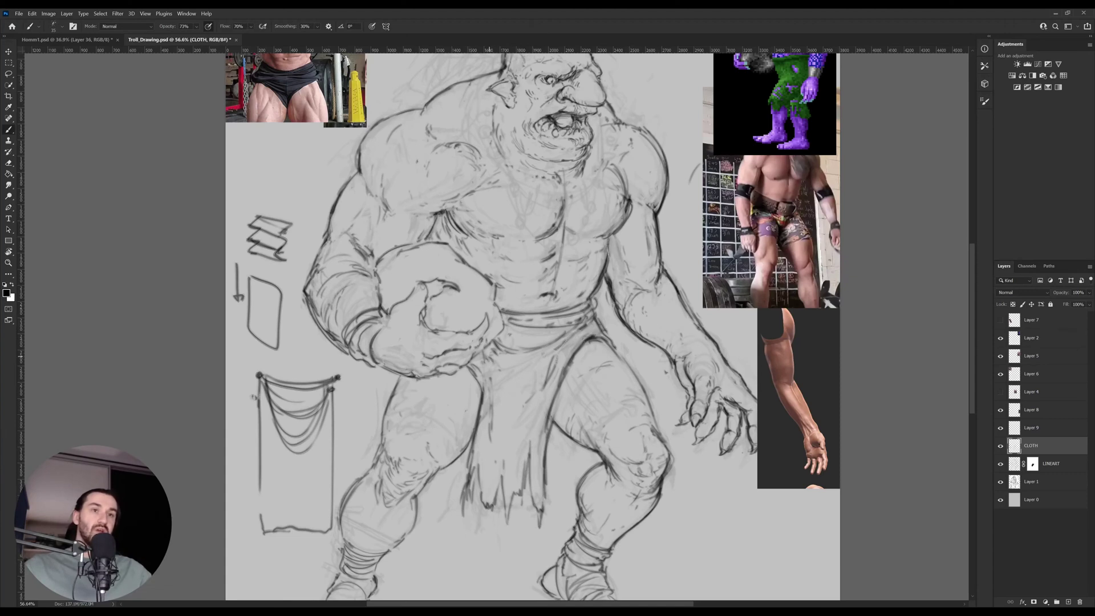
pyautogui.moveTo(490, 356); pyautogui.dragTo(500, 408)
# Rename the CLOTH layer as EVERYTHING.
pyautogui.moveTo(605, 343); pyautogui.dragTo(596, 391)
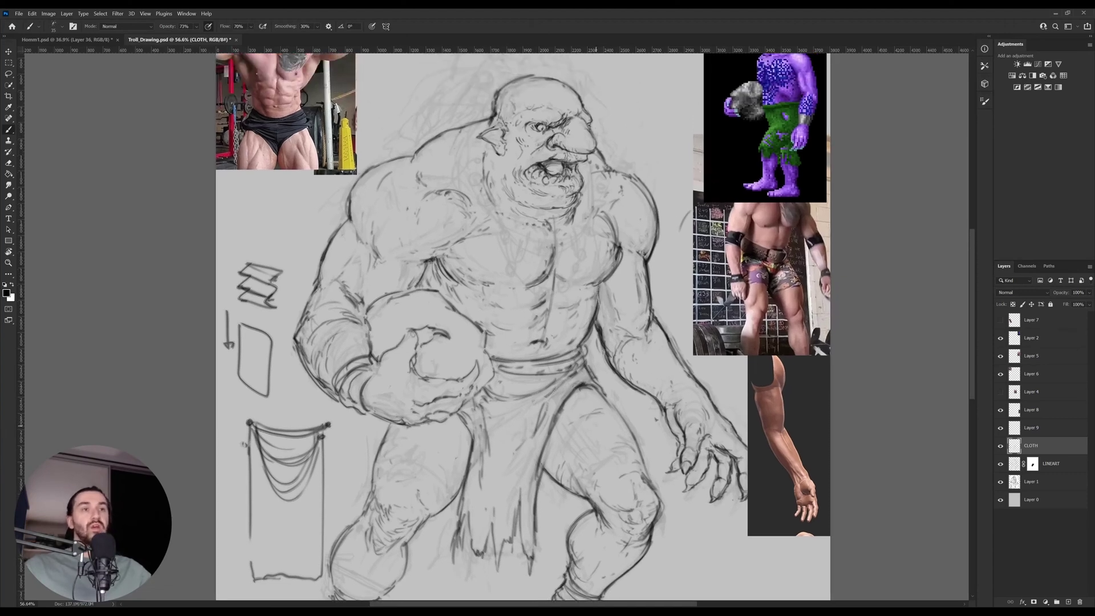
pyautogui.moveTo(570, 264); pyautogui.dragTo(555, 354)
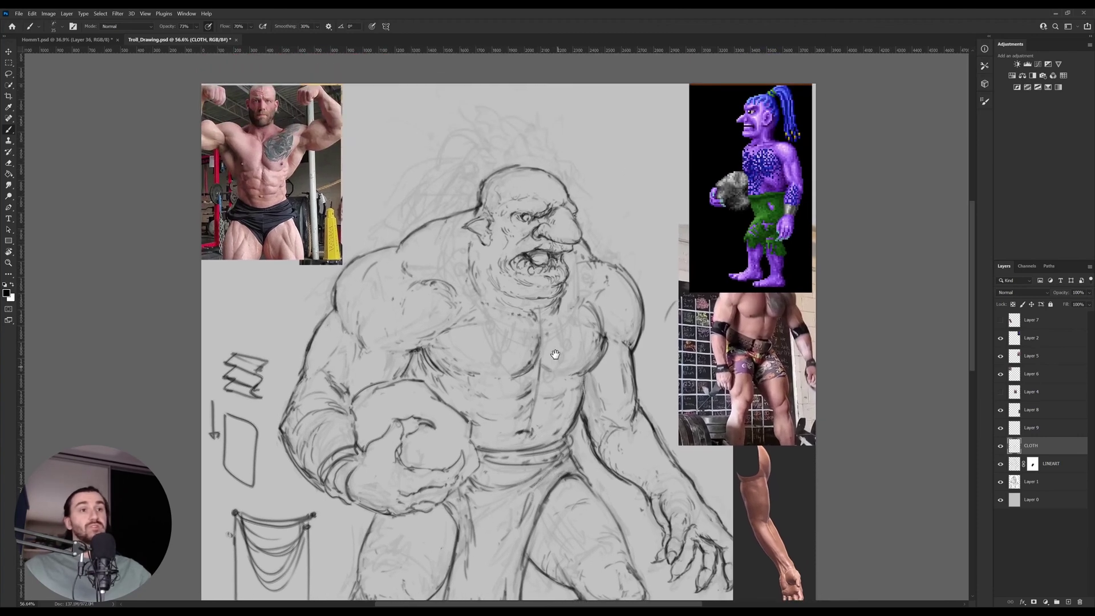
pyautogui.click(1033, 463)
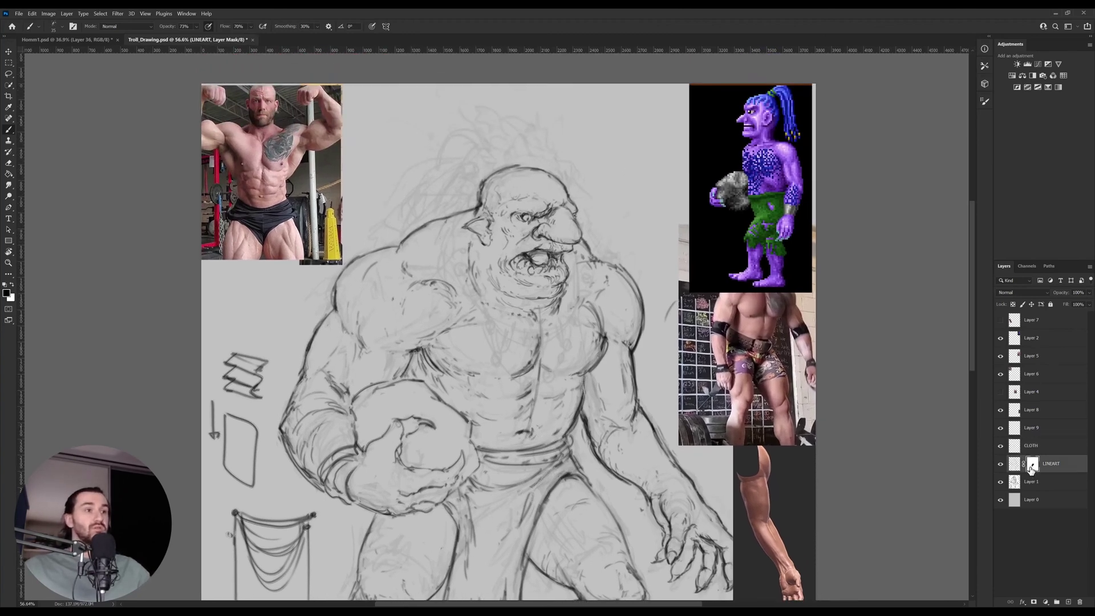
pyautogui.doubleClick(1031, 446)
pyautogui.write('EVERYTHING')
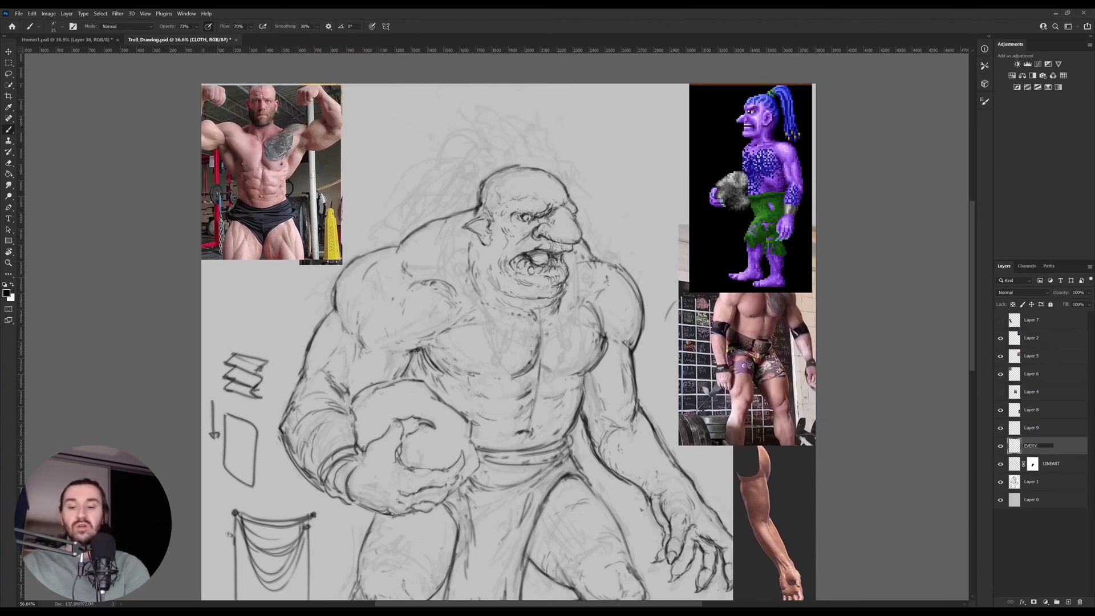
pyautogui.press('Return')
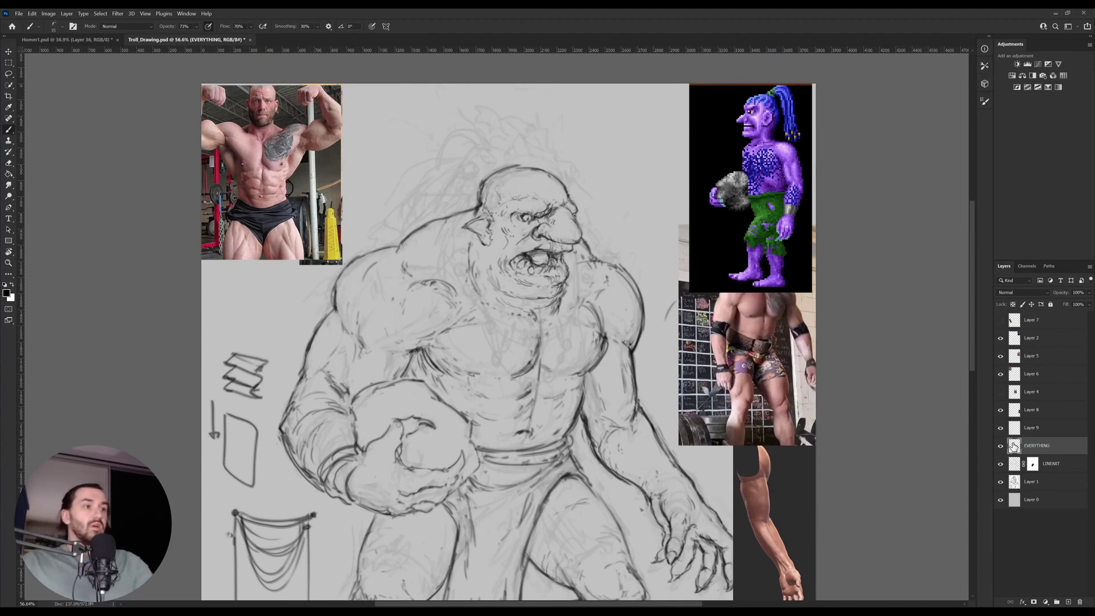
# Mask out the top outline of the troll's bald head on the LINEART layer mask with an enlarged brush.
pyautogui.click(1033, 465)
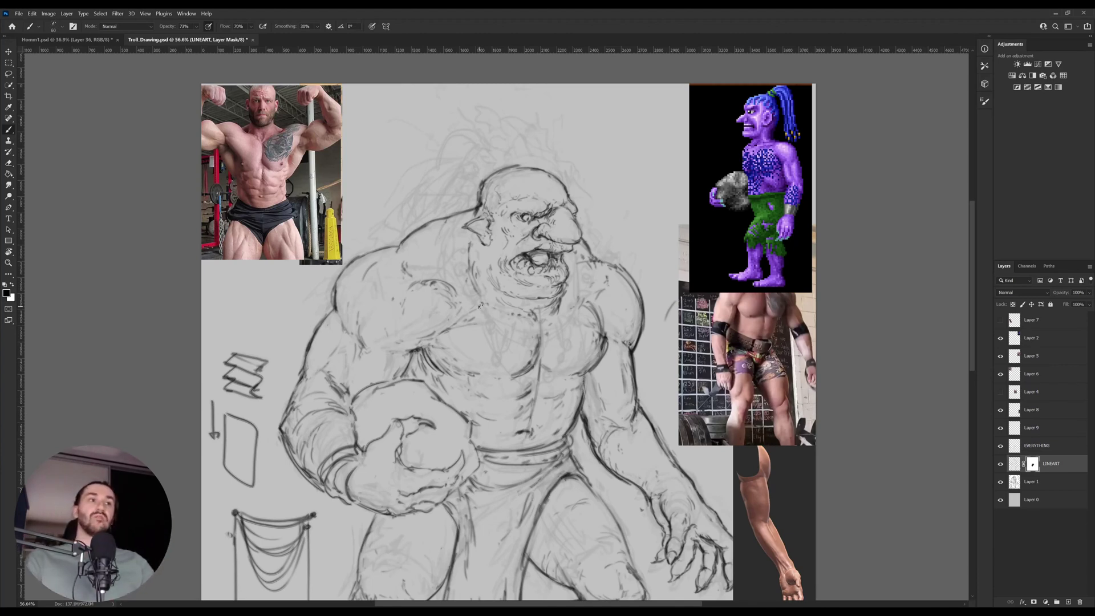
pyautogui.click(1040, 447)
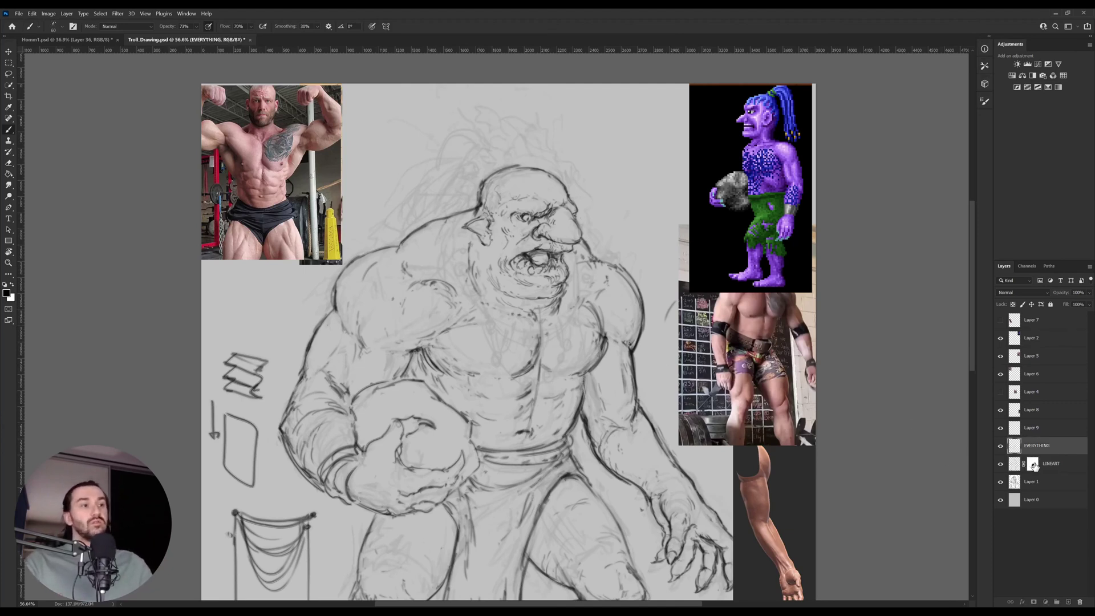
pyautogui.click(1033, 463)
pyautogui.press(']')
pyautogui.press(']')
pyautogui.press(']')
pyautogui.press(']')
pyautogui.press(']')
pyautogui.press(']')
pyautogui.press(']')
pyautogui.moveTo(484, 190)
pyautogui.mouseDown()
pyautogui.moveTo(498, 167)
pyautogui.moveTo(540, 171)
pyautogui.mouseUp()
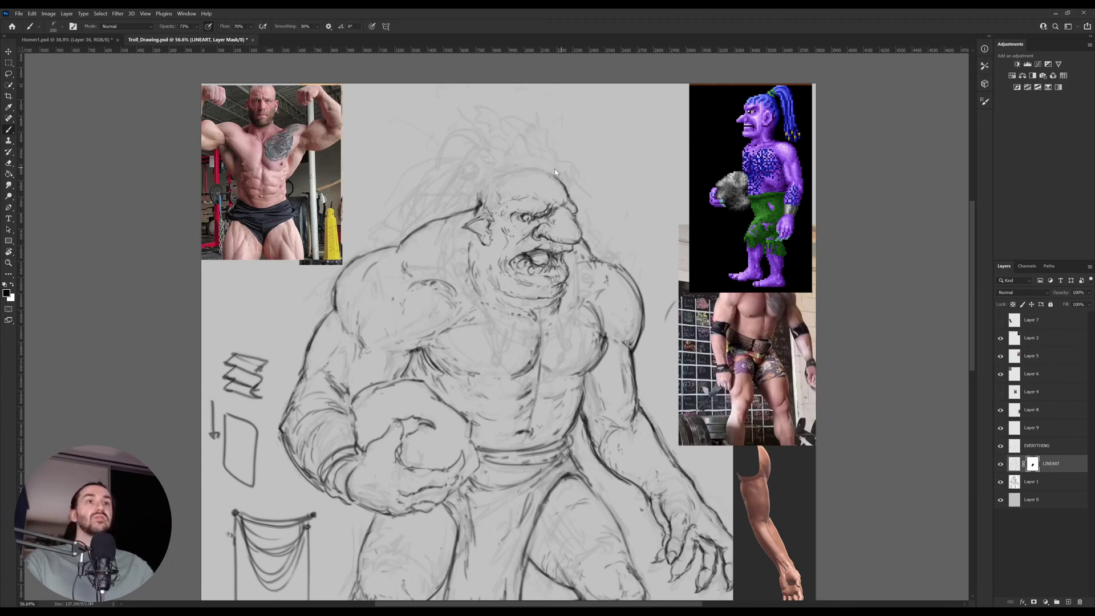
# Draw a rough hairline with short tufts along the troll's forehead on the EVERYTHING layer.
pyautogui.click(1037, 451)
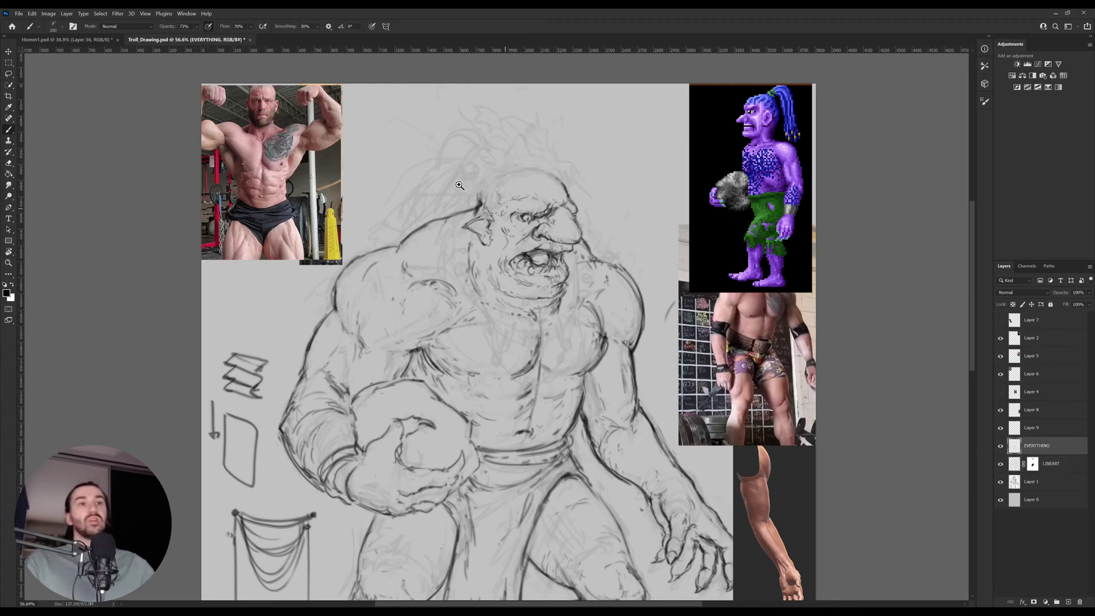
pyautogui.moveTo(468, 187)
pyautogui.mouseDown()
pyautogui.moveTo(481, 183)
pyautogui.moveTo(479, 253)
pyautogui.moveTo(497, 286)
pyautogui.mouseUp()
pyautogui.keyDown('ctrl'); pyautogui.click(478, 264); pyautogui.keyUp('ctrl')
pyautogui.press('b')
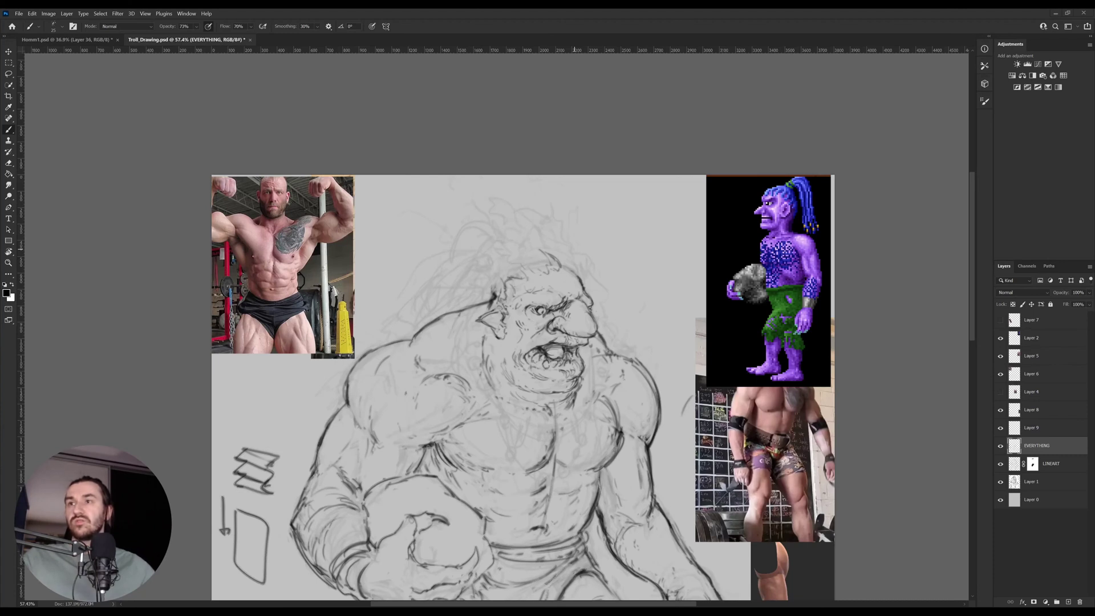
# Paste the dreadlock bun photo, enlarge it and place it beside the pixel-art troll as a hair reference.
pyautogui.hotkey('ctrl', 'v')
pyautogui.hotkey('ctrl', 't')
pyautogui.moveTo(529, 349)
pyautogui.mouseDown()
pyautogui.moveTo(653, 232)
pyautogui.moveTo(655, 198)
pyautogui.mouseUp()
pyautogui.moveTo(667, 246); pyautogui.dragTo(681, 230)
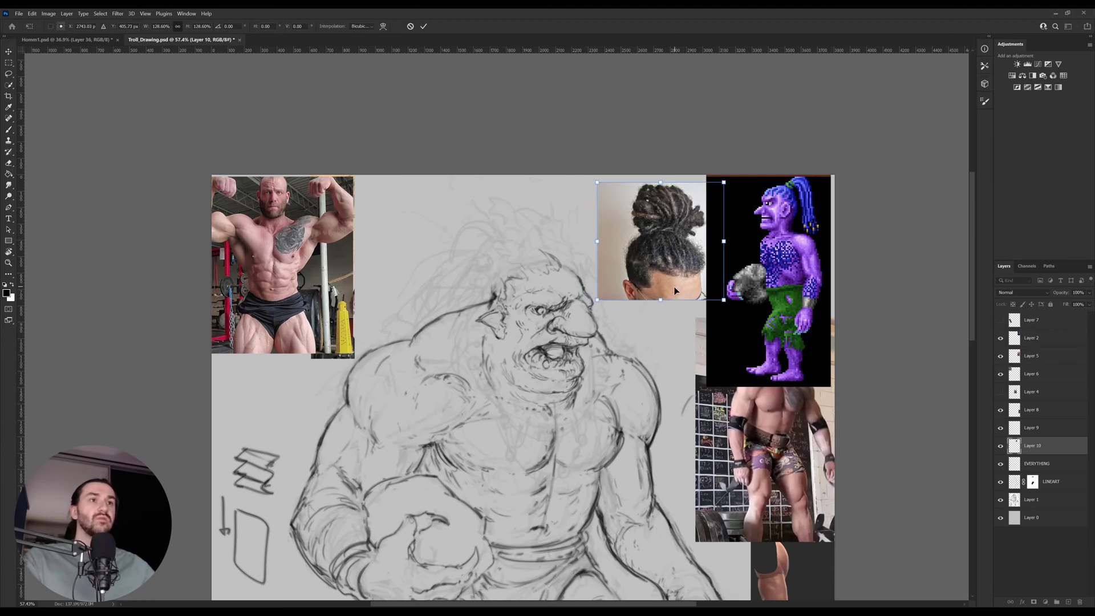
pyautogui.moveTo(663, 300); pyautogui.dragTo(664, 317)
pyautogui.press('Return')
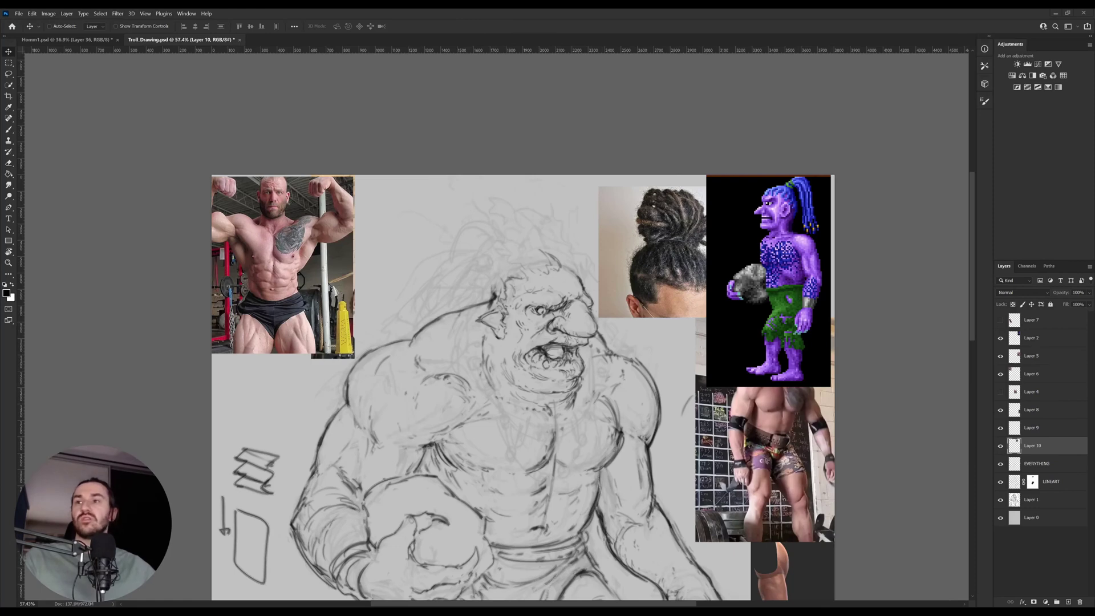
# Paste the photo of long dreadlocks seen from behind and place it below the flexing bodybuilder reference.
pyautogui.hotkey('ctrl', 'v')
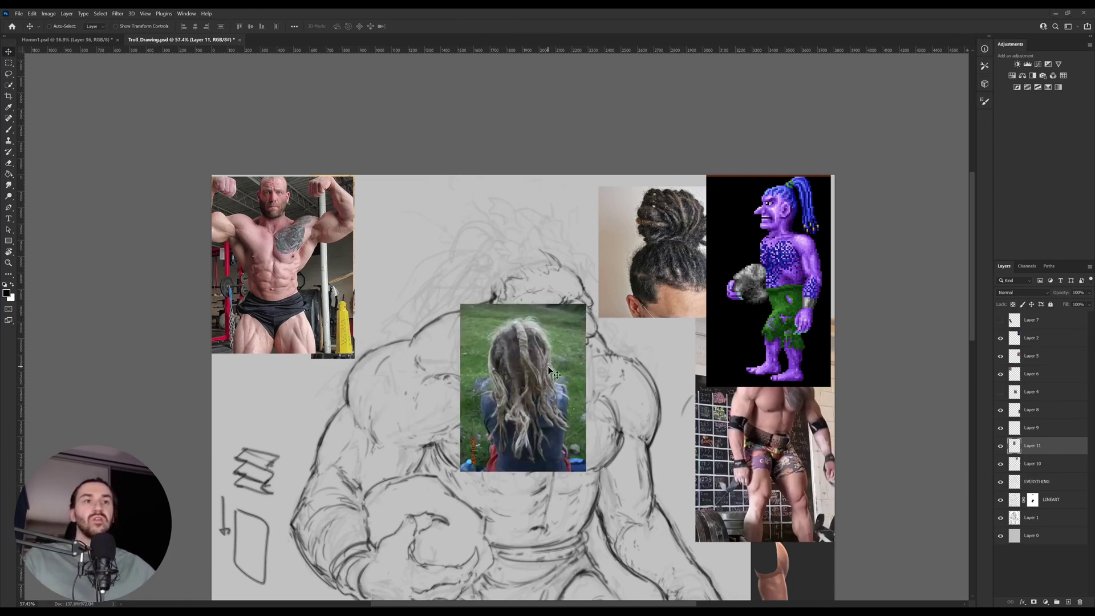
pyautogui.moveTo(529, 361); pyautogui.dragTo(256, 446)
pyautogui.press('z')
pyautogui.click(435, 264)
pyautogui.press('v')
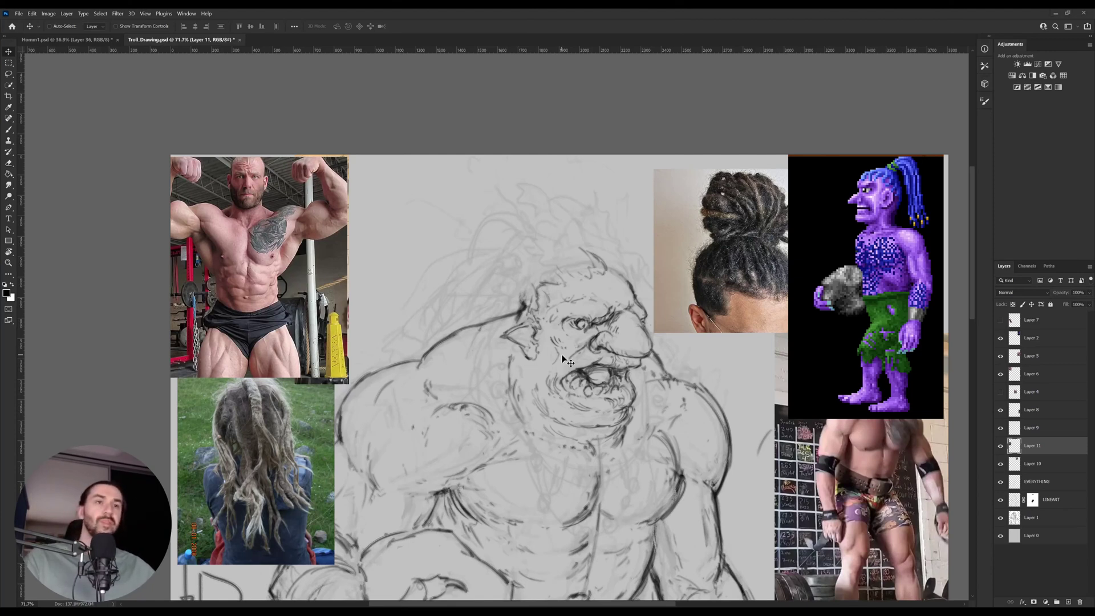
pyautogui.moveTo(350, 392); pyautogui.dragTo(351, 429)
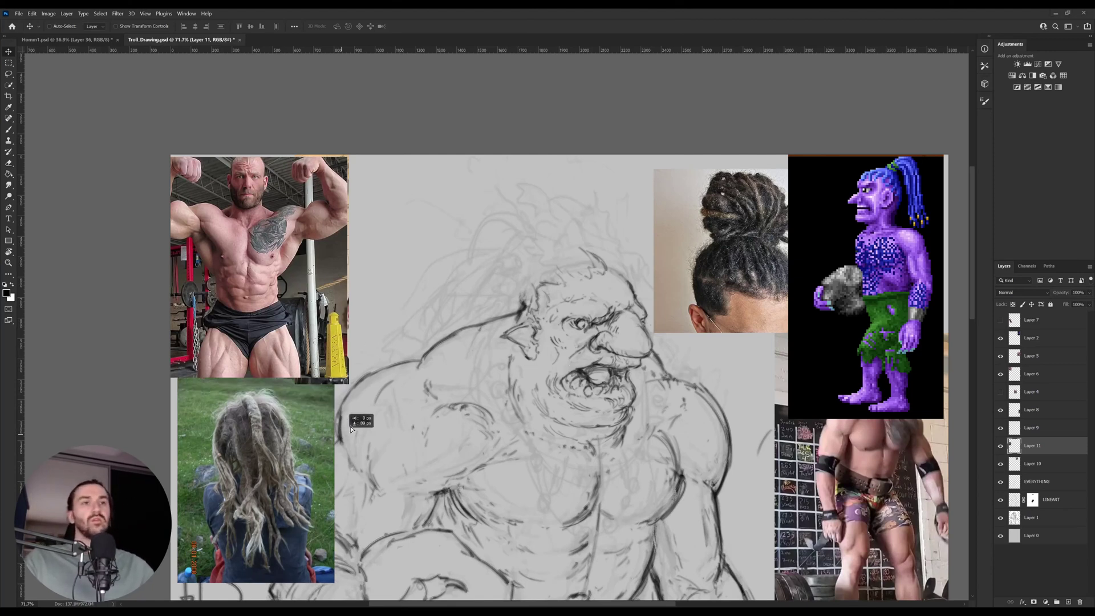
# Draw the rounded outline of the hair cap and rough hairline tufts around the troll's skull on the EVERYTHING layer with an enlarged brush.
pyautogui.keyDown('ctrl'); pyautogui.click(594, 324); pyautogui.keyUp('ctrl')
pyautogui.moveTo(587, 349); pyautogui.dragTo(596, 311)
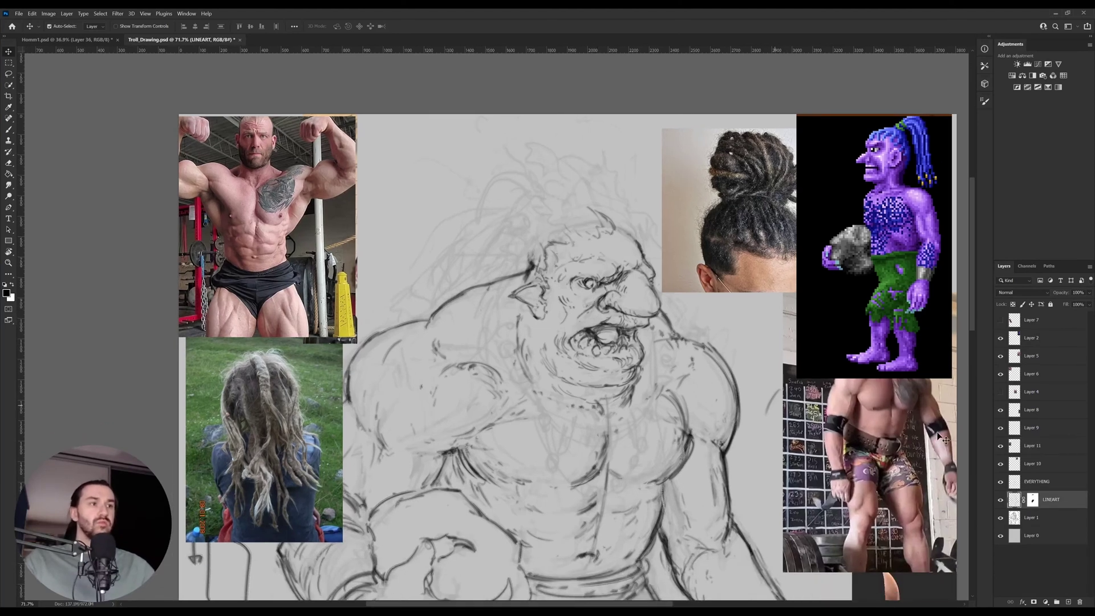
pyautogui.click(1026, 482)
pyautogui.press('b')
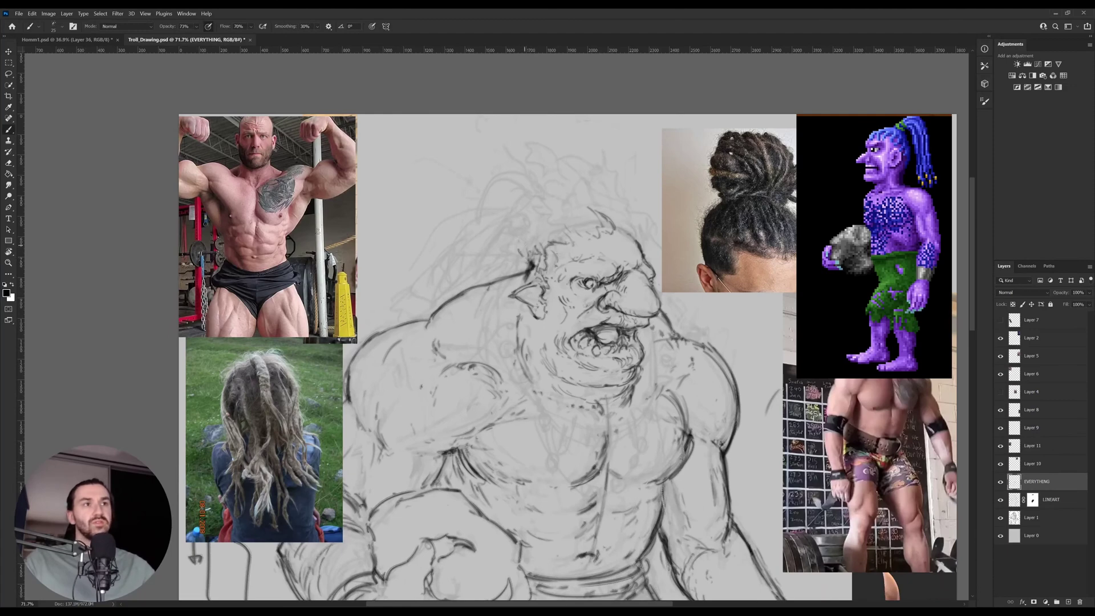
pyautogui.press(']')
pyautogui.press(']')
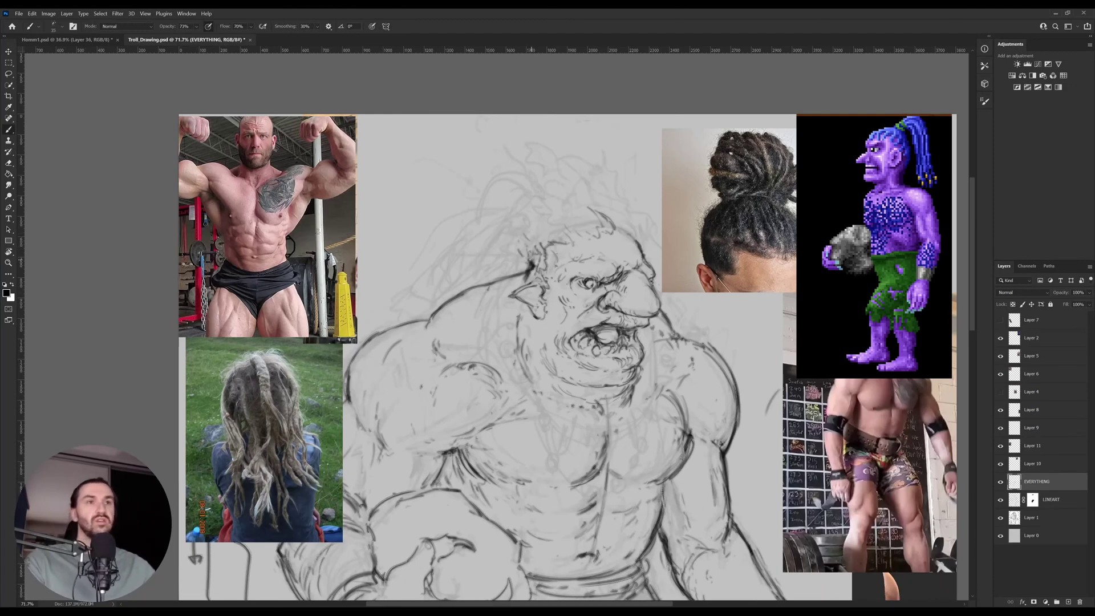
pyautogui.moveTo(531, 259)
pyautogui.mouseDown()
pyautogui.moveTo(518, 233)
pyautogui.moveTo(528, 263)
pyautogui.mouseUp()
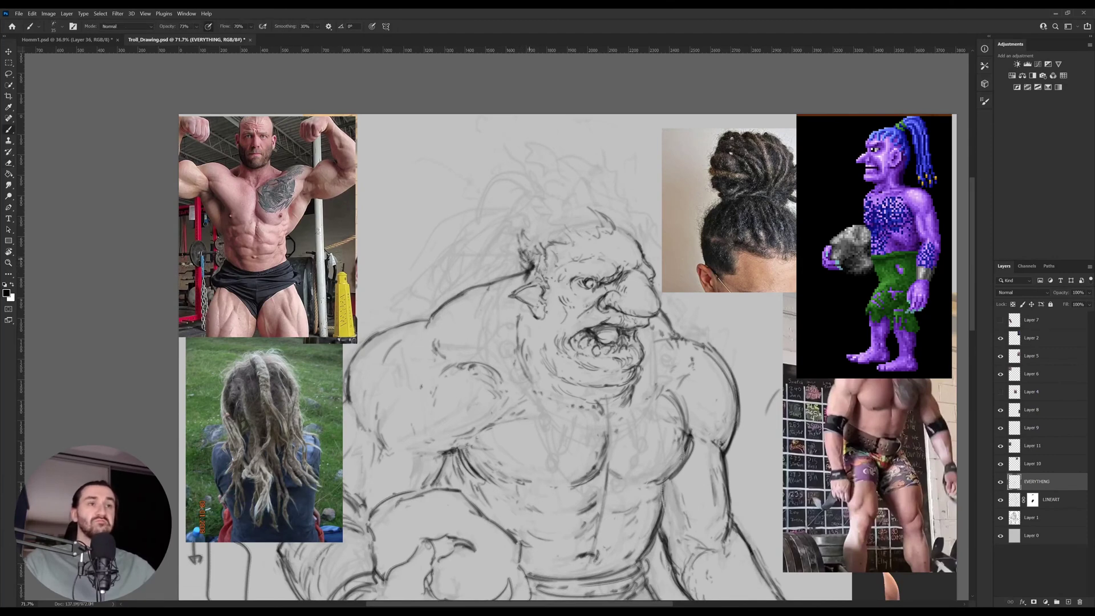
pyautogui.moveTo(556, 207); pyautogui.dragTo(566, 201)
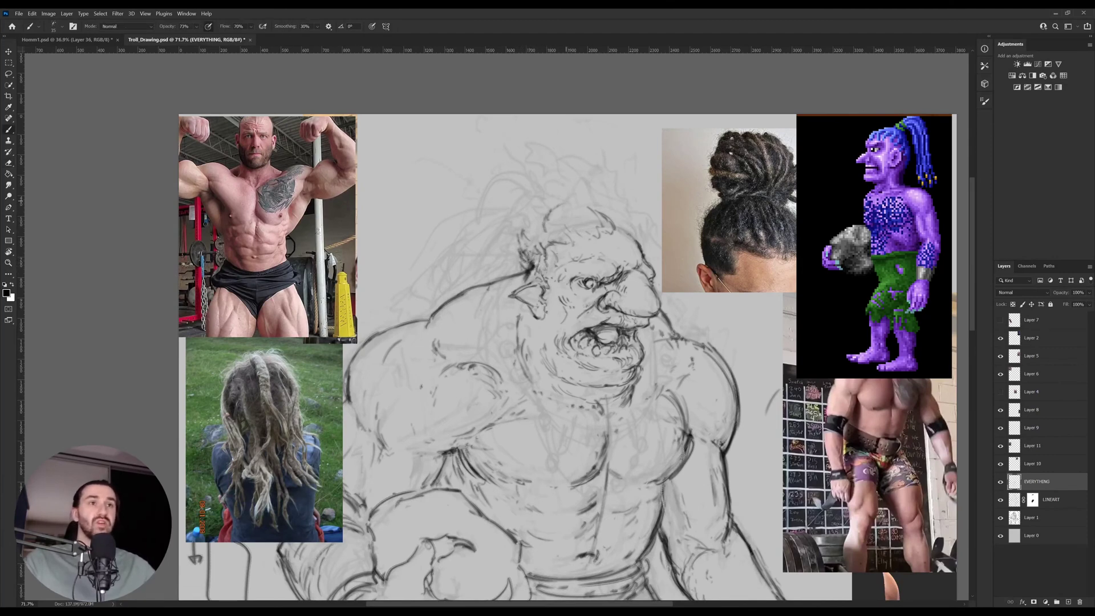
pyautogui.moveTo(529, 234)
pyautogui.mouseDown()
pyautogui.moveTo(559, 191)
pyautogui.moveTo(585, 191)
pyautogui.moveTo(530, 210)
pyautogui.moveTo(528, 226)
pyautogui.mouseUp()
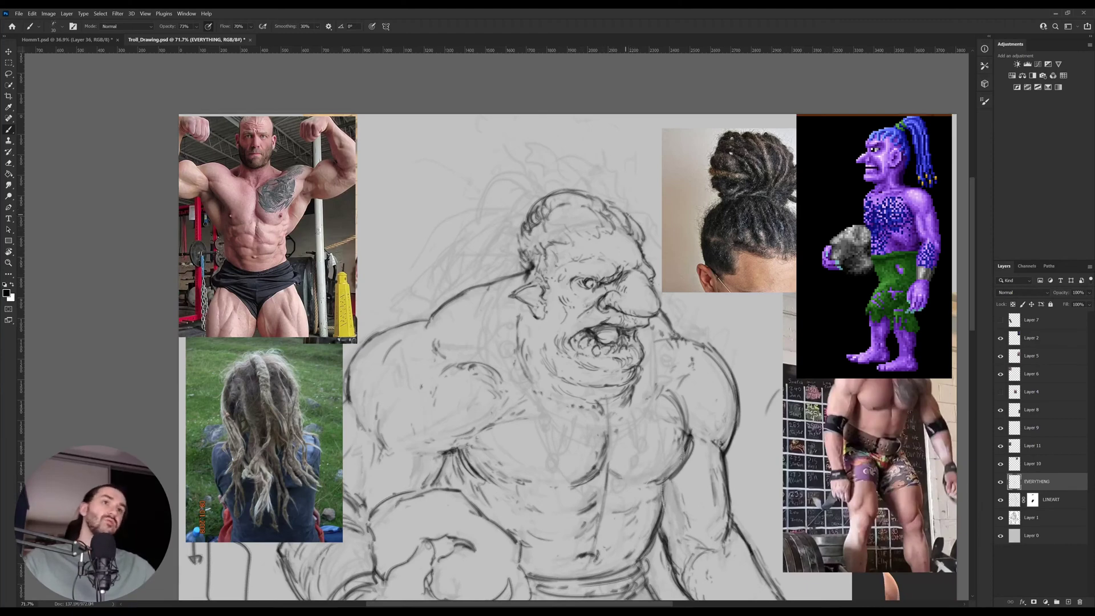
pyautogui.moveTo(572, 232)
pyautogui.mouseDown()
pyautogui.moveTo(571, 249)
pyautogui.moveTo(538, 234)
pyautogui.mouseUp()
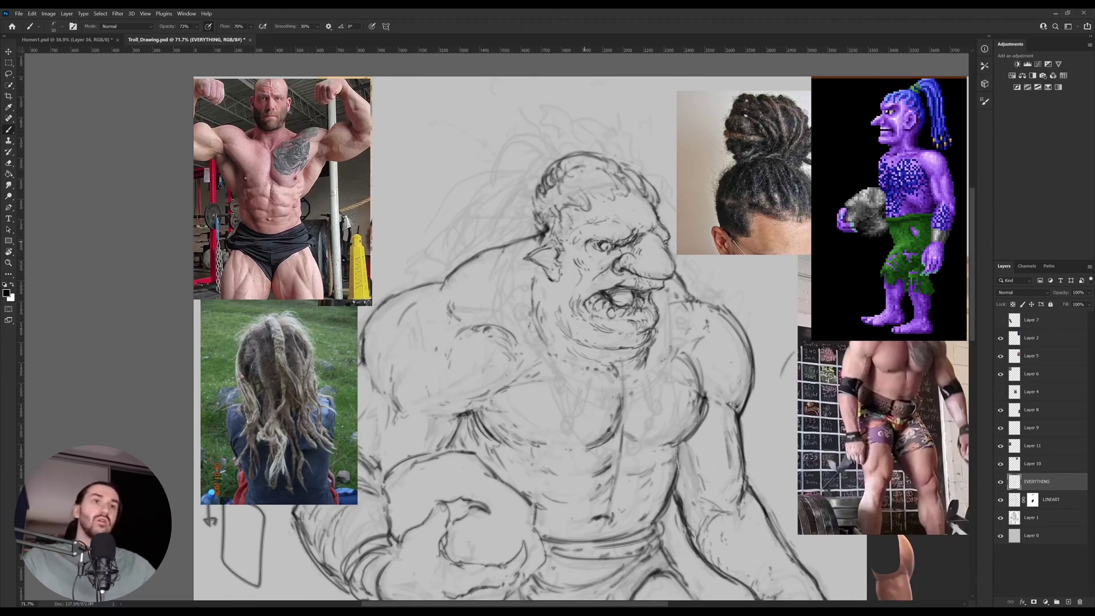
# Draw the first dreadlocks falling from behind the troll's ear onto the near shoulder.
pyautogui.moveTo(556, 229)
pyautogui.mouseDown()
pyautogui.moveTo(514, 255)
pyautogui.moveTo(536, 224)
pyautogui.moveTo(500, 240)
pyautogui.moveTo(504, 278)
pyautogui.mouseUp()
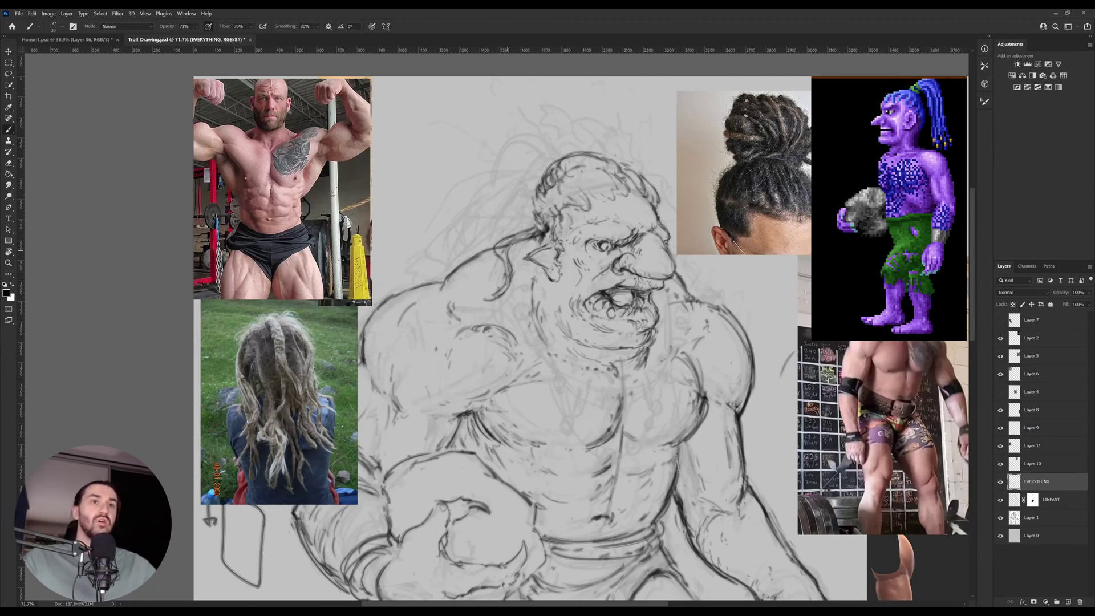
pyautogui.press('e')
pyautogui.press('b')
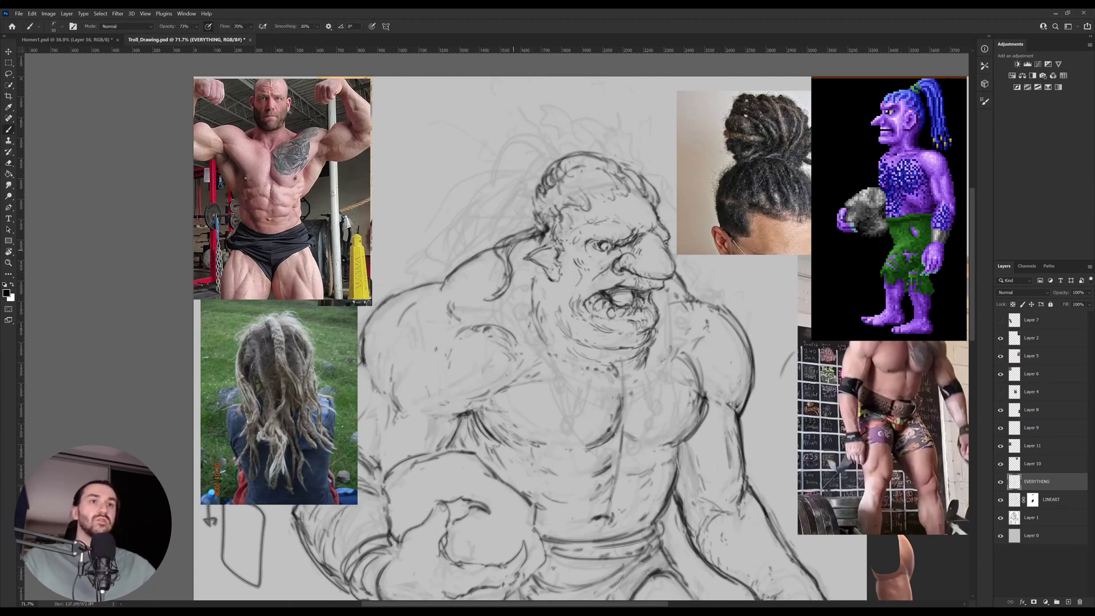
pyautogui.moveTo(544, 249)
pyautogui.mouseDown()
pyautogui.moveTo(551, 219)
pyautogui.moveTo(527, 236)
pyautogui.moveTo(530, 220)
pyautogui.moveTo(518, 220)
pyautogui.moveTo(514, 233)
pyautogui.moveTo(526, 212)
pyautogui.moveTo(520, 235)
pyautogui.mouseUp()
pyautogui.press('e')
pyautogui.press('b')
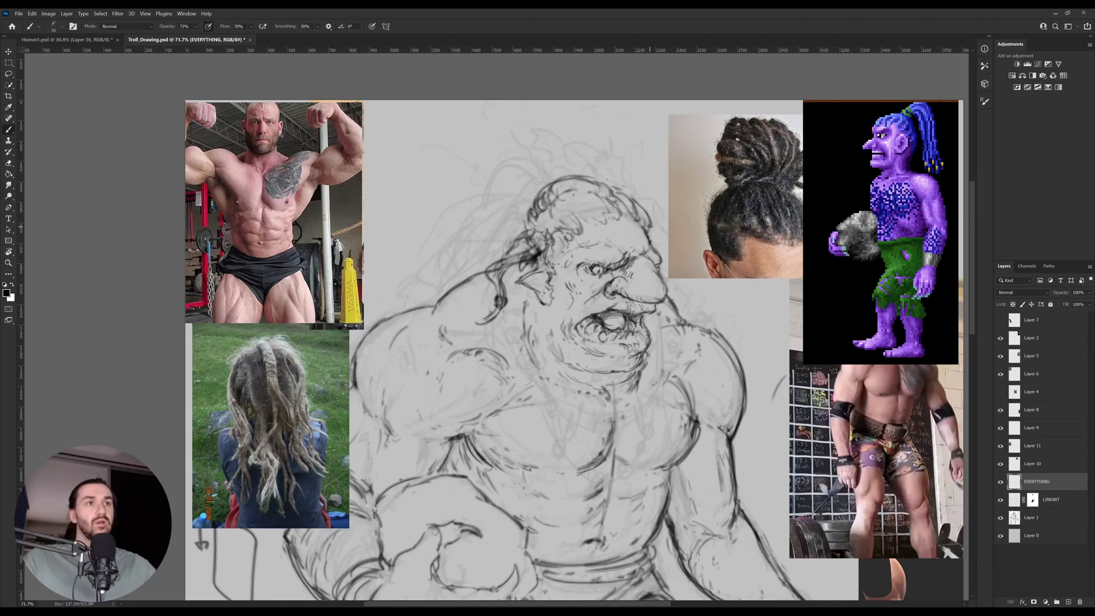
# Add small curls and knots inside the hair cap and extend the hair at the brow's far side.
pyautogui.moveTo(655, 221); pyautogui.dragTo(659, 242)
pyautogui.moveTo(566, 201); pyautogui.dragTo(571, 211)
pyautogui.moveTo(575, 204); pyautogui.dragTo(593, 199)
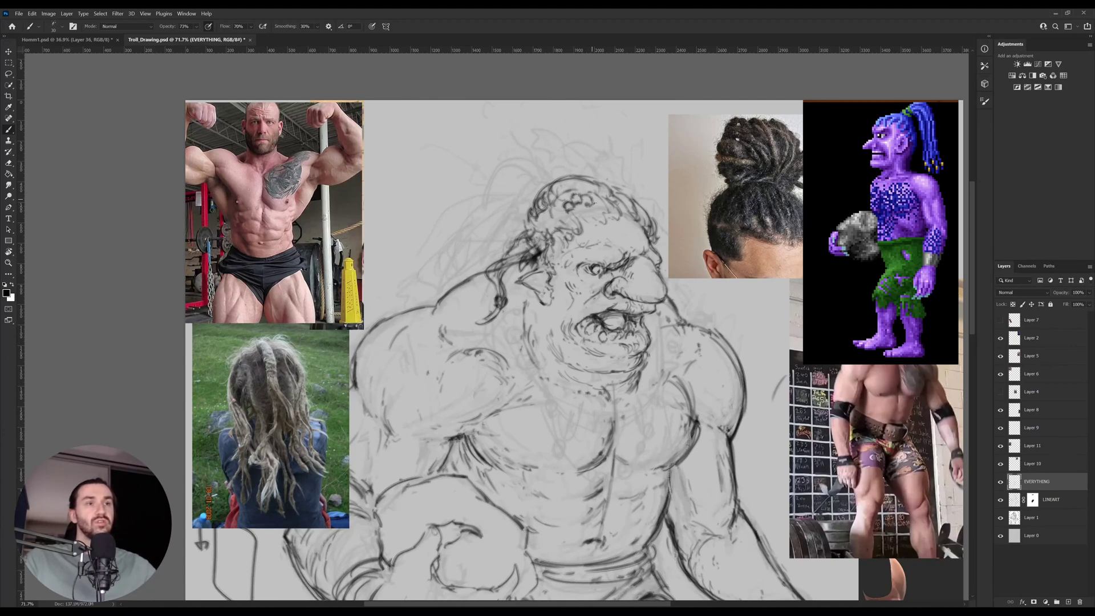
pyautogui.press('e')
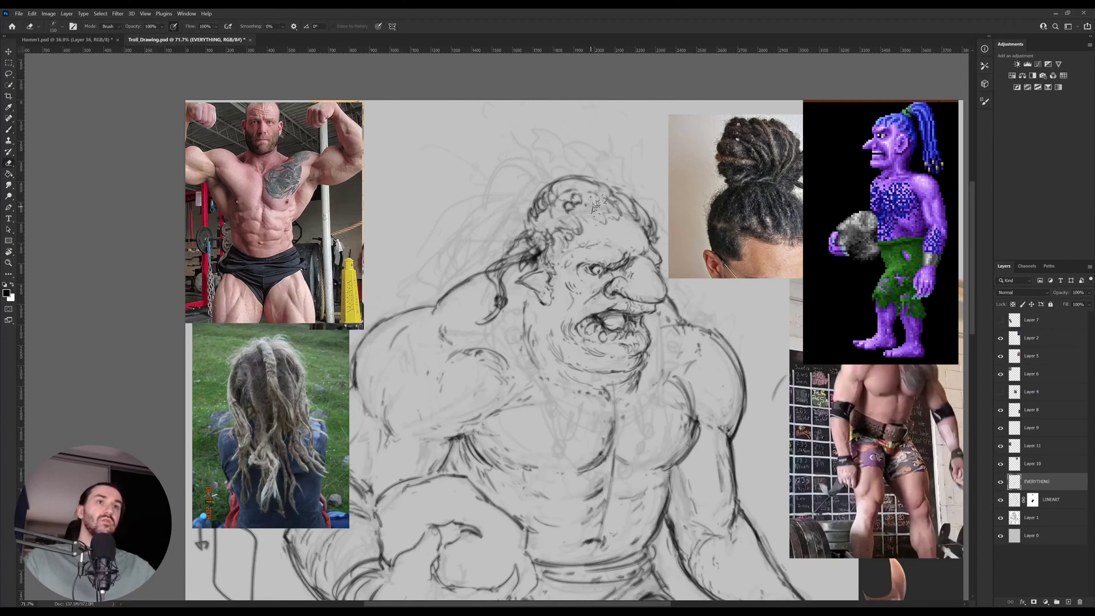
pyautogui.press('b')
# Sketch loose upswept tufts on top of the troll's head and long strands sweeping back over the shoulder.
pyautogui.scroll(2, 635, 195)
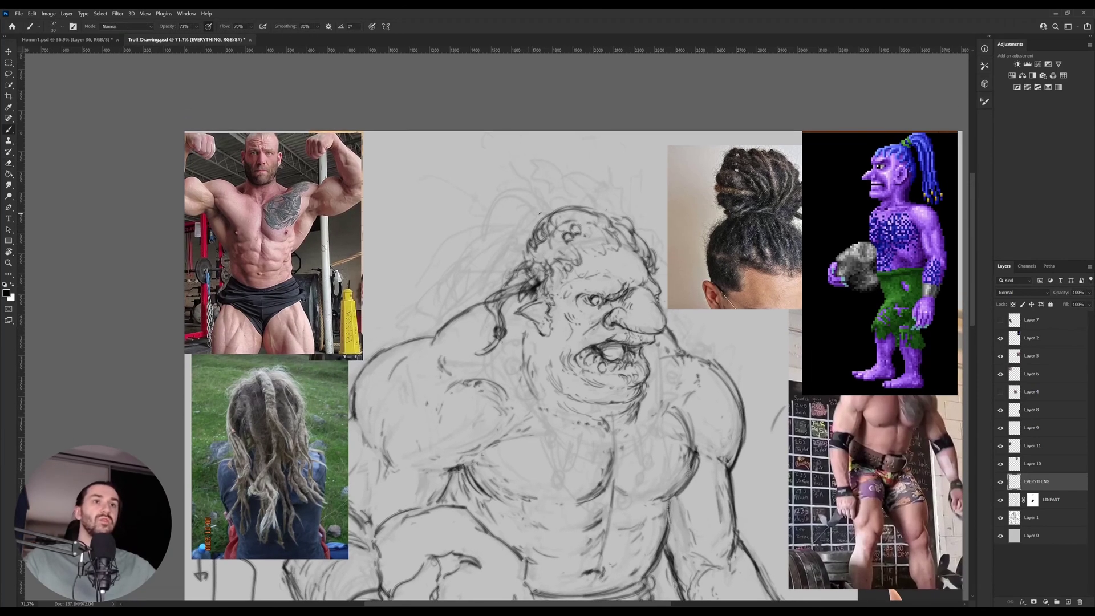
pyautogui.moveTo(527, 208)
pyautogui.mouseDown()
pyautogui.moveTo(529, 190)
pyautogui.moveTo(545, 209)
pyautogui.moveTo(516, 191)
pyautogui.moveTo(535, 223)
pyautogui.moveTo(571, 193)
pyautogui.moveTo(611, 212)
pyautogui.moveTo(521, 176)
pyautogui.moveTo(535, 164)
pyautogui.moveTo(563, 175)
pyautogui.moveTo(534, 174)
pyautogui.moveTo(561, 192)
pyautogui.moveTo(518, 185)
pyautogui.moveTo(557, 160)
pyautogui.mouseUp()
pyautogui.press('e')
pyautogui.press('b')
pyautogui.moveTo(572, 168)
pyautogui.mouseDown()
pyautogui.moveTo(580, 188)
pyautogui.moveTo(603, 179)
pyautogui.moveTo(646, 243)
pyautogui.mouseUp()
pyautogui.moveTo(618, 210); pyautogui.dragTo(630, 204)
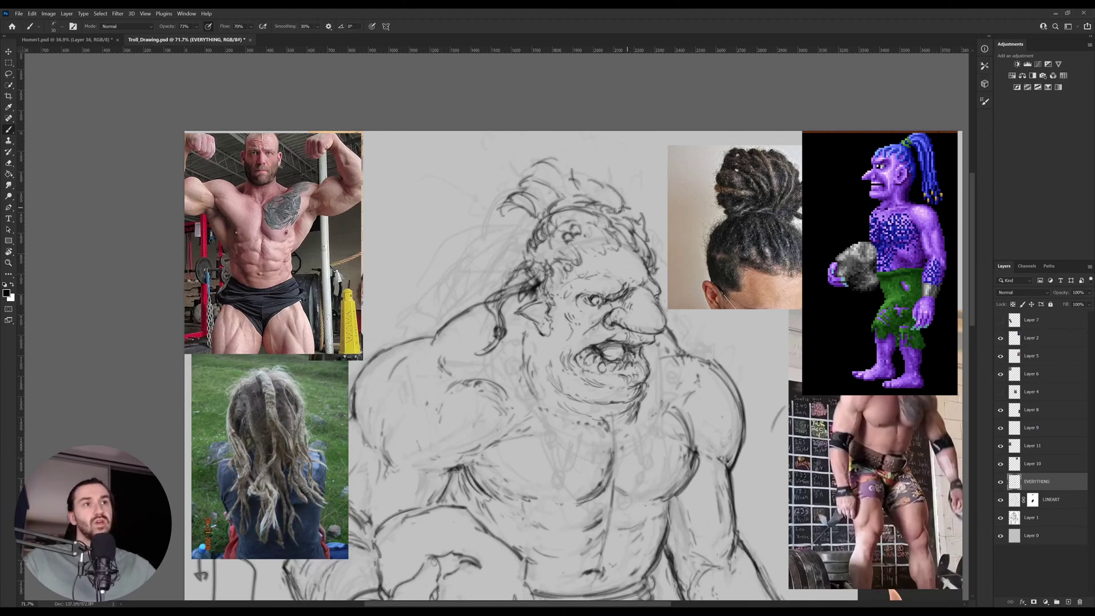
pyautogui.moveTo(494, 221)
pyautogui.mouseDown()
pyautogui.moveTo(411, 293)
pyautogui.moveTo(434, 261)
pyautogui.moveTo(400, 243)
pyautogui.mouseUp()
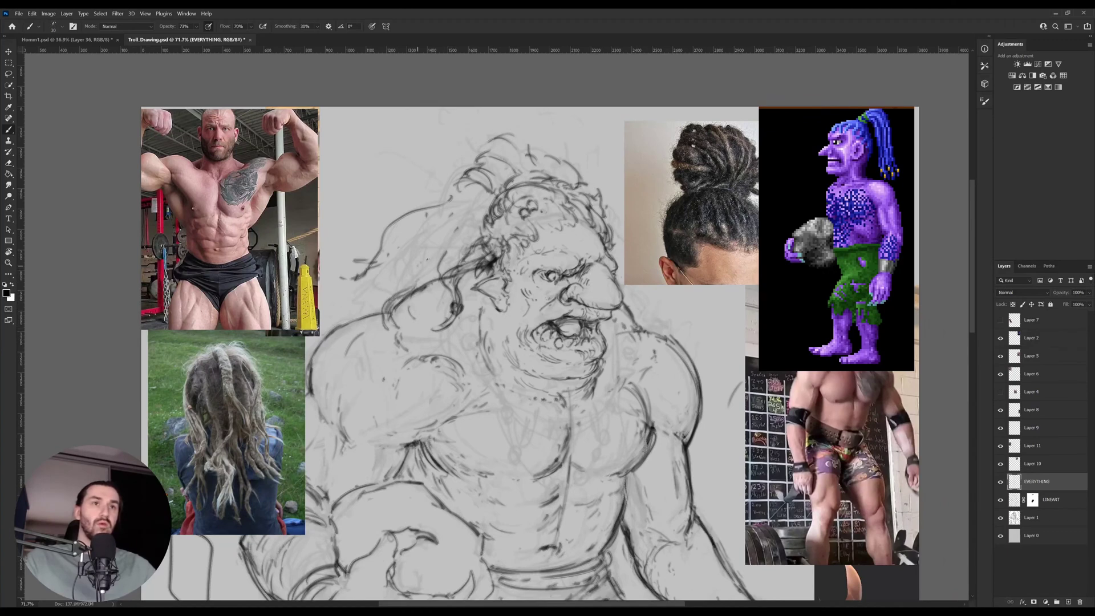
# Replace the short curled dreadlock beside the ear with a long, thick one hanging down to the chest.
pyautogui.press('e')
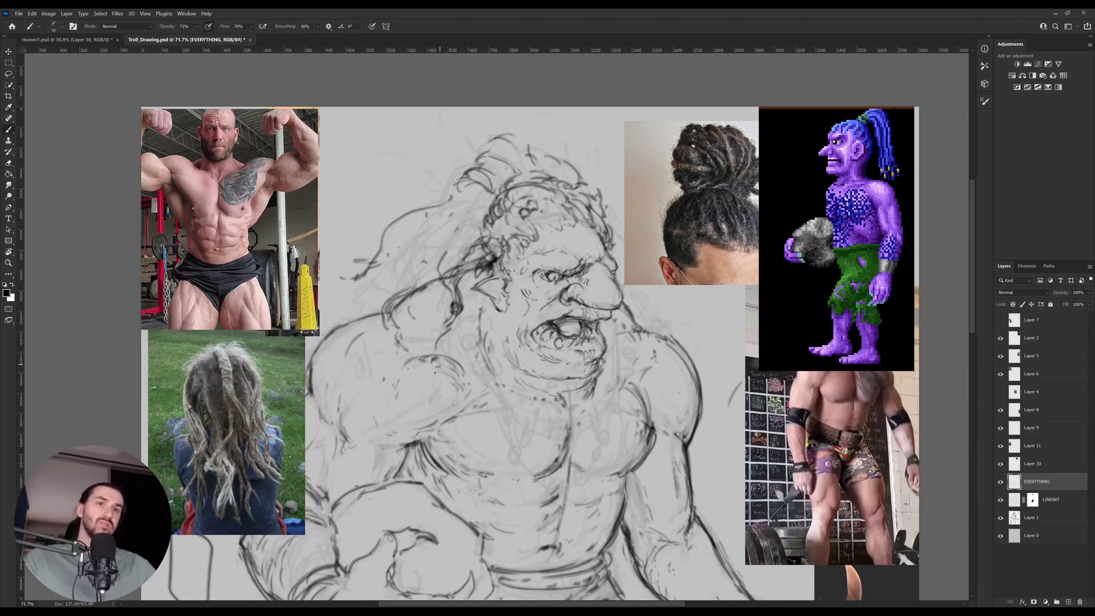
pyautogui.press('b')
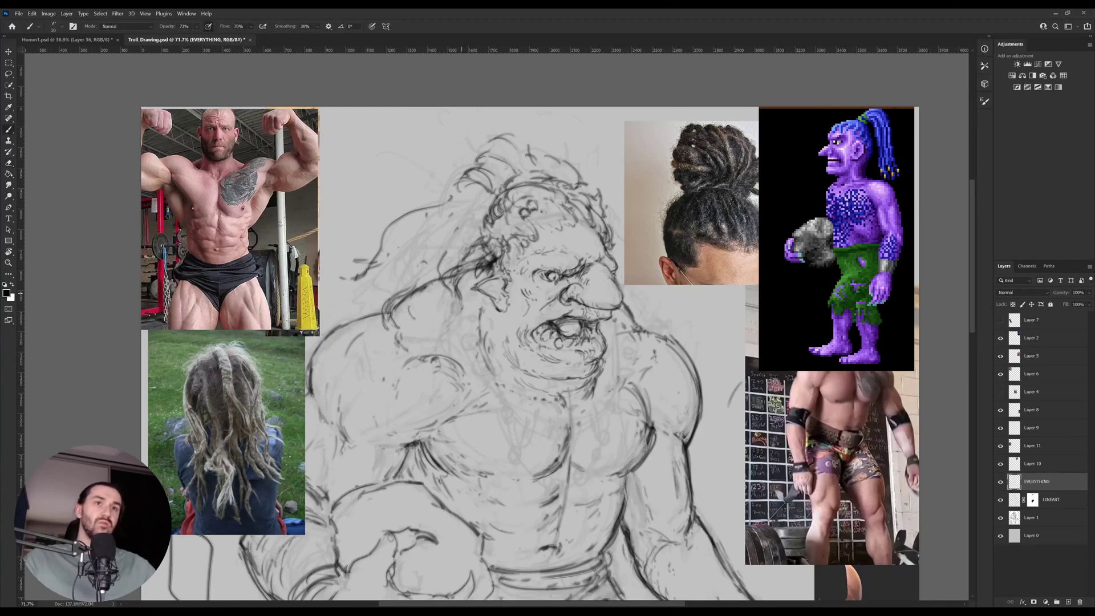
pyautogui.press('e')
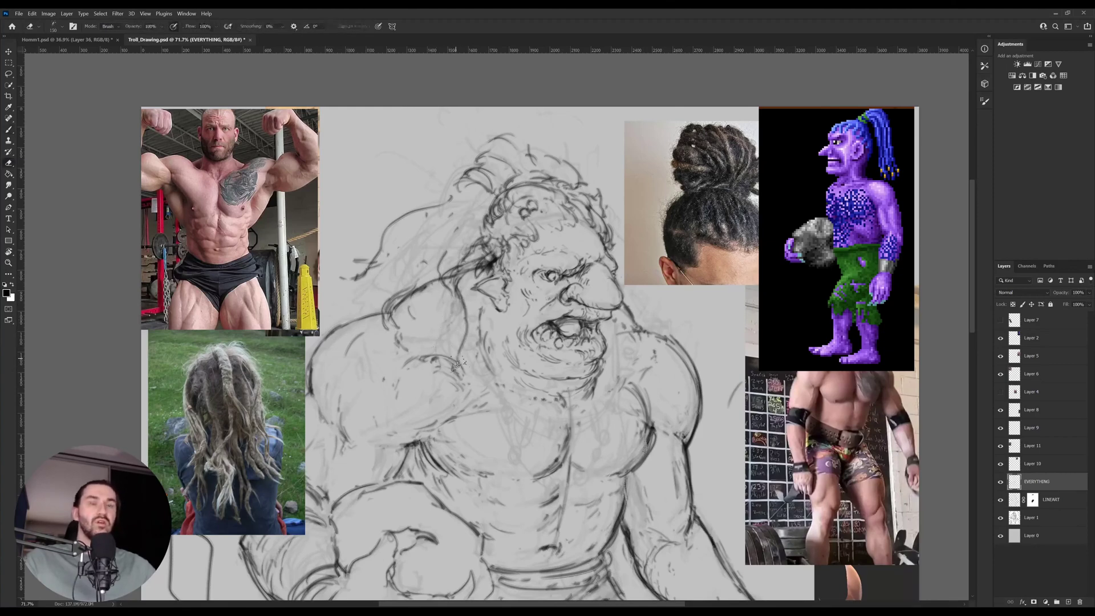
pyautogui.press('b')
pyautogui.moveTo(460, 347)
pyautogui.mouseDown()
pyautogui.moveTo(457, 387)
pyautogui.moveTo(450, 259)
pyautogui.moveTo(465, 246)
pyautogui.moveTo(483, 337)
pyautogui.moveTo(471, 271)
pyautogui.moveTo(422, 300)
pyautogui.moveTo(440, 281)
pyautogui.mouseUp()
pyautogui.press('e')
pyautogui.press('b')
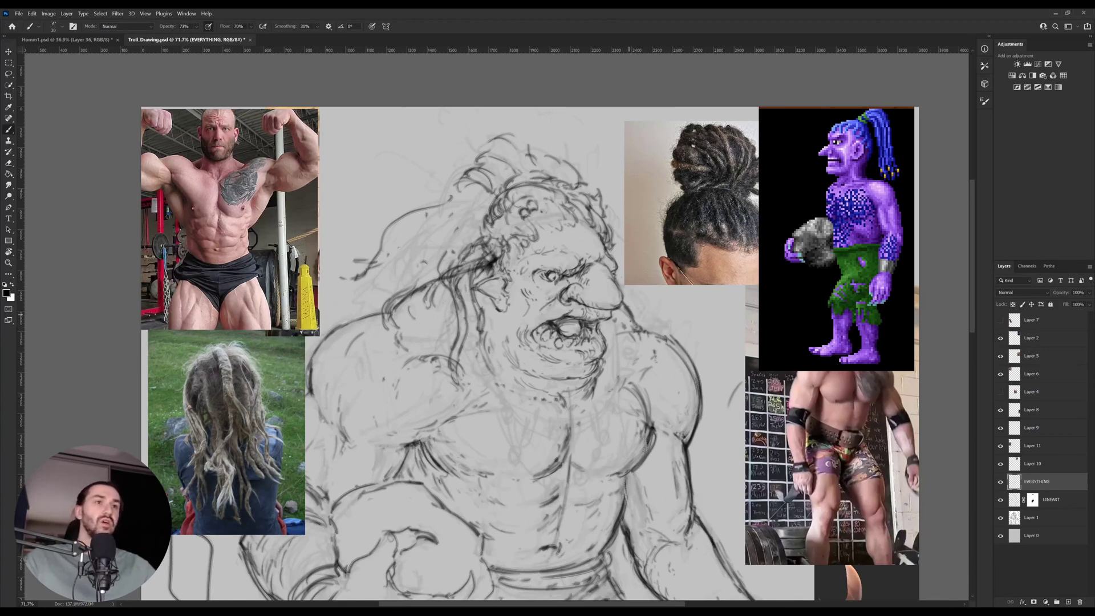
pyautogui.moveTo(451, 378)
pyautogui.mouseDown()
pyautogui.moveTo(472, 428)
pyautogui.moveTo(463, 413)
pyautogui.mouseUp()
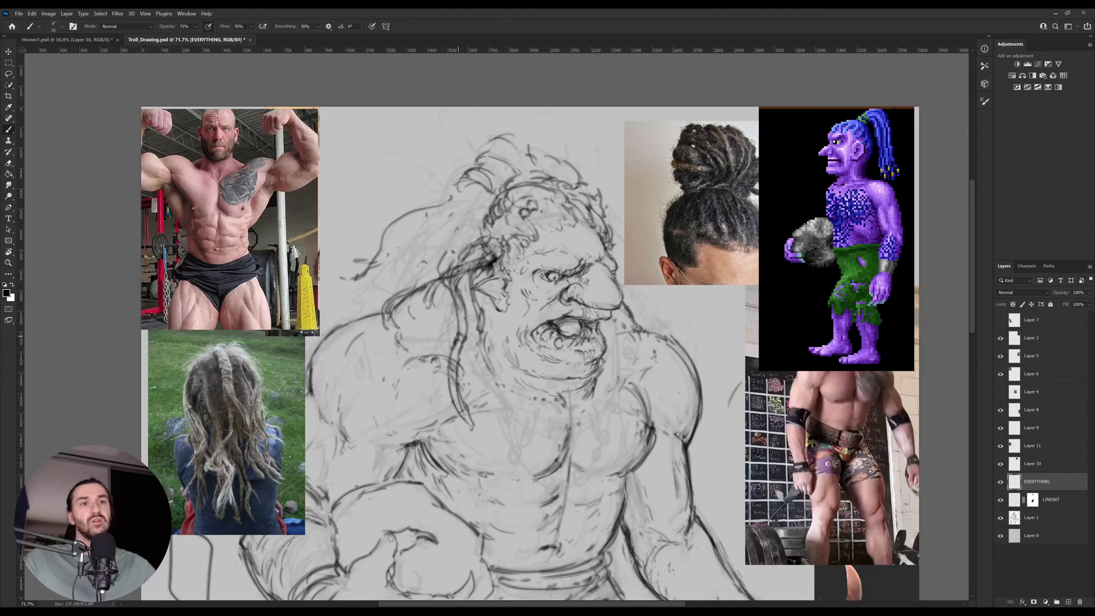
# Draw thin strands on the far side of the troll's face and over the far shoulder, cleaning them with the eraser.
pyautogui.moveTo(614, 320); pyautogui.dragTo(620, 401)
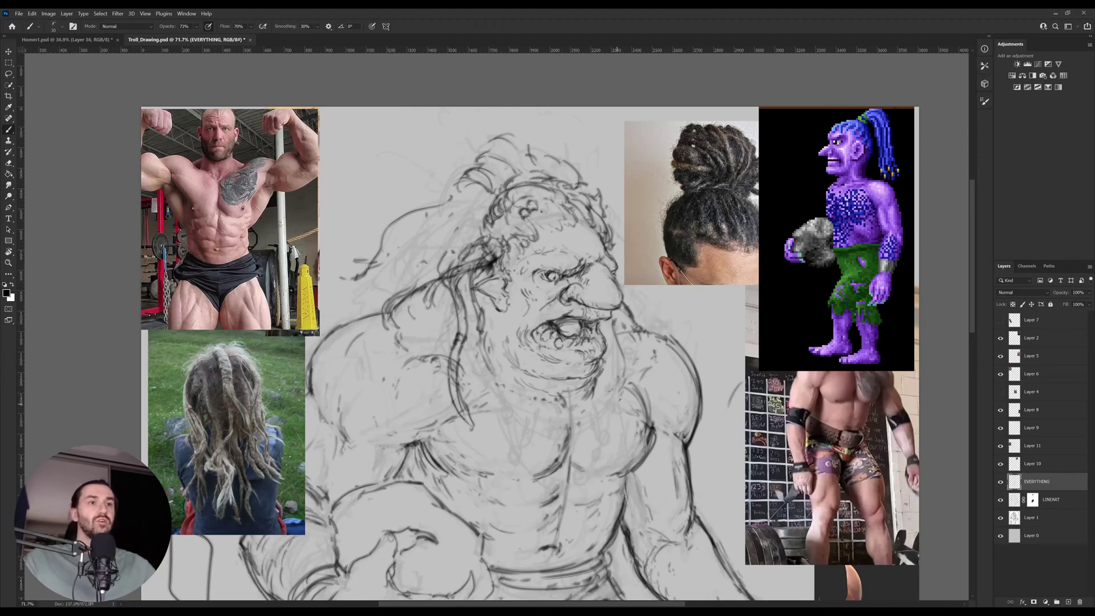
pyautogui.press('e')
pyautogui.moveTo(626, 342)
pyautogui.mouseDown()
pyautogui.moveTo(626, 374)
pyautogui.moveTo(616, 354)
pyautogui.moveTo(617, 366)
pyautogui.mouseUp()
pyautogui.press('b')
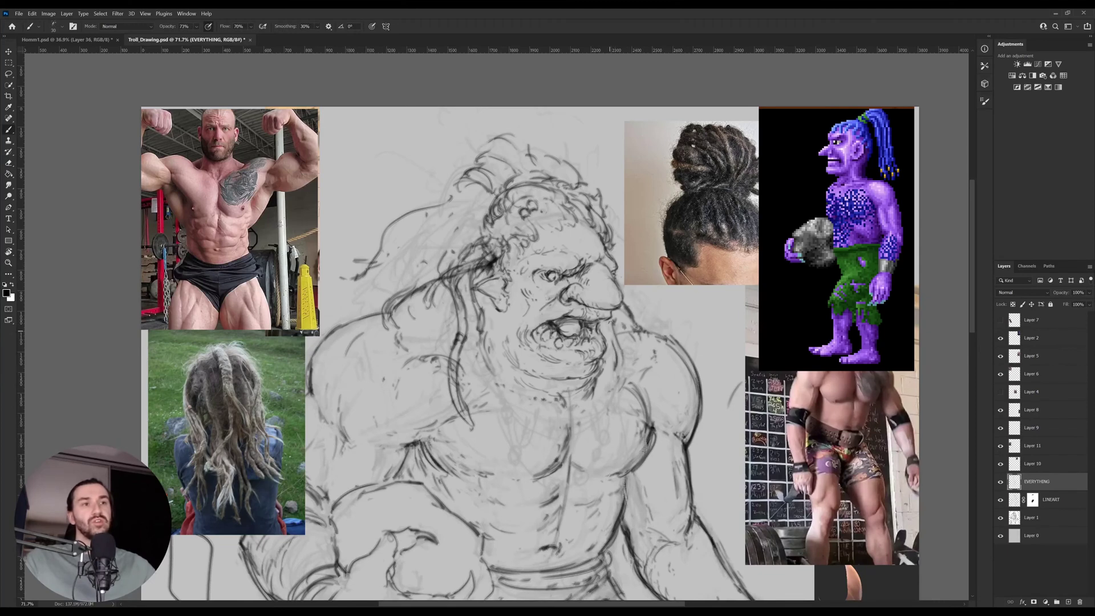
pyautogui.moveTo(628, 297)
pyautogui.mouseDown()
pyautogui.moveTo(645, 330)
pyautogui.moveTo(657, 322)
pyautogui.mouseUp()
# Add more dreadlocks sweeping backward from the crown and fill in strands behind the troll's head.
pyautogui.moveTo(487, 197)
pyautogui.mouseDown()
pyautogui.moveTo(403, 161)
pyautogui.moveTo(436, 187)
pyautogui.moveTo(404, 154)
pyautogui.moveTo(440, 180)
pyautogui.mouseUp()
pyautogui.press('e')
pyautogui.press('b')
pyautogui.press('e')
pyautogui.press('b')
pyautogui.moveTo(448, 185); pyautogui.dragTo(408, 196)
pyautogui.moveTo(418, 195); pyautogui.dragTo(412, 199)
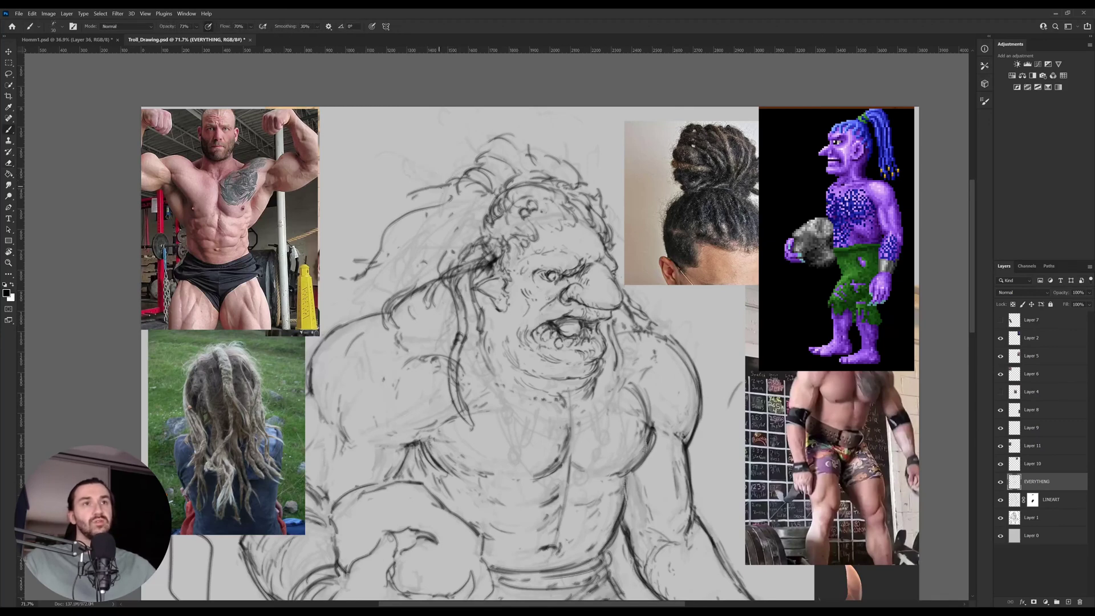
pyautogui.moveTo(470, 178); pyautogui.dragTo(451, 185)
pyautogui.moveTo(460, 219); pyautogui.dragTo(447, 238)
pyautogui.moveTo(452, 226); pyautogui.dragTo(445, 243)
pyautogui.moveTo(469, 198)
pyautogui.mouseDown()
pyautogui.moveTo(456, 231)
pyautogui.moveTo(506, 243)
pyautogui.mouseUp()
# Flip the canvas horizontally, hide the dreadlock bun photo on Layer 10 and reselect the EVERYTHING layer for brushing.
pyautogui.hotkey('ctrl', 'space')
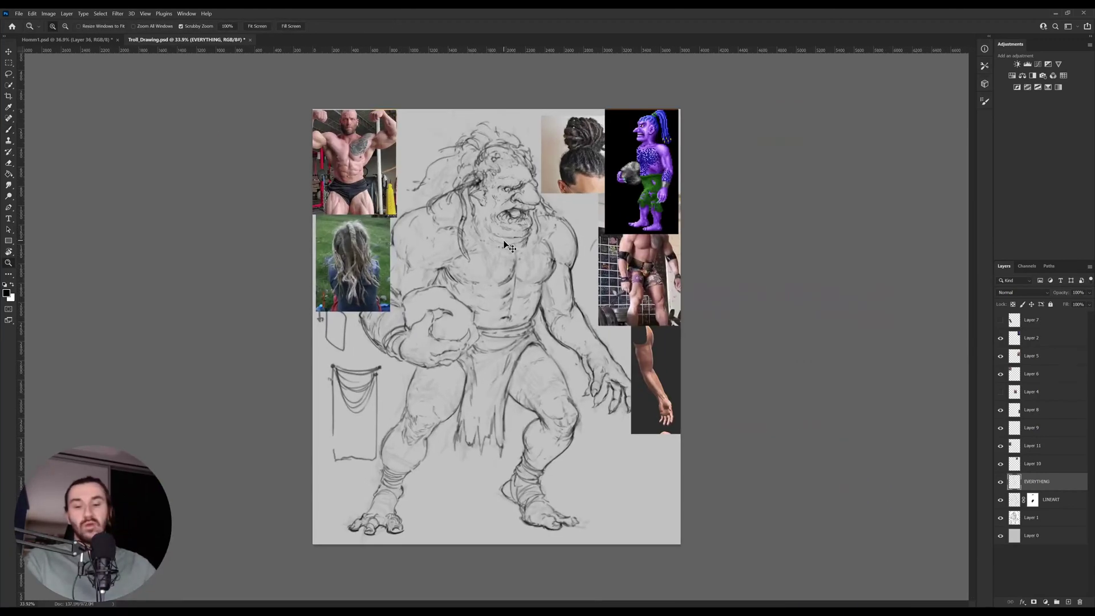
pyautogui.hotkey('ctrl', 'shift', 'h')
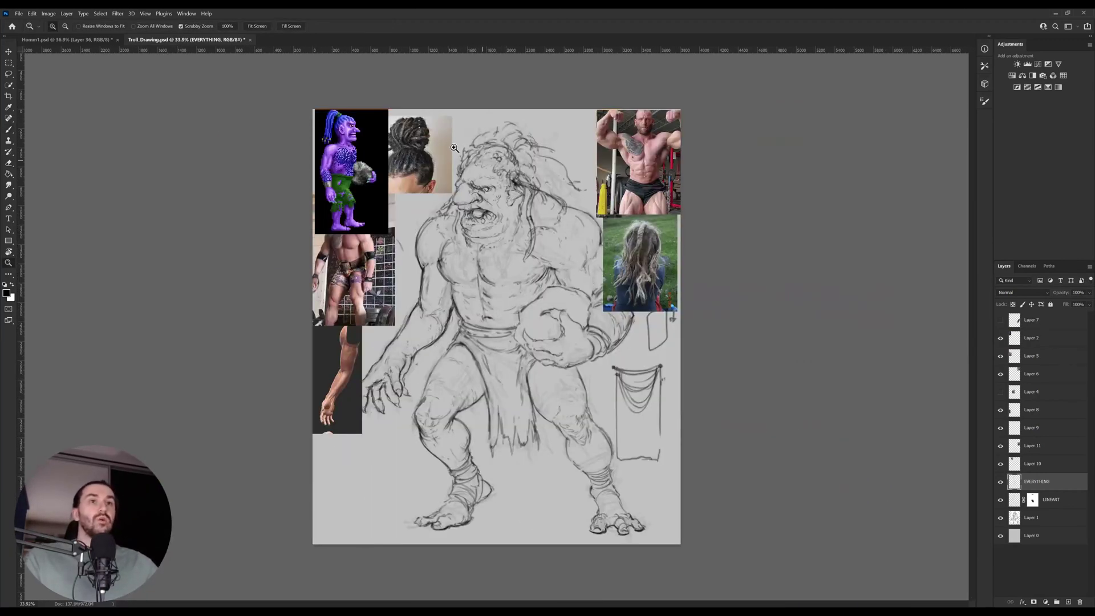
pyautogui.moveTo(454, 144); pyautogui.dragTo(463, 140)
pyautogui.press('v')
pyautogui.click(1015, 466)
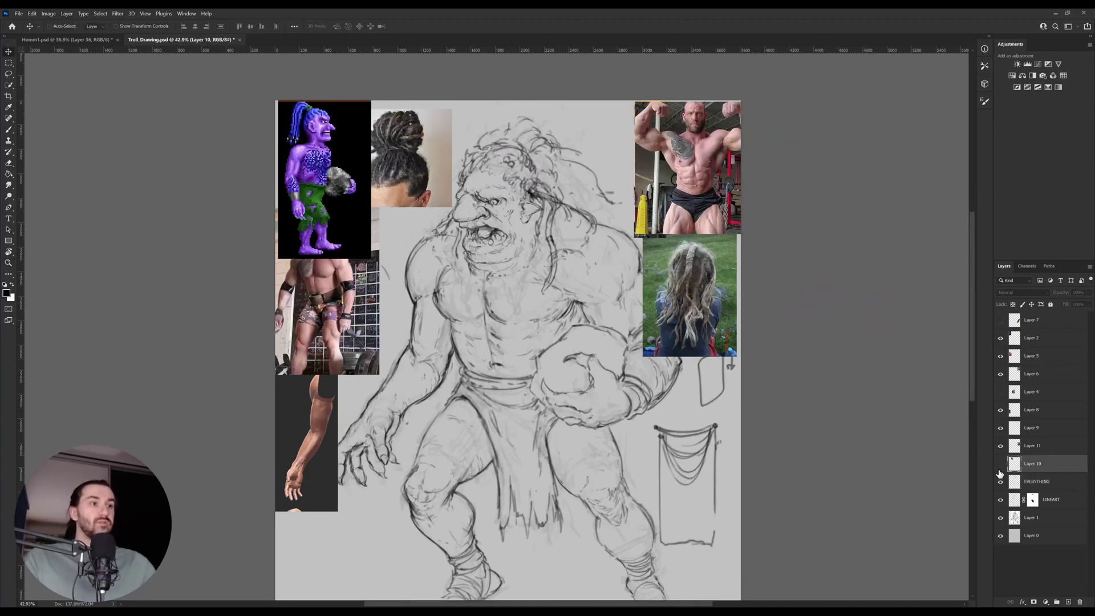
pyautogui.click(1000, 464)
pyautogui.click(1000, 482)
pyautogui.click(1000, 481)
pyautogui.click(1038, 482)
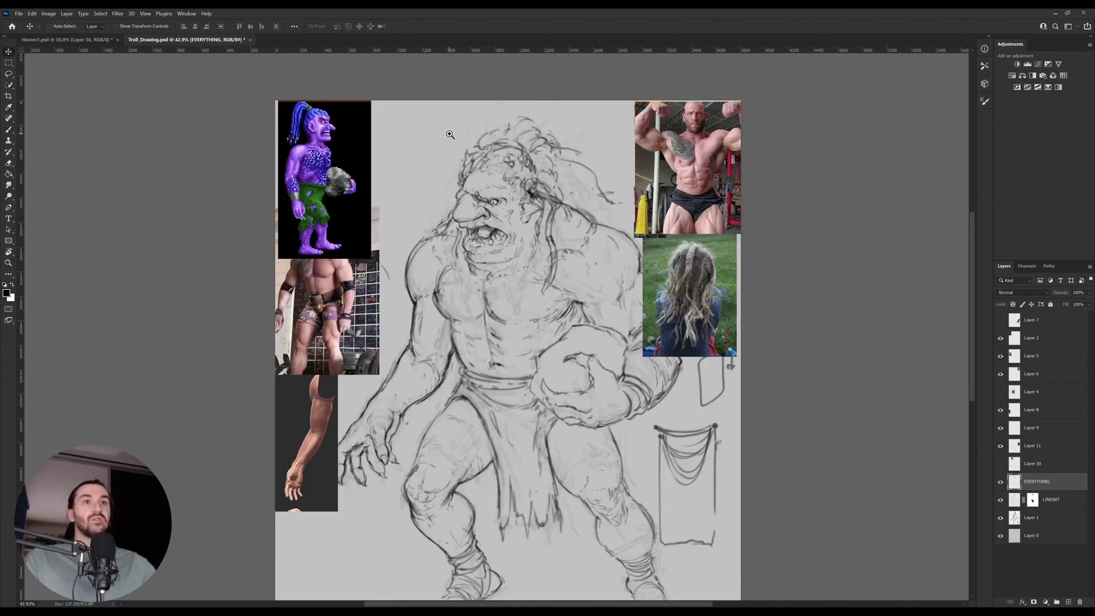
pyautogui.moveTo(450, 135); pyautogui.dragTo(461, 134)
pyautogui.press('b')
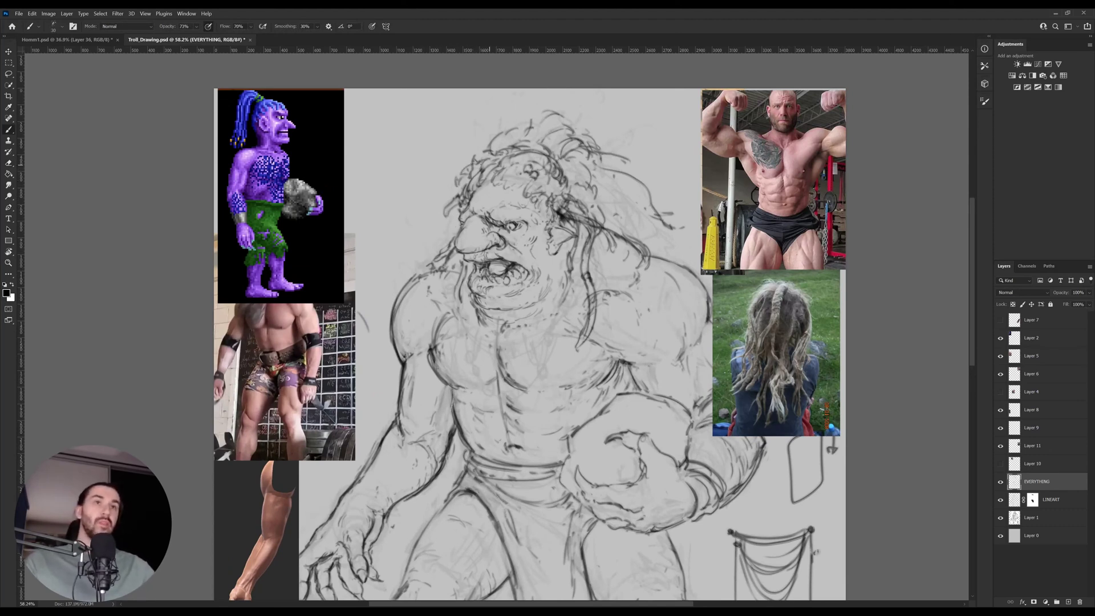
# Draw a stray tuft above the forehead and dreadlocks with split ends trailing over the far shoulder.
pyautogui.moveTo(472, 140); pyautogui.dragTo(475, 154)
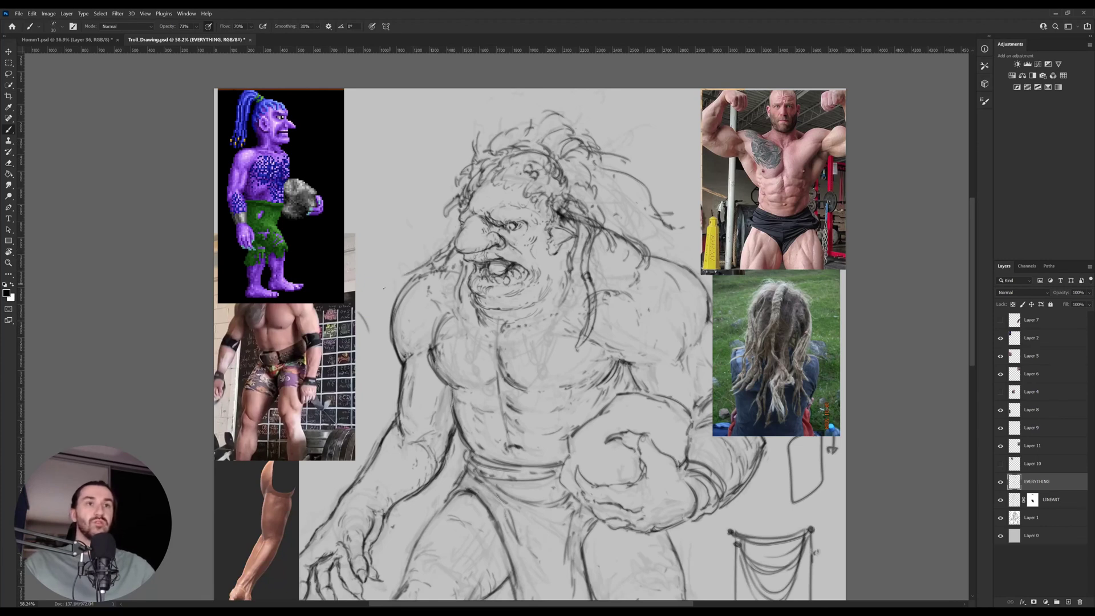
pyautogui.moveTo(394, 279)
pyautogui.mouseDown()
pyautogui.moveTo(386, 288)
pyautogui.moveTo(437, 259)
pyautogui.moveTo(395, 293)
pyautogui.mouseUp()
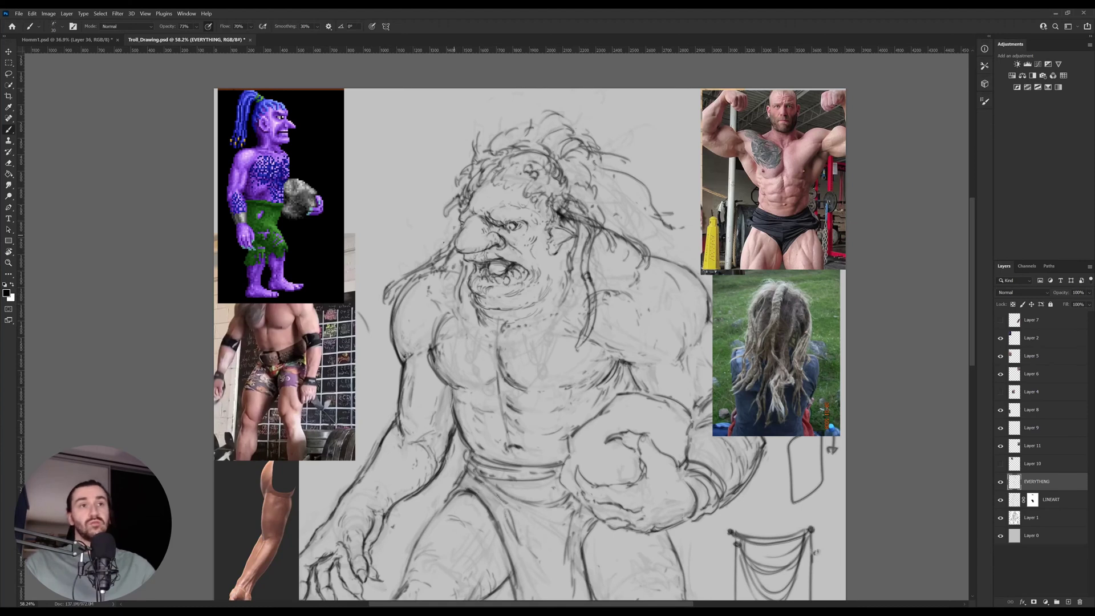
pyautogui.moveTo(430, 249); pyautogui.dragTo(409, 264)
pyautogui.press('e')
pyautogui.press('b')
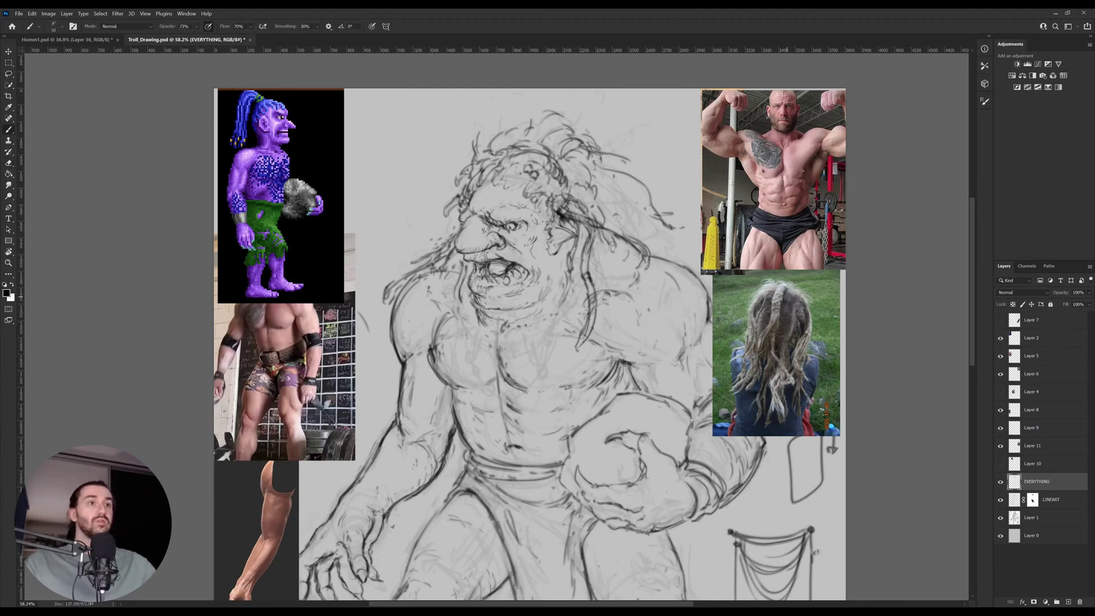
# Draw messy overlapping tufts along the front edge and top of the troll's hair on the EVERYTHING layer.
pyautogui.click(1031, 499)
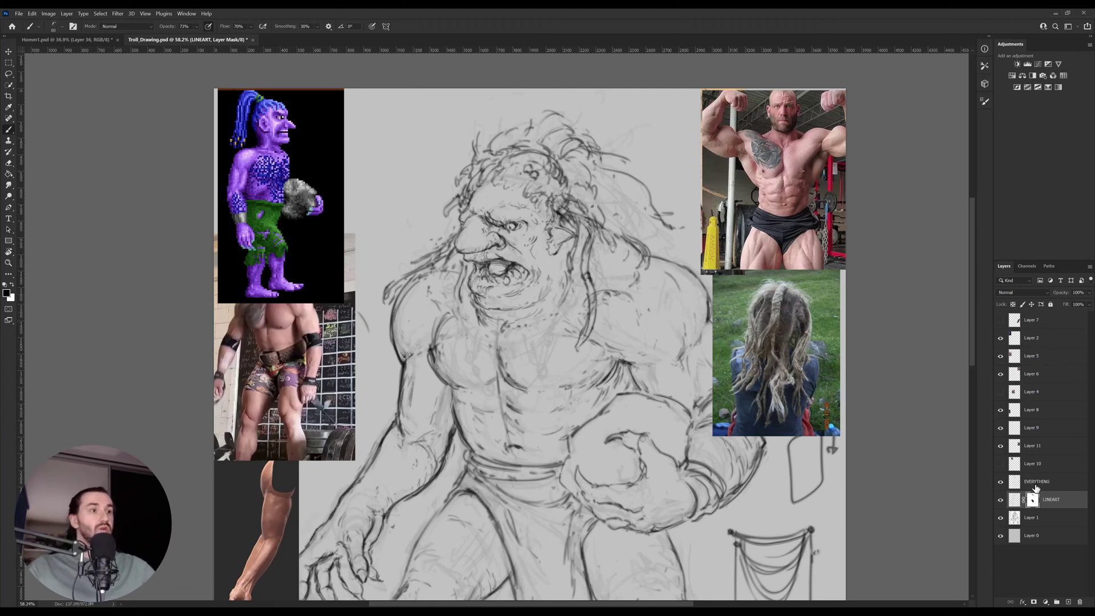
pyautogui.hotkey('alt', ']')
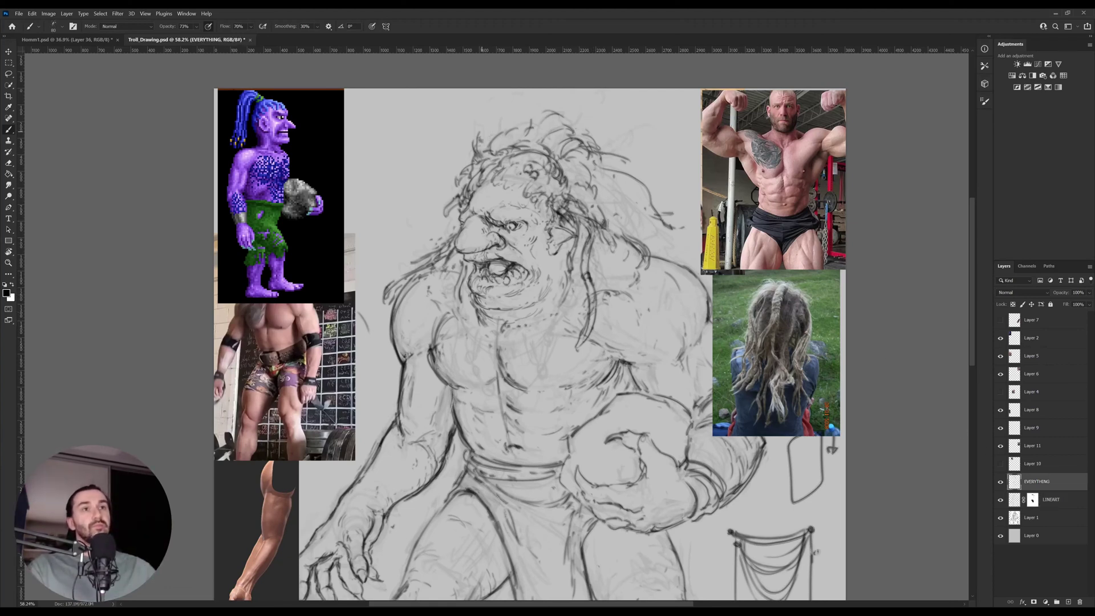
pyautogui.press('p')
pyautogui.press('b')
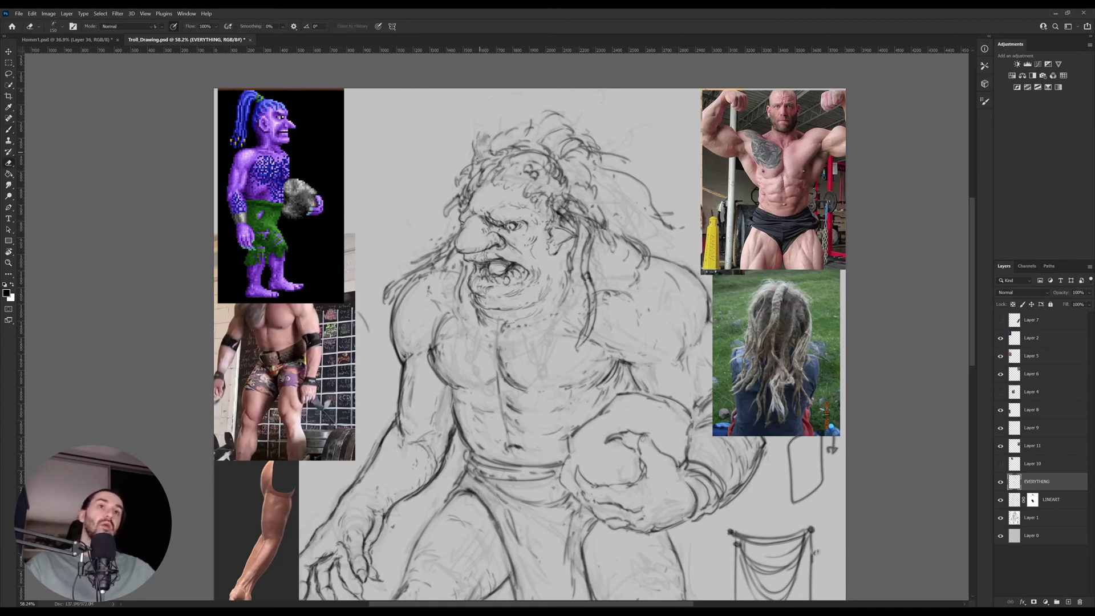
pyautogui.moveTo(455, 169); pyautogui.dragTo(453, 177)
pyautogui.moveTo(466, 156); pyautogui.dragTo(455, 165)
pyautogui.moveTo(449, 177)
pyautogui.mouseDown()
pyautogui.moveTo(455, 186)
pyautogui.moveTo(453, 158)
pyautogui.mouseUp()
pyautogui.moveTo(477, 142); pyautogui.dragTo(505, 130)
pyautogui.moveTo(510, 131)
pyautogui.mouseDown()
pyautogui.moveTo(556, 125)
pyautogui.moveTo(481, 148)
pyautogui.mouseUp()
pyautogui.moveTo(471, 150); pyautogui.dragTo(452, 194)
pyautogui.moveTo(452, 188); pyautogui.dragTo(447, 199)
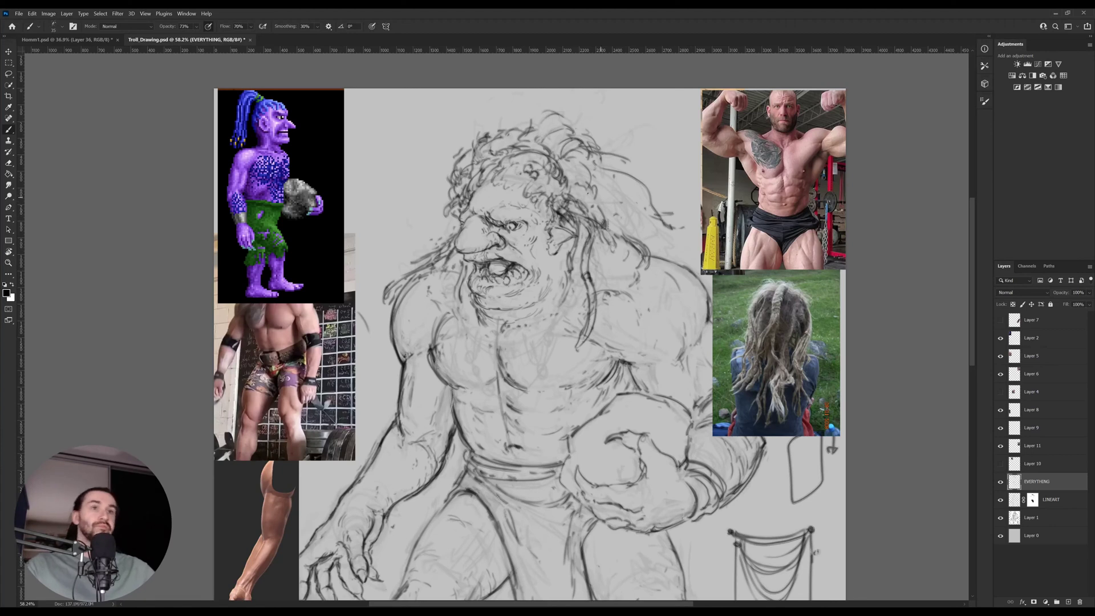
# Touch up the troll's front hairline and fill in overlapping dreadlocks behind the ear, with ends falling onto the shoulder.
pyautogui.moveTo(505, 179); pyautogui.dragTo(514, 170)
pyautogui.moveTo(516, 176)
pyautogui.mouseDown()
pyautogui.moveTo(521, 165)
pyautogui.moveTo(449, 188)
pyautogui.moveTo(455, 174)
pyautogui.mouseUp()
pyautogui.press('e')
pyautogui.press('b')
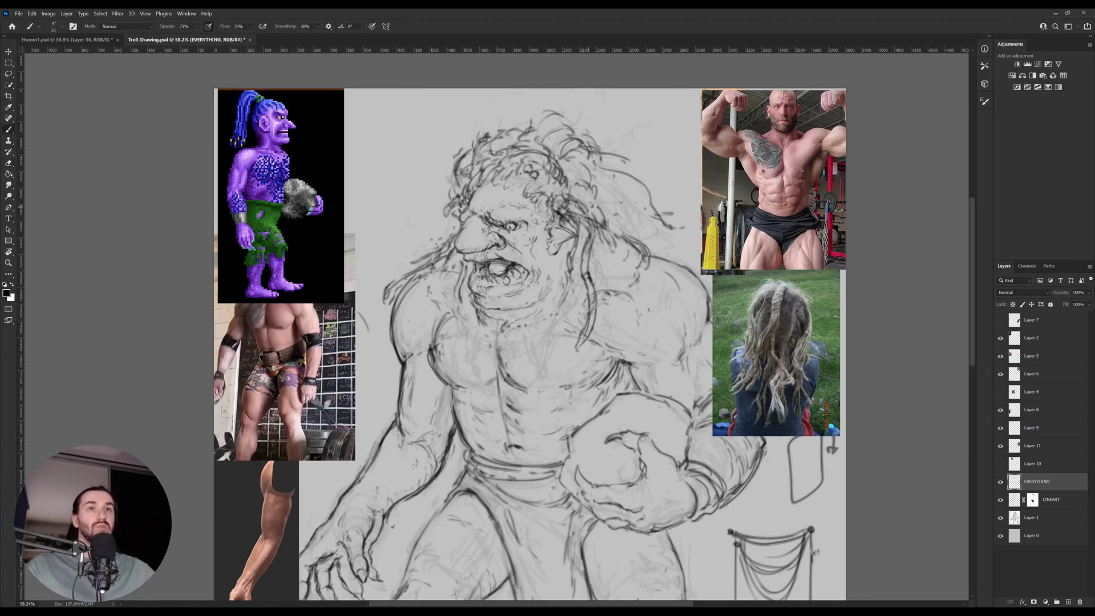
pyautogui.moveTo(605, 199)
pyautogui.mouseDown()
pyautogui.moveTo(609, 229)
pyautogui.moveTo(627, 230)
pyautogui.moveTo(617, 233)
pyautogui.mouseUp()
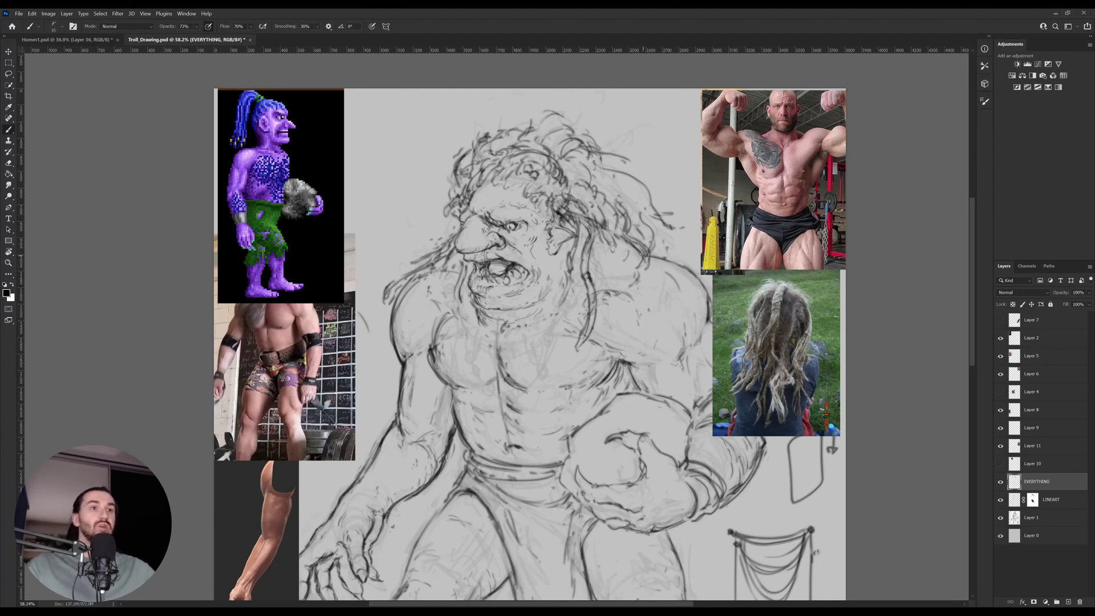
pyautogui.press('e')
pyautogui.moveTo(602, 312)
pyautogui.mouseDown()
pyautogui.moveTo(596, 265)
pyautogui.moveTo(607, 275)
pyautogui.mouseUp()
pyautogui.press('b')
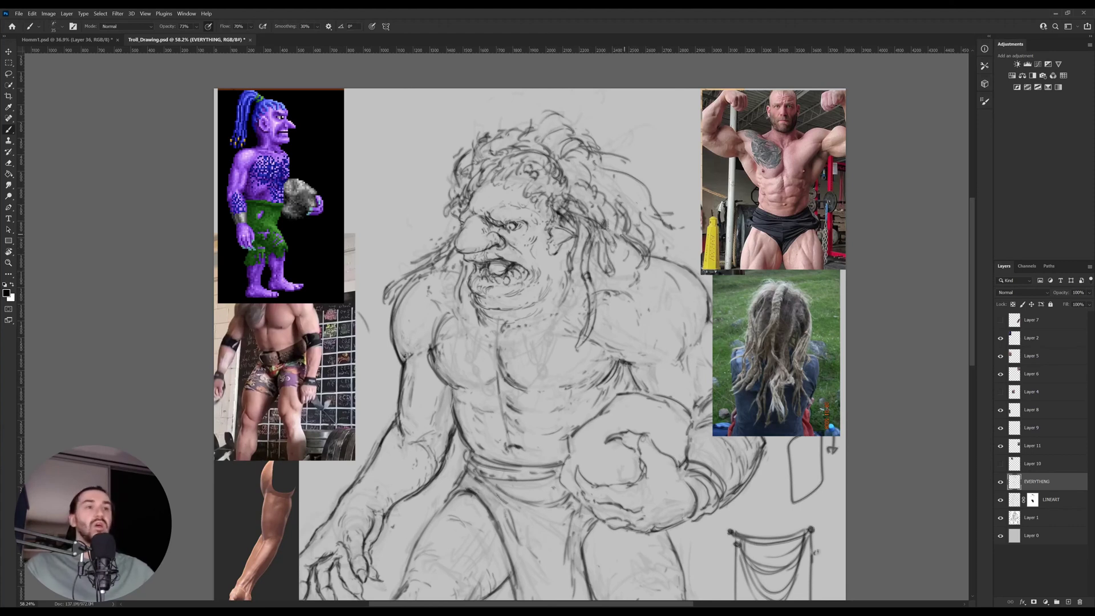
pyautogui.hotkey('ctrl', 'z')
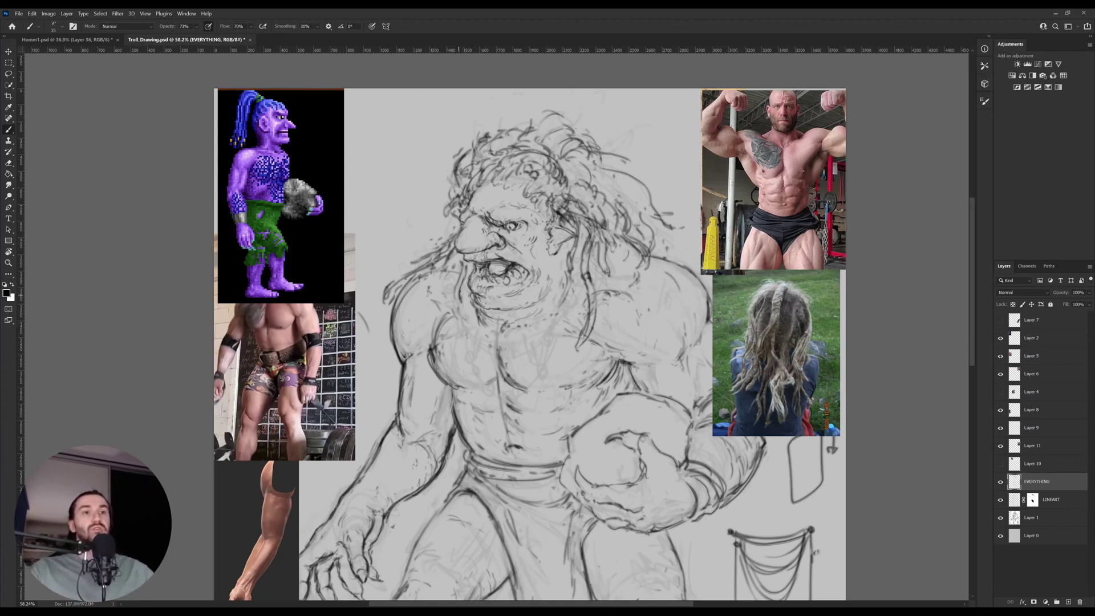
# Draw a long thin dreadlock hanging in front of the troll's ear down to the upper chest.
pyautogui.moveTo(477, 315); pyautogui.dragTo(469, 284)
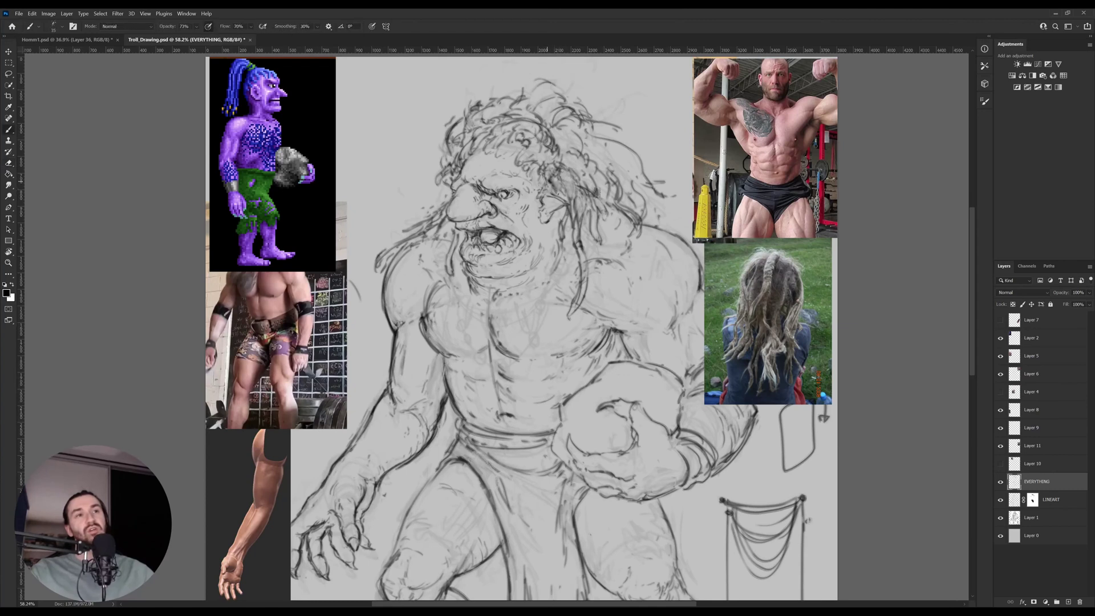
pyautogui.moveTo(537, 205); pyautogui.dragTo(540, 258)
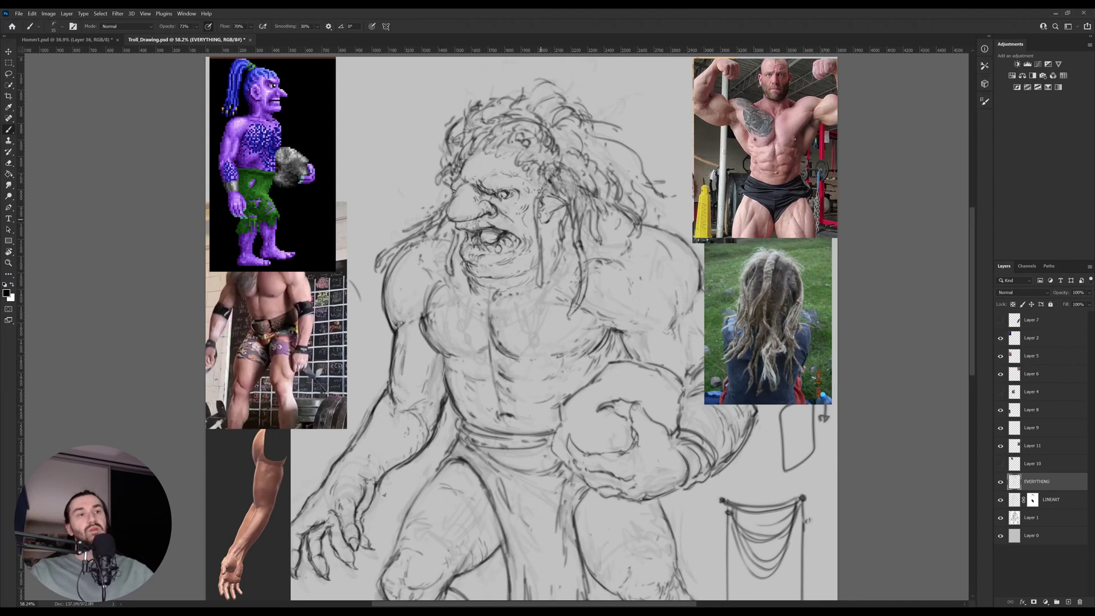
pyautogui.moveTo(540, 208); pyautogui.dragTo(540, 228)
pyautogui.moveTo(538, 303); pyautogui.dragTo(541, 281)
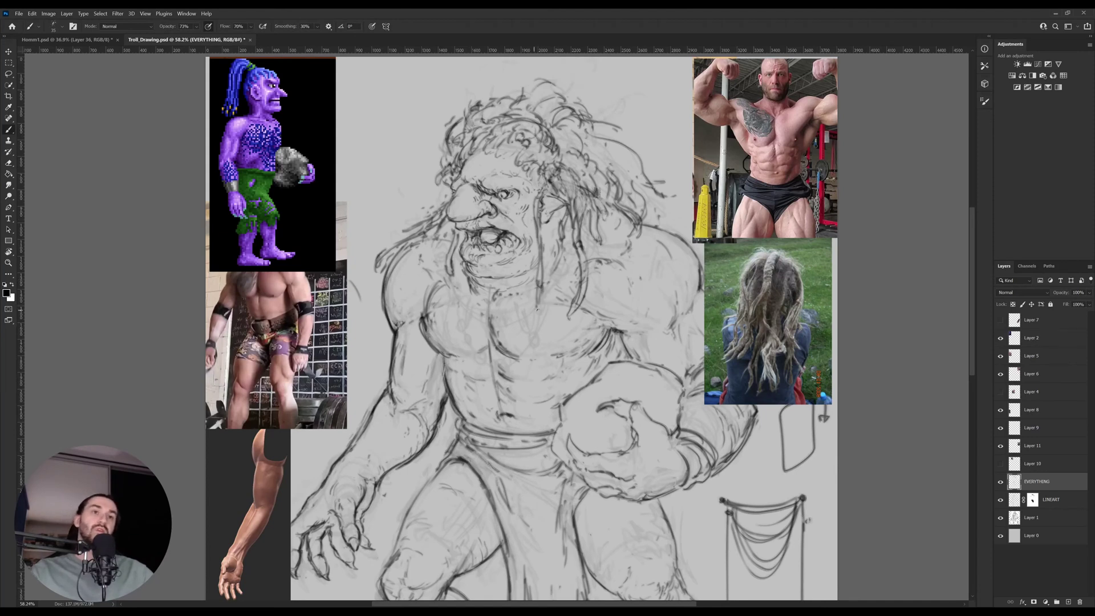
# Switch to the creature line-up document and hide Layer 36 and Group 3 so only the sketched creatures show.
pyautogui.click(94, 40)
pyautogui.press('v')
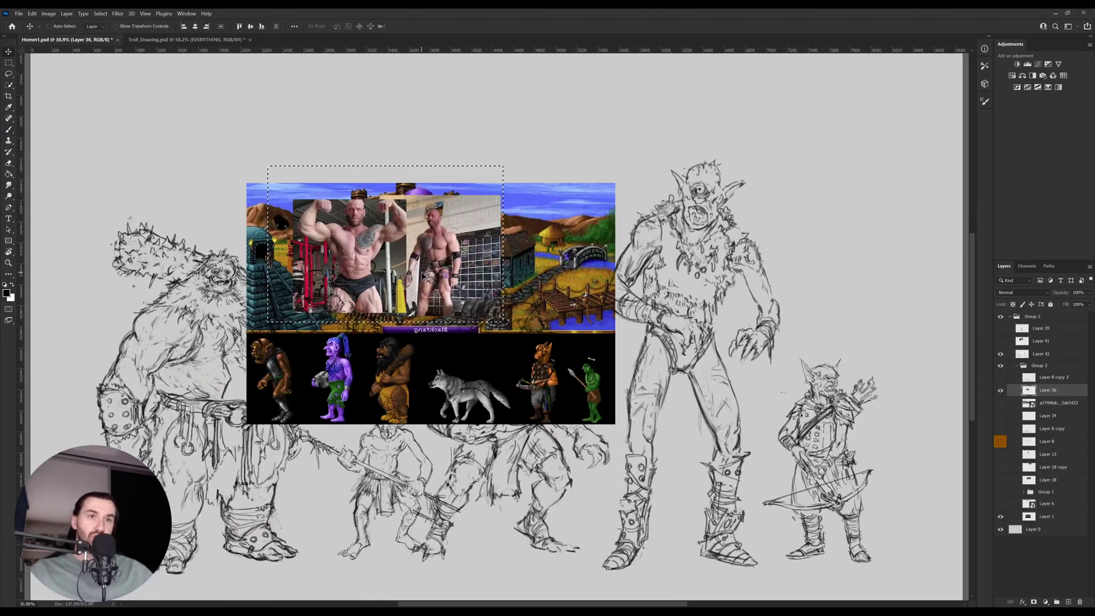
pyautogui.click(1001, 390)
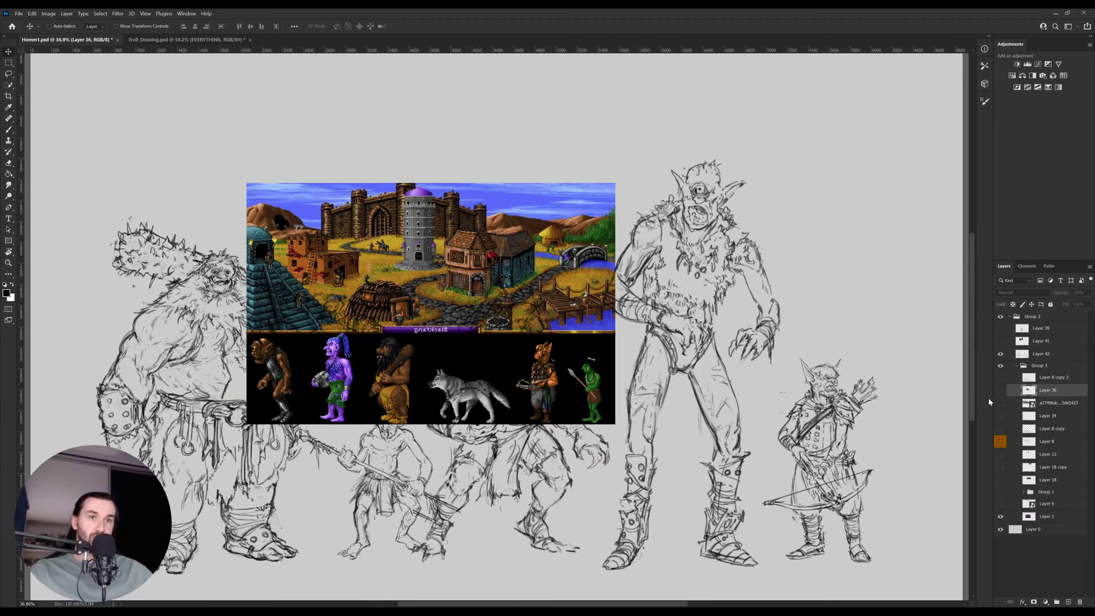
pyautogui.click(1048, 354)
pyautogui.click(1000, 354)
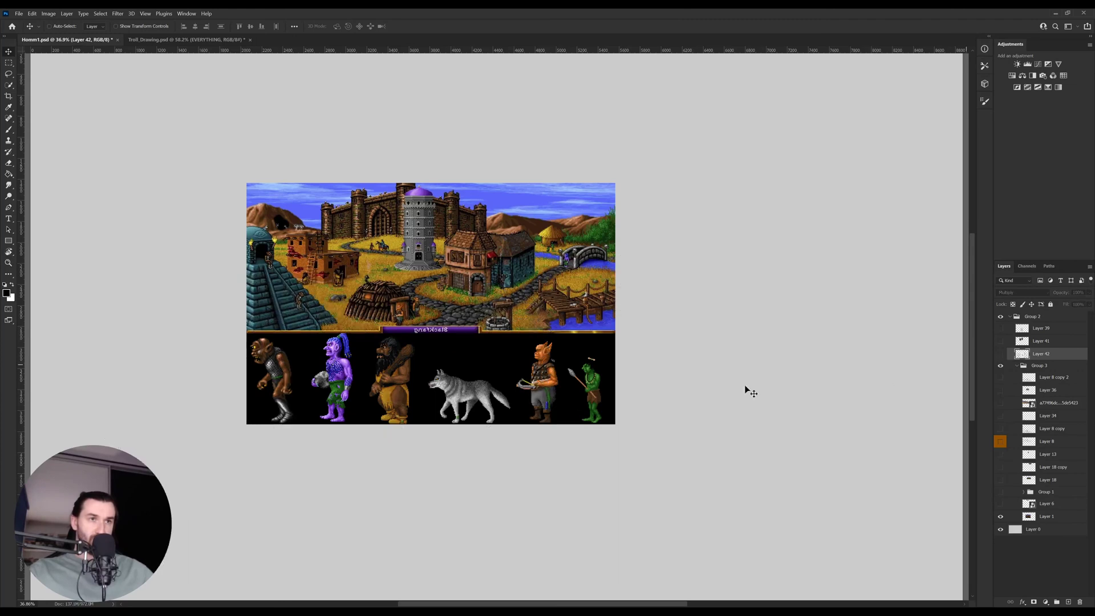
pyautogui.click(1000, 353)
pyautogui.click(1001, 365)
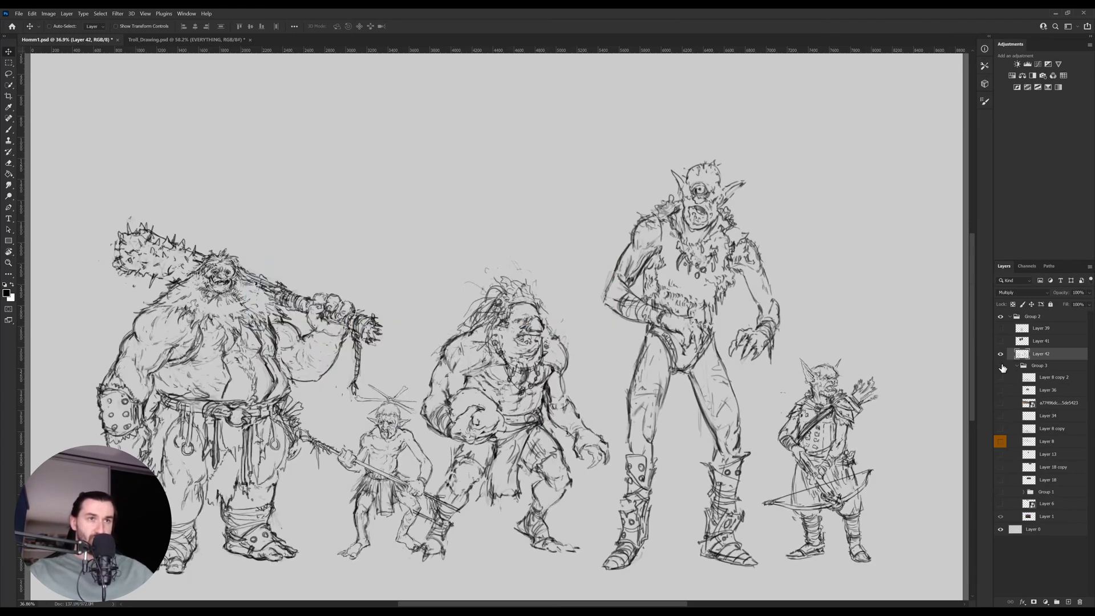
pyautogui.click(1000, 366)
pyautogui.click(1001, 366)
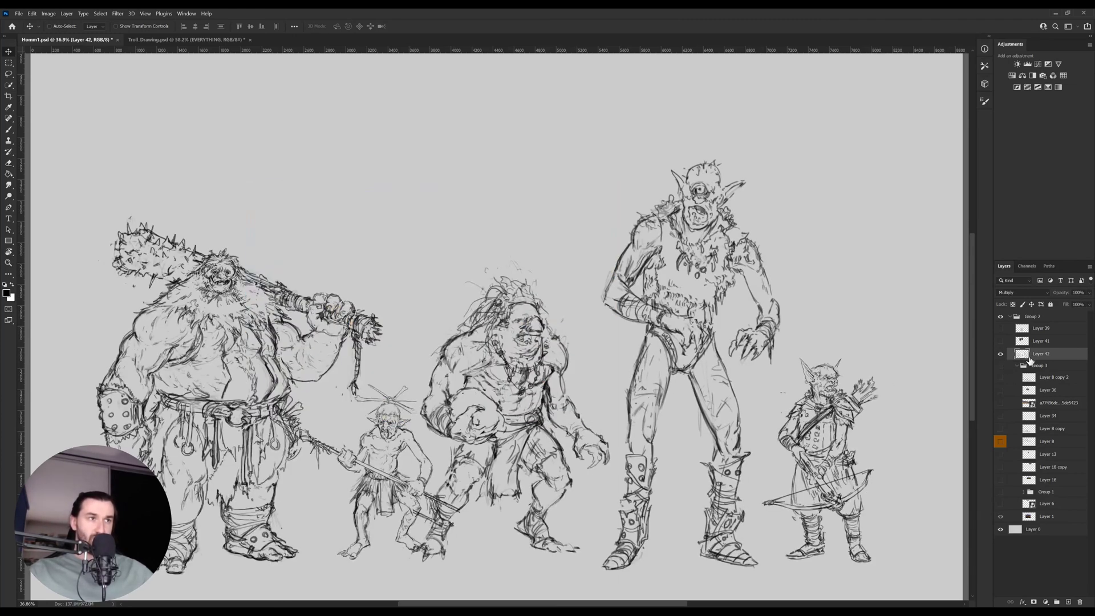
# Add a new layer and draw two horizontal guide lines marking the top of the goblin archer's head and its chin.
pyautogui.click(1067, 602)
pyautogui.moveTo(860, 341); pyautogui.dragTo(706, 293)
pyautogui.press('b')
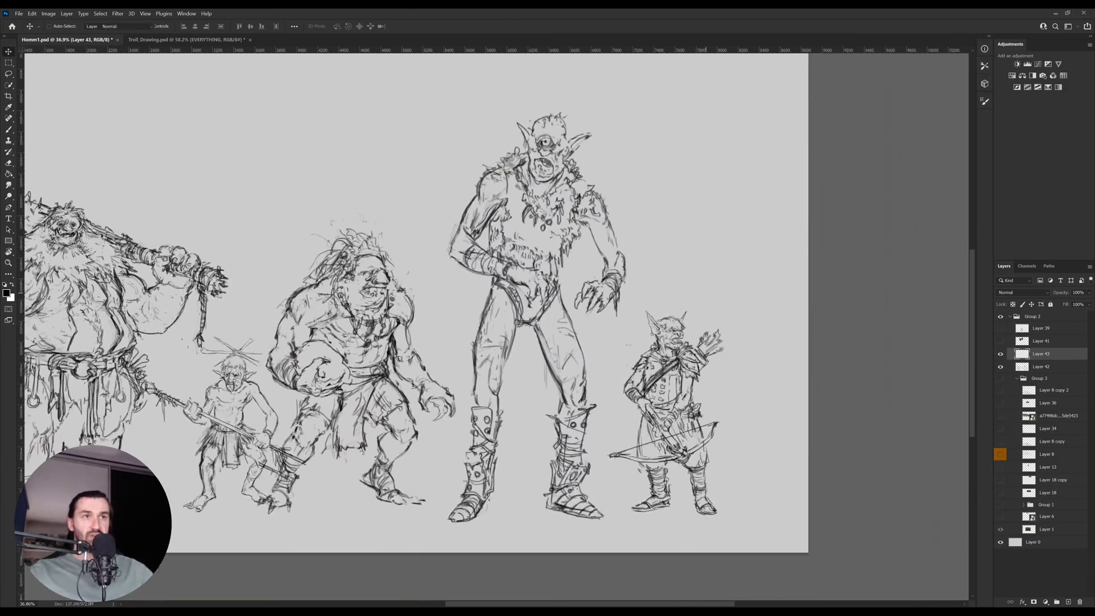
pyautogui.press('b')
pyautogui.moveTo(588, 314)
pyautogui.mouseDown()
pyautogui.moveTo(765, 313)
pyautogui.moveTo(719, 318)
pyautogui.mouseUp()
pyautogui.press('v')
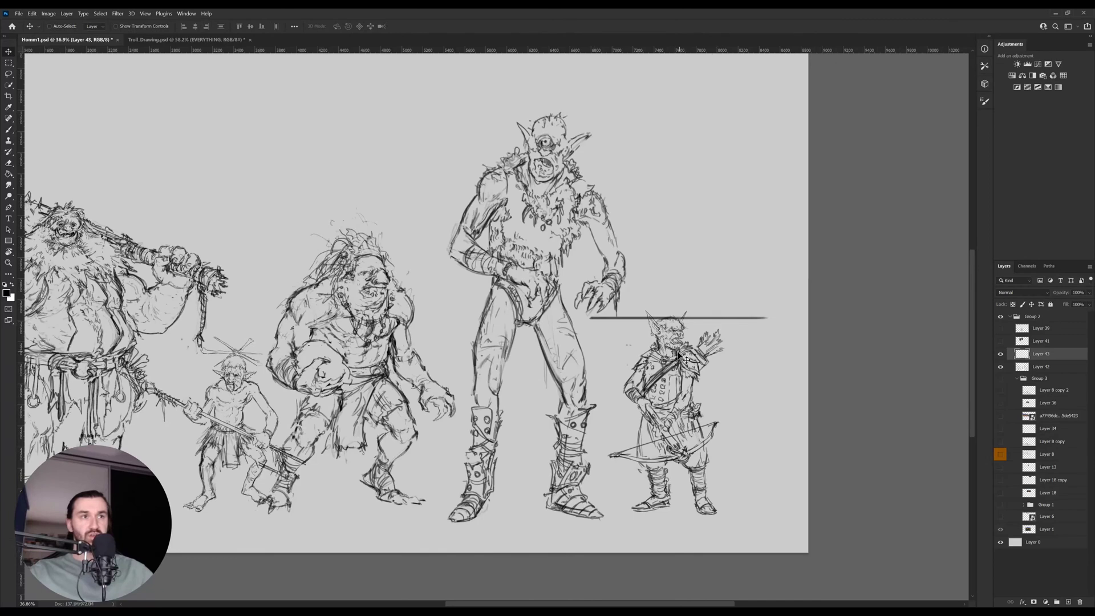
pyautogui.press('b')
pyautogui.moveTo(682, 351)
pyautogui.mouseDown()
pyautogui.moveTo(647, 350)
pyautogui.moveTo(809, 351)
pyautogui.mouseUp()
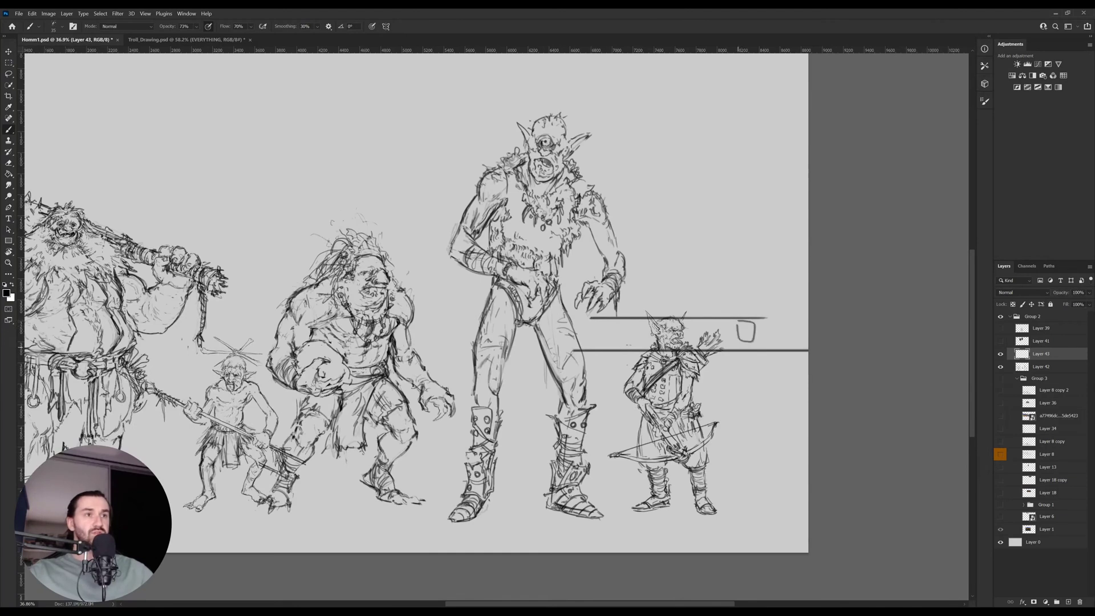
# Sketch a tapered body block with a leg gap beneath the small head shape beside the goblin archer.
pyautogui.moveTo(768, 347); pyautogui.dragTo(767, 506)
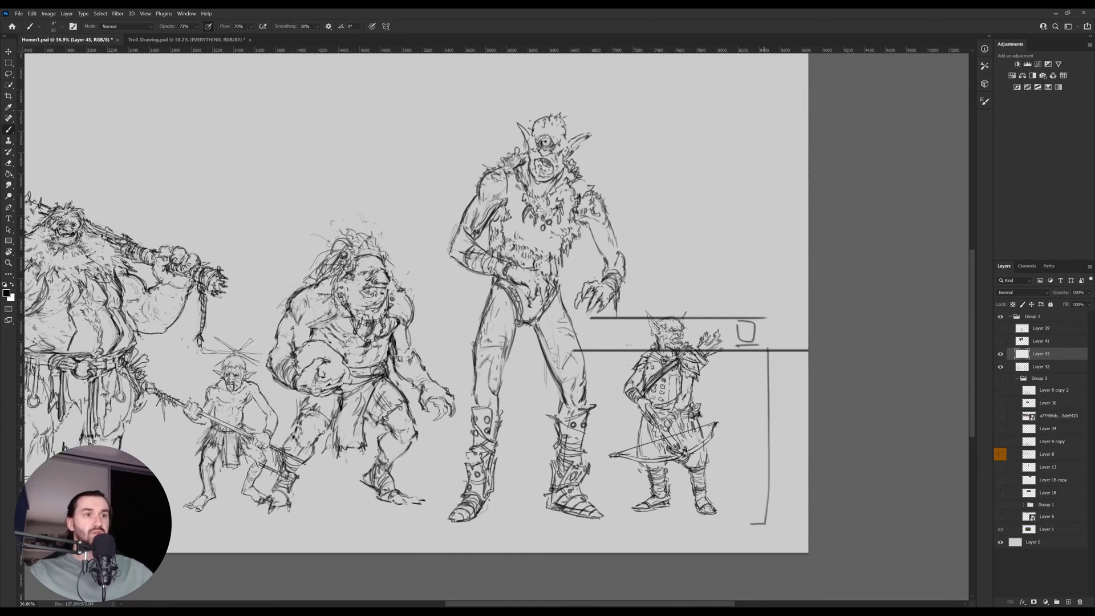
pyautogui.moveTo(730, 466)
pyautogui.mouseDown()
pyautogui.moveTo(722, 346)
pyautogui.moveTo(757, 341)
pyautogui.mouseUp()
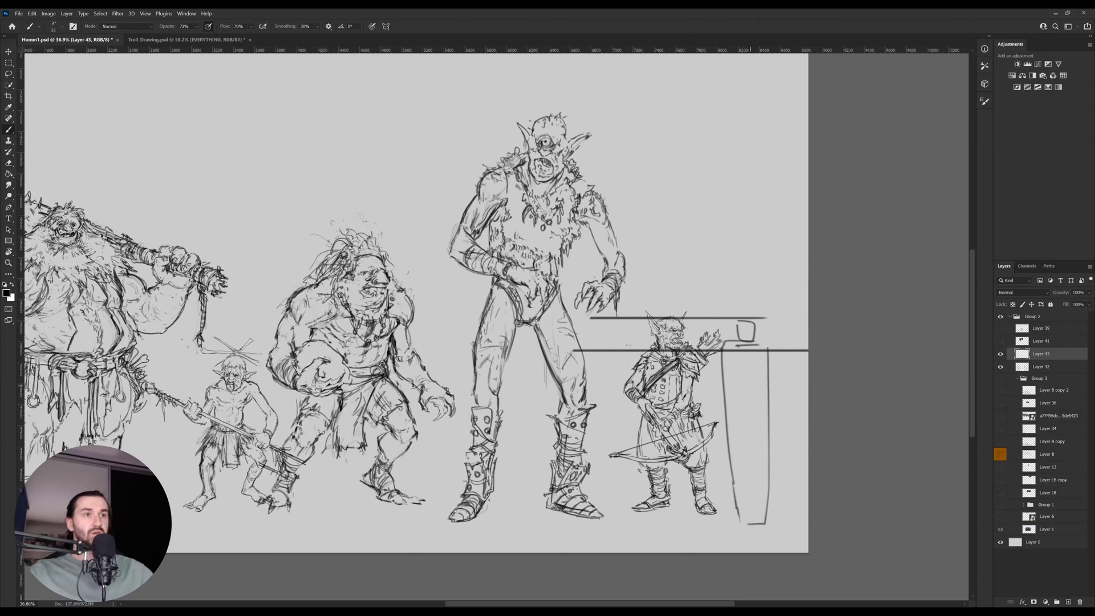
pyautogui.press('e')
pyautogui.moveTo(768, 507)
pyautogui.mouseDown()
pyautogui.moveTo(765, 522)
pyautogui.moveTo(747, 523)
pyautogui.moveTo(763, 463)
pyautogui.moveTo(766, 504)
pyautogui.mouseUp()
pyautogui.press('b')
pyautogui.moveTo(767, 504)
pyautogui.mouseDown()
pyautogui.moveTo(745, 432)
pyautogui.moveTo(733, 488)
pyautogui.mouseUp()
# Move the proportion sketch over to the troll and go over its head block to compare head and body sizes.
pyautogui.moveTo(721, 350)
pyautogui.mouseDown()
pyautogui.moveTo(716, 391)
pyautogui.moveTo(768, 421)
pyautogui.moveTo(764, 350)
pyautogui.moveTo(535, 383)
pyautogui.moveTo(399, 375)
pyautogui.moveTo(435, 379)
pyautogui.mouseUp()
pyautogui.press('e')
pyautogui.press('b')
pyautogui.press('v')
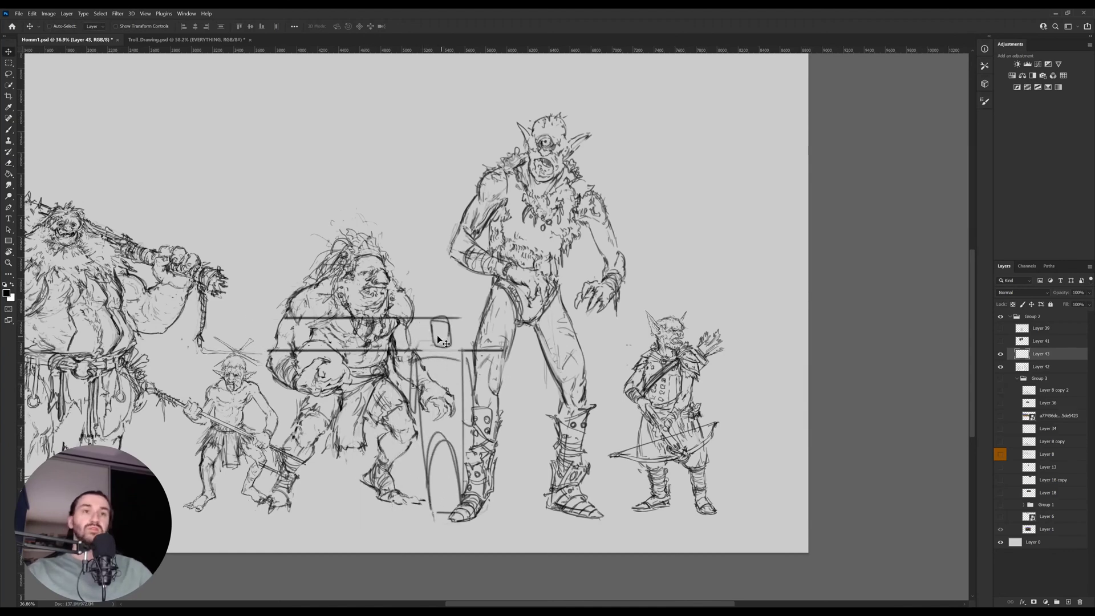
pyautogui.press('b')
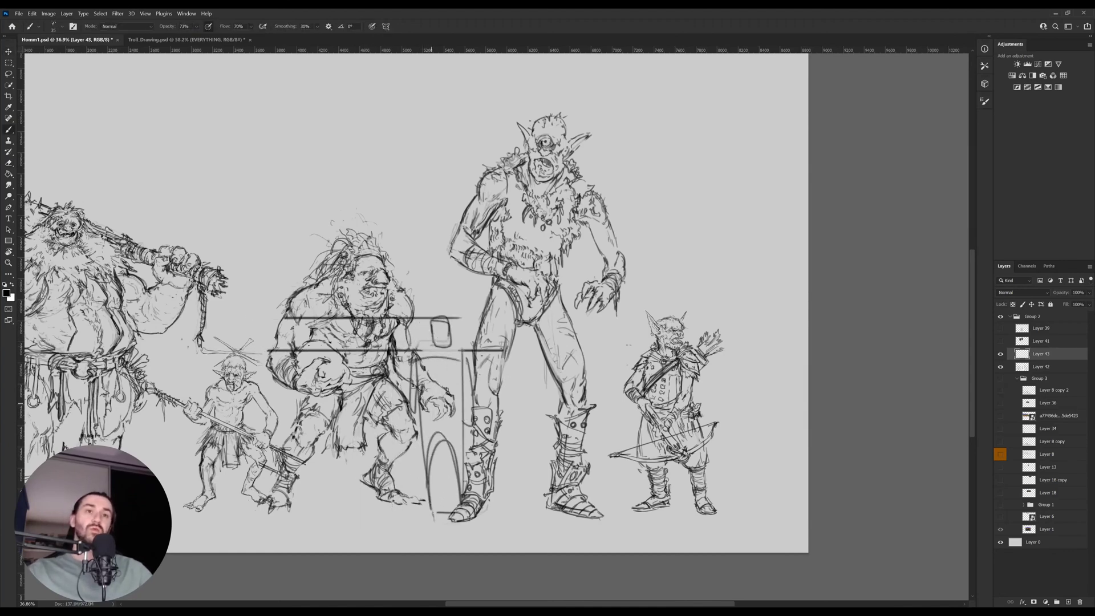
pyautogui.moveTo(448, 402); pyautogui.dragTo(439, 421)
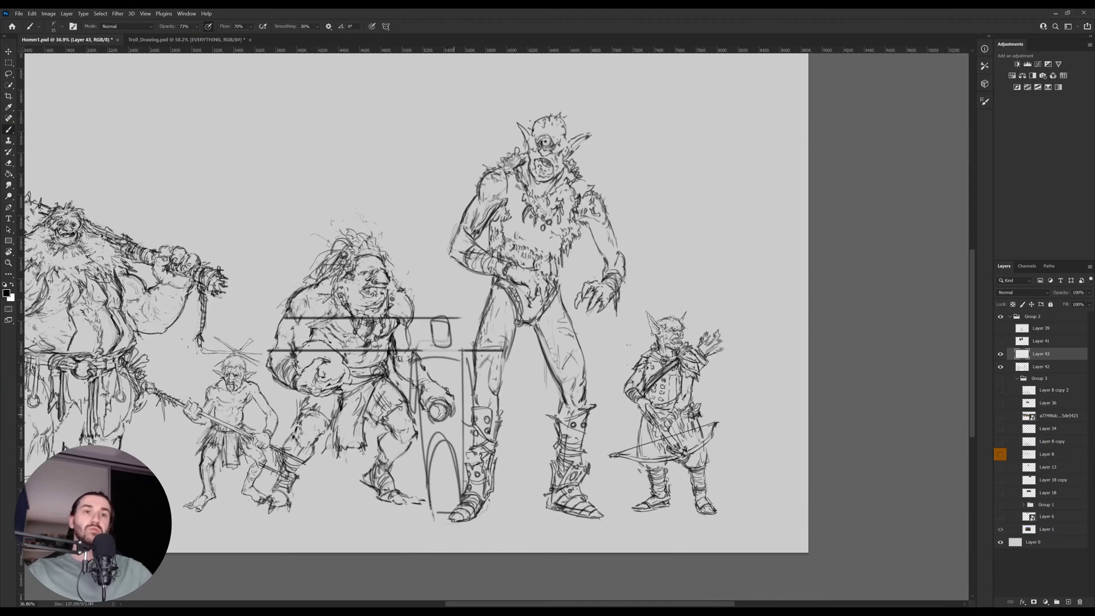
# Return to Troll_Drawing.psd and draw a tied band with a dangling end around the troll's lowered wrist.
pyautogui.click(200, 40)
pyautogui.moveTo(335, 530)
pyautogui.mouseDown()
pyautogui.moveTo(354, 551)
pyautogui.moveTo(310, 542)
pyautogui.moveTo(365, 504)
pyautogui.mouseUp()
pyautogui.hotkey('ctrl', 'z')
pyautogui.moveTo(482, 438); pyautogui.dragTo(492, 453)
pyautogui.moveTo(492, 406); pyautogui.dragTo(513, 354)
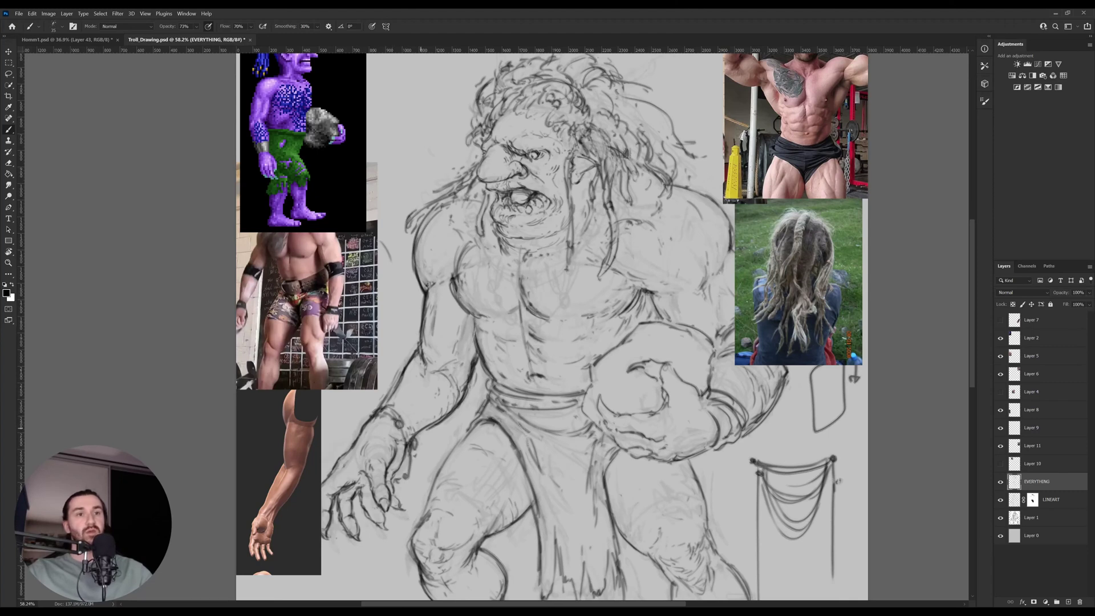
# Draw a ragged flap of cloth hanging from the belt over the upper thigh on the lowered-hand side.
pyautogui.moveTo(457, 495); pyautogui.dragTo(441, 409)
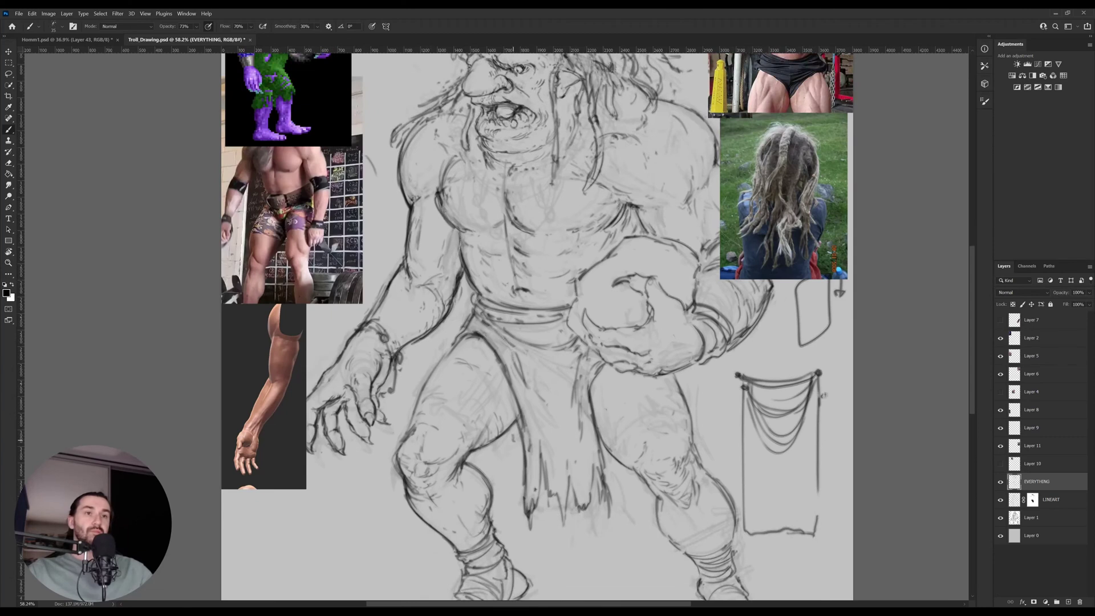
pyautogui.moveTo(451, 350); pyautogui.dragTo(491, 342)
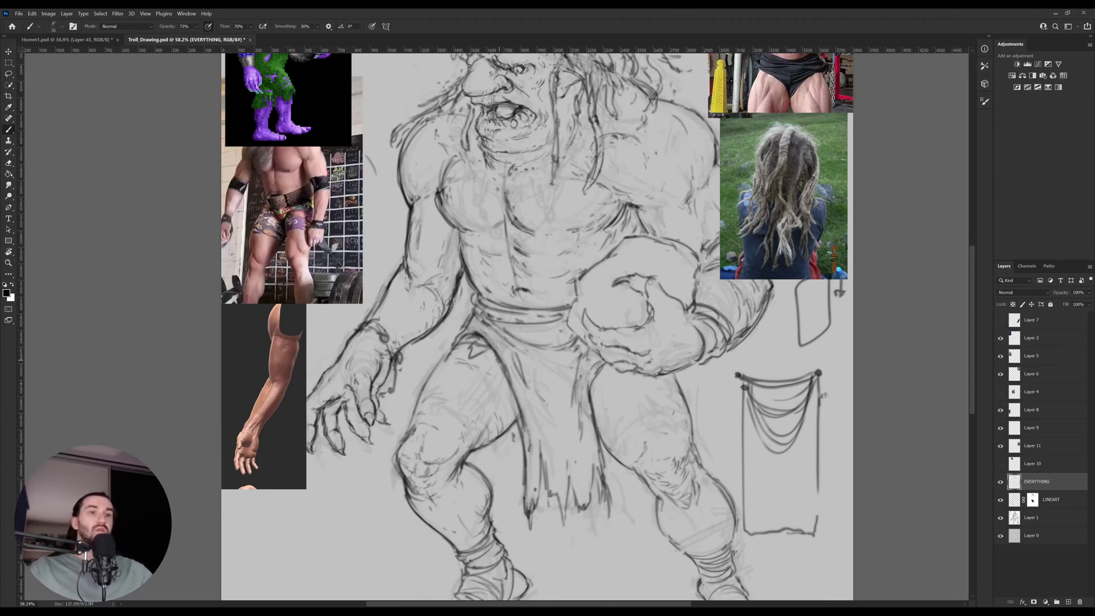
pyautogui.press('e')
pyautogui.press('b')
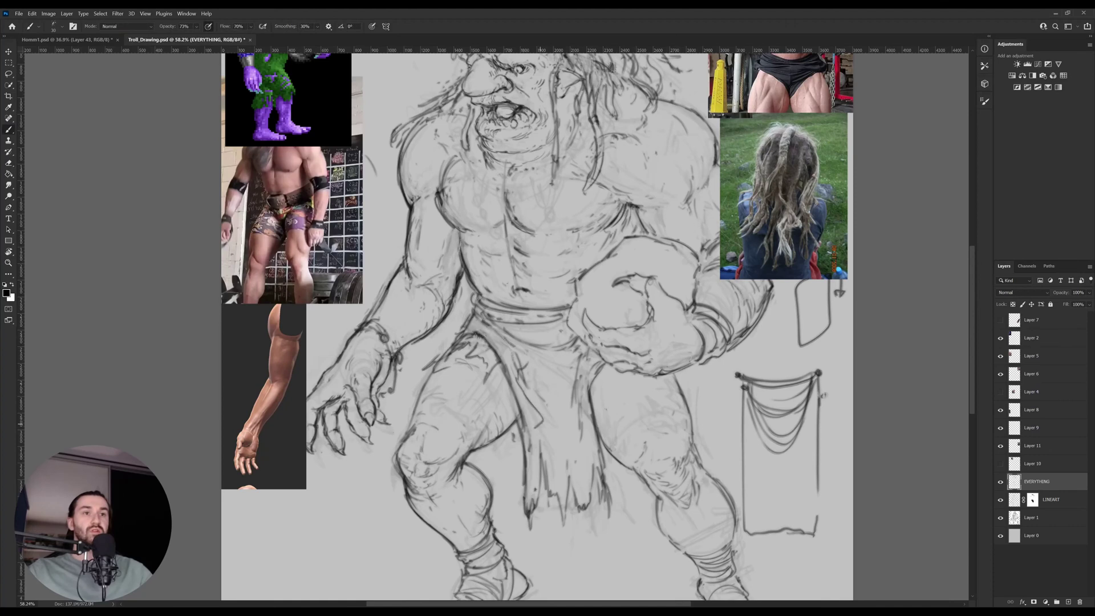
# Draw a diagonal stitched seam and torn overlapping cloth edges across the middle of the loincloth.
pyautogui.moveTo(541, 428); pyautogui.dragTo(543, 414)
pyautogui.moveTo(504, 371)
pyautogui.mouseDown()
pyautogui.moveTo(545, 415)
pyautogui.moveTo(572, 394)
pyautogui.mouseUp()
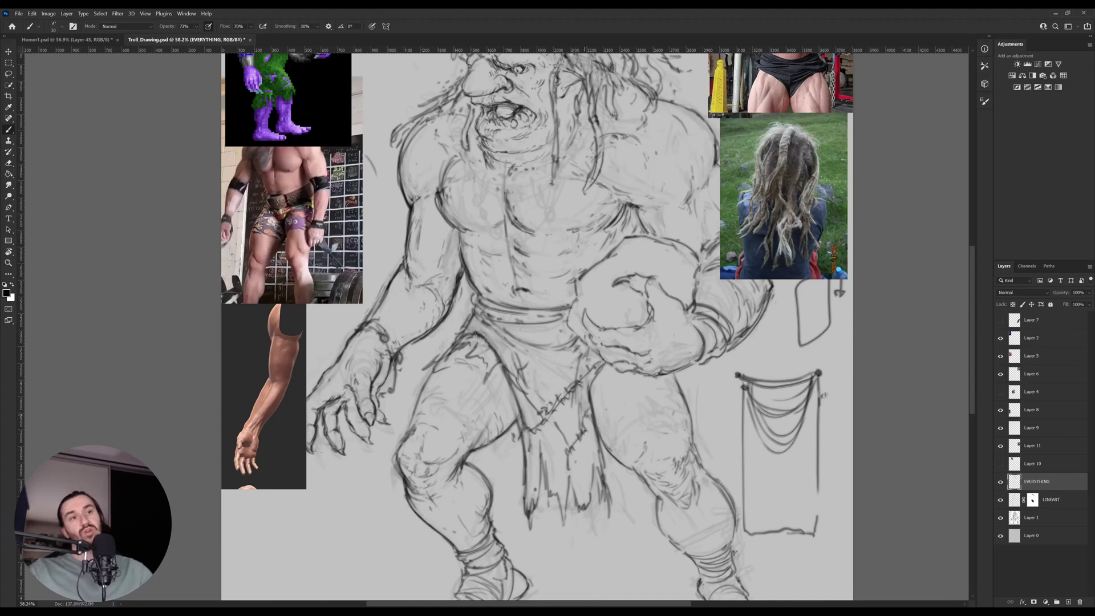
pyautogui.scroll(2, 569, 409)
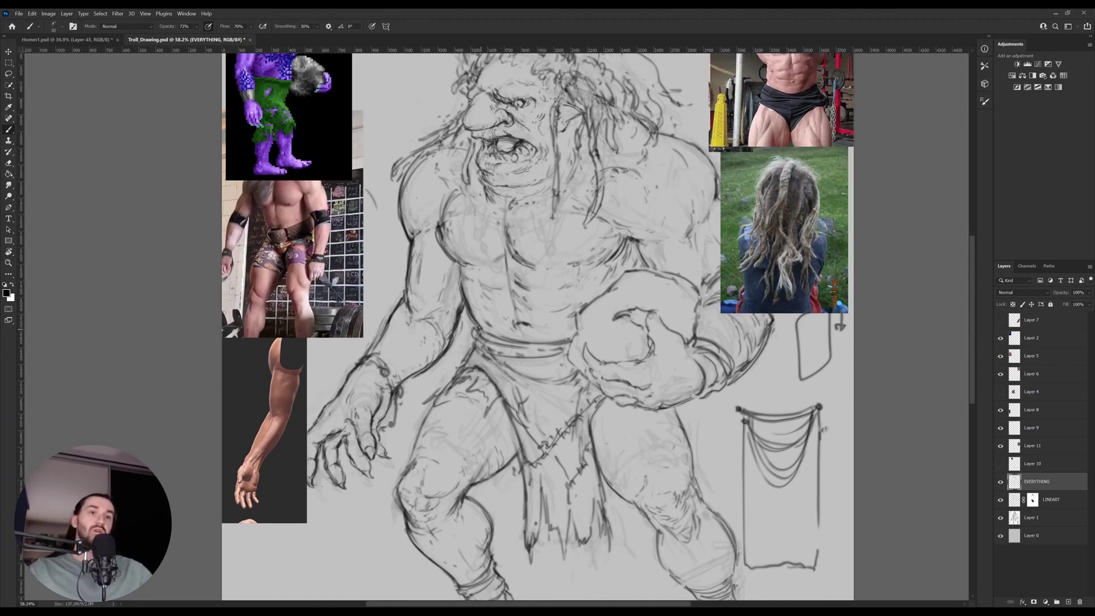
pyautogui.moveTo(492, 337); pyautogui.dragTo(533, 395)
# Review the whole troll and compare it with the EVERYTHING layer hidden and shown.
pyautogui.press('z')
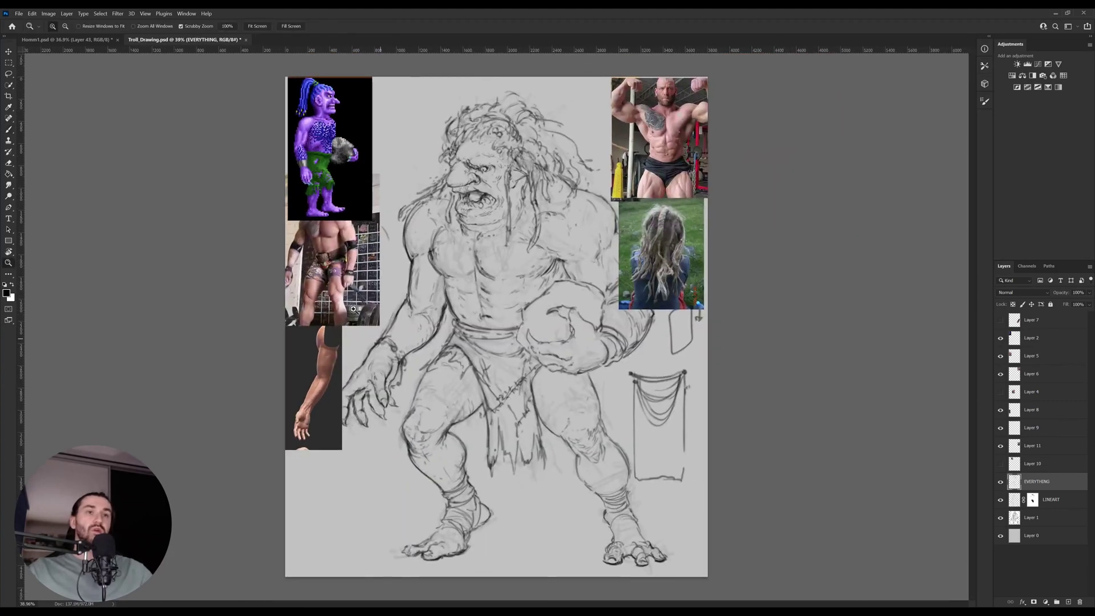
pyautogui.moveTo(319, 244); pyautogui.dragTo(363, 244)
pyautogui.moveTo(594, 358)
pyautogui.mouseDown()
pyautogui.moveTo(555, 339)
pyautogui.moveTo(590, 354)
pyautogui.mouseUp()
pyautogui.click(1001, 482)
pyautogui.click(1001, 483)
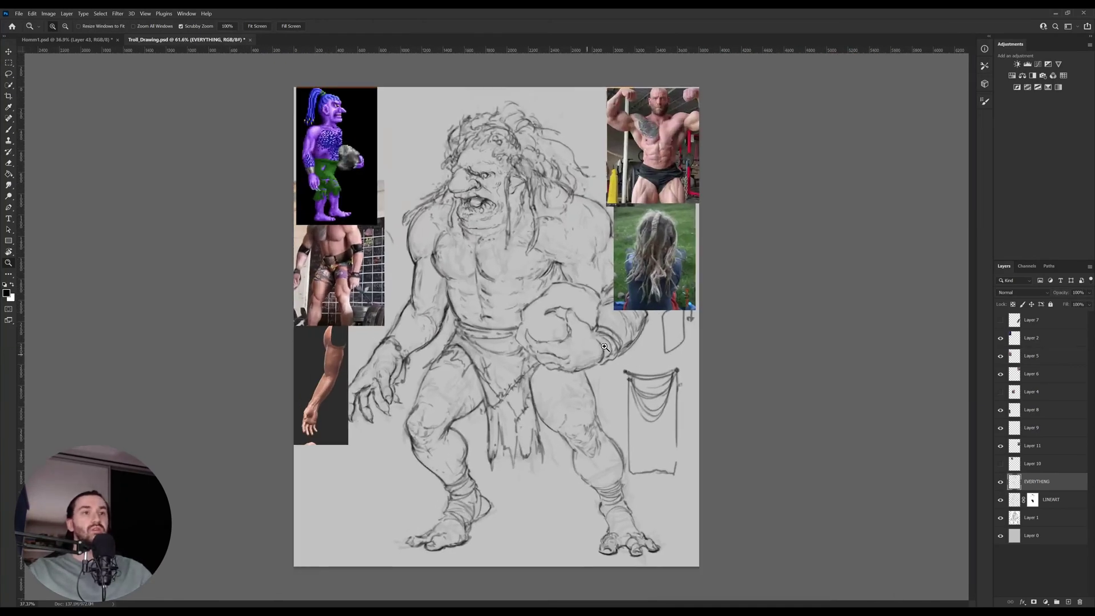
pyautogui.keyDown('shift'); pyautogui.click(1043, 520); pyautogui.keyUp('shift')
pyautogui.click(1001, 519)
pyautogui.click(1002, 519)
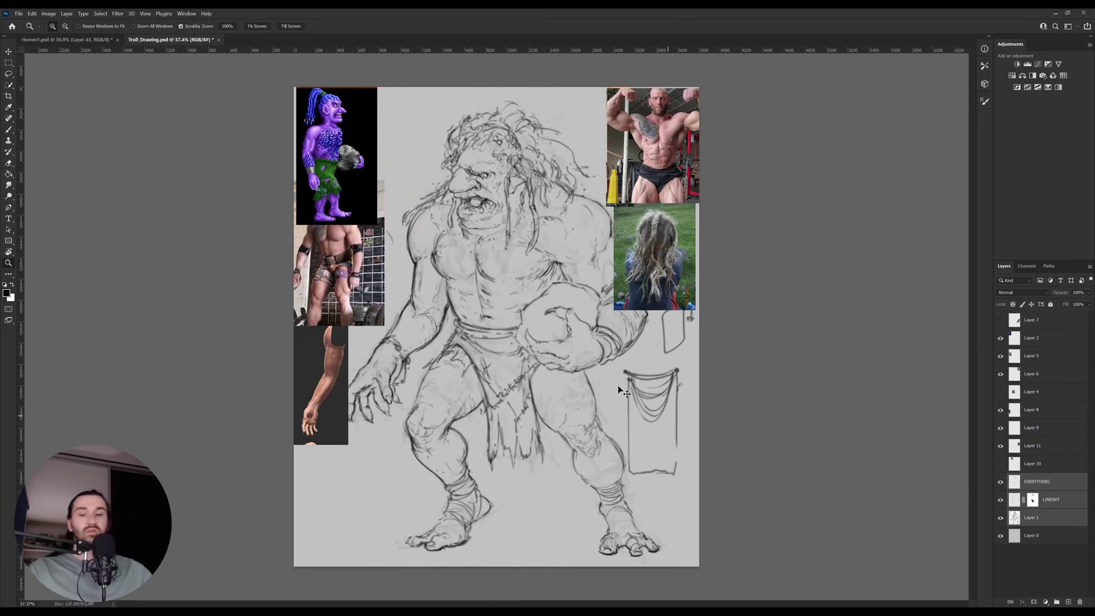
pyautogui.hotkey('ctrl', 't')
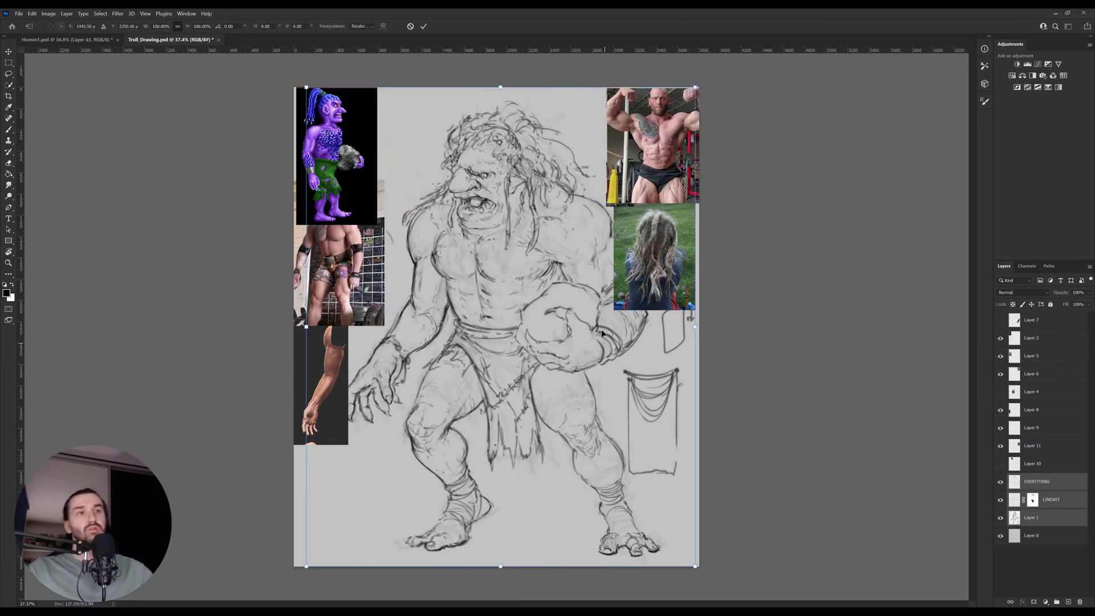
pyautogui.press('Escape')
# Check the EVERYTHING layer's contents and merge it with the LINEART layer into a single EVERYTHING layer.
pyautogui.click(1000, 482)
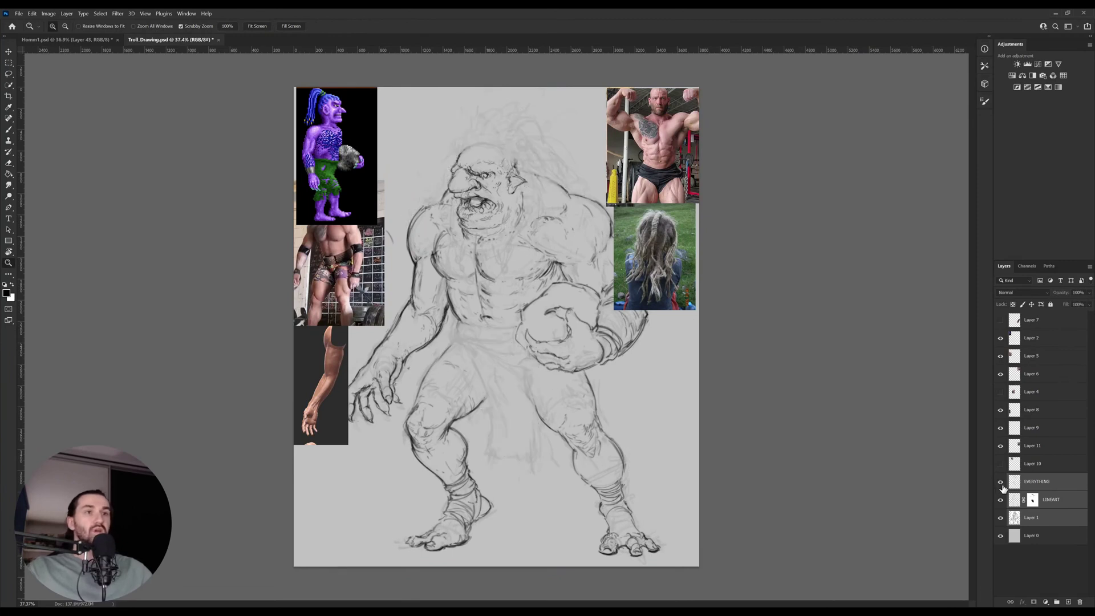
pyautogui.click(1054, 485)
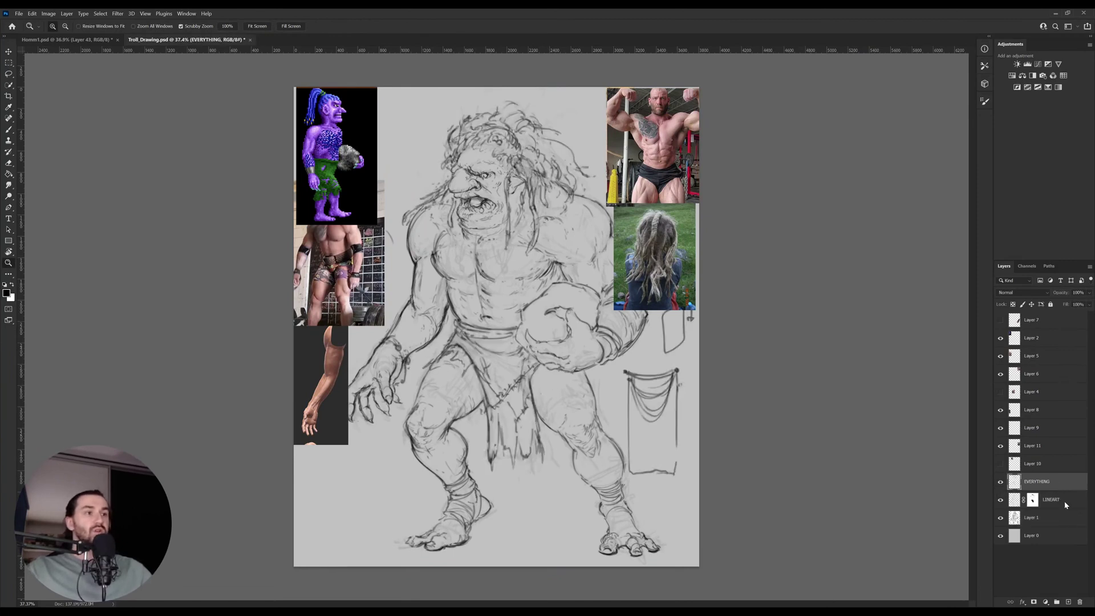
pyautogui.hotkey('ctrl', 'e')
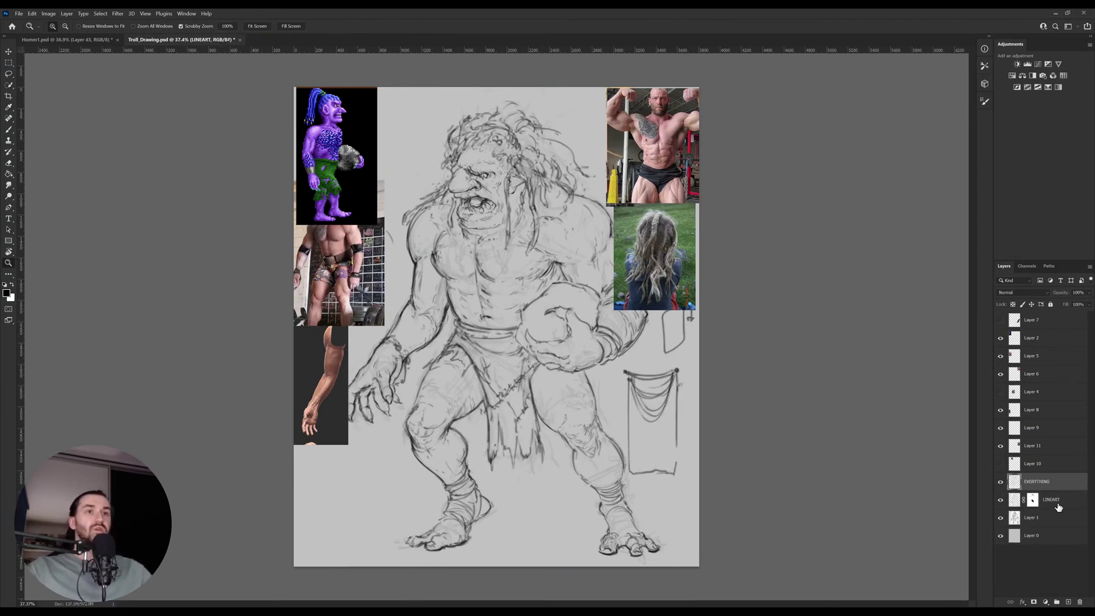
pyautogui.hotkey('ctrl', 'z')
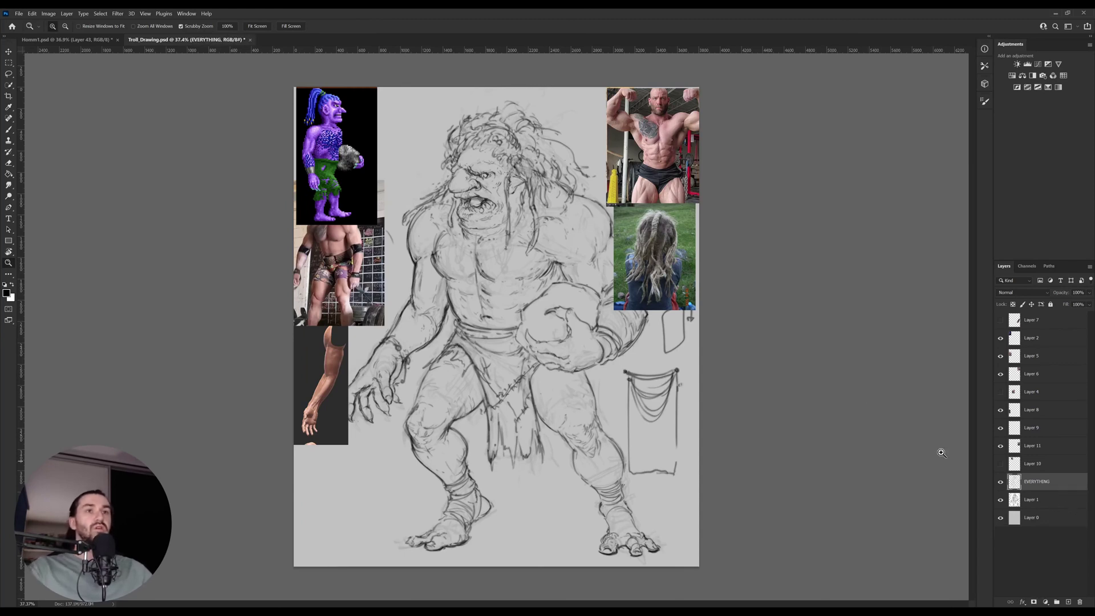
# Warp the EVERYTHING layer outward near the foot on the lowered-hand side to widen the troll's stance.
pyautogui.hotkey('ctrl', 't')
pyautogui.click(562, 368)
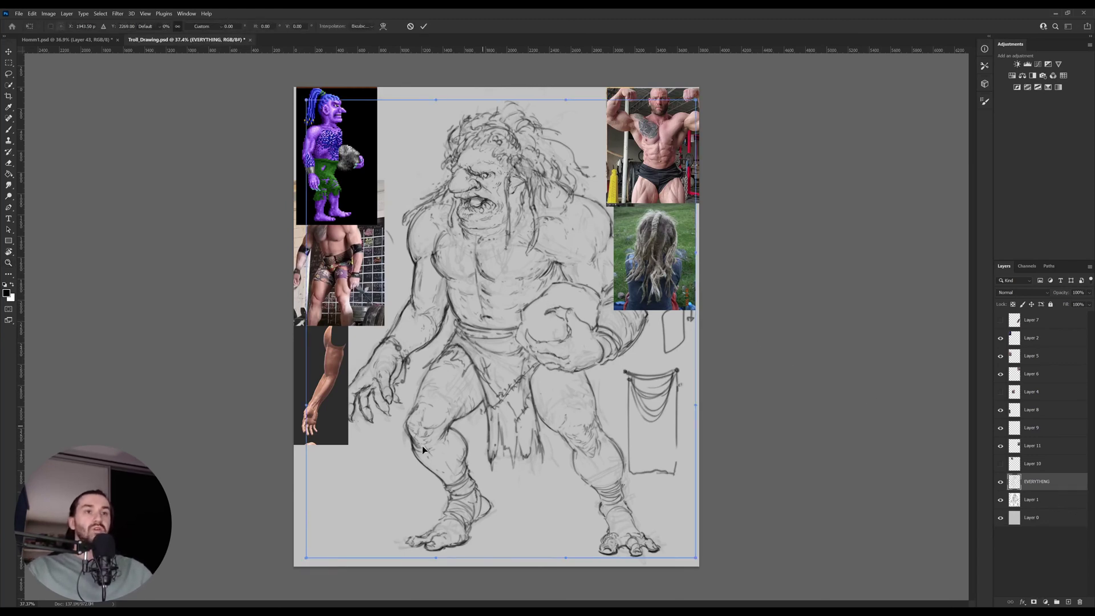
pyautogui.moveTo(306, 558); pyautogui.dragTo(264, 556)
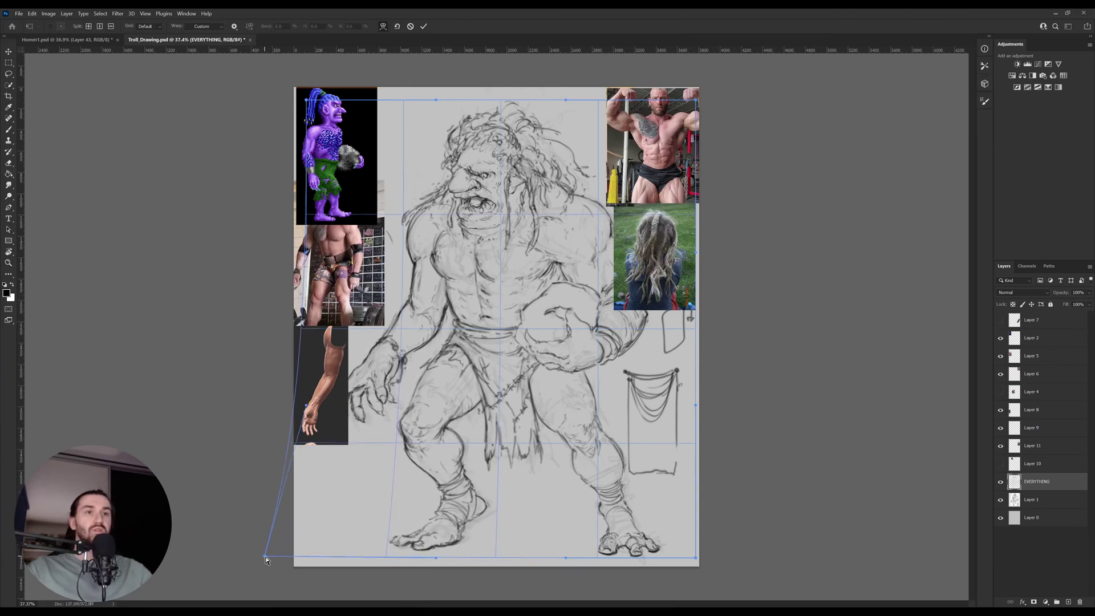
pyautogui.moveTo(695, 290); pyautogui.dragTo(696, 291)
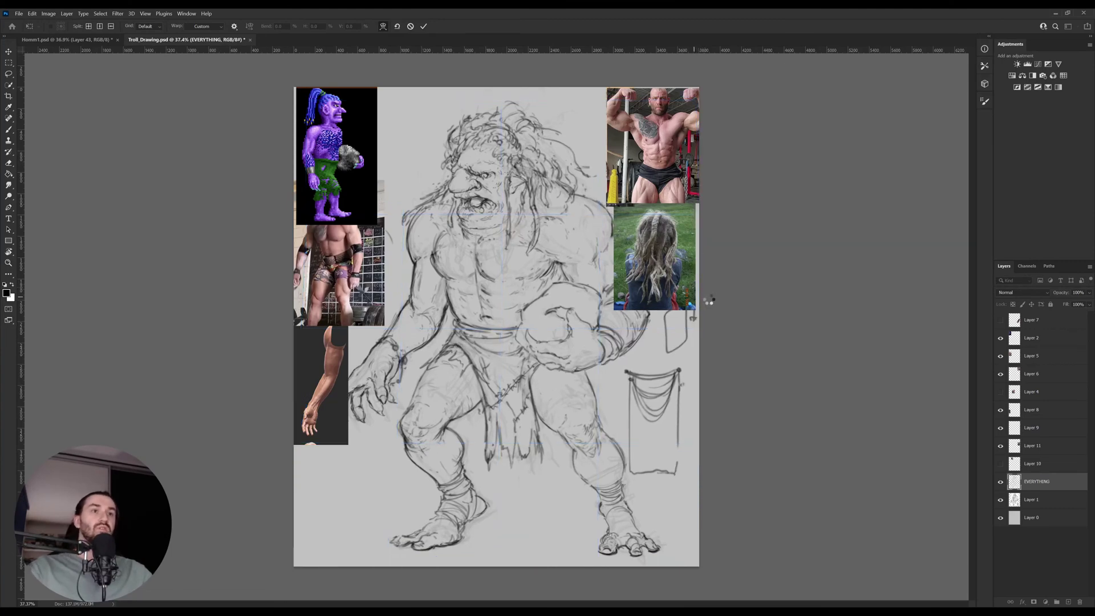
pyautogui.press('Return')
# Extend the canvas equally on both sides with the Crop tool to add empty margins around the drawing.
pyautogui.press('c')
pyautogui.moveTo(701, 324); pyautogui.dragTo(768, 319)
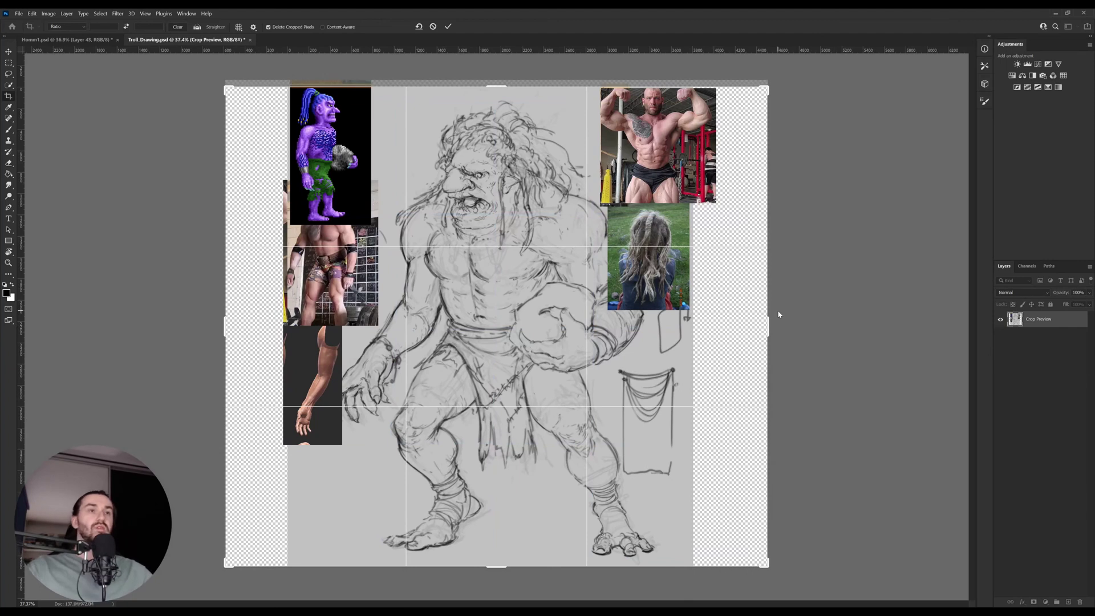
pyautogui.press('Return')
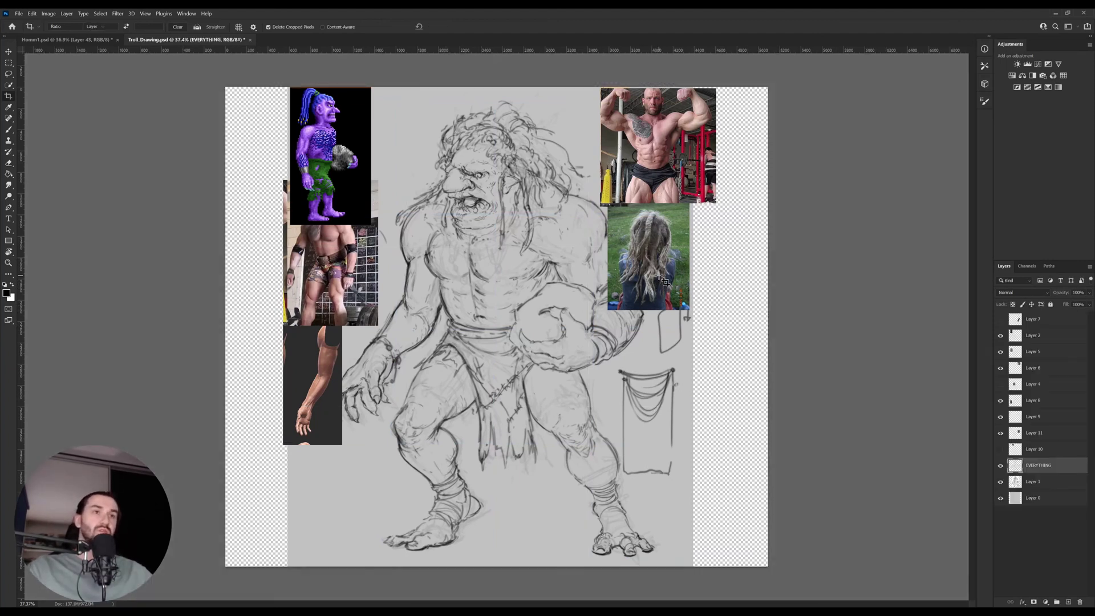
# Move the reference pictures on both sides of the troll outward into the new margins.
pyautogui.press('v')
pyautogui.moveTo(658, 268); pyautogui.dragTo(774, 266)
pyautogui.moveTo(683, 157); pyautogui.dragTo(737, 158)
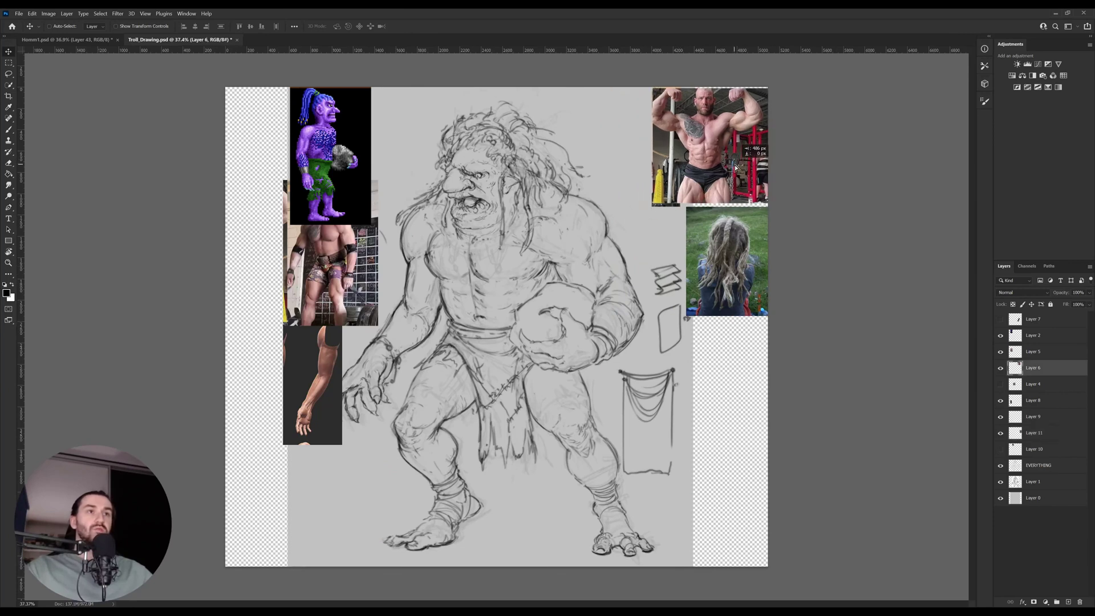
pyautogui.keyDown('ctrl'); pyautogui.click(332, 337); pyautogui.keyUp('ctrl')
pyautogui.keyDown('ctrl'); pyautogui.click(334, 275); pyautogui.keyUp('ctrl')
pyautogui.keyDown('ctrl'); pyautogui.click(338, 191); pyautogui.keyUp('ctrl')
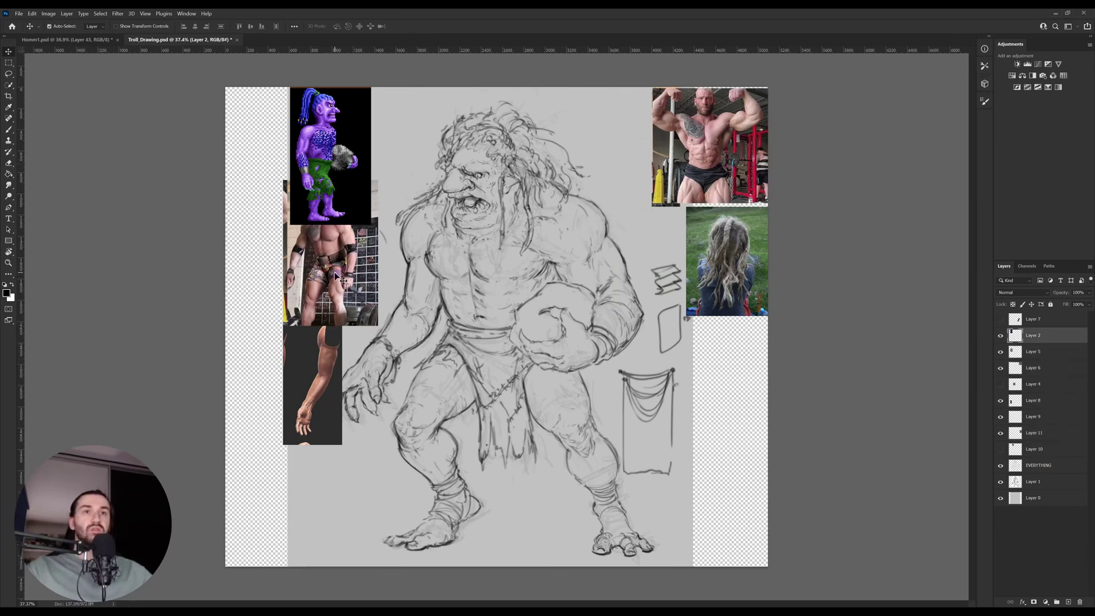
pyautogui.keyDown('ctrl'); pyautogui.keyDown('shift'); pyautogui.click(332, 274); pyautogui.keyUp('shift'); pyautogui.keyUp('ctrl')
pyautogui.keyDown('ctrl'); pyautogui.keyDown('shift'); pyautogui.click(328, 360); pyautogui.keyUp('shift'); pyautogui.keyUp('ctrl')
pyautogui.moveTo(328, 359); pyautogui.dragTo(272, 350)
# Stretch the grey background on Layer 0 sideways to fill the full canvas width.
pyautogui.click(320, 351)
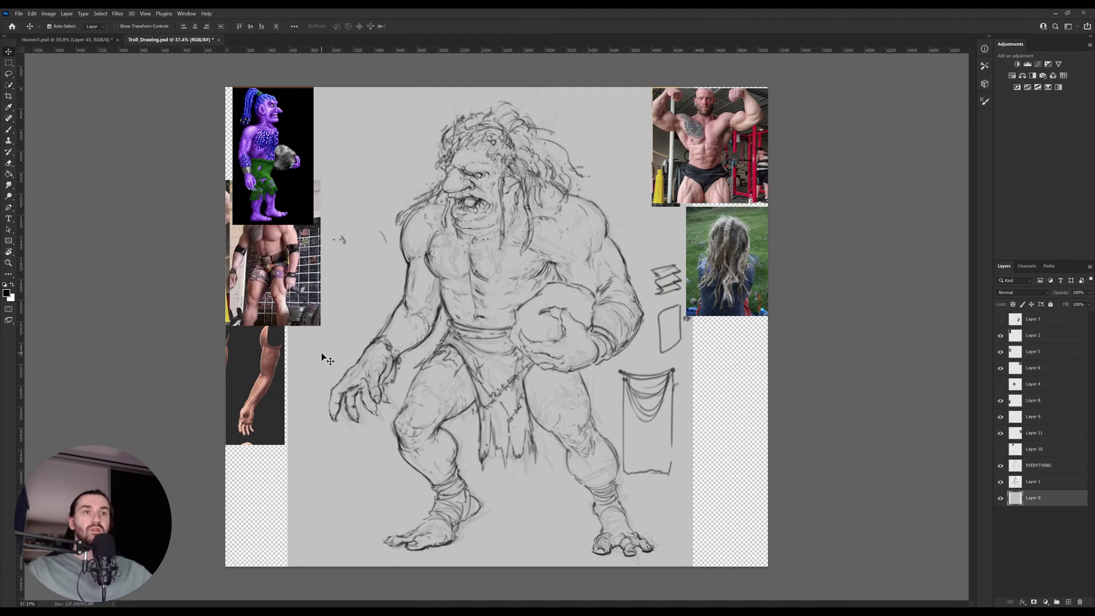
pyautogui.hotkey('ctrl', 't')
pyautogui.moveTo(693, 327); pyautogui.dragTo(771, 323)
pyautogui.press('Return')
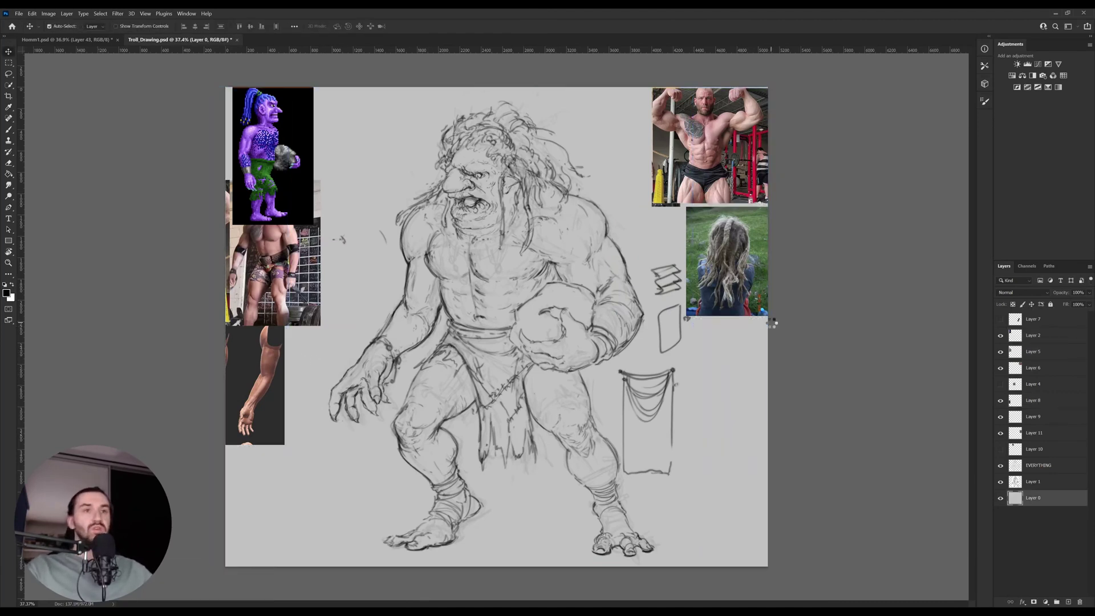
# Flip the whole canvas horizontally and compare the drawing with the EVERYTHING layer hidden and shown.
pyautogui.hotkey('ctrl', 'shift', 'h')
pyautogui.click(1000, 465)
pyautogui.click(1000, 465)
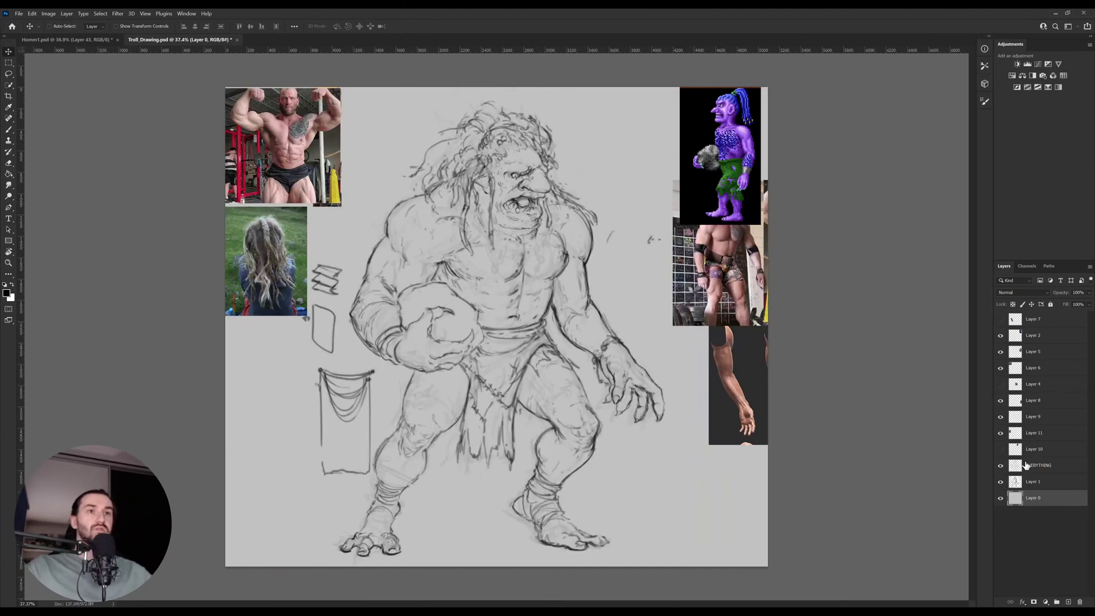
# Lasso the chest and abdomen on the EVERYTHING layer and warp them to refine the torso's shape.
pyautogui.click(1029, 468)
pyautogui.press('e')
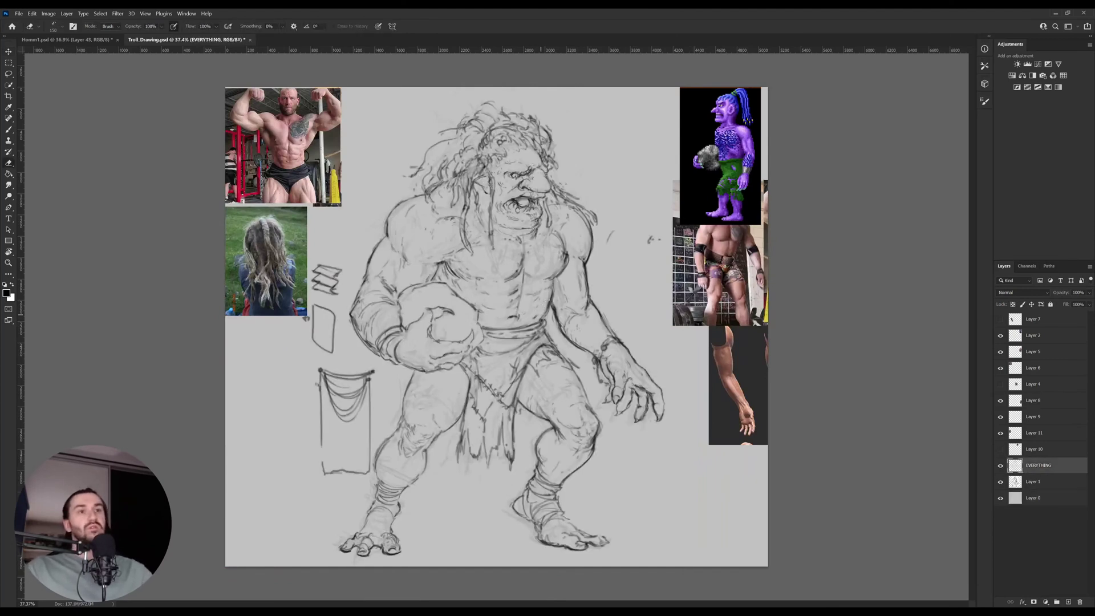
pyautogui.press('b')
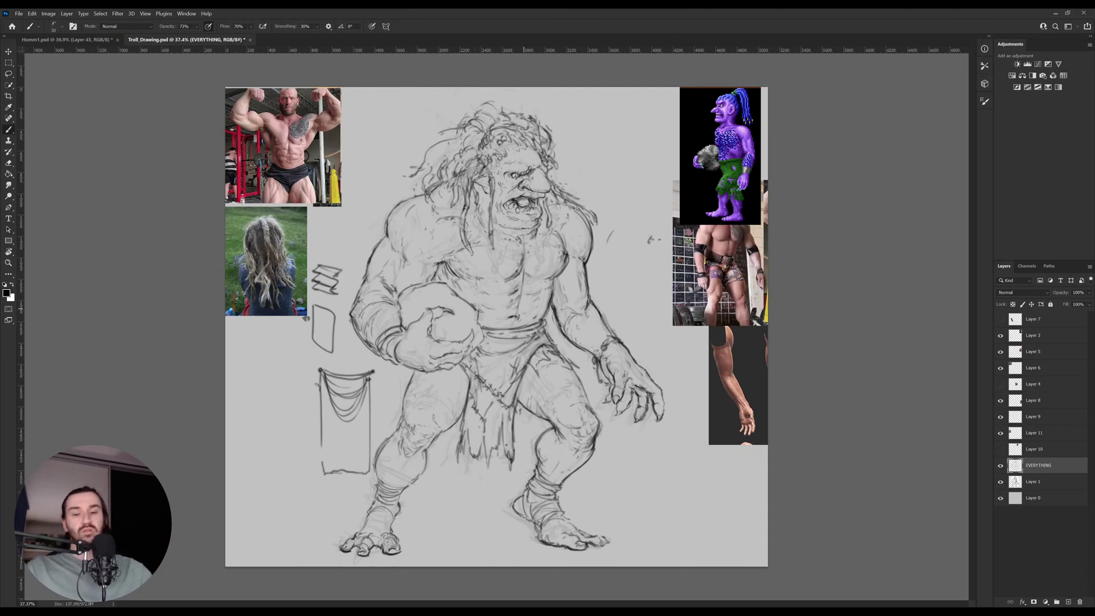
pyautogui.press('l')
pyautogui.moveTo(548, 318)
pyautogui.mouseDown()
pyautogui.moveTo(519, 332)
pyautogui.moveTo(485, 331)
pyautogui.moveTo(476, 301)
pyautogui.moveTo(451, 287)
pyautogui.moveTo(449, 259)
pyautogui.mouseUp()
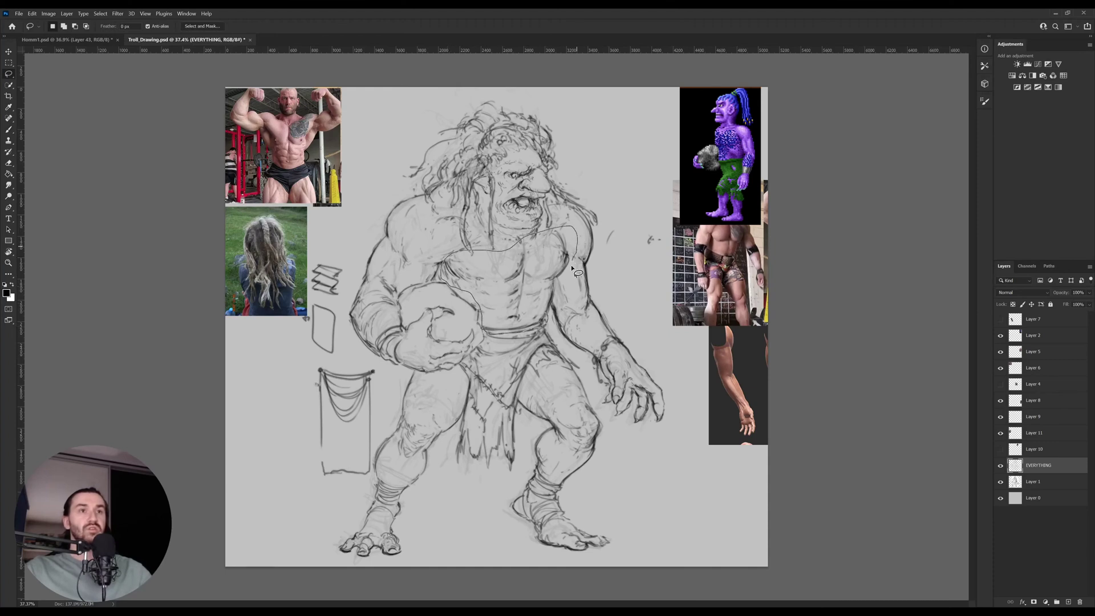
pyautogui.moveTo(570, 265)
pyautogui.mouseDown()
pyautogui.moveTo(547, 326)
pyautogui.moveTo(551, 314)
pyautogui.mouseUp()
pyautogui.hotkey('ctrl', 't')
pyautogui.click(576, 323)
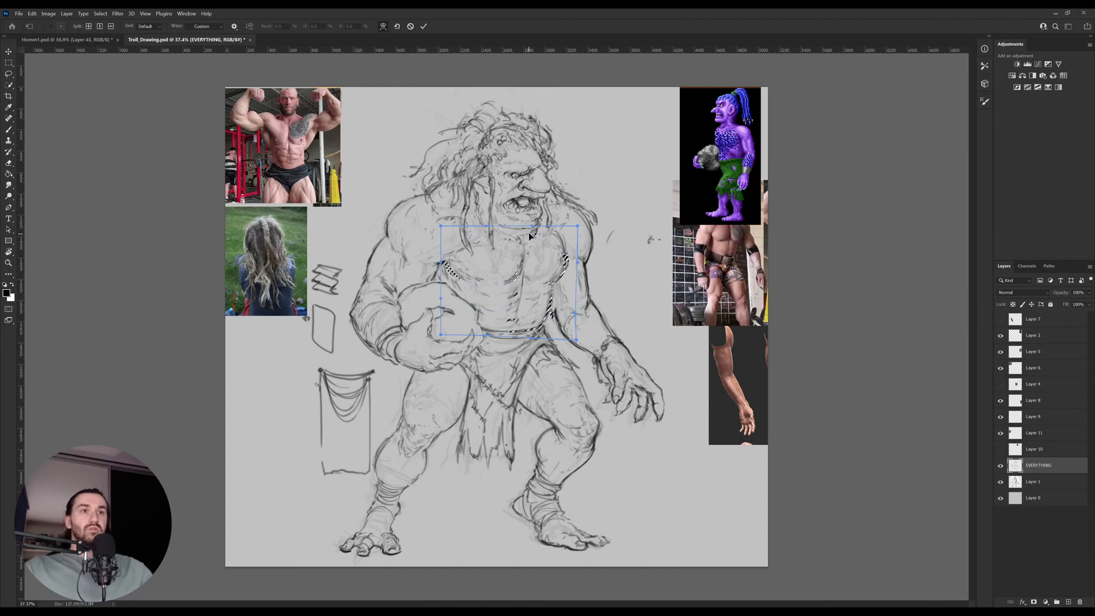
pyautogui.press('Return')
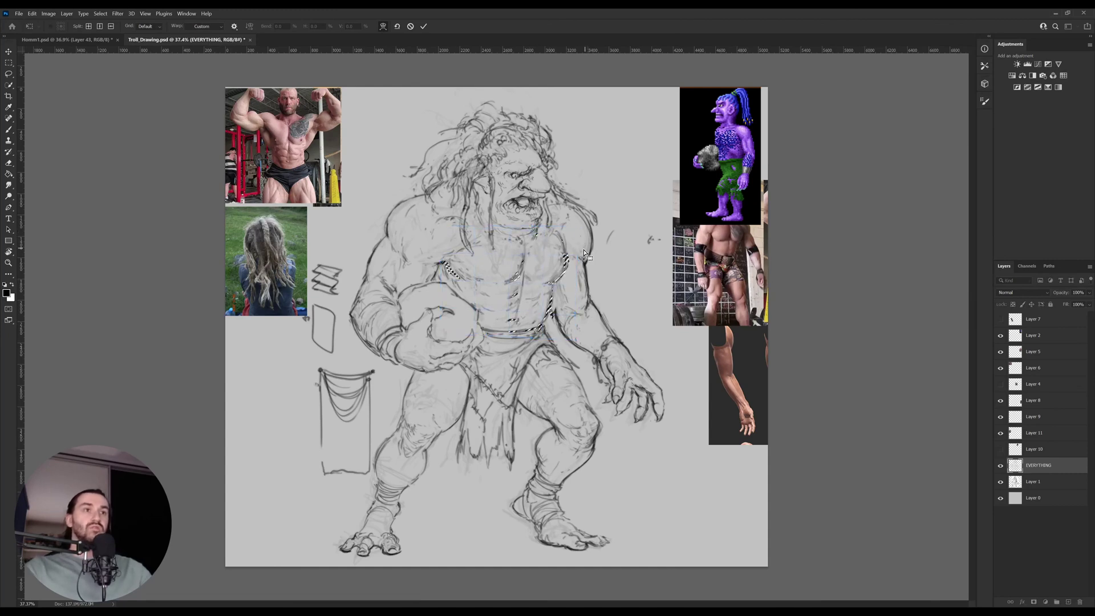
pyautogui.hotkey('ctrl', 'd')
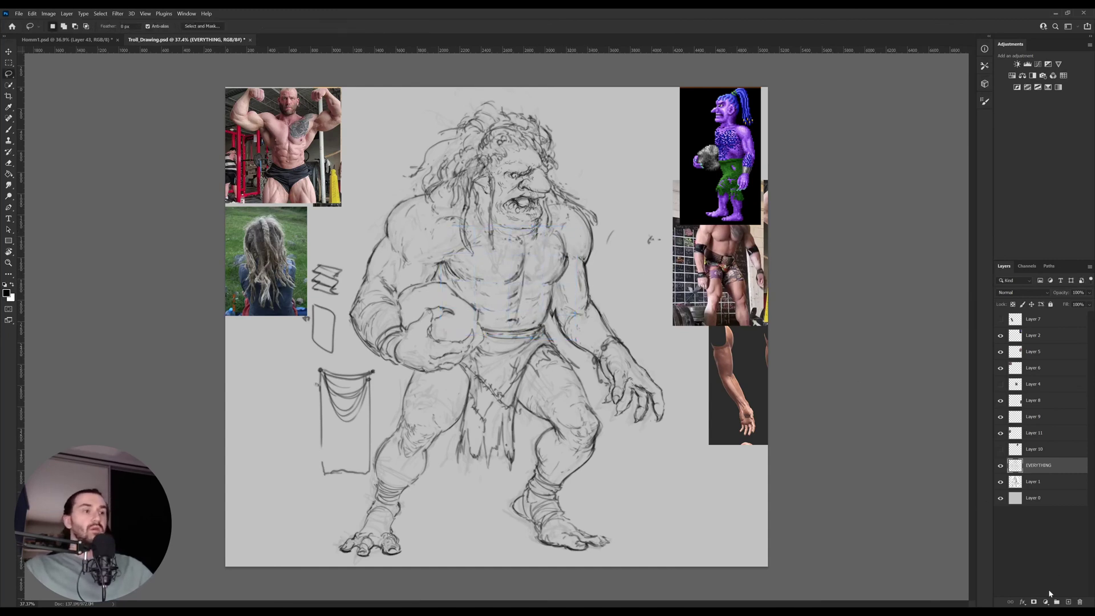
# Sketch a simplified curved torso study on a new layer beside the troll's head and discard that layer.
pyautogui.click(1069, 602)
pyautogui.press('z')
pyautogui.moveTo(608, 199); pyautogui.dragTo(623, 200)
pyautogui.moveTo(626, 195); pyautogui.dragTo(615, 223)
pyautogui.press('b')
pyautogui.moveTo(589, 149)
pyautogui.mouseDown()
pyautogui.moveTo(631, 157)
pyautogui.moveTo(630, 224)
pyautogui.mouseUp()
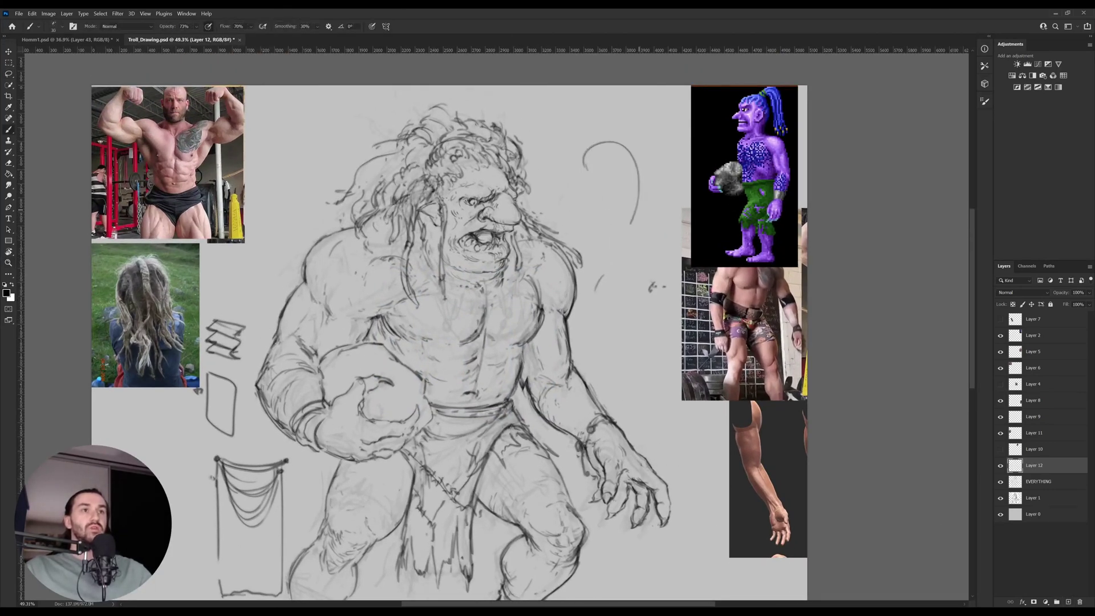
pyautogui.moveTo(585, 231)
pyautogui.mouseDown()
pyautogui.moveTo(631, 242)
pyautogui.moveTo(631, 258)
pyautogui.moveTo(637, 246)
pyautogui.moveTo(619, 261)
pyautogui.mouseUp()
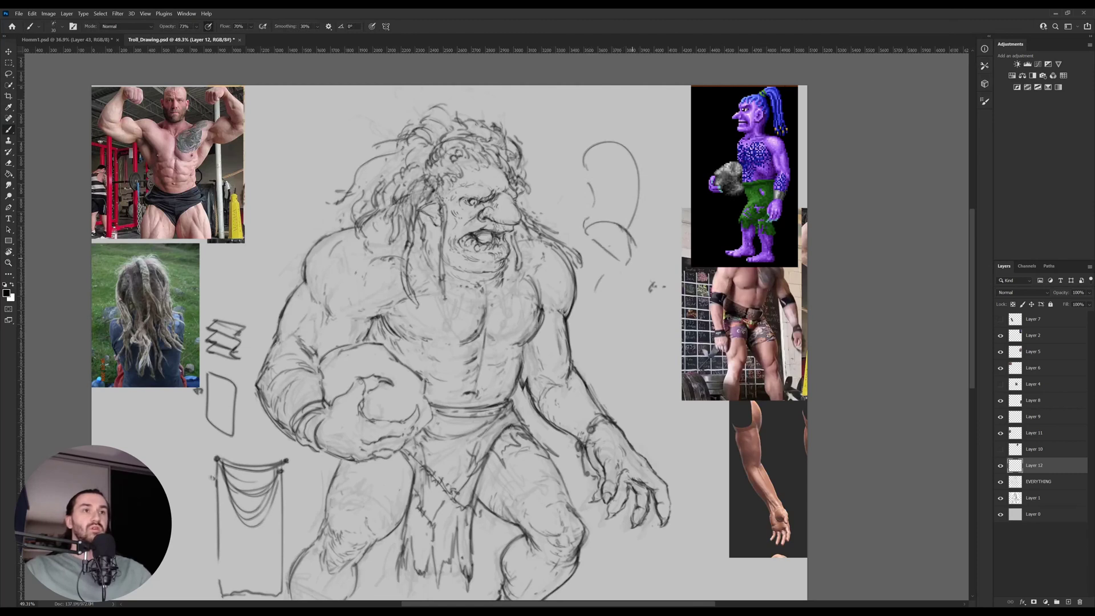
pyautogui.moveTo(648, 205); pyautogui.dragTo(639, 228)
pyautogui.moveTo(649, 176)
pyautogui.mouseDown()
pyautogui.moveTo(626, 231)
pyautogui.moveTo(635, 223)
pyautogui.moveTo(588, 197)
pyautogui.moveTo(592, 211)
pyautogui.moveTo(584, 147)
pyautogui.moveTo(645, 129)
pyautogui.moveTo(633, 124)
pyautogui.moveTo(647, 116)
pyautogui.mouseUp()
pyautogui.moveTo(639, 154); pyautogui.dragTo(651, 149)
pyautogui.moveTo(647, 150); pyautogui.dragTo(631, 157)
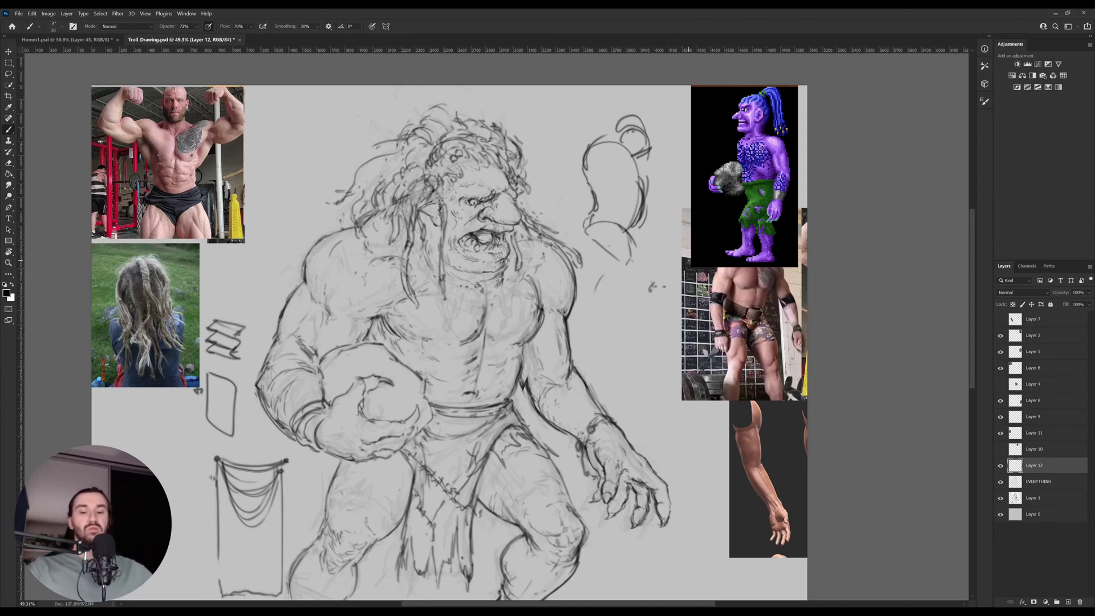
pyautogui.press('l')
pyautogui.hotkey('ctrl', 'e')
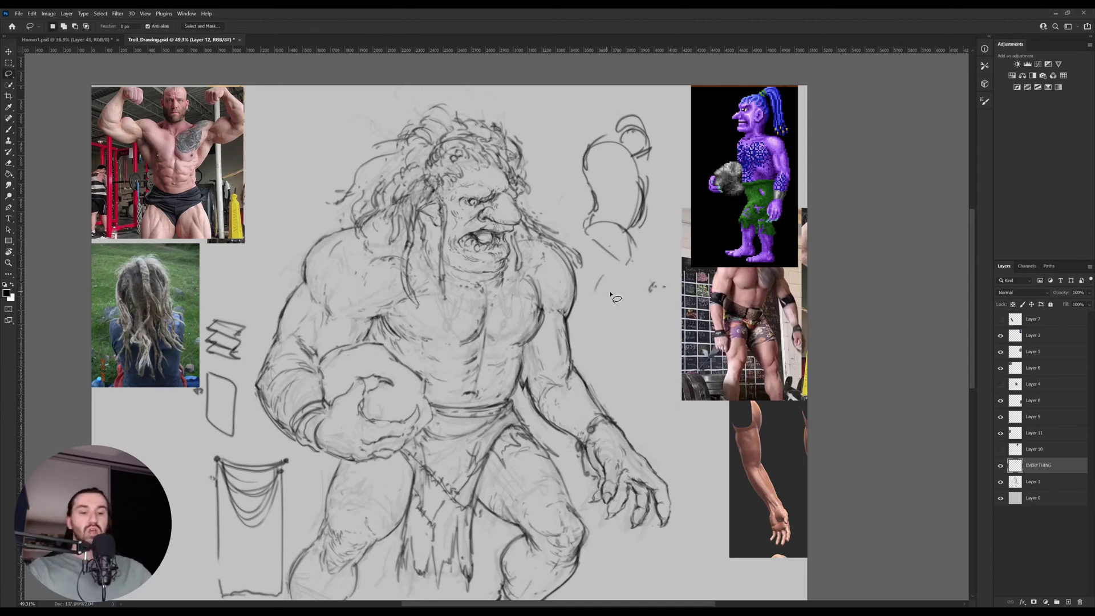
# Erase and redraw the lines of the troll's lower chest, abdomen centre line and navel.
pyautogui.moveTo(516, 317); pyautogui.dragTo(554, 252)
pyautogui.press('v')
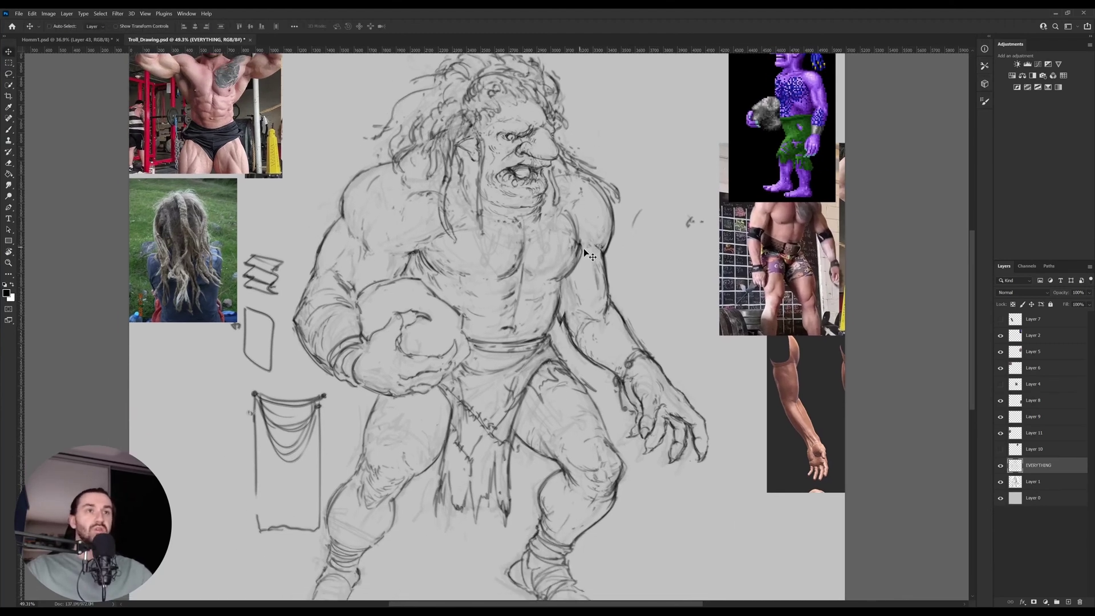
pyautogui.press('b')
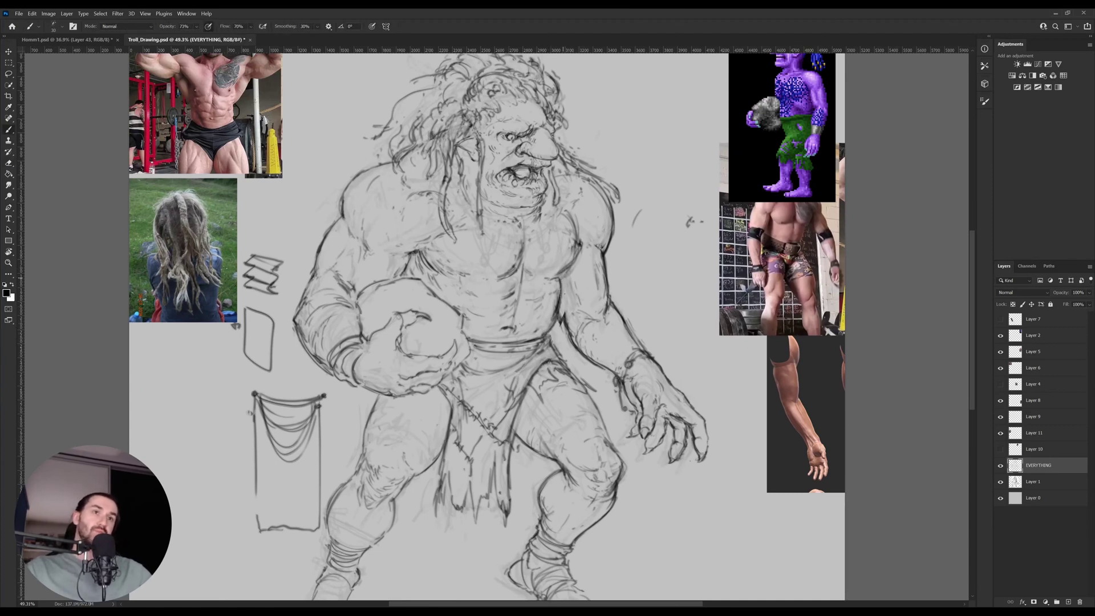
pyautogui.press('e')
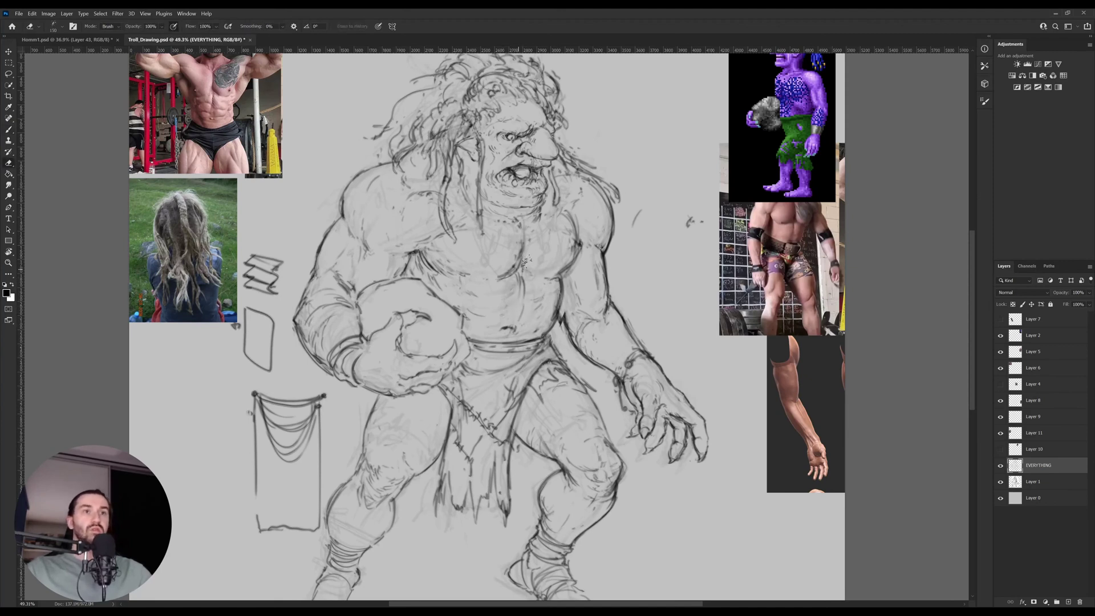
pyautogui.press('b')
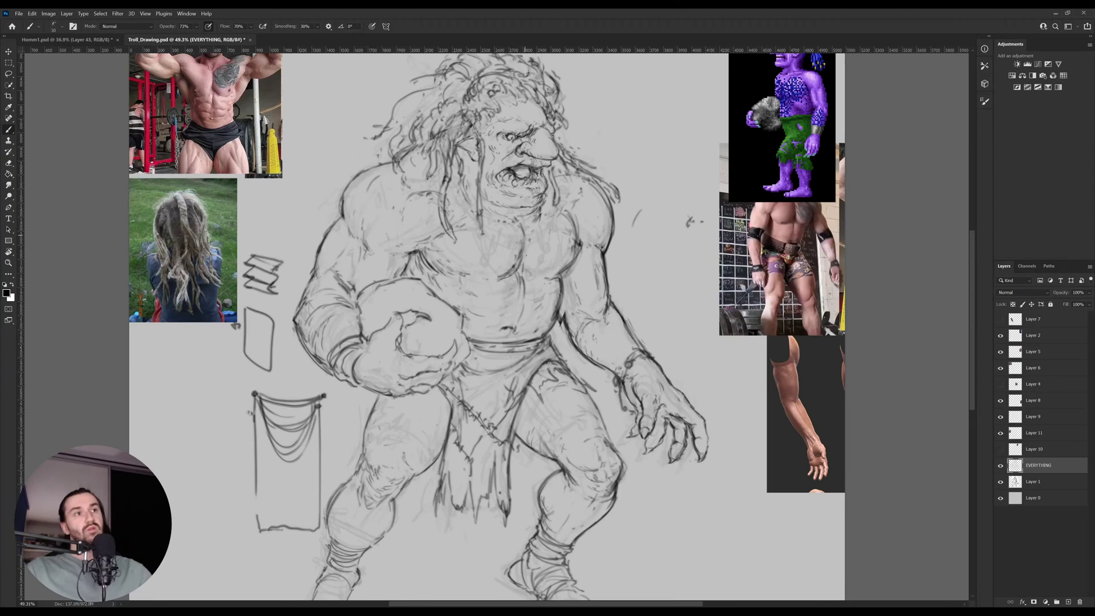
pyautogui.press('e')
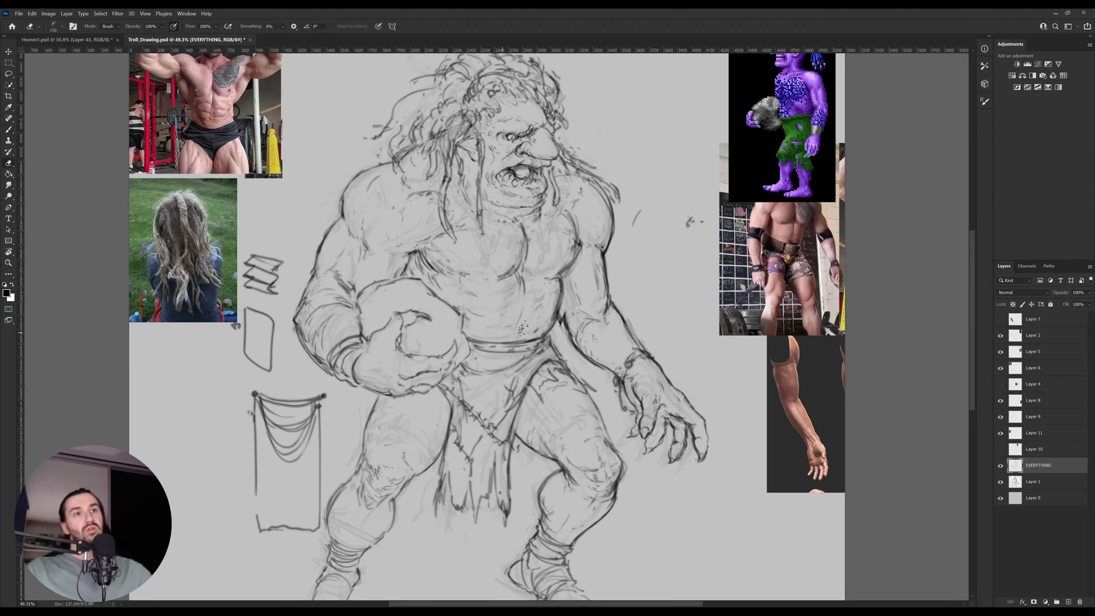
pyautogui.press('b')
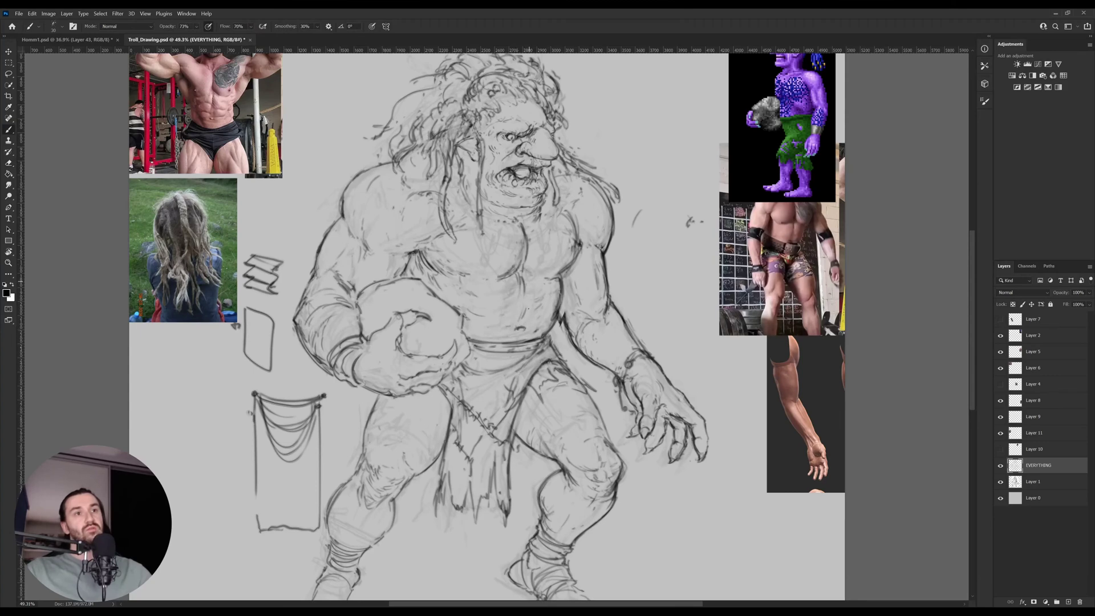
pyautogui.moveTo(539, 312)
pyautogui.mouseDown()
pyautogui.moveTo(496, 307)
pyautogui.moveTo(545, 286)
pyautogui.mouseUp()
pyautogui.press('e')
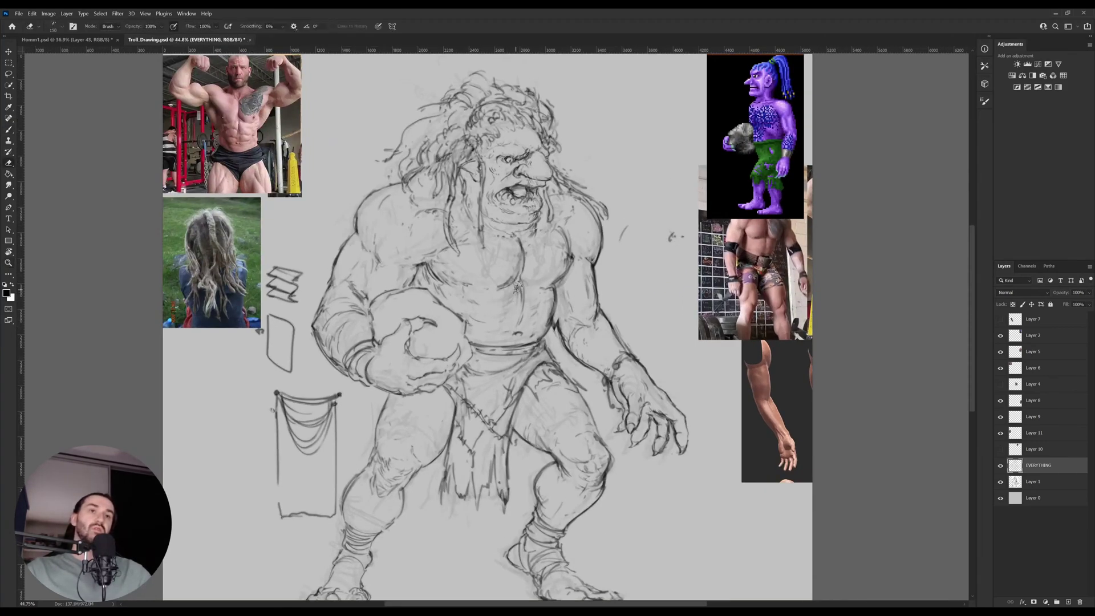
pyautogui.press('b')
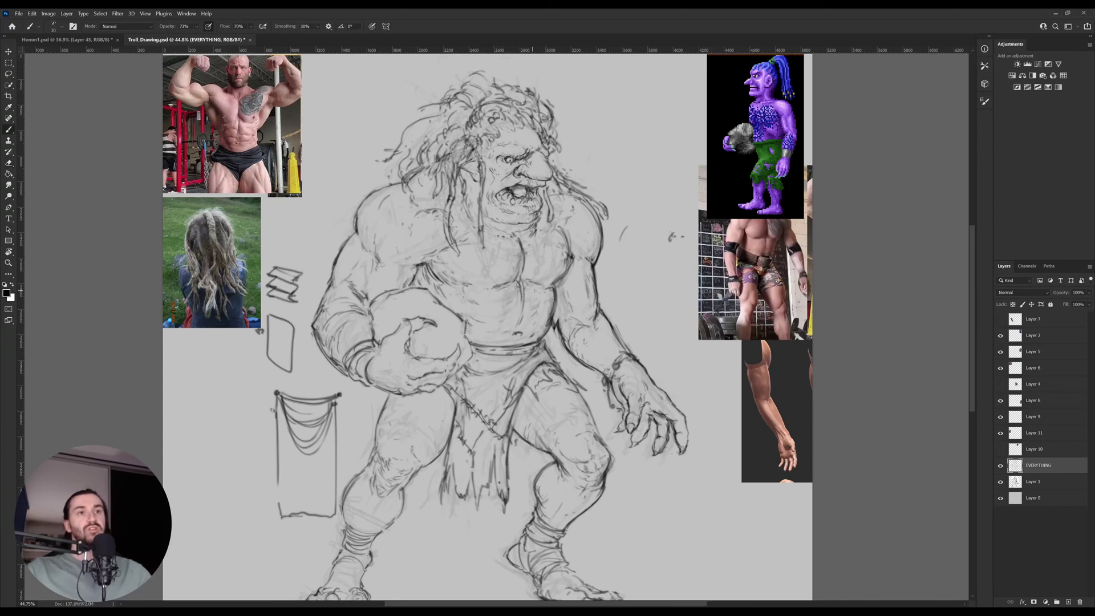
# Sketch a sphere study with curved contour lines beside the troll's head, and delete it from the EVERYTHING layer.
pyautogui.moveTo(606, 170)
pyautogui.mouseDown()
pyautogui.moveTo(666, 191)
pyautogui.moveTo(610, 171)
pyautogui.moveTo(660, 197)
pyautogui.moveTo(652, 182)
pyautogui.mouseUp()
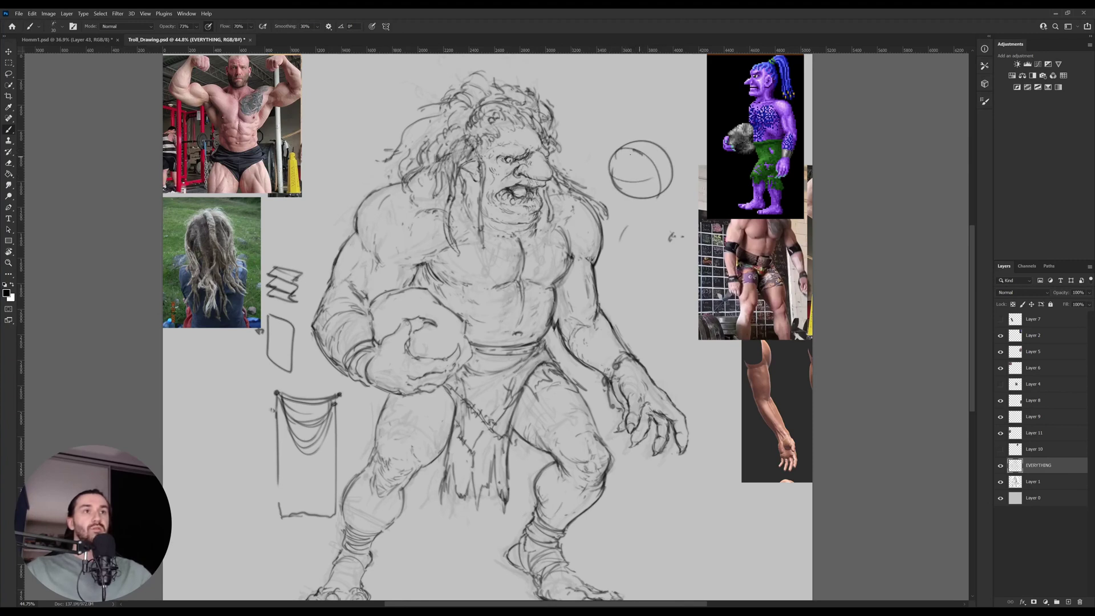
pyautogui.moveTo(612, 162); pyautogui.dragTo(664, 166)
pyautogui.hotkey('ctrl', 'z')
pyautogui.moveTo(645, 129)
pyautogui.mouseDown()
pyautogui.moveTo(637, 149)
pyautogui.moveTo(612, 153)
pyautogui.moveTo(627, 148)
pyautogui.mouseUp()
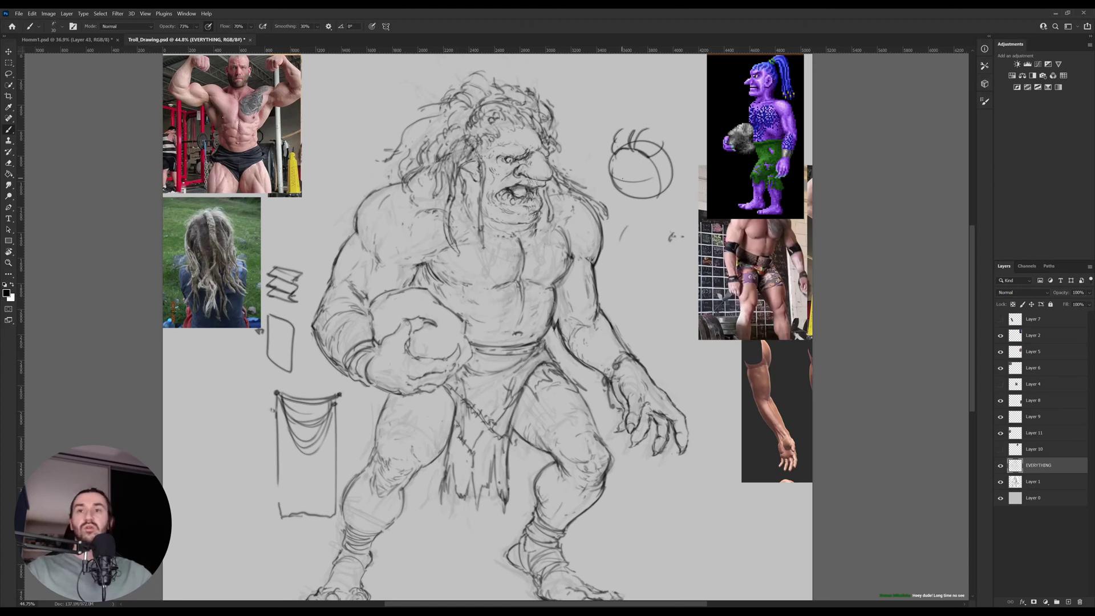
pyautogui.press('l')
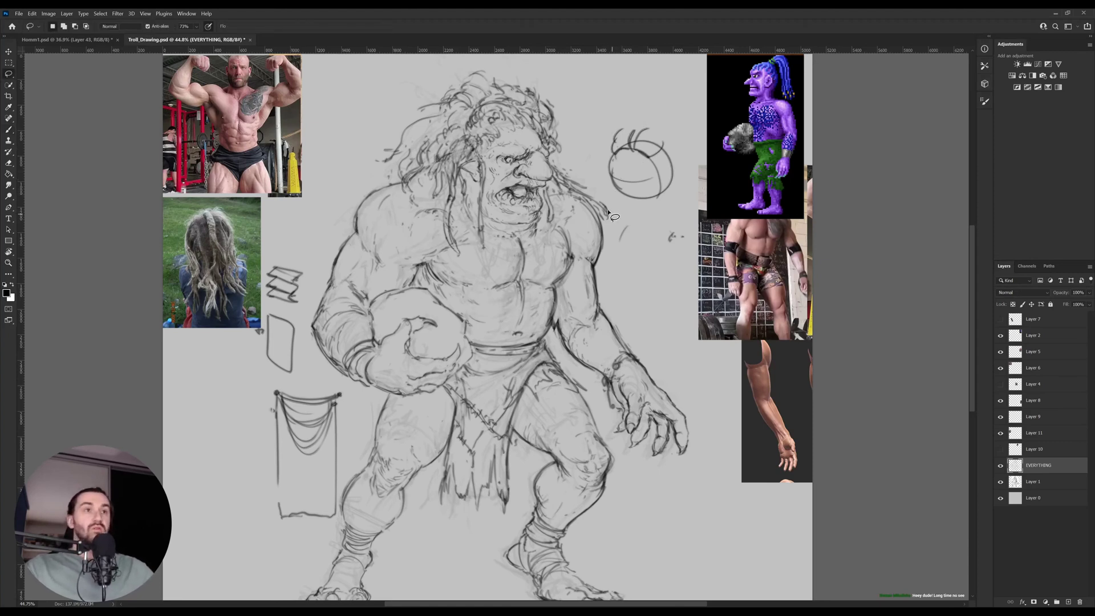
pyautogui.moveTo(637, 212)
pyautogui.mouseDown()
pyautogui.moveTo(595, 145)
pyautogui.moveTo(653, 85)
pyautogui.moveTo(700, 145)
pyautogui.moveTo(674, 217)
pyautogui.moveTo(633, 225)
pyautogui.mouseUp()
pyautogui.press('Delete')
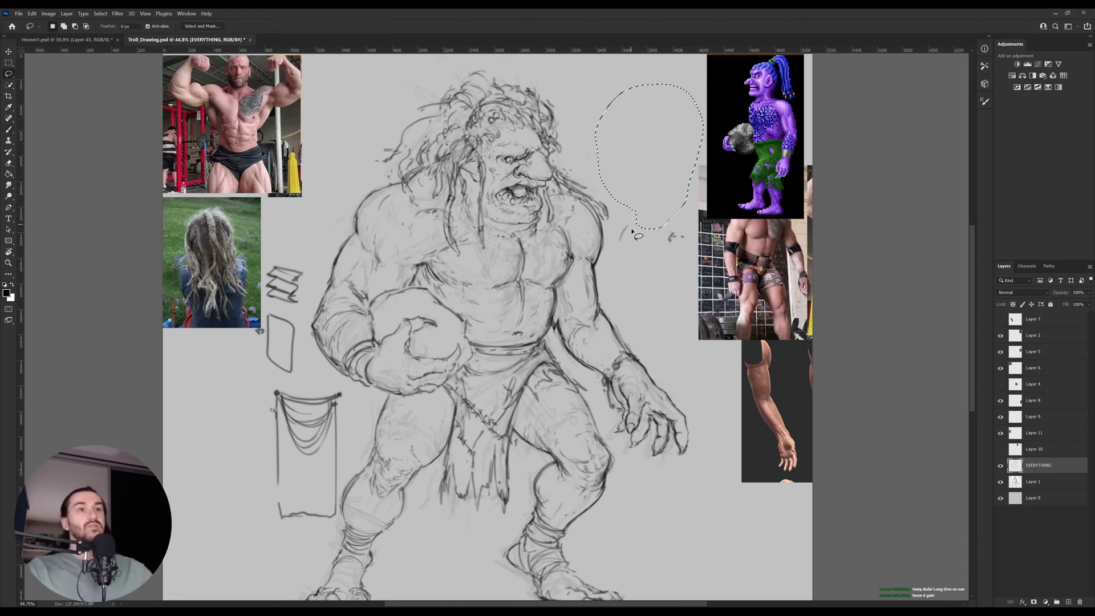
pyautogui.hotkey('ctrl', 'd')
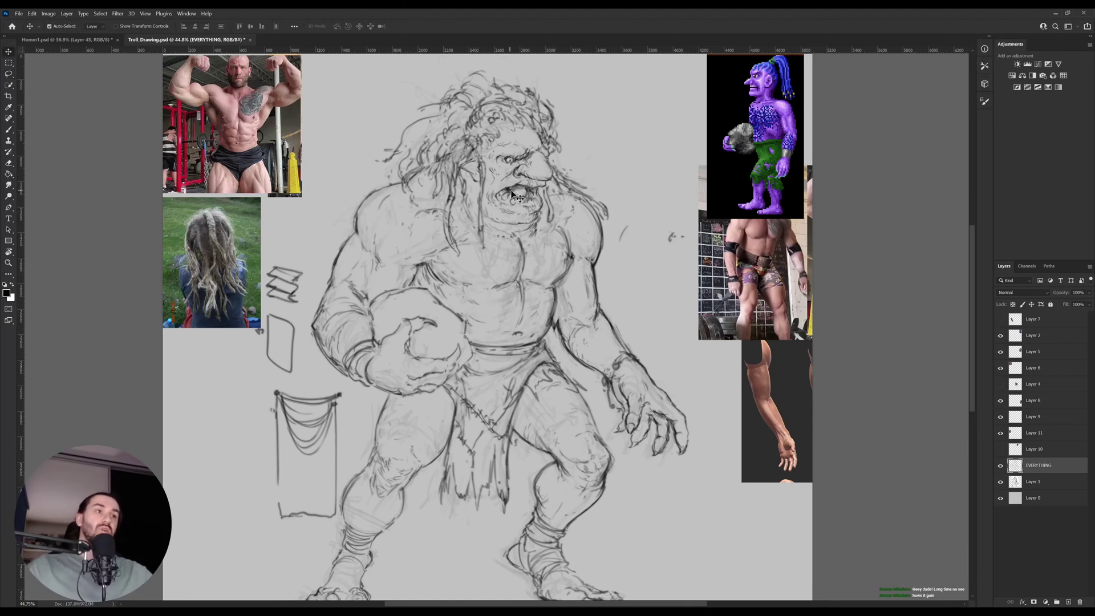
pyautogui.moveTo(466, 285); pyautogui.dragTo(482, 337)
pyautogui.press('b')
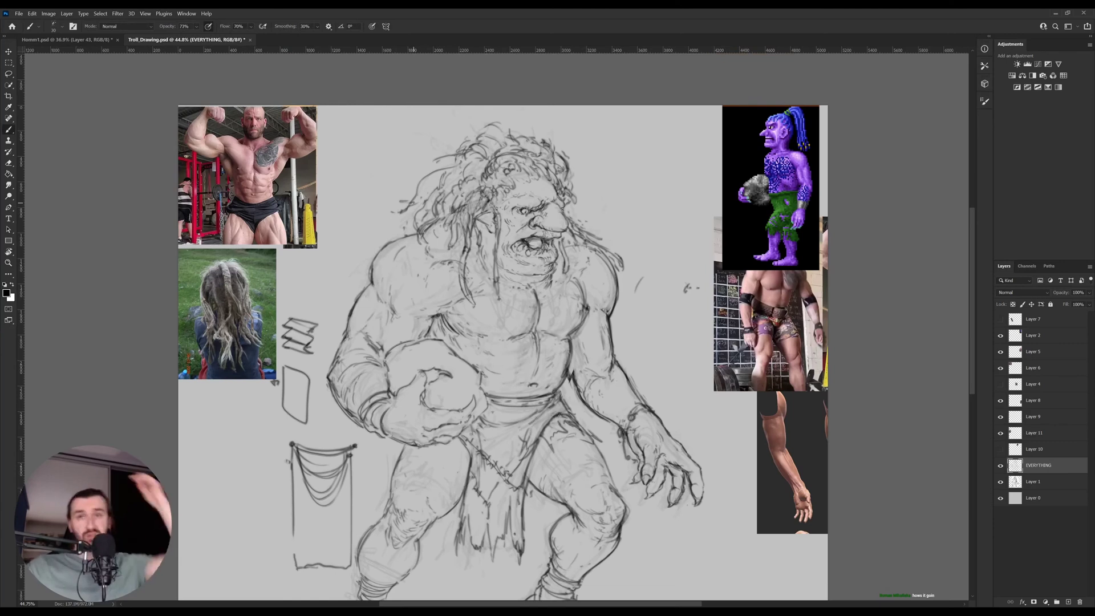
pyautogui.moveTo(389, 357); pyautogui.dragTo(403, 309)
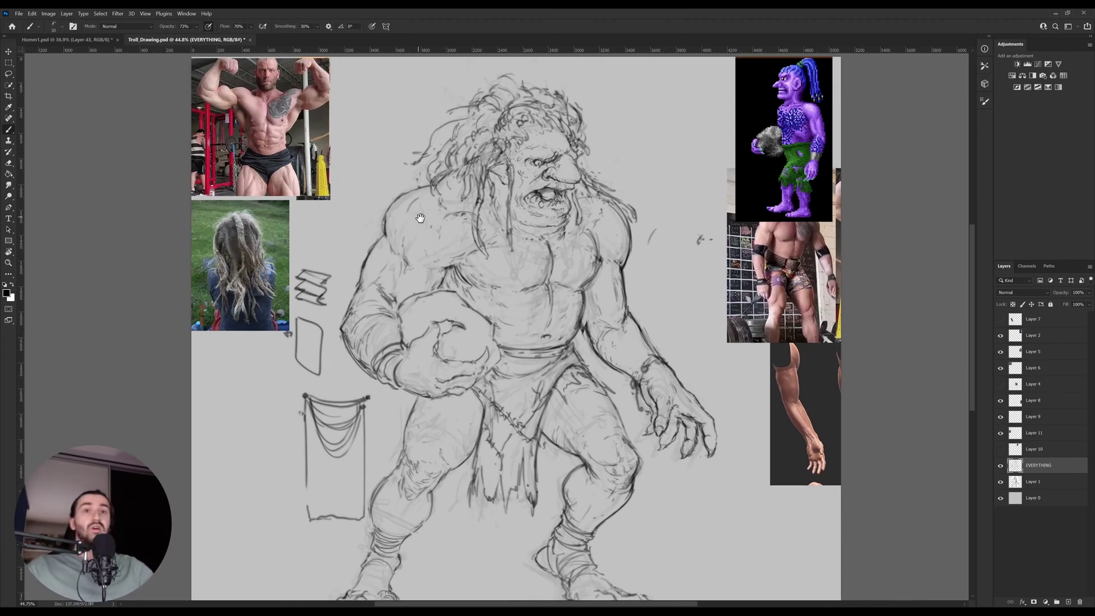
pyautogui.moveTo(419, 209); pyautogui.dragTo(426, 253)
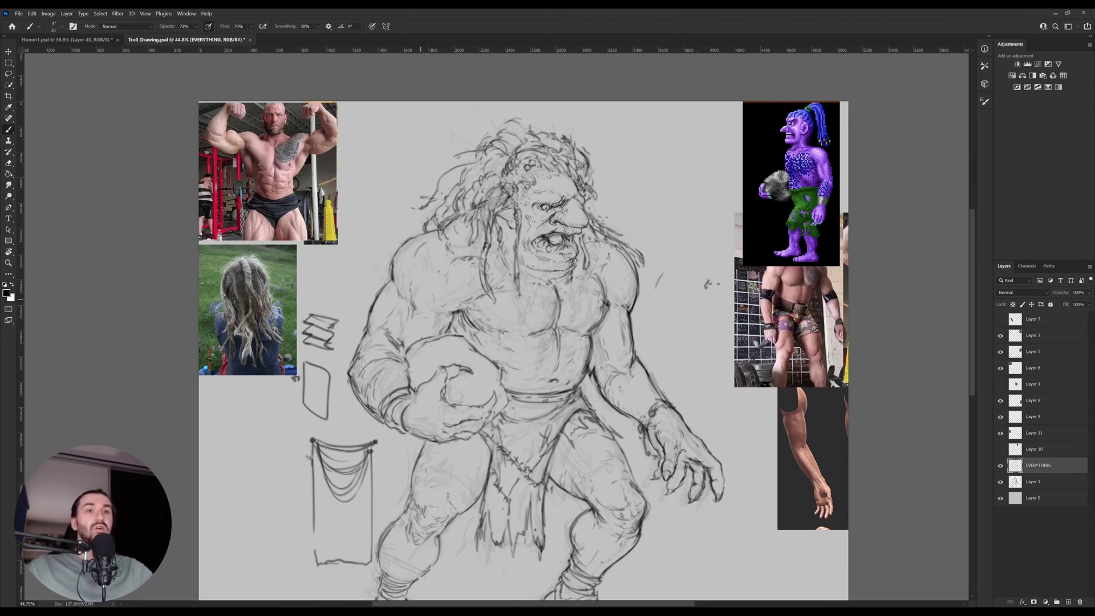
pyautogui.scroll(-3, 422, 382)
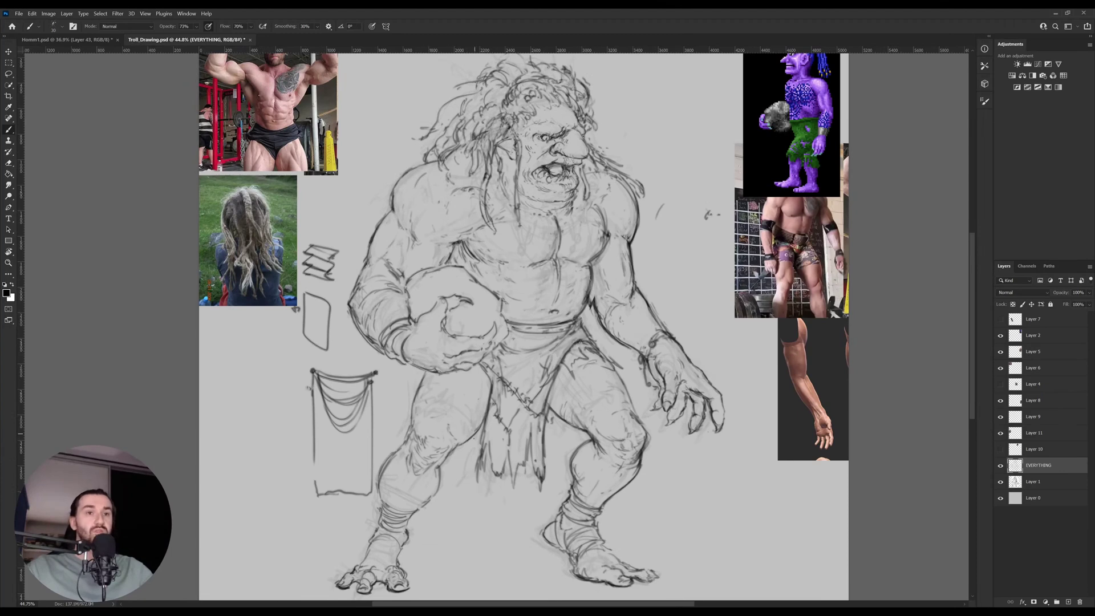
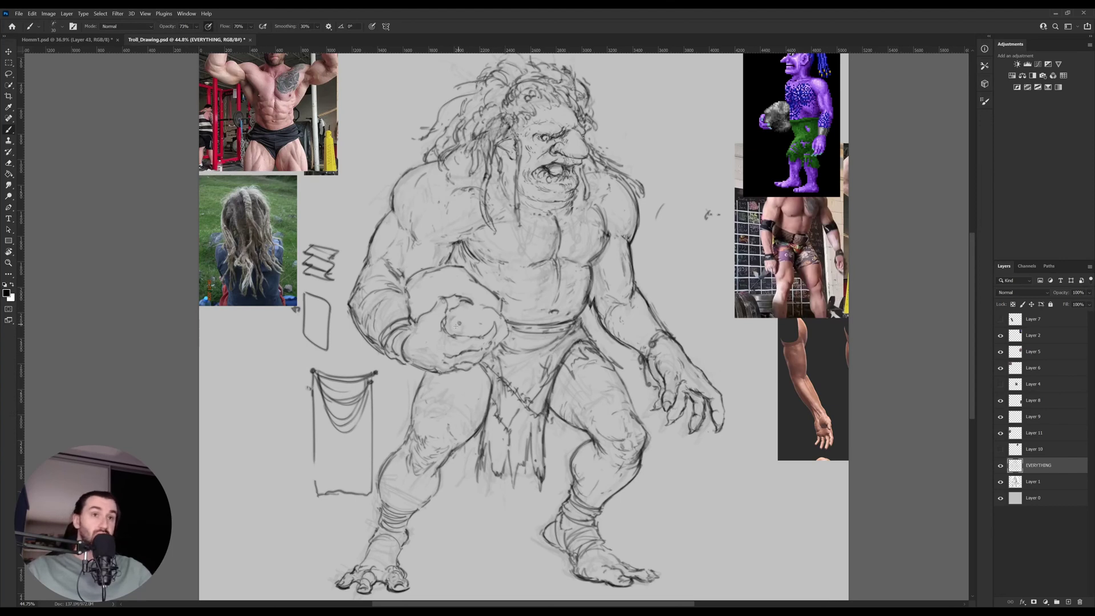
# Darken and refine the lines of the boulder and the fingers gripping it in front of the troll's waist.
pyautogui.press('e')
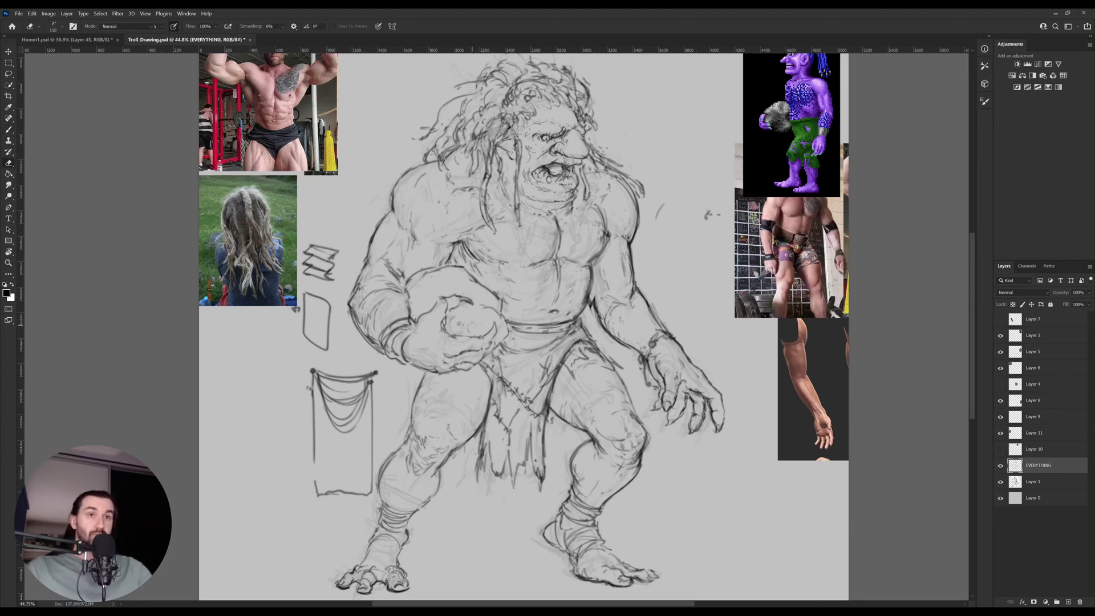
pyautogui.press('b')
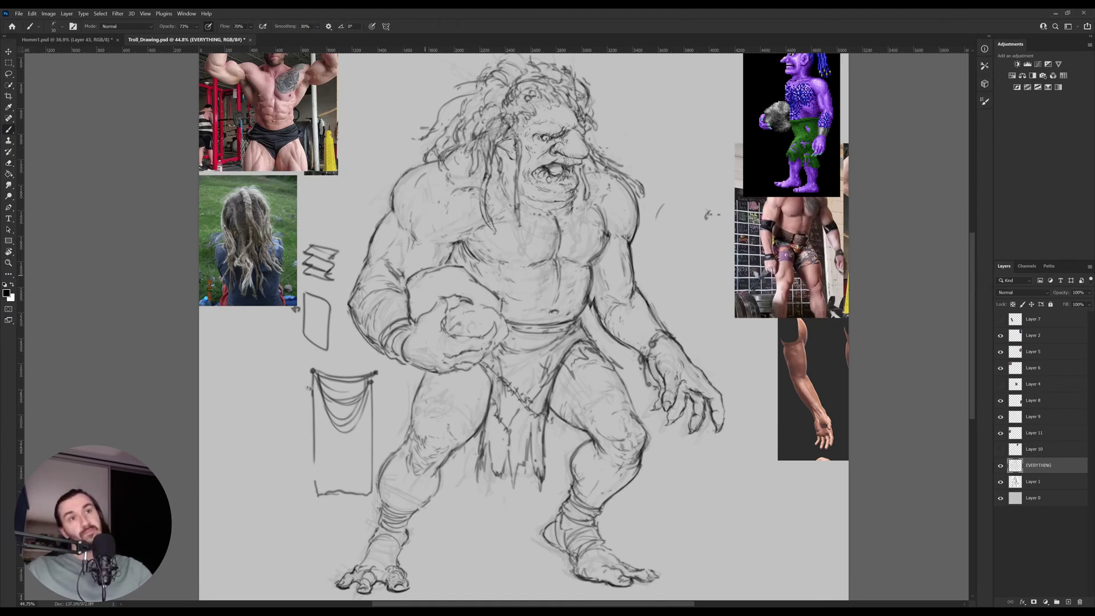
pyautogui.moveTo(435, 268); pyautogui.dragTo(447, 267)
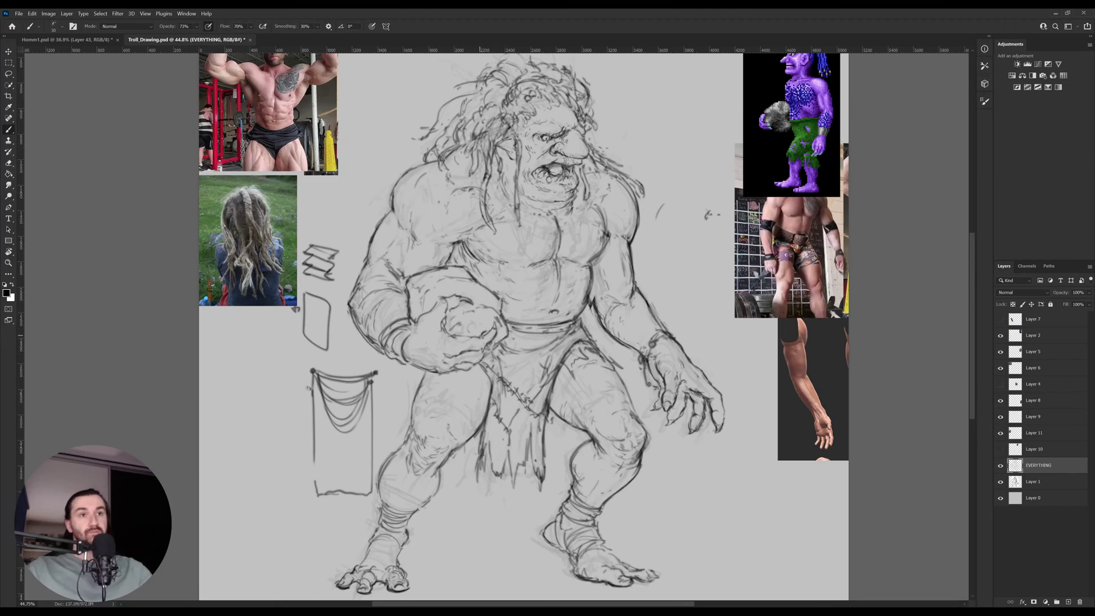
pyautogui.scroll(3, 497, 330)
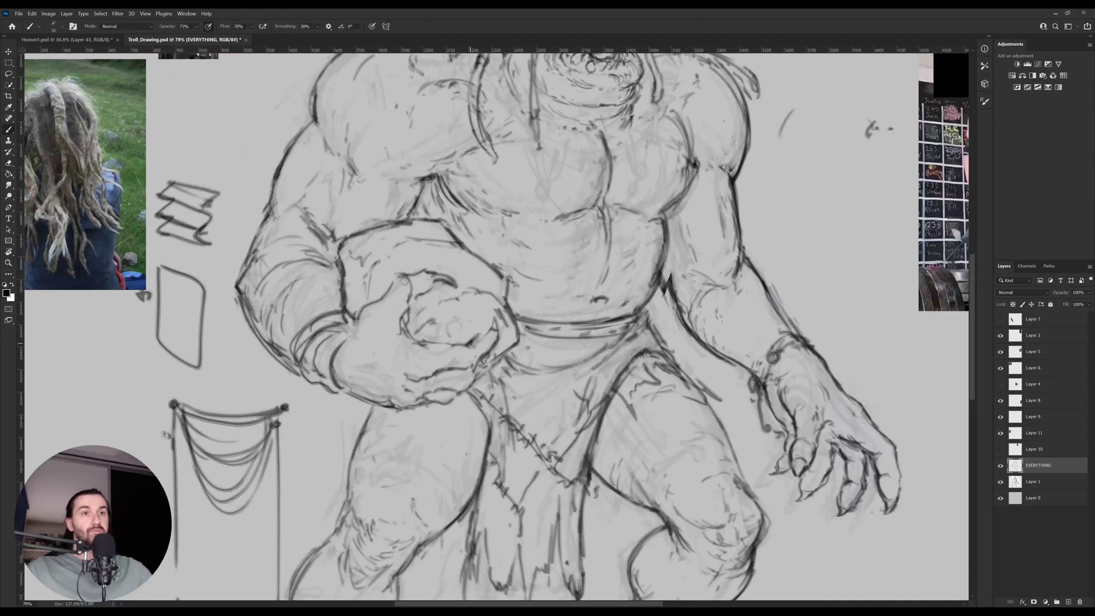
pyautogui.moveTo(469, 342)
pyautogui.mouseDown()
pyautogui.moveTo(494, 330)
pyautogui.moveTo(485, 352)
pyautogui.moveTo(503, 328)
pyautogui.mouseUp()
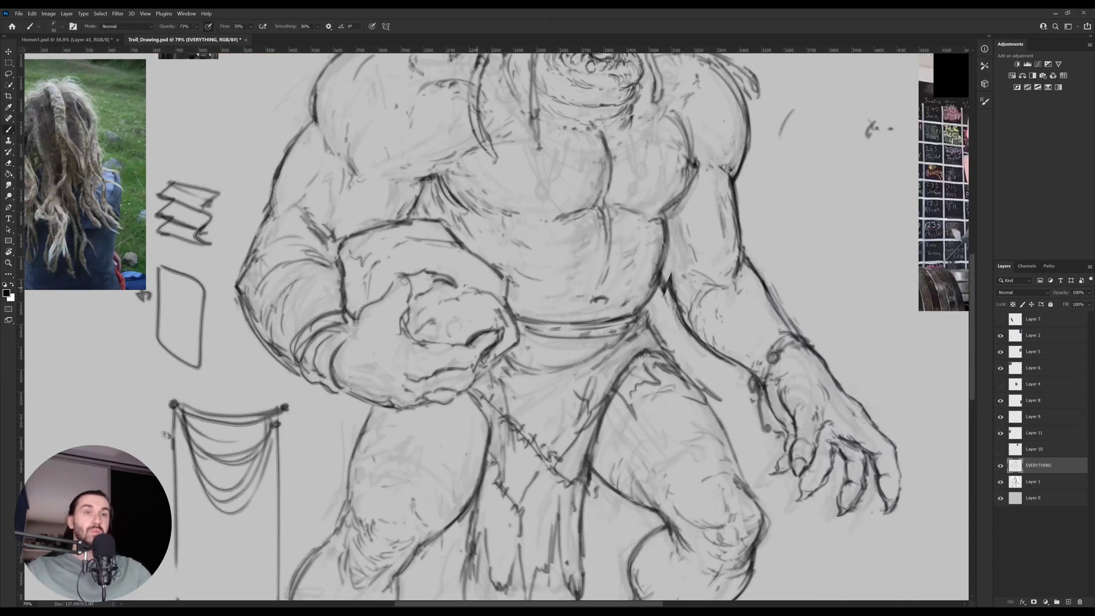
pyautogui.moveTo(505, 302); pyautogui.dragTo(508, 282)
pyautogui.moveTo(515, 320); pyautogui.dragTo(519, 336)
# Mask out the old belt lines on the EVERYTHING layer and add a new layer above it.
pyautogui.press('z')
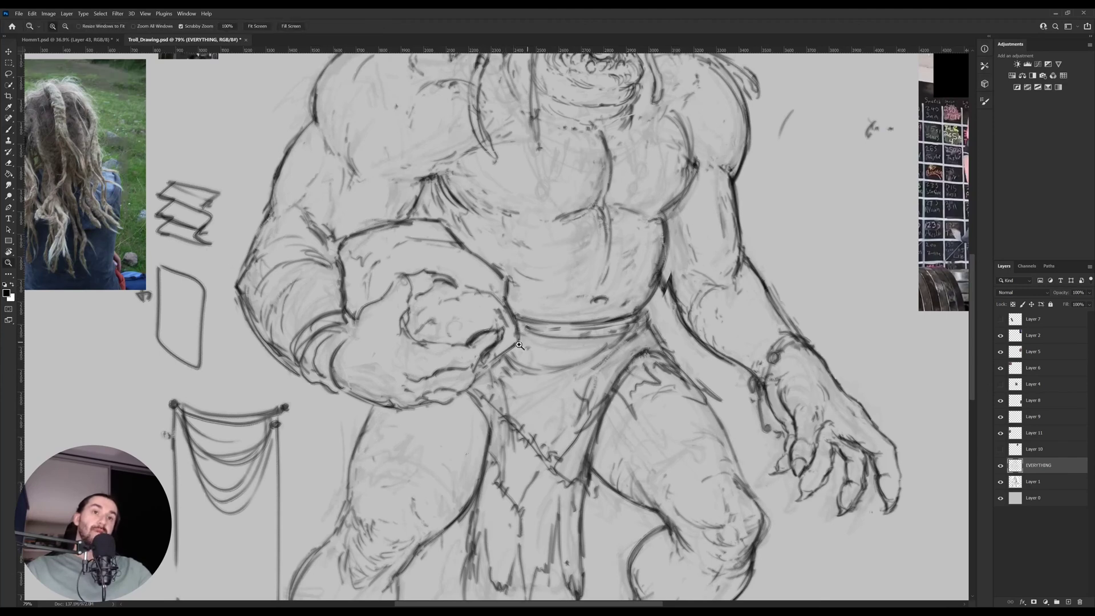
pyautogui.moveTo(521, 407)
pyautogui.mouseDown()
pyautogui.moveTo(477, 432)
pyautogui.moveTo(492, 431)
pyautogui.mouseUp()
pyautogui.press('b')
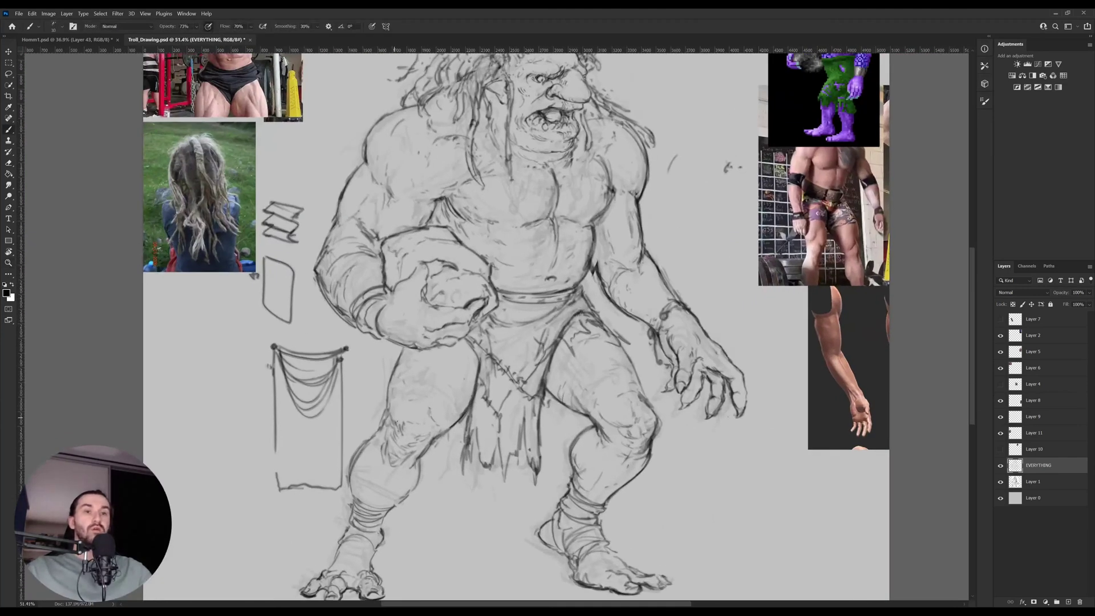
pyautogui.moveTo(432, 395); pyautogui.dragTo(380, 428)
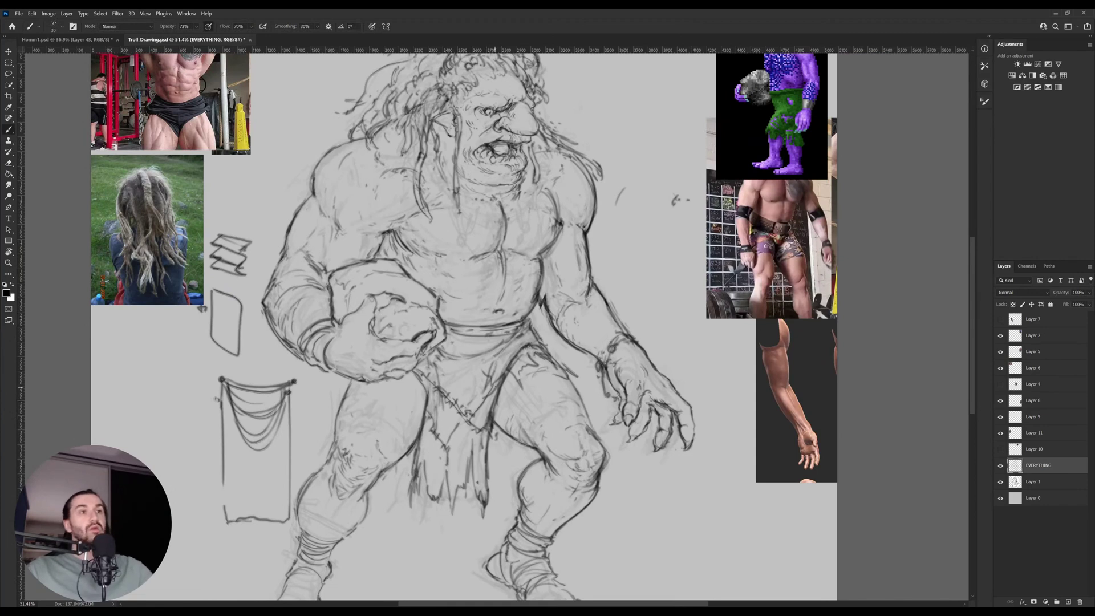
pyautogui.moveTo(498, 363); pyautogui.dragTo(497, 401)
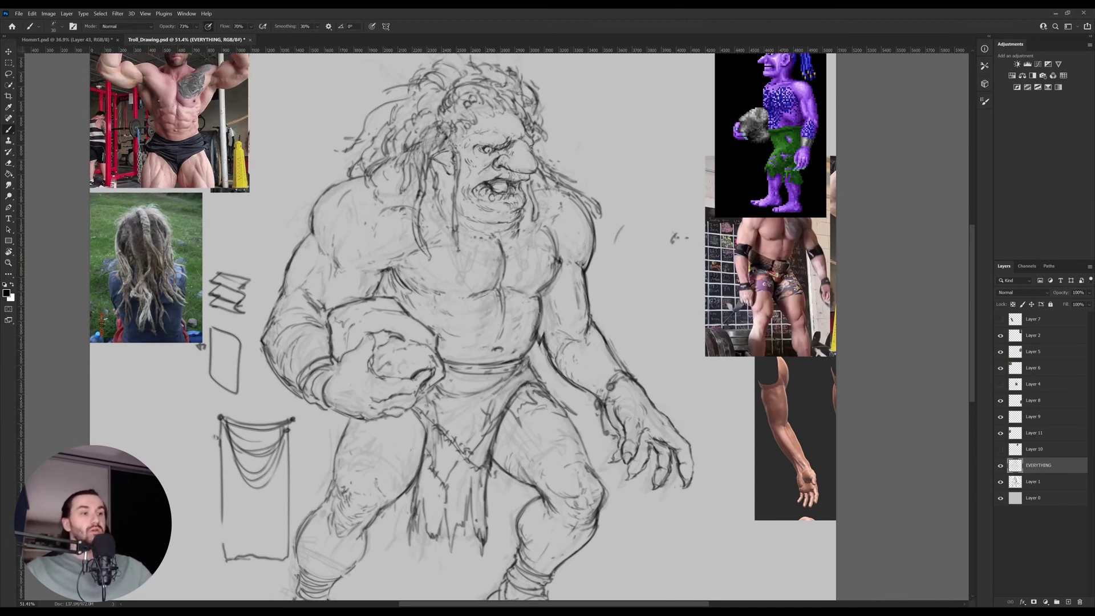
pyautogui.click(1034, 602)
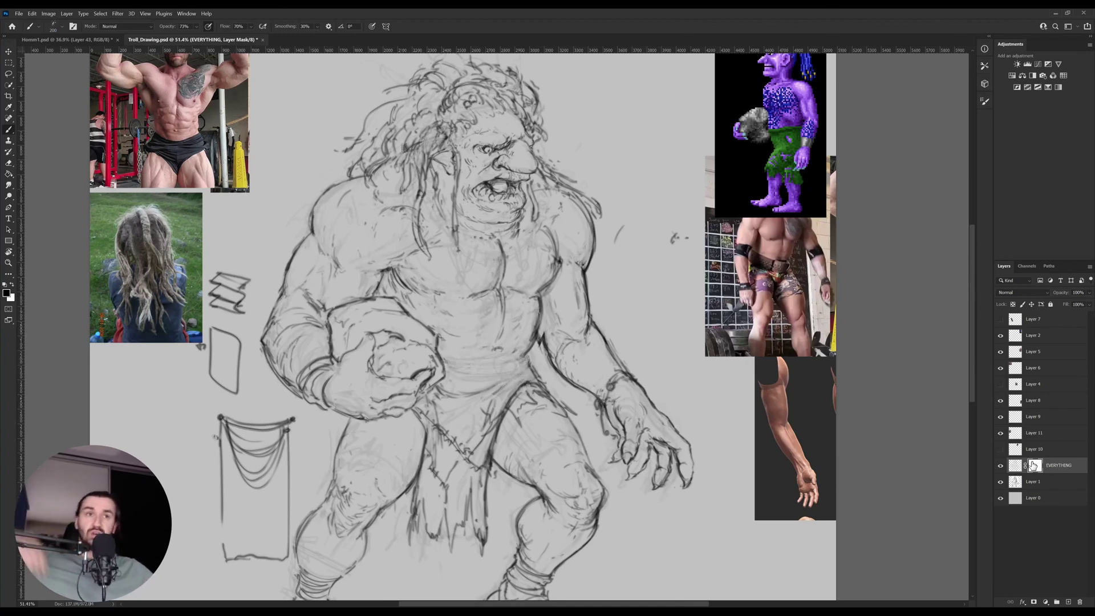
pyautogui.hotkey('ctrl', 'shift', 'alt', 'n')
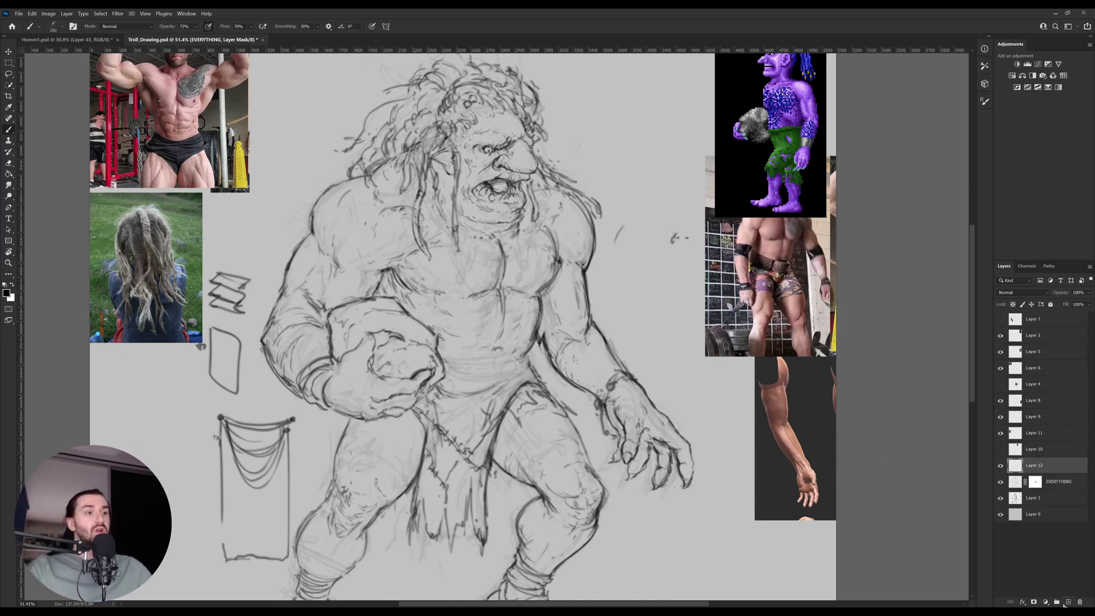
# Sketch the new belt's curved guide lines across the troll's waist on the new layer with a smaller brush.
pyautogui.press('z')
pyautogui.click(590, 297)
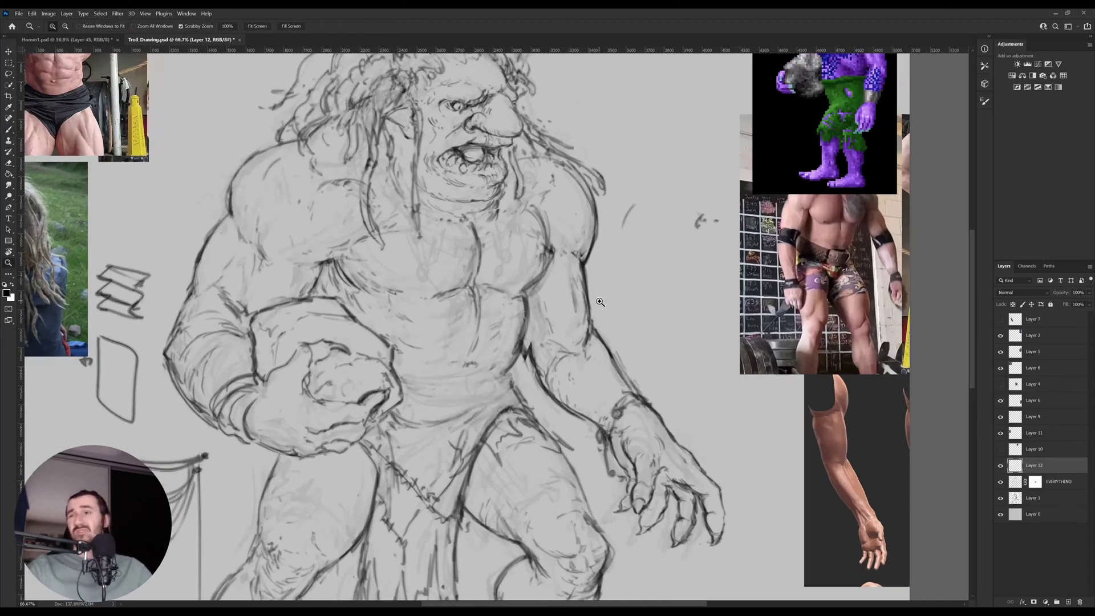
pyautogui.press('b')
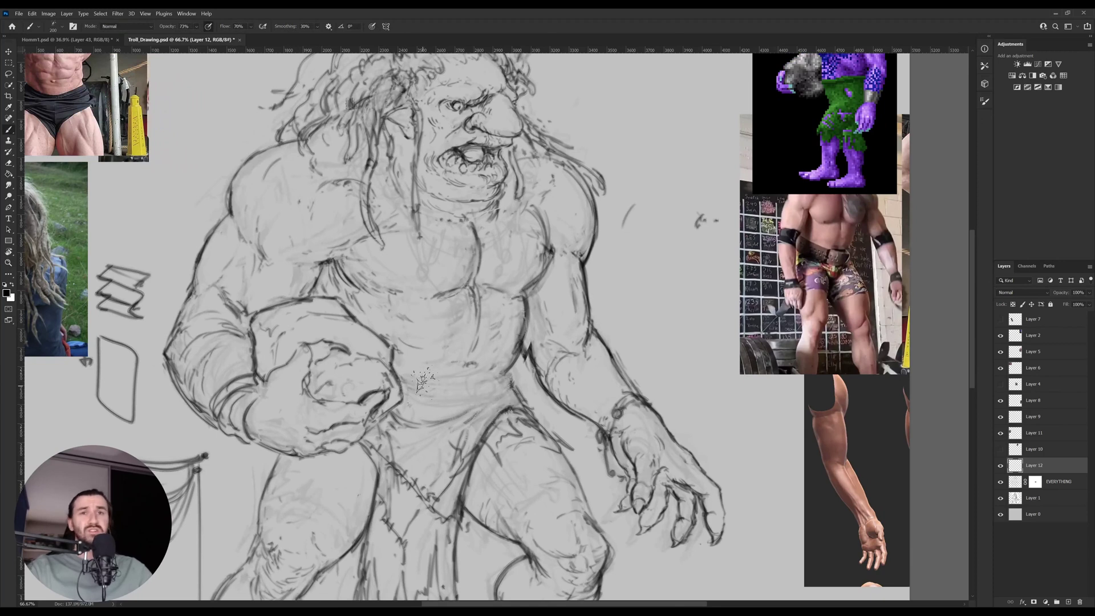
pyautogui.press('[')
pyautogui.press('[')
pyautogui.press('[')
pyautogui.press('[')
pyautogui.press('[')
pyautogui.press('[')
pyautogui.press('[')
pyautogui.press('[')
pyautogui.press('[')
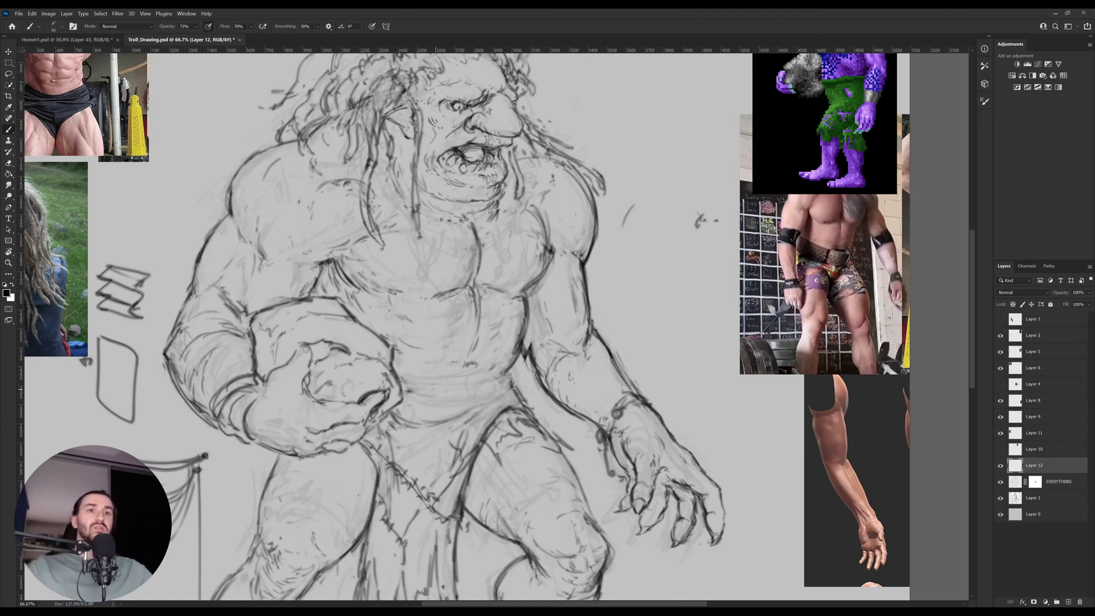
pyautogui.moveTo(403, 388); pyautogui.dragTo(424, 391)
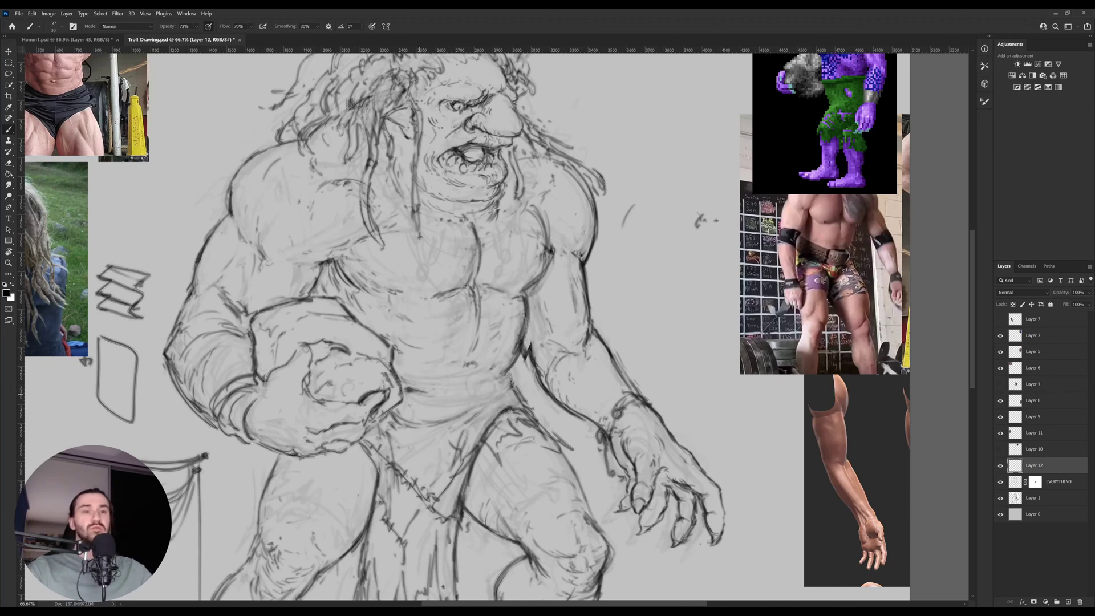
pyautogui.moveTo(407, 394); pyautogui.dragTo(439, 387)
pyautogui.moveTo(437, 396); pyautogui.dragTo(503, 380)
pyautogui.moveTo(488, 386); pyautogui.dragTo(459, 392)
pyautogui.moveTo(515, 369)
pyautogui.mouseDown()
pyautogui.moveTo(507, 378)
pyautogui.moveTo(528, 365)
pyautogui.moveTo(454, 395)
pyautogui.moveTo(367, 409)
pyautogui.moveTo(392, 408)
pyautogui.moveTo(389, 422)
pyautogui.moveTo(478, 402)
pyautogui.mouseUp()
pyautogui.press('e')
pyautogui.press('b')
pyautogui.moveTo(404, 423)
pyautogui.mouseDown()
pyautogui.moveTo(471, 403)
pyautogui.moveTo(457, 390)
pyautogui.moveTo(477, 390)
pyautogui.moveTo(451, 390)
pyautogui.mouseUp()
# Copy the belt area of the standing man's reference photo to a new layer, enlarge it and place it beside the troll's head.
pyautogui.press('v')
pyautogui.keyDown('ctrl'); pyautogui.click(831, 297); pyautogui.keyUp('ctrl')
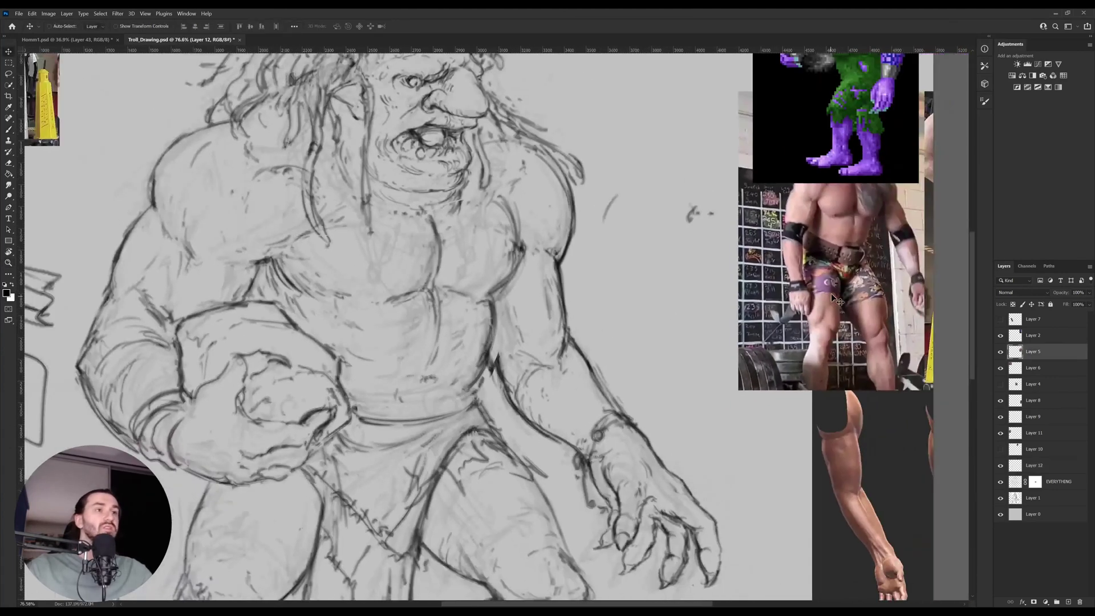
pyautogui.press('l')
pyautogui.moveTo(871, 271)
pyautogui.mouseDown()
pyautogui.moveTo(806, 265)
pyautogui.moveTo(812, 217)
pyautogui.moveTo(871, 268)
pyautogui.moveTo(719, 294)
pyautogui.moveTo(715, 338)
pyautogui.mouseUp()
pyautogui.hotkey('ctrl', 'j')
pyautogui.press('v')
pyautogui.hotkey('ctrl', 't')
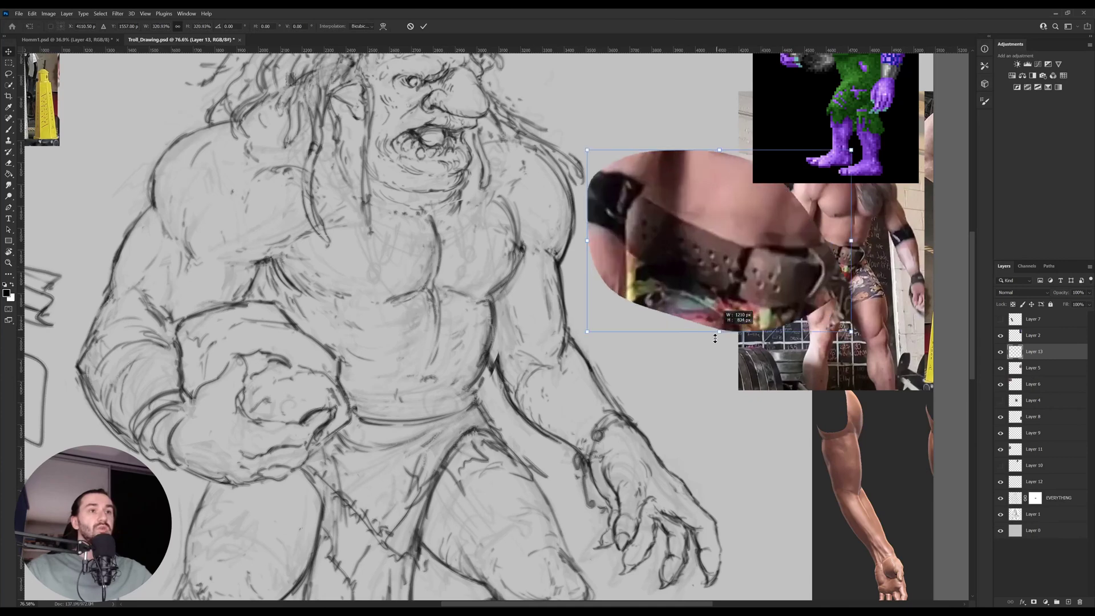
pyautogui.press('Return')
pyautogui.moveTo(745, 290); pyautogui.dragTo(661, 146)
pyautogui.moveTo(571, 274); pyautogui.dragTo(572, 309)
# Erase a small line at the side of the waist on the EVERYTHING layer and reselect Layer 12.
pyautogui.keyDown('ctrl'); pyautogui.click(484, 410); pyautogui.keyUp('ctrl')
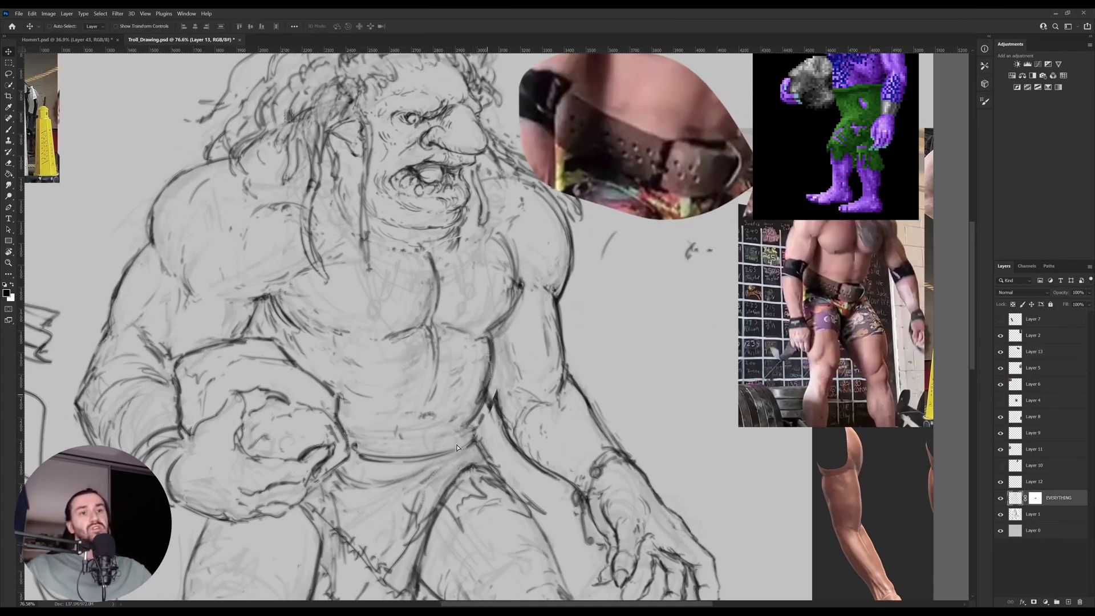
pyautogui.press('e')
pyautogui.moveTo(473, 443); pyautogui.dragTo(475, 443)
pyautogui.press('v')
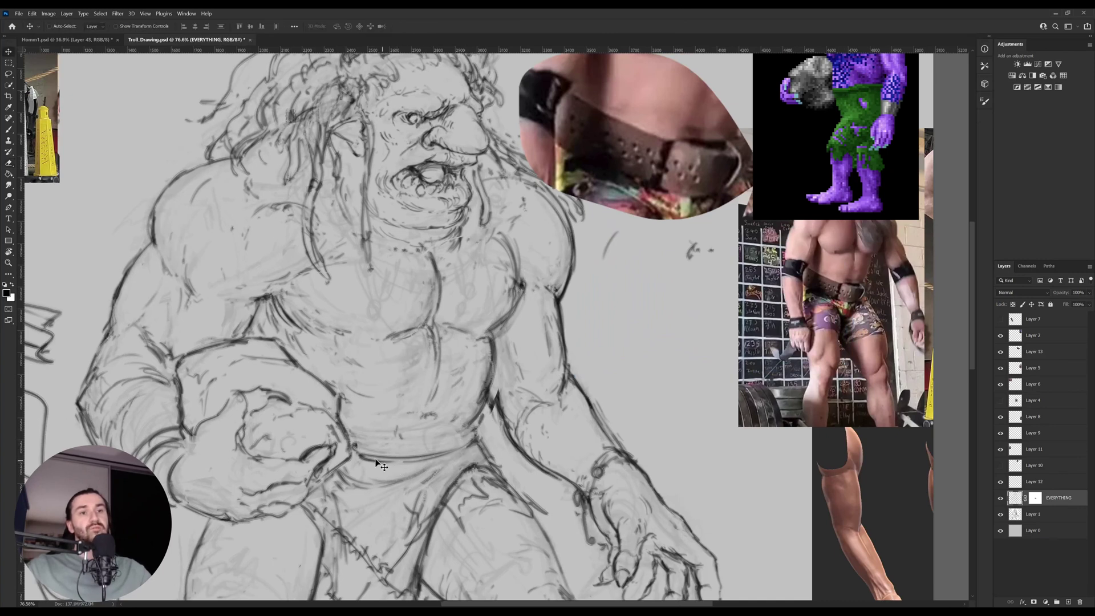
pyautogui.keyDown('ctrl'); pyautogui.click(368, 458); pyautogui.keyUp('ctrl')
pyautogui.moveTo(377, 473)
pyautogui.mouseDown()
pyautogui.moveTo(369, 459)
pyautogui.moveTo(372, 475)
pyautogui.mouseUp()
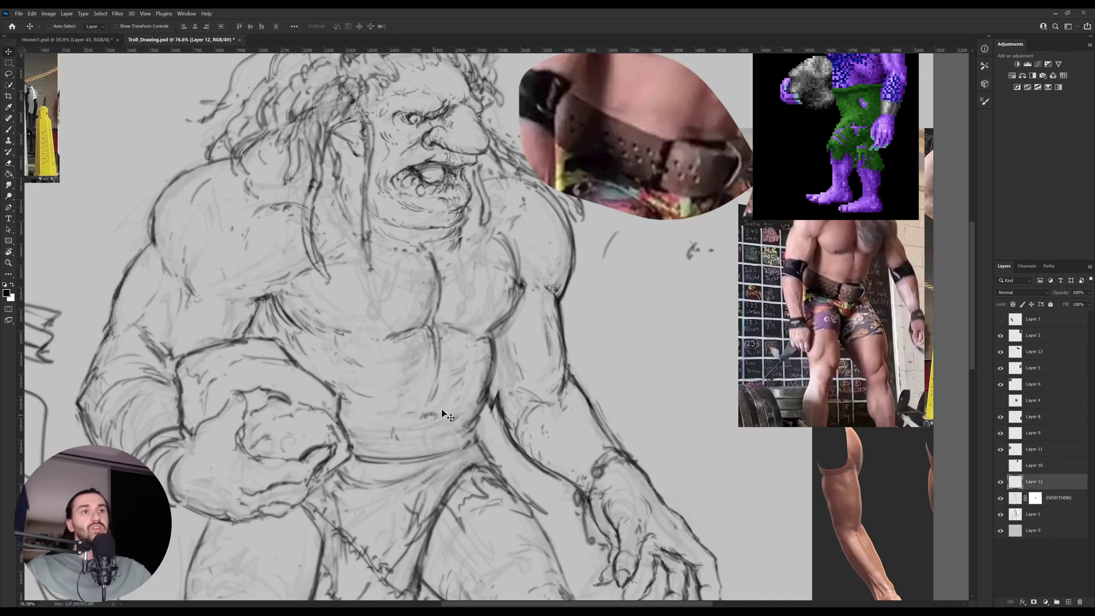
# Sketch the belt's rectangular buckle and strap loop at the front of the troll's waist, following the belt reference.
pyautogui.press('b')
pyautogui.moveTo(389, 455)
pyautogui.mouseDown()
pyautogui.moveTo(408, 413)
pyautogui.moveTo(377, 459)
pyautogui.mouseUp()
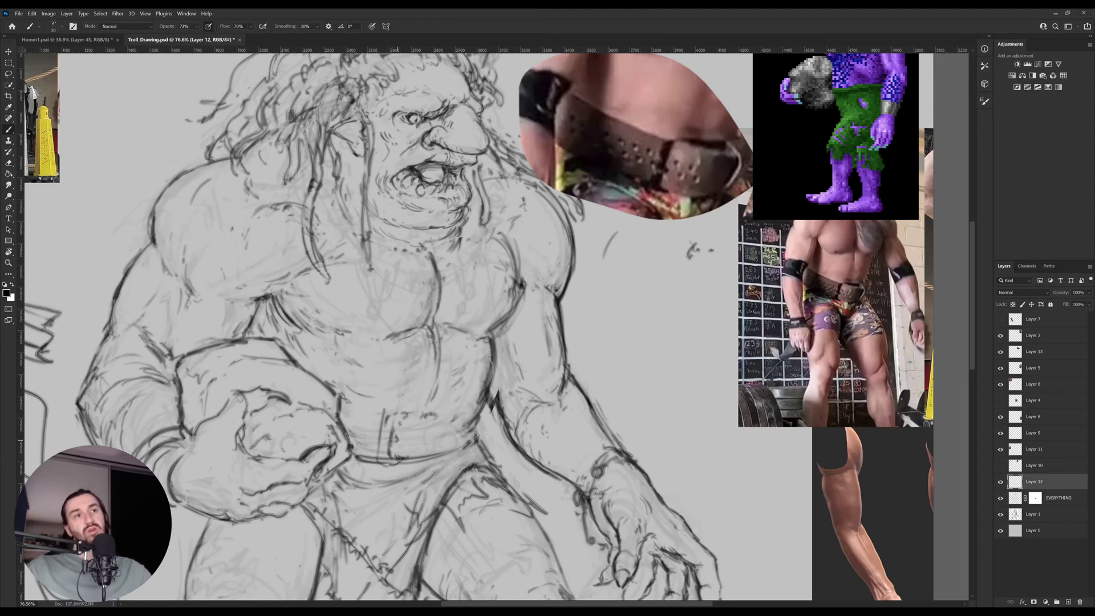
pyautogui.moveTo(375, 433); pyautogui.dragTo(399, 431)
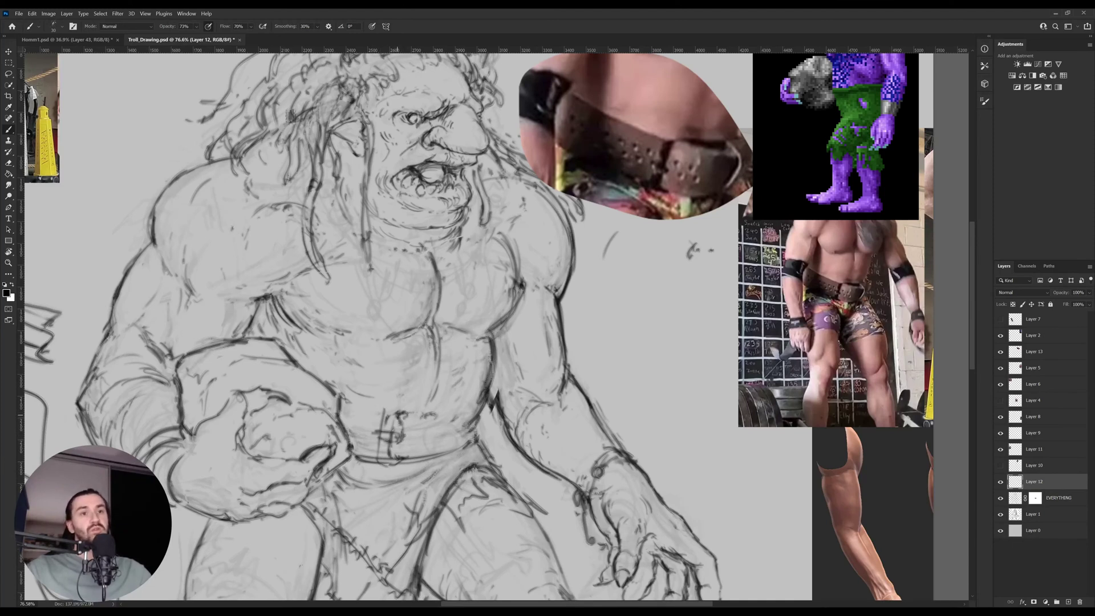
pyautogui.moveTo(397, 415)
pyautogui.mouseDown()
pyautogui.moveTo(393, 428)
pyautogui.moveTo(395, 407)
pyautogui.moveTo(447, 419)
pyautogui.moveTo(452, 444)
pyautogui.moveTo(432, 465)
pyautogui.mouseUp()
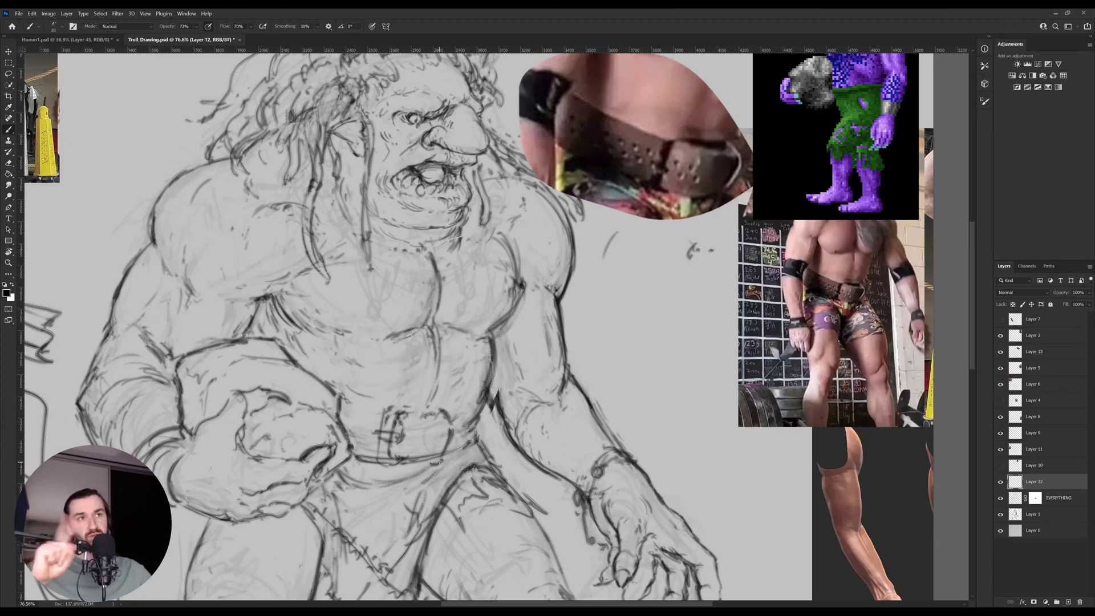
pyautogui.moveTo(447, 415)
pyautogui.mouseDown()
pyautogui.moveTo(452, 444)
pyautogui.moveTo(456, 405)
pyautogui.moveTo(464, 437)
pyautogui.moveTo(426, 465)
pyautogui.mouseUp()
pyautogui.press('e')
pyautogui.press('b')
pyautogui.moveTo(394, 458); pyautogui.dragTo(406, 460)
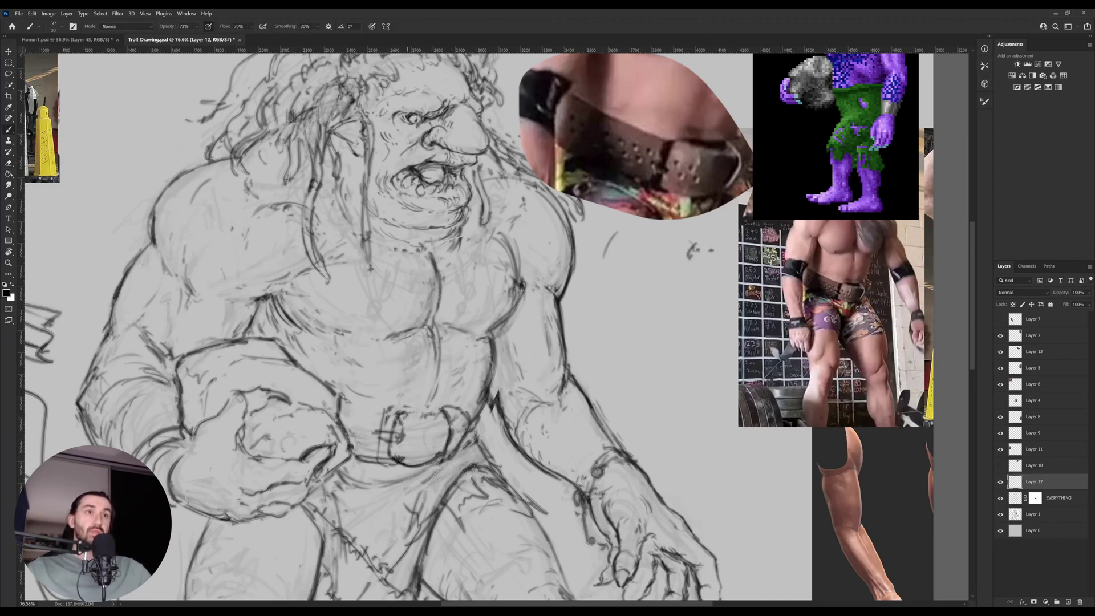
pyautogui.moveTo(403, 421); pyautogui.dragTo(442, 410)
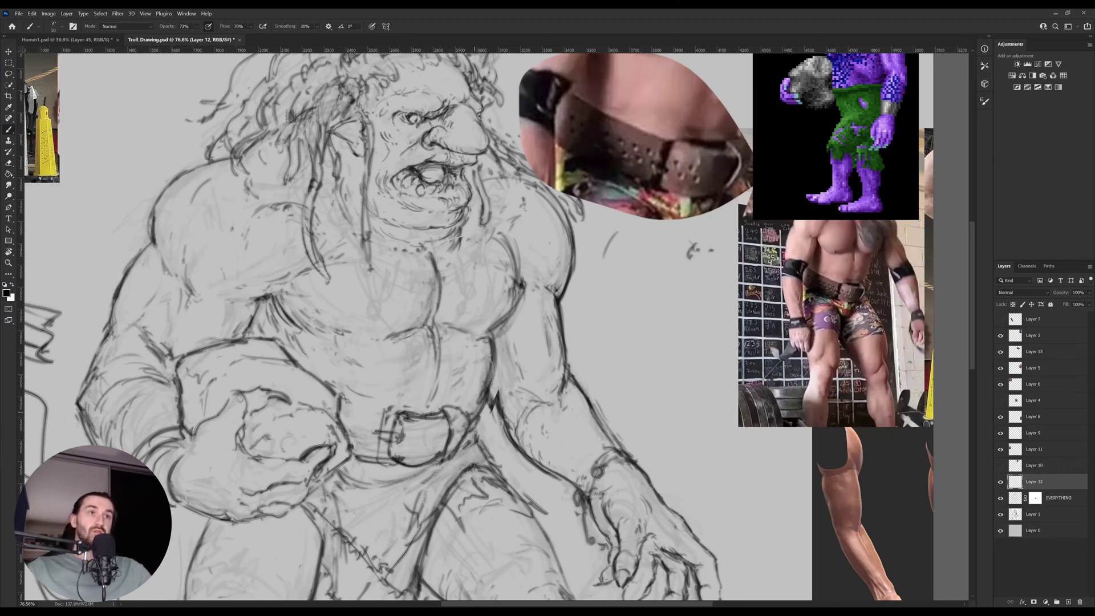
# Clean up and redraw the buckle's outer side and the adjoining belt edge.
pyautogui.press('e')
pyautogui.moveTo(466, 413)
pyautogui.mouseDown()
pyautogui.moveTo(447, 413)
pyautogui.moveTo(460, 410)
pyautogui.moveTo(459, 447)
pyautogui.moveTo(445, 461)
pyautogui.mouseUp()
pyautogui.press('b')
pyautogui.press('e')
pyautogui.press('b')
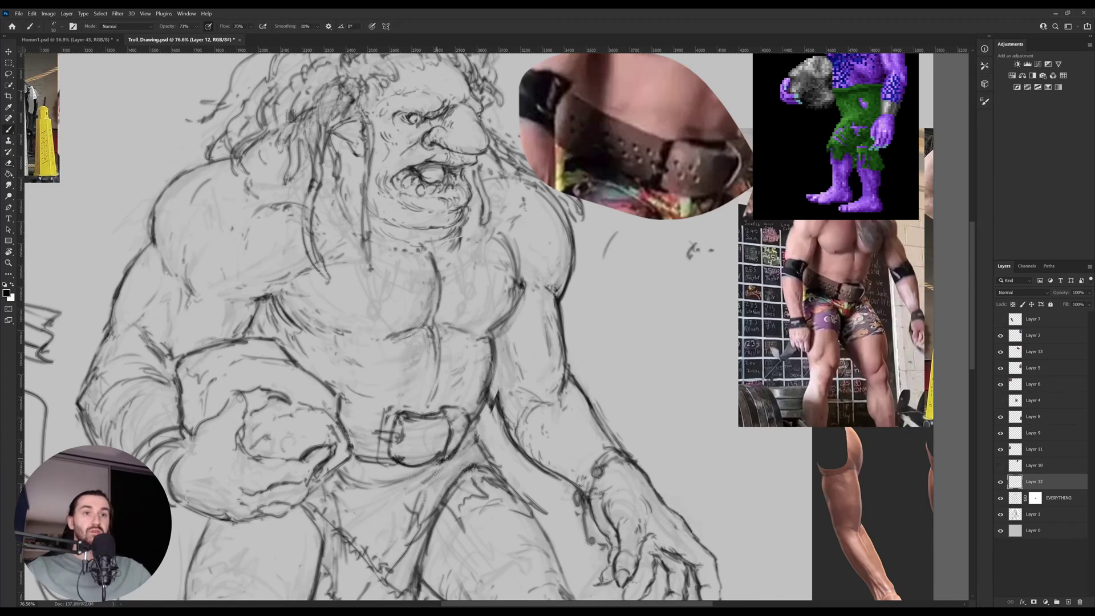
pyautogui.press('e')
pyautogui.press('b')
pyautogui.moveTo(464, 410)
pyautogui.mouseDown()
pyautogui.moveTo(479, 402)
pyautogui.moveTo(476, 430)
pyautogui.moveTo(440, 458)
pyautogui.moveTo(507, 430)
pyautogui.moveTo(435, 412)
pyautogui.moveTo(393, 362)
pyautogui.mouseUp()
pyautogui.press('e')
pyautogui.press('b')
pyautogui.press('e')
pyautogui.press('b')
# Draw the belt's upper and lower edges from the buckle towards the boulder, rotating the canvas for the strokes.
pyautogui.press('r')
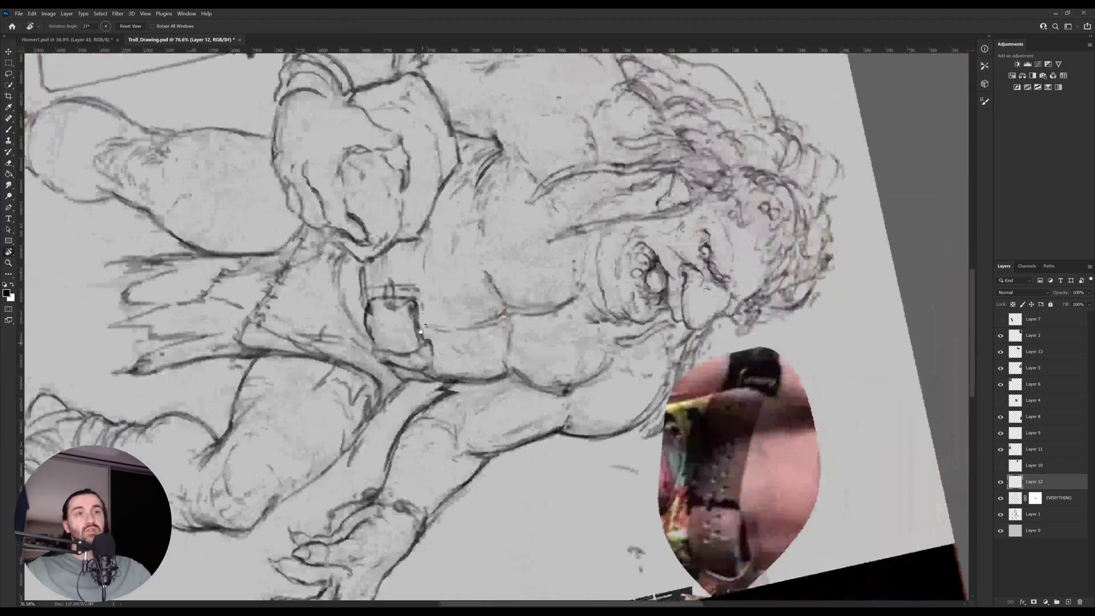
pyautogui.press('b')
pyautogui.moveTo(415, 286); pyautogui.dragTo(409, 238)
pyautogui.moveTo(366, 276); pyautogui.dragTo(361, 287)
pyautogui.press('e')
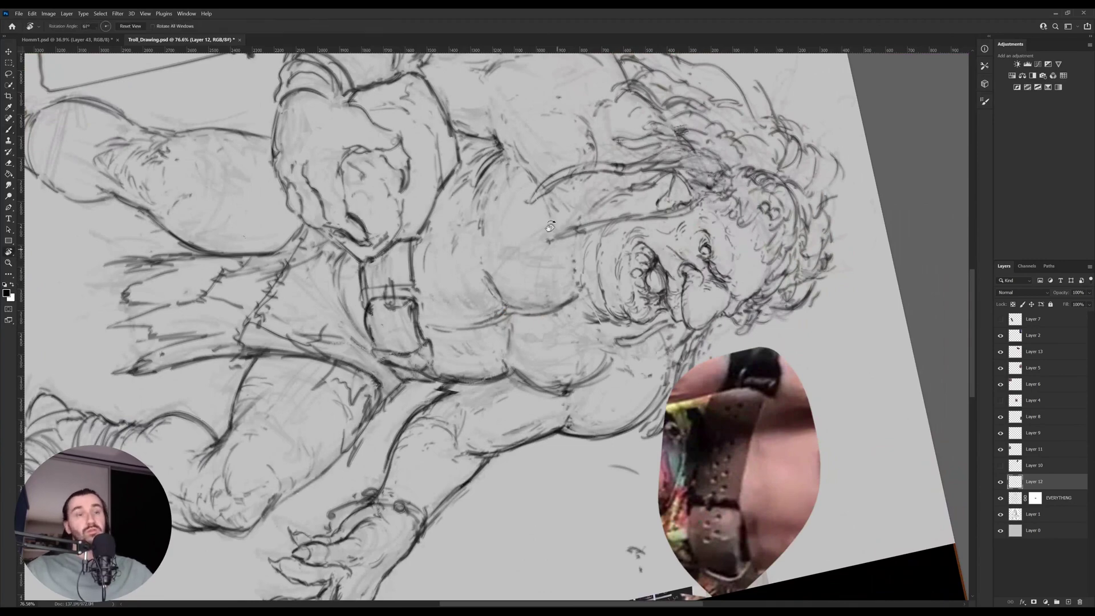
pyautogui.press('r')
pyautogui.moveTo(557, 230)
pyautogui.mouseDown()
pyautogui.moveTo(402, 260)
pyautogui.moveTo(383, 337)
pyautogui.mouseUp()
pyautogui.press('b')
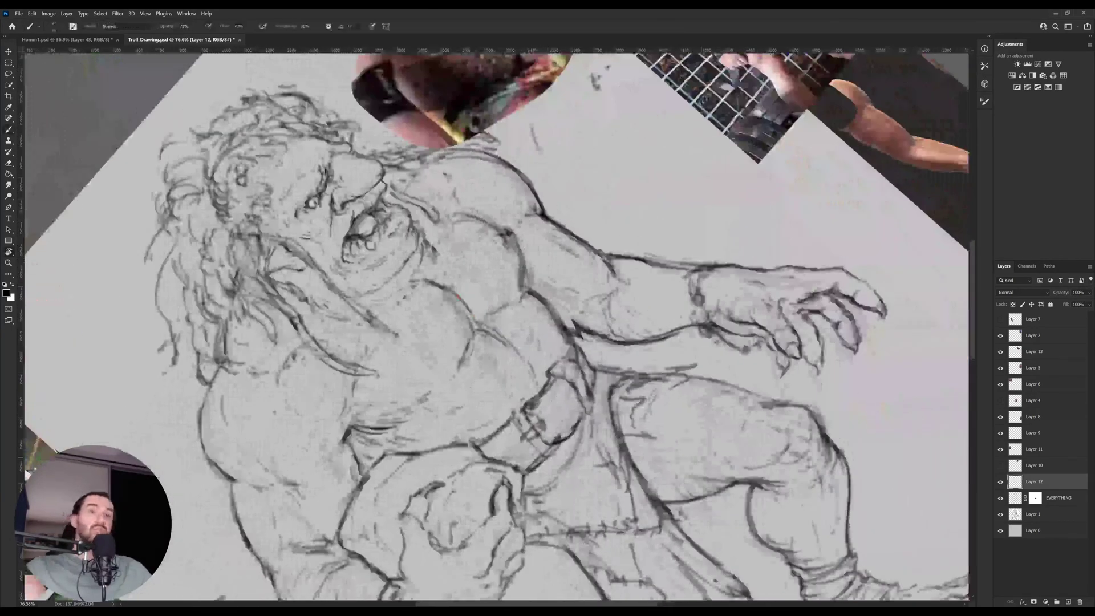
pyautogui.moveTo(552, 454)
pyautogui.mouseDown()
pyautogui.moveTo(528, 470)
pyautogui.moveTo(549, 454)
pyautogui.moveTo(478, 432)
pyautogui.moveTo(440, 437)
pyautogui.mouseUp()
pyautogui.press('r')
pyautogui.press('b')
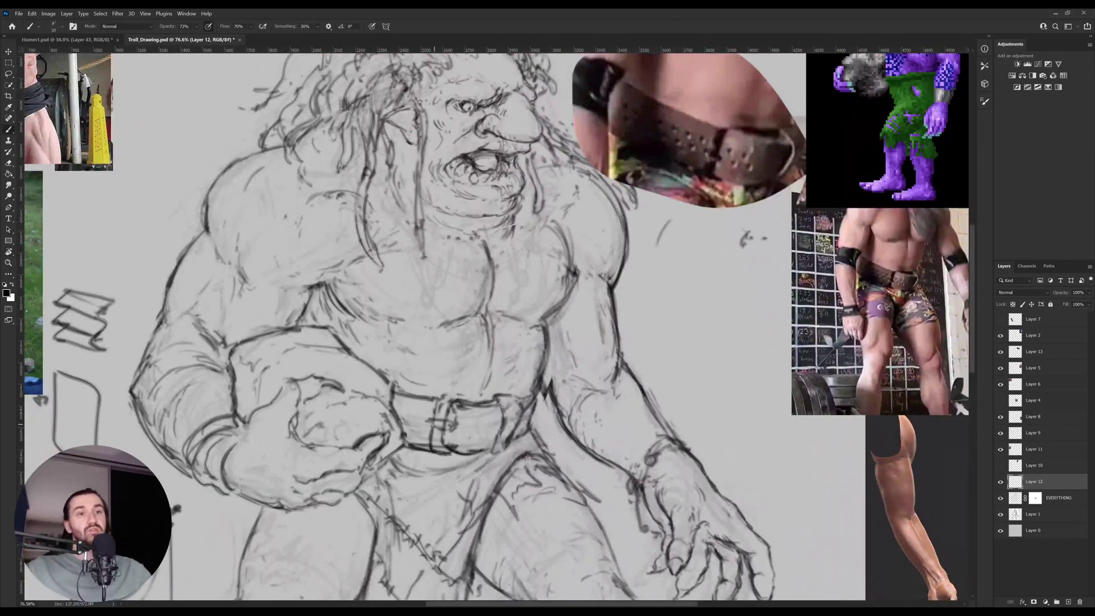
# Refine the buckle's prong and add small holes to the belt, undoing the last stroke.
pyautogui.press('e')
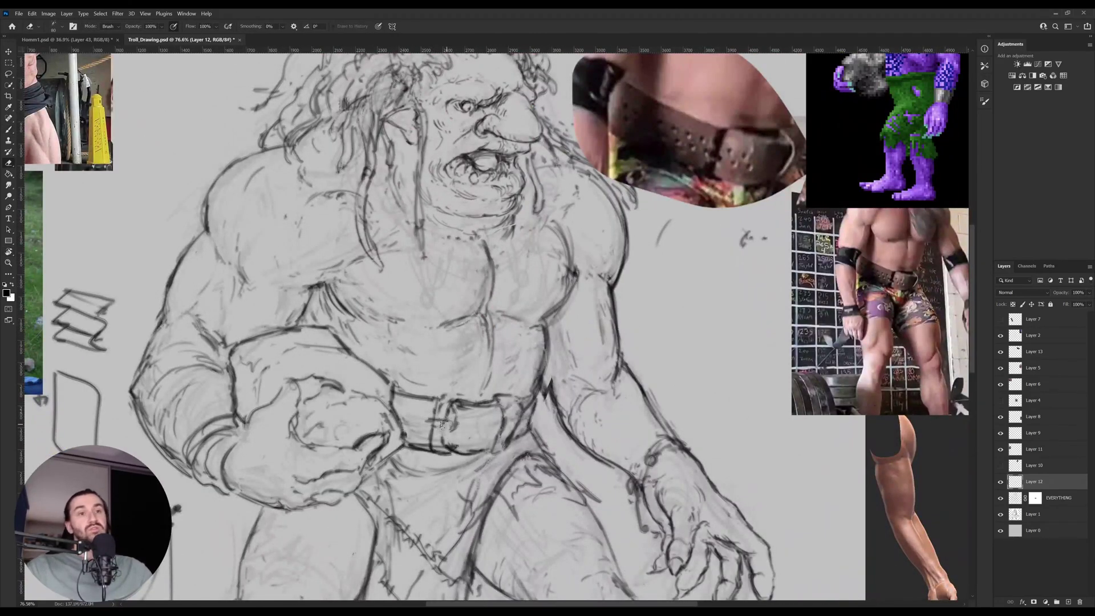
pyautogui.press('b')
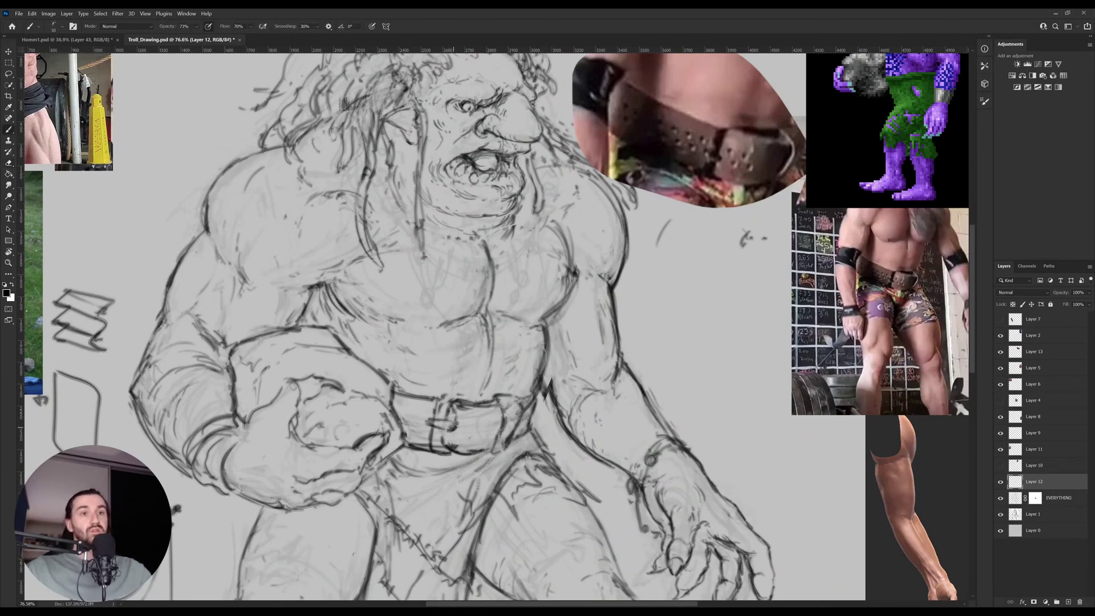
pyautogui.moveTo(460, 429); pyautogui.dragTo(450, 448)
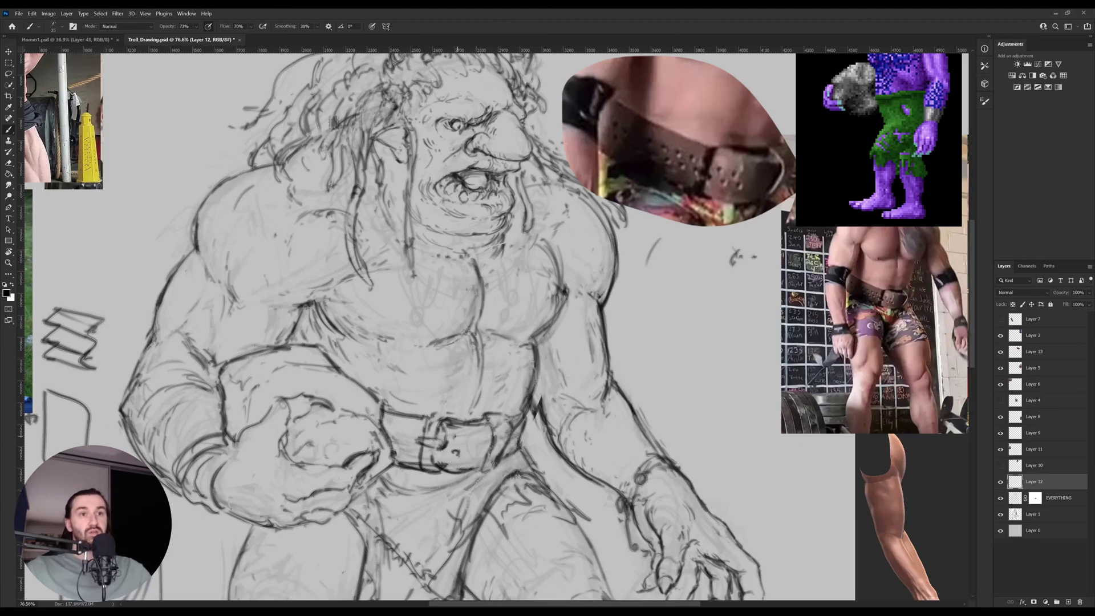
pyautogui.hotkey('ctrl', 'z')
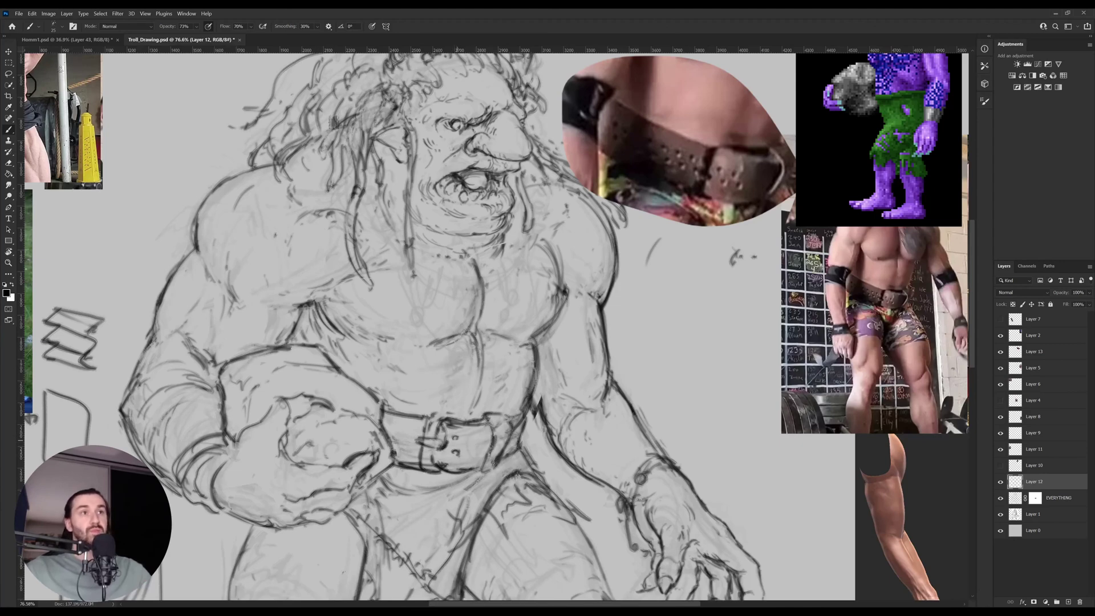
# Erase the buckle's inner frame and prong at the front of the troll's belt.
pyautogui.press('z')
pyautogui.moveTo(736, 171)
pyautogui.mouseDown()
pyautogui.moveTo(767, 166)
pyautogui.moveTo(741, 171)
pyautogui.mouseUp()
pyautogui.click(485, 402)
pyautogui.press('e')
pyautogui.moveTo(484, 404)
pyautogui.mouseDown()
pyautogui.moveTo(469, 399)
pyautogui.moveTo(504, 396)
pyautogui.moveTo(425, 438)
pyautogui.mouseUp()
pyautogui.press('z')
pyautogui.press('e')
pyautogui.press('space')
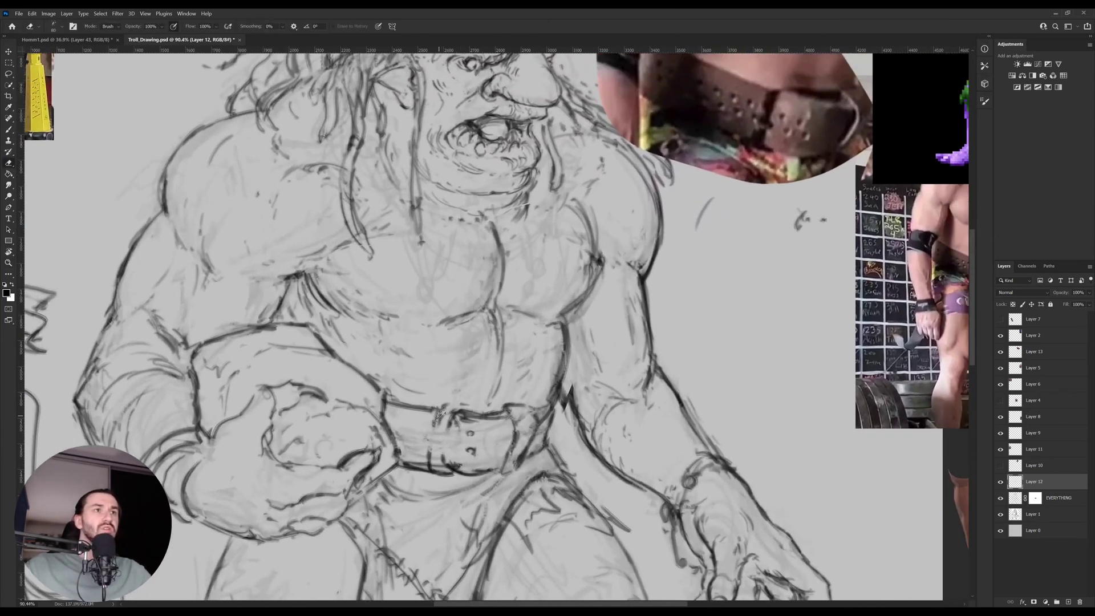
# Redraw the buckle's frame and prong, and add a hole in the belt on the boulder side.
pyautogui.press('b')
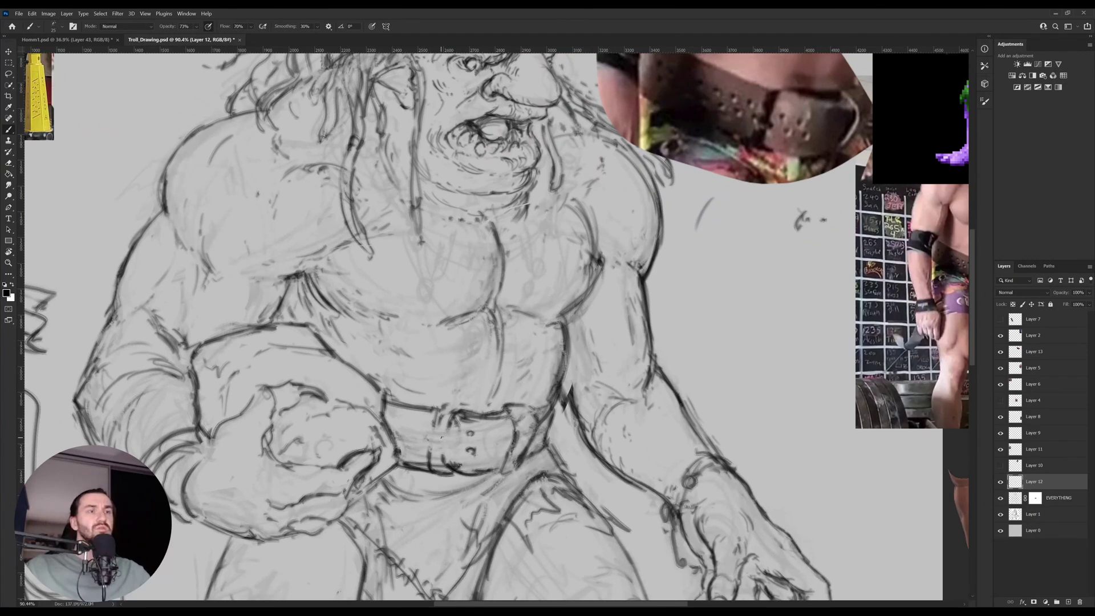
pyautogui.moveTo(441, 440); pyautogui.dragTo(444, 465)
pyautogui.moveTo(445, 420)
pyautogui.mouseDown()
pyautogui.moveTo(422, 443)
pyautogui.moveTo(471, 435)
pyautogui.moveTo(431, 438)
pyautogui.moveTo(432, 450)
pyautogui.moveTo(424, 441)
pyautogui.moveTo(447, 449)
pyautogui.mouseUp()
pyautogui.press('e')
pyautogui.press('b')
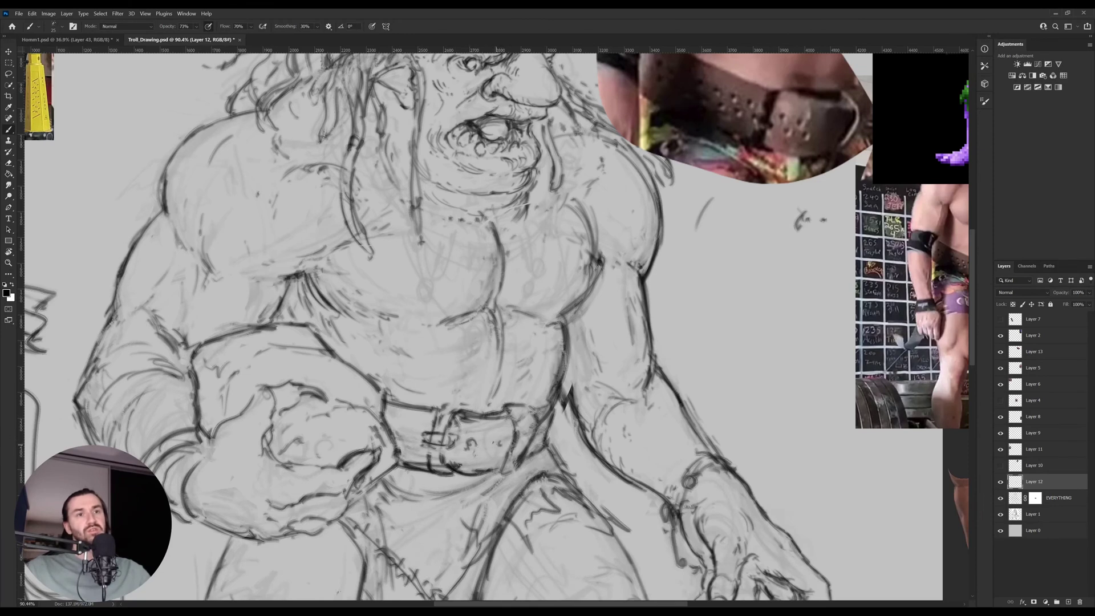
pyautogui.moveTo(413, 433); pyautogui.dragTo(407, 437)
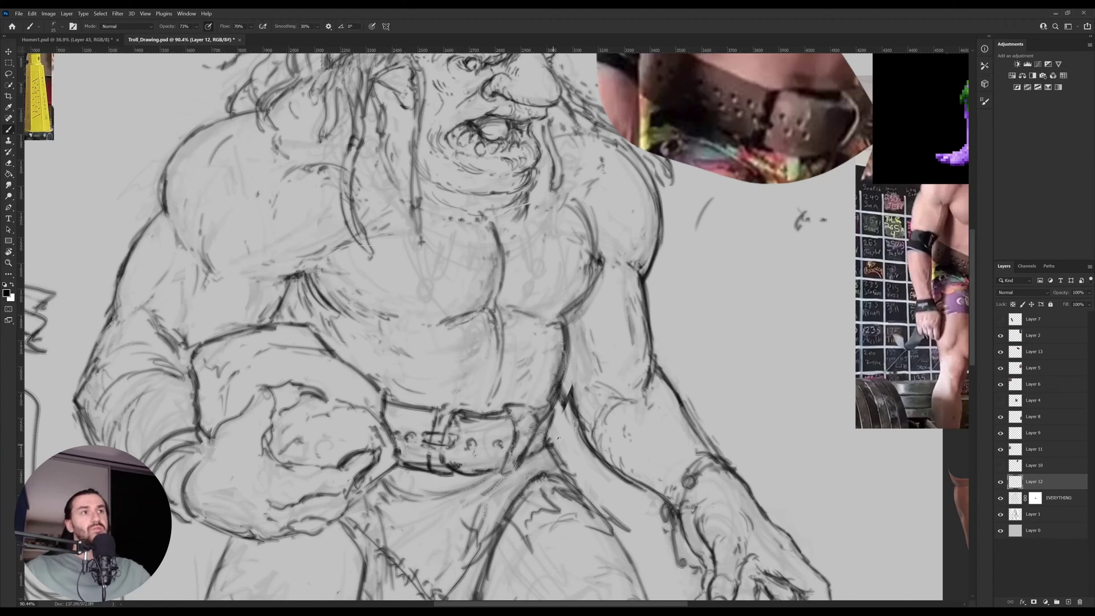
# Draw and tidy the hip lines behind the belt, between the waist and the outstretched arm.
pyautogui.moveTo(558, 438)
pyautogui.mouseDown()
pyautogui.moveTo(559, 423)
pyautogui.moveTo(538, 416)
pyautogui.moveTo(517, 471)
pyautogui.mouseUp()
pyautogui.press('e')
pyautogui.press('b')
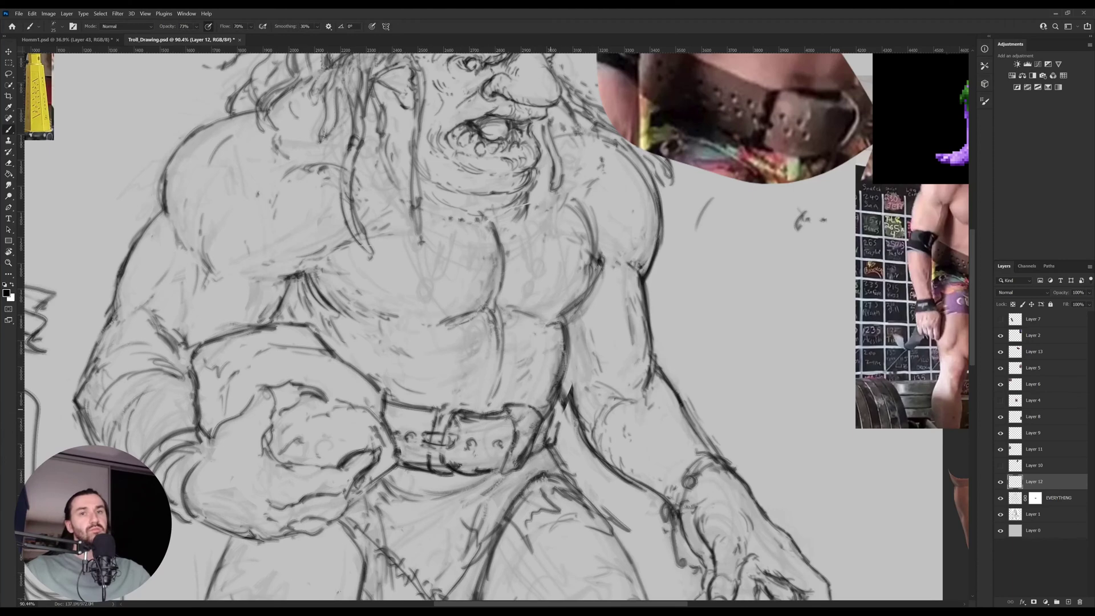
pyautogui.press('r')
pyautogui.moveTo(563, 354); pyautogui.dragTo(568, 298)
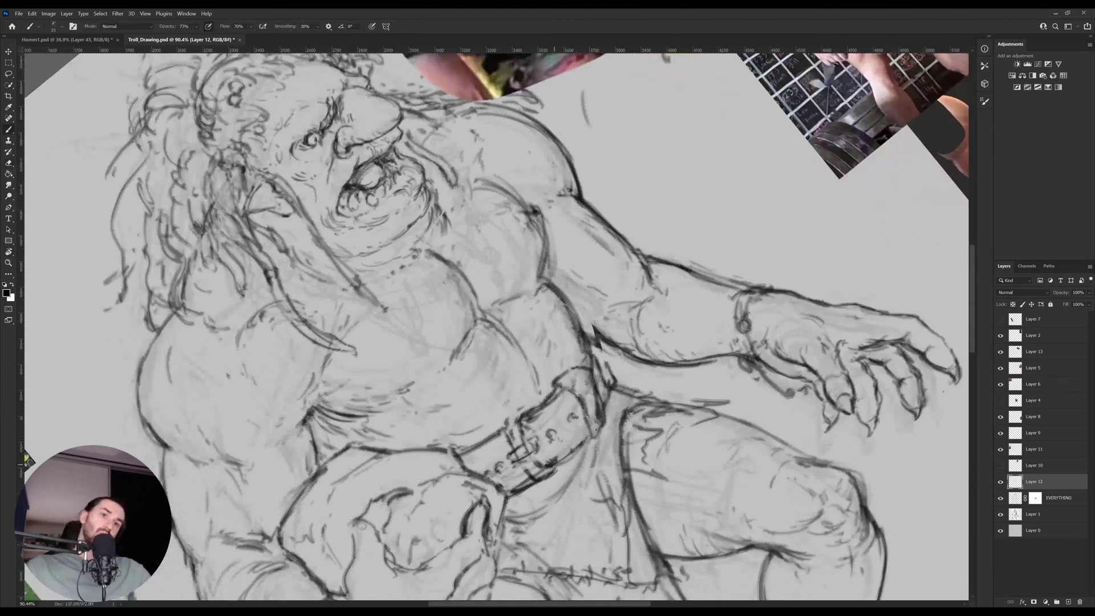
pyautogui.press('e')
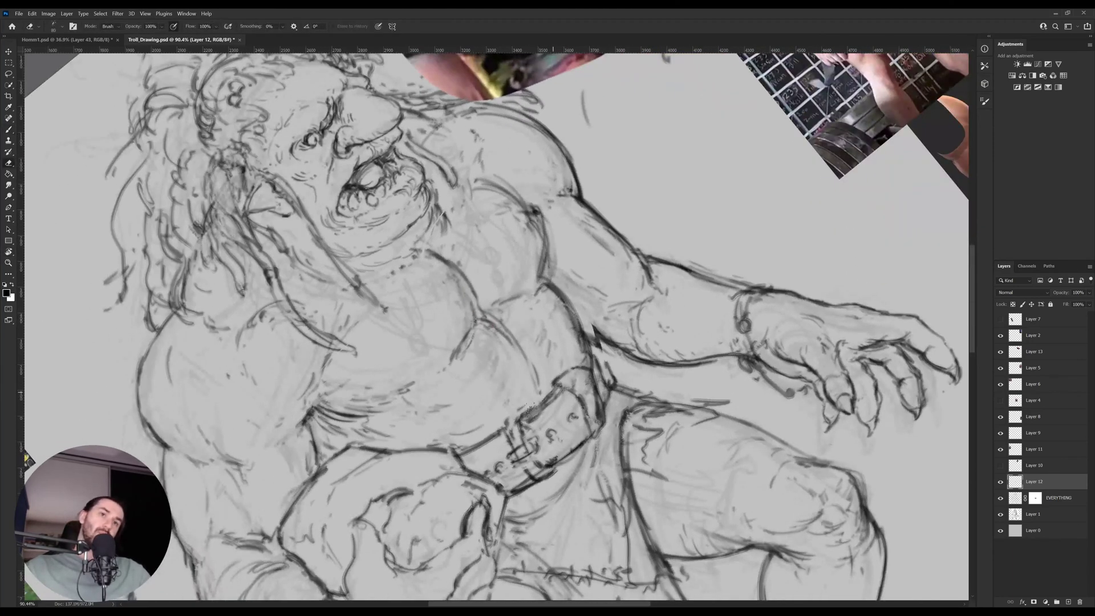
pyautogui.press('b')
pyautogui.moveTo(529, 418)
pyautogui.mouseDown()
pyautogui.moveTo(552, 399)
pyautogui.moveTo(517, 425)
pyautogui.moveTo(398, 347)
pyautogui.mouseUp()
# Darken the belt's upper edge near the boulder and clean up the lines around the buckle with the canvas rotated.
pyautogui.press('r')
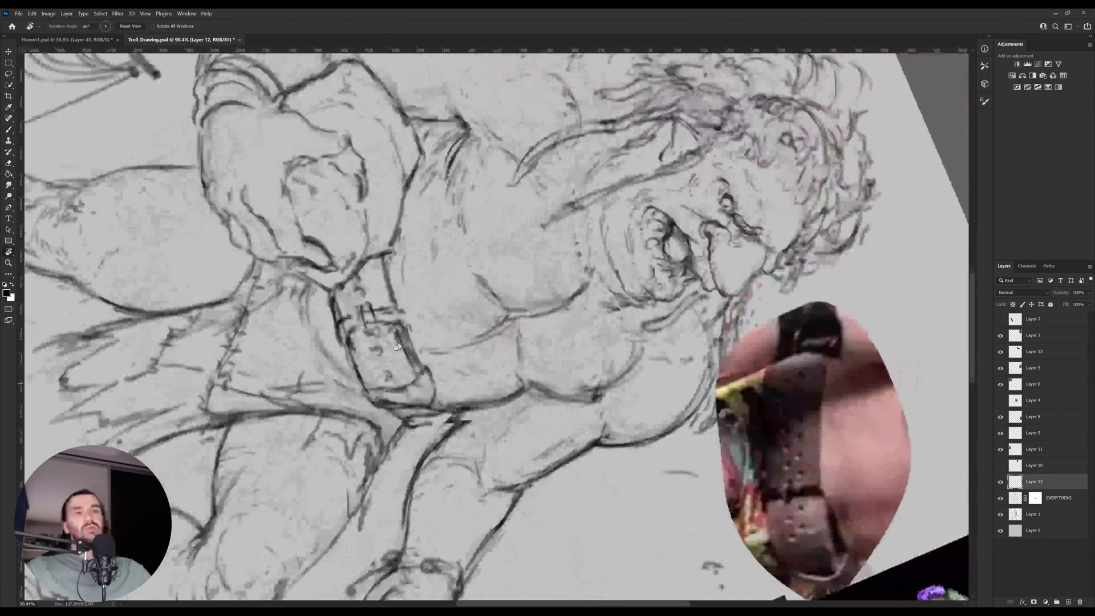
pyautogui.press('b')
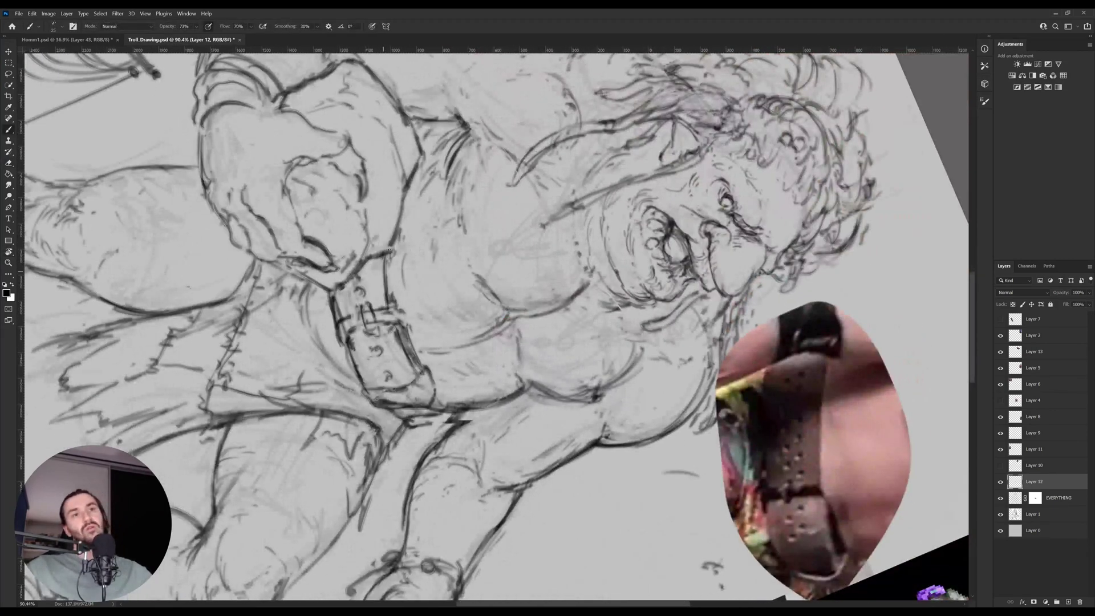
pyautogui.moveTo(385, 261)
pyautogui.mouseDown()
pyautogui.moveTo(393, 310)
pyautogui.moveTo(396, 245)
pyautogui.mouseUp()
pyautogui.press('e')
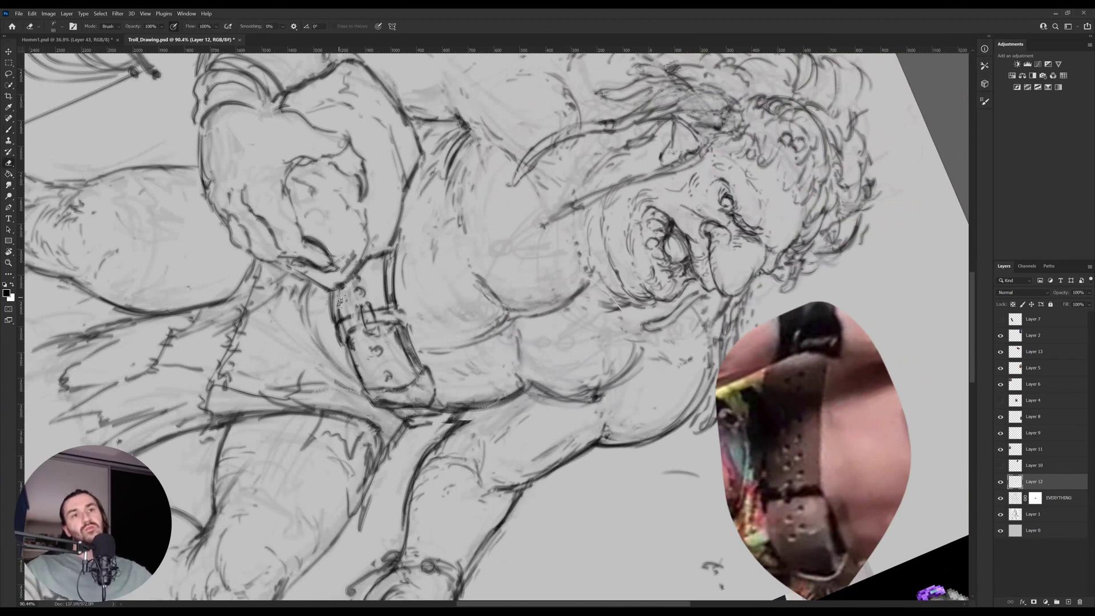
pyautogui.press('b')
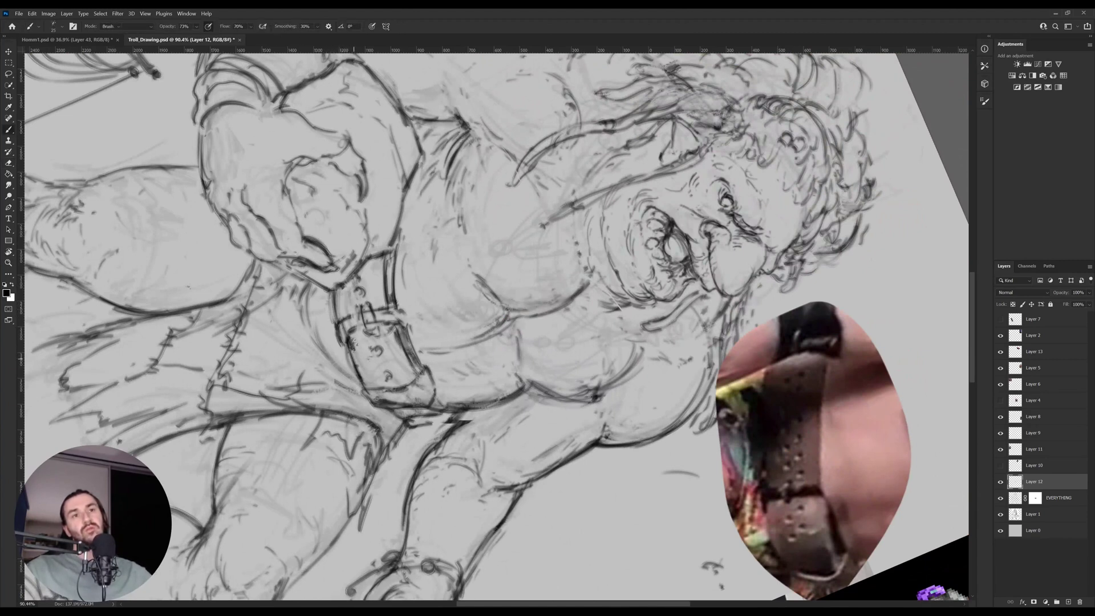
pyautogui.press('e')
pyautogui.moveTo(351, 344)
pyautogui.mouseDown()
pyautogui.moveTo(366, 391)
pyautogui.moveTo(354, 371)
pyautogui.moveTo(571, 412)
pyautogui.mouseUp()
pyautogui.press('b')
pyautogui.press('r')
pyautogui.press('b')
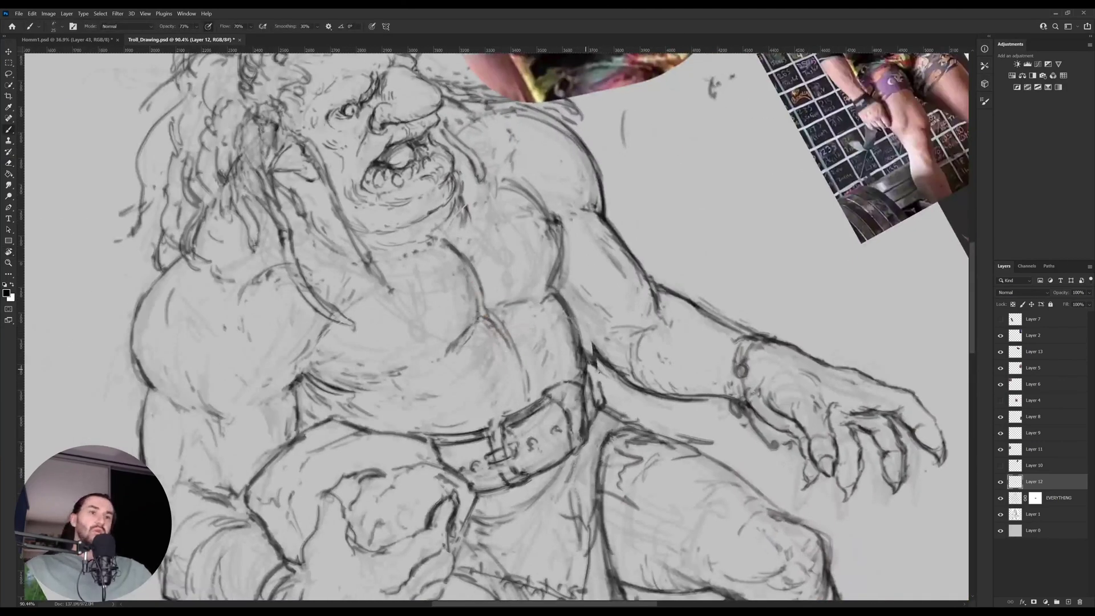
# Strengthen the contour where the waist meets the belt on the outstretched arm's side.
pyautogui.moveTo(593, 365); pyautogui.dragTo(603, 392)
pyautogui.press('r')
pyautogui.moveTo(720, 317); pyautogui.dragTo(674, 463)
pyautogui.press('e')
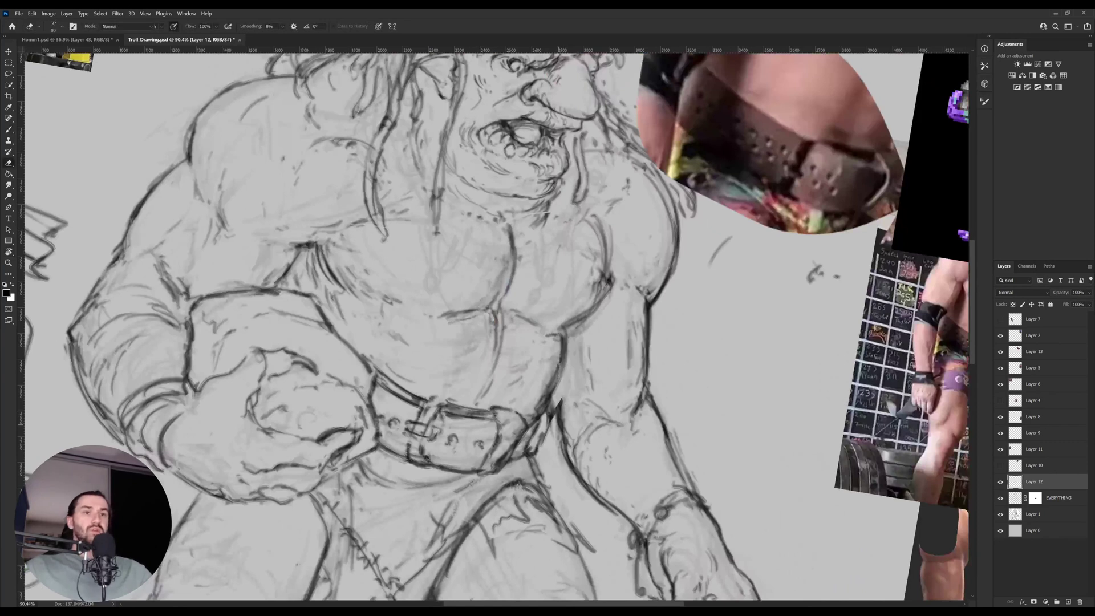
pyautogui.press('b')
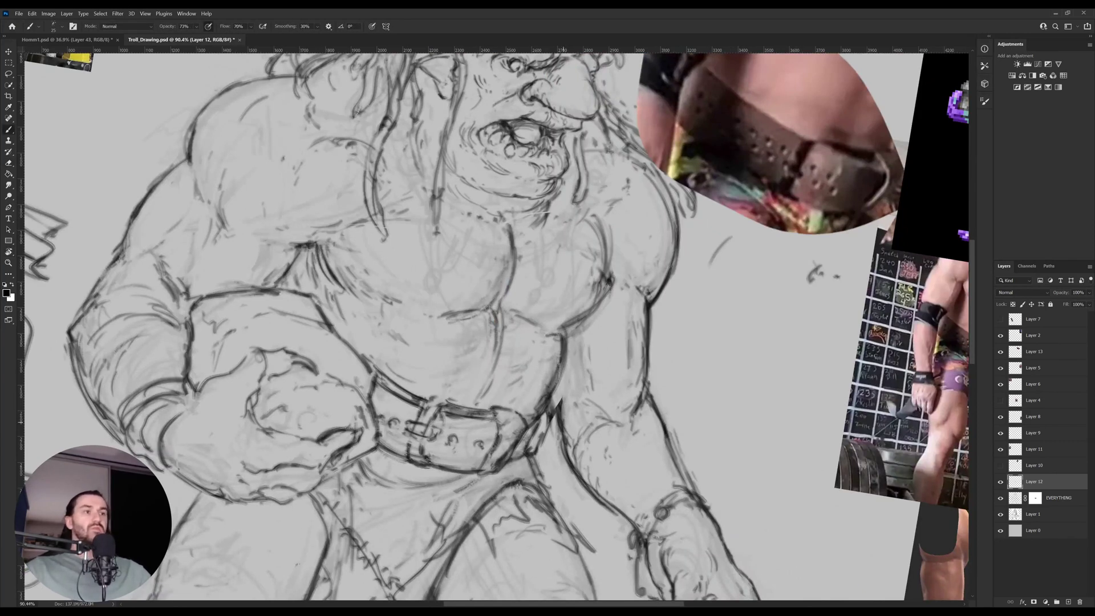
# Merge the belt layer into the EVERYTHING layer and clean up the lines between the hip and forearm.
pyautogui.hotkey('ctrl', 'e')
pyautogui.press('e')
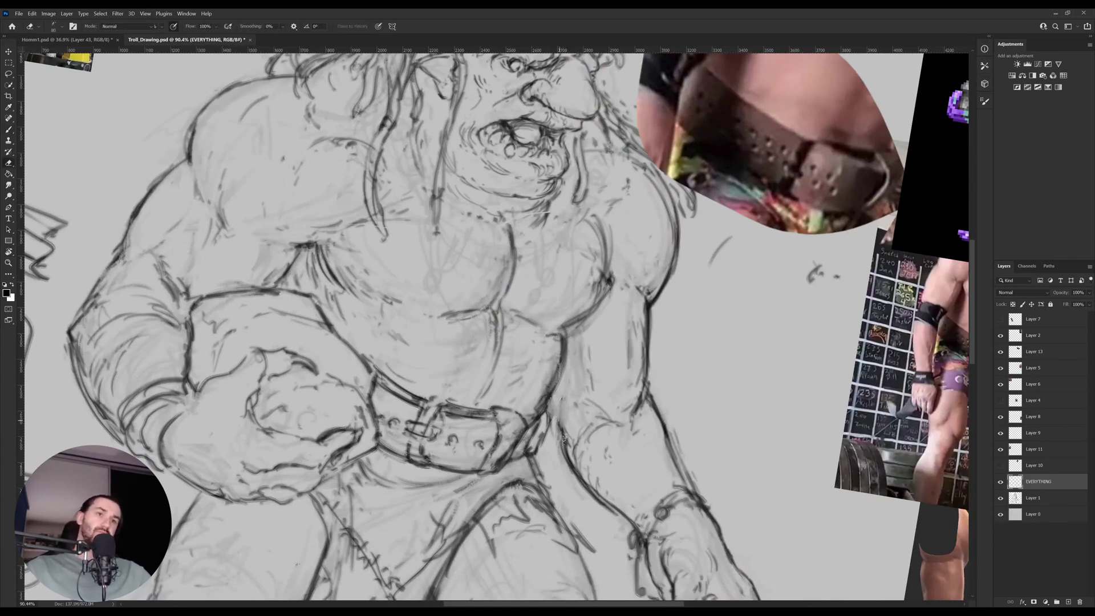
pyautogui.press('b')
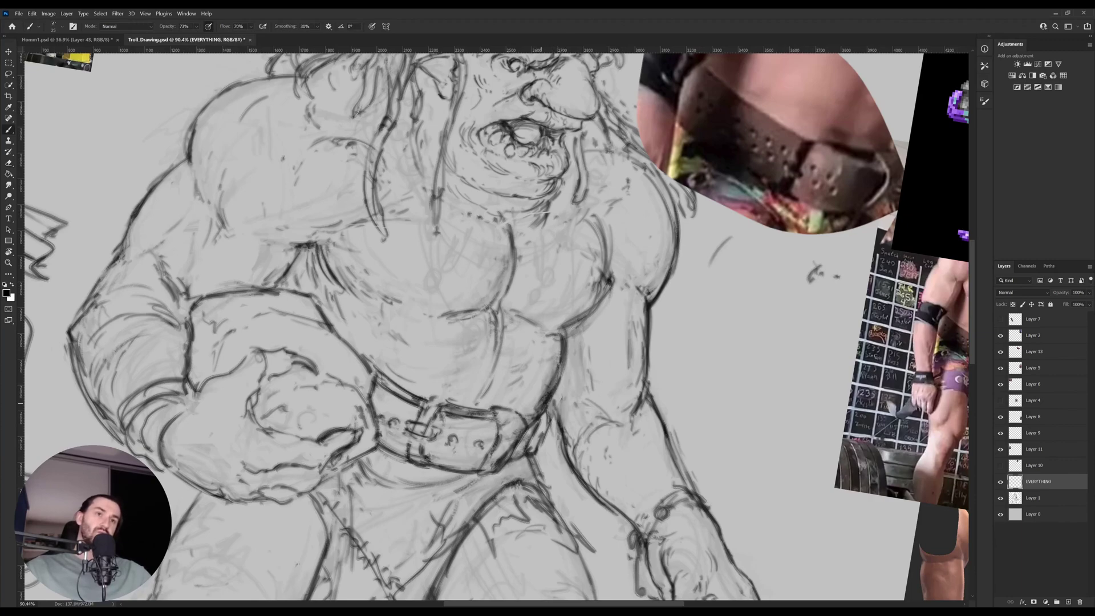
# Reinforce the side contour of the torso above the belt, rotating the canvas for the strokes.
pyautogui.press('r')
pyautogui.moveTo(567, 360); pyautogui.dragTo(679, 328)
pyautogui.press('z')
pyautogui.press('r')
pyautogui.press('z')
pyautogui.press('b')
pyautogui.moveTo(616, 346); pyautogui.dragTo(480, 353)
pyautogui.moveTo(466, 346); pyautogui.dragTo(467, 356)
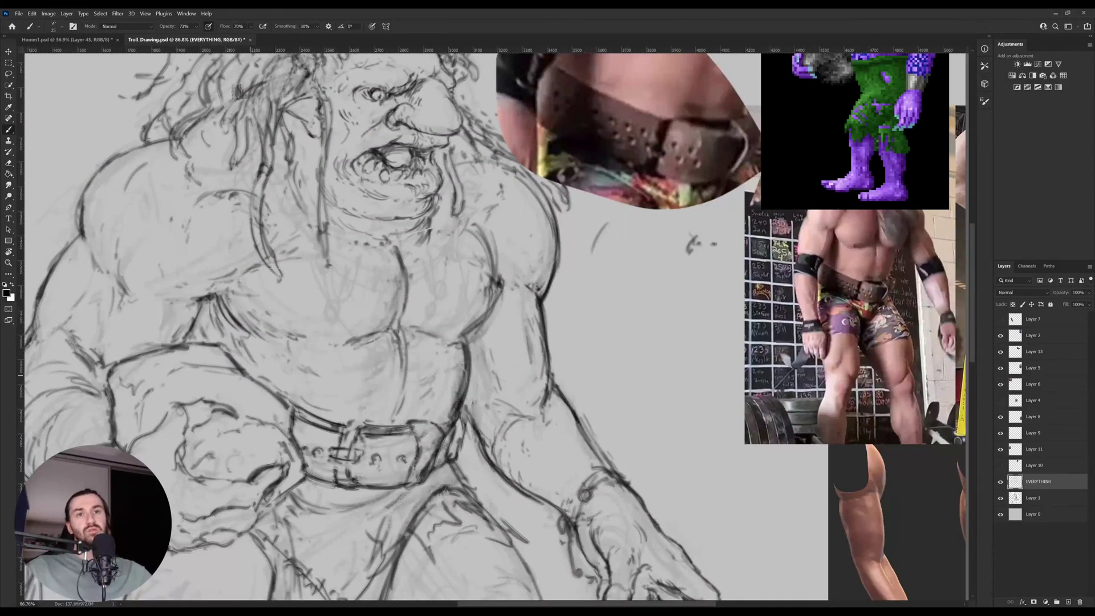
# Darken the boulder's upper outline from the belt to the forearm, undoing one stray stroke.
pyautogui.moveTo(250, 374)
pyautogui.mouseDown()
pyautogui.moveTo(277, 396)
pyautogui.moveTo(296, 442)
pyautogui.mouseUp()
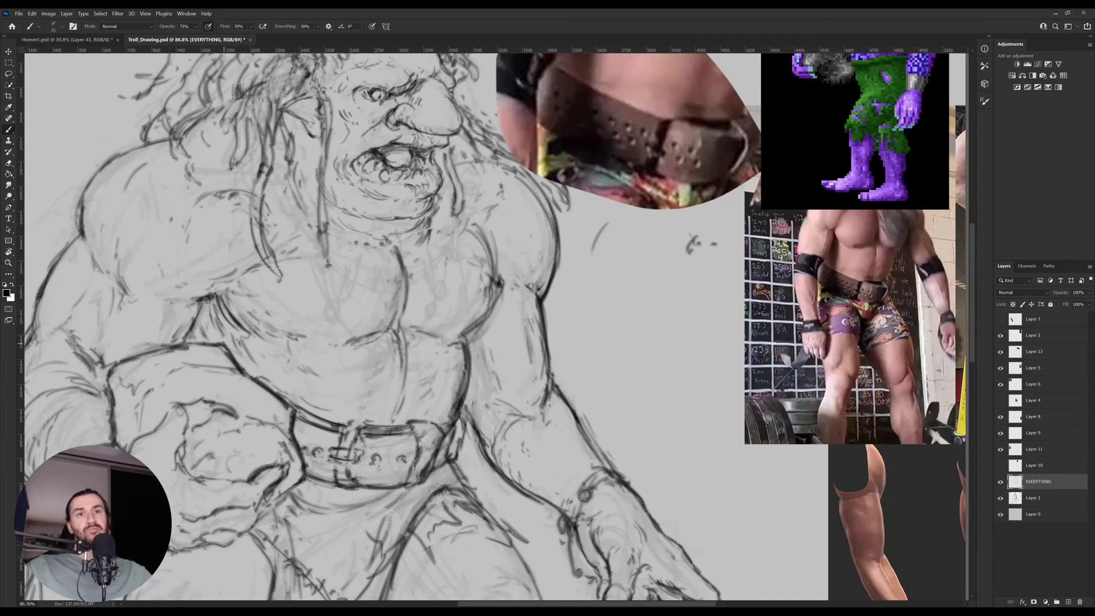
pyautogui.moveTo(187, 342)
pyautogui.mouseDown()
pyautogui.moveTo(141, 348)
pyautogui.moveTo(185, 342)
pyautogui.mouseUp()
pyautogui.hotkey('ctrl', 'z')
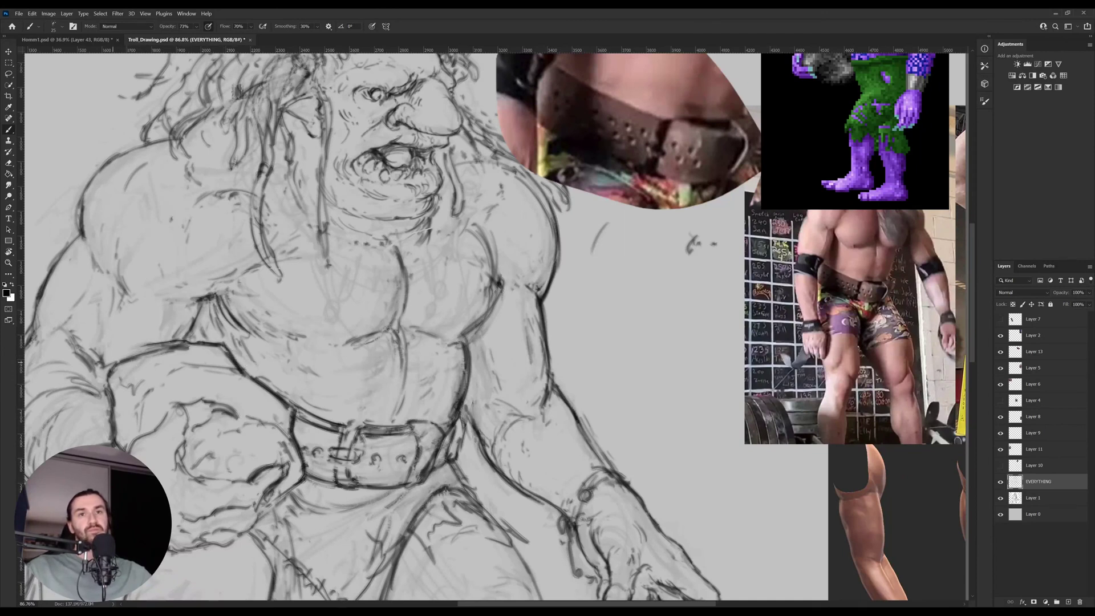
pyautogui.moveTo(113, 363); pyautogui.dragTo(185, 342)
pyautogui.moveTo(114, 366); pyautogui.dragTo(107, 385)
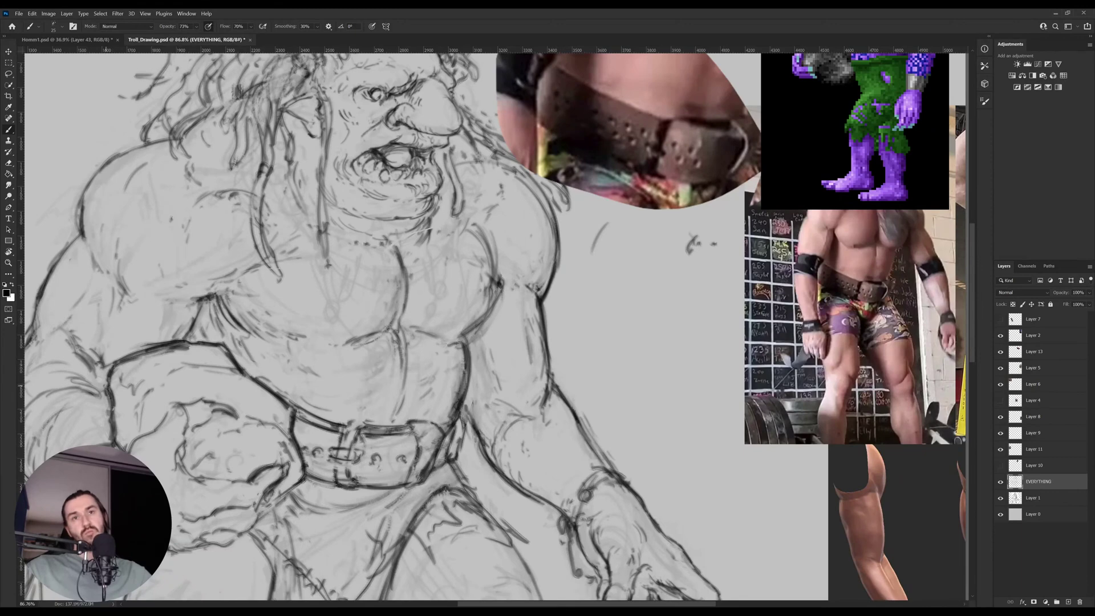
pyautogui.moveTo(345, 376)
pyautogui.mouseDown()
pyautogui.moveTo(305, 406)
pyautogui.moveTo(278, 388)
pyautogui.moveTo(284, 399)
pyautogui.moveTo(301, 387)
pyautogui.moveTo(275, 428)
pyautogui.moveTo(287, 438)
pyautogui.moveTo(306, 441)
pyautogui.moveTo(325, 412)
pyautogui.mouseUp()
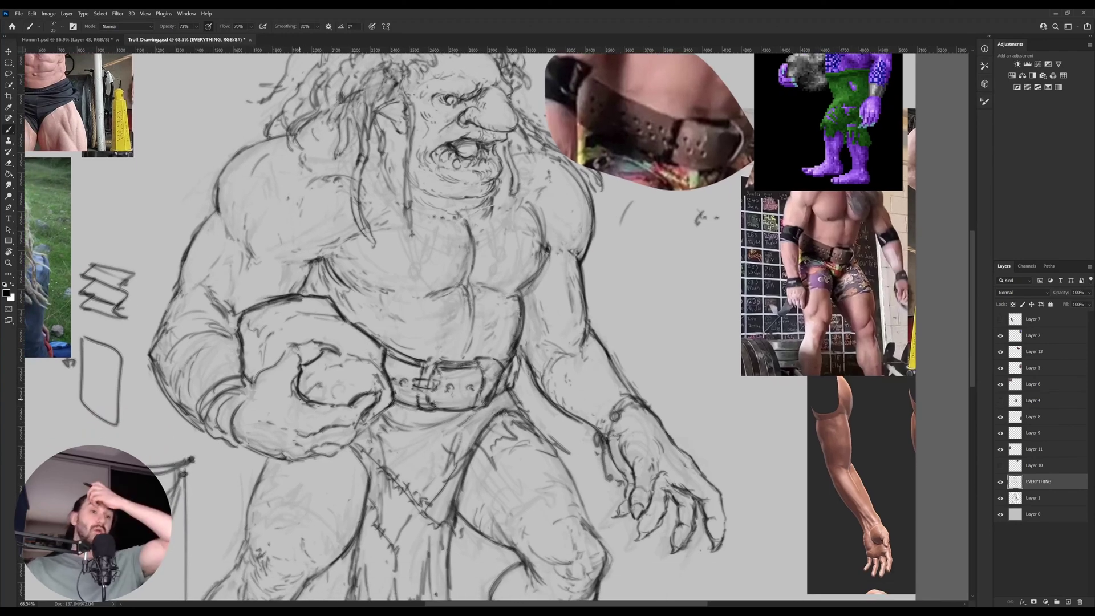
# Add curved wrap lines around the wrist of the arm holding the boulder.
pyautogui.scroll(-2, 522, 383)
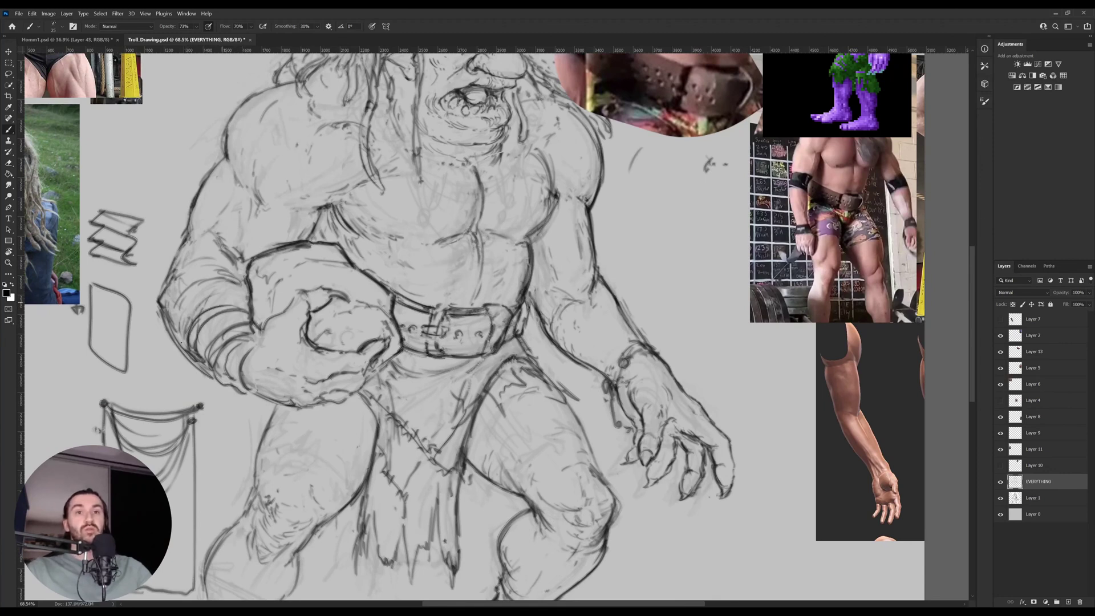
pyautogui.moveTo(193, 360); pyautogui.dragTo(202, 367)
pyautogui.moveTo(203, 350); pyautogui.dragTo(202, 367)
pyautogui.moveTo(220, 331)
pyautogui.mouseDown()
pyautogui.moveTo(199, 363)
pyautogui.moveTo(247, 394)
pyautogui.mouseUp()
pyautogui.moveTo(243, 371); pyautogui.dragTo(253, 390)
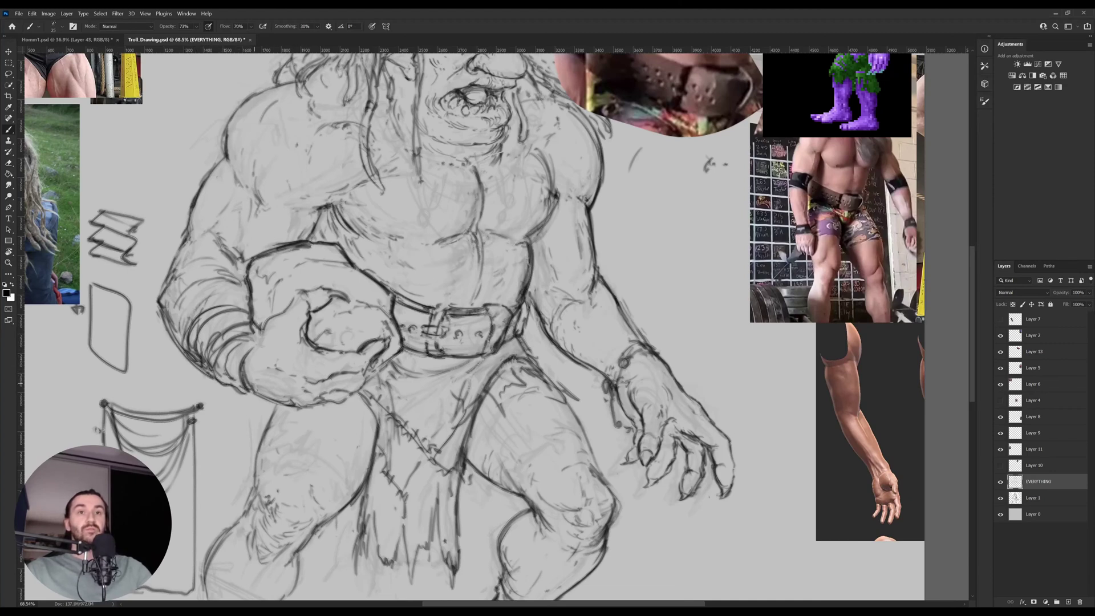
# Draw a wrap strap running diagonally across the hand that holds the boulder, erasing and redrawing its edges.
pyautogui.moveTo(306, 344); pyautogui.dragTo(249, 394)
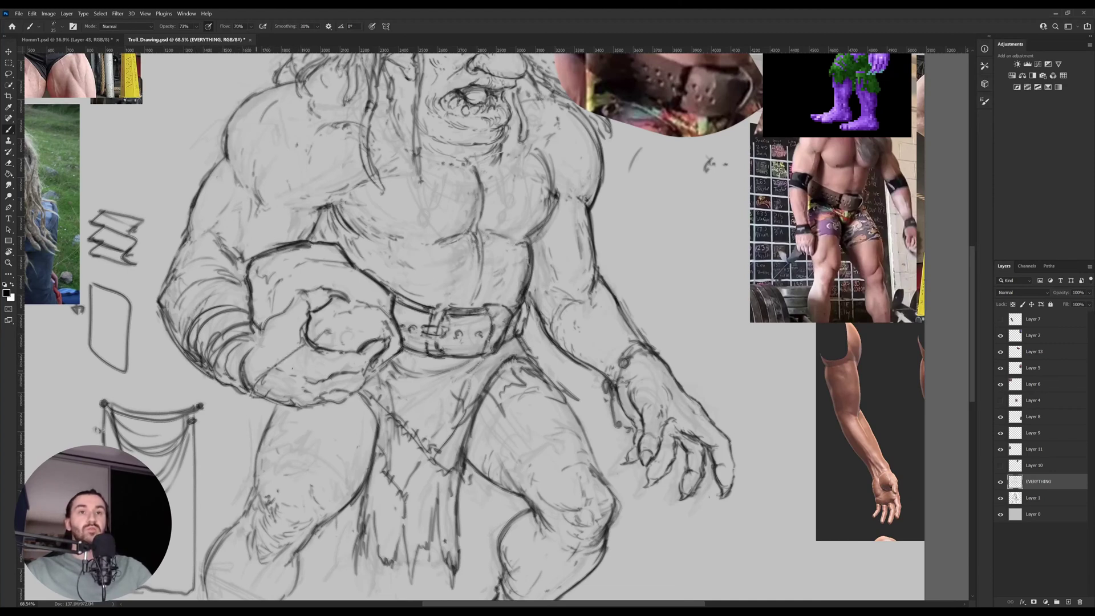
pyautogui.moveTo(311, 351)
pyautogui.mouseDown()
pyautogui.moveTo(254, 388)
pyautogui.moveTo(267, 362)
pyautogui.moveTo(253, 358)
pyautogui.mouseUp()
pyautogui.press('e')
pyautogui.press('b')
pyautogui.moveTo(289, 333)
pyautogui.mouseDown()
pyautogui.moveTo(263, 347)
pyautogui.moveTo(288, 342)
pyautogui.mouseUp()
pyautogui.moveTo(315, 383)
pyautogui.mouseDown()
pyautogui.moveTo(272, 387)
pyautogui.moveTo(308, 414)
pyautogui.moveTo(554, 315)
pyautogui.moveTo(599, 275)
pyautogui.moveTo(579, 502)
pyautogui.mouseUp()
pyautogui.press('r')
pyautogui.press('b')
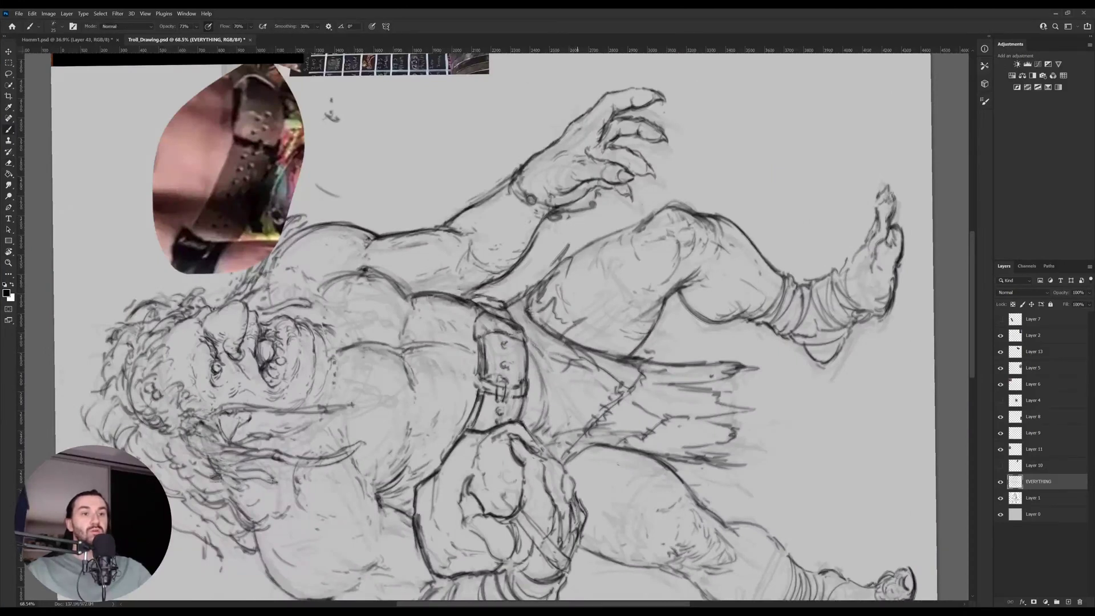
pyautogui.press('r')
pyautogui.moveTo(586, 409); pyautogui.dragTo(469, 428)
pyautogui.press('b')
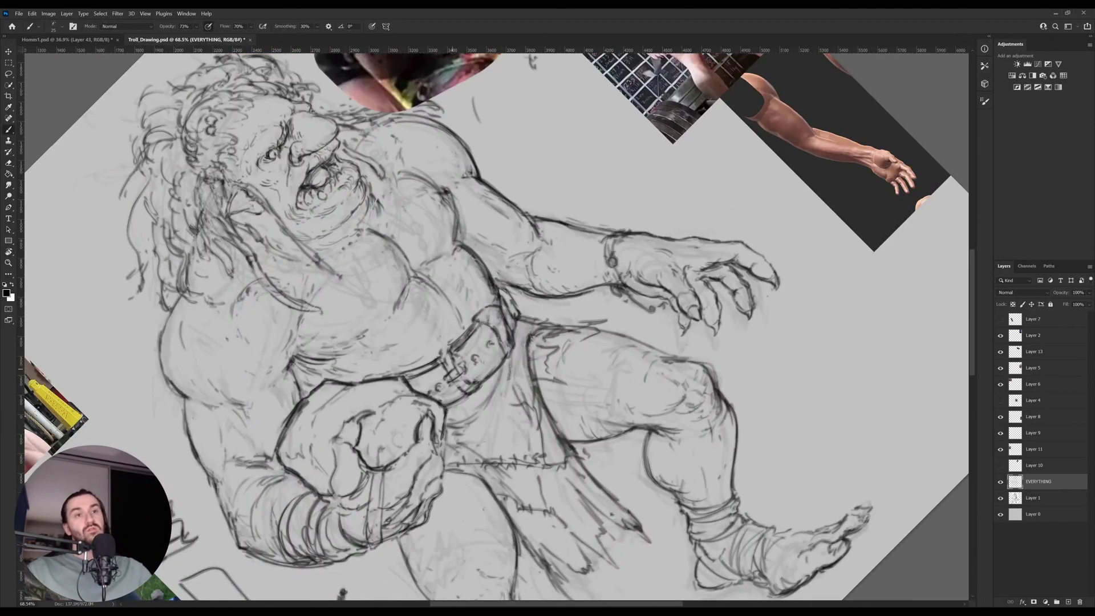
pyautogui.press('r')
pyautogui.moveTo(551, 334)
pyautogui.mouseDown()
pyautogui.moveTo(525, 359)
pyautogui.moveTo(537, 513)
pyautogui.mouseUp()
pyautogui.press('b')
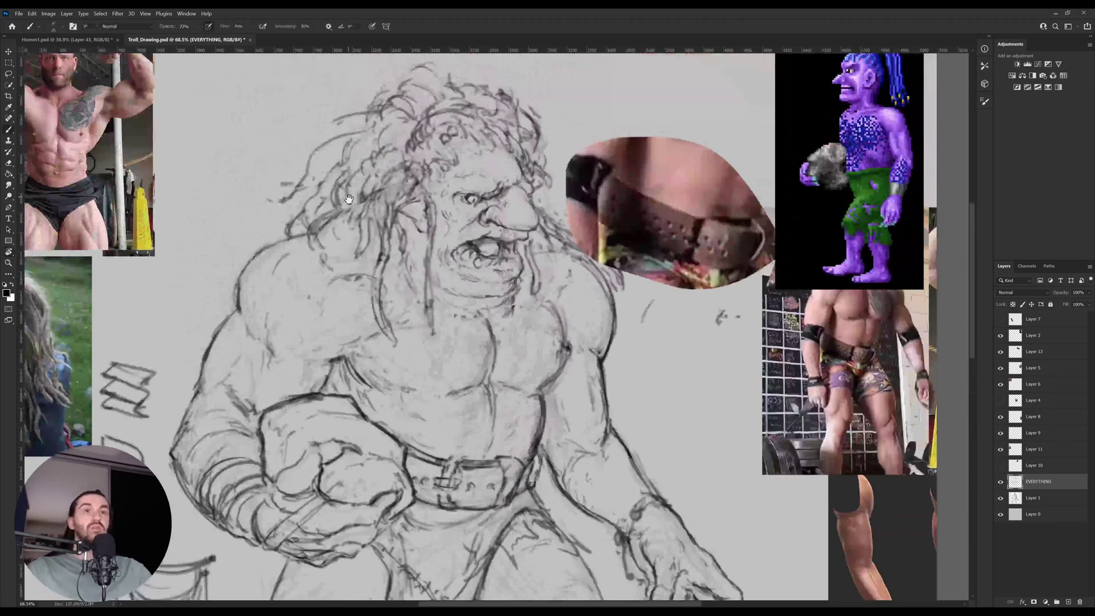
# Draw a bone sticking out of the hair above the troll's forehead.
pyautogui.moveTo(348, 198); pyautogui.dragTo(347, 287)
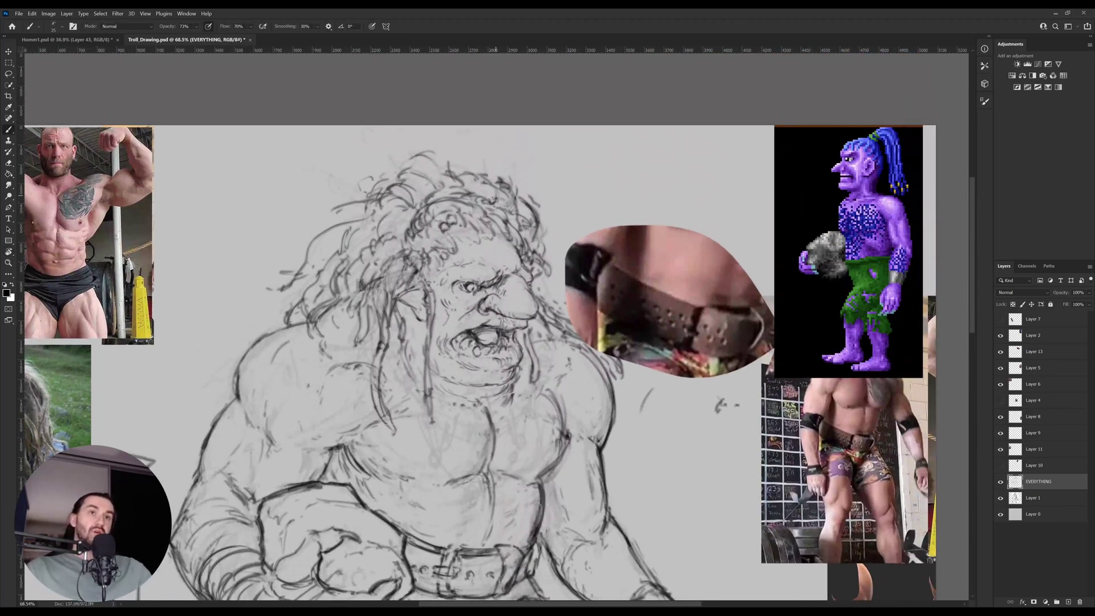
pyautogui.moveTo(509, 207); pyautogui.dragTo(563, 179)
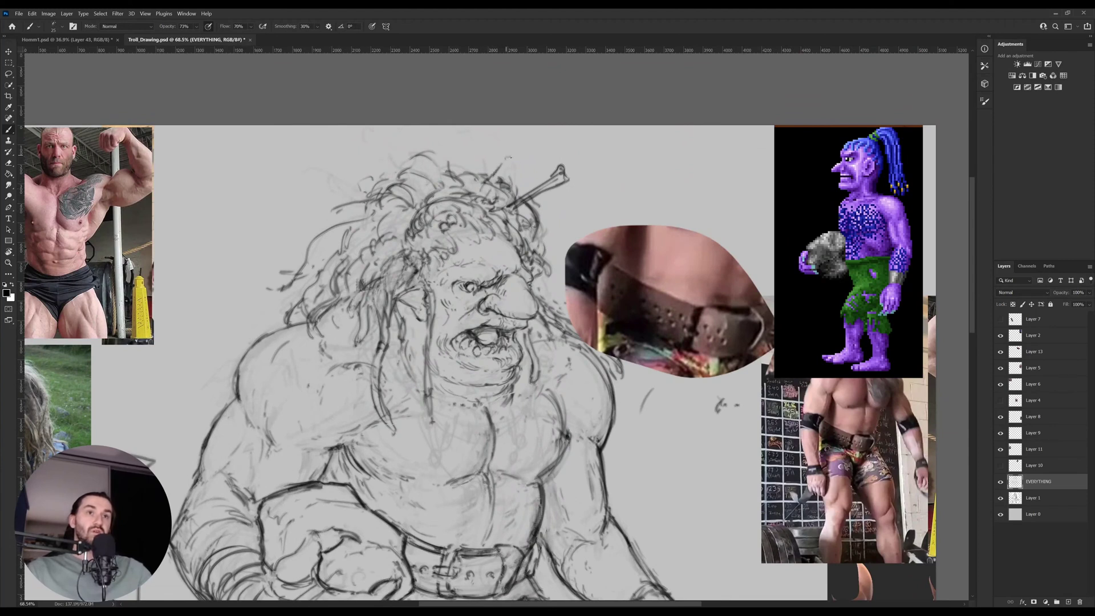
# Try adding a thinner spike in the hair next to the bone, redrawing its first stroke.
pyautogui.moveTo(500, 159); pyautogui.dragTo(504, 172)
pyautogui.hotkey('ctrl', 'z')
pyautogui.press('e')
pyautogui.press('b')
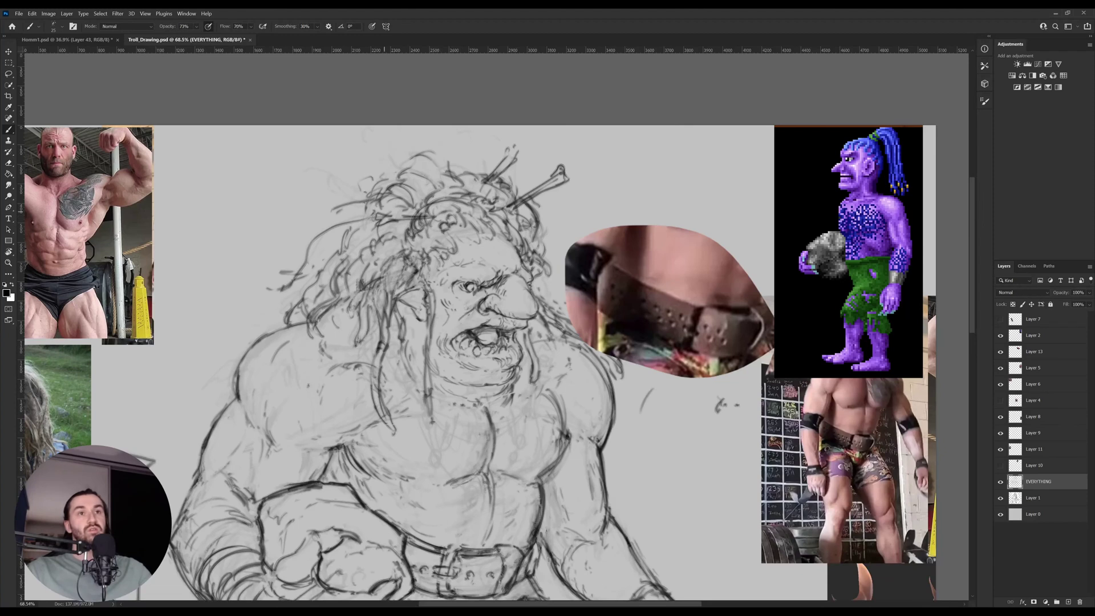
# Try adding another bone poking out of the hair at the back of the head.
pyautogui.moveTo(349, 175); pyautogui.dragTo(388, 192)
pyautogui.moveTo(377, 184)
pyautogui.mouseDown()
pyautogui.moveTo(341, 175)
pyautogui.moveTo(385, 193)
pyautogui.mouseUp()
pyautogui.press('e')
pyautogui.press('b')
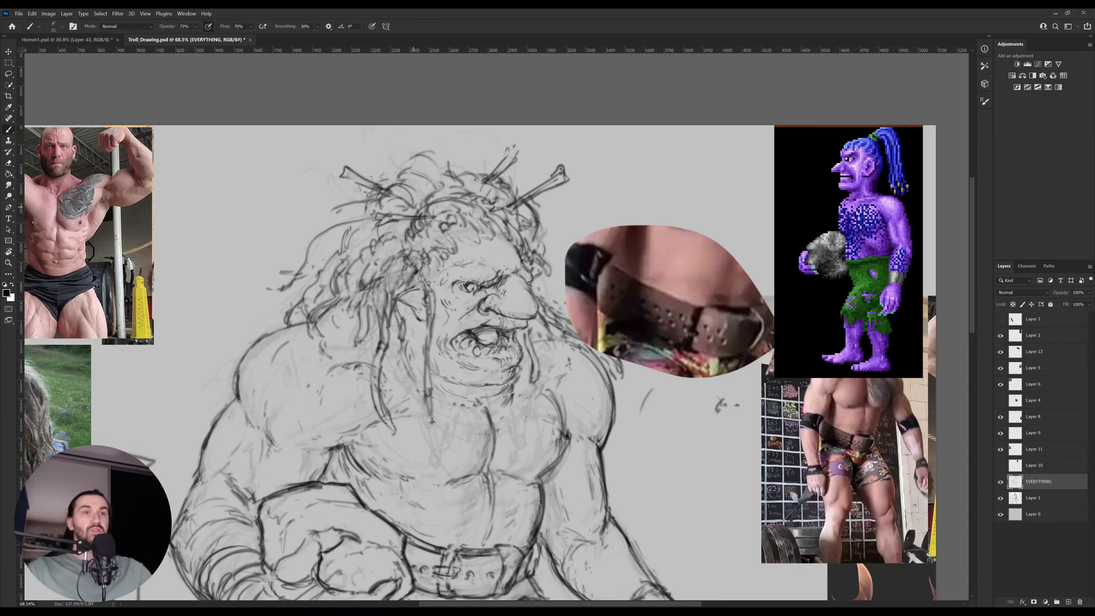
# Try erasing the knobbed ends of the two hair bones.
pyautogui.press('z')
pyautogui.moveTo(486, 223)
pyautogui.mouseDown()
pyautogui.moveTo(426, 223)
pyautogui.moveTo(468, 221)
pyautogui.mouseUp()
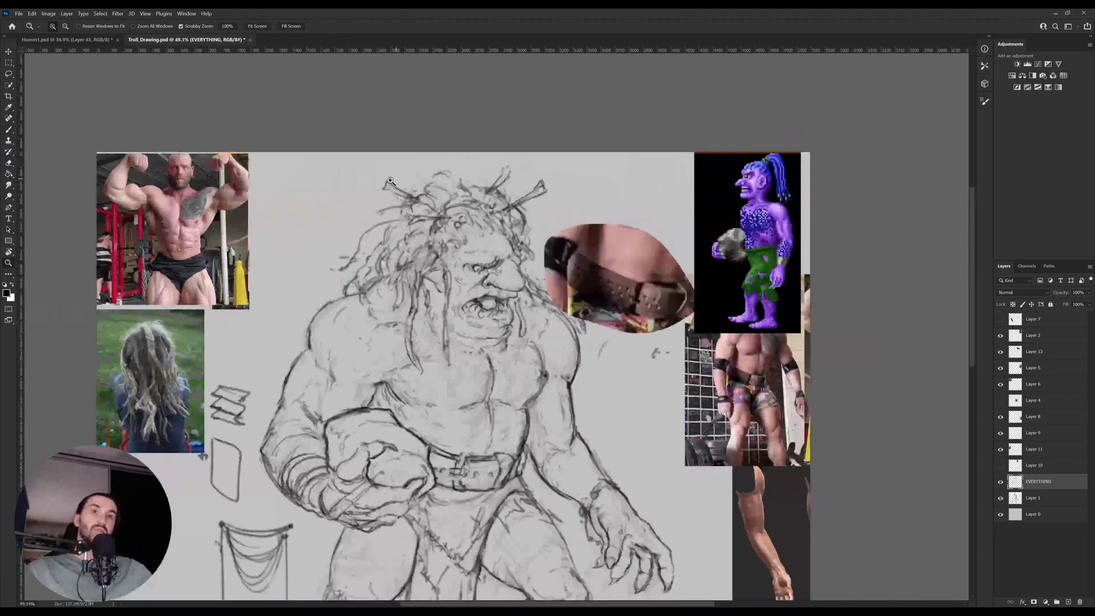
pyautogui.press('e')
pyautogui.moveTo(389, 185); pyautogui.dragTo(406, 189)
pyautogui.moveTo(543, 182); pyautogui.dragTo(538, 192)
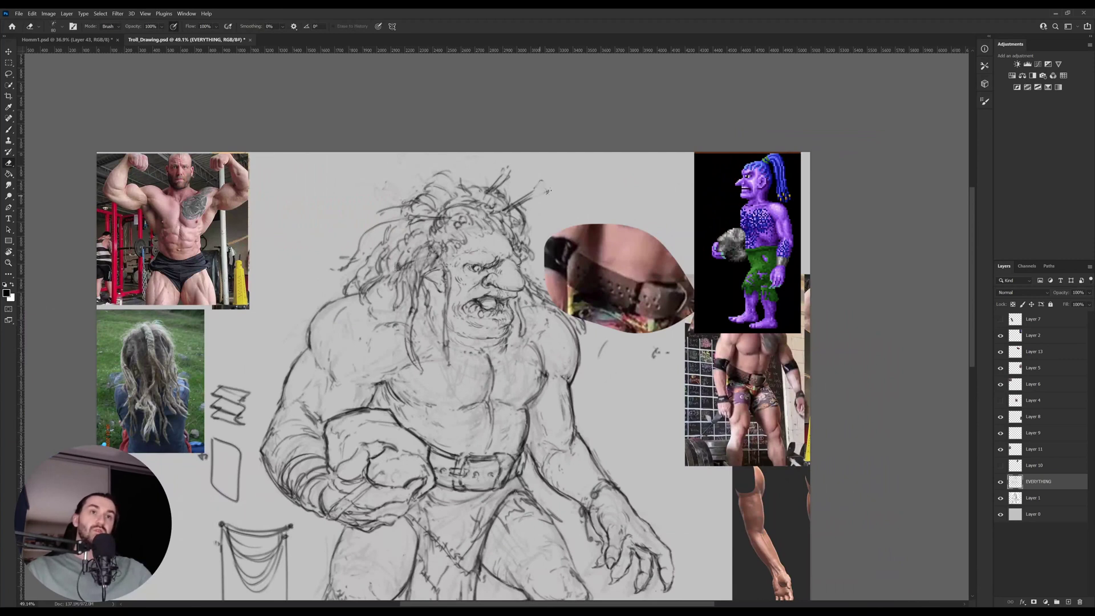
# Undo the bone erasures, the bone at the back of the head and the thinner hair spike.
pyautogui.hotkey('ctrl', 'z')
pyautogui.hotkey('ctrl', 'z')
pyautogui.hotkey('ctrl', 'z')
pyautogui.hotkey('ctrl', 'z')
pyautogui.hotkey('ctrl', 'z')
pyautogui.hotkey('ctrl', 'z')
pyautogui.hotkey('ctrl', 'z')
pyautogui.hotkey('ctrl', 'z')
pyautogui.hotkey('ctrl', 'z')
pyautogui.hotkey('ctrl', 'z')
pyautogui.hotkey('ctrl', 'z')
pyautogui.hotkey('ctrl', 'z')
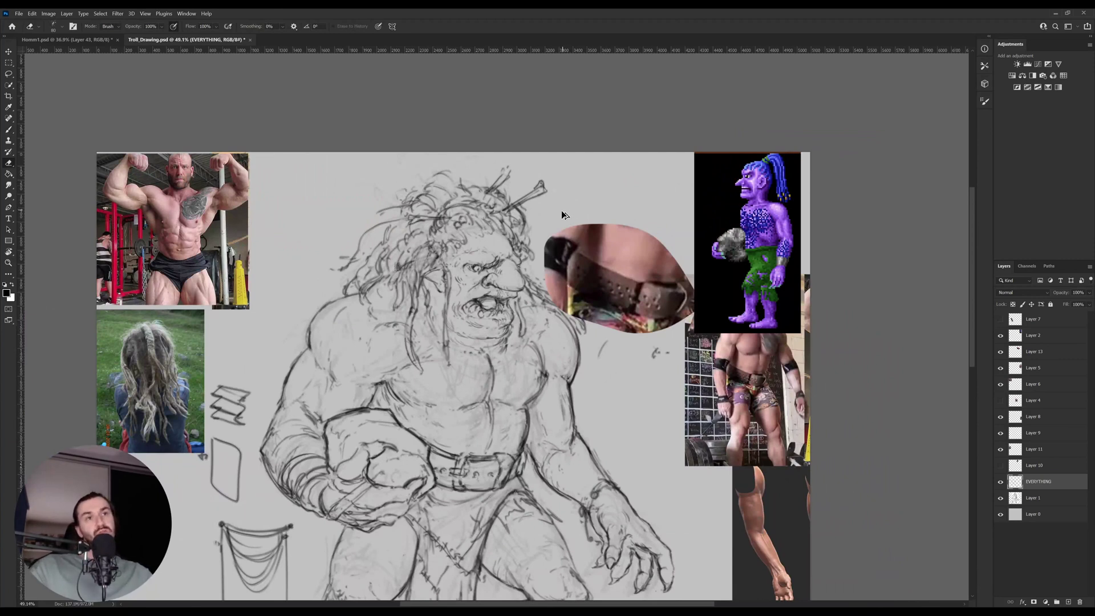
pyautogui.hotkey('ctrl', 'z')
pyautogui.hotkey('ctrl', 'z')
pyautogui.hotkey('ctrl', 'z')
pyautogui.hotkey('ctrl', 'z')
pyautogui.hotkey('ctrl', 'z')
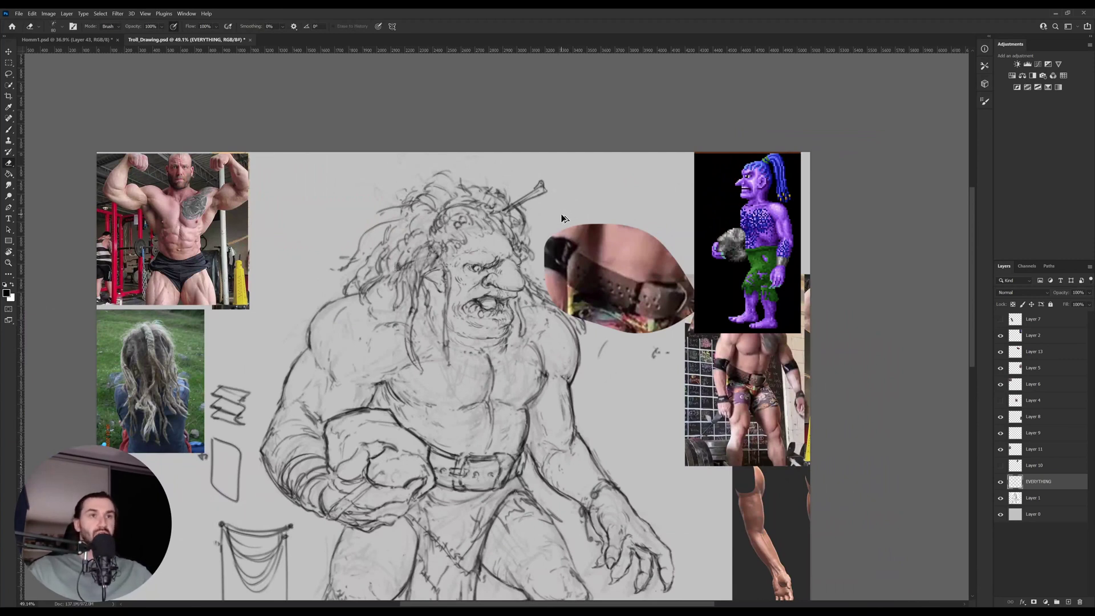
# Remove the bone from the troll's hair and touch up the dreadlocks at the back of the head.
pyautogui.hotkey('ctrl', 'shift', 'z')
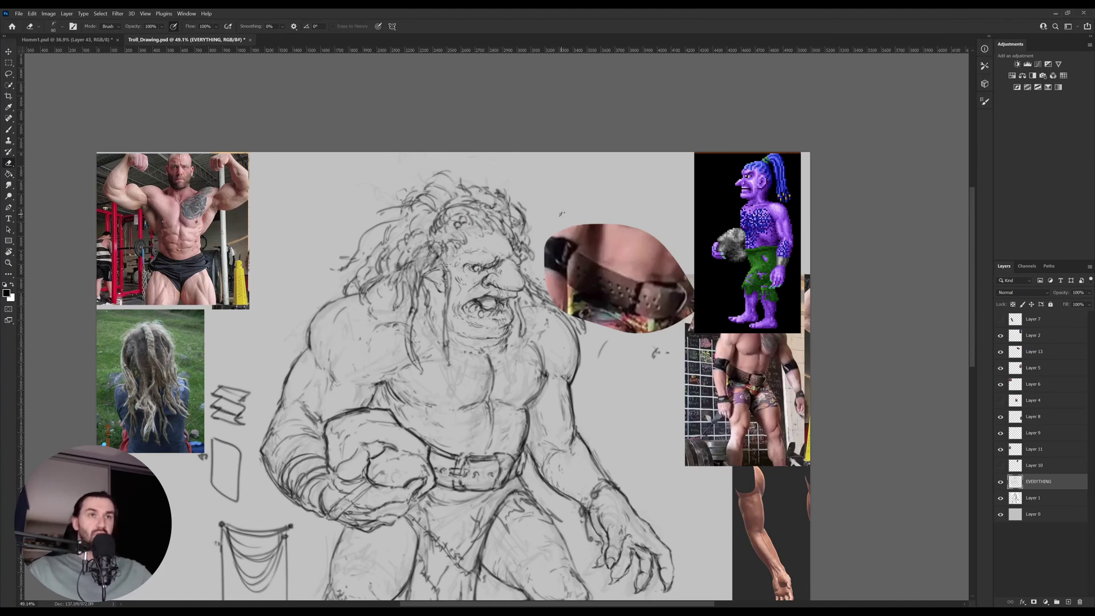
pyautogui.press('b')
pyautogui.scroll(4, 420, 218)
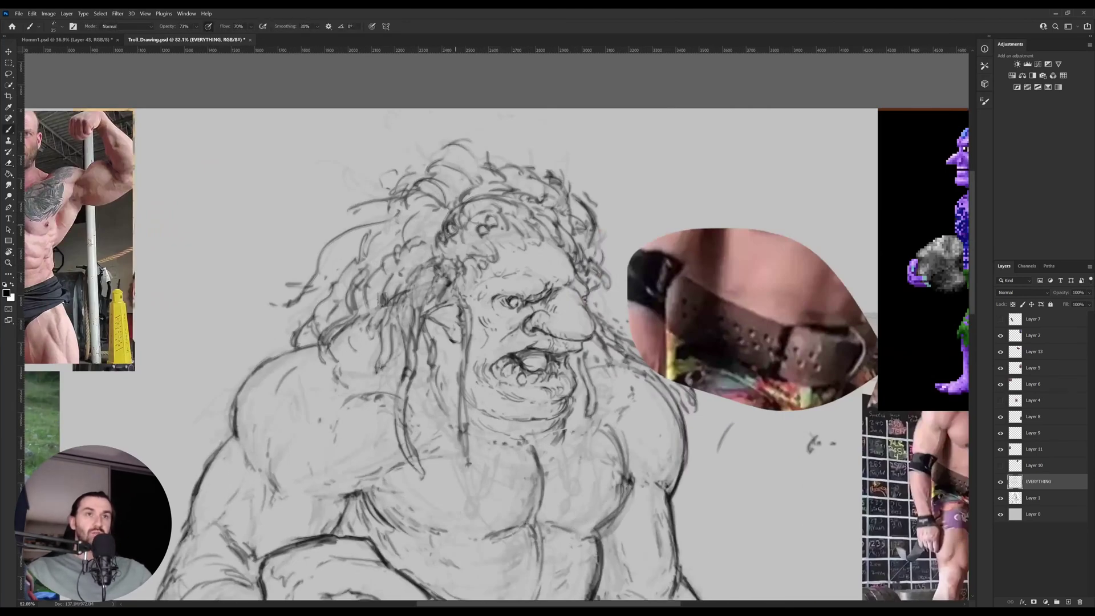
pyautogui.moveTo(375, 274)
pyautogui.mouseDown()
pyautogui.moveTo(372, 285)
pyautogui.moveTo(391, 270)
pyautogui.mouseUp()
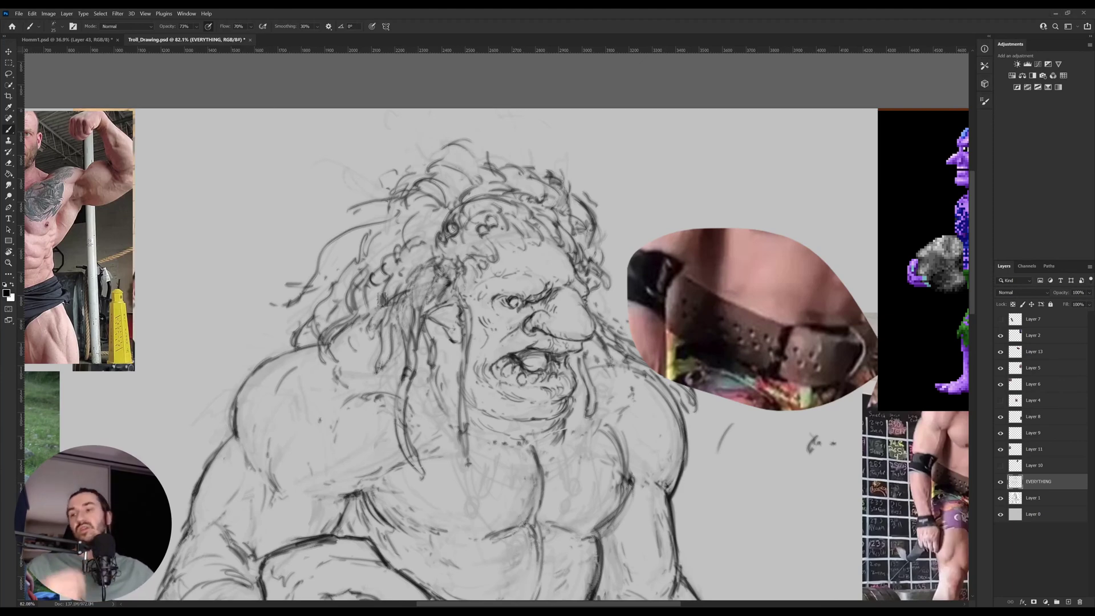
# Darken the line work around the troll's nostril with short brush strokes.
pyautogui.scroll(-5, 586, 313)
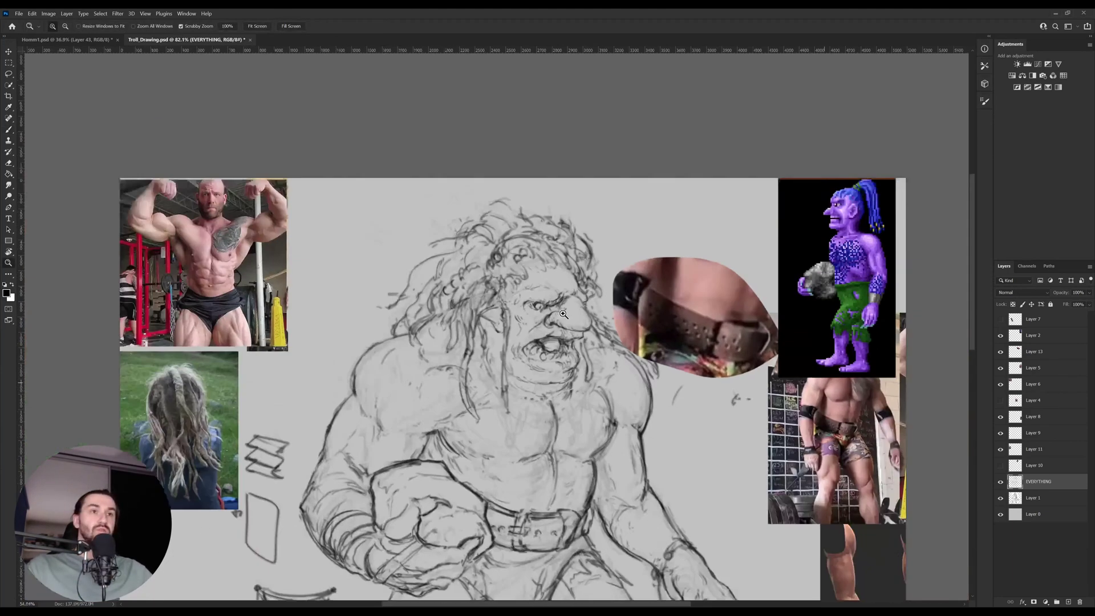
pyautogui.scroll(4, 586, 313)
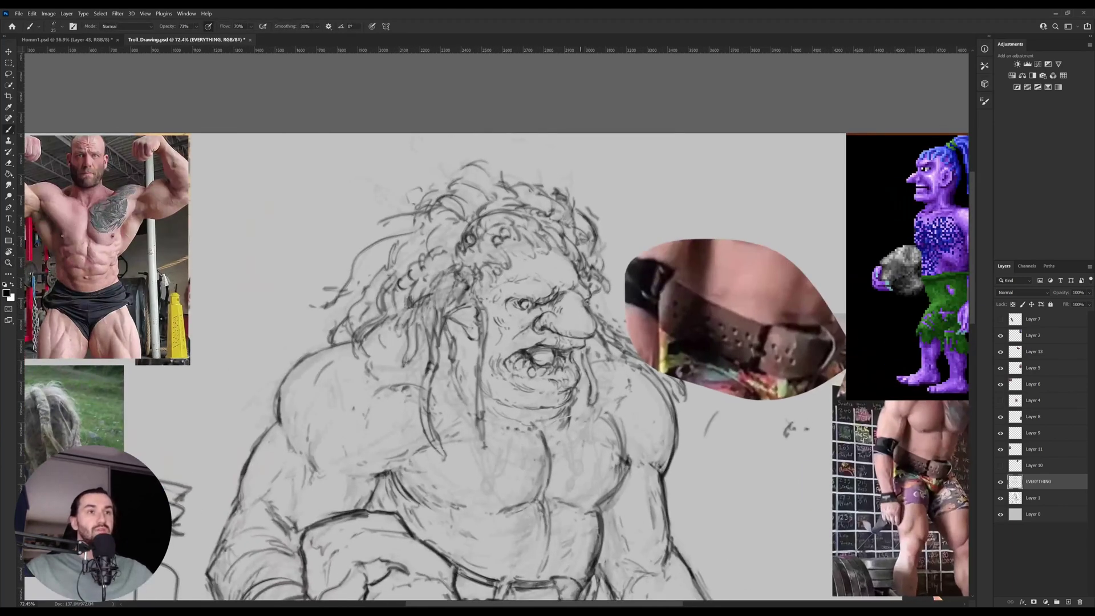
pyautogui.moveTo(593, 339)
pyautogui.mouseDown()
pyautogui.moveTo(446, 338)
pyautogui.moveTo(430, 356)
pyautogui.moveTo(449, 333)
pyautogui.moveTo(446, 352)
pyautogui.moveTo(449, 333)
pyautogui.mouseUp()
pyautogui.press('b')
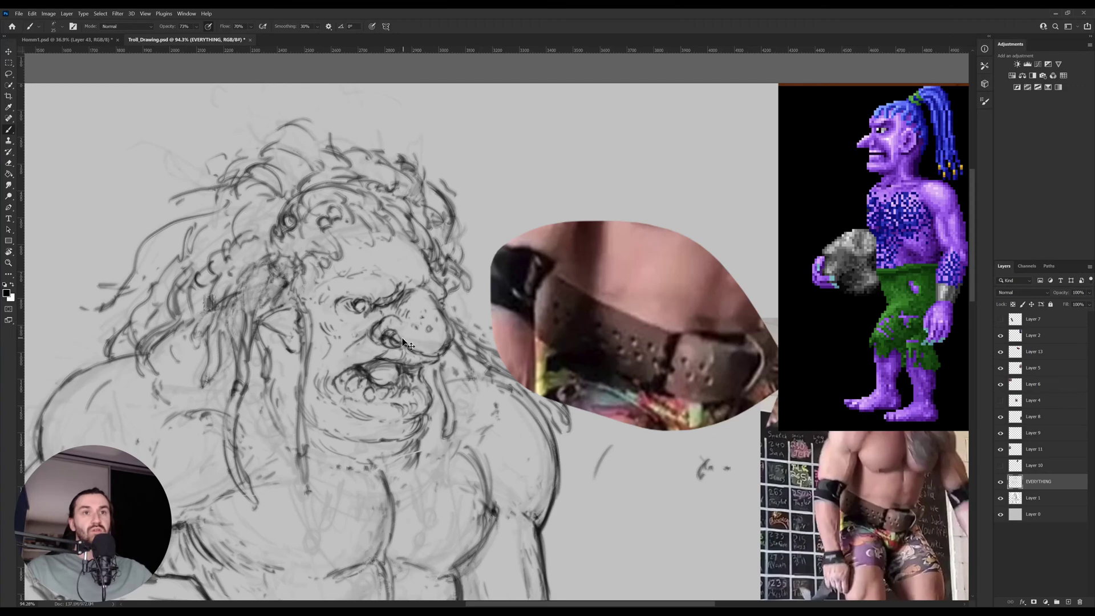
pyautogui.moveTo(394, 329)
pyautogui.mouseDown()
pyautogui.moveTo(393, 346)
pyautogui.moveTo(389, 332)
pyautogui.mouseUp()
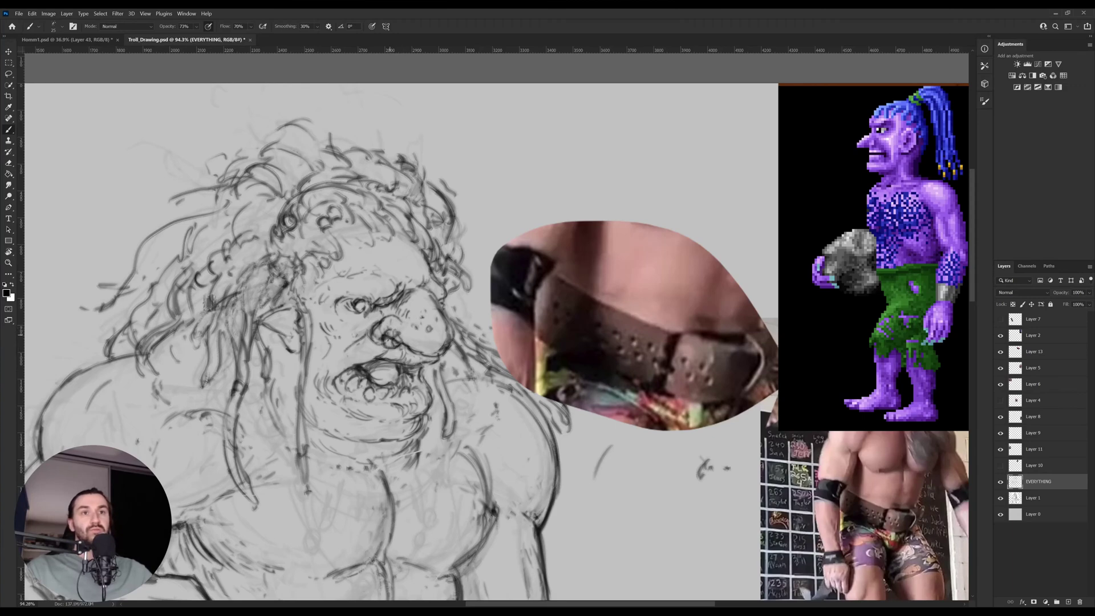
pyautogui.press('z')
pyautogui.hotkey('ctrl', '0')
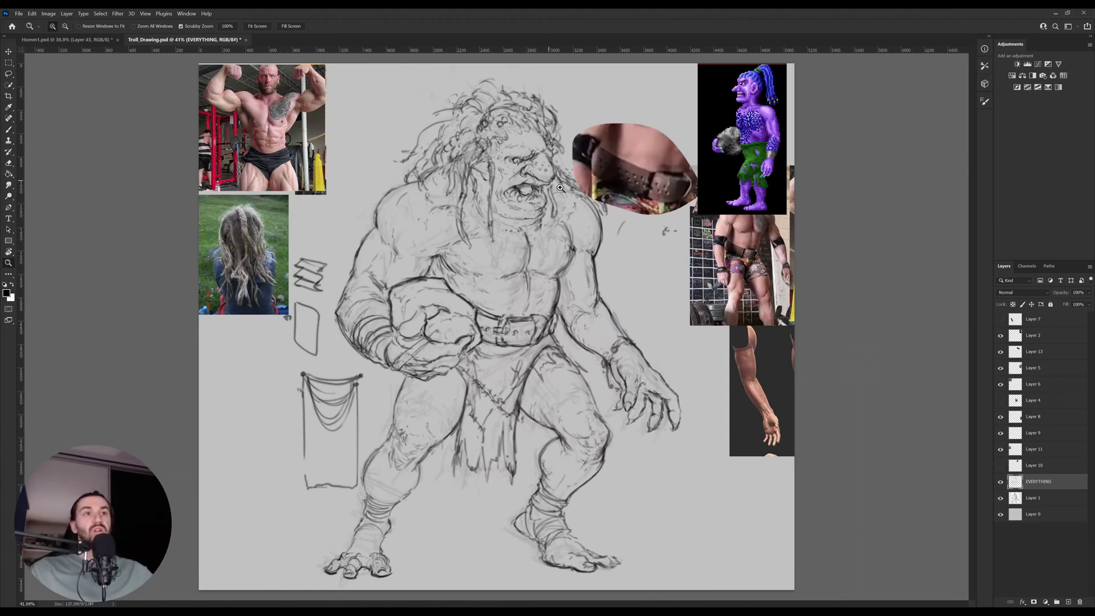
# Touch up the muscle lines on the chest above the boulder, alternating brush and eraser.
pyautogui.moveTo(535, 184); pyautogui.dragTo(572, 186)
pyautogui.press('e')
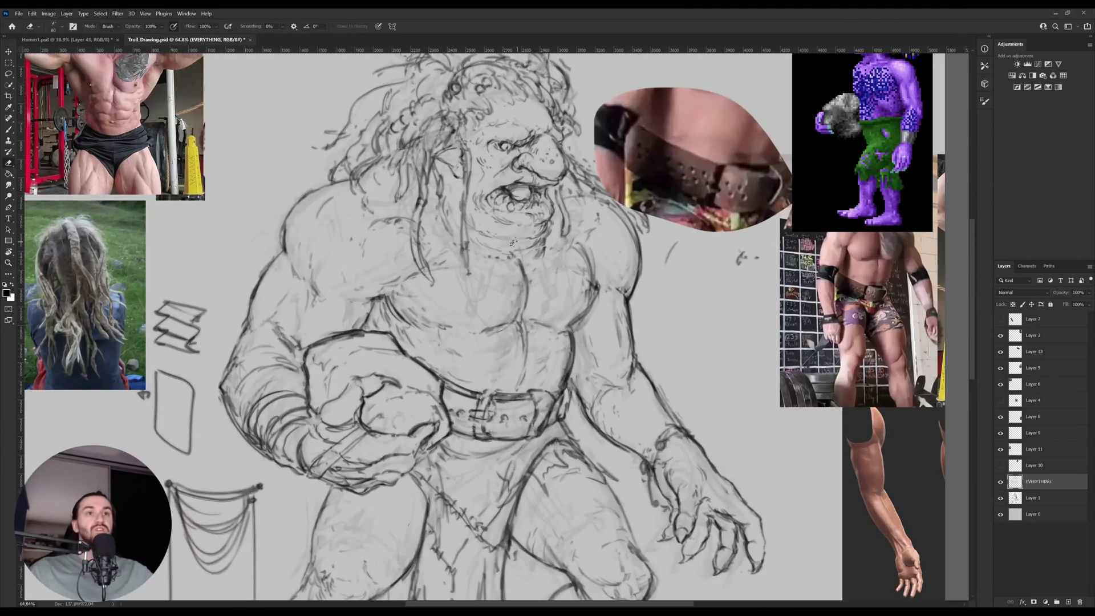
pyautogui.press('b')
pyautogui.moveTo(520, 263); pyautogui.dragTo(513, 294)
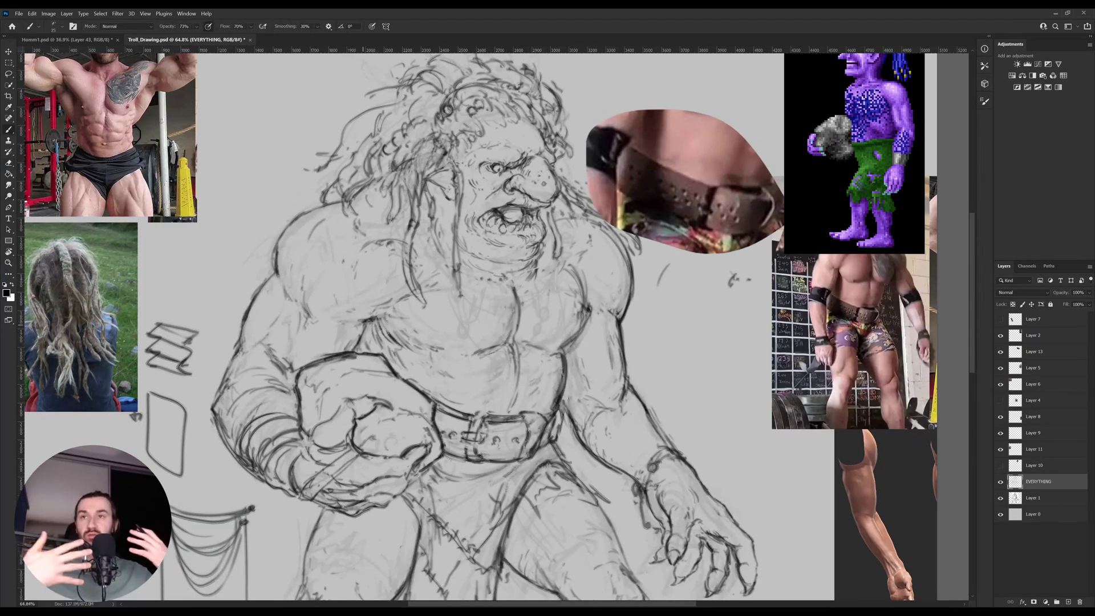
pyautogui.moveTo(444, 333); pyautogui.dragTo(440, 369)
pyautogui.press('e')
pyautogui.press('b')
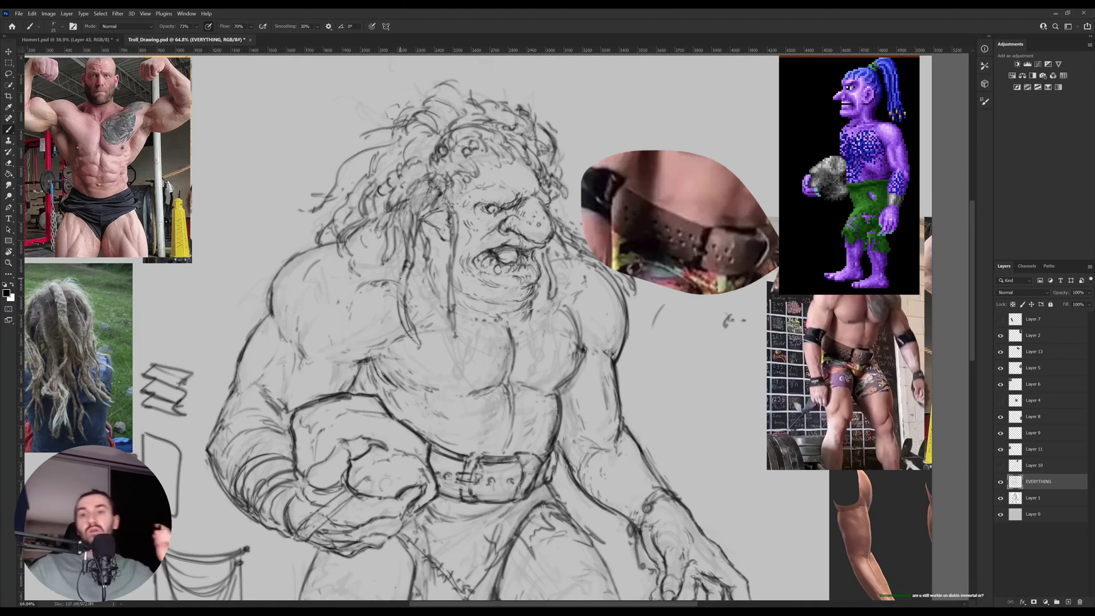
pyautogui.press('e')
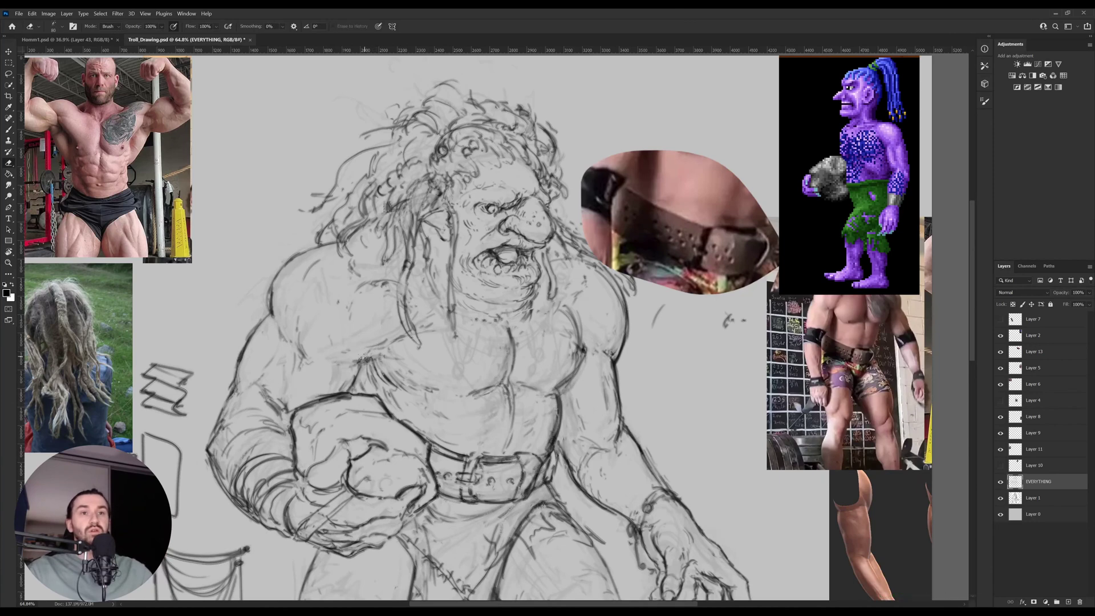
pyautogui.press('b')
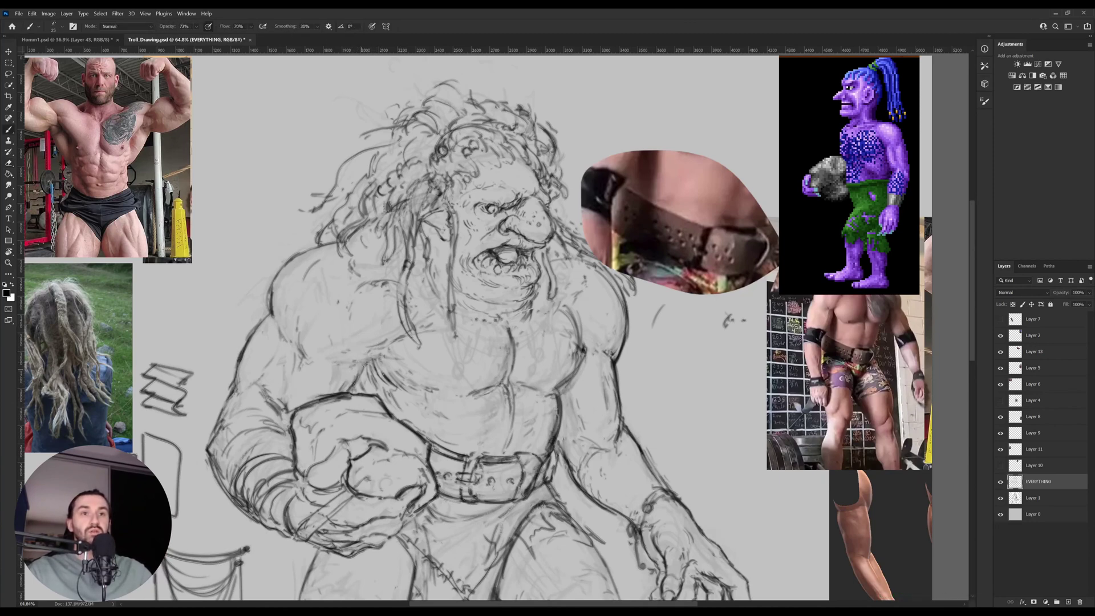
# Erase the stray marks in the empty background below the belt reference photo.
pyautogui.moveTo(654, 366); pyautogui.dragTo(631, 366)
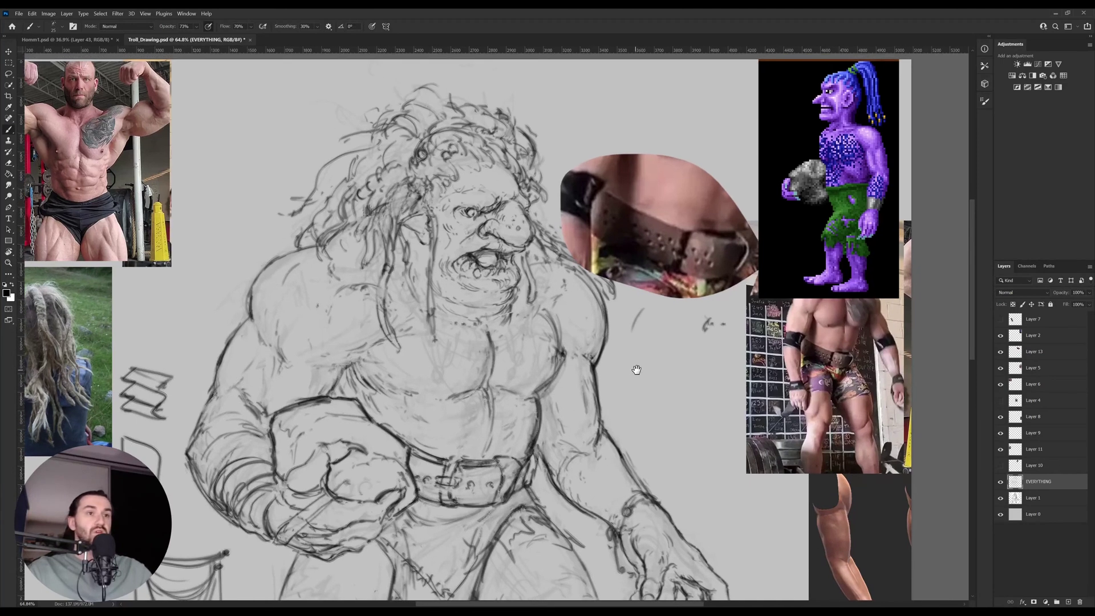
pyautogui.press('e')
pyautogui.moveTo(680, 317); pyautogui.dragTo(725, 318)
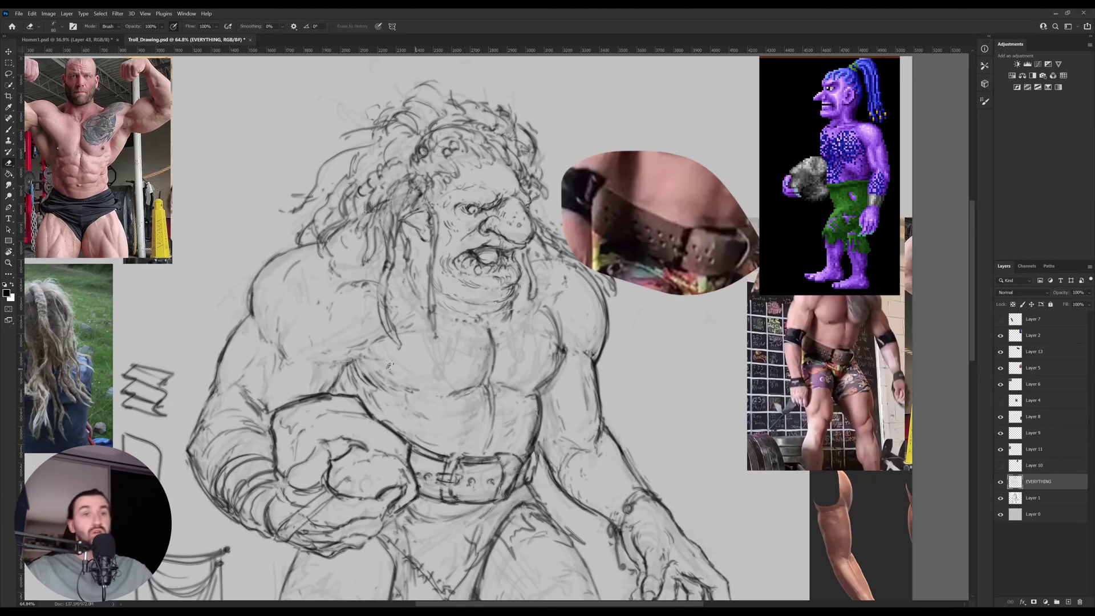
# Clean up the chest above the boulder and draw the nipple on that pectoral.
pyautogui.moveTo(369, 370); pyautogui.dragTo(384, 367)
pyautogui.moveTo(489, 386); pyautogui.dragTo(507, 379)
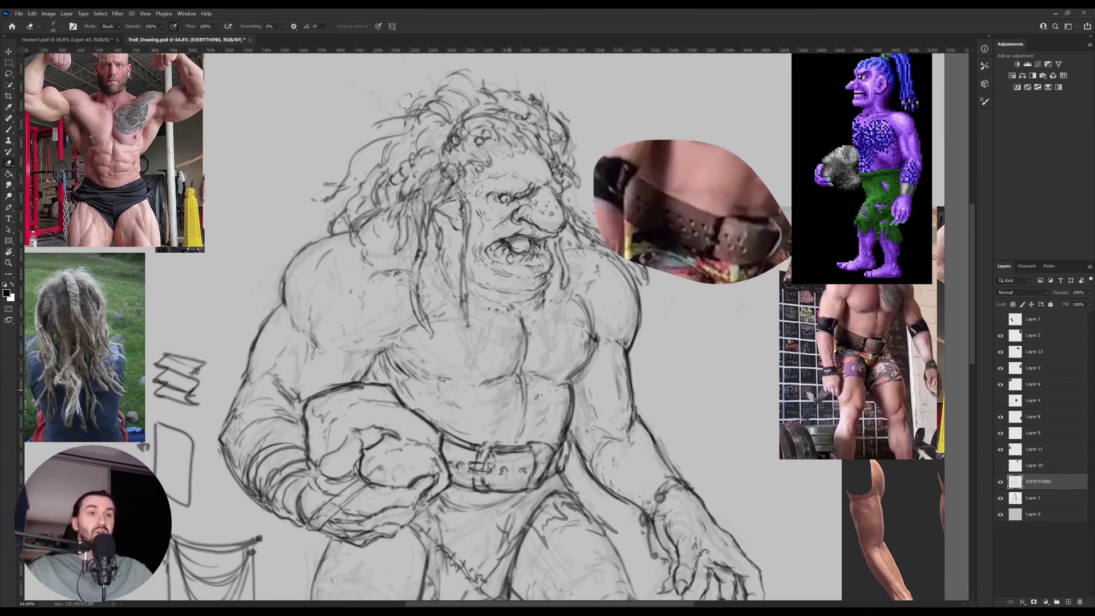
pyautogui.press('b')
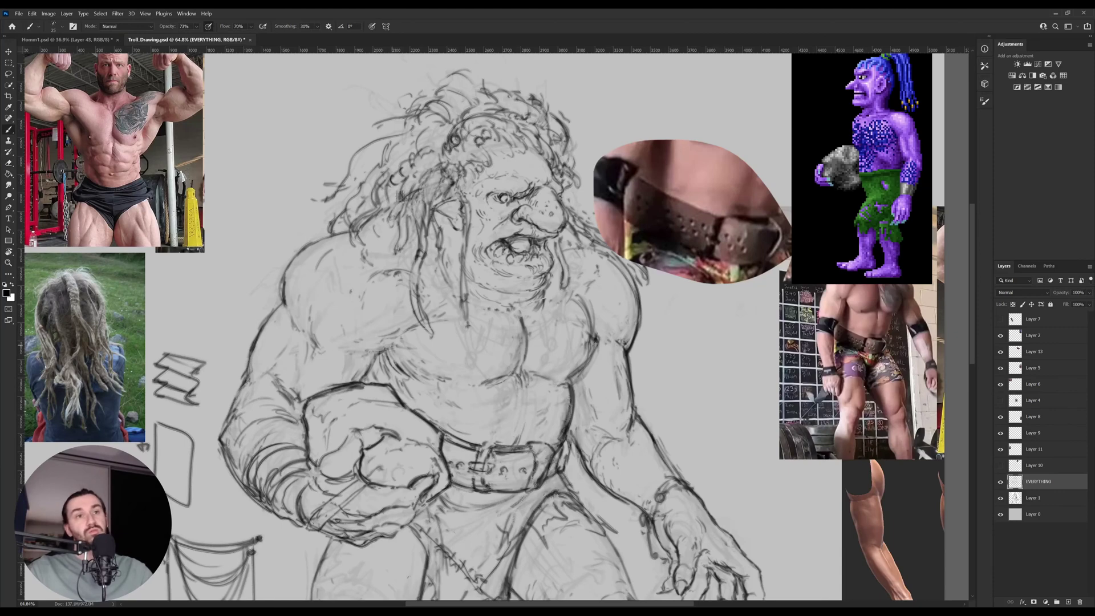
pyautogui.press('e')
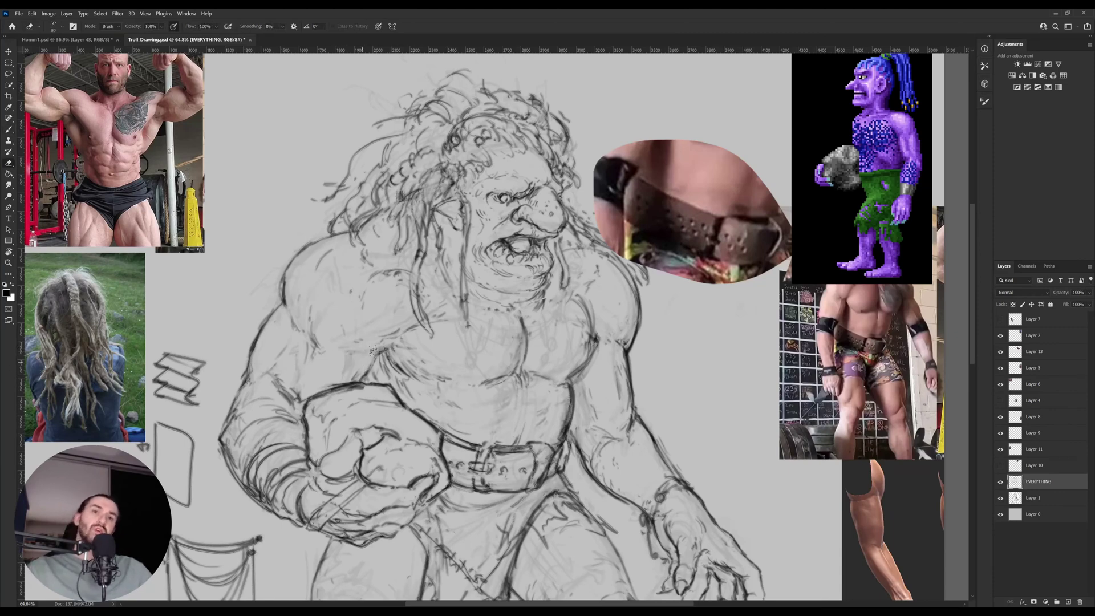
pyautogui.press('b')
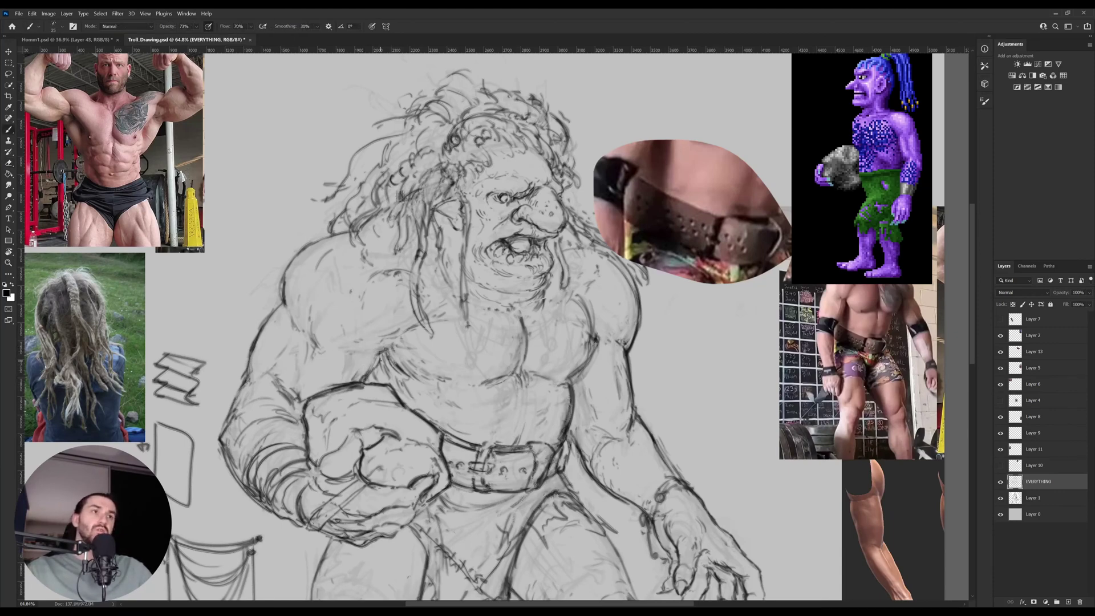
pyautogui.press('e')
pyautogui.moveTo(378, 362); pyautogui.dragTo(368, 379)
pyautogui.press('b')
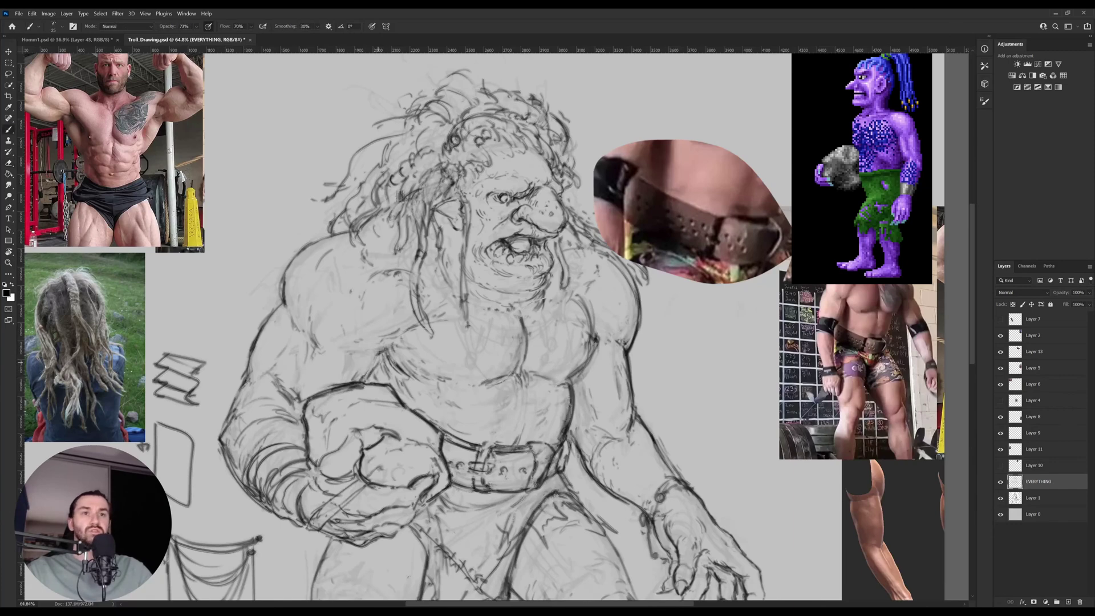
pyautogui.press('e')
pyautogui.press('b')
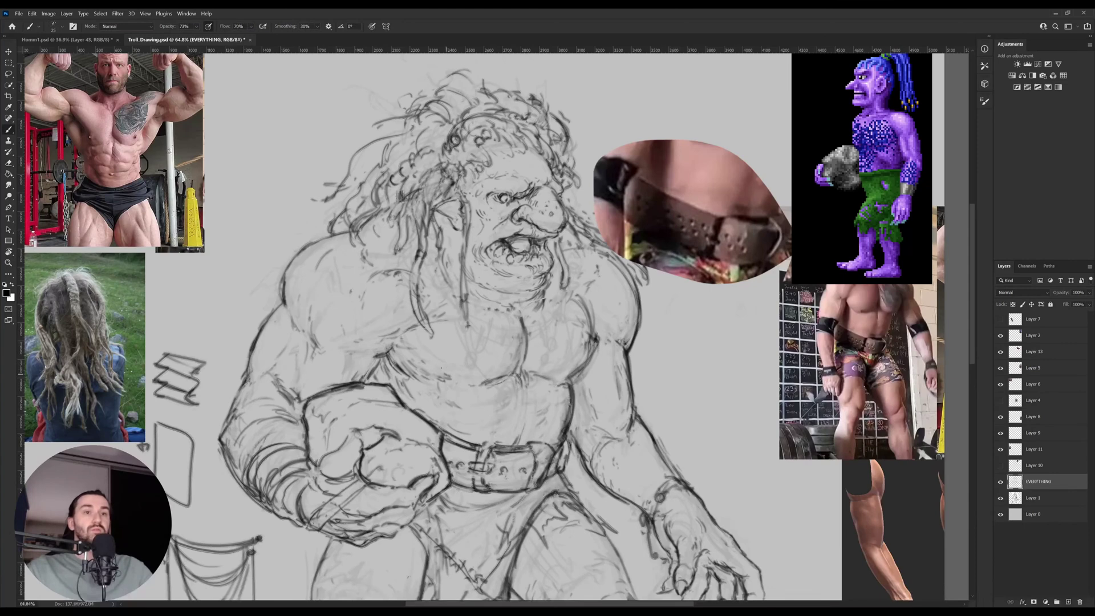
pyautogui.moveTo(441, 371)
pyautogui.mouseDown()
pyautogui.moveTo(457, 372)
pyautogui.moveTo(459, 360)
pyautogui.mouseUp()
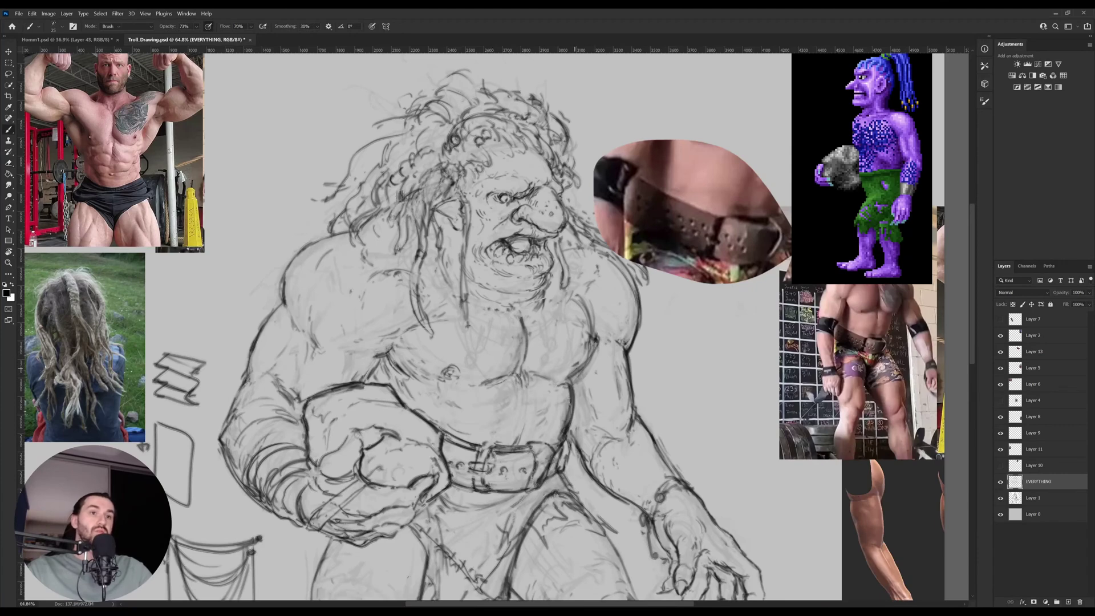
# Refine the outer lower edge of the opposite pectoral with small eraser and brush strokes.
pyautogui.press('e')
pyautogui.moveTo(576, 372); pyautogui.dragTo(581, 366)
pyautogui.press('b')
pyautogui.press('e')
pyautogui.press('b')
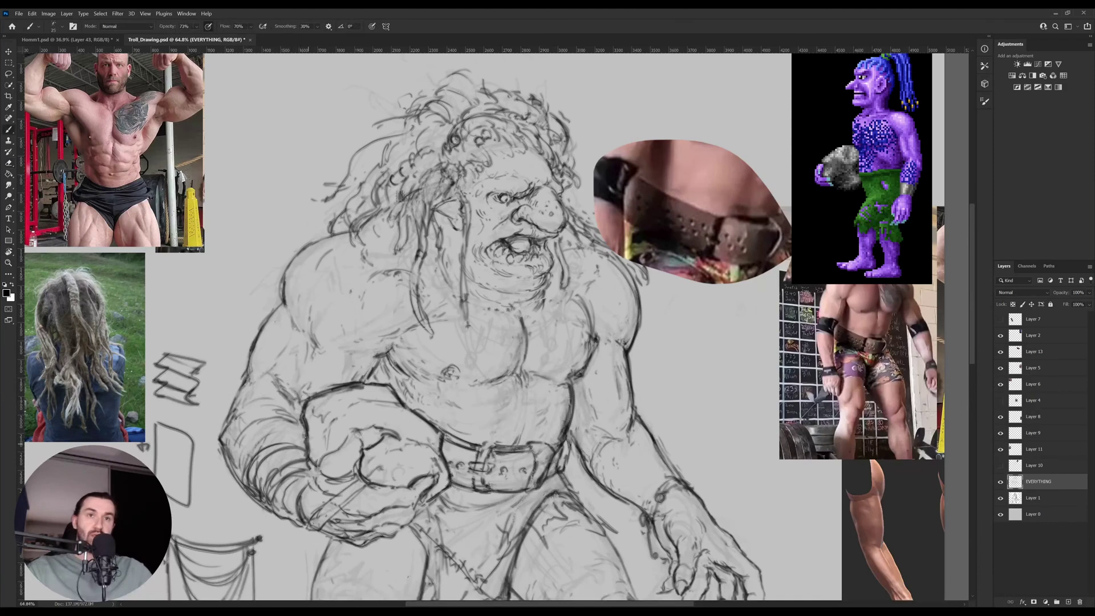
# Add more wrap lines around the wrist and hand that hold the boulder, erasing overlapping strokes.
pyautogui.press('e')
pyautogui.press('b')
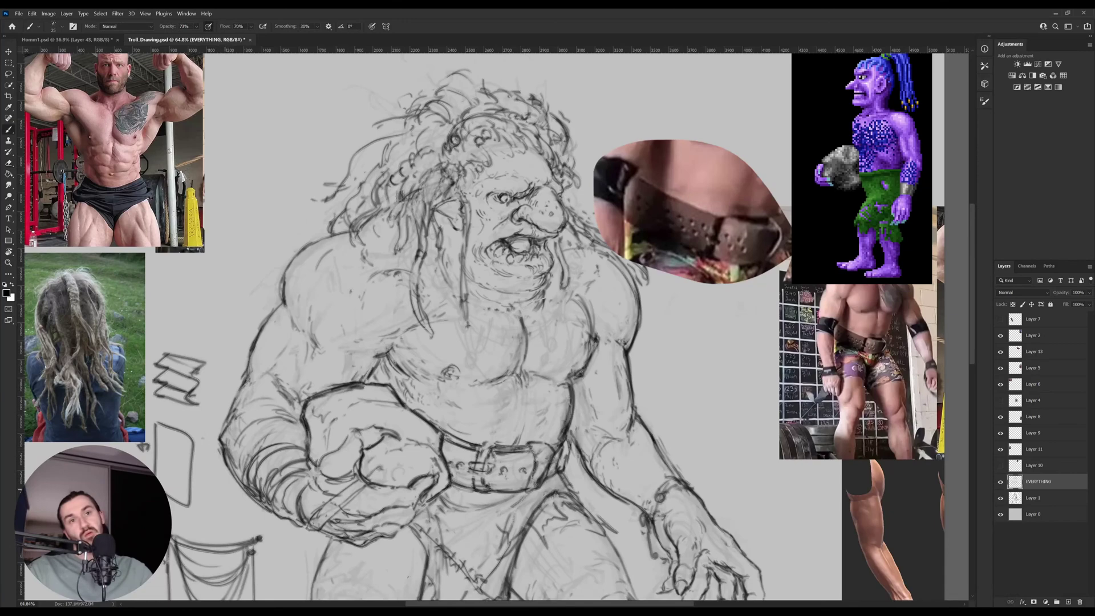
pyautogui.moveTo(289, 516); pyautogui.dragTo(281, 465)
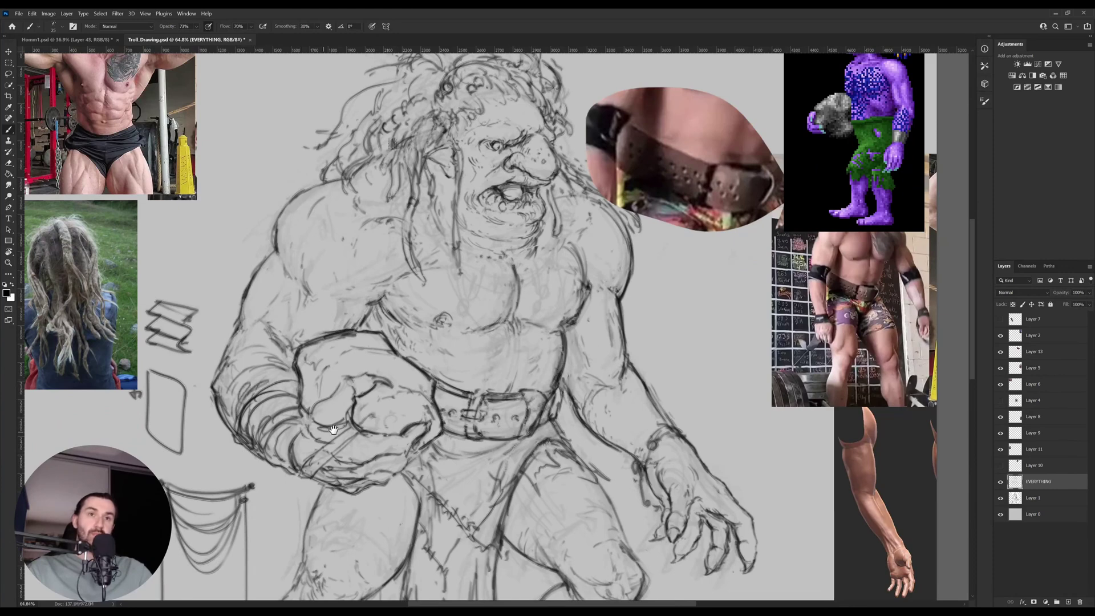
pyautogui.moveTo(135, 393); pyautogui.dragTo(141, 354)
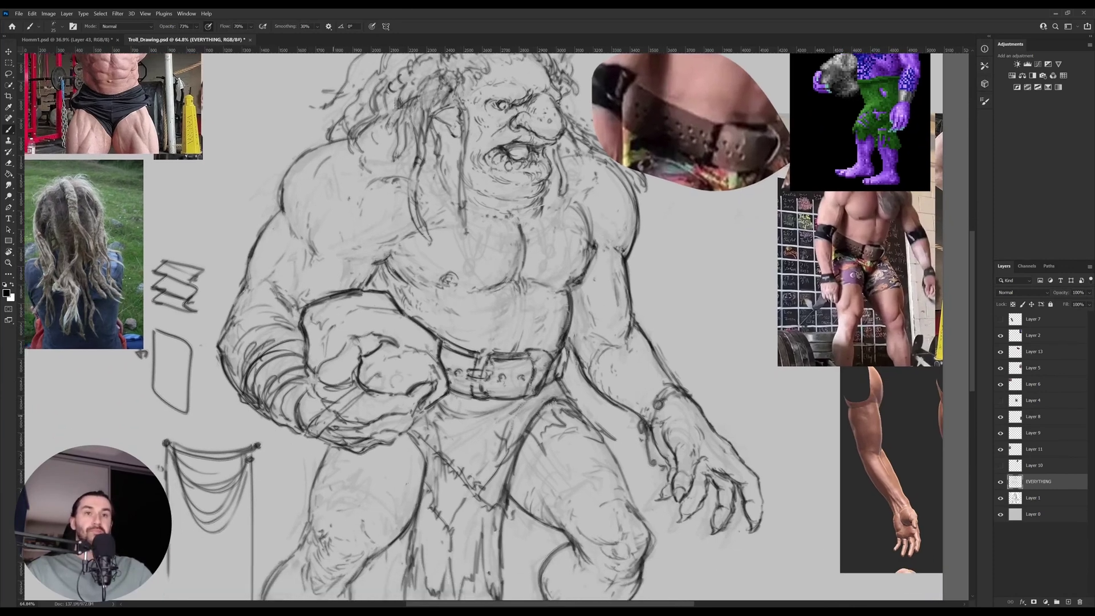
pyautogui.press('e')
pyautogui.press('b')
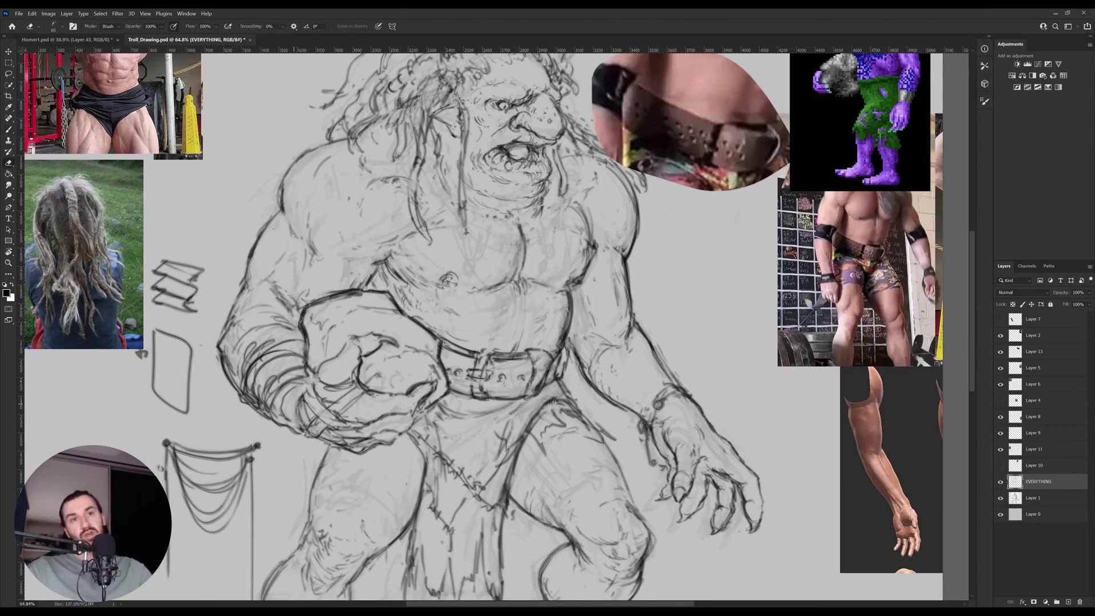
pyautogui.moveTo(303, 423)
pyautogui.mouseDown()
pyautogui.moveTo(292, 379)
pyautogui.moveTo(275, 392)
pyautogui.mouseUp()
pyautogui.press('e')
pyautogui.press('b')
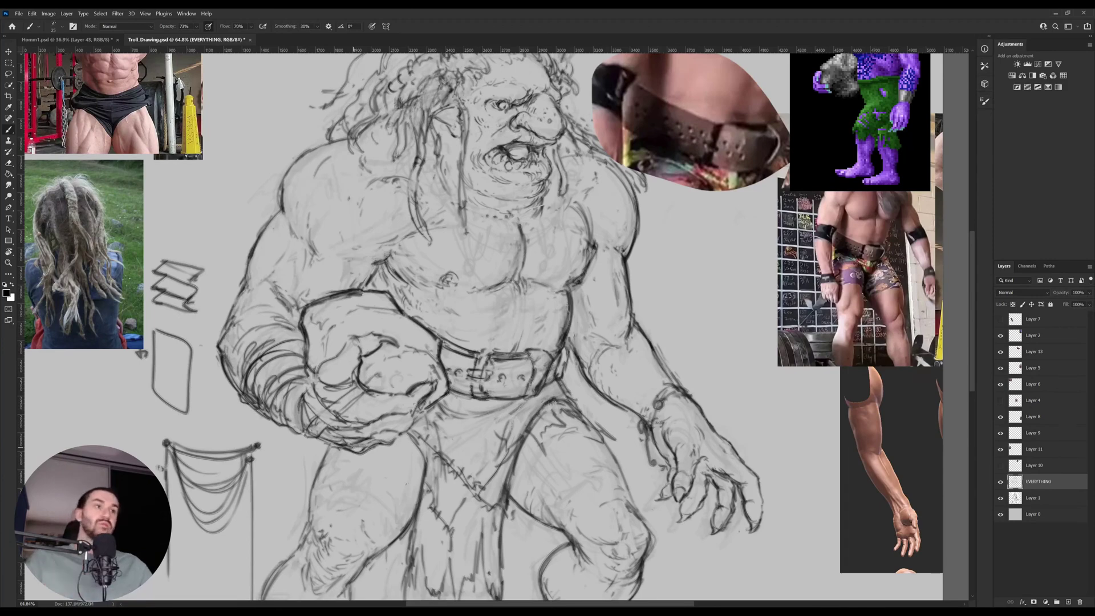
# Draw curved bandage lines across the ankle and instep of the foot below the boulder.
pyautogui.press('z')
pyautogui.moveTo(437, 424)
pyautogui.mouseDown()
pyautogui.moveTo(415, 439)
pyautogui.moveTo(416, 491)
pyautogui.mouseUp()
pyautogui.press('b')
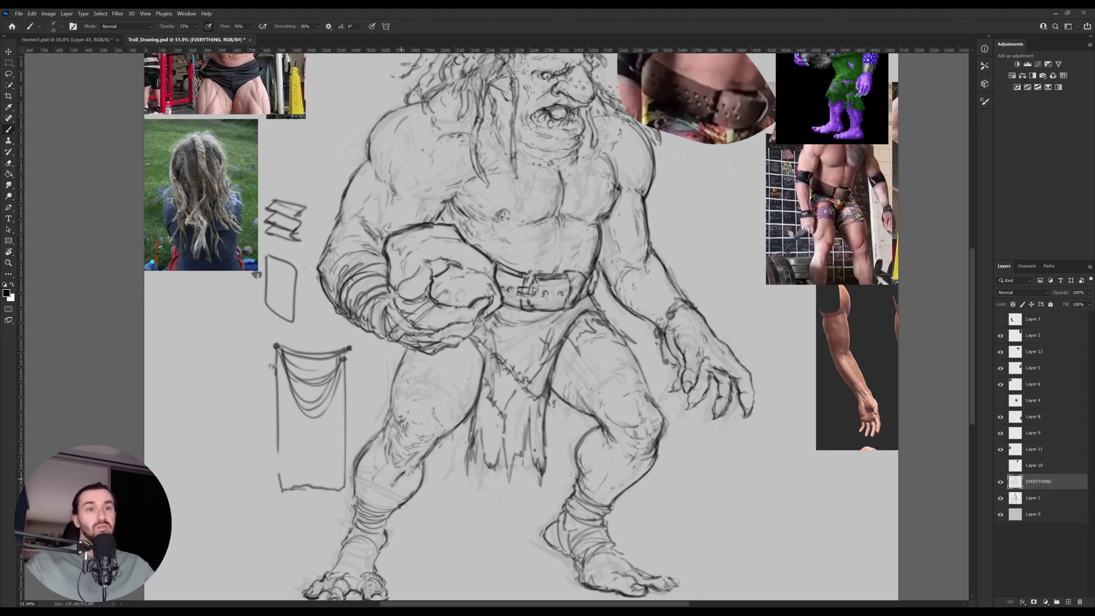
pyautogui.moveTo(405, 510); pyautogui.dragTo(422, 458)
pyautogui.press('e')
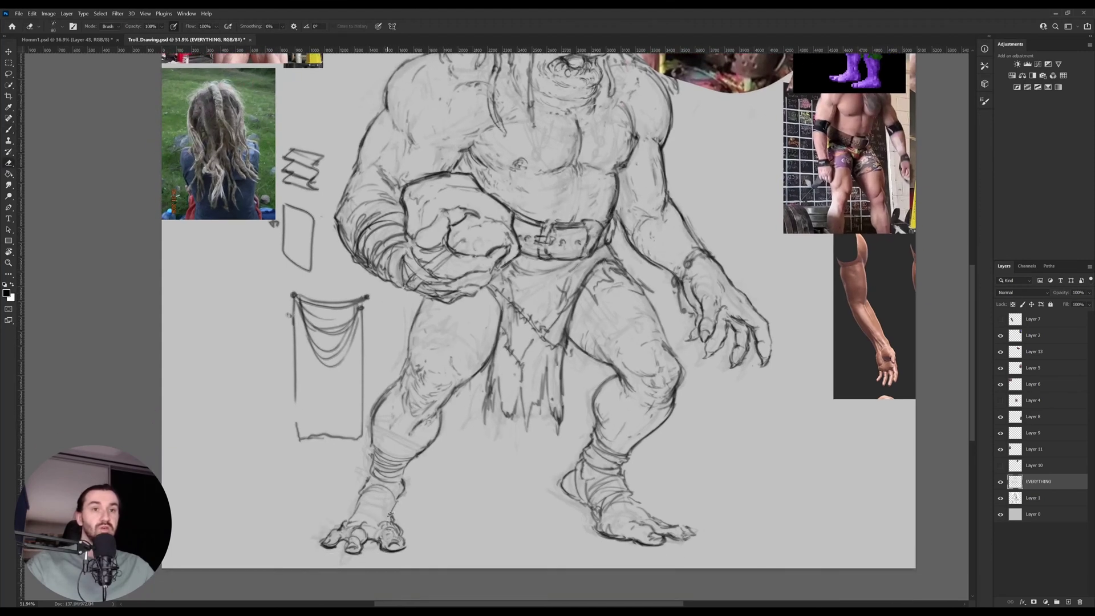
pyautogui.press('b')
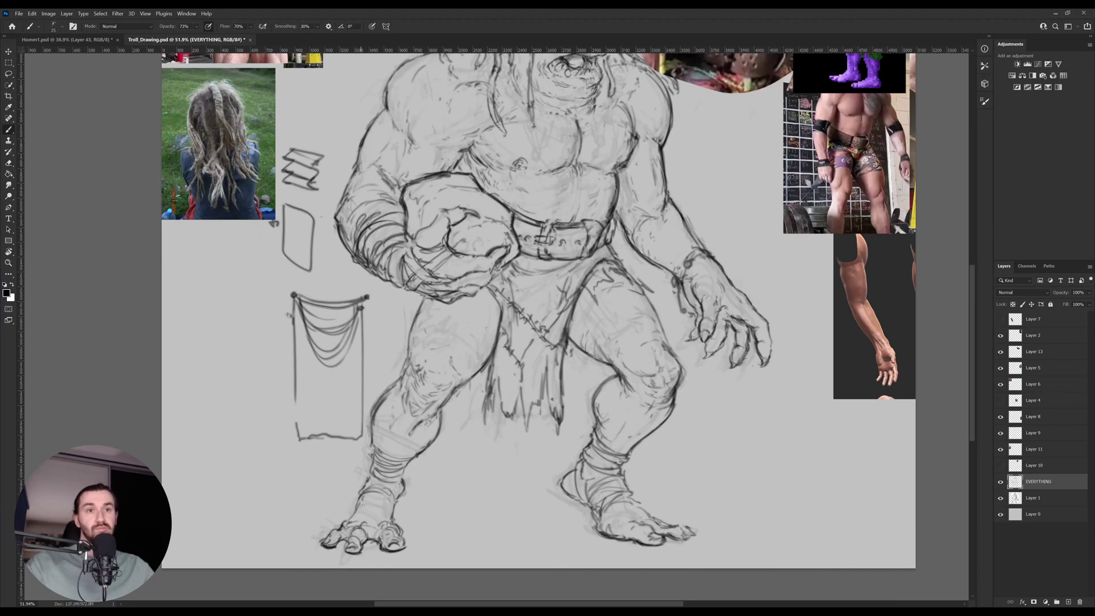
pyautogui.moveTo(366, 516)
pyautogui.mouseDown()
pyautogui.moveTo(355, 525)
pyautogui.moveTo(379, 511)
pyautogui.mouseUp()
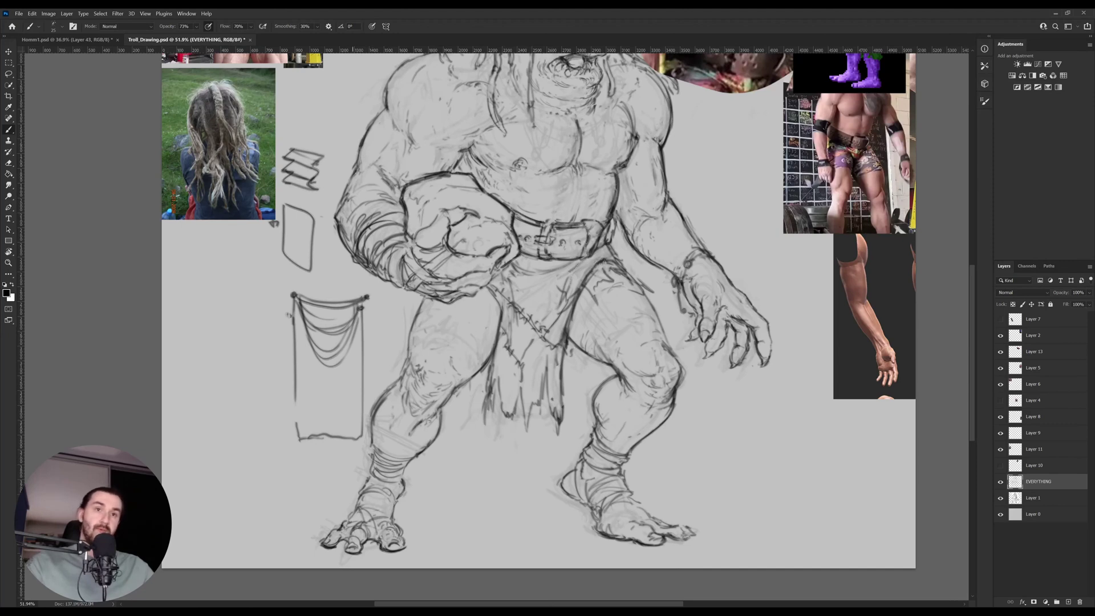
pyautogui.moveTo(362, 505)
pyautogui.mouseDown()
pyautogui.moveTo(391, 514)
pyautogui.moveTo(372, 530)
pyautogui.mouseUp()
# Clean up the bandage lines on that foot and lower leg with the eraser, and flip the canvas horizontally.
pyautogui.press('e')
pyautogui.press('b')
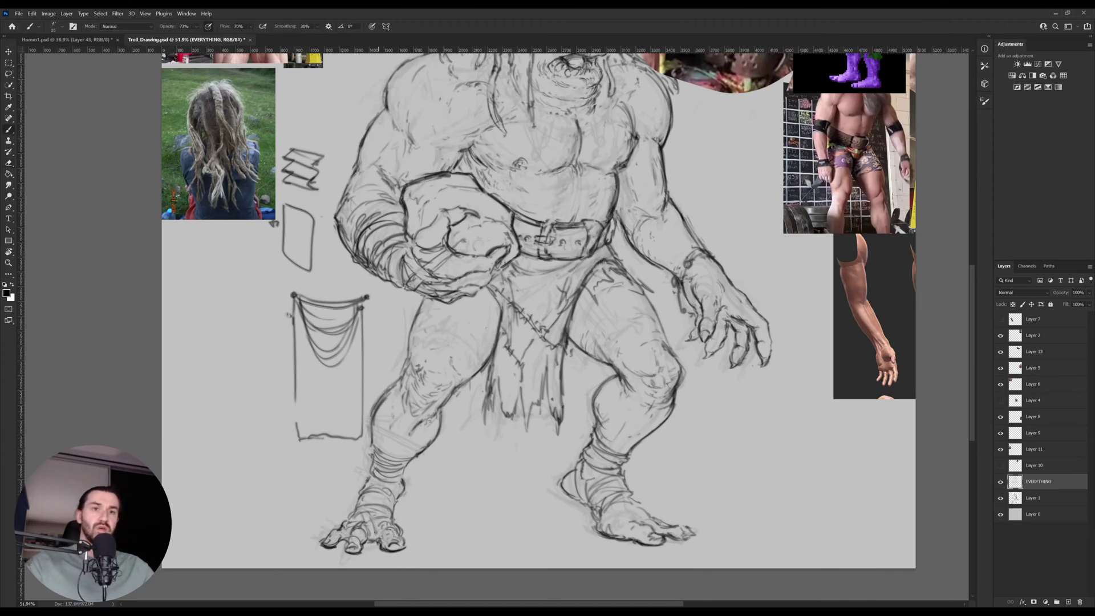
pyautogui.press('e')
pyautogui.moveTo(368, 519); pyautogui.dragTo(375, 528)
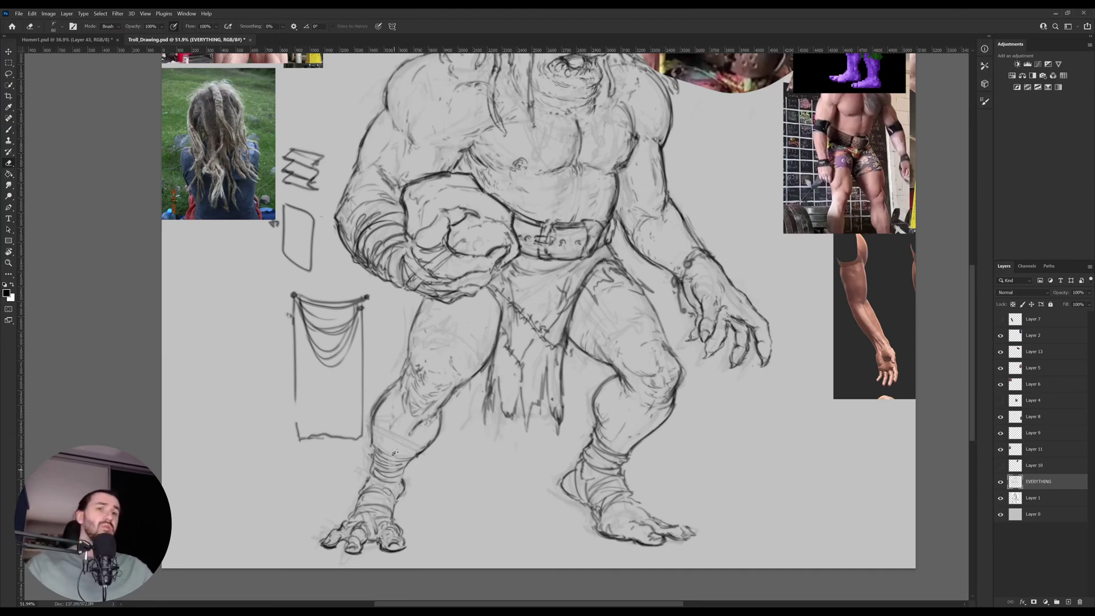
pyautogui.moveTo(381, 456)
pyautogui.mouseDown()
pyautogui.moveTo(389, 445)
pyautogui.moveTo(402, 467)
pyautogui.moveTo(387, 475)
pyautogui.mouseUp()
pyautogui.hotkey('ctrl', 'shift', 'h')
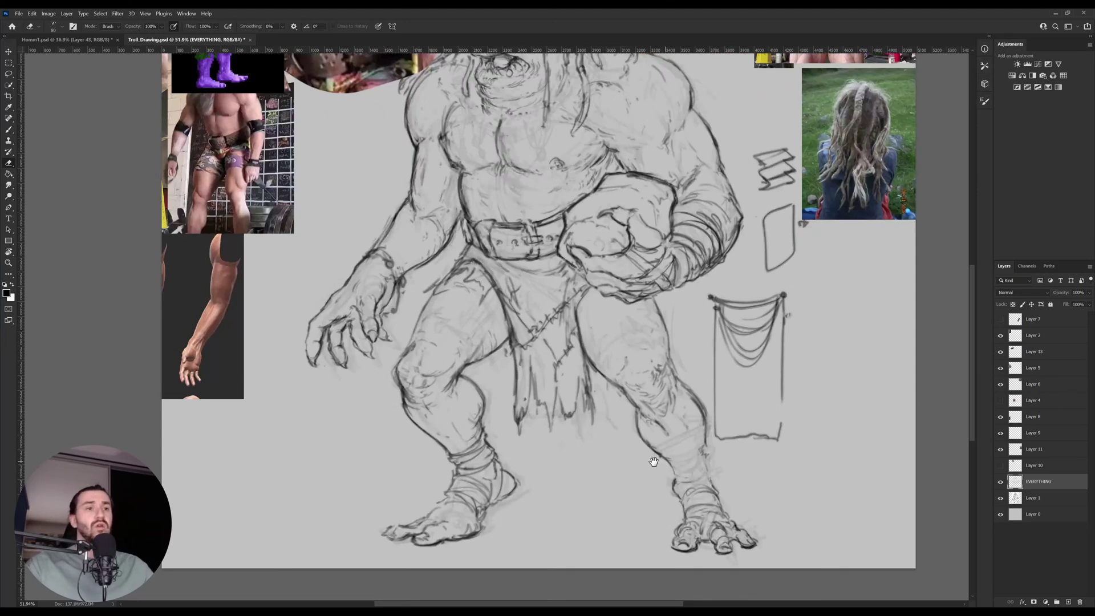
# Draw bandage wraps up the lower calf of the leg below the boulder, alternating brush strokes with small erasures.
pyautogui.moveTo(678, 461); pyautogui.dragTo(643, 460)
pyautogui.press('b')
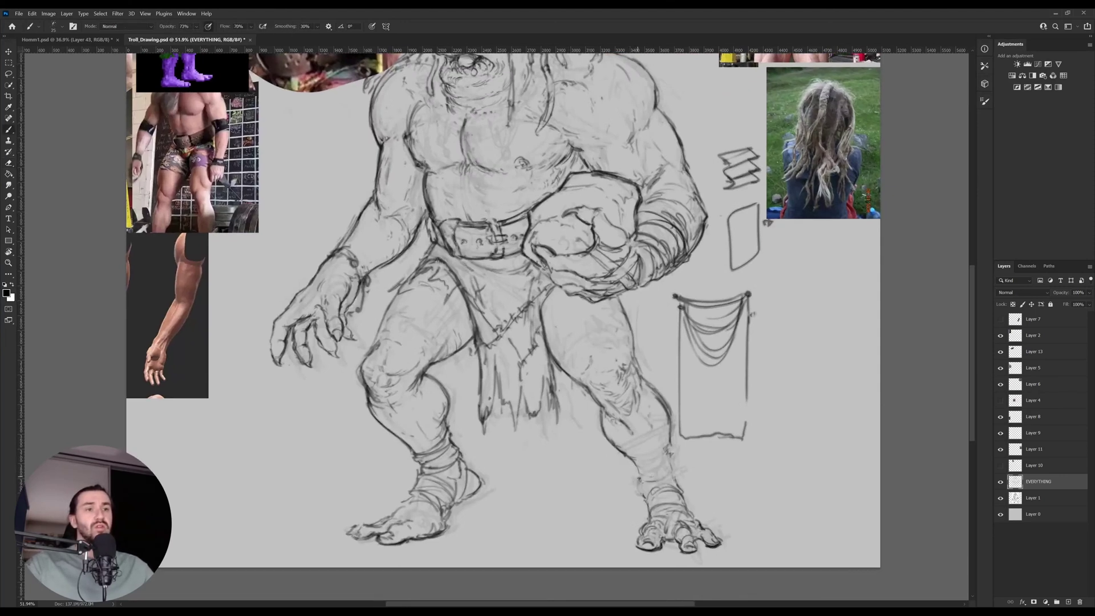
pyautogui.press('e')
pyautogui.moveTo(647, 520); pyautogui.dragTo(646, 520)
pyautogui.press('b')
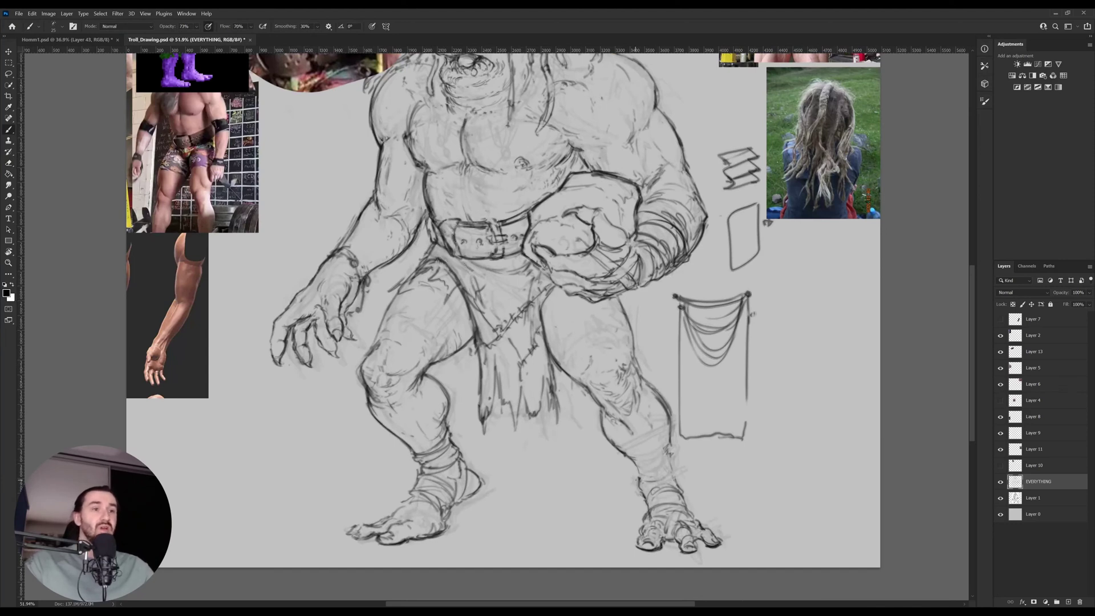
pyautogui.moveTo(639, 479)
pyautogui.mouseDown()
pyautogui.moveTo(671, 479)
pyautogui.moveTo(630, 470)
pyautogui.moveTo(671, 466)
pyautogui.moveTo(628, 458)
pyautogui.moveTo(661, 449)
pyautogui.moveTo(617, 454)
pyautogui.moveTo(674, 437)
pyautogui.moveTo(664, 445)
pyautogui.moveTo(630, 424)
pyautogui.moveTo(619, 432)
pyautogui.moveTo(643, 442)
pyautogui.moveTo(608, 434)
pyautogui.mouseUp()
pyautogui.press('e')
pyautogui.press('b')
pyautogui.press('e')
pyautogui.press('b')
pyautogui.press('e')
pyautogui.press('b')
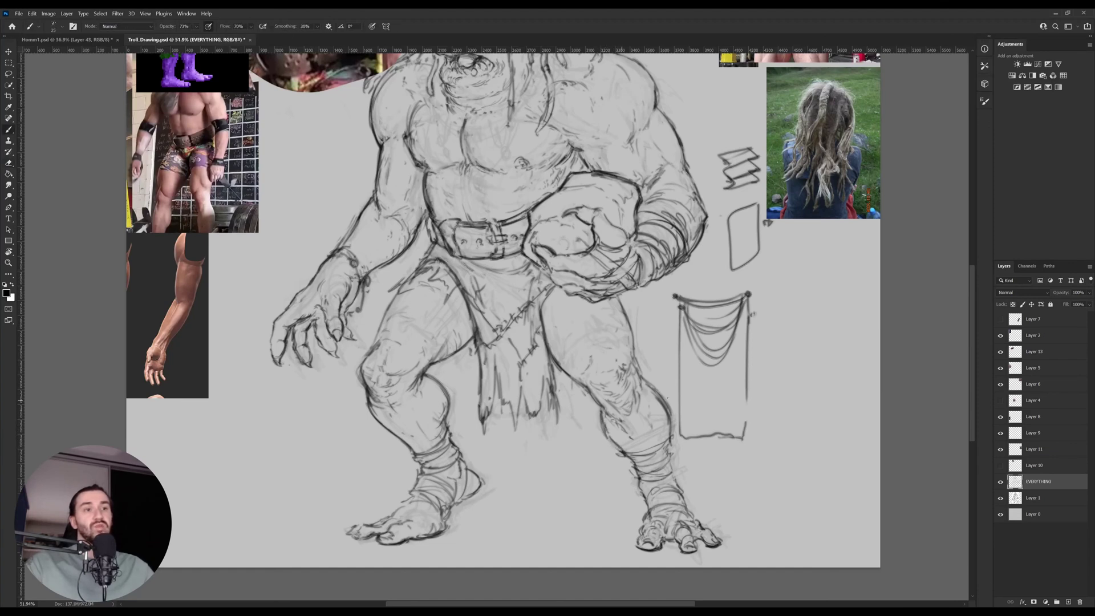
# Erase and redraw the outer contour of that leg's calf above the bandages.
pyautogui.press('e')
pyautogui.moveTo(661, 397)
pyautogui.mouseDown()
pyautogui.moveTo(673, 433)
pyautogui.moveTo(668, 415)
pyautogui.mouseUp()
pyautogui.press('b')
pyautogui.moveTo(669, 417); pyautogui.dragTo(654, 392)
pyautogui.press('e')
# Lasso the wrapped section of the lower calf and warp its lower edge slightly, then deselect it.
pyautogui.press('l')
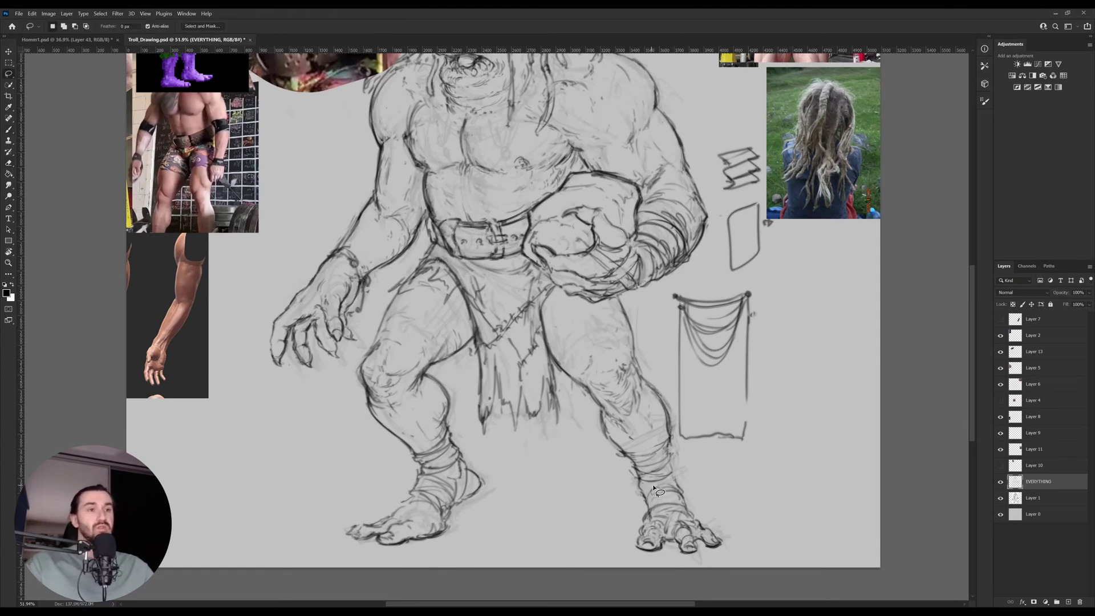
pyautogui.moveTo(650, 484)
pyautogui.mouseDown()
pyautogui.moveTo(633, 451)
pyautogui.moveTo(662, 479)
pyautogui.mouseUp()
pyautogui.hotkey('ctrl', 't')
pyautogui.rightClick(658, 434)
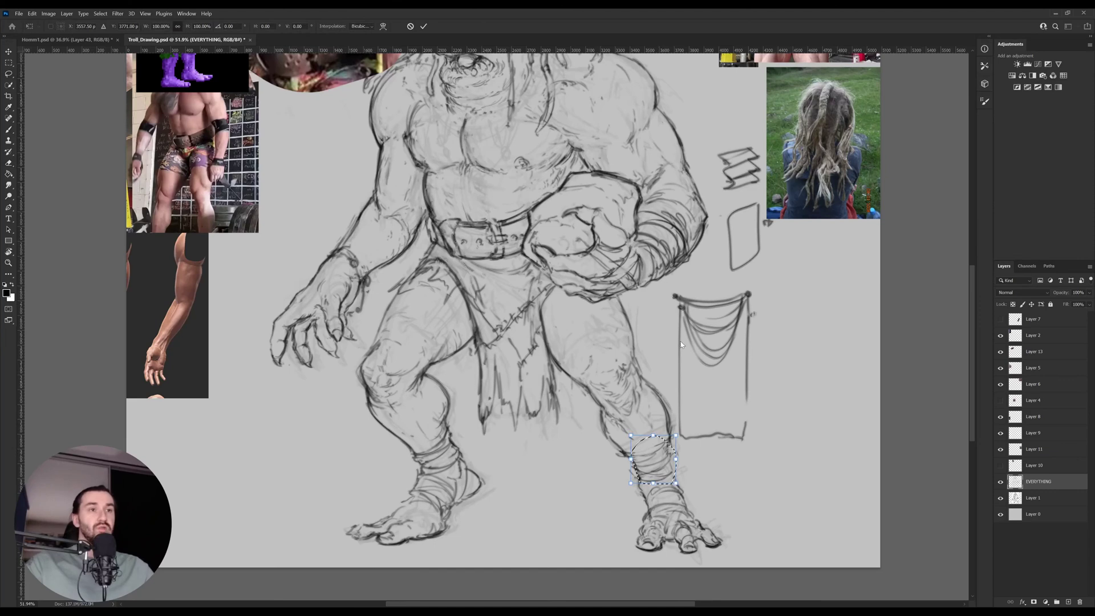
pyautogui.click(677, 358)
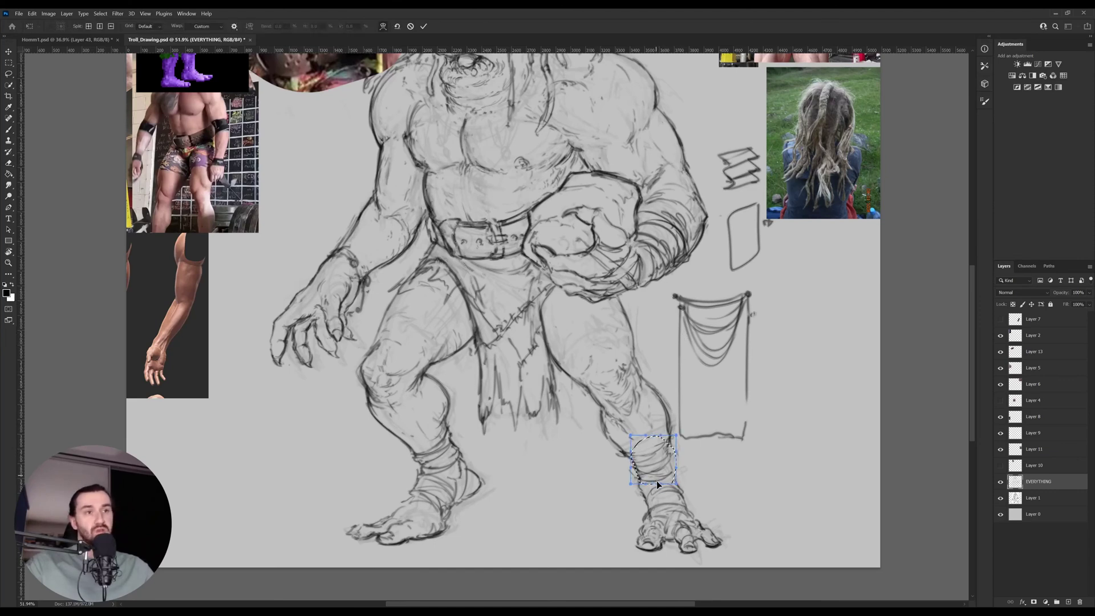
pyautogui.moveTo(655, 480); pyautogui.dragTo(660, 469)
pyautogui.press('Return')
pyautogui.hotkey('ctrl', 'd')
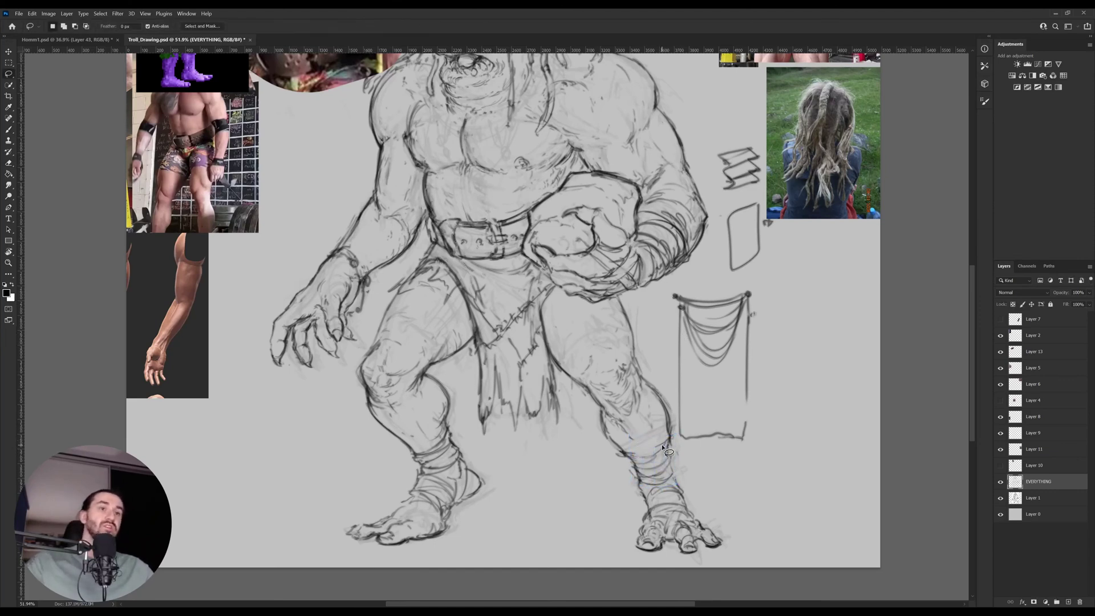
# Strengthen the outer calf line where it meets the warped bandages, and enlarge the brush.
pyautogui.press('b')
pyautogui.moveTo(670, 417); pyautogui.dragTo(658, 436)
pyautogui.press(']')
pyautogui.press(']')
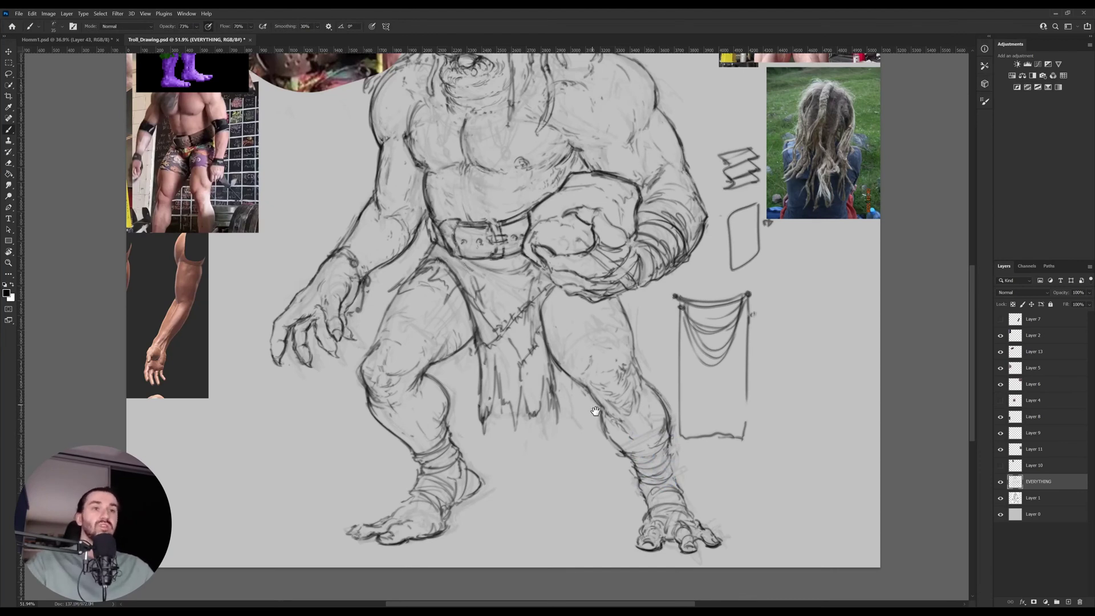
# Erase stray marks around the open hand's fingertips and redraw the contour of its outermost finger.
pyautogui.keyDown('space'); pyautogui.moveTo(436, 348); pyautogui.dragTo(394, 410); pyautogui.keyUp('space')
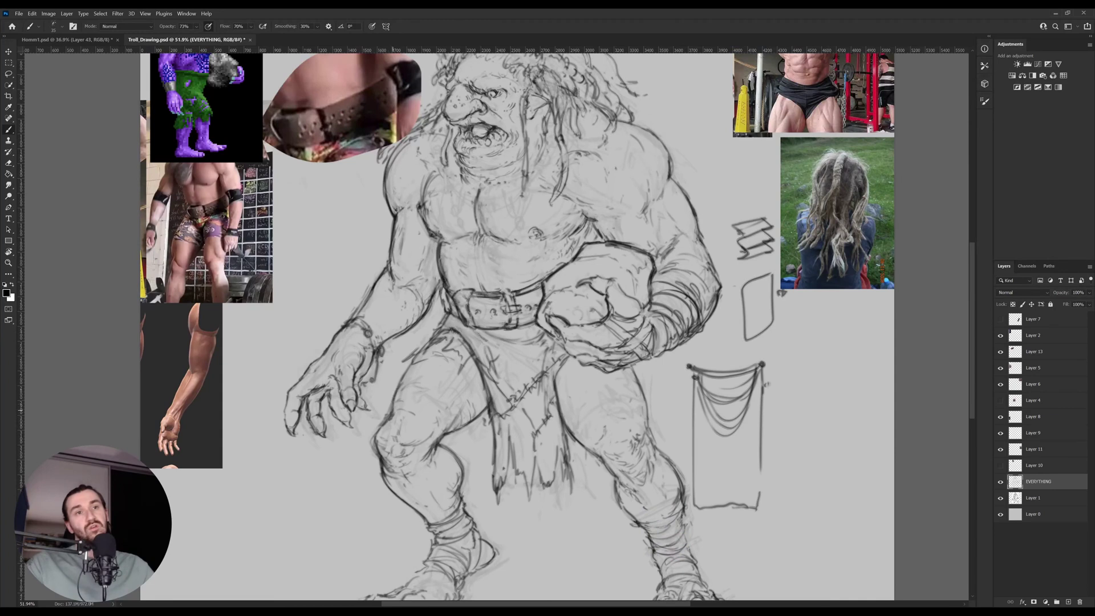
pyautogui.press('e')
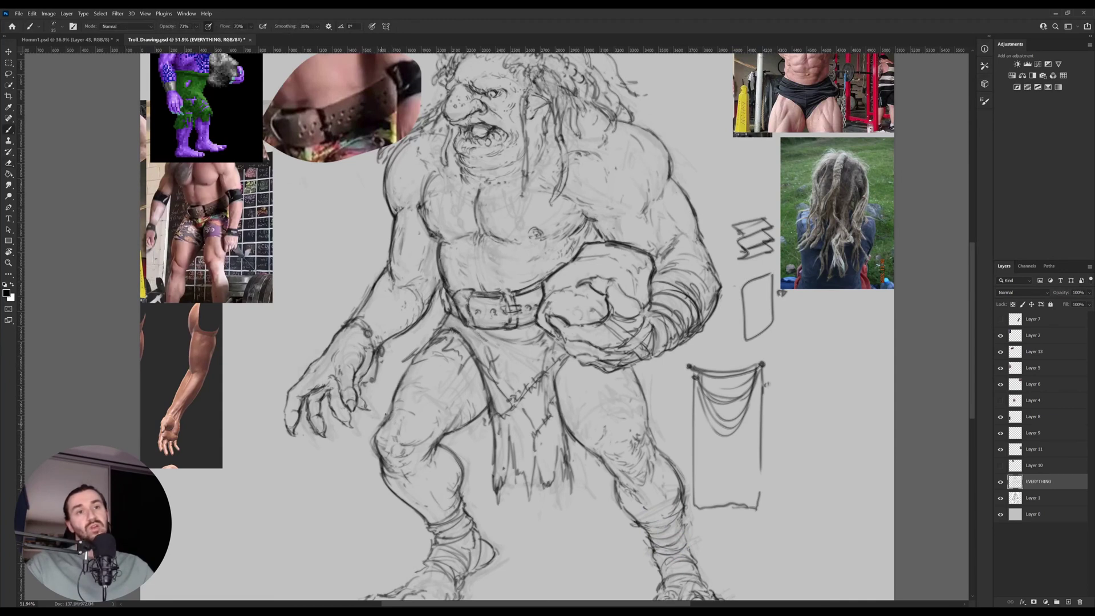
pyautogui.press('b')
pyautogui.moveTo(351, 407); pyautogui.dragTo(390, 407)
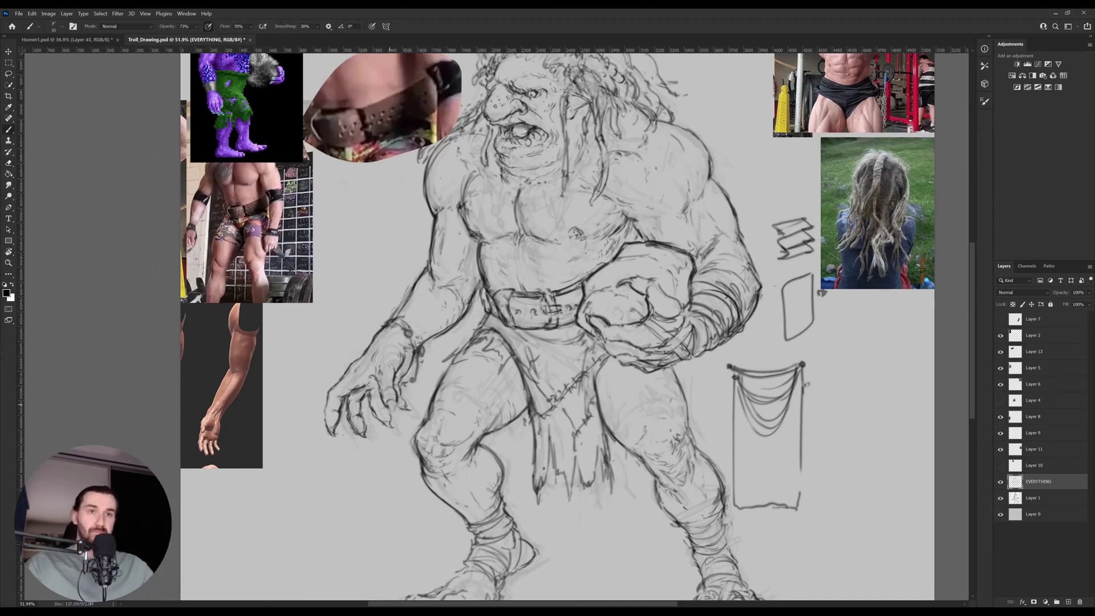
pyautogui.moveTo(388, 404); pyautogui.dragTo(398, 403)
pyautogui.press('e')
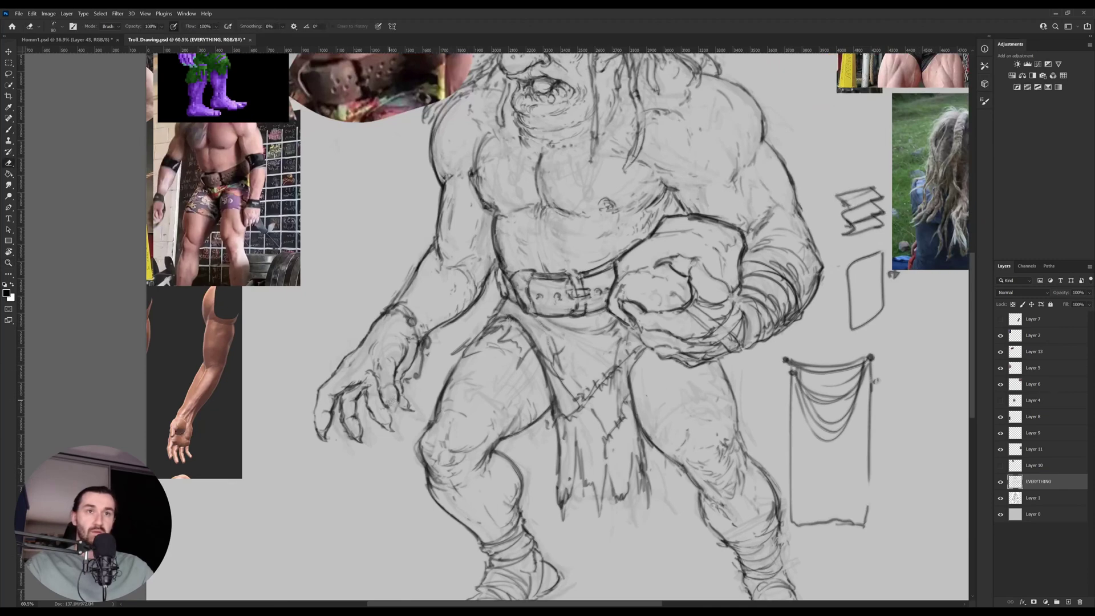
pyautogui.scroll(5, 386, 407)
pyautogui.press('b')
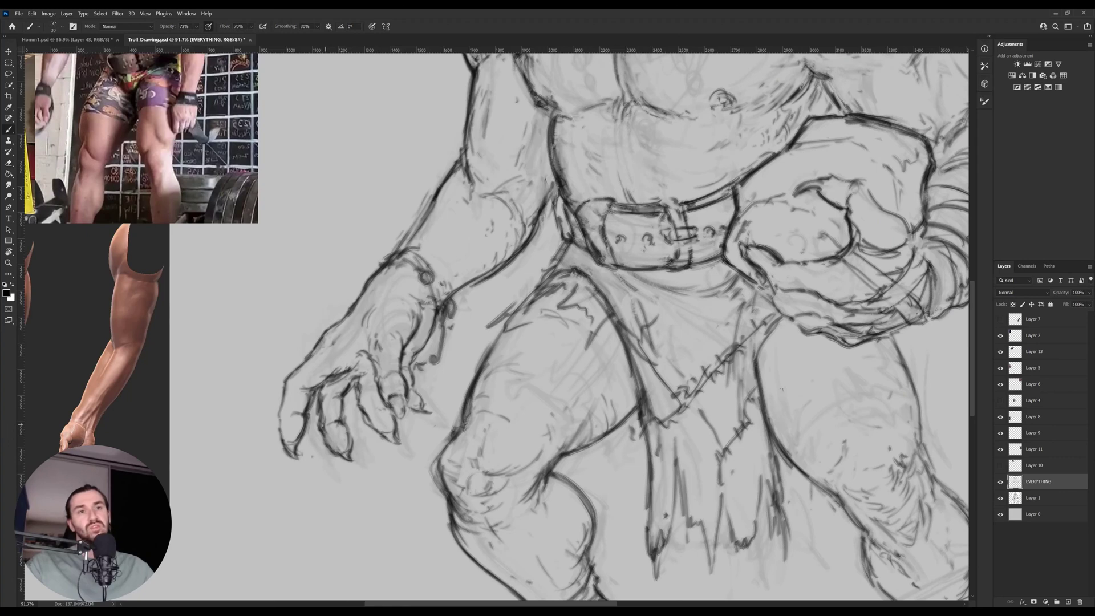
pyautogui.press('e')
pyautogui.moveTo(332, 454)
pyautogui.mouseDown()
pyautogui.moveTo(345, 422)
pyautogui.moveTo(337, 455)
pyautogui.mouseUp()
pyautogui.press('b')
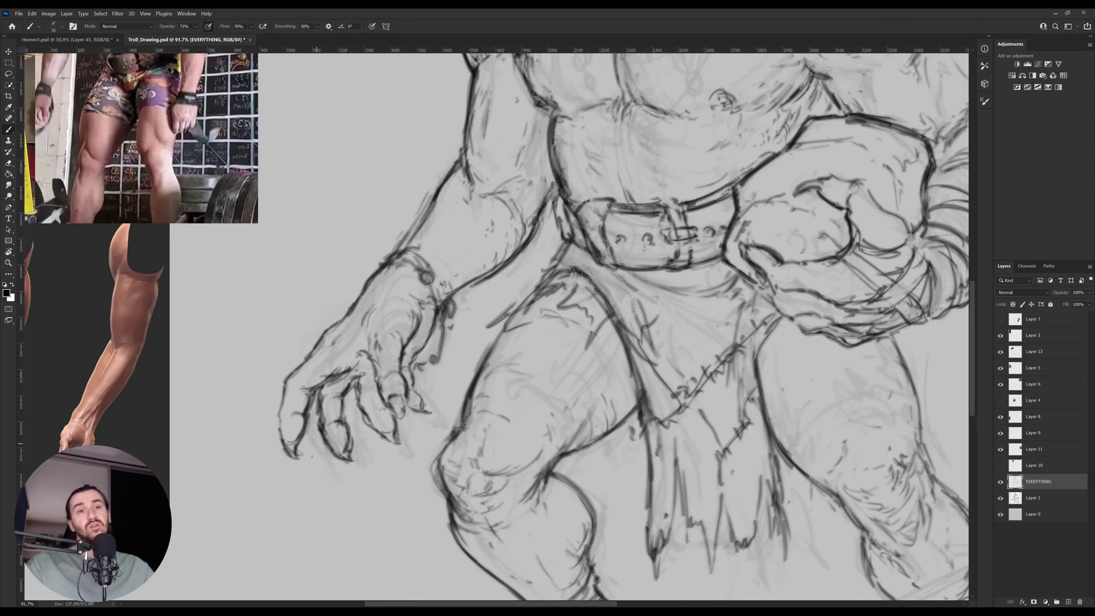
pyautogui.press('e')
pyautogui.press('b')
pyautogui.moveTo(281, 441); pyautogui.dragTo(293, 372)
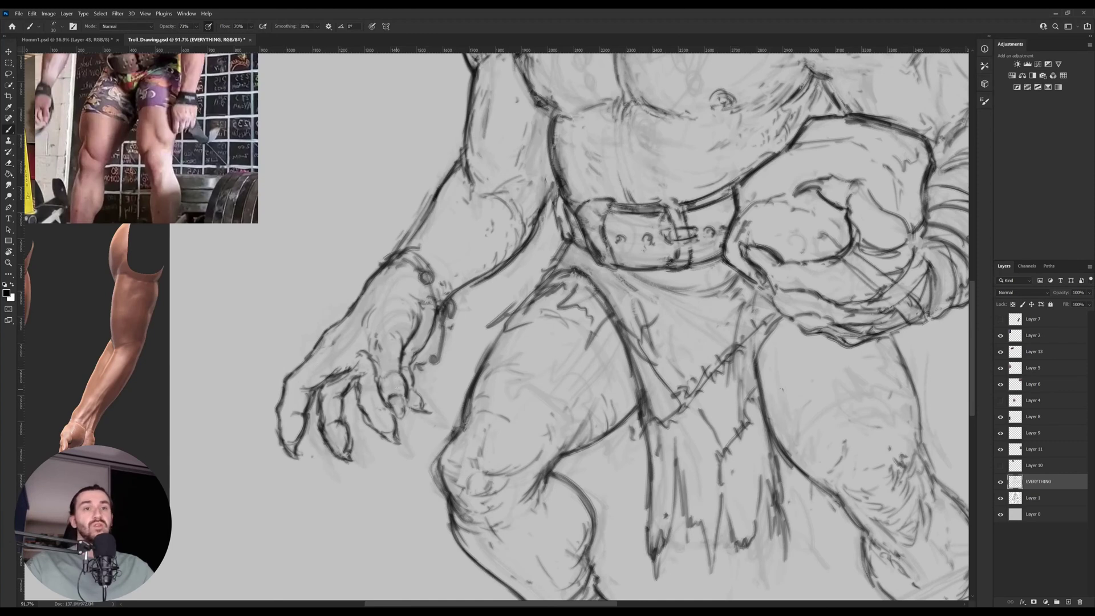
# Refine the knuckle and clawed tip on the inner side of the open hand with brush and eraser.
pyautogui.moveTo(361, 352); pyautogui.dragTo(371, 359)
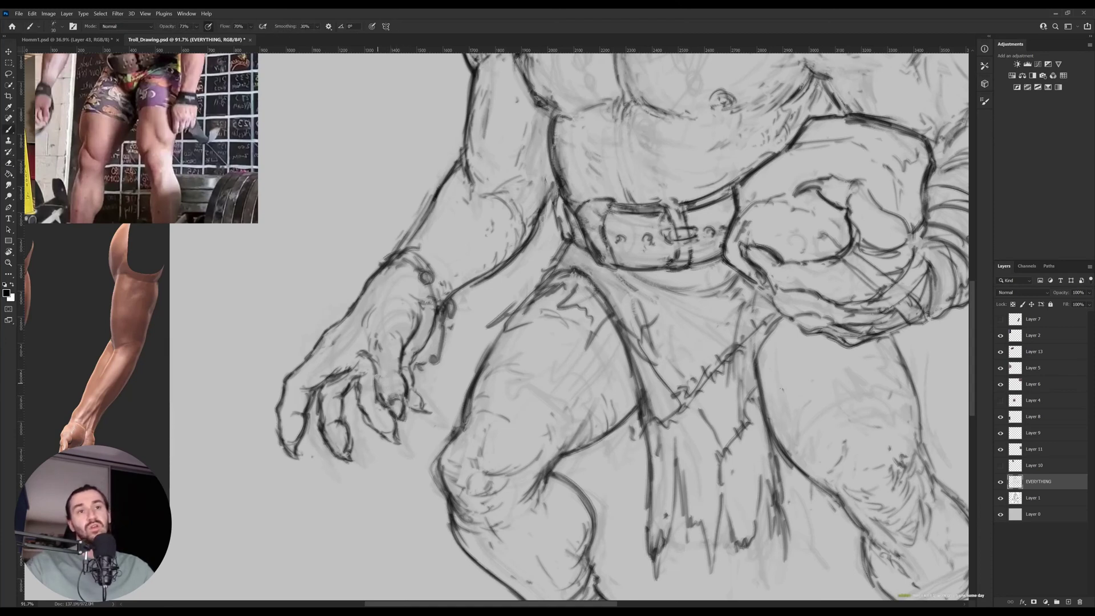
pyautogui.press('e')
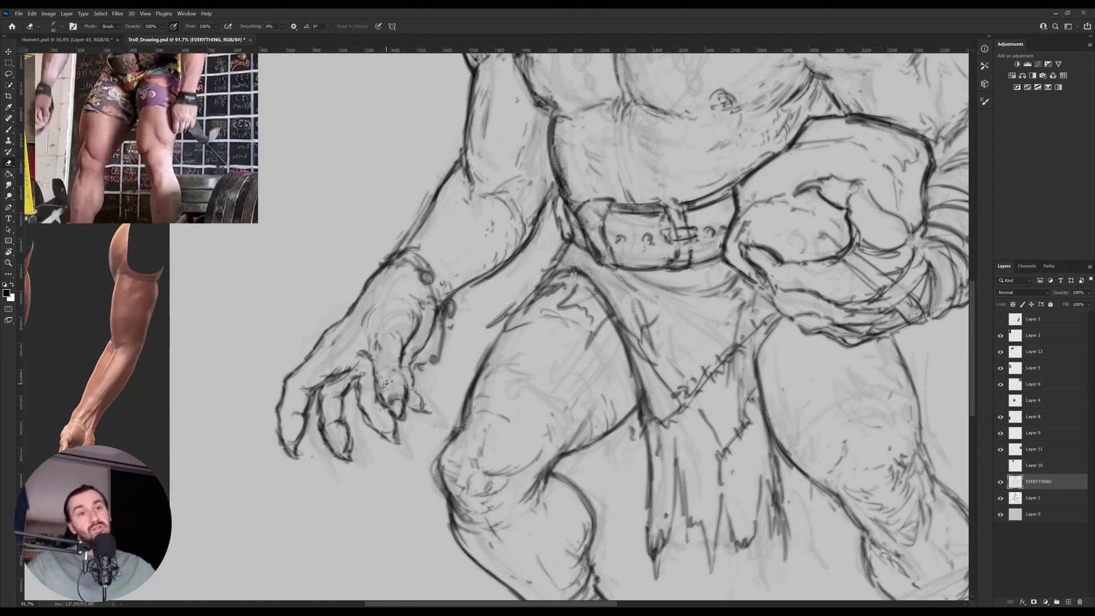
pyautogui.press('b')
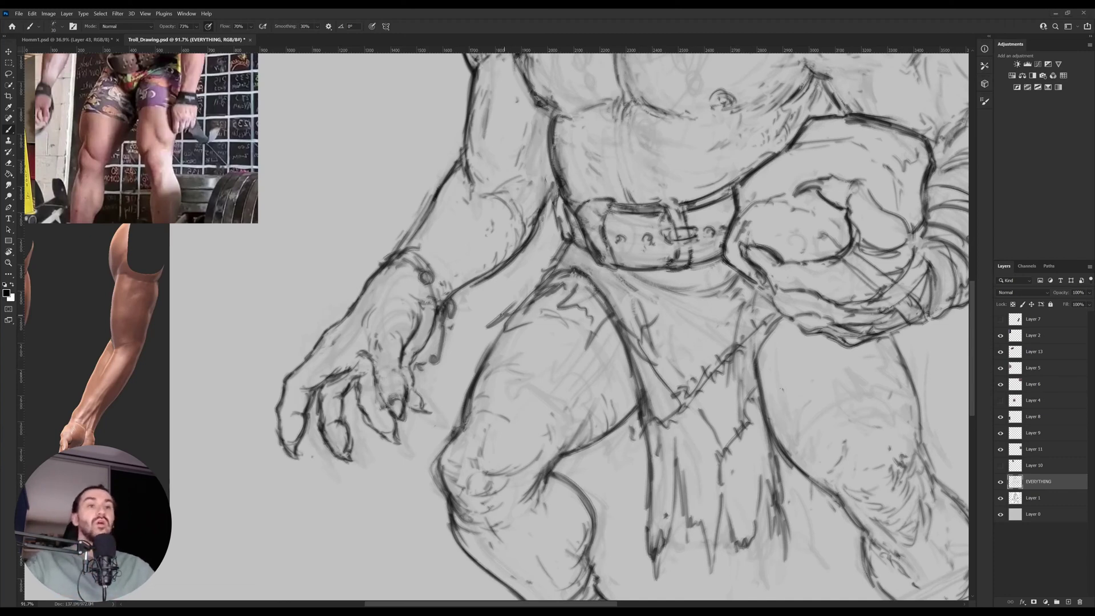
# Lasso the lower leg and foot below the boulder, warp them outward to widen the stance, and deselect.
pyautogui.press('e')
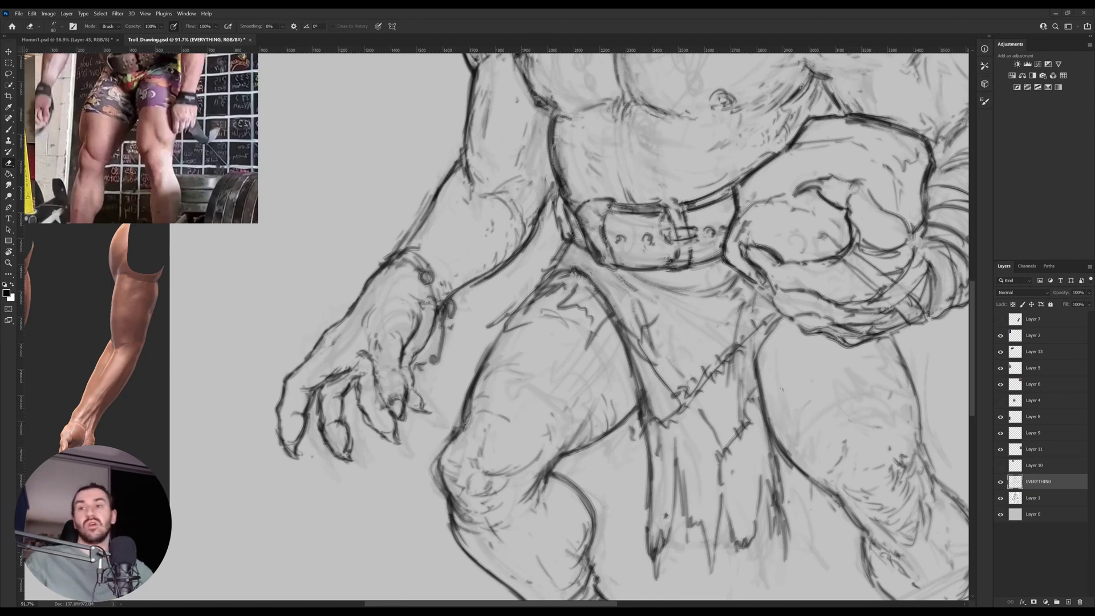
pyautogui.moveTo(545, 373); pyautogui.dragTo(474, 337)
pyautogui.press('b')
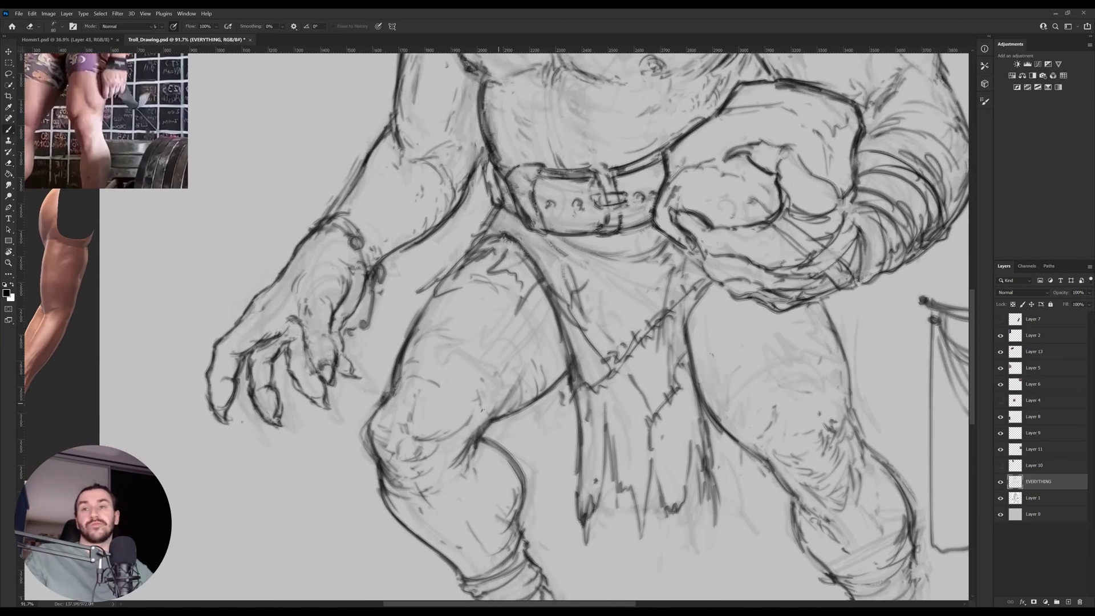
pyautogui.moveTo(474, 432)
pyautogui.mouseDown()
pyautogui.moveTo(564, 372)
pyautogui.moveTo(496, 371)
pyautogui.mouseUp()
pyautogui.moveTo(558, 406); pyautogui.dragTo(508, 380)
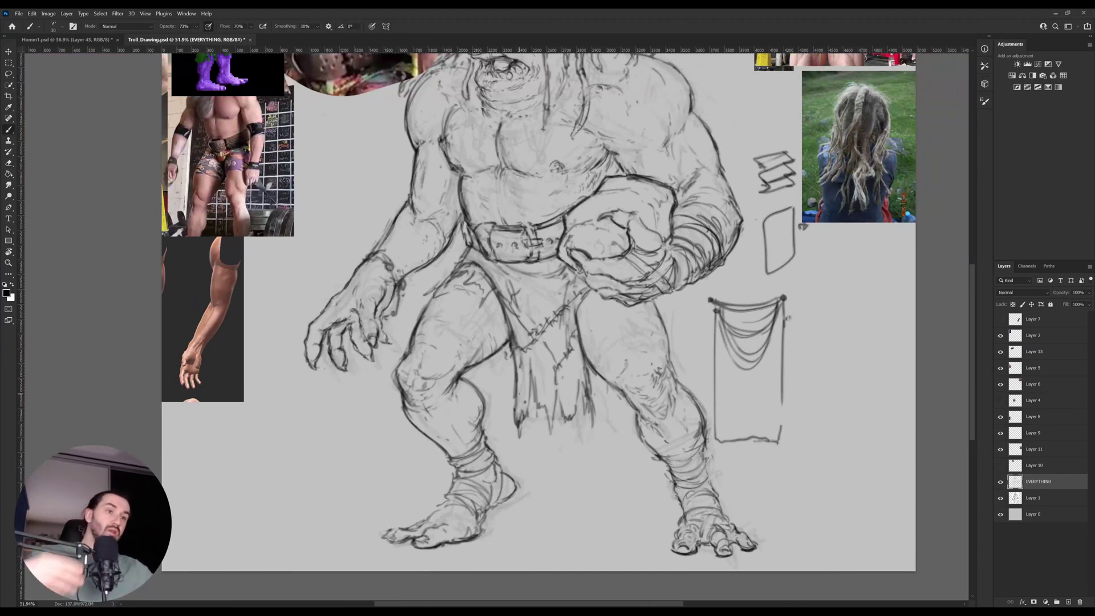
pyautogui.moveTo(612, 444); pyautogui.dragTo(558, 391)
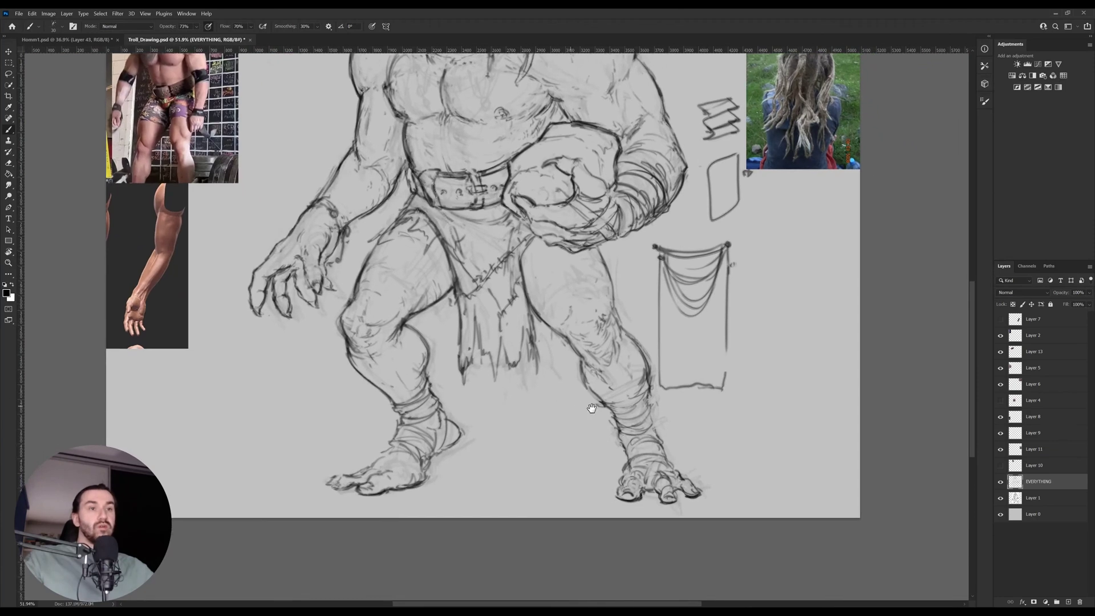
pyautogui.press('l')
pyautogui.moveTo(723, 484)
pyautogui.mouseDown()
pyautogui.moveTo(644, 529)
pyautogui.moveTo(569, 436)
pyautogui.moveTo(570, 406)
pyautogui.moveTo(589, 414)
pyautogui.moveTo(581, 365)
pyautogui.moveTo(616, 367)
pyautogui.moveTo(630, 325)
pyautogui.moveTo(654, 350)
pyautogui.moveTo(675, 426)
pyautogui.moveTo(725, 494)
pyautogui.mouseUp()
pyautogui.hotkey('ctrl', 't')
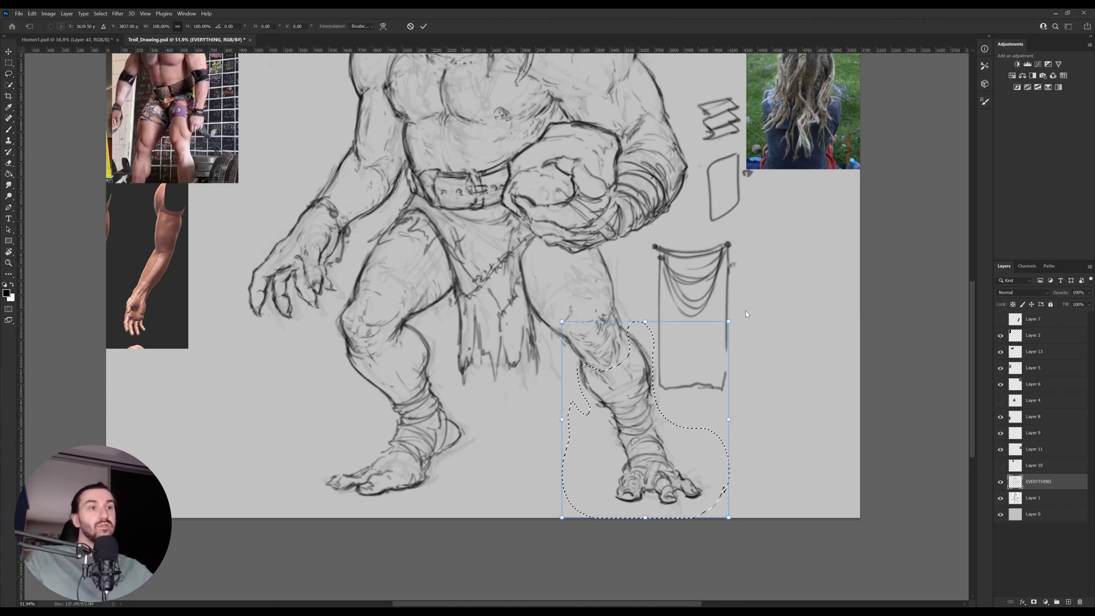
pyautogui.hotkey('ctrl', 'alt', 'w')
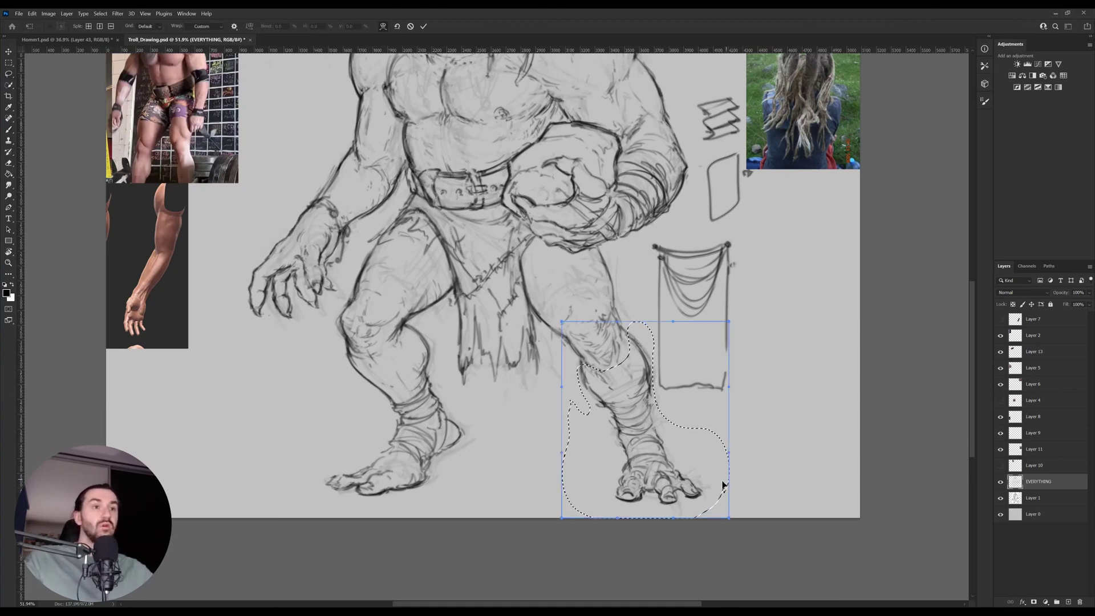
pyautogui.moveTo(723, 483); pyautogui.dragTo(746, 469)
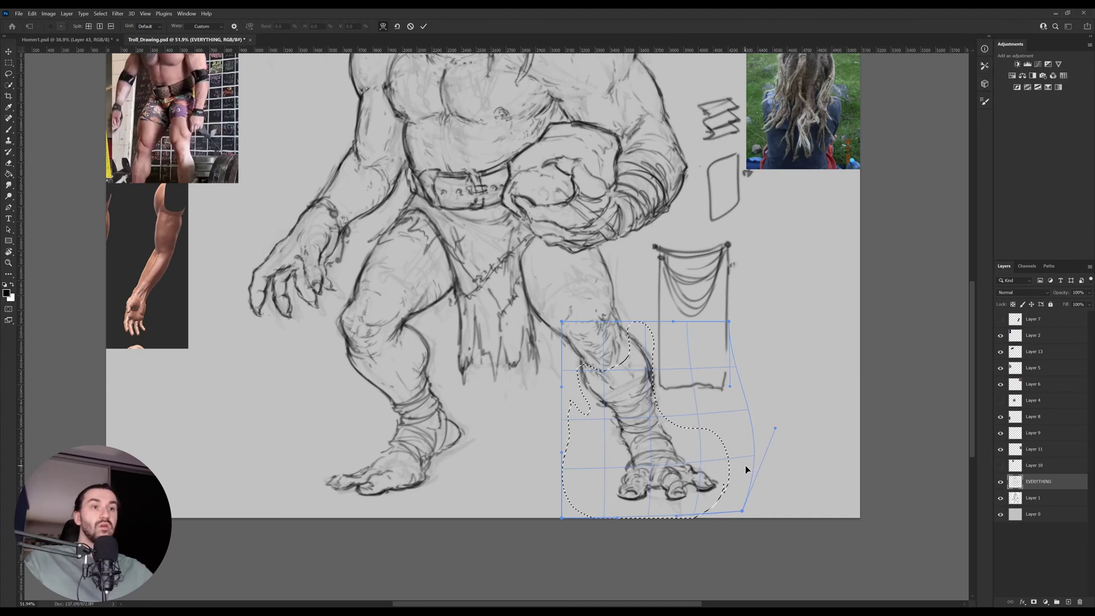
pyautogui.press('Return')
pyautogui.hotkey('ctrl', 'd')
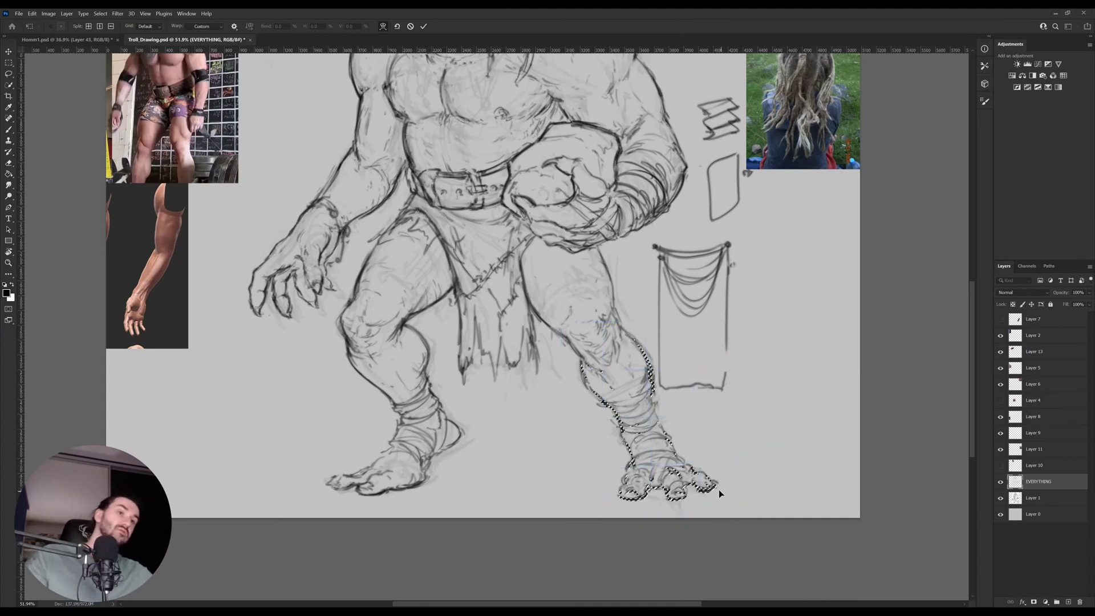
# Clean up the outer toes and edge of the warped foot with eraser and brush strokes.
pyautogui.press('e')
pyautogui.press('b')
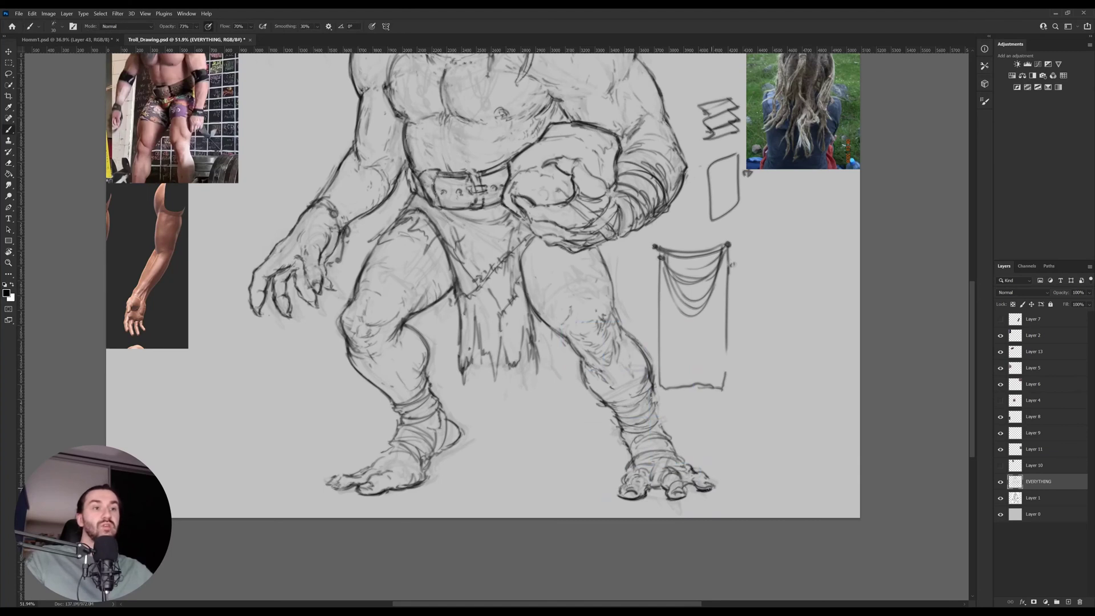
pyautogui.press('e')
pyautogui.moveTo(697, 492); pyautogui.dragTo(716, 489)
pyautogui.press('b')
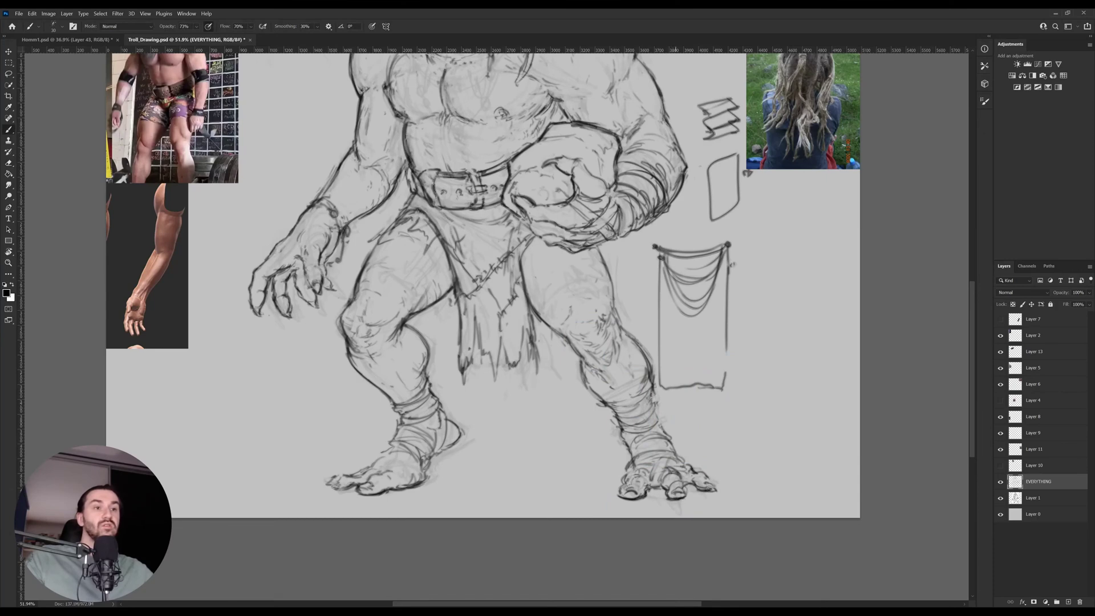
# Rotate the canvas to redraw the heel contour of the opposite wrapped foot, then return the canvas upright.
pyautogui.press('r')
pyautogui.moveTo(656, 392); pyautogui.dragTo(667, 303)
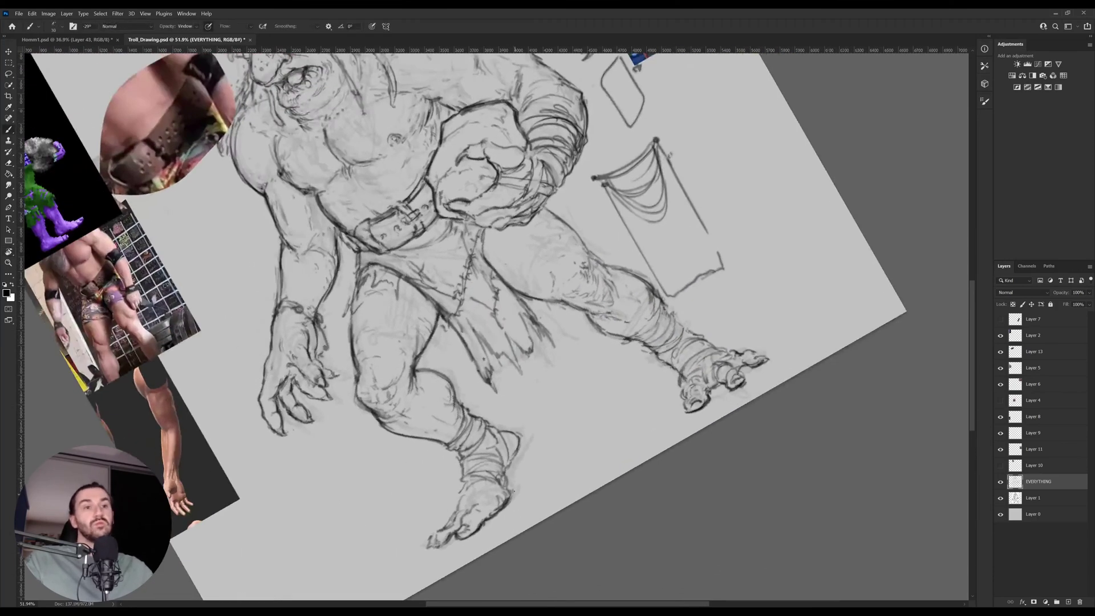
pyautogui.moveTo(455, 513)
pyautogui.mouseDown()
pyautogui.moveTo(458, 462)
pyautogui.moveTo(521, 444)
pyautogui.mouseUp()
pyautogui.press('r')
pyautogui.moveTo(702, 318); pyautogui.dragTo(722, 391)
pyautogui.moveTo(746, 345); pyautogui.dragTo(723, 399)
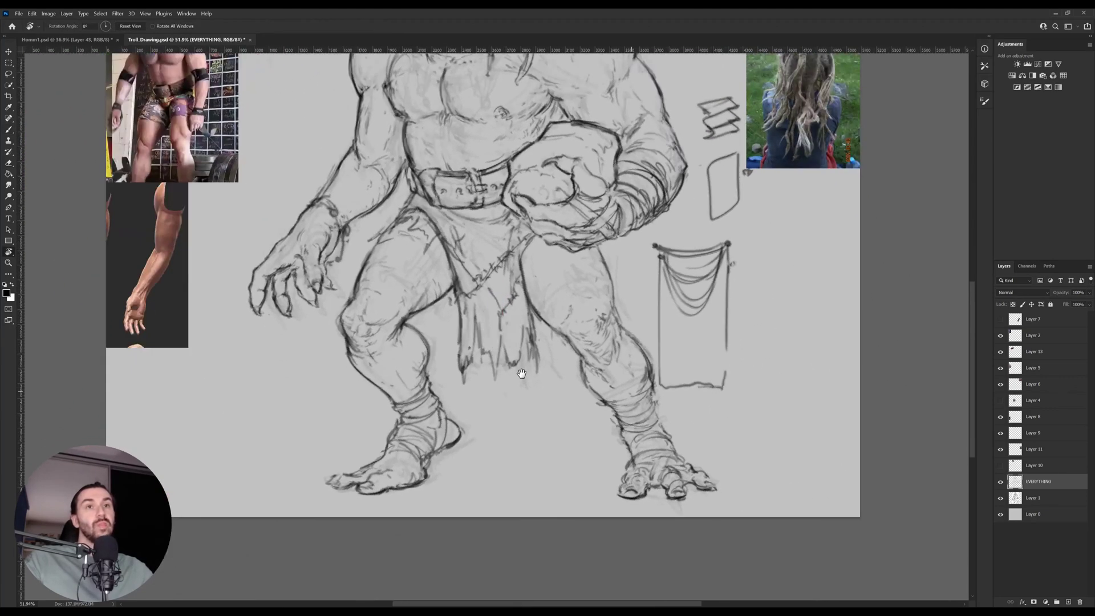
# Sketch a small rounded fingertip study with a curved nail in the empty space below the open hand.
pyautogui.moveTo(521, 374); pyautogui.dragTo(544, 510)
pyautogui.press('b')
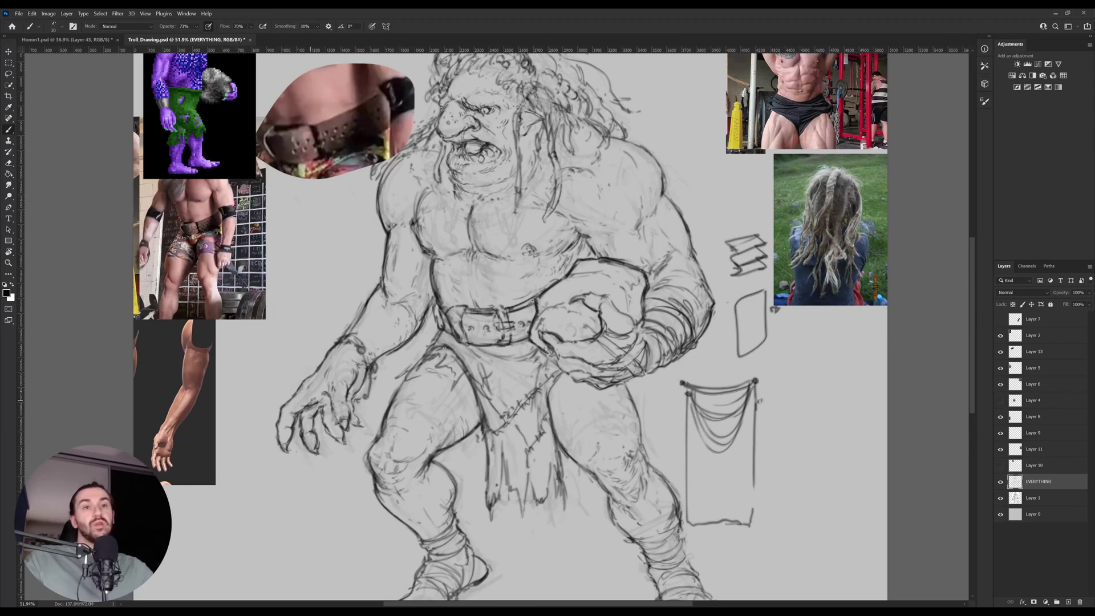
pyautogui.press('e')
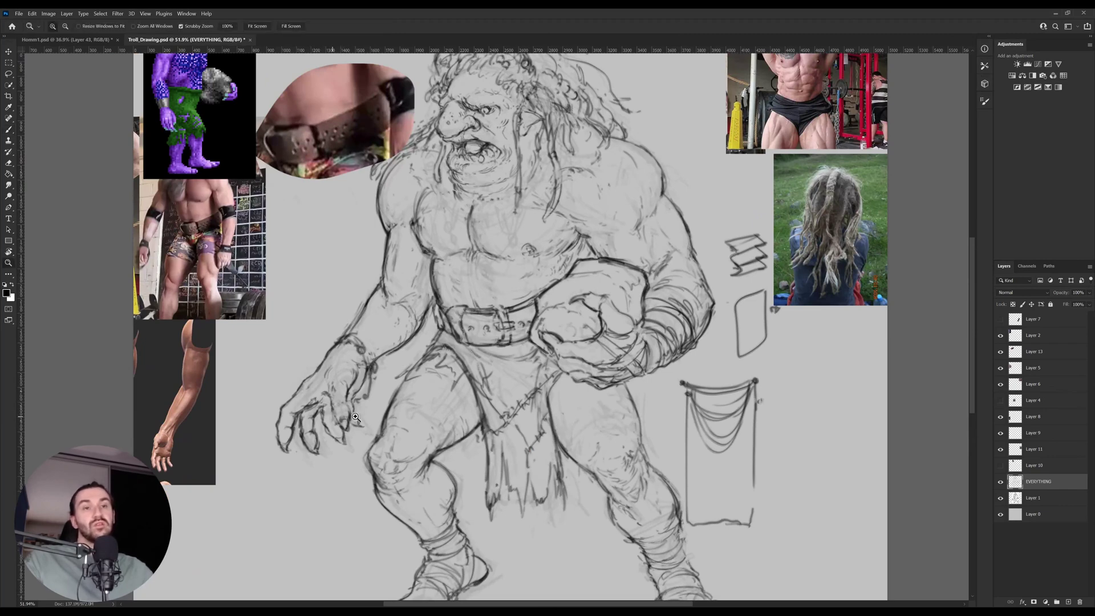
pyautogui.scroll(4, 347, 428)
pyautogui.moveTo(358, 427)
pyautogui.mouseDown()
pyautogui.moveTo(336, 409)
pyautogui.moveTo(342, 435)
pyautogui.mouseUp()
pyautogui.press('b')
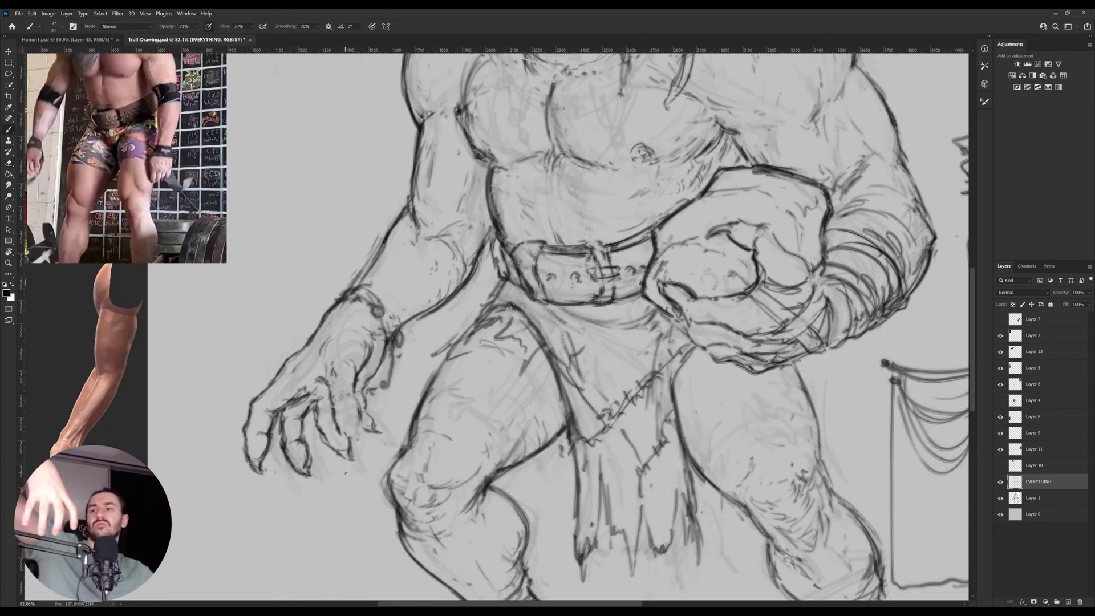
pyautogui.moveTo(278, 522)
pyautogui.mouseDown()
pyautogui.moveTo(309, 505)
pyautogui.moveTo(299, 529)
pyautogui.moveTo(302, 499)
pyautogui.moveTo(297, 536)
pyautogui.mouseUp()
pyautogui.moveTo(304, 538); pyautogui.dragTo(319, 516)
pyautogui.moveTo(323, 494)
pyautogui.mouseDown()
pyautogui.moveTo(315, 528)
pyautogui.moveTo(323, 512)
pyautogui.moveTo(282, 515)
pyautogui.moveTo(294, 475)
pyautogui.mouseUp()
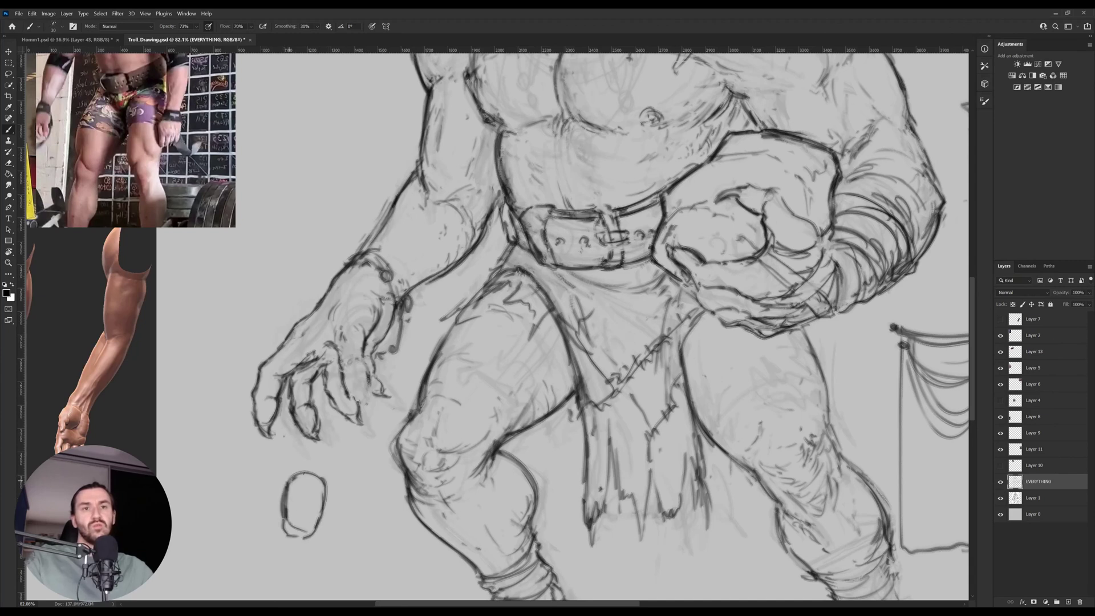
pyautogui.moveTo(309, 522); pyautogui.dragTo(291, 515)
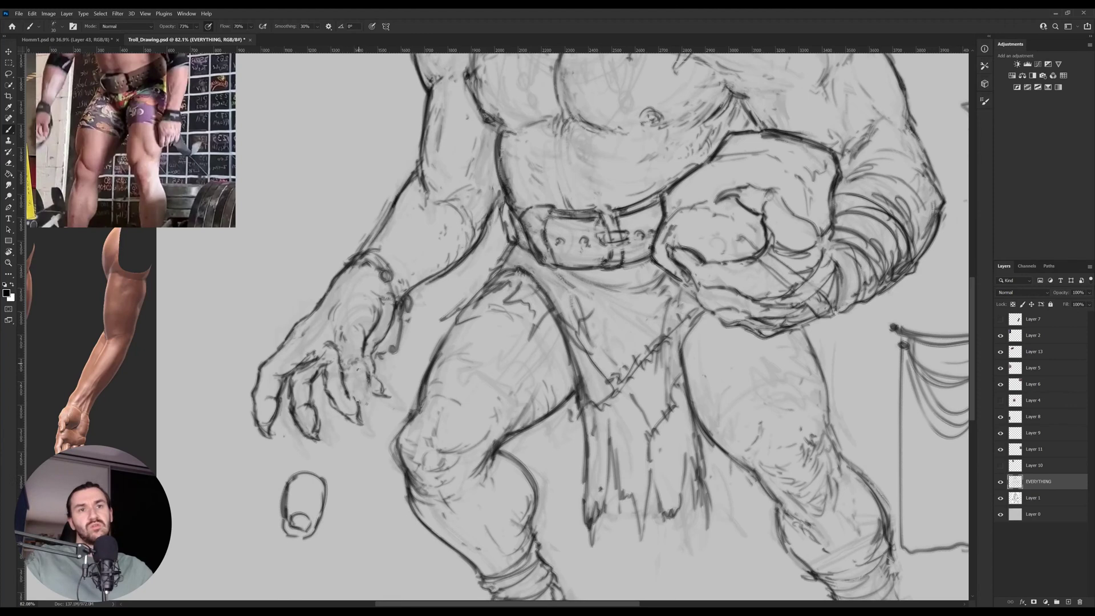
# Draw a rounded nail on the open hand's finger nearest the leg and shade its knuckles up to the back of the hand.
pyautogui.moveTo(347, 388); pyautogui.dragTo(353, 405)
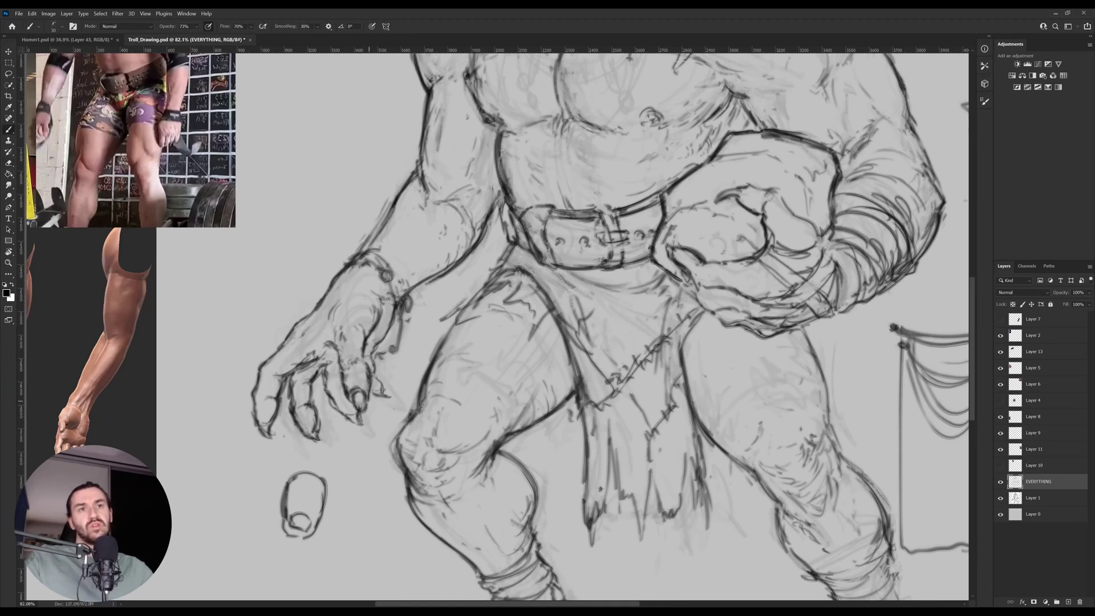
pyautogui.moveTo(372, 393); pyautogui.dragTo(366, 367)
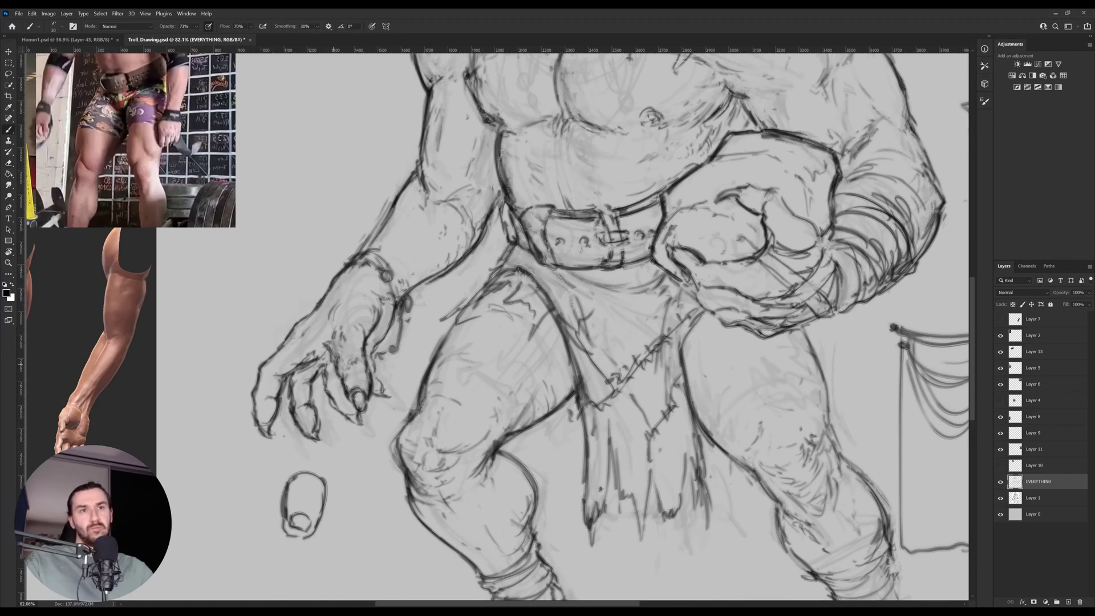
pyautogui.moveTo(333, 336); pyautogui.dragTo(359, 326)
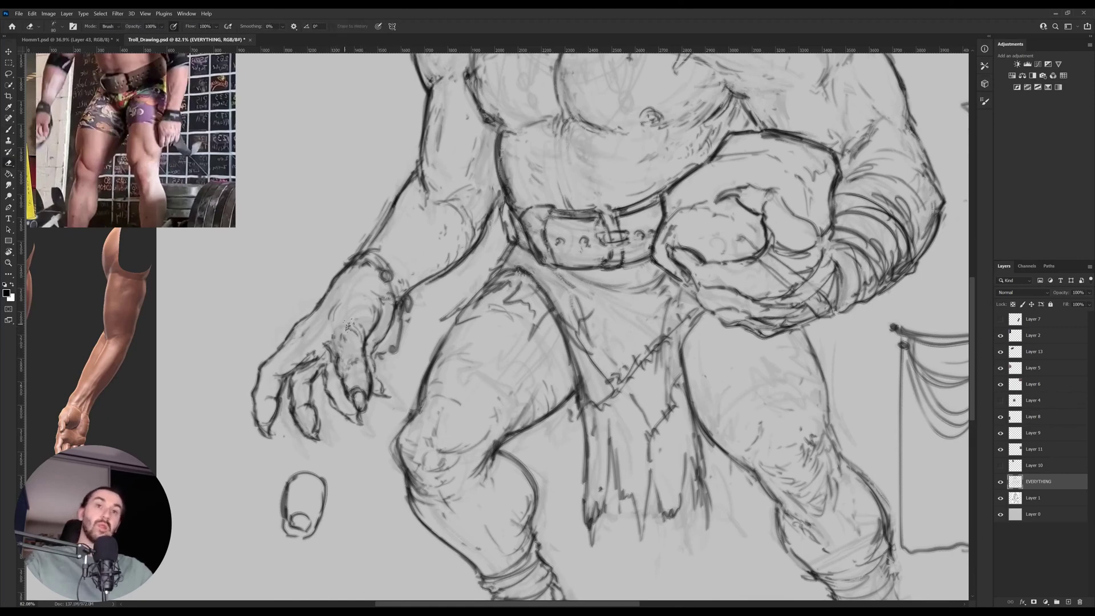
# Clean up the line along the underside of the forearm above the open hand with the eraser.
pyautogui.press('z')
pyautogui.moveTo(434, 316)
pyautogui.mouseDown()
pyautogui.moveTo(423, 311)
pyautogui.moveTo(436, 300)
pyautogui.mouseUp()
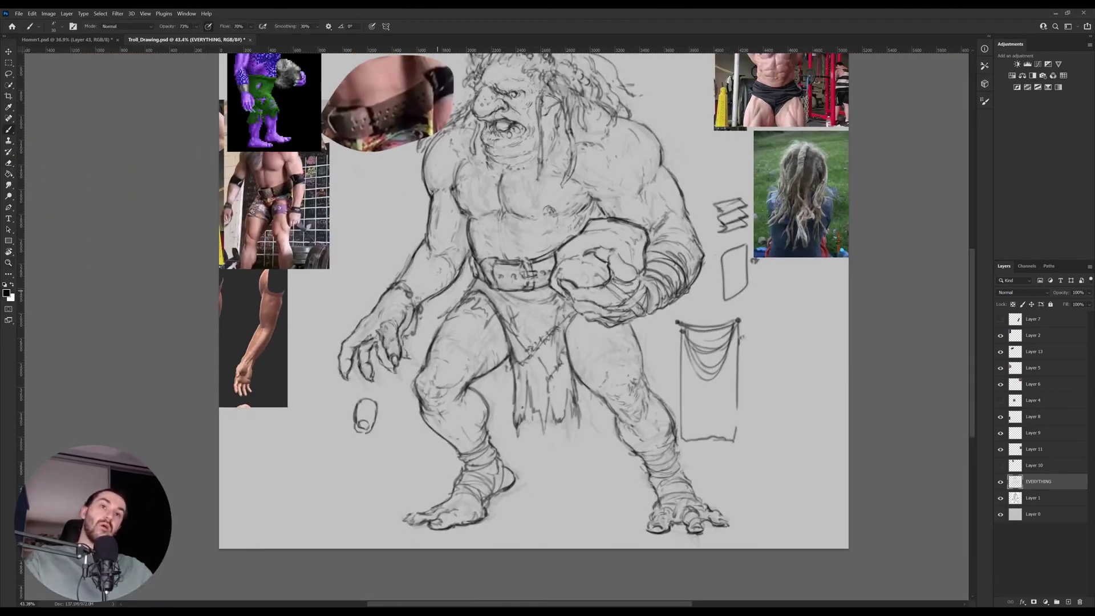
pyautogui.scroll(3, 431, 279)
pyautogui.press('b')
pyautogui.press('b')
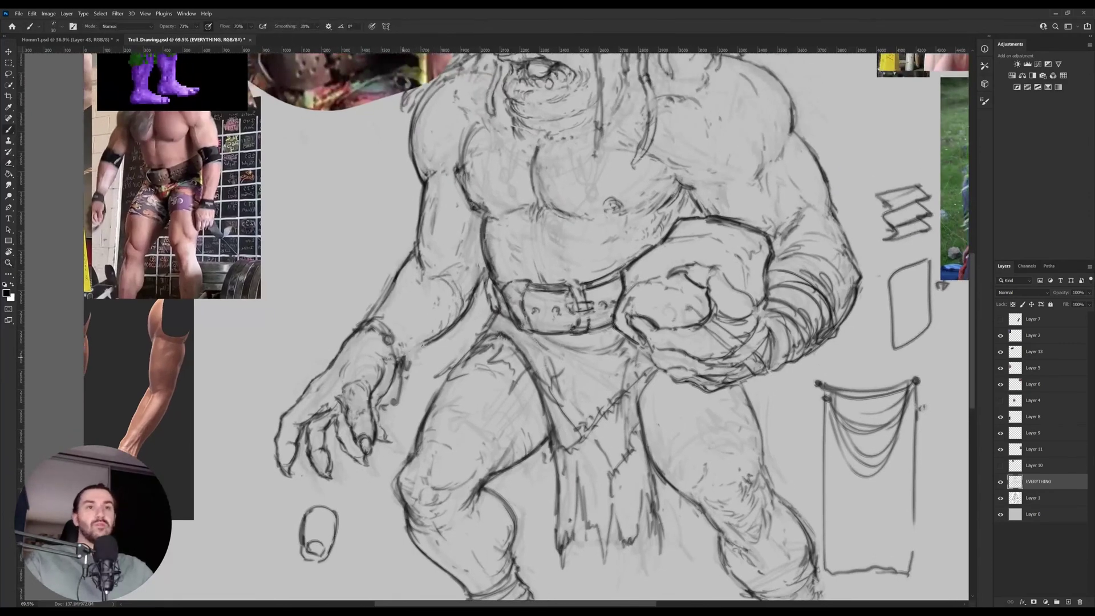
pyautogui.press('e')
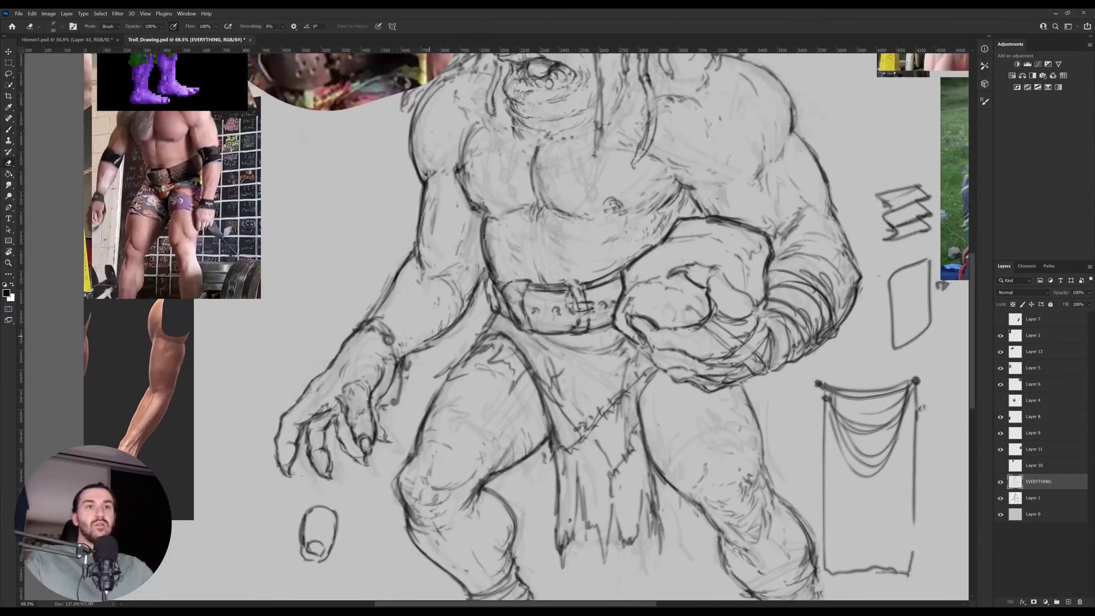
pyautogui.moveTo(469, 308)
pyautogui.mouseDown()
pyautogui.moveTo(439, 345)
pyautogui.moveTo(406, 357)
pyautogui.mouseUp()
pyautogui.press('b')
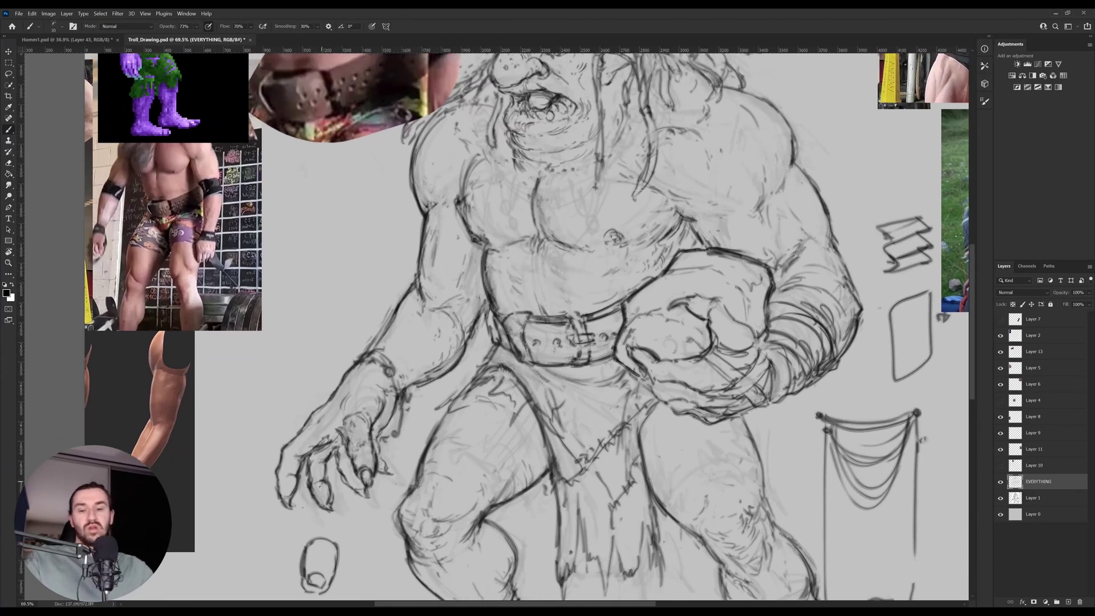
# Lasso the open hand, scale it down slightly, reposition it at the end of the forearm, and deselect.
pyautogui.press('l')
pyautogui.moveTo(282, 527)
pyautogui.mouseDown()
pyautogui.moveTo(398, 379)
pyautogui.moveTo(406, 440)
pyautogui.moveTo(381, 506)
pyautogui.moveTo(365, 511)
pyautogui.moveTo(350, 496)
pyautogui.mouseUp()
pyautogui.hotkey('ctrl', 't')
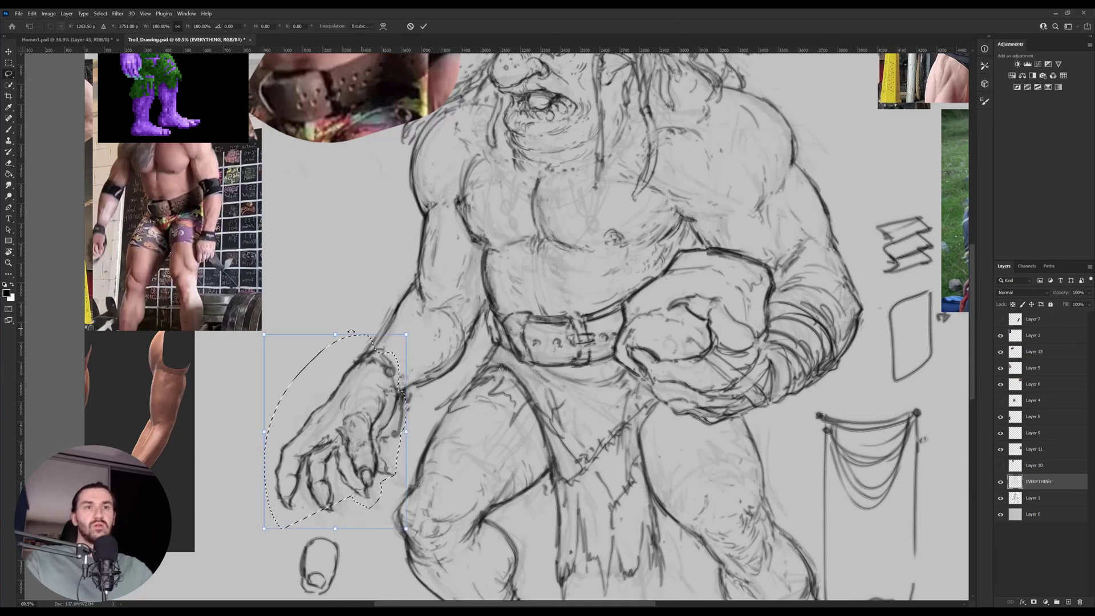
pyautogui.moveTo(335, 336); pyautogui.dragTo(327, 361)
pyautogui.press('Return')
pyautogui.press('v')
pyautogui.moveTo(351, 471)
pyautogui.mouseDown()
pyautogui.moveTo(341, 465)
pyautogui.moveTo(352, 468)
pyautogui.moveTo(348, 502)
pyautogui.moveTo(343, 494)
pyautogui.mouseUp()
pyautogui.hotkey('ctrl', 'd')
pyautogui.press('b')
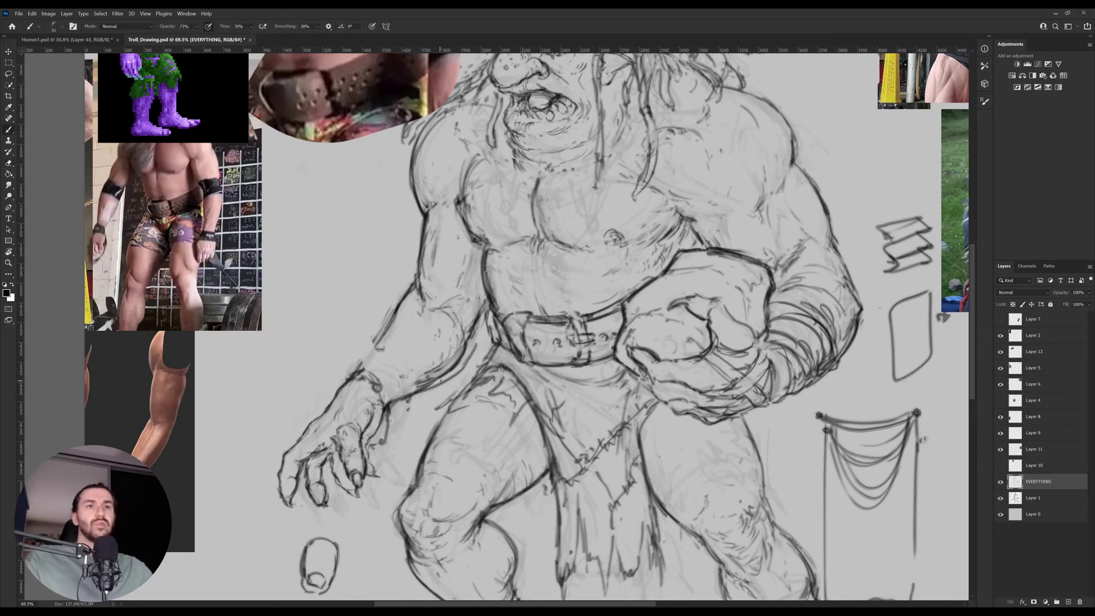
# Rebuild the outer forearm contour so it joins the reduced hand at the wrist, erasing stray marks between strokes.
pyautogui.press('e')
pyautogui.press('b')
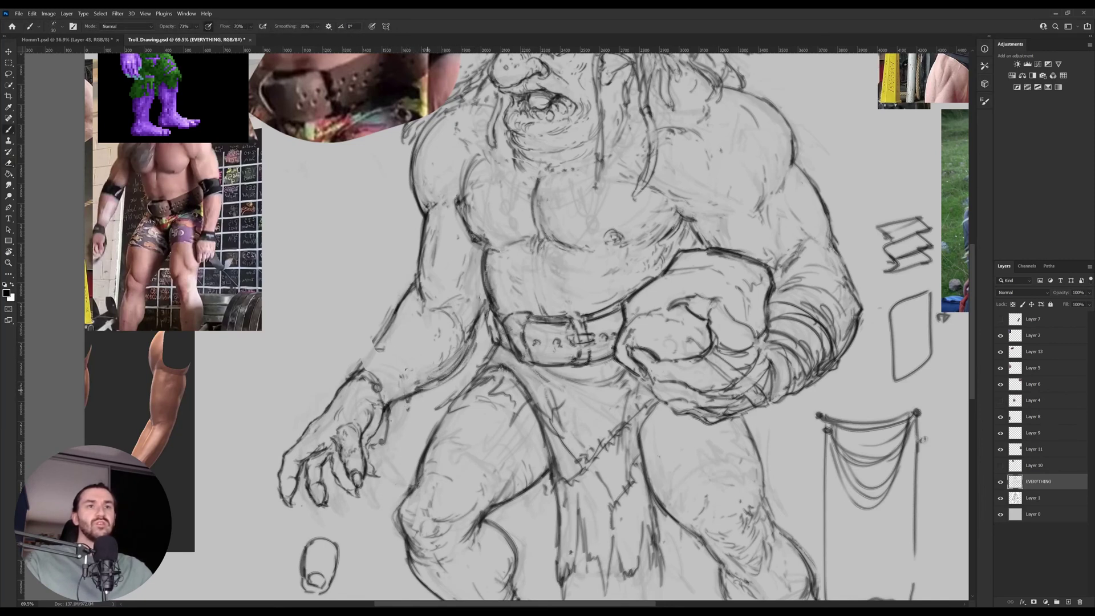
pyautogui.moveTo(331, 396)
pyautogui.mouseDown()
pyautogui.moveTo(393, 328)
pyautogui.moveTo(407, 290)
pyautogui.moveTo(363, 337)
pyautogui.moveTo(390, 306)
pyautogui.mouseUp()
pyautogui.press('e')
pyautogui.press('b')
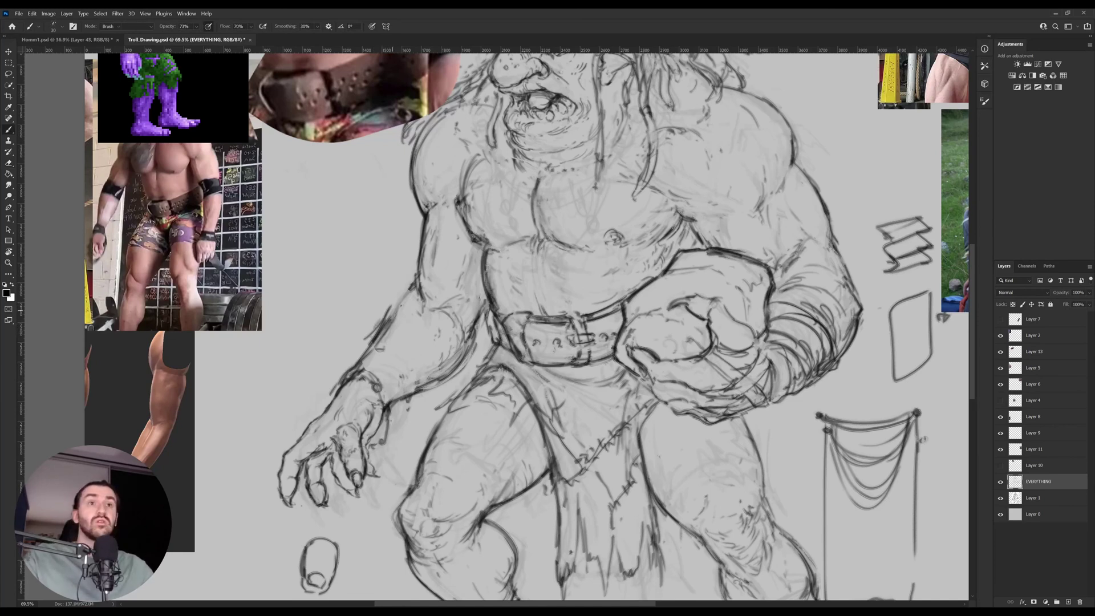
pyautogui.press('e')
pyautogui.moveTo(387, 310)
pyautogui.mouseDown()
pyautogui.moveTo(363, 347)
pyautogui.moveTo(391, 311)
pyautogui.mouseUp()
pyautogui.press('b')
pyautogui.moveTo(382, 322); pyautogui.dragTo(411, 287)
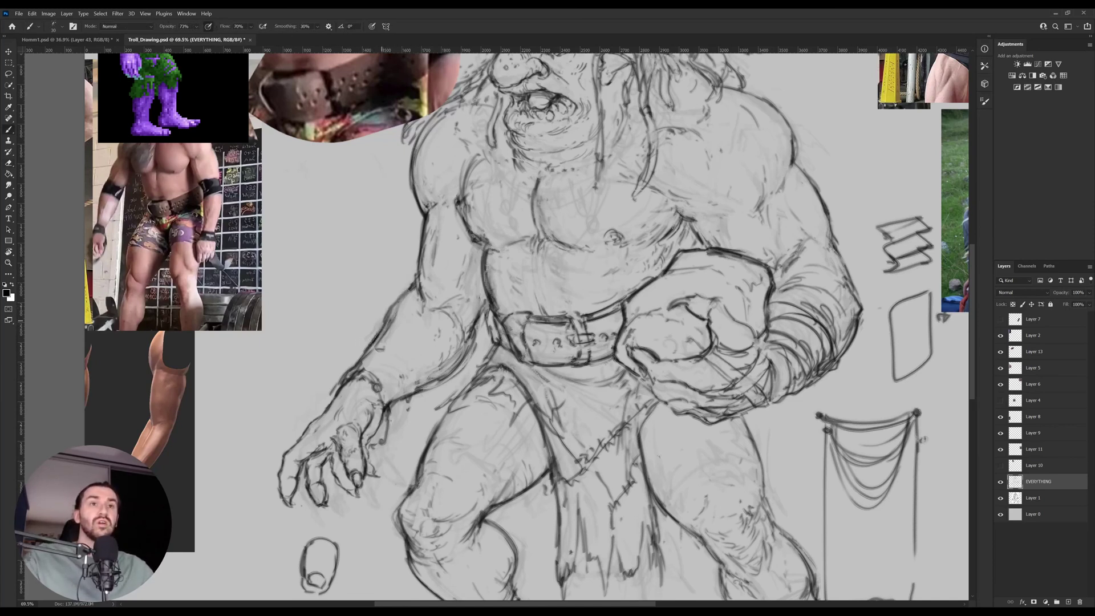
# Erase and redraw the inner forearm contour down to the wrist, and retouch a fingertip of the open hand.
pyautogui.press('e')
pyautogui.moveTo(479, 330); pyautogui.dragTo(467, 355)
pyautogui.press('b')
pyautogui.moveTo(481, 325); pyautogui.dragTo(431, 387)
pyautogui.press('e')
pyautogui.press('b')
pyautogui.press('e')
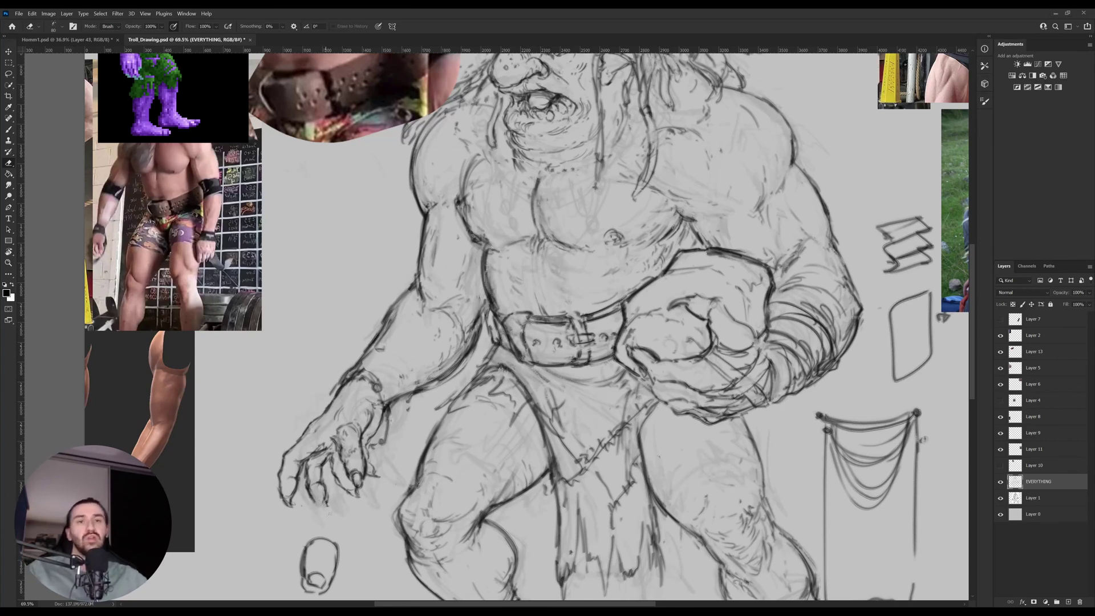
pyautogui.press('b')
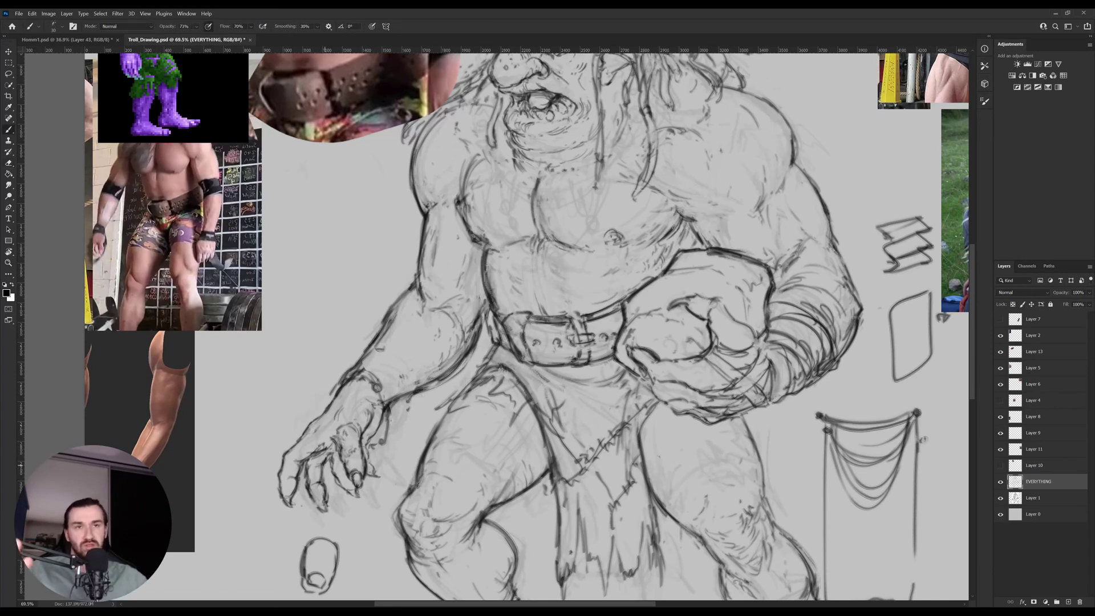
pyautogui.press('b')
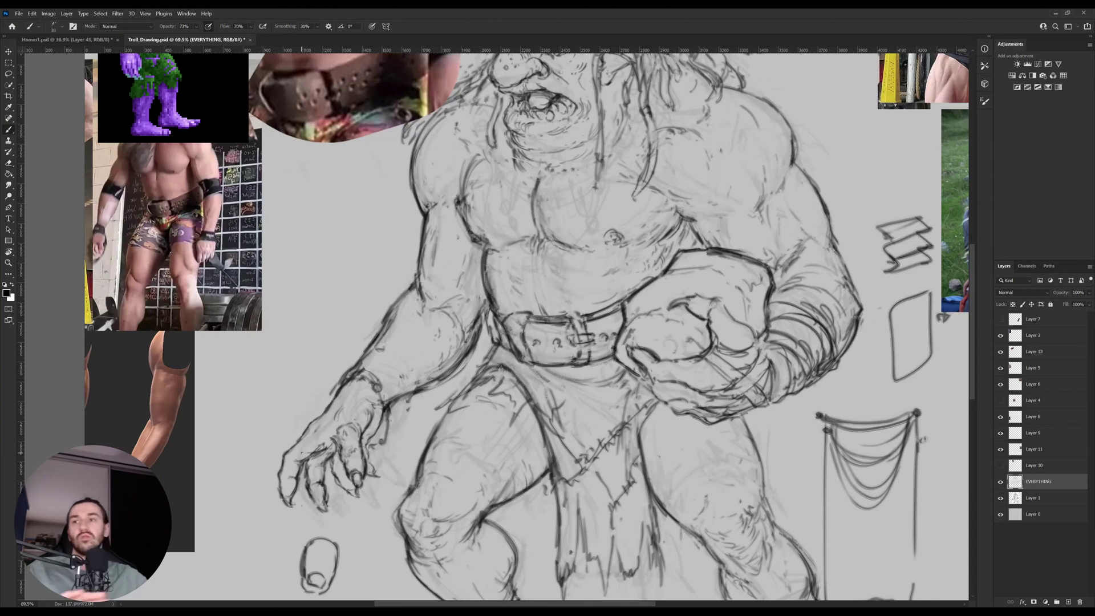
# Flip the canvas horizontally to check the troll's overall proportions.
pyautogui.press('z')
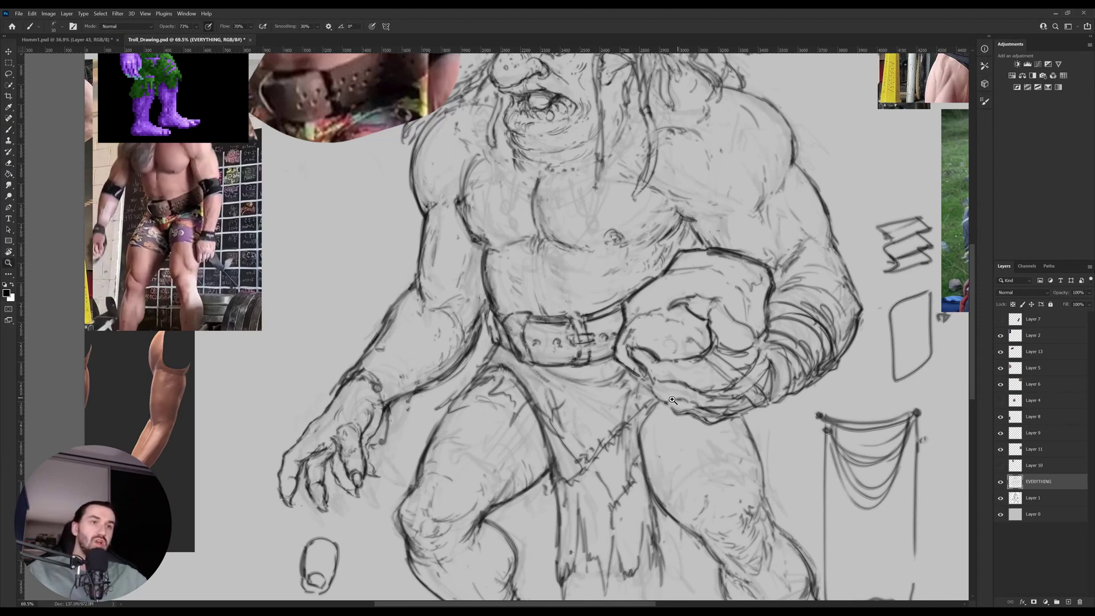
pyautogui.moveTo(706, 402); pyautogui.dragTo(611, 396)
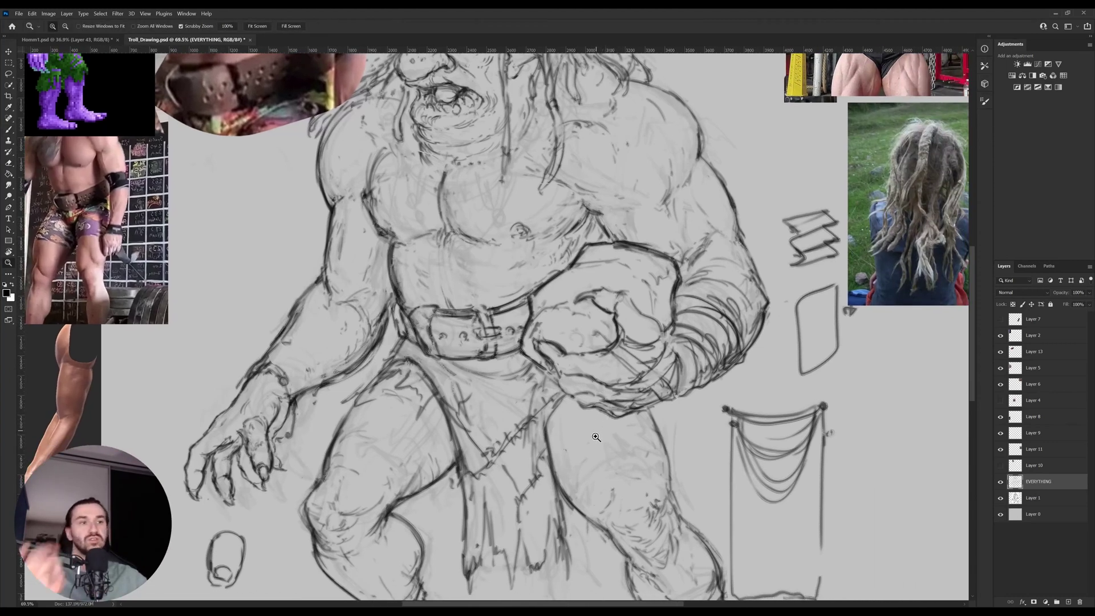
pyautogui.hotkey('ctrl', '0')
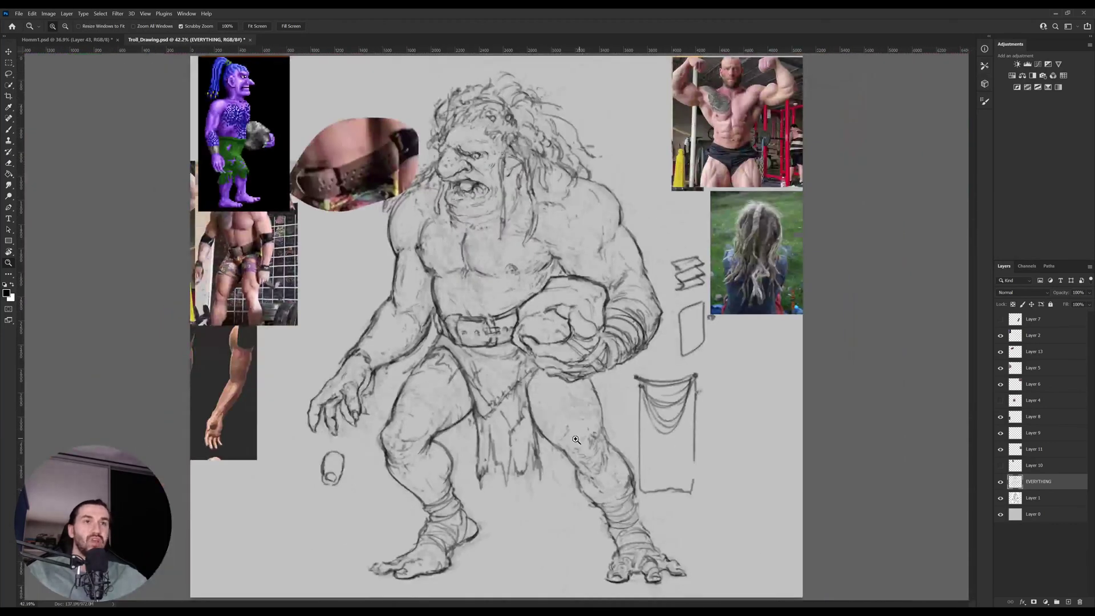
pyautogui.hotkey('ctrl', 'shift', 'h')
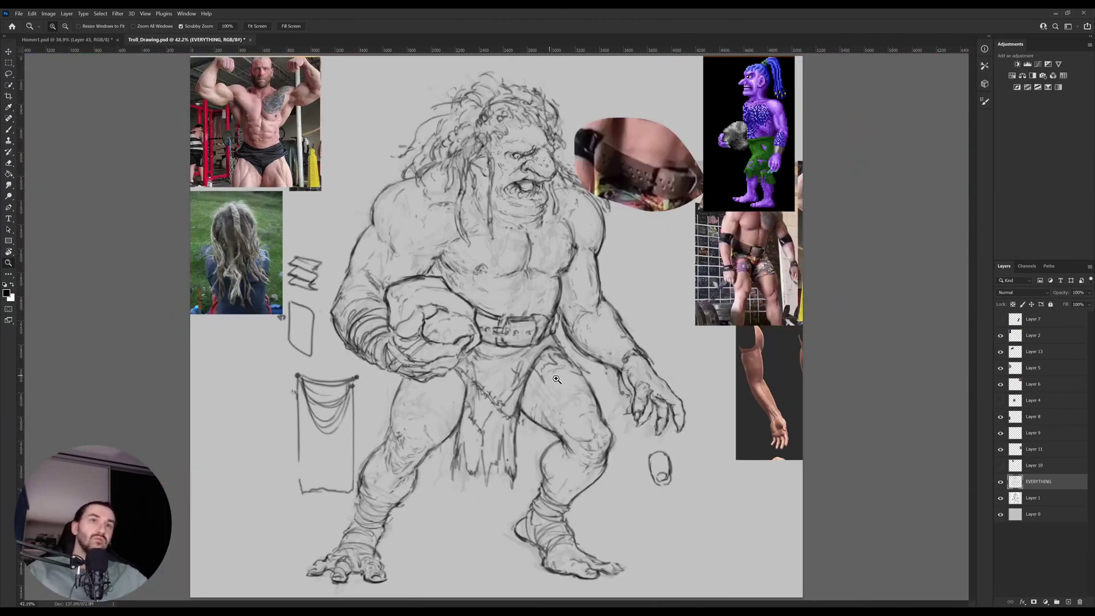
# Hide the oval belt reference on Layer 13 and reselect the EVERYTHING layer.
pyautogui.press('v')
pyautogui.keyDown('ctrl'); pyautogui.click(649, 182); pyautogui.keyUp('ctrl')
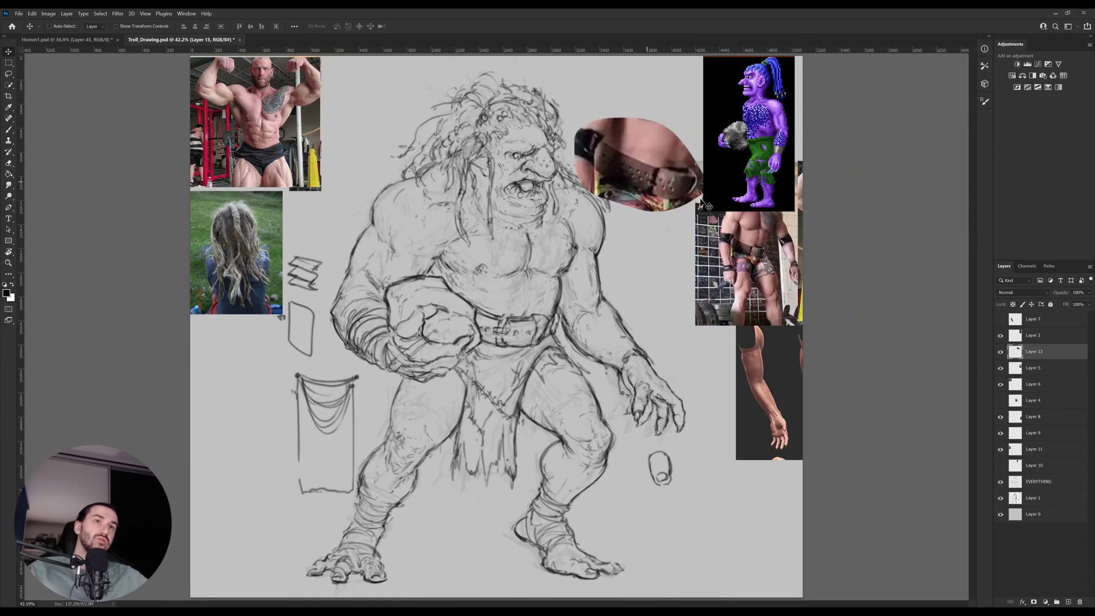
pyautogui.click(1000, 351)
pyautogui.keyDown('ctrl'); pyautogui.click(561, 272); pyautogui.keyUp('ctrl')
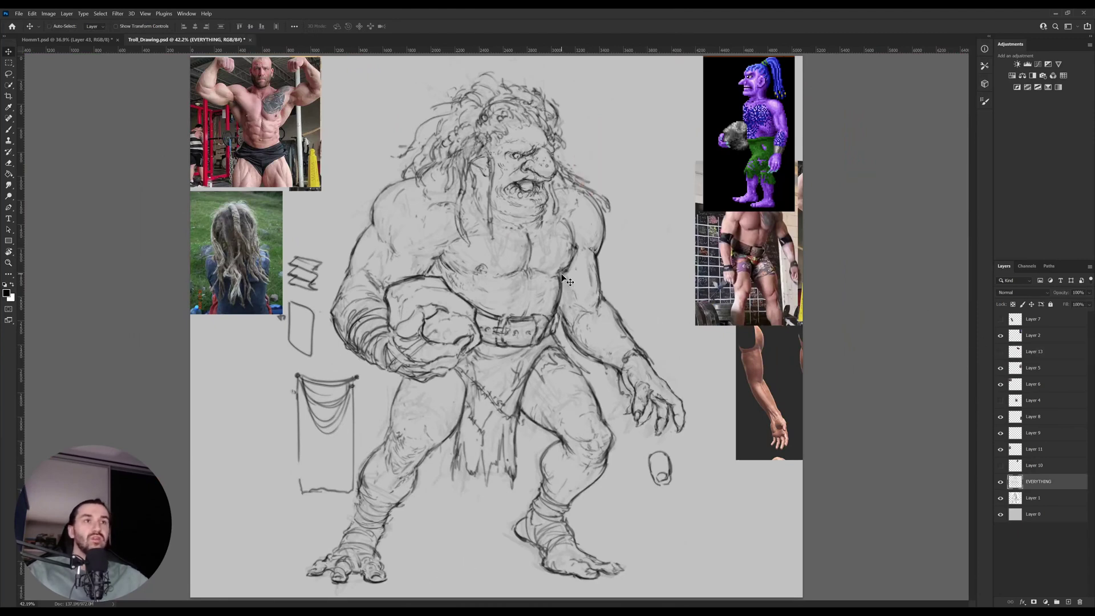
# Lasso the troll's head and hair, cut and paste them onto a new layer, and move them back above the shoulders.
pyautogui.press('l')
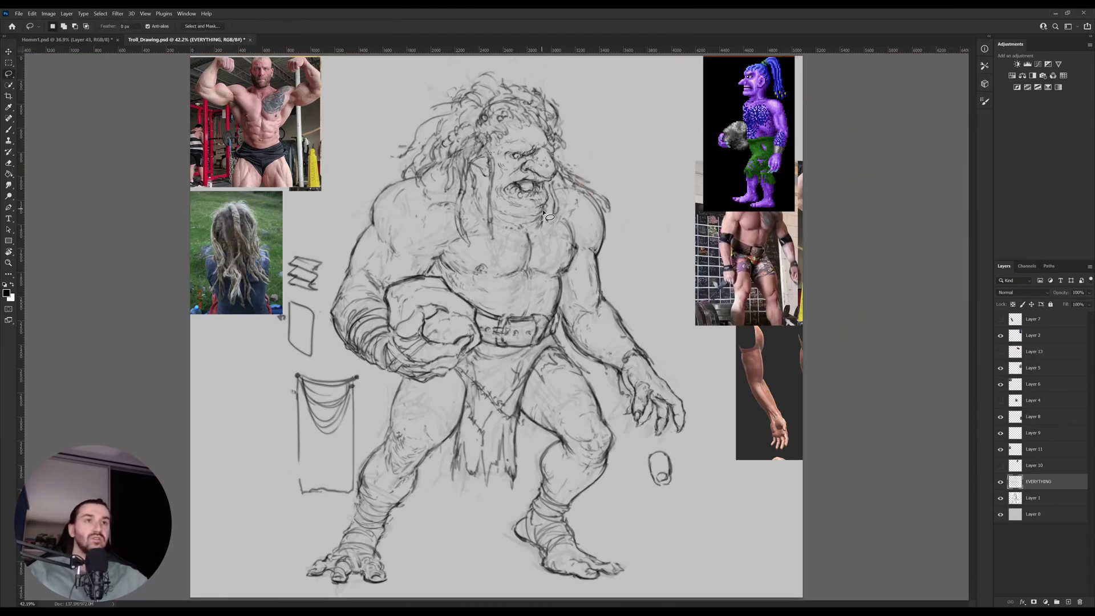
pyautogui.moveTo(546, 228)
pyautogui.mouseDown()
pyautogui.moveTo(462, 243)
pyautogui.moveTo(447, 185)
pyautogui.moveTo(404, 183)
pyautogui.moveTo(396, 112)
pyautogui.moveTo(519, 56)
pyautogui.moveTo(621, 167)
pyautogui.moveTo(614, 222)
pyautogui.moveTo(582, 195)
pyautogui.moveTo(559, 204)
pyautogui.moveTo(550, 241)
pyautogui.mouseUp()
pyautogui.hotkey('ctrl', 'x')
pyautogui.hotkey('ctrl', 'v')
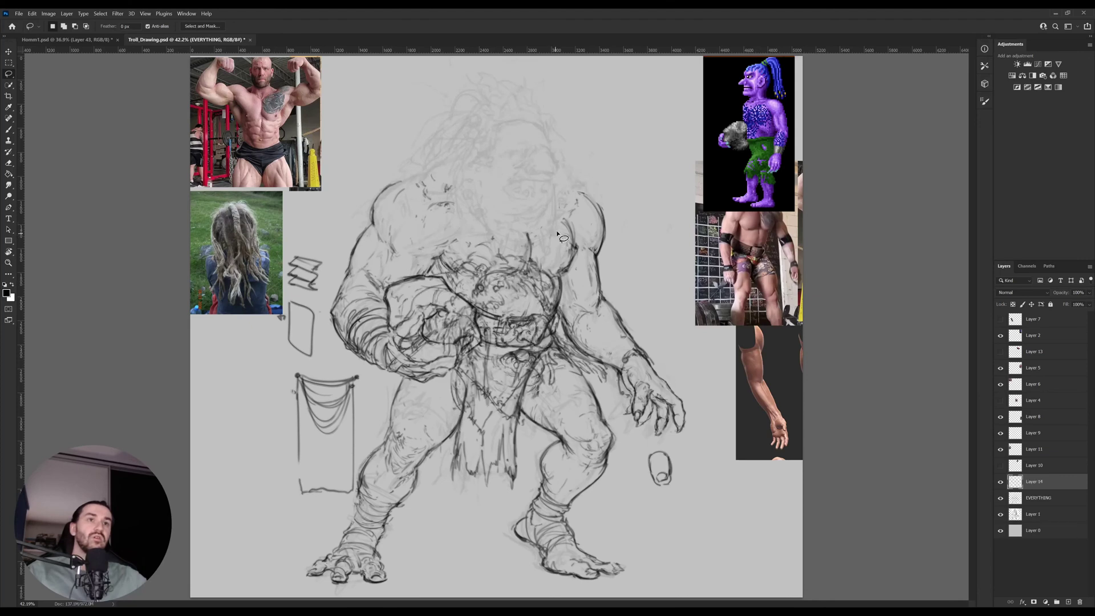
pyautogui.press('v')
pyautogui.moveTo(536, 345); pyautogui.dragTo(543, 203)
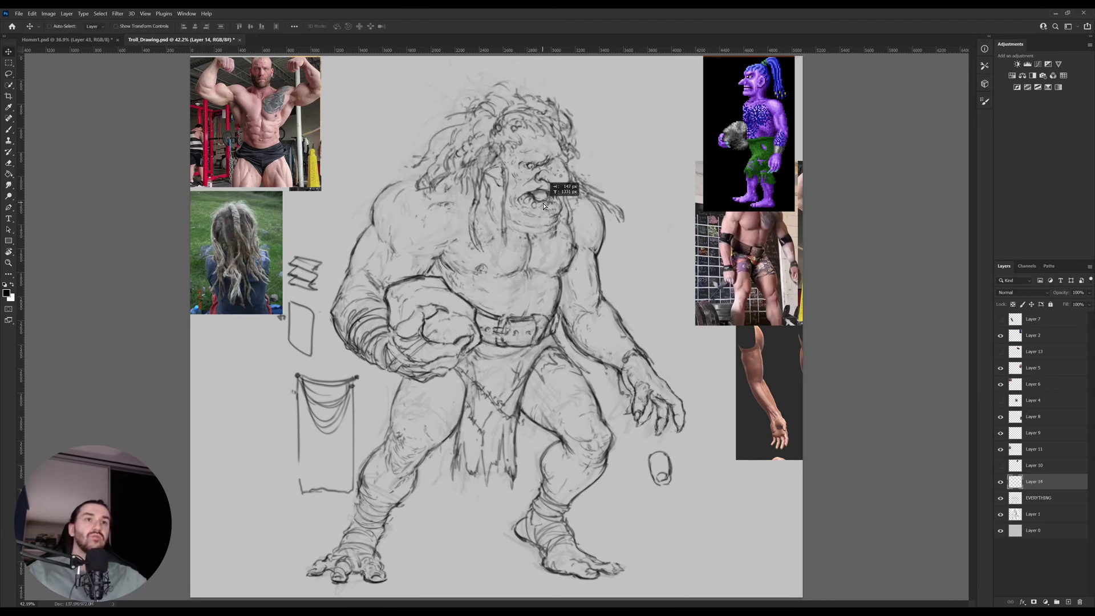
# Scale the pasted head down slightly with Free Transform.
pyautogui.hotkey('ctrl', 't')
pyautogui.moveTo(629, 256); pyautogui.dragTo(627, 247)
pyautogui.press('Return')
pyautogui.press('Return')
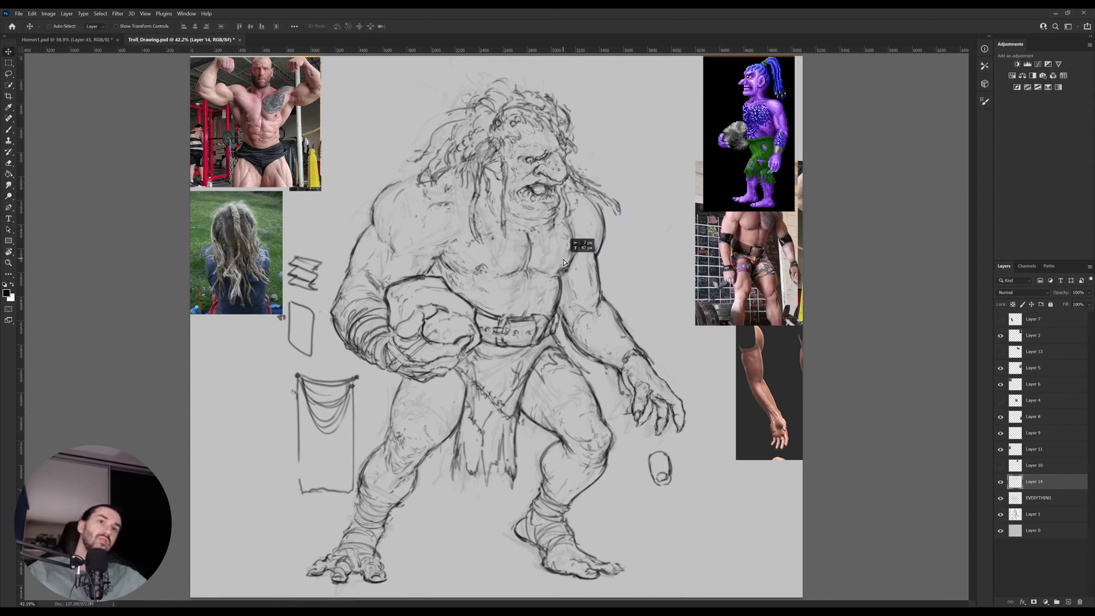
# Compare the head before and after resizing with undo and redo, keep the smaller version, and nudge it into place on the neck.
pyautogui.hotkey('ctrl', 'z')
pyautogui.hotkey('ctrl', 'z')
pyautogui.hotkey('ctrl', 'z')
pyautogui.hotkey('ctrl', 'z')
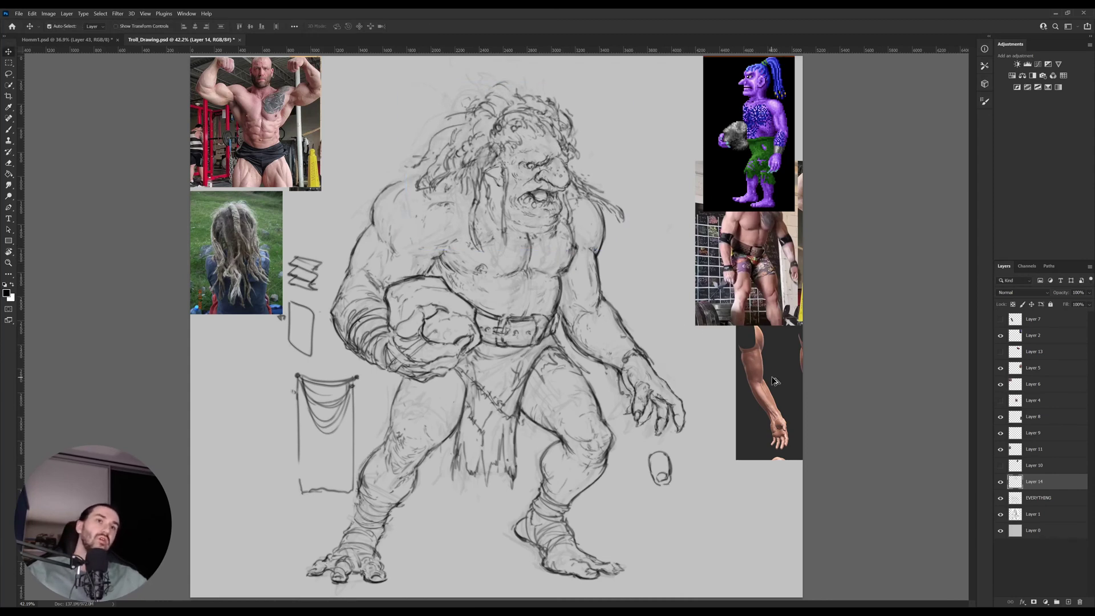
pyautogui.hotkey('ctrl', 'shift', 'z')
pyautogui.hotkey('ctrl', 'shift', 'z')
pyautogui.hotkey('ctrl', 'shift', 'z')
pyautogui.hotkey('ctrl', 'shift', 'z')
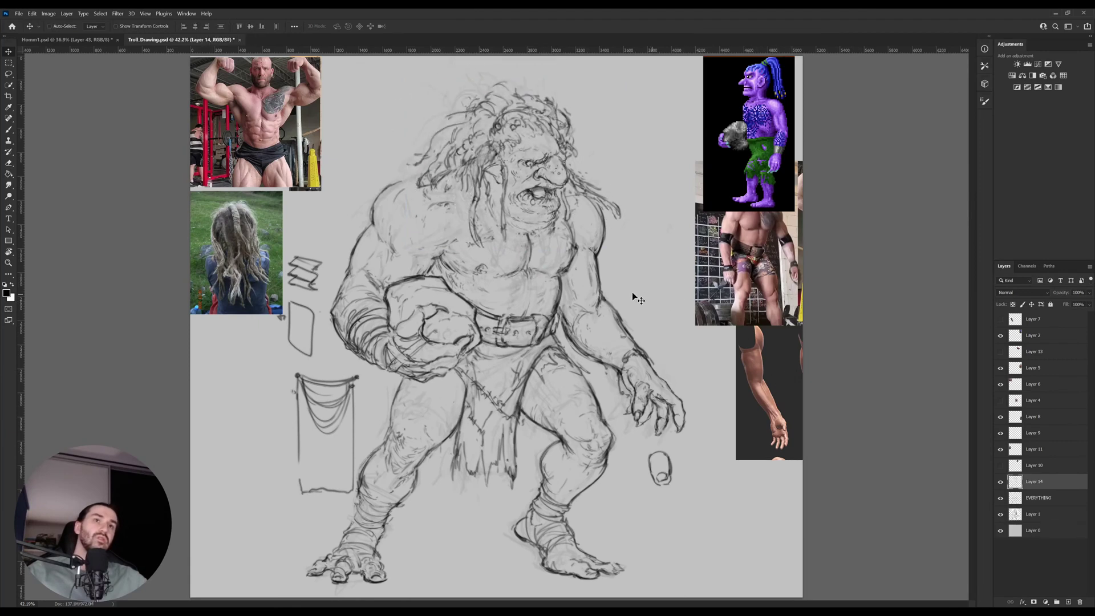
pyautogui.moveTo(627, 293); pyautogui.dragTo(615, 298)
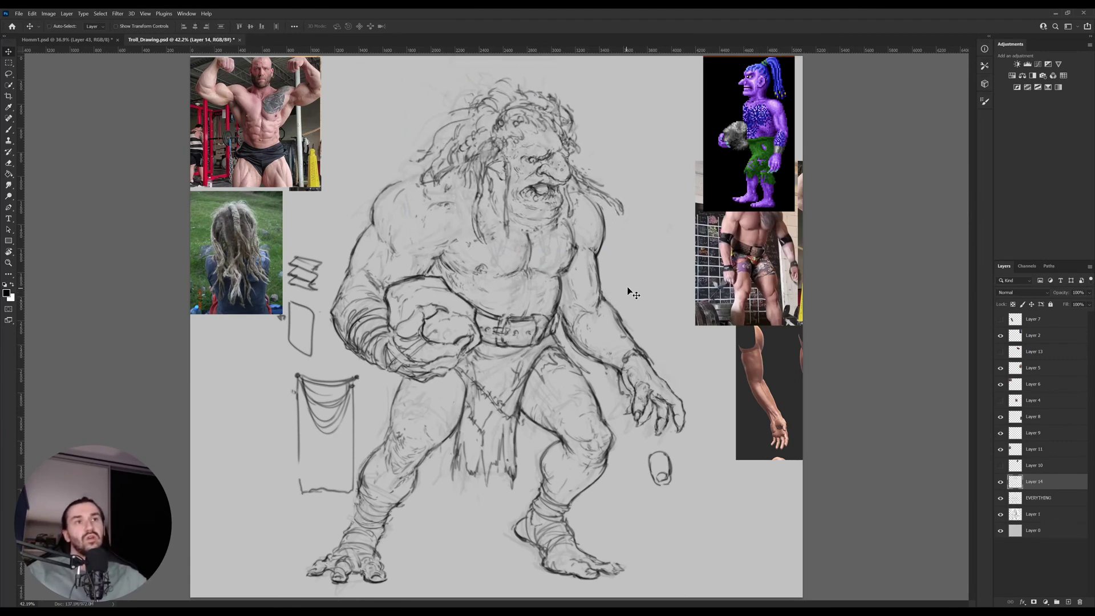
# Flip the canvas back horizontally and merge the head layer down into the EVERYTHING layer.
pyautogui.hotkey('ctrl', 'shift', 'h')
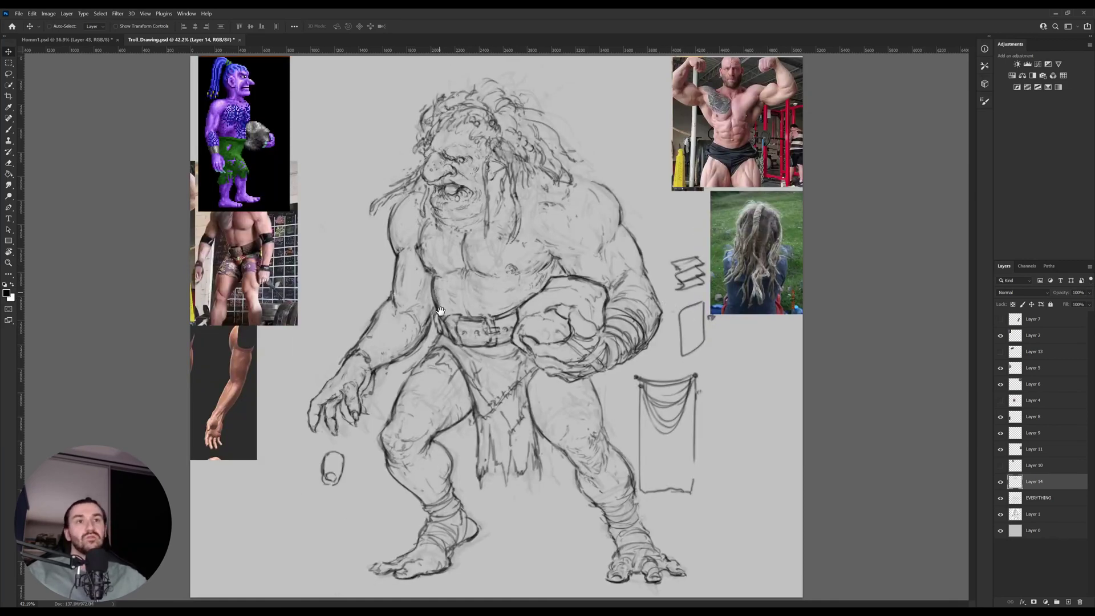
pyautogui.press('e')
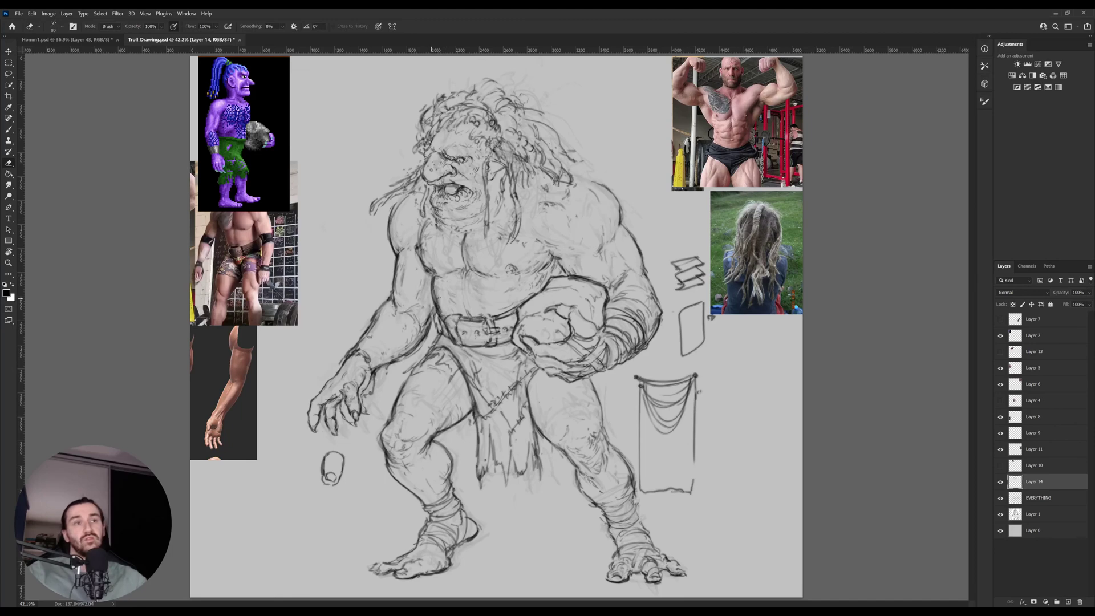
pyautogui.hotkey('ctrl', 'e')
# Move the purple troll reference on Layer 2 clear of the bodybuilder photo, and reselect the EVERYTHING layer.
pyautogui.press('z')
pyautogui.moveTo(432, 276); pyautogui.dragTo(456, 339)
pyautogui.press('v')
pyautogui.moveTo(191, 199); pyautogui.dragTo(228, 115)
pyautogui.click(681, 358)
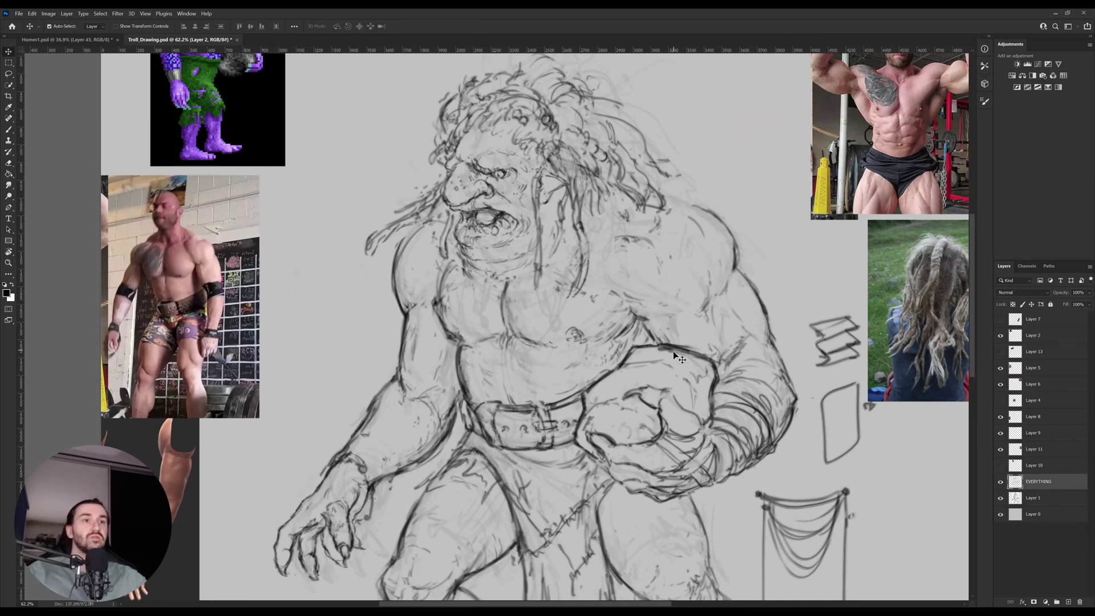
# Lasso the lowered forearm and open hand on the EVERYTHING layer and rotate them inward toward the leg with Free Transform.
pyautogui.press('b')
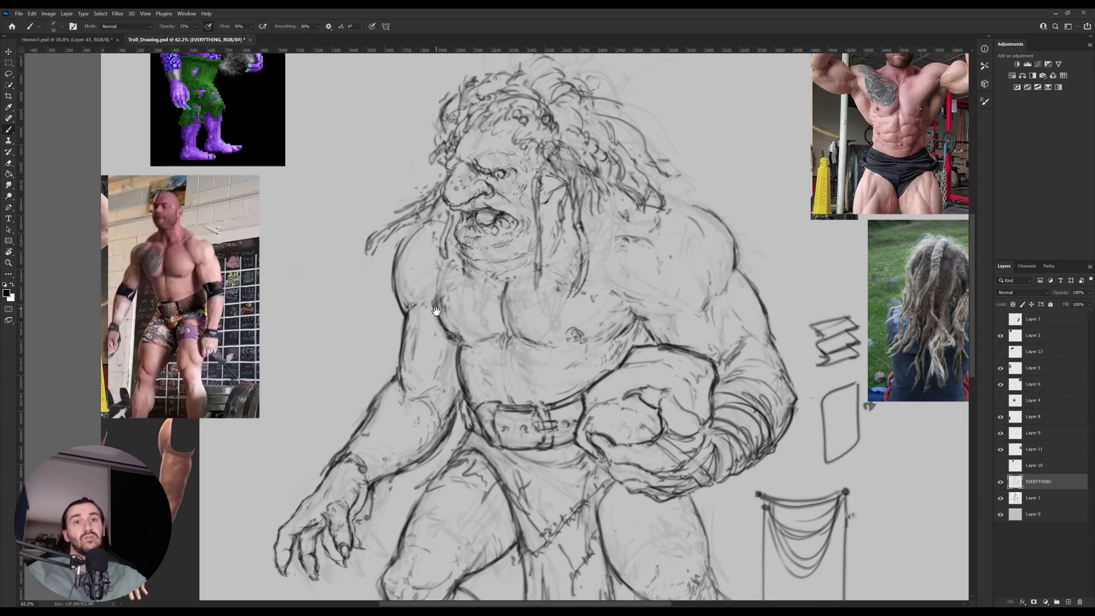
pyautogui.moveTo(436, 311); pyautogui.dragTo(440, 339)
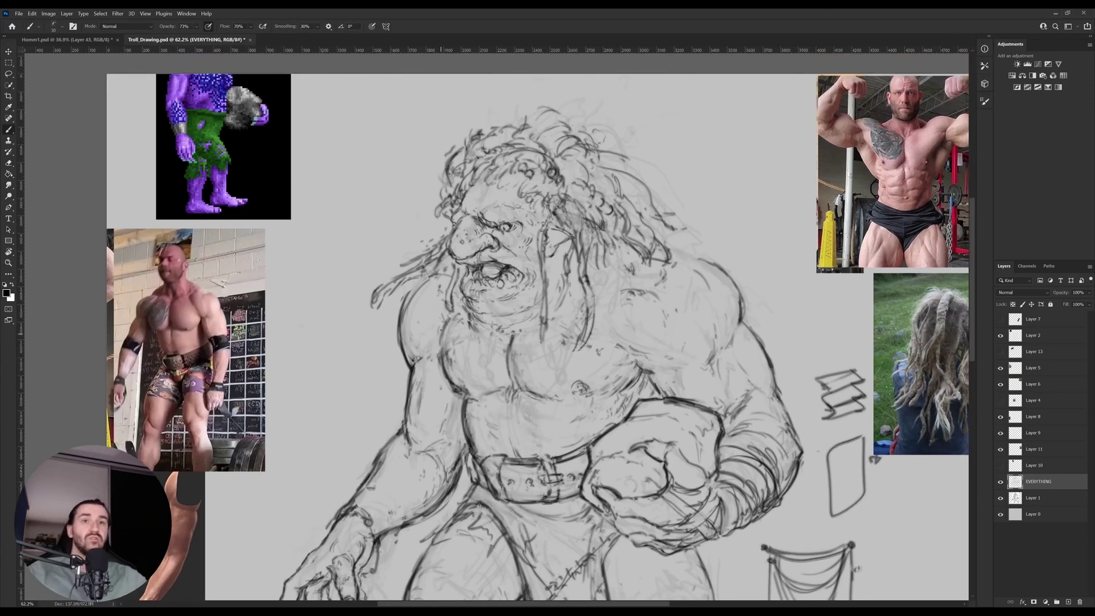
pyautogui.moveTo(412, 416); pyautogui.dragTo(417, 314)
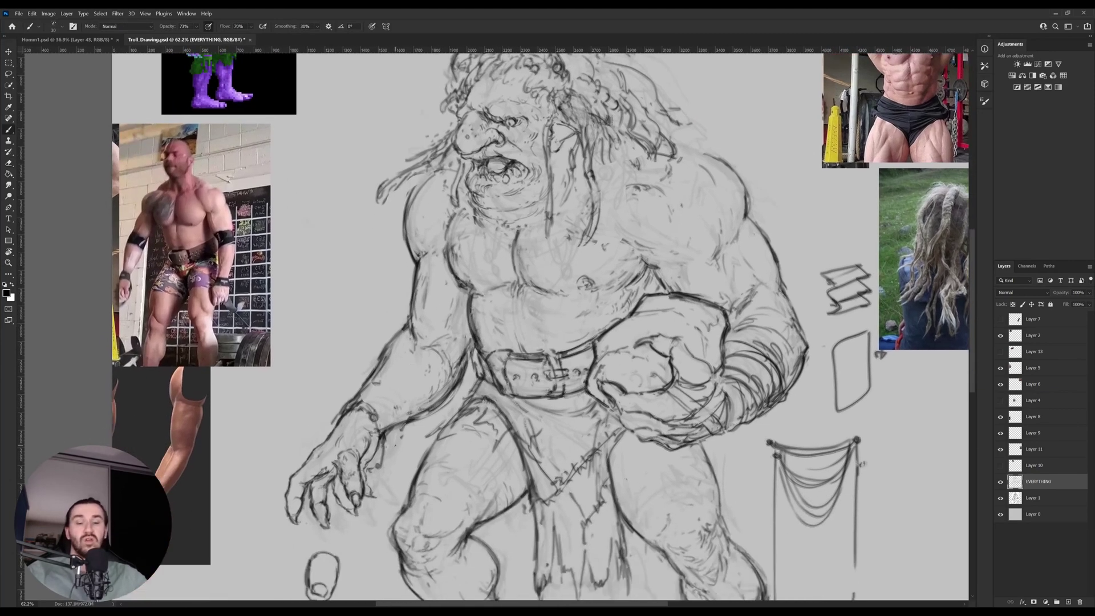
pyautogui.press('l')
pyautogui.moveTo(363, 528)
pyautogui.mouseDown()
pyautogui.moveTo(266, 496)
pyautogui.moveTo(320, 357)
pyautogui.moveTo(398, 323)
pyautogui.moveTo(411, 335)
pyautogui.moveTo(471, 338)
pyautogui.moveTo(457, 397)
pyautogui.moveTo(394, 490)
pyautogui.mouseUp()
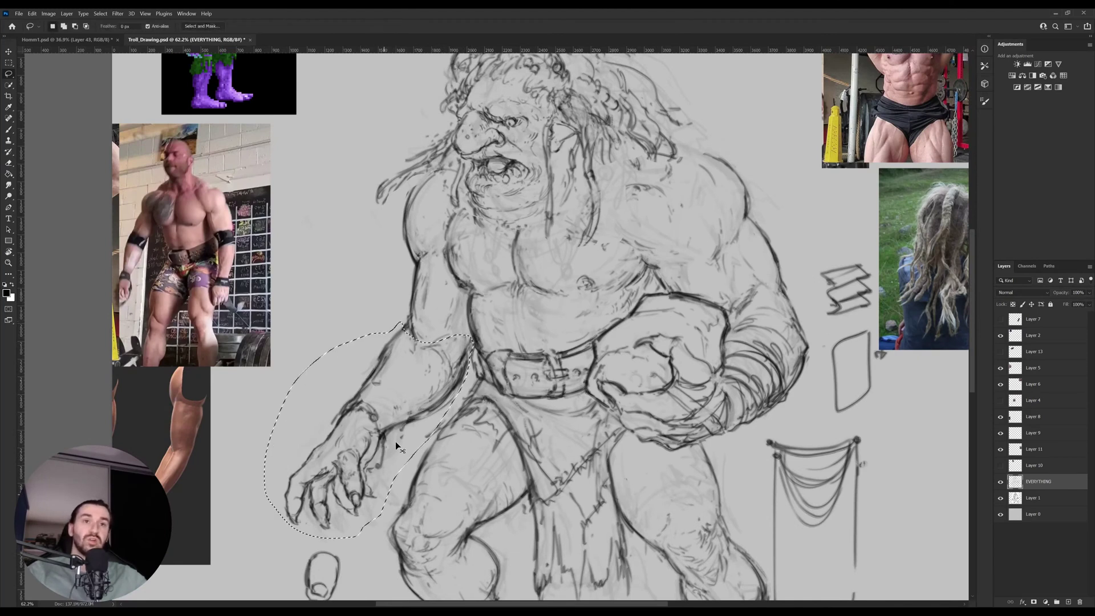
pyautogui.hotkey('ctrl', 't')
pyautogui.moveTo(508, 317); pyautogui.dragTo(539, 280)
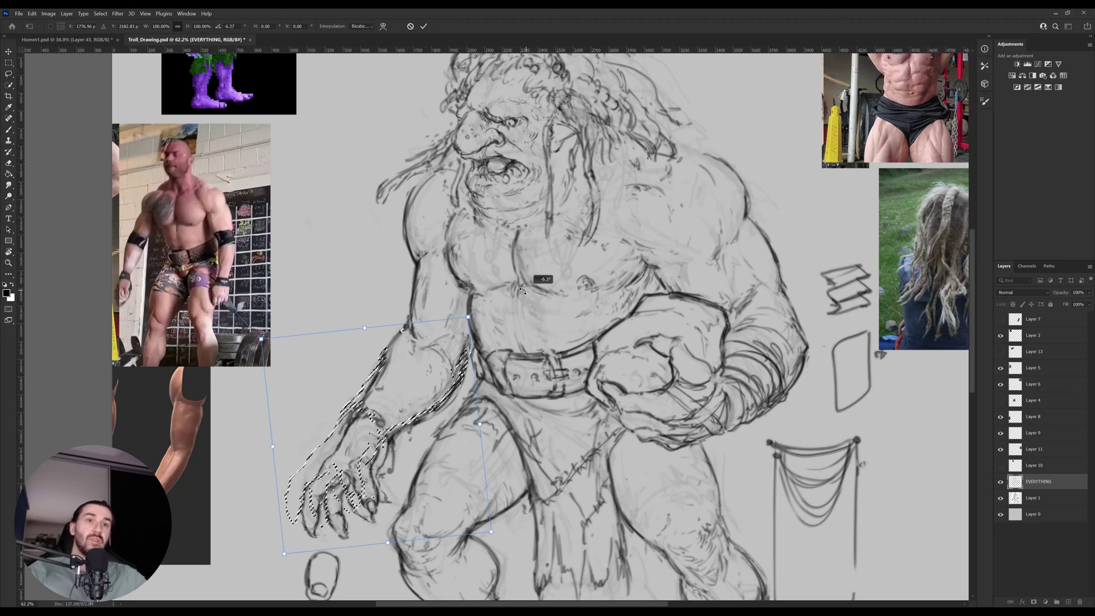
pyautogui.press('Return')
# Lasso the lowered arm from mid upper arm to fingertips, rotate it outward, and reposition it with Free Transform.
pyautogui.moveTo(359, 544)
pyautogui.mouseDown()
pyautogui.moveTo(312, 338)
pyautogui.moveTo(425, 262)
pyautogui.moveTo(463, 309)
pyautogui.moveTo(471, 355)
pyautogui.moveTo(438, 431)
pyautogui.moveTo(360, 543)
pyautogui.mouseUp()
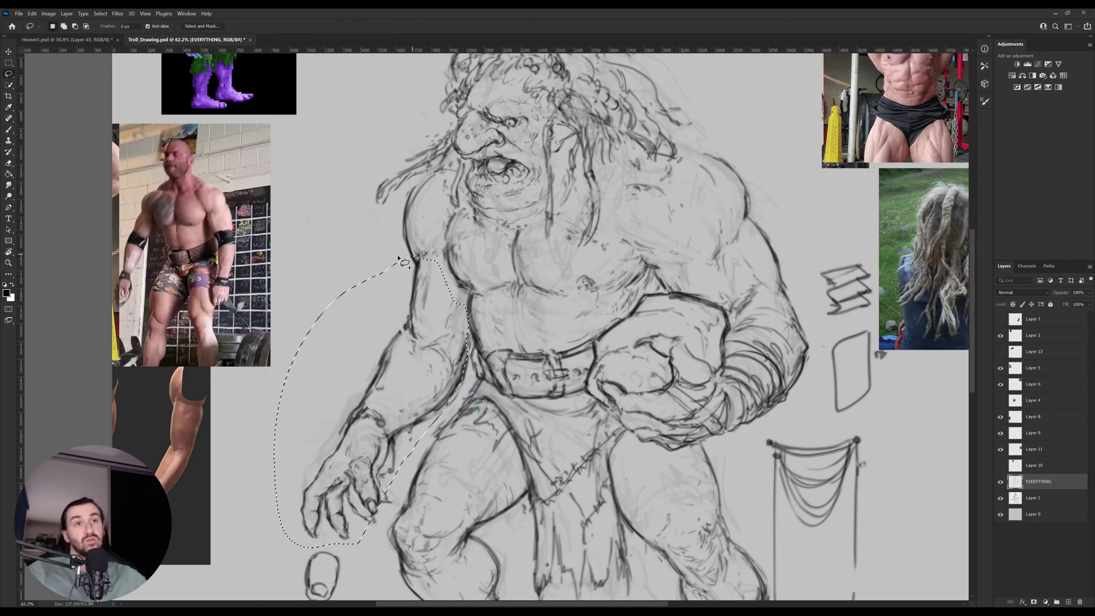
pyautogui.moveTo(422, 255)
pyautogui.mouseDown()
pyautogui.moveTo(450, 181)
pyautogui.moveTo(428, 286)
pyautogui.moveTo(407, 274)
pyautogui.mouseUp()
pyautogui.hotkey('ctrl', 't')
pyautogui.keyDown('alt'); pyautogui.click(436, 213); pyautogui.keyUp('alt')
pyautogui.moveTo(437, 213); pyautogui.dragTo(451, 194)
pyautogui.moveTo(518, 153); pyautogui.dragTo(522, 162)
pyautogui.press('Return')
# Lasso the open hand at the wrist, adjust its angle slightly with Free Transform, and clear the selection.
pyautogui.moveTo(263, 540)
pyautogui.mouseDown()
pyautogui.moveTo(292, 413)
pyautogui.moveTo(358, 404)
pyautogui.moveTo(369, 443)
pyautogui.moveTo(360, 502)
pyautogui.moveTo(307, 549)
pyautogui.moveTo(270, 448)
pyautogui.moveTo(340, 388)
pyautogui.moveTo(342, 413)
pyautogui.mouseUp()
pyautogui.hotkey('ctrl', 't')
pyautogui.moveTo(414, 373)
pyautogui.mouseDown()
pyautogui.moveTo(417, 352)
pyautogui.moveTo(423, 395)
pyautogui.moveTo(434, 351)
pyautogui.mouseUp()
pyautogui.press('Return')
pyautogui.hotkey('ctrl', 'd')
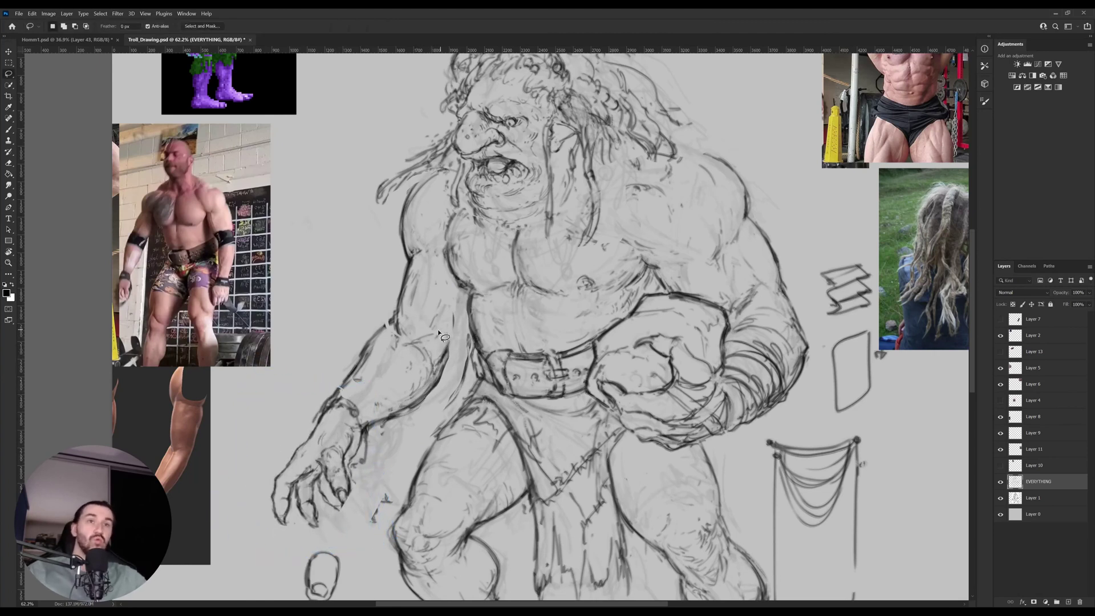
# Redraw the inner contour of the lowered arm beside the torso, erasing leftover lines where the arm was moved.
pyautogui.press('b')
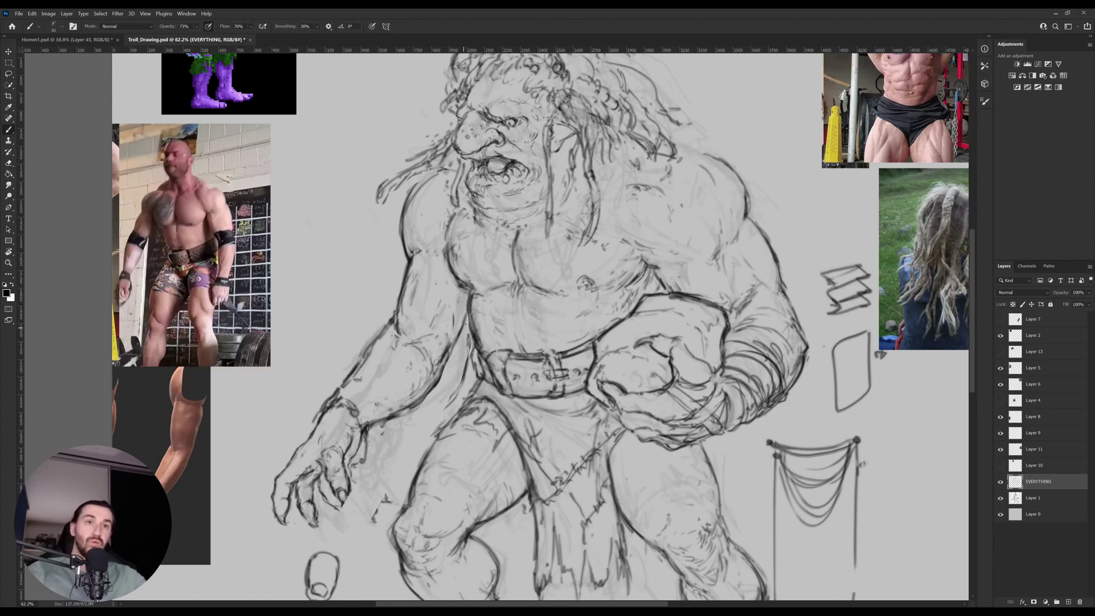
pyautogui.moveTo(467, 317)
pyautogui.mouseDown()
pyautogui.moveTo(452, 364)
pyautogui.moveTo(461, 325)
pyautogui.moveTo(470, 346)
pyautogui.mouseUp()
pyautogui.press('e')
pyautogui.press('b')
pyautogui.press('e')
pyautogui.moveTo(478, 324)
pyautogui.mouseDown()
pyautogui.moveTo(483, 346)
pyautogui.moveTo(468, 328)
pyautogui.moveTo(476, 343)
pyautogui.moveTo(476, 305)
pyautogui.moveTo(470, 346)
pyautogui.moveTo(463, 294)
pyautogui.moveTo(475, 353)
pyautogui.mouseUp()
pyautogui.press('b')
pyautogui.press('e')
pyautogui.press('b')
pyautogui.moveTo(469, 303); pyautogui.dragTo(471, 336)
pyautogui.moveTo(473, 287); pyautogui.dragTo(472, 347)
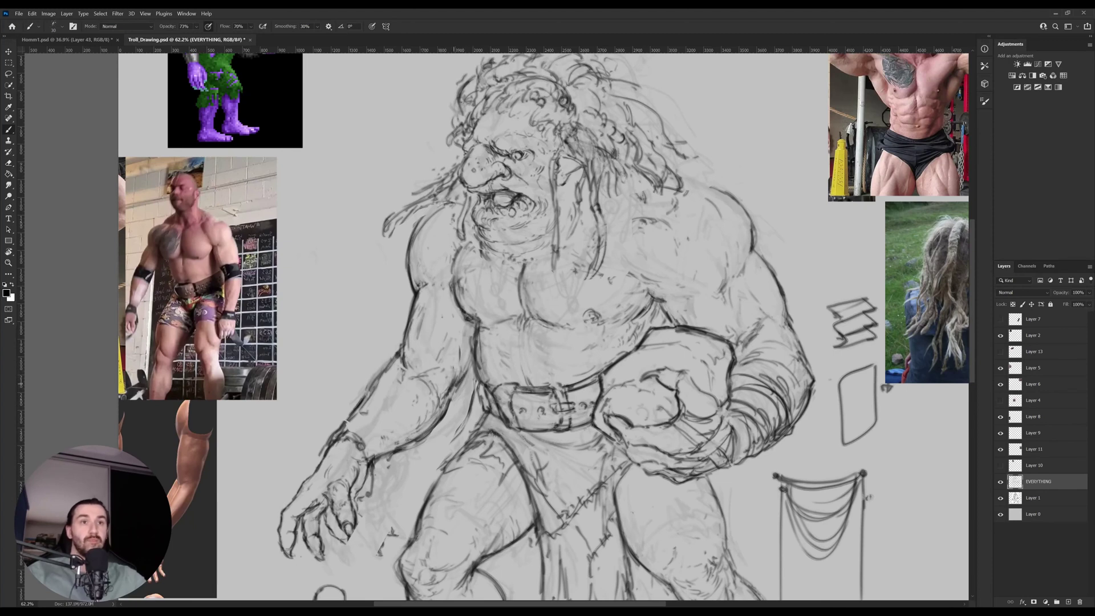
# Erase and redraw the lowered arm's shoulder and upper arm lines so the deltoid joins the repositioned arm cleanly.
pyautogui.moveTo(459, 383); pyautogui.dragTo(453, 392)
pyautogui.press('e')
pyautogui.moveTo(422, 299); pyautogui.dragTo(409, 320)
pyautogui.moveTo(413, 306)
pyautogui.mouseDown()
pyautogui.moveTo(397, 349)
pyautogui.moveTo(422, 284)
pyautogui.moveTo(407, 316)
pyautogui.mouseUp()
pyautogui.press('b')
pyautogui.moveTo(425, 285)
pyautogui.mouseDown()
pyautogui.moveTo(402, 333)
pyautogui.moveTo(410, 319)
pyautogui.mouseUp()
pyautogui.press('e')
pyautogui.moveTo(418, 232); pyautogui.dragTo(408, 283)
pyautogui.moveTo(417, 229)
pyautogui.mouseDown()
pyautogui.moveTo(410, 296)
pyautogui.moveTo(420, 239)
pyautogui.moveTo(404, 275)
pyautogui.mouseUp()
pyautogui.press('b')
pyautogui.moveTo(413, 233)
pyautogui.mouseDown()
pyautogui.moveTo(399, 282)
pyautogui.moveTo(456, 288)
pyautogui.mouseUp()
pyautogui.press('e')
pyautogui.press('b')
pyautogui.press('e')
pyautogui.moveTo(455, 255); pyautogui.dragTo(452, 271)
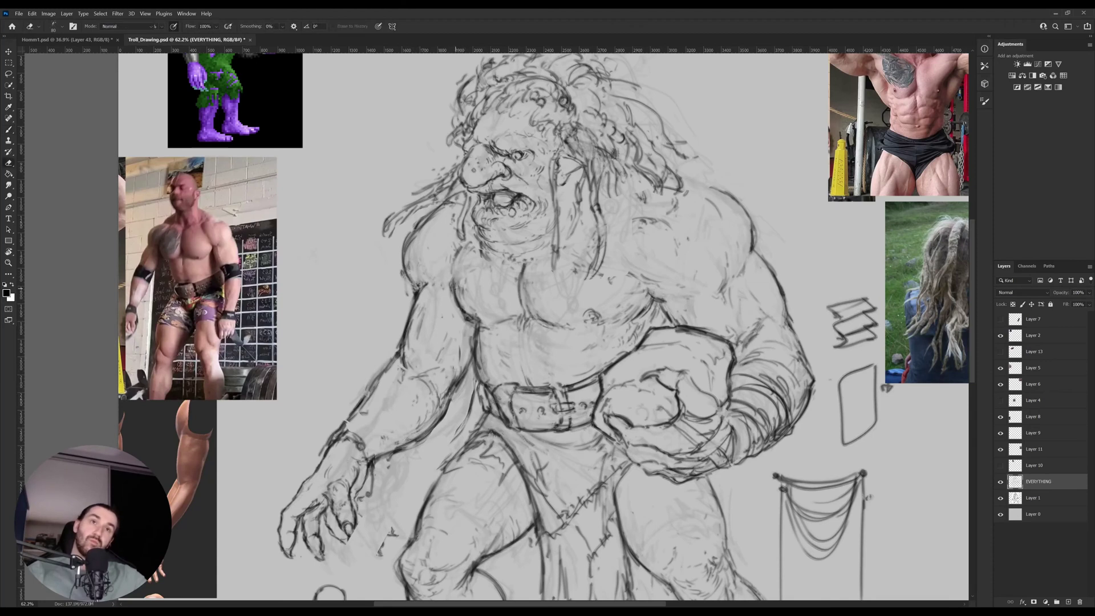
# Trim stray marks outside the lowered arm and restate the outer contour of its shoulder and upper arm.
pyautogui.press('b')
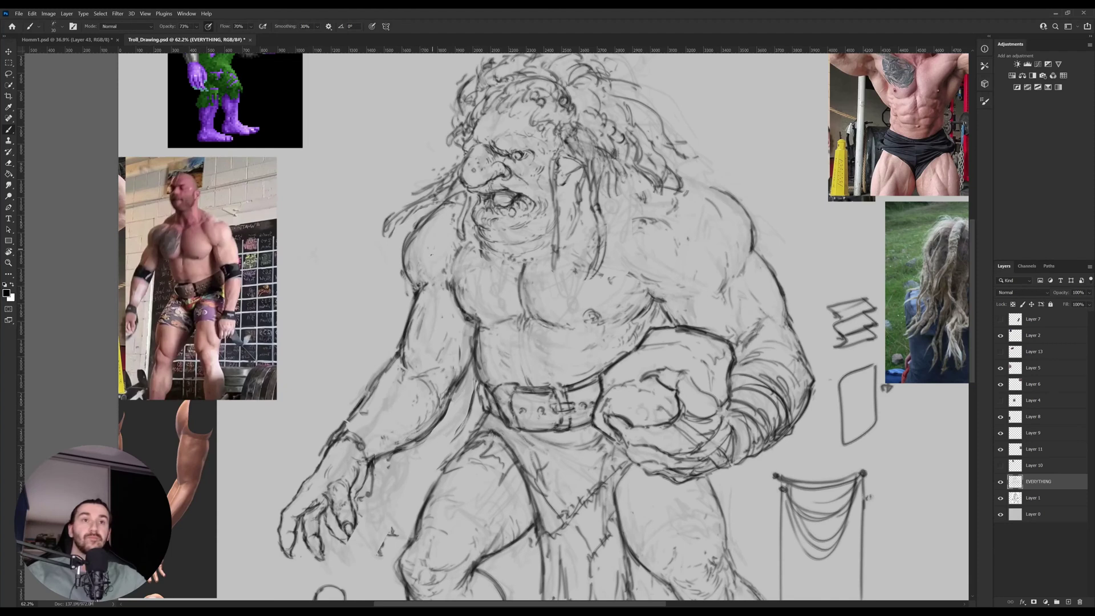
pyautogui.press('e')
pyautogui.moveTo(407, 245)
pyautogui.mouseDown()
pyautogui.moveTo(407, 274)
pyautogui.moveTo(423, 238)
pyautogui.moveTo(400, 345)
pyautogui.mouseUp()
pyautogui.press('b')
pyautogui.press('b')
pyautogui.press('b')
pyautogui.moveTo(407, 280)
pyautogui.mouseDown()
pyautogui.moveTo(415, 231)
pyautogui.moveTo(407, 289)
pyautogui.mouseUp()
pyautogui.moveTo(421, 233); pyautogui.dragTo(406, 272)
# Rotate the canvas to stroke the upper contour of the rock-holding shoulder, and return the view to upright.
pyautogui.moveTo(734, 216)
pyautogui.mouseDown()
pyautogui.moveTo(593, 257)
pyautogui.moveTo(625, 343)
pyautogui.mouseUp()
pyautogui.press('r')
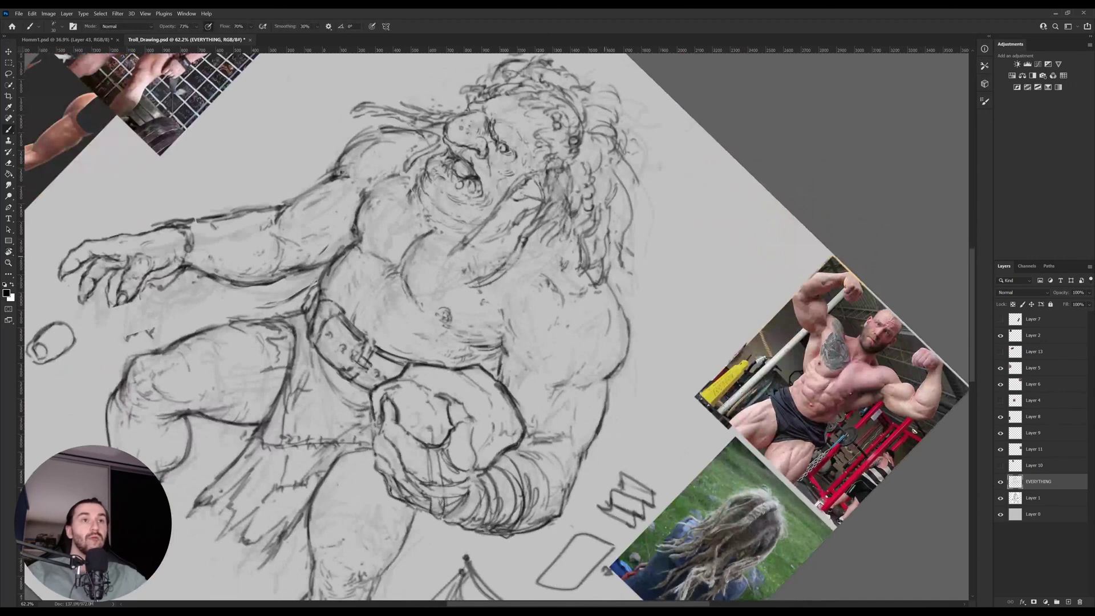
pyautogui.moveTo(604, 214); pyautogui.dragTo(610, 259)
pyautogui.press('r')
pyautogui.press('Escape')
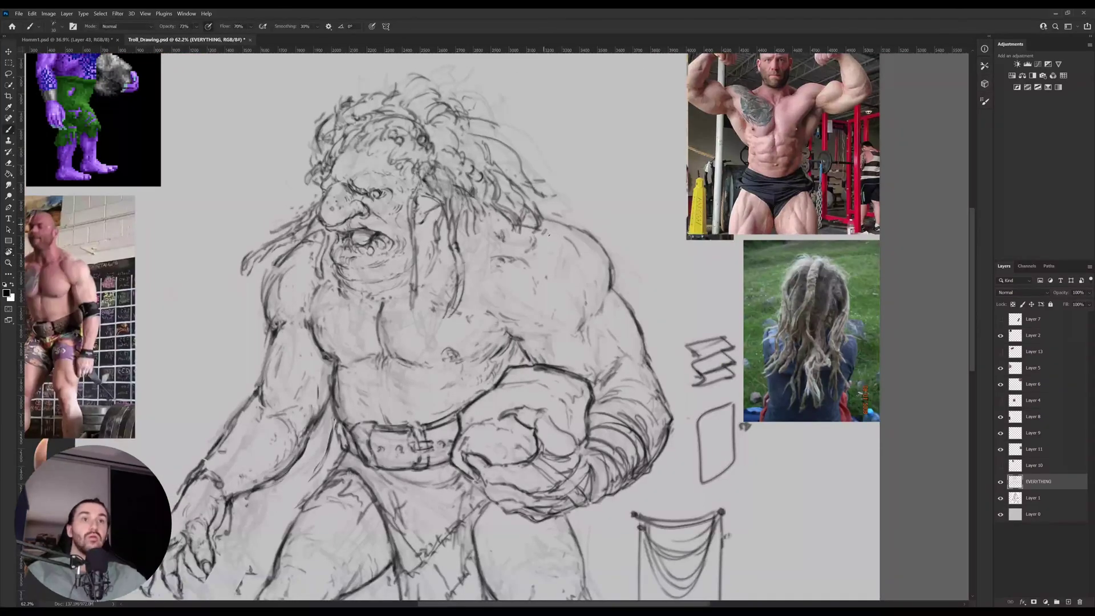
pyautogui.moveTo(536, 262)
pyautogui.mouseDown()
pyautogui.moveTo(545, 252)
pyautogui.moveTo(554, 293)
pyautogui.moveTo(571, 269)
pyautogui.mouseUp()
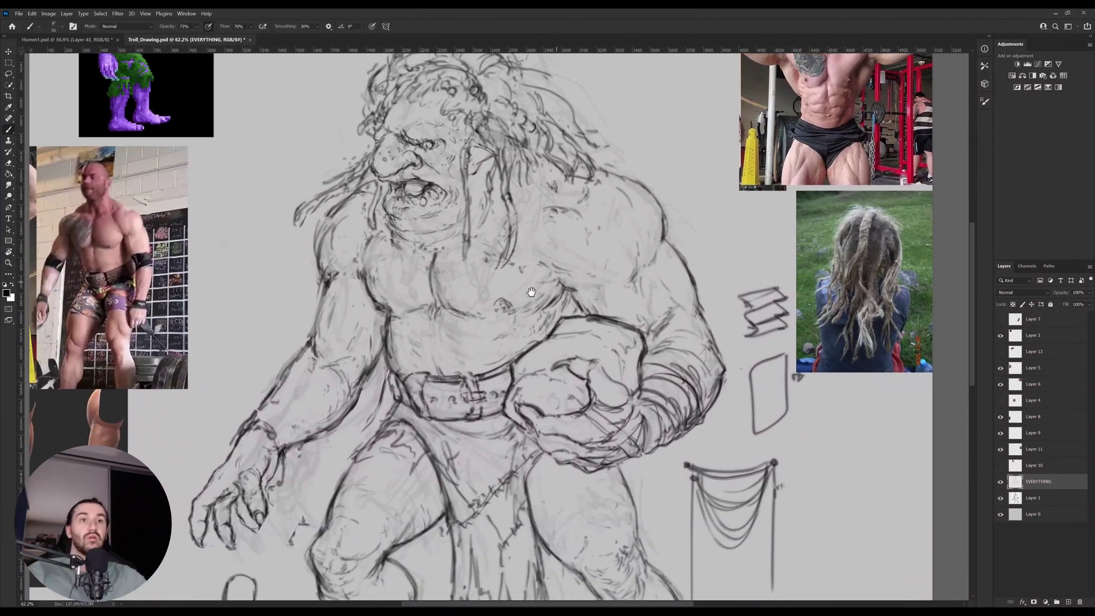
# Lasso the chest muscles, warp their upper edge slightly upward, and clear the selection.
pyautogui.press('l')
pyautogui.moveTo(431, 324)
pyautogui.mouseDown()
pyautogui.moveTo(388, 317)
pyautogui.moveTo(367, 255)
pyautogui.moveTo(501, 248)
pyautogui.moveTo(556, 325)
pyautogui.mouseUp()
pyautogui.hotkey('ctrl', 't')
pyautogui.hotkey('ctrl', 'shift', 'w')
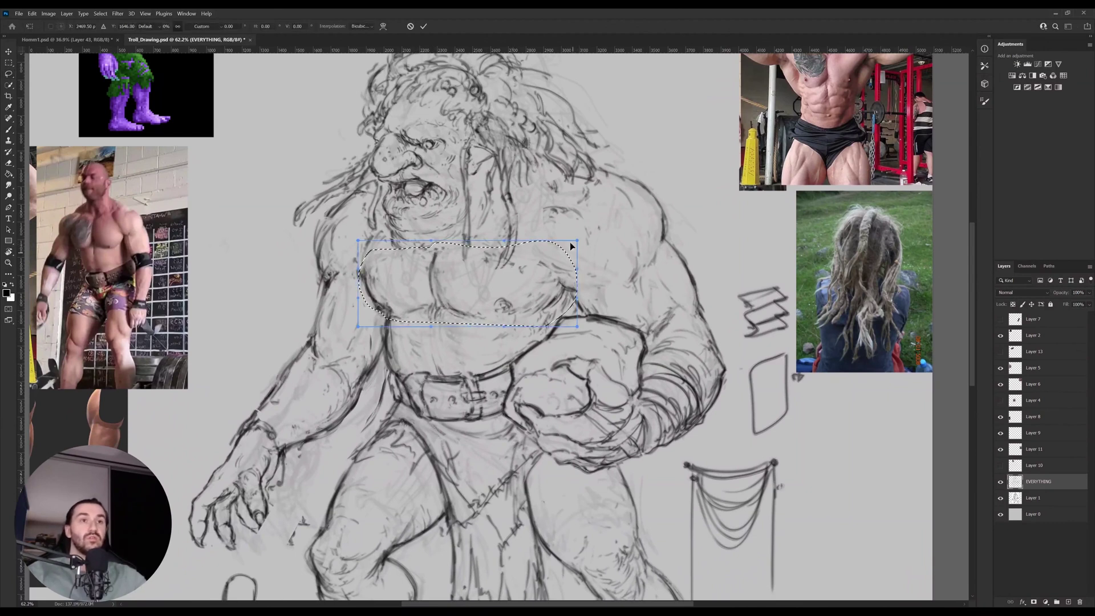
pyautogui.moveTo(536, 246); pyautogui.dragTo(528, 236)
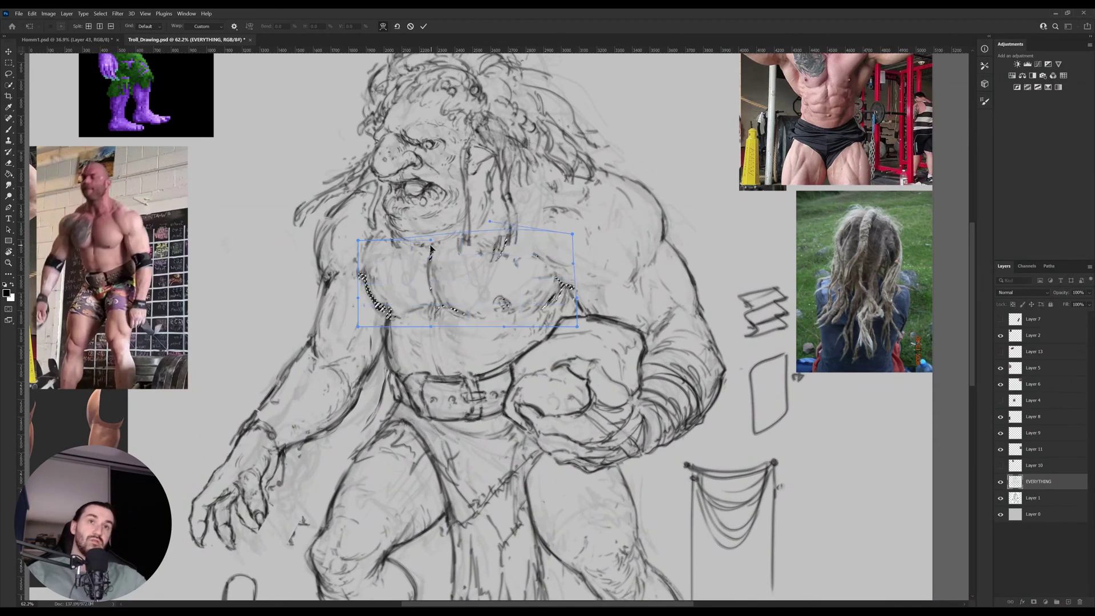
pyautogui.moveTo(430, 241); pyautogui.dragTo(426, 246)
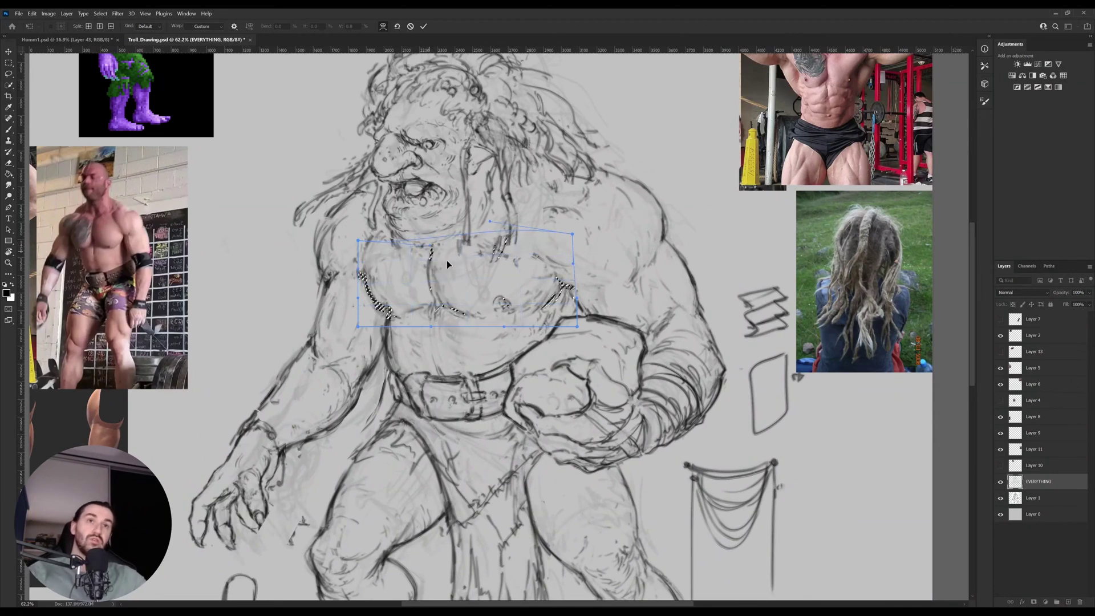
pyautogui.press('Return')
pyautogui.hotkey('ctrl', 'd')
pyautogui.press('b')
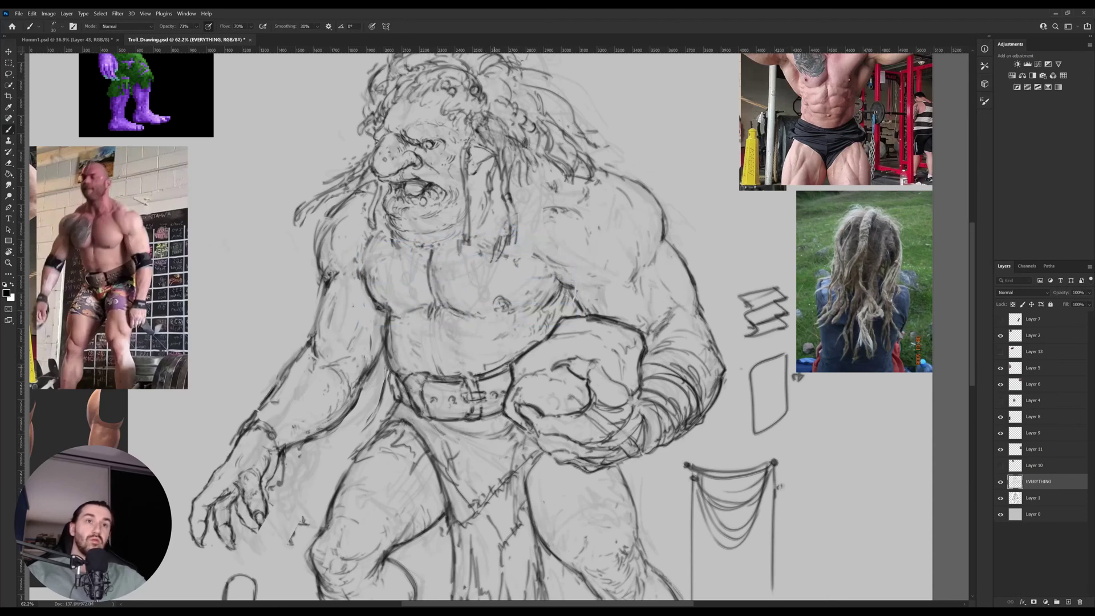
pyautogui.moveTo(521, 360); pyautogui.dragTo(479, 363)
pyautogui.moveTo(573, 323); pyautogui.dragTo(606, 321)
pyautogui.press('e')
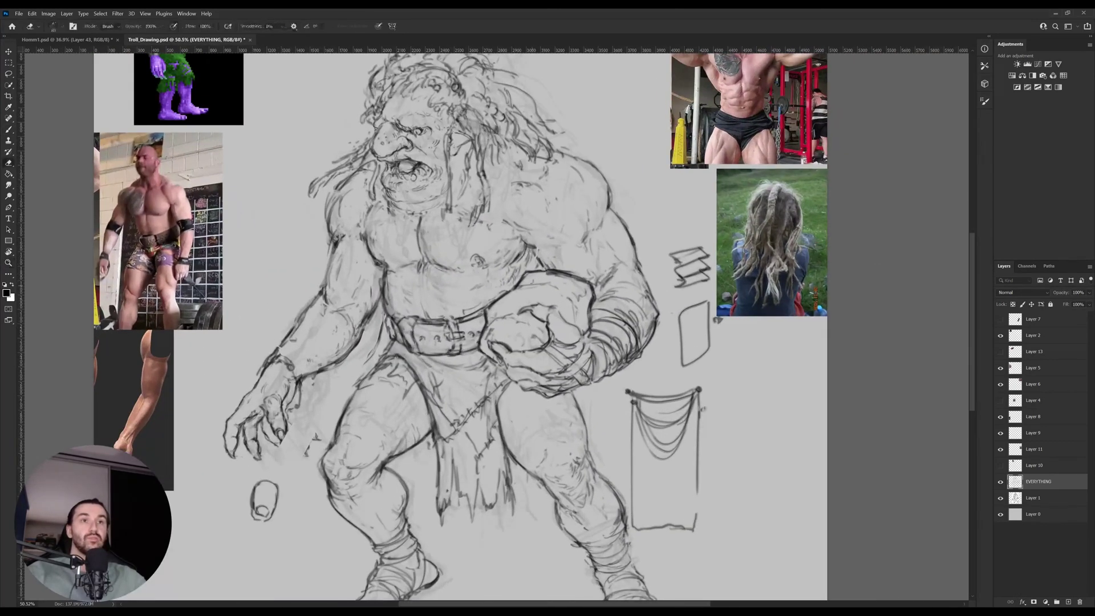
pyautogui.press('b')
pyautogui.press('b')
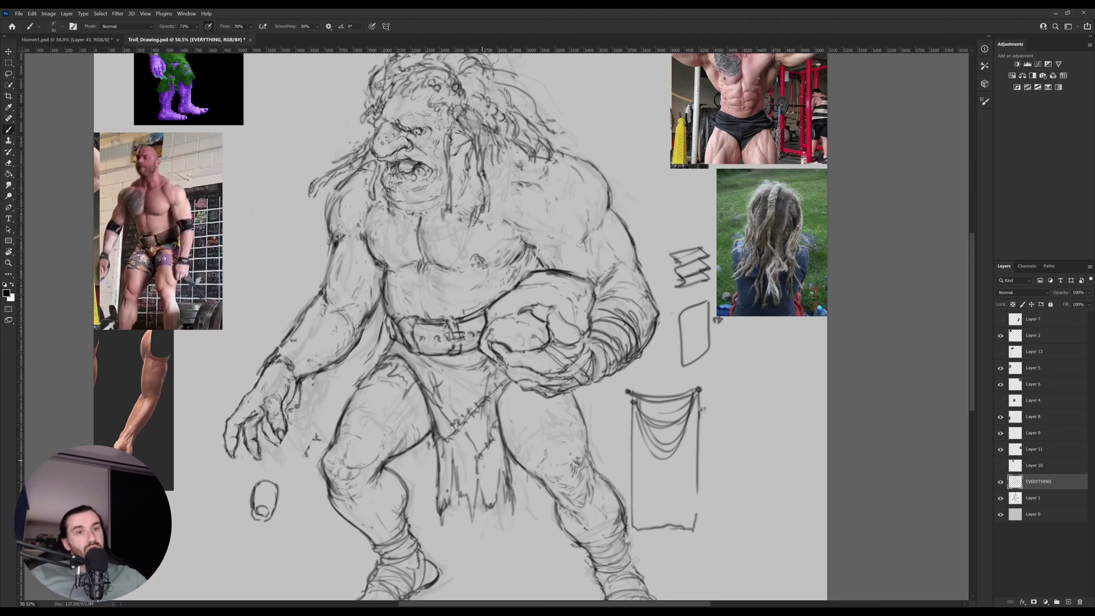
pyautogui.moveTo(460, 461); pyautogui.dragTo(497, 439)
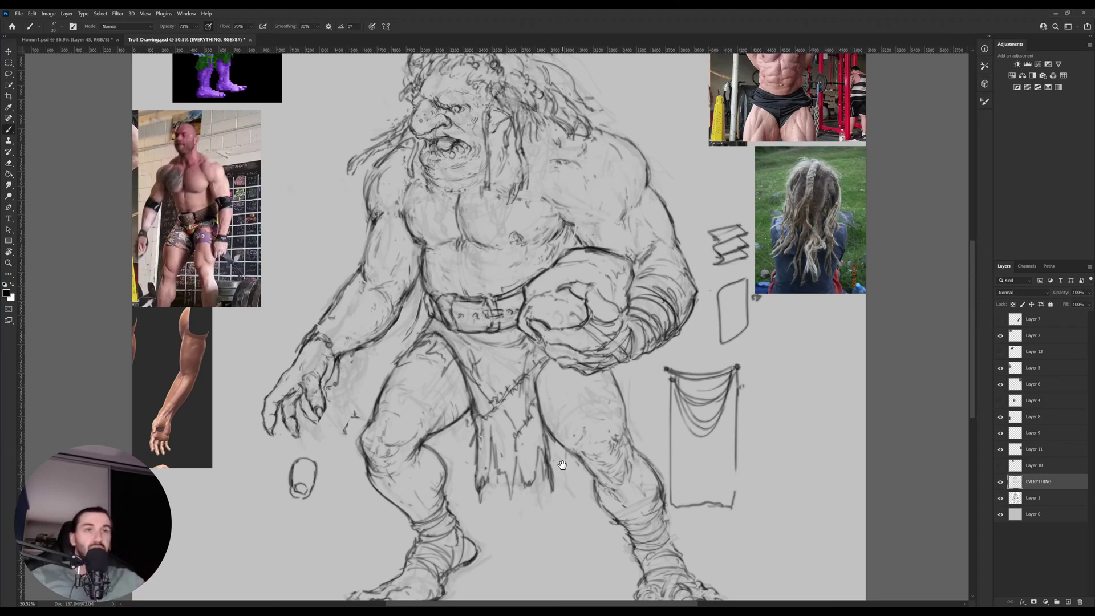
pyautogui.moveTo(508, 367); pyautogui.dragTo(510, 407)
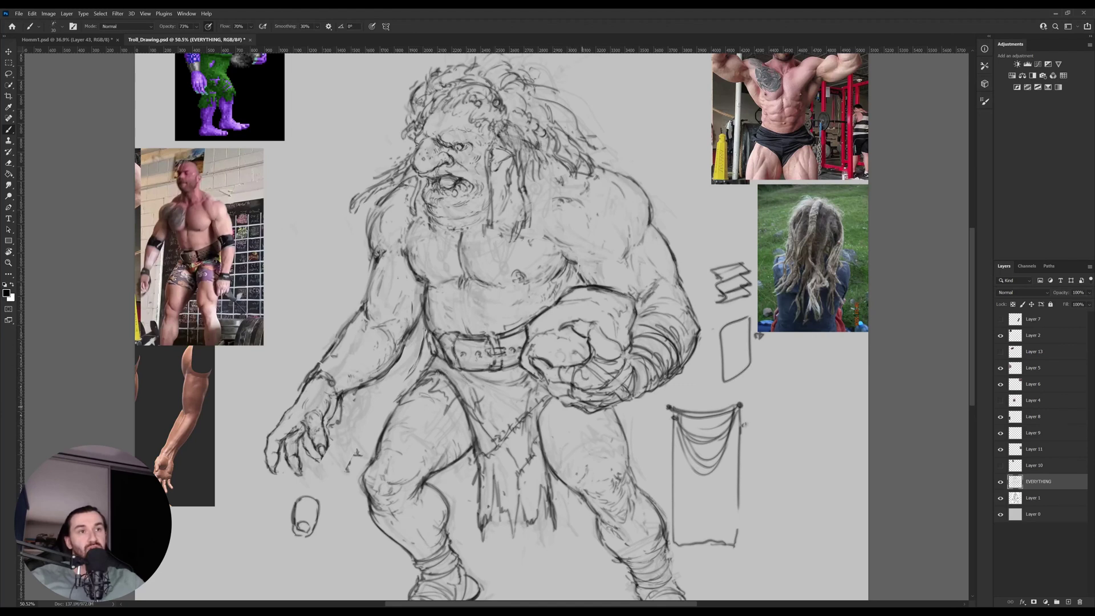
pyautogui.moveTo(606, 239); pyautogui.dragTo(584, 293)
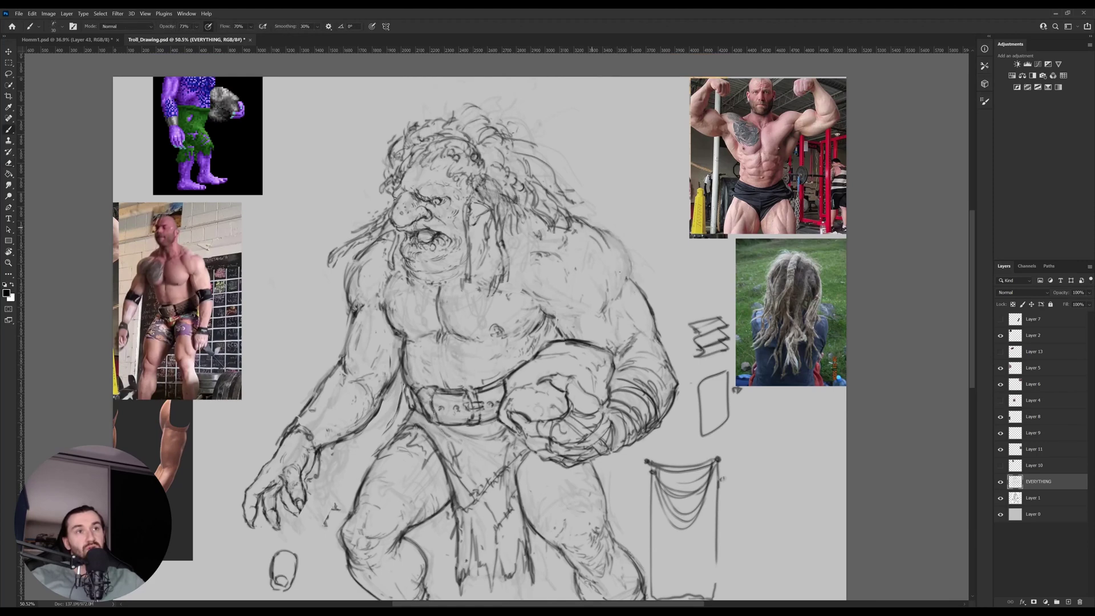
# Draw a fuller outer contour on the rock-holding shoulder with the canvas rotated, and return the canvas to upright.
pyautogui.moveTo(607, 230)
pyautogui.mouseDown()
pyautogui.moveTo(630, 277)
pyautogui.moveTo(584, 221)
pyautogui.moveTo(624, 279)
pyautogui.mouseUp()
pyautogui.moveTo(619, 251); pyautogui.dragTo(581, 211)
pyautogui.press('r')
pyautogui.moveTo(619, 252); pyautogui.dragTo(635, 354)
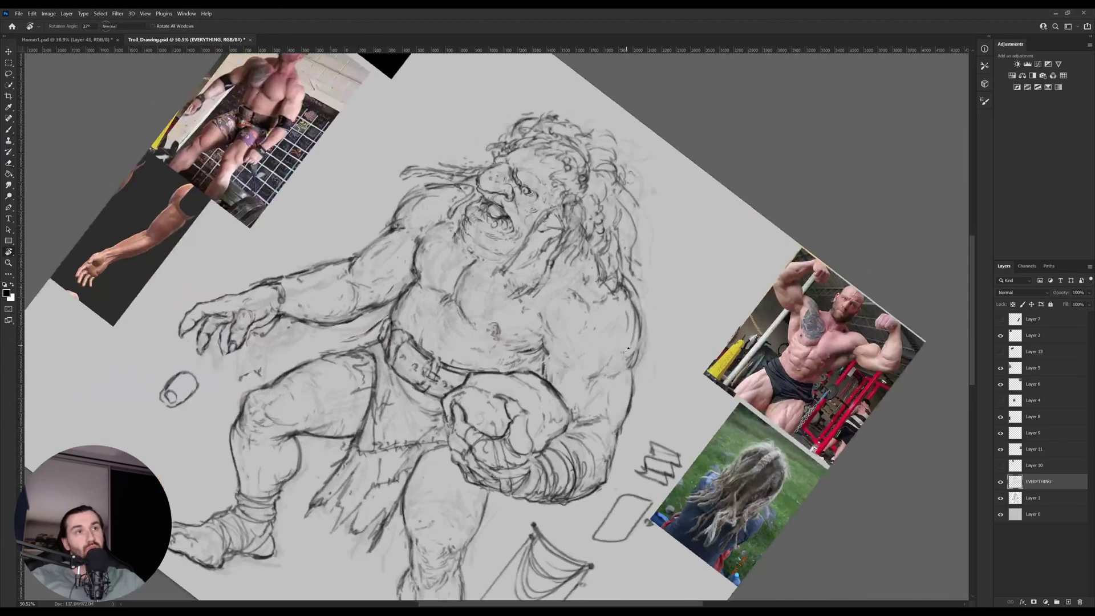
pyautogui.moveTo(643, 303); pyautogui.dragTo(633, 363)
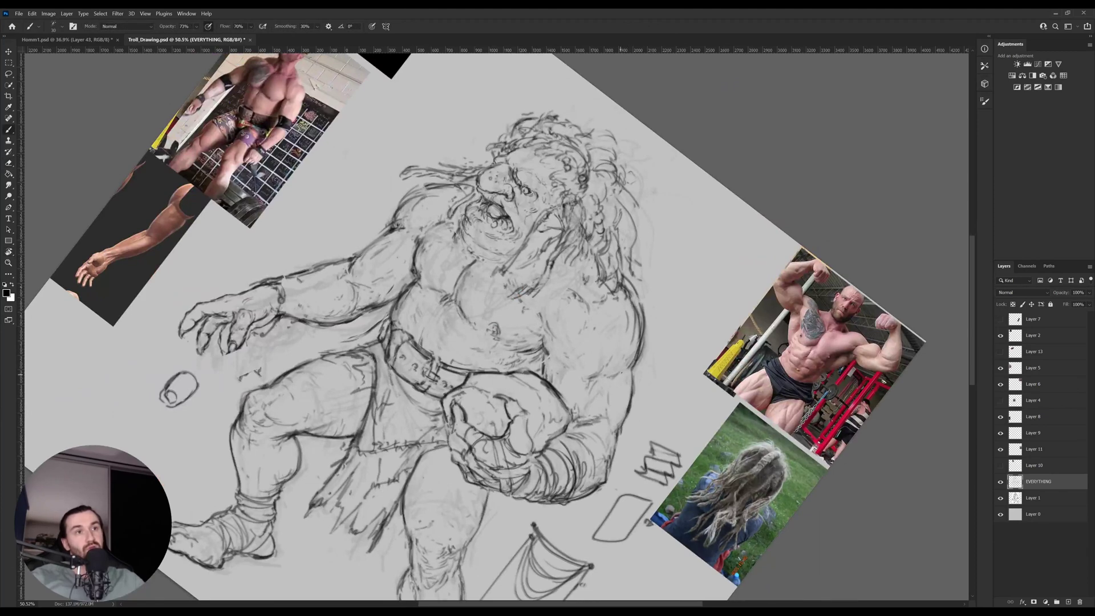
pyautogui.press('r')
pyautogui.moveTo(691, 344); pyautogui.dragTo(679, 268)
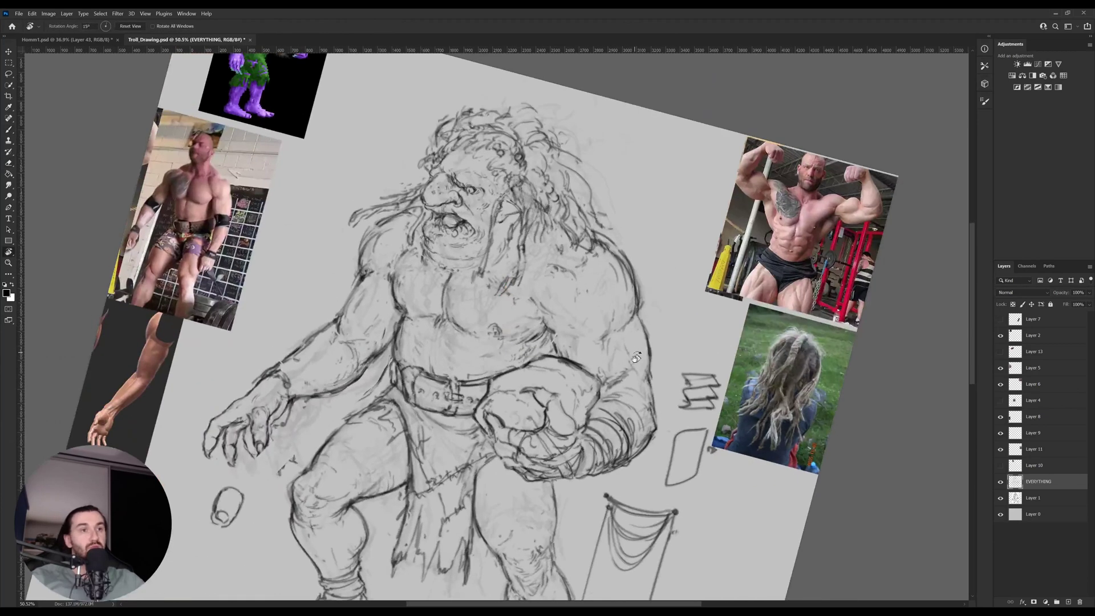
pyautogui.press('e')
pyautogui.press('b')
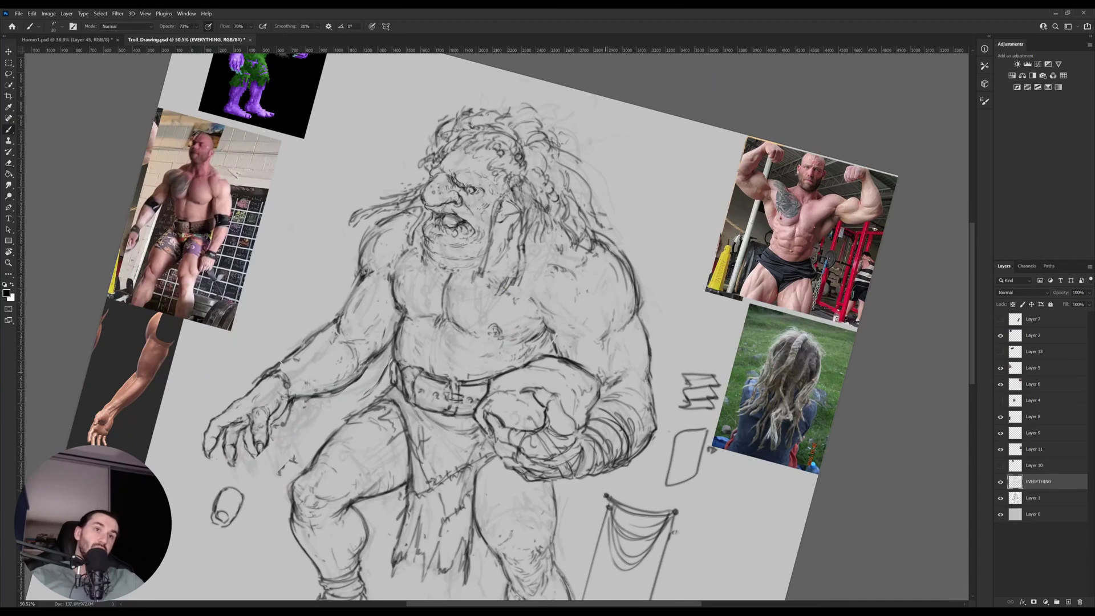
pyautogui.press('r')
pyautogui.moveTo(685, 381); pyautogui.dragTo(681, 319)
pyautogui.press('b')
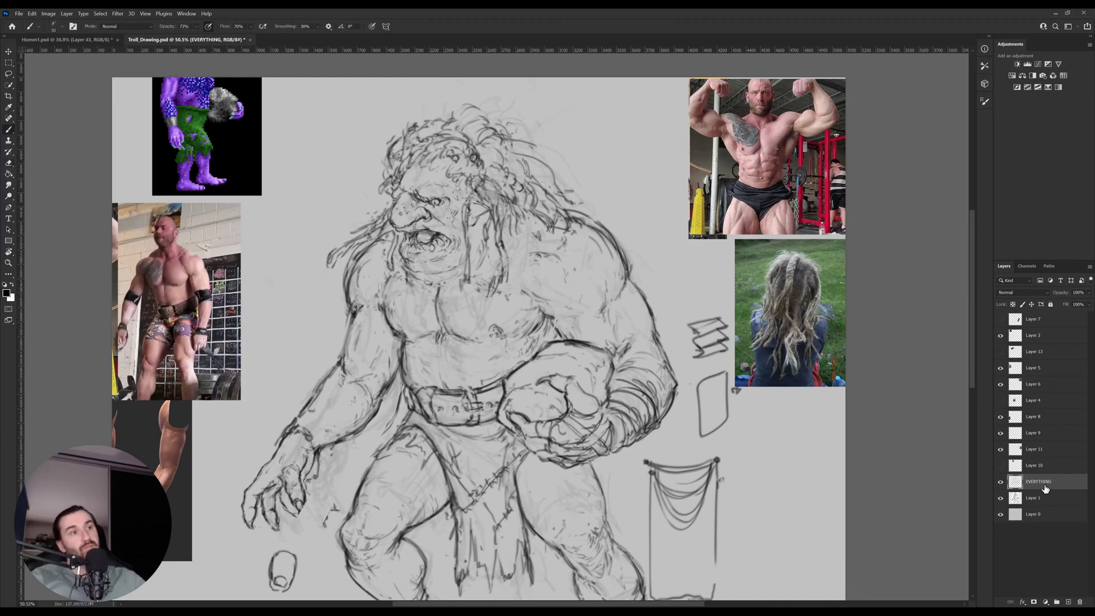
# Hide the rough sketch on Layer 1 and flip the canvas horizontally to check the whole figure.
pyautogui.click(998, 503)
pyautogui.press('z')
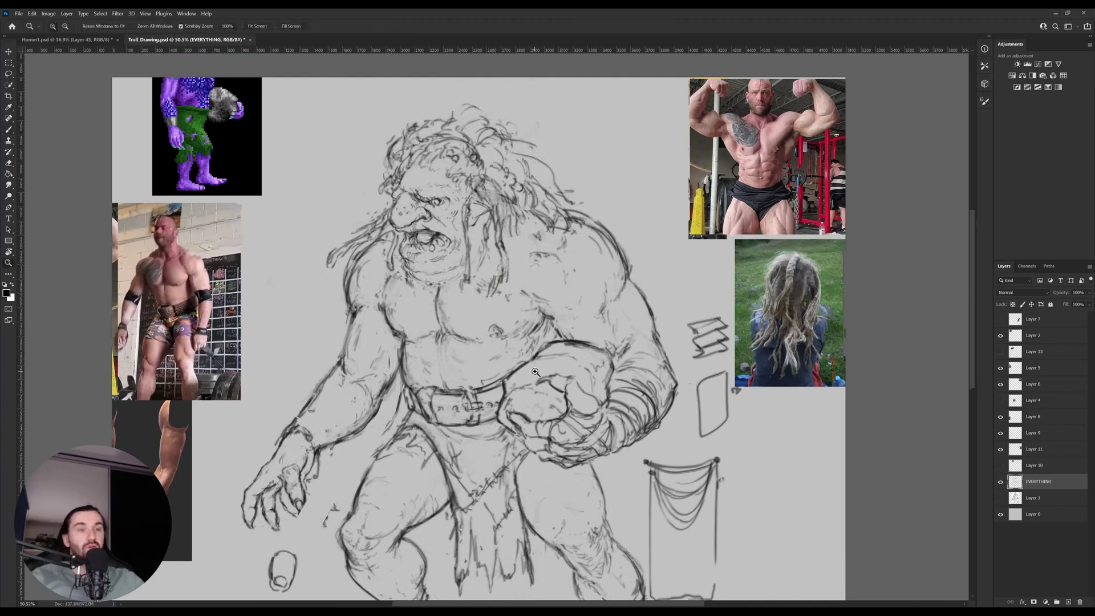
pyautogui.moveTo(533, 366)
pyautogui.mouseDown()
pyautogui.moveTo(504, 365)
pyautogui.moveTo(524, 374)
pyautogui.mouseUp()
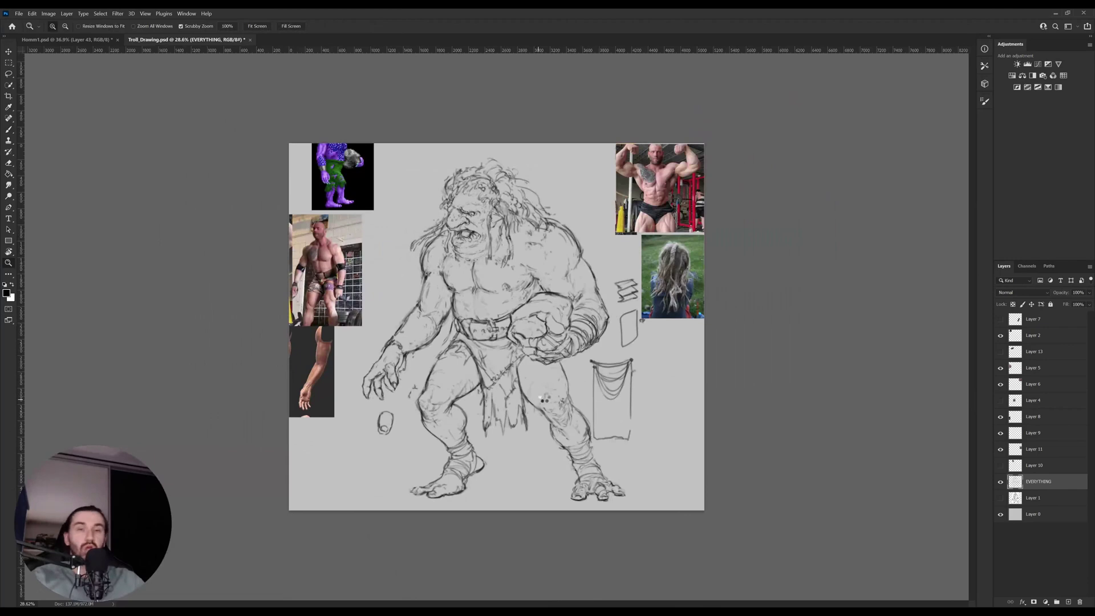
pyautogui.hotkey('ctrl', 'shift', 'h')
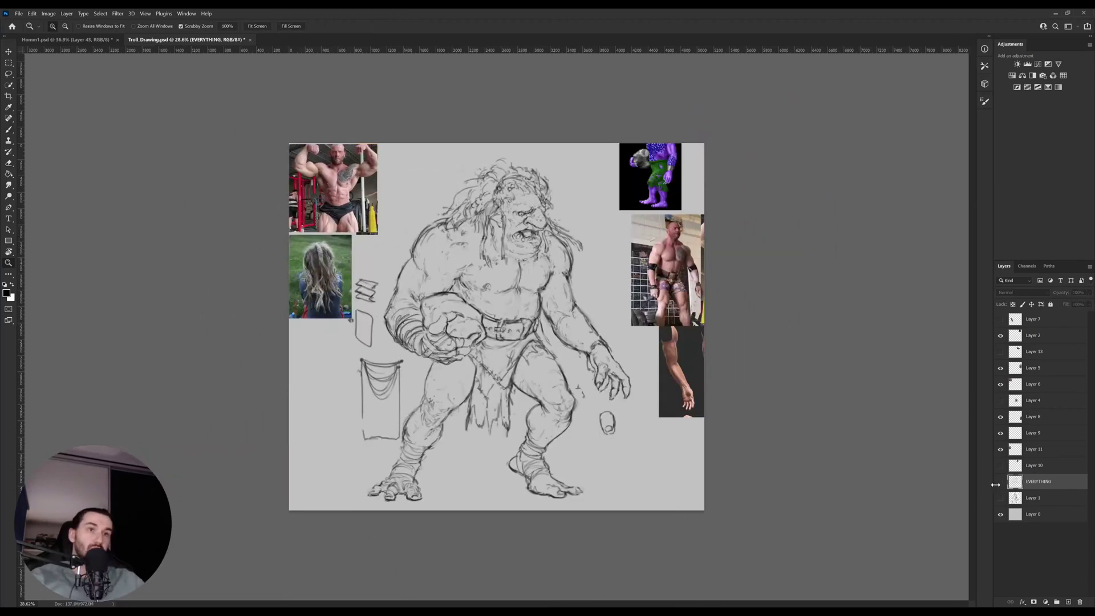
pyautogui.click(999, 482)
pyautogui.click(1000, 482)
pyautogui.moveTo(410, 435); pyautogui.dragTo(427, 457)
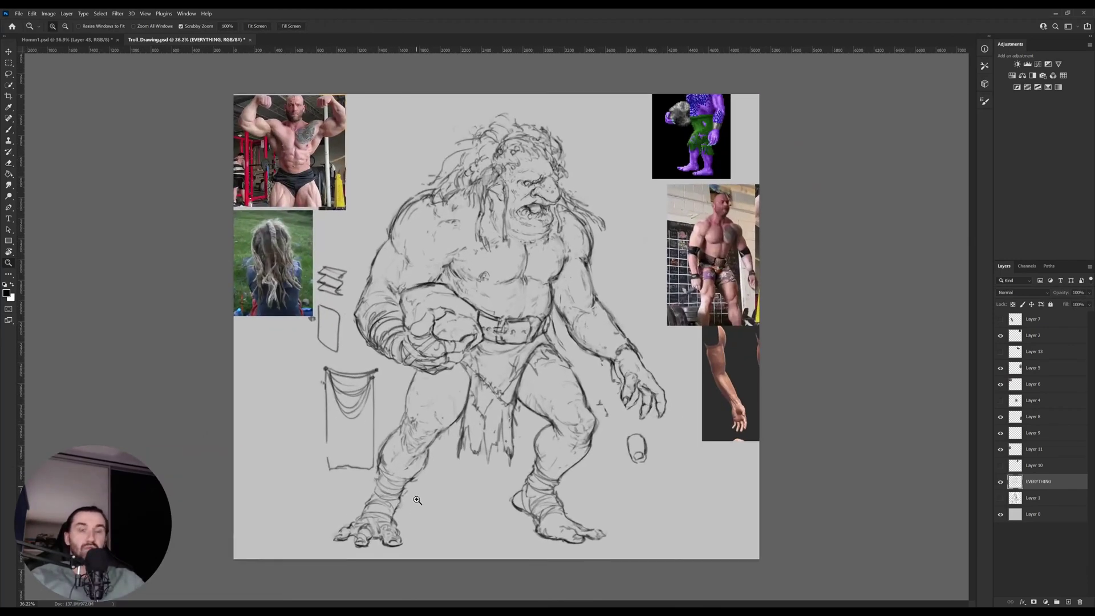
# Lasso the leg beneath the rock, move it slightly inward under the body, and clear the selection.
pyautogui.press('l')
pyautogui.moveTo(425, 525)
pyautogui.mouseDown()
pyautogui.moveTo(319, 502)
pyautogui.moveTo(364, 479)
pyautogui.moveTo(423, 375)
pyautogui.moveTo(476, 371)
pyautogui.moveTo(426, 522)
pyautogui.moveTo(429, 510)
pyautogui.mouseUp()
pyautogui.press('v')
pyautogui.hotkey('ctrl', 'z')
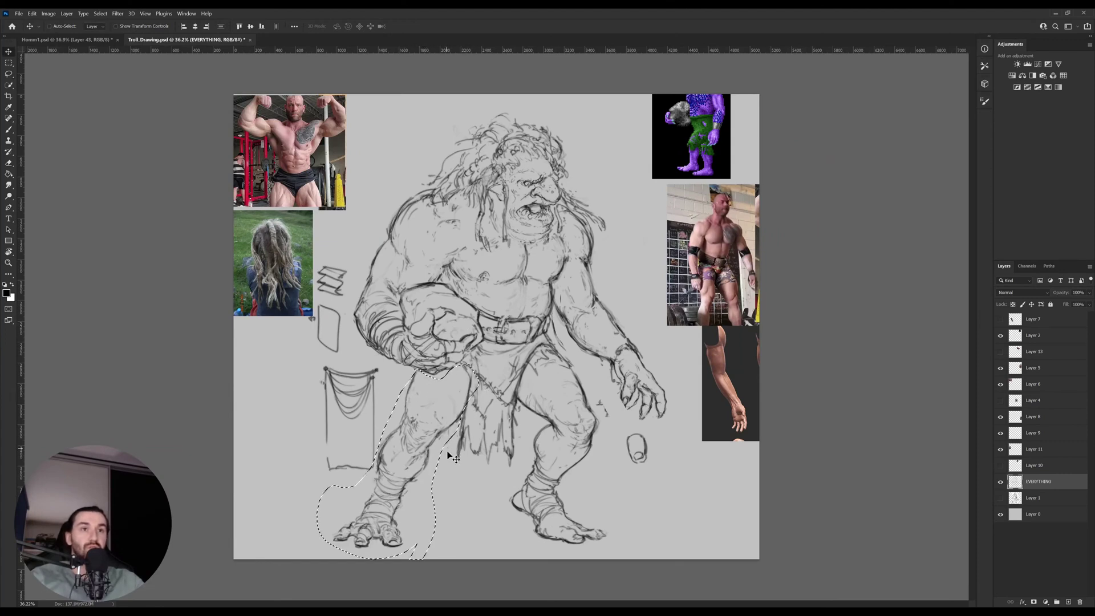
pyautogui.moveTo(450, 456)
pyautogui.mouseDown()
pyautogui.moveTo(463, 456)
pyautogui.moveTo(429, 461)
pyautogui.mouseUp()
pyautogui.hotkey('ctrl', 'd')
pyautogui.press('e')
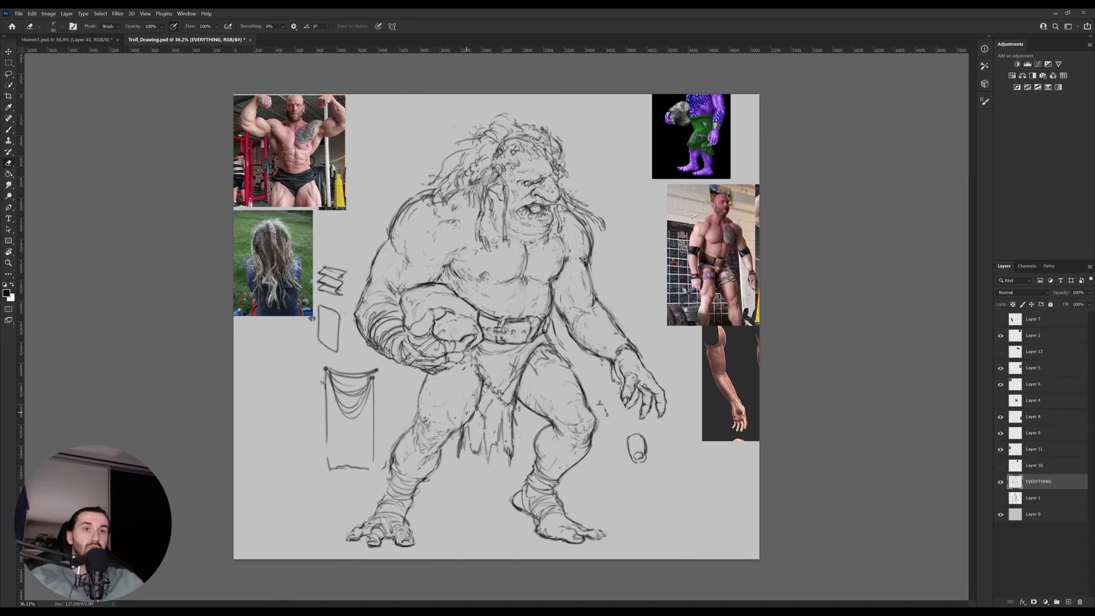
pyautogui.press('b')
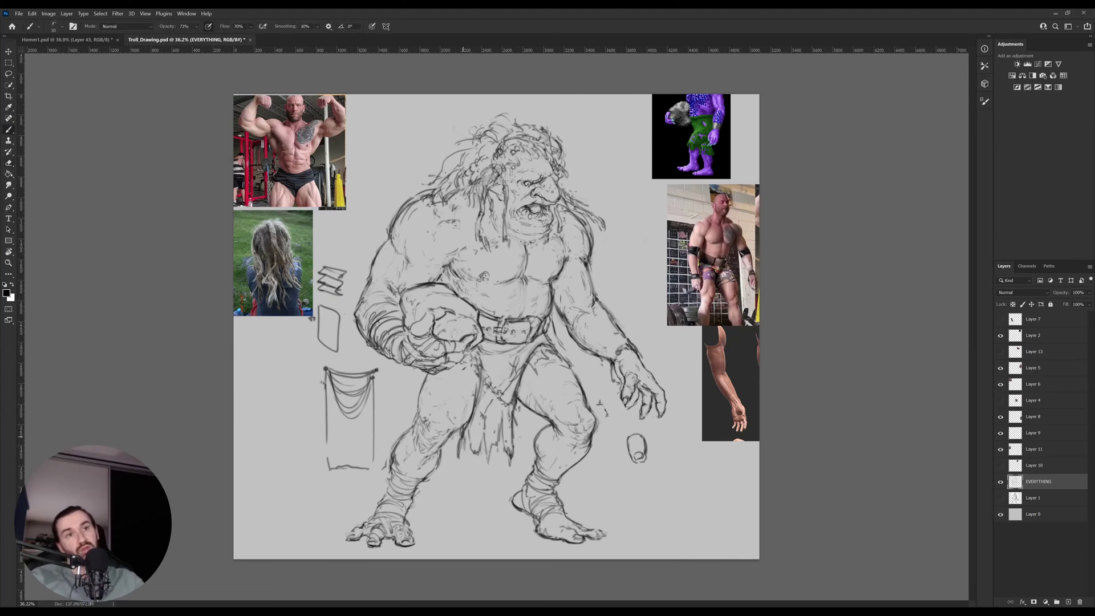
# Lasso the stray marks between the bent knee and the lowered hand, delete them, and clear the selection.
pyautogui.scroll(1, 493, 336)
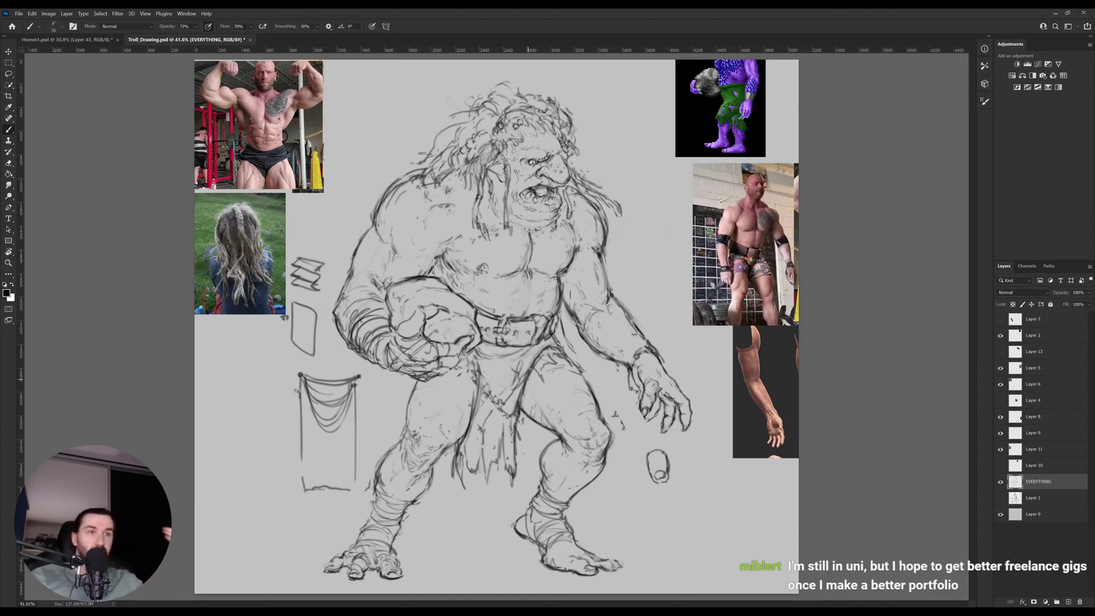
pyautogui.press('z')
pyautogui.moveTo(636, 438); pyautogui.dragTo(634, 439)
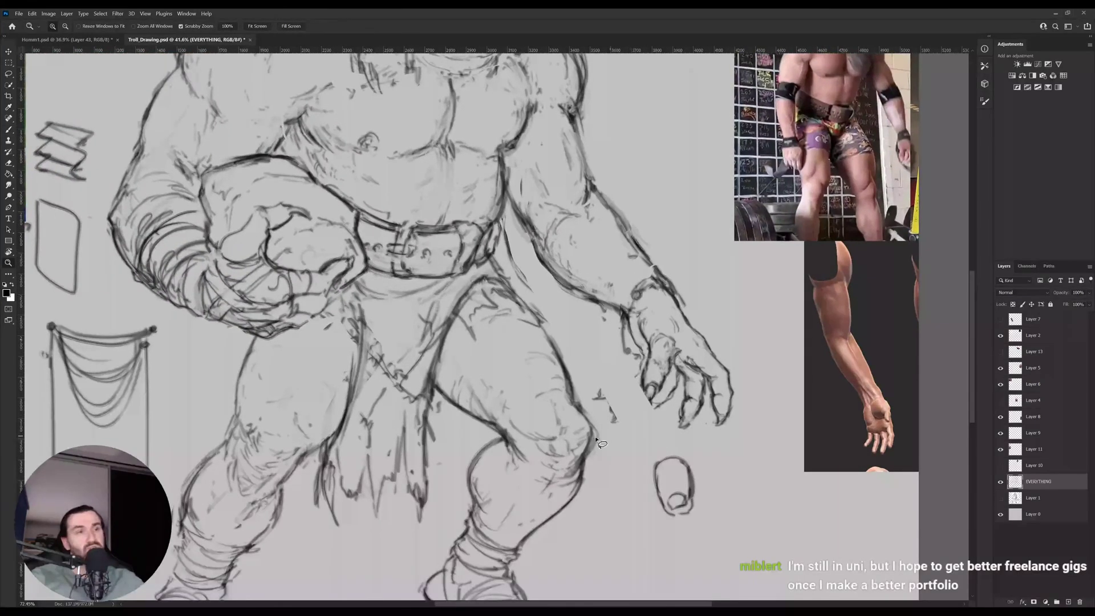
pyautogui.press('l')
pyautogui.moveTo(594, 408)
pyautogui.mouseDown()
pyautogui.moveTo(621, 436)
pyautogui.moveTo(636, 416)
pyautogui.mouseUp()
pyautogui.press('v')
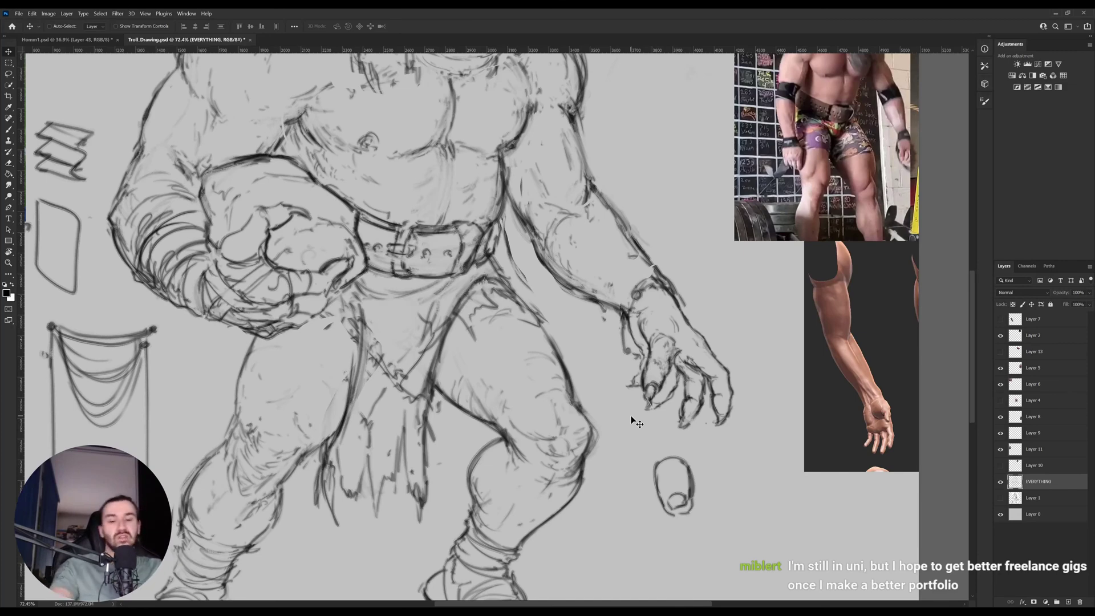
# Handwrite "AMFISBENA RPG" on a new layer in the empty space beside the lower leg, below the fingertip sketch.
pyautogui.moveTo(655, 500); pyautogui.dragTo(509, 405)
pyautogui.click(1058, 601)
pyautogui.press('b')
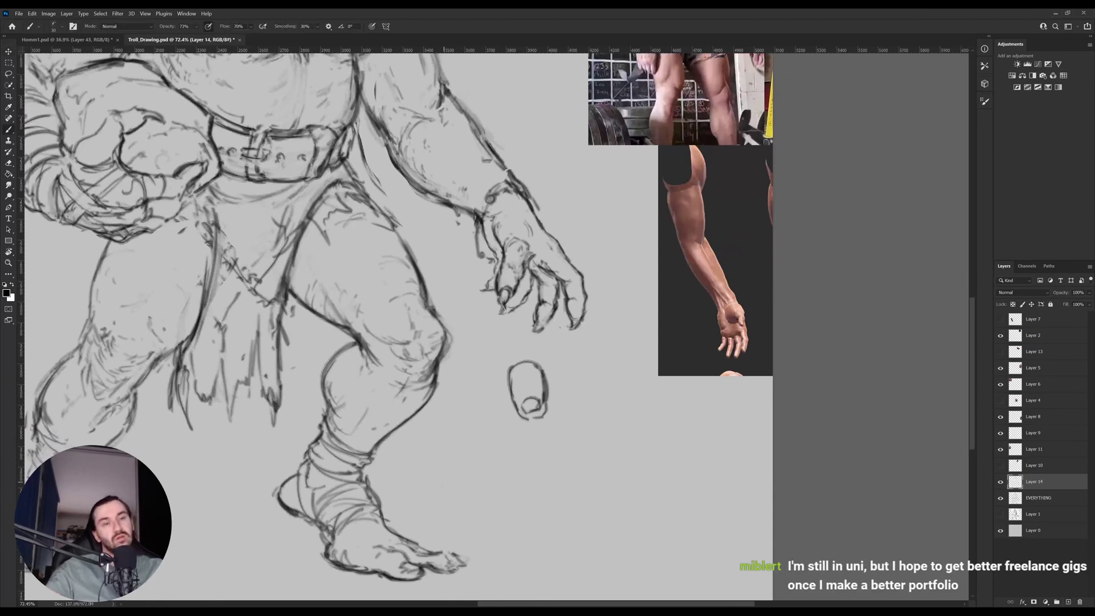
pyautogui.moveTo(439, 486)
pyautogui.mouseDown()
pyautogui.moveTo(456, 484)
pyautogui.moveTo(461, 468)
pyautogui.mouseUp()
pyautogui.moveTo(468, 489)
pyautogui.mouseDown()
pyautogui.moveTo(483, 449)
pyautogui.moveTo(495, 469)
pyautogui.mouseUp()
pyautogui.moveTo(489, 450)
pyautogui.mouseDown()
pyautogui.moveTo(488, 472)
pyautogui.moveTo(507, 457)
pyautogui.mouseUp()
pyautogui.moveTo(517, 449)
pyautogui.mouseDown()
pyautogui.moveTo(518, 474)
pyautogui.moveTo(540, 472)
pyautogui.mouseUp()
pyautogui.moveTo(535, 449)
pyautogui.mouseDown()
pyautogui.moveTo(546, 448)
pyautogui.moveTo(541, 473)
pyautogui.mouseUp()
pyautogui.moveTo(561, 446)
pyautogui.mouseDown()
pyautogui.moveTo(558, 462)
pyautogui.moveTo(568, 445)
pyautogui.mouseUp()
pyautogui.moveTo(558, 457)
pyautogui.mouseDown()
pyautogui.moveTo(569, 456)
pyautogui.moveTo(566, 467)
pyautogui.mouseUp()
pyautogui.moveTo(570, 473); pyautogui.dragTo(572, 450)
pyautogui.moveTo(572, 450)
pyautogui.mouseDown()
pyautogui.moveTo(592, 465)
pyautogui.moveTo(598, 437)
pyautogui.mouseUp()
pyautogui.moveTo(598, 473)
pyautogui.mouseDown()
pyautogui.moveTo(605, 448)
pyautogui.moveTo(612, 469)
pyautogui.mouseUp()
pyautogui.moveTo(597, 460)
pyautogui.mouseDown()
pyautogui.moveTo(570, 442)
pyautogui.moveTo(592, 446)
pyautogui.moveTo(588, 472)
pyautogui.mouseUp()
pyautogui.hotkey('ctrl', 'z')
pyautogui.hotkey('ctrl', 'z')
pyautogui.hotkey('ctrl', 'z')
pyautogui.hotkey('ctrl', 'z')
pyautogui.hotkey('ctrl', 'z')
pyautogui.moveTo(588, 471)
pyautogui.mouseDown()
pyautogui.moveTo(596, 440)
pyautogui.moveTo(608, 442)
pyautogui.mouseUp()
pyautogui.moveTo(608, 442); pyautogui.dragTo(614, 476)
pyautogui.moveTo(598, 463); pyautogui.dragTo(615, 459)
pyautogui.moveTo(473, 488); pyautogui.dragTo(476, 509)
pyautogui.moveTo(474, 489)
pyautogui.mouseDown()
pyautogui.moveTo(495, 507)
pyautogui.moveTo(509, 499)
pyautogui.mouseUp()
pyautogui.moveTo(545, 492)
pyautogui.mouseDown()
pyautogui.moveTo(529, 502)
pyautogui.moveTo(549, 497)
pyautogui.mouseUp()
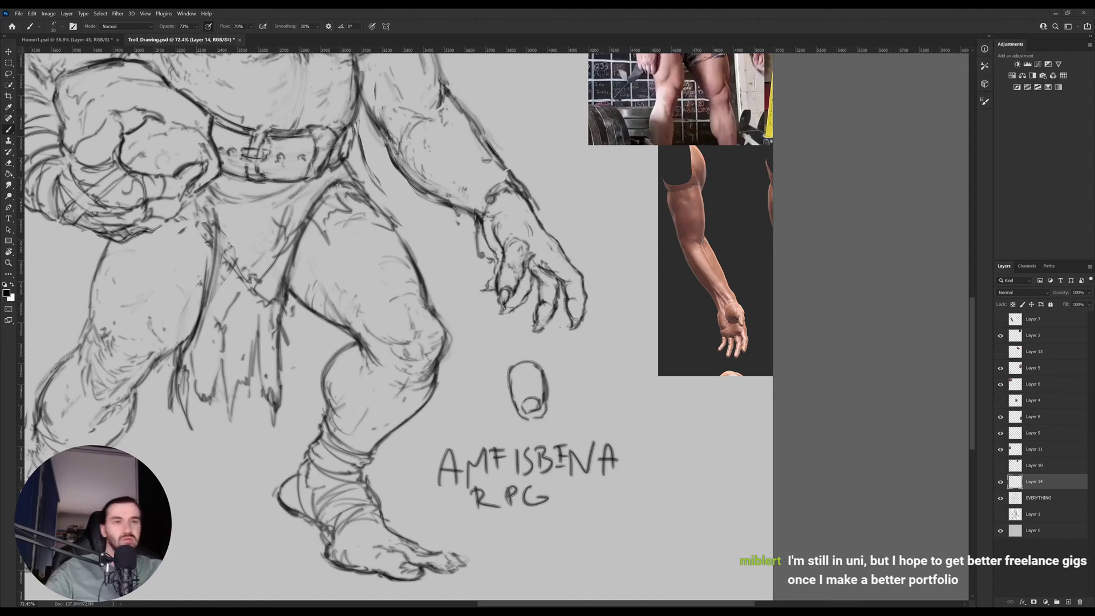
# Lasso the handwritten lettering beside the leg, delete it, and clear the selection.
pyautogui.press('l')
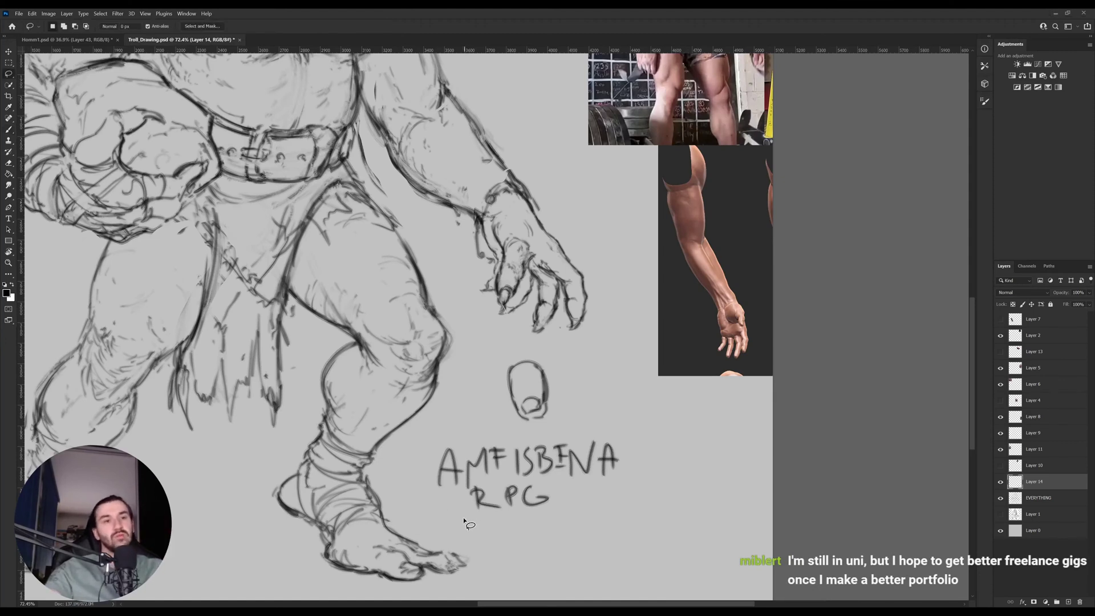
pyautogui.moveTo(471, 519)
pyautogui.mouseDown()
pyautogui.moveTo(445, 410)
pyautogui.moveTo(564, 362)
pyautogui.moveTo(533, 543)
pyautogui.mouseUp()
pyautogui.press('Delete')
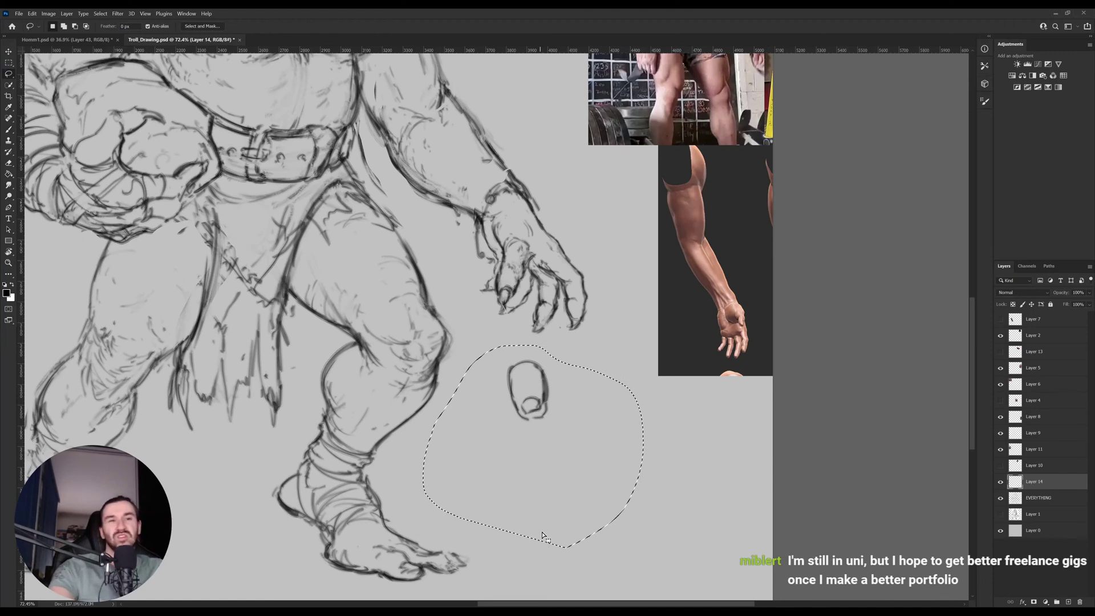
pyautogui.hotkey('ctrl', 'd')
# On the EVERYTHING layer, extend and sharpen the loincloth's ragged hanging strip beside the thigh beneath the rock.
pyautogui.moveTo(452, 424); pyautogui.dragTo(525, 458)
pyautogui.press('e')
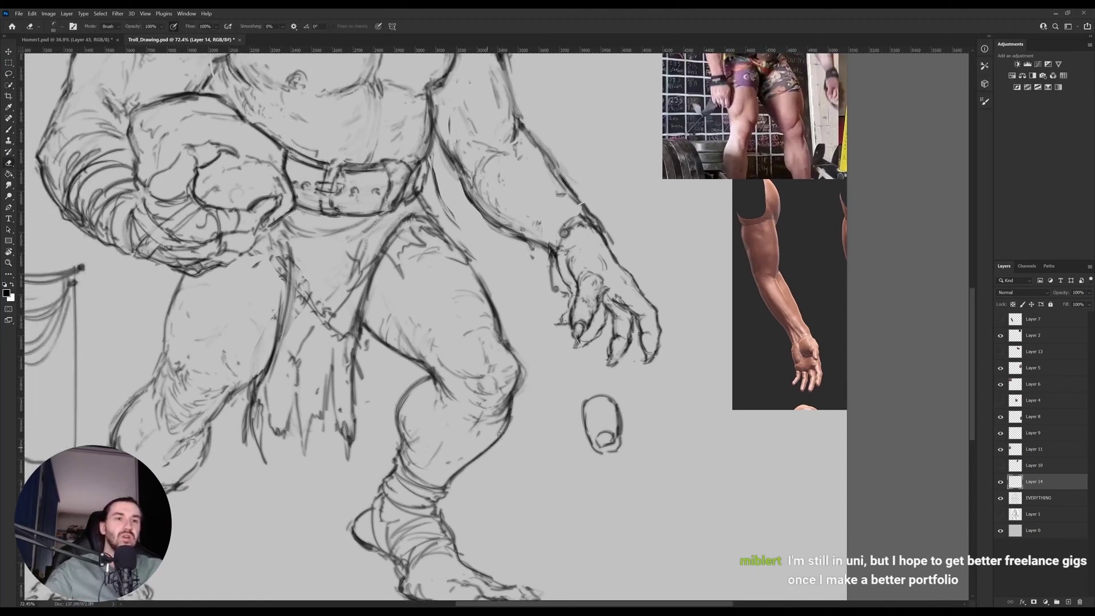
pyautogui.hotkey('alt', '[')
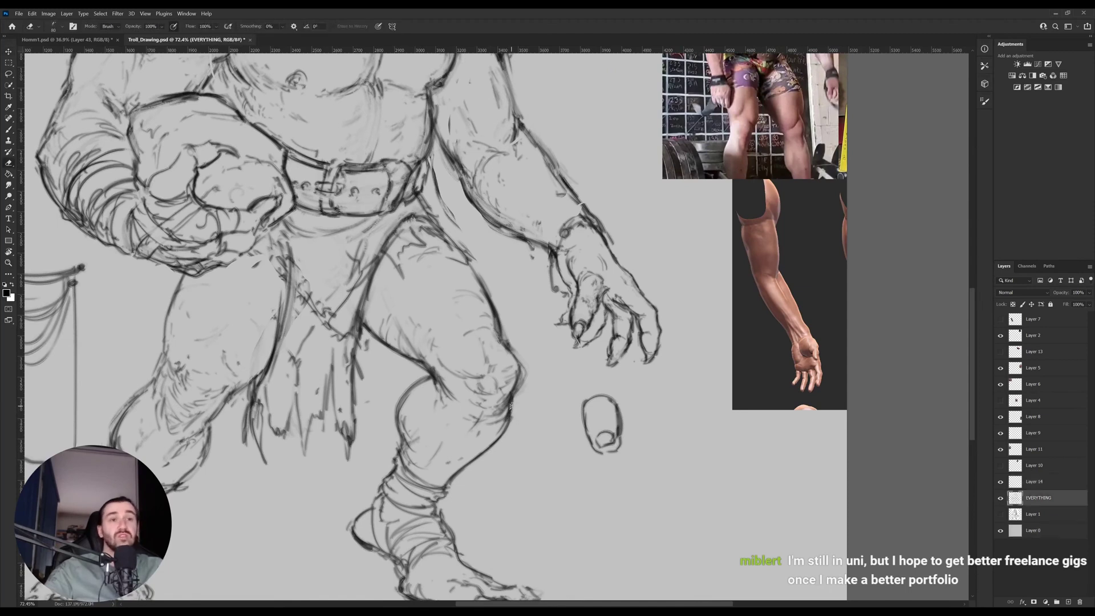
pyautogui.press('b')
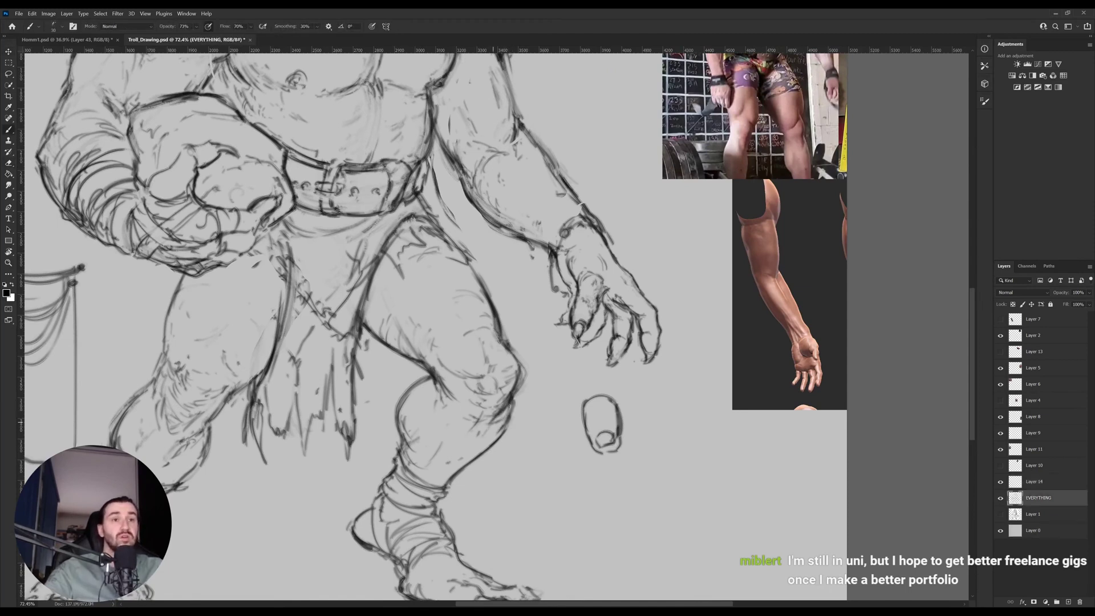
pyautogui.press('e')
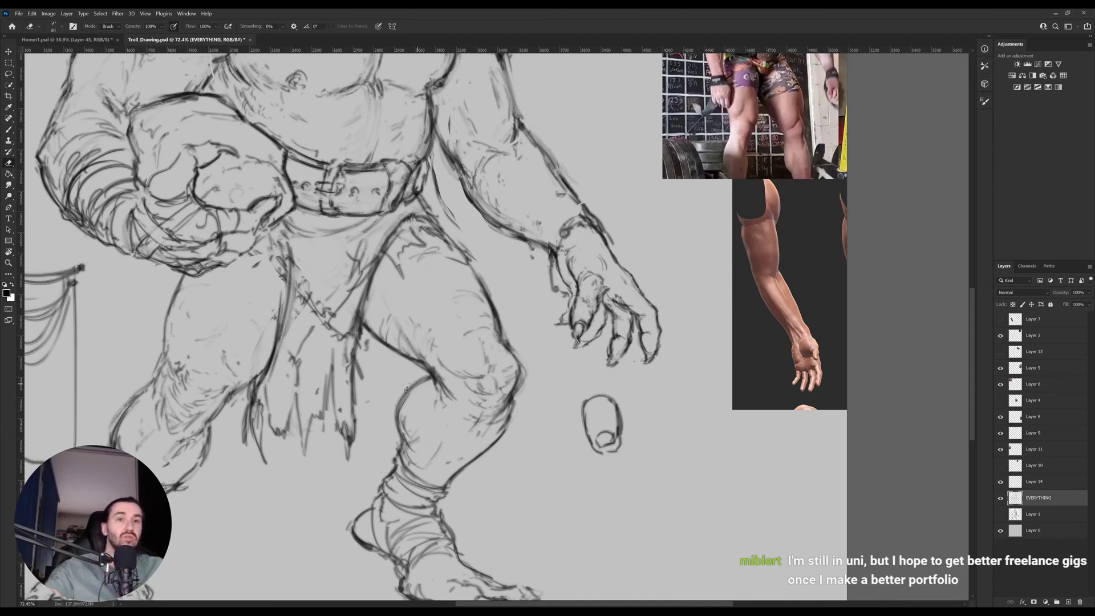
pyautogui.moveTo(406, 388); pyautogui.dragTo(532, 403)
pyautogui.press('b')
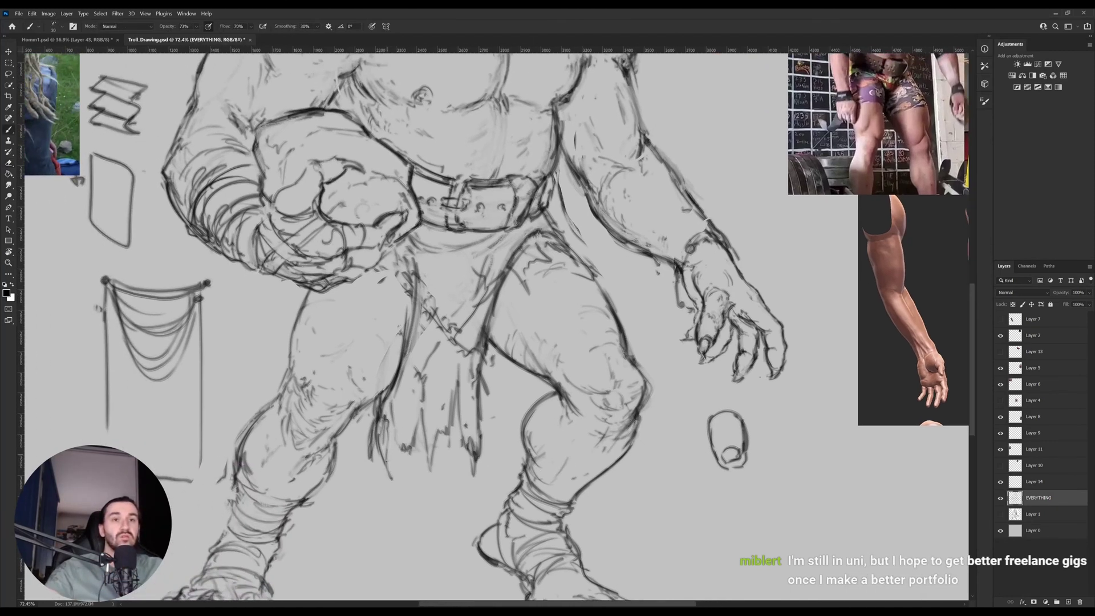
pyautogui.moveTo(381, 451)
pyautogui.mouseDown()
pyautogui.moveTo(392, 505)
pyautogui.moveTo(381, 458)
pyautogui.mouseUp()
pyautogui.moveTo(396, 399); pyautogui.dragTo(389, 422)
pyautogui.moveTo(389, 409); pyautogui.dragTo(387, 466)
pyautogui.moveTo(395, 385); pyautogui.dragTo(392, 398)
pyautogui.moveTo(393, 397); pyautogui.dragTo(390, 466)
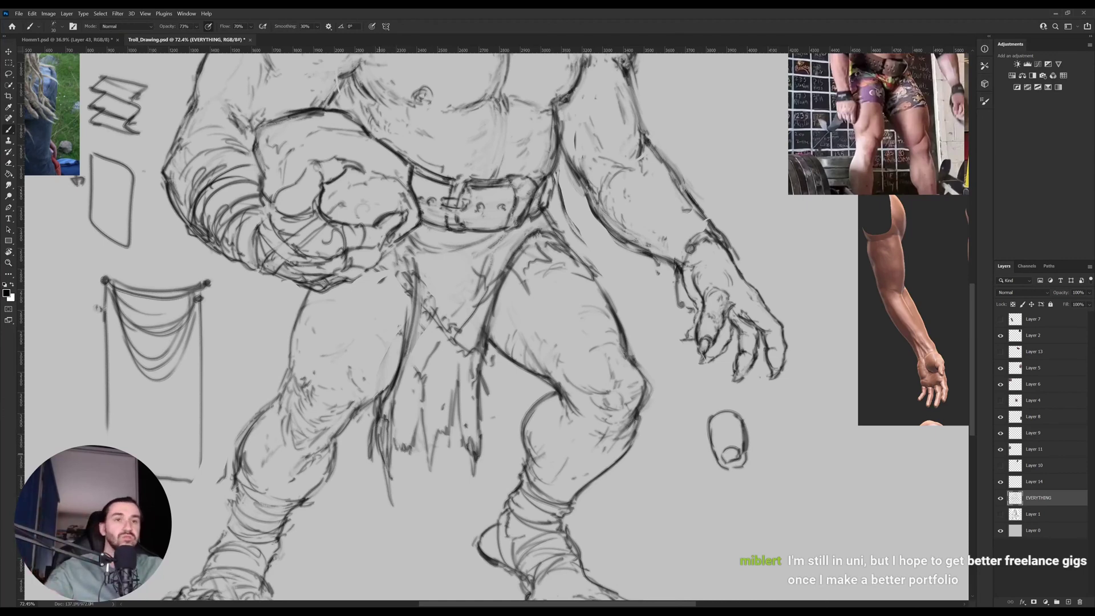
pyautogui.moveTo(376, 425)
pyautogui.mouseDown()
pyautogui.moveTo(385, 495)
pyautogui.moveTo(398, 407)
pyautogui.moveTo(394, 418)
pyautogui.mouseUp()
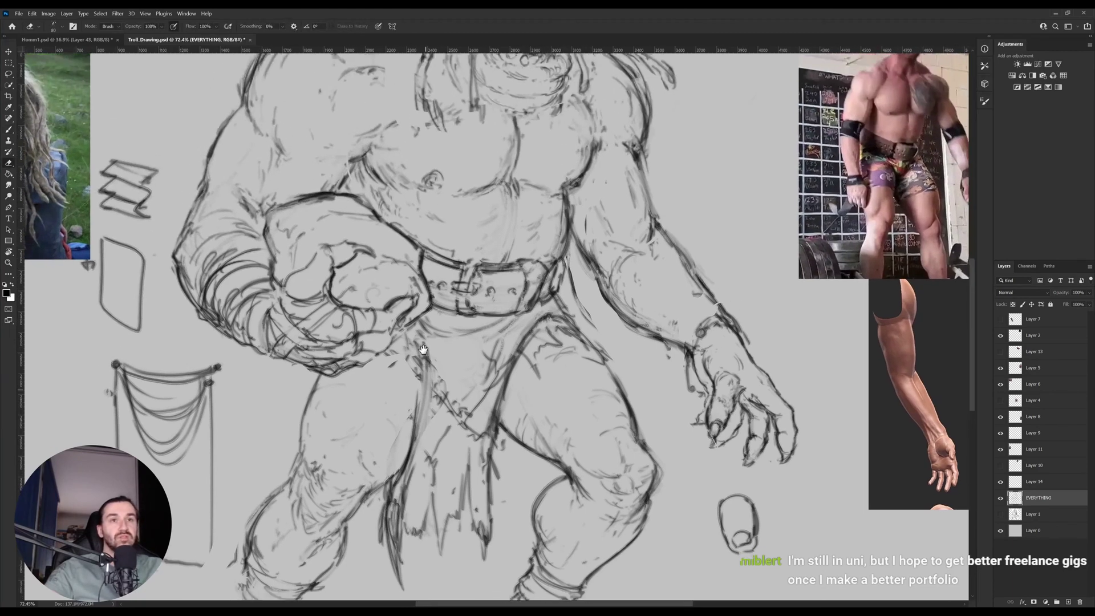
# Redraw the loincloth's side edge below the rock-holding hand and add a stitched seam across the cloth under the belt.
pyautogui.moveTo(406, 282)
pyautogui.mouseDown()
pyautogui.moveTo(418, 372)
pyautogui.moveTo(401, 356)
pyautogui.moveTo(429, 422)
pyautogui.moveTo(420, 379)
pyautogui.mouseUp()
pyautogui.moveTo(426, 375); pyautogui.dragTo(430, 395)
pyautogui.moveTo(414, 355)
pyautogui.mouseDown()
pyautogui.moveTo(440, 403)
pyautogui.moveTo(429, 459)
pyautogui.moveTo(450, 448)
pyautogui.moveTo(434, 431)
pyautogui.mouseUp()
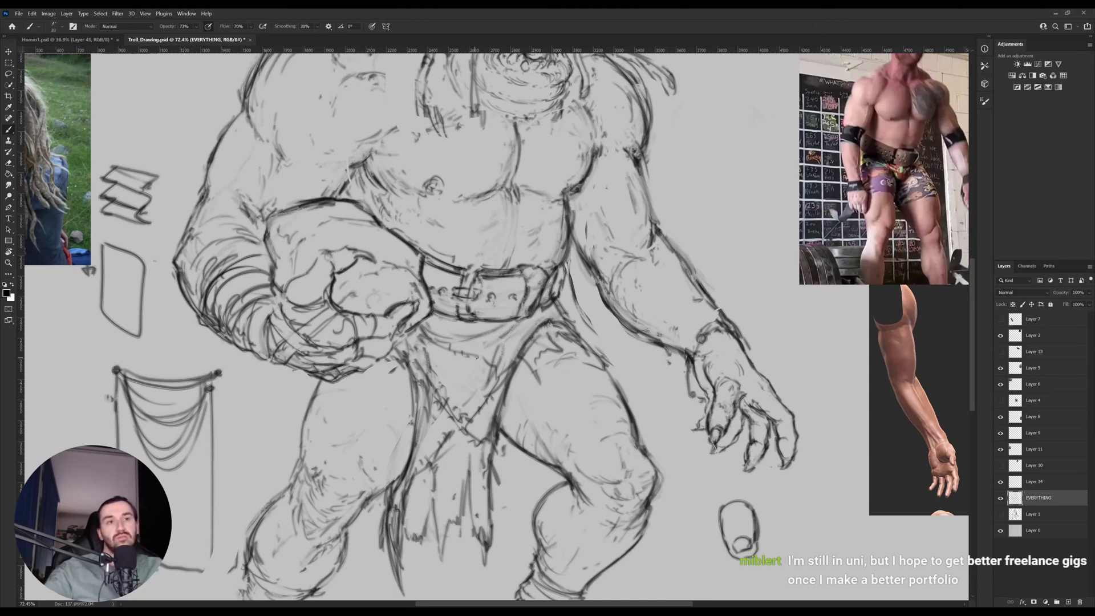
pyautogui.moveTo(533, 335)
pyautogui.mouseDown()
pyautogui.moveTo(553, 324)
pyautogui.moveTo(560, 333)
pyautogui.mouseUp()
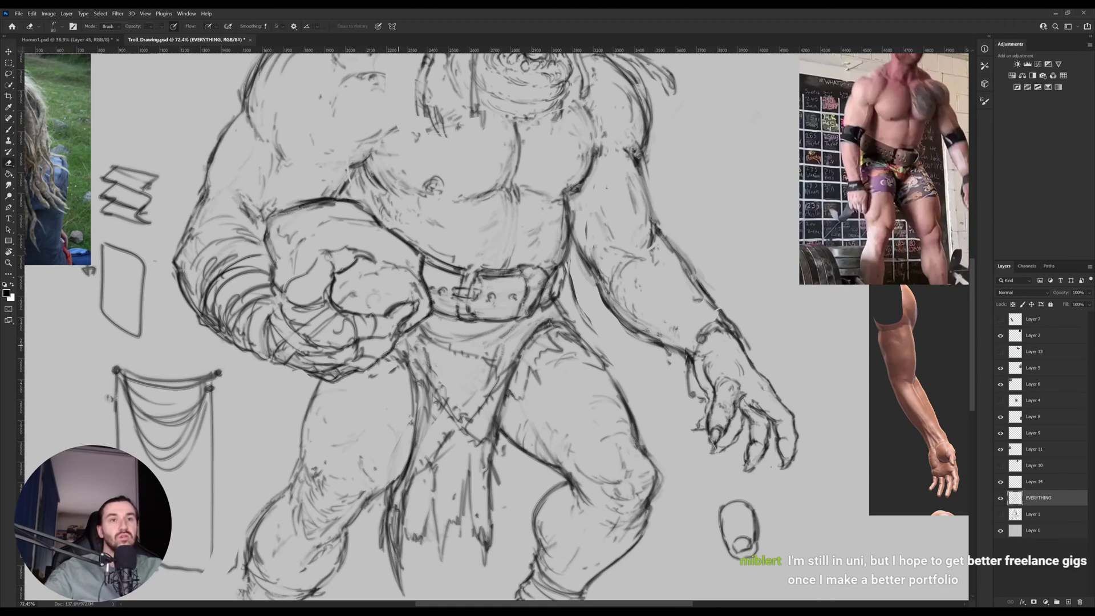
pyautogui.moveTo(399, 326); pyautogui.dragTo(411, 369)
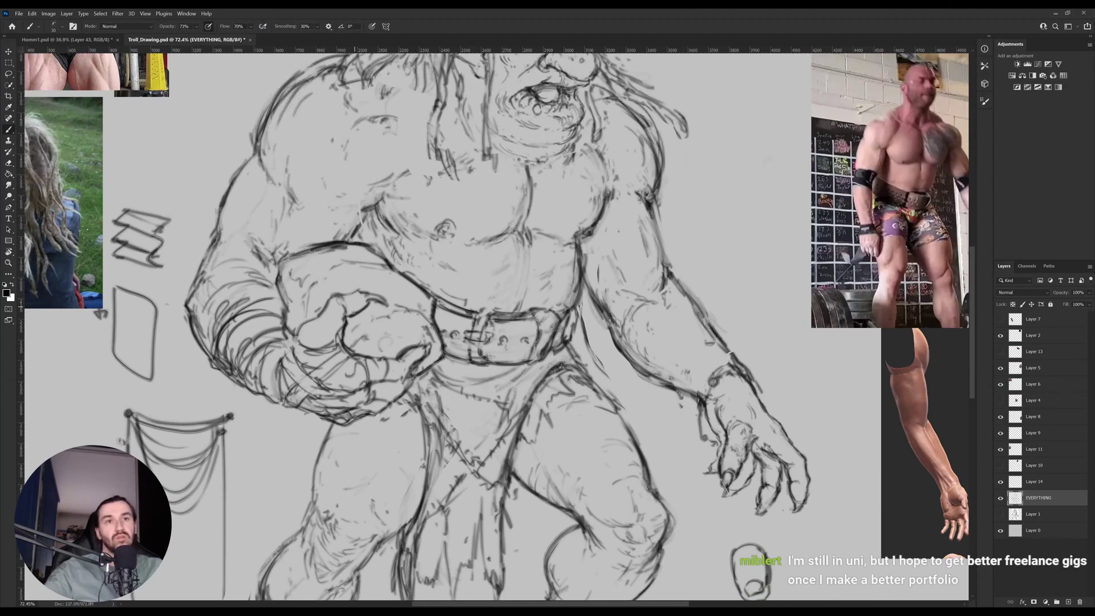
# Draw a wristband with loose hanging strands around the lowered arm's wrist.
pyautogui.moveTo(632, 385); pyautogui.dragTo(558, 433)
pyautogui.moveTo(676, 355)
pyautogui.mouseDown()
pyautogui.moveTo(612, 398)
pyautogui.moveTo(596, 335)
pyautogui.mouseUp()
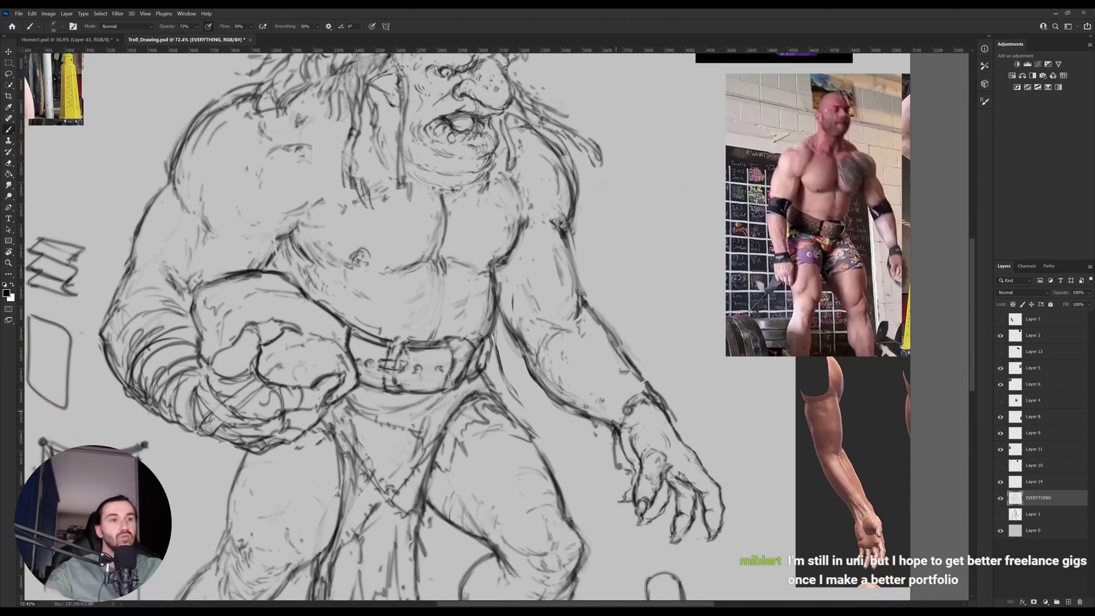
pyautogui.press('e')
pyautogui.press('b')
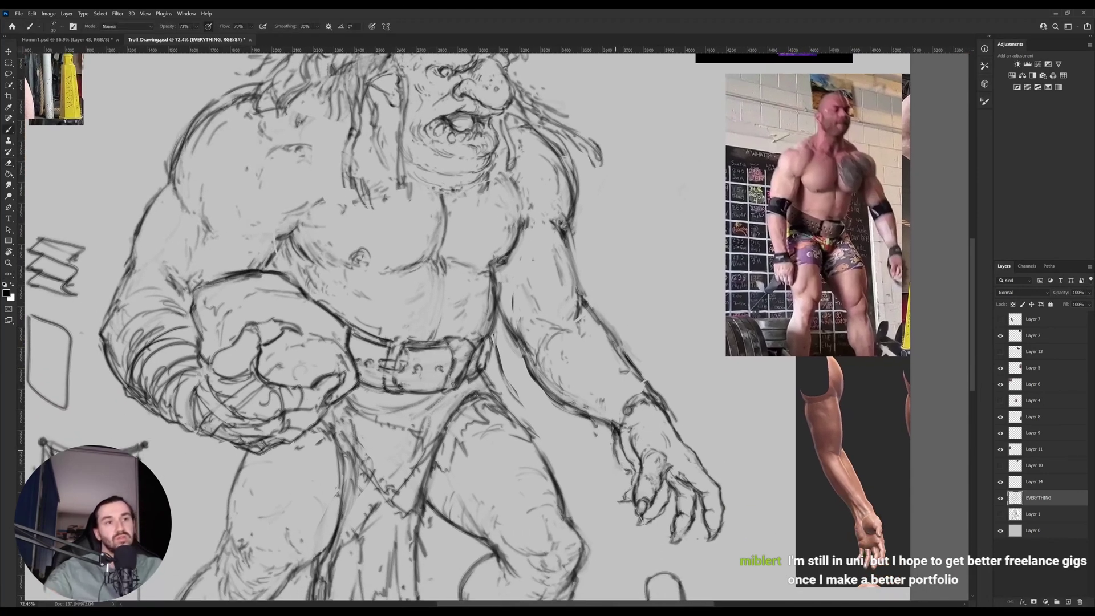
pyautogui.moveTo(606, 420)
pyautogui.mouseDown()
pyautogui.moveTo(633, 387)
pyautogui.moveTo(605, 445)
pyautogui.moveTo(616, 479)
pyautogui.moveTo(613, 454)
pyautogui.mouseUp()
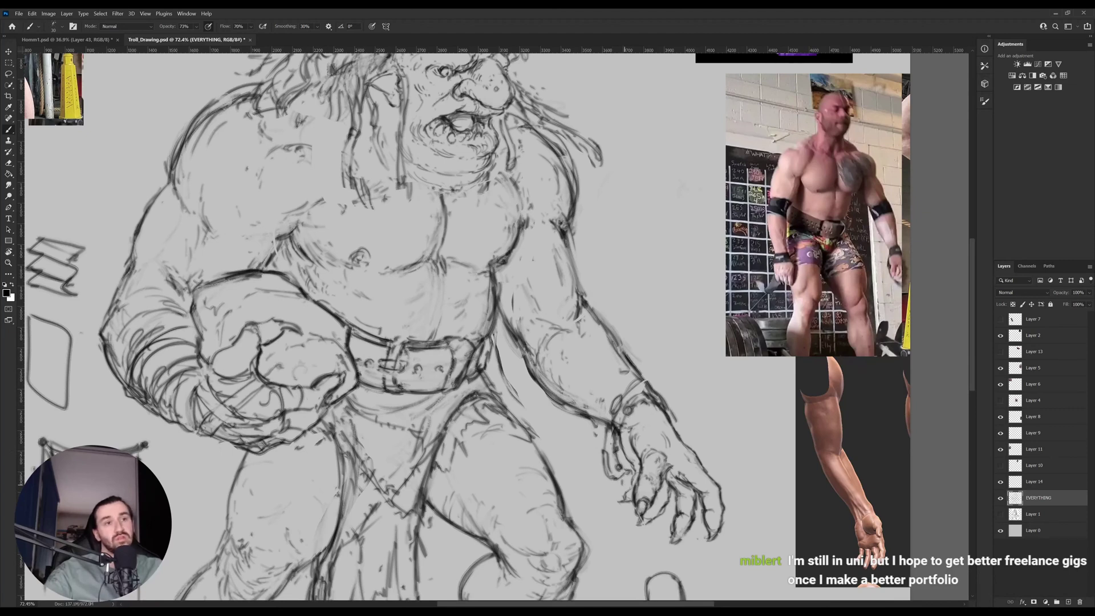
pyautogui.moveTo(626, 397); pyautogui.dragTo(650, 385)
# Lasso the lowered arm above the wristband, warp its inner edge slightly toward the waist, and clear the selection.
pyautogui.press('l')
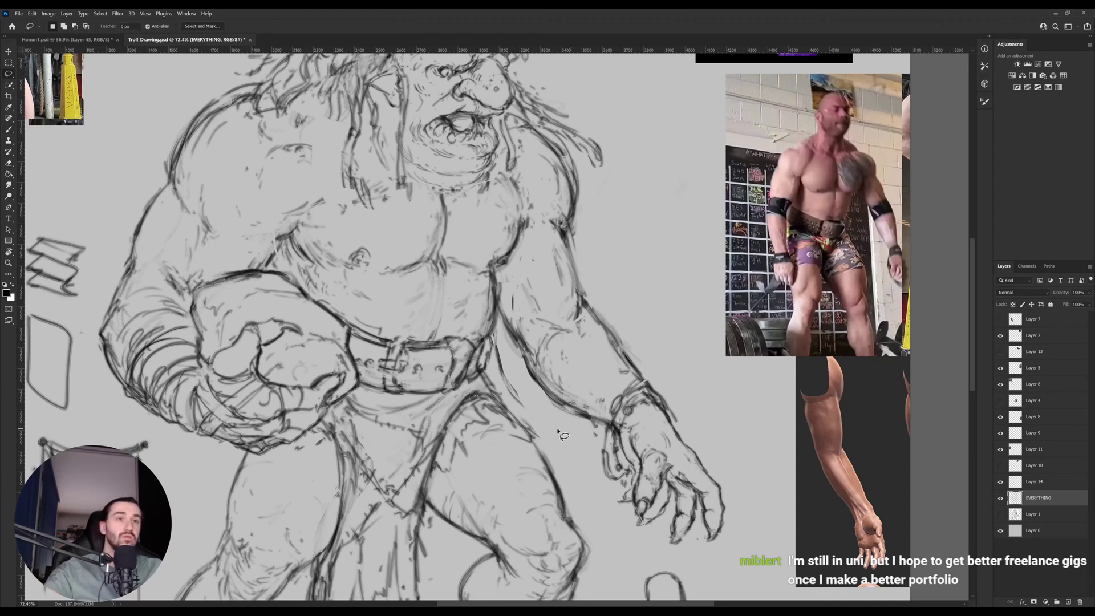
pyautogui.moveTo(562, 431)
pyautogui.mouseDown()
pyautogui.moveTo(511, 352)
pyautogui.moveTo(498, 304)
pyautogui.moveTo(571, 172)
pyautogui.moveTo(590, 174)
pyautogui.moveTo(594, 209)
pyautogui.moveTo(660, 350)
pyautogui.moveTo(657, 371)
pyautogui.moveTo(634, 378)
pyautogui.mouseUp()
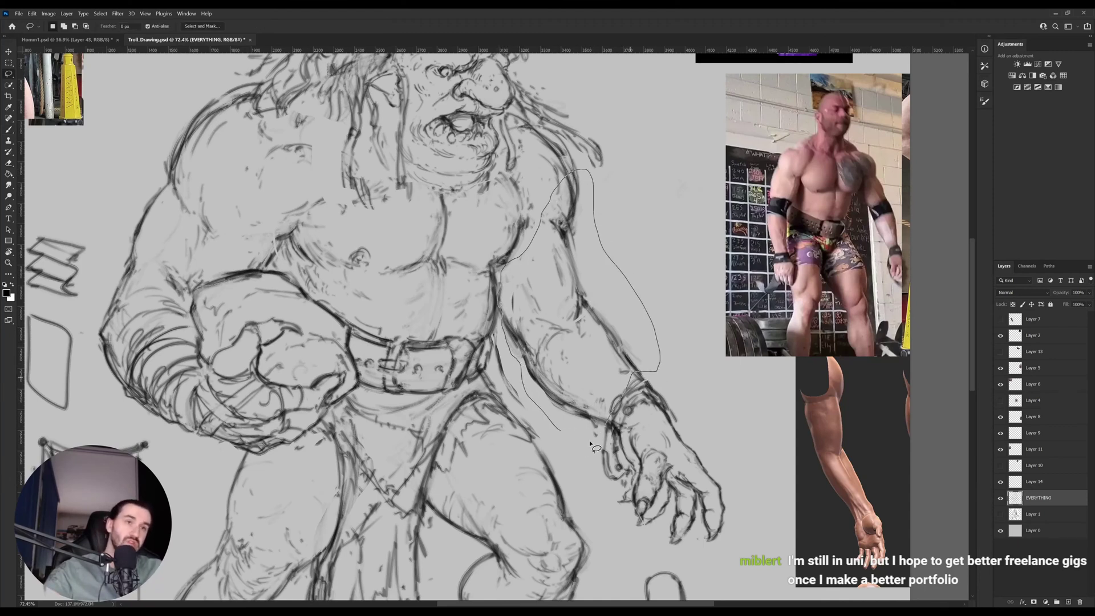
pyautogui.hotkey('ctrl', 't')
pyautogui.click(568, 423)
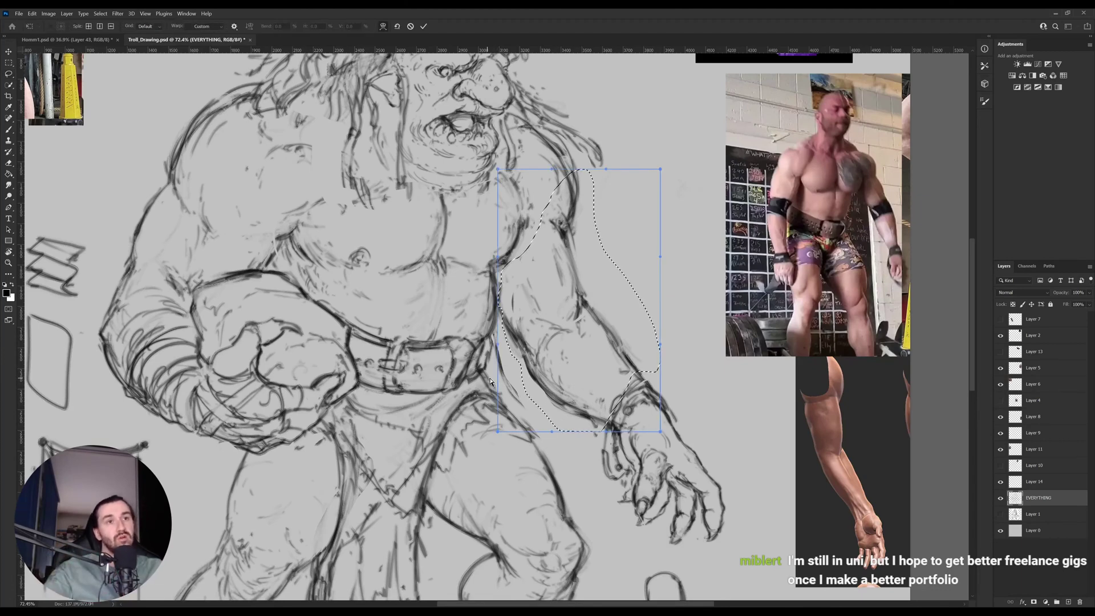
pyautogui.moveTo(497, 381); pyautogui.dragTo(495, 383)
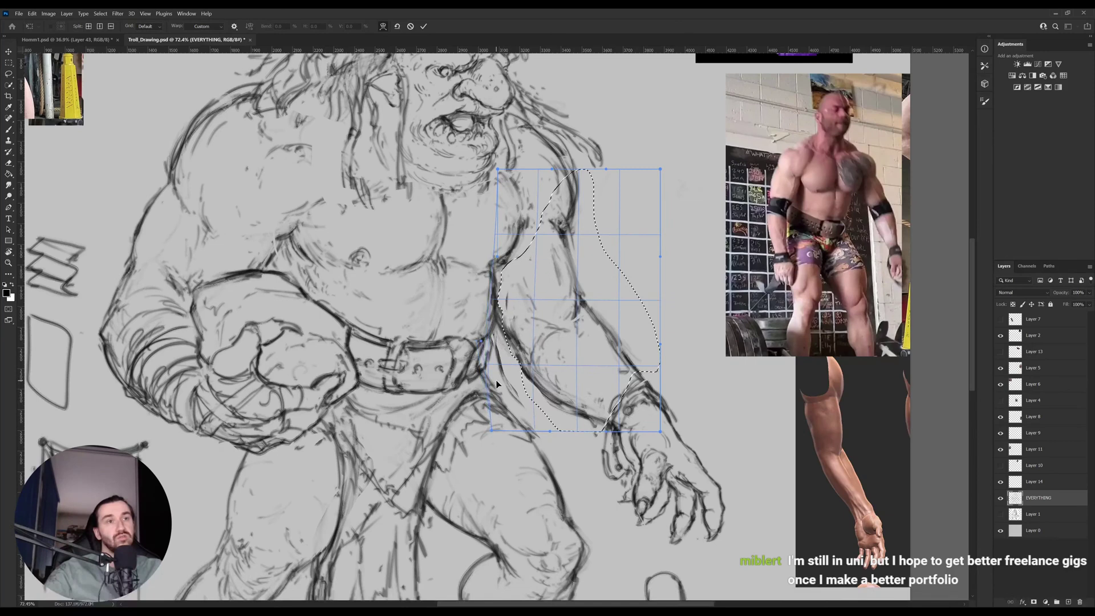
pyautogui.press('Return')
pyautogui.hotkey('ctrl', 'd')
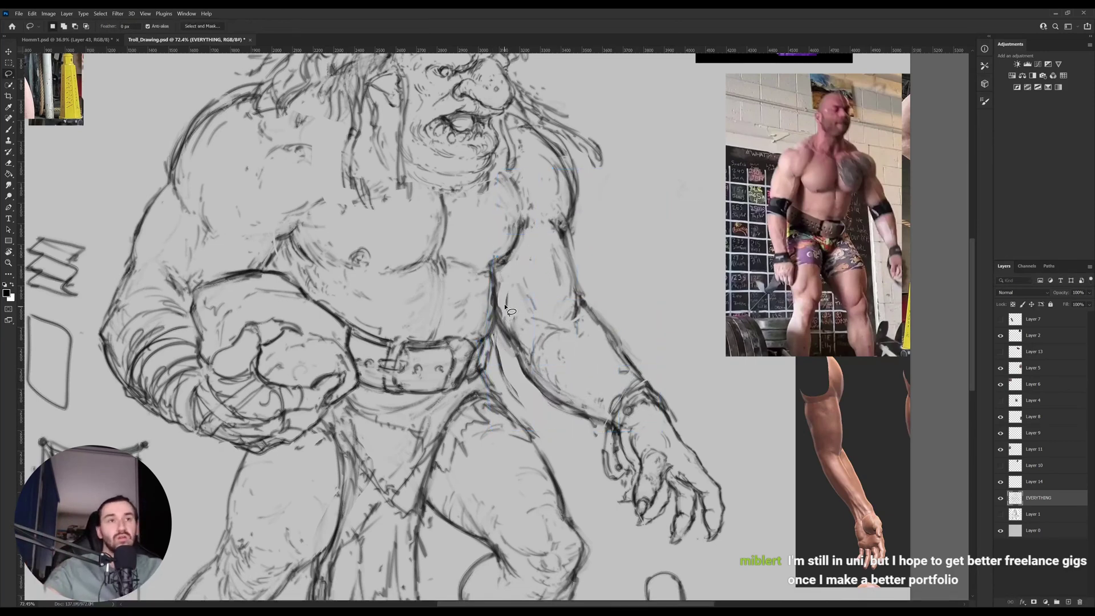
# Strengthen the torso's side contour beside the lowered arm and the chest line near the rock-side armpit.
pyautogui.press('b')
pyautogui.moveTo(493, 317); pyautogui.dragTo(497, 271)
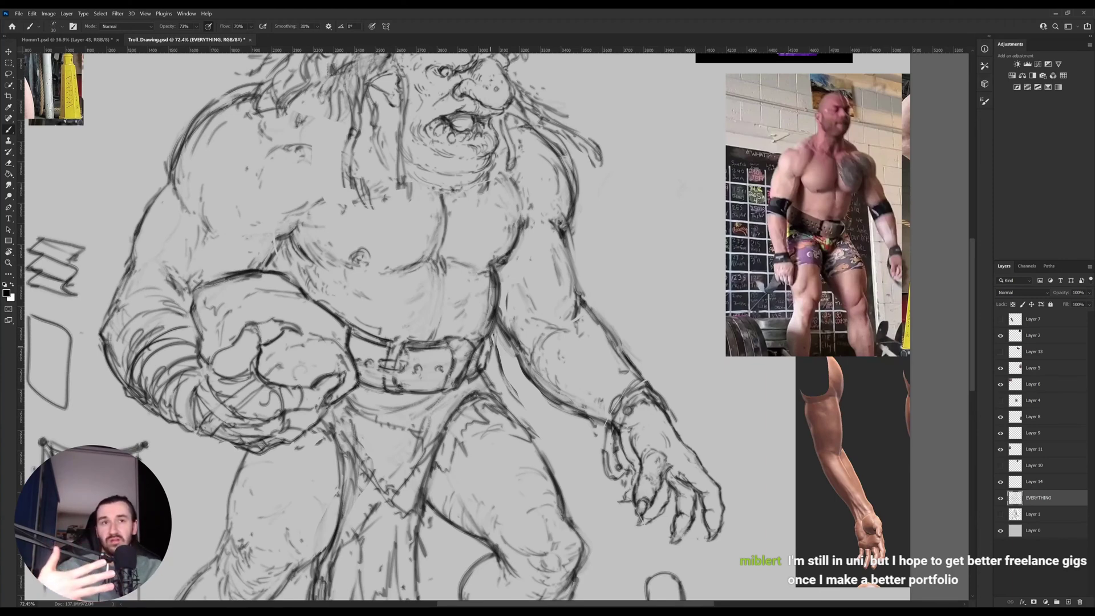
pyautogui.moveTo(303, 357); pyautogui.dragTo(406, 392)
pyautogui.moveTo(383, 296); pyautogui.dragTo(419, 330)
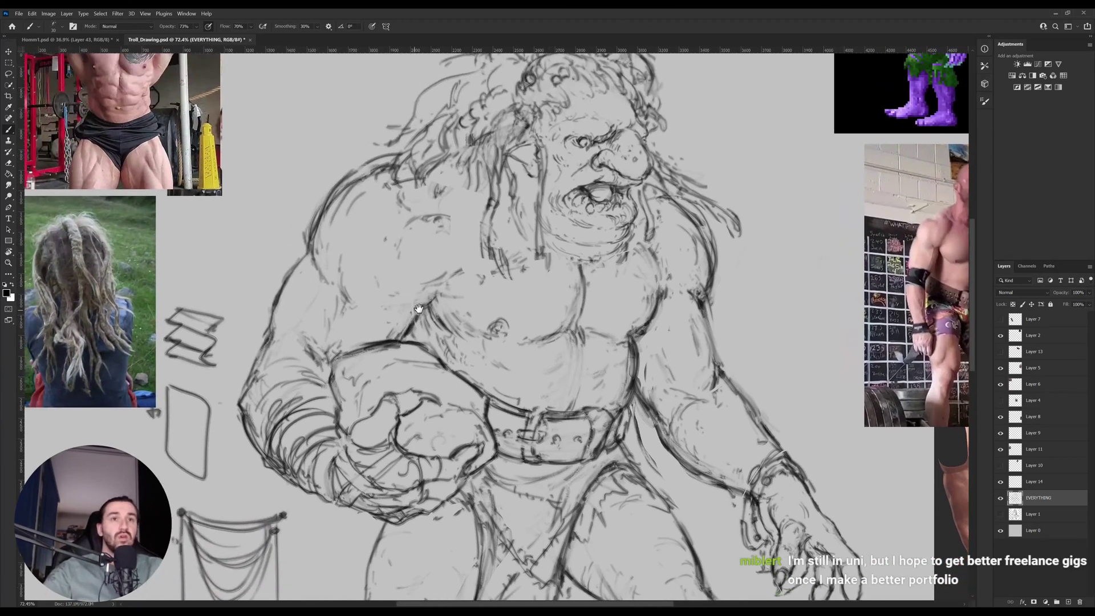
pyautogui.press('e')
pyautogui.press('b')
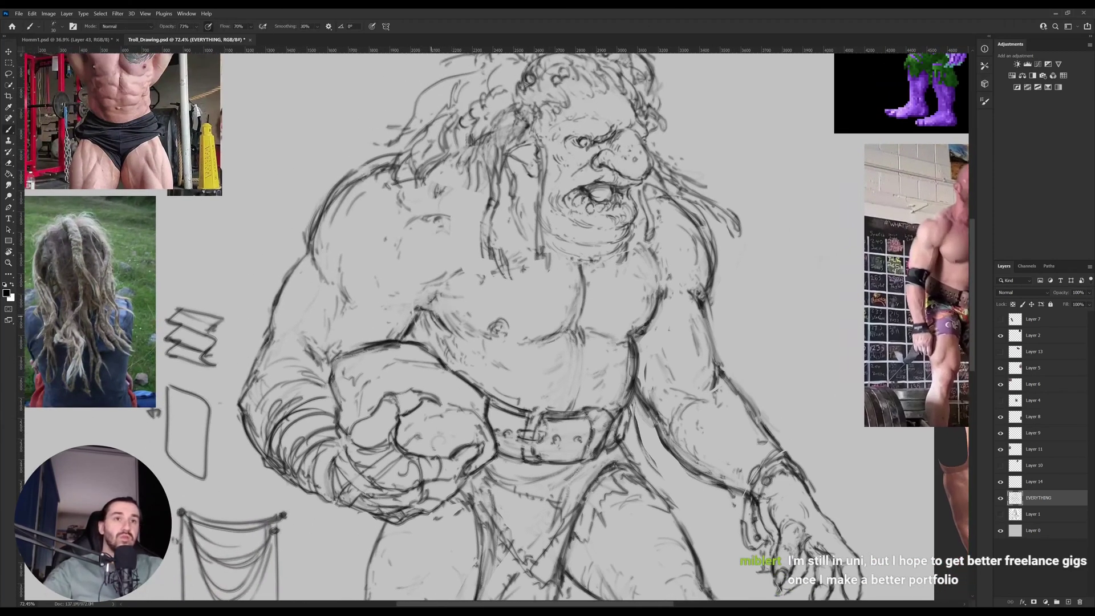
pyautogui.moveTo(430, 318); pyautogui.dragTo(440, 335)
pyautogui.moveTo(431, 312); pyautogui.dragTo(448, 333)
# Sketch short muscle lines inside the rock-holding upper arm and clean them up with the eraser.
pyautogui.moveTo(609, 332); pyautogui.dragTo(572, 340)
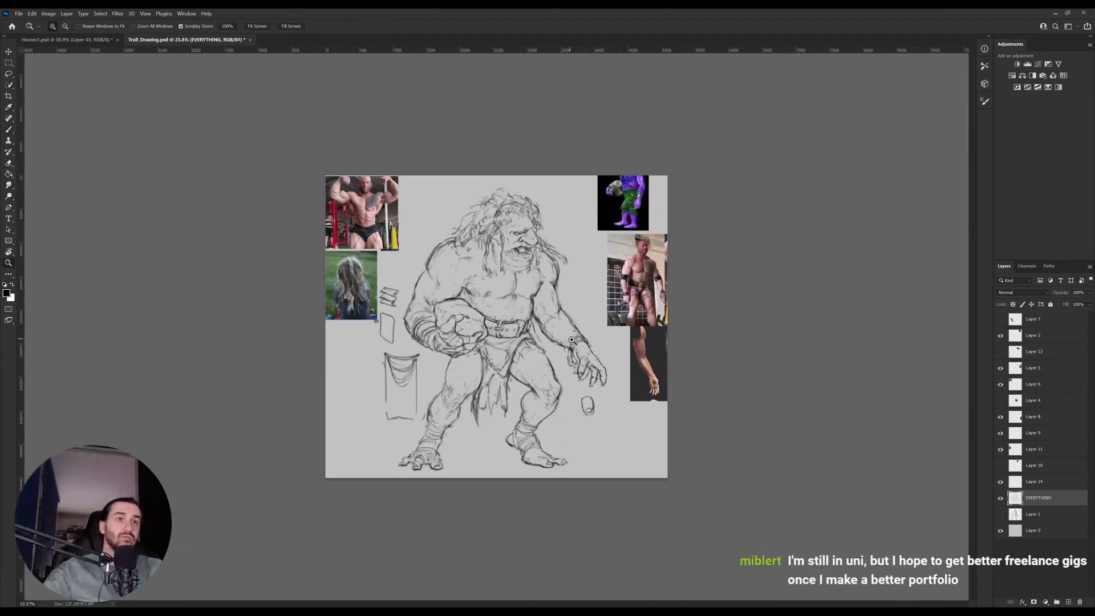
pyautogui.moveTo(559, 301); pyautogui.dragTo(578, 300)
pyautogui.press('b')
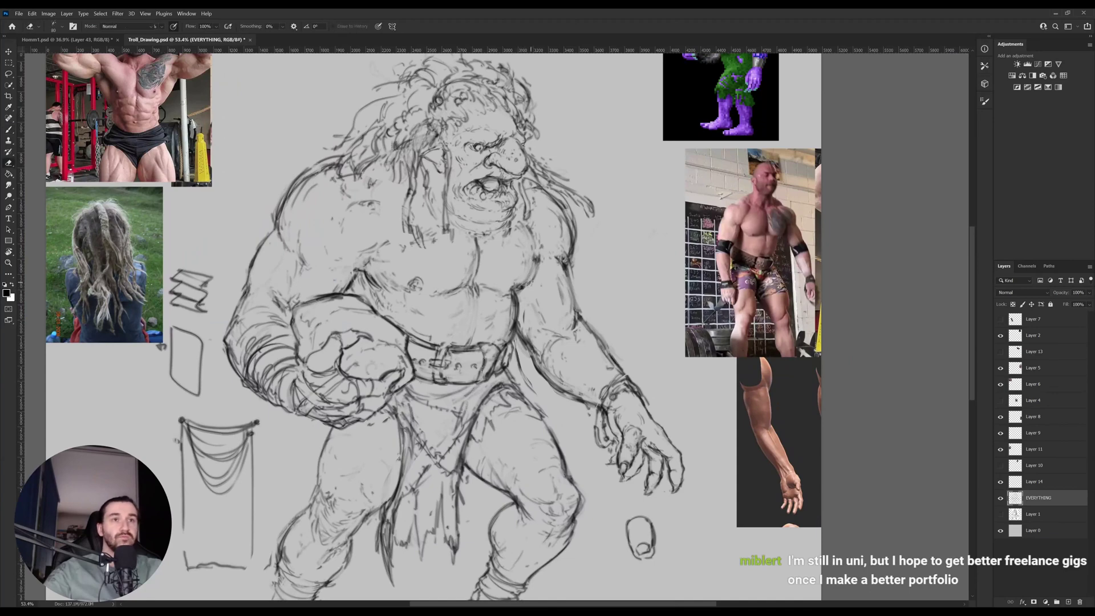
pyautogui.press('z')
pyautogui.moveTo(403, 265); pyautogui.dragTo(411, 326)
pyautogui.press('b')
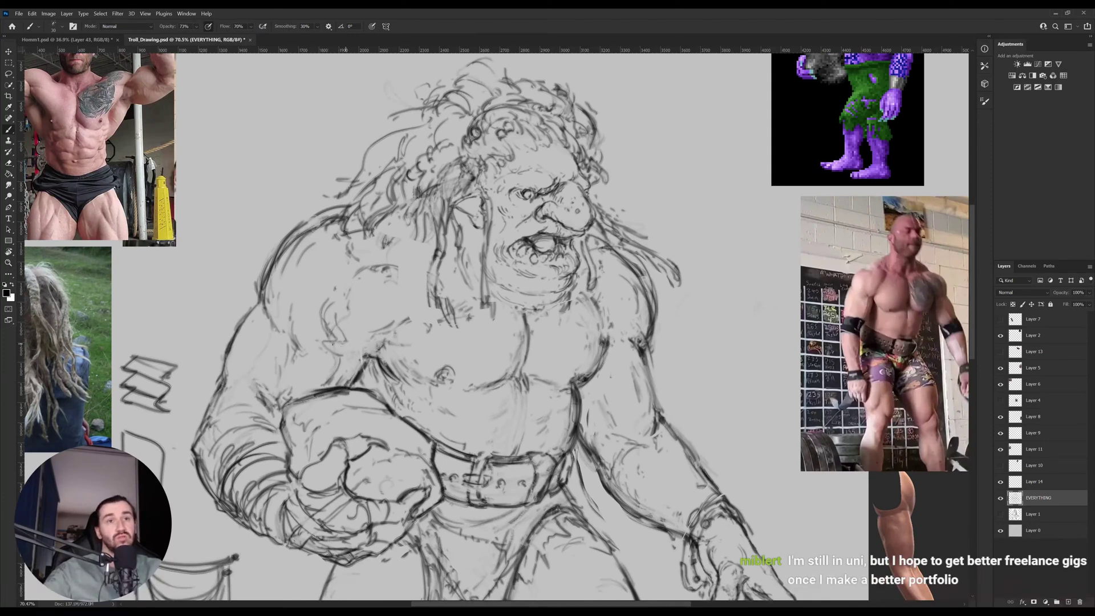
pyautogui.press('e')
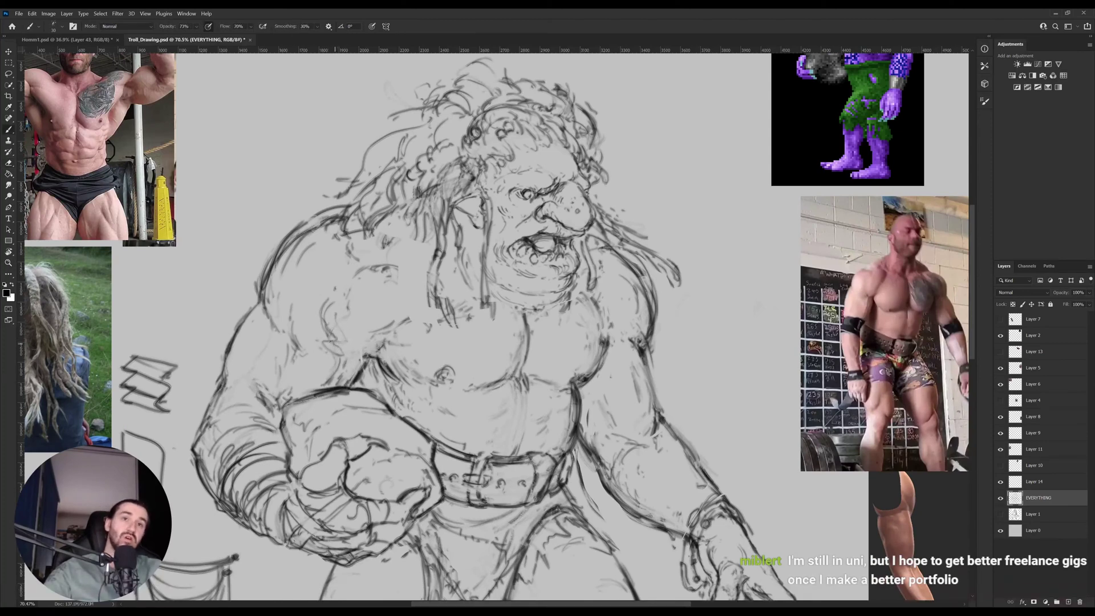
pyautogui.press('b')
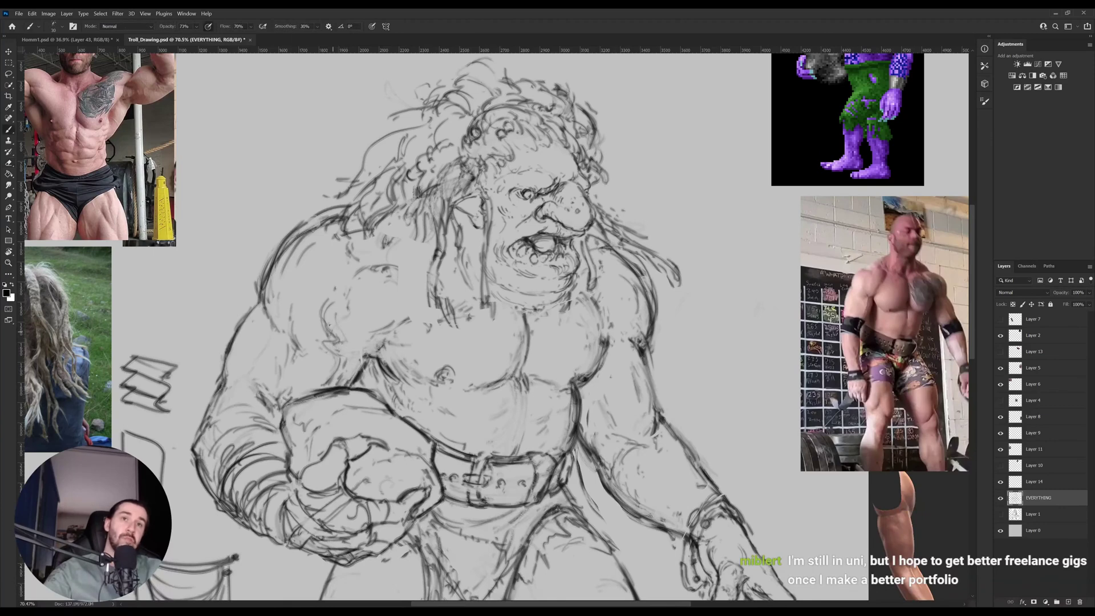
pyautogui.press('e')
pyautogui.press('b')
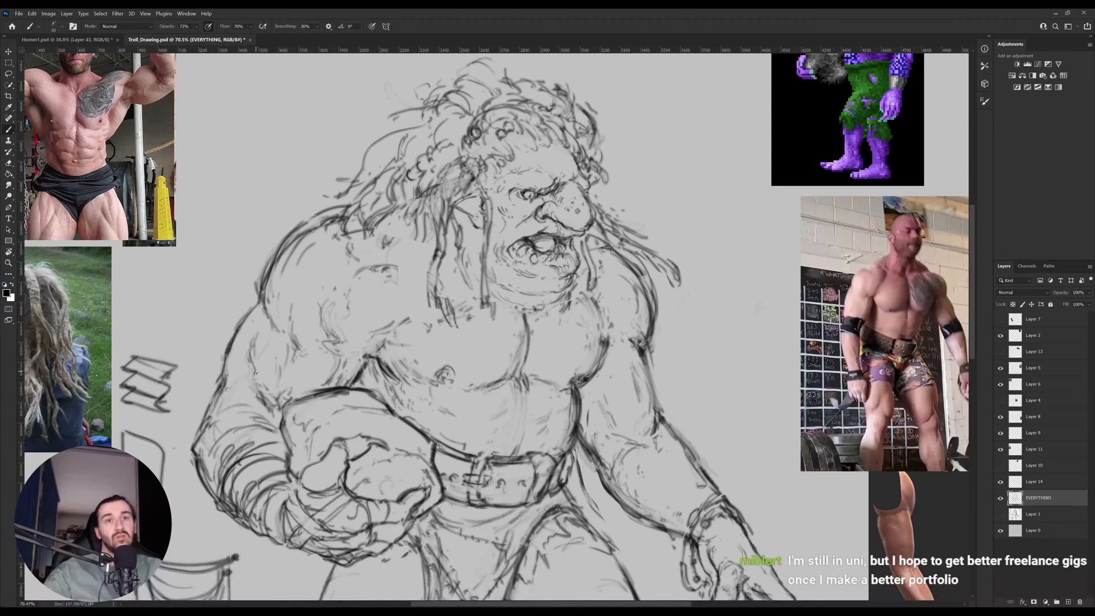
pyautogui.moveTo(629, 437); pyautogui.dragTo(567, 352)
pyautogui.moveTo(575, 297); pyautogui.dragTo(574, 330)
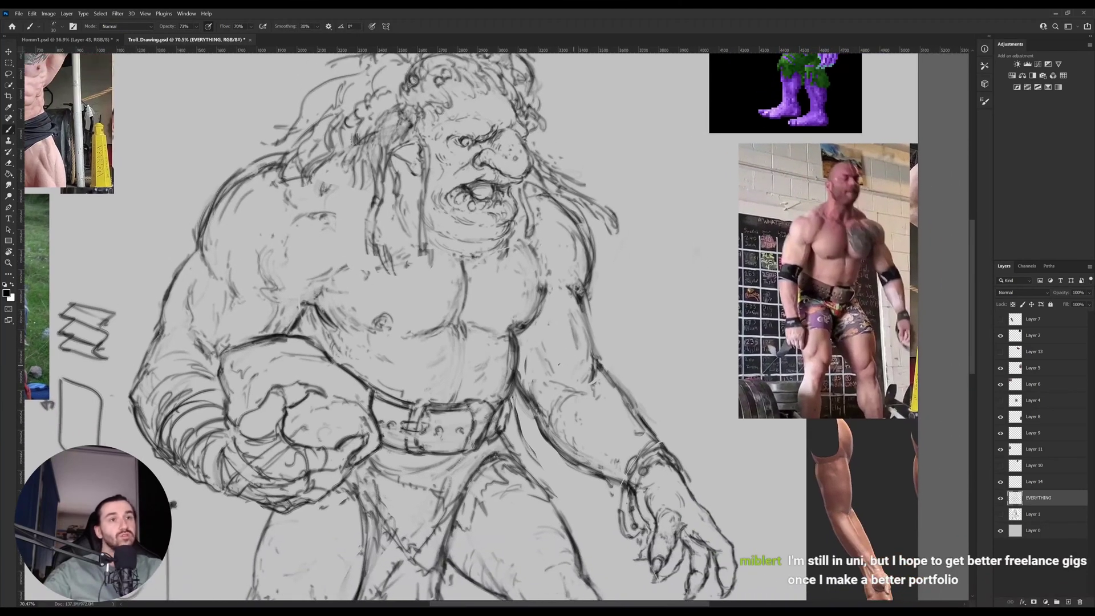
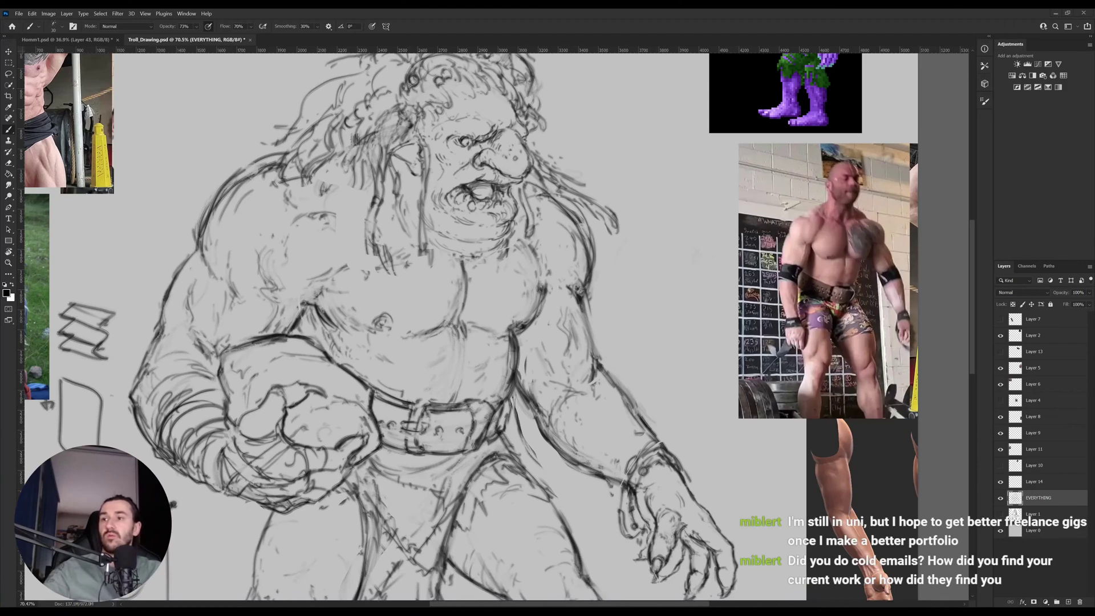
# Paste the copied bodybuilder photo, enlarge it beside the strongman reference, and bring its layer above all others.
pyautogui.hotkey('ctrl', 'v')
pyautogui.hotkey('ctrl', 't')
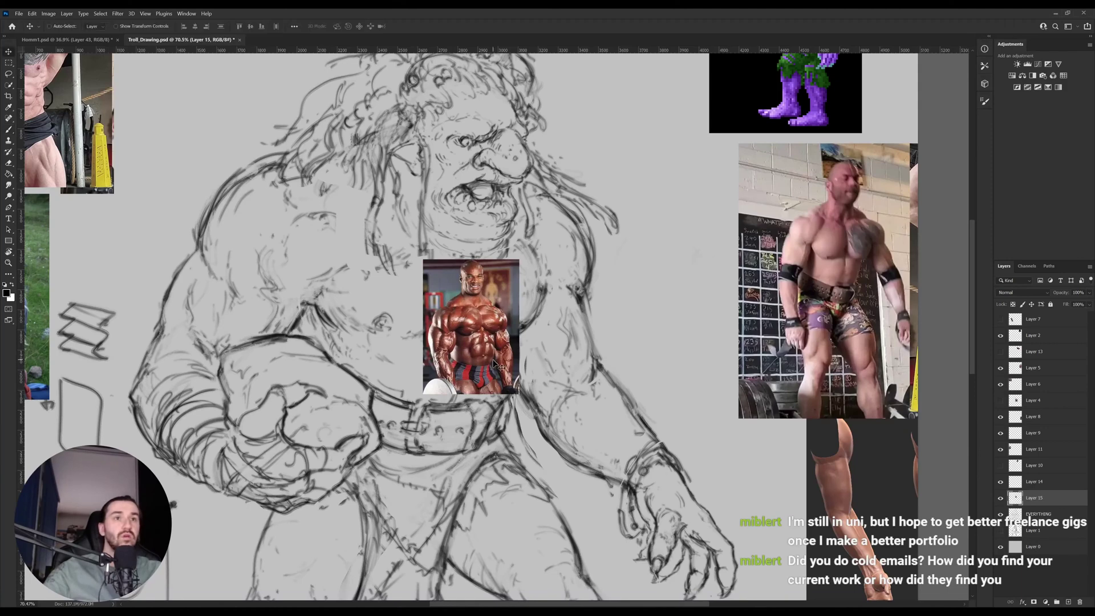
pyautogui.moveTo(491, 262); pyautogui.dragTo(730, 120)
pyautogui.press('Return')
pyautogui.hotkey('ctrl', 'shift', ']')
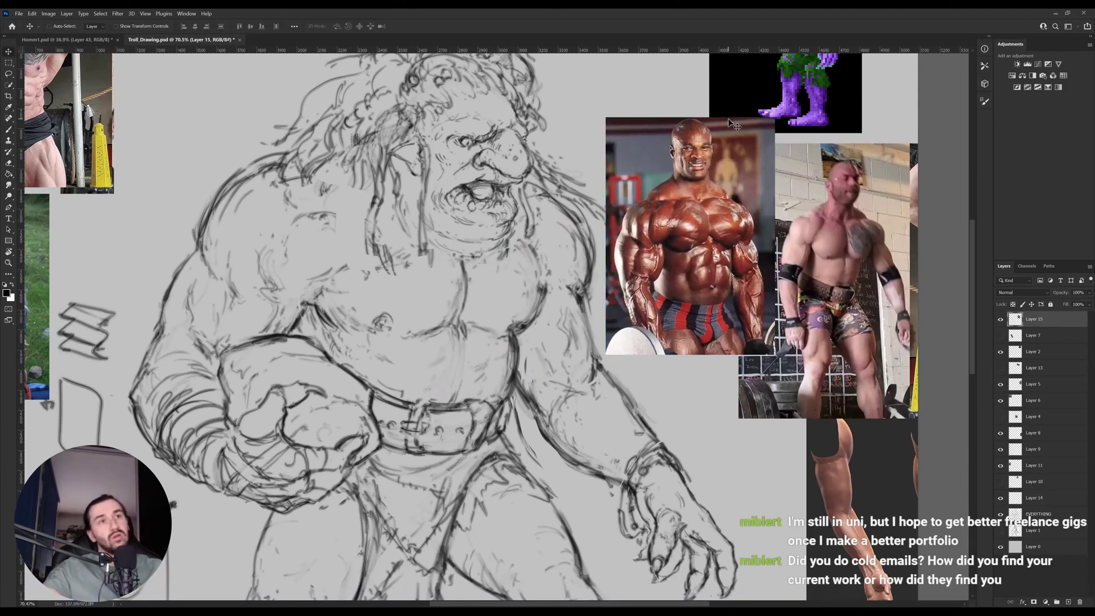
pyautogui.moveTo(697, 308); pyautogui.dragTo(699, 259)
# Return to the EVERYTHING sketch layer and touch up the muscle lines of the troll's lowered arm with the Brush.
pyautogui.moveTo(699, 259); pyautogui.dragTo(693, 279)
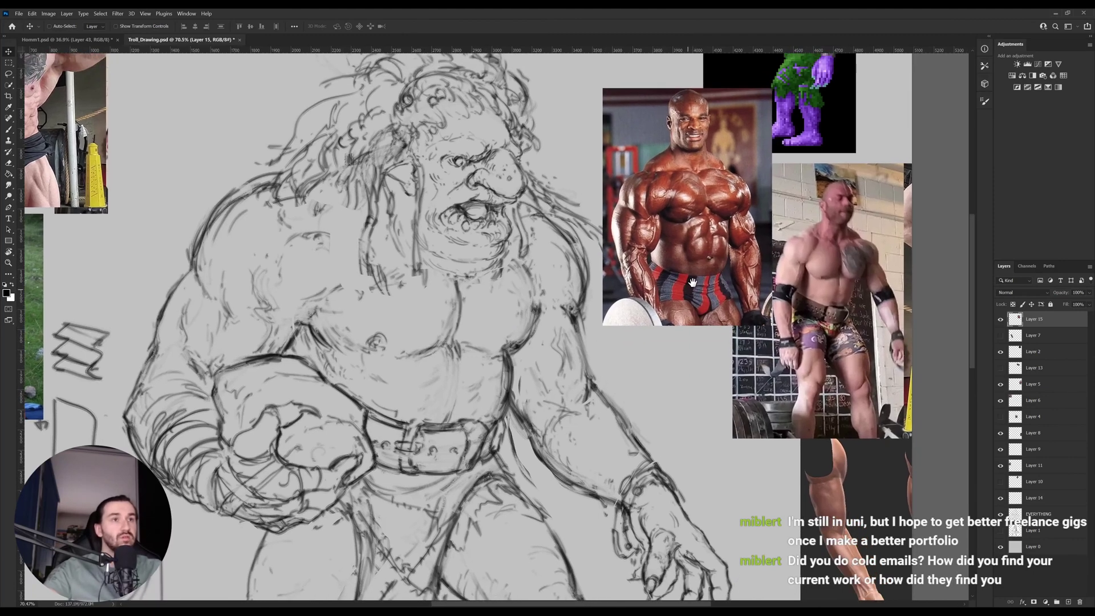
pyautogui.keyDown('ctrl'); pyautogui.click(575, 320); pyautogui.keyUp('ctrl')
pyautogui.press('b')
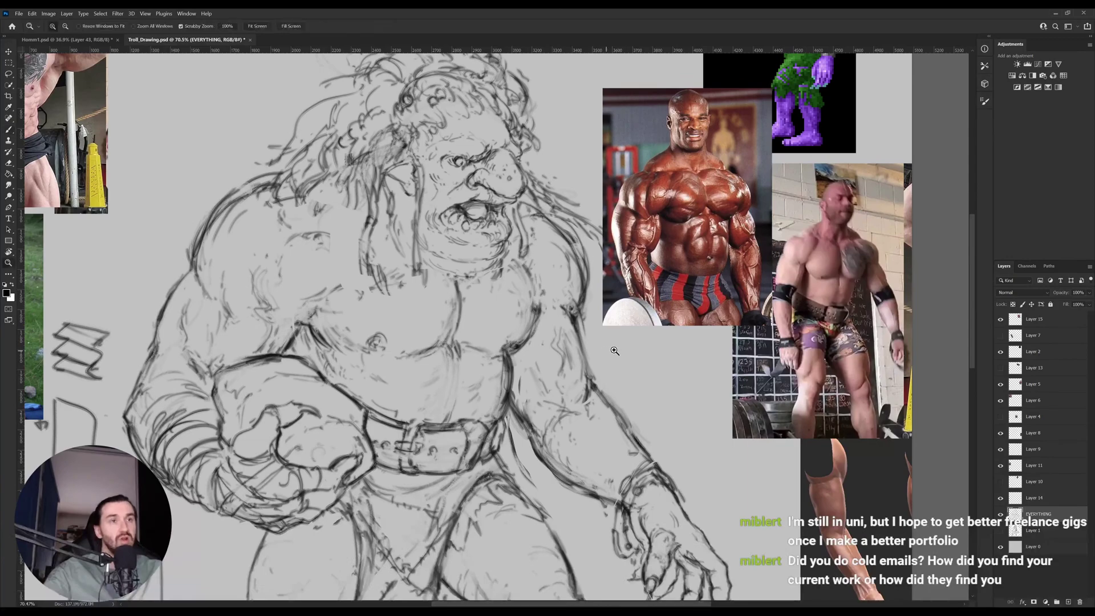
pyautogui.moveTo(610, 356); pyautogui.dragTo(623, 356)
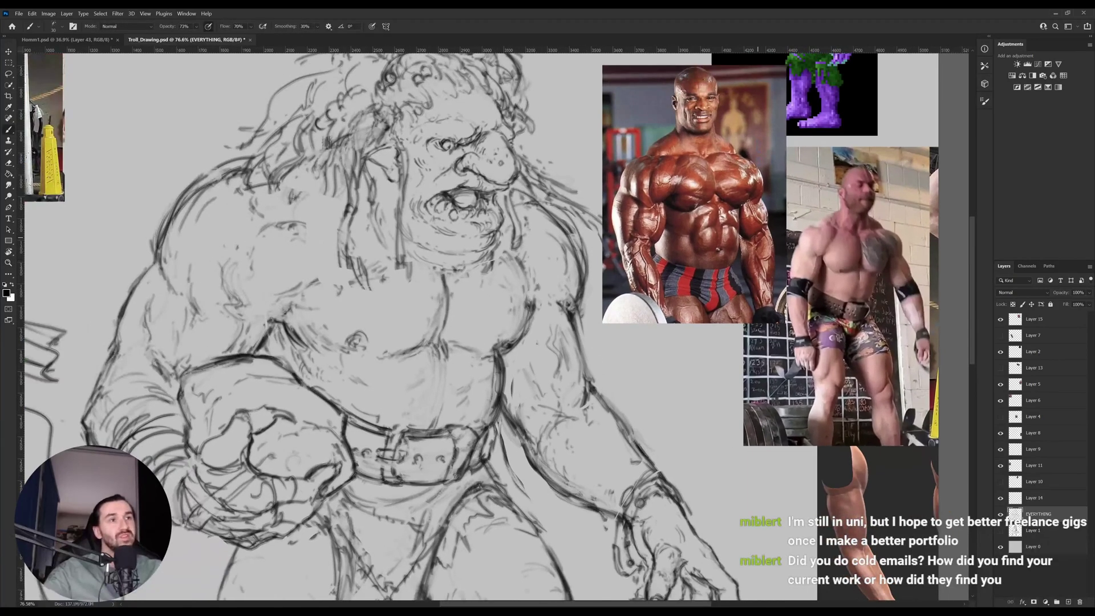
pyautogui.moveTo(769, 203); pyautogui.dragTo(813, 206)
pyautogui.moveTo(620, 294); pyautogui.dragTo(585, 299)
pyautogui.moveTo(465, 446); pyautogui.dragTo(546, 355)
pyautogui.moveTo(555, 404); pyautogui.dragTo(514, 401)
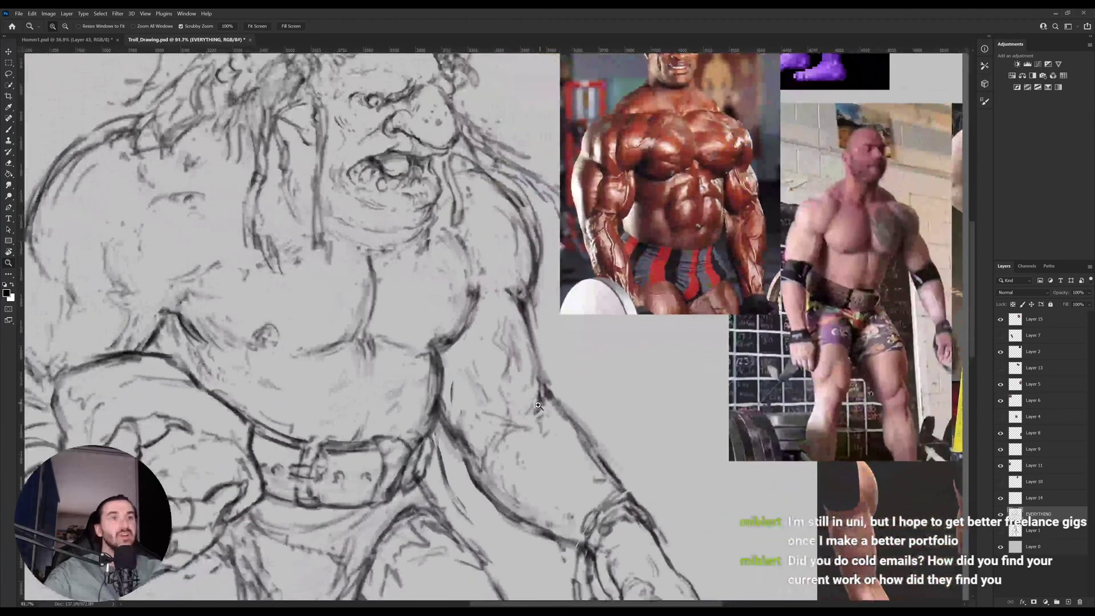
pyautogui.press('b')
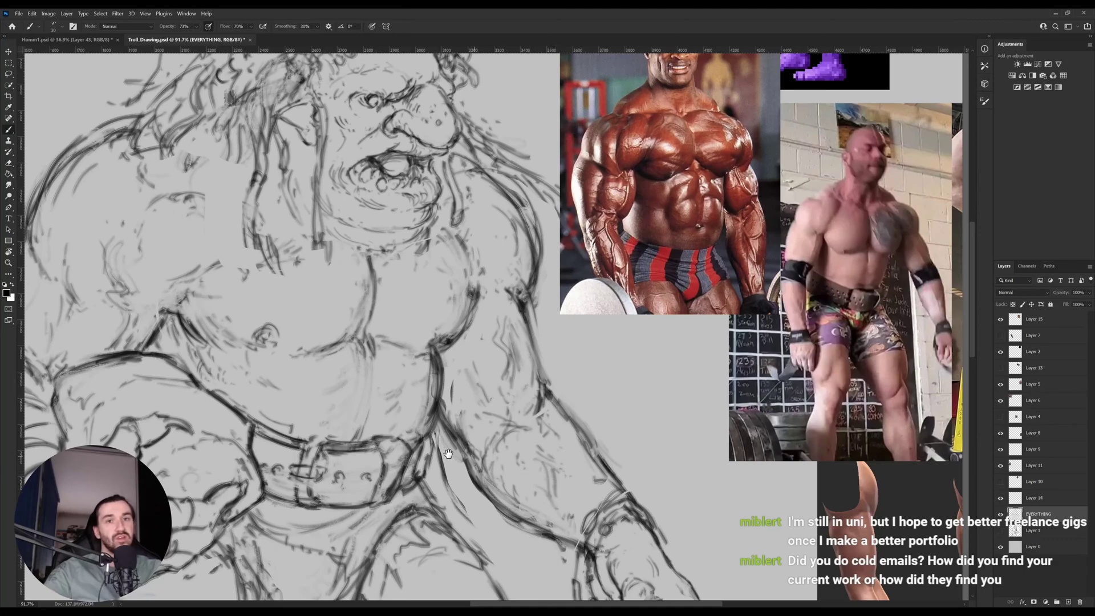
# Add light brush marks to the troll's upper chest, using the bodybuilder photo as reference.
pyautogui.moveTo(448, 454); pyautogui.dragTo(532, 507)
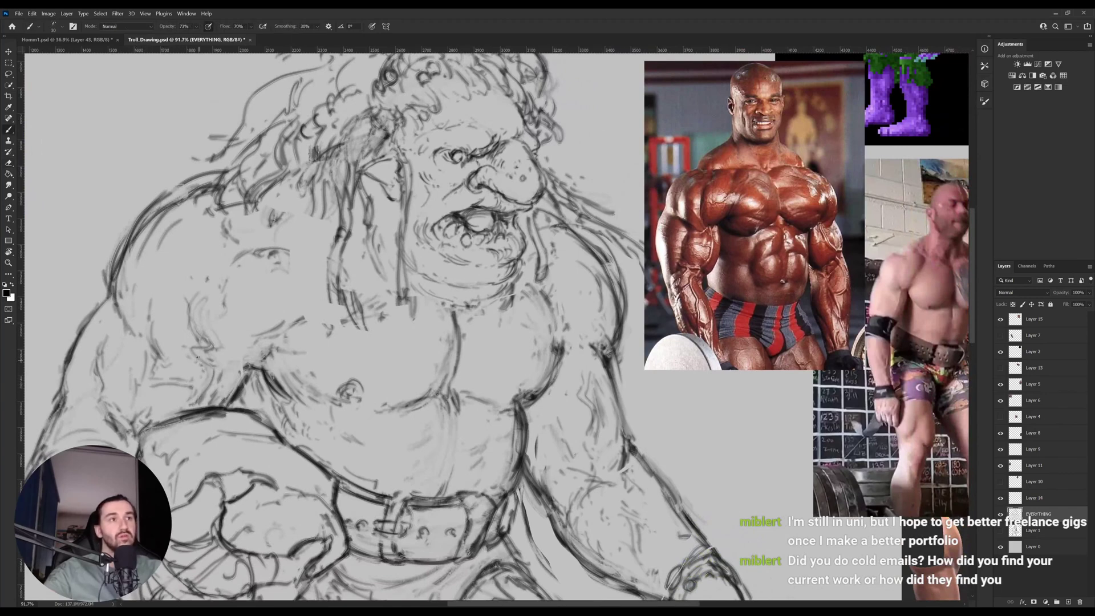
pyautogui.moveTo(326, 359); pyautogui.dragTo(310, 390)
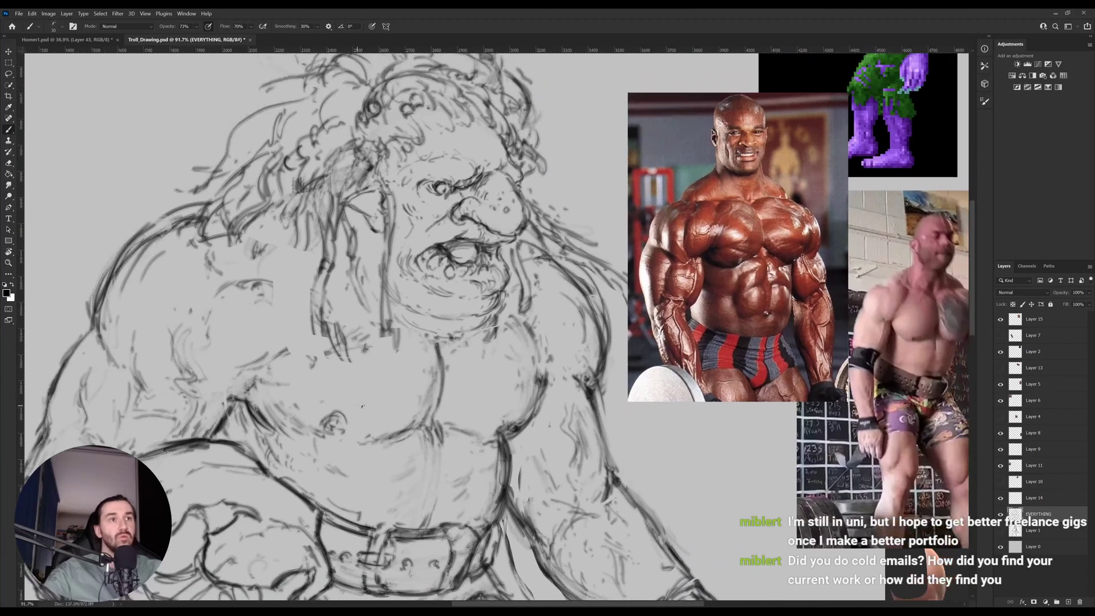
pyautogui.moveTo(393, 368); pyautogui.dragTo(372, 390)
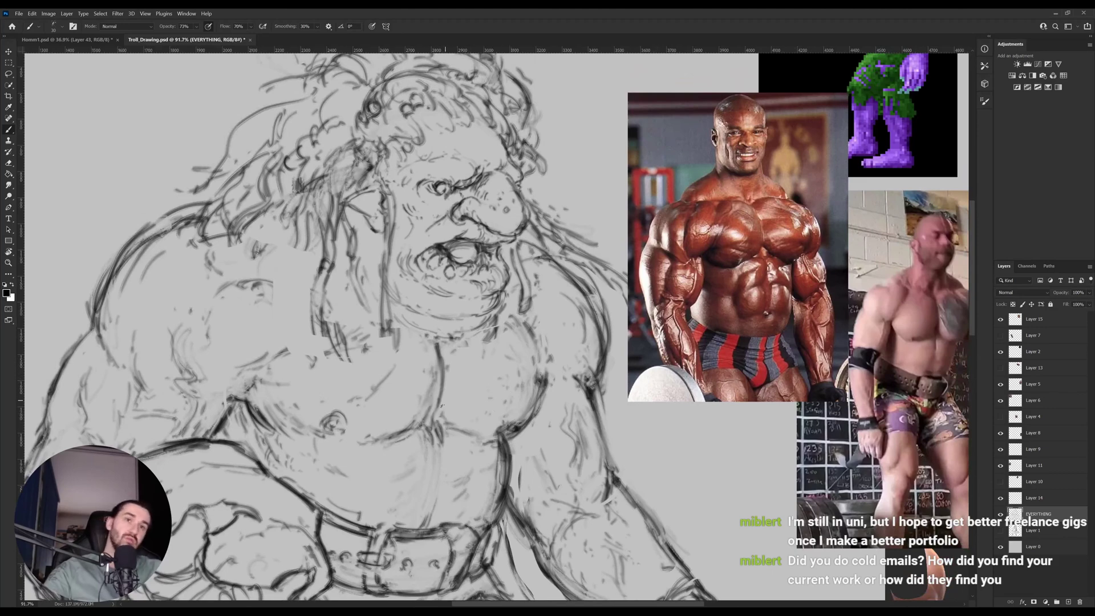
pyautogui.press('e')
pyautogui.scroll(2, 440, 344)
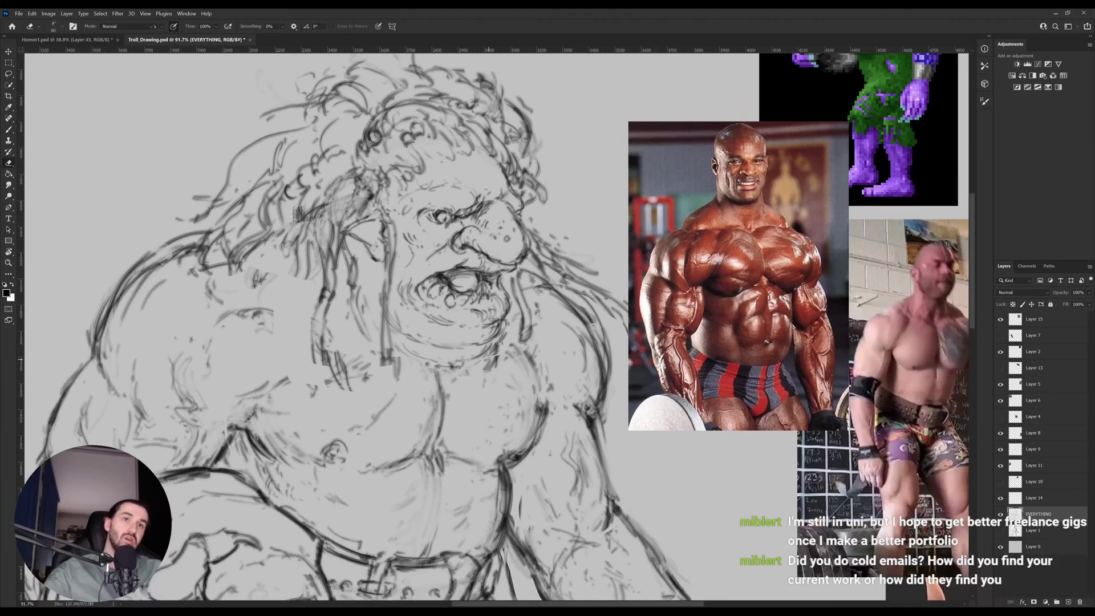
pyautogui.press('b')
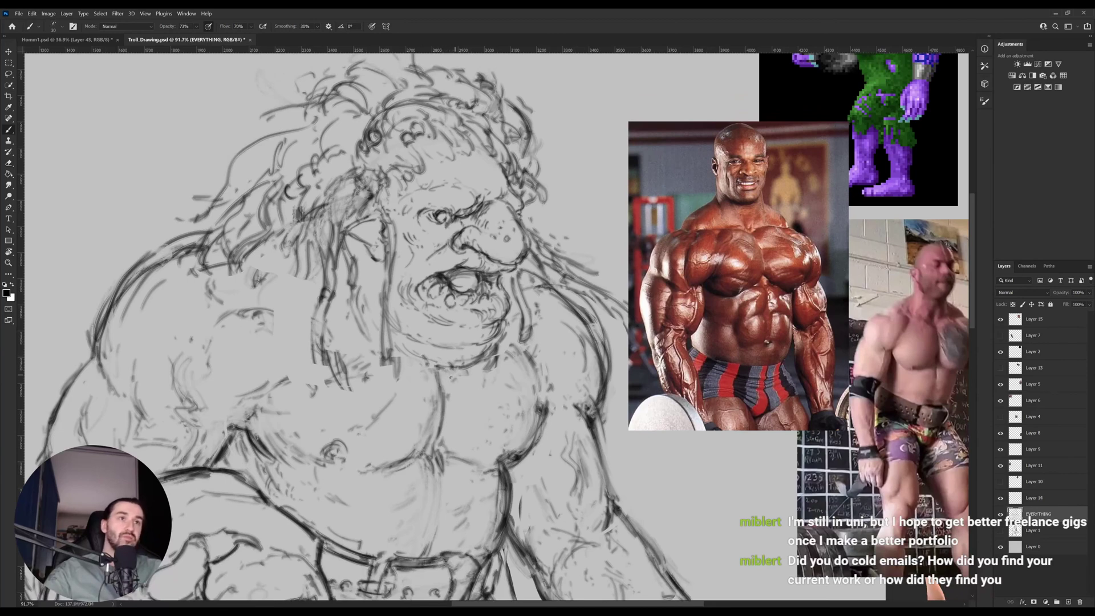
pyautogui.moveTo(829, 243); pyautogui.dragTo(778, 282)
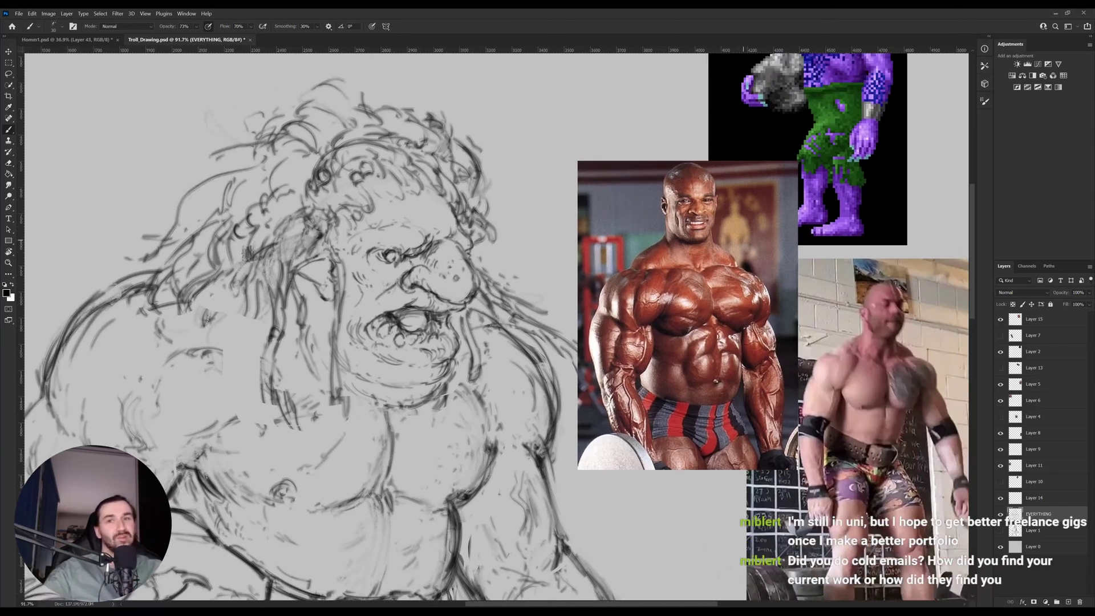
pyautogui.press('z')
pyautogui.click(724, 211)
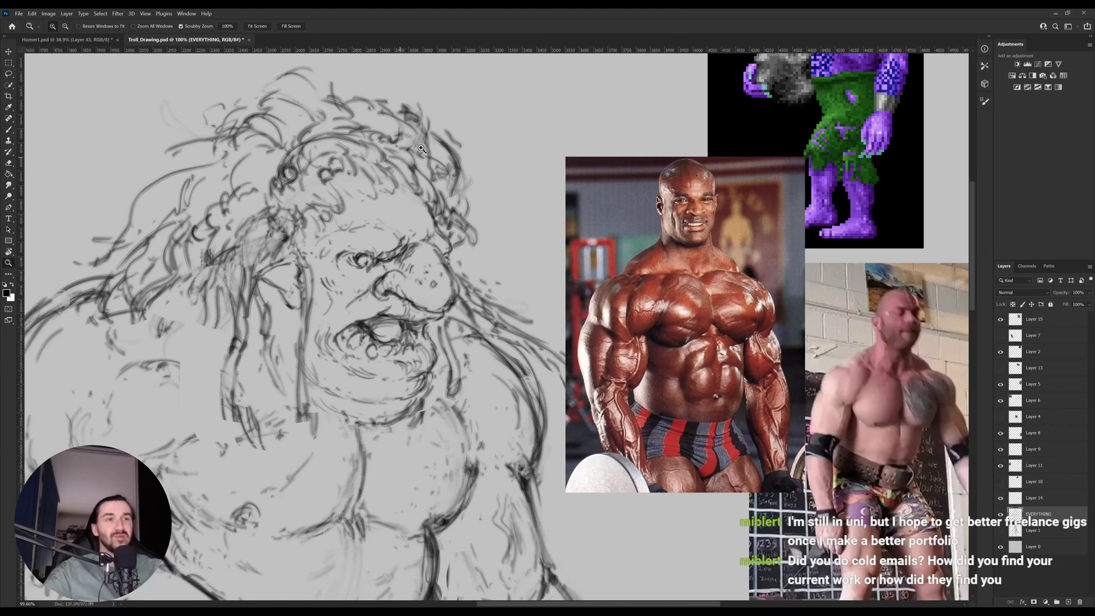
# Try to delete everything below the neck from the bodybuilder photo on Layer 15.
pyautogui.press('v')
pyautogui.click(656, 285)
pyautogui.press('m')
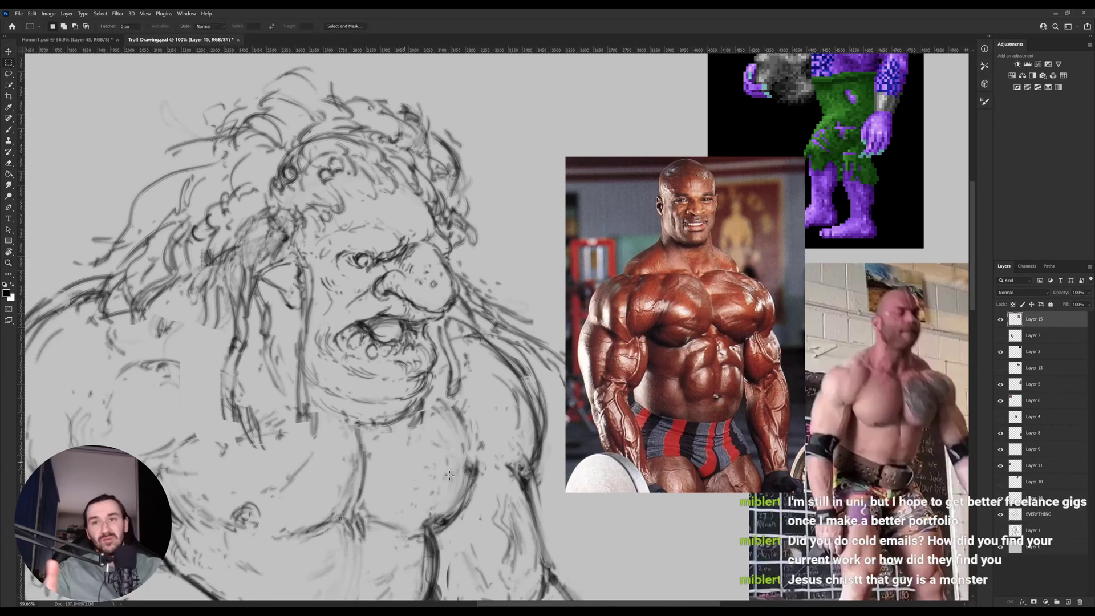
pyautogui.moveTo(467, 521)
pyautogui.mouseDown()
pyautogui.moveTo(482, 501)
pyautogui.moveTo(751, 433)
pyautogui.moveTo(867, 274)
pyautogui.mouseUp()
pyautogui.press('Delete')
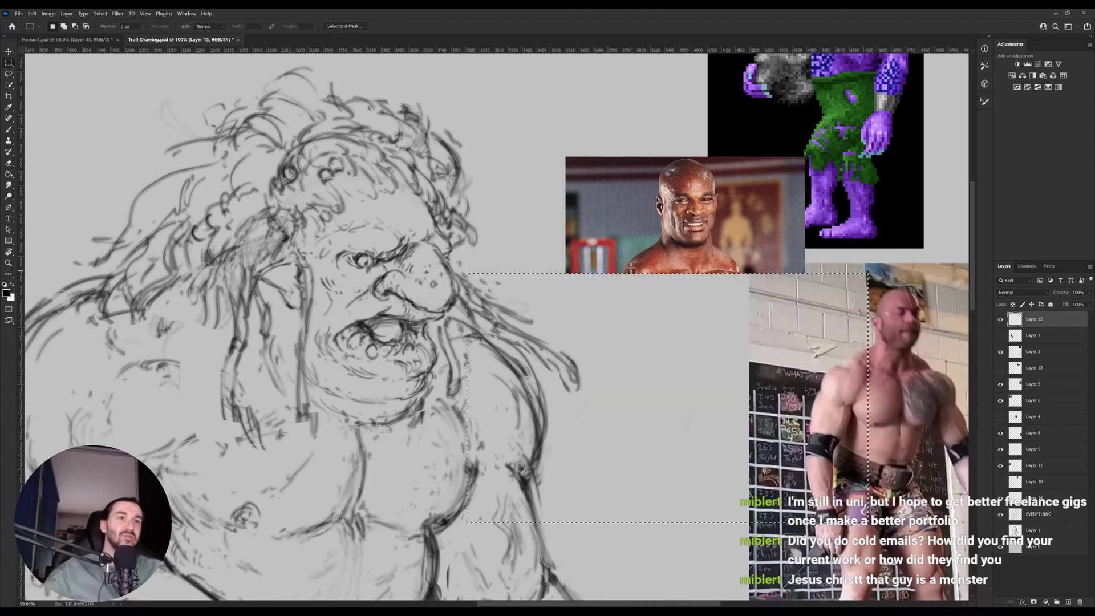
pyautogui.hotkey('ctrl', 'z')
pyautogui.hotkey('ctrl', 'd')
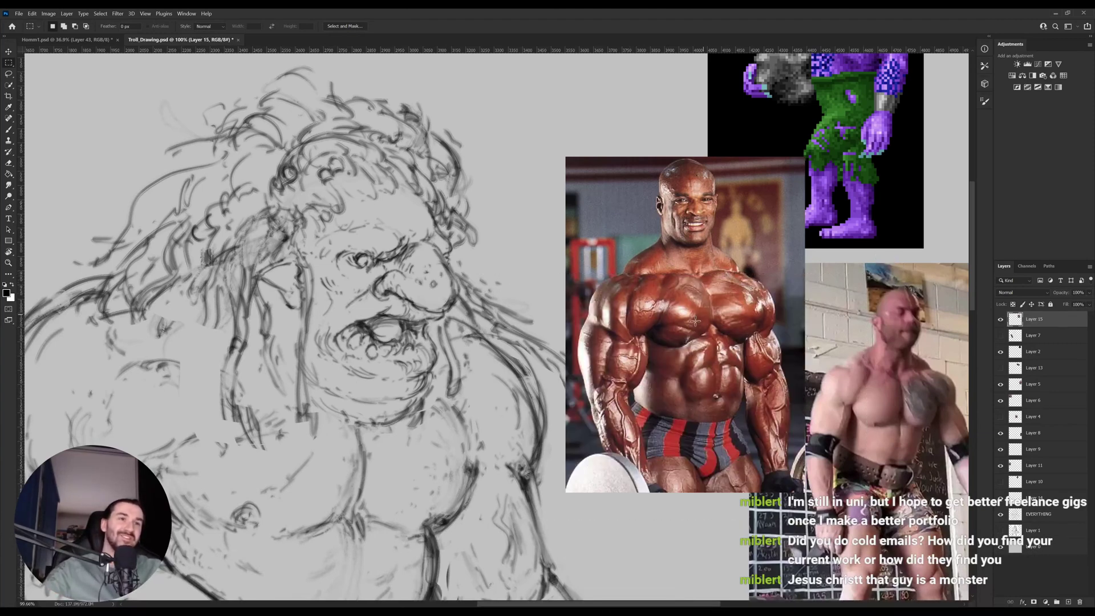
# Align the bodybuilder and strongman photos side by side, merge them into one layer, and shift it clear of the sketch.
pyautogui.press('v')
pyautogui.moveTo(678, 365); pyautogui.dragTo(694, 341)
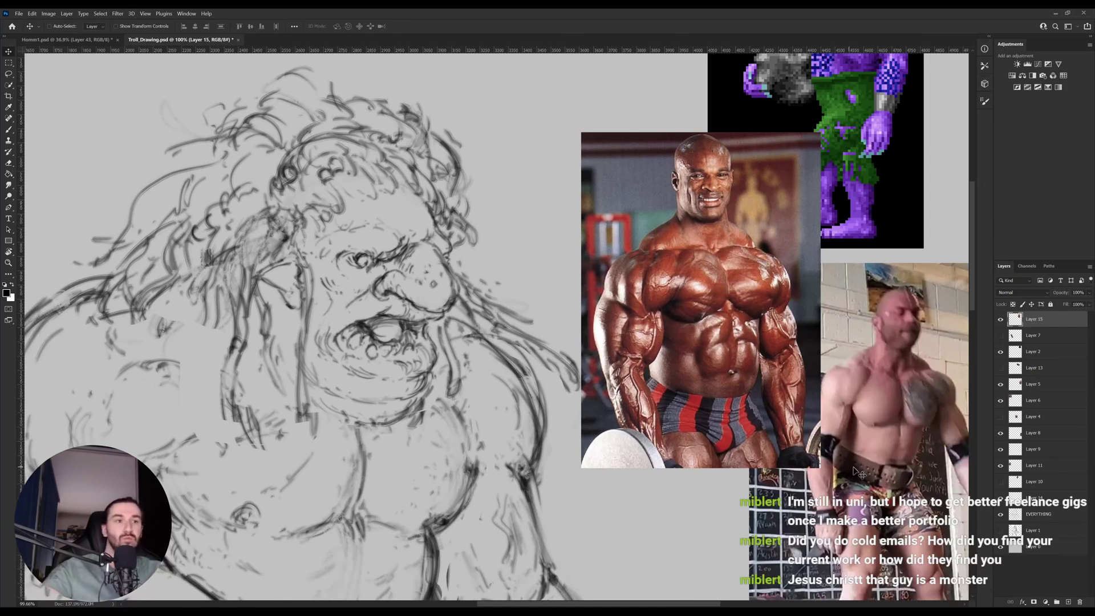
pyautogui.moveTo(855, 473); pyautogui.dragTo(815, 314)
pyautogui.moveTo(720, 333); pyautogui.dragTo(645, 338)
pyautogui.keyDown('ctrl'); pyautogui.keyDown('shift'); pyautogui.click(796, 356); pyautogui.keyUp('shift'); pyautogui.keyUp('ctrl')
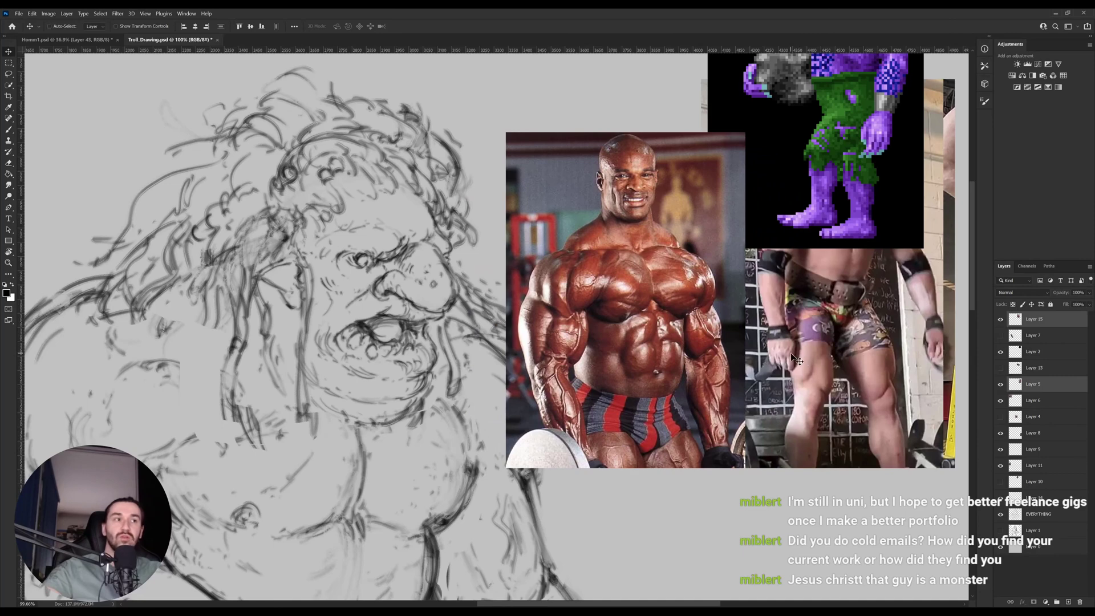
pyautogui.hotkey('ctrl', 'e')
pyautogui.moveTo(728, 373); pyautogui.dragTo(803, 385)
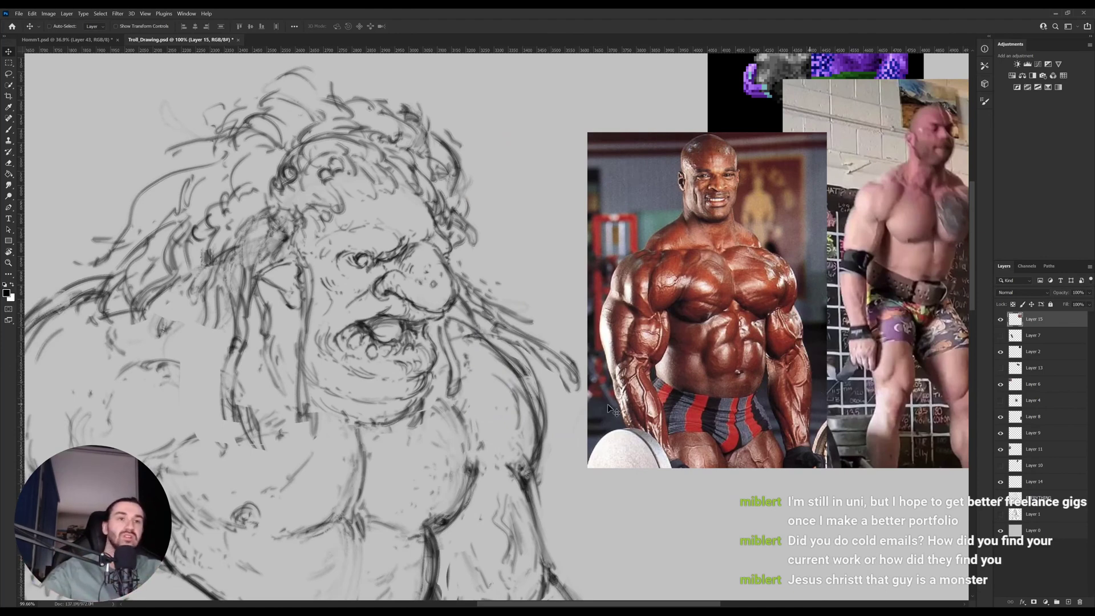
# On the EVERYTHING layer, clean up the blunt end of the long hair strand beside the troll's jaw.
pyautogui.keyDown('ctrl'); pyautogui.click(523, 486); pyautogui.keyUp('ctrl')
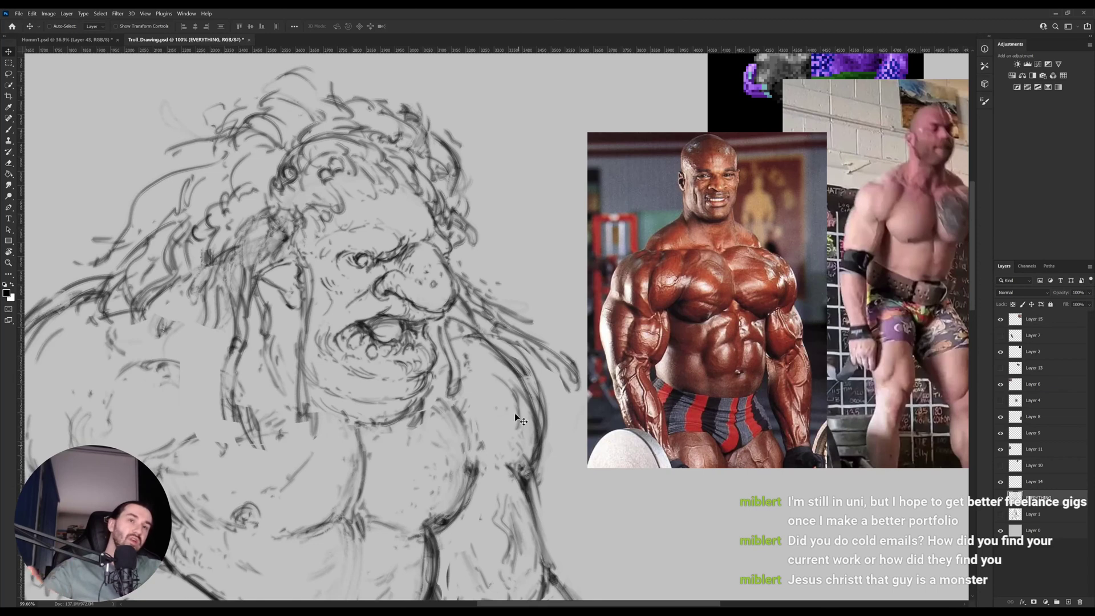
pyautogui.press('b')
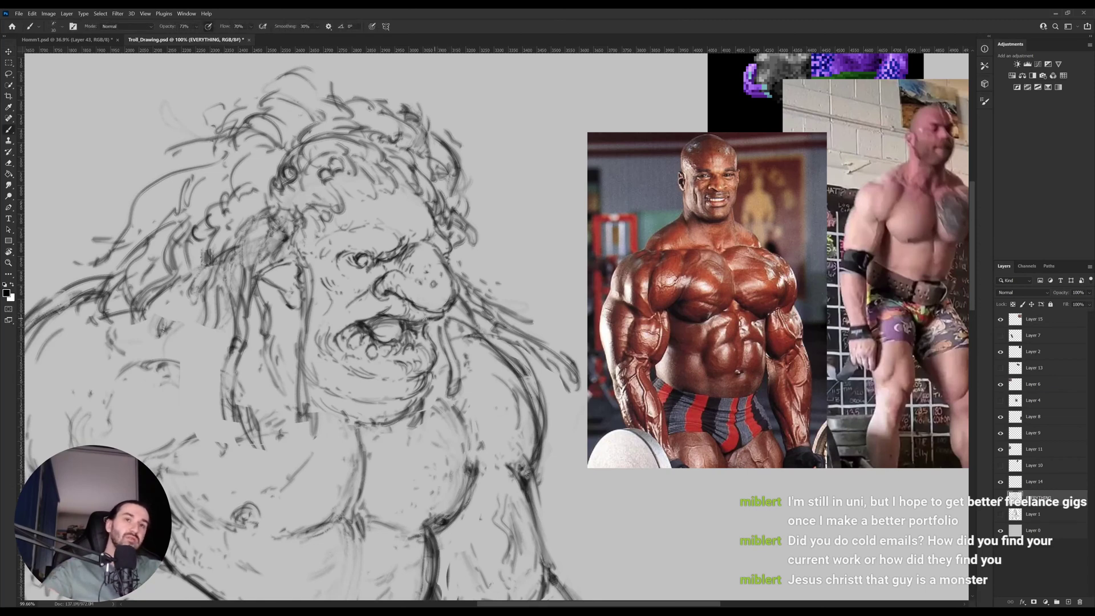
pyautogui.moveTo(410, 326); pyautogui.dragTo(434, 346)
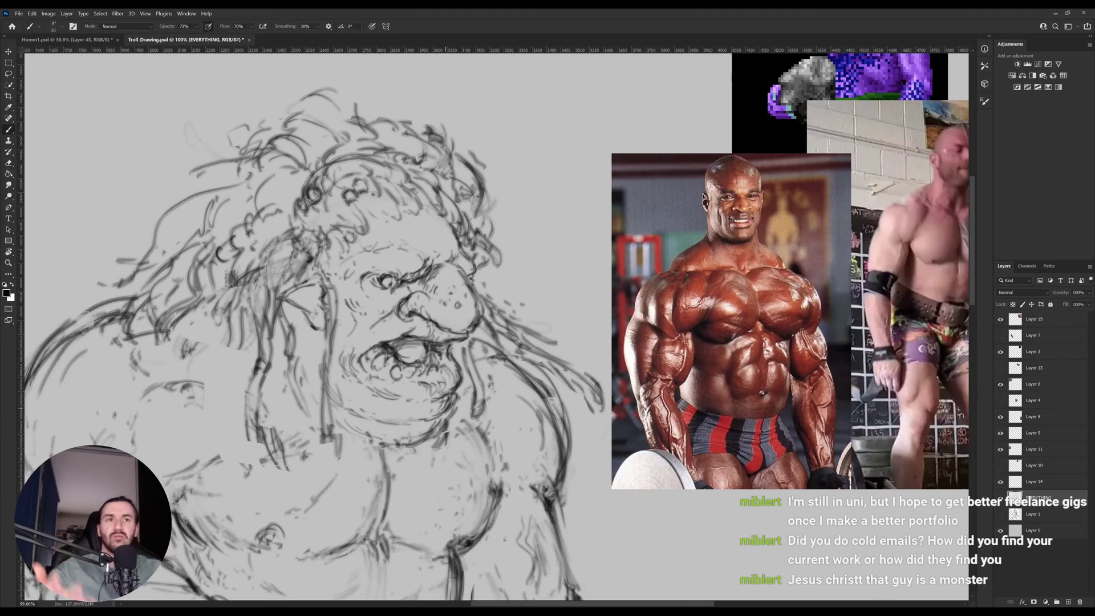
pyautogui.moveTo(445, 411); pyautogui.dragTo(454, 396)
pyautogui.press('e')
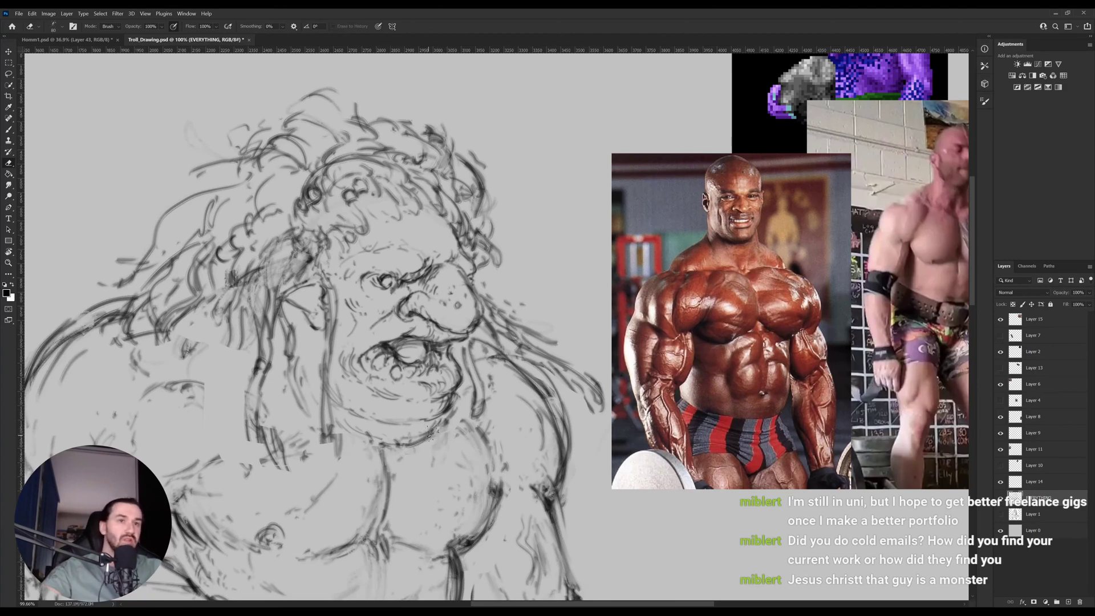
pyautogui.press('b')
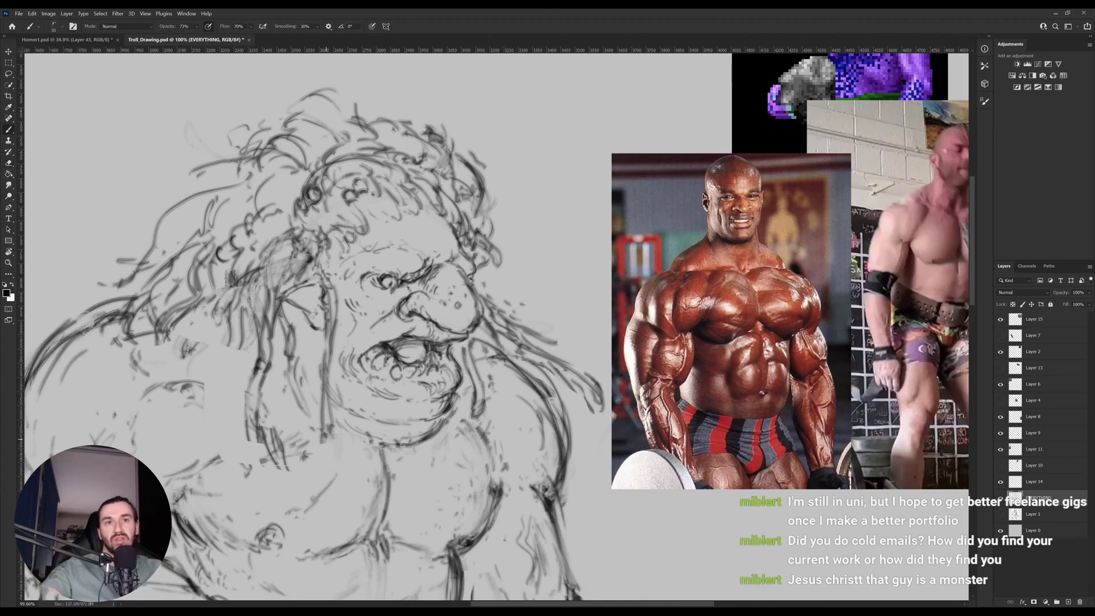
pyautogui.press('e')
# Rework the blunt end of the long lock over the chest into a tapered tip and erase the leftover marks beside it.
pyautogui.press('l')
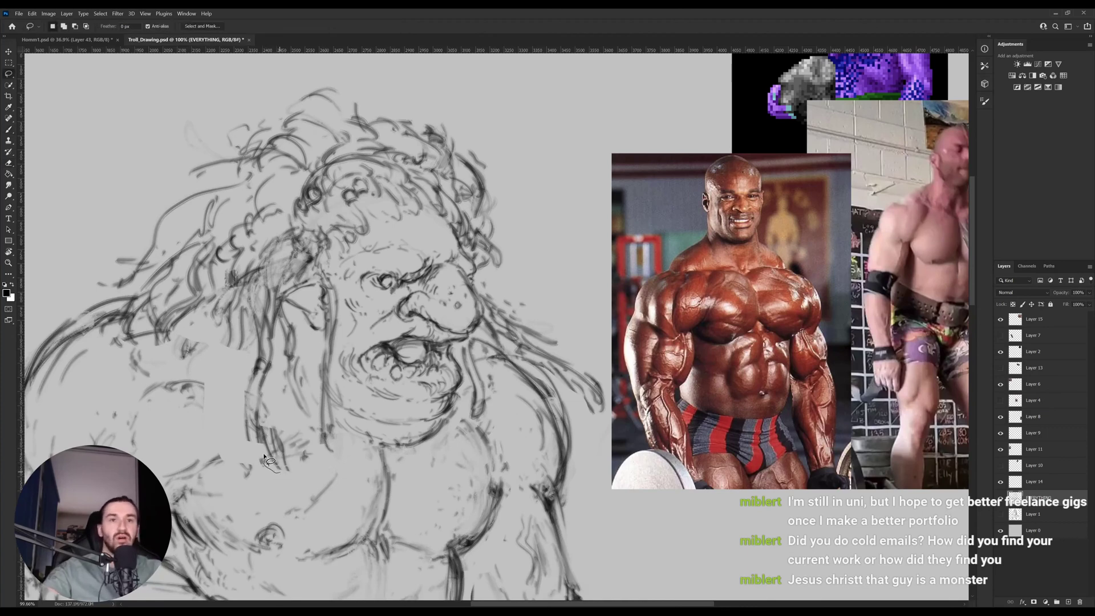
pyautogui.moveTo(264, 456)
pyautogui.mouseDown()
pyautogui.moveTo(263, 429)
pyautogui.moveTo(296, 448)
pyautogui.moveTo(288, 476)
pyautogui.moveTo(266, 462)
pyautogui.moveTo(256, 428)
pyautogui.mouseUp()
pyautogui.press('v')
pyautogui.hotkey('ctrl', 'd')
pyautogui.press('e')
pyautogui.press('b')
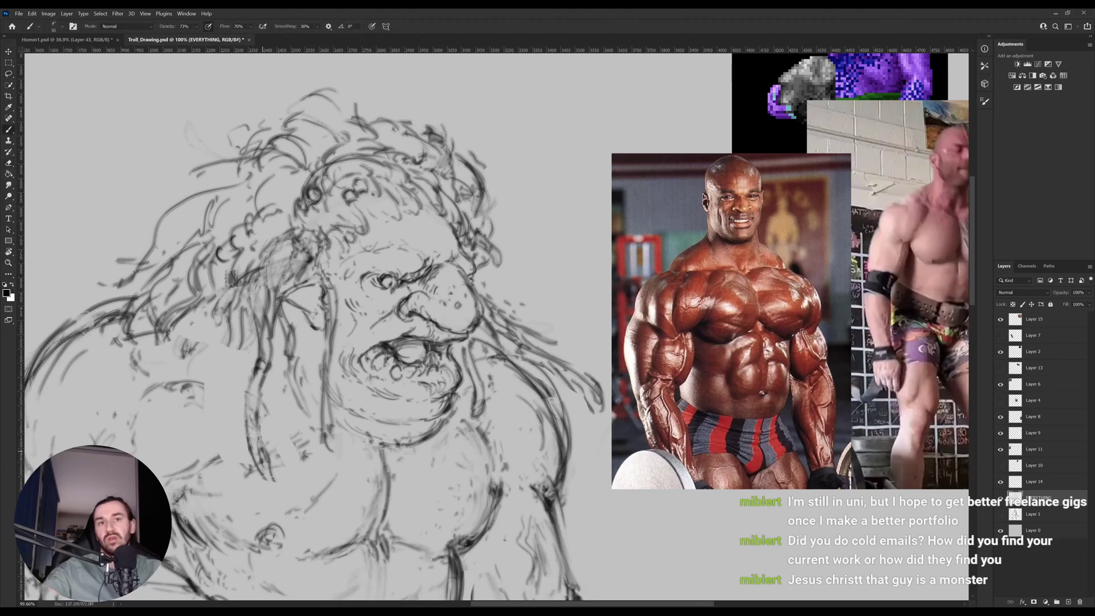
pyautogui.press('e')
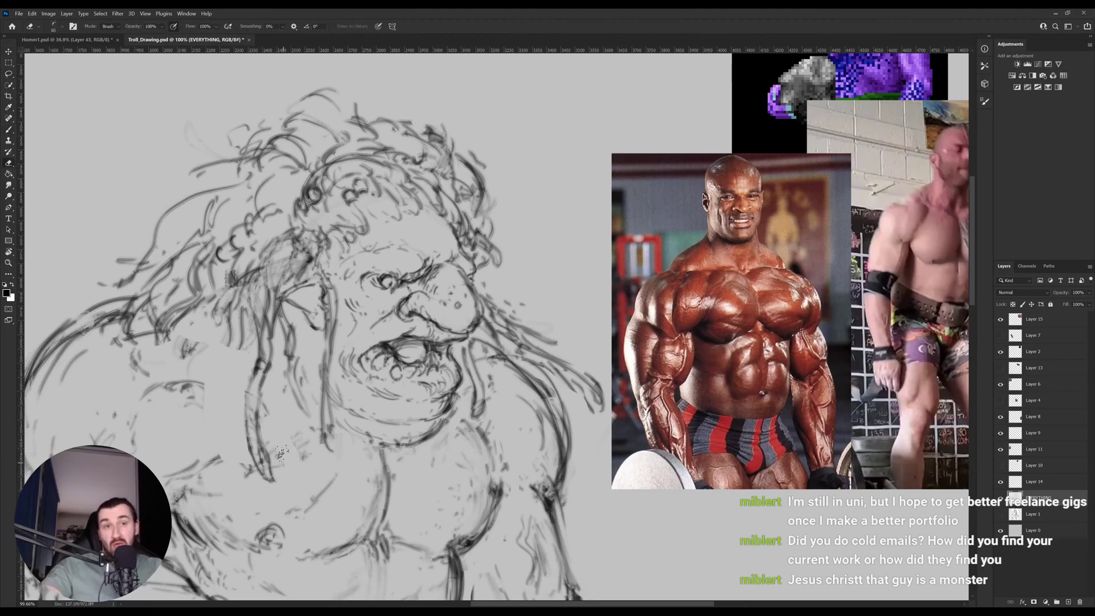
pyautogui.moveTo(281, 467)
pyautogui.mouseDown()
pyautogui.moveTo(275, 474)
pyautogui.moveTo(270, 426)
pyautogui.mouseUp()
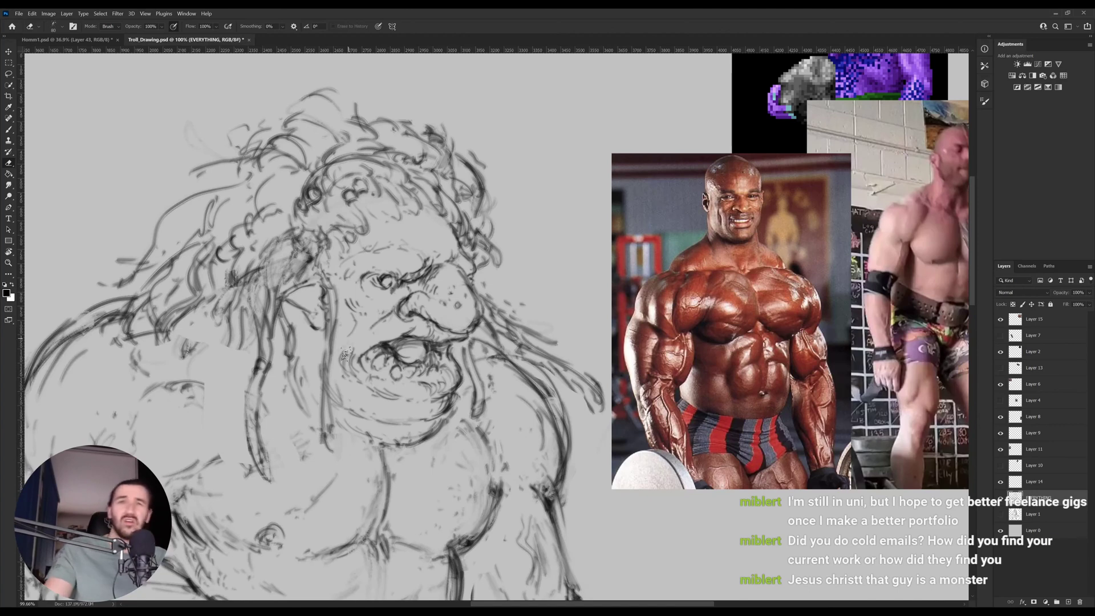
# Erase the stray marks on the troll's shoulder and draw a short pointed hair lock hanging in front of it.
pyautogui.moveTo(250, 372); pyautogui.dragTo(336, 412)
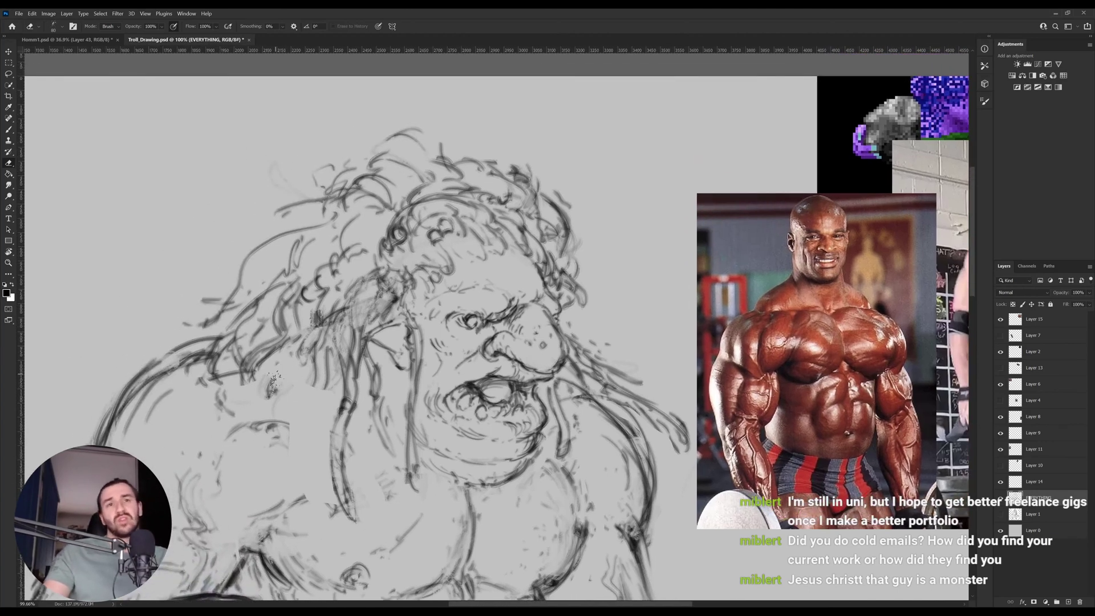
pyautogui.press('b')
pyautogui.moveTo(318, 383)
pyautogui.mouseDown()
pyautogui.moveTo(307, 404)
pyautogui.moveTo(317, 391)
pyautogui.mouseUp()
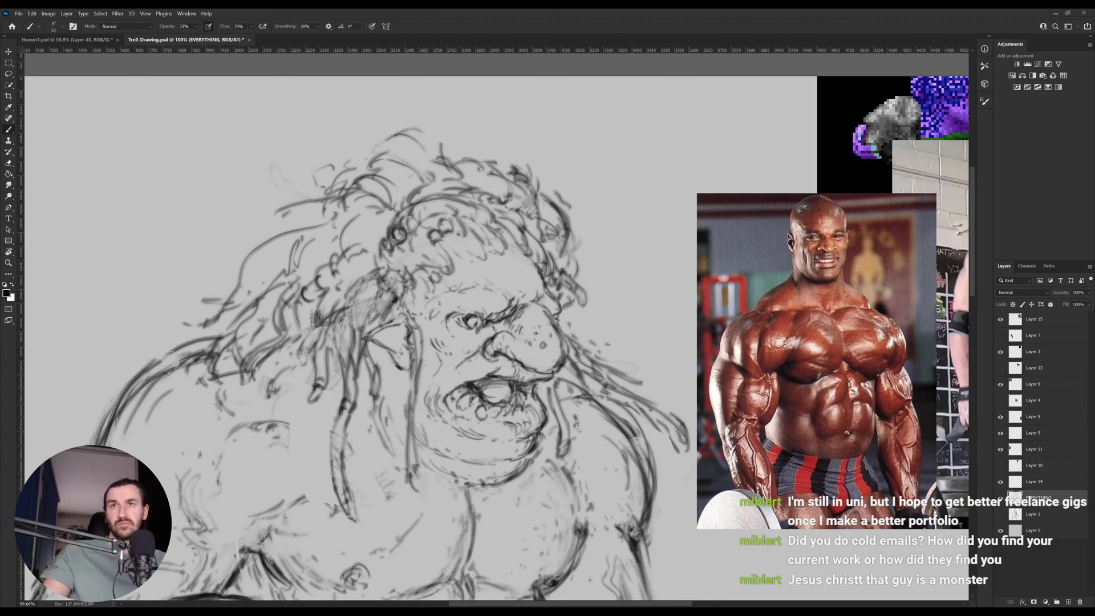
# Paste the dark dungeon artwork over the sketch, view it enlarged, and remove its layer.
pyautogui.hotkey('ctrl', 'v')
pyautogui.press('z')
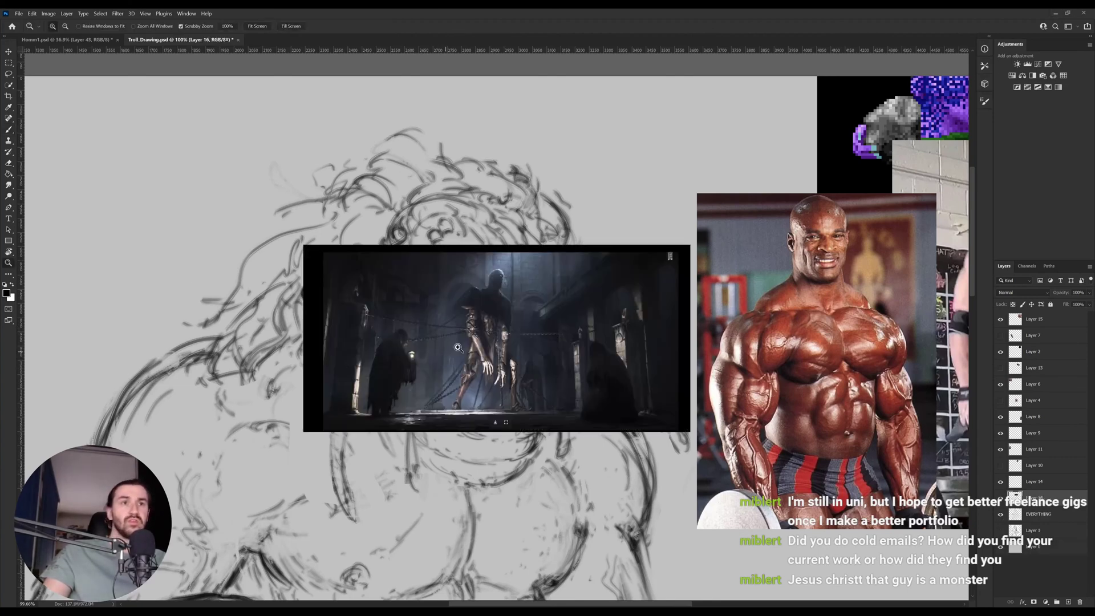
pyautogui.moveTo(479, 346); pyautogui.dragTo(495, 343)
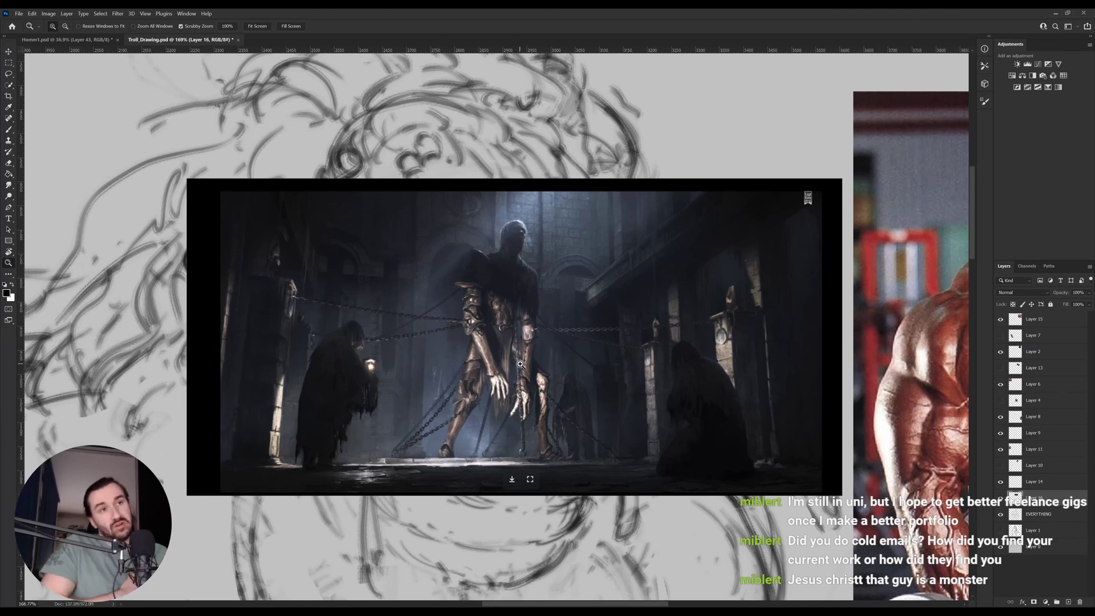
pyautogui.moveTo(520, 364); pyautogui.dragTo(516, 364)
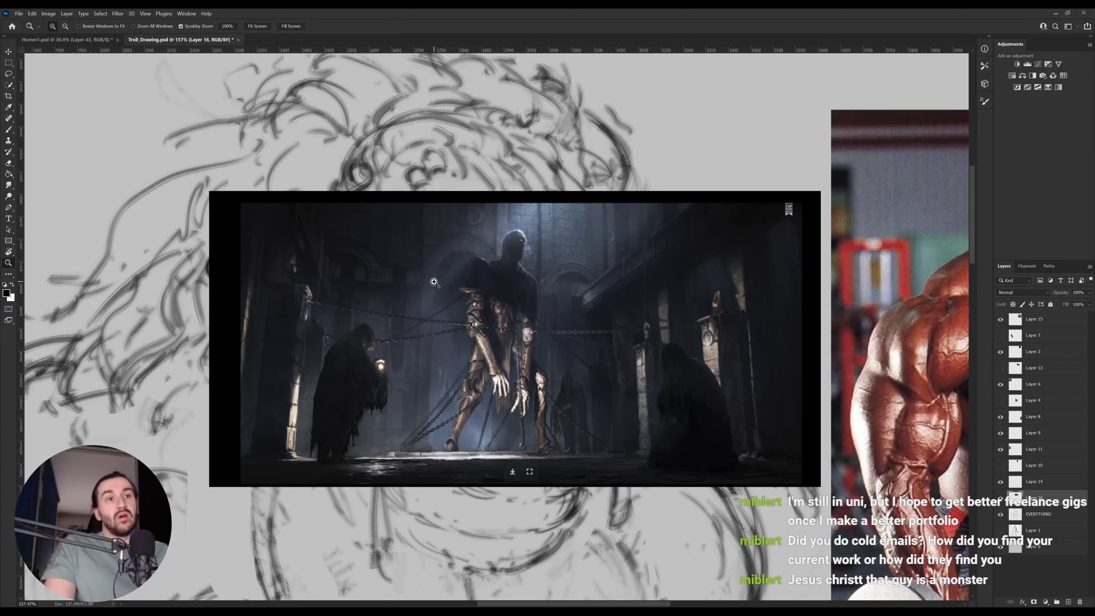
pyautogui.press('Delete')
pyautogui.moveTo(509, 391); pyautogui.dragTo(499, 394)
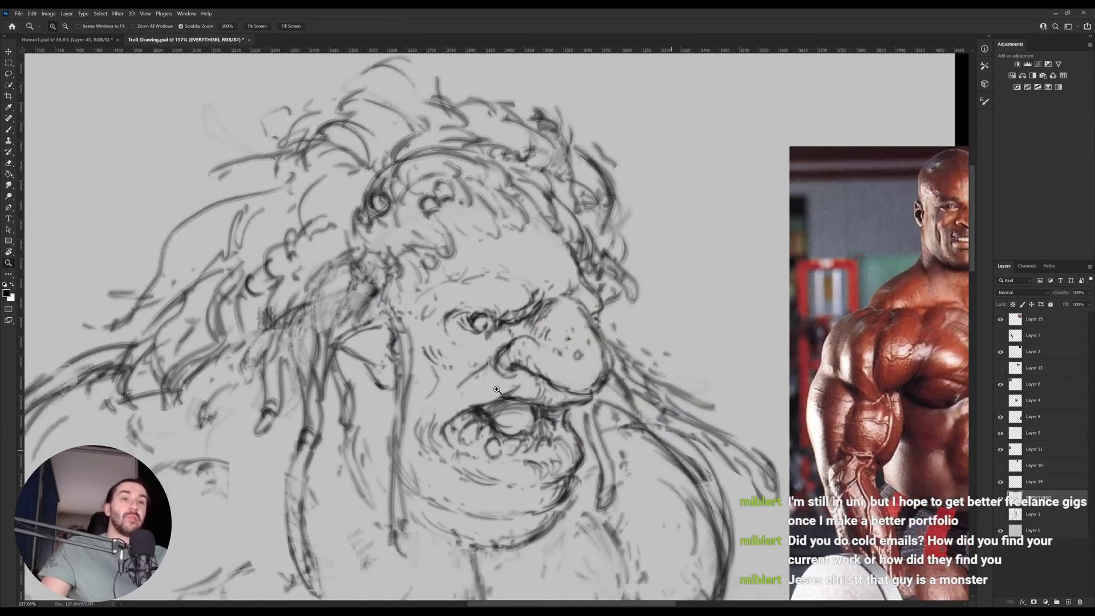
# Erase the excess line work inside the troll's open mouth, below the upper lip.
pyautogui.press('v')
pyautogui.press('b')
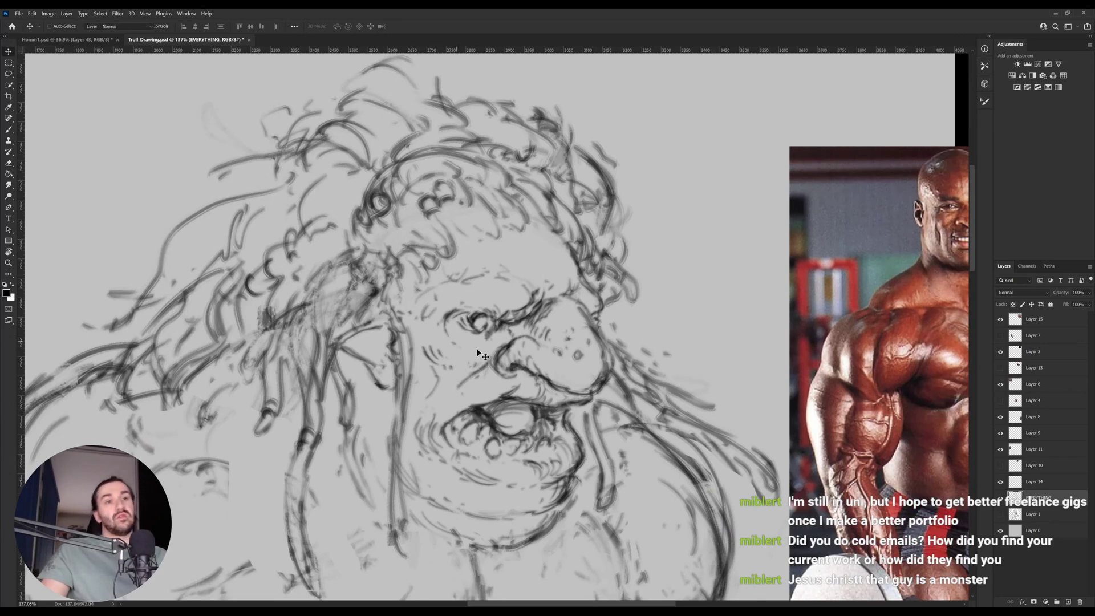
pyautogui.moveTo(480, 409)
pyautogui.mouseDown()
pyautogui.moveTo(509, 397)
pyautogui.moveTo(508, 385)
pyautogui.mouseUp()
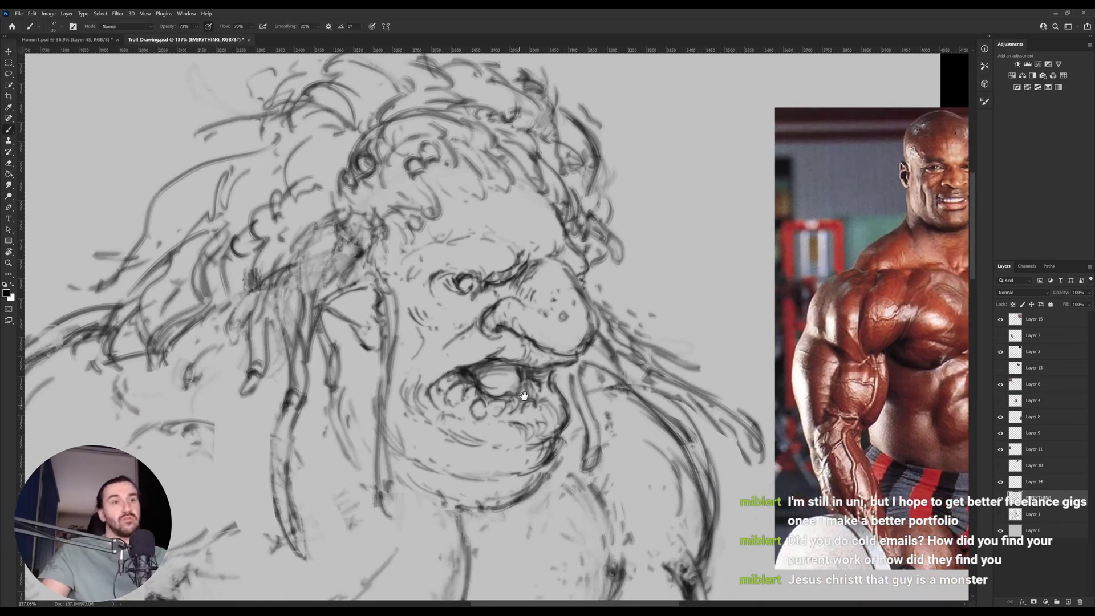
pyautogui.press('e')
pyautogui.press('[')
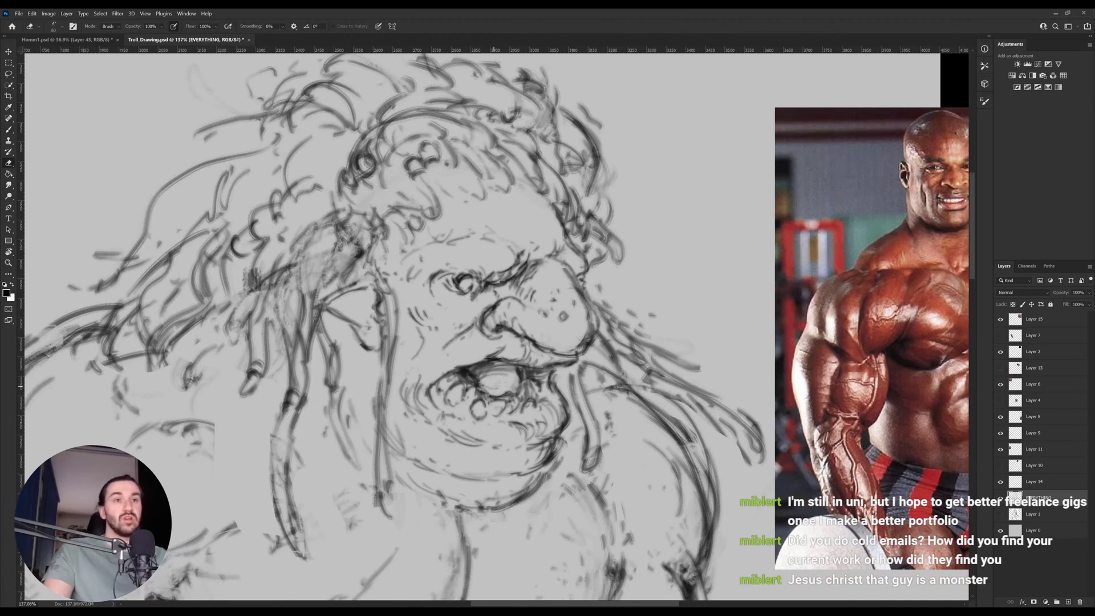
pyautogui.moveTo(516, 372)
pyautogui.mouseDown()
pyautogui.moveTo(518, 395)
pyautogui.moveTo(505, 395)
pyautogui.moveTo(532, 388)
pyautogui.moveTo(521, 374)
pyautogui.mouseUp()
pyautogui.press('b')
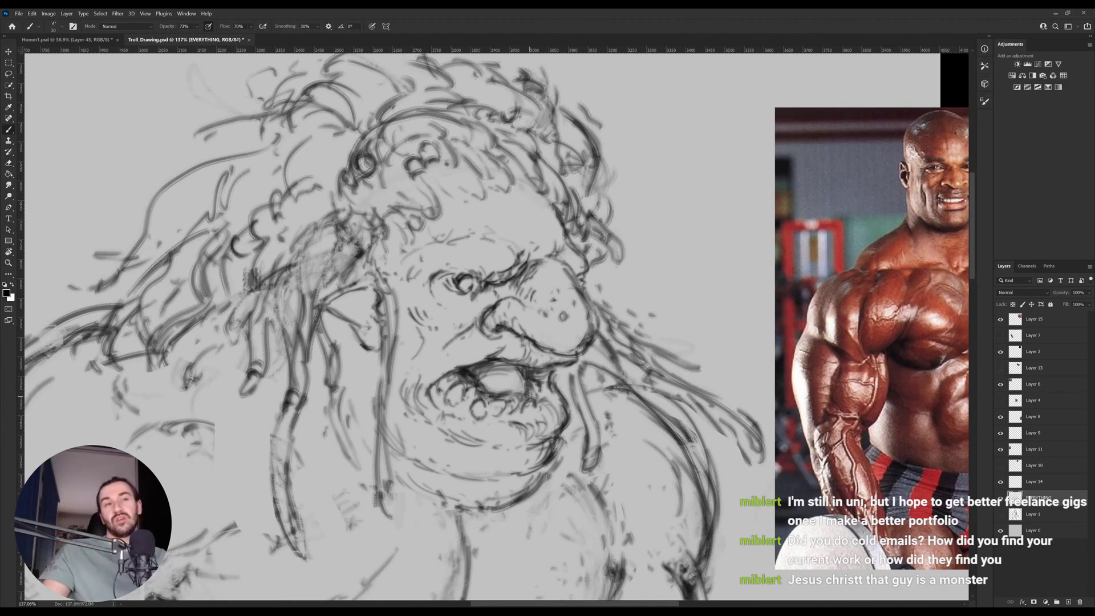
# Select the long hair lock hanging behind the troll's ear and warp it into a straighter strand closer to the face.
pyautogui.press('z')
pyautogui.keyDown('alt'); pyautogui.click(516, 381); pyautogui.keyUp('alt')
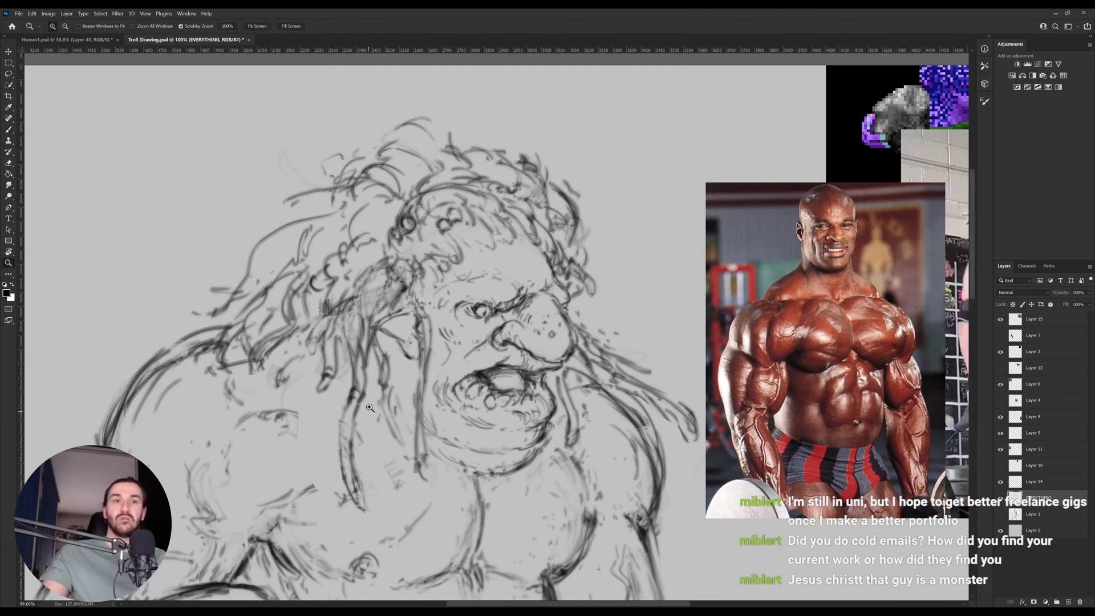
pyautogui.press('b')
pyautogui.moveTo(397, 437)
pyautogui.mouseDown()
pyautogui.moveTo(375, 354)
pyautogui.moveTo(366, 367)
pyautogui.moveTo(344, 355)
pyautogui.moveTo(352, 379)
pyautogui.moveTo(341, 341)
pyautogui.moveTo(329, 351)
pyautogui.moveTo(338, 375)
pyautogui.moveTo(308, 306)
pyautogui.mouseUp()
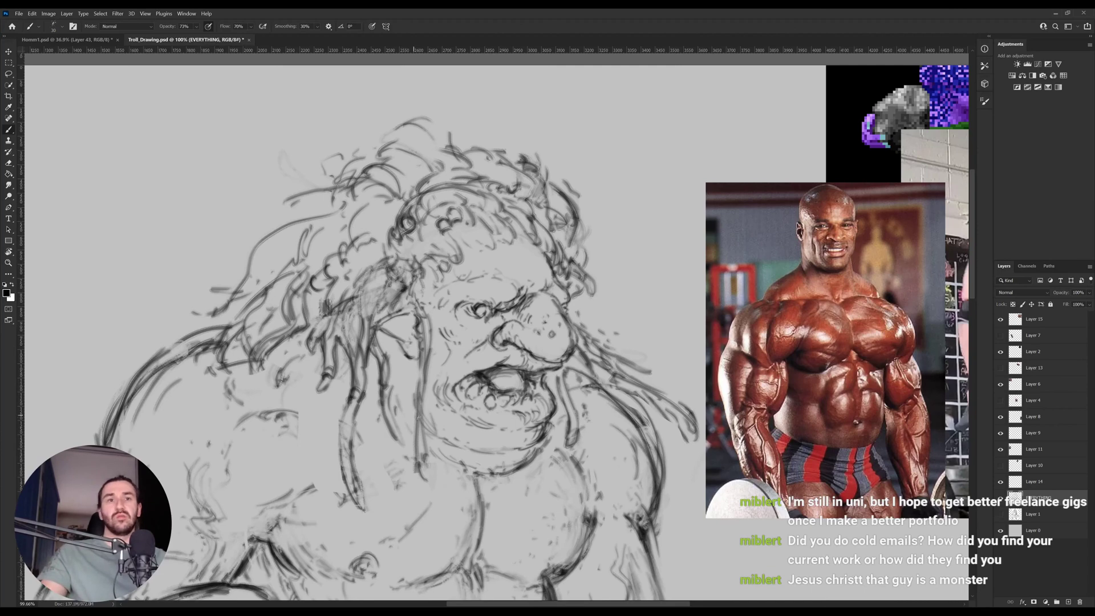
pyautogui.moveTo(364, 445); pyautogui.dragTo(387, 402)
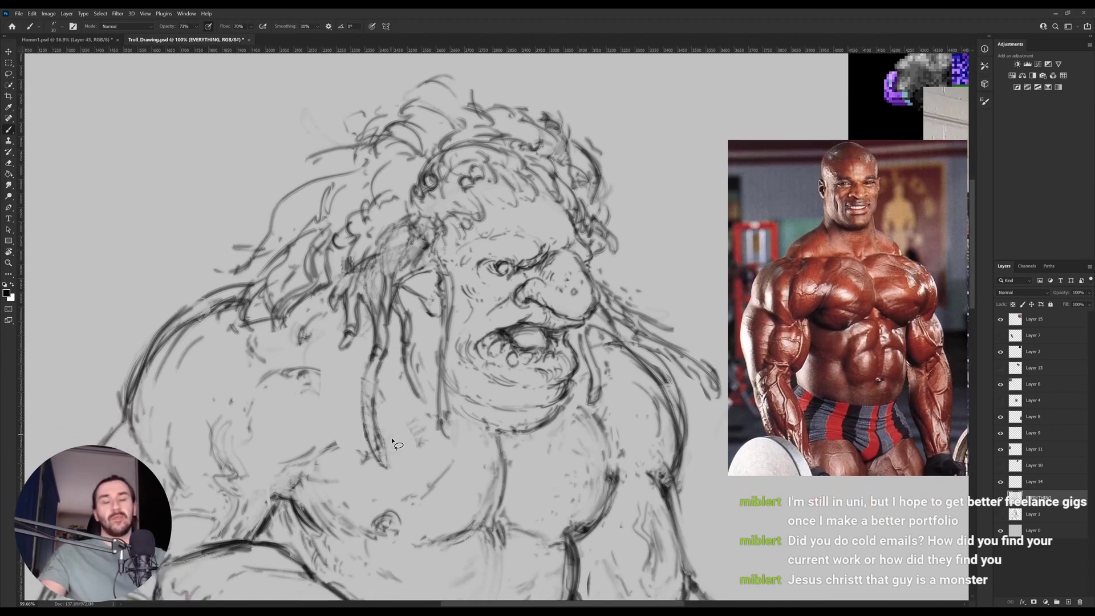
pyautogui.press('l')
pyautogui.moveTo(394, 447)
pyautogui.mouseDown()
pyautogui.moveTo(391, 470)
pyautogui.moveTo(377, 472)
pyautogui.moveTo(357, 404)
pyautogui.moveTo(368, 323)
pyautogui.moveTo(359, 292)
pyautogui.moveTo(389, 269)
pyautogui.mouseUp()
pyautogui.hotkey('ctrl', 't')
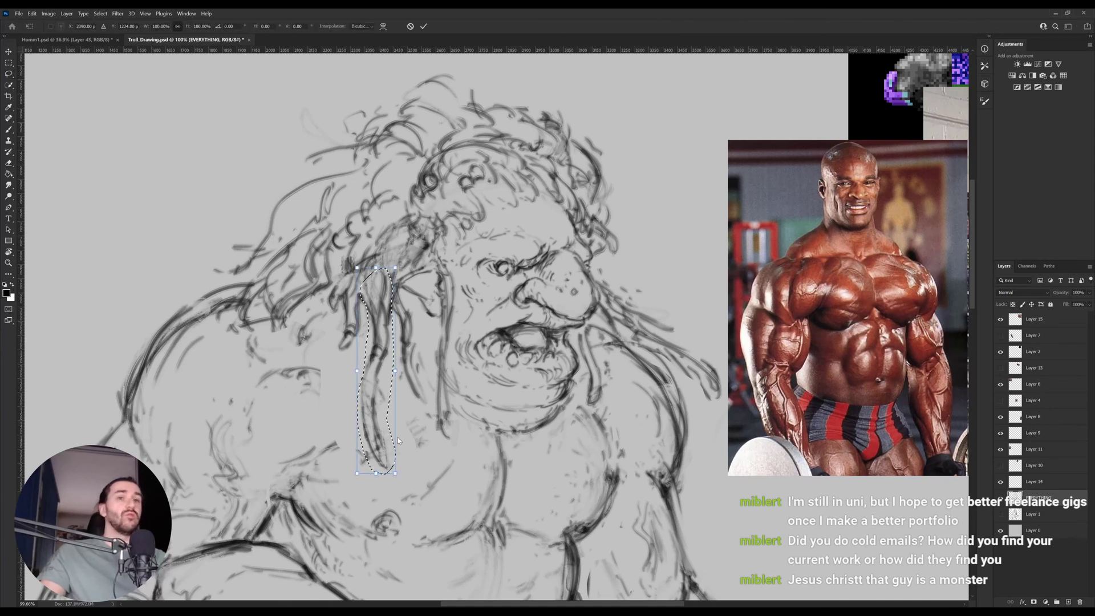
pyautogui.moveTo(393, 385); pyautogui.dragTo(372, 393)
pyautogui.press('Return')
pyautogui.hotkey('ctrl', 'd')
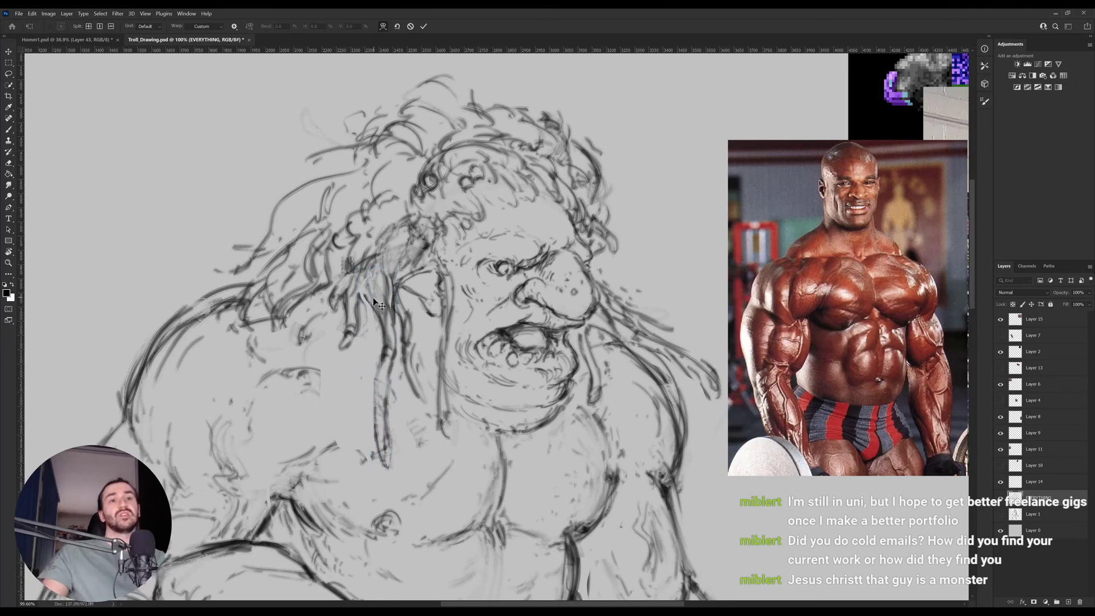
# Clean up the root of the warped lock and redraw strands blending it into the hair behind the ear.
pyautogui.press('b')
pyautogui.press('e')
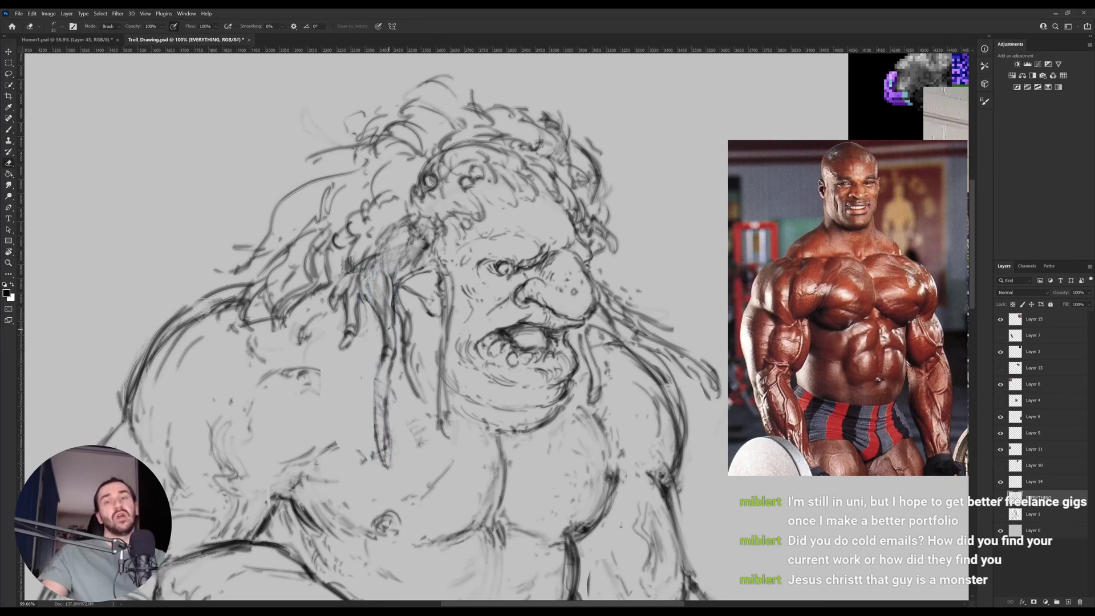
pyautogui.press('b')
pyautogui.press('e')
pyautogui.moveTo(386, 298); pyautogui.dragTo(393, 315)
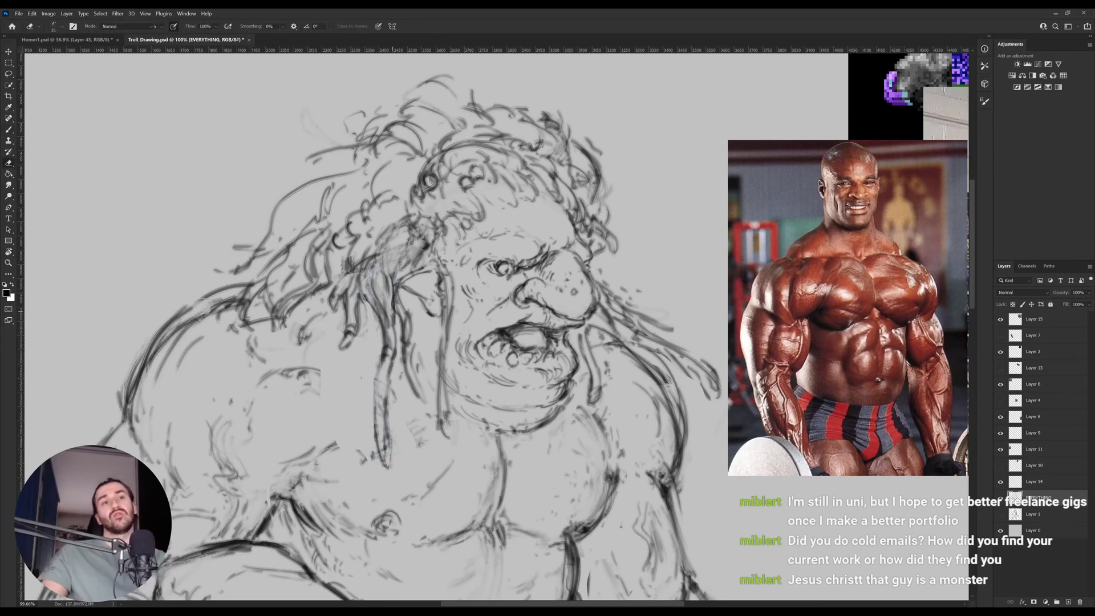
pyautogui.press('b')
pyautogui.moveTo(373, 279)
pyautogui.mouseDown()
pyautogui.moveTo(388, 313)
pyautogui.moveTo(368, 284)
pyautogui.moveTo(364, 294)
pyautogui.mouseUp()
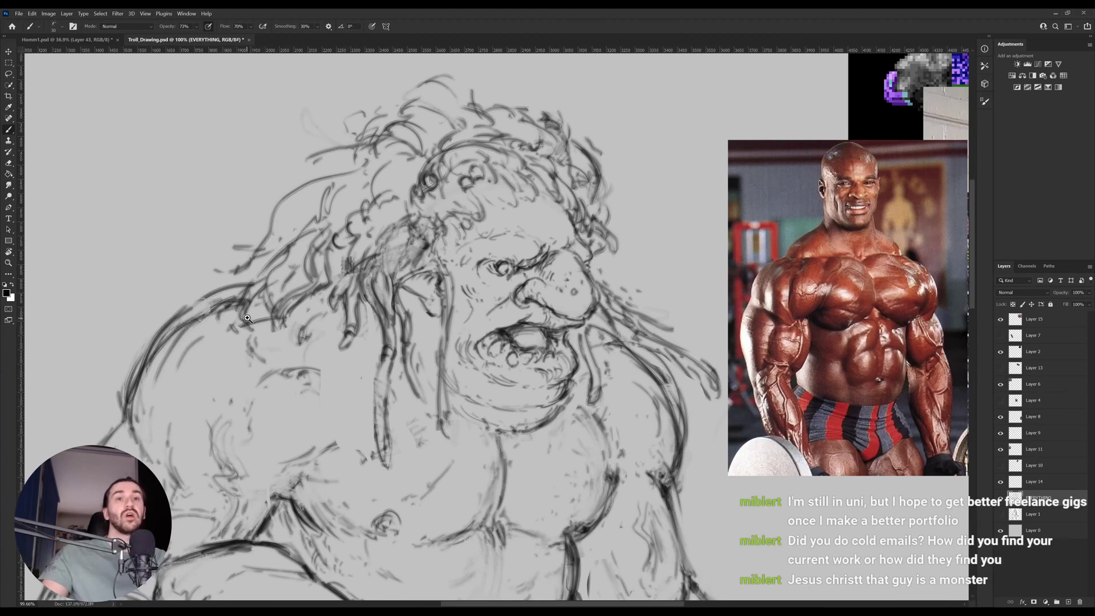
# Erase the lower half of the lock behind the ear and redraw it as a shorter strand.
pyautogui.scroll(-1, 246, 319)
pyautogui.press('e')
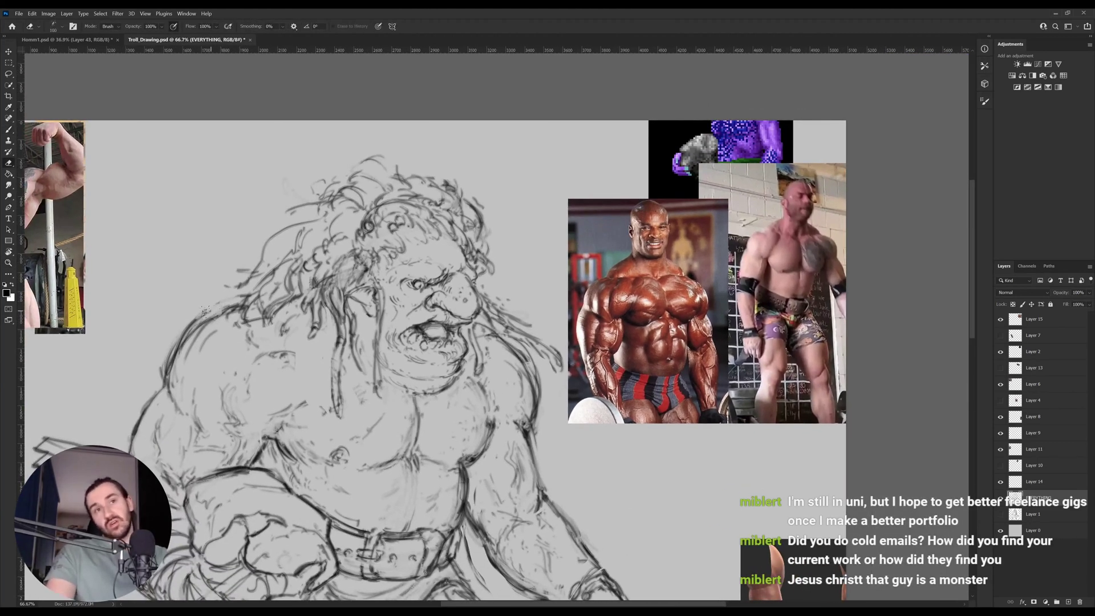
pyautogui.press('b')
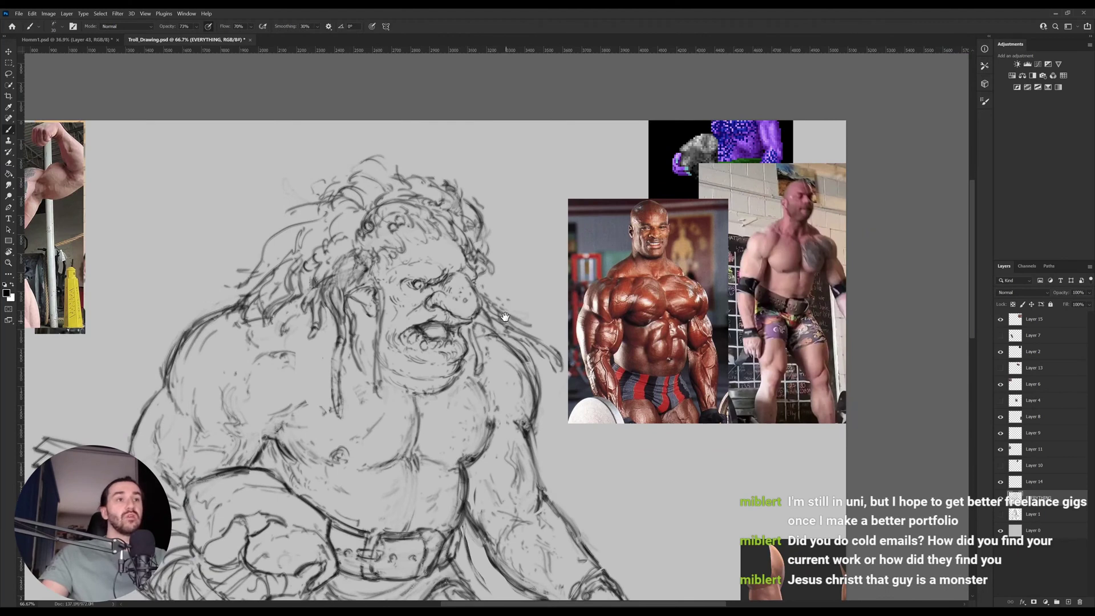
pyautogui.scroll(-3, 477, 286)
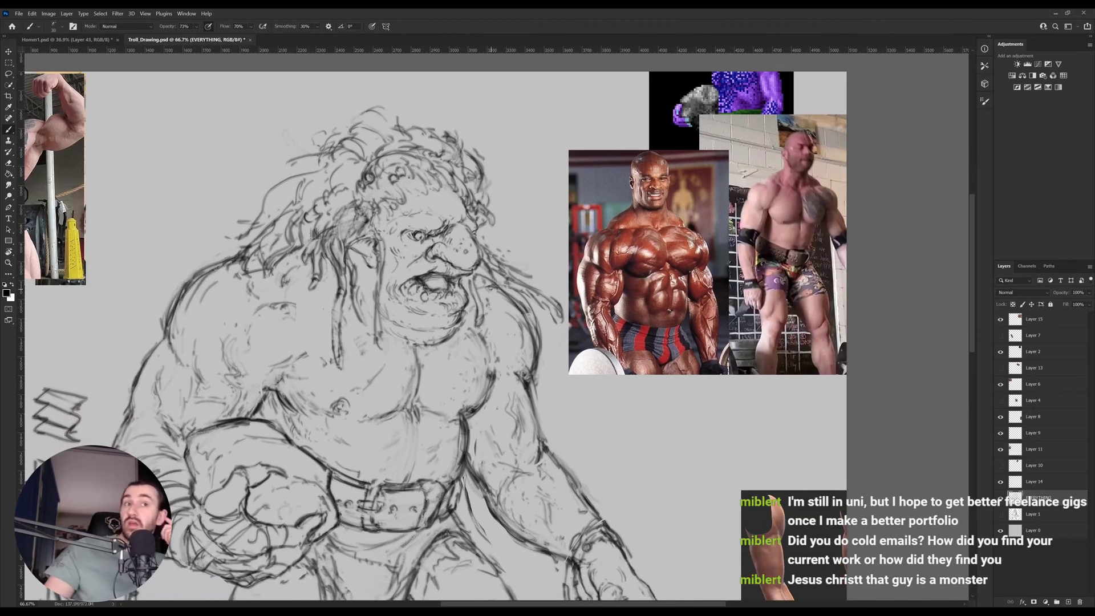
pyautogui.press('e')
pyautogui.moveTo(336, 332)
pyautogui.mouseDown()
pyautogui.moveTo(336, 307)
pyautogui.moveTo(338, 365)
pyautogui.moveTo(337, 342)
pyautogui.mouseUp()
pyautogui.press('b')
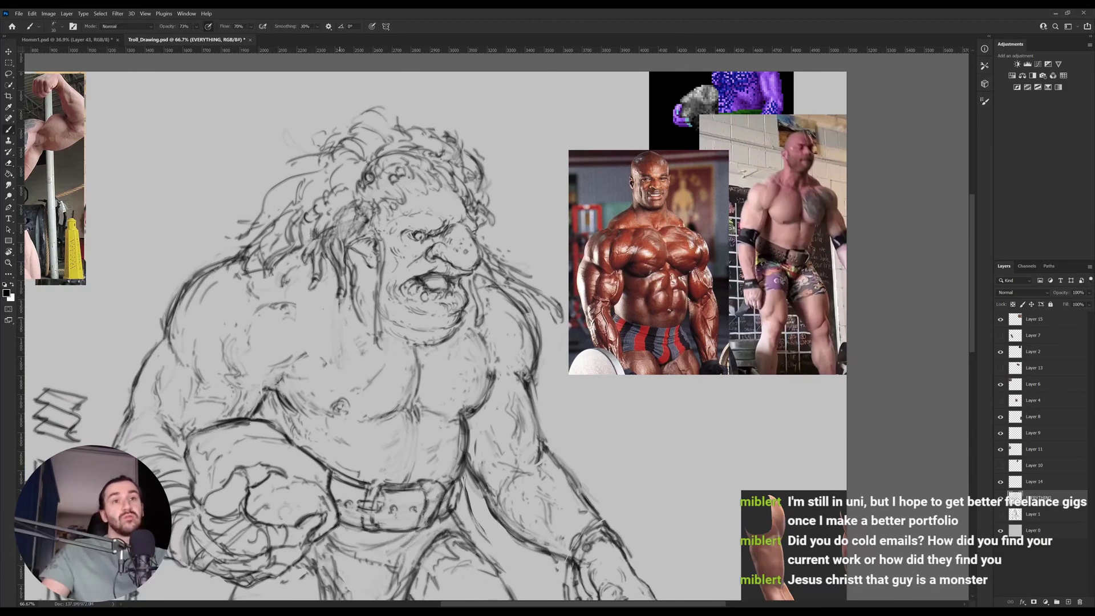
pyautogui.moveTo(335, 297); pyautogui.dragTo(335, 350)
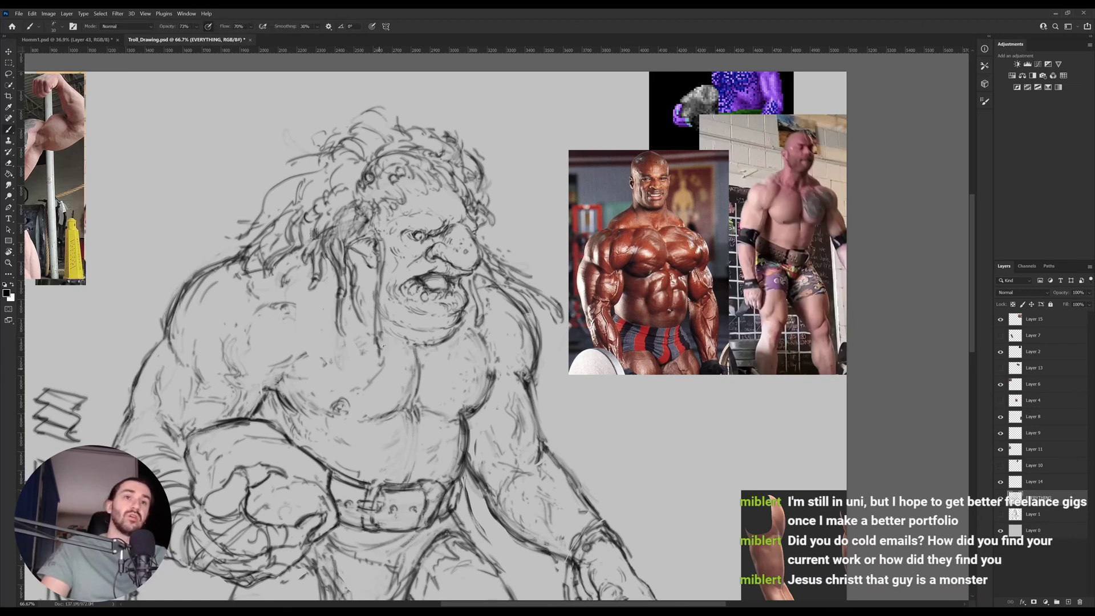
# Lengthen the hair lock beside the jaw down onto the chest with a darker outline and a tapered tip.
pyautogui.moveTo(379, 340); pyautogui.dragTo(381, 367)
pyautogui.moveTo(378, 315)
pyautogui.mouseDown()
pyautogui.moveTo(381, 348)
pyautogui.moveTo(376, 330)
pyautogui.mouseUp()
pyautogui.moveTo(376, 282)
pyautogui.mouseDown()
pyautogui.moveTo(380, 337)
pyautogui.moveTo(378, 320)
pyautogui.mouseUp()
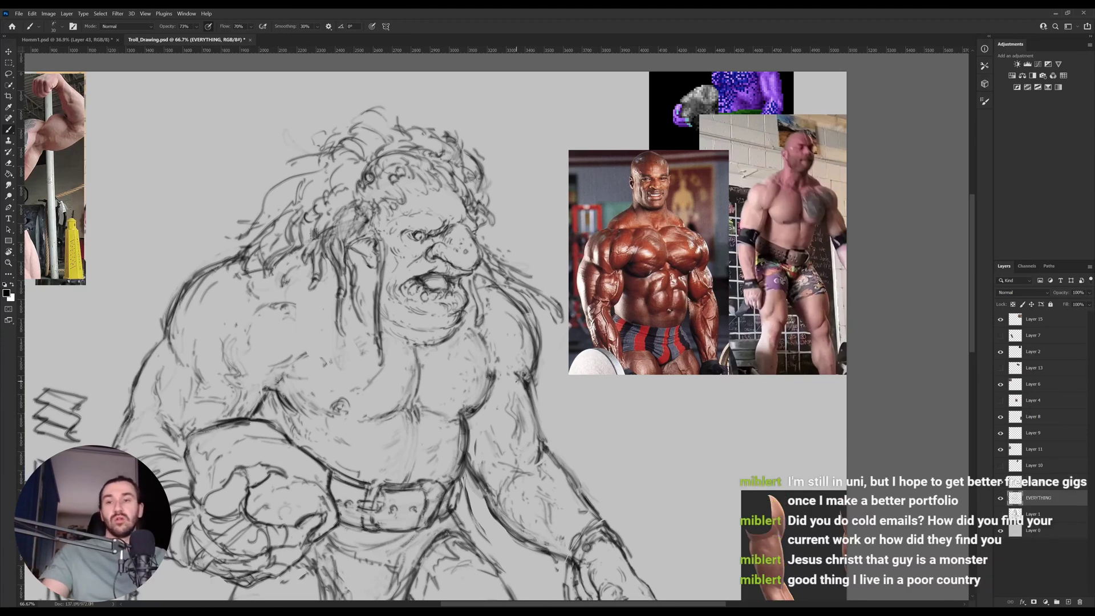
# Touch up the outline of the lowered arm just below the armpit, alternating between erasing and redrawing.
pyautogui.scroll(-2, 515, 379)
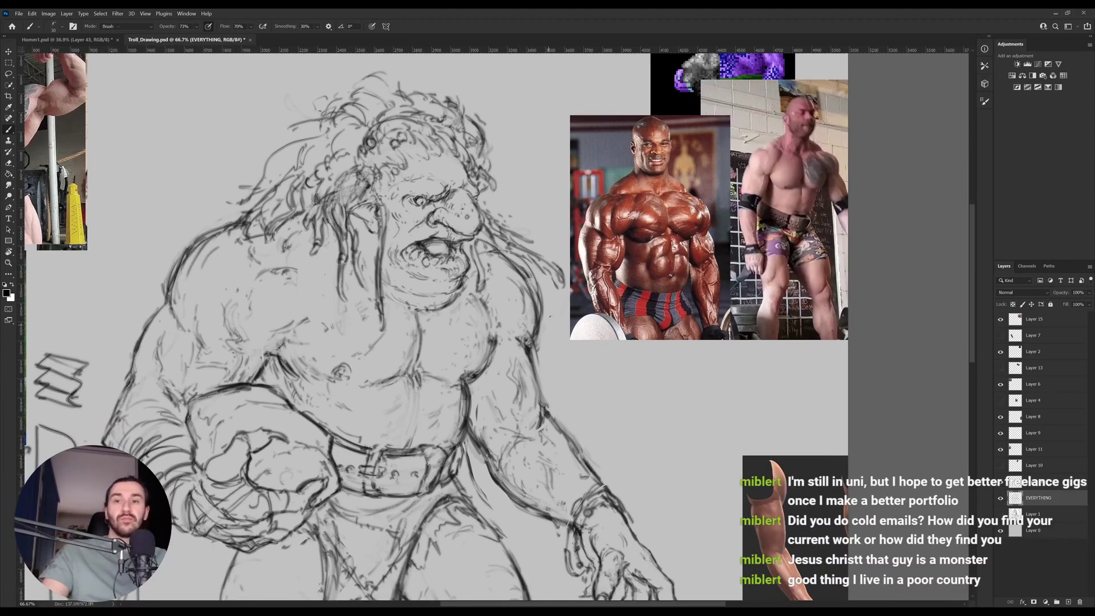
pyautogui.press('e')
pyautogui.press('b')
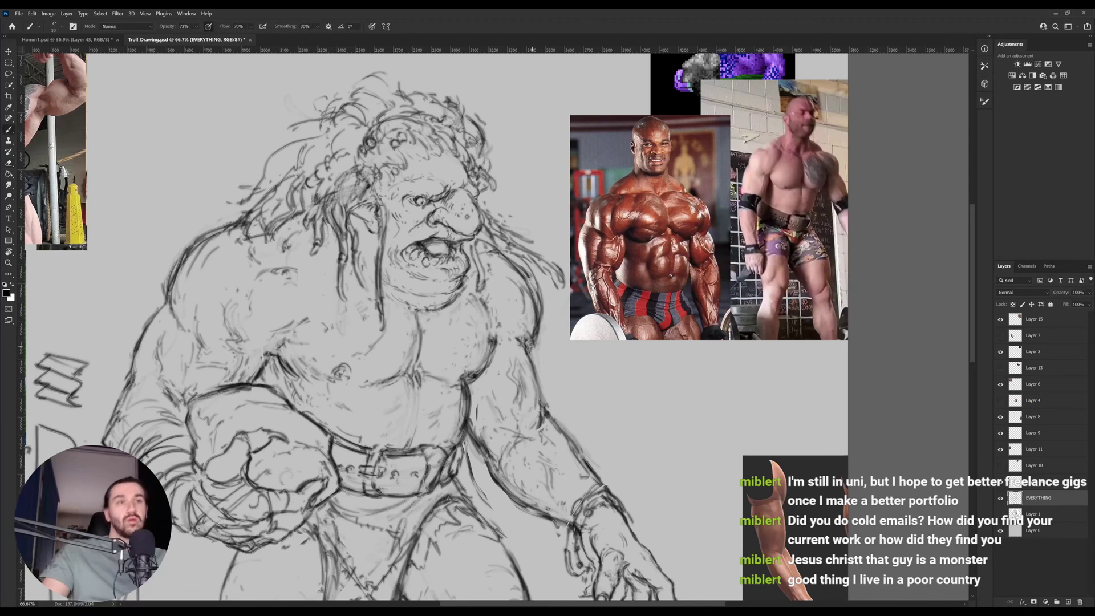
pyautogui.press('e')
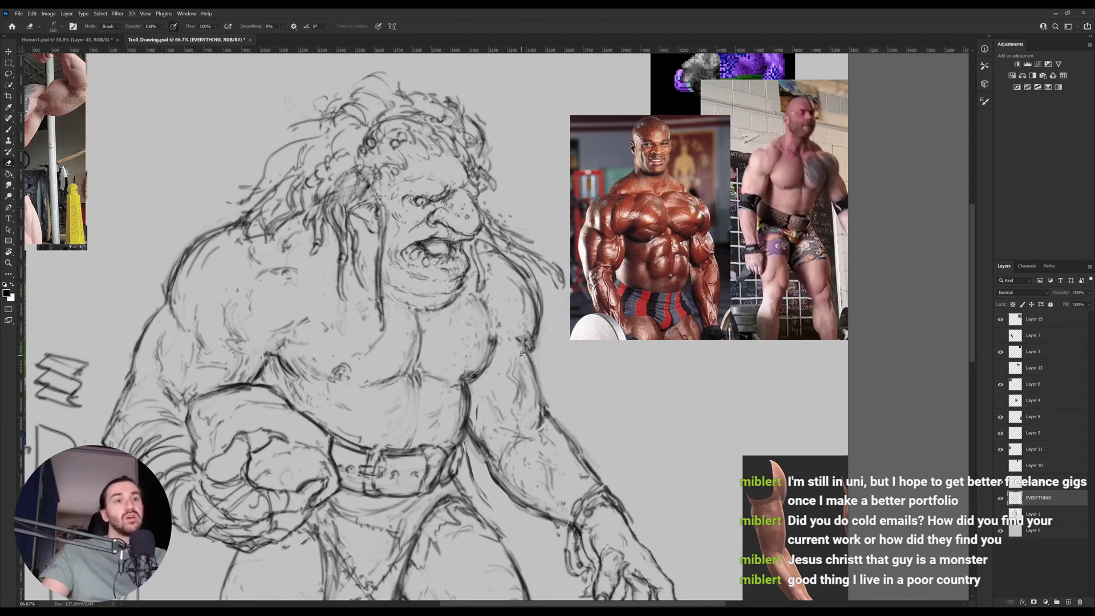
pyautogui.press('b')
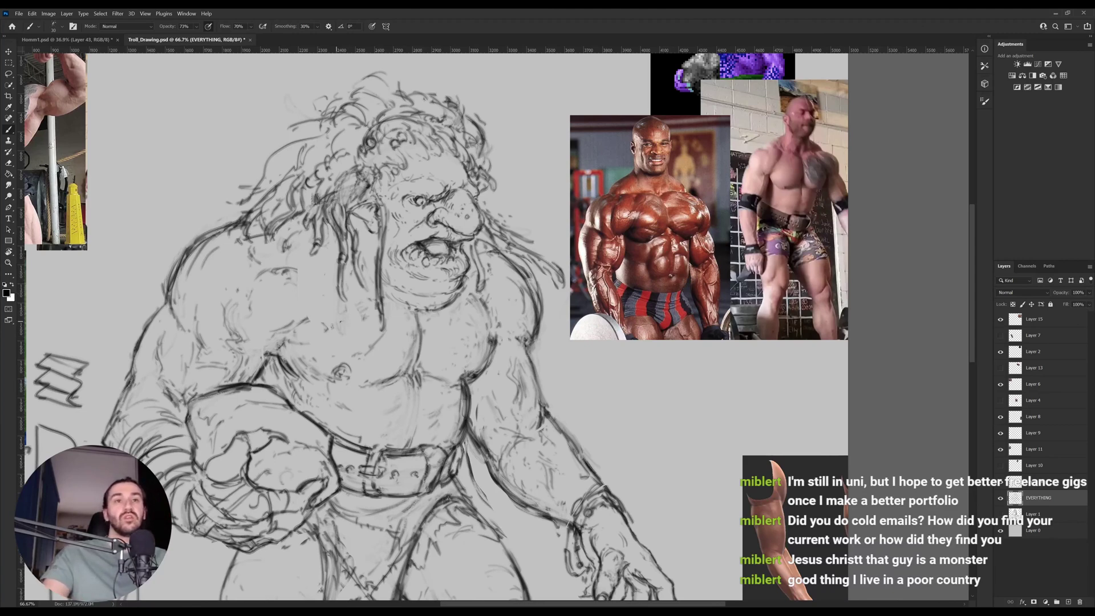
# Clean up the marks below the hair on the shoulder and along the wrapped forearm of the arm holding the boulder.
pyautogui.moveTo(422, 290); pyautogui.dragTo(507, 317)
pyautogui.press('e')
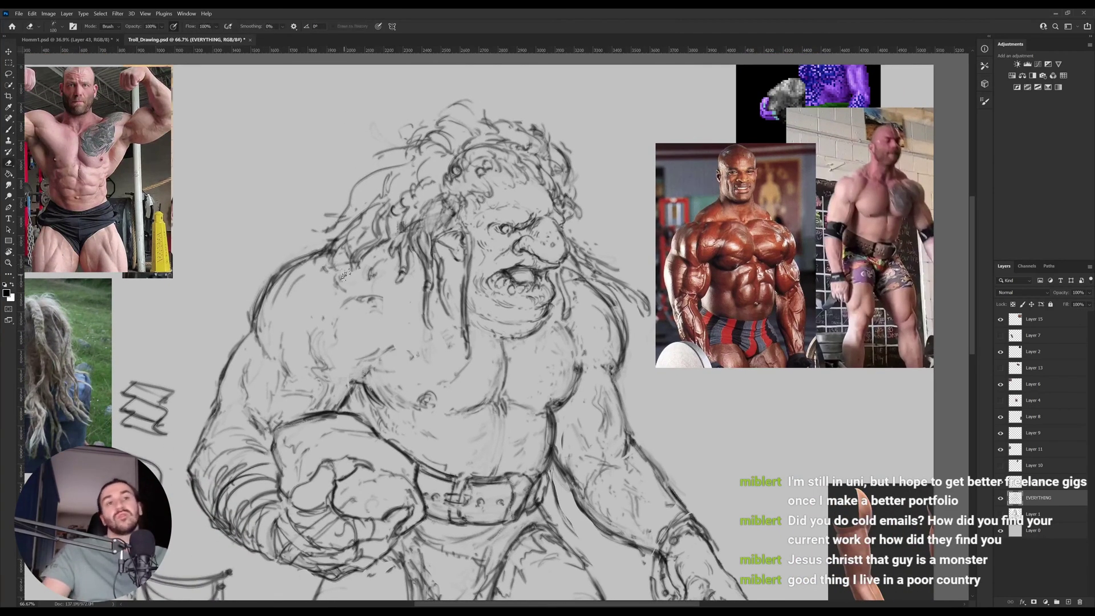
pyautogui.press('b')
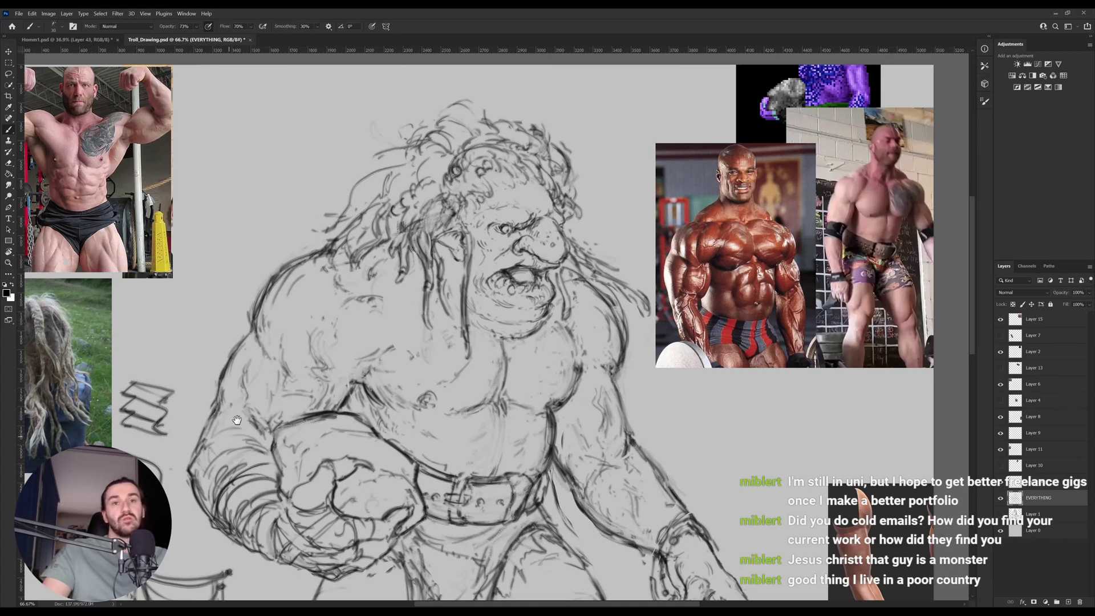
pyautogui.moveTo(221, 452); pyautogui.dragTo(240, 409)
pyautogui.press('e')
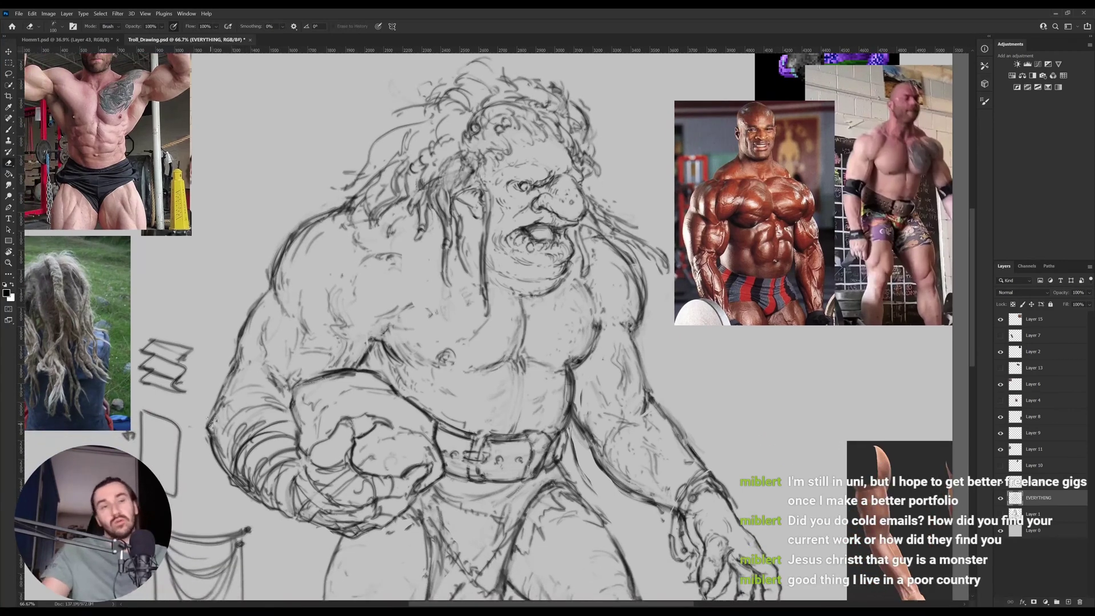
pyautogui.press('b')
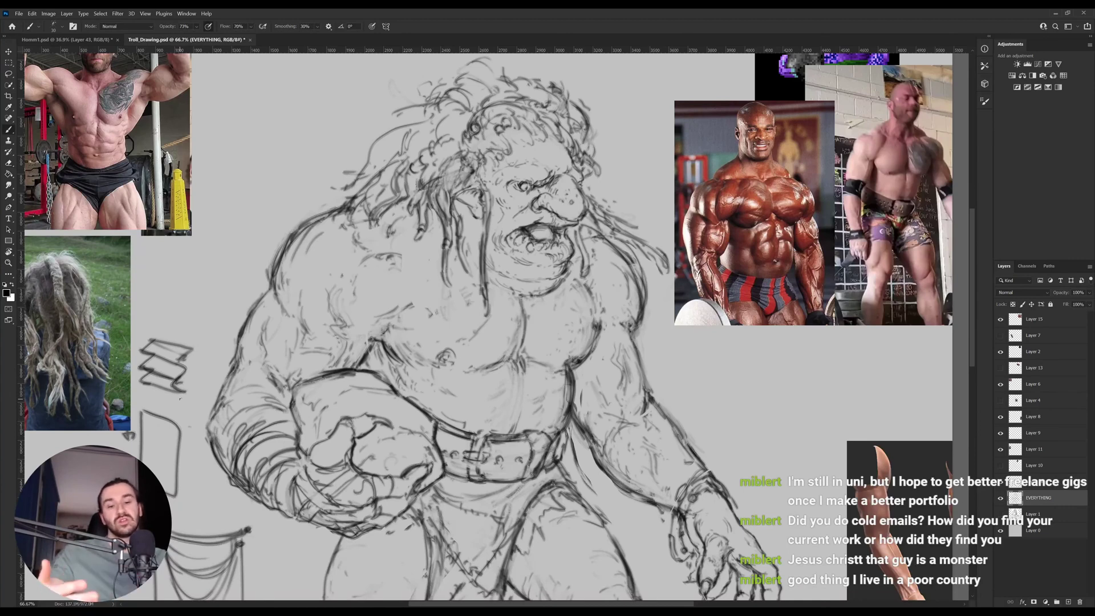
# Clean up the belly just above the belt and touch up the lines at the hip beside it.
pyautogui.scroll(-3, 488, 325)
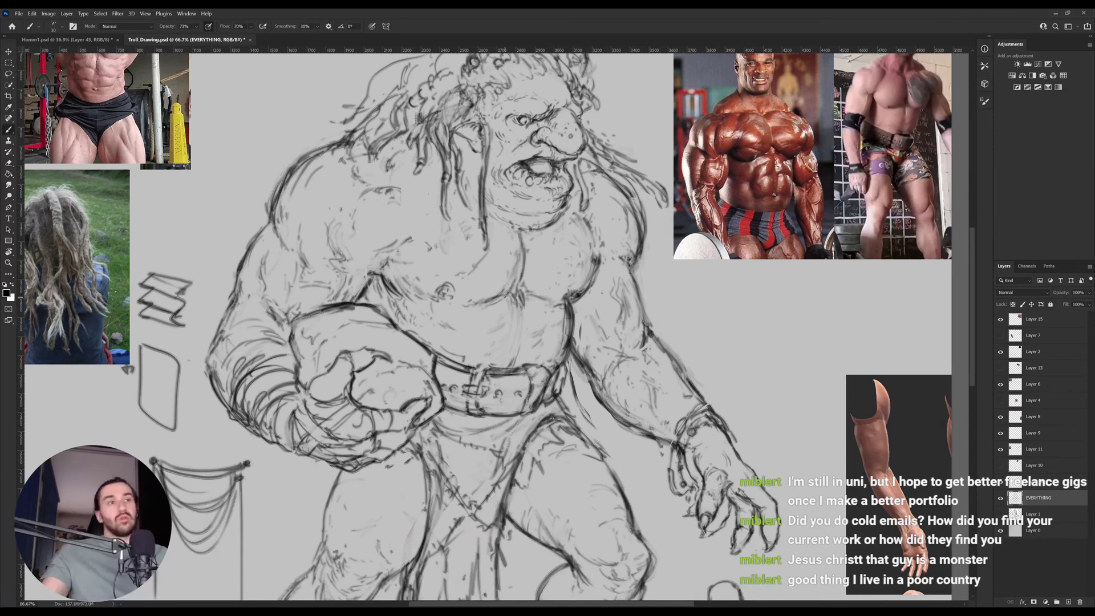
pyautogui.press('e')
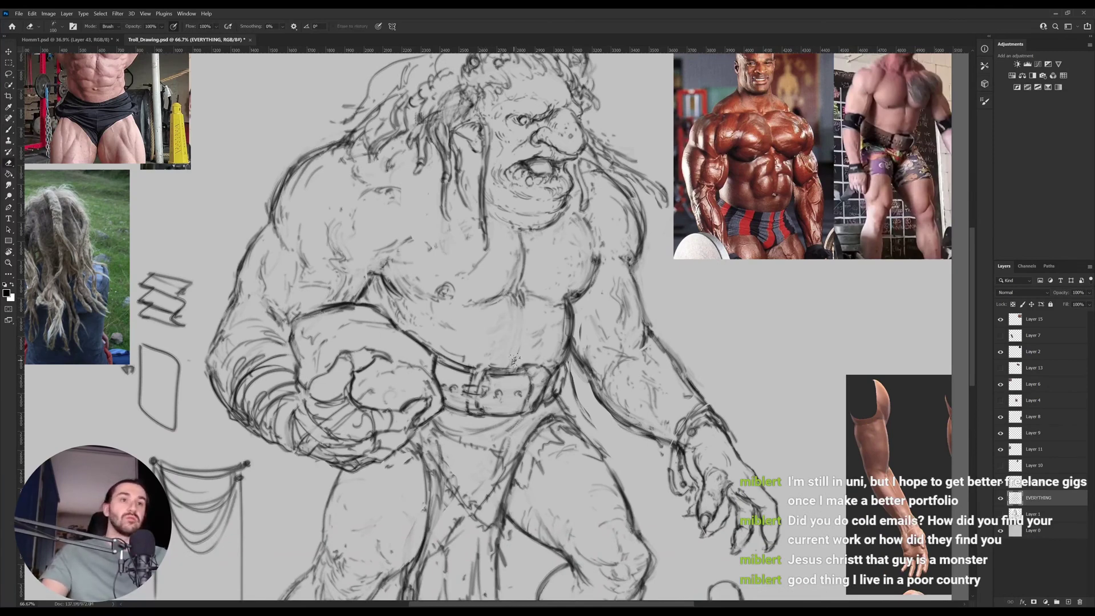
pyautogui.press('b')
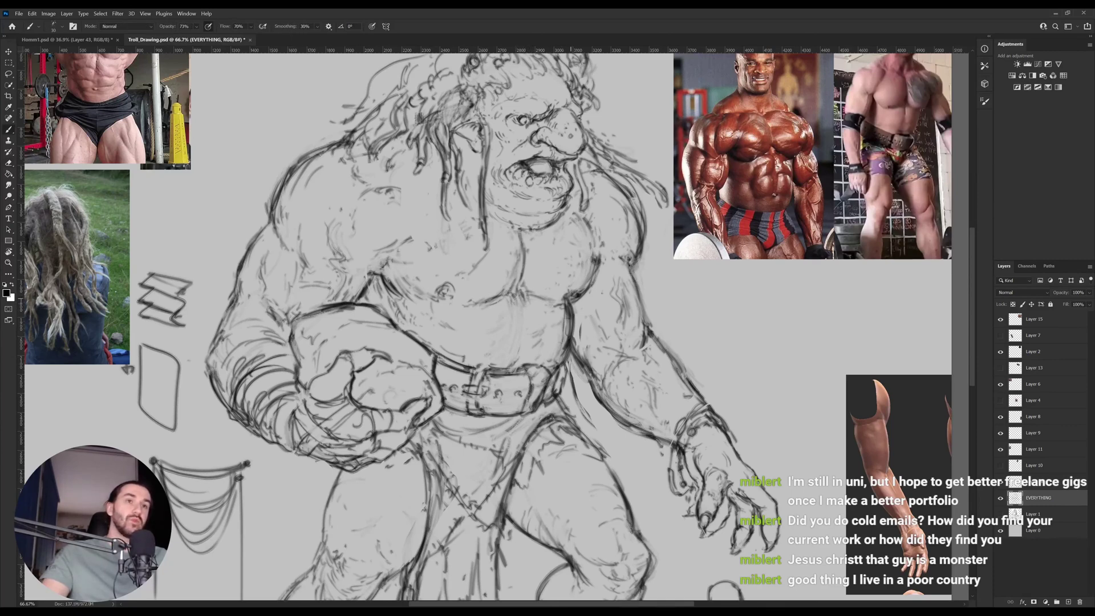
pyautogui.moveTo(617, 392)
pyautogui.mouseDown()
pyautogui.moveTo(567, 354)
pyautogui.moveTo(525, 356)
pyautogui.mouseUp()
pyautogui.press('e')
pyautogui.press('b')
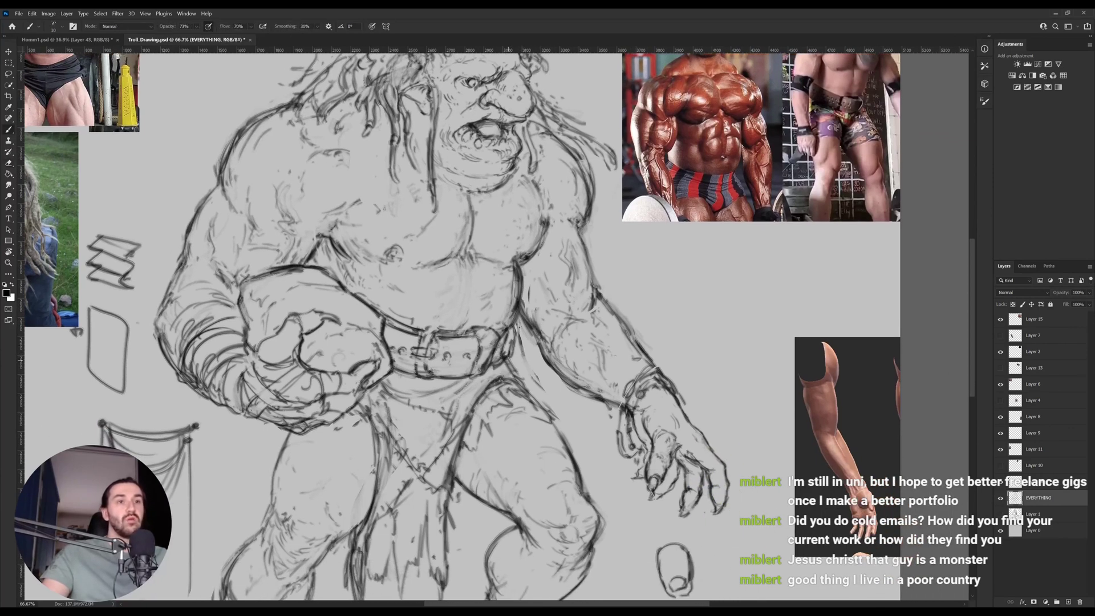
pyautogui.moveTo(517, 335)
pyautogui.mouseDown()
pyautogui.moveTo(507, 363)
pyautogui.moveTo(525, 400)
pyautogui.mouseUp()
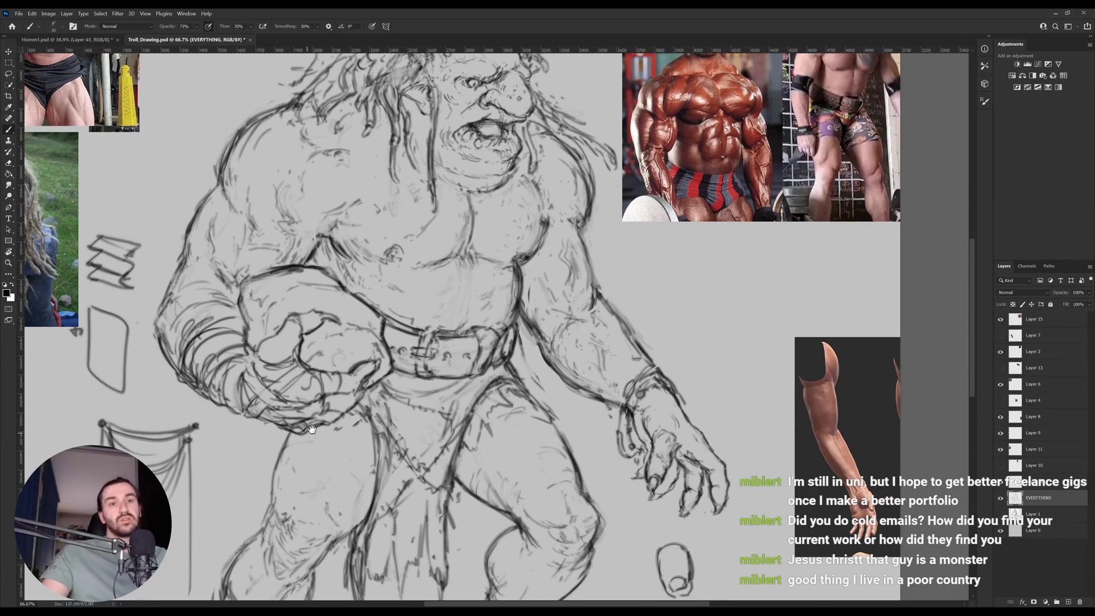
# Sketch a jagged torn cloth hem across the thigh below the hand holding the boulder.
pyautogui.keyDown('space'); pyautogui.moveTo(298, 458); pyautogui.dragTo(367, 382); pyautogui.keyUp('space')
pyautogui.keyDown('space'); pyautogui.moveTo(404, 320); pyautogui.dragTo(424, 409); pyautogui.keyUp('space')
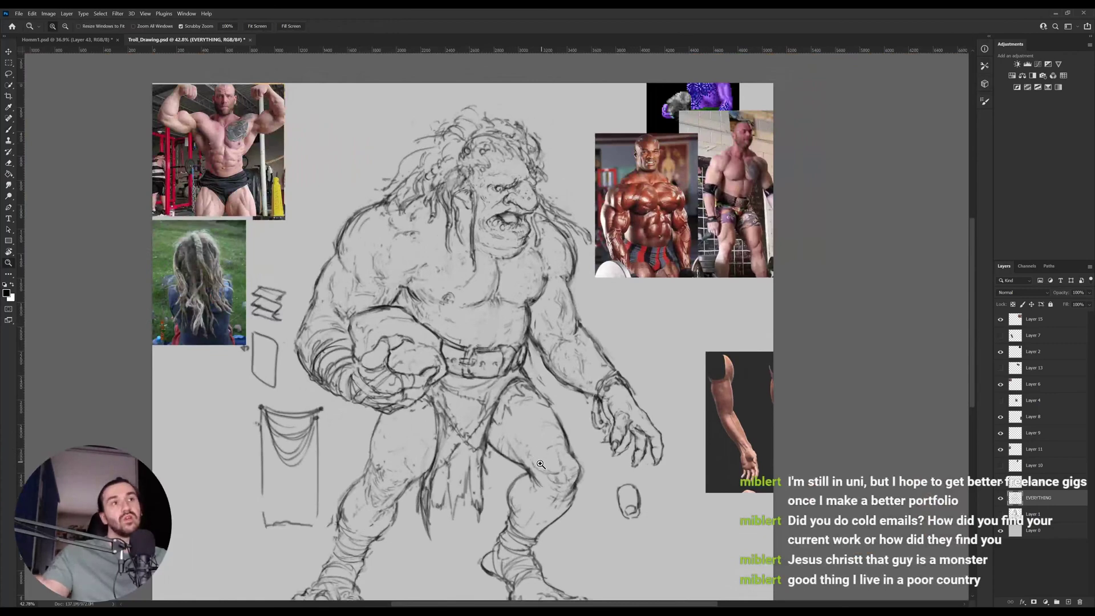
pyautogui.moveTo(366, 479); pyautogui.dragTo(410, 479)
pyautogui.press('b')
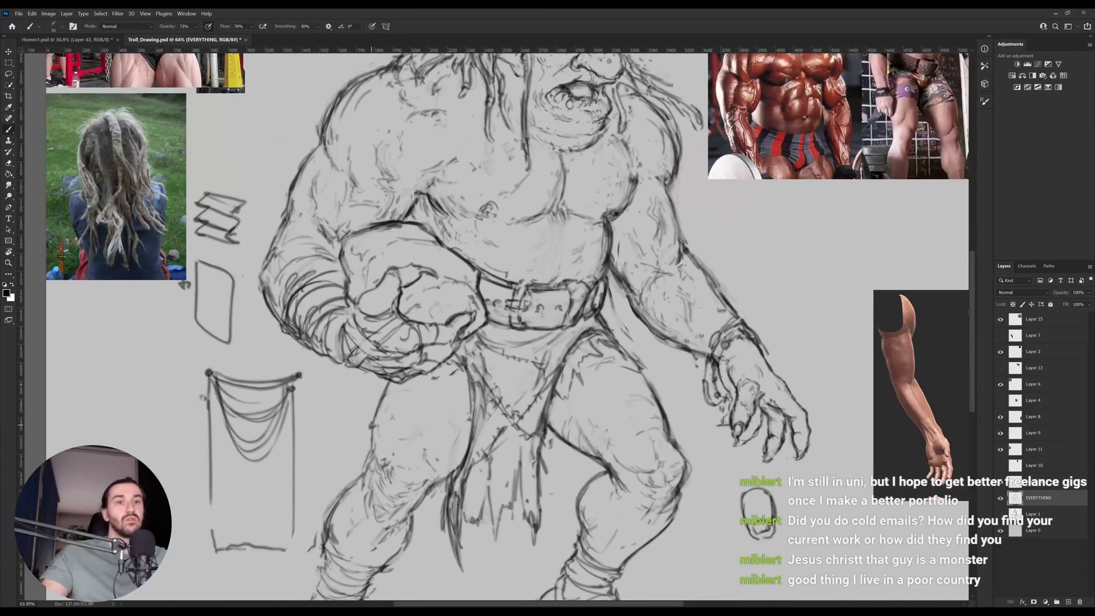
pyautogui.moveTo(429, 434)
pyautogui.mouseDown()
pyautogui.moveTo(452, 451)
pyautogui.moveTo(450, 477)
pyautogui.mouseUp()
pyautogui.moveTo(468, 438); pyautogui.dragTo(462, 455)
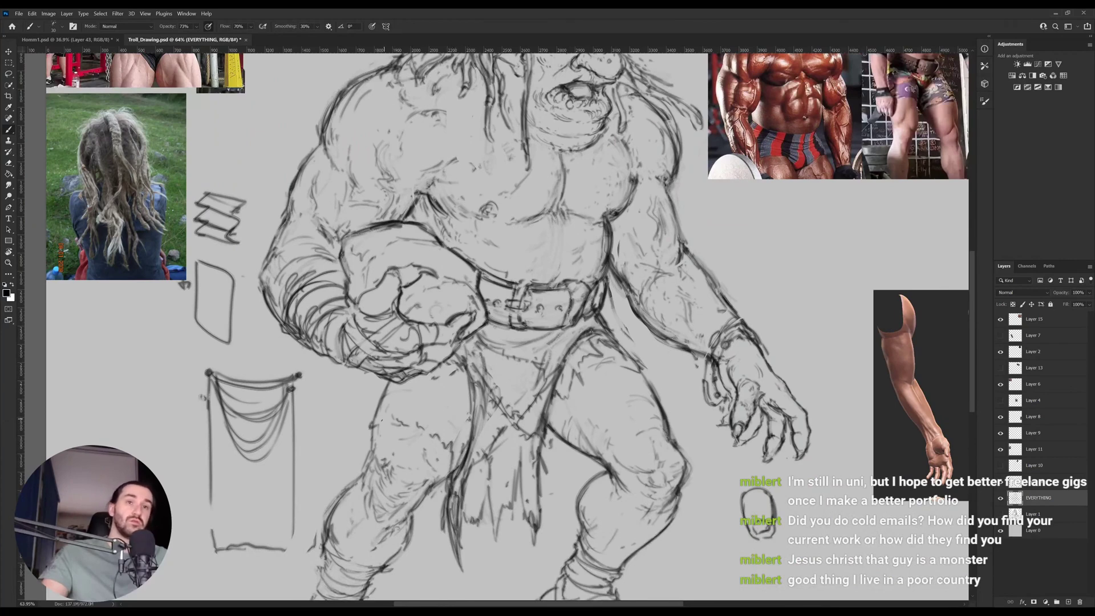
pyautogui.moveTo(383, 419)
pyautogui.mouseDown()
pyautogui.moveTo(358, 427)
pyautogui.moveTo(381, 395)
pyautogui.moveTo(362, 430)
pyautogui.moveTo(383, 402)
pyautogui.moveTo(434, 433)
pyautogui.moveTo(426, 418)
pyautogui.moveTo(372, 418)
pyautogui.moveTo(361, 434)
pyautogui.moveTo(368, 420)
pyautogui.moveTo(362, 428)
pyautogui.moveTo(376, 434)
pyautogui.moveTo(363, 429)
pyautogui.moveTo(431, 442)
pyautogui.moveTo(431, 432)
pyautogui.moveTo(392, 435)
pyautogui.mouseUp()
# Refine the torn hem by erasing and redrawing its edge, adding ragged points that stick out past the outer thigh.
pyautogui.press('e')
pyautogui.press('b')
pyautogui.press('e')
pyautogui.press('b')
pyautogui.press('e')
pyautogui.press('b')
pyautogui.press('e')
pyautogui.press('b')
pyautogui.press('e')
pyautogui.press('b')
pyautogui.press('e')
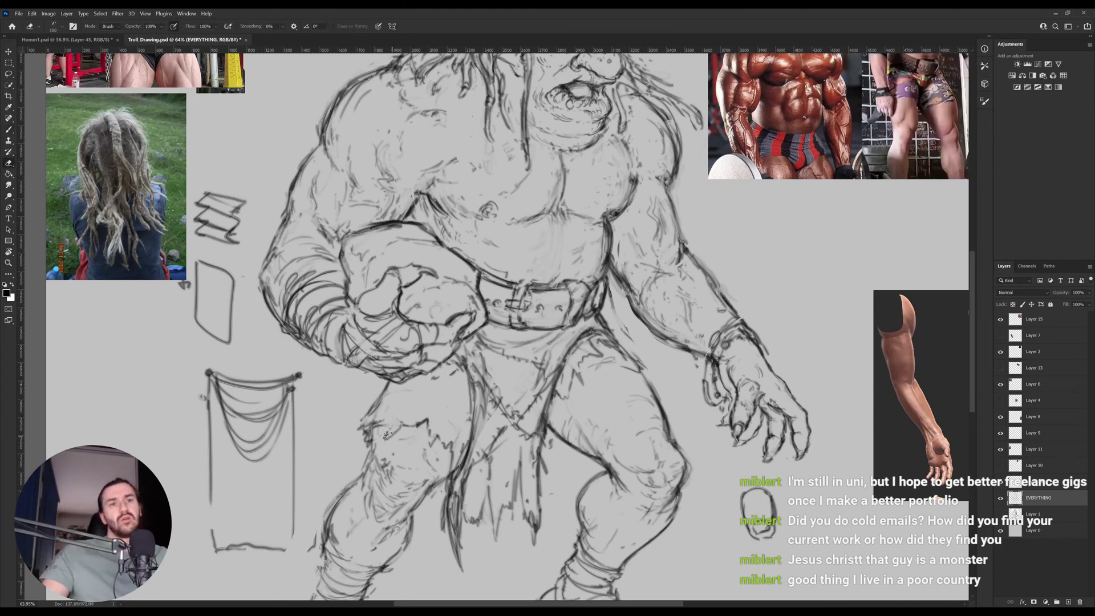
# Sketch a jagged torn cloth hem above the knee on the thigh nearer the free hand, plus small holes in the cloth below the boulder.
pyautogui.press('b')
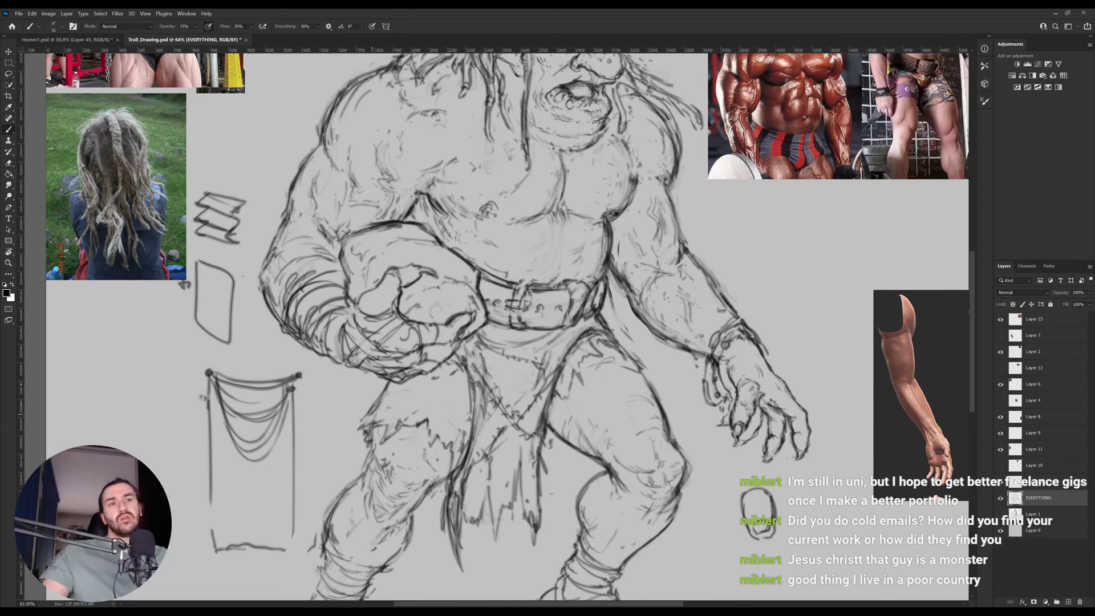
pyautogui.press('e')
pyautogui.press('b')
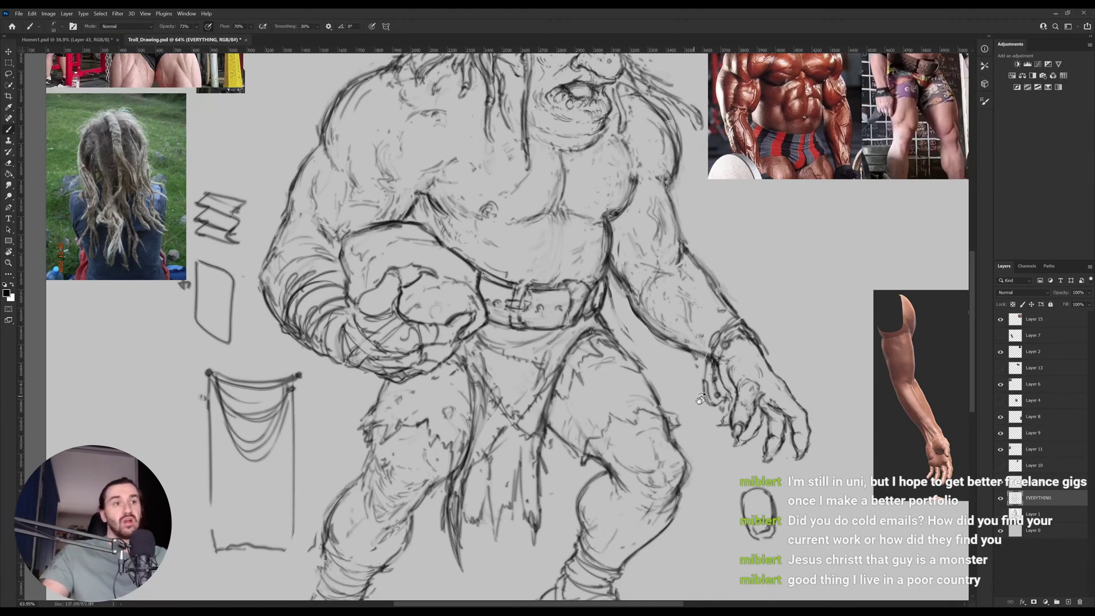
# Refine the torn hem on the thigh nearer the free hand by alternately erasing and redrawing its ragged edge and points.
pyautogui.moveTo(700, 398)
pyautogui.mouseDown()
pyautogui.moveTo(597, 474)
pyautogui.moveTo(609, 442)
pyautogui.moveTo(597, 416)
pyautogui.moveTo(613, 491)
pyautogui.moveTo(622, 352)
pyautogui.moveTo(600, 293)
pyautogui.moveTo(676, 345)
pyautogui.mouseUp()
pyautogui.press('e')
pyautogui.press('b')
pyautogui.press('e')
pyautogui.press('b')
pyautogui.press('e')
pyautogui.press('b')
pyautogui.press('e')
pyautogui.press('b')
pyautogui.press('r')
pyautogui.press('e')
pyautogui.press('b')
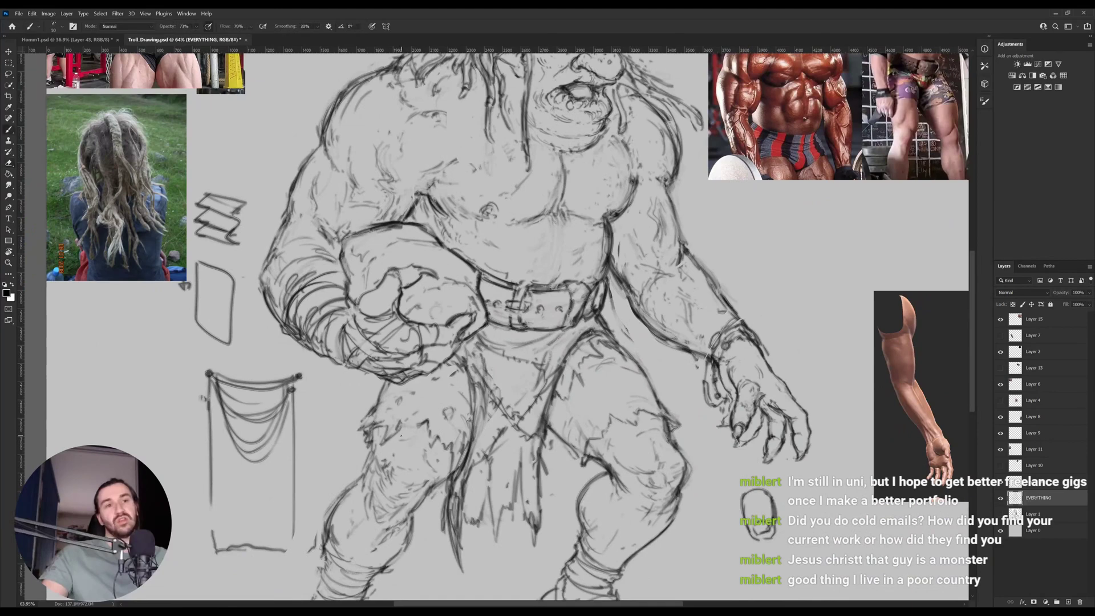
# Touch up the torn hem on the thigh below the boulder and the lines around the ragged cloth of both thighs.
pyautogui.moveTo(399, 423); pyautogui.dragTo(399, 438)
pyautogui.press('e')
pyautogui.press('b')
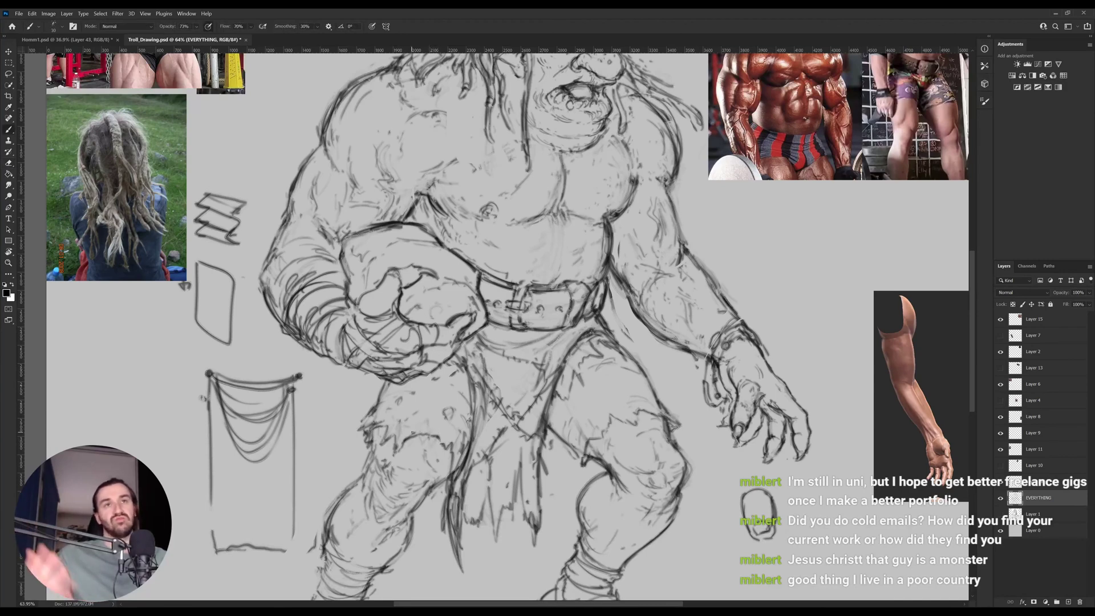
pyautogui.moveTo(585, 407); pyautogui.dragTo(550, 385)
pyautogui.press('e')
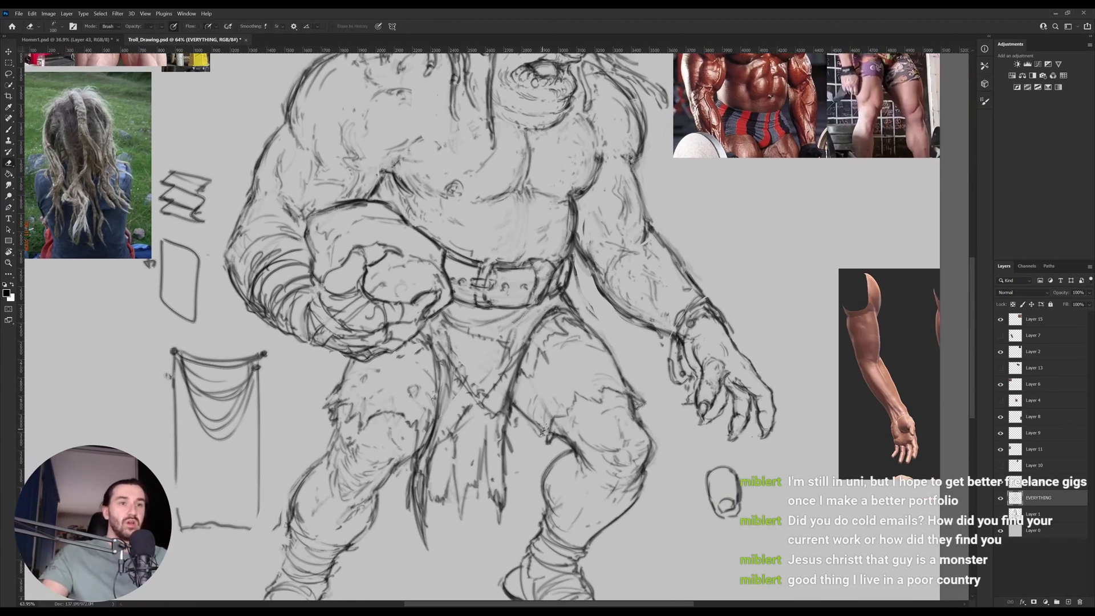
pyautogui.press('b')
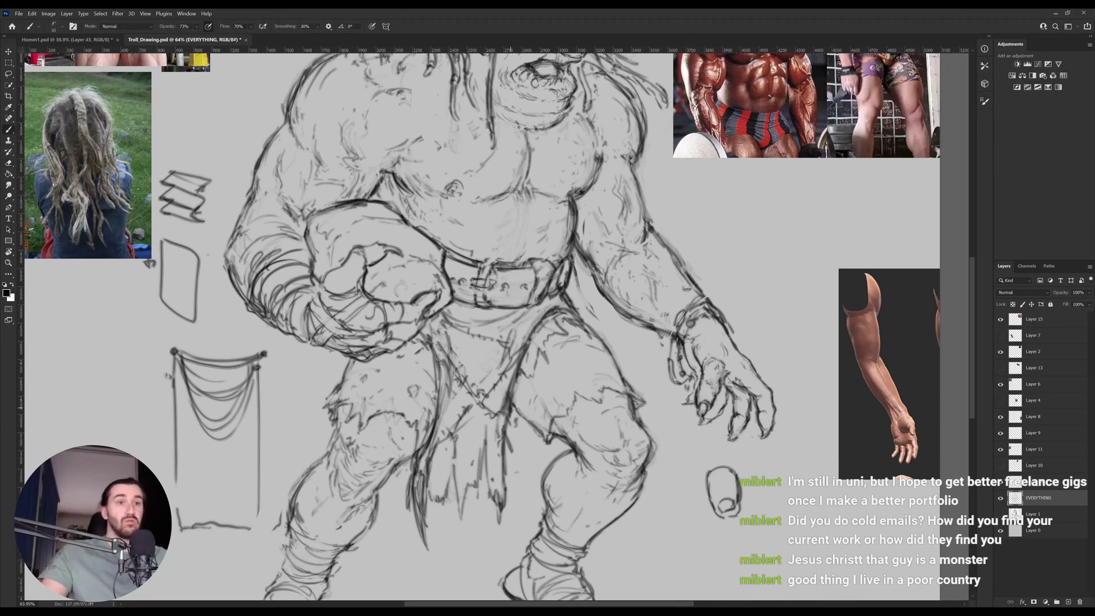
# Refine the knee and calf lines of the leg below the boulder and touch up the toes of its wrapped foot.
pyautogui.scroll(-2, 556, 448)
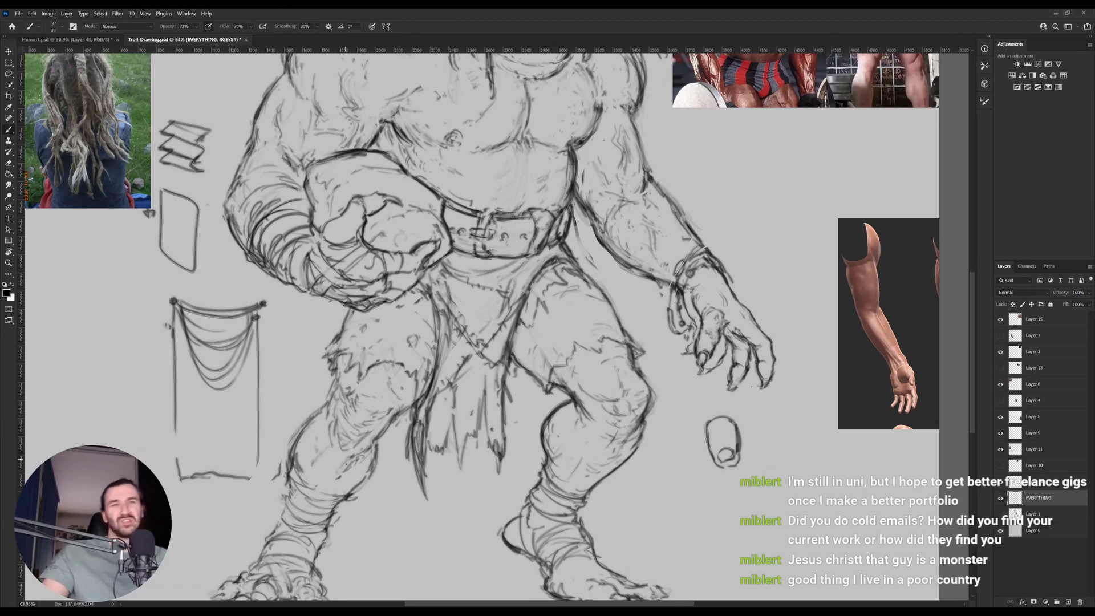
pyautogui.moveTo(370, 478); pyautogui.dragTo(423, 400)
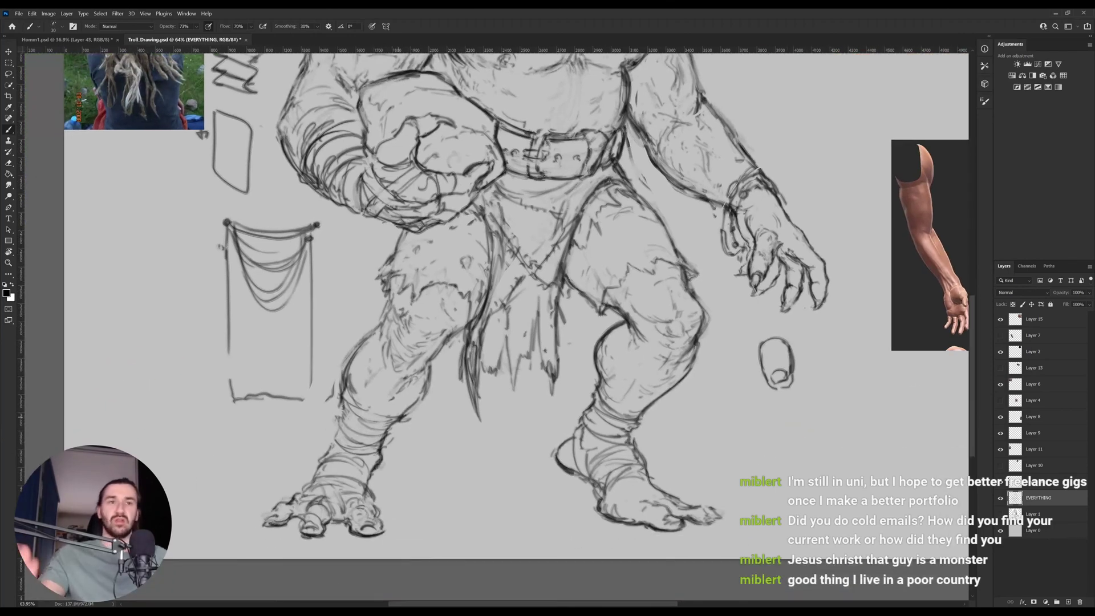
pyautogui.press('e')
pyautogui.press('b')
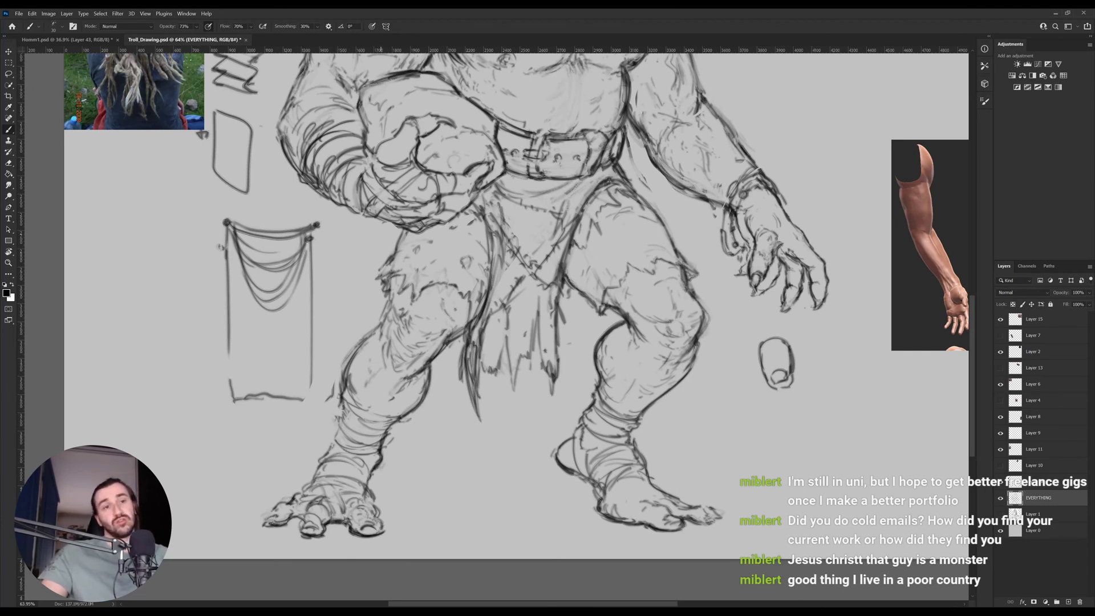
pyautogui.press('e')
pyautogui.press('b')
pyautogui.press('e')
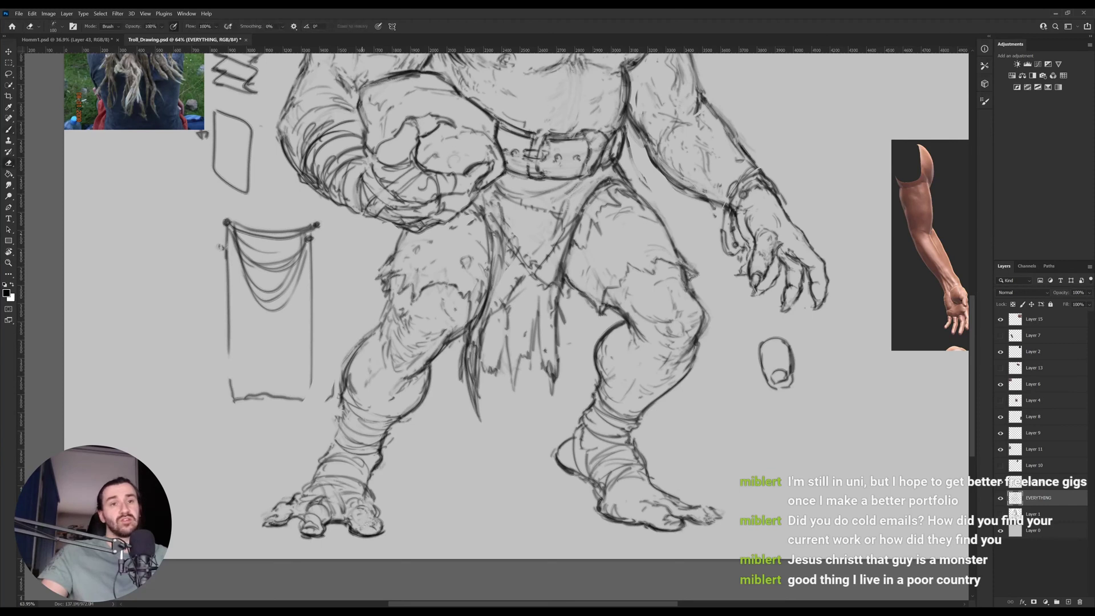
pyautogui.press('b')
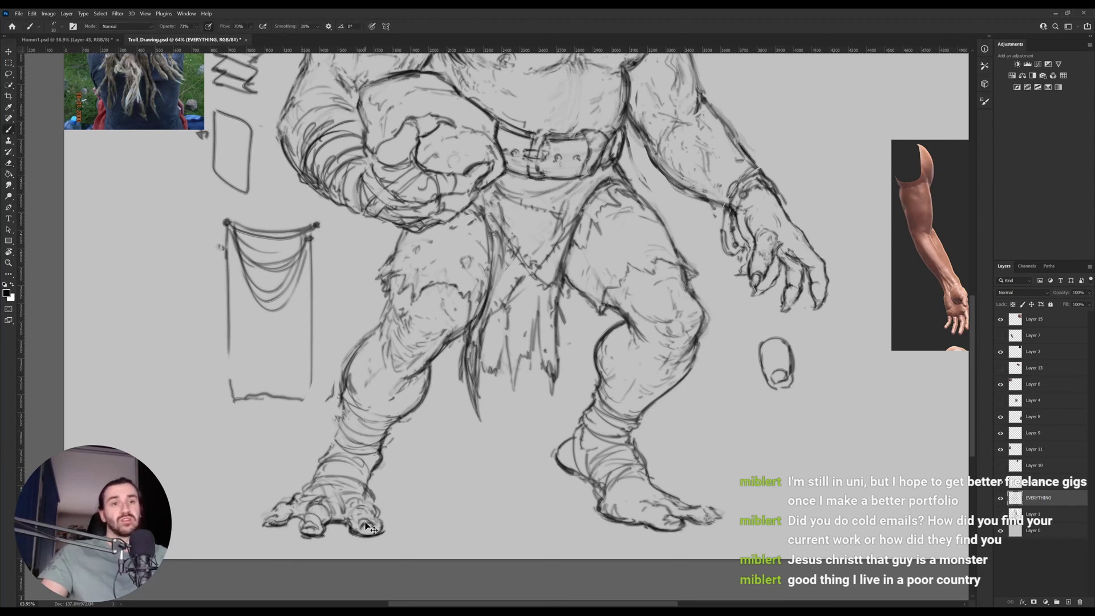
pyautogui.moveTo(369, 519); pyautogui.dragTo(362, 522)
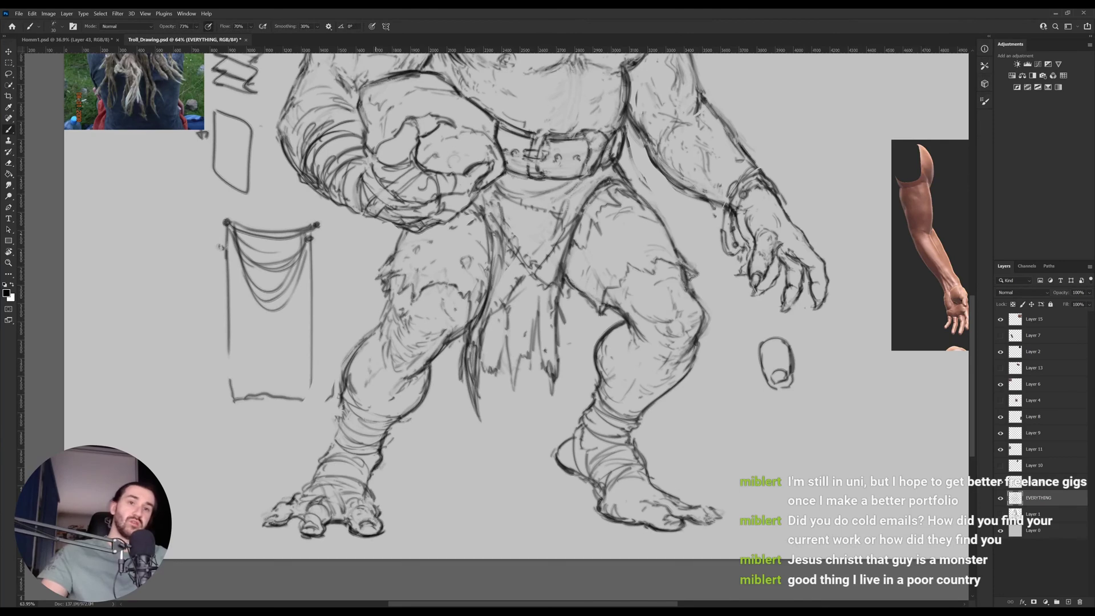
pyautogui.moveTo(276, 516); pyautogui.dragTo(268, 506)
# Redraw the heel outline of the foot below the free hand and erase the stray marks outside the opposite calf.
pyautogui.press('r')
pyautogui.moveTo(512, 512); pyautogui.dragTo(570, 499)
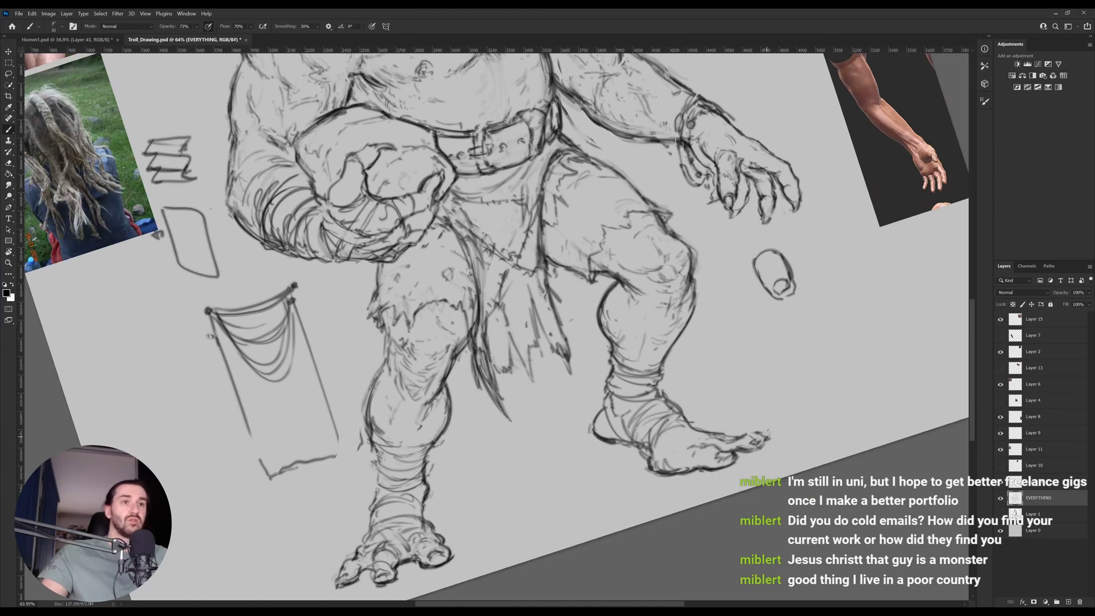
pyautogui.press('r')
pyautogui.moveTo(621, 471); pyautogui.dragTo(498, 486)
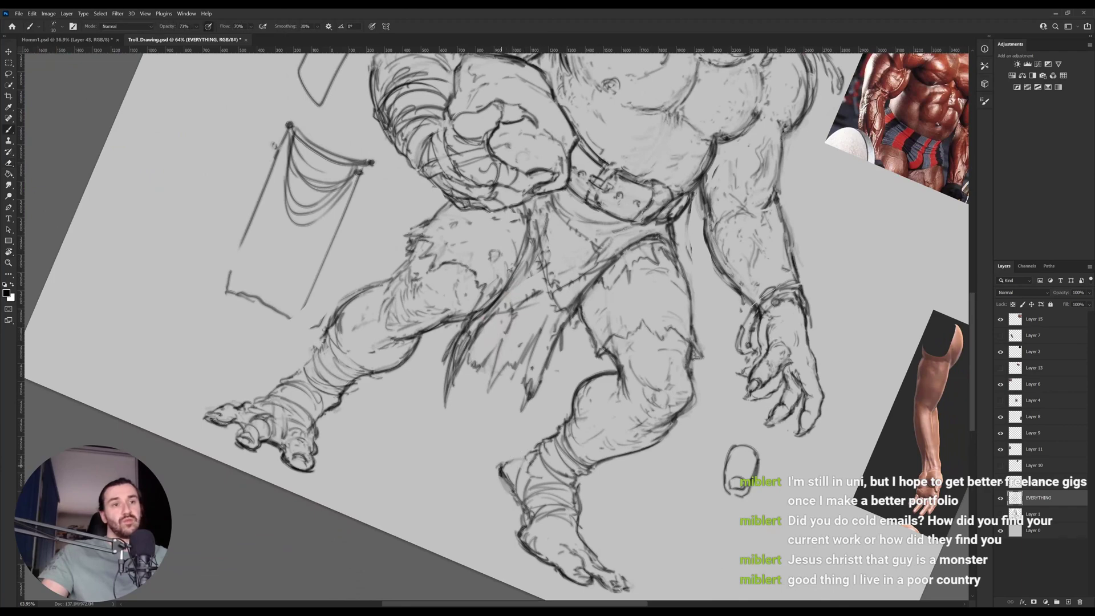
pyautogui.moveTo(503, 465); pyautogui.dragTo(526, 455)
pyautogui.press('r')
pyautogui.moveTo(499, 472); pyautogui.dragTo(554, 462)
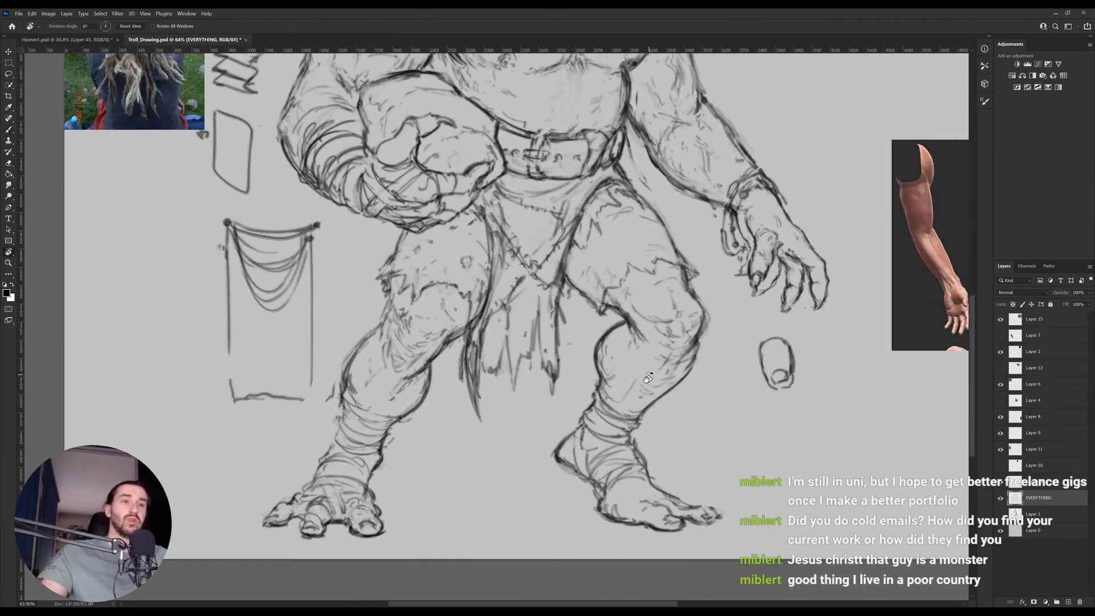
pyautogui.press('e')
pyautogui.press('b')
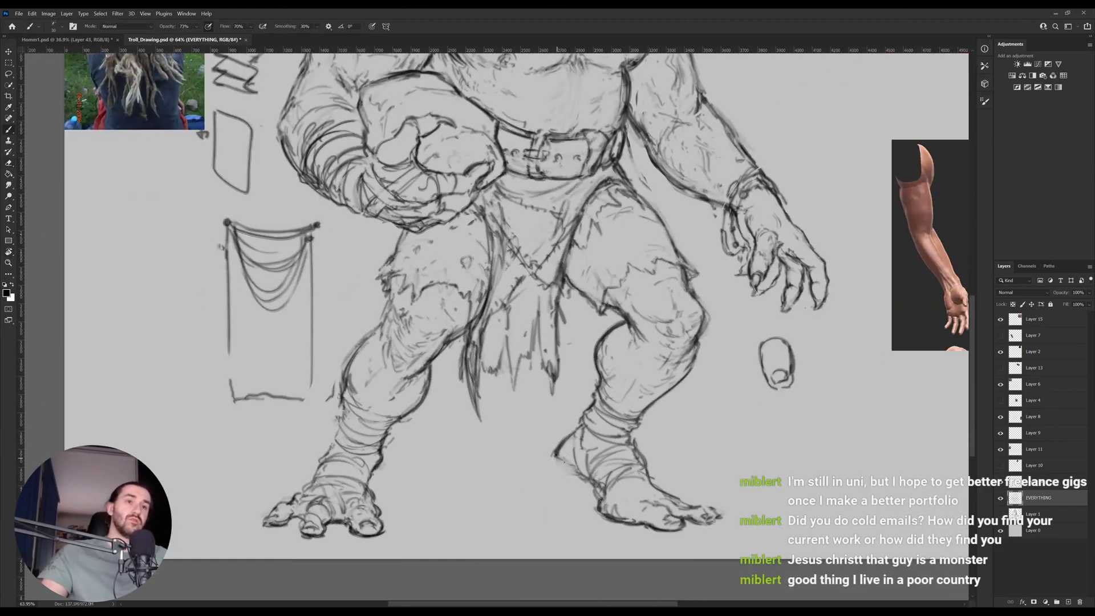
pyautogui.moveTo(558, 465); pyautogui.dragTo(570, 459)
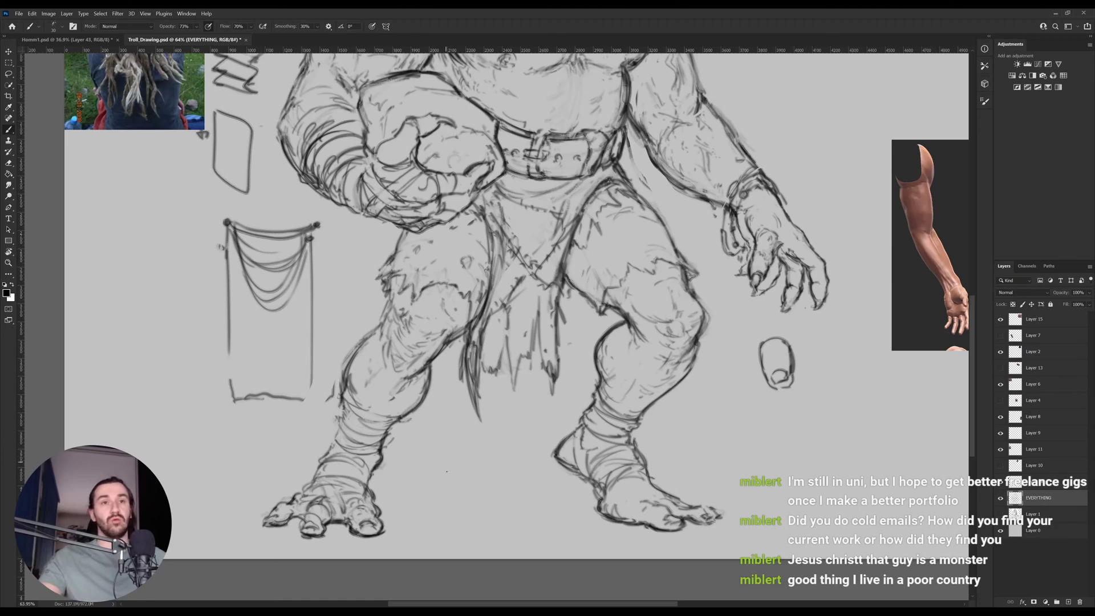
pyautogui.moveTo(203, 134); pyautogui.dragTo(220, 167)
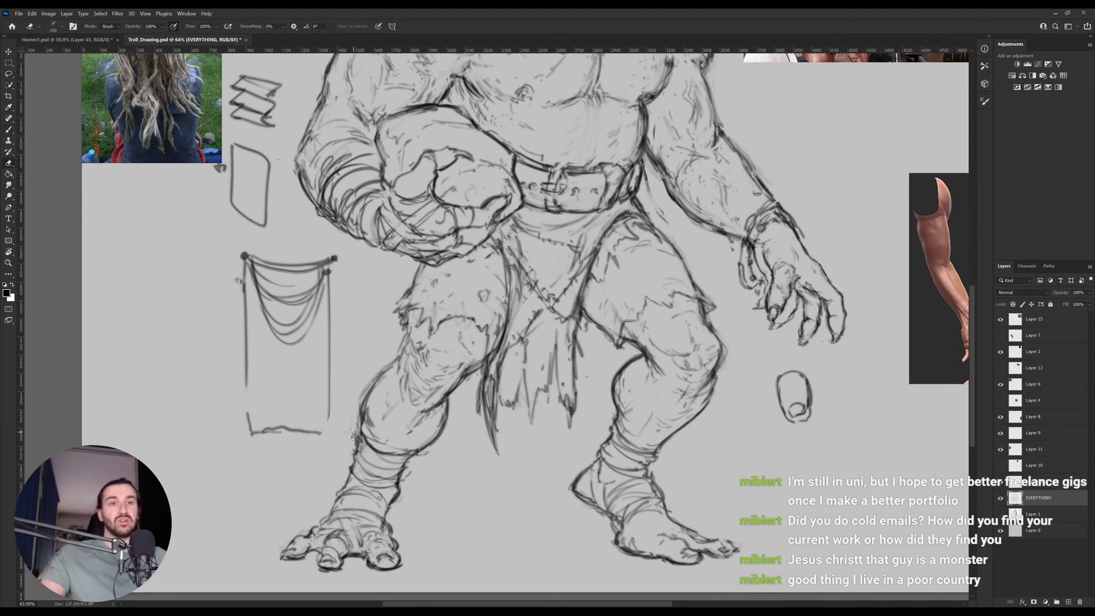
pyautogui.press('b')
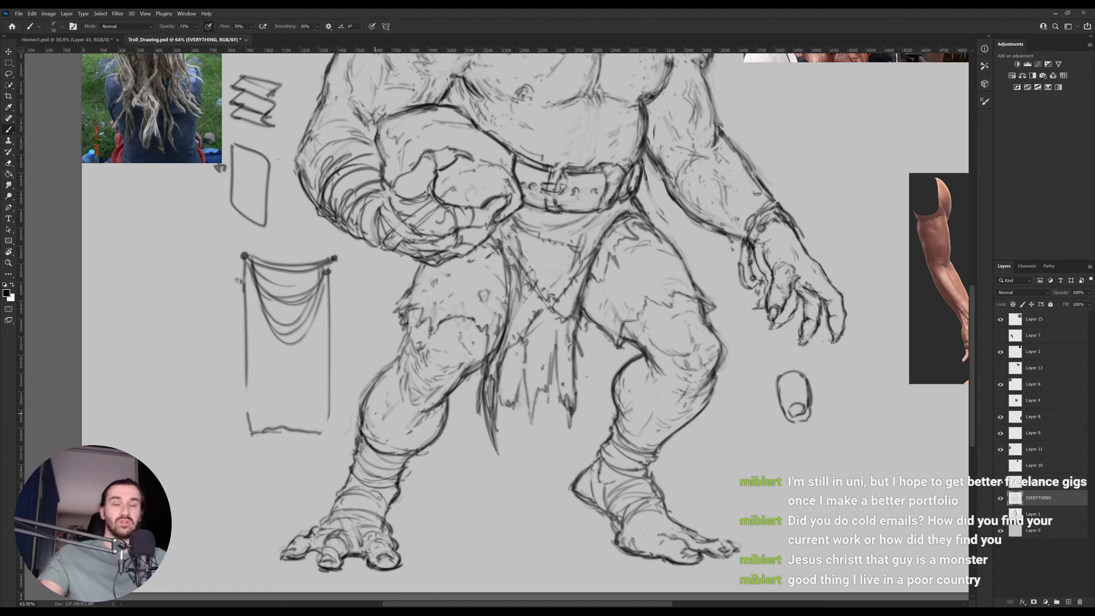
# Select the heel of the foot below the free hand, warp it to a slightly shorter shape, and clean up its lines.
pyautogui.press('l')
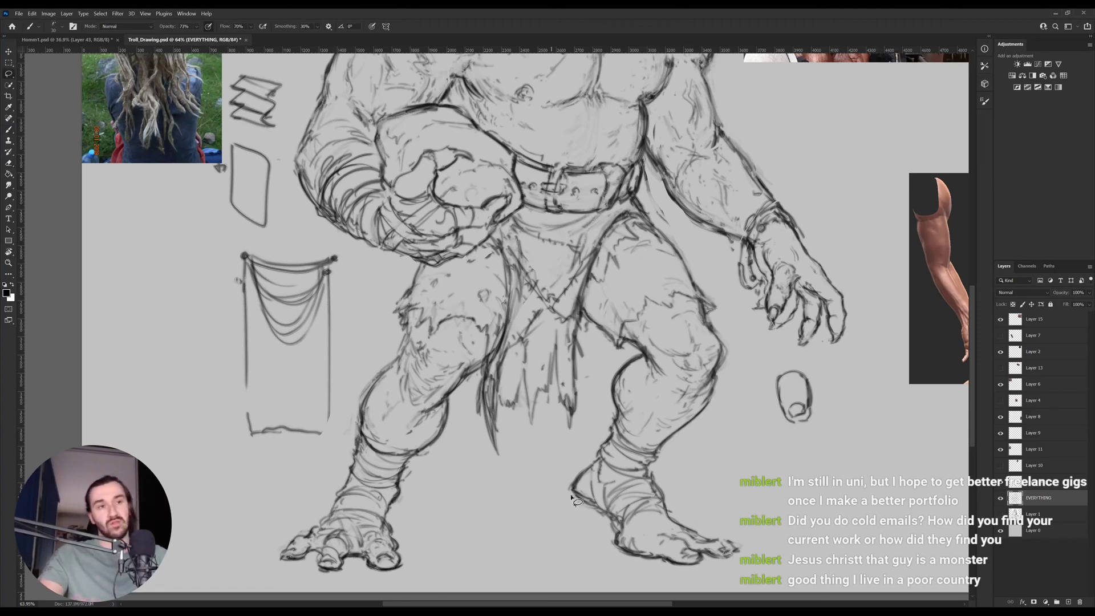
pyautogui.moveTo(568, 486)
pyautogui.mouseDown()
pyautogui.moveTo(599, 482)
pyautogui.moveTo(572, 487)
pyautogui.mouseUp()
pyautogui.hotkey('ctrl', 't')
pyautogui.rightClick(572, 485)
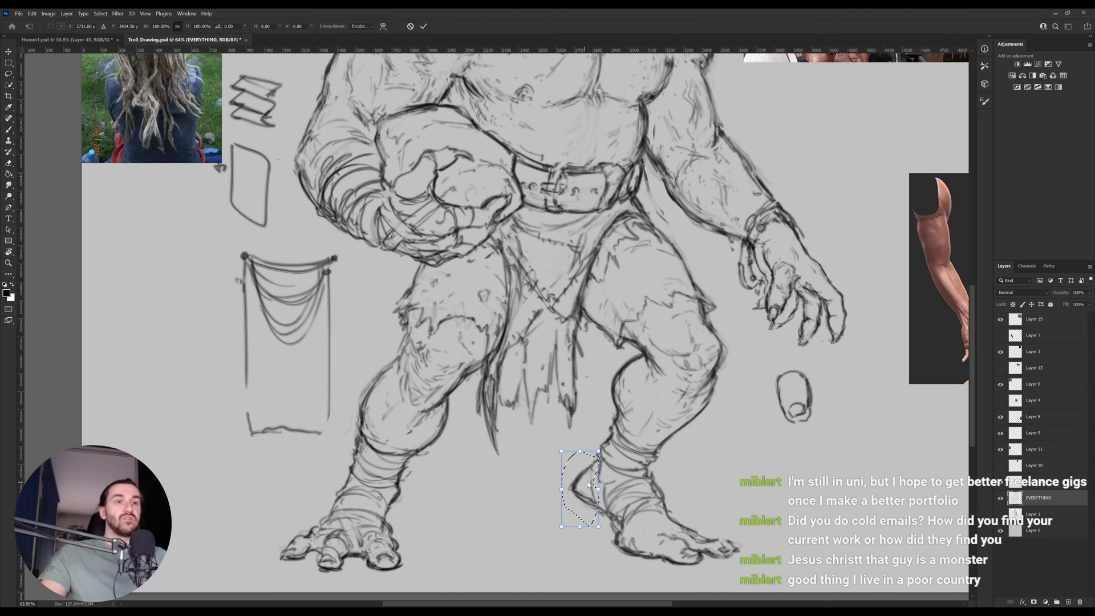
pyautogui.click(589, 356)
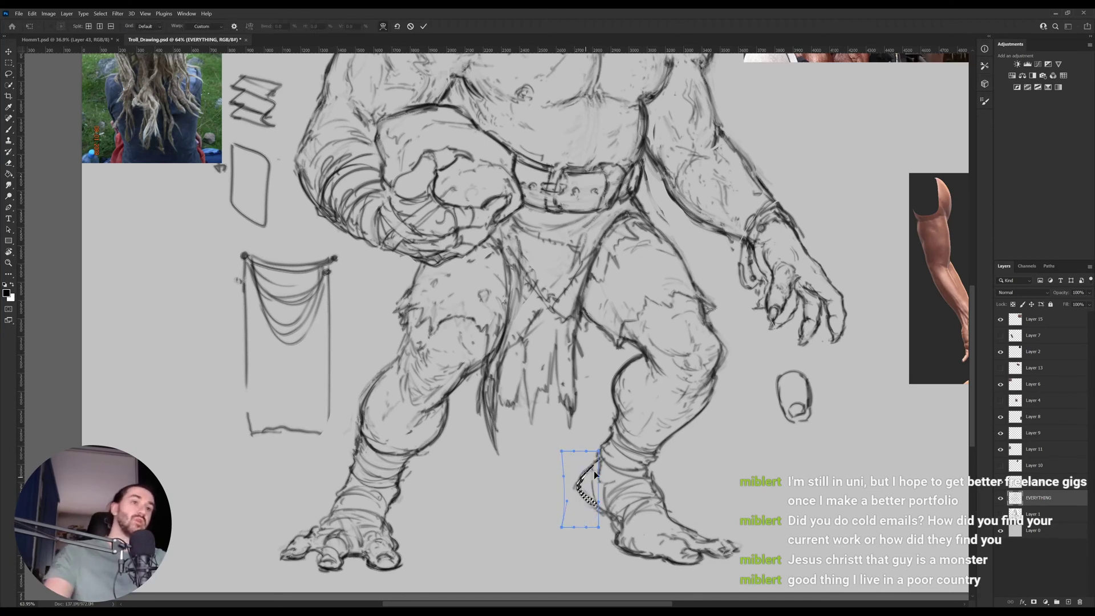
pyautogui.press('Return')
pyautogui.hotkey('ctrl', 'd')
pyautogui.press('e')
pyautogui.press('b')
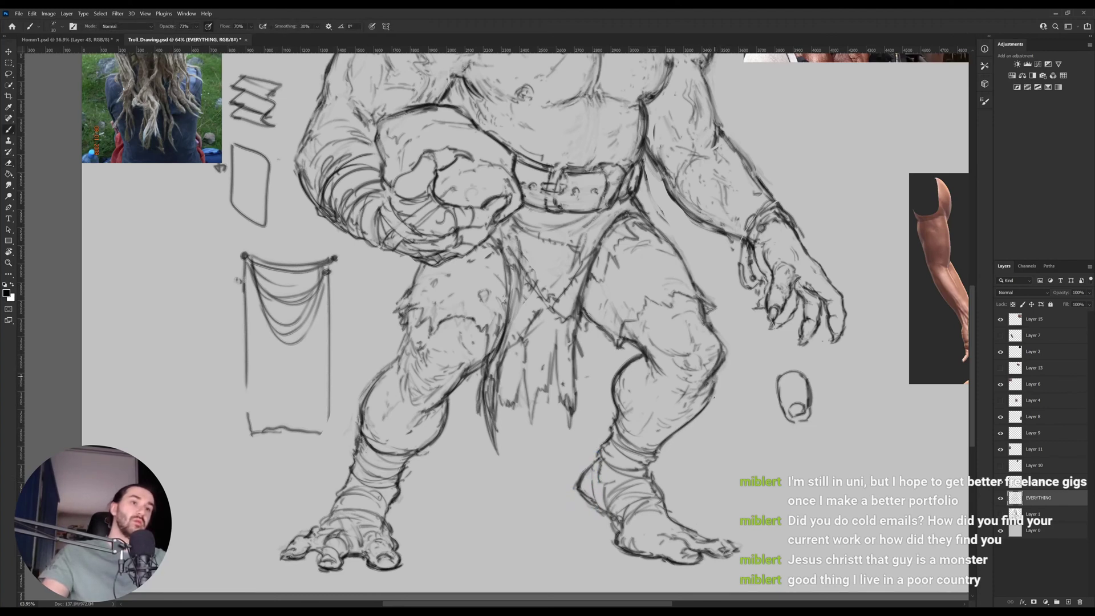
pyautogui.press('e')
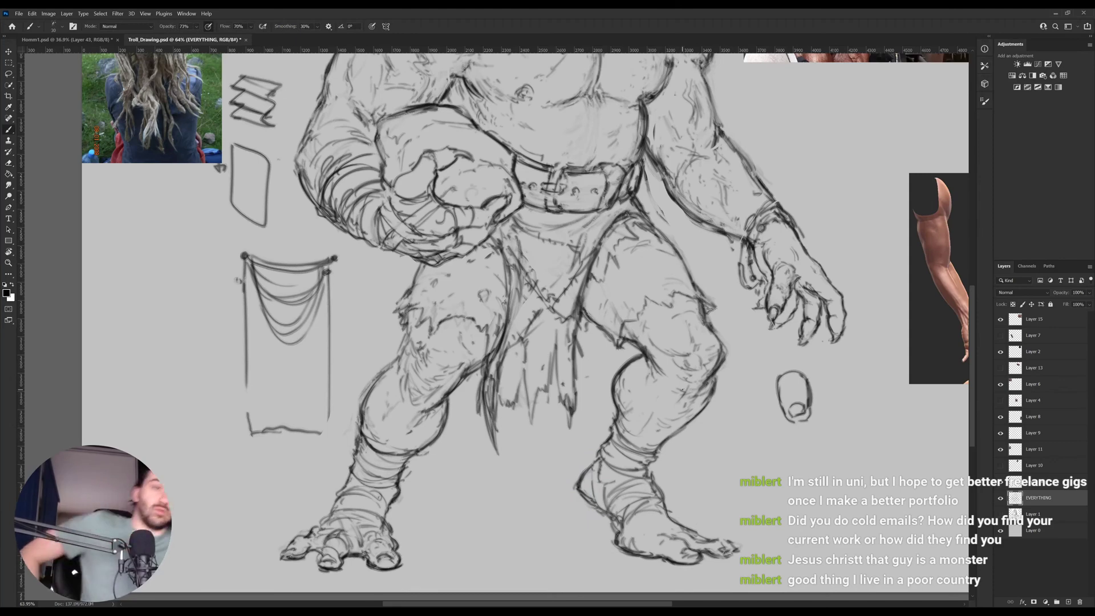
# Flip the canvas horizontally to check the whole figure in mirror view.
pyautogui.press('z')
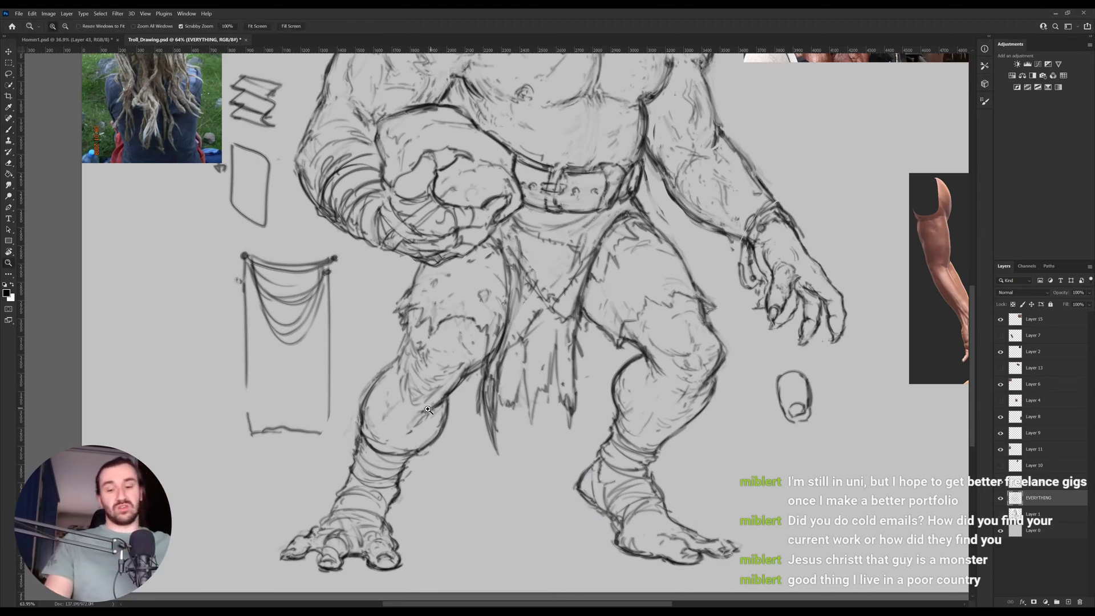
pyautogui.moveTo(683, 390); pyautogui.dragTo(409, 417)
pyautogui.hotkey('ctrl', 'shift', 'h')
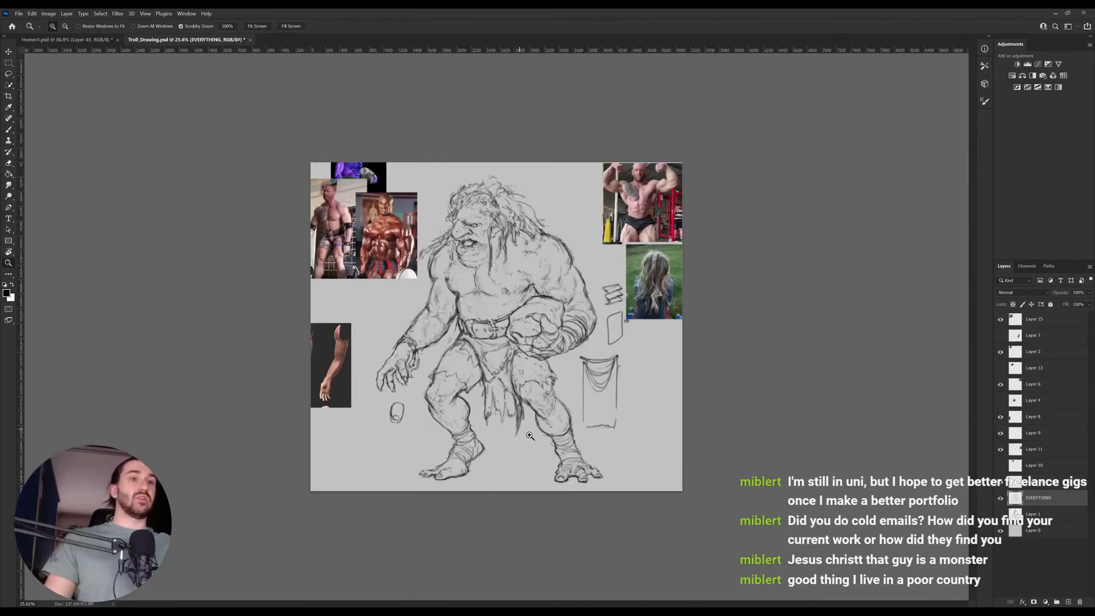
pyautogui.moveTo(549, 459); pyautogui.dragTo(561, 465)
# Select the front of the foot below the free hand, adjust it with Free Transform, and clean up the lines around it.
pyautogui.press('l')
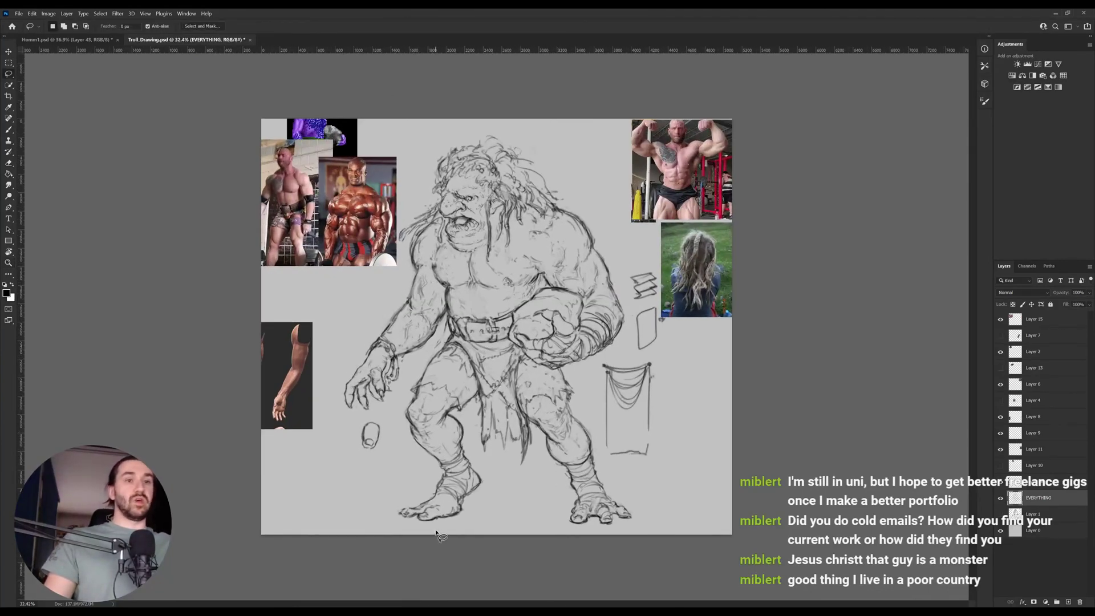
pyautogui.moveTo(439, 523)
pyautogui.mouseDown()
pyautogui.moveTo(389, 500)
pyautogui.moveTo(476, 505)
pyautogui.moveTo(441, 524)
pyautogui.mouseUp()
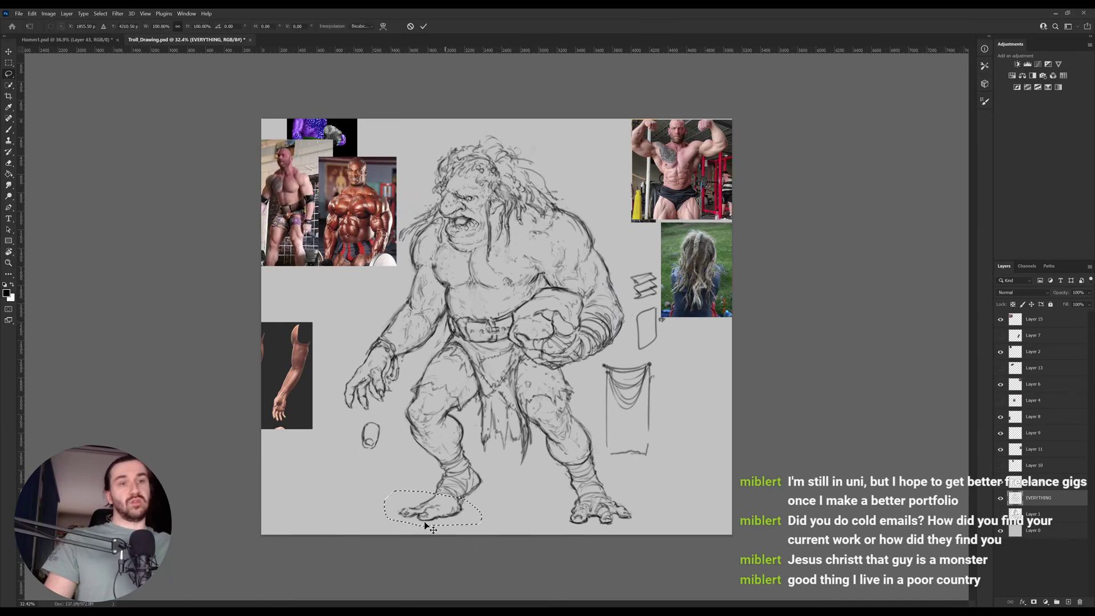
pyautogui.hotkey('ctrl', 't')
pyautogui.moveTo(374, 505)
pyautogui.mouseDown()
pyautogui.moveTo(443, 519)
pyautogui.moveTo(452, 542)
pyautogui.mouseUp()
pyautogui.press('Return')
pyautogui.hotkey('ctrl', 'd')
pyautogui.press('e')
pyautogui.press('b')
pyautogui.press('e')
pyautogui.press('b')
pyautogui.press('l')
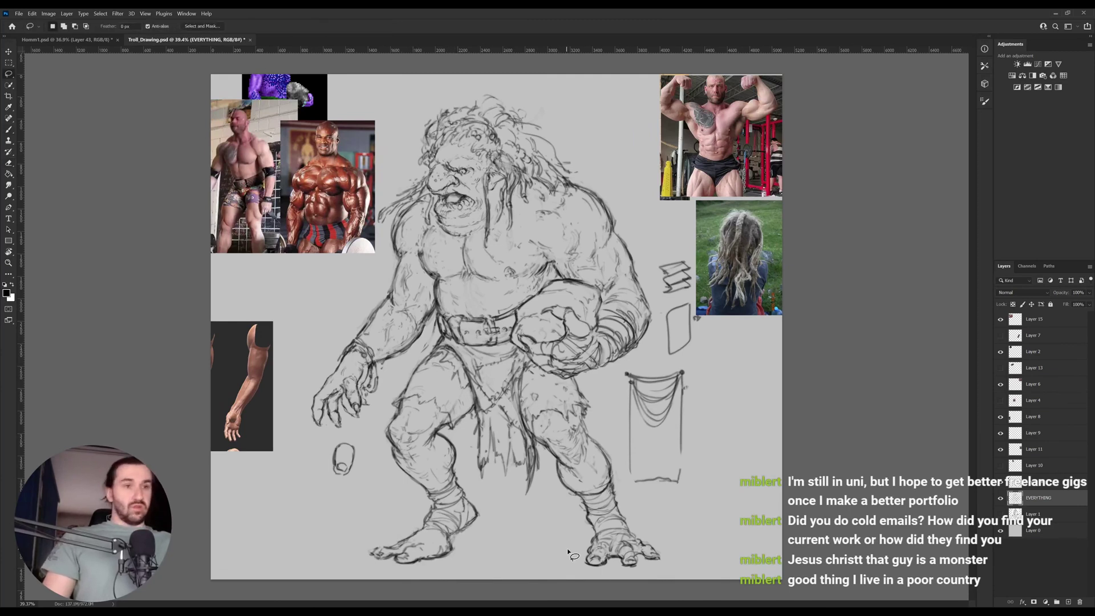
pyautogui.moveTo(574, 569); pyautogui.dragTo(539, 421)
pyautogui.press('e')
pyautogui.press('b')
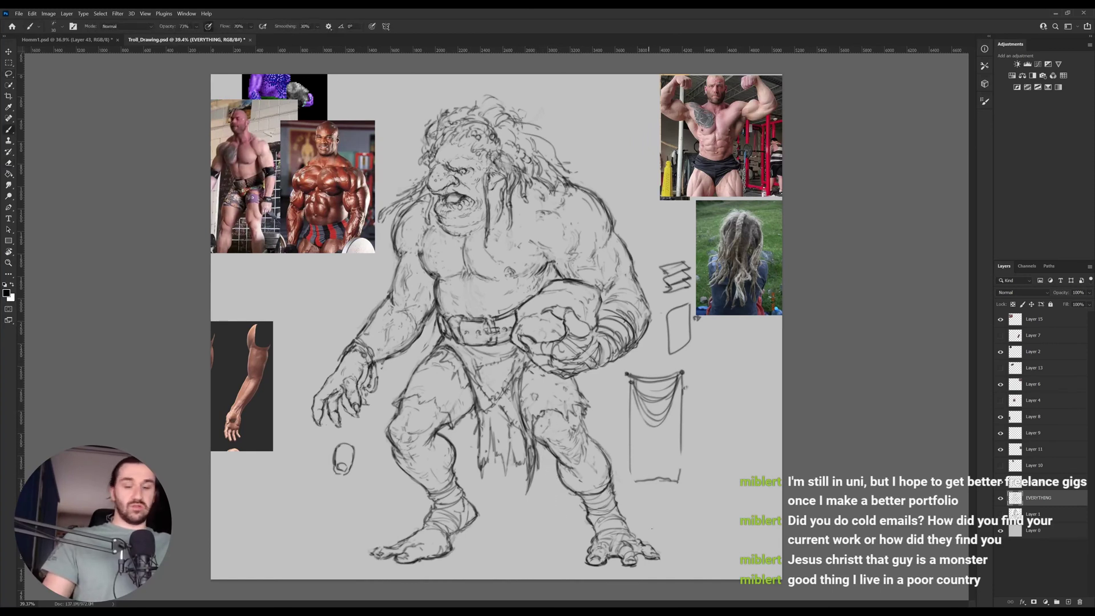
pyautogui.press('l')
pyautogui.moveTo(671, 545)
pyautogui.mouseDown()
pyautogui.moveTo(661, 573)
pyautogui.moveTo(591, 580)
pyautogui.moveTo(561, 551)
pyautogui.moveTo(547, 472)
pyautogui.mouseUp()
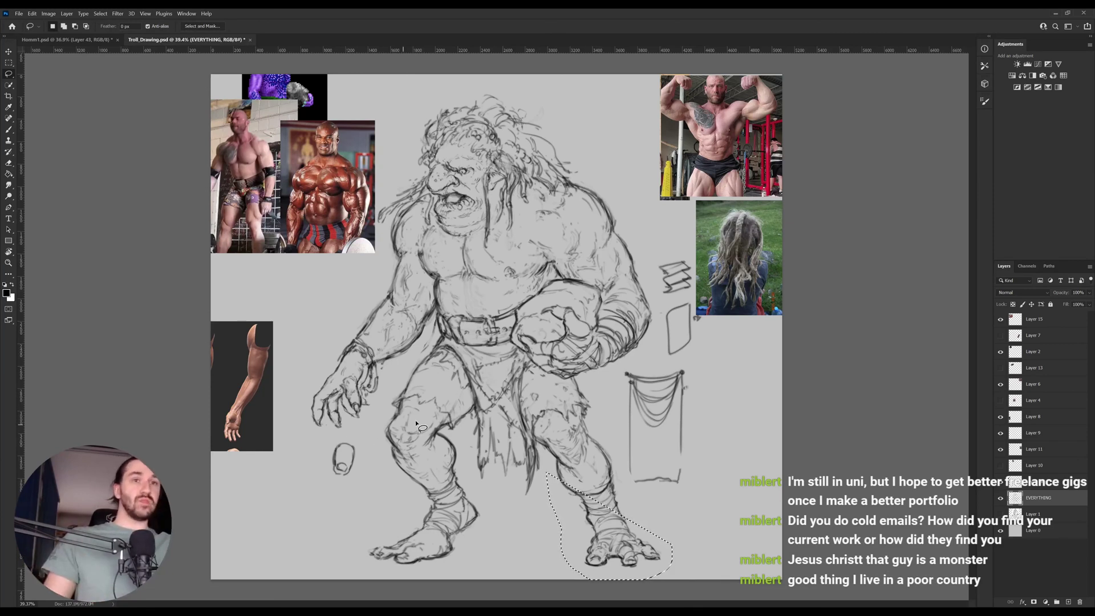
pyautogui.hotkey('ctrl', 'd')
pyautogui.press('b')
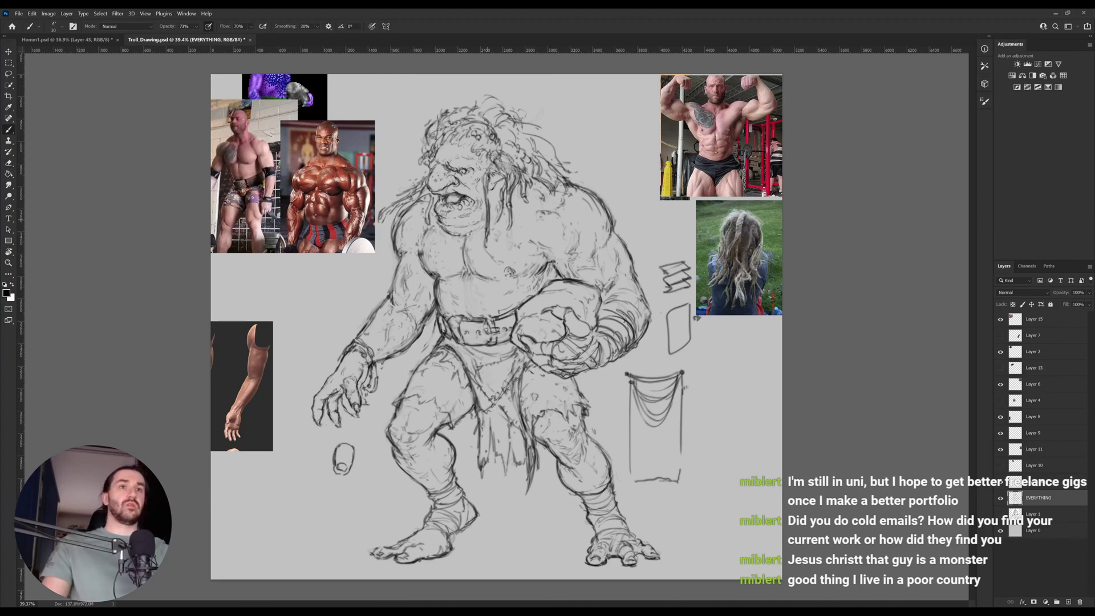
pyautogui.moveTo(474, 200); pyautogui.dragTo(466, 255)
pyautogui.press('b')
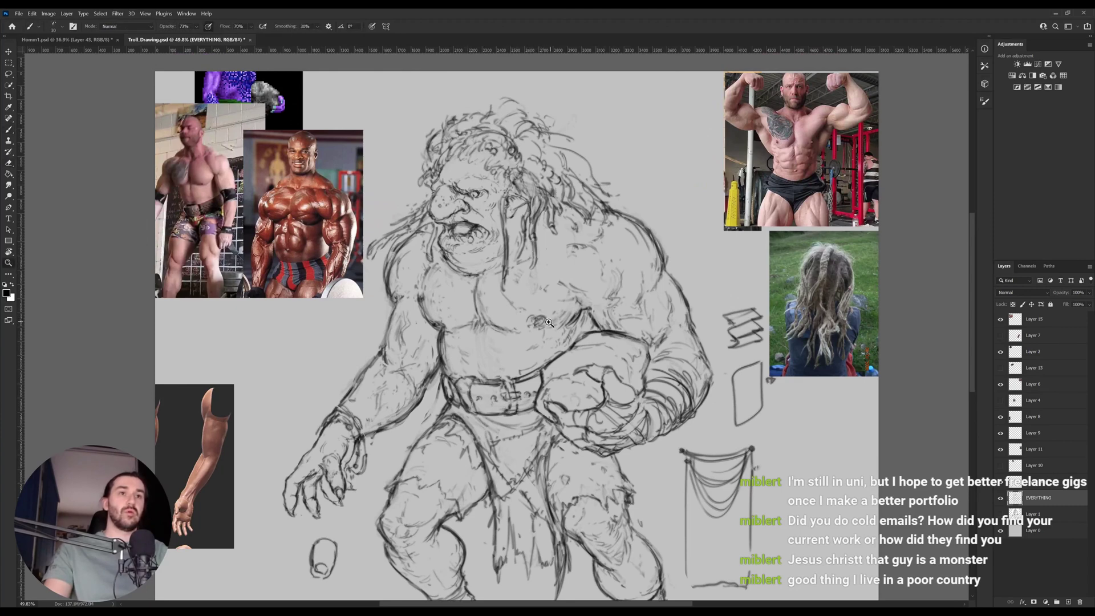
pyautogui.moveTo(538, 326)
pyautogui.mouseDown()
pyautogui.moveTo(567, 326)
pyautogui.moveTo(530, 317)
pyautogui.moveTo(555, 329)
pyautogui.moveTo(502, 347)
pyautogui.mouseUp()
pyautogui.hotkey('ctrl', 'z')
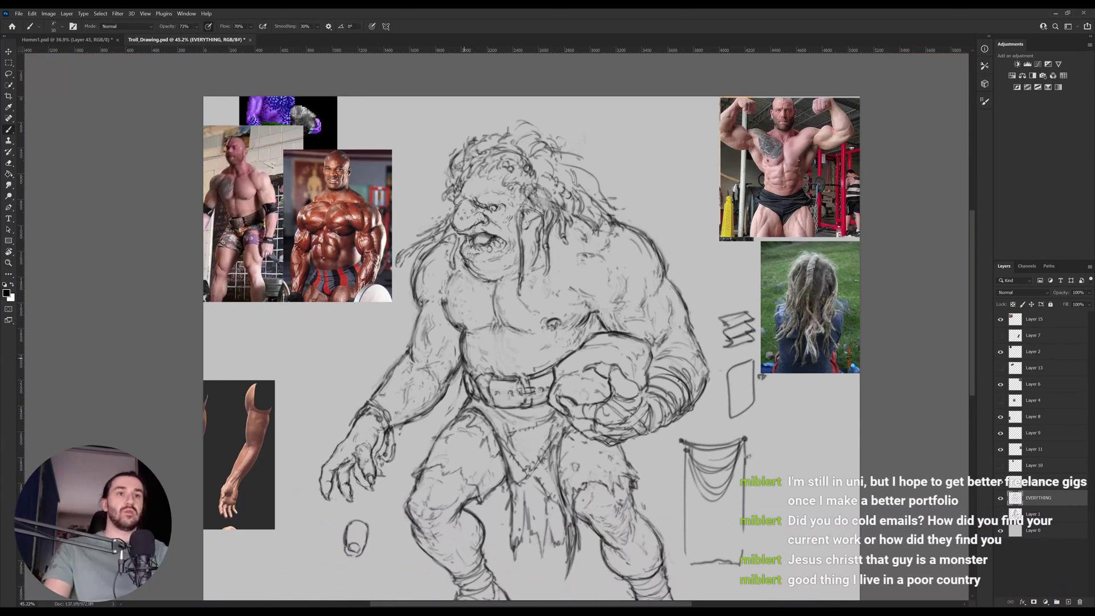
pyautogui.hotkey('ctrl', 'space')
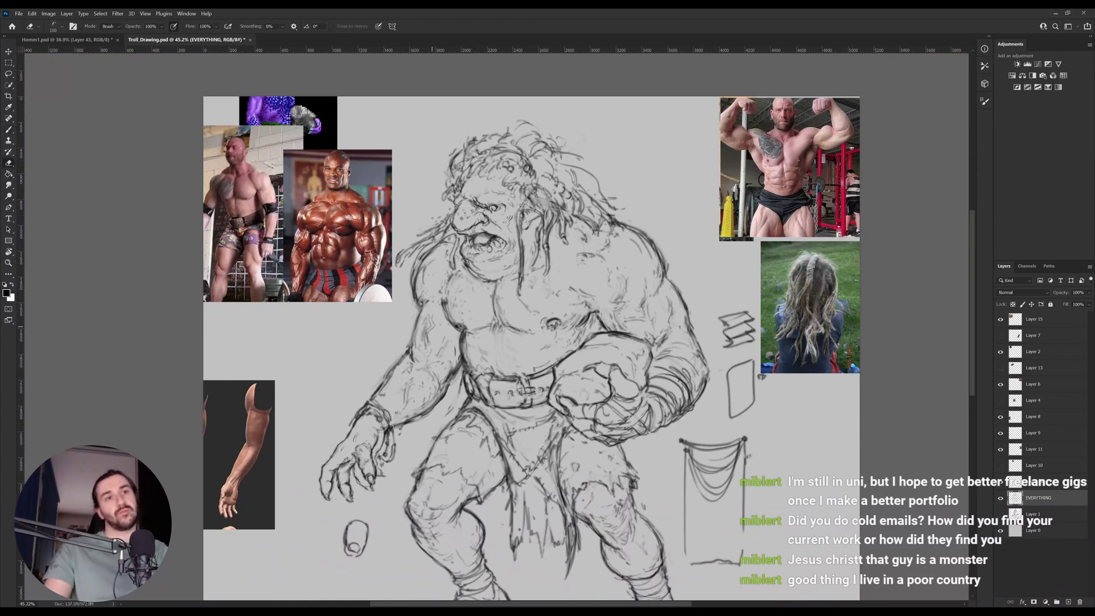
# Examine the arms in the bodybuilder reference and sketch a small upper-arm and elbow study in the empty space below it.
pyautogui.moveTo(424, 335); pyautogui.dragTo(453, 334)
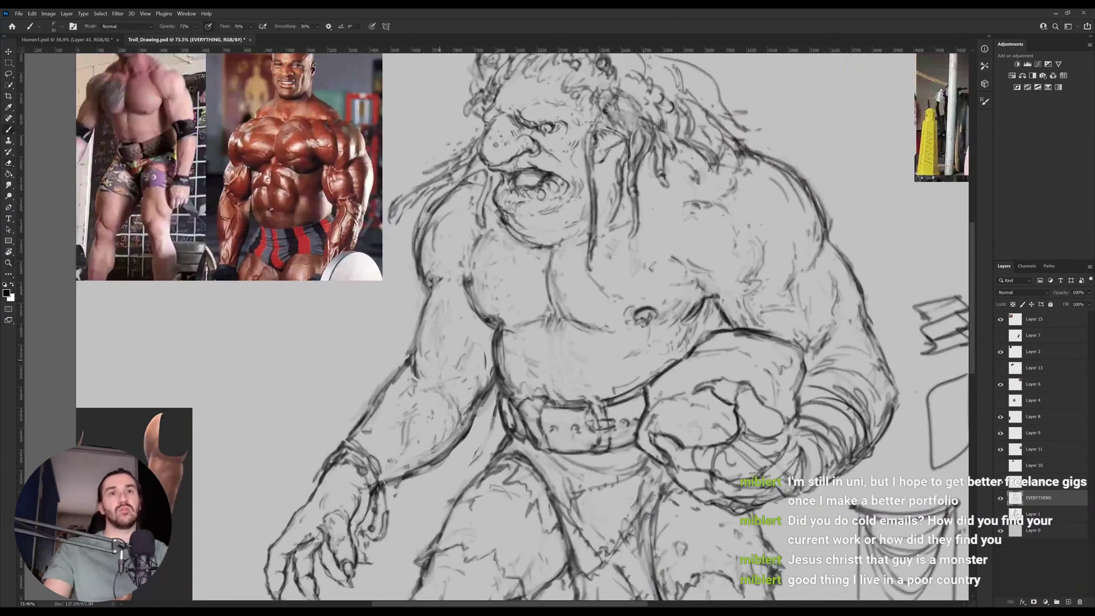
pyautogui.hotkey('ctrl', 'space')
pyautogui.moveTo(236, 171); pyautogui.dragTo(253, 257)
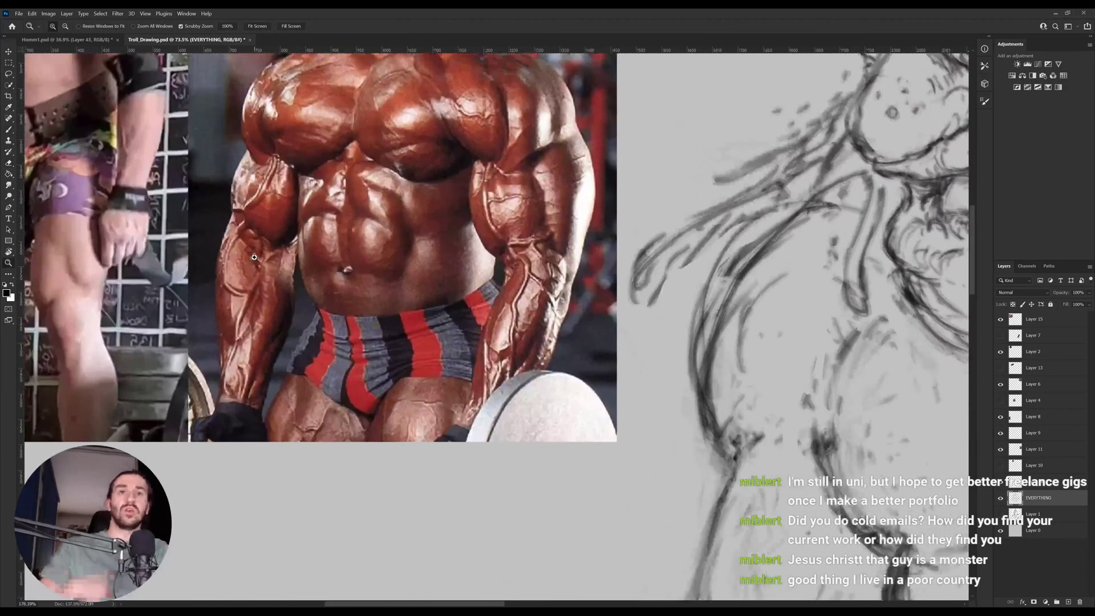
pyautogui.moveTo(345, 261); pyautogui.dragTo(287, 264)
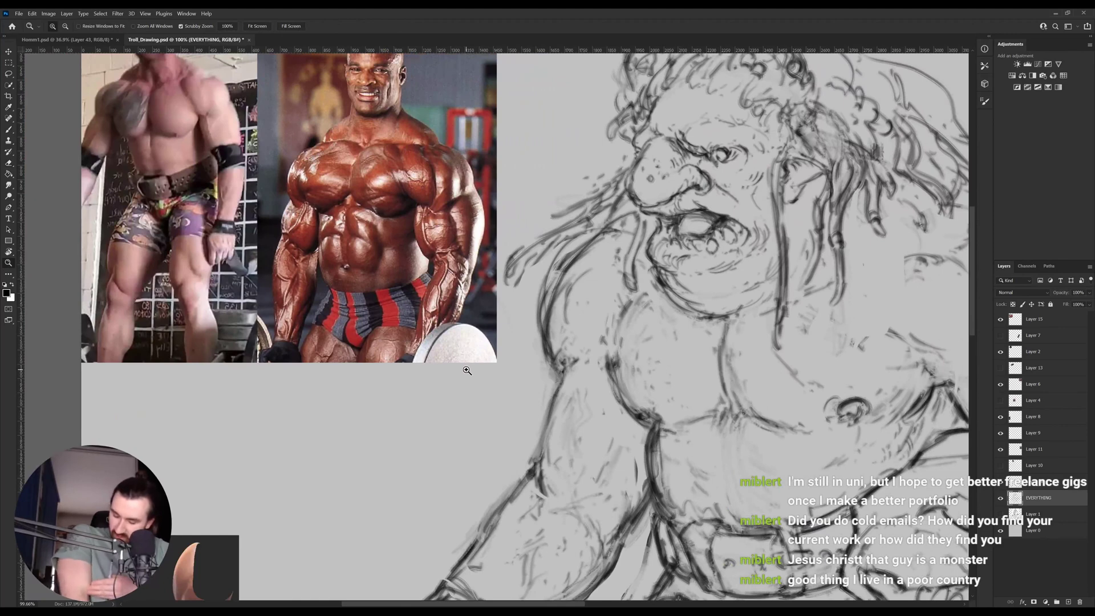
pyautogui.scroll(-3, 357, 411)
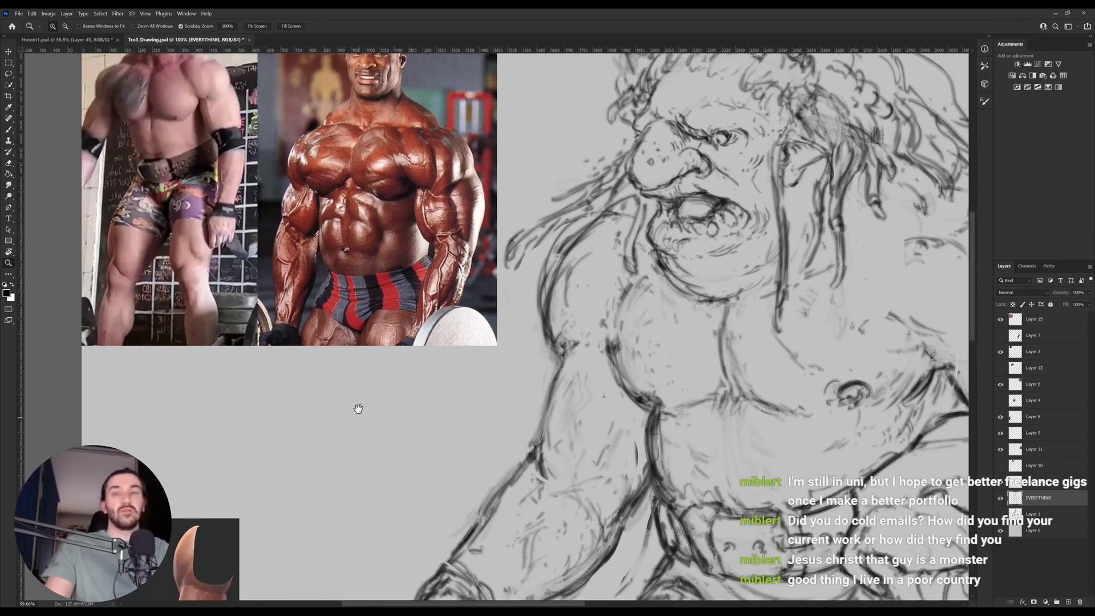
pyautogui.press('b')
pyautogui.moveTo(331, 359)
pyautogui.mouseDown()
pyautogui.moveTo(378, 326)
pyautogui.moveTo(401, 402)
pyautogui.moveTo(368, 416)
pyautogui.moveTo(376, 423)
pyautogui.moveTo(357, 361)
pyautogui.mouseUp()
pyautogui.moveTo(345, 426)
pyautogui.mouseDown()
pyautogui.moveTo(346, 411)
pyautogui.moveTo(380, 440)
pyautogui.moveTo(350, 429)
pyautogui.moveTo(353, 458)
pyautogui.moveTo(374, 457)
pyautogui.moveTo(317, 489)
pyautogui.moveTo(368, 455)
pyautogui.mouseUp()
pyautogui.moveTo(376, 453); pyautogui.dragTo(334, 505)
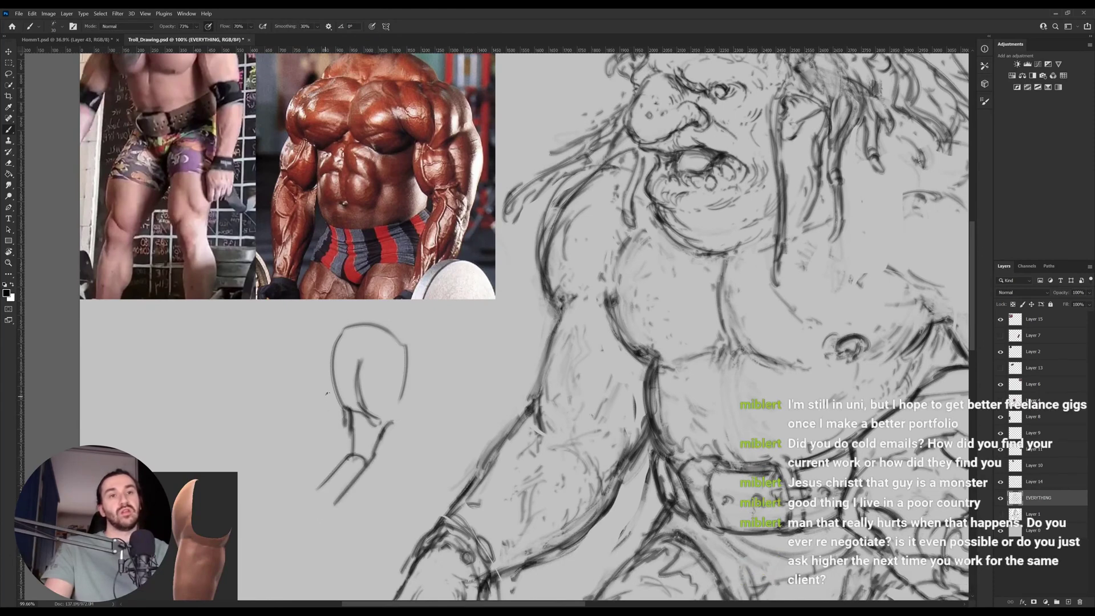
pyautogui.moveTo(327, 393)
pyautogui.mouseDown()
pyautogui.moveTo(343, 455)
pyautogui.moveTo(337, 406)
pyautogui.moveTo(348, 434)
pyautogui.mouseUp()
pyautogui.moveTo(343, 450); pyautogui.dragTo(368, 439)
pyautogui.moveTo(349, 457); pyautogui.dragTo(381, 455)
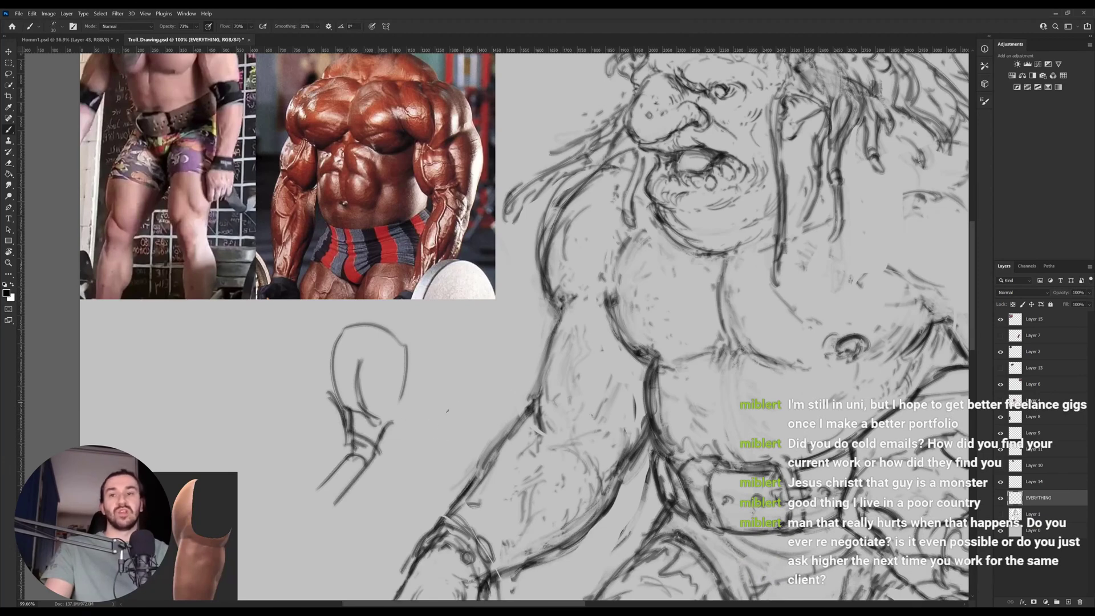
# Refine the outer outline of the troll's free arm at the elbow and below the shoulder muscle with brush and eraser.
pyautogui.moveTo(588, 403)
pyautogui.mouseDown()
pyautogui.moveTo(572, 394)
pyautogui.moveTo(525, 414)
pyautogui.mouseUp()
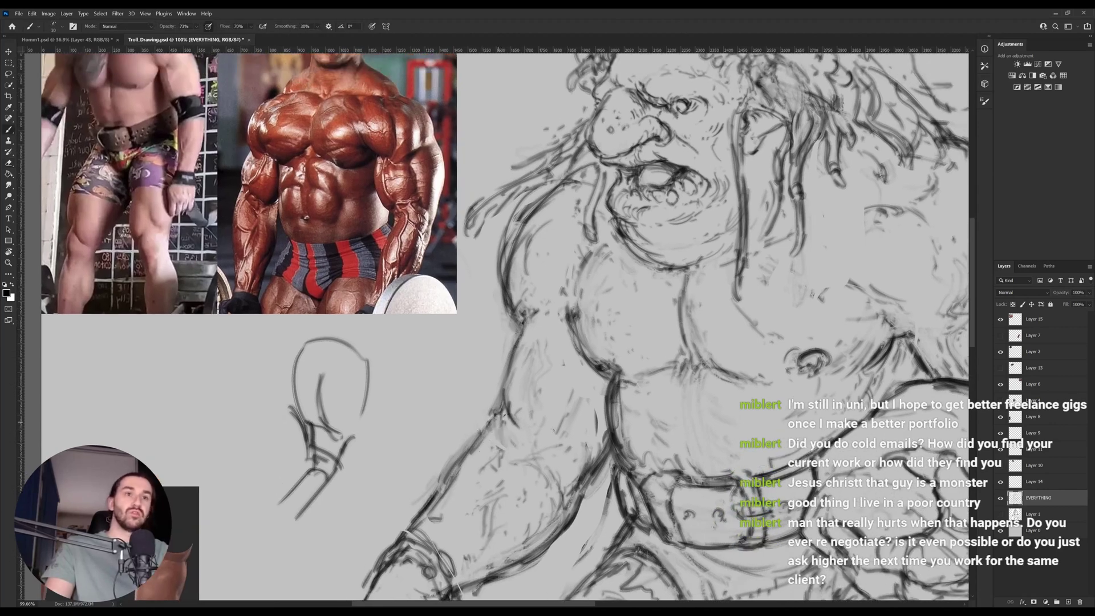
pyautogui.moveTo(503, 415); pyautogui.dragTo(505, 432)
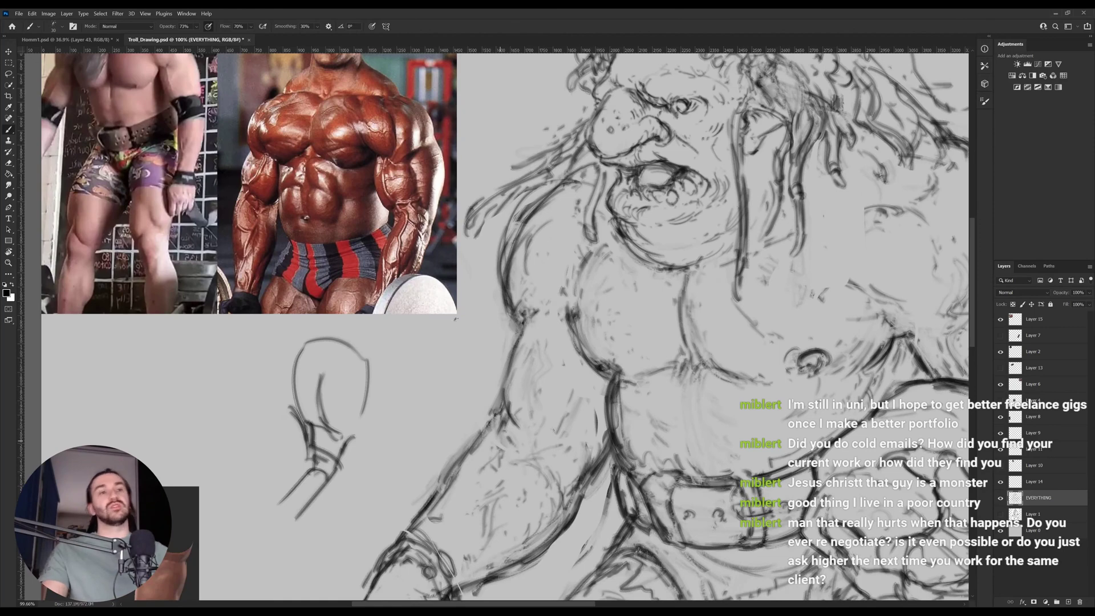
pyautogui.press('e')
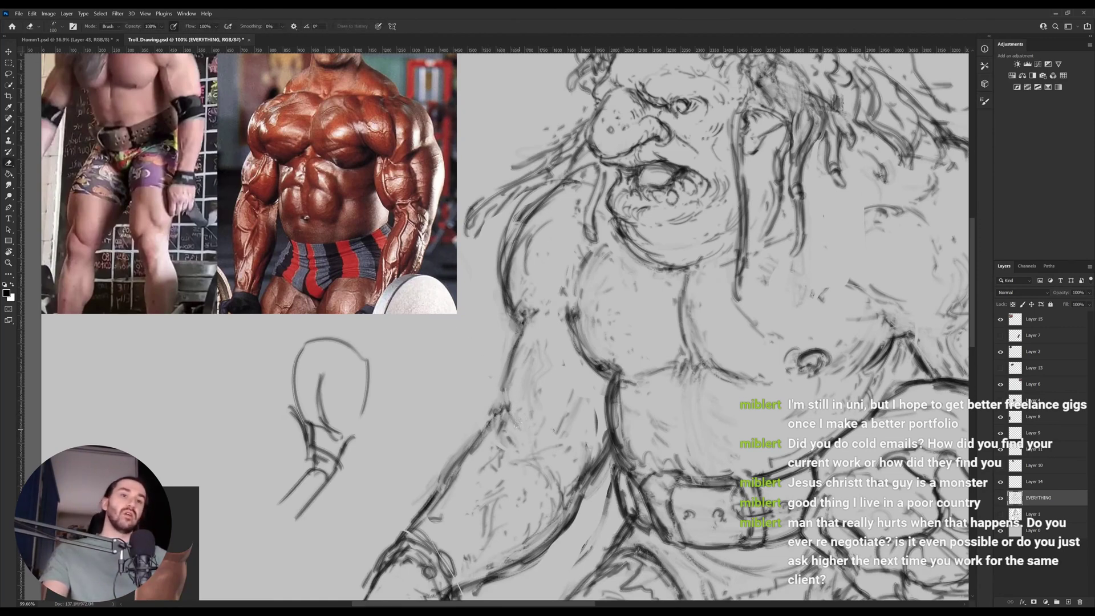
pyautogui.press('b')
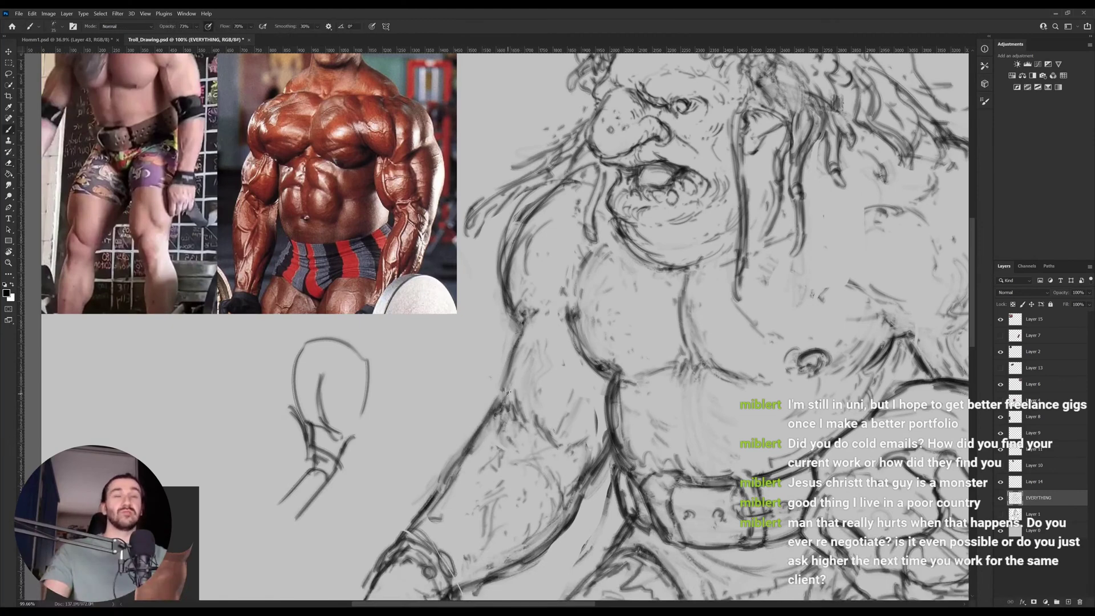
pyautogui.press('e')
pyautogui.press('b')
pyautogui.moveTo(503, 390)
pyautogui.mouseDown()
pyautogui.moveTo(483, 419)
pyautogui.moveTo(504, 410)
pyautogui.moveTo(507, 384)
pyautogui.moveTo(508, 393)
pyautogui.mouseUp()
pyautogui.press('e')
pyautogui.press('b')
pyautogui.moveTo(519, 335)
pyautogui.mouseDown()
pyautogui.moveTo(503, 397)
pyautogui.moveTo(512, 343)
pyautogui.mouseUp()
pyautogui.moveTo(519, 311); pyautogui.dragTo(516, 329)
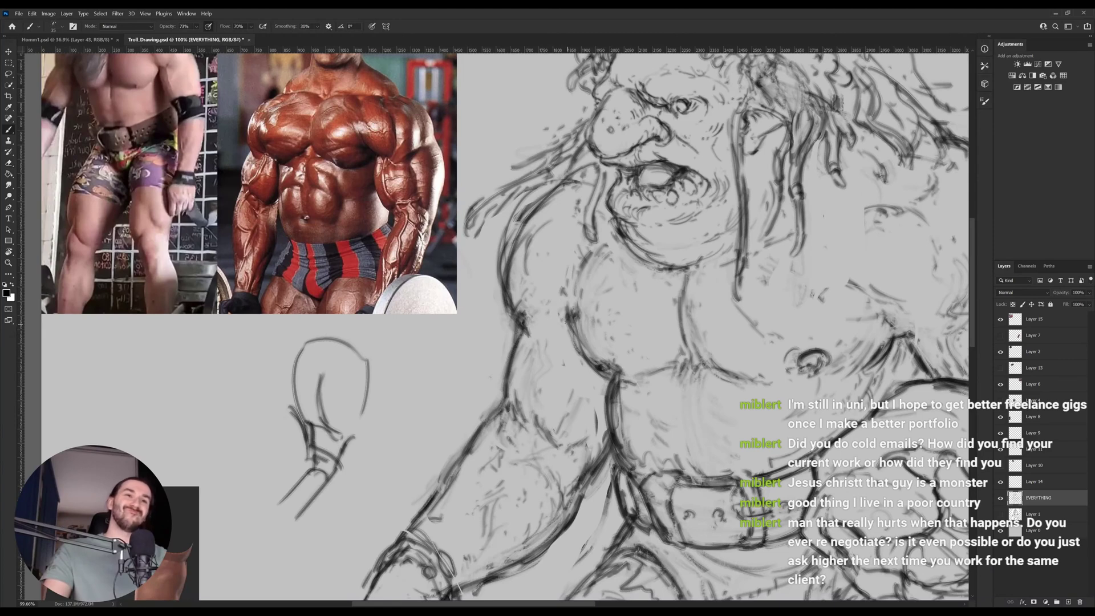
# Redraw the outer contour of the chest muscle beside the free arm and erase its old edge.
pyautogui.moveTo(566, 325)
pyautogui.mouseDown()
pyautogui.moveTo(556, 284)
pyautogui.moveTo(580, 278)
pyautogui.moveTo(571, 342)
pyautogui.moveTo(588, 366)
pyautogui.mouseUp()
pyautogui.press('e')
pyautogui.press('b')
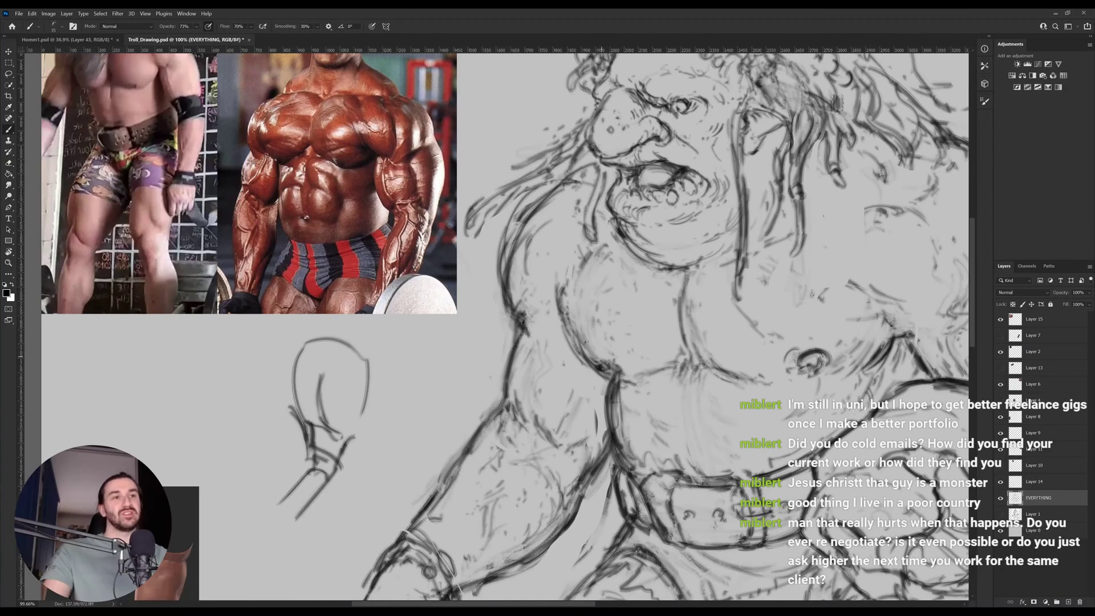
pyautogui.press('e')
pyautogui.moveTo(565, 301); pyautogui.dragTo(589, 362)
pyautogui.press('b')
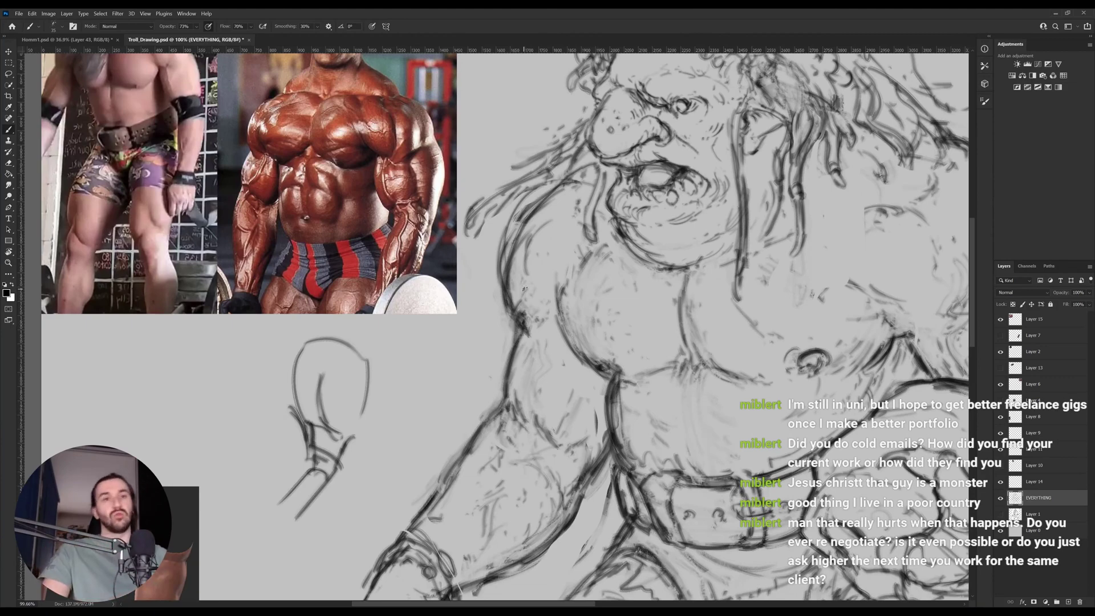
# Examine the troll's free arm, torso, belt and bandaged forearm alongside the bodybuilder reference.
pyautogui.hotkey('ctrl', 'space')
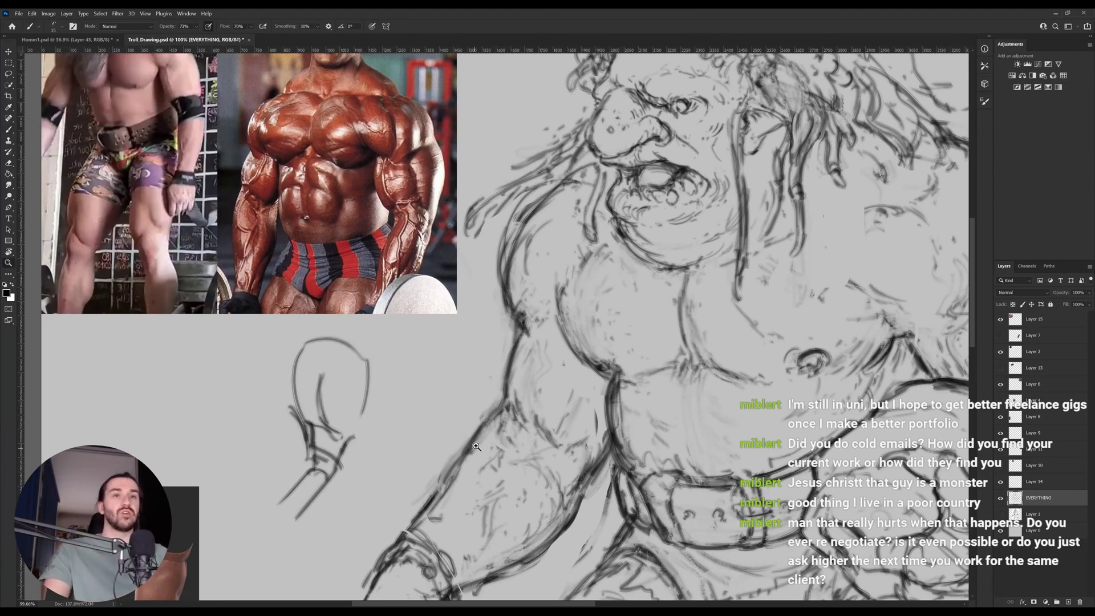
pyautogui.moveTo(471, 454); pyautogui.dragTo(448, 456)
pyautogui.moveTo(484, 503); pyautogui.dragTo(472, 432)
pyautogui.moveTo(468, 488)
pyautogui.mouseDown()
pyautogui.moveTo(560, 415)
pyautogui.moveTo(592, 350)
pyautogui.moveTo(590, 365)
pyautogui.mouseUp()
pyautogui.press('b')
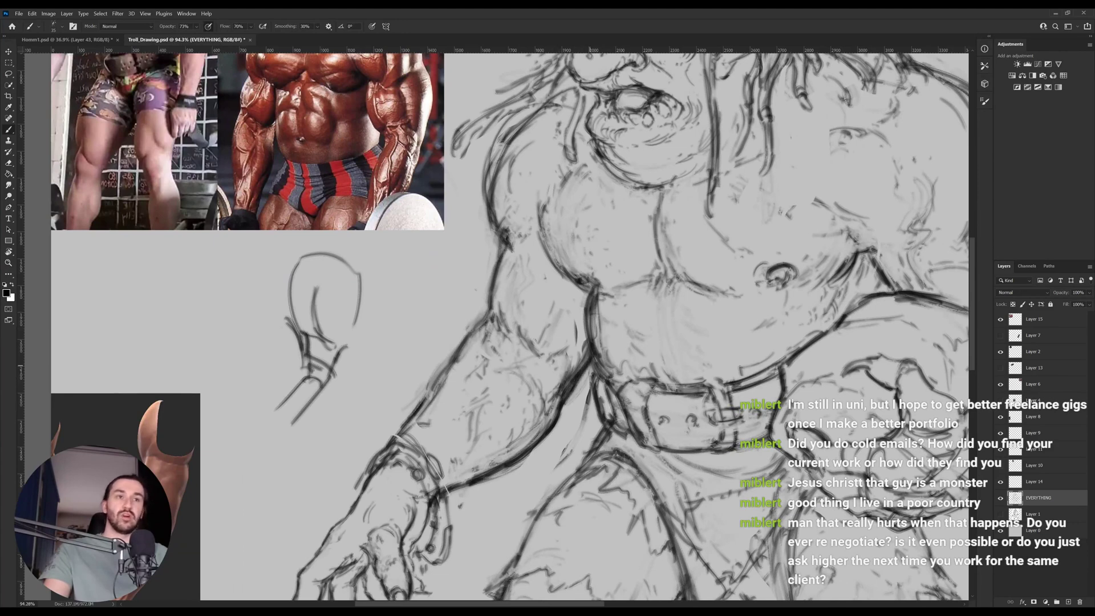
pyautogui.moveTo(605, 317)
pyautogui.mouseDown()
pyautogui.moveTo(573, 423)
pyautogui.moveTo(527, 380)
pyautogui.mouseUp()
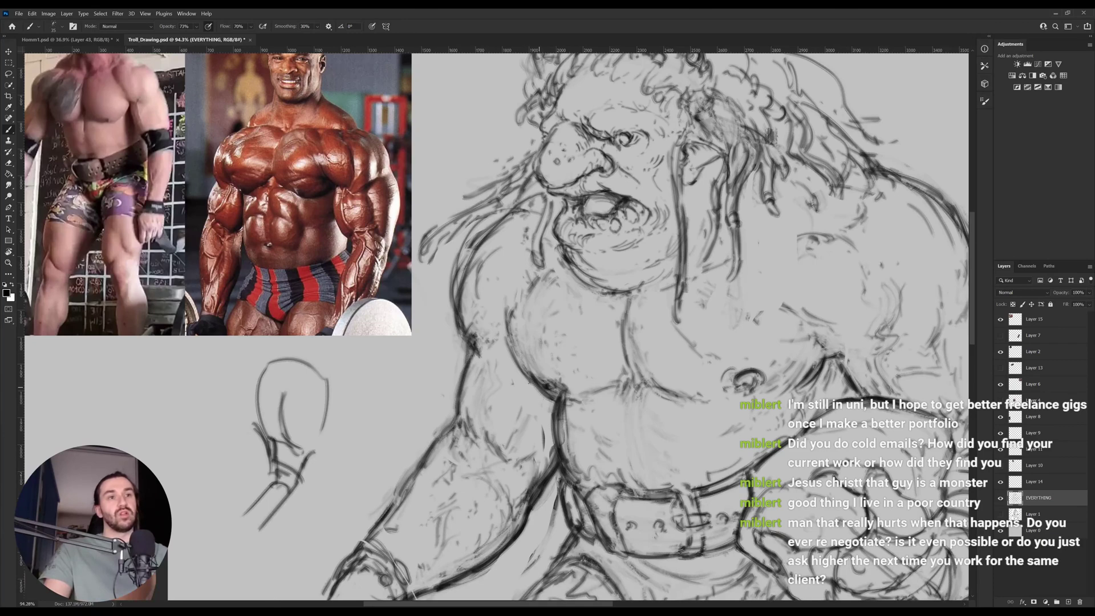
pyautogui.moveTo(723, 399); pyautogui.dragTo(665, 360)
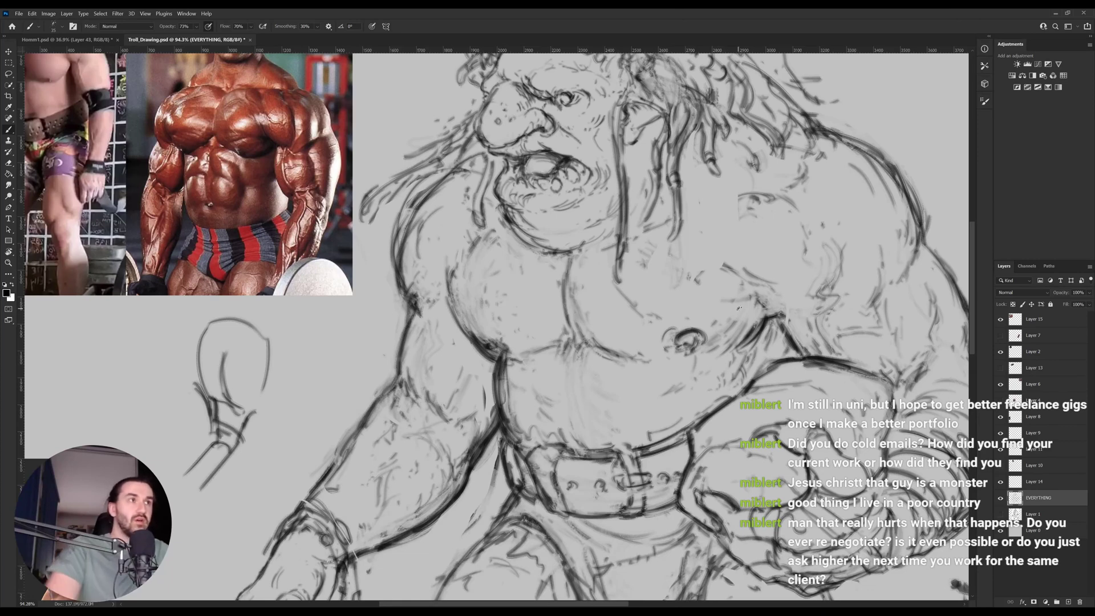
pyautogui.moveTo(630, 435); pyautogui.dragTo(510, 379)
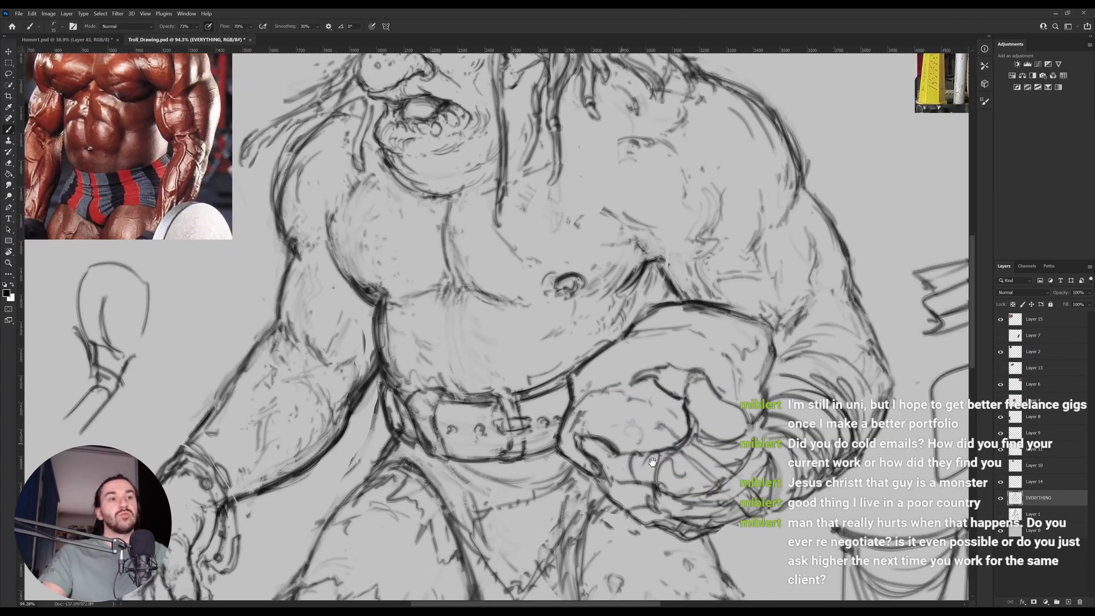
pyautogui.moveTo(662, 470); pyautogui.dragTo(556, 407)
pyautogui.moveTo(585, 475)
pyautogui.mouseDown()
pyautogui.moveTo(666, 452)
pyautogui.moveTo(744, 406)
pyautogui.moveTo(723, 423)
pyautogui.moveTo(759, 393)
pyautogui.moveTo(792, 321)
pyautogui.mouseUp()
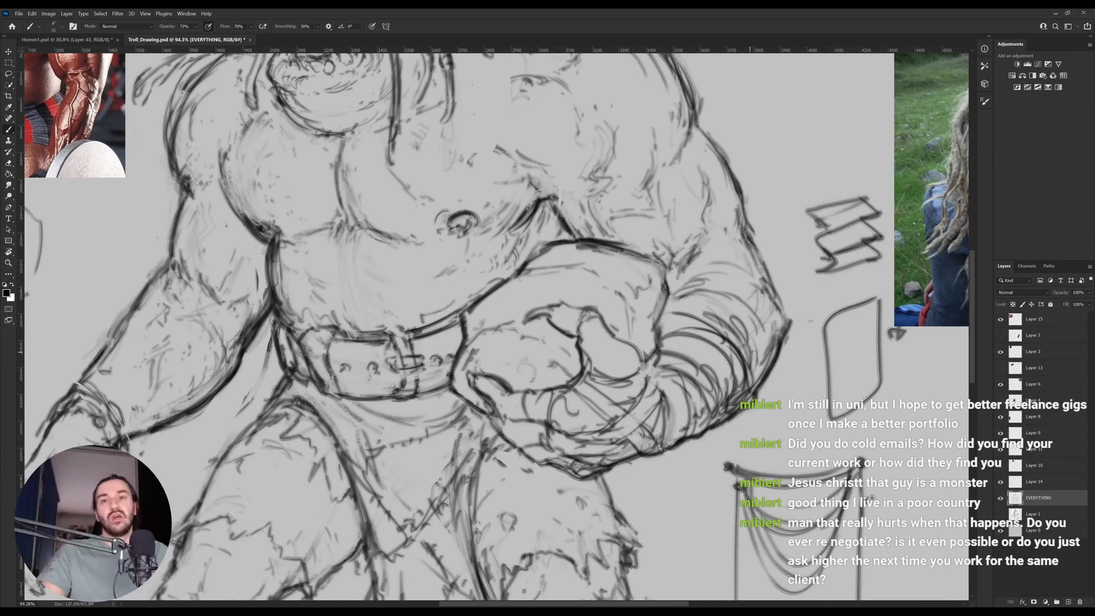
pyautogui.press('z')
pyautogui.moveTo(748, 363)
pyautogui.mouseDown()
pyautogui.moveTo(721, 366)
pyautogui.moveTo(730, 372)
pyautogui.moveTo(713, 387)
pyautogui.mouseUp()
pyautogui.scroll(2, 524, 492)
# Refine the knee and the torn trouser hem on the leg below the free hand with brush and eraser.
pyautogui.press('e')
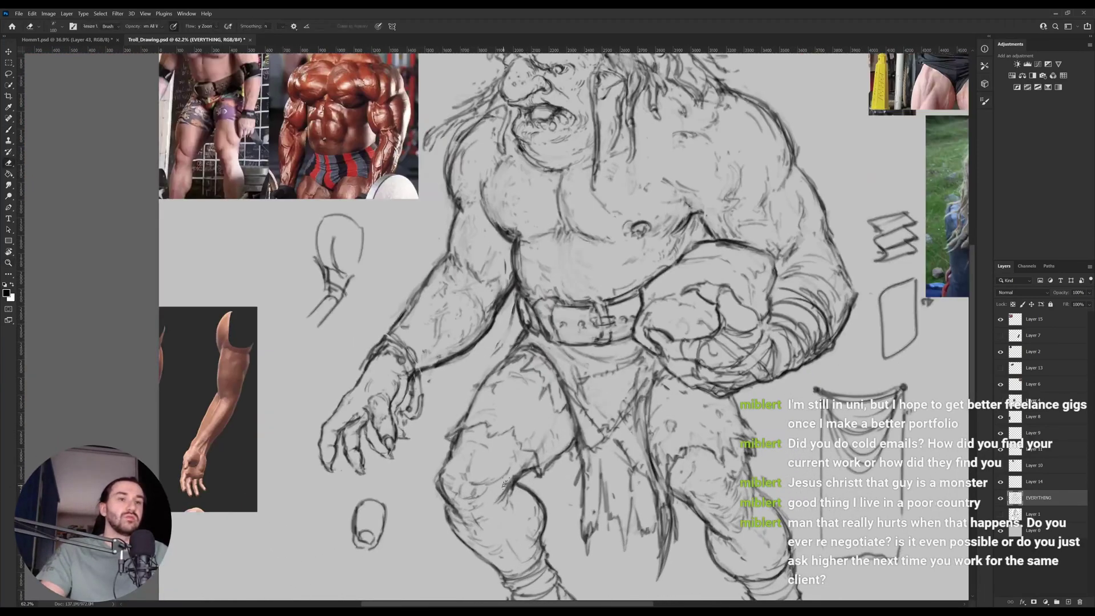
pyautogui.press('b')
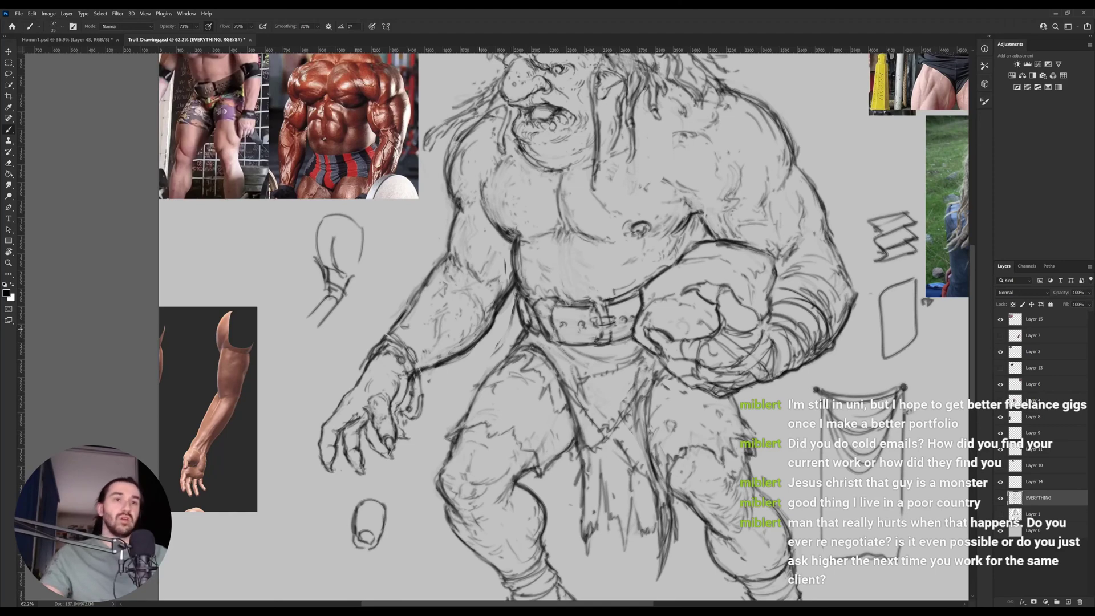
pyautogui.hscroll(-2, 460, 371)
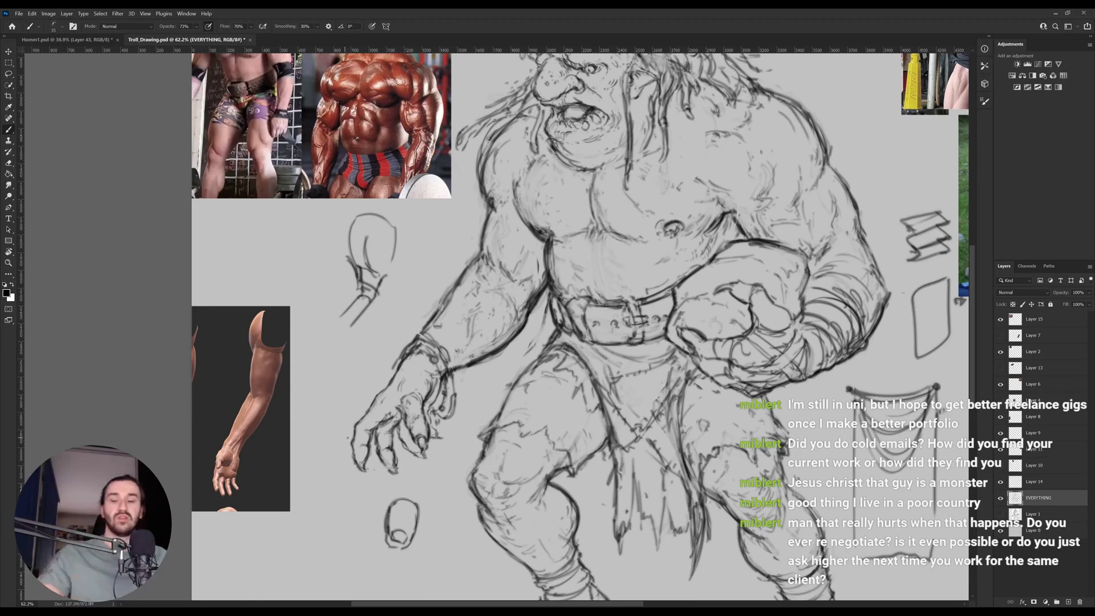
pyautogui.moveTo(382, 479); pyautogui.dragTo(396, 441)
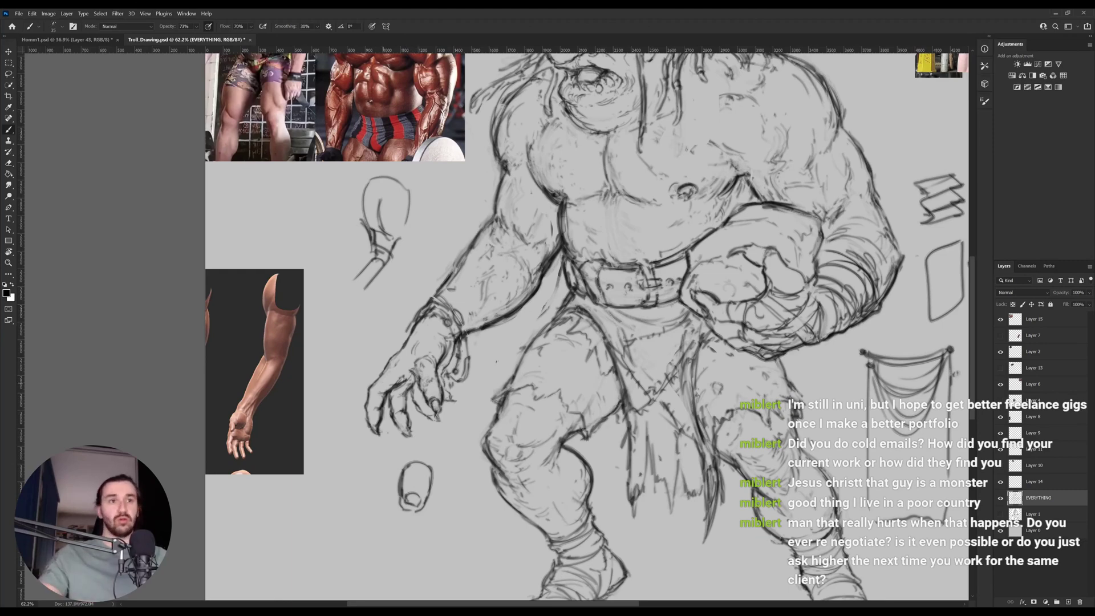
pyautogui.scroll(-2, 481, 403)
pyautogui.press('e')
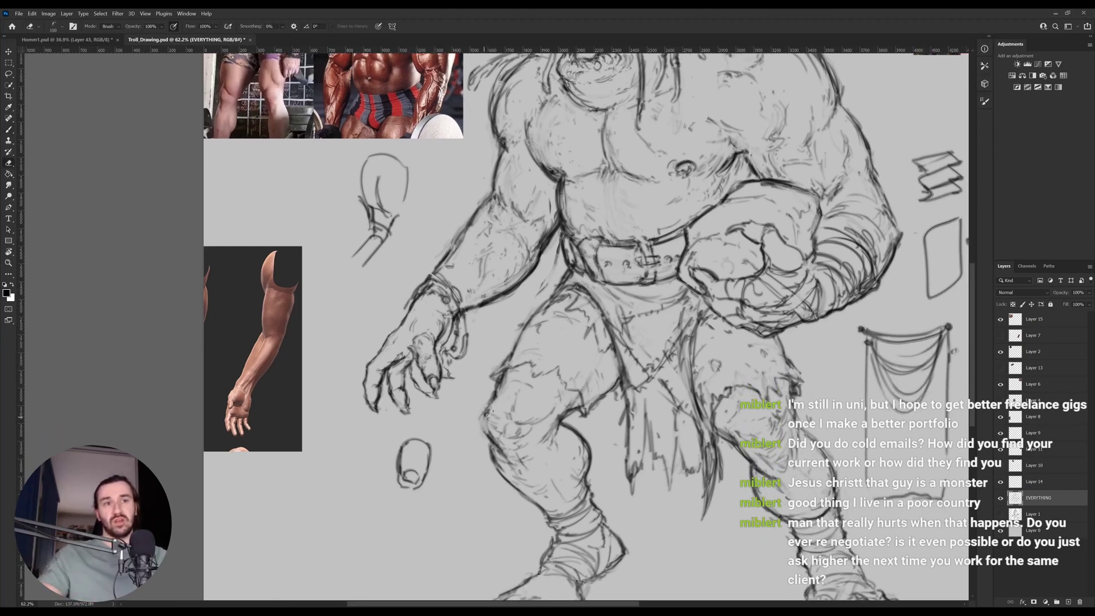
pyautogui.press('b')
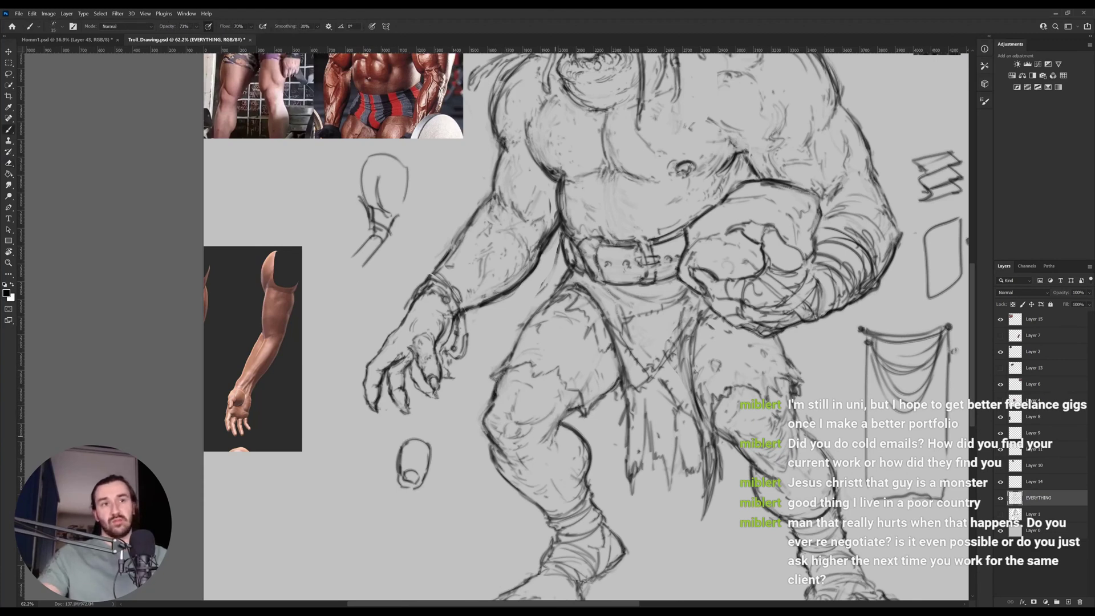
pyautogui.press('e')
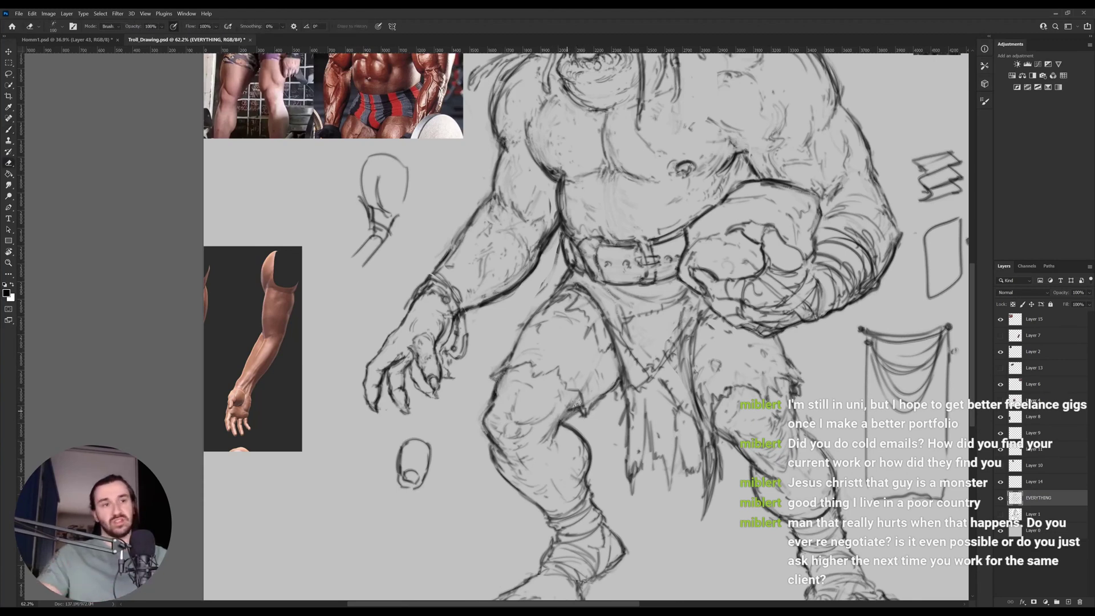
pyautogui.press('b')
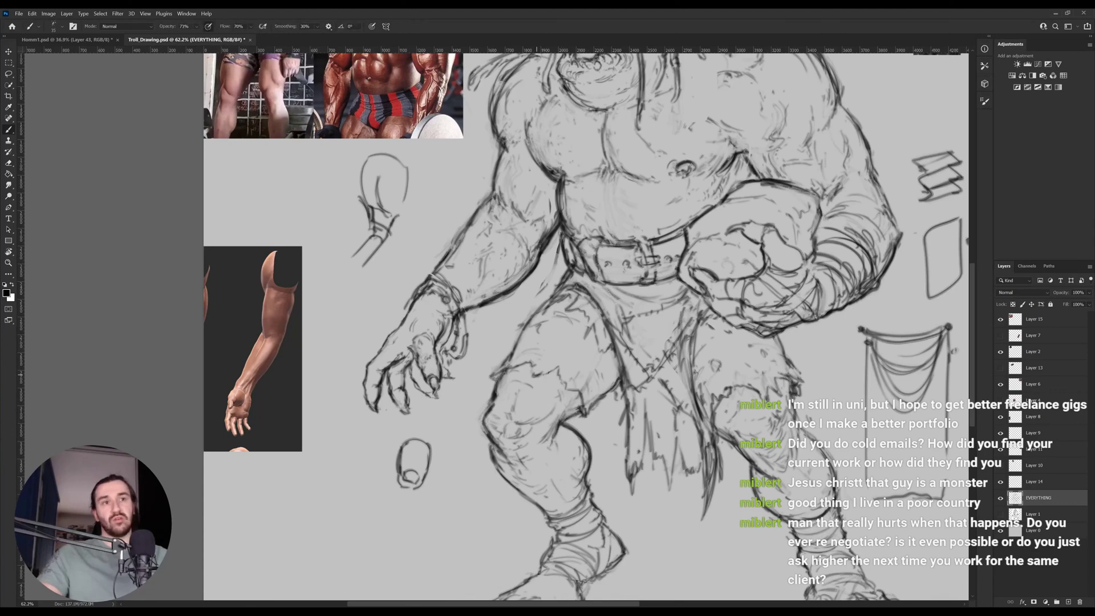
pyautogui.moveTo(561, 382); pyautogui.dragTo(583, 392)
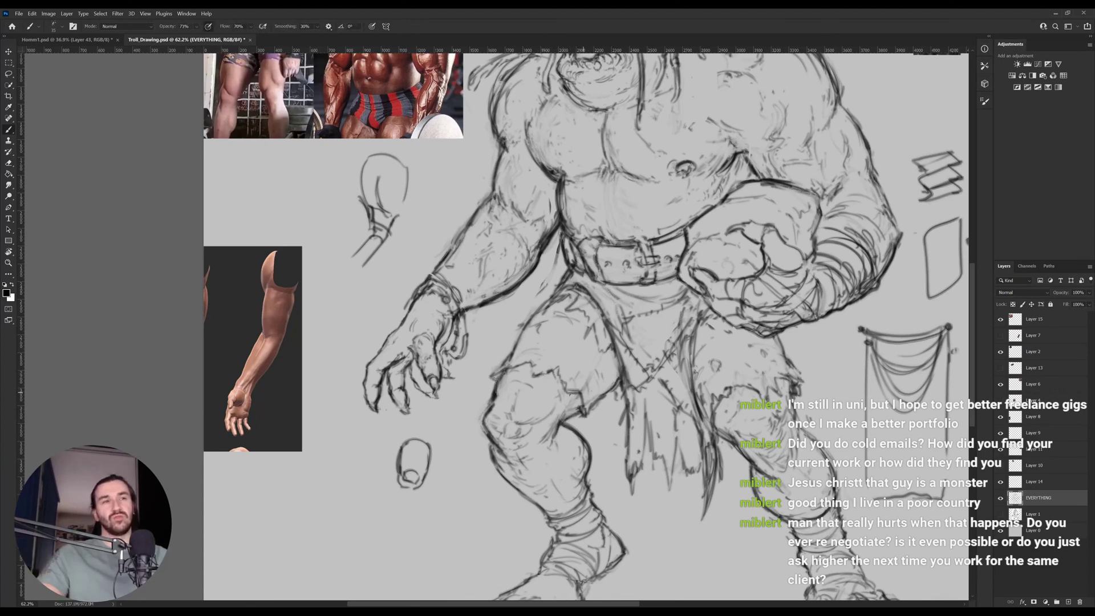
pyautogui.moveTo(529, 365); pyautogui.dragTo(500, 370)
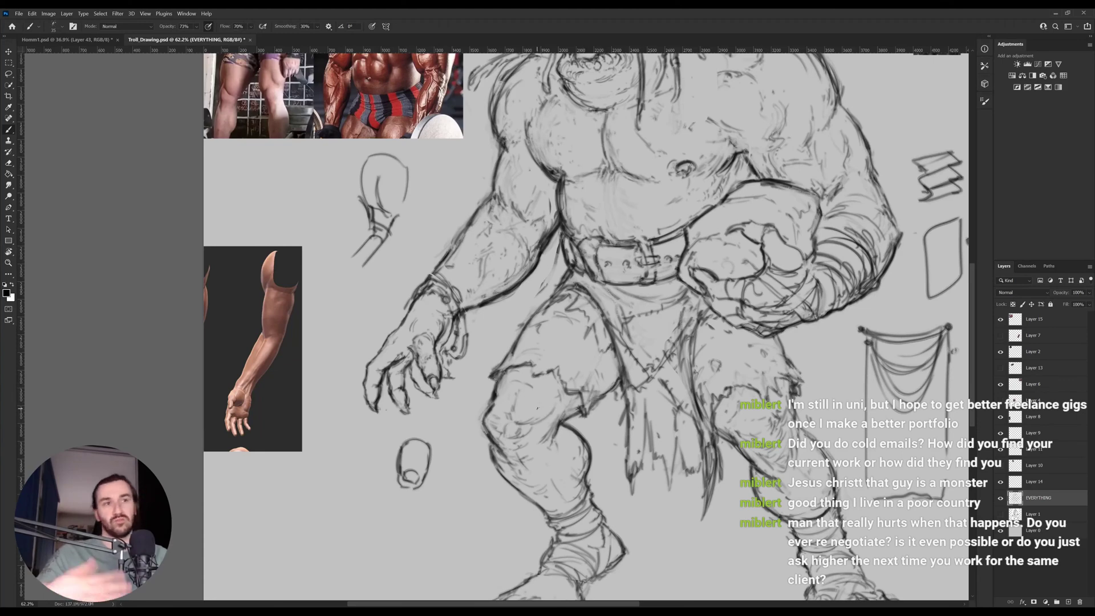
# Flip the canvas horizontally and refine the shin outline on the troll's leg below the free hand with eraser and brush.
pyautogui.moveTo(548, 429); pyautogui.dragTo(537, 349)
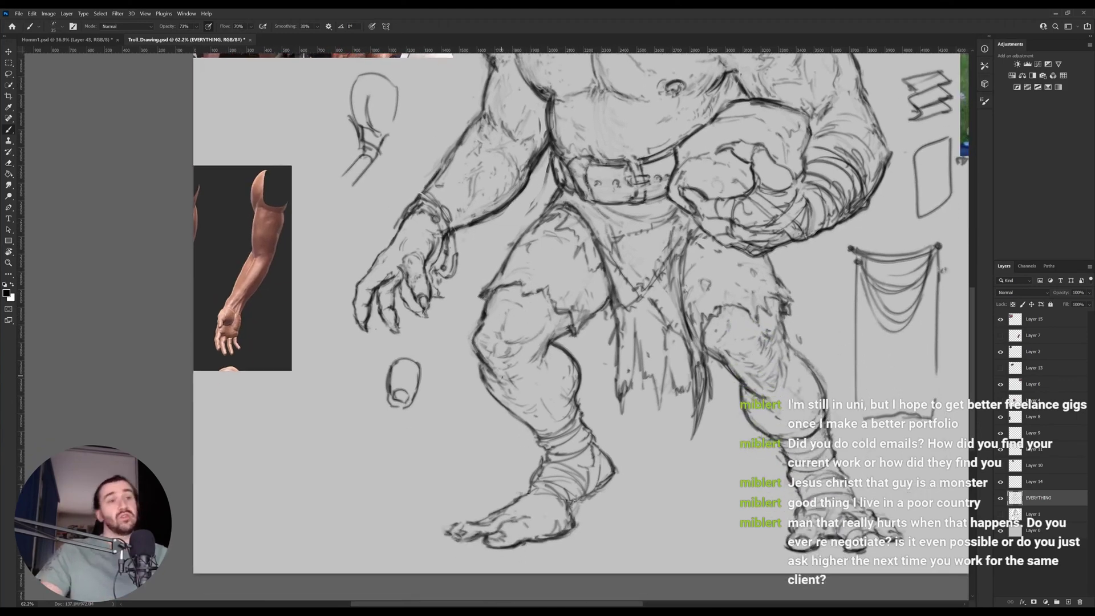
pyautogui.press('e')
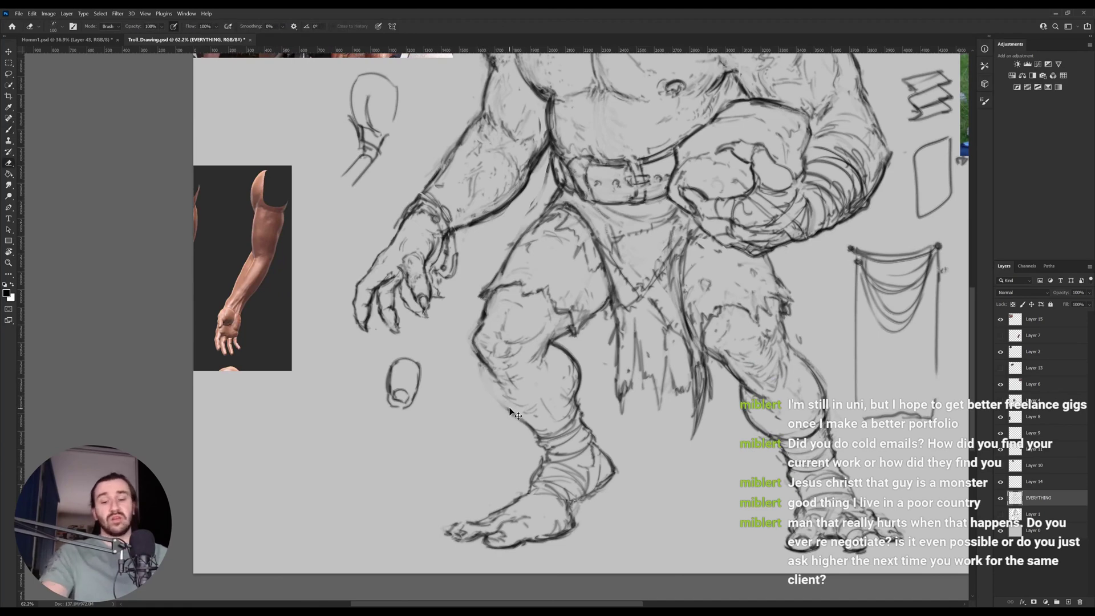
pyautogui.hotkey('ctrl', 'shift', 'h')
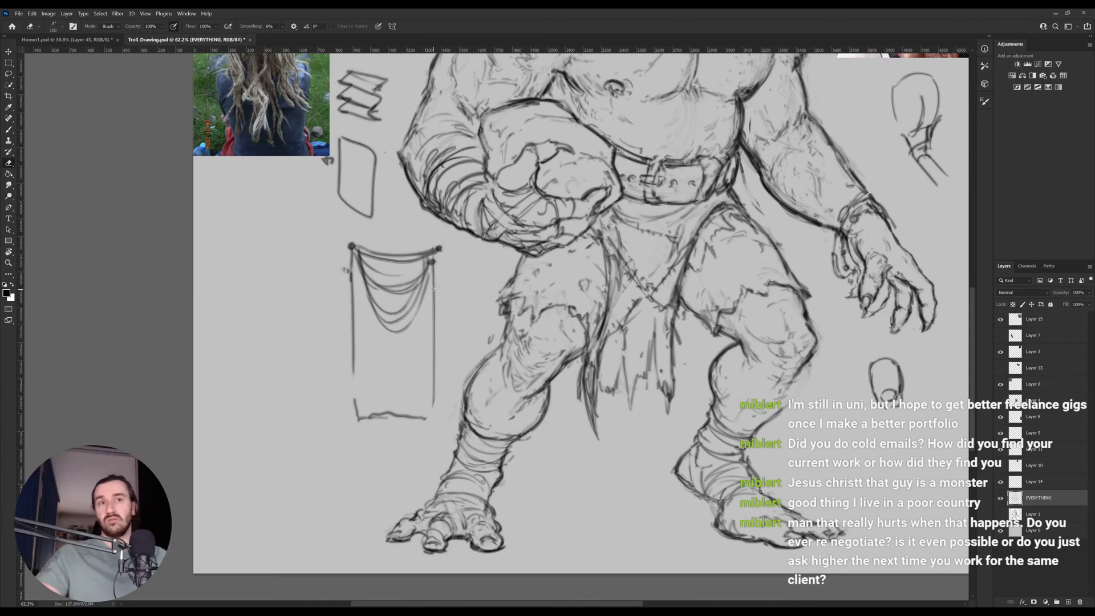
pyautogui.moveTo(786, 411)
pyautogui.mouseDown()
pyautogui.moveTo(753, 425)
pyautogui.moveTo(772, 415)
pyautogui.moveTo(761, 420)
pyautogui.mouseUp()
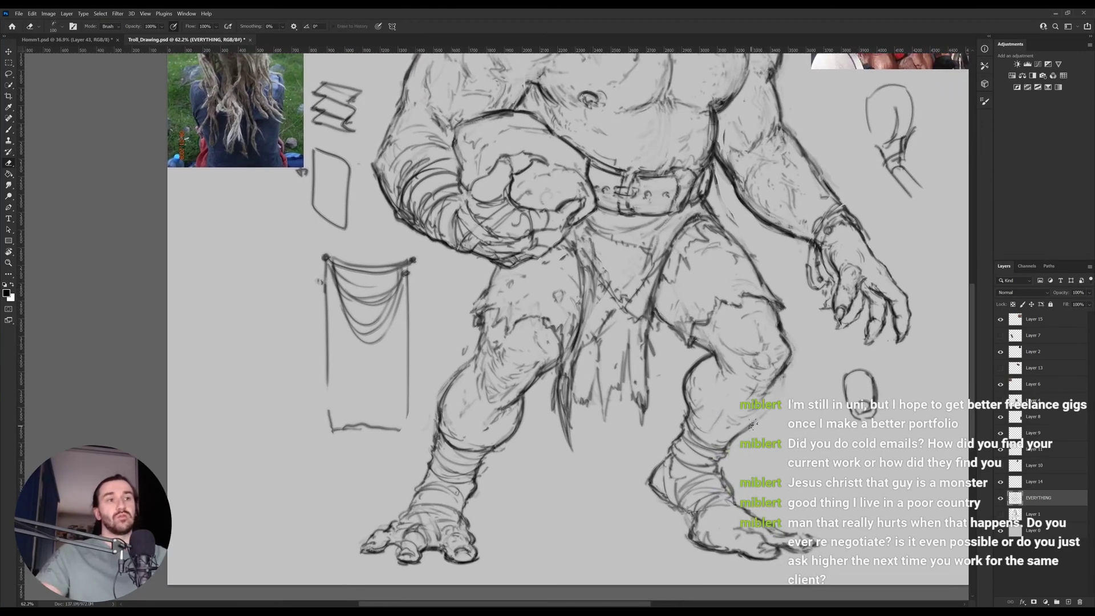
pyautogui.press('b')
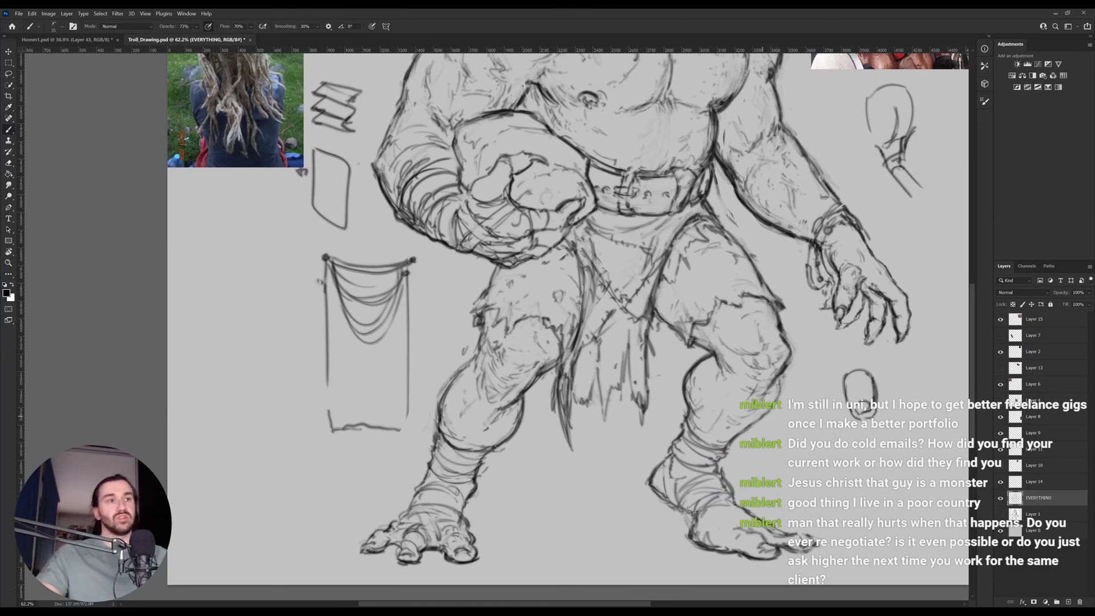
pyautogui.press('e')
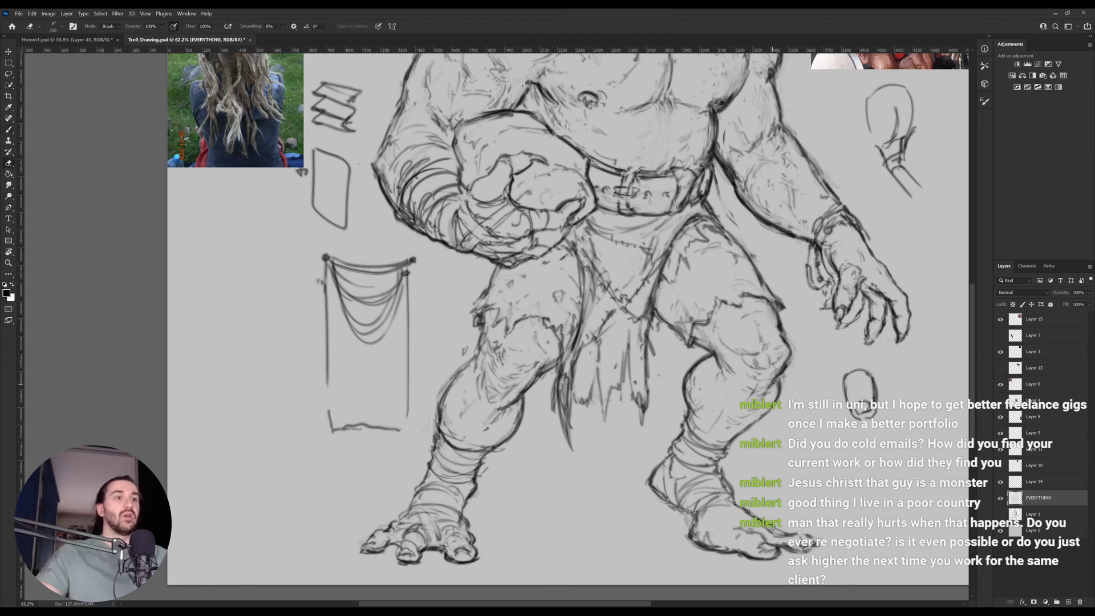
pyautogui.press('b')
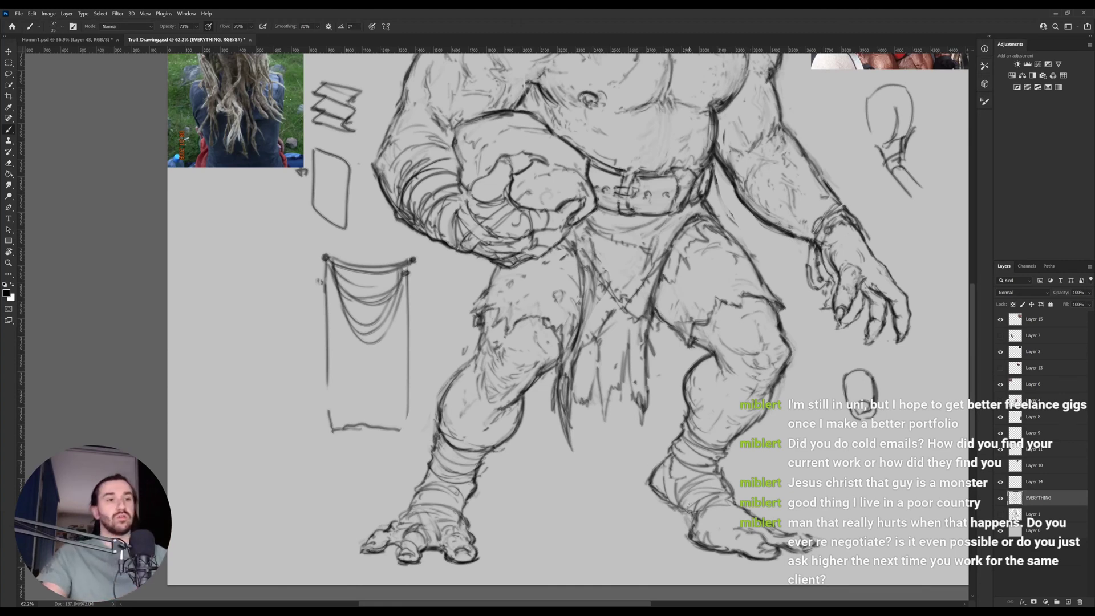
# Draw cloth wraps over the foot of the leg below the free hand and clean up the ankle bandage lines.
pyautogui.moveTo(691, 514)
pyautogui.mouseDown()
pyautogui.moveTo(648, 497)
pyautogui.moveTo(649, 507)
pyautogui.moveTo(653, 499)
pyautogui.mouseUp()
pyautogui.press('e')
pyautogui.press('b')
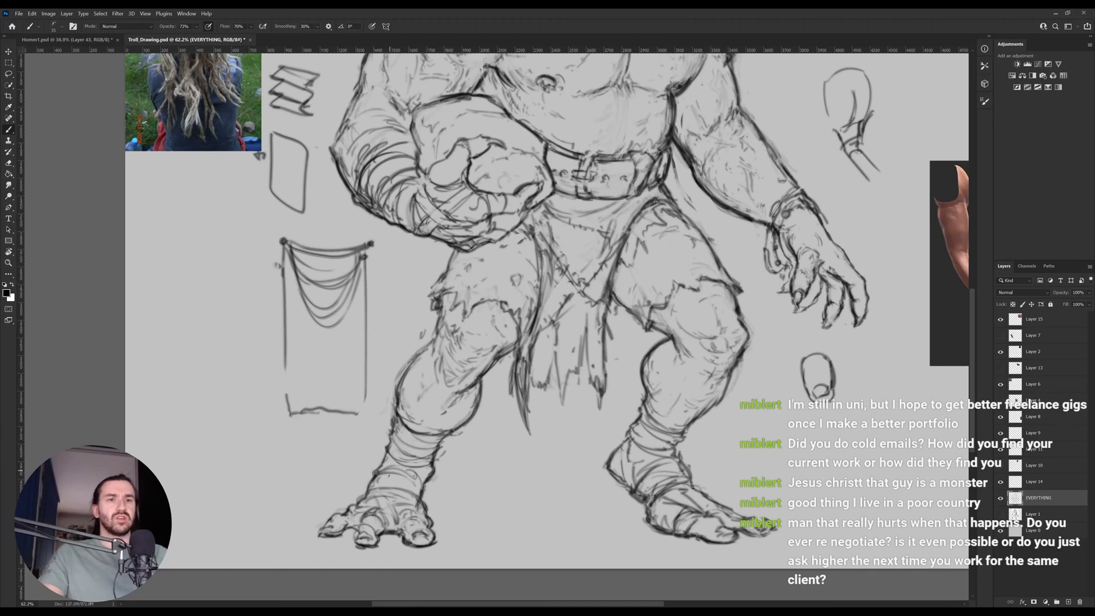
pyautogui.moveTo(379, 479)
pyautogui.mouseDown()
pyautogui.moveTo(418, 487)
pyautogui.moveTo(417, 499)
pyautogui.moveTo(382, 490)
pyautogui.moveTo(402, 504)
pyautogui.moveTo(388, 495)
pyautogui.moveTo(430, 507)
pyautogui.mouseUp()
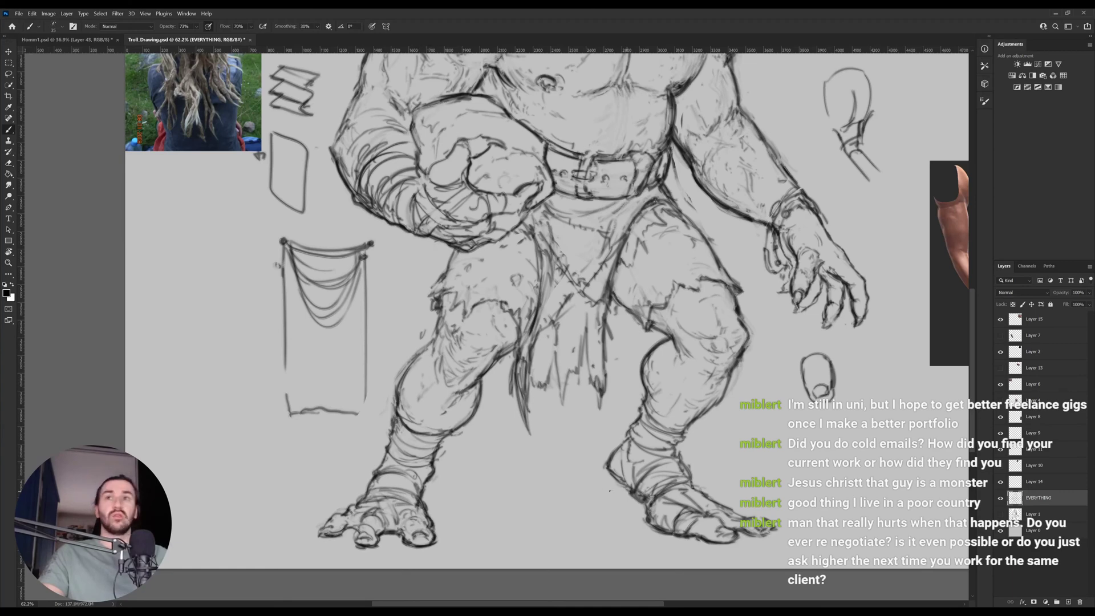
# Examine the whole mirrored troll, especially the hair silhouette, shoulders and torso, alongside the bodybuilder and dreadlock references.
pyautogui.moveTo(681, 400); pyautogui.dragTo(597, 446)
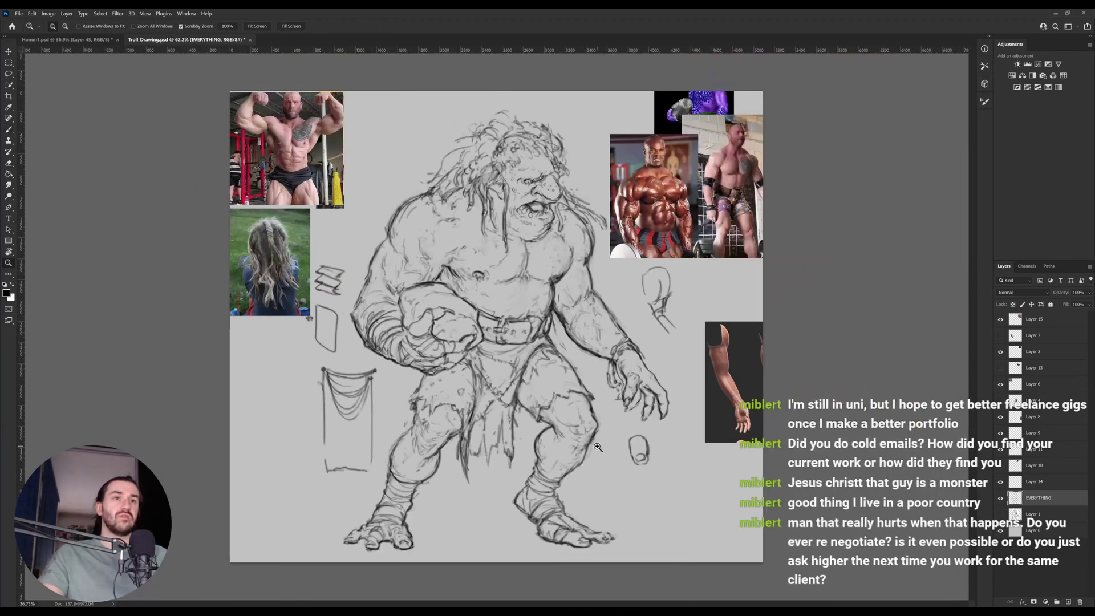
pyautogui.moveTo(512, 462); pyautogui.dragTo(539, 461)
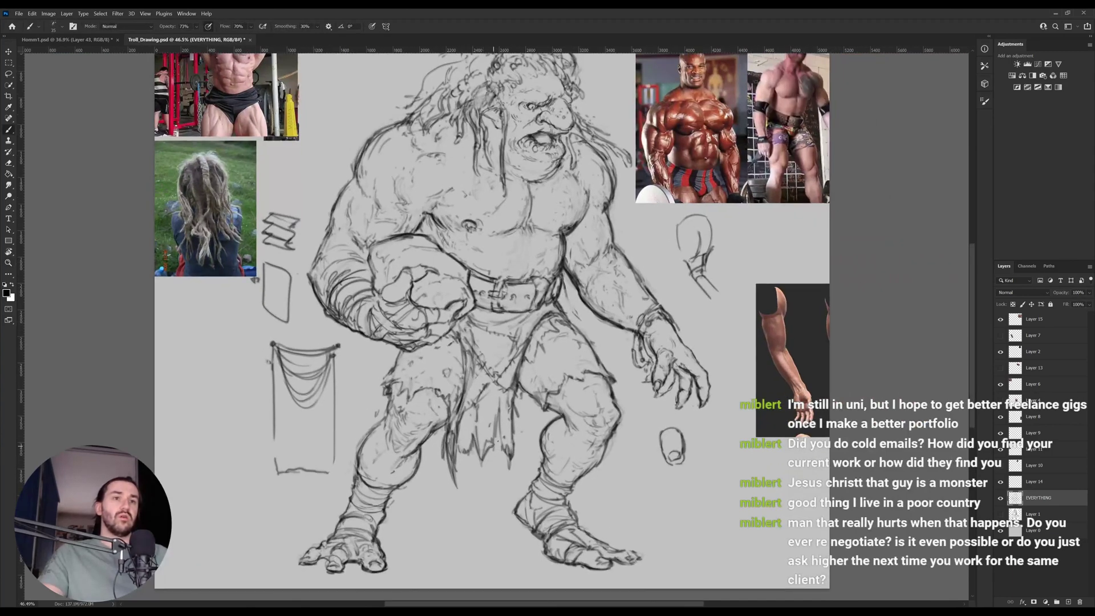
pyautogui.moveTo(546, 418); pyautogui.dragTo(525, 412)
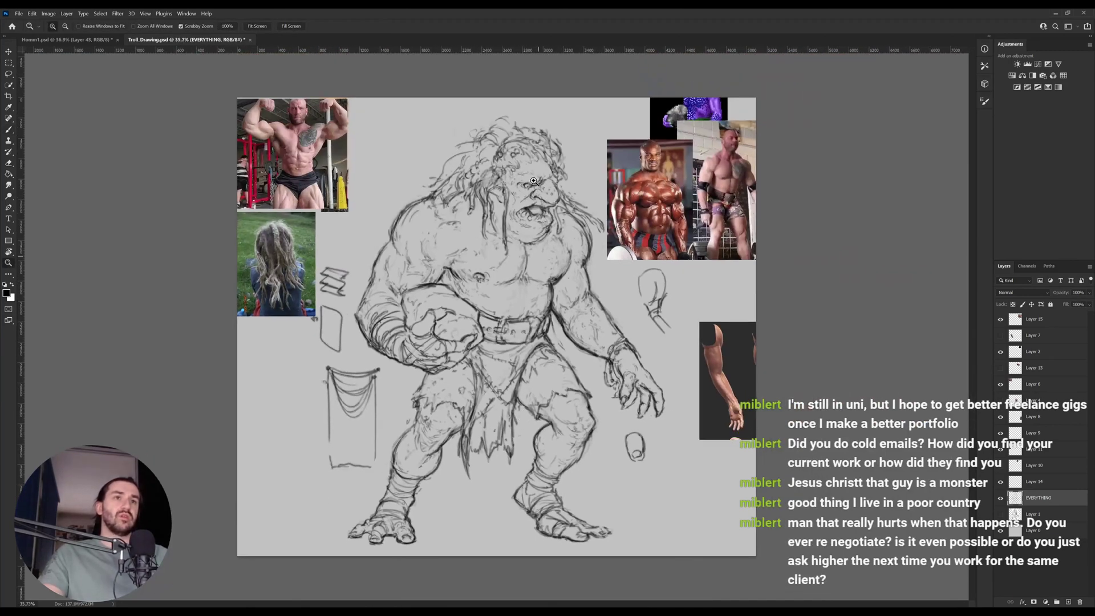
pyautogui.moveTo(484, 128); pyautogui.dragTo(519, 132)
pyautogui.moveTo(467, 161); pyautogui.dragTo(442, 240)
pyautogui.moveTo(380, 297); pyautogui.dragTo(443, 242)
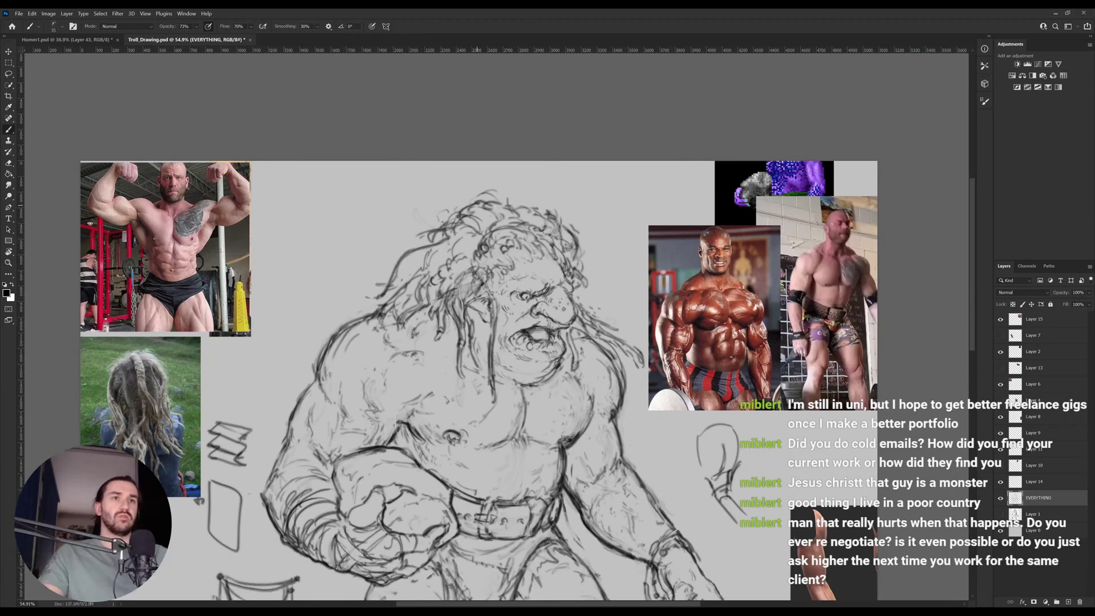
pyautogui.moveTo(498, 199); pyautogui.dragTo(545, 215)
pyautogui.moveTo(492, 248)
pyautogui.mouseDown()
pyautogui.moveTo(438, 269)
pyautogui.moveTo(483, 239)
pyautogui.mouseUp()
pyautogui.moveTo(449, 273)
pyautogui.mouseDown()
pyautogui.moveTo(405, 293)
pyautogui.moveTo(411, 287)
pyautogui.mouseUp()
pyautogui.moveTo(424, 278); pyautogui.dragTo(410, 296)
pyautogui.press('z')
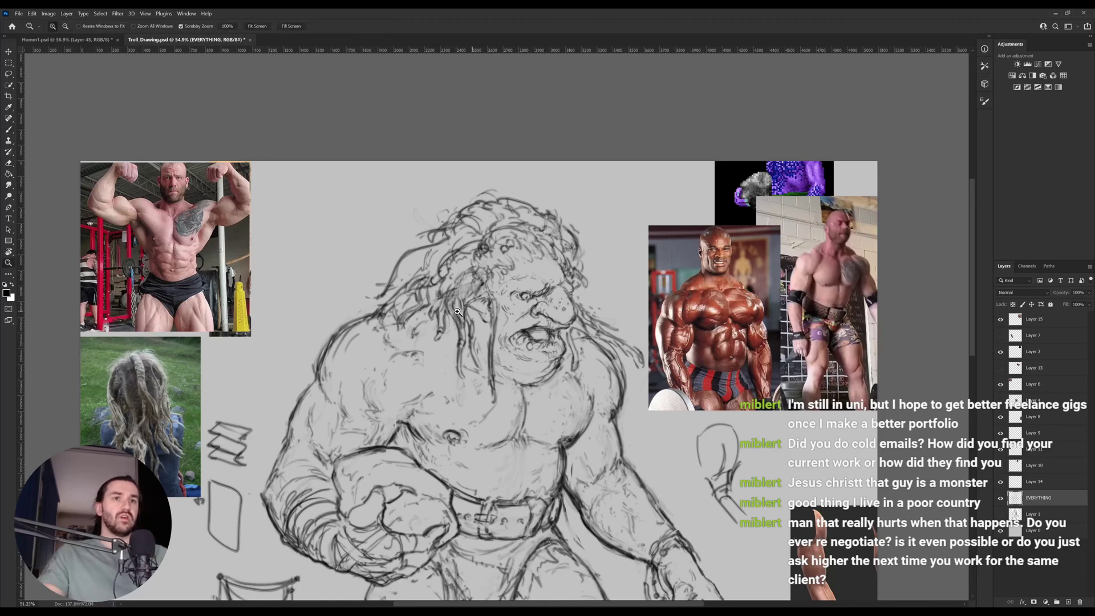
pyautogui.moveTo(454, 349); pyautogui.dragTo(429, 357)
pyautogui.moveTo(446, 216); pyautogui.dragTo(463, 229)
pyautogui.press('b')
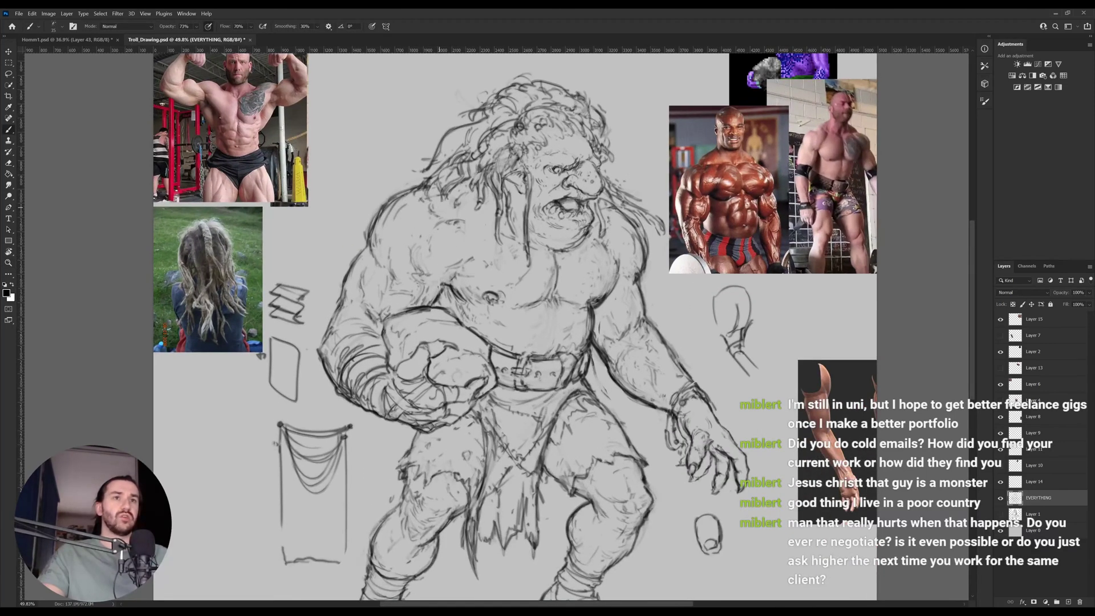
# Brush in muscle fold lines where the chest meets the armpit of the rock-holding arm.
pyautogui.moveTo(431, 275); pyautogui.dragTo(474, 262)
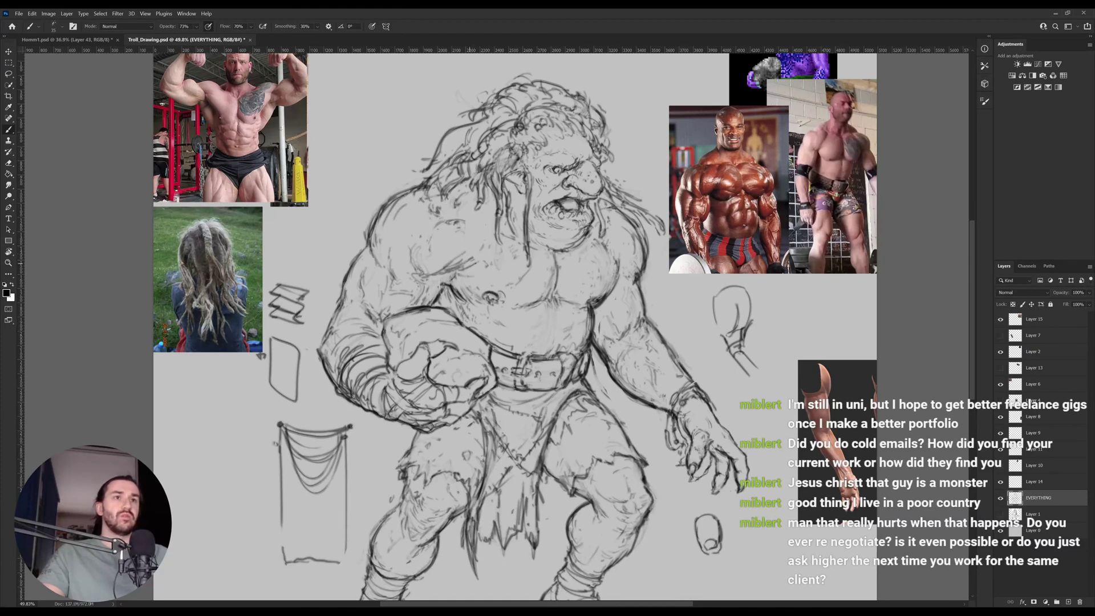
pyautogui.press('b')
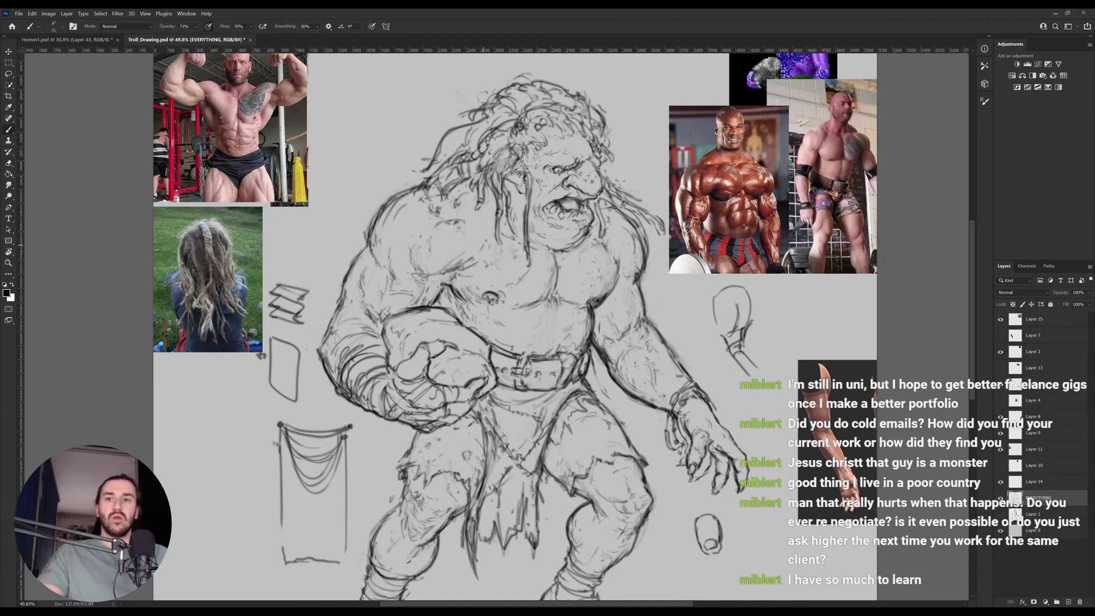
pyautogui.press('e')
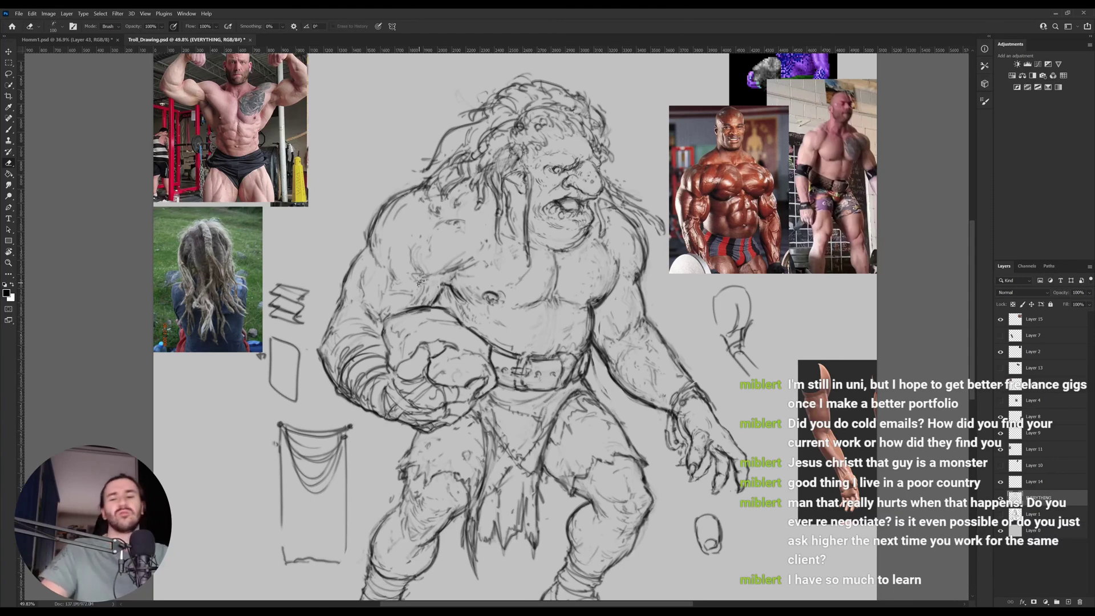
# Lighten stray marks on the shoulder muscle of the rock-holding arm and redraw the armpit crease with brush and eraser.
pyautogui.hotkey('ctrl', '=')
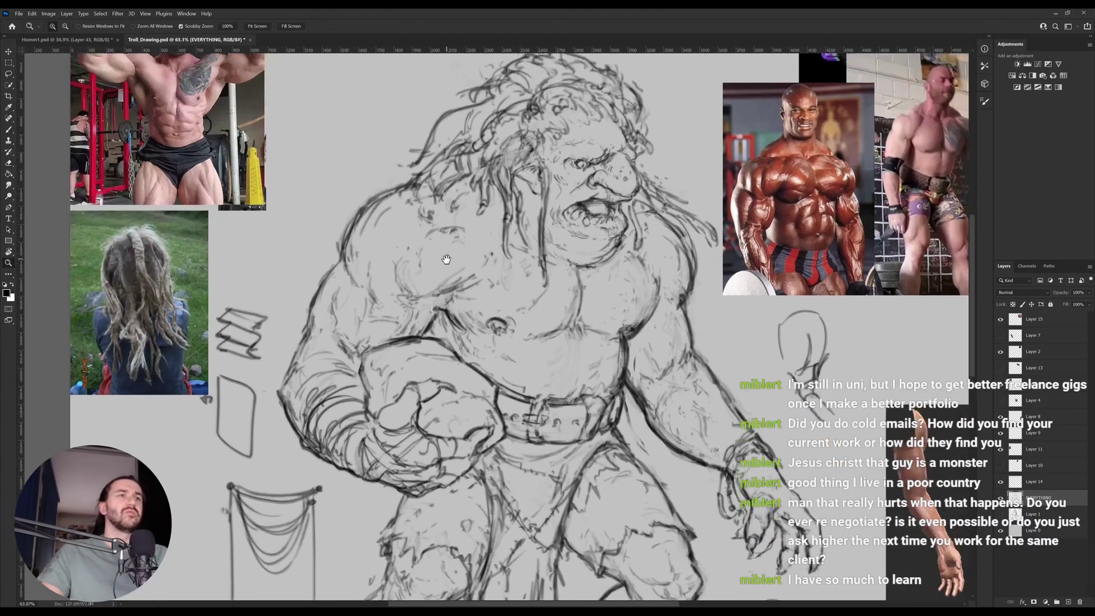
pyautogui.press('b')
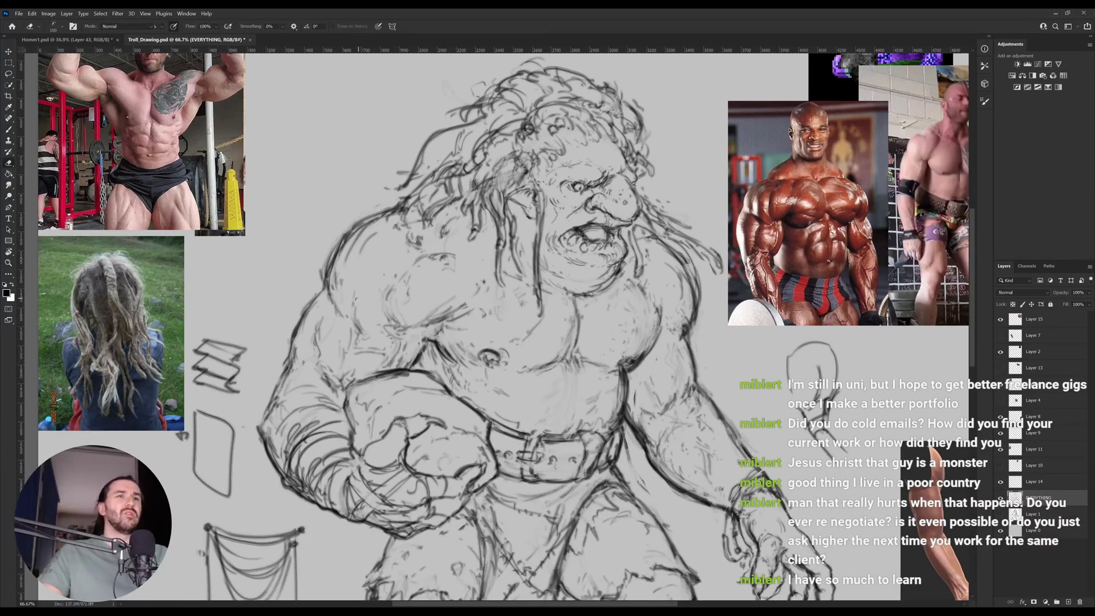
pyautogui.press('e')
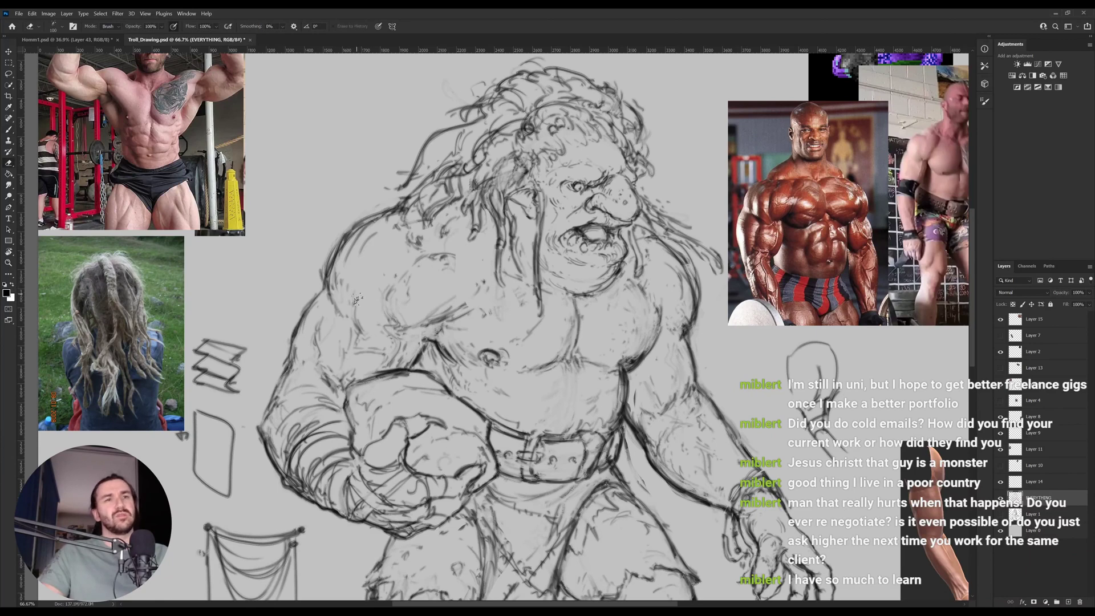
pyautogui.press('b')
pyautogui.press('e')
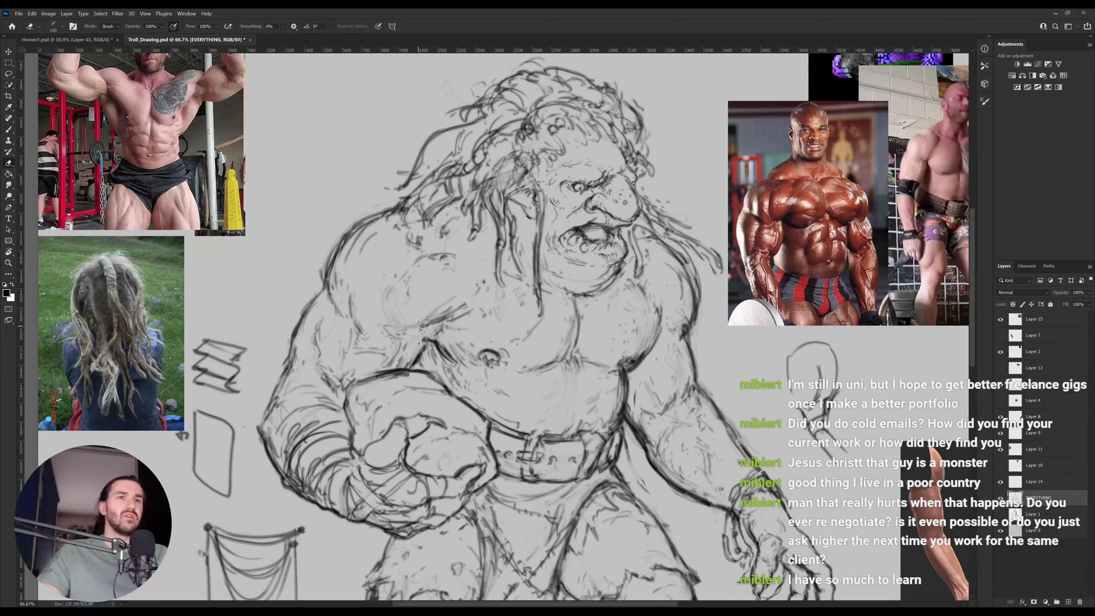
pyautogui.press('b')
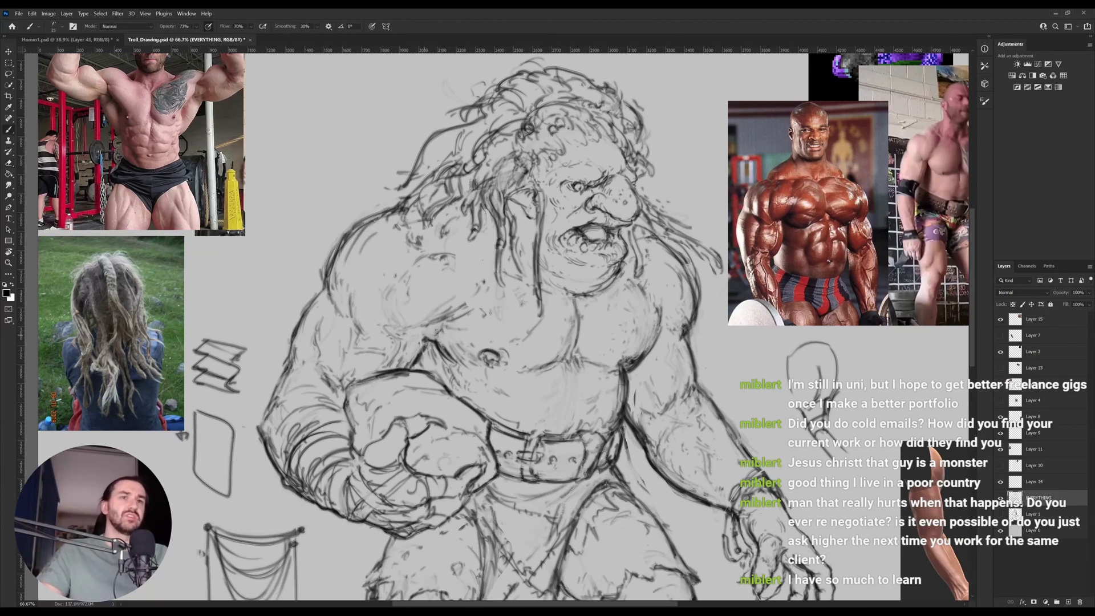
pyautogui.moveTo(420, 336)
pyautogui.mouseDown()
pyautogui.moveTo(473, 316)
pyautogui.moveTo(418, 330)
pyautogui.moveTo(448, 330)
pyautogui.mouseUp()
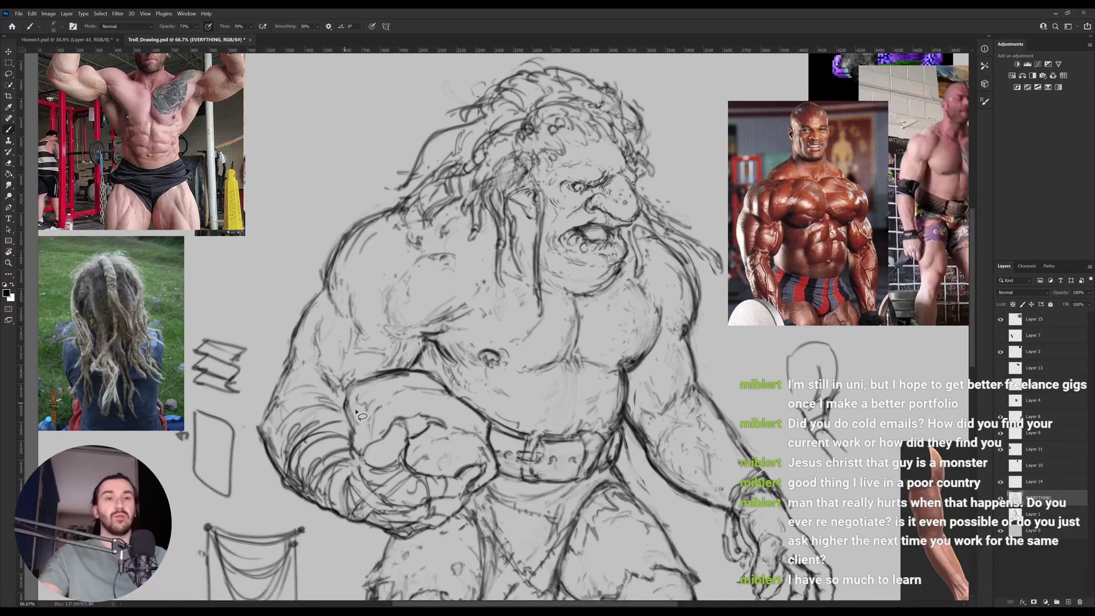
# Lasso the bandaged forearm together with the rock, adjust its angle slightly with Free Transform, and deselect.
pyautogui.press('l')
pyautogui.moveTo(311, 516)
pyautogui.mouseDown()
pyautogui.moveTo(255, 426)
pyautogui.moveTo(264, 369)
pyautogui.moveTo(321, 292)
pyautogui.moveTo(327, 320)
pyautogui.moveTo(370, 370)
pyautogui.moveTo(426, 370)
pyautogui.moveTo(488, 395)
pyautogui.moveTo(497, 418)
pyautogui.moveTo(500, 476)
pyautogui.moveTo(443, 531)
pyautogui.moveTo(392, 543)
pyautogui.moveTo(359, 529)
pyautogui.mouseUp()
pyautogui.hotkey('ctrl', 't')
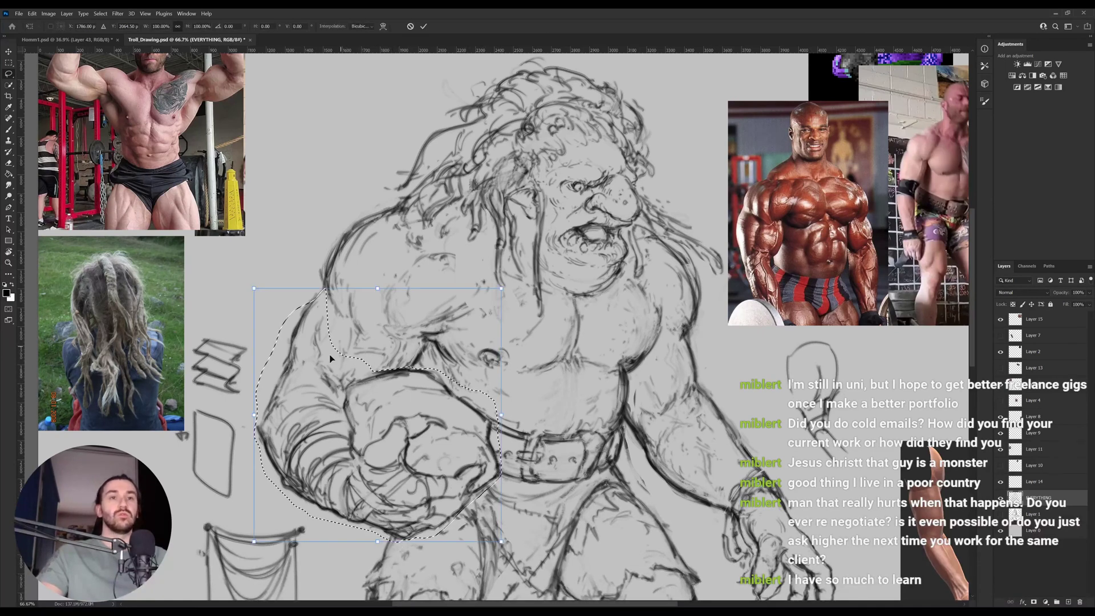
pyautogui.moveTo(527, 333); pyautogui.dragTo(544, 271)
pyautogui.press('Return')
pyautogui.hotkey('ctrl', 'd')
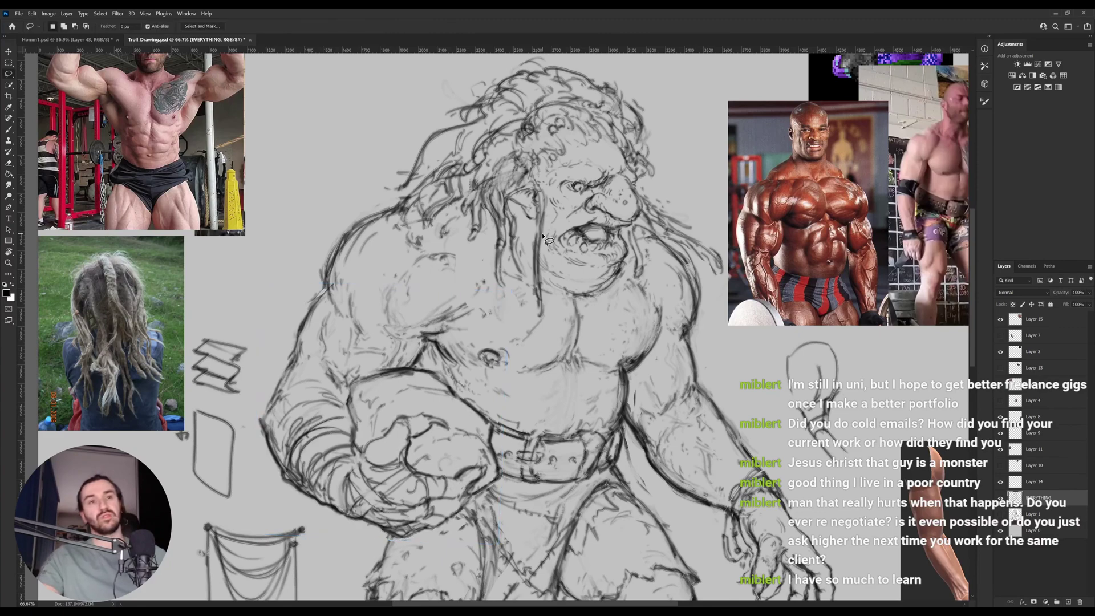
# Paste the copied "$500 Client" versus "$50,000 Client" text image over the troll's chest as a new layer.
pyautogui.press('z')
pyautogui.moveTo(503, 326); pyautogui.dragTo(480, 331)
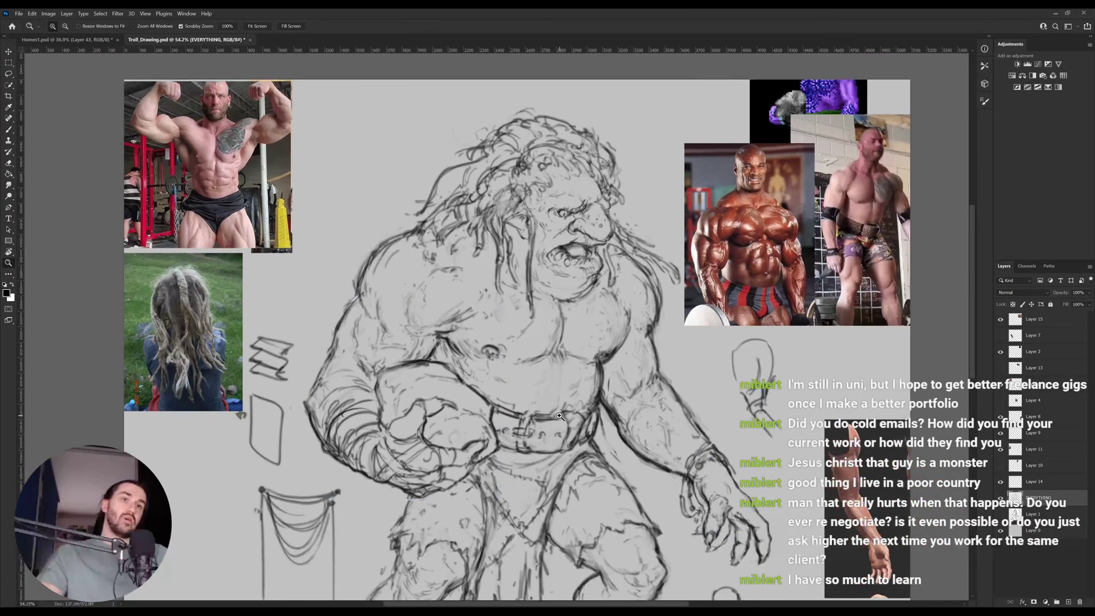
pyautogui.press('b')
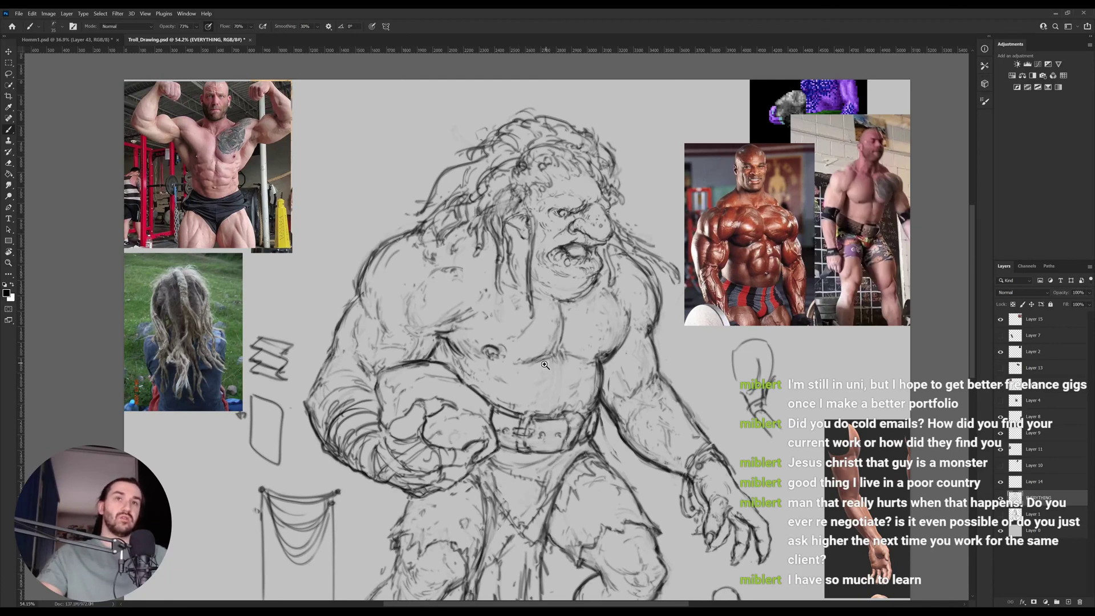
pyautogui.press('z')
pyautogui.moveTo(546, 365); pyautogui.dragTo(543, 355)
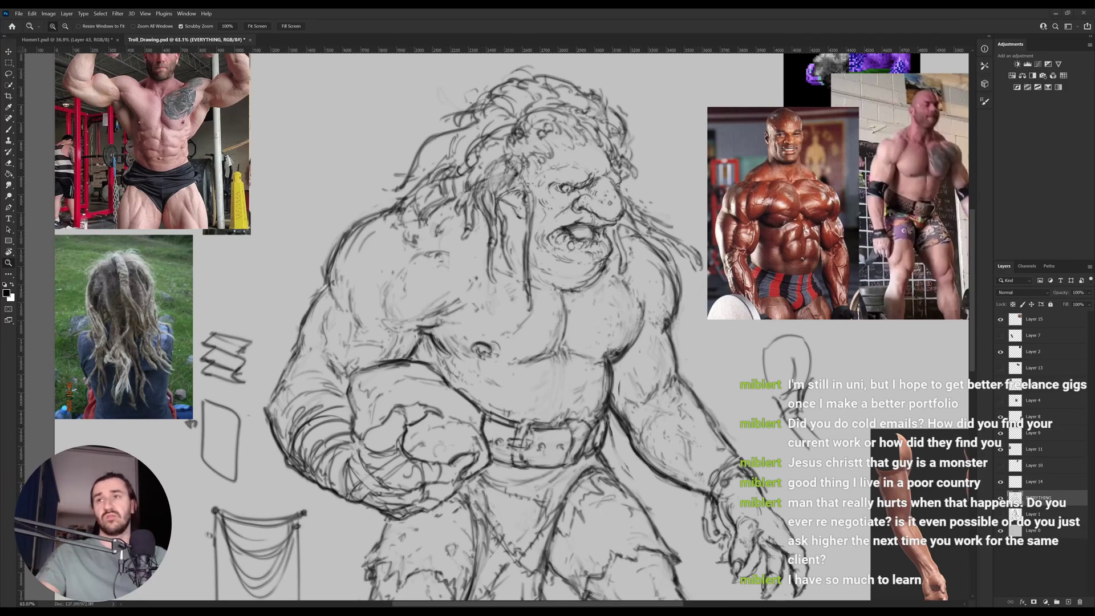
pyautogui.click(310, 313)
pyautogui.hotkey('ctrl', 'v')
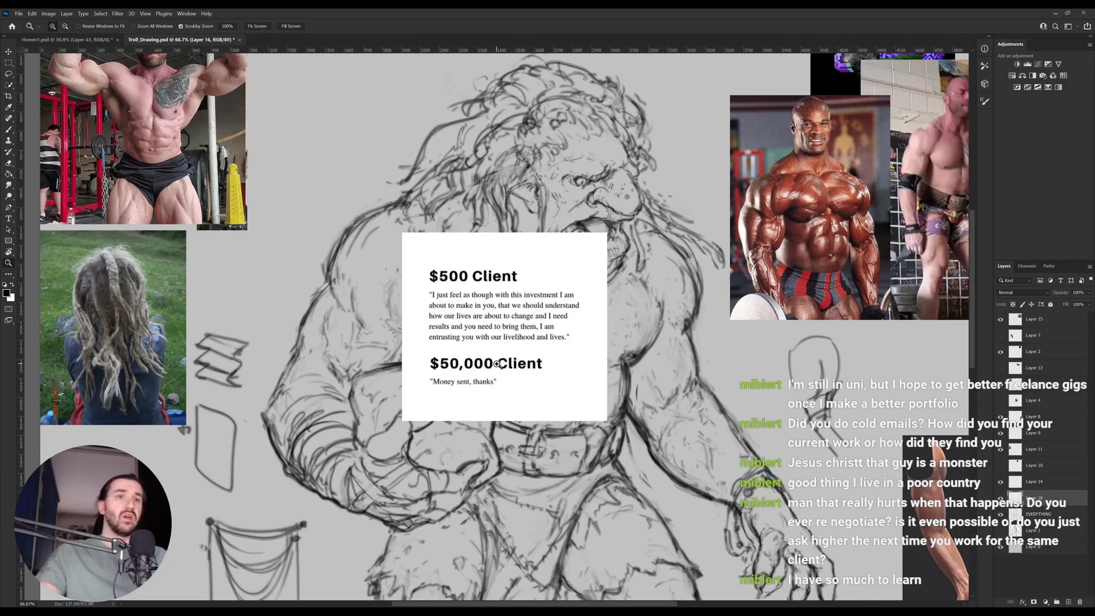
# Read the pasted client comparison text up close, and view it against the troll sketch.
pyautogui.click(507, 326)
pyautogui.moveTo(507, 326); pyautogui.dragTo(508, 327)
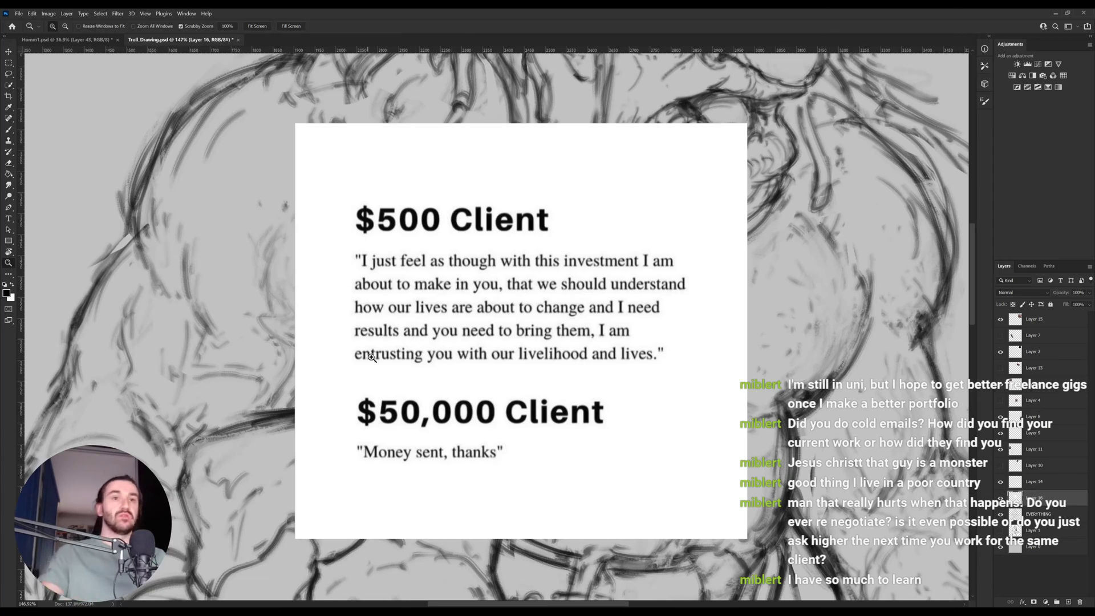
pyautogui.scroll(-1, 422, 396)
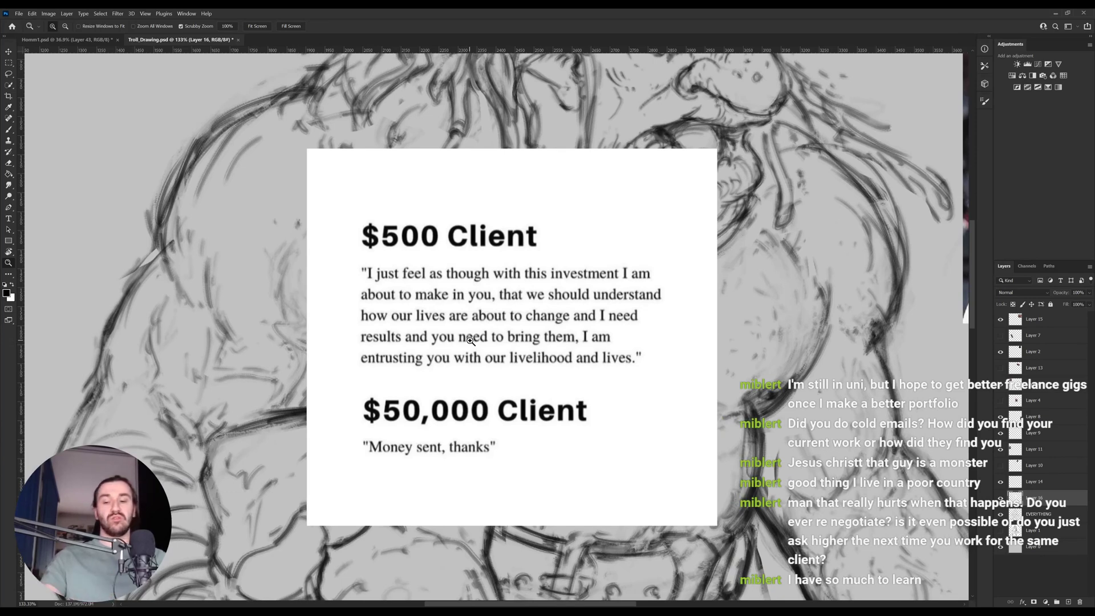
pyautogui.scroll(-2, 456, 383)
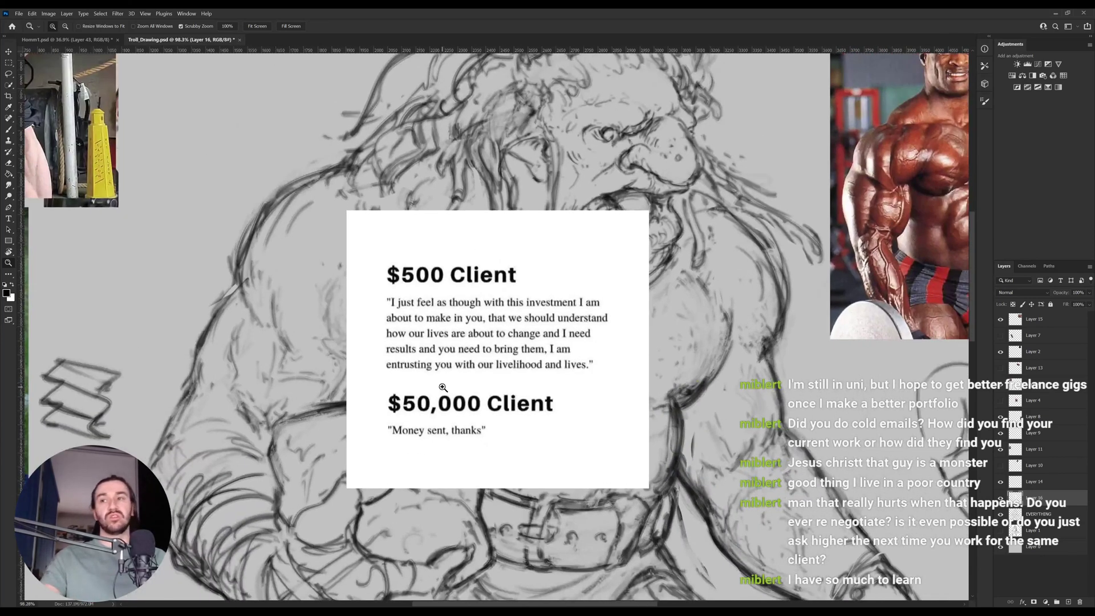
pyautogui.press('v')
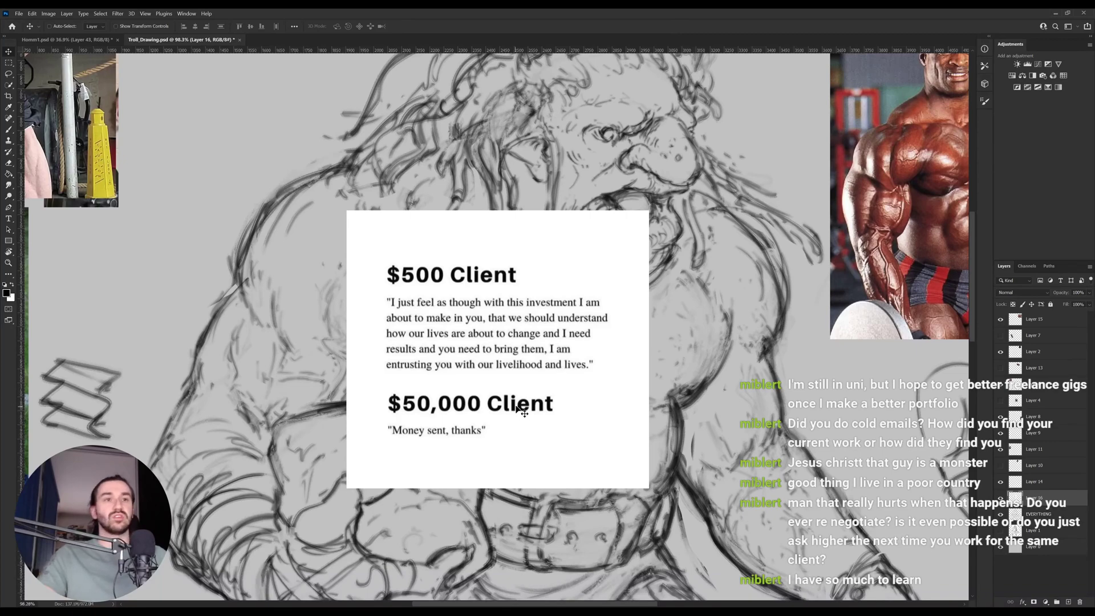
pyautogui.press('z')
pyautogui.moveTo(536, 411); pyautogui.dragTo(520, 411)
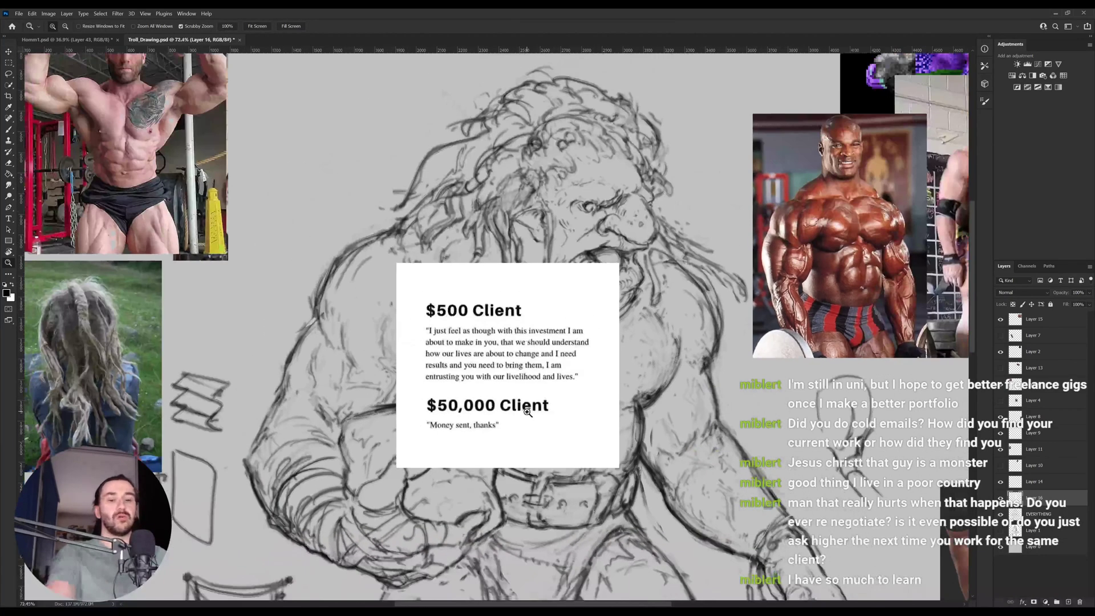
# Remove the pasted client comparison image from over the troll's chest and return to the drawing layer.
pyautogui.hotkey('ctrl', 'e')
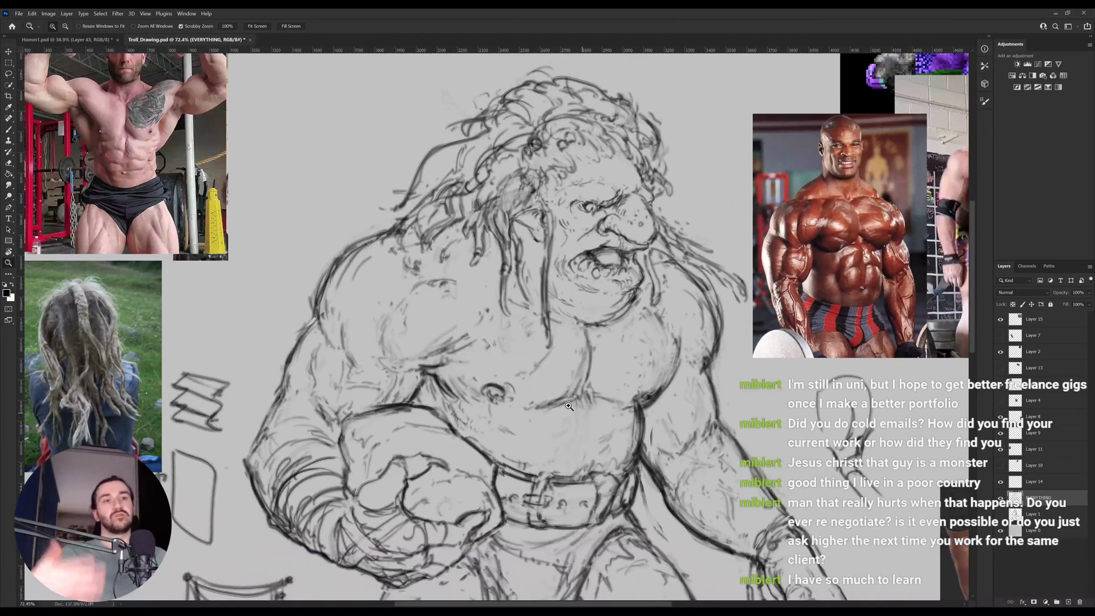
pyautogui.press('b')
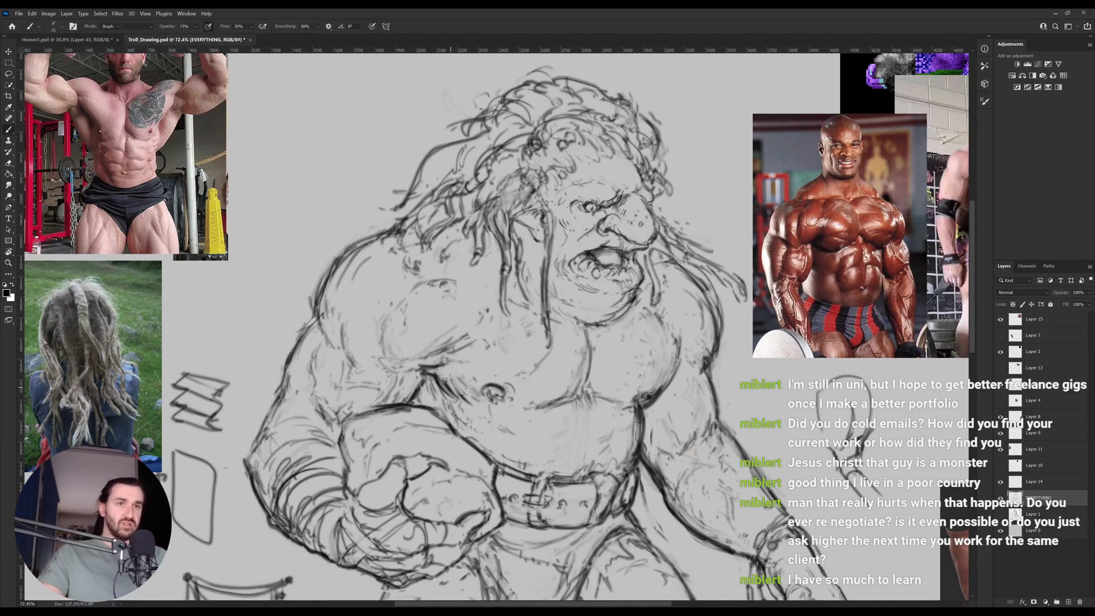
pyautogui.press('b')
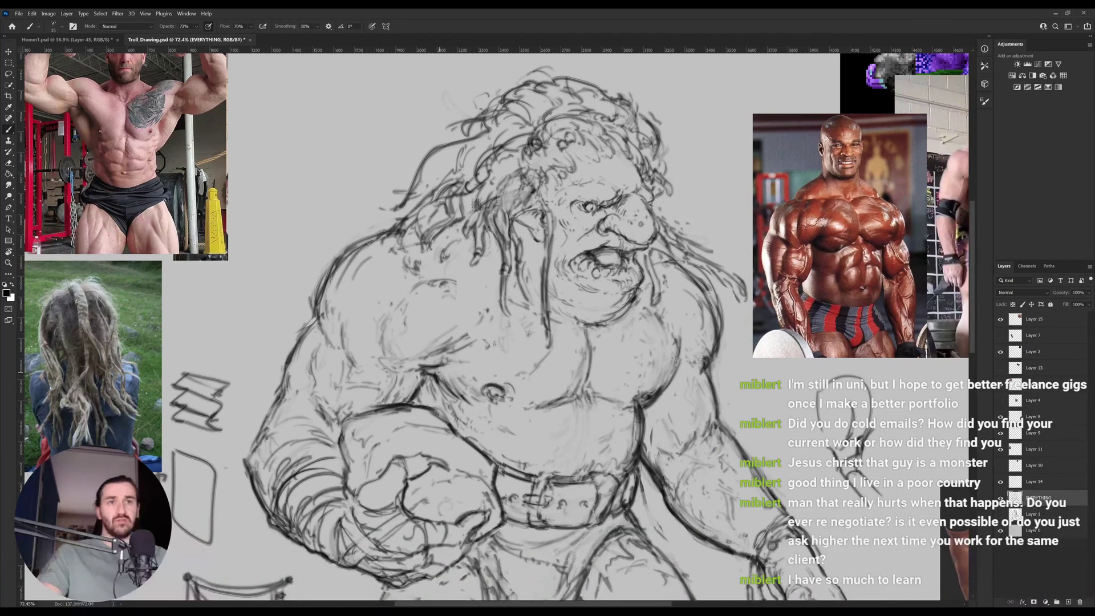
pyautogui.press('e')
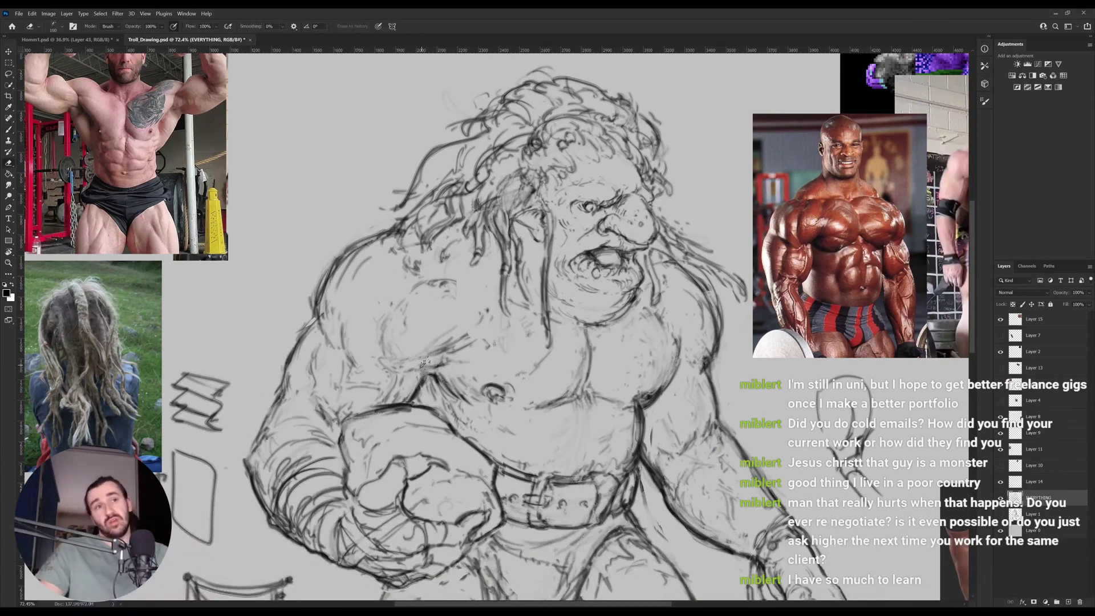
pyautogui.press('b')
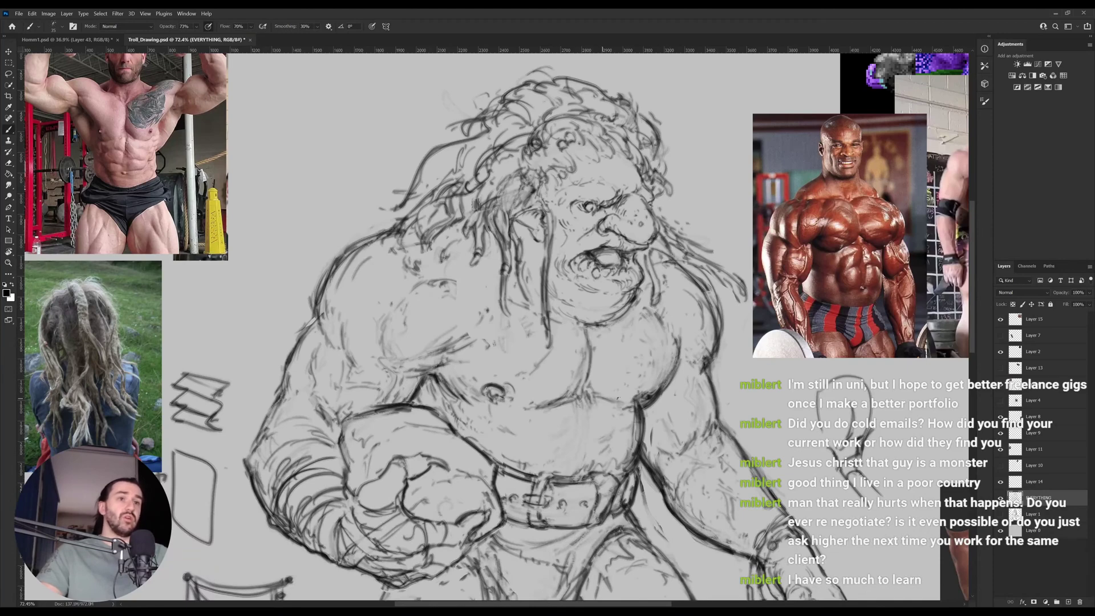
# Touch up the lower edge of the chest muscle and the ribs beside the hanging arm with the brush.
pyautogui.moveTo(638, 415)
pyautogui.mouseDown()
pyautogui.moveTo(633, 463)
pyautogui.moveTo(619, 467)
pyautogui.moveTo(585, 398)
pyautogui.mouseUp()
pyautogui.press('e')
pyautogui.press('b')
pyautogui.moveTo(608, 439); pyautogui.dragTo(606, 435)
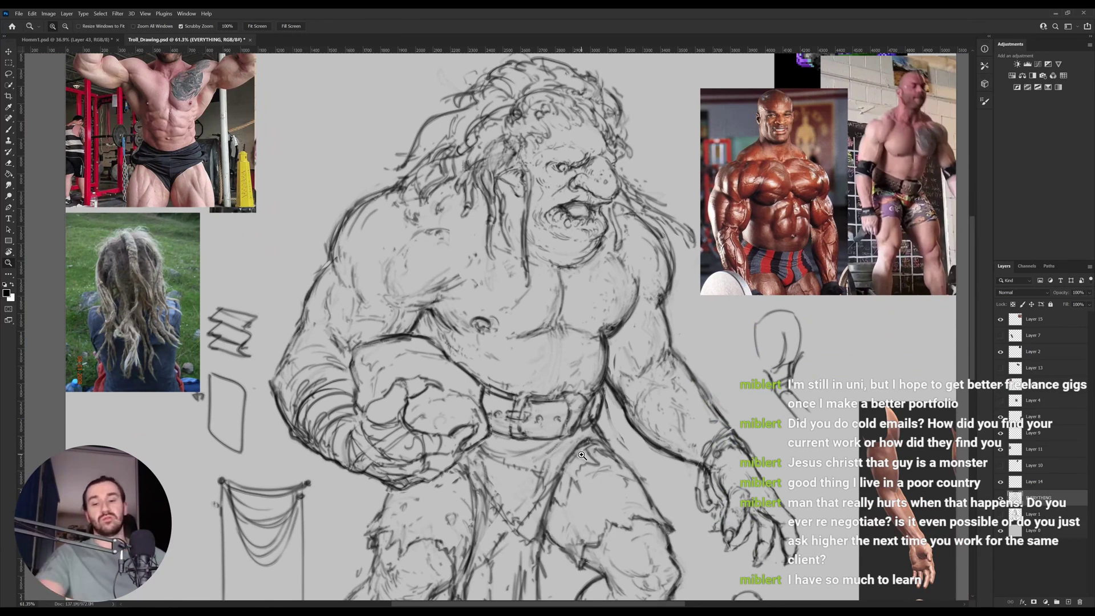
# Strengthen the torn hems of the shorts on both thighs with brush strokes.
pyautogui.moveTo(519, 483); pyautogui.dragTo(532, 324)
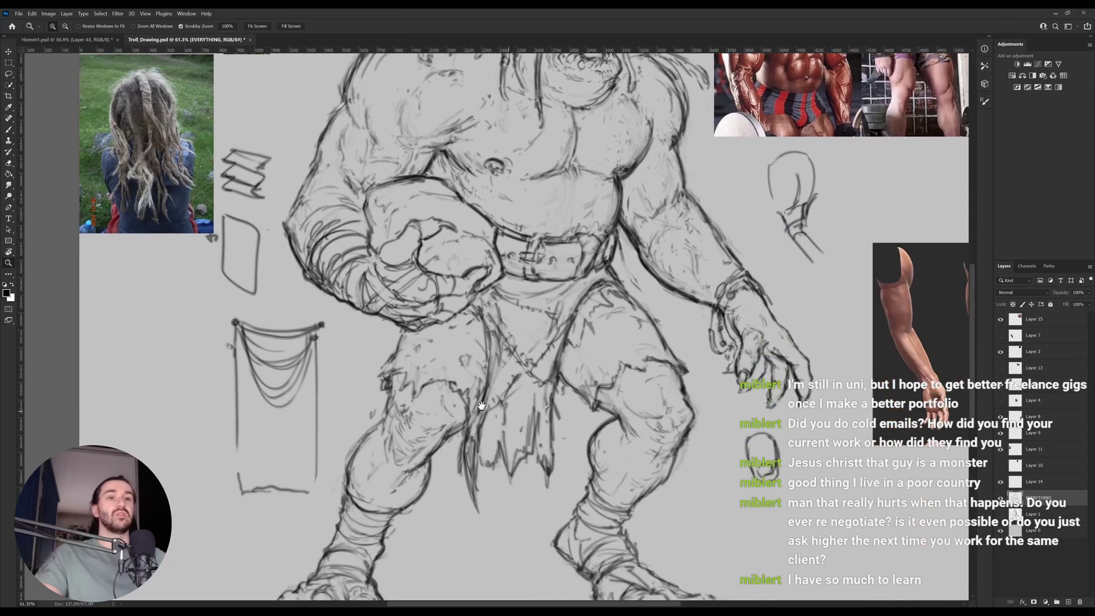
pyautogui.moveTo(423, 386)
pyautogui.mouseDown()
pyautogui.moveTo(449, 382)
pyautogui.moveTo(469, 417)
pyautogui.moveTo(402, 372)
pyautogui.moveTo(385, 374)
pyautogui.mouseUp()
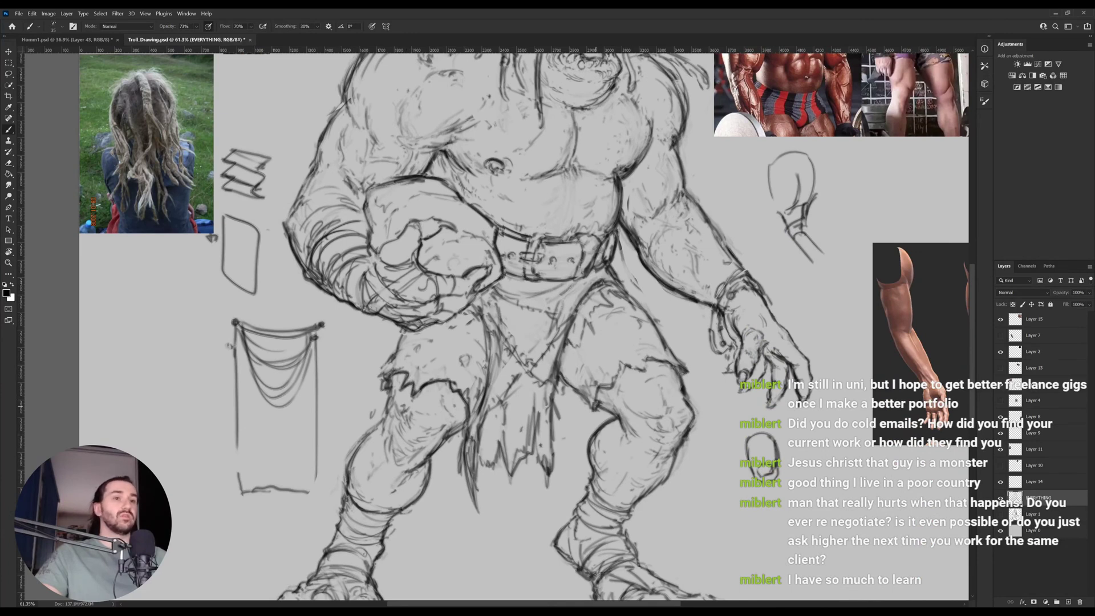
pyautogui.moveTo(597, 403)
pyautogui.mouseDown()
pyautogui.moveTo(620, 364)
pyautogui.moveTo(648, 362)
pyautogui.moveTo(633, 372)
pyautogui.mouseUp()
# Lasso the leg below the rock together with its foot, scale it to 96.90% with Free Transform, and deselect.
pyautogui.press('z')
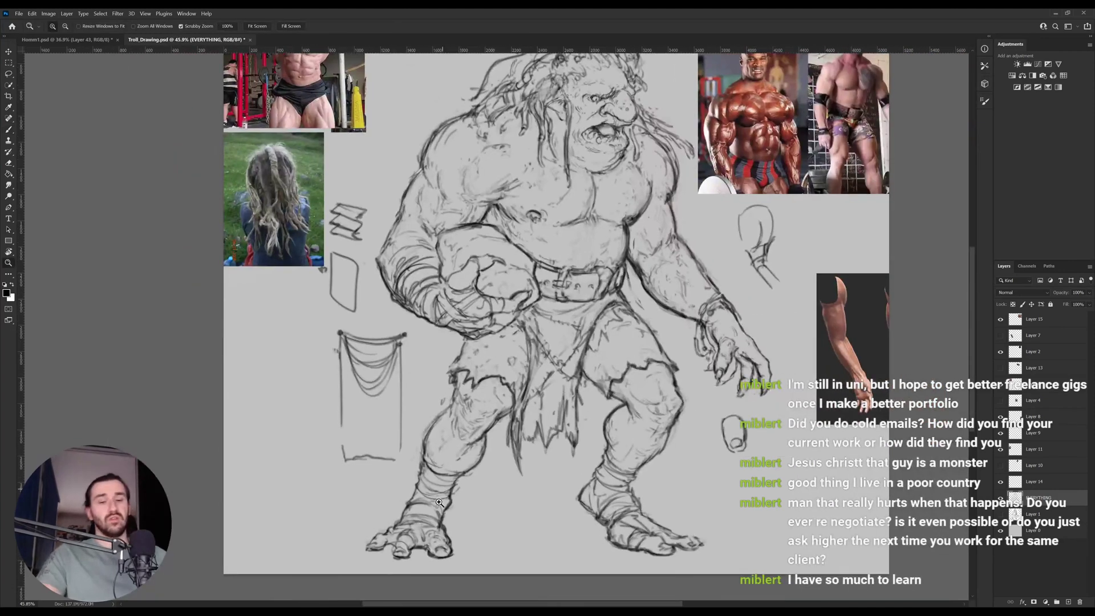
pyautogui.press('l')
pyautogui.moveTo(473, 548)
pyautogui.mouseDown()
pyautogui.moveTo(349, 545)
pyautogui.moveTo(460, 355)
pyautogui.moveTo(527, 352)
pyautogui.moveTo(476, 551)
pyautogui.mouseUp()
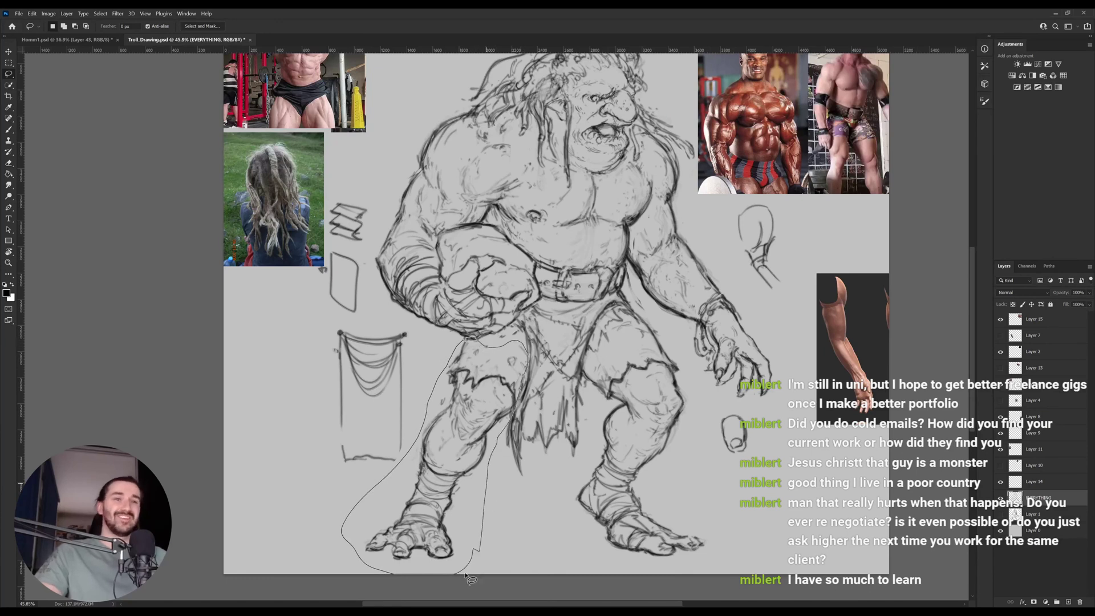
pyautogui.hotkey('ctrl', 't')
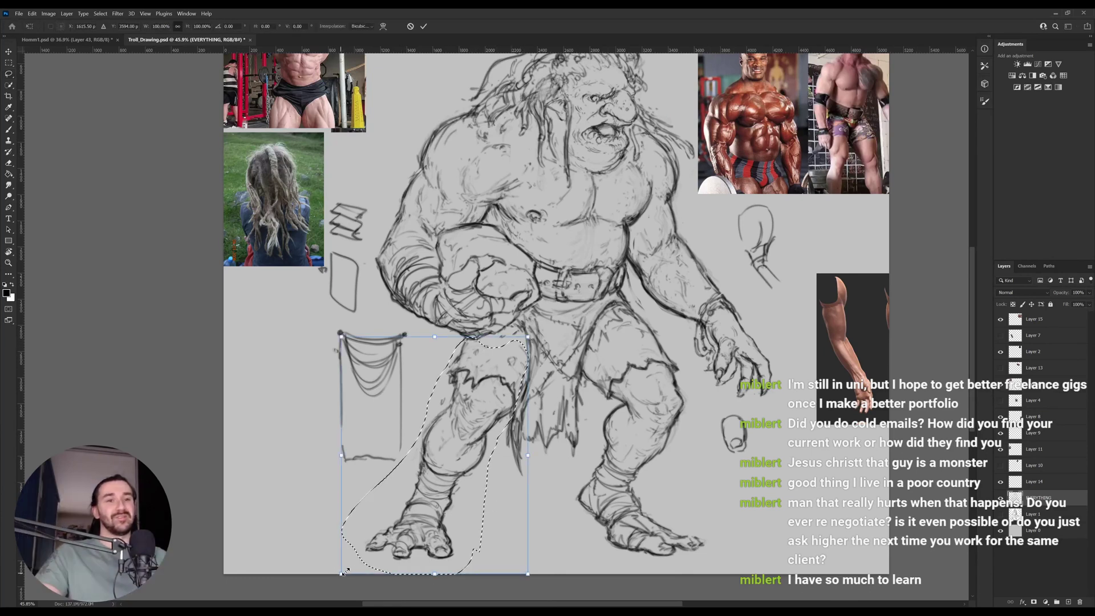
pyautogui.moveTo(342, 575); pyautogui.dragTo(352, 569)
pyautogui.press('Return')
pyautogui.hotkey('ctrl', 'd')
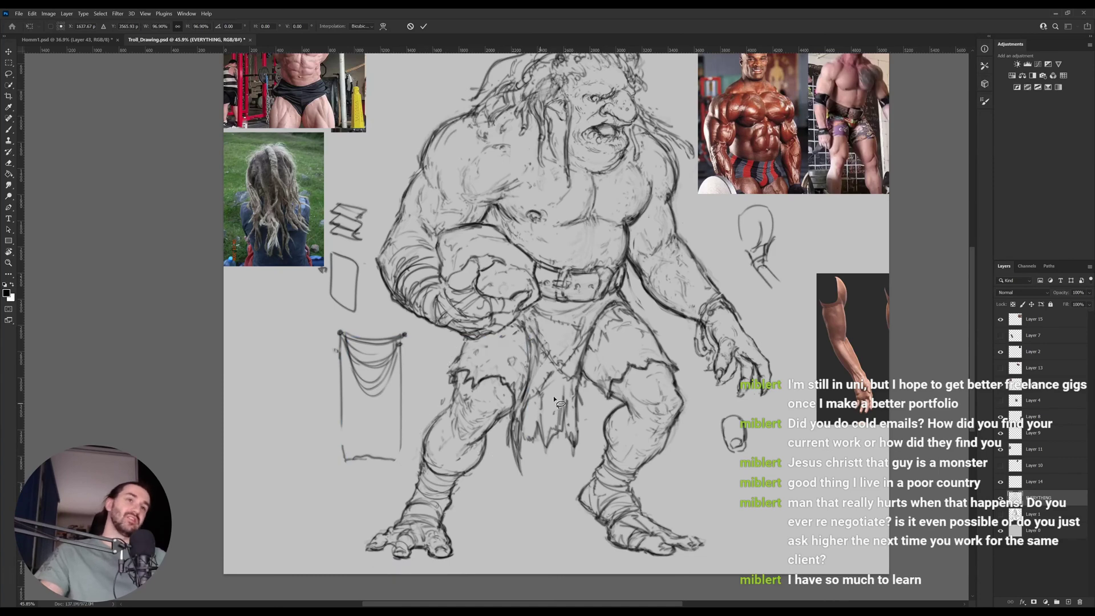
# Lasso the fingers of the empty hand, adjust them with the Move tool, deselect, and touch up the fingertip lines with the brush.
pyautogui.moveTo(573, 374)
pyautogui.mouseDown()
pyautogui.moveTo(522, 420)
pyautogui.moveTo(540, 420)
pyautogui.mouseUp()
pyautogui.press('b')
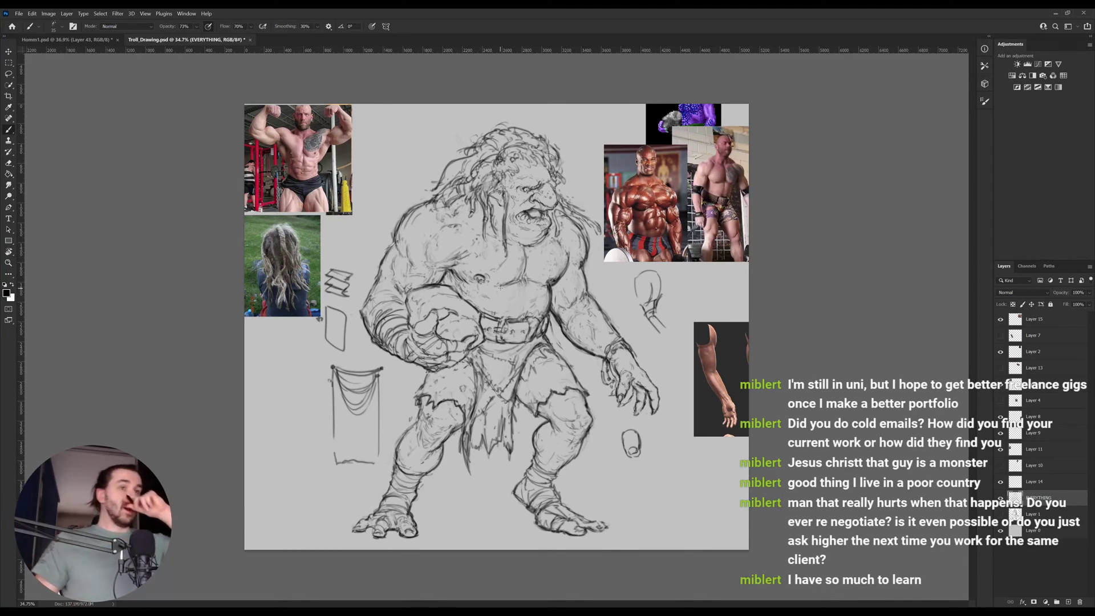
pyautogui.press('z')
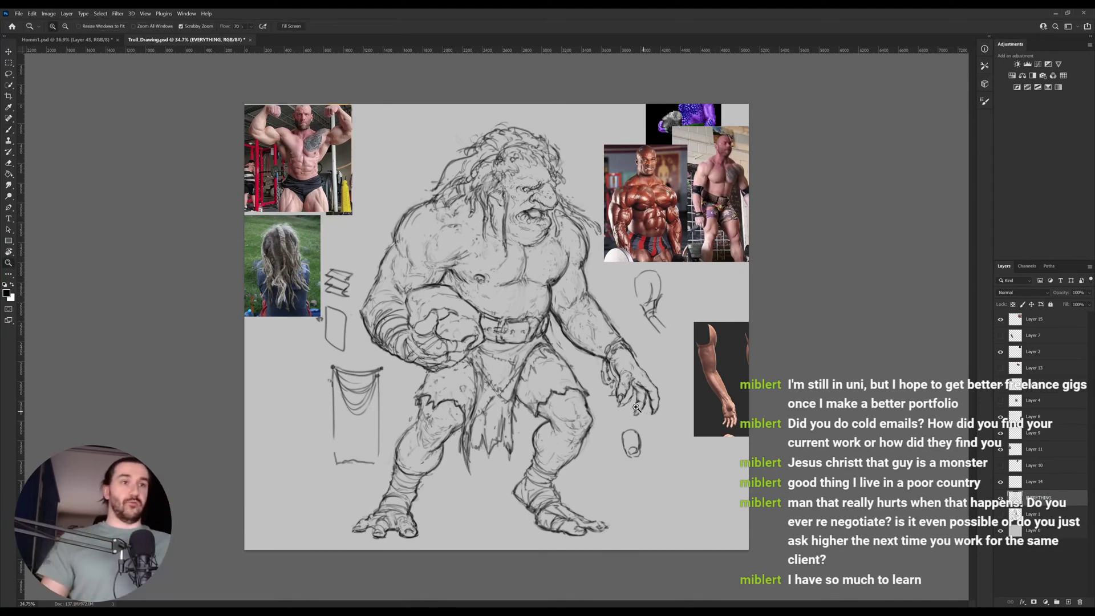
pyautogui.moveTo(633, 407); pyautogui.dragTo(685, 407)
pyautogui.press('l')
pyautogui.press('l')
pyautogui.moveTo(594, 396)
pyautogui.mouseDown()
pyautogui.moveTo(609, 366)
pyautogui.moveTo(597, 396)
pyautogui.moveTo(611, 401)
pyautogui.moveTo(631, 375)
pyautogui.moveTo(622, 406)
pyautogui.moveTo(634, 397)
pyautogui.mouseUp()
pyautogui.press('v')
pyautogui.hotkey('ctrl', 'd')
pyautogui.press('b')
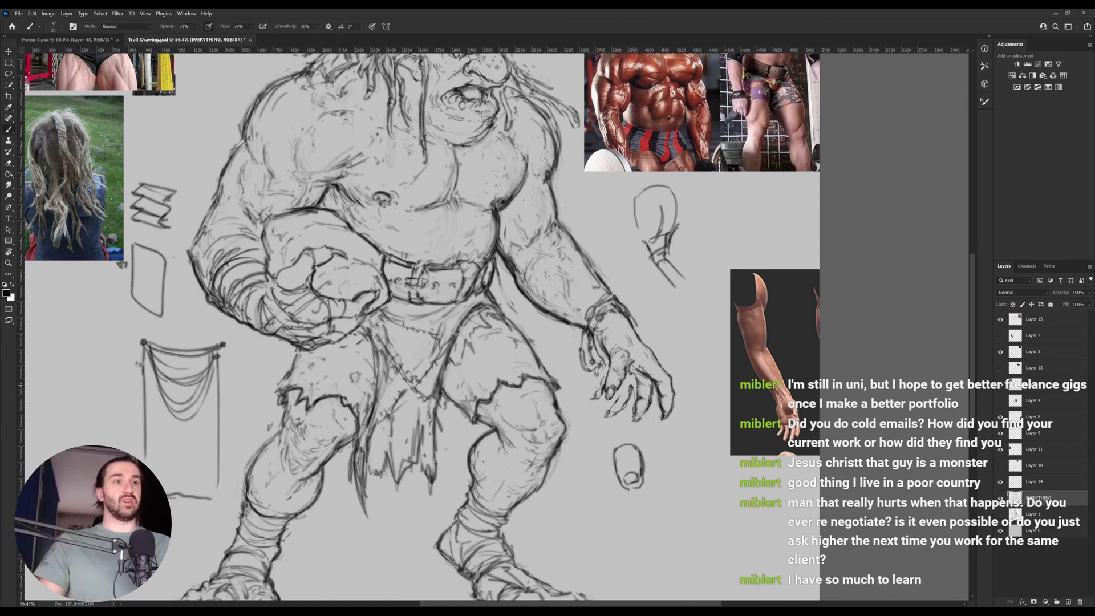
pyautogui.moveTo(609, 410); pyautogui.dragTo(603, 397)
# Lasso the outer edge of the hanging forearm, reshape its contour slightly near the wrist with Warp, and deselect.
pyautogui.press('z')
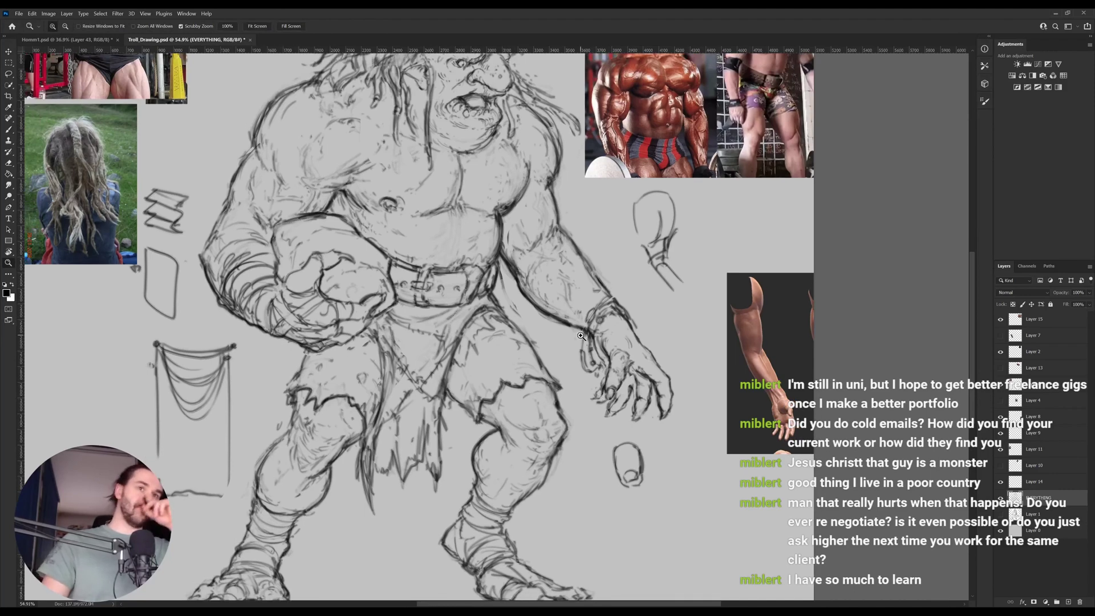
pyautogui.moveTo(382, 400); pyautogui.dragTo(365, 402)
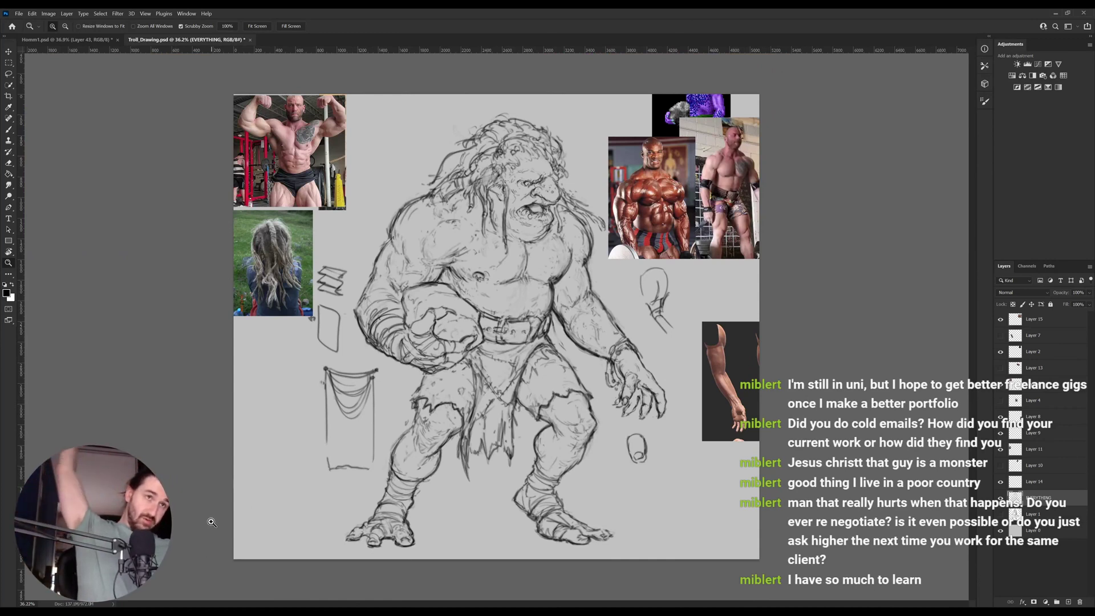
pyautogui.press('l')
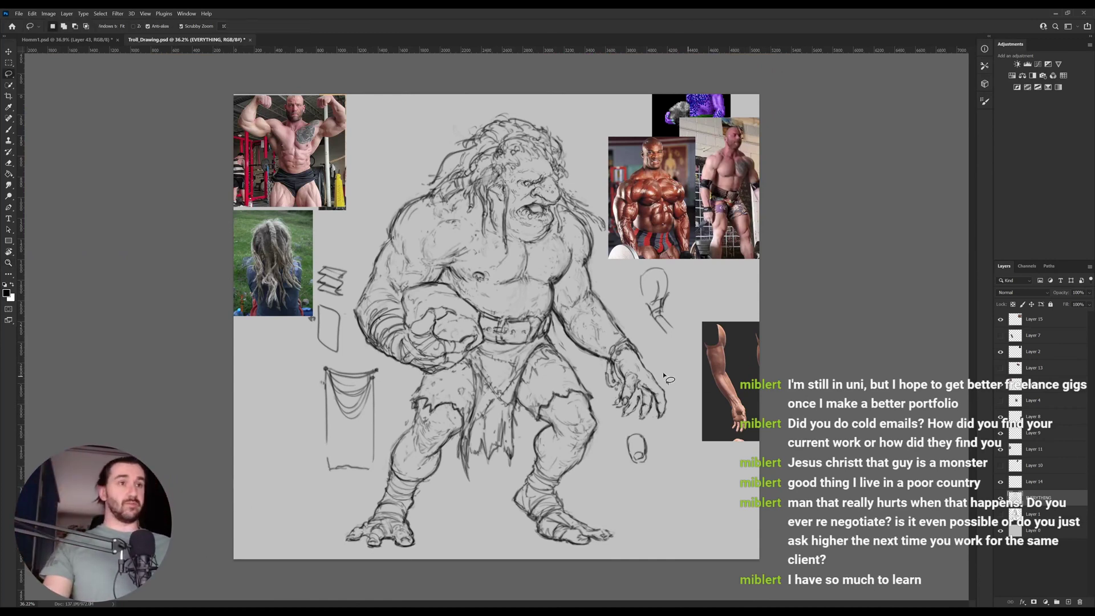
pyautogui.moveTo(655, 365)
pyautogui.mouseDown()
pyautogui.moveTo(628, 365)
pyautogui.moveTo(604, 285)
pyautogui.mouseUp()
pyautogui.hotkey('ctrl', 't')
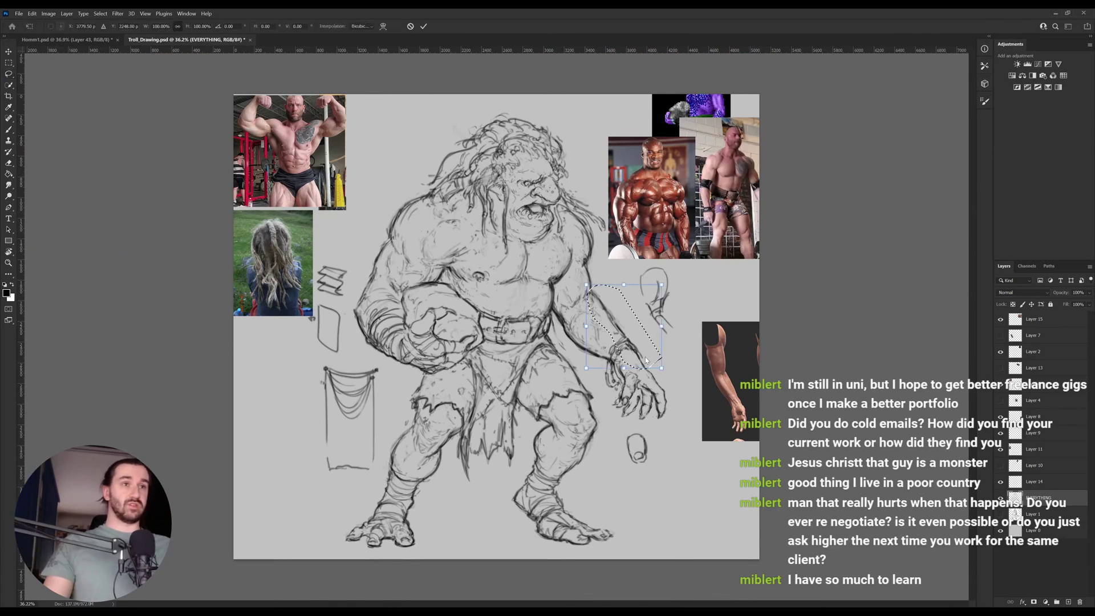
pyautogui.hotkey('ctrl', 'shift', 'w')
pyautogui.moveTo(635, 350); pyautogui.dragTo(637, 350)
pyautogui.press('Return')
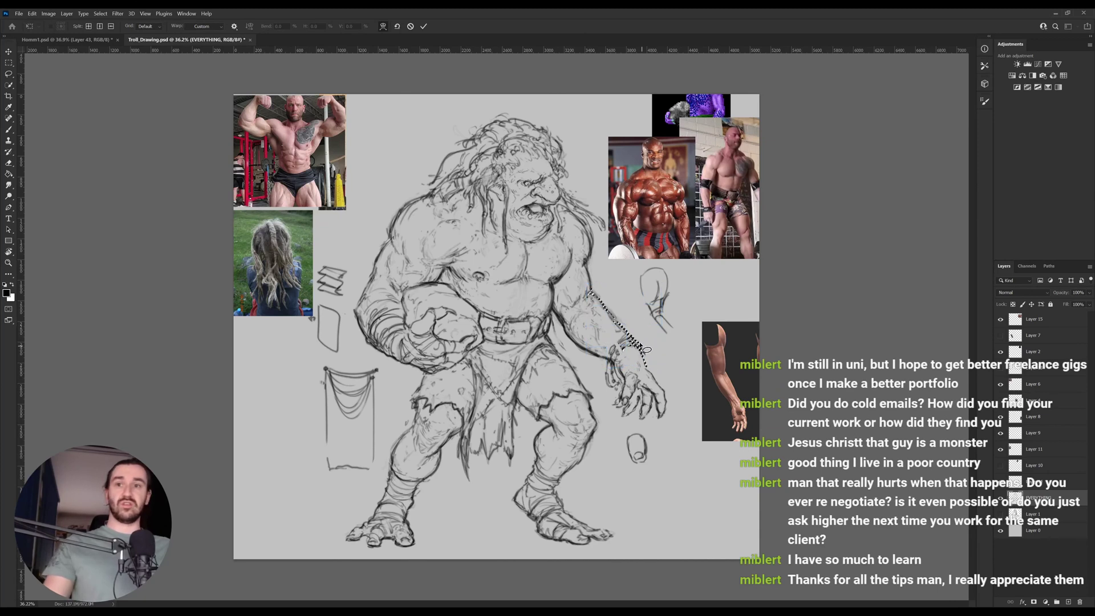
pyautogui.hotkey('ctrl', 'd')
# Refine the lines around the empty hand's fingers up close with eraser and brush.
pyautogui.press('b')
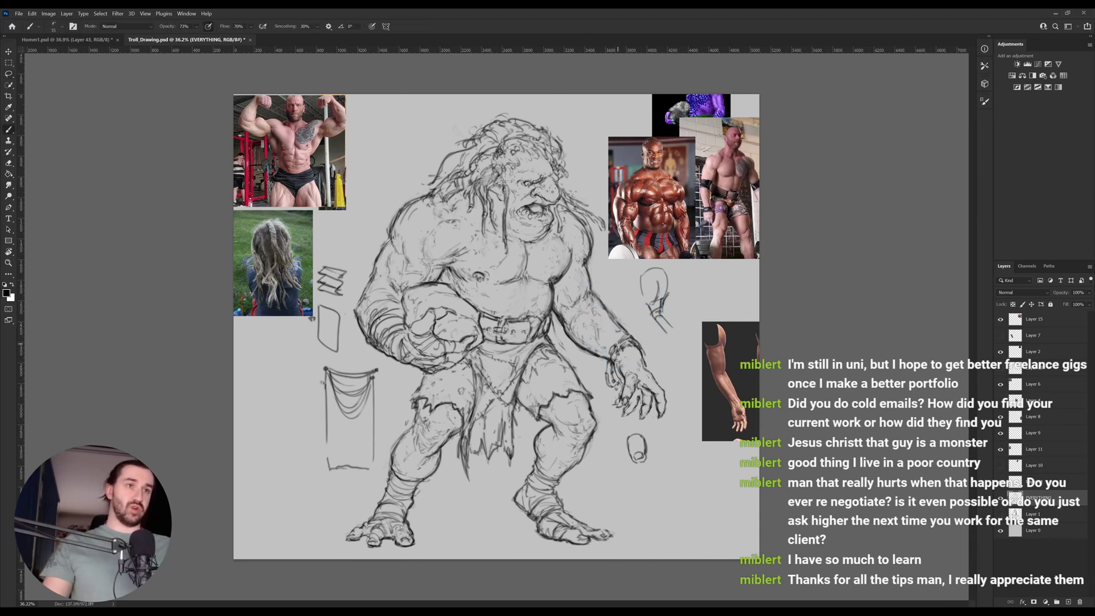
pyautogui.scroll(1, 653, 353)
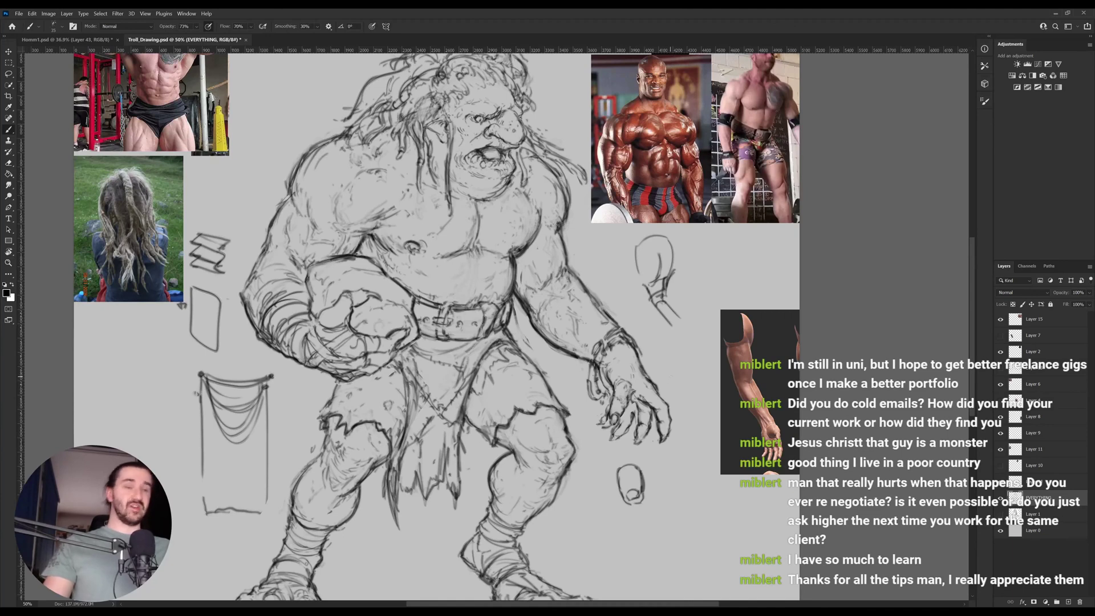
pyautogui.press('e')
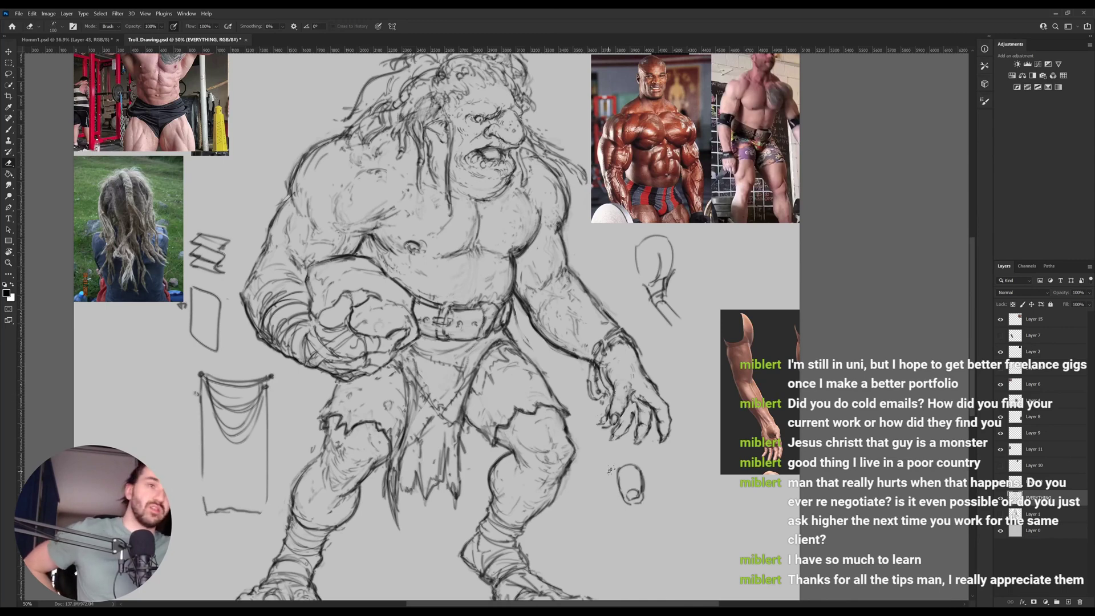
pyautogui.press('b')
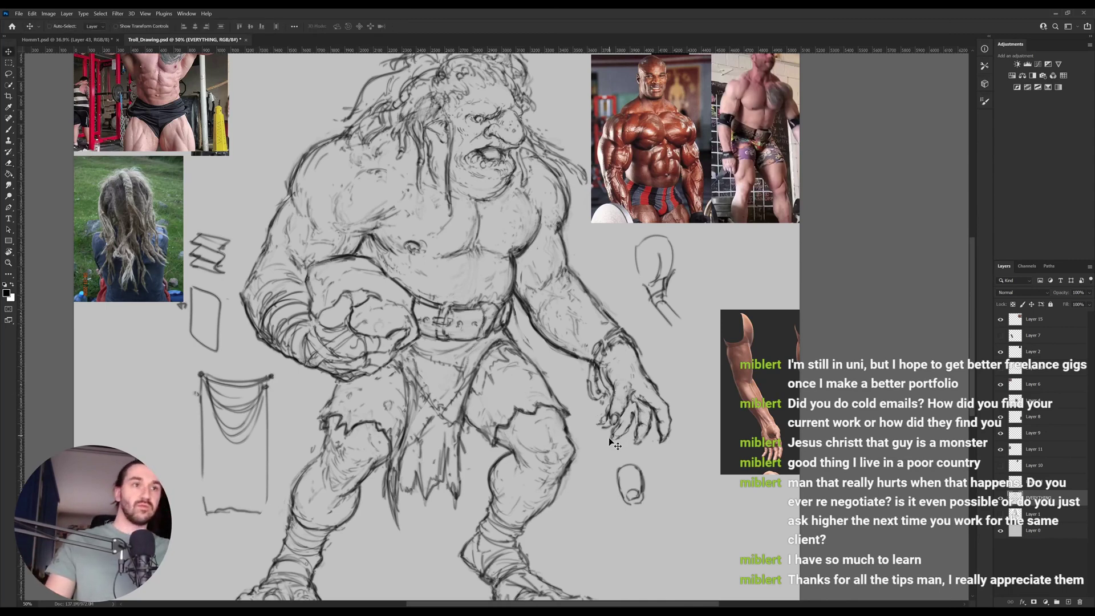